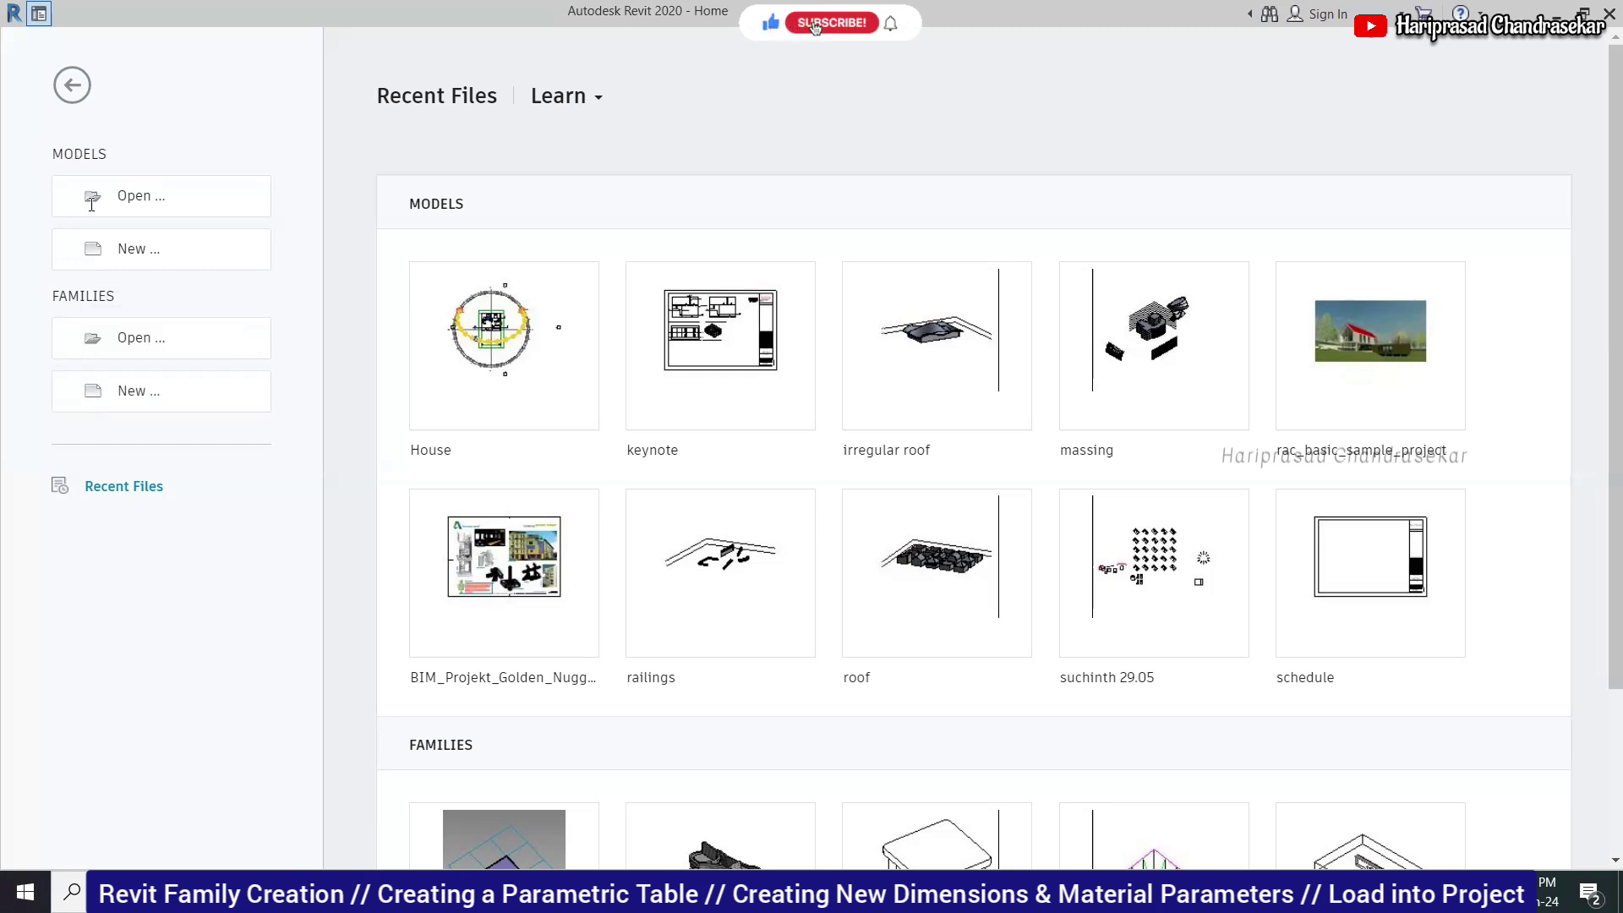
Start a new family from the Furniture.rft template.
{"action": "left_click", "coordinate": [180, 410]}
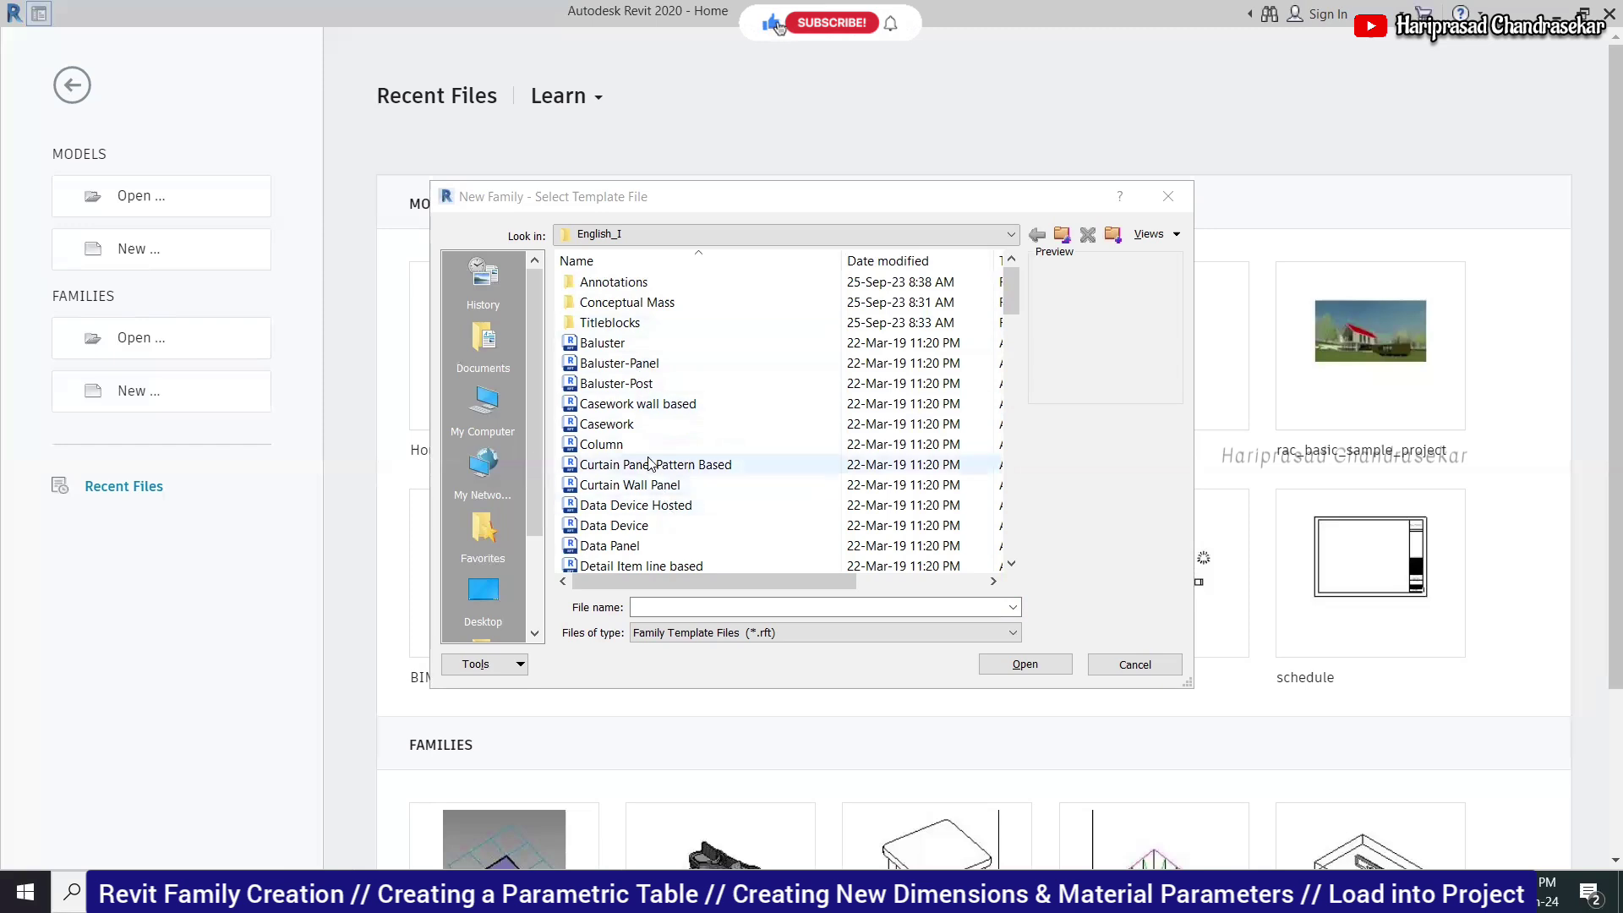
{"action": "scroll", "coordinate": [644, 445], "scroll_direction": "down", "scroll_amount": 8}
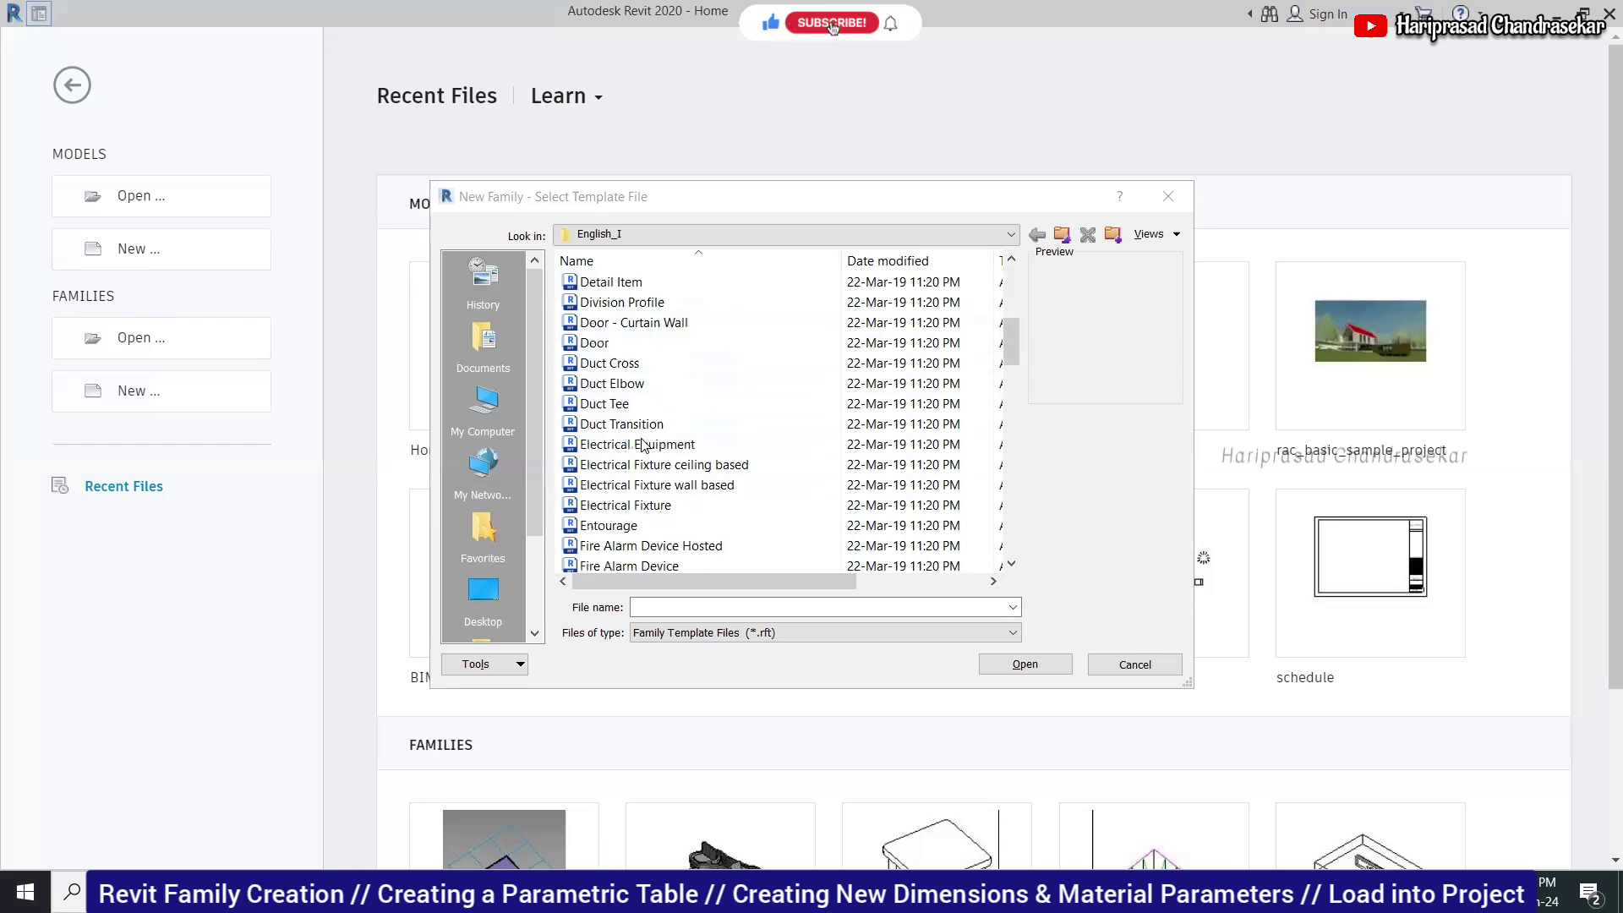
{"action": "left_click", "coordinate": [642, 427]}
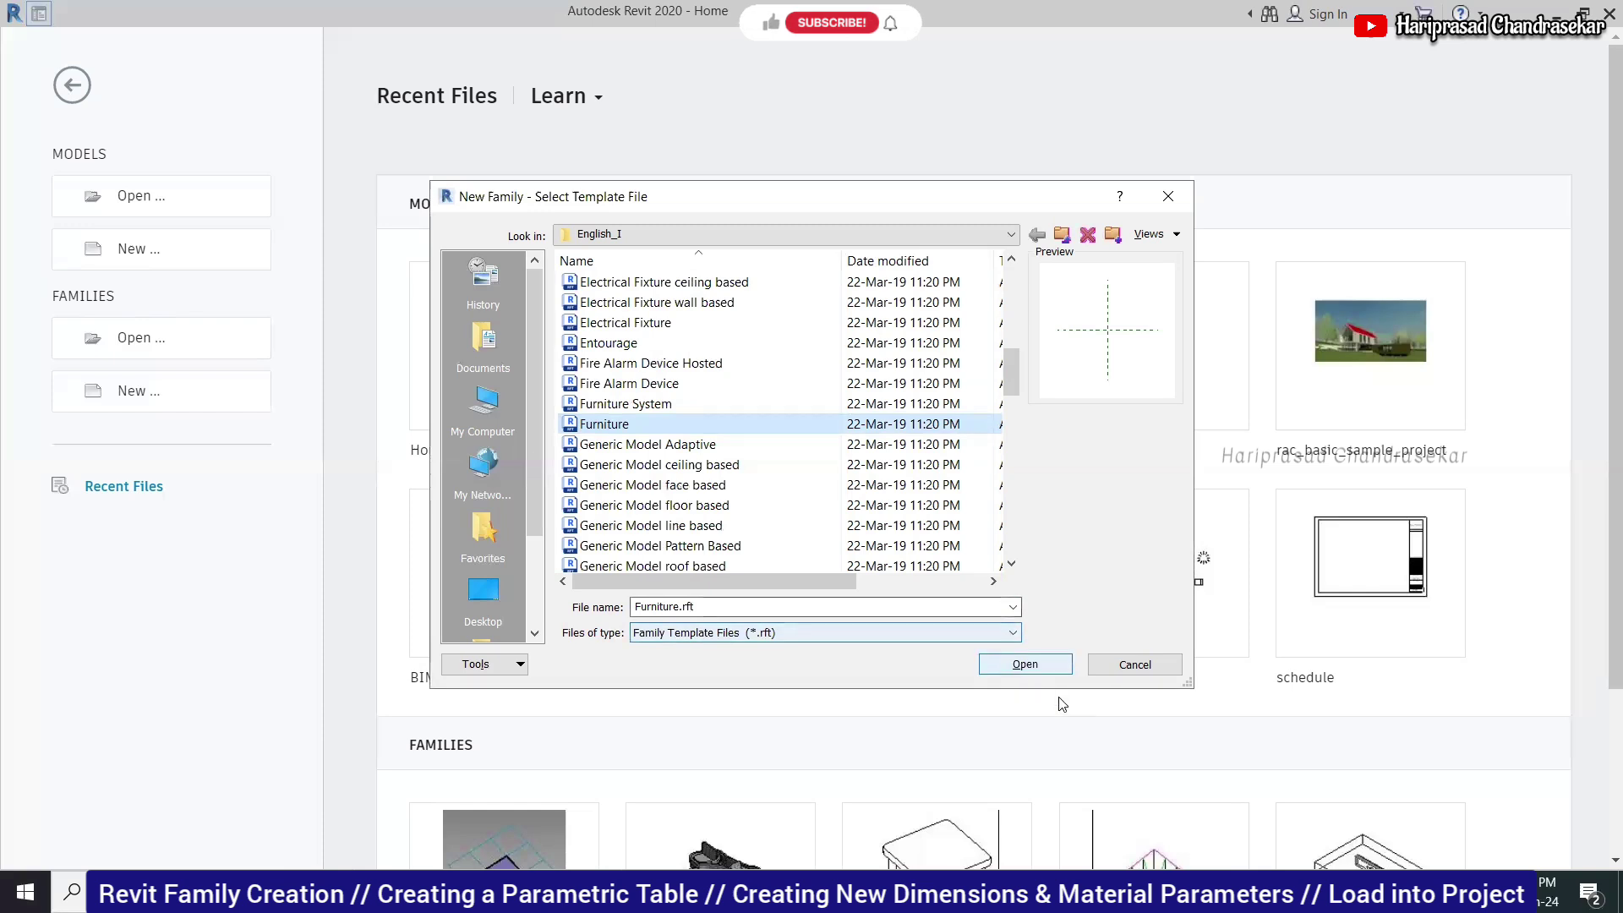
{"action": "left_click", "coordinate": [1021, 665]}
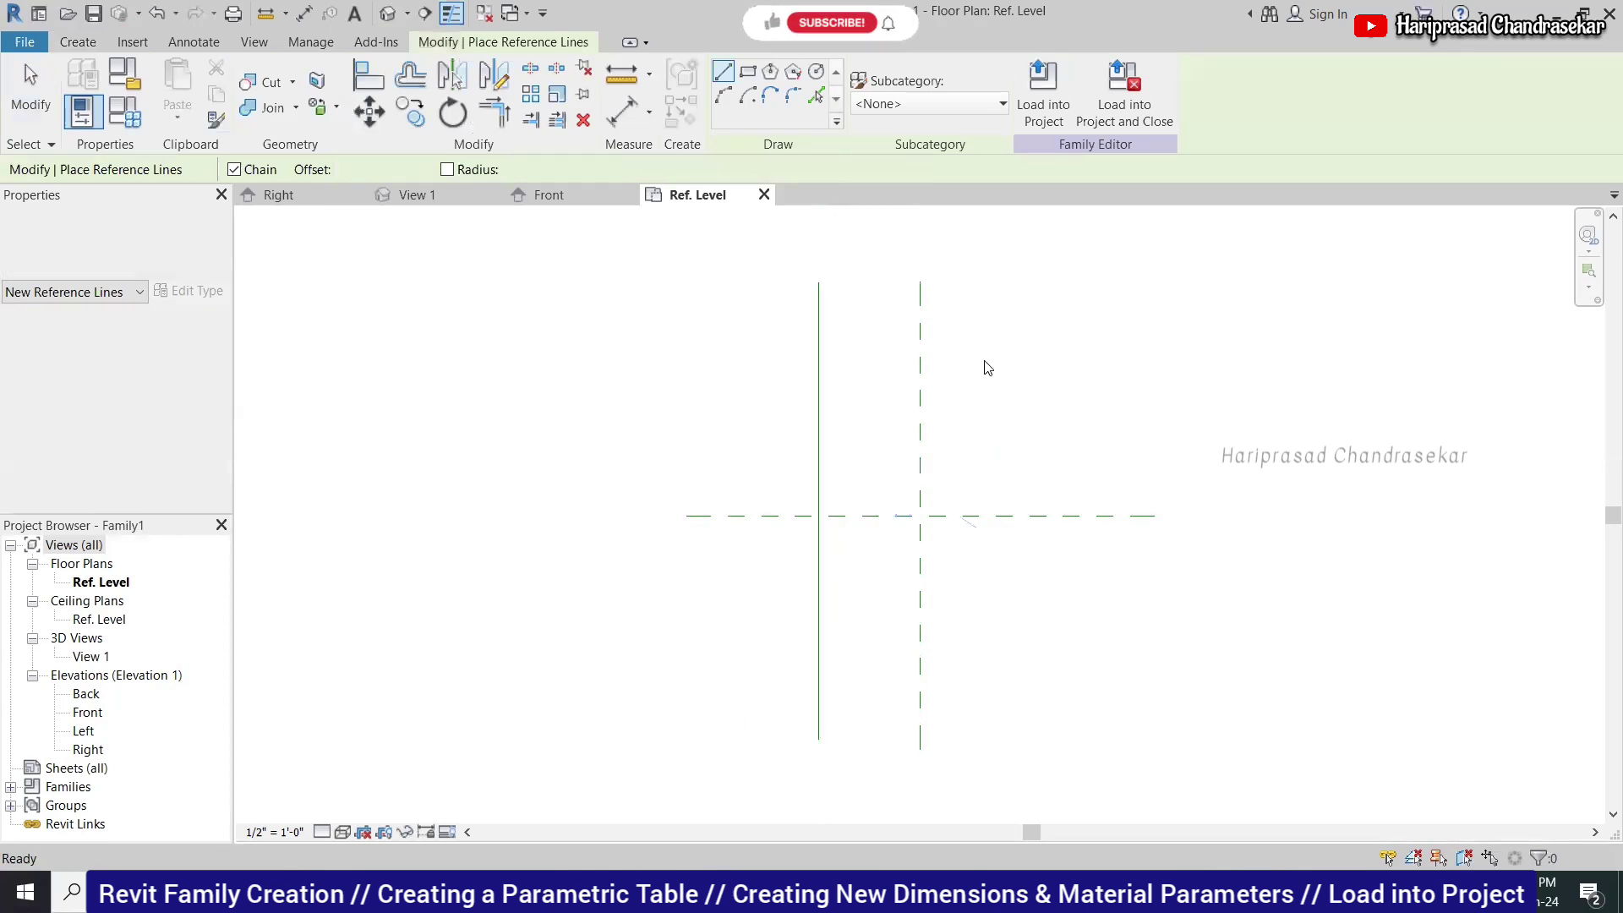
Abandon the stray reference line in progress and select the leftover vertical reference line.
{"action": "left_click", "coordinate": [818, 282]}
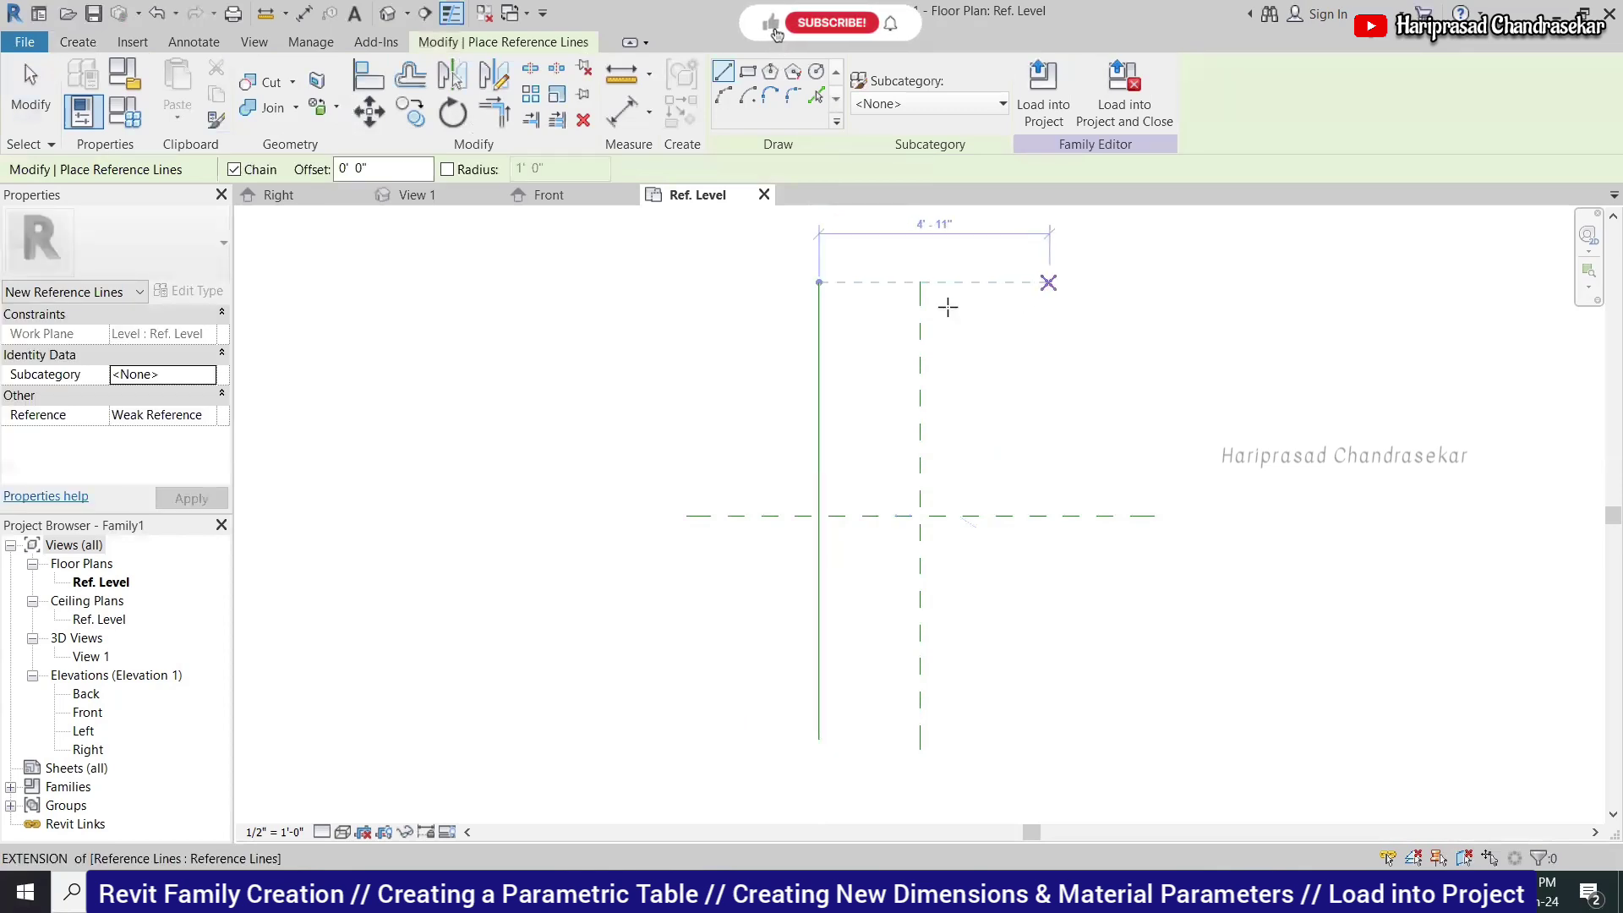
{"action": "key", "text": "Escape"}
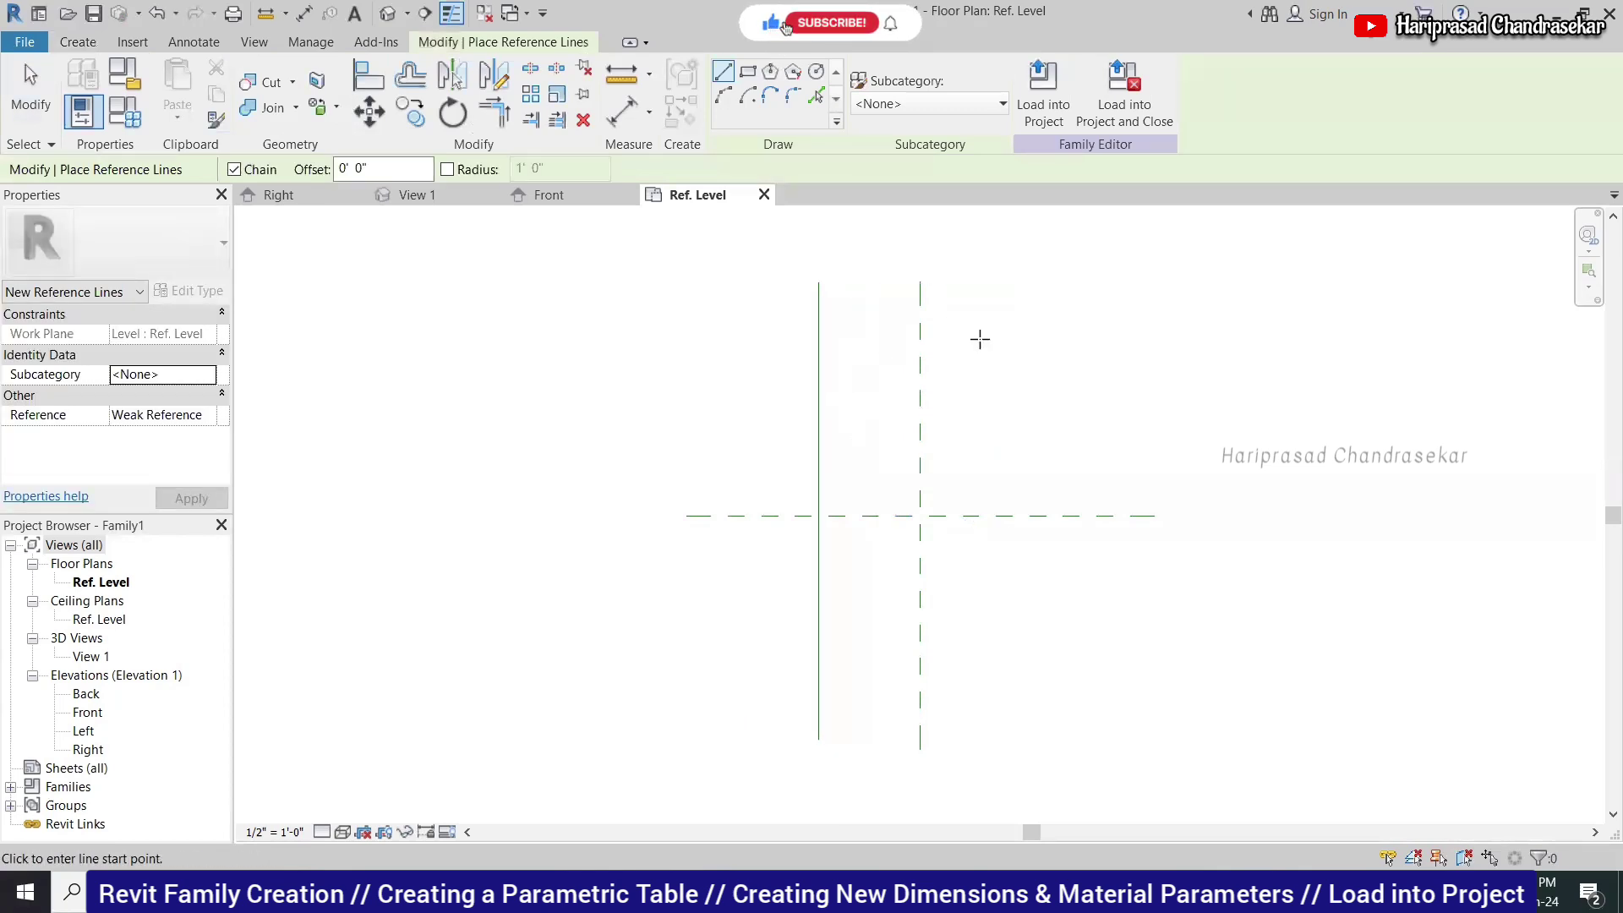
{"action": "key", "text": "Escape"}
{"action": "left_click", "coordinate": [819, 372]}
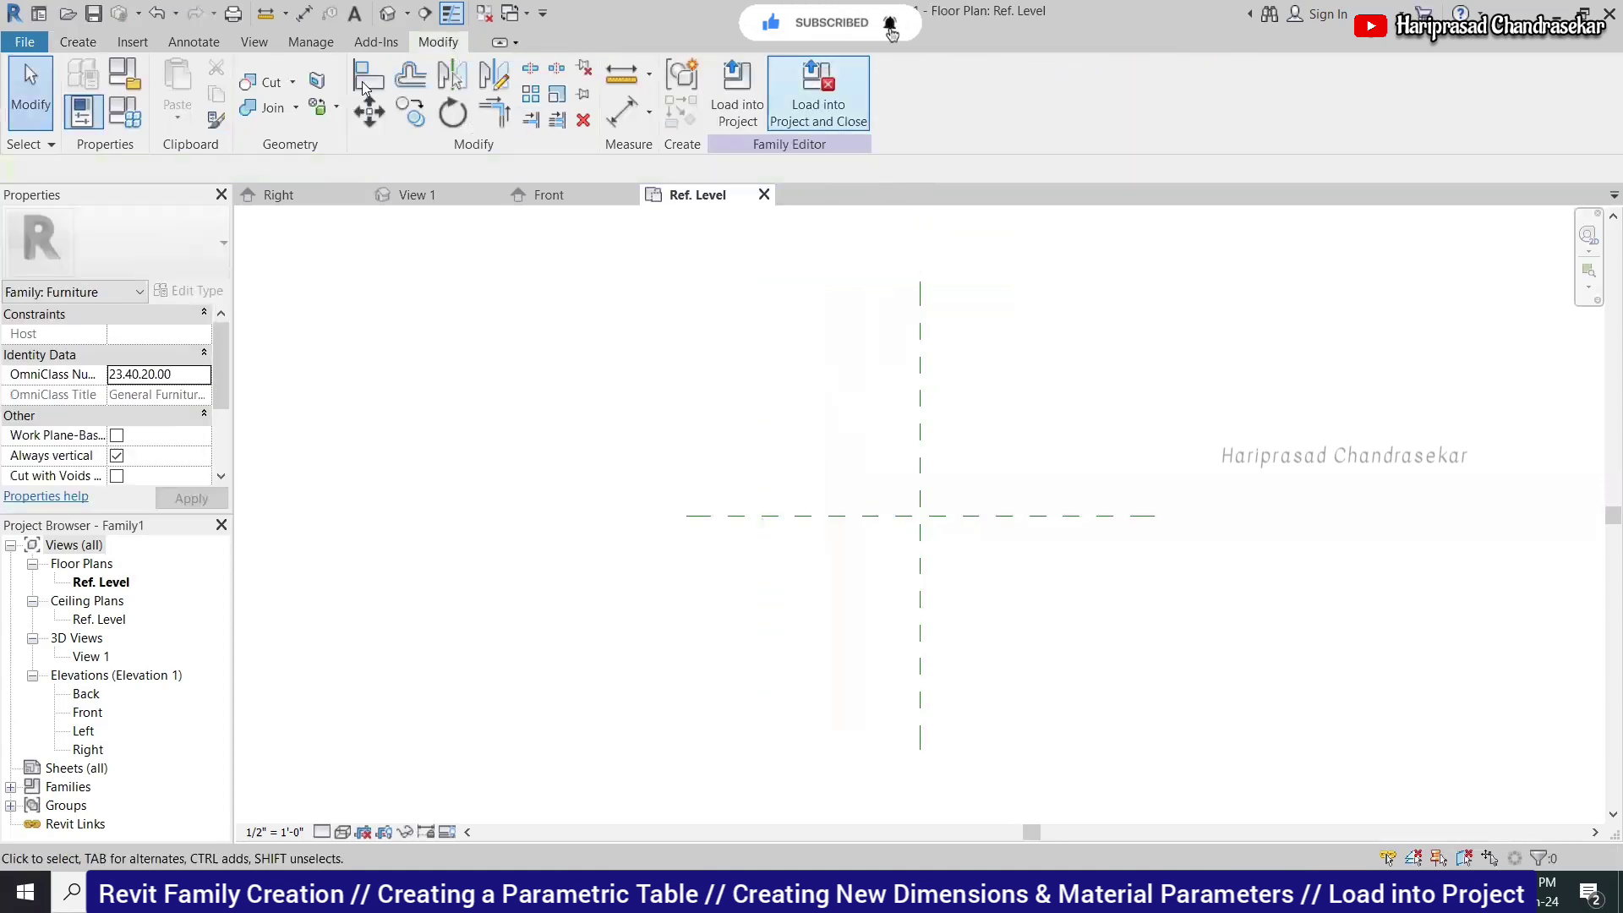
Draw horizontal reference lines above and below the centre reference plane.
{"action": "left_click", "coordinate": [77, 41]}
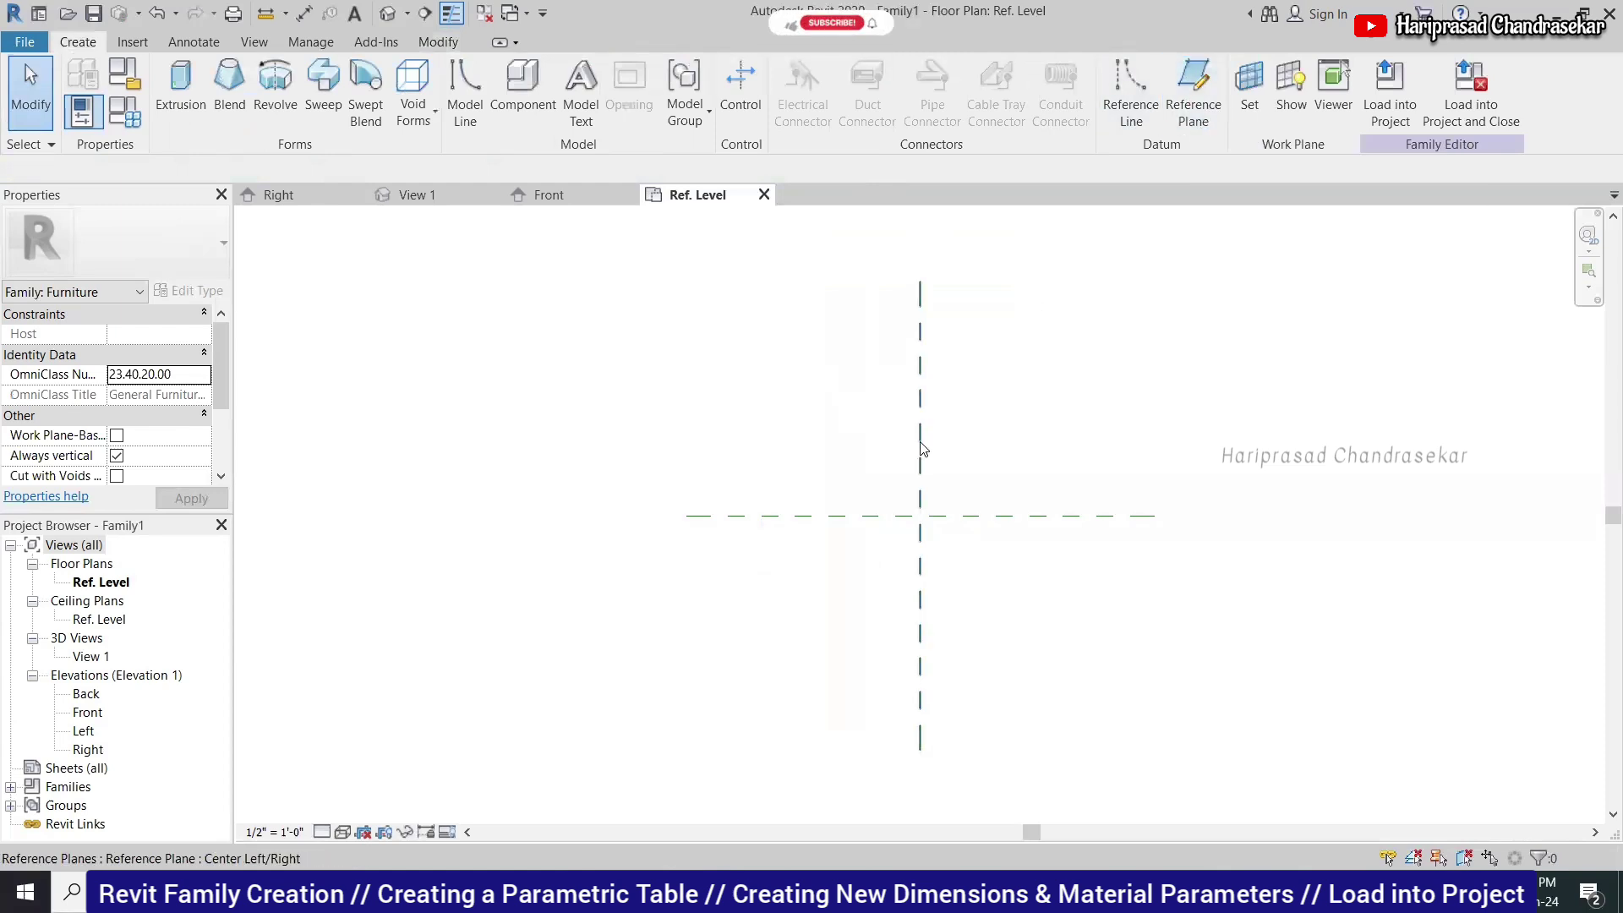
{"action": "left_click", "coordinate": [1130, 99]}
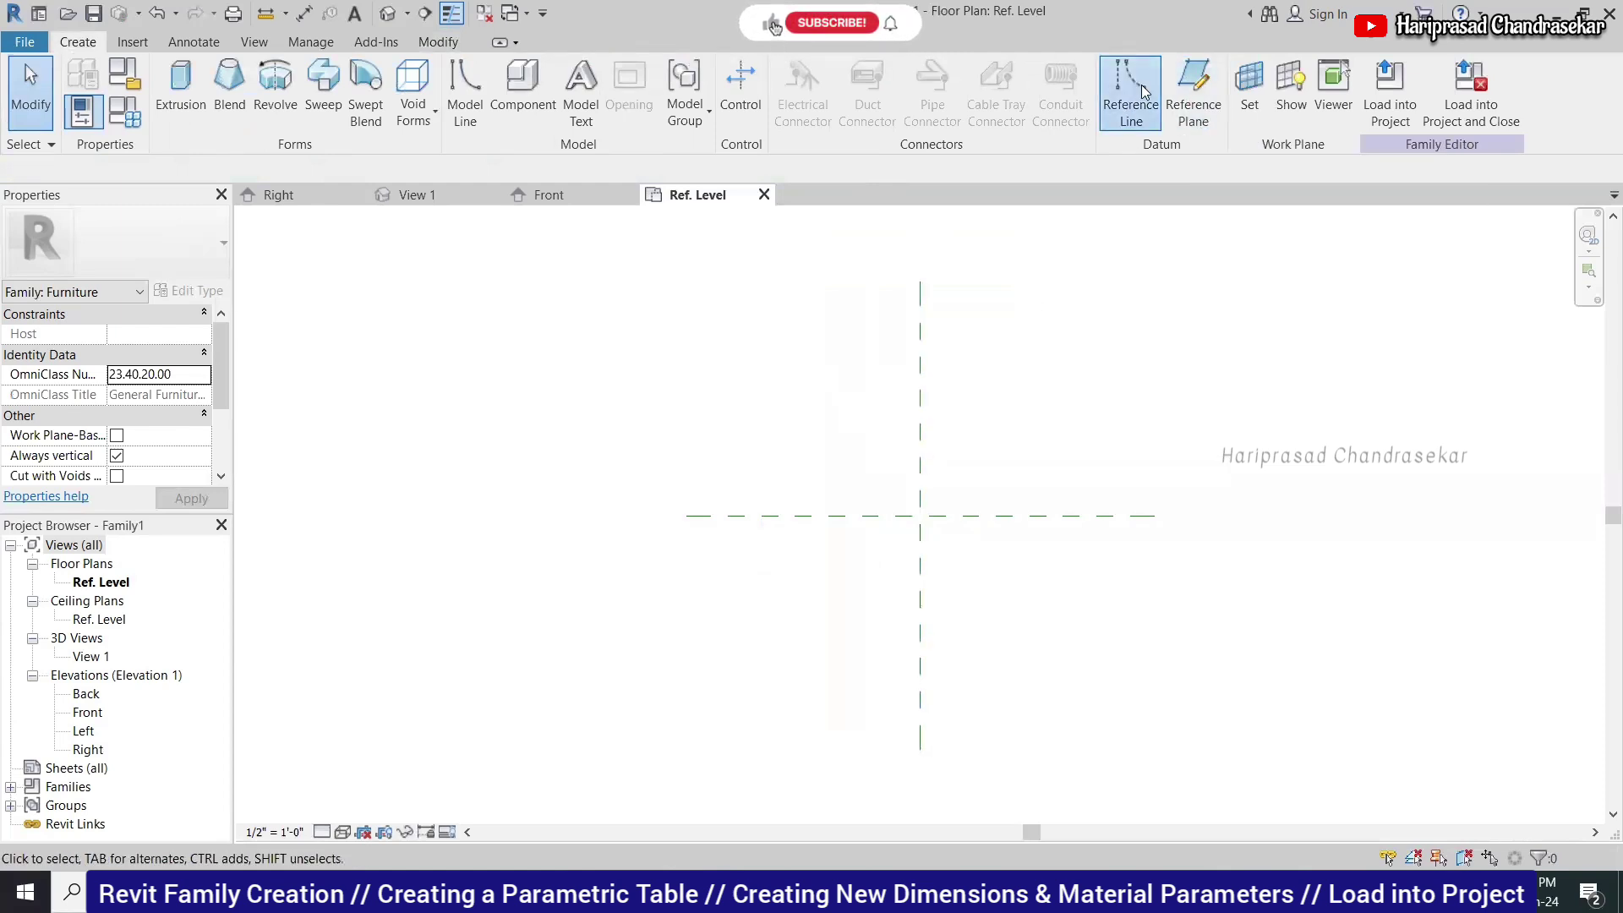
{"action": "left_click", "coordinate": [758, 366]}
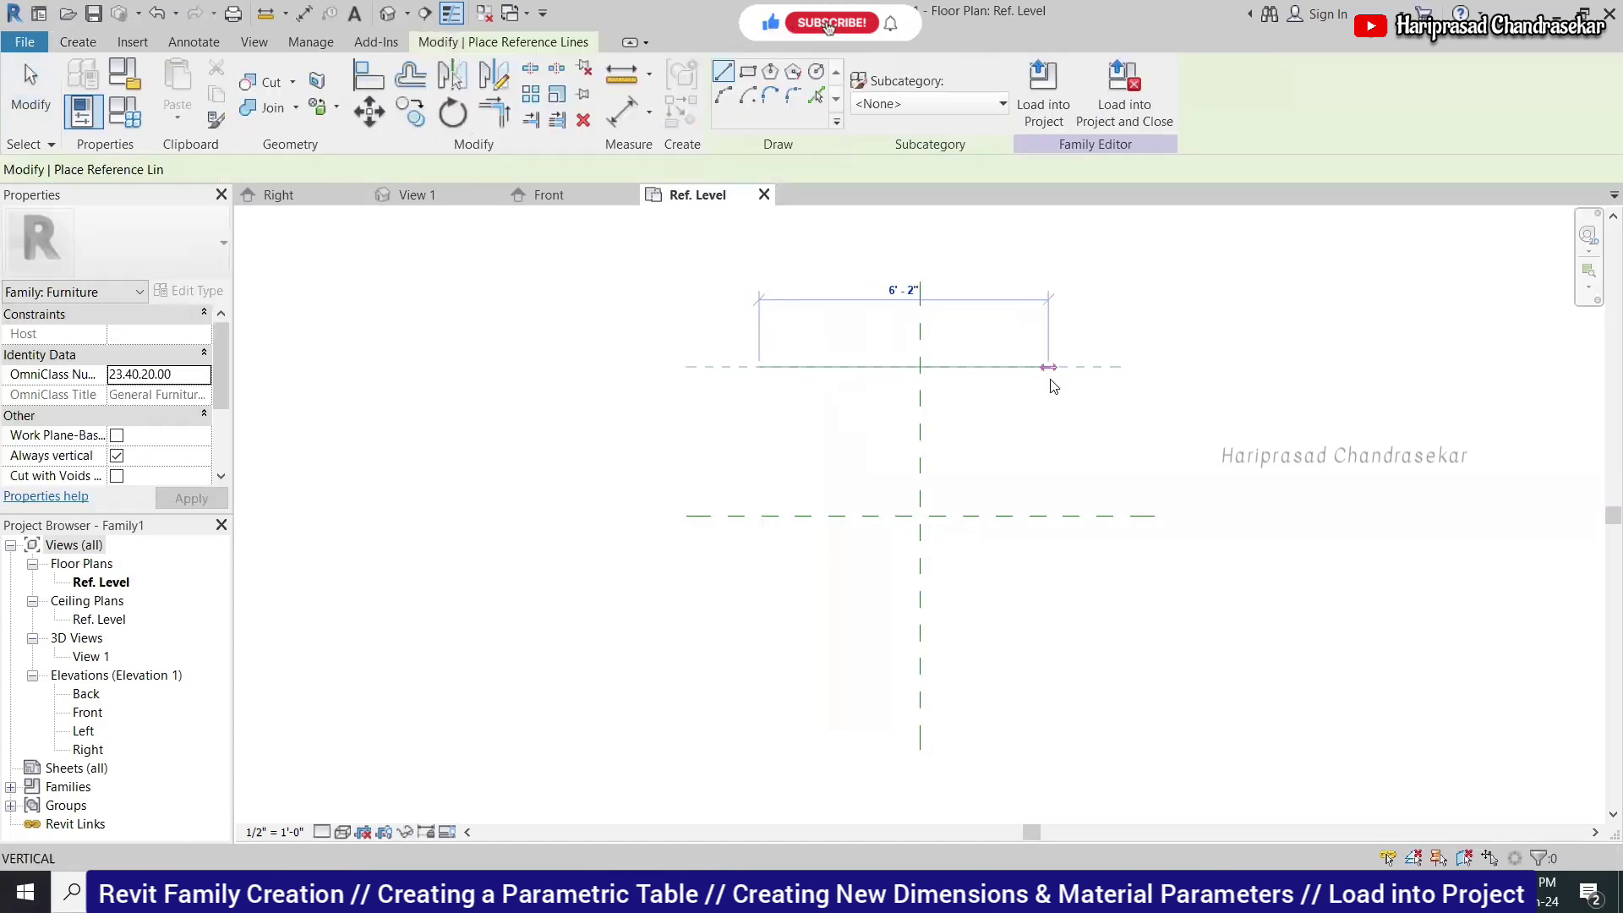
{"action": "left_click", "coordinate": [1052, 385]}
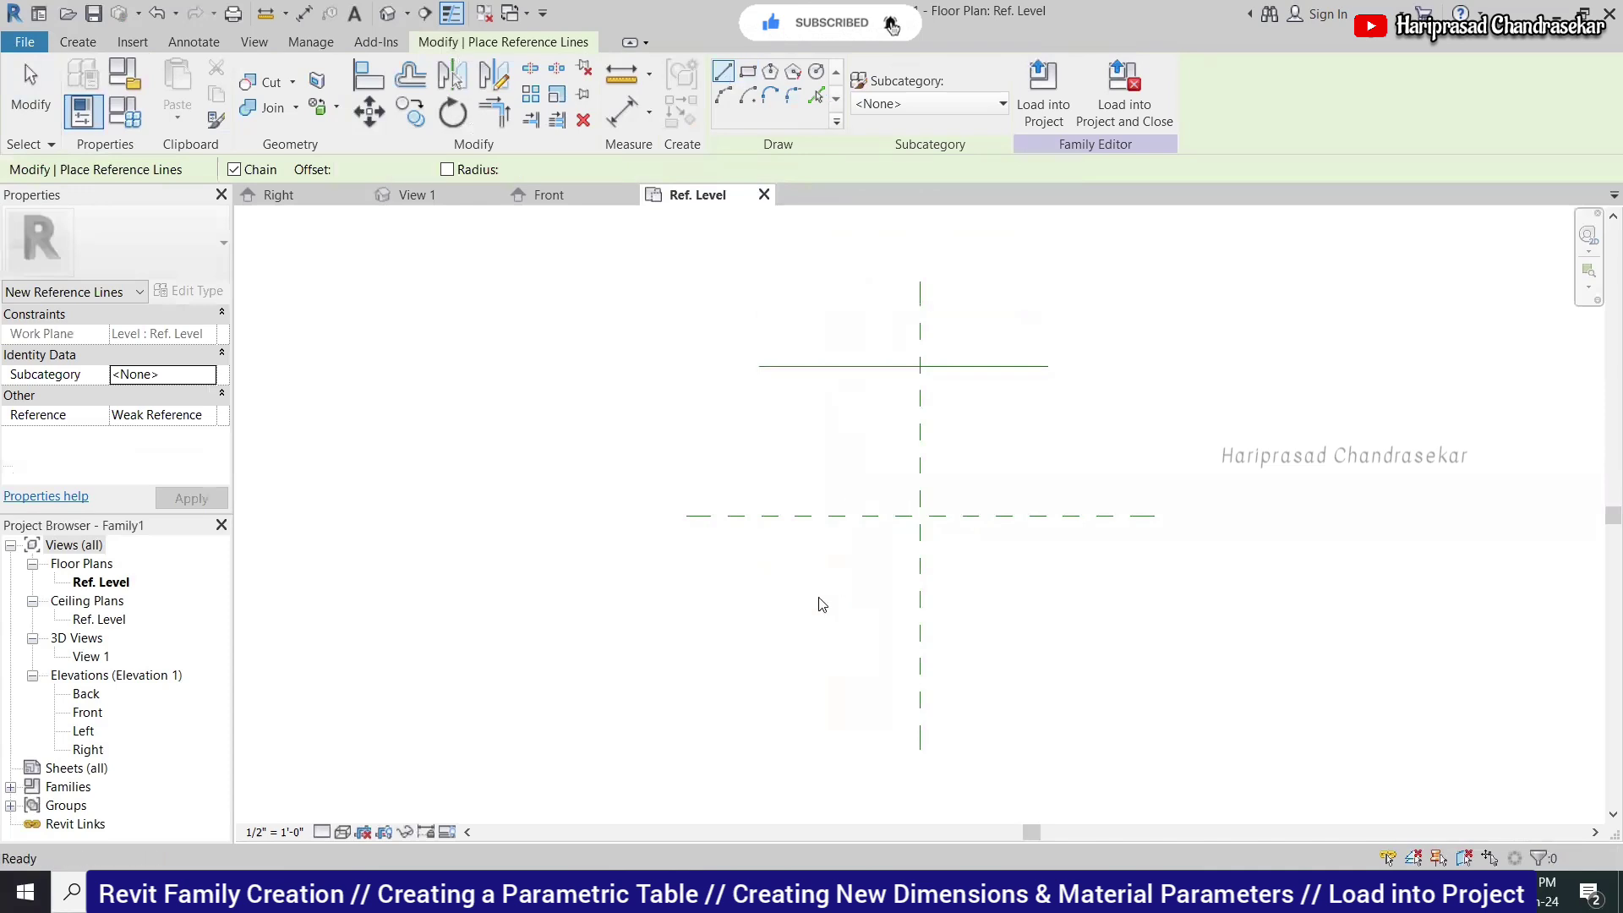
{"action": "left_click", "coordinate": [776, 636]}
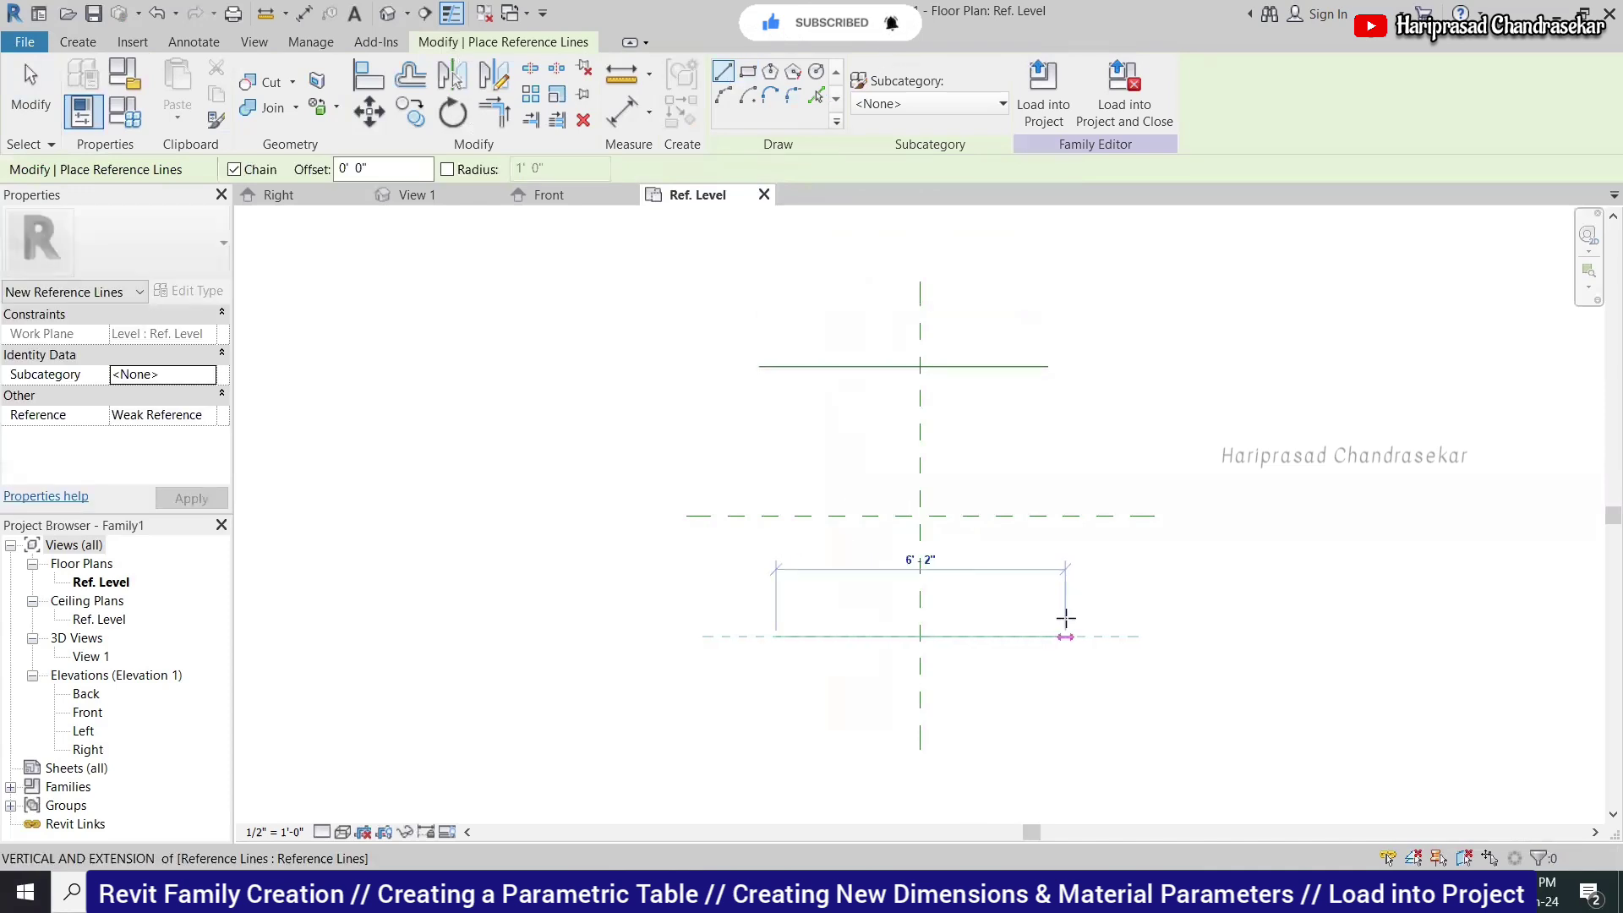
{"action": "left_click", "coordinate": [1065, 636]}
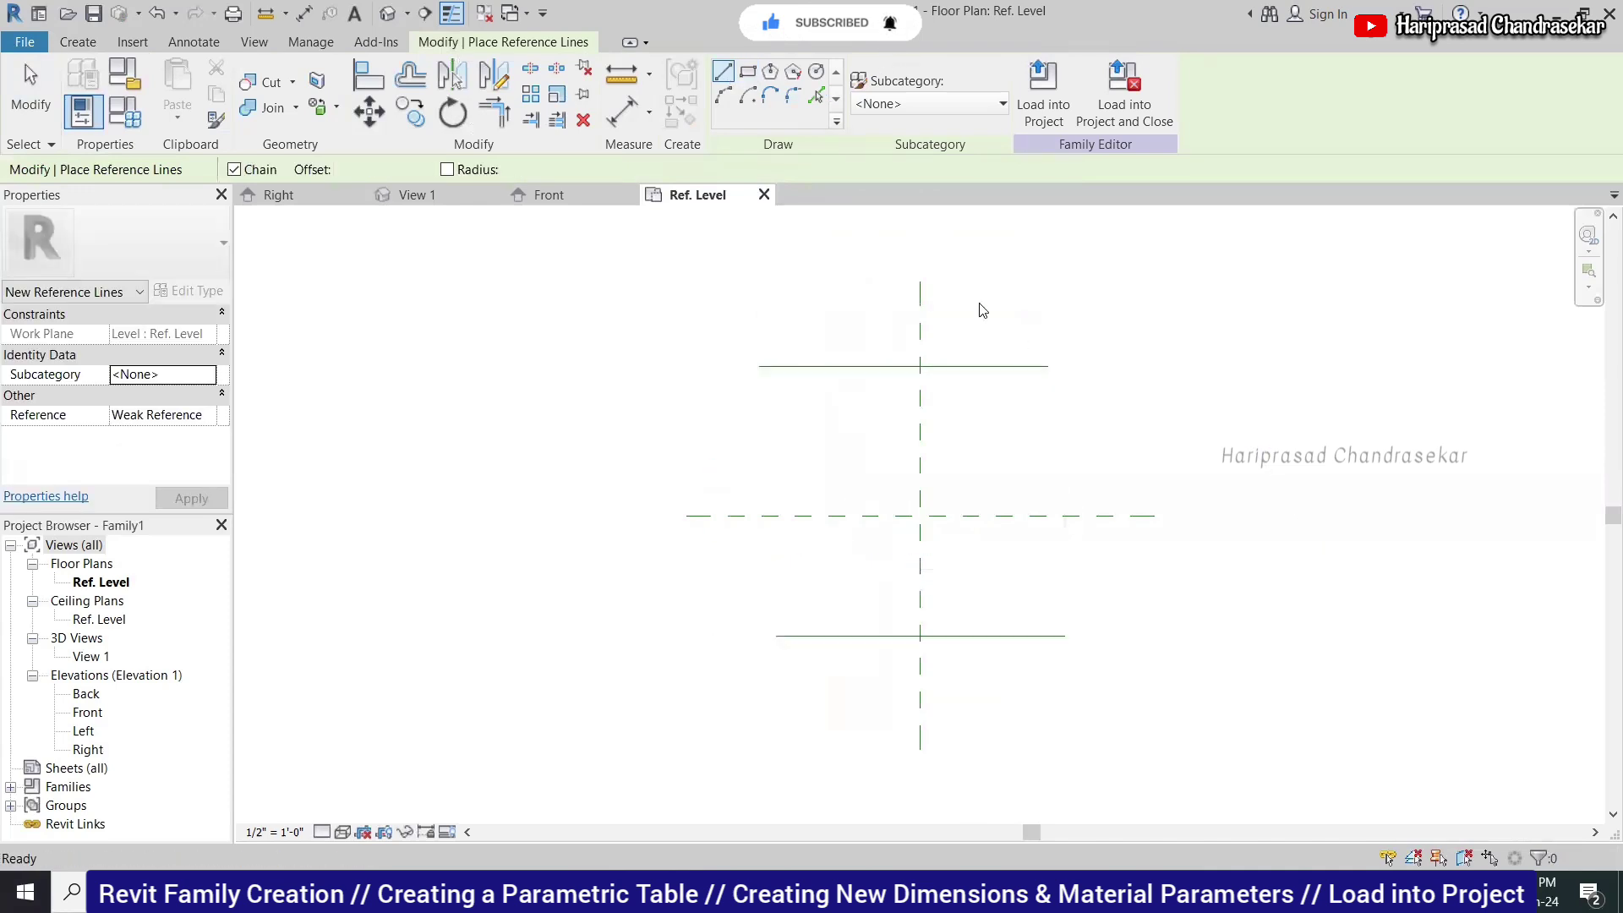
Draw vertical reference lines left and right of the centre reference plane.
{"action": "left_click", "coordinate": [798, 332]}
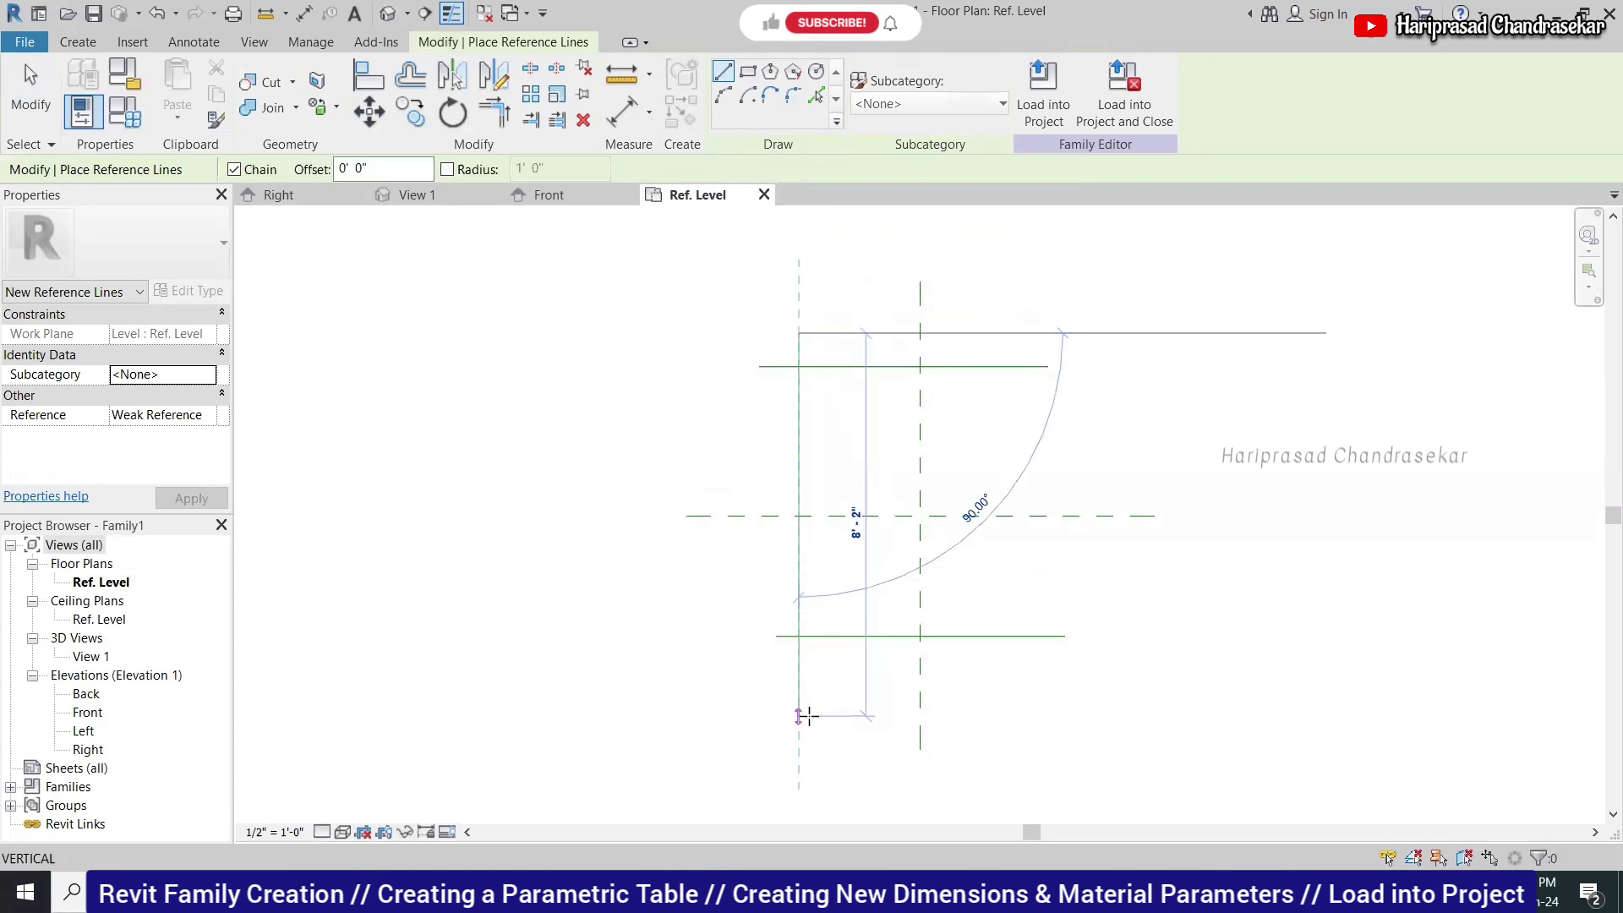
{"action": "left_click", "coordinate": [807, 716]}
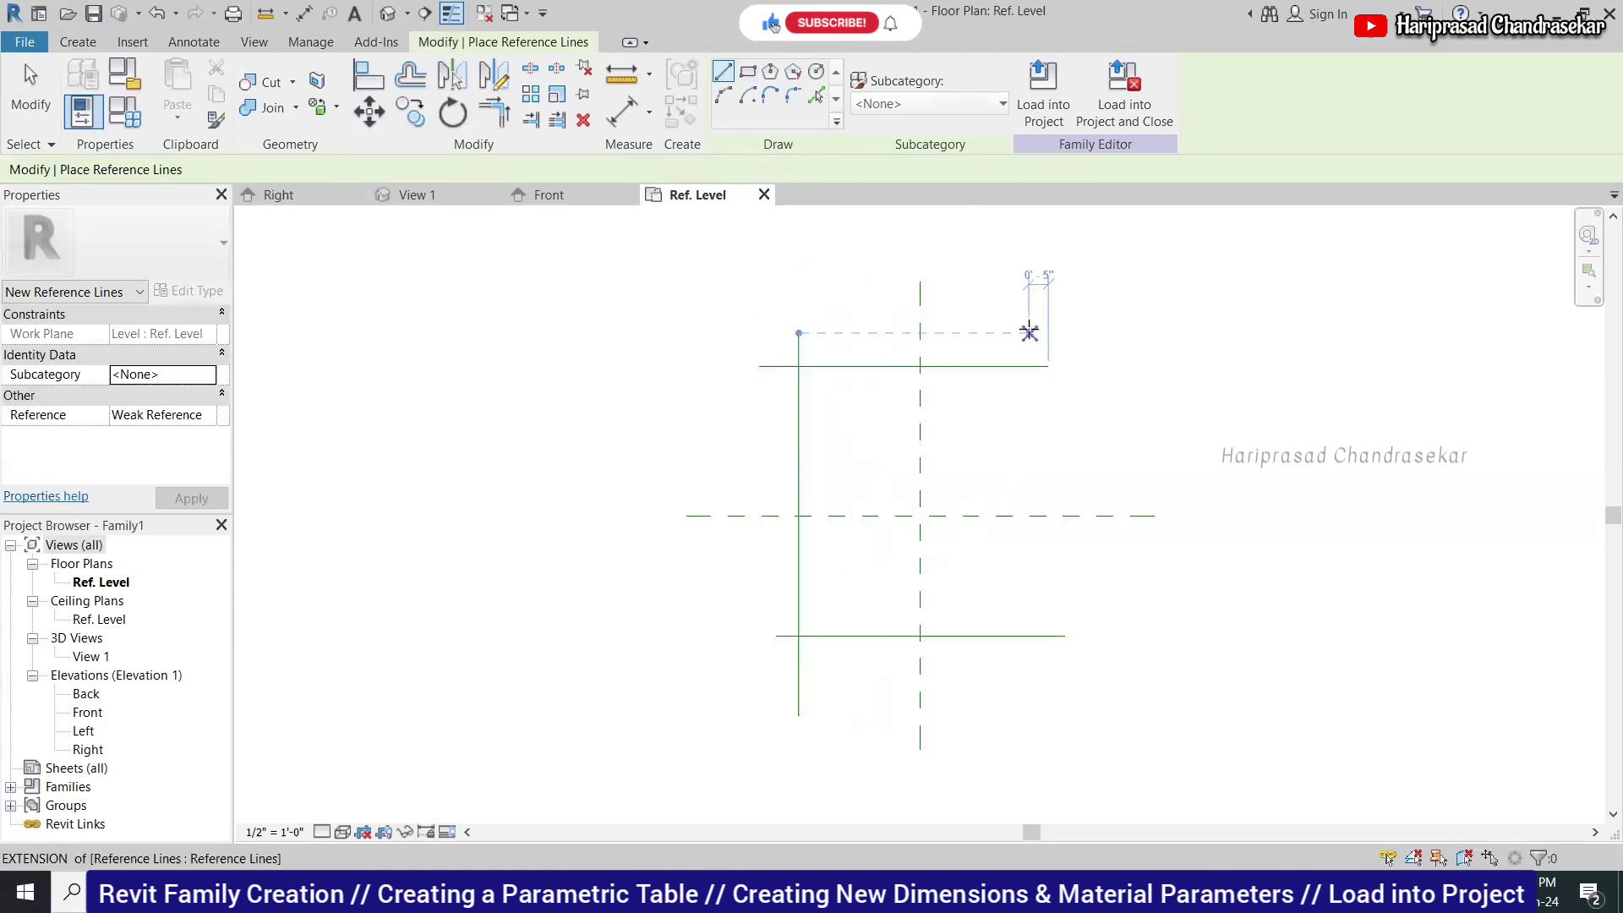
{"action": "left_click", "coordinate": [1029, 332]}
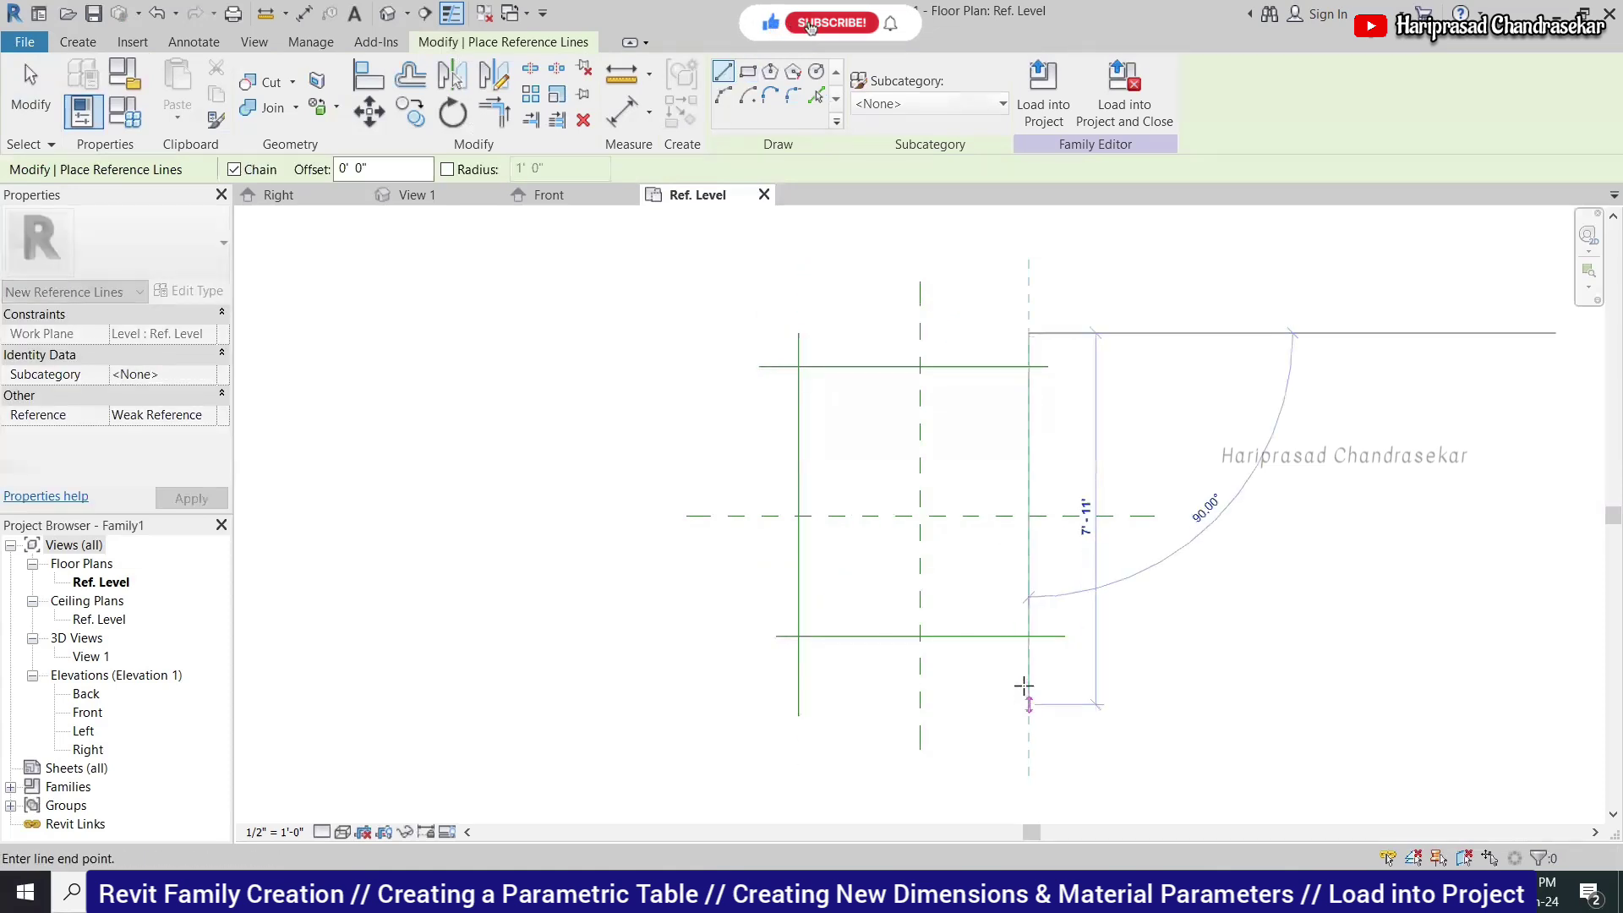
{"action": "left_click", "coordinate": [1026, 701]}
{"action": "key", "text": "Escape"}
{"action": "key", "text": "Escape"}
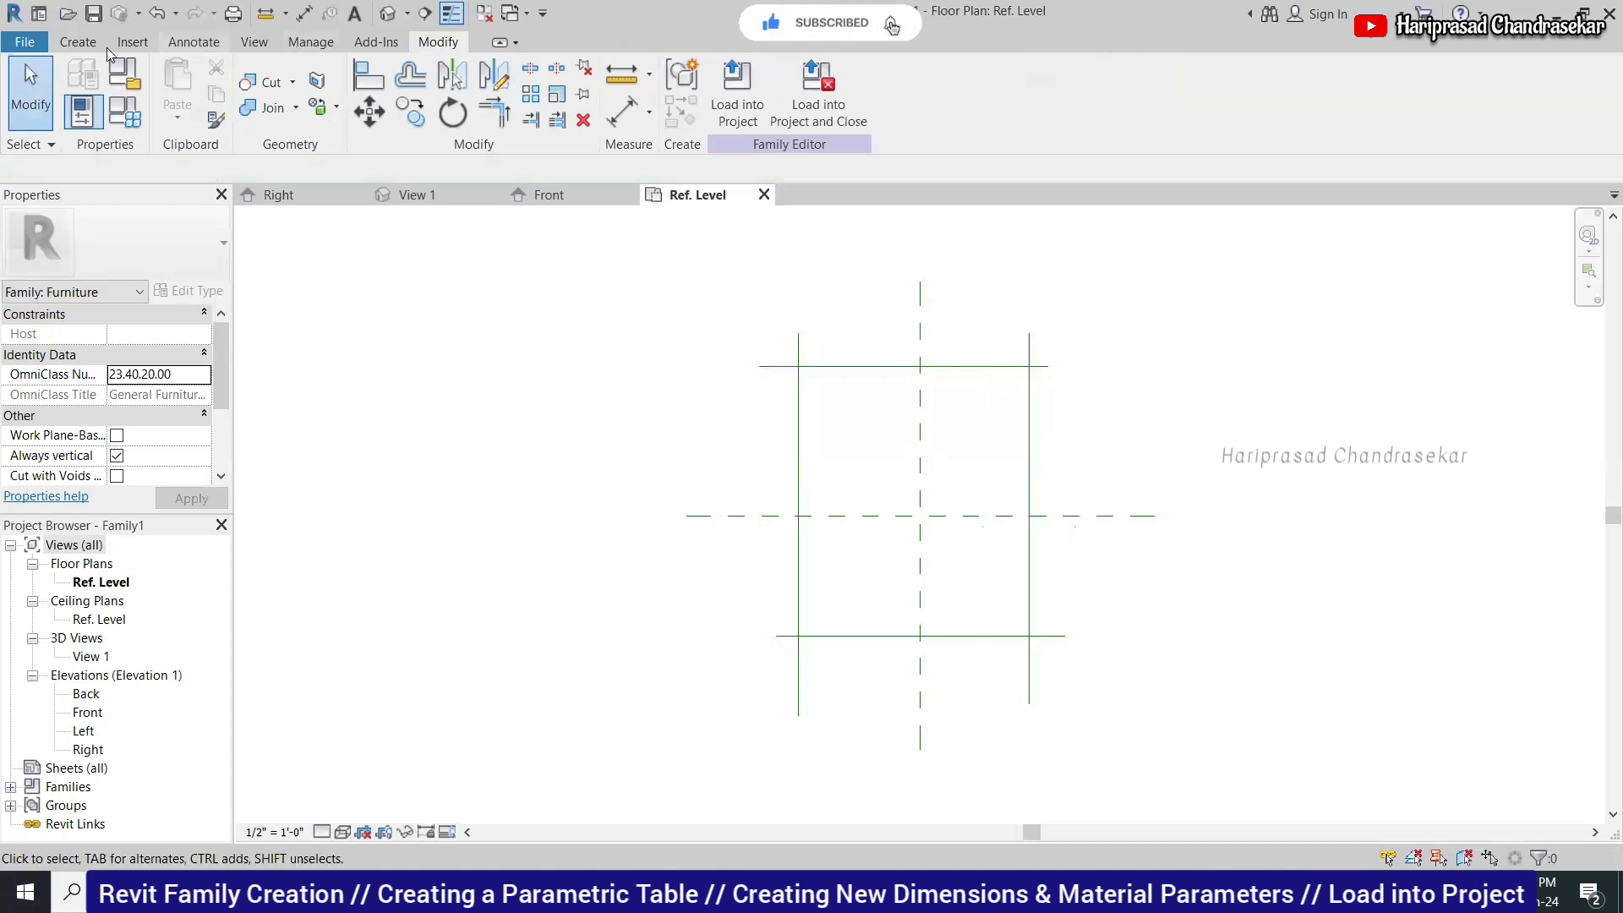
Place an aligned width dimension between the left and right reference lines, above them.
{"action": "left_click", "coordinate": [84, 40]}
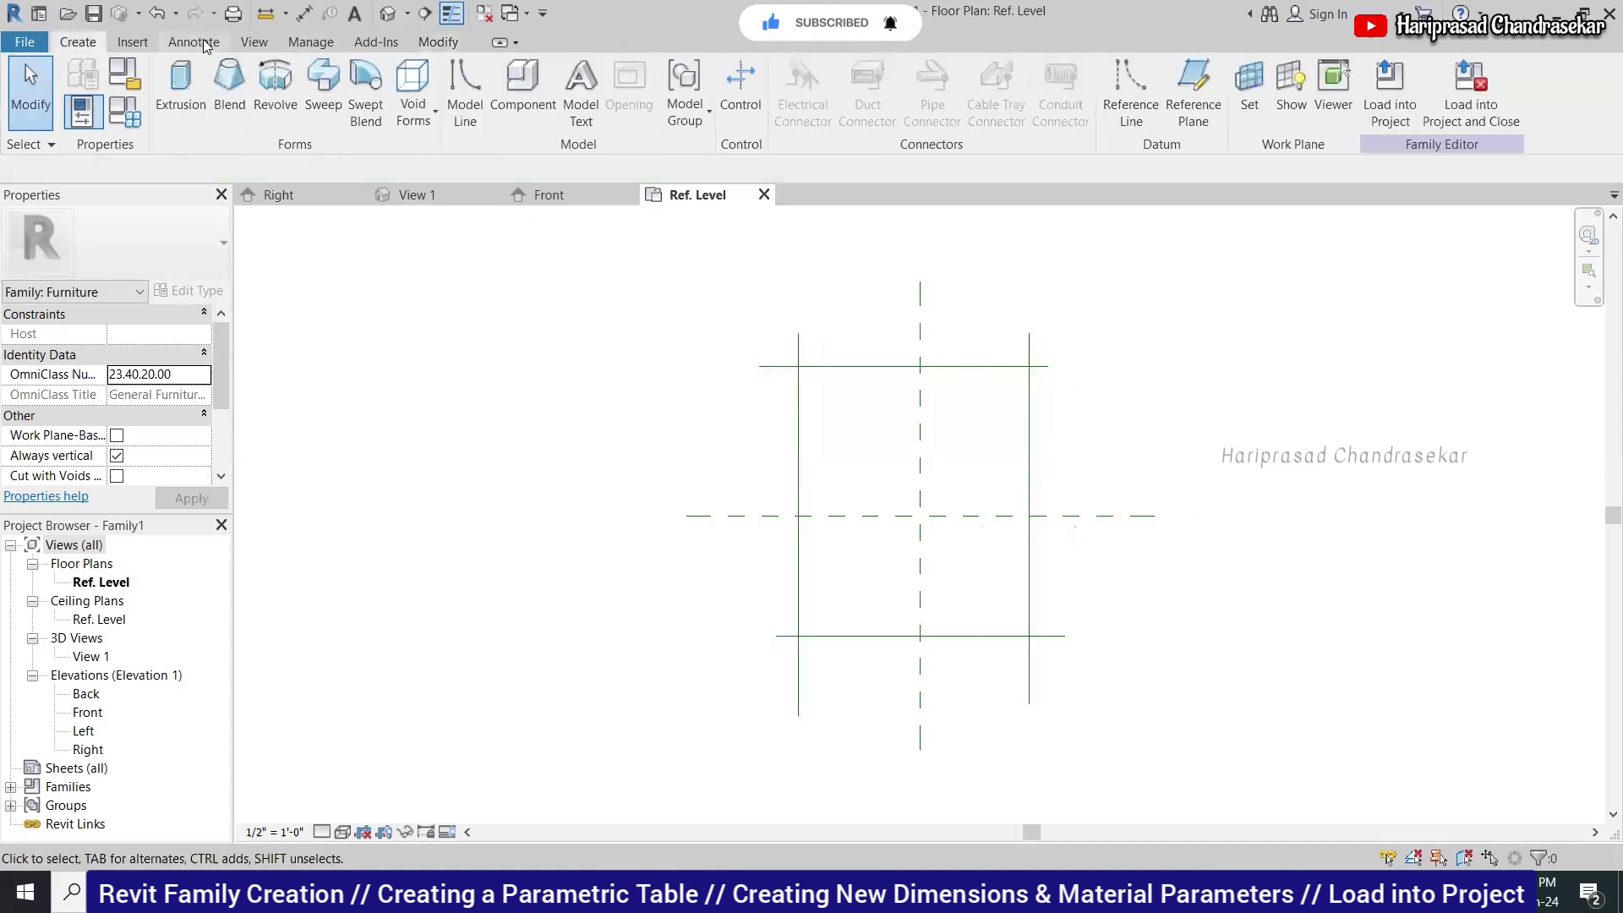
{"action": "left_click", "coordinate": [205, 44]}
{"action": "left_click", "coordinate": [88, 91]}
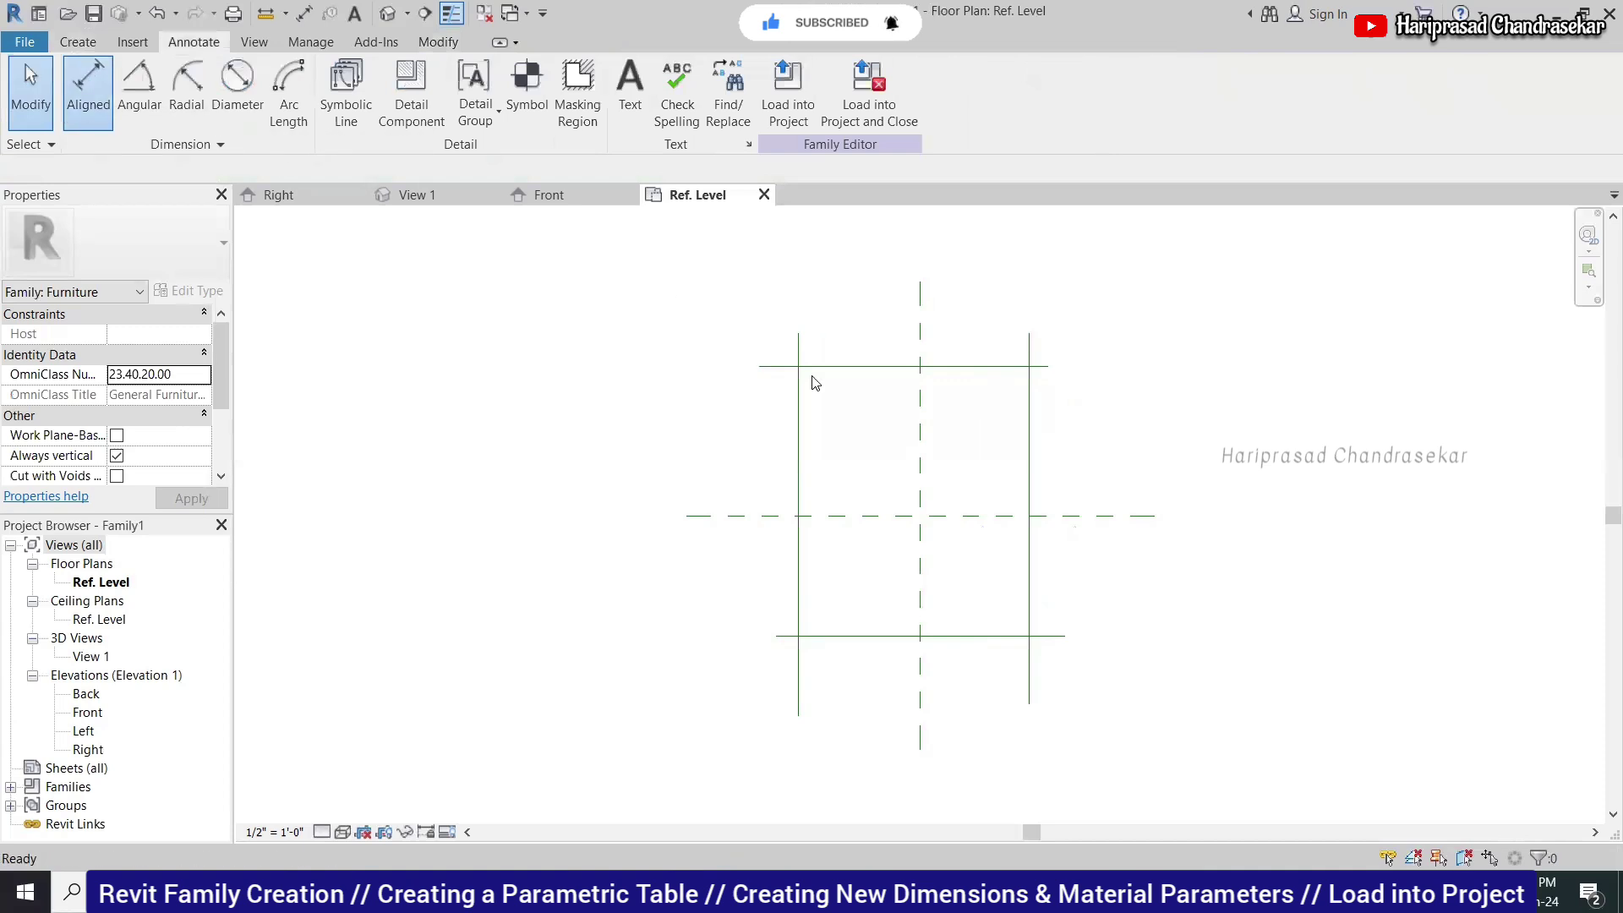
{"action": "left_click", "coordinate": [798, 409]}
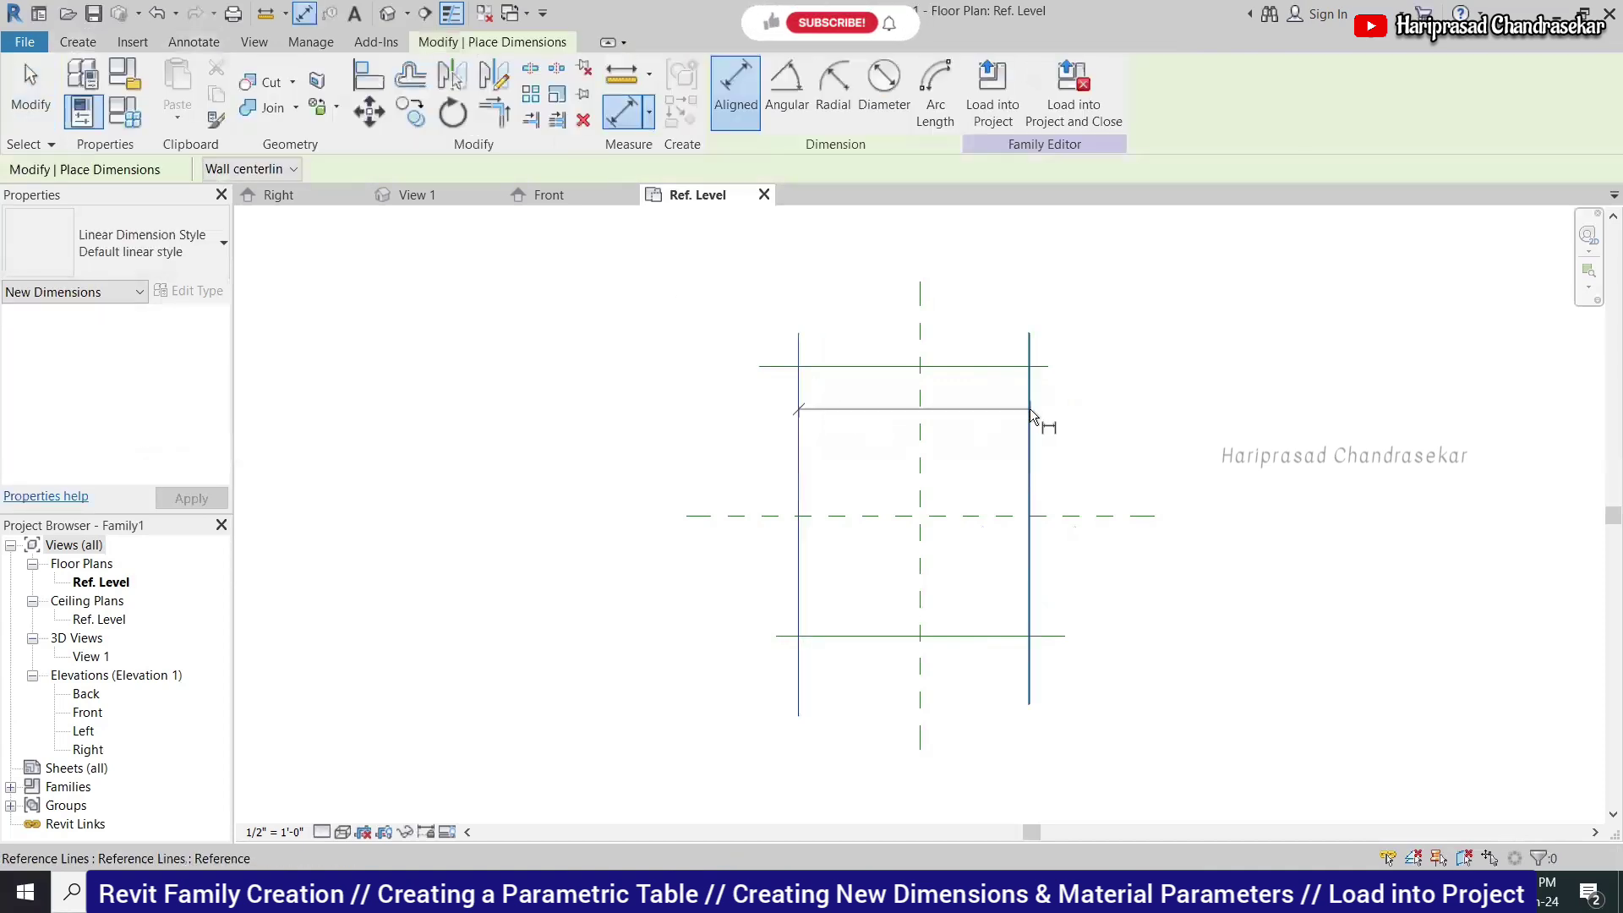
{"action": "left_click", "coordinate": [1028, 409]}
{"action": "left_click", "coordinate": [964, 278]}
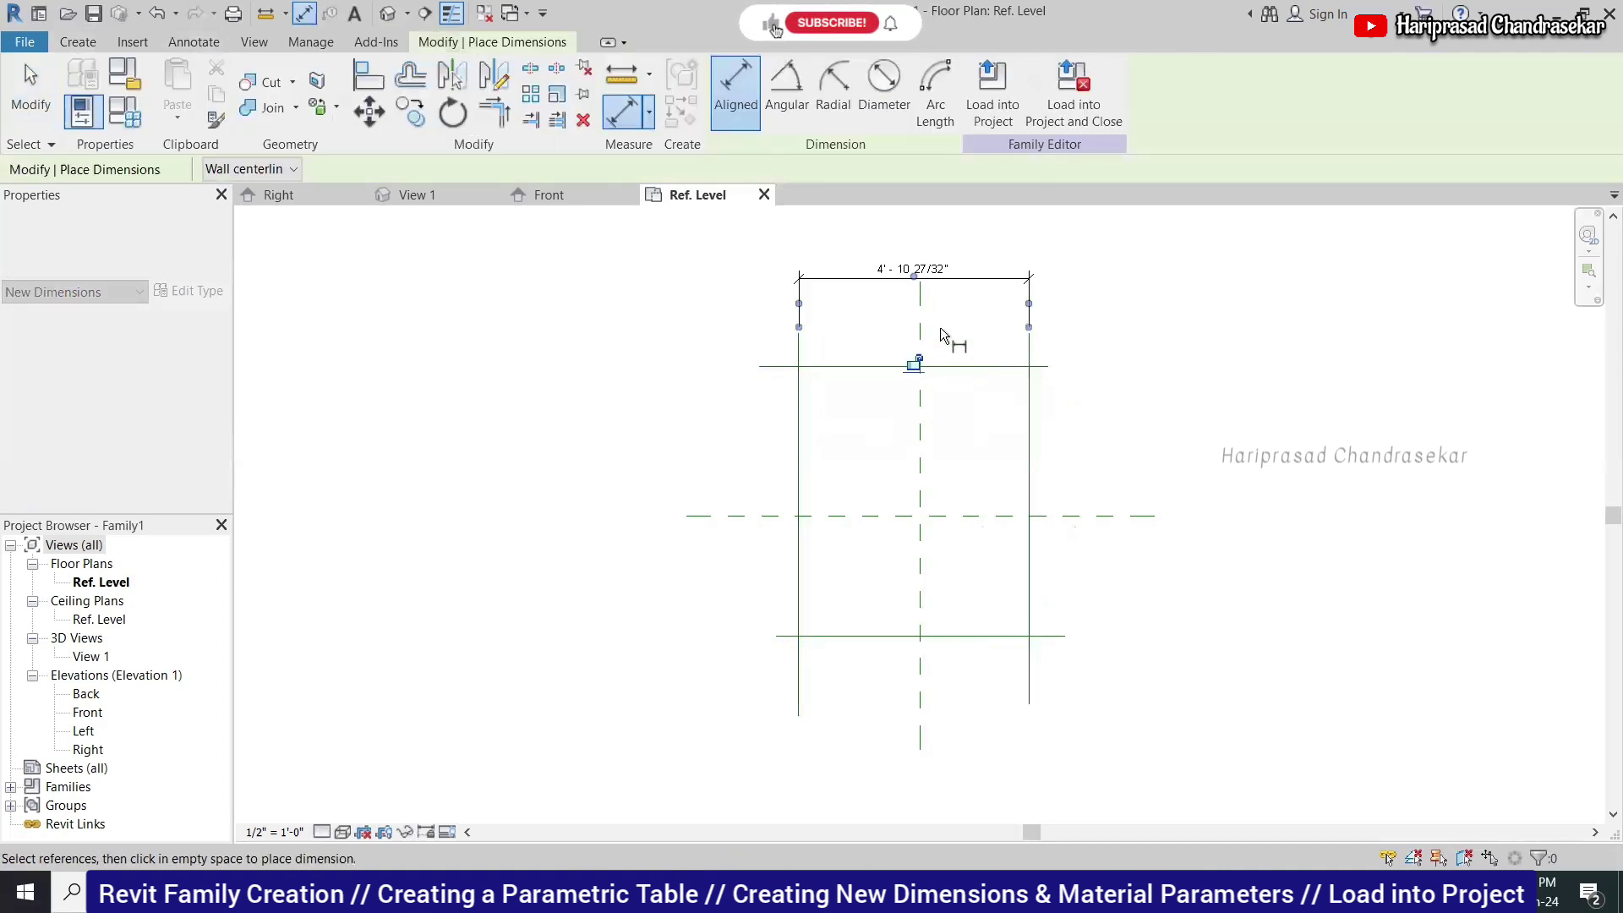
{"action": "left_click", "coordinate": [920, 271]}
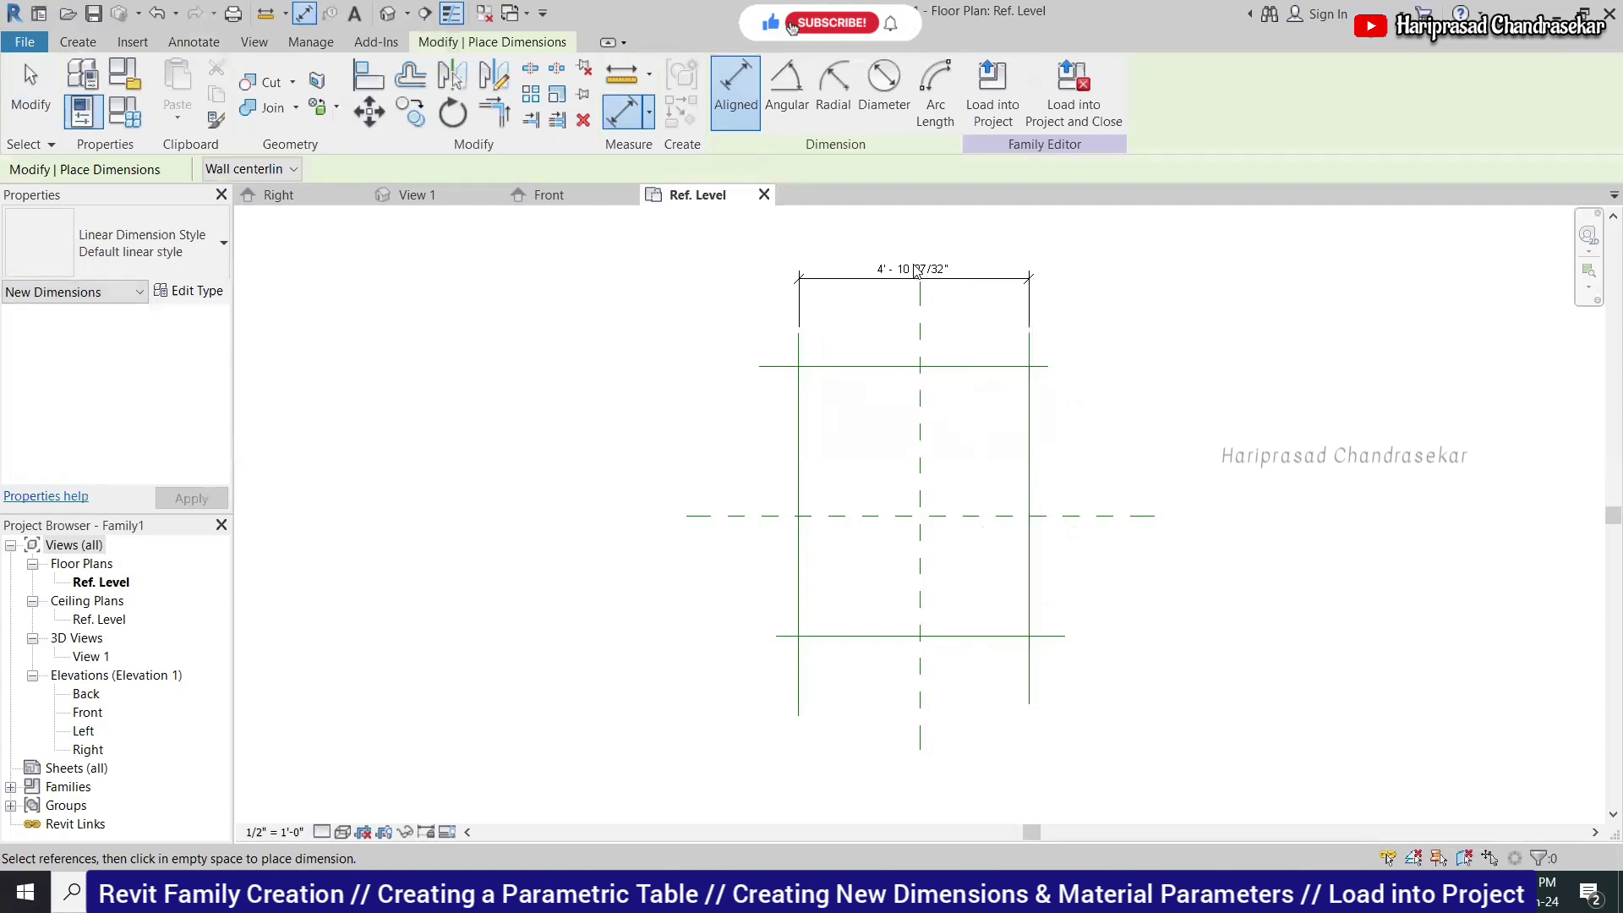
{"action": "key", "text": "Escape"}
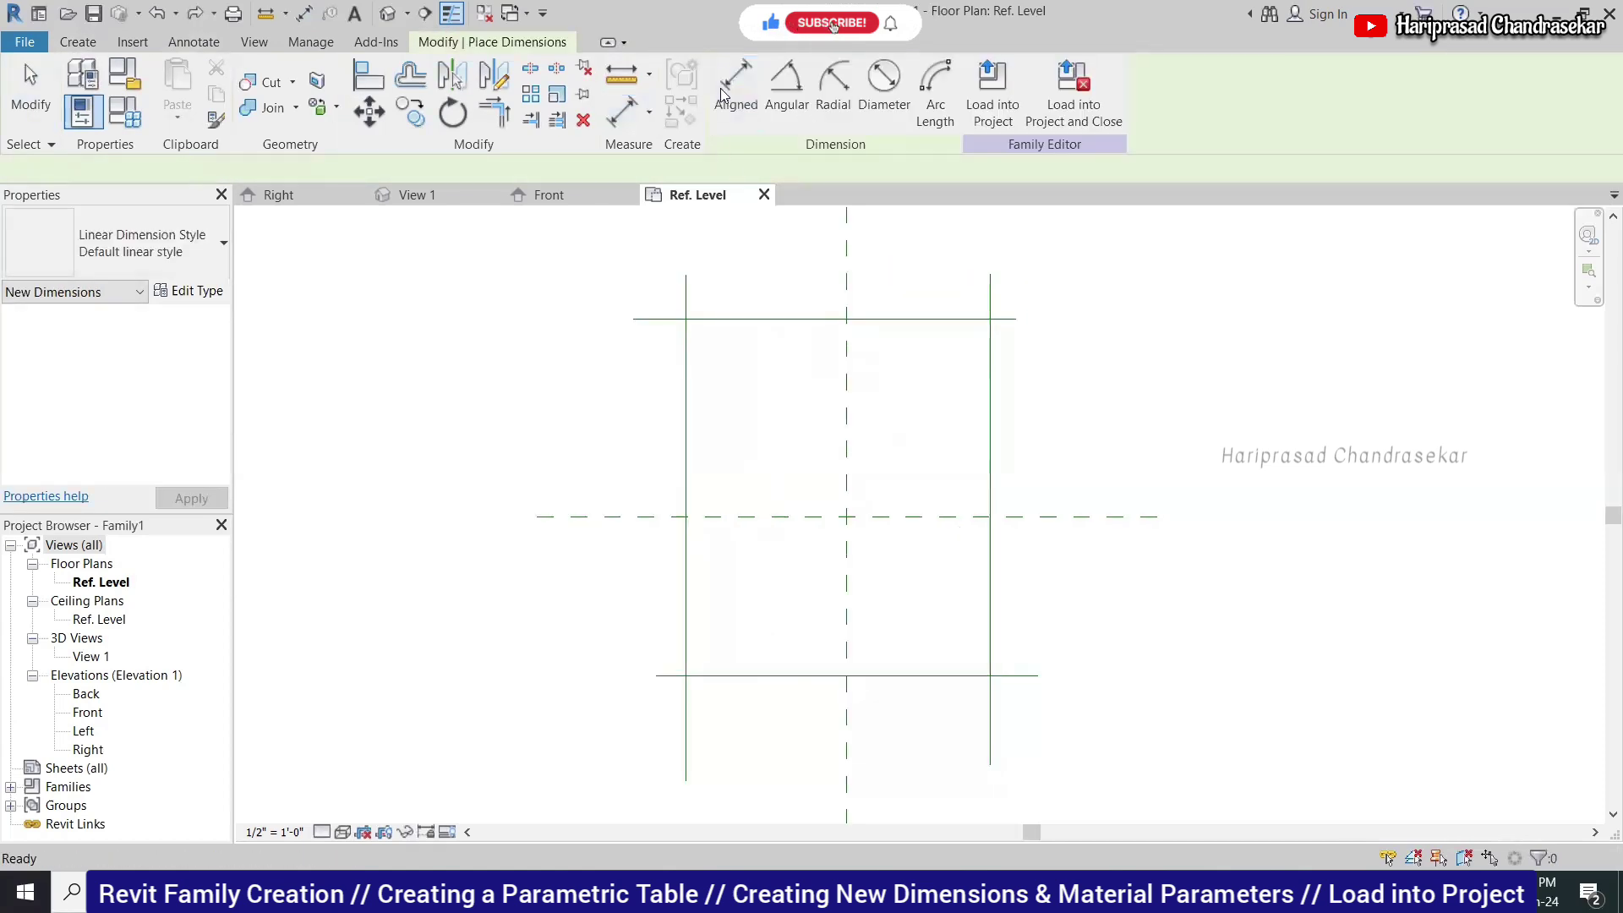
Add a two-part dimension from the left line through the centre plane to the right line, below.
{"action": "left_click", "coordinate": [705, 424]}
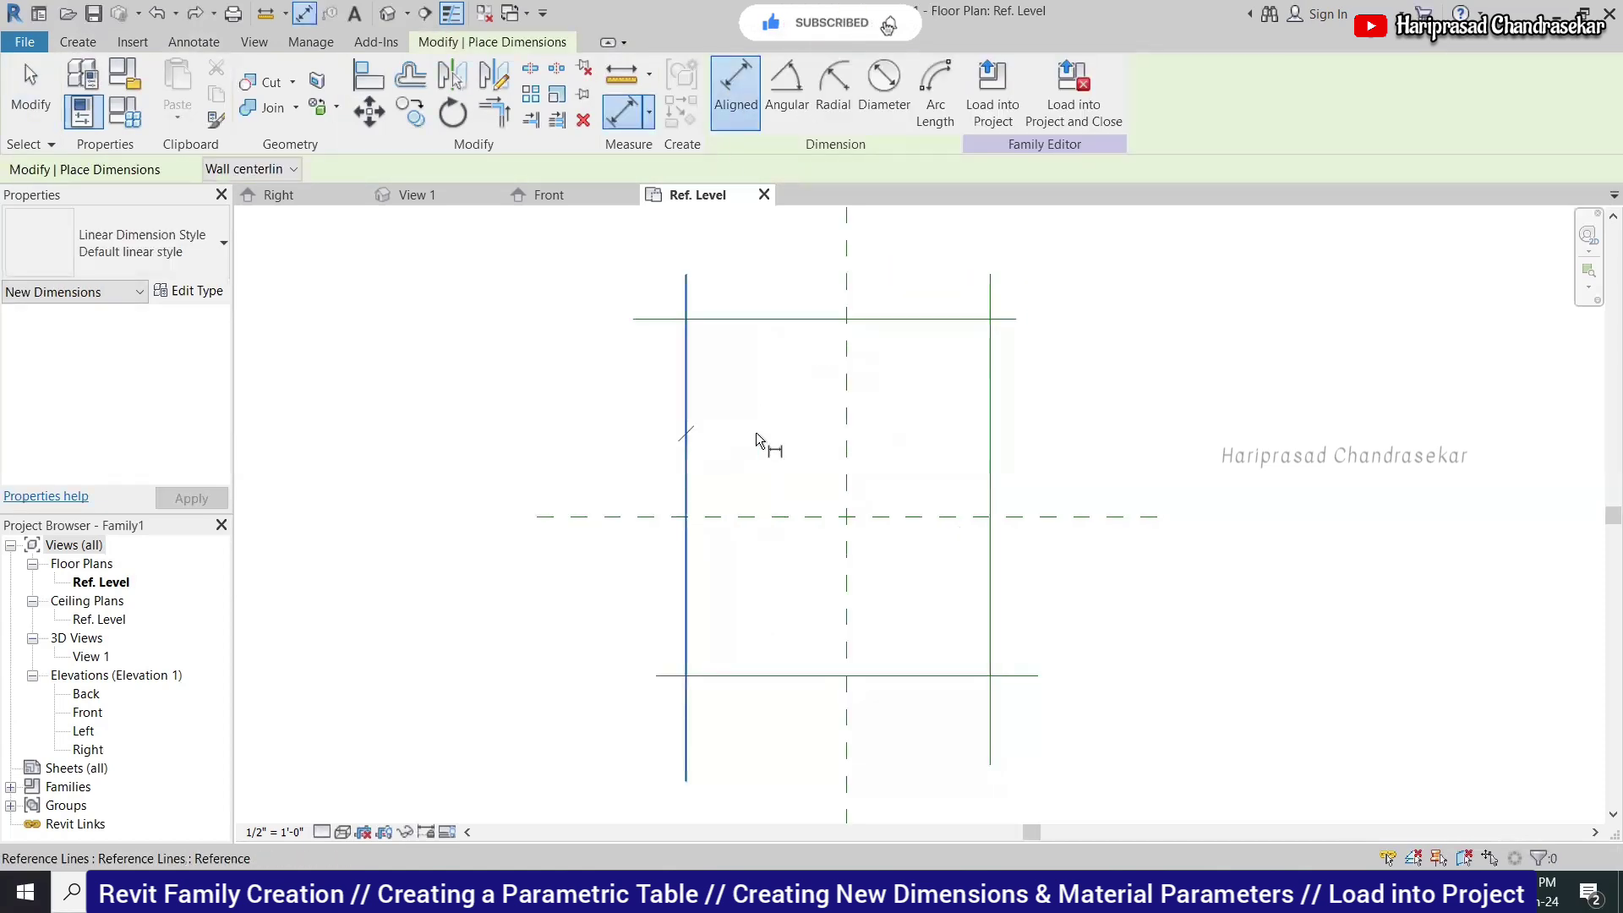
{"action": "left_click", "coordinate": [850, 418]}
{"action": "left_click", "coordinate": [993, 418]}
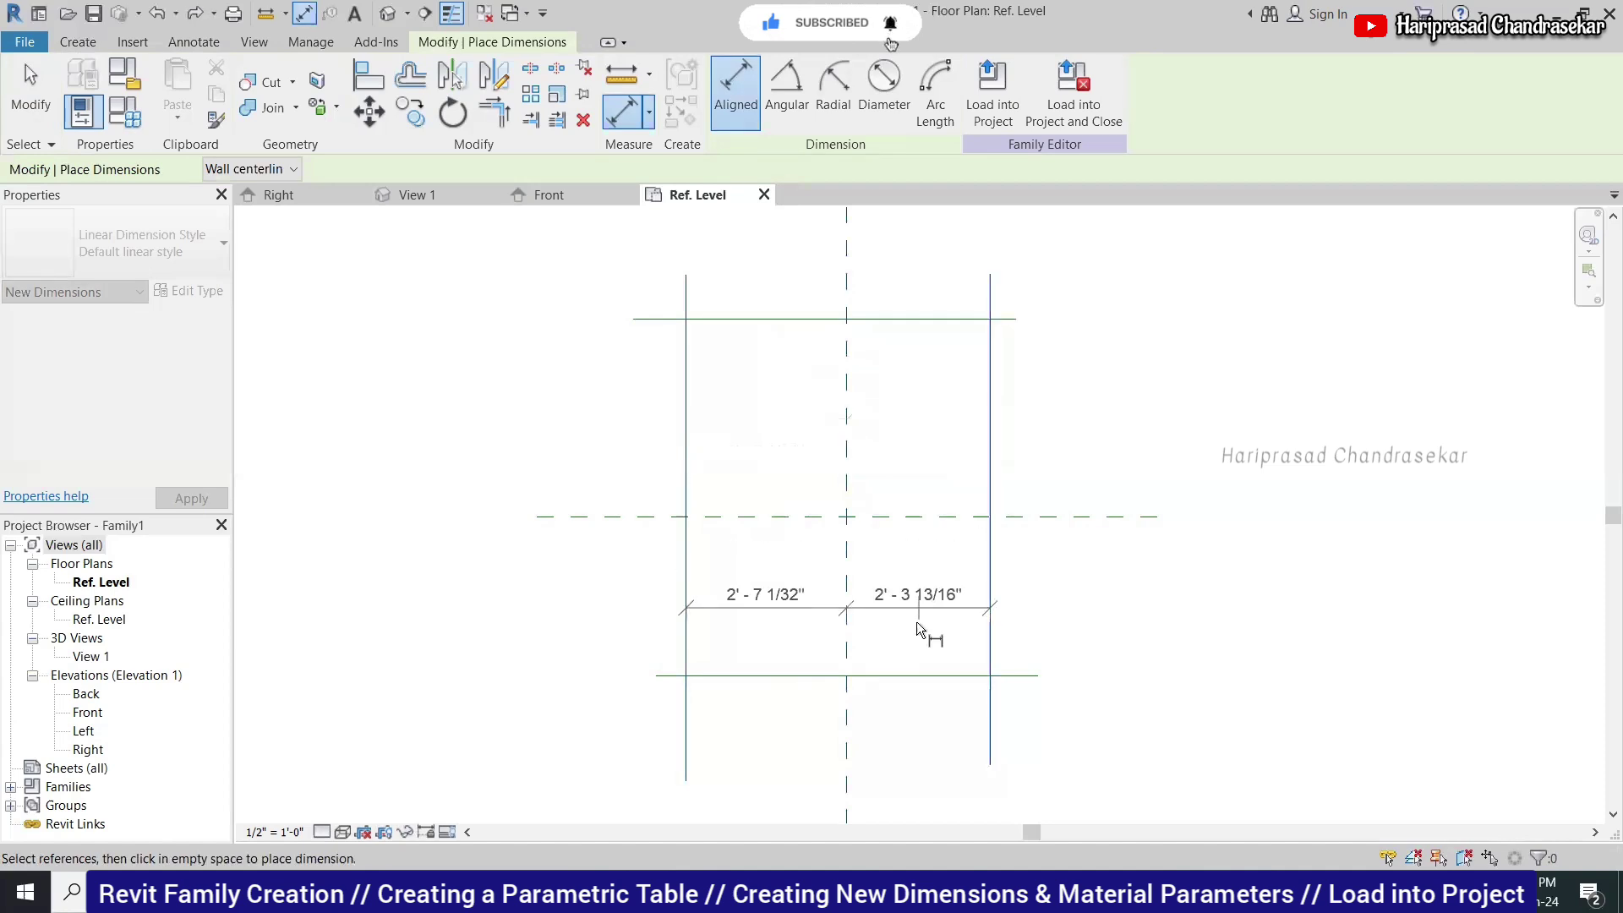
{"action": "scroll", "coordinate": [916, 621], "scroll_direction": "down", "scroll_amount": 1}
{"action": "left_click", "coordinate": [893, 717]}
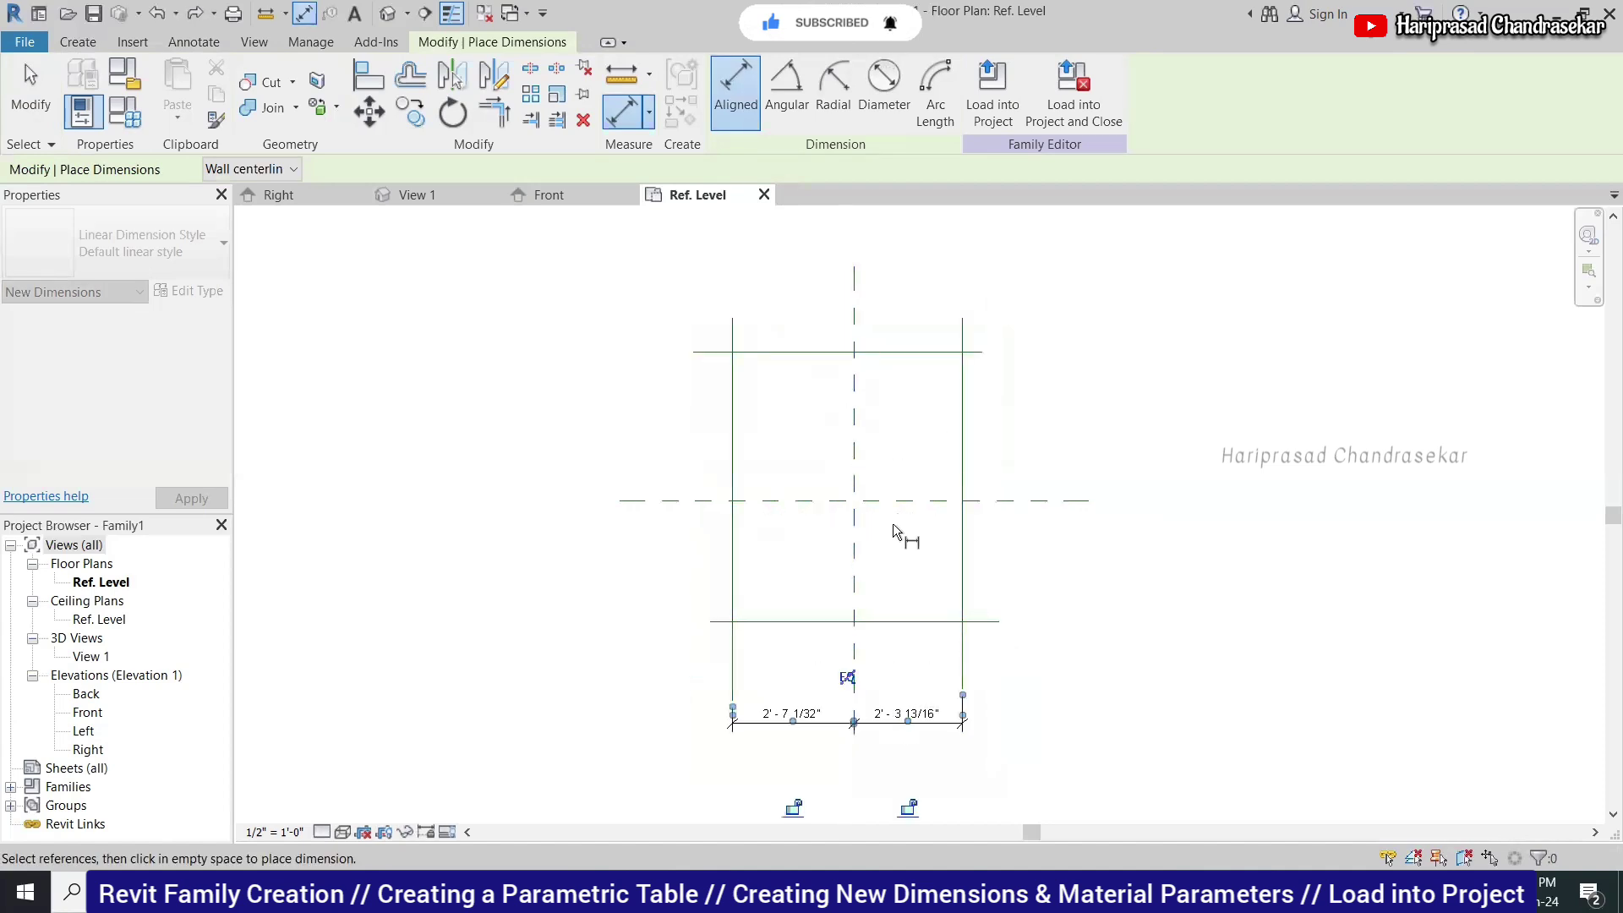
{"action": "scroll", "coordinate": [853, 646], "scroll_direction": "up", "scroll_amount": 1}
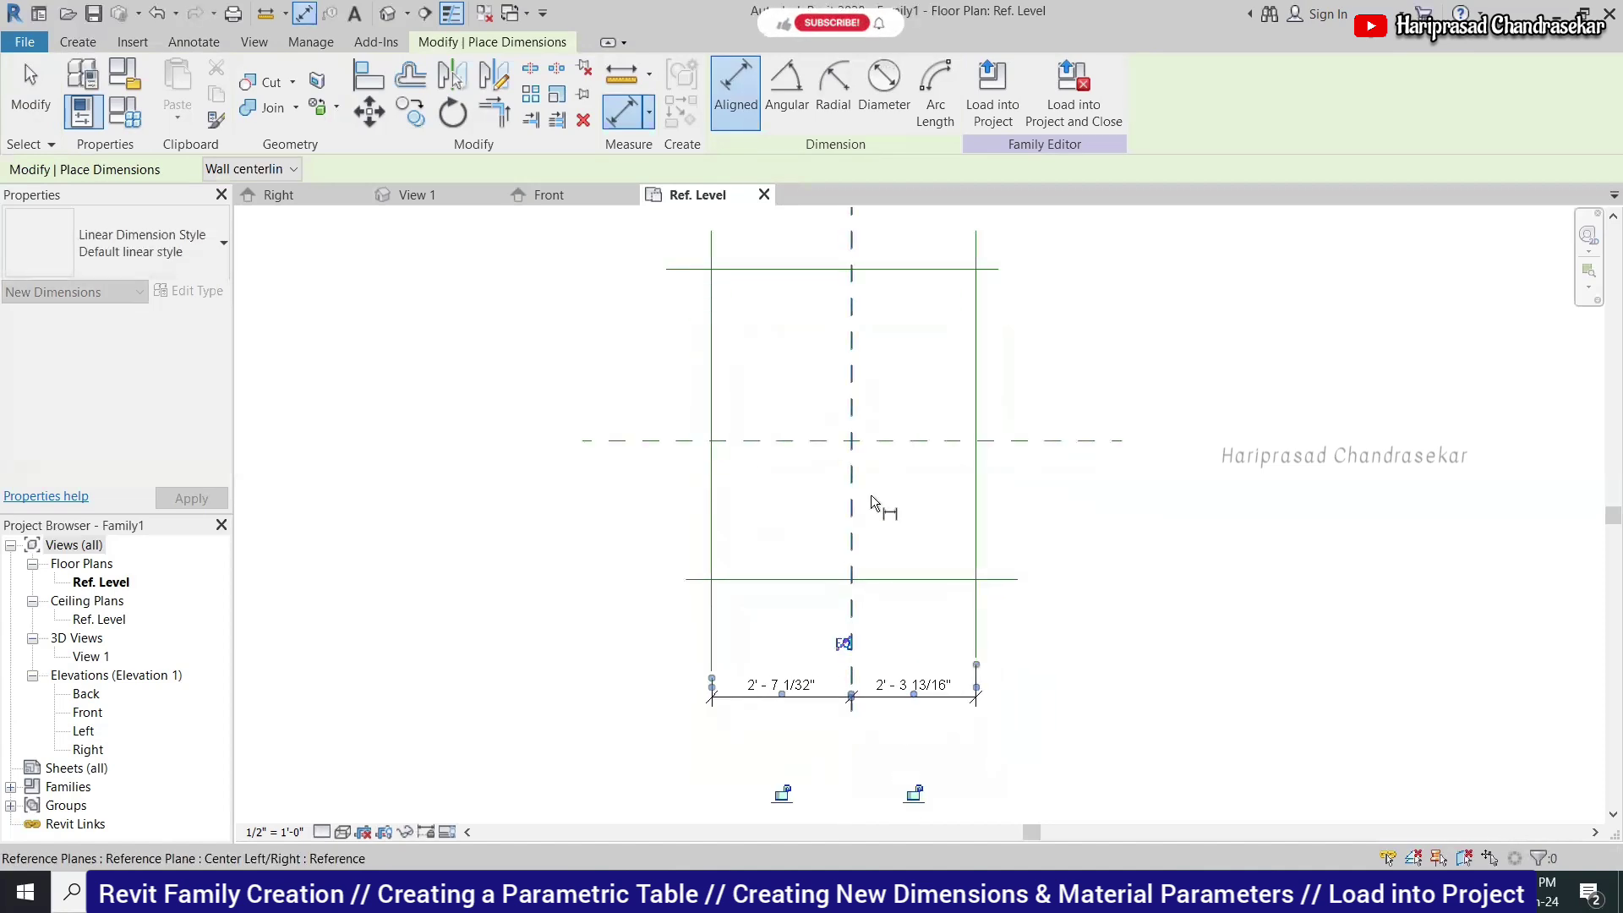
Add a top-centre-bottom vertical dimension and set both chained dimensions to EQ.
{"action": "left_click", "coordinate": [935, 268]}
{"action": "left_click", "coordinate": [922, 441]}
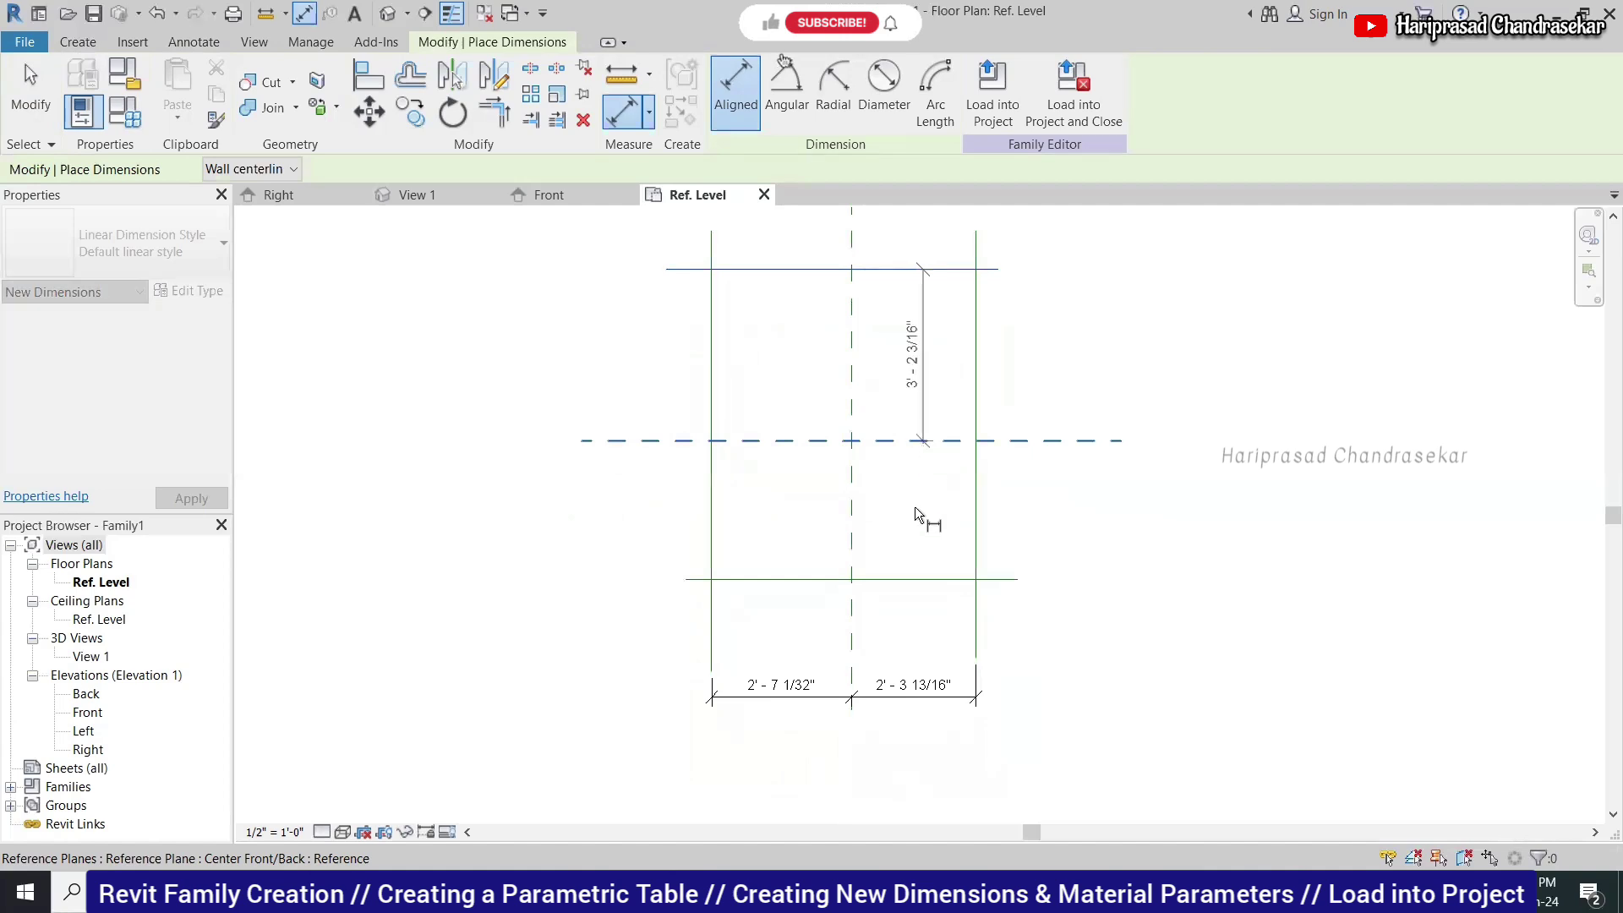
{"action": "left_click", "coordinate": [920, 579]}
{"action": "left_click", "coordinate": [1165, 555]}
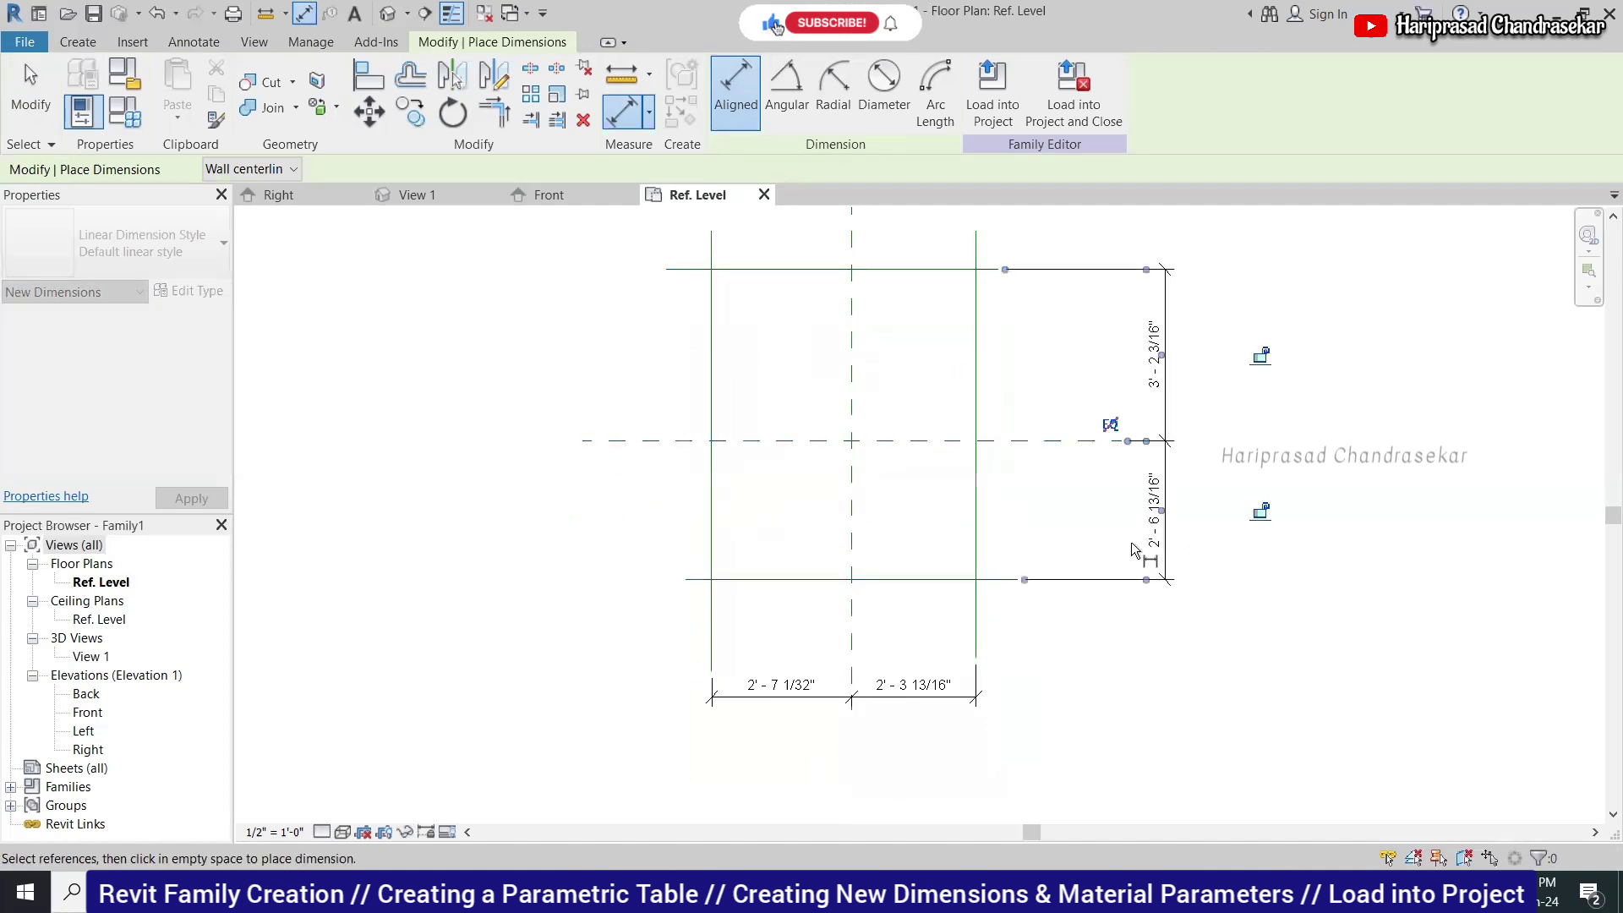
{"action": "left_click", "coordinate": [1110, 427]}
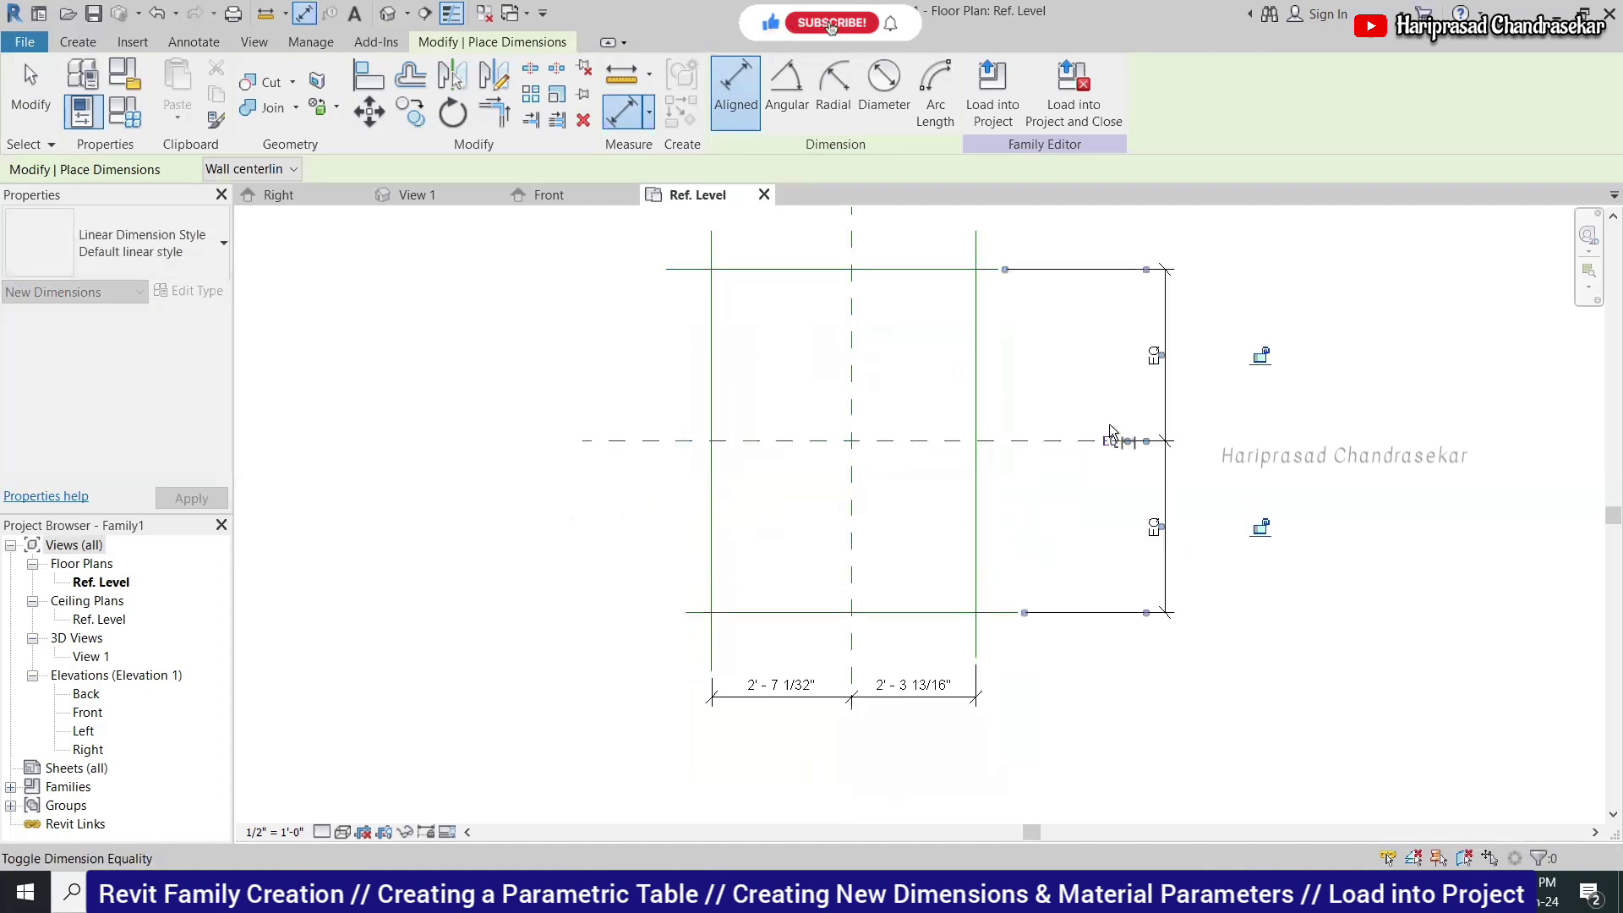
{"action": "left_click", "coordinate": [881, 704]}
{"action": "key", "text": "Escape"}
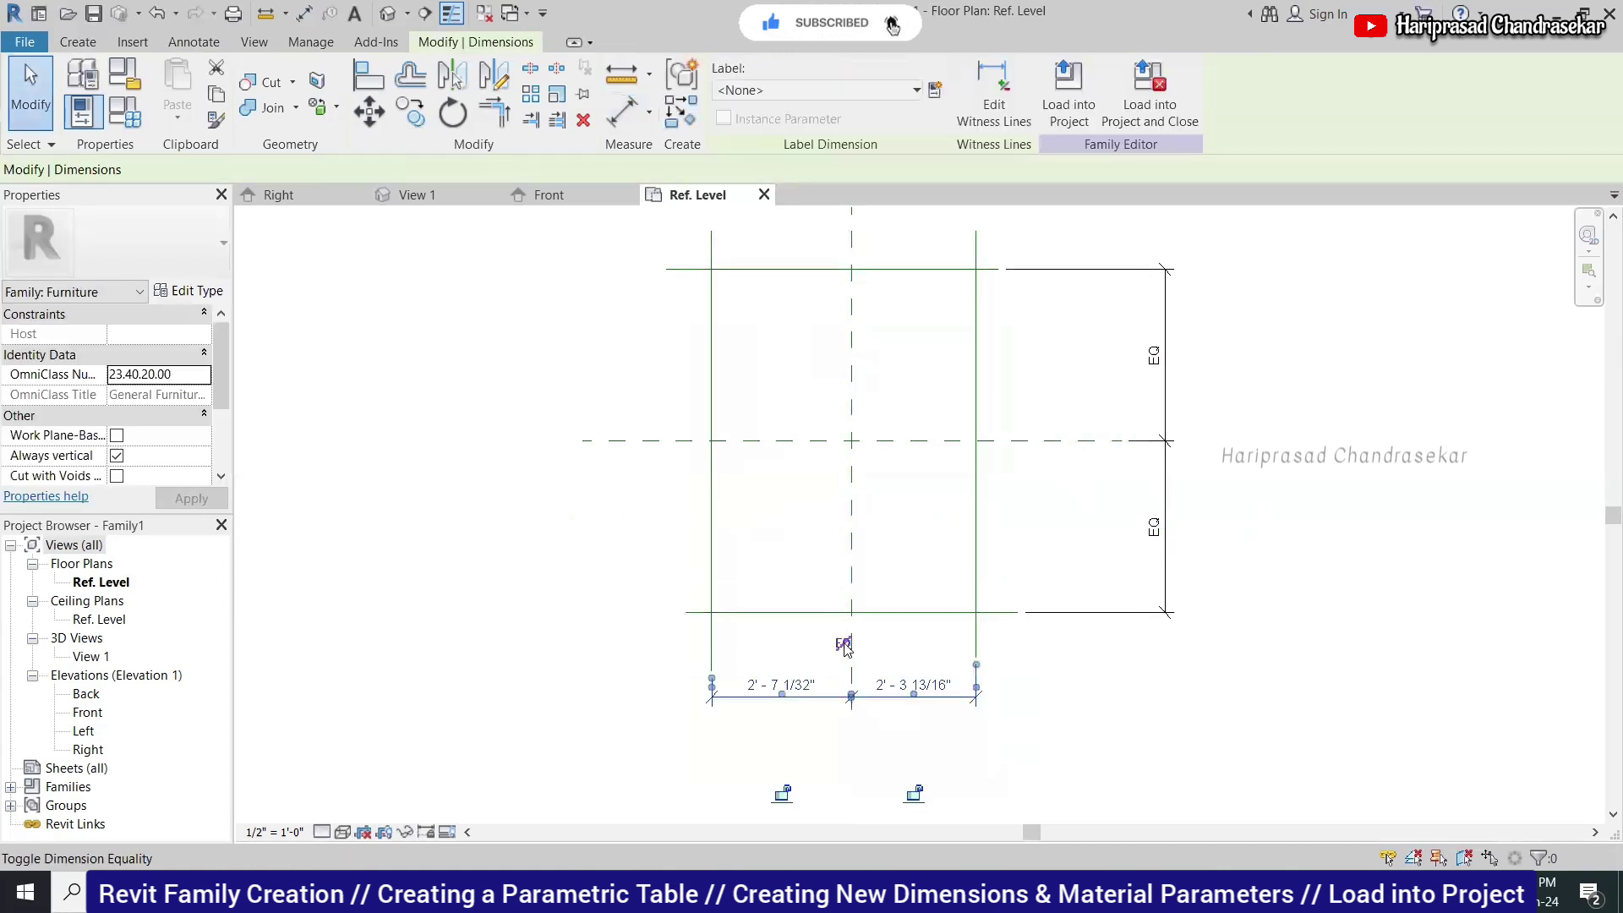
{"action": "left_click", "coordinate": [844, 644]}
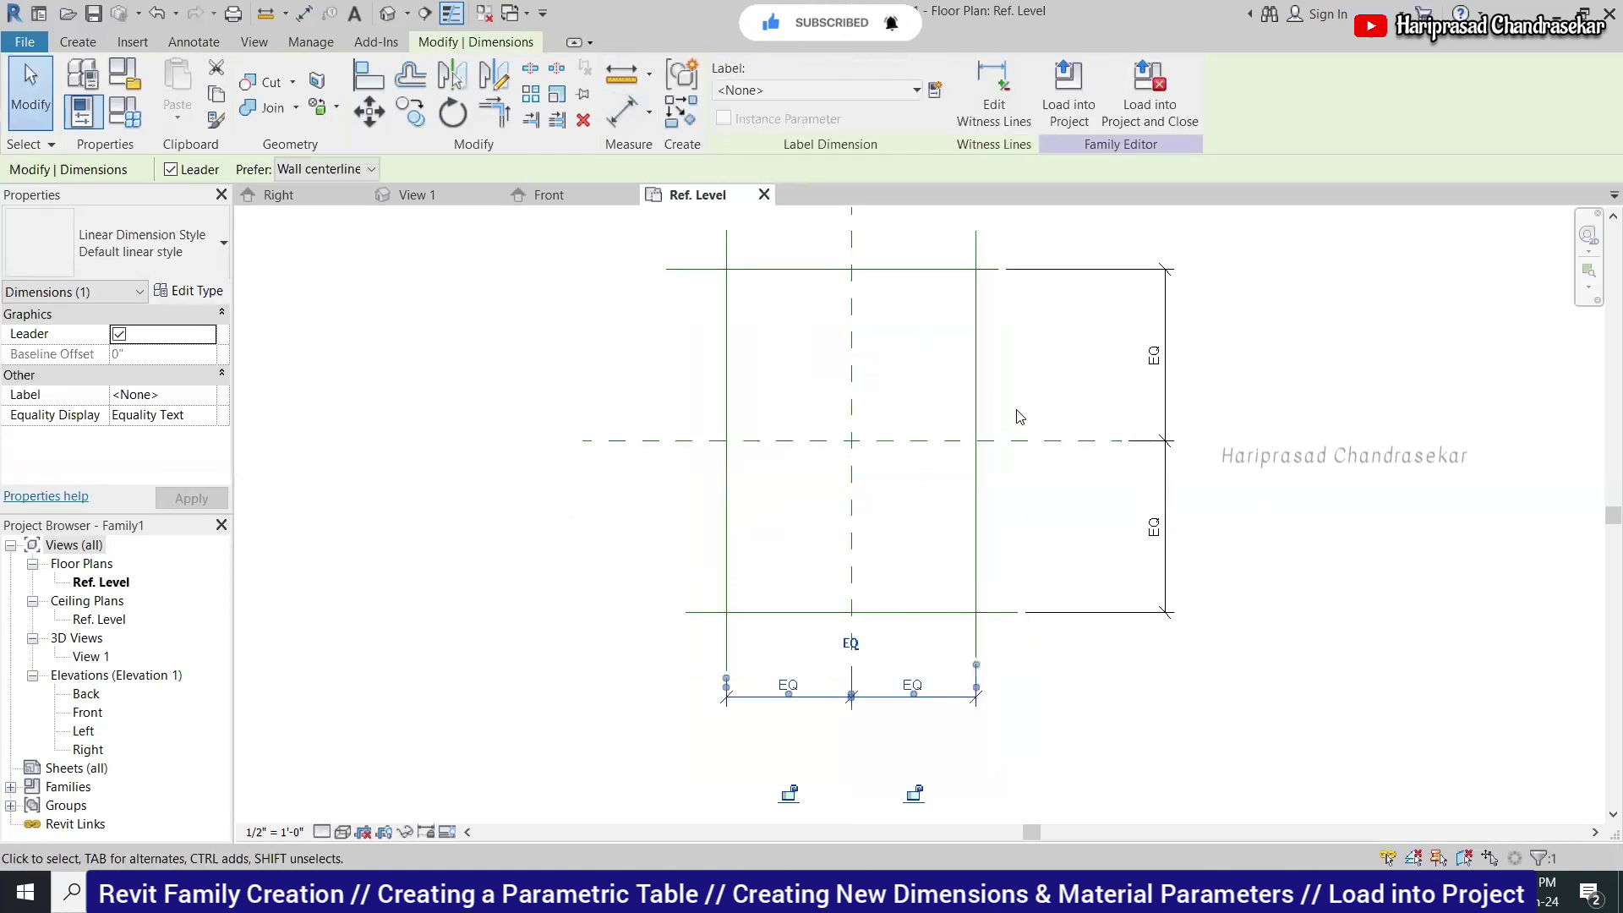
{"action": "left_click", "coordinate": [1076, 351]}
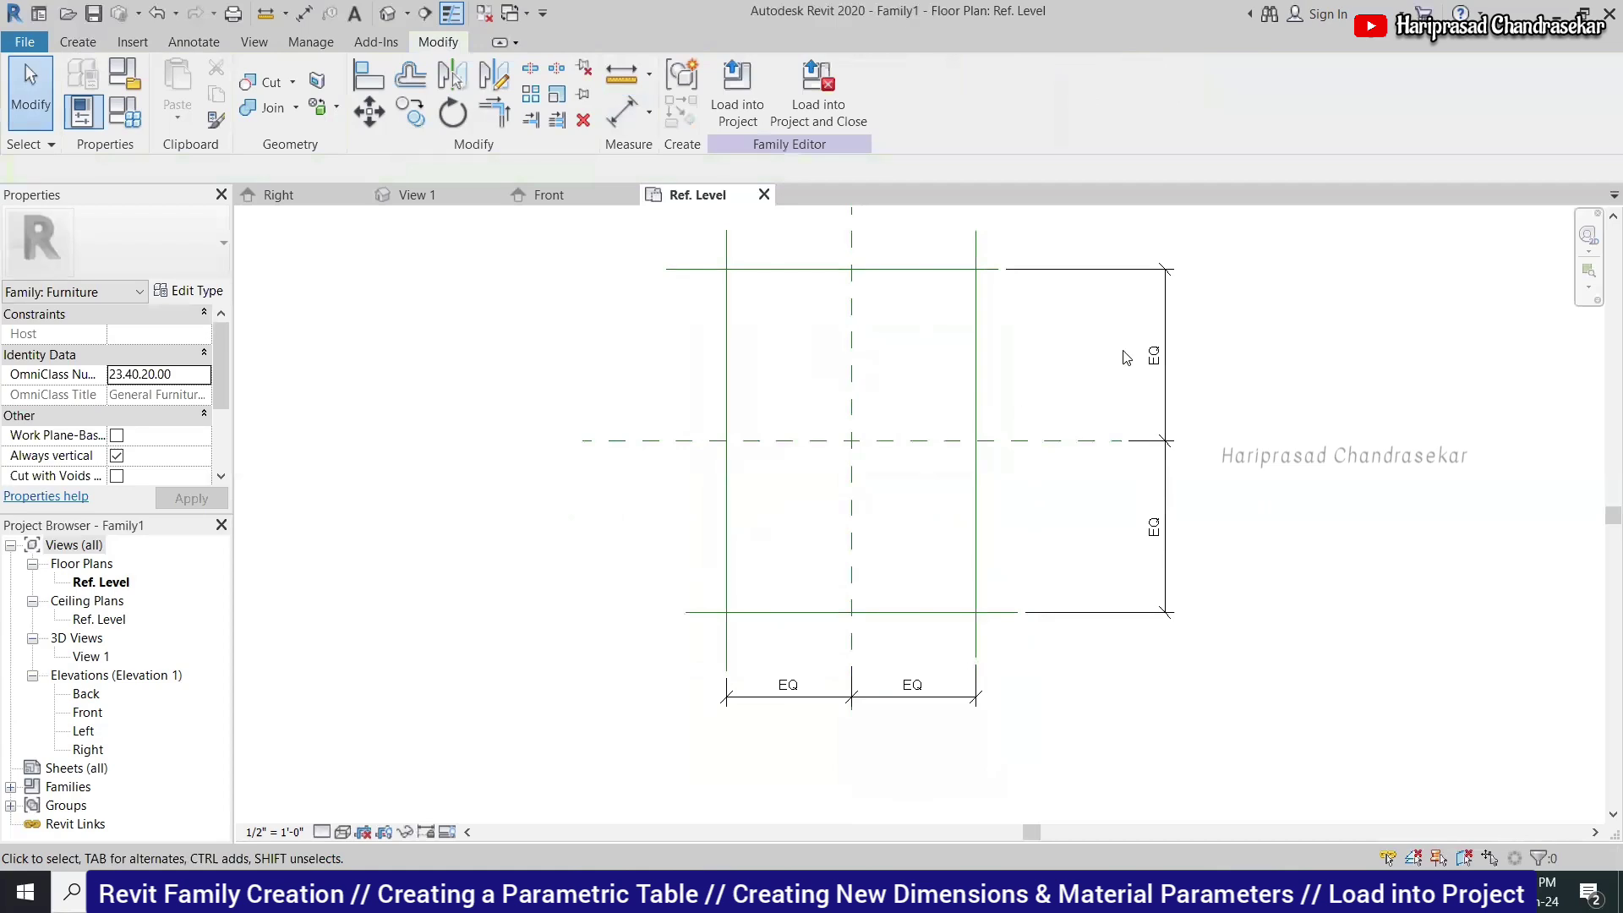
Set the vertical EQ dimension's Equality Display to Value, showing 3' - 2 3/16".
{"action": "left_click", "coordinate": [1166, 342]}
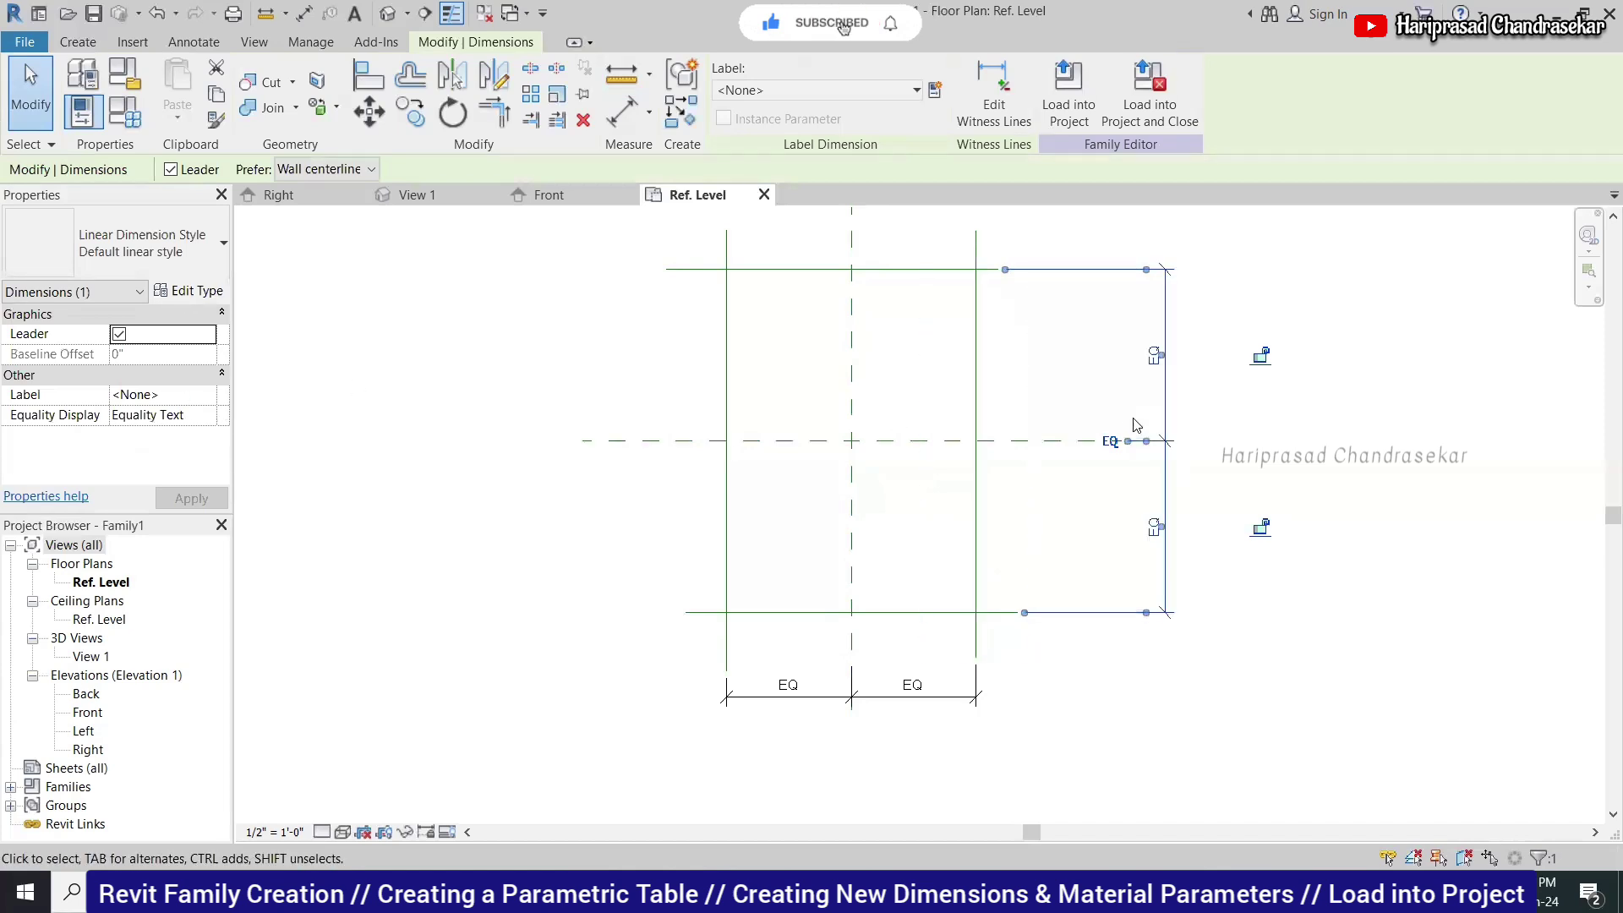
{"action": "left_click", "coordinate": [837, 93]}
{"action": "left_click", "coordinate": [839, 99]}
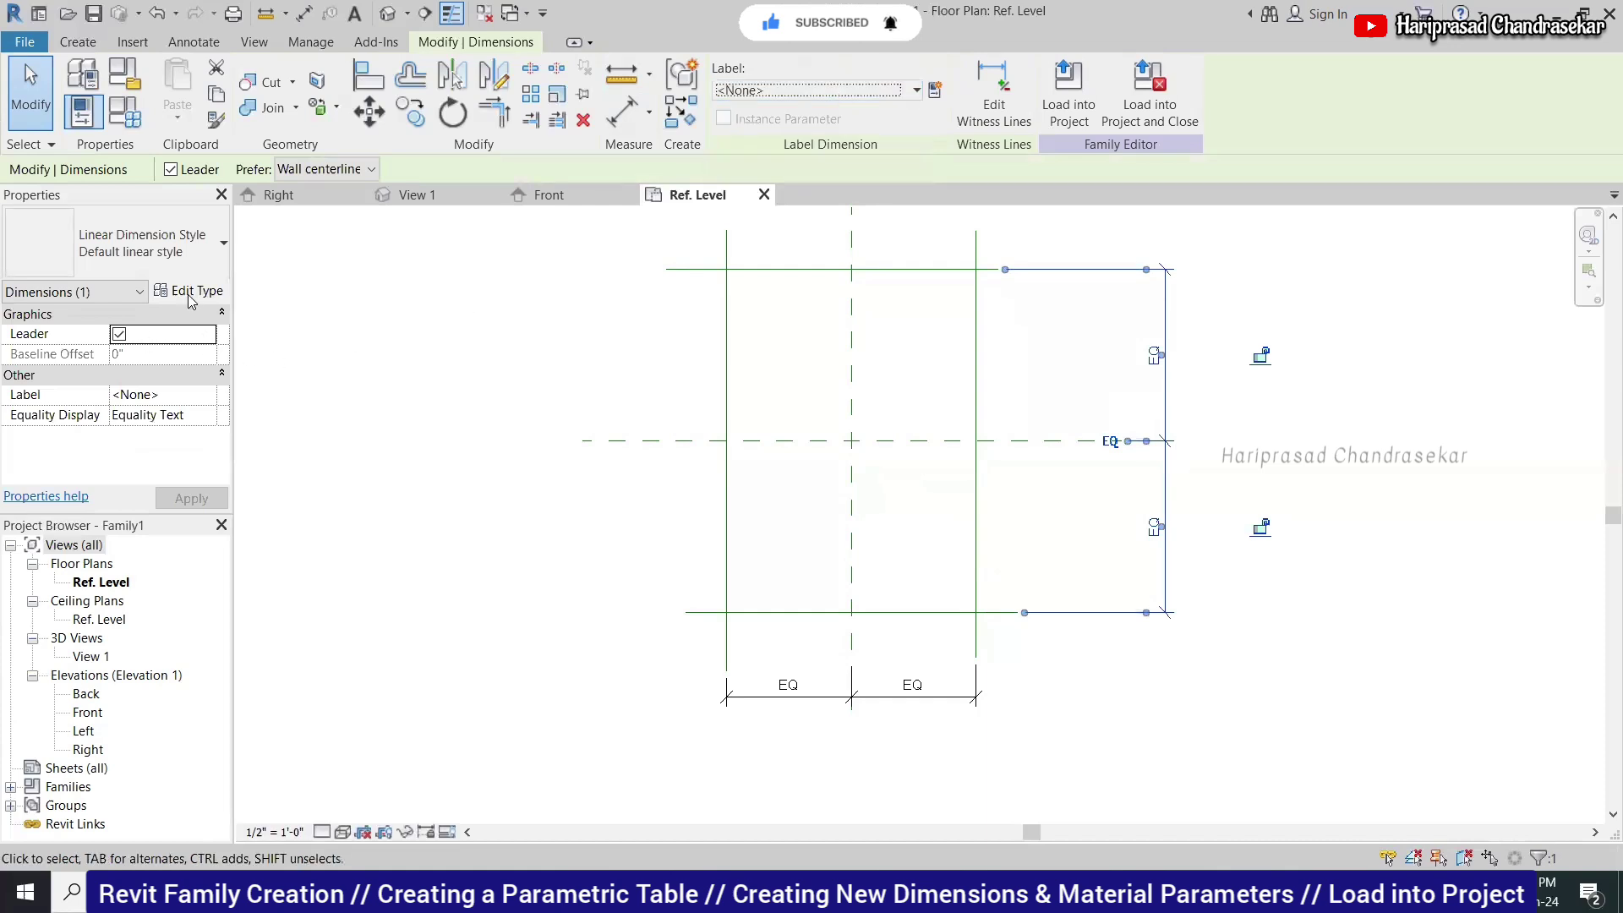
{"action": "left_click", "coordinate": [208, 415]}
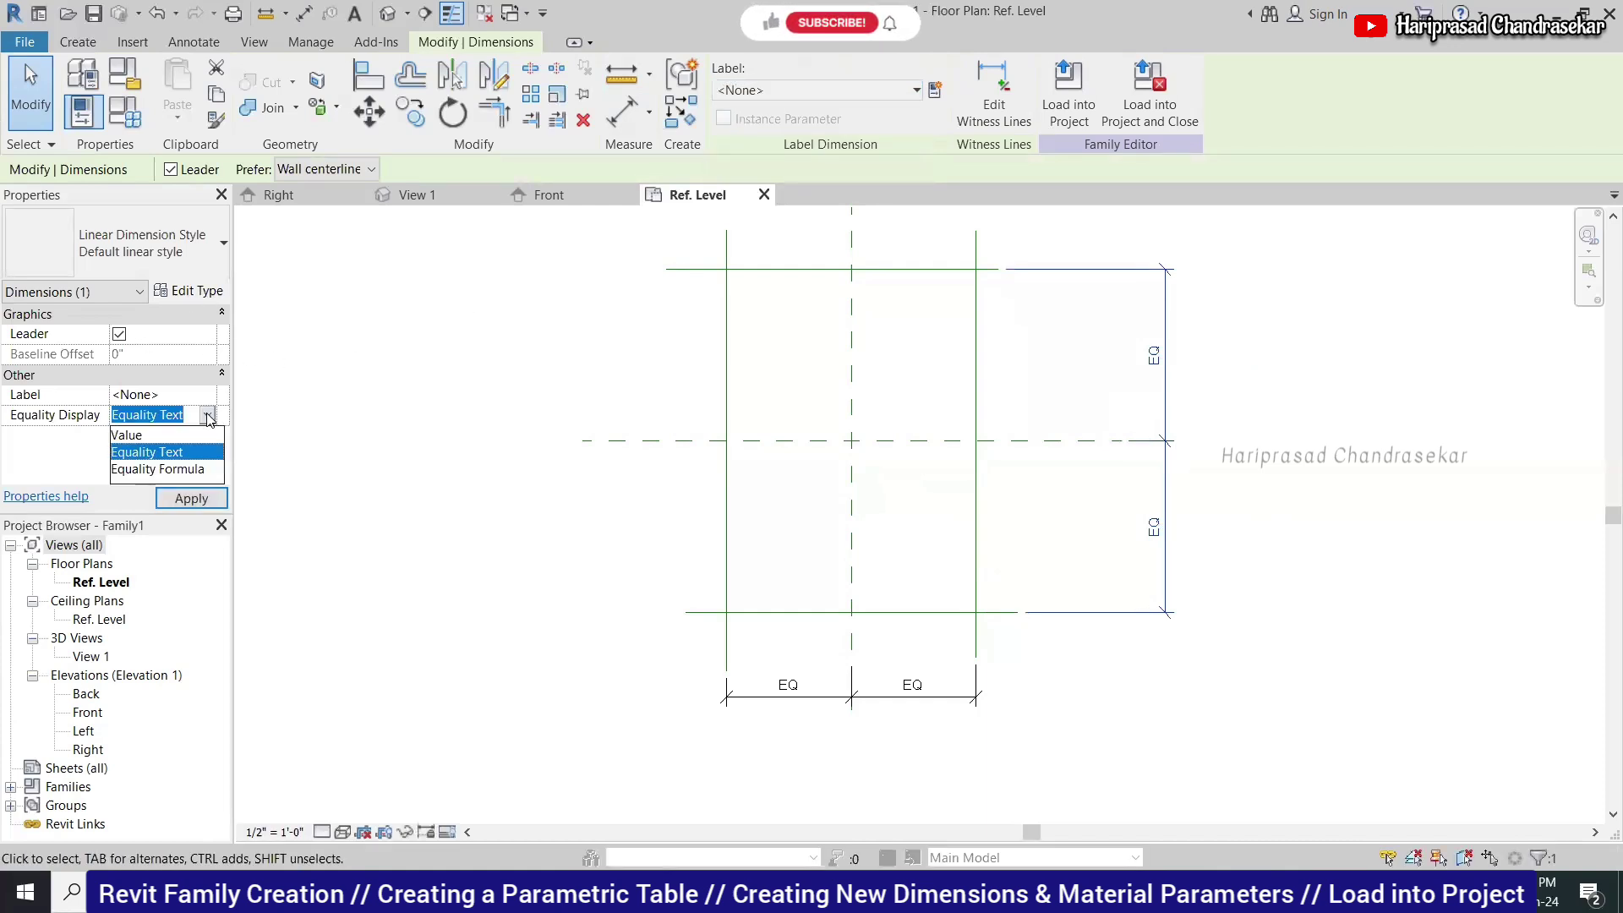
{"action": "left_click", "coordinate": [135, 435]}
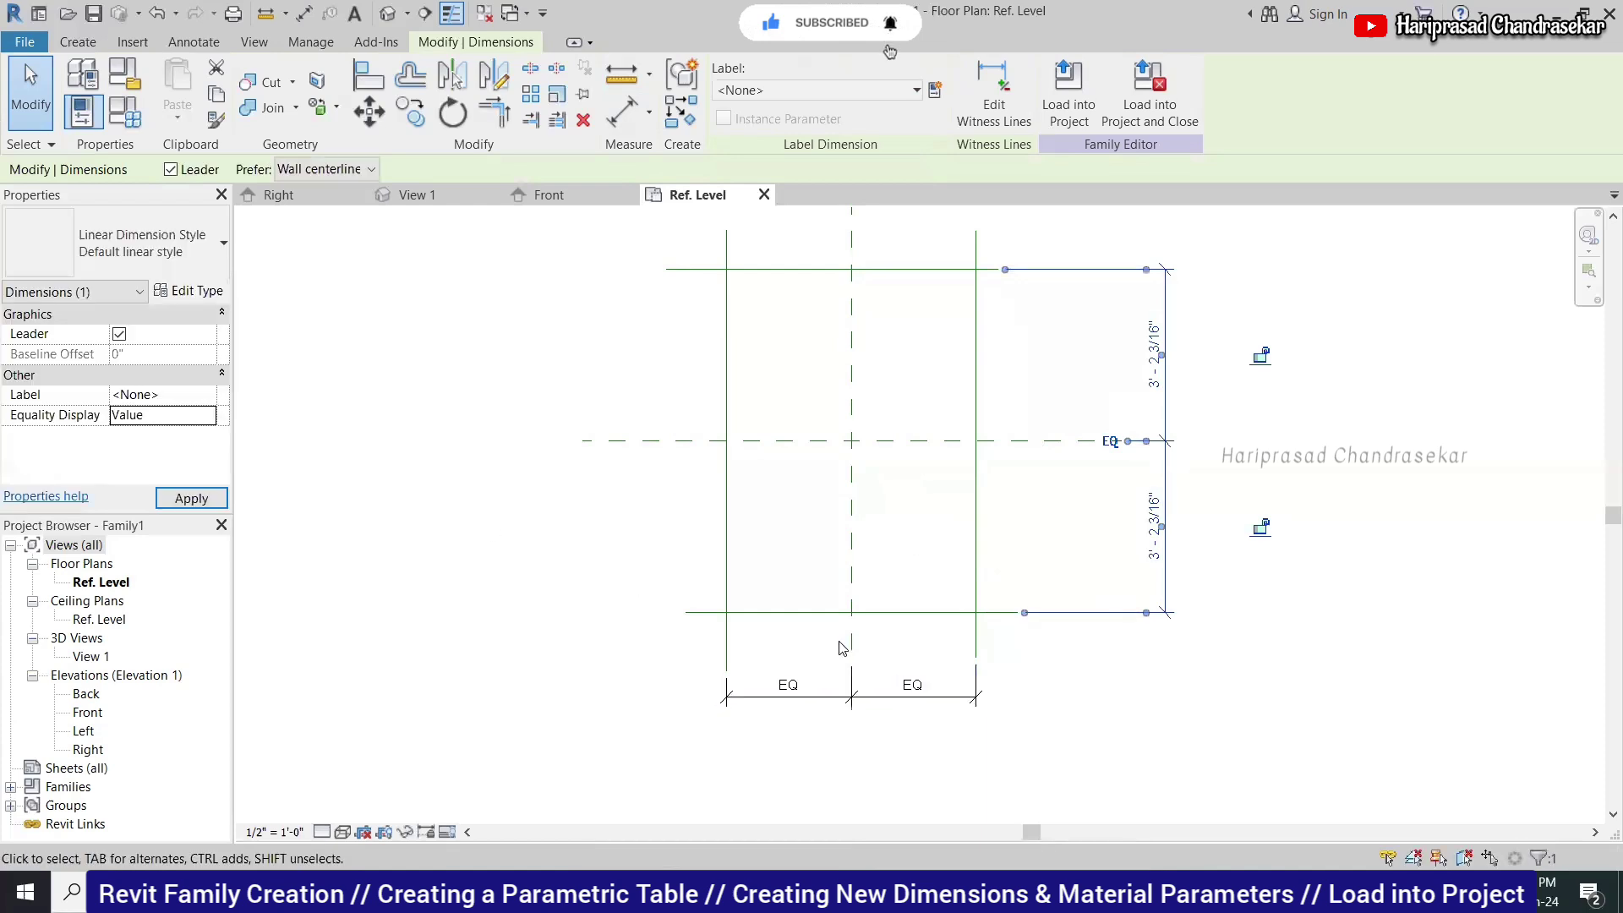
Set the horizontal EQ dimension's Equality Display to Value, showing 2' - 3 13/16".
{"action": "left_click", "coordinate": [818, 707]}
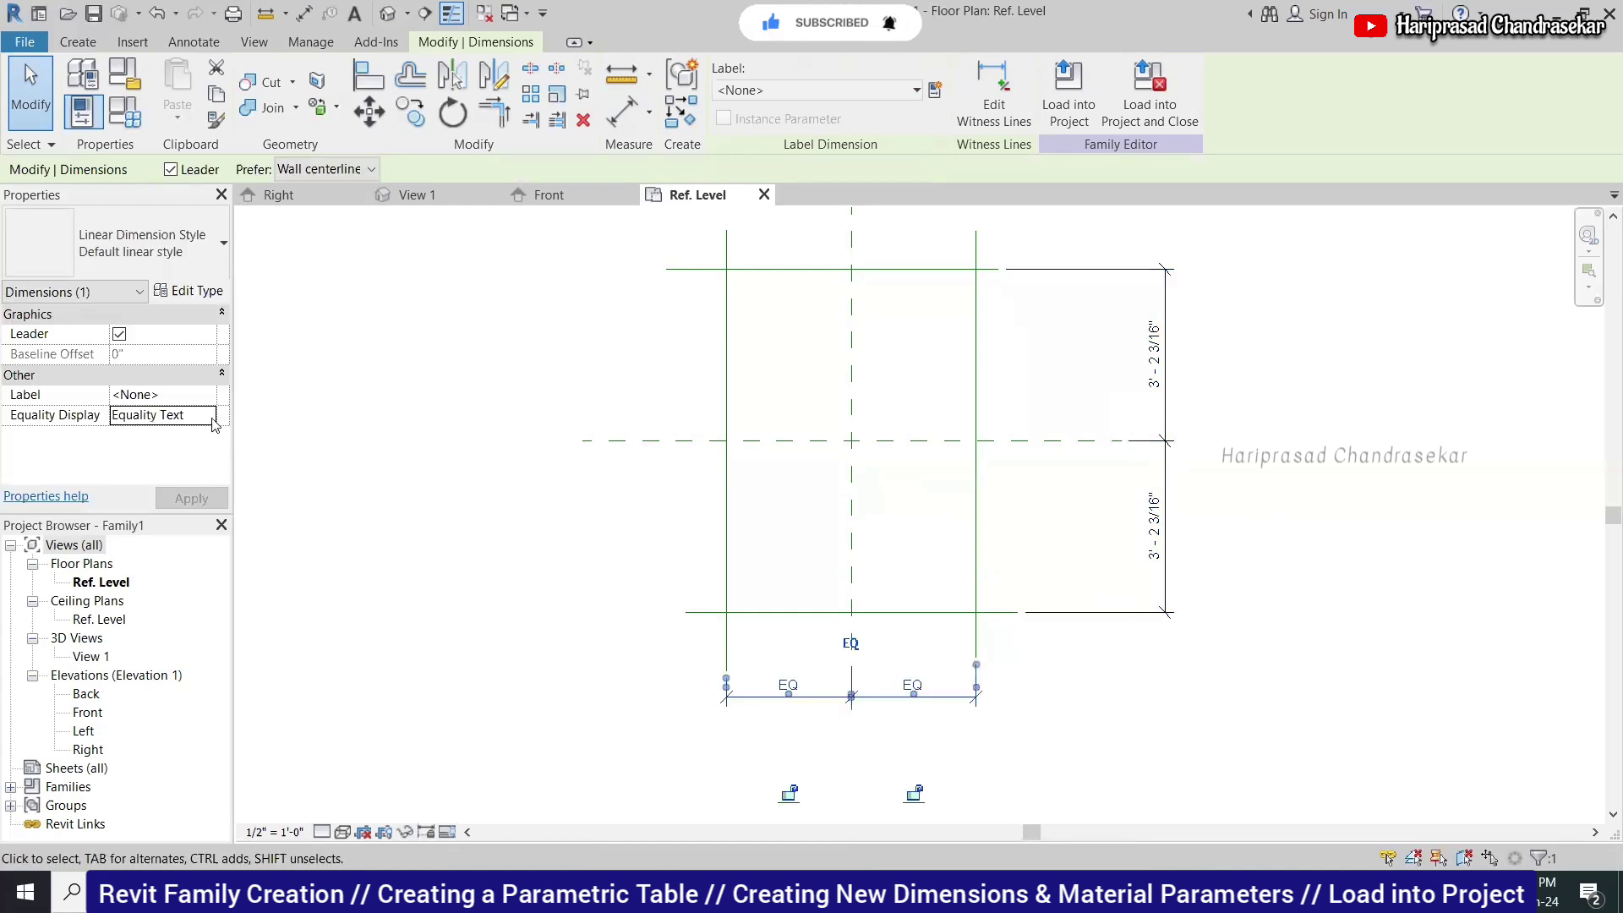
{"action": "left_click", "coordinate": [210, 418]}
{"action": "left_click", "coordinate": [131, 434]}
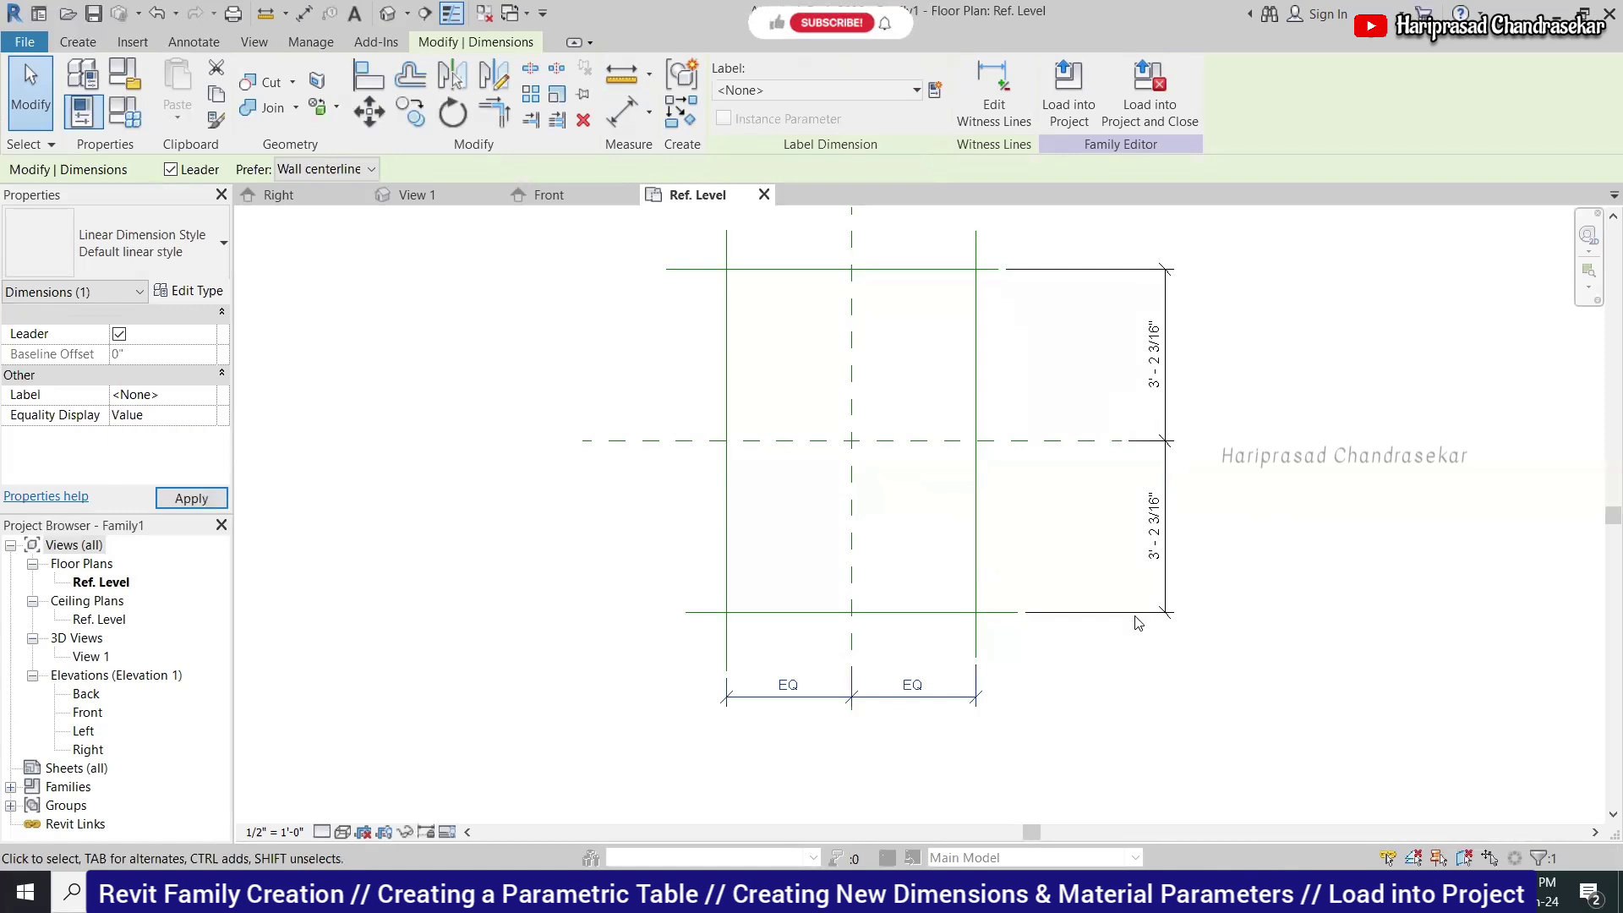
{"action": "left_click", "coordinate": [1094, 670]}
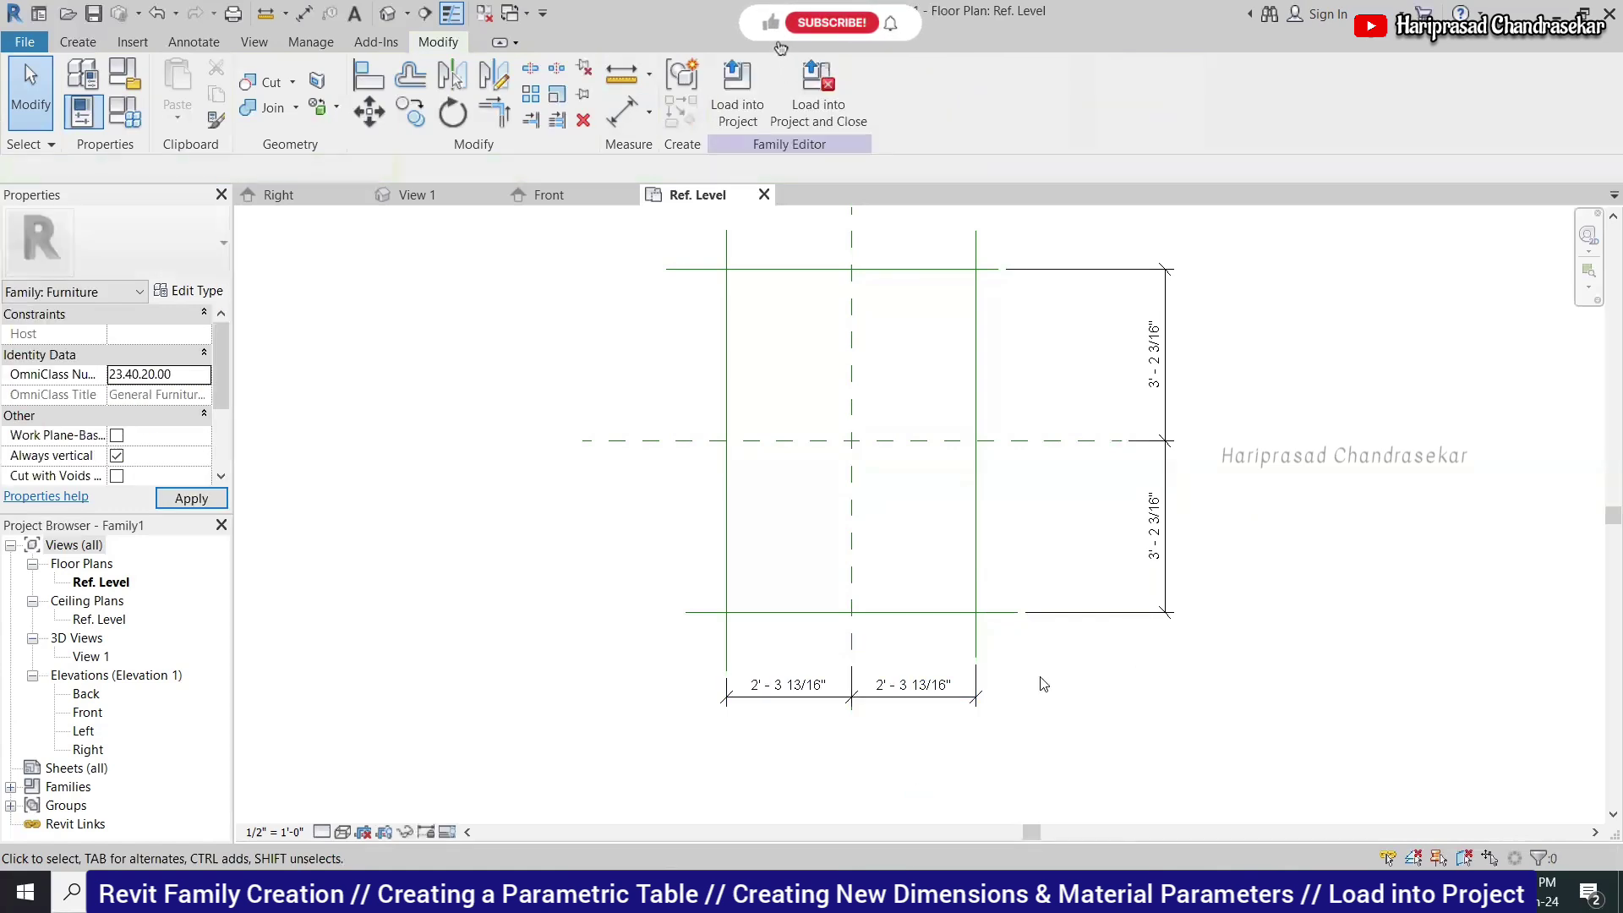
{"action": "scroll", "coordinate": [953, 701], "scroll_direction": "up", "scroll_amount": 1}
{"action": "scroll", "coordinate": [903, 683], "scroll_direction": "down", "scroll_amount": 2}
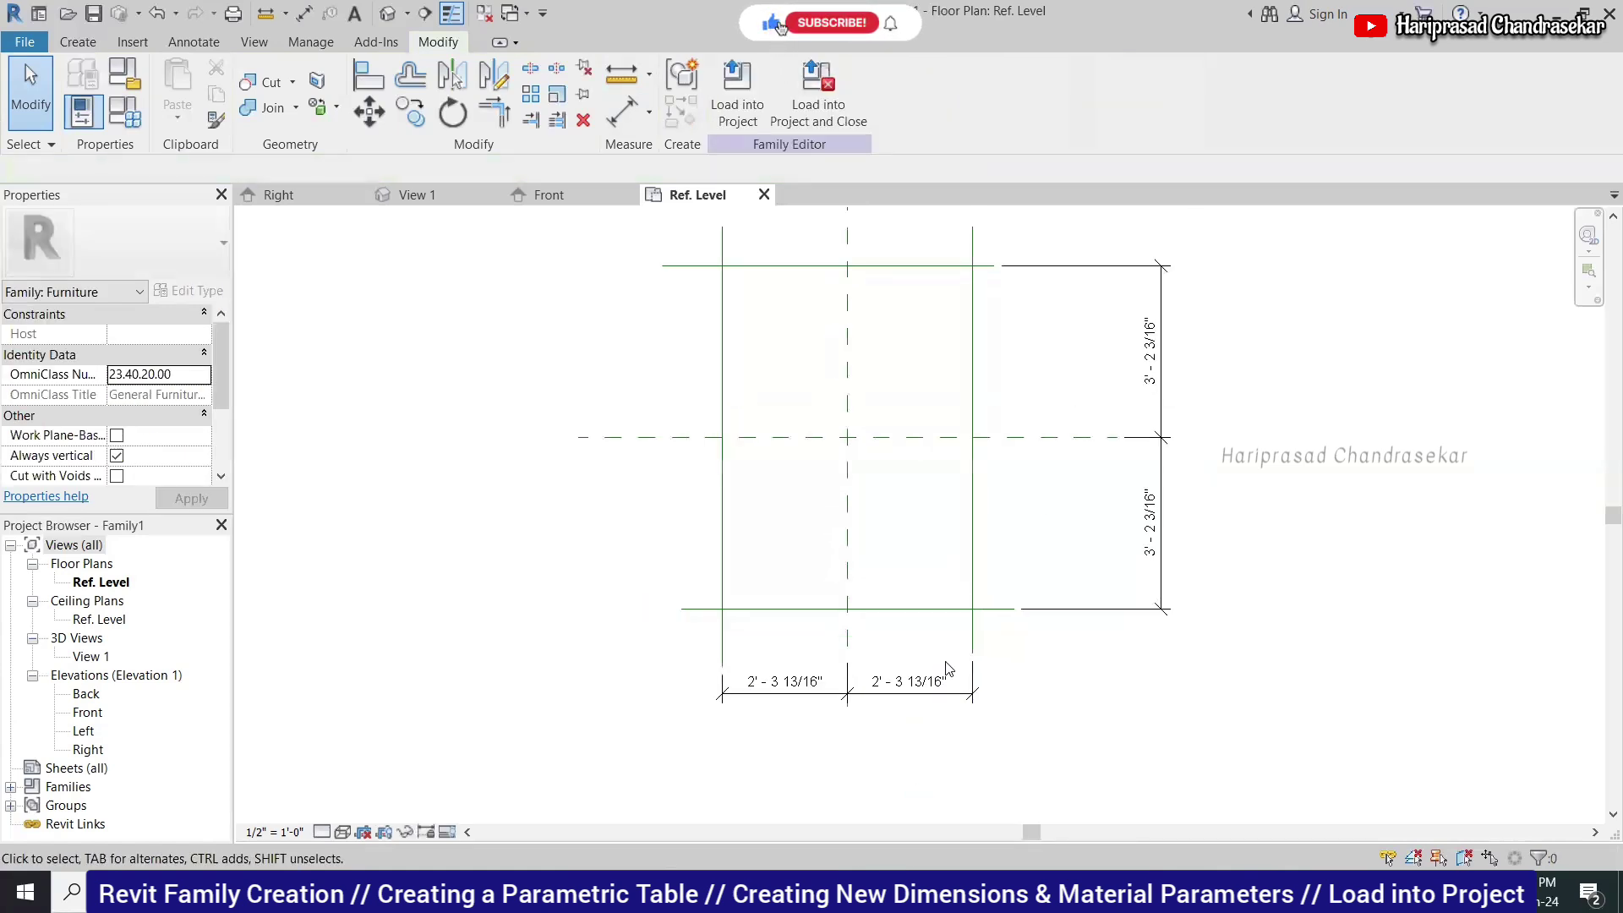
{"action": "scroll", "coordinate": [1059, 330], "scroll_direction": "up", "scroll_amount": 1}
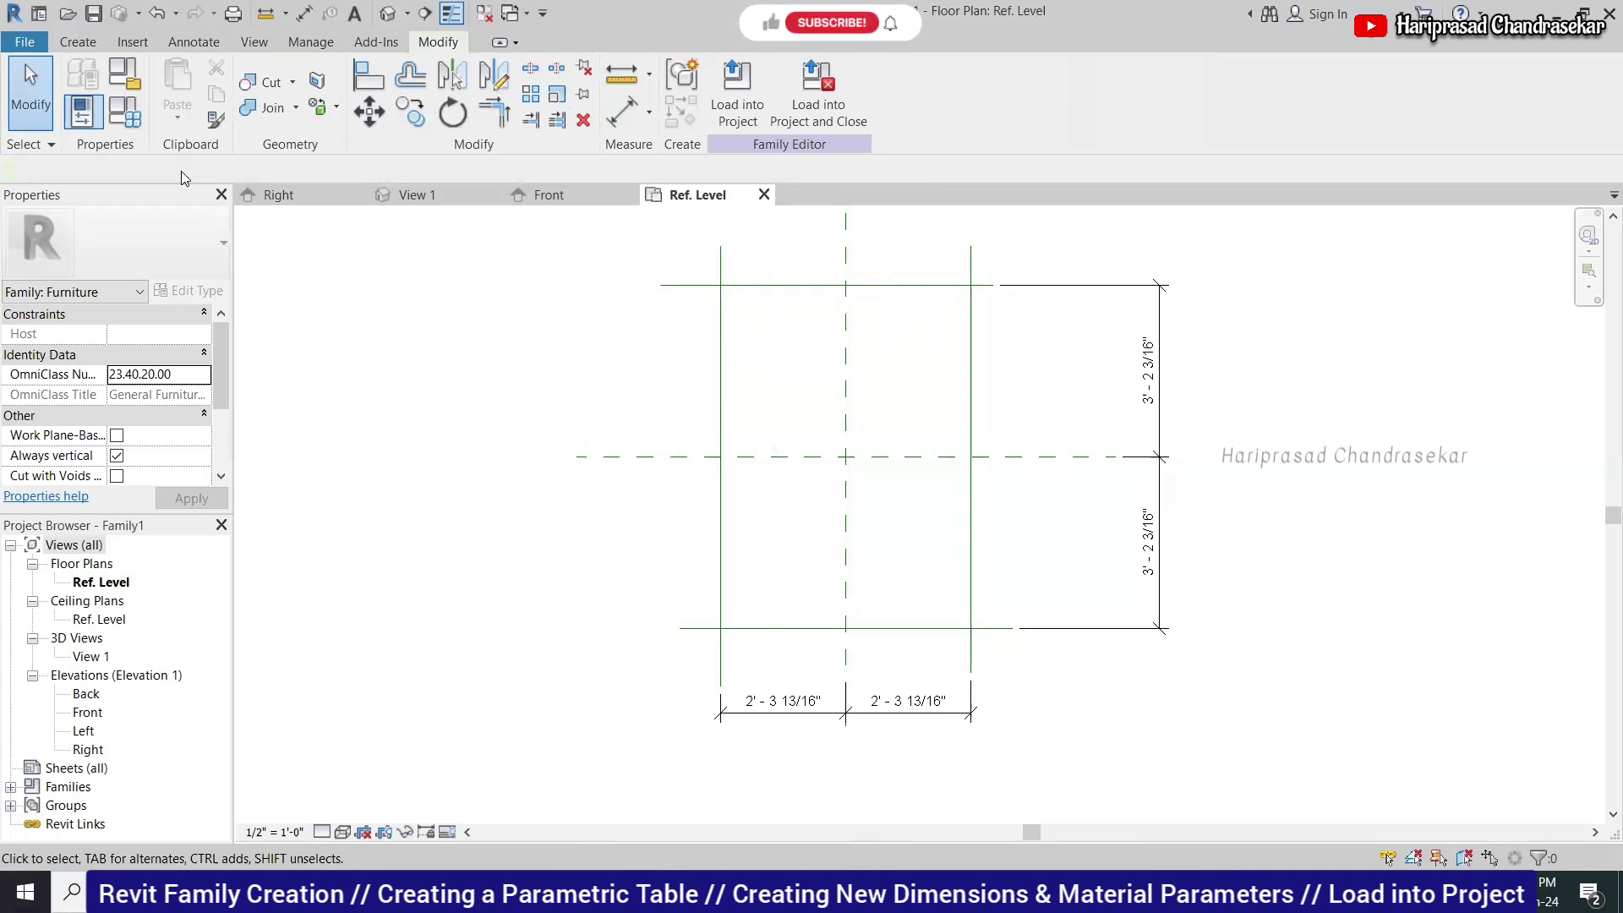
Add a Width type parameter (Common discipline, Length type) under Dimensions in Family Types.
{"action": "left_click", "coordinate": [124, 112]}
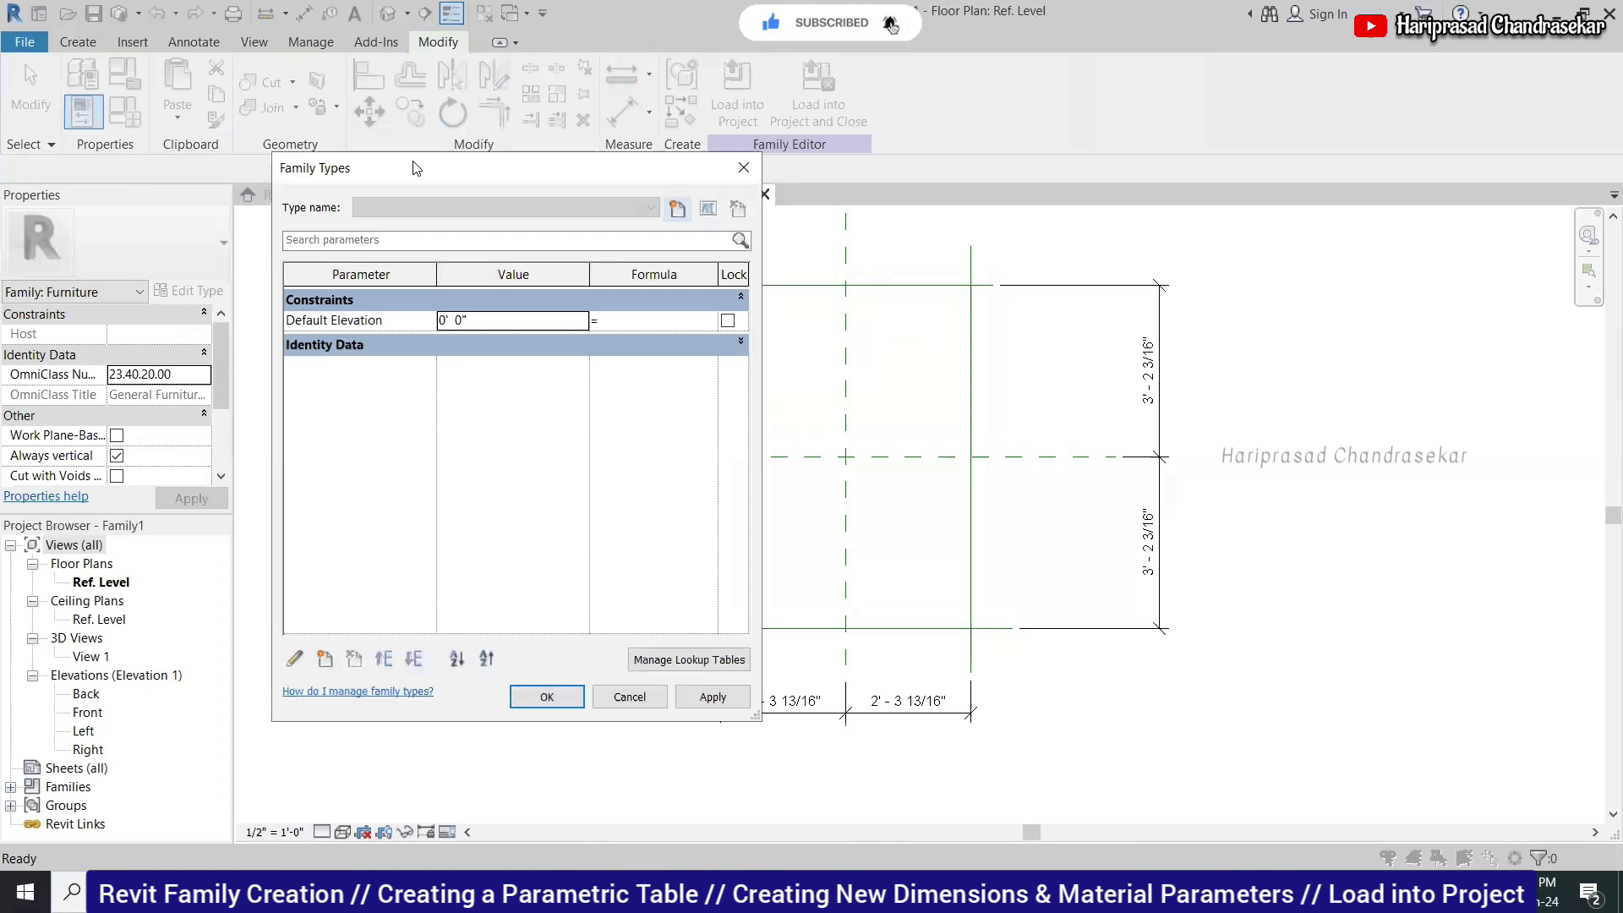
{"action": "left_click_drag", "start_coordinate": [417, 168], "coordinate": [1154, 167]}
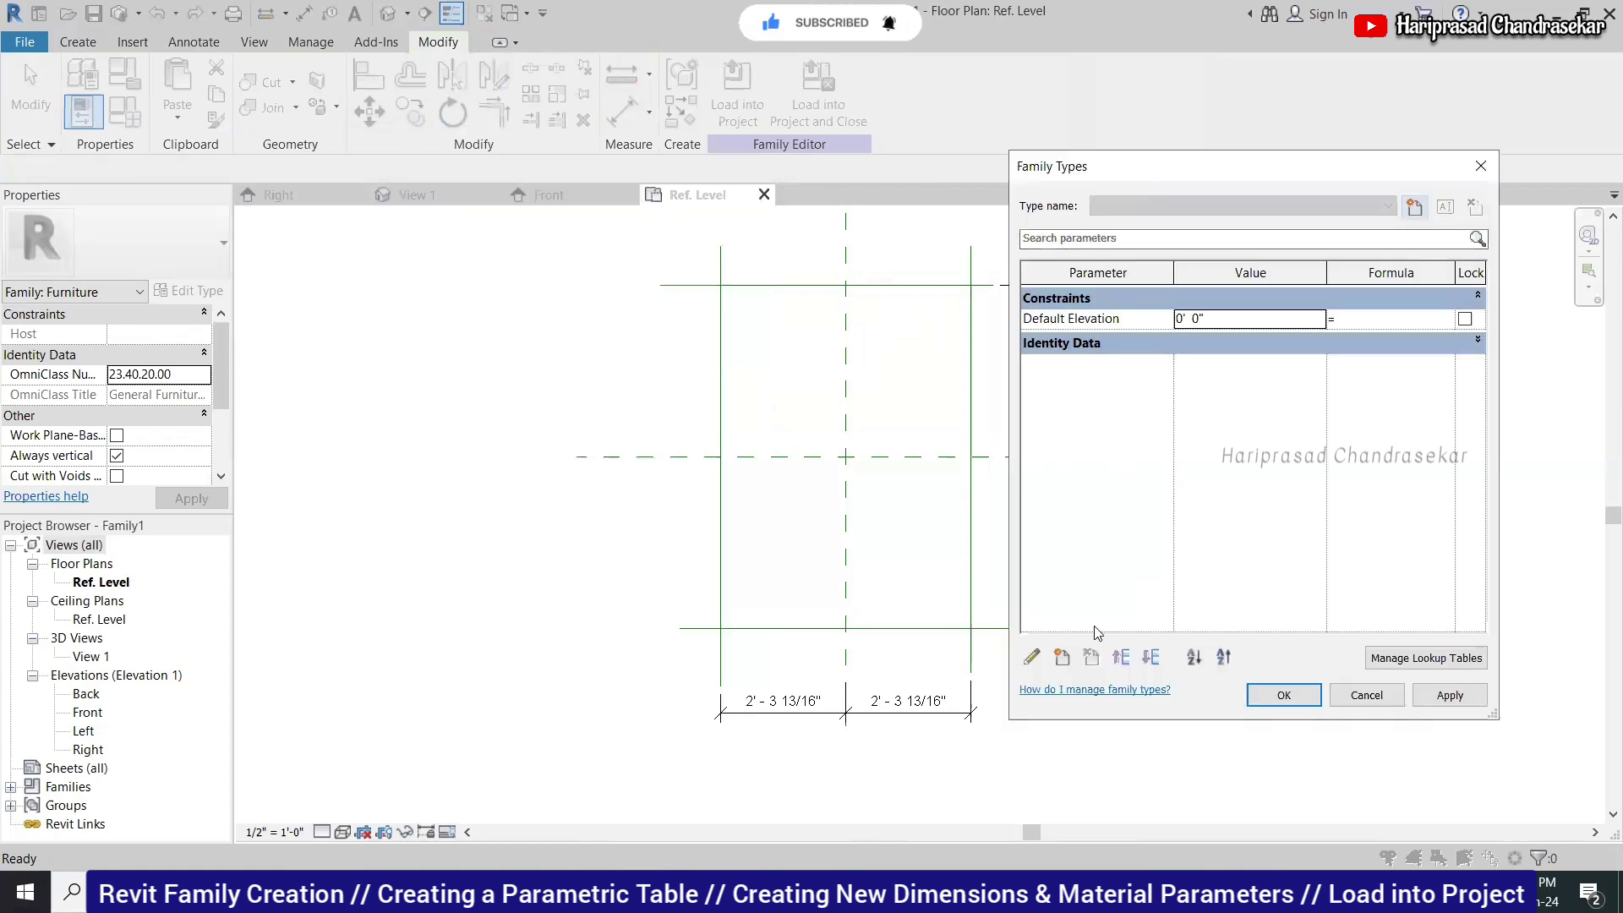
{"action": "left_click", "coordinate": [1062, 658]}
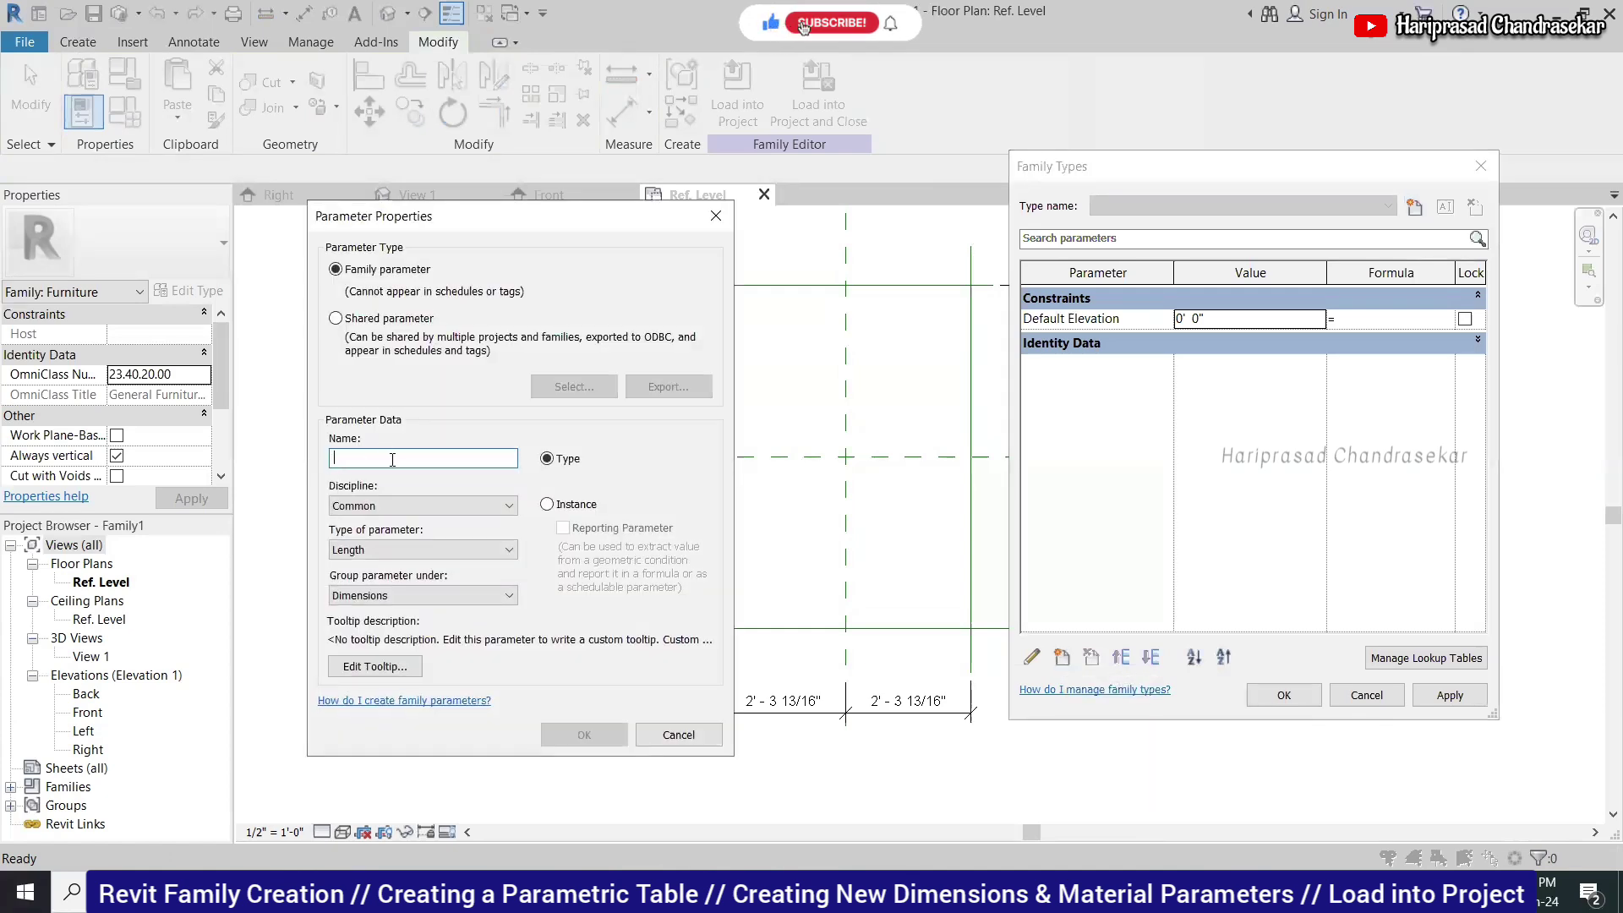
{"action": "type", "text": "Width"}
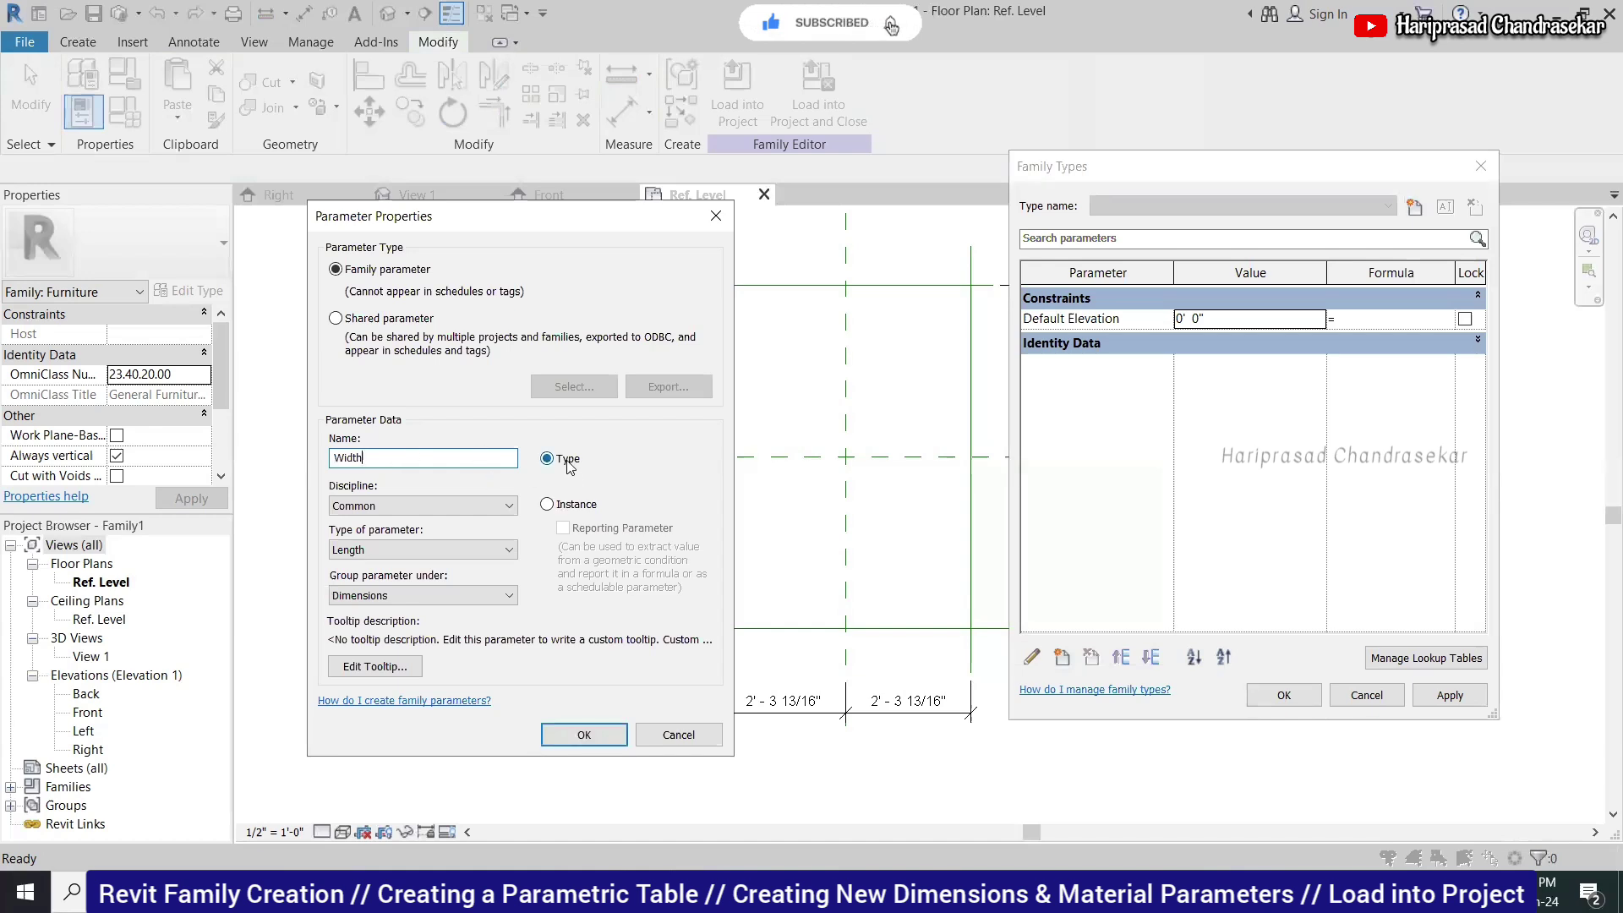
{"action": "left_click", "coordinate": [406, 509]}
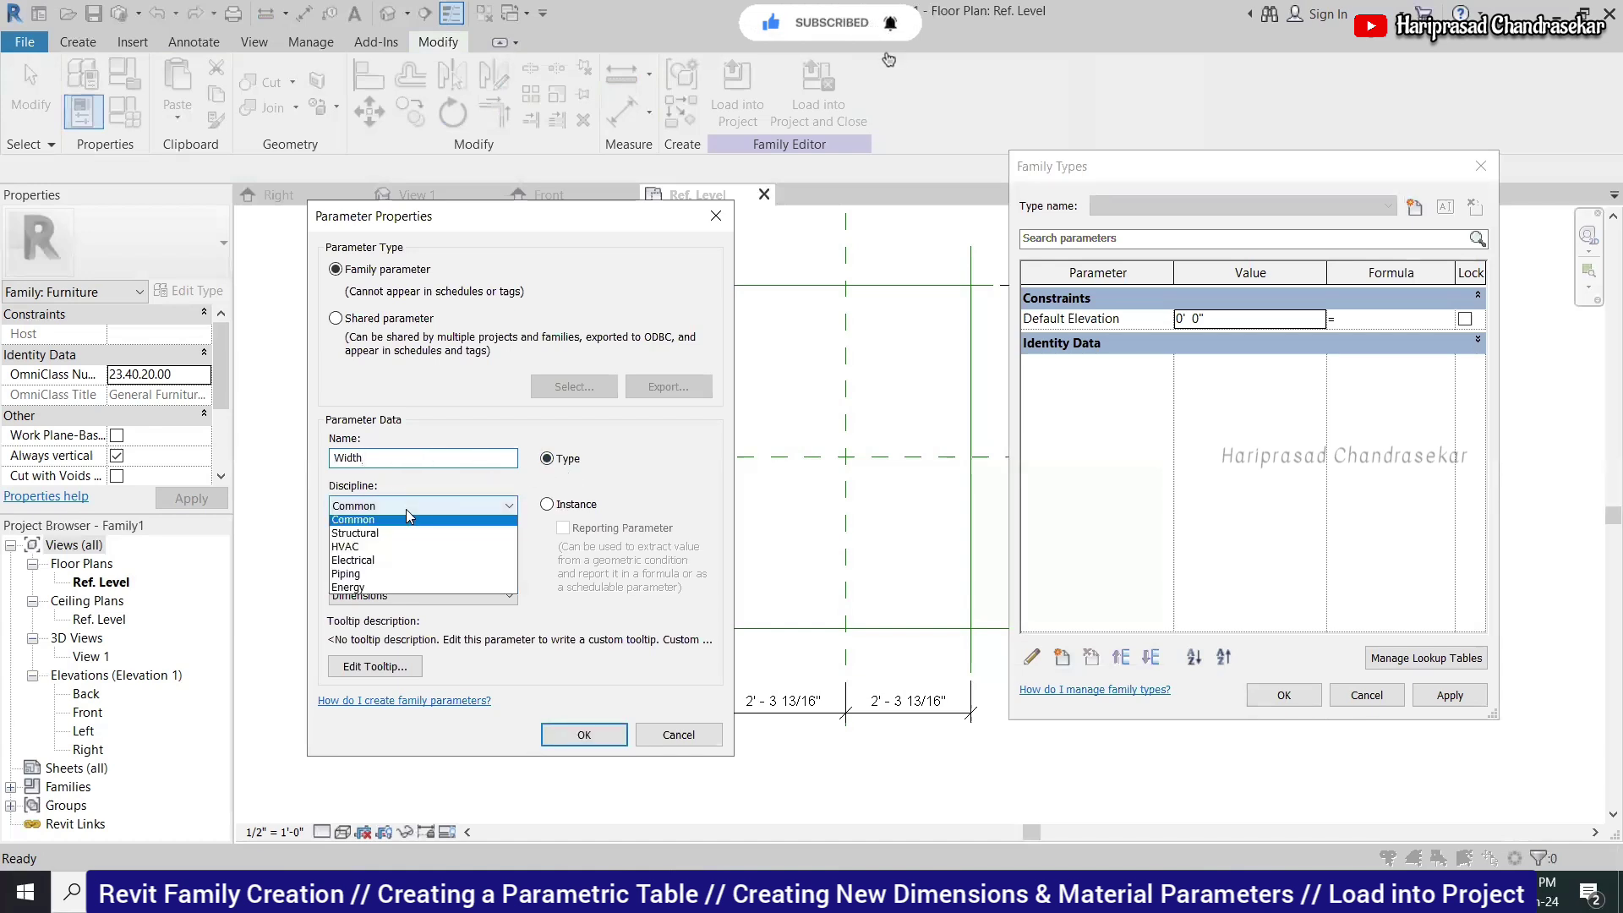
{"action": "left_click", "coordinate": [415, 490]}
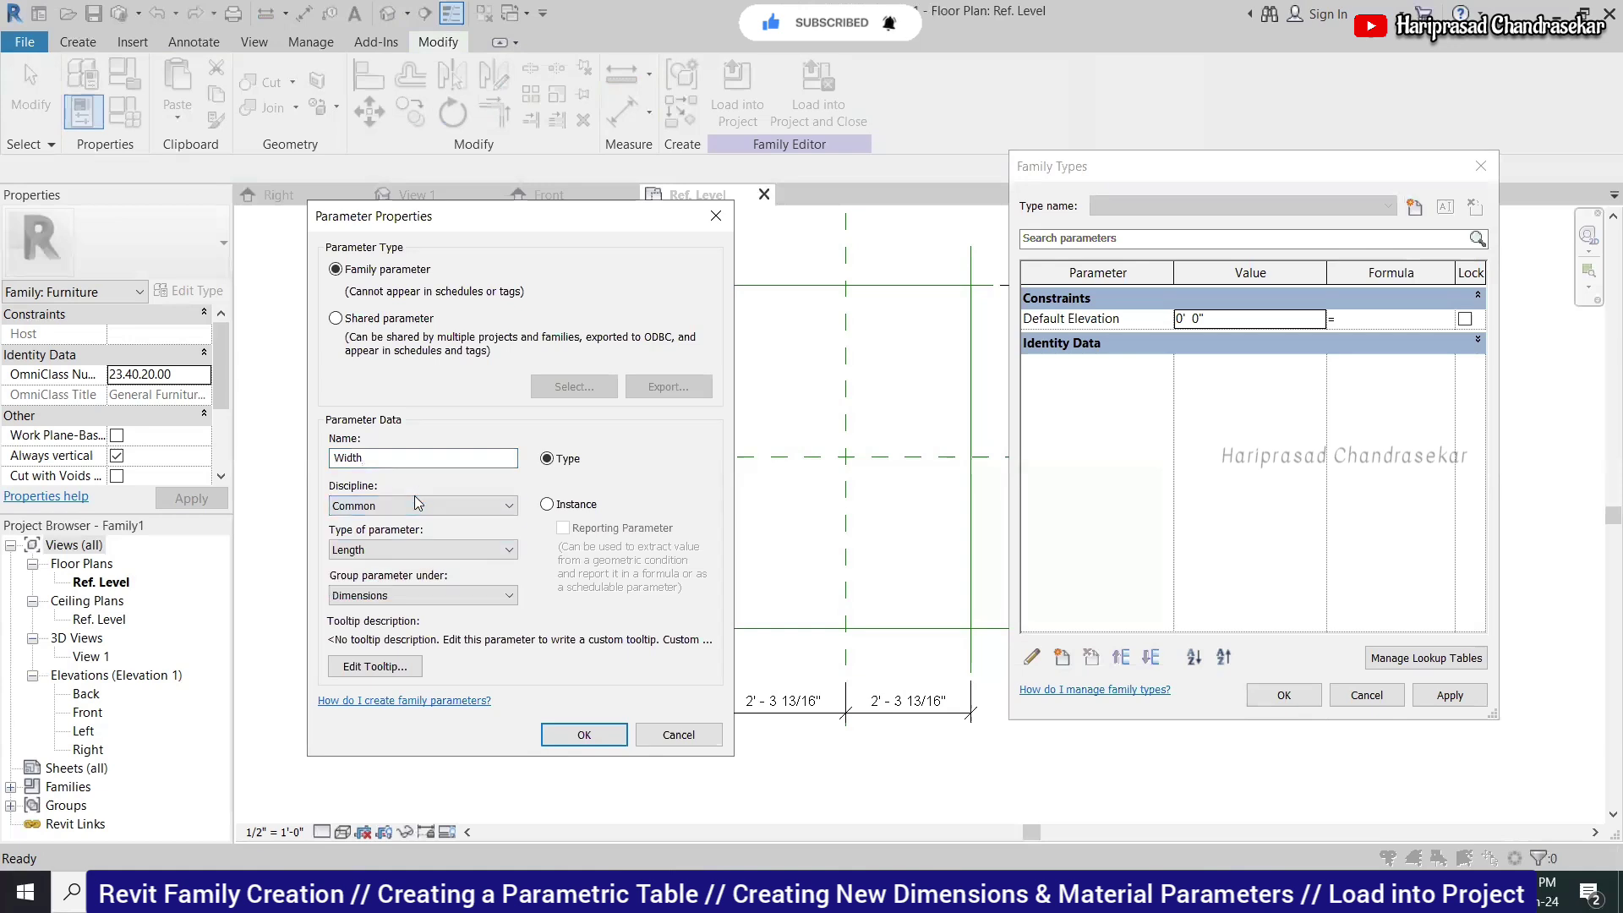
{"action": "left_click", "coordinate": [399, 551]}
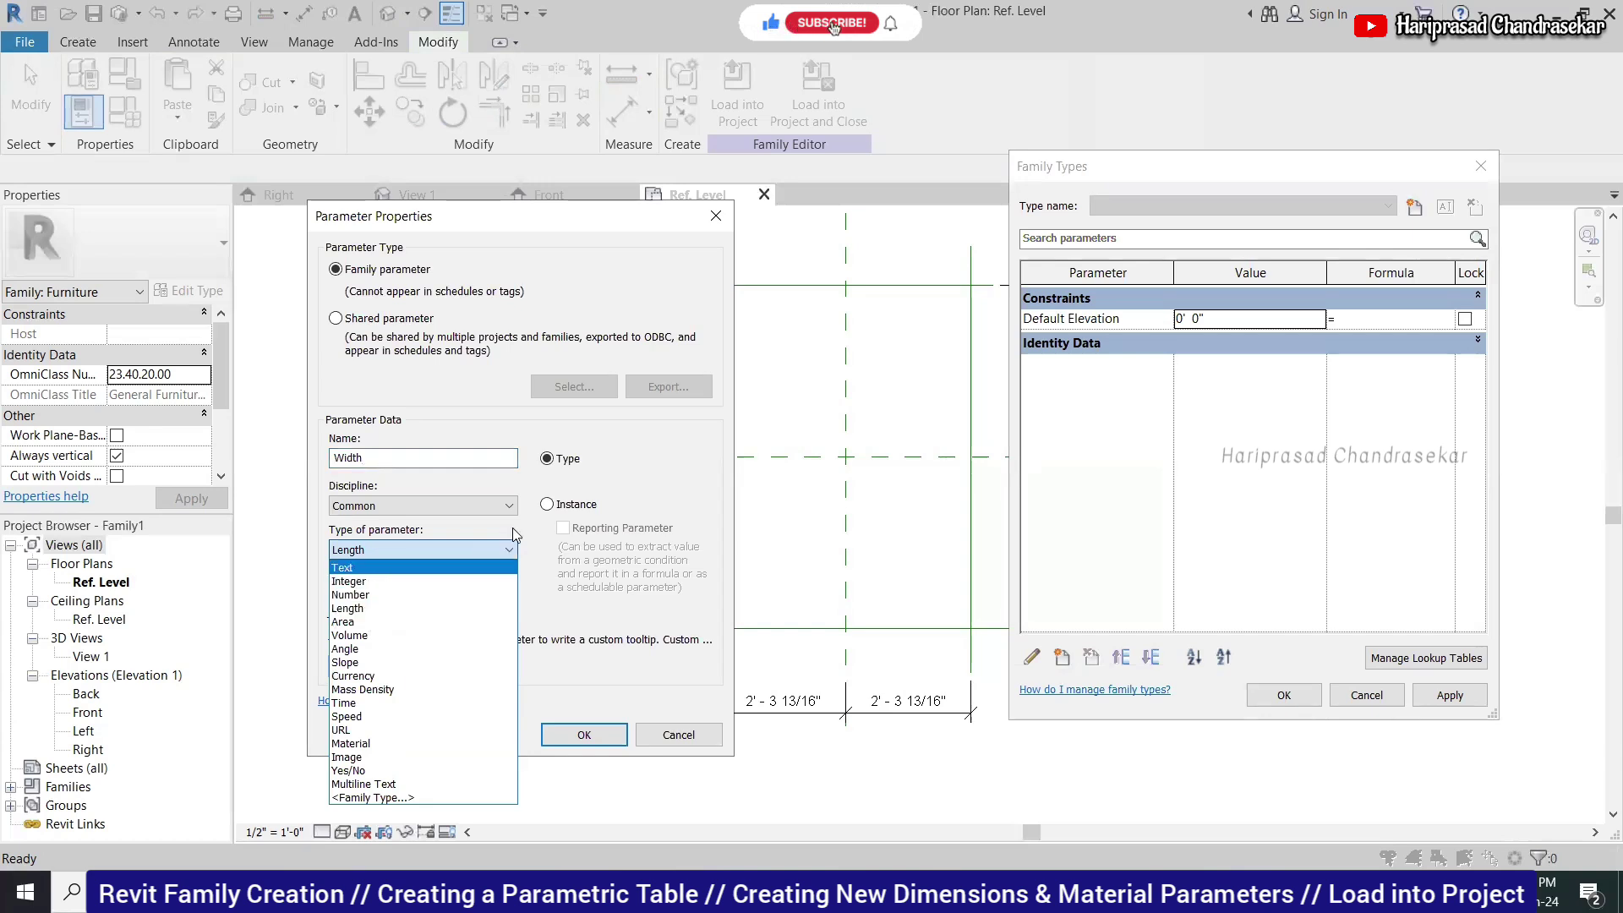
{"action": "left_click", "coordinate": [406, 608]}
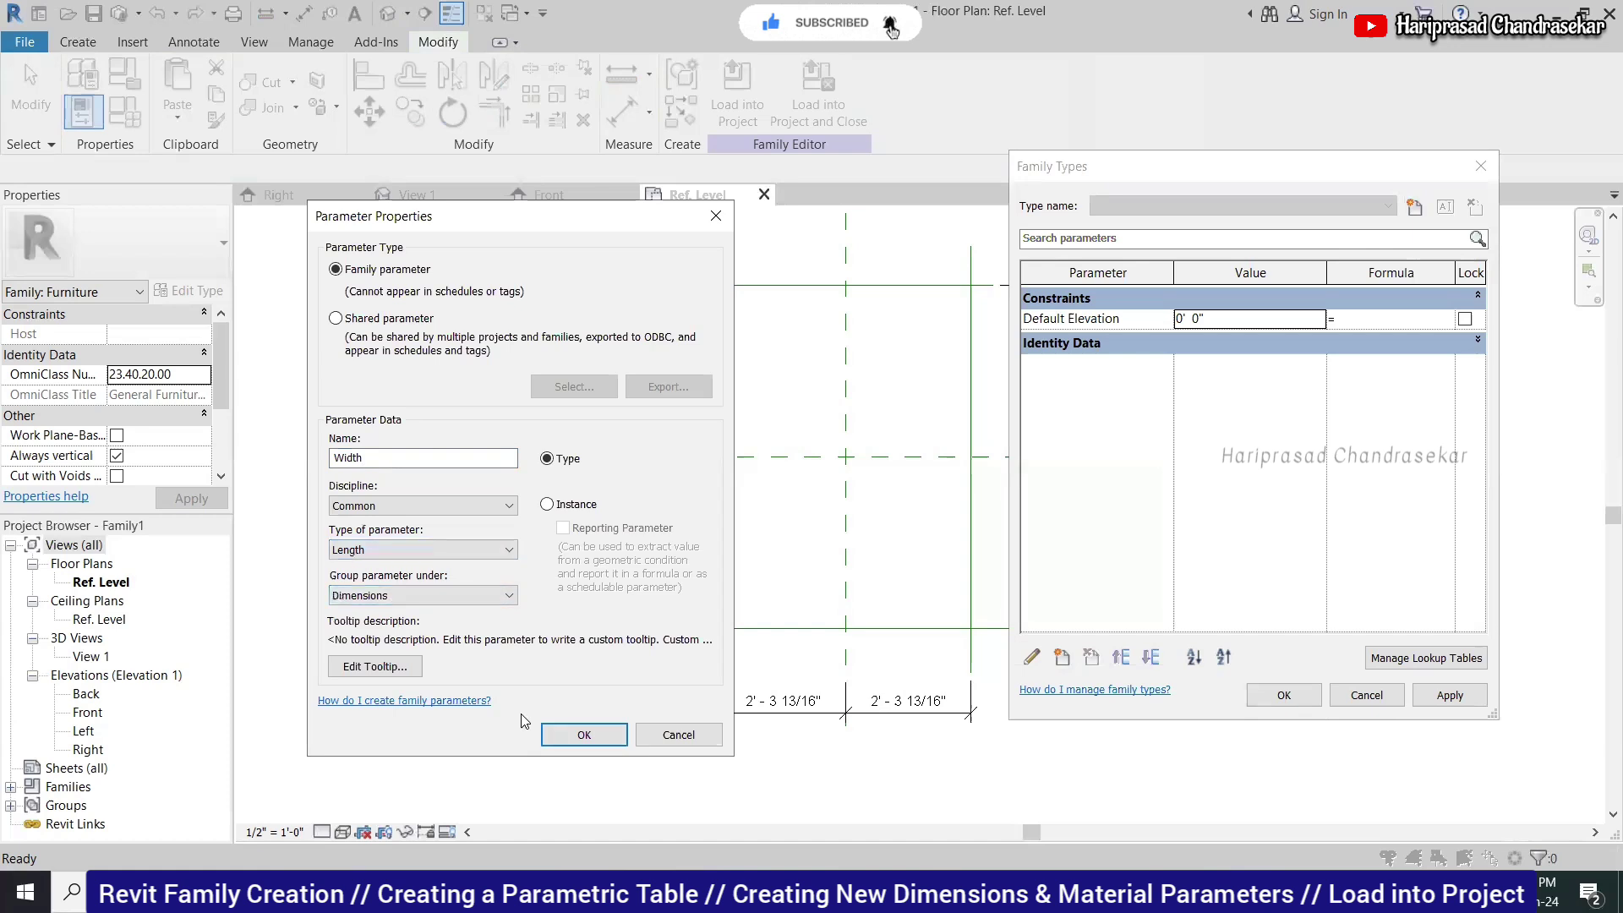
{"action": "left_click", "coordinate": [578, 733]}
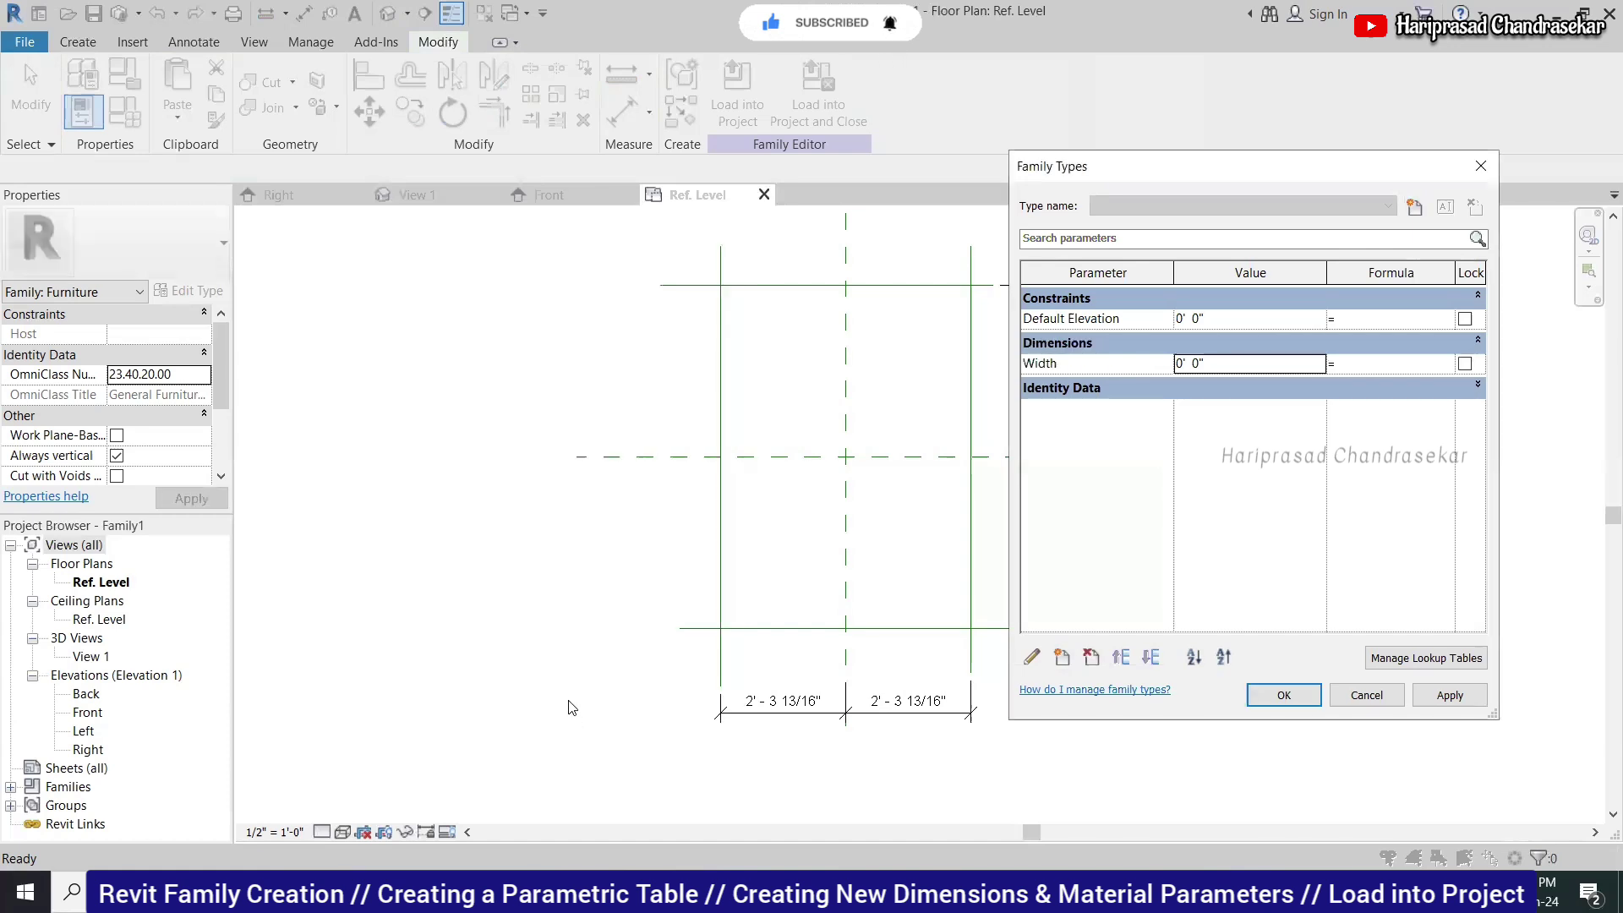
Add a Length type parameter with Common discipline and Length type.
{"action": "left_click", "coordinate": [1062, 657]}
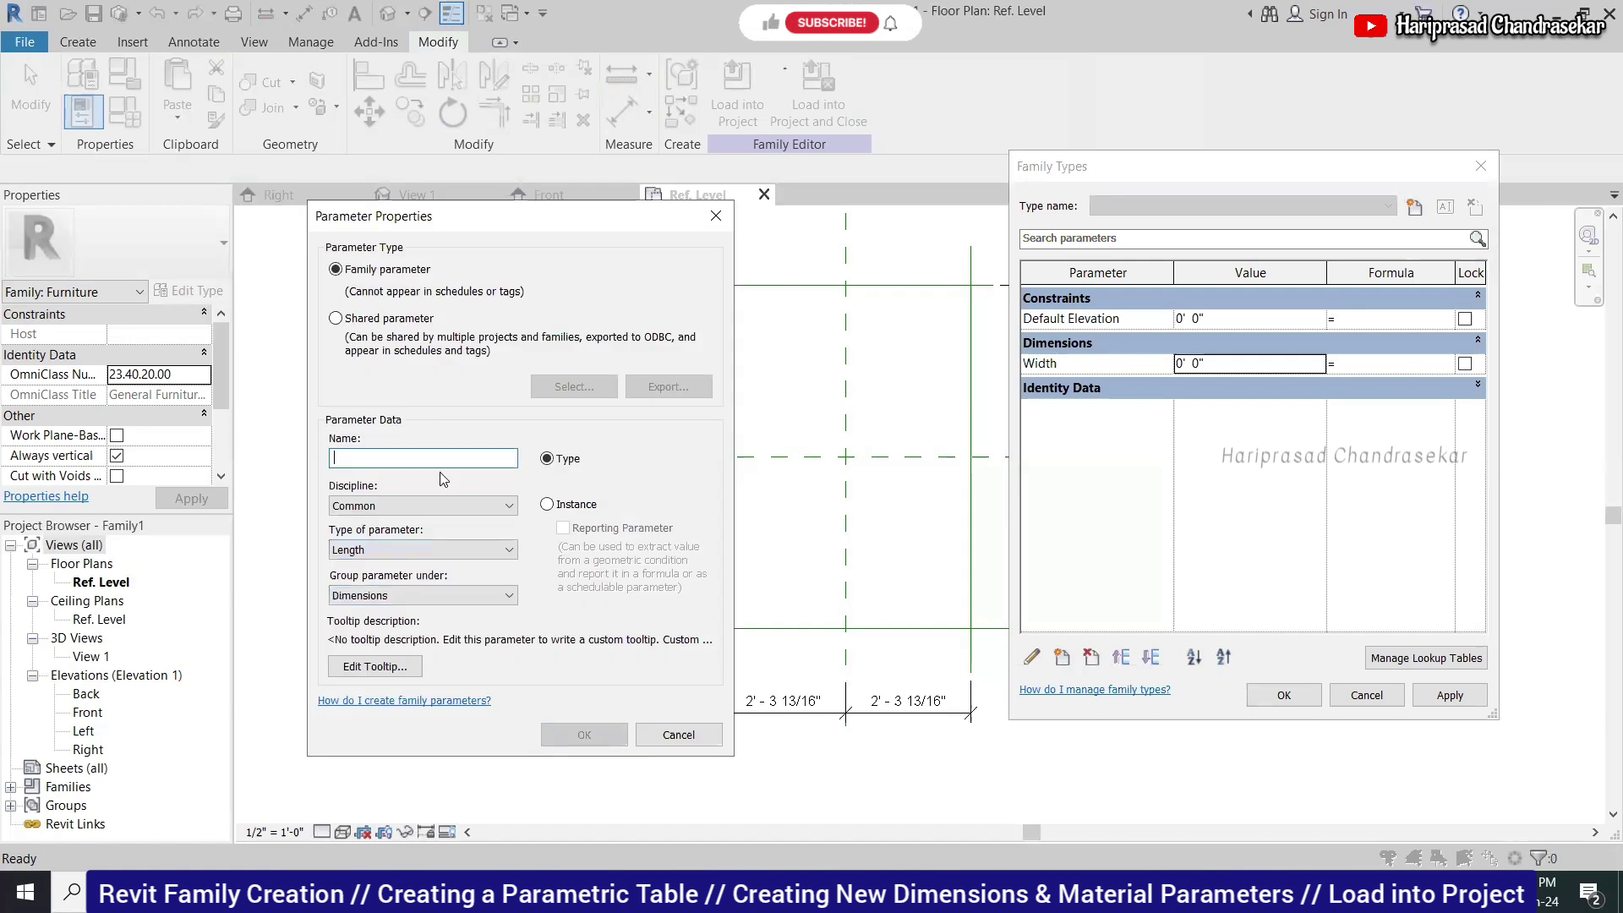
{"action": "type", "text": "Length"}
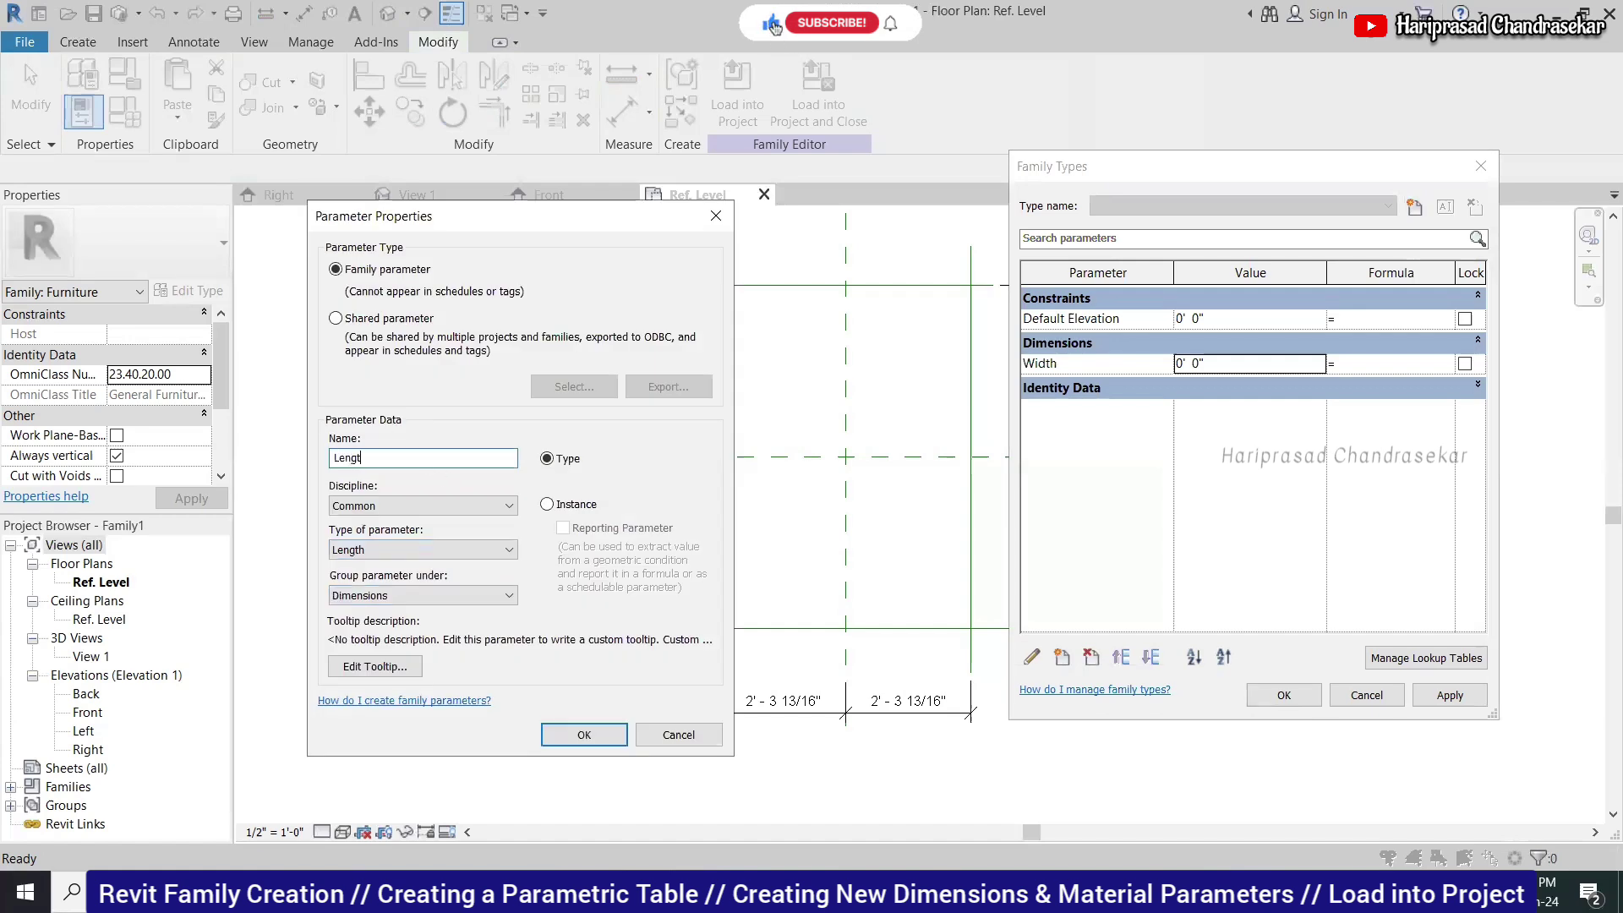
{"action": "left_click", "coordinate": [423, 550]}
{"action": "left_click", "coordinate": [423, 549]}
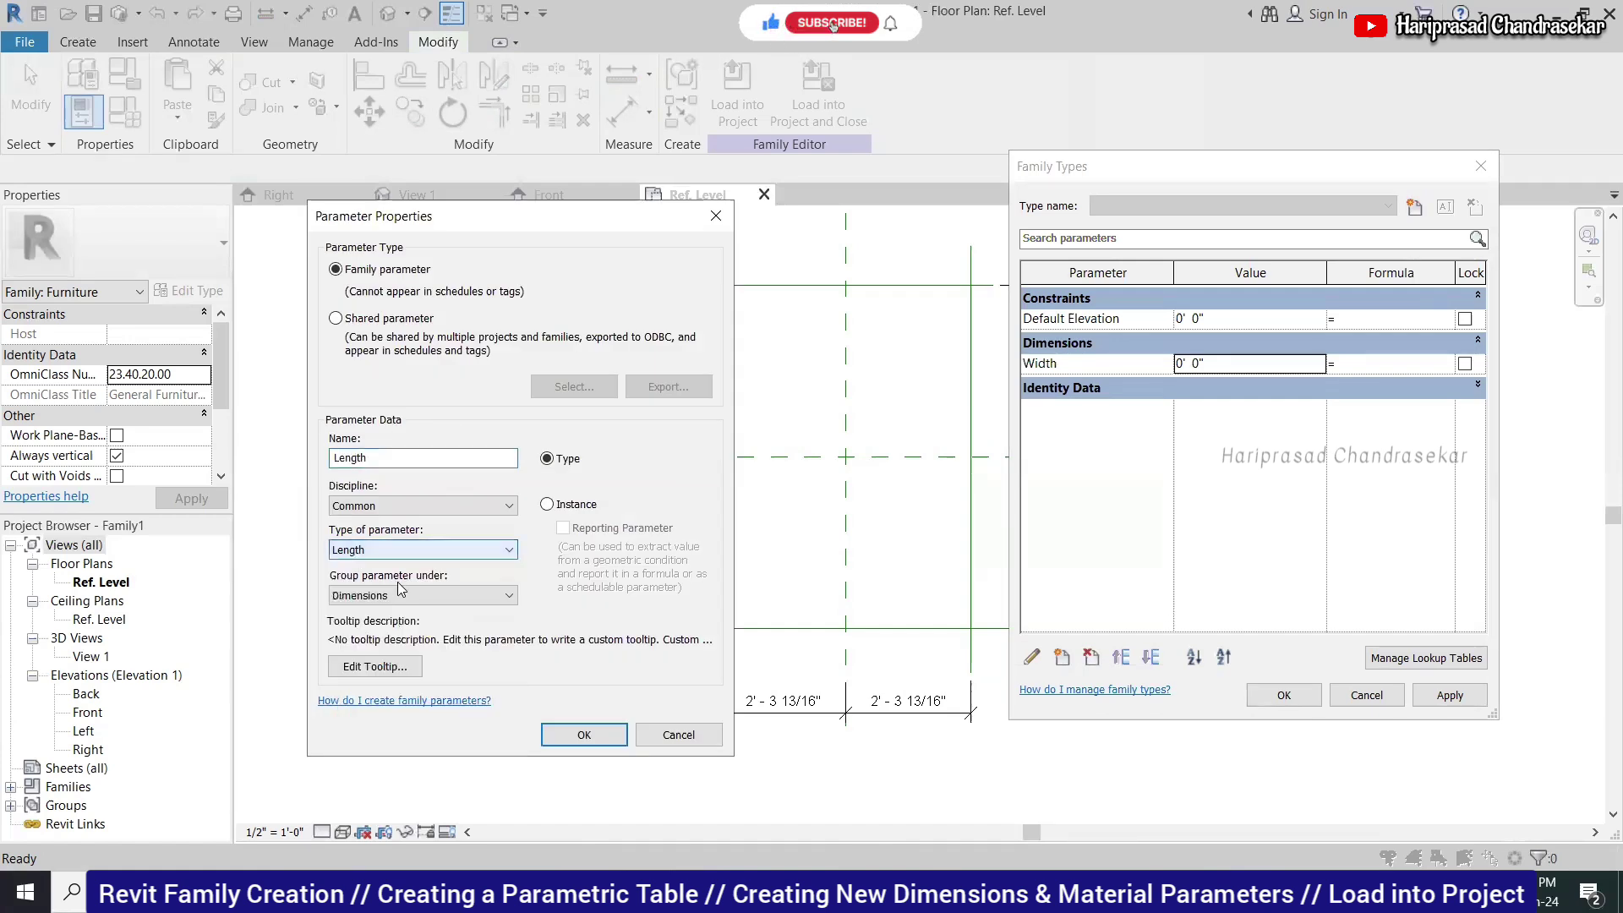
{"action": "left_click", "coordinate": [472, 507]}
{"action": "left_click", "coordinate": [468, 507]}
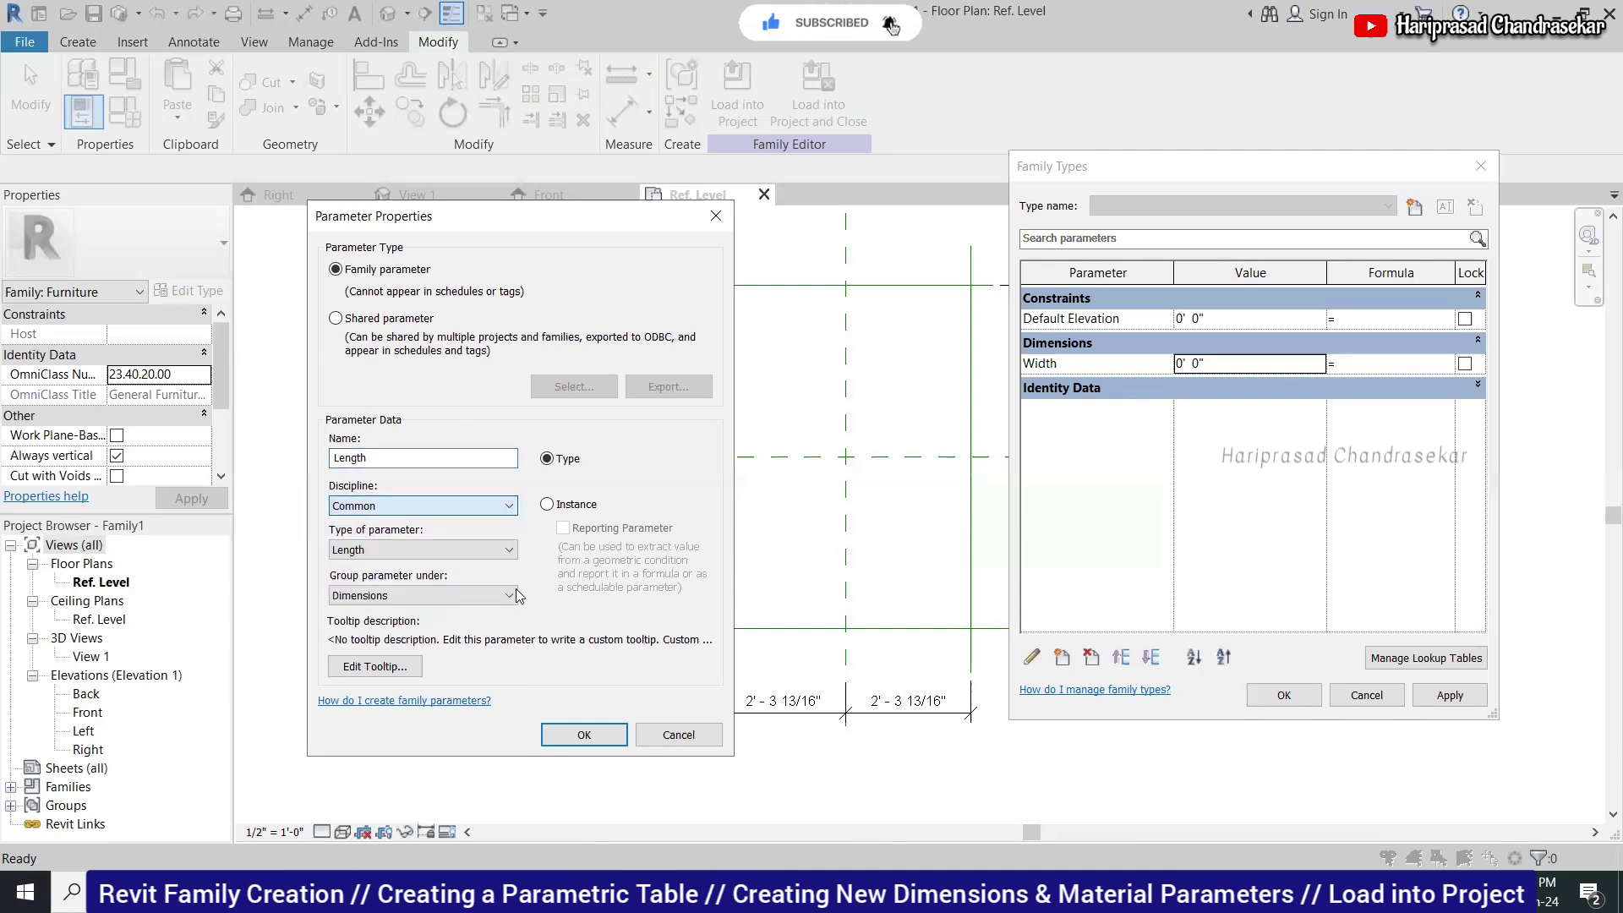
{"action": "left_click", "coordinate": [587, 732]}
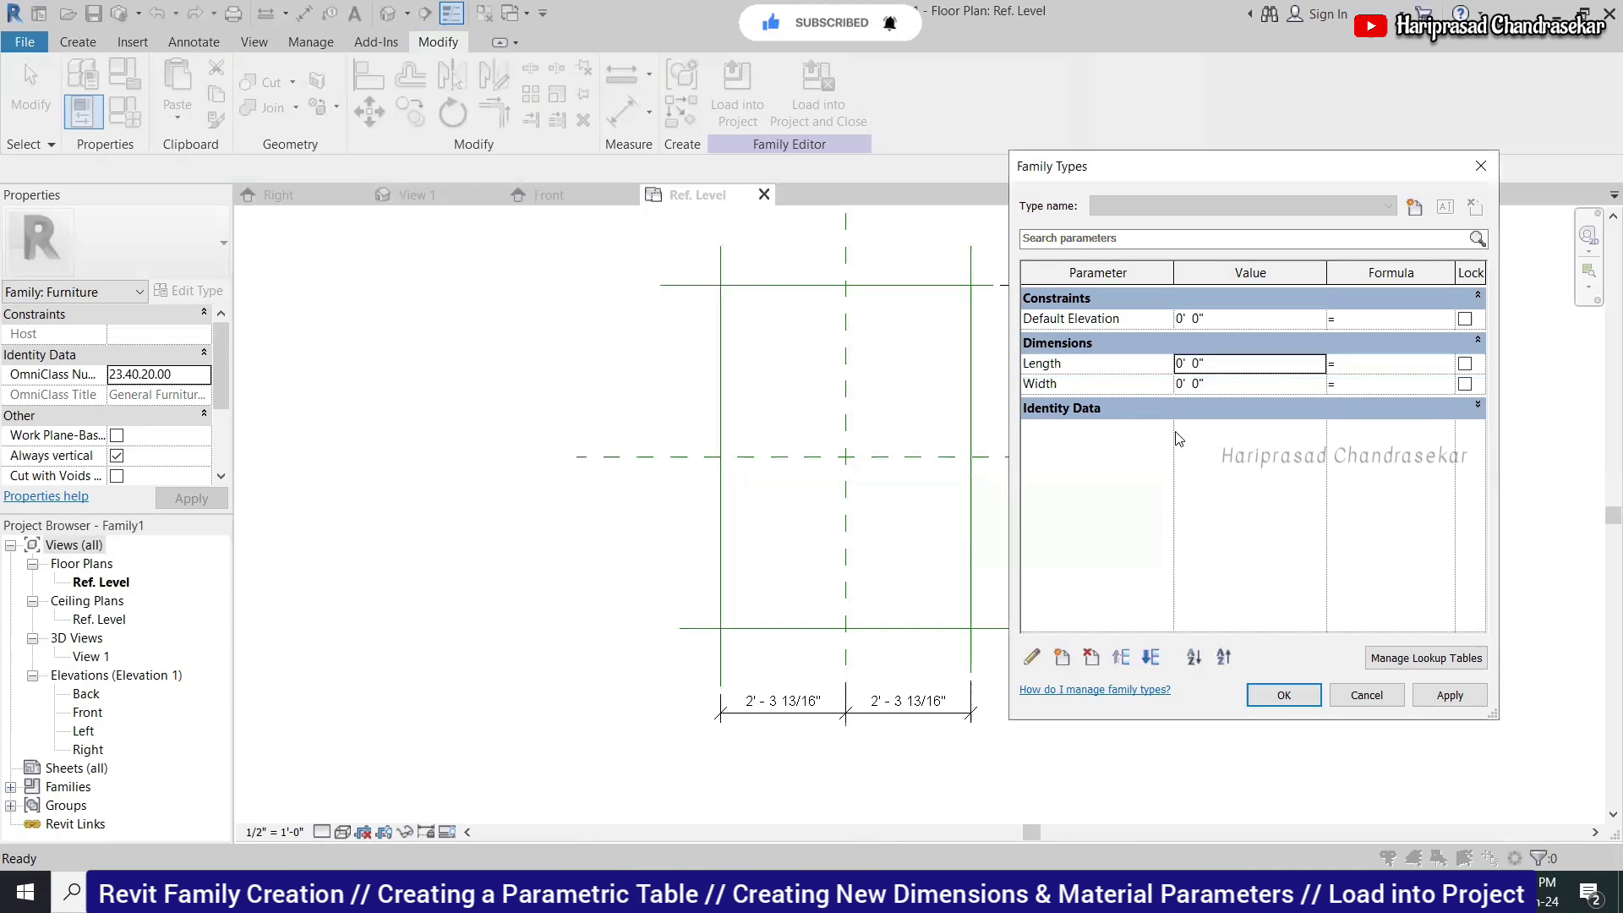
Set both Length and Width to 4' 0" and close Family Types.
{"action": "left_click", "coordinate": [1237, 360]}
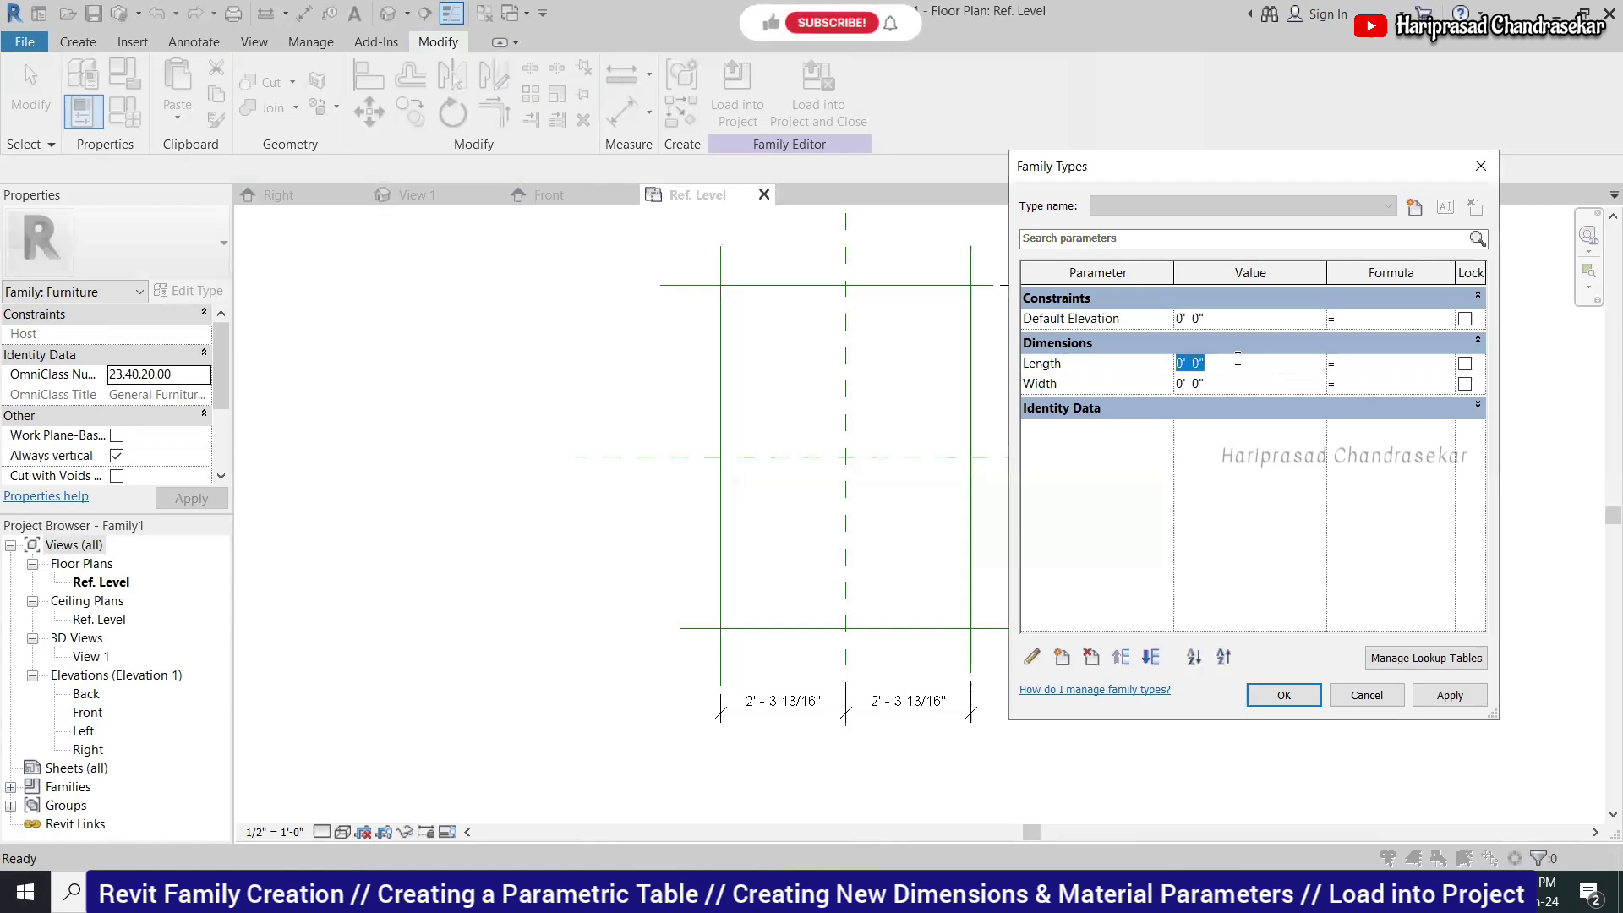
{"action": "type", "text": "2'"}
{"action": "left_click", "coordinate": [1244, 389]}
{"action": "type", "text": "4'"}
{"action": "left_click", "coordinate": [1226, 363]}
{"action": "type", "text": "4'"}
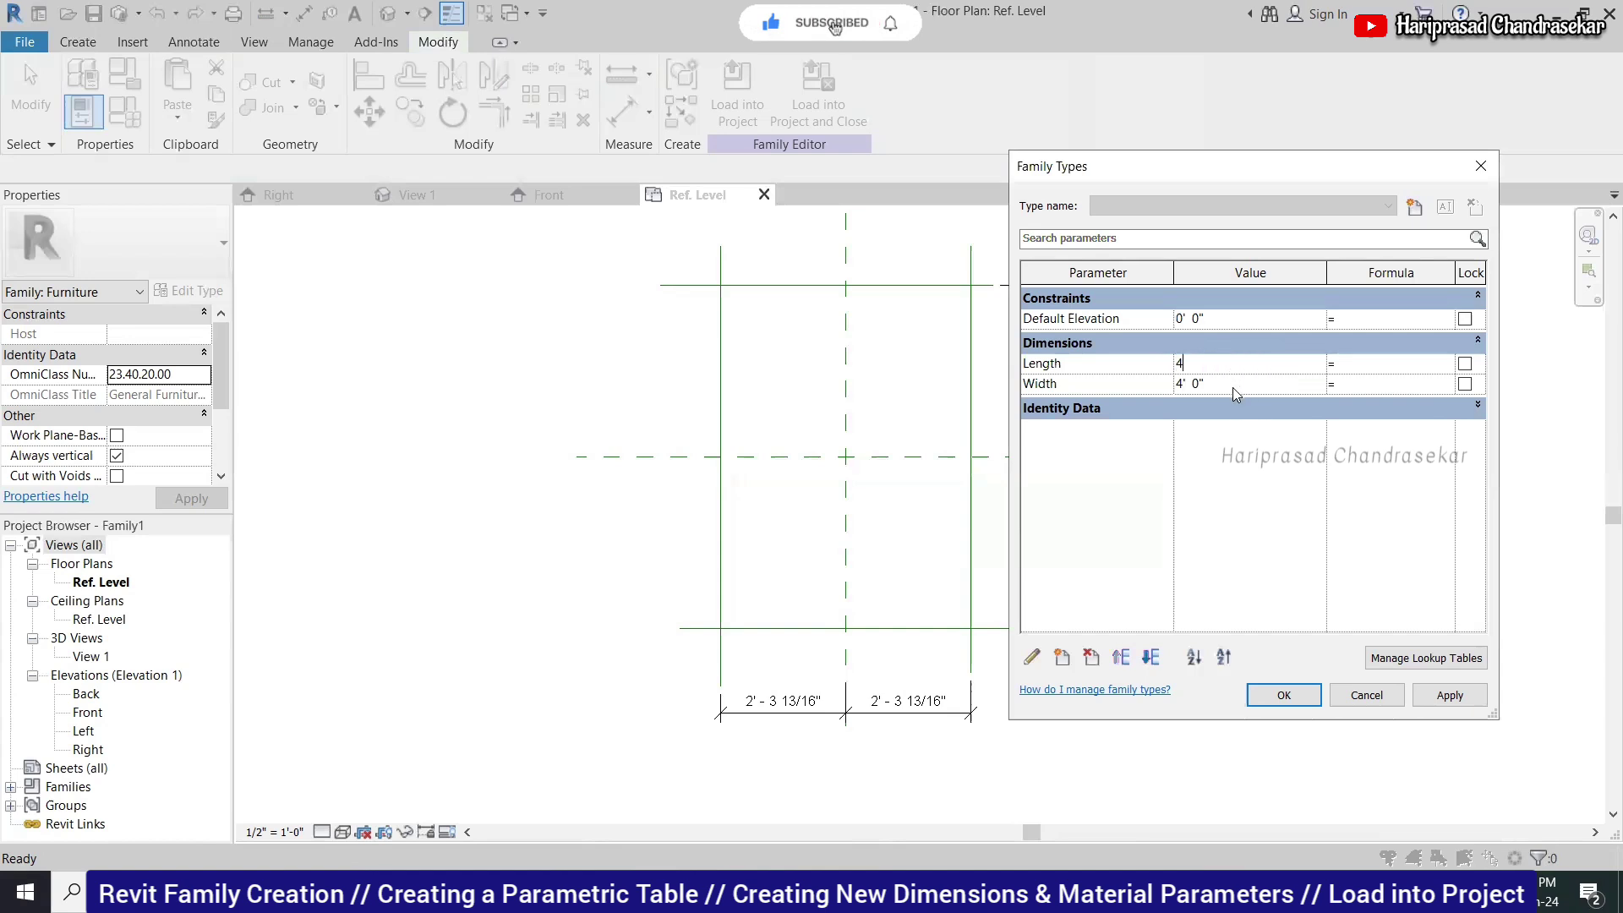
{"action": "left_click", "coordinate": [1234, 387]}
{"action": "left_click", "coordinate": [1241, 319]}
{"action": "type", "text": "4'"}
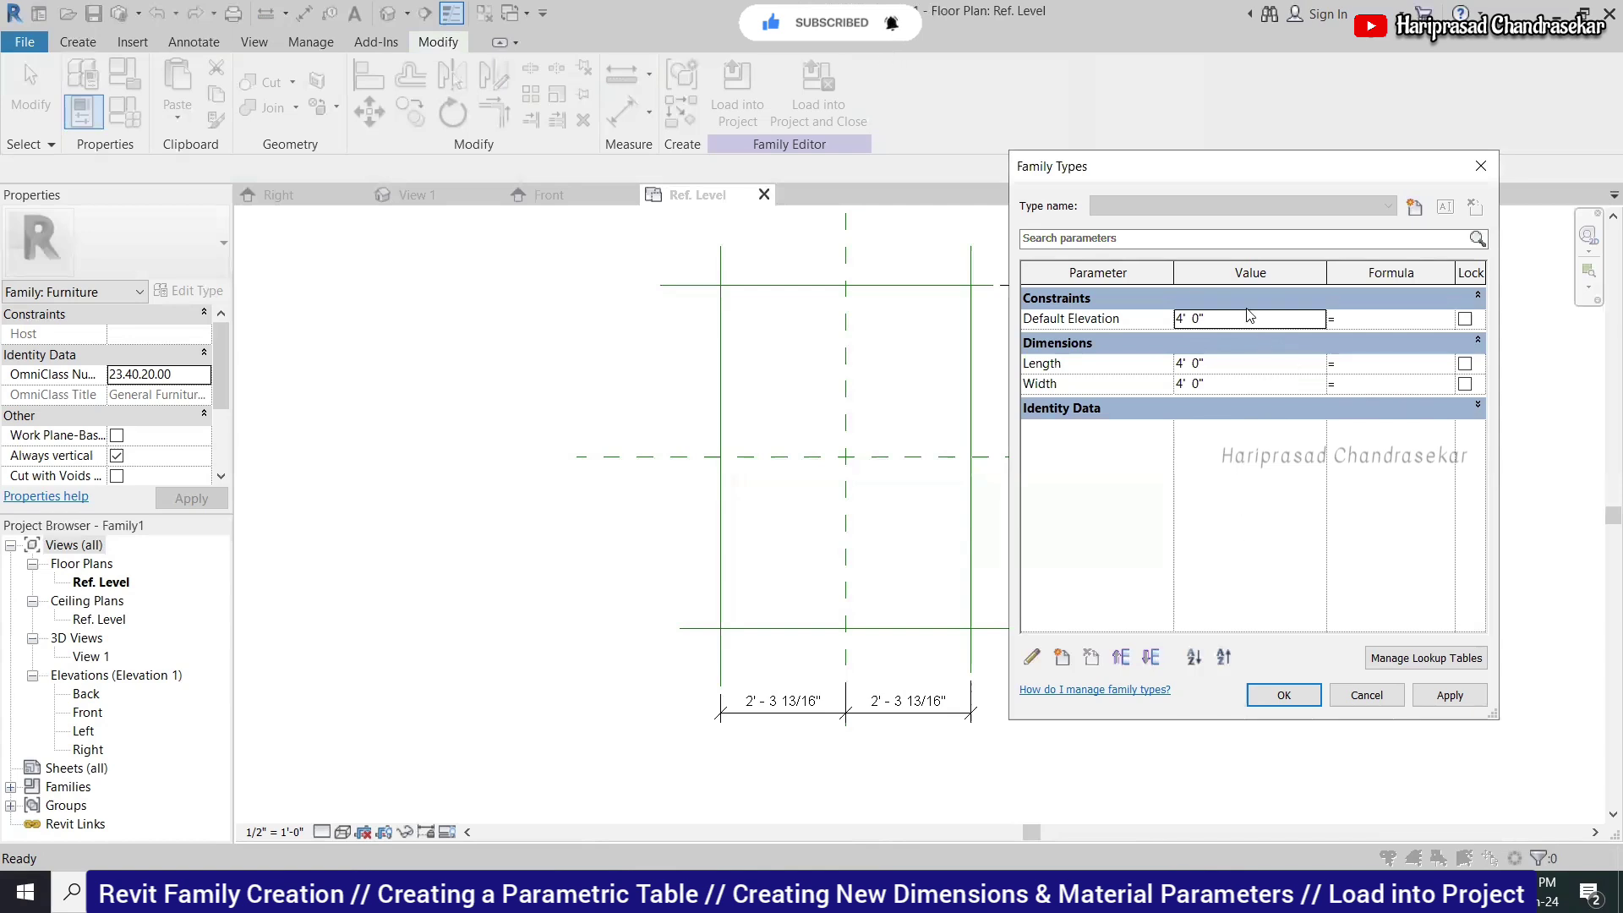
{"action": "left_click", "coordinate": [1282, 695]}
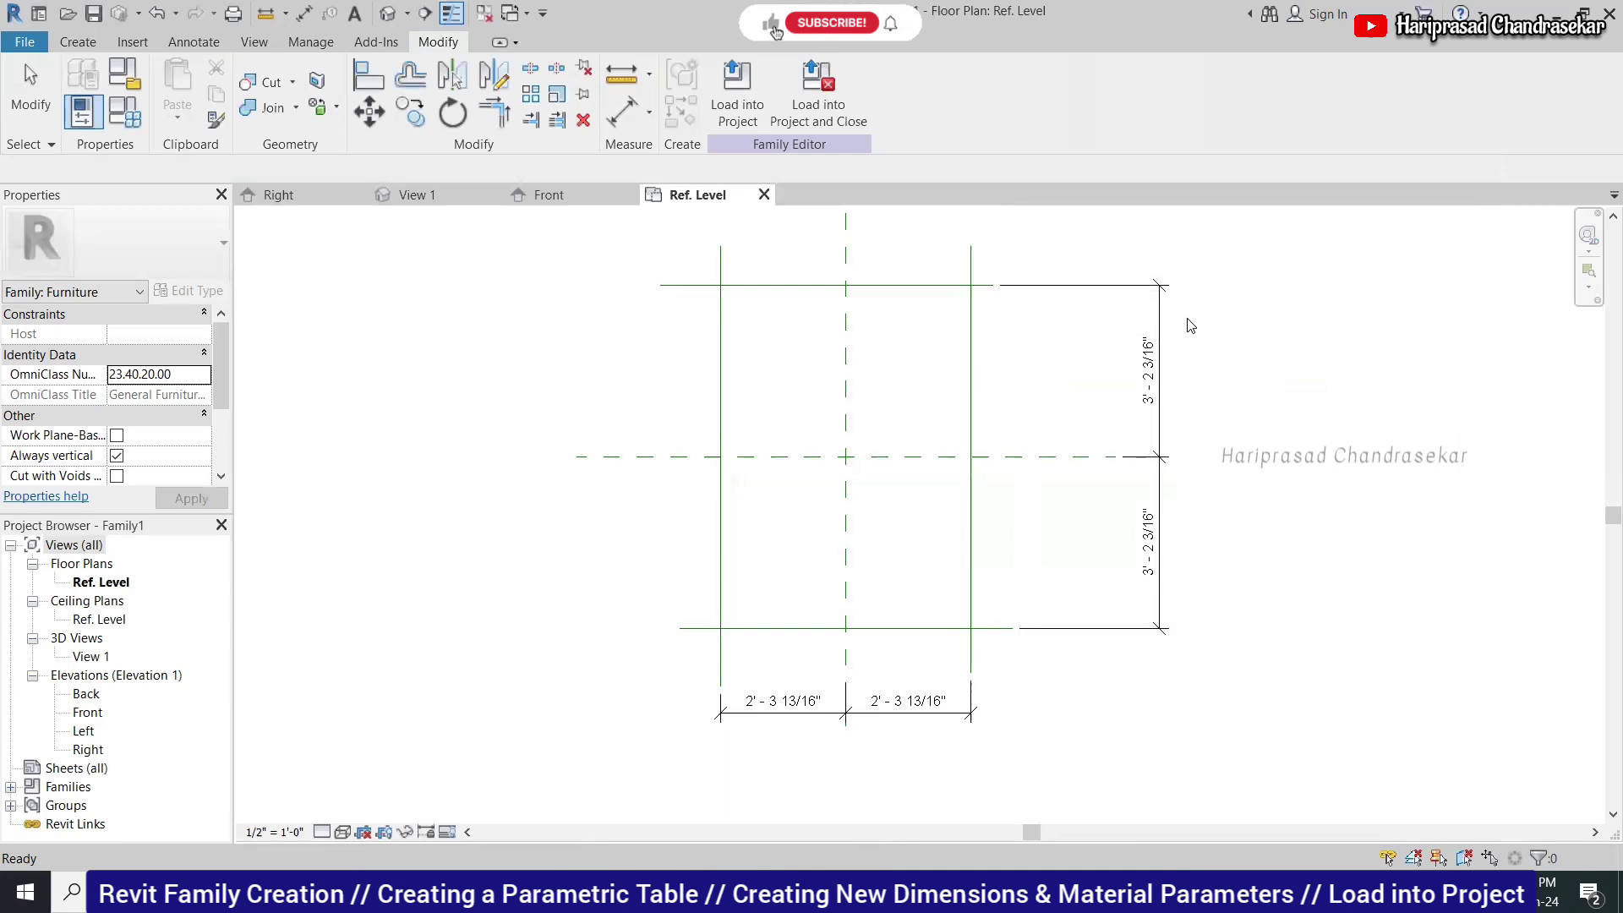
Label the vertical EQ dimension with the Length parameter.
{"action": "left_click", "coordinate": [1160, 435]}
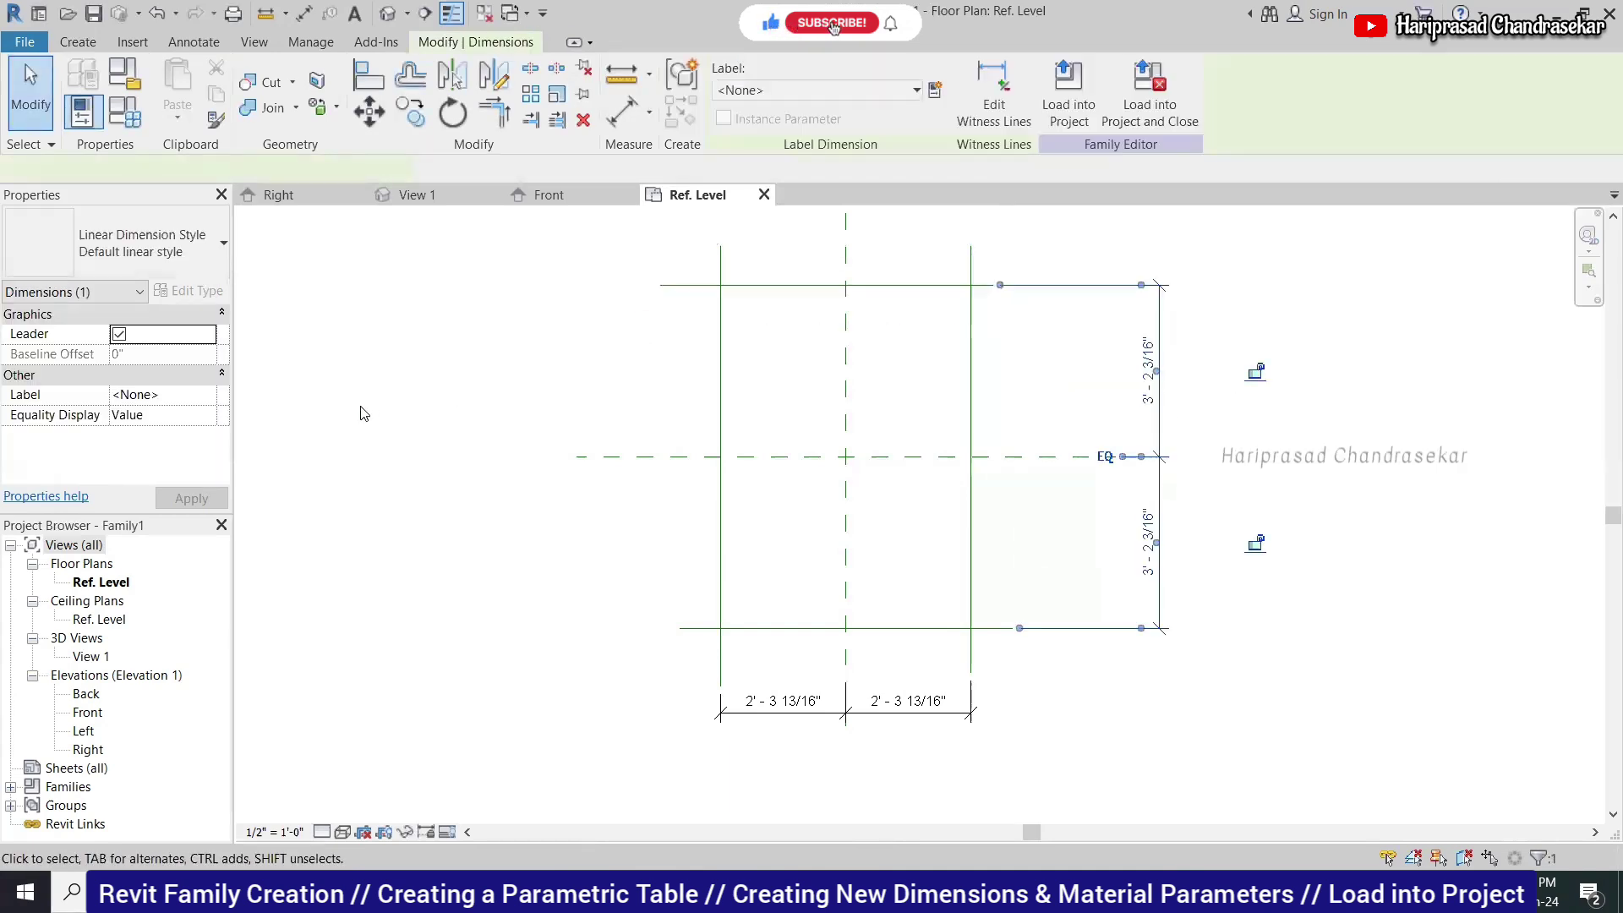
{"action": "left_click", "coordinate": [211, 395]}
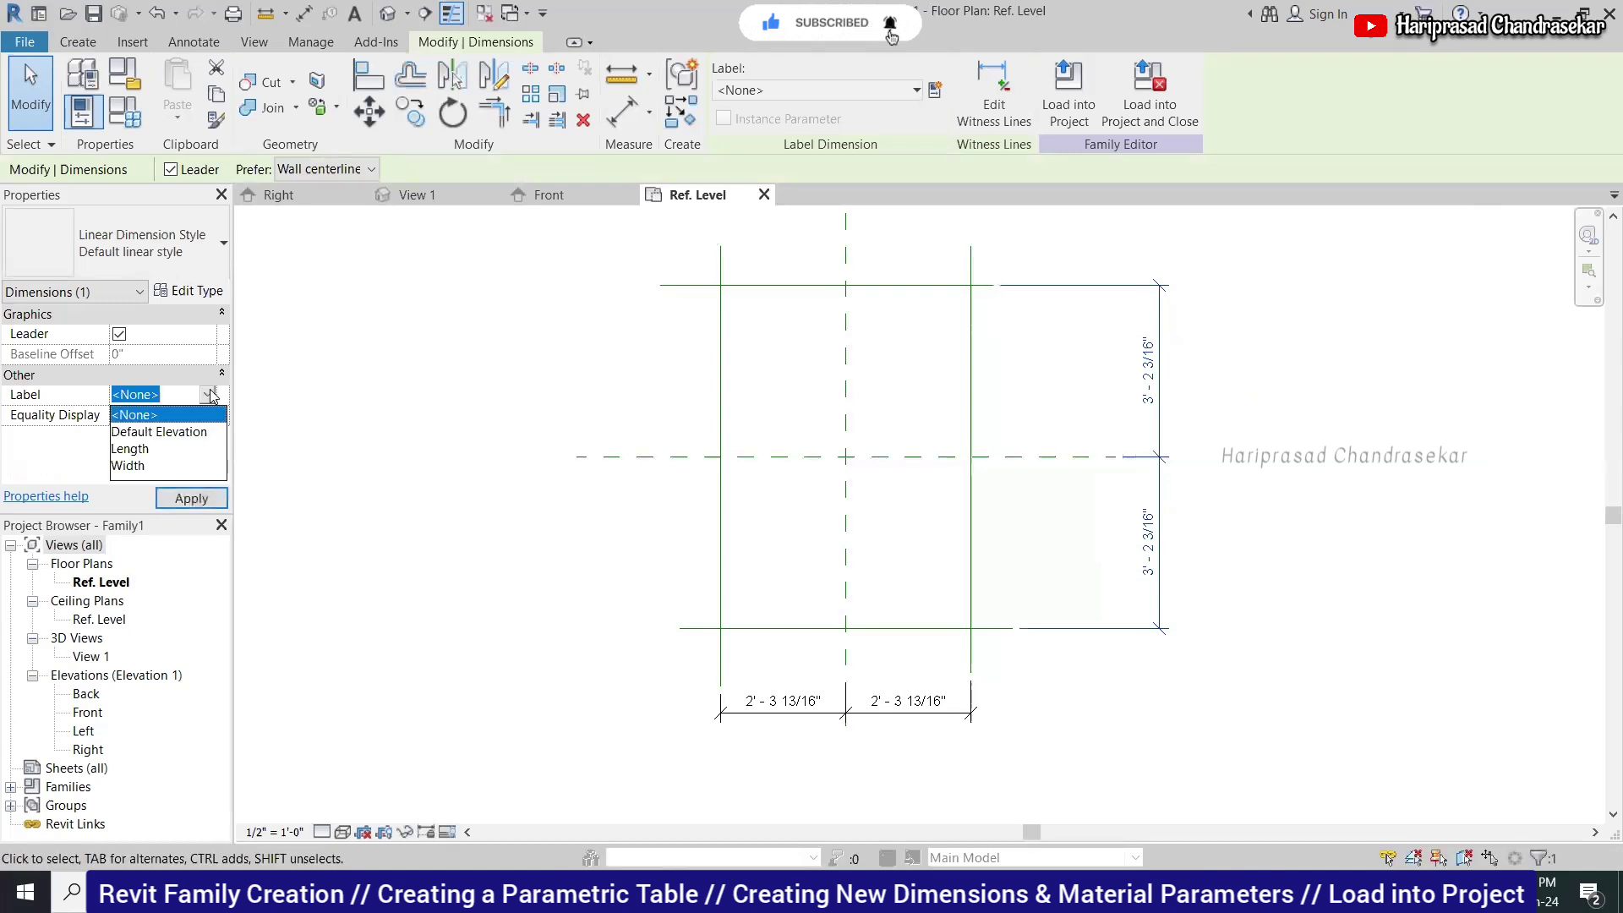
{"action": "left_click", "coordinate": [142, 449]}
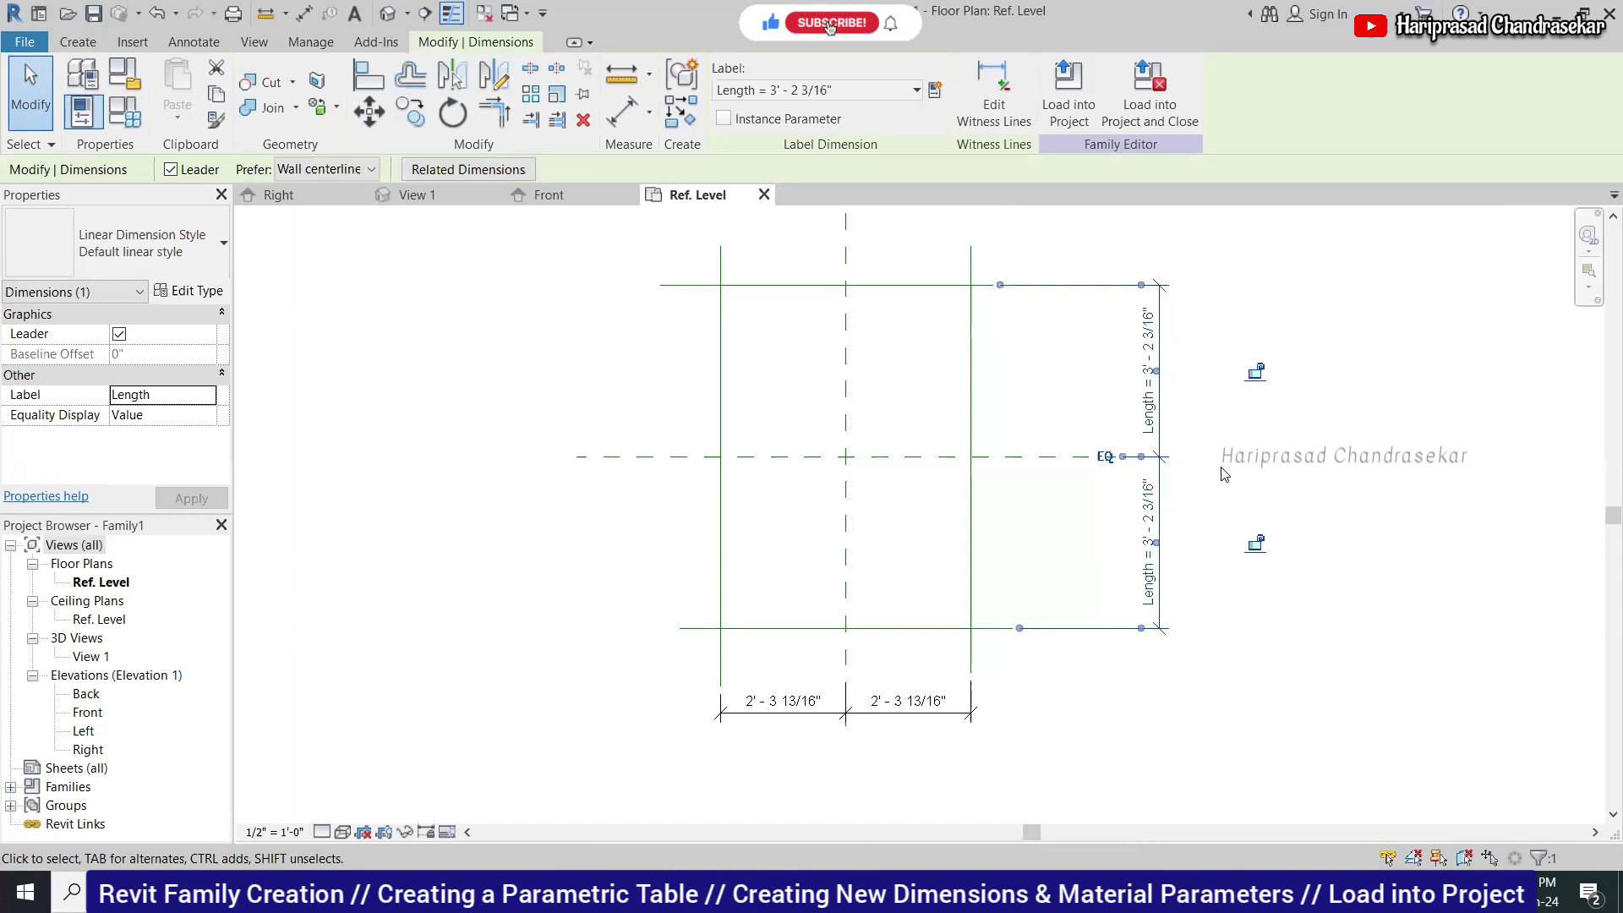
{"action": "key", "text": "Escape"}
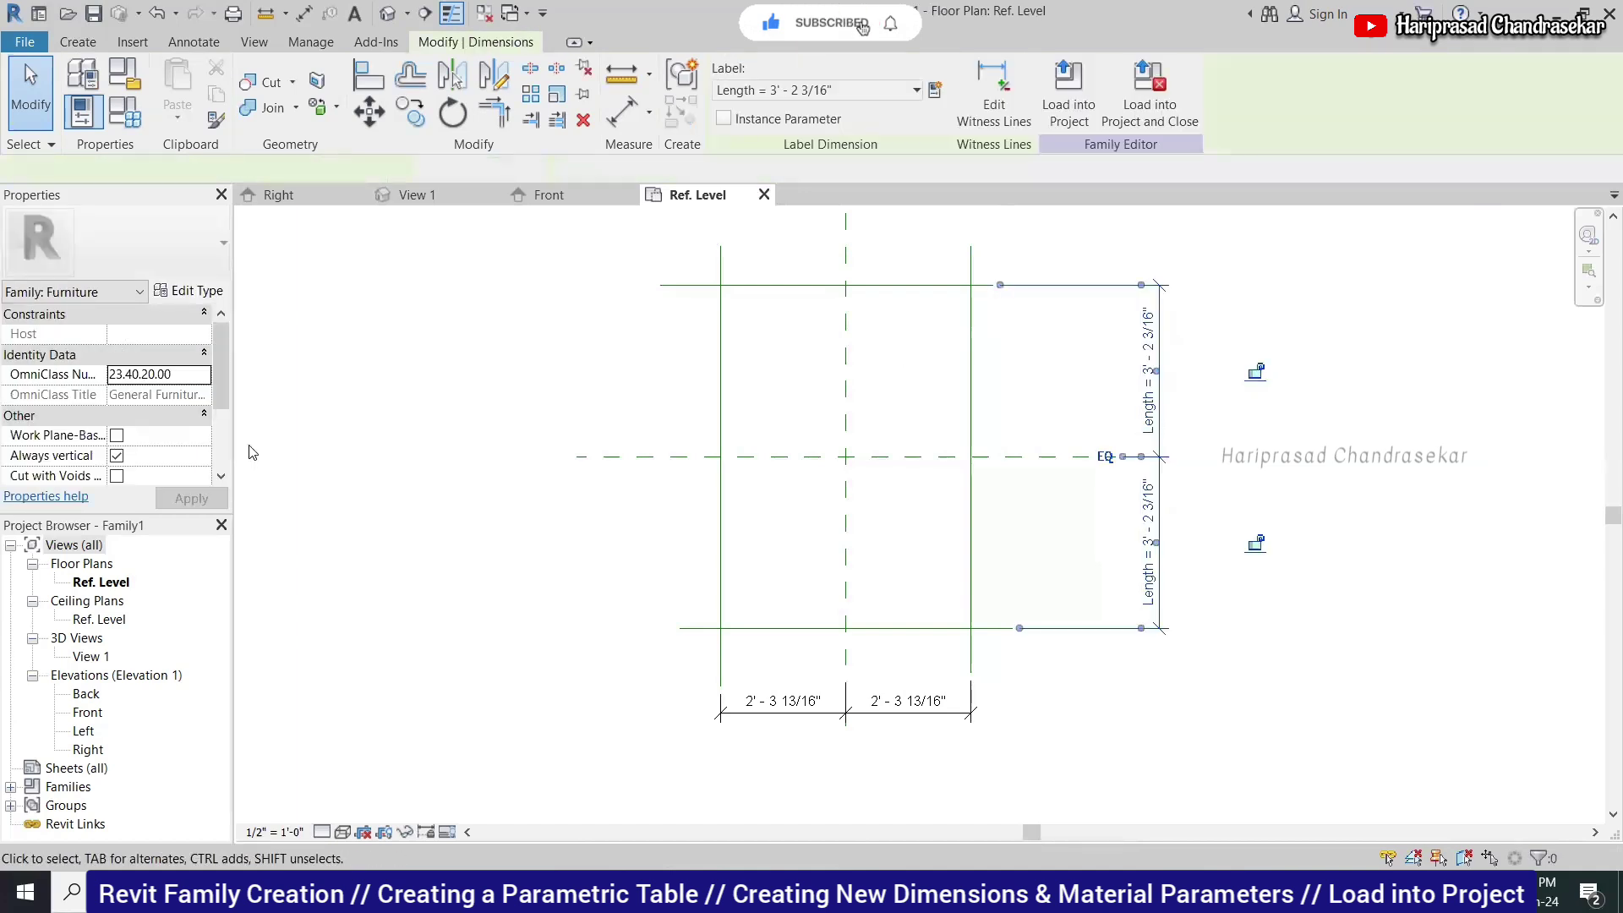
Label the bottom horizontal EQ dimension with the Width parameter.
{"action": "left_click", "coordinate": [786, 713]}
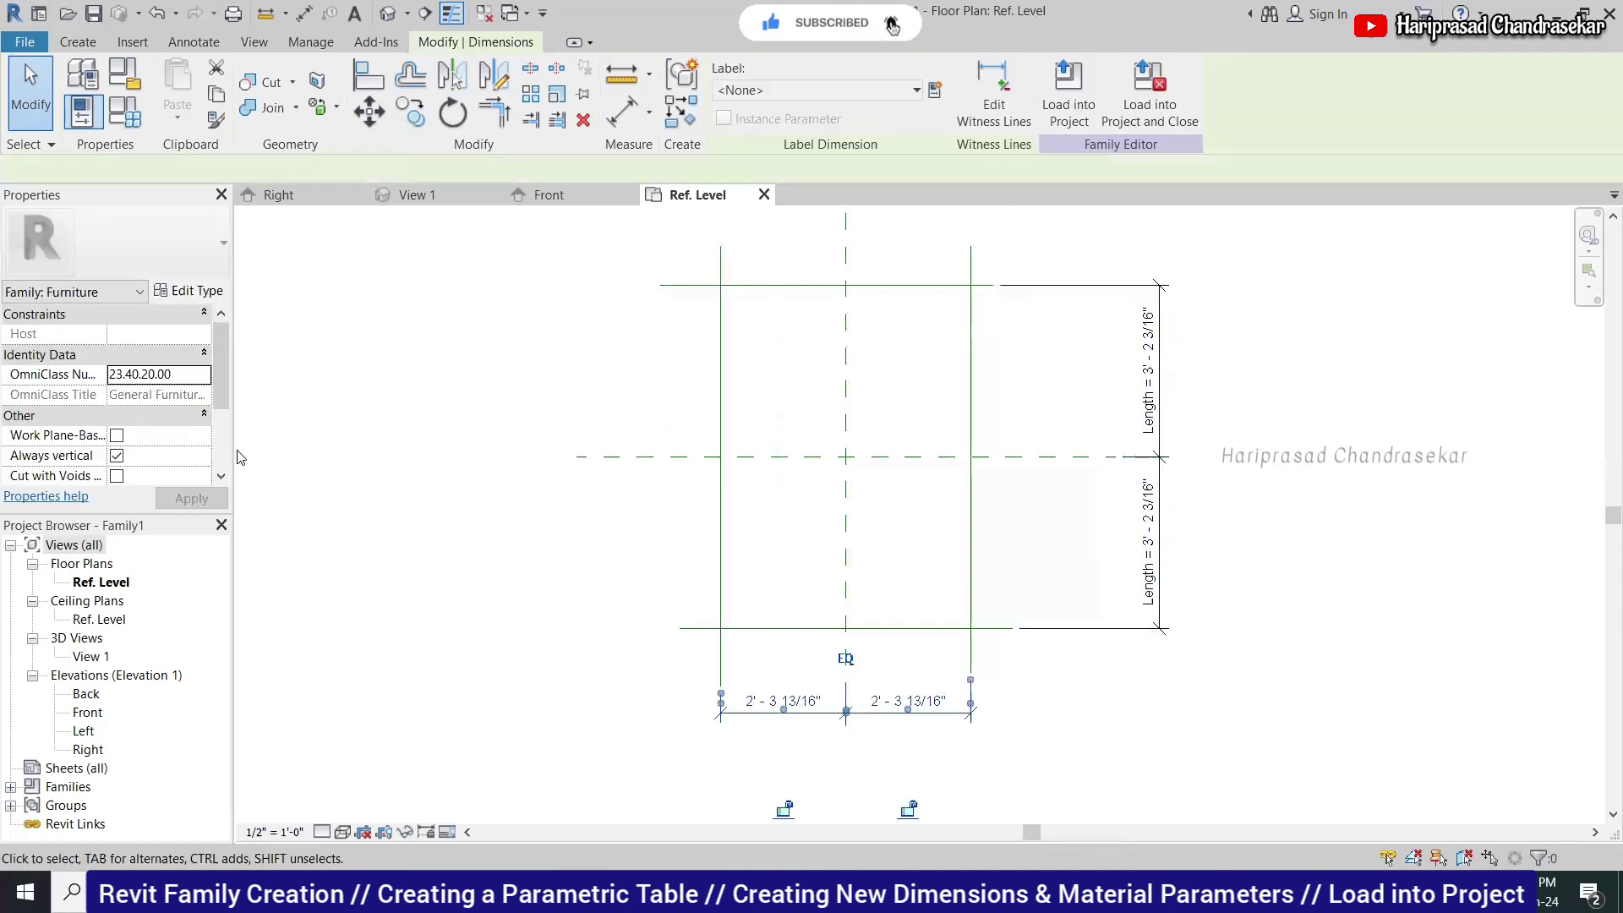
{"action": "left_click", "coordinate": [161, 394]}
{"action": "left_click", "coordinate": [207, 394]}
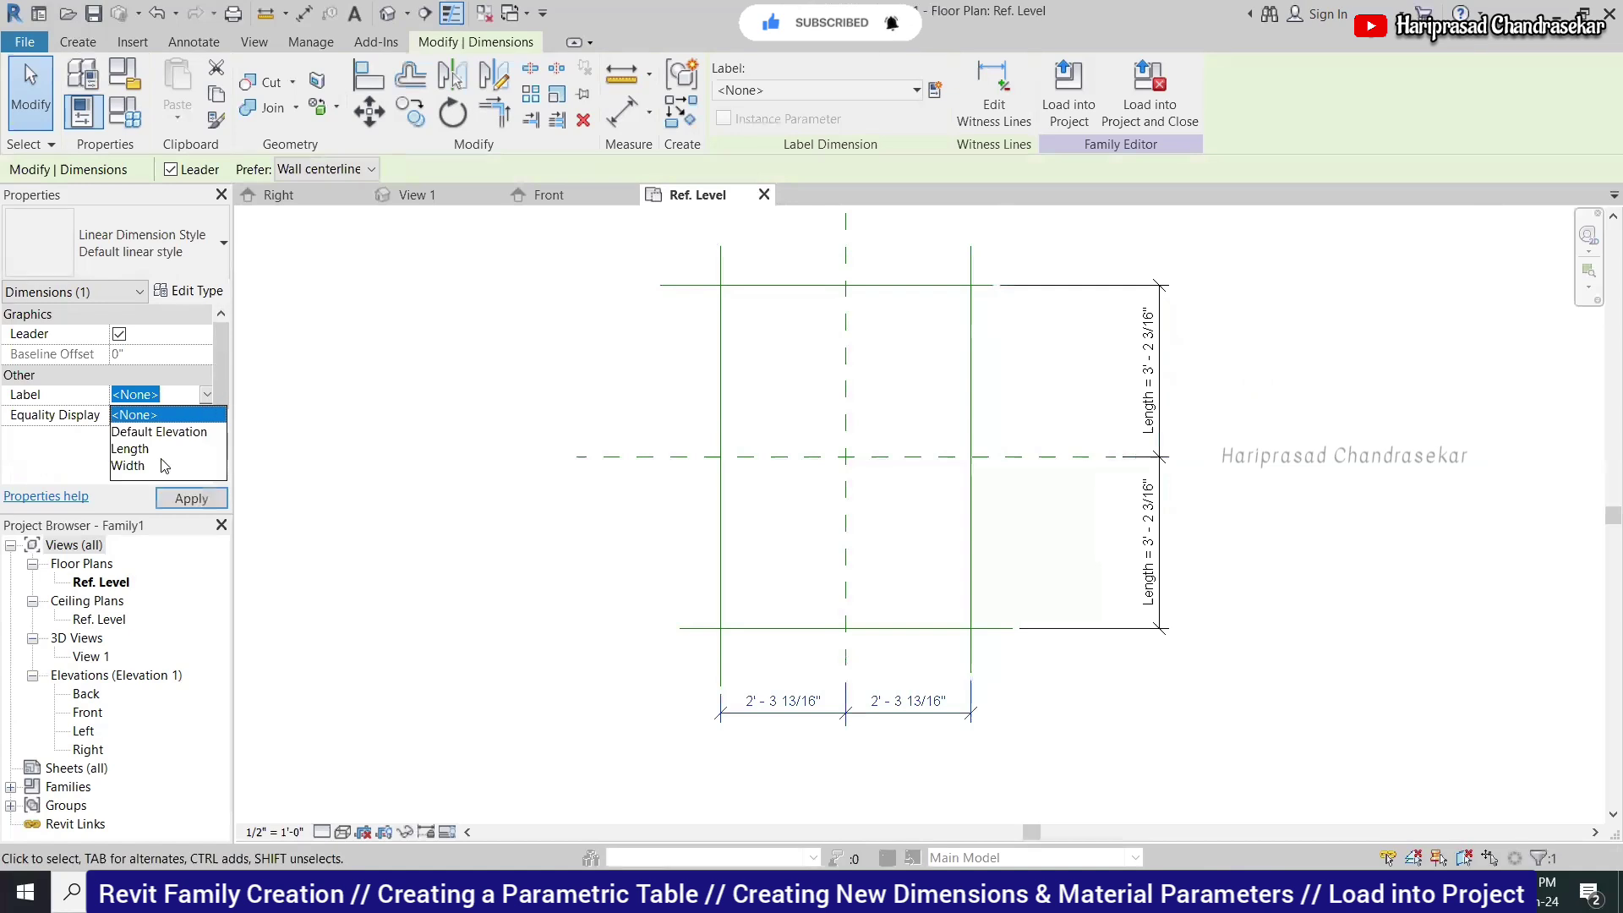
{"action": "left_click", "coordinate": [164, 466]}
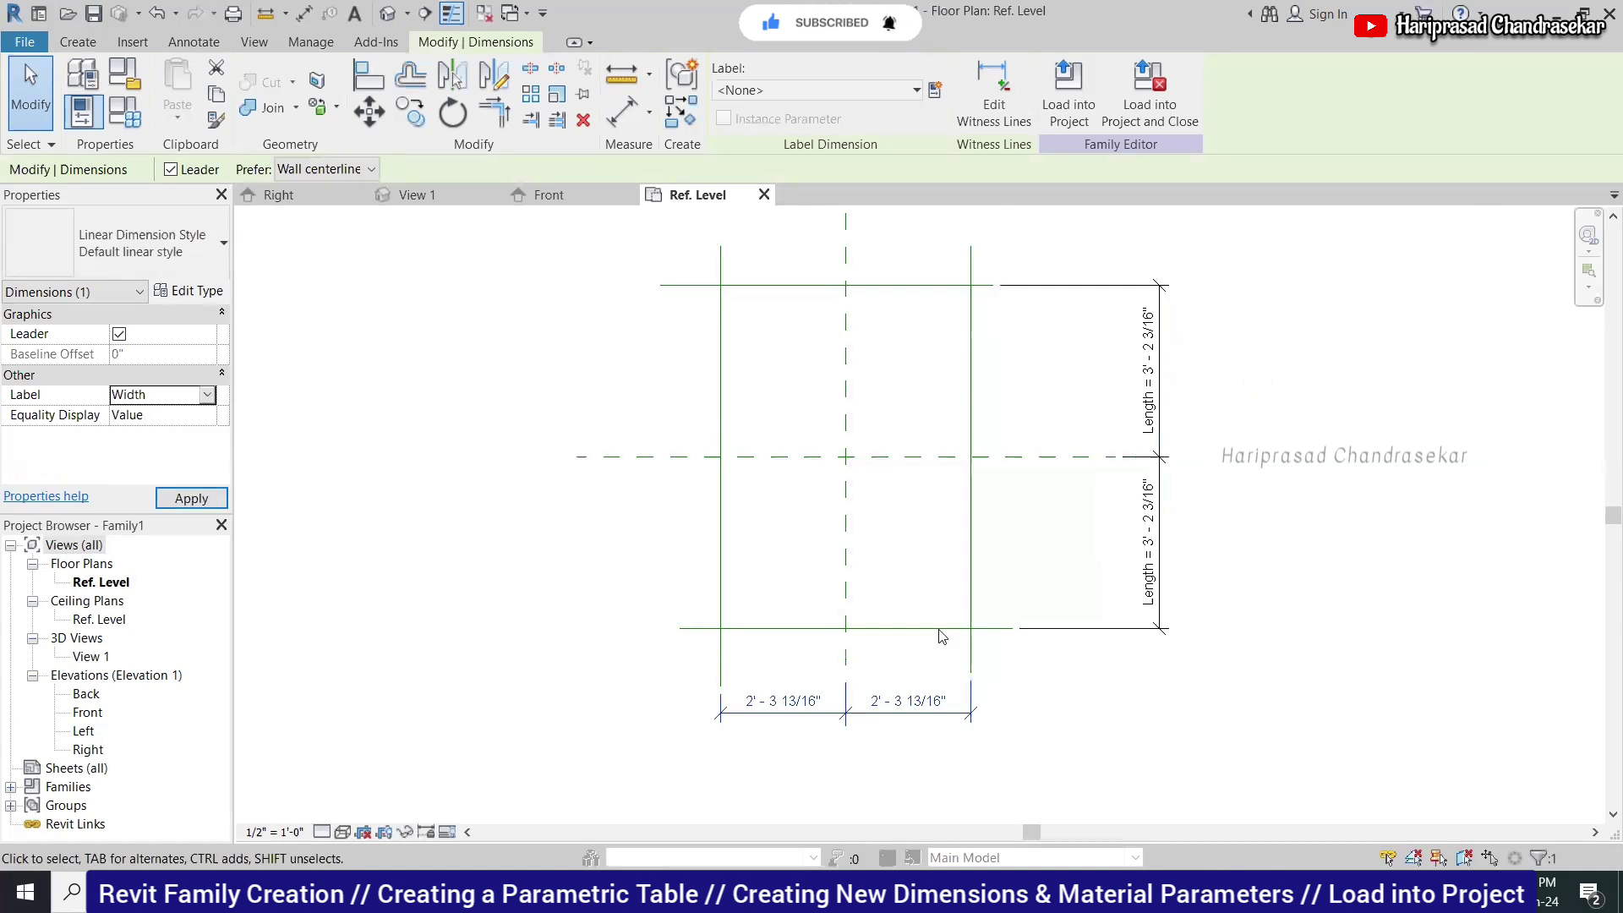
{"action": "left_click", "coordinate": [1174, 702]}
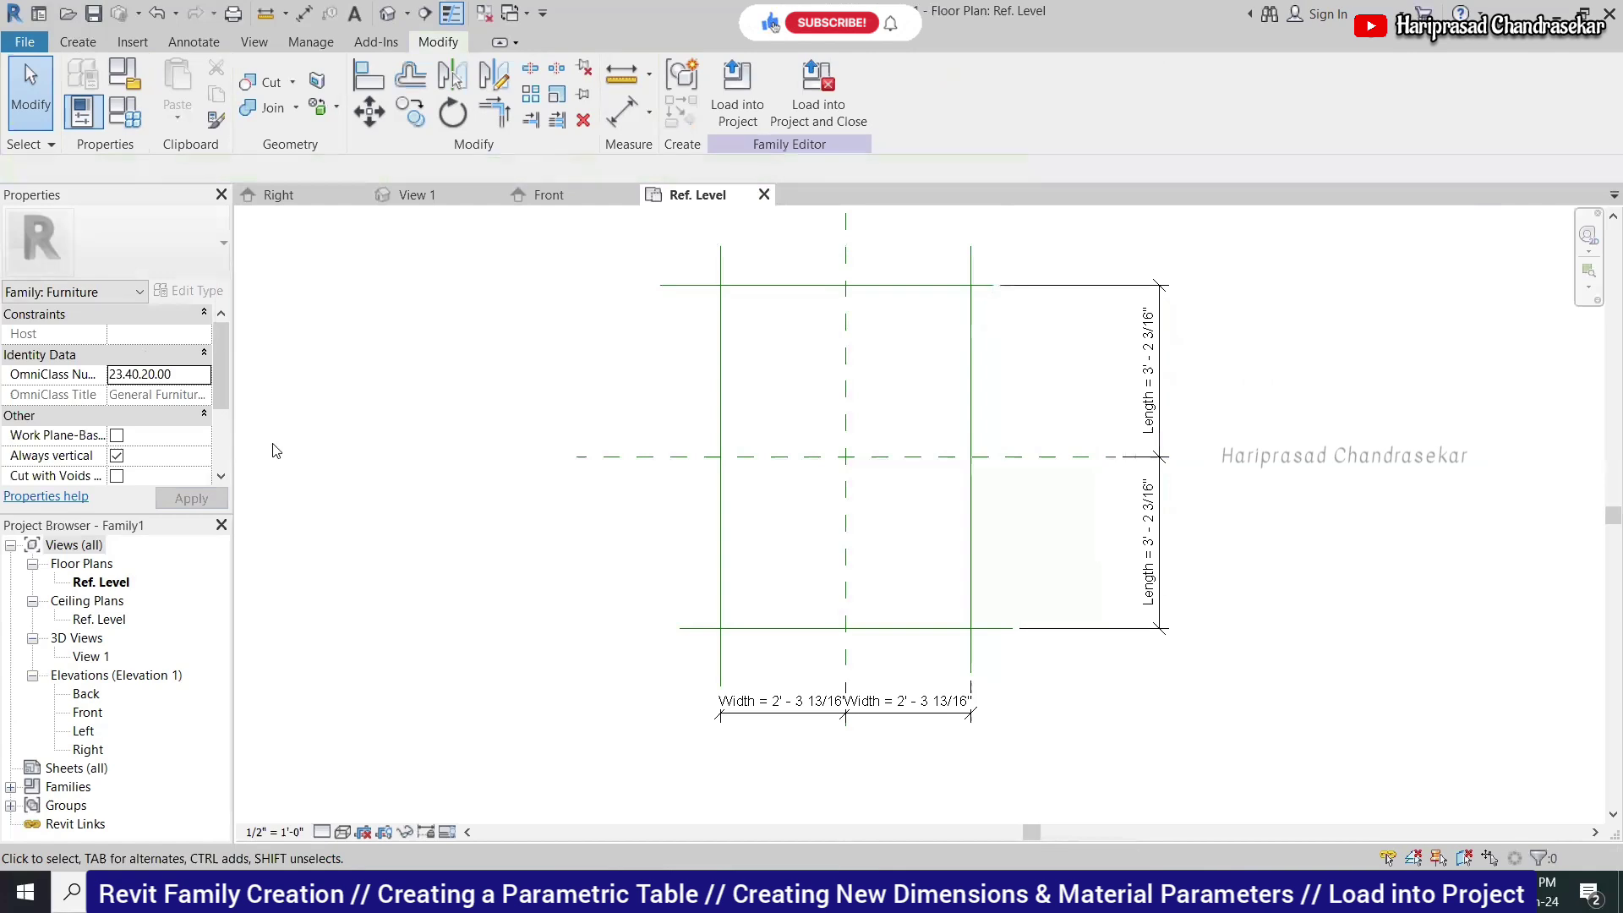
Flex Length and Width to 2' 0" in Family Types.
{"action": "left_click", "coordinate": [126, 113]}
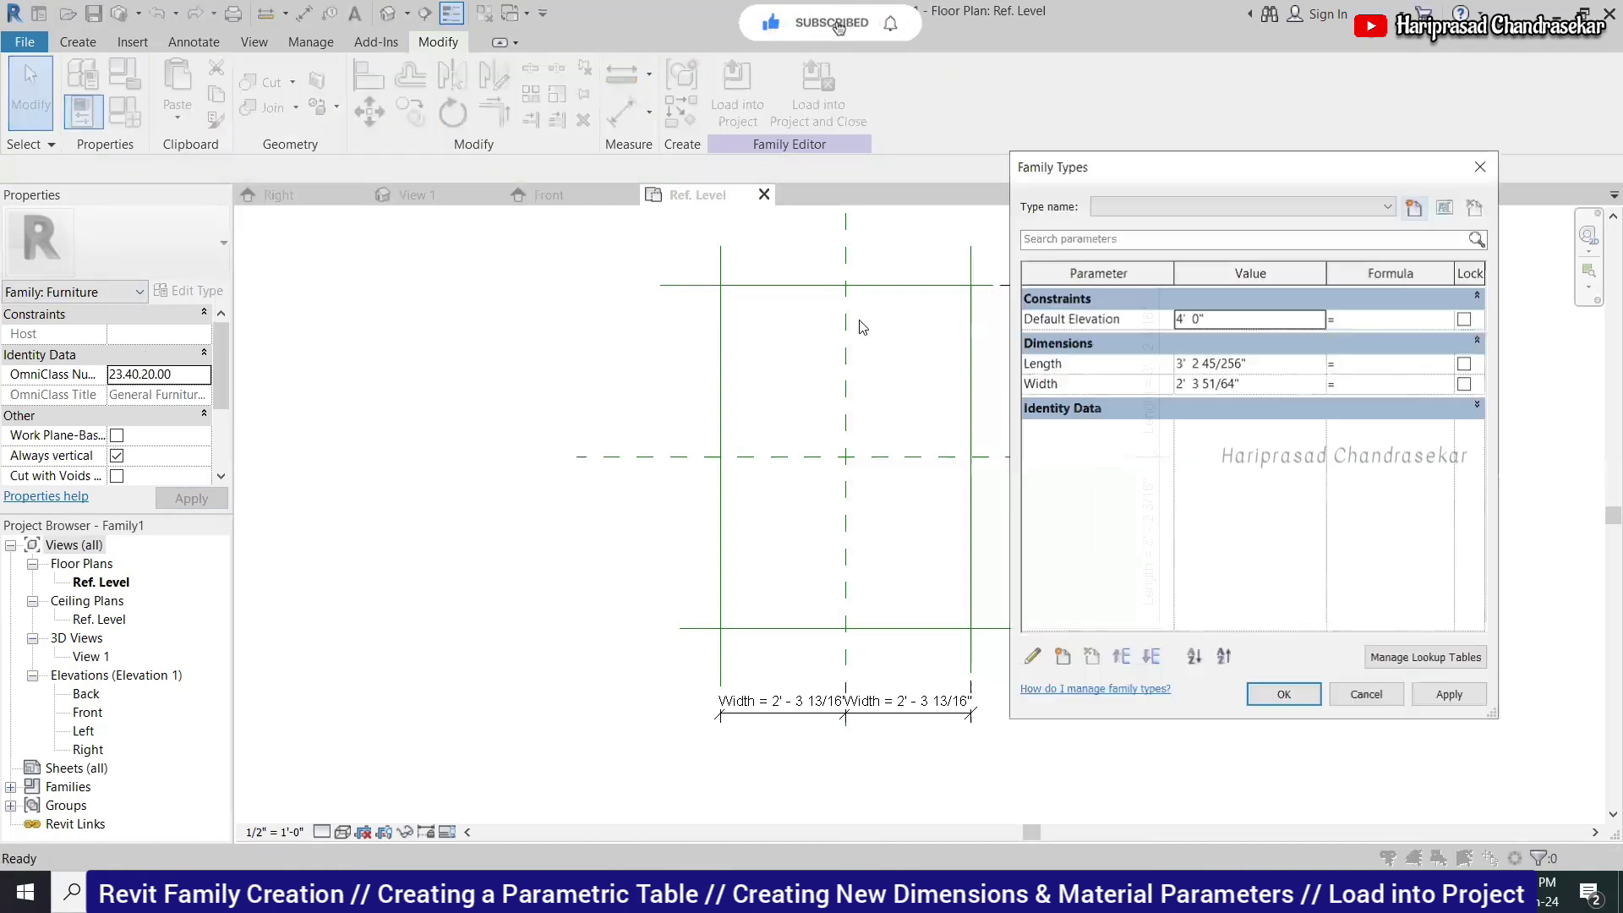
{"action": "left_click", "coordinate": [1278, 365]}
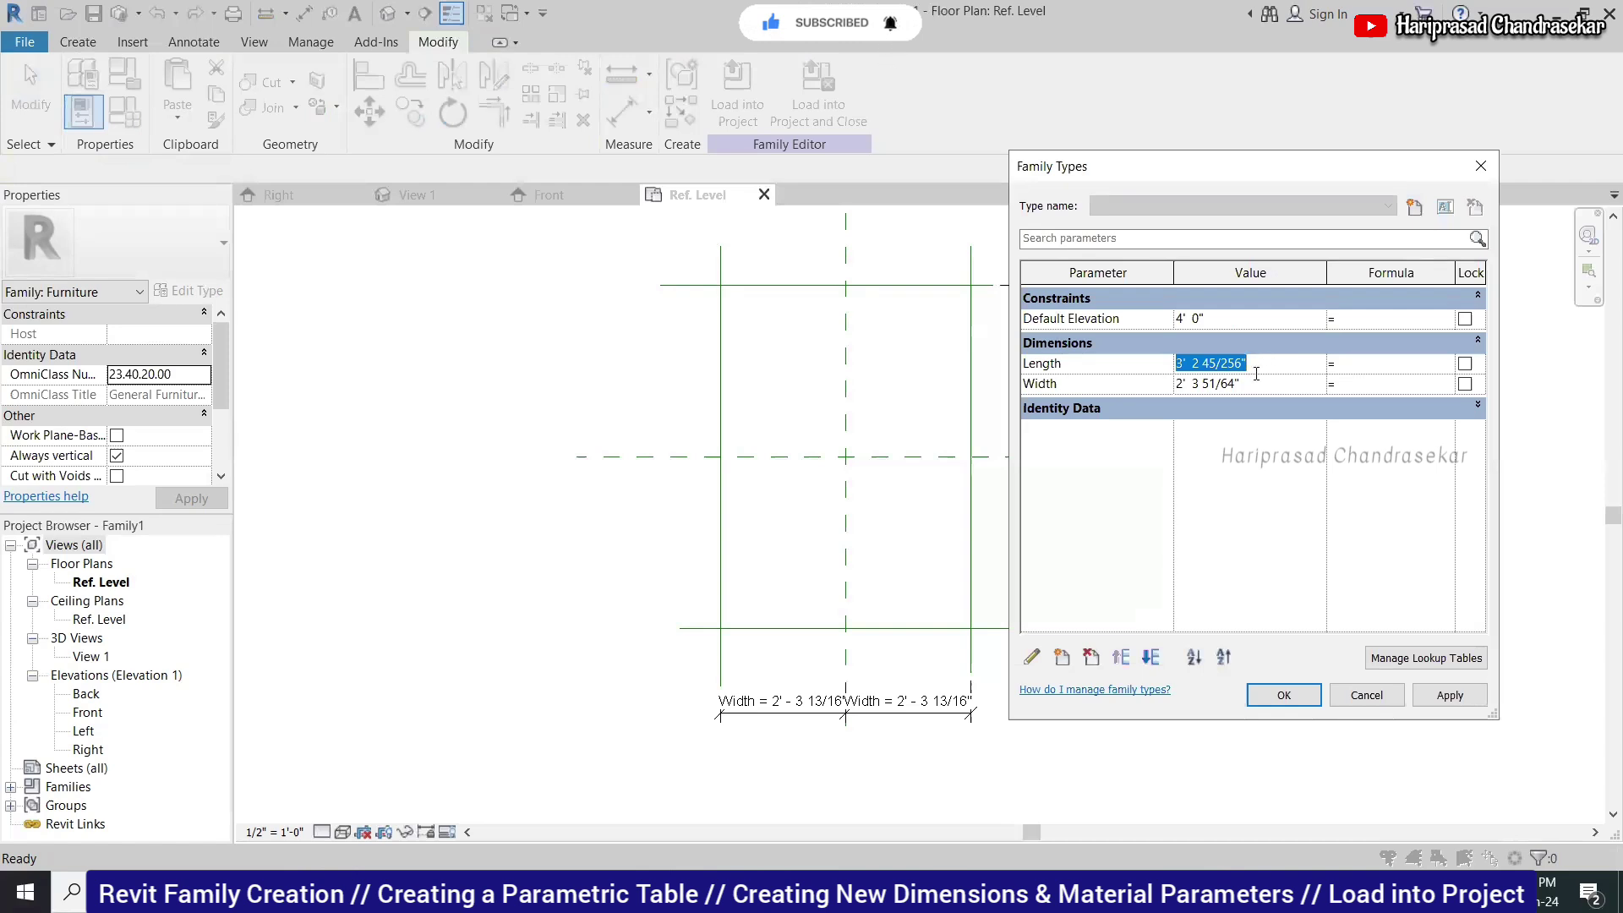
{"action": "type", "text": "2' 0\""}
{"action": "key", "text": "Tab"}
{"action": "type", "text": "2' 0\""}
{"action": "left_click", "coordinate": [1301, 697]}
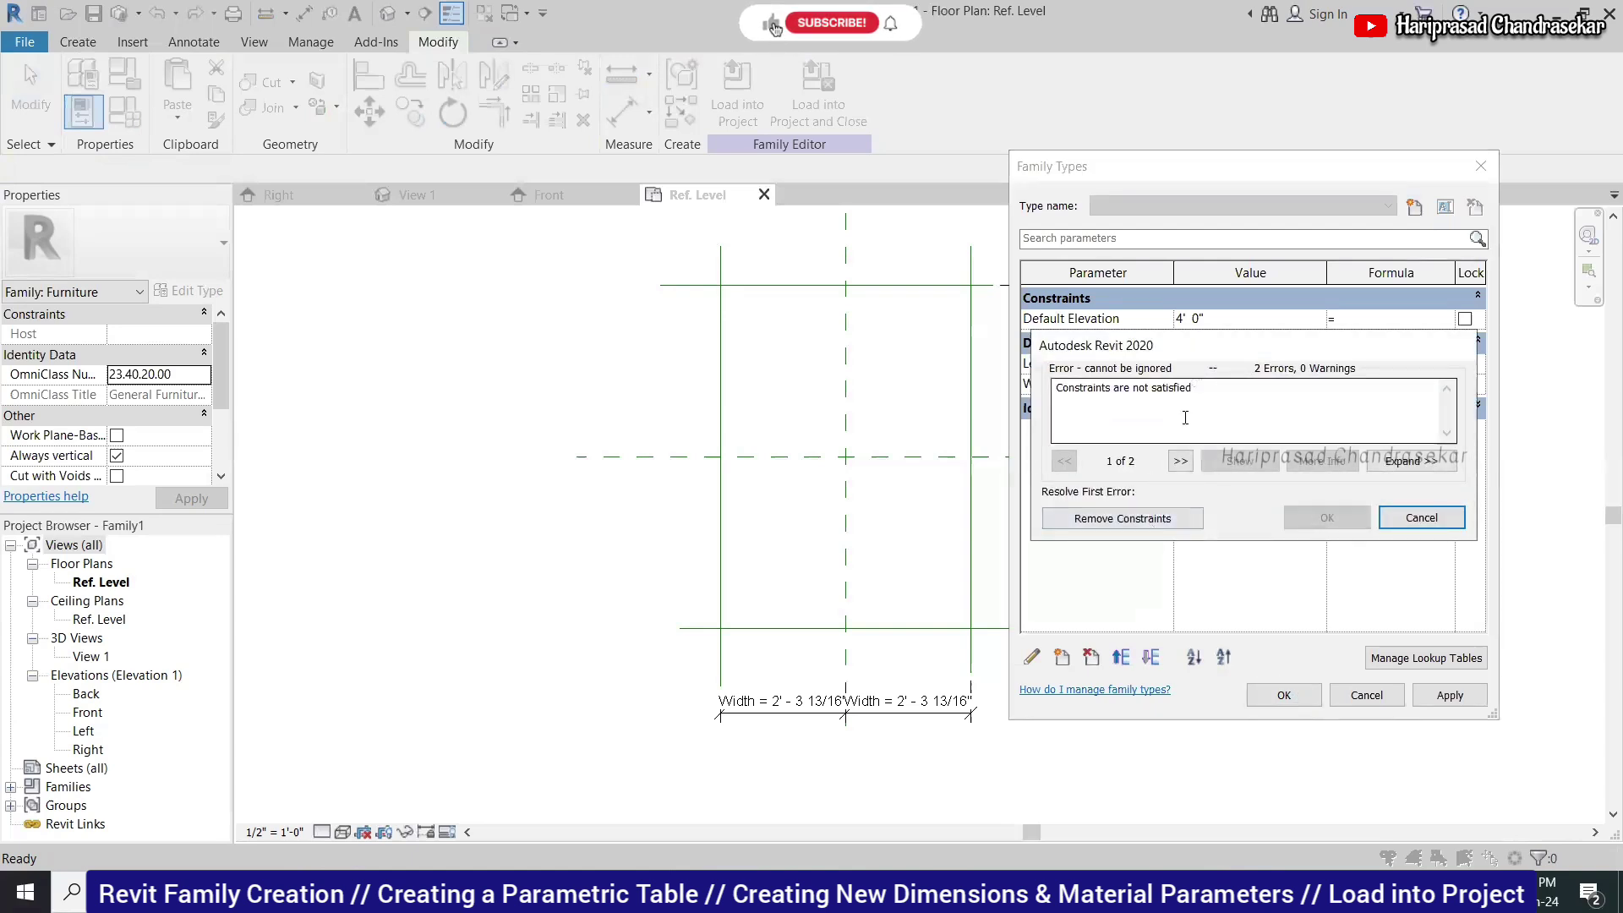
Cancel the failed flex after the constraints error and delete the labelled Width dimension.
{"action": "left_click", "coordinate": [1181, 462]}
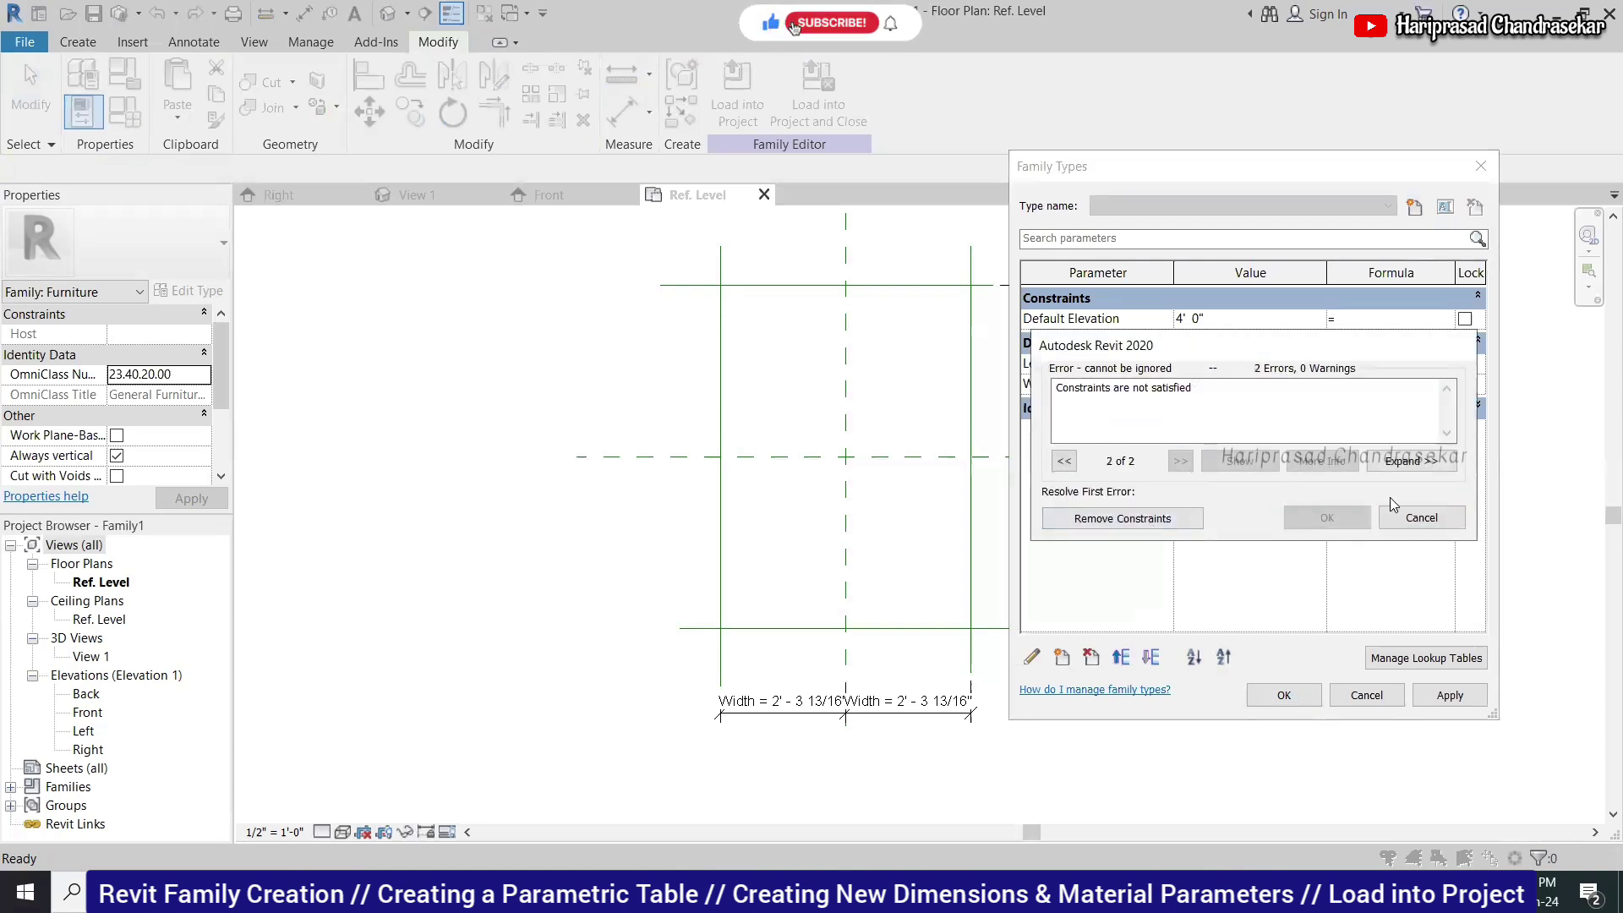
{"action": "left_click", "coordinate": [1421, 518]}
{"action": "left_click", "coordinate": [1367, 695]}
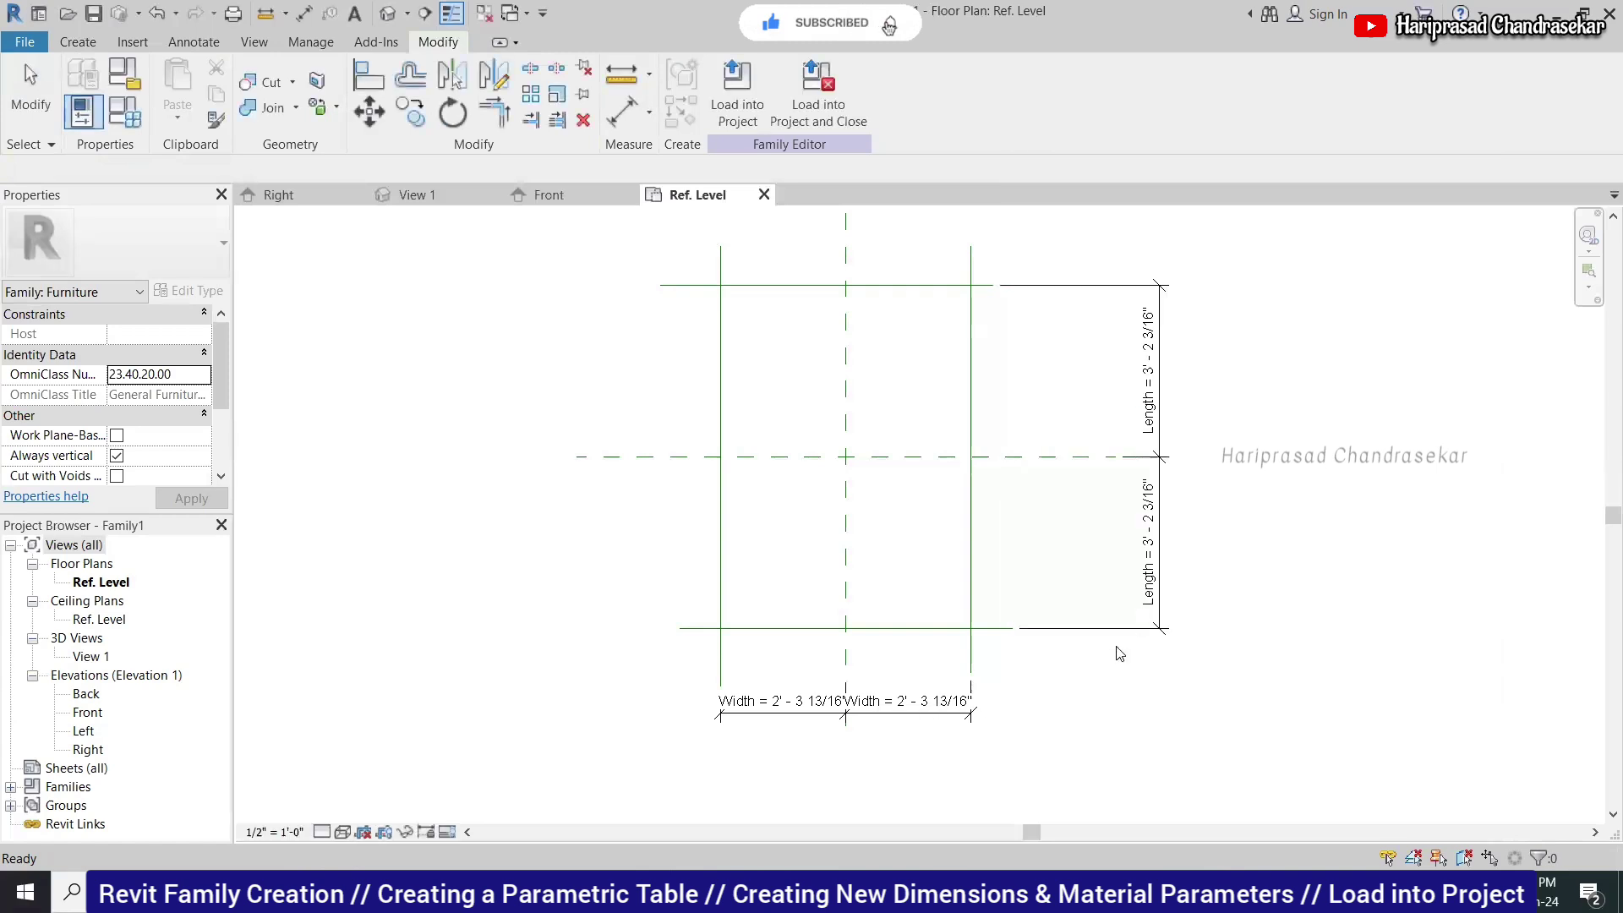
{"action": "left_click", "coordinate": [978, 724]}
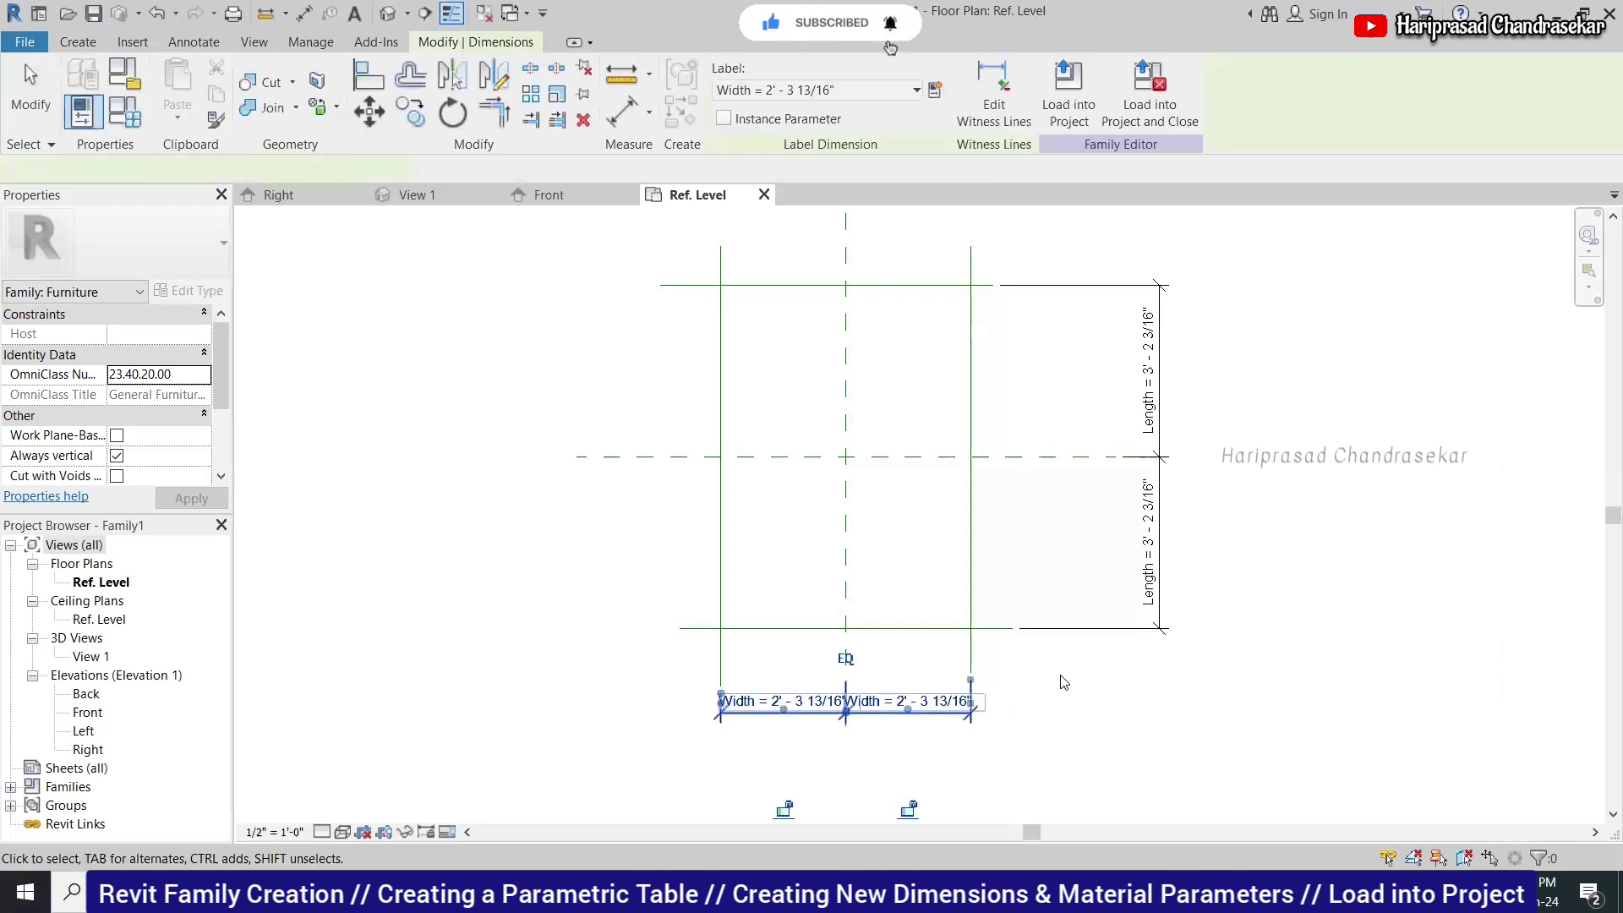
{"action": "key", "text": "Delete"}
{"action": "left_click", "coordinate": [1142, 630]}
Delete the Length dimension and add new overall vertical and horizontal aligned dimensions.
{"action": "key", "text": "Delete"}
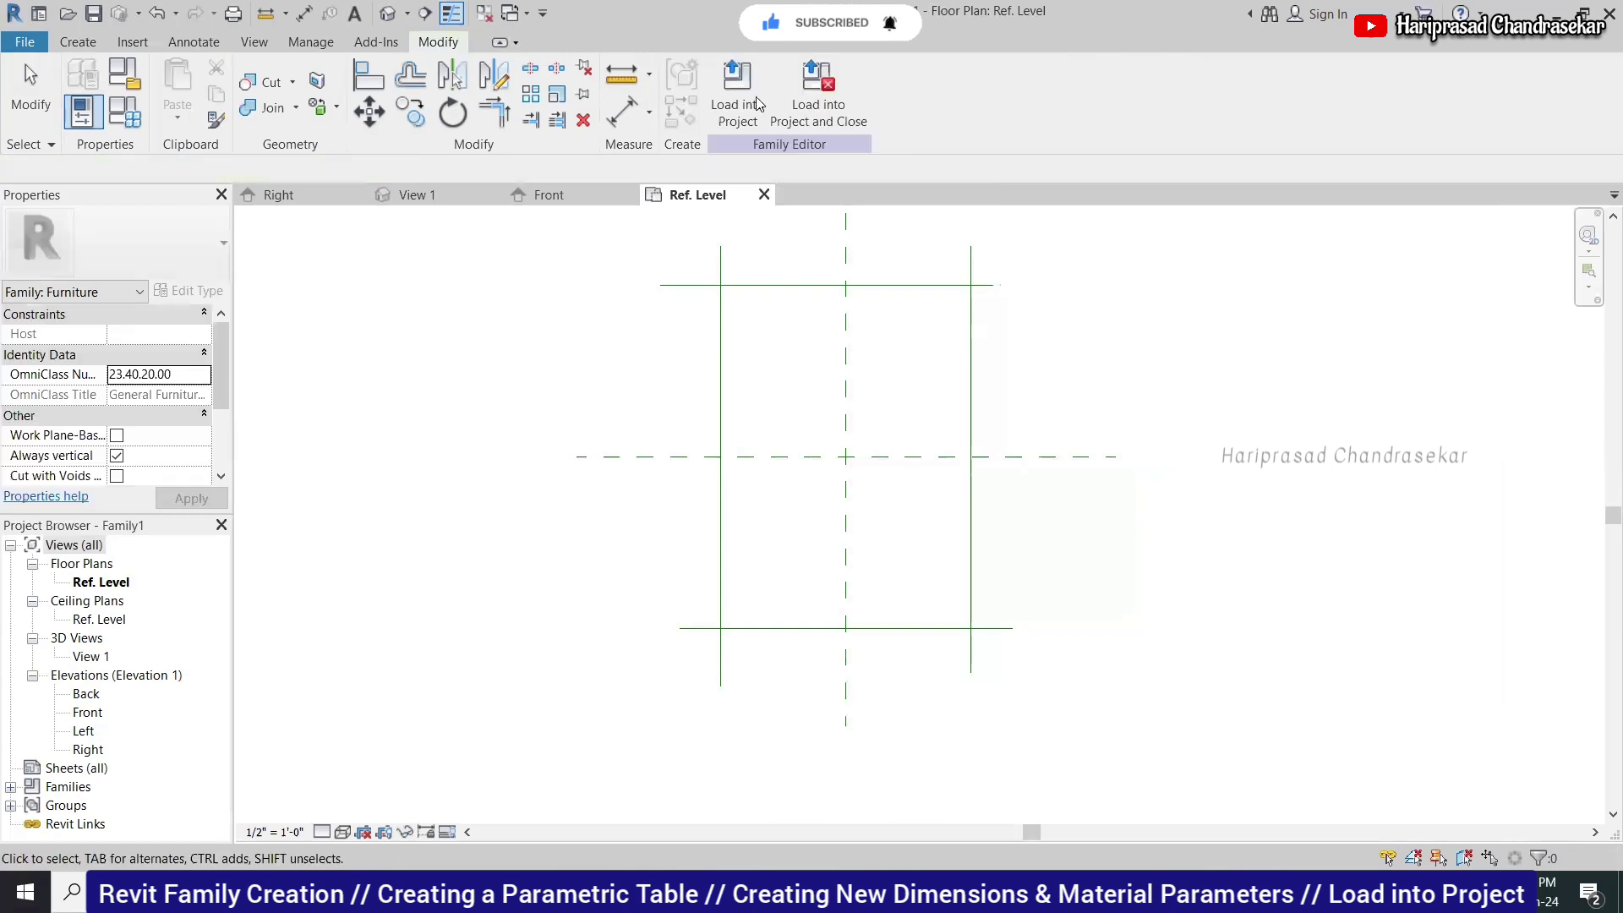
{"action": "left_click", "coordinate": [194, 41]}
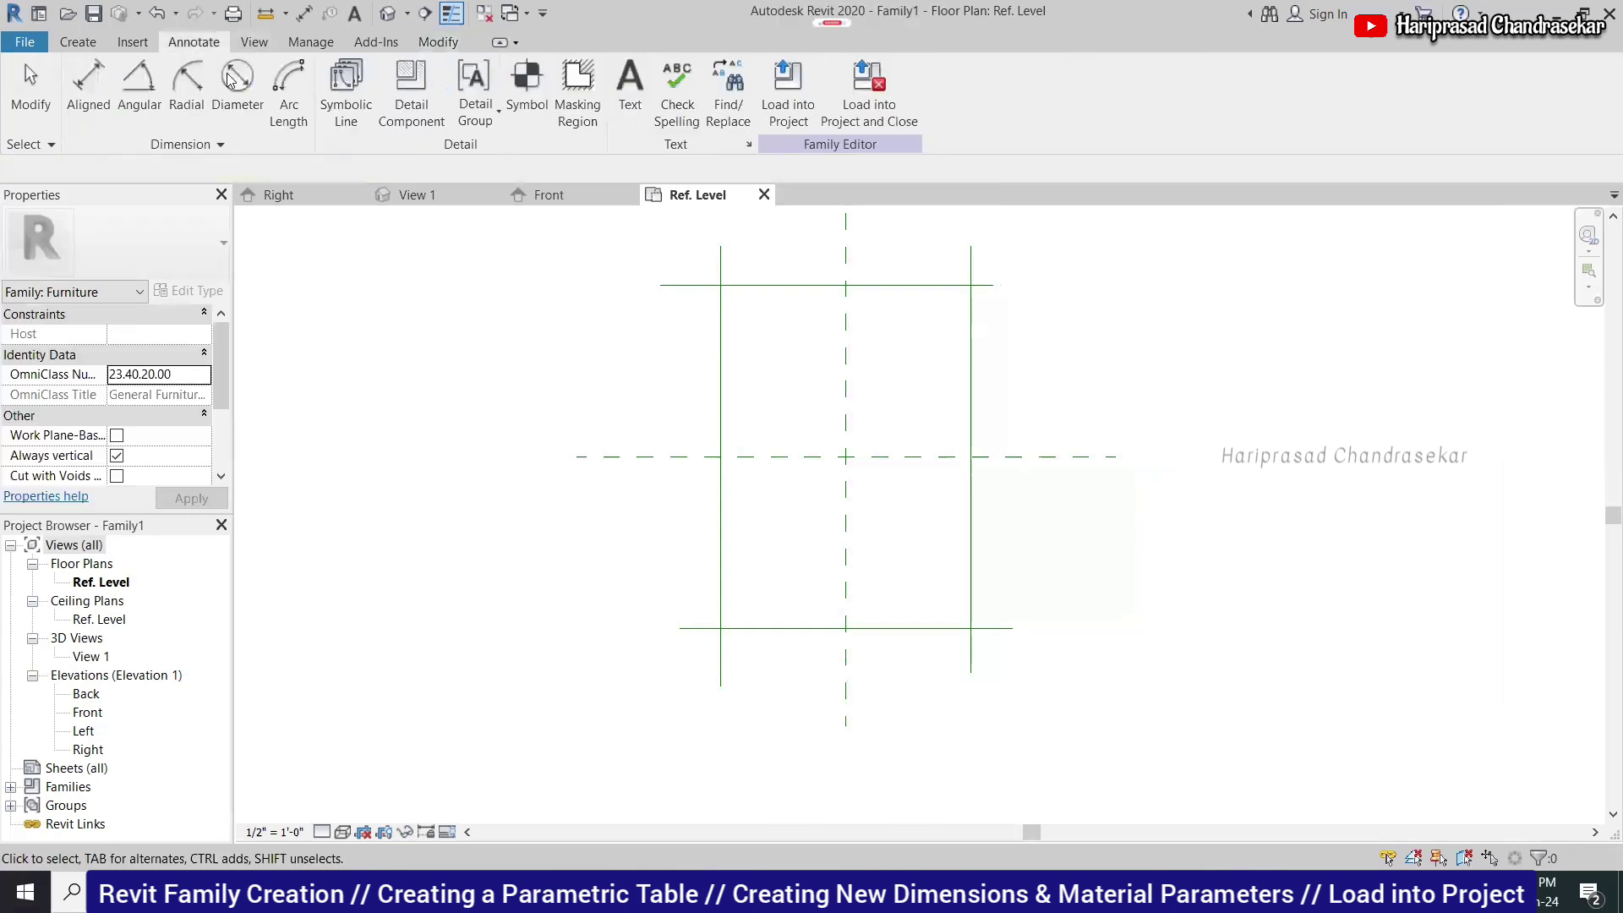
{"action": "left_click", "coordinate": [89, 81]}
{"action": "left_click", "coordinate": [947, 286]}
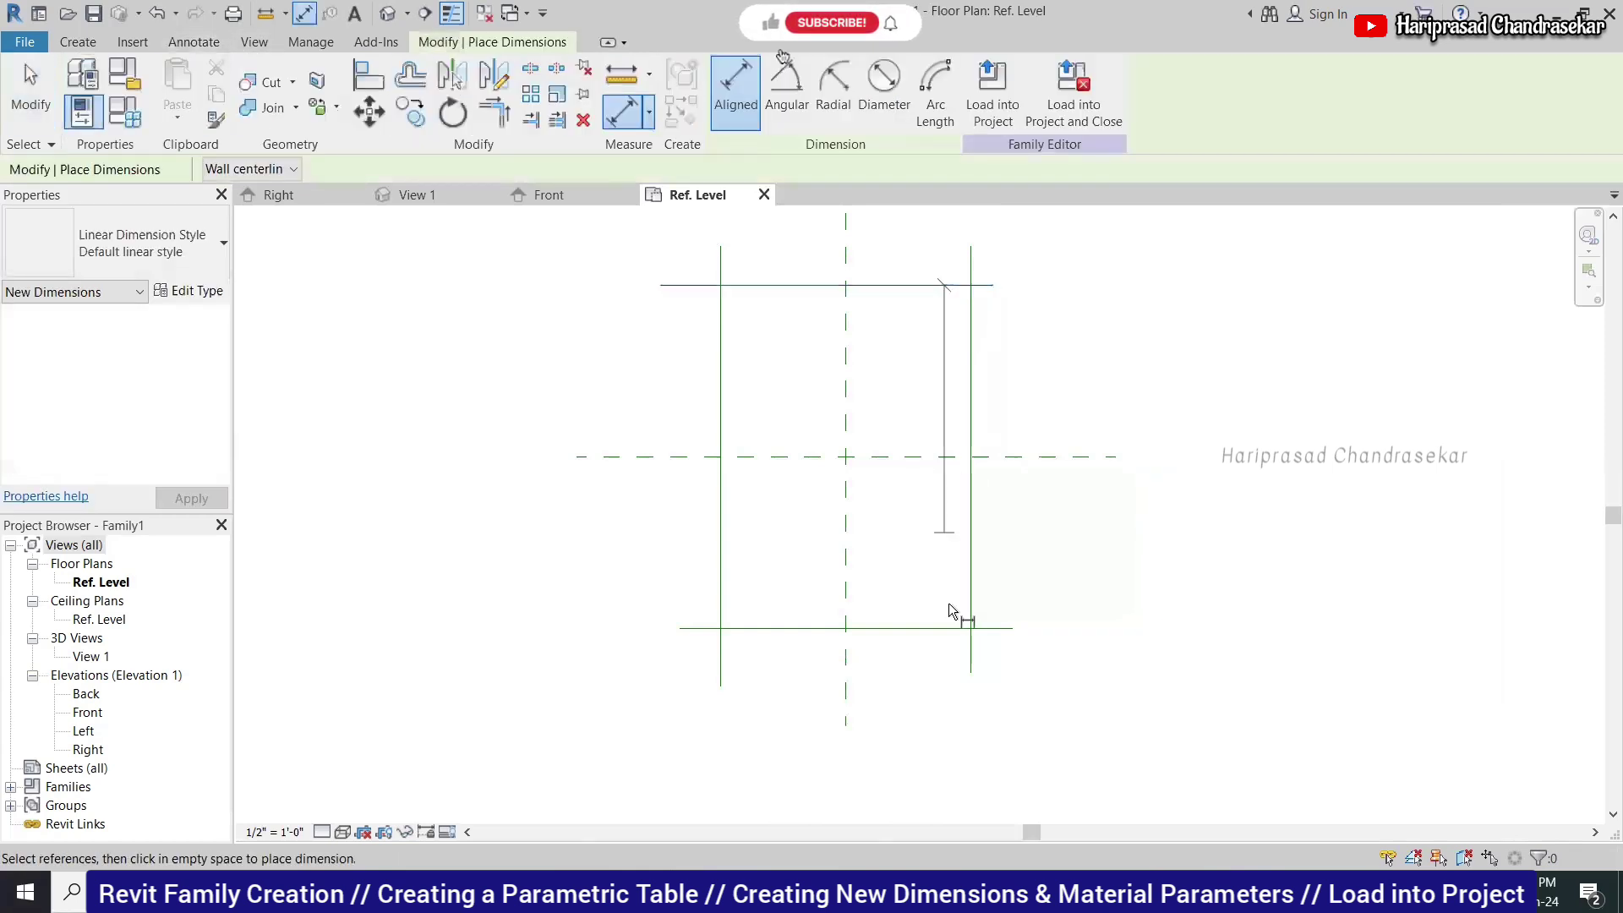
{"action": "left_click", "coordinate": [942, 628]}
{"action": "left_click", "coordinate": [1127, 576]}
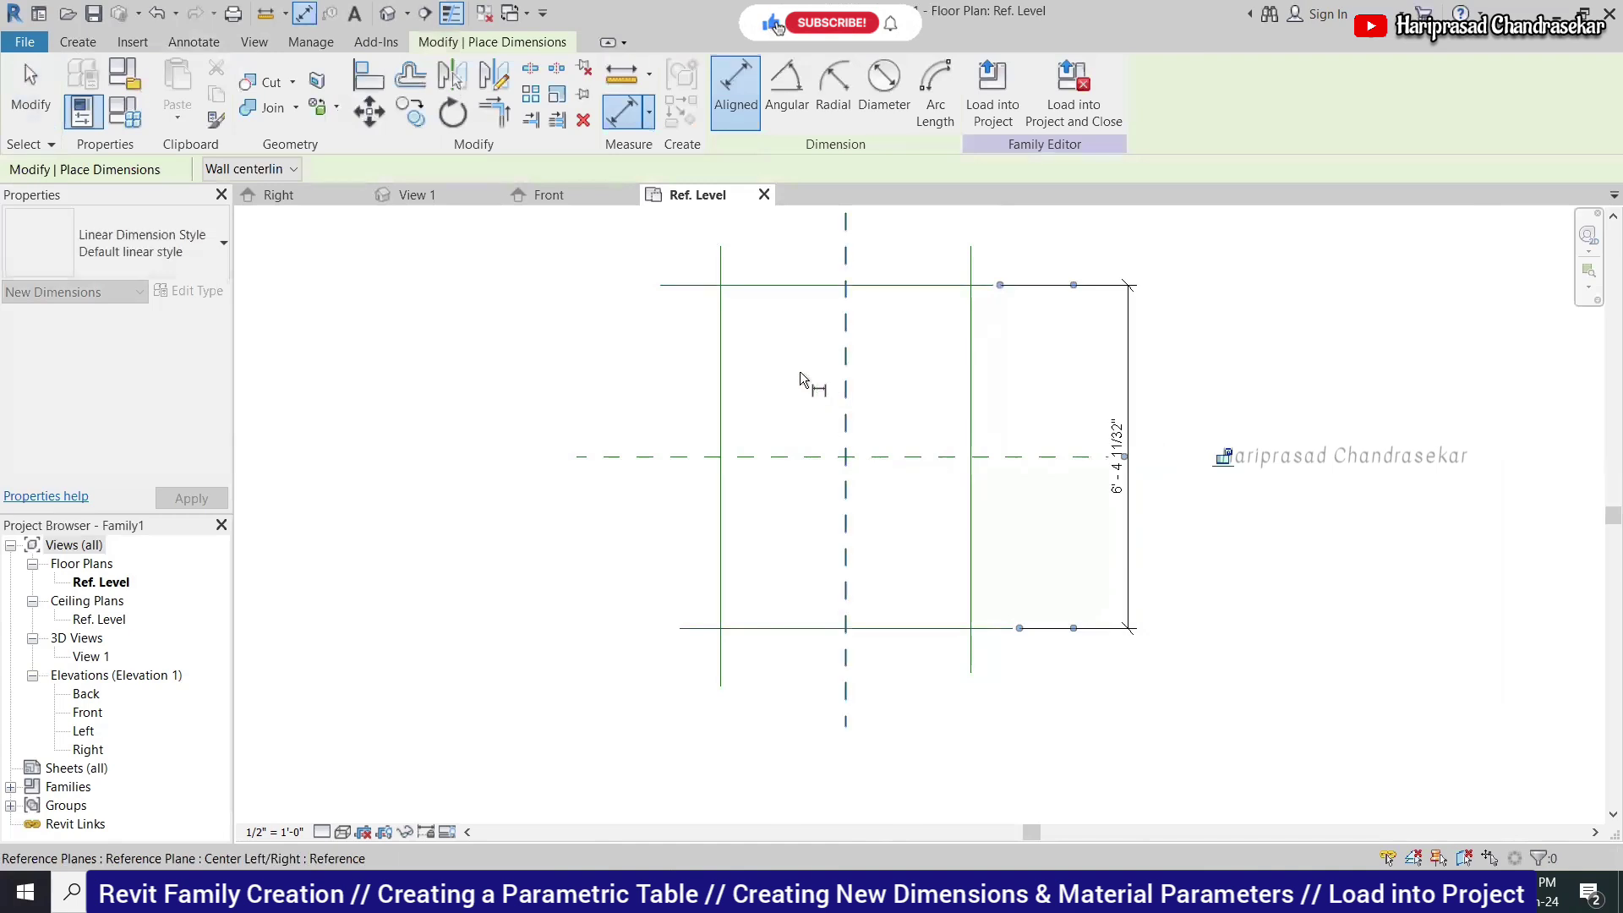
{"action": "left_click", "coordinate": [722, 667]}
{"action": "left_click", "coordinate": [965, 651]}
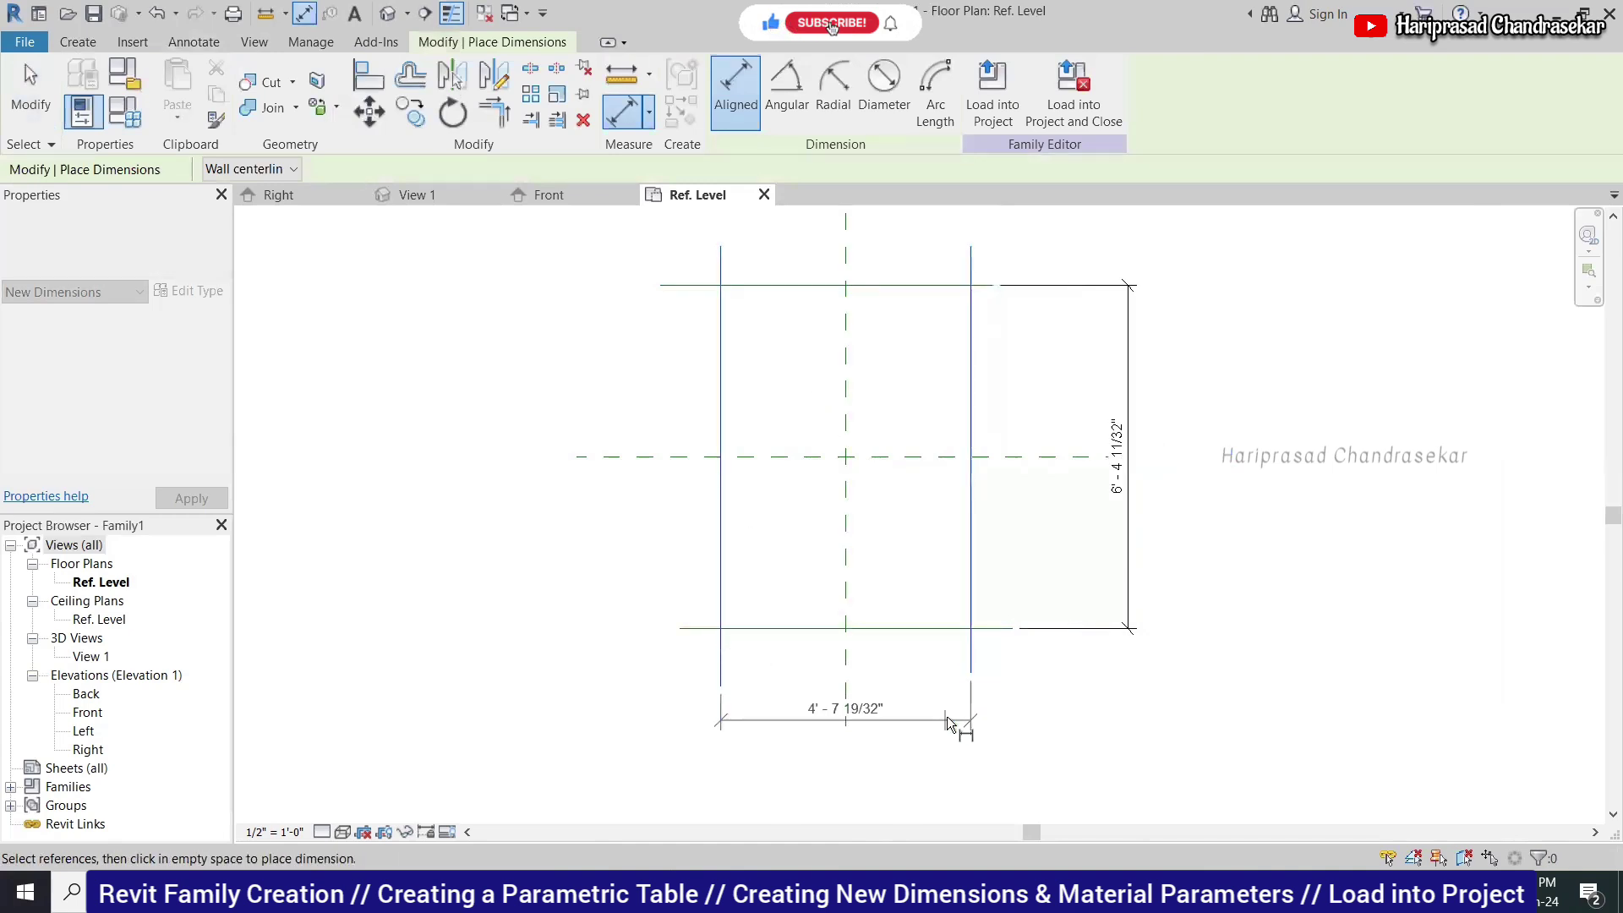
{"action": "left_click", "coordinate": [949, 723]}
{"action": "key", "text": "Escape"}
{"action": "key", "text": "Escape"}
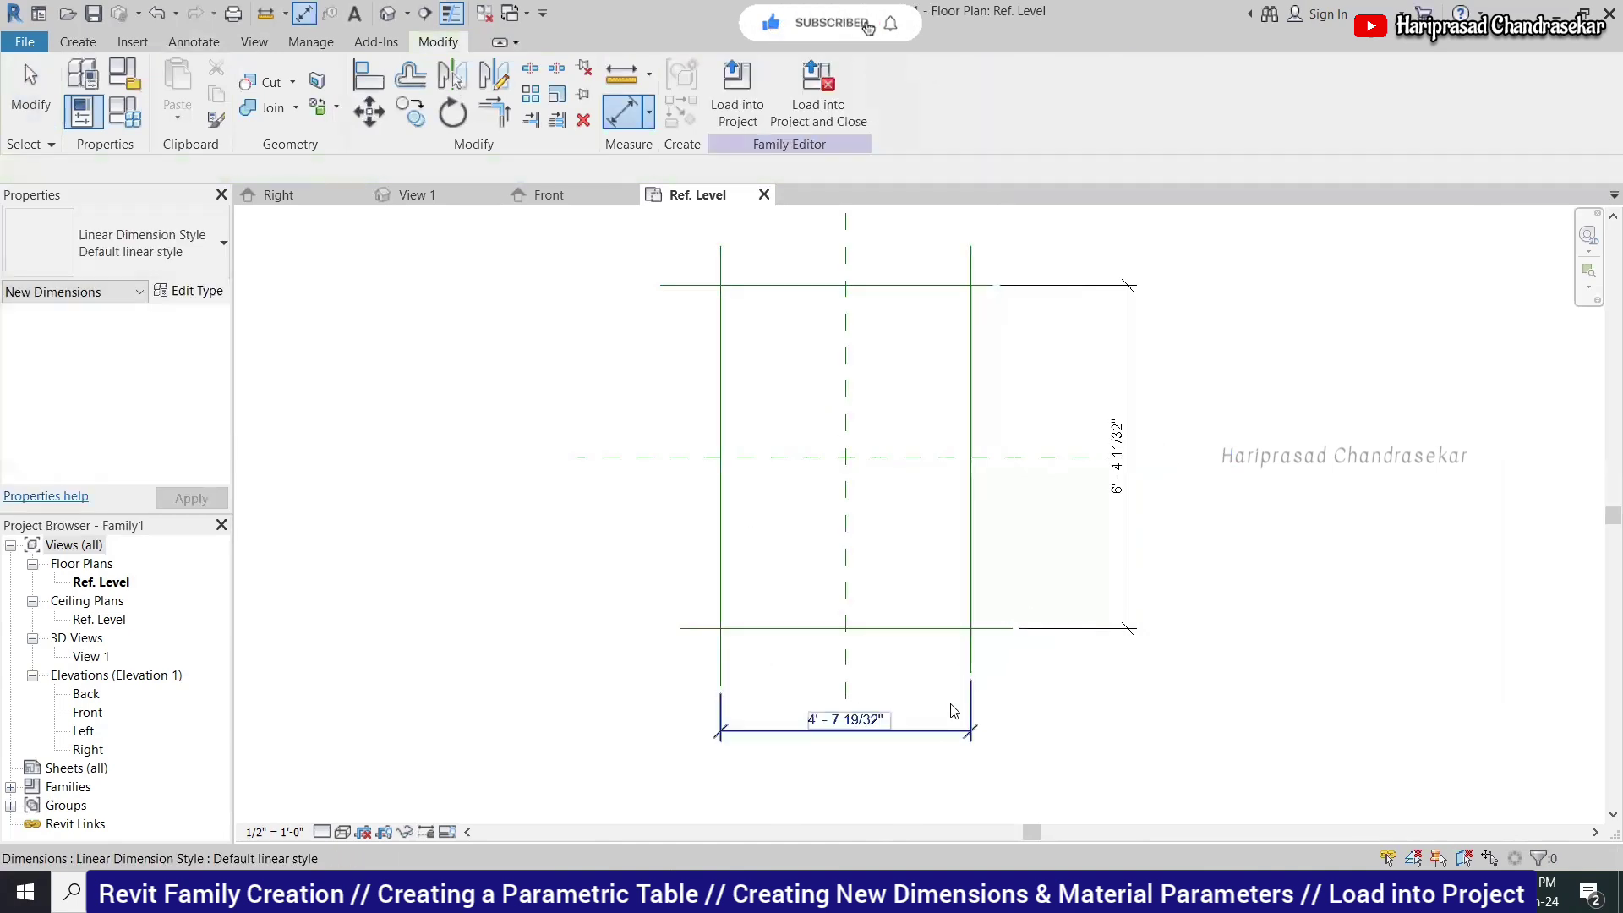
Label the 4' - 7 19/32" horizontal dimension with Length.
{"action": "left_click", "coordinate": [954, 711]}
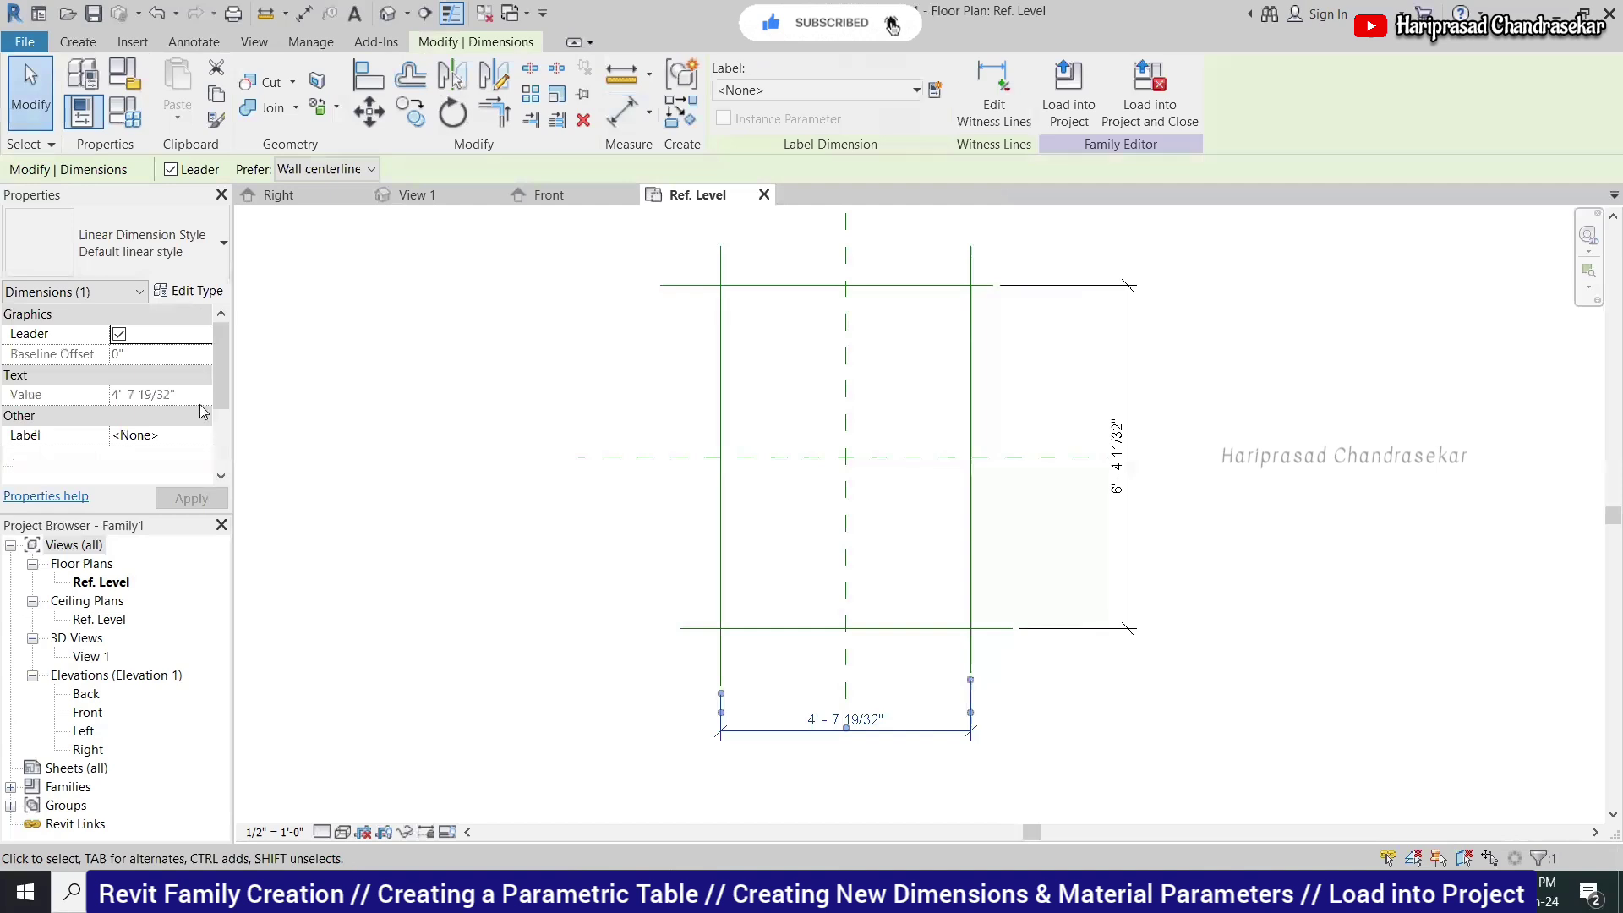
{"action": "left_click", "coordinate": [161, 434]}
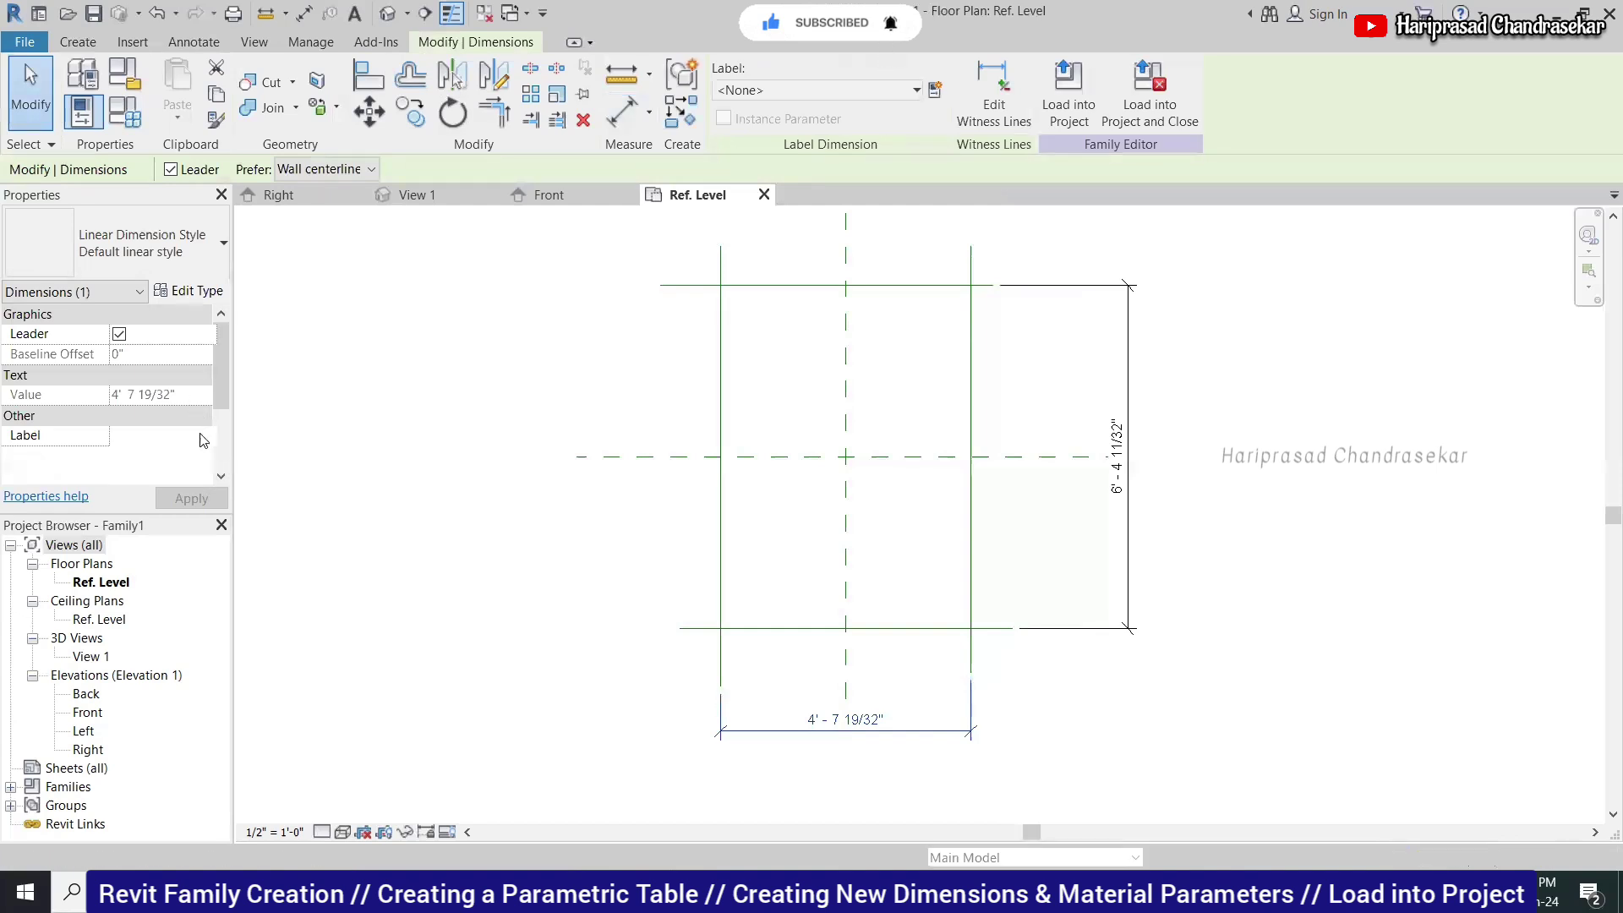
{"action": "left_click", "coordinate": [207, 435]}
{"action": "left_click", "coordinate": [169, 492]}
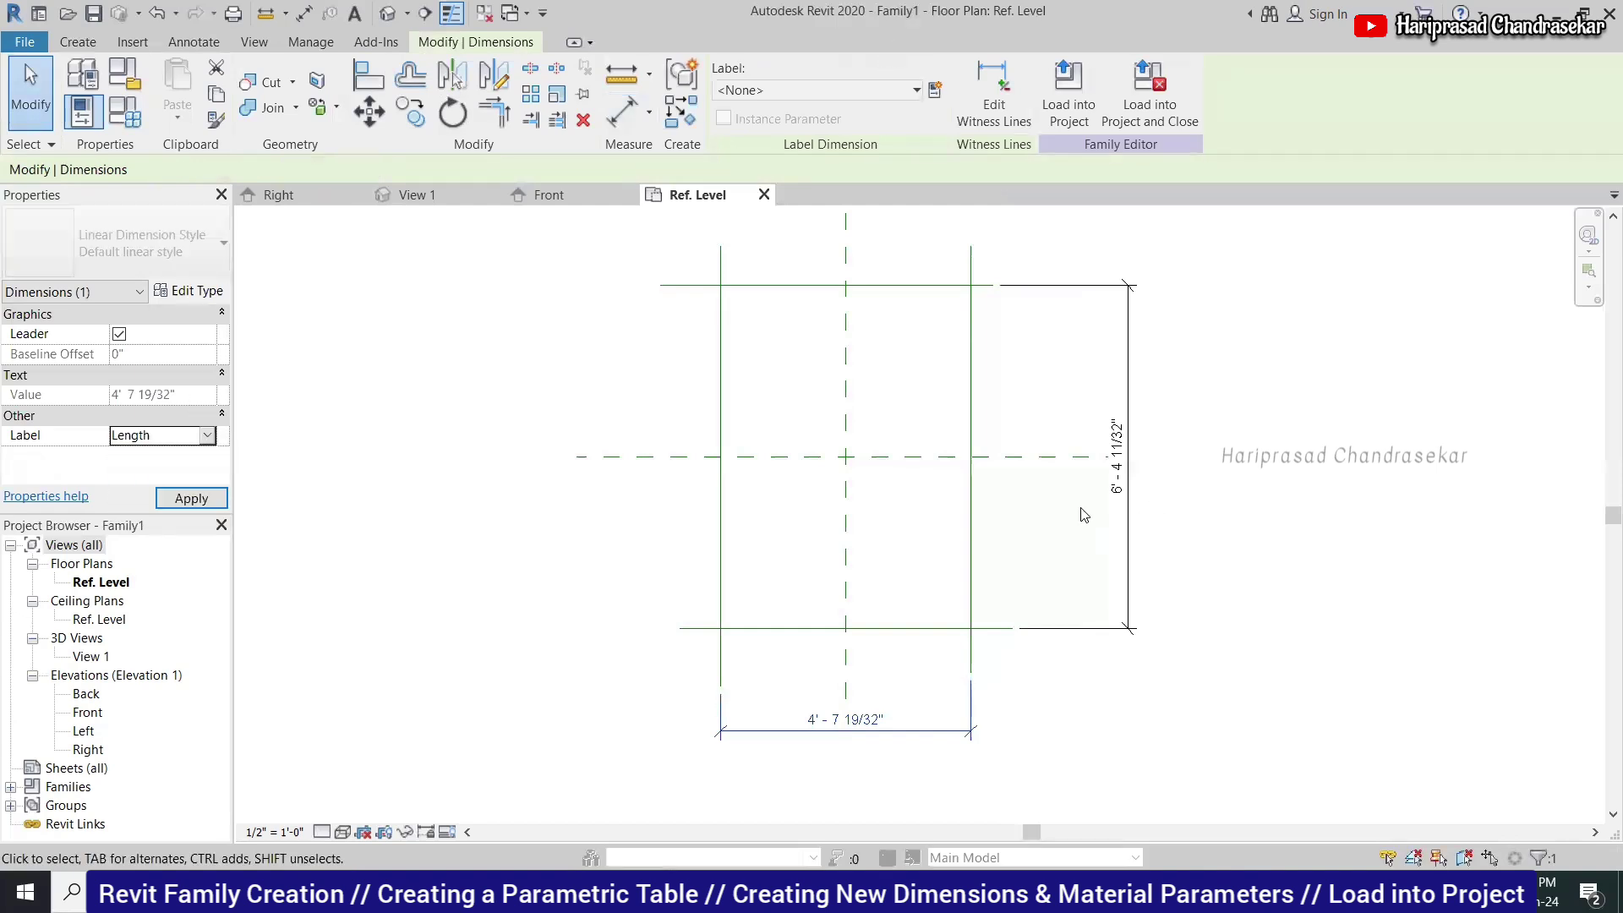
{"action": "left_click", "coordinate": [1124, 388]}
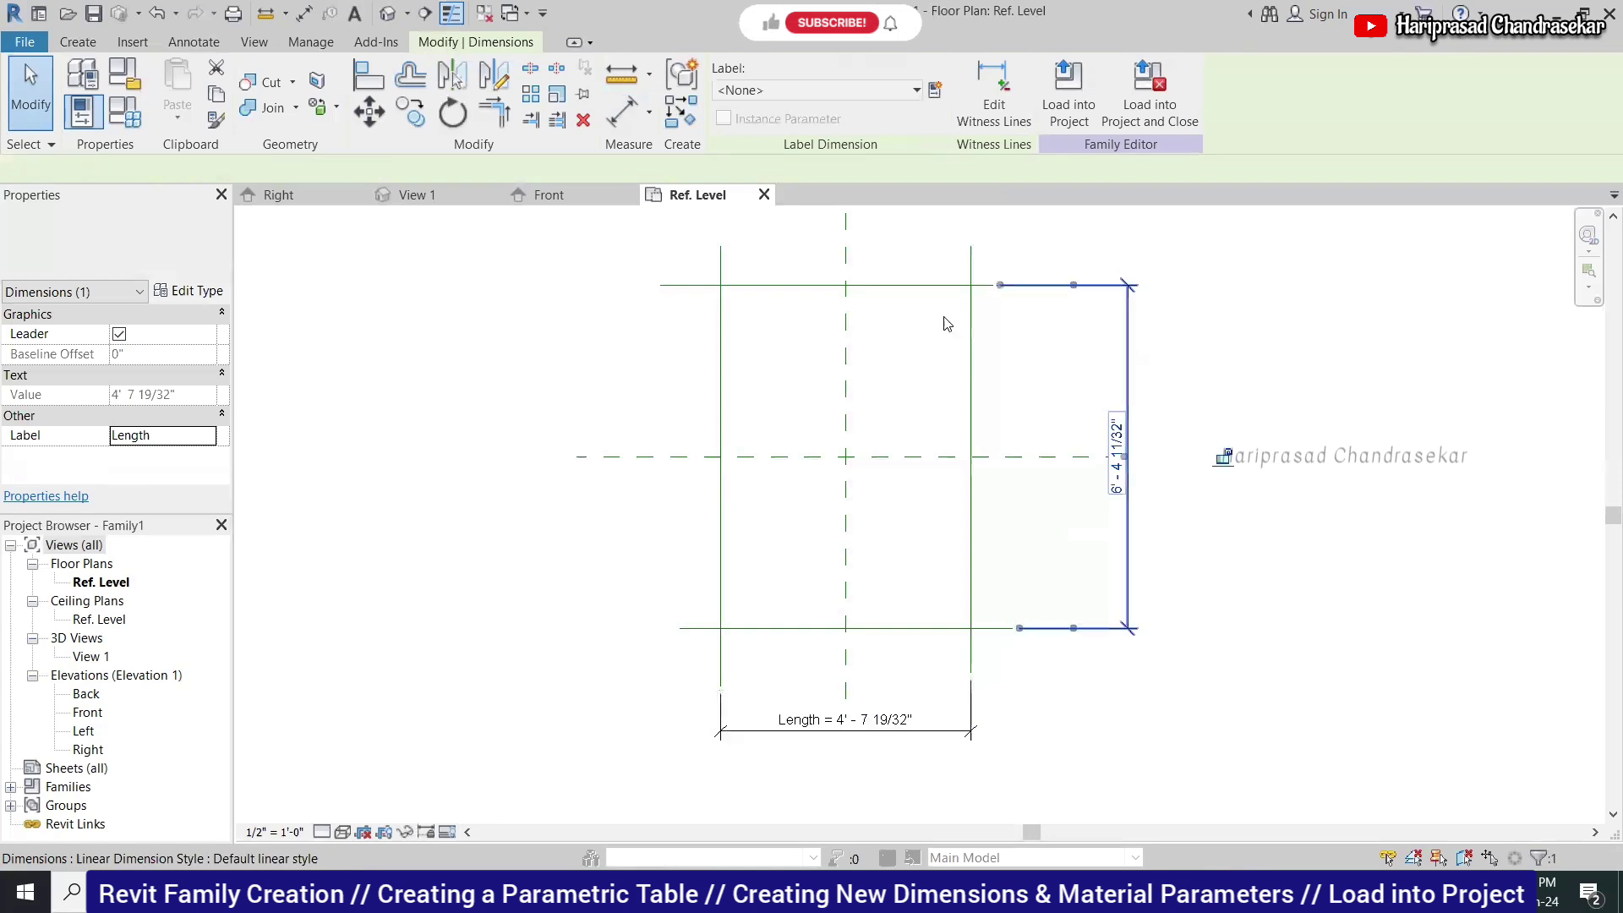
Label the vertical 6' - 4 11/32" dimension with Width.
{"action": "left_click", "coordinate": [160, 435]}
{"action": "left_click", "coordinate": [207, 435]}
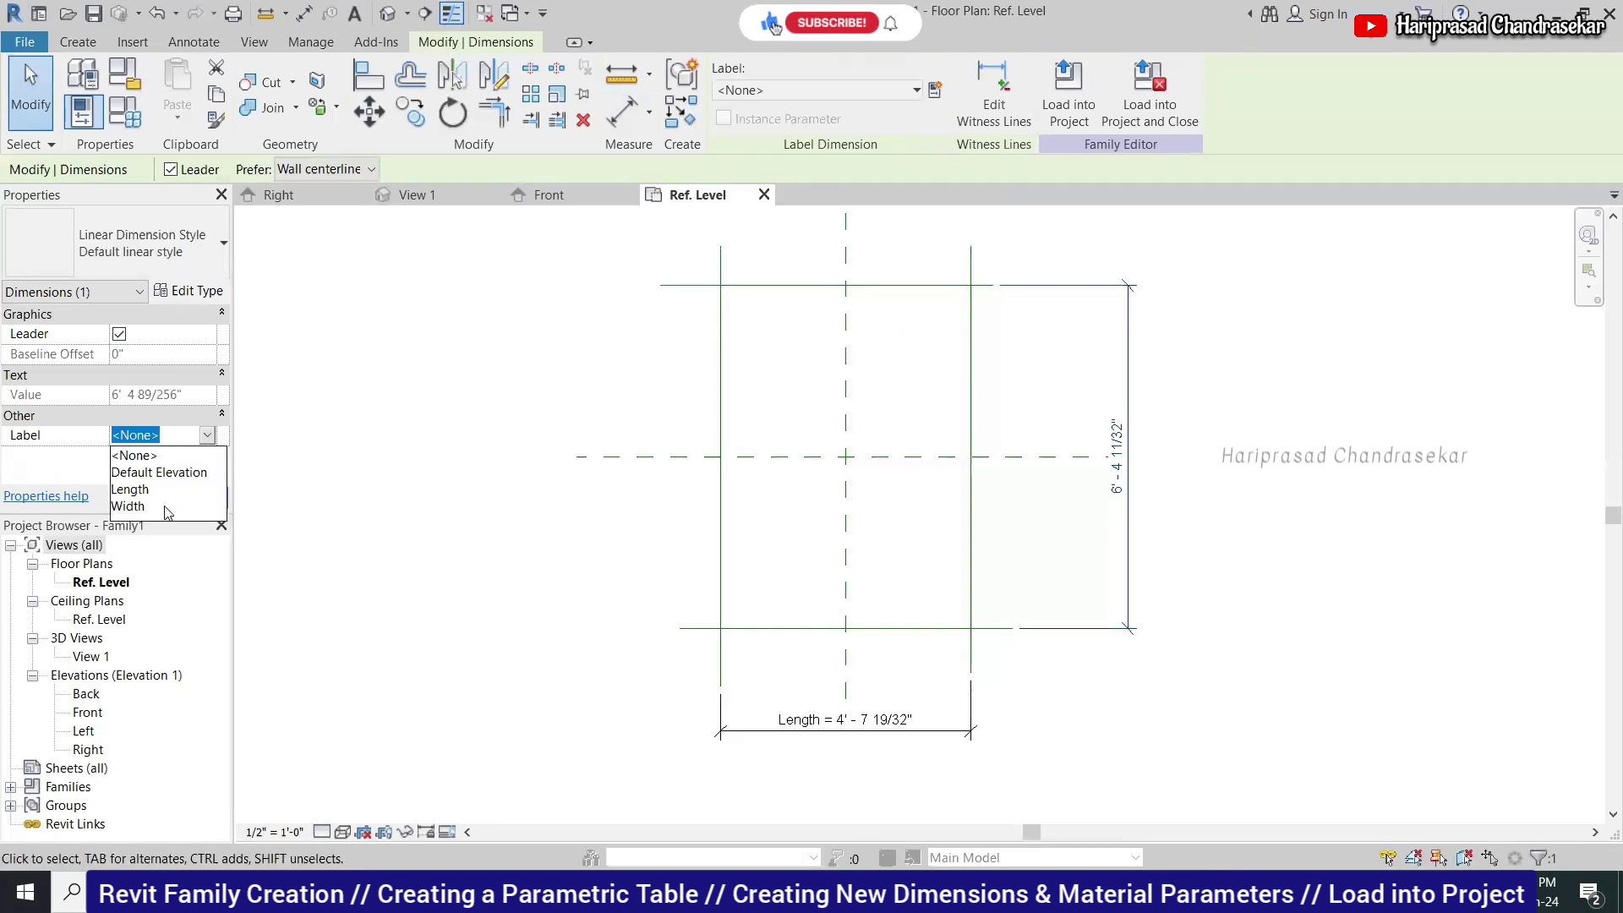
{"action": "left_click", "coordinate": [128, 505]}
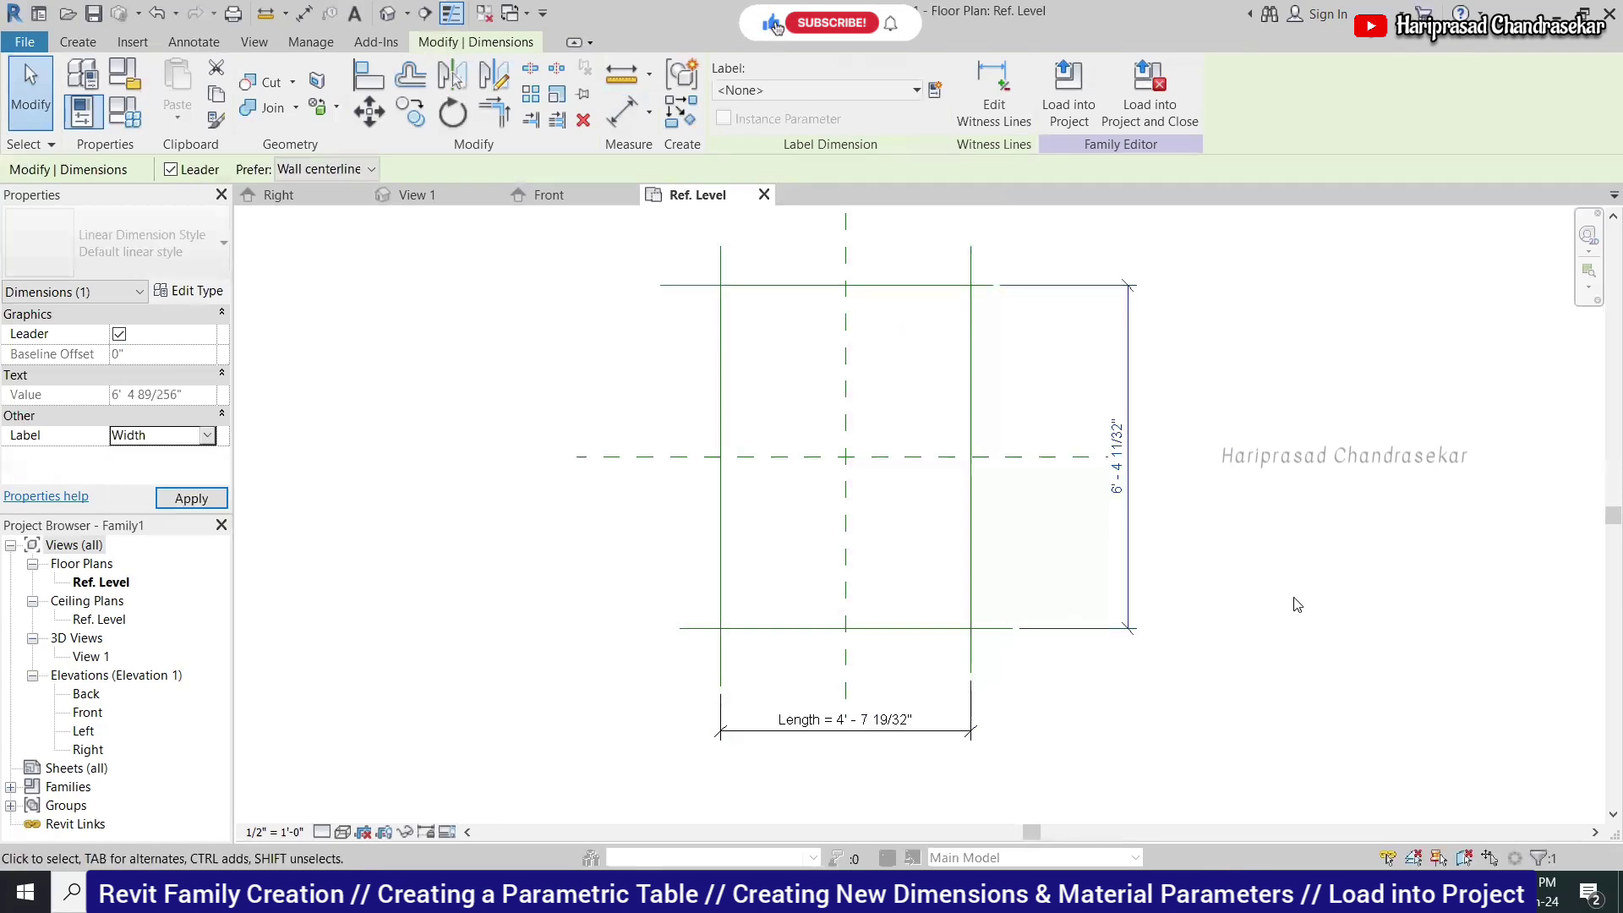
{"action": "left_click", "coordinate": [1231, 543]}
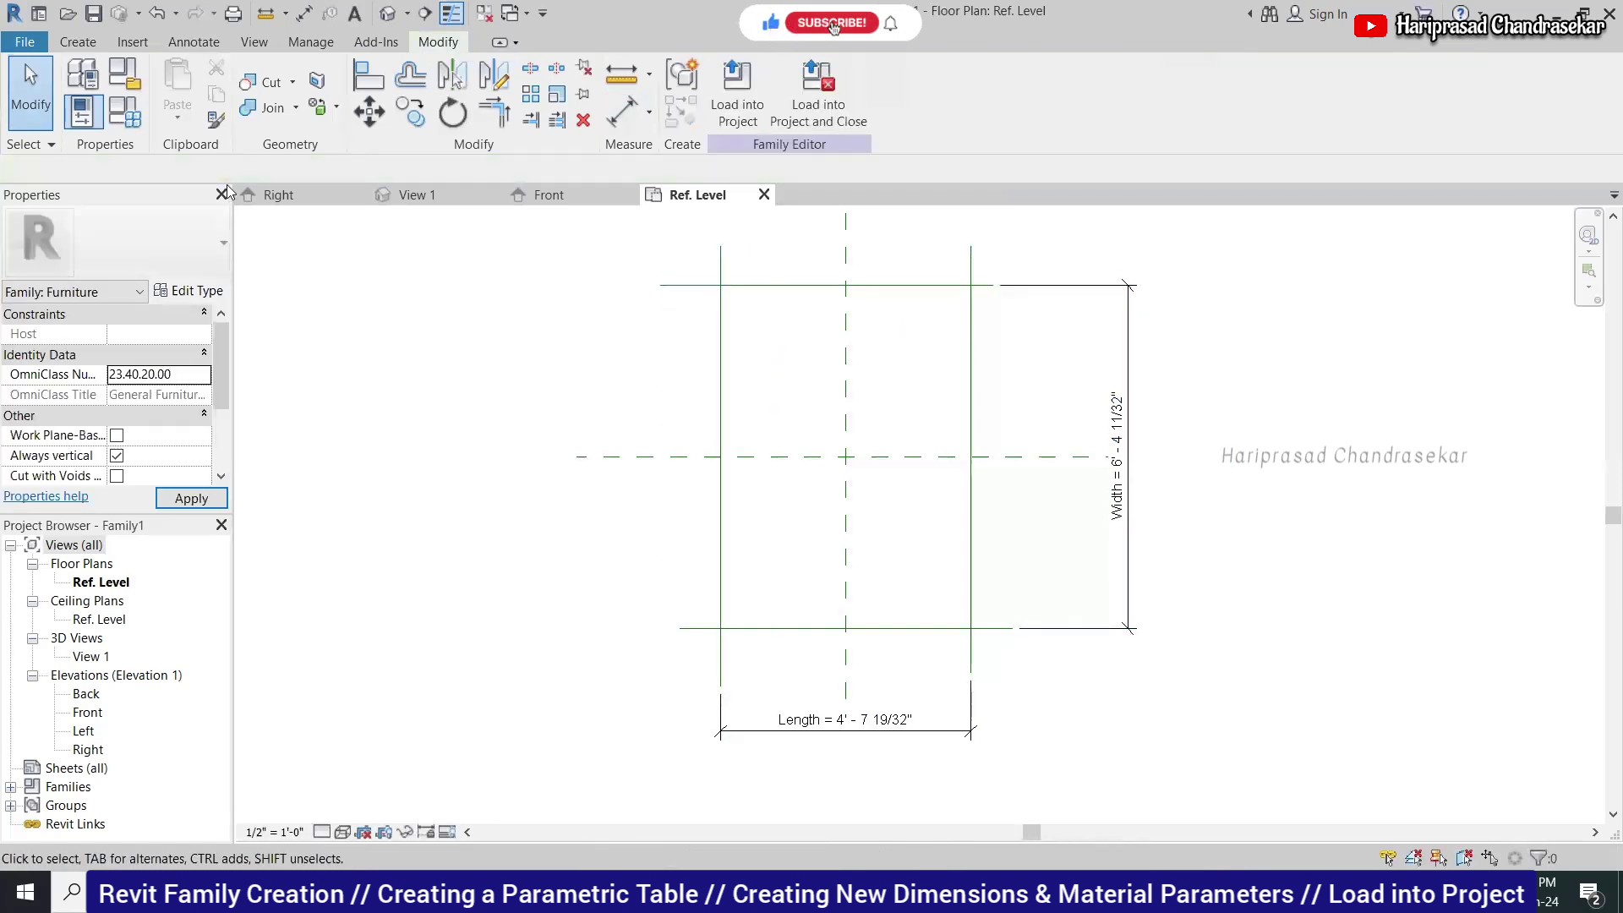
{"action": "left_click", "coordinate": [124, 111]}
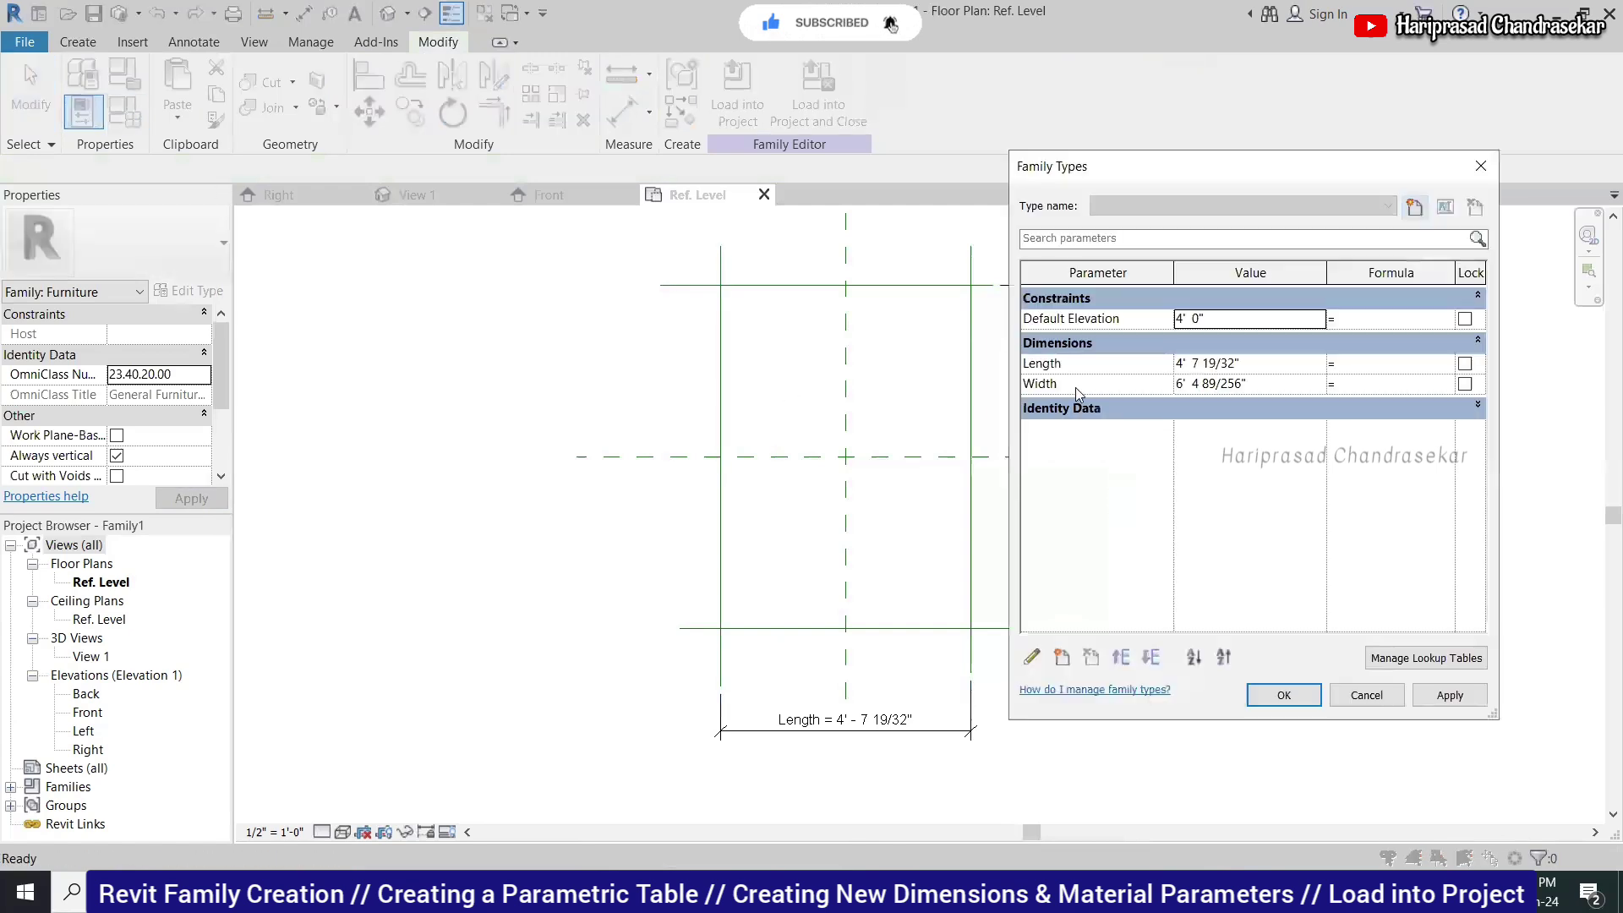
Flex Length and Width to 4', then return to 4' - 7 19/32" by 6' - 4 11/32".
{"action": "left_click", "coordinate": [1266, 366]}
{"action": "type", "text": "4"}
{"action": "left_click", "coordinate": [1264, 384]}
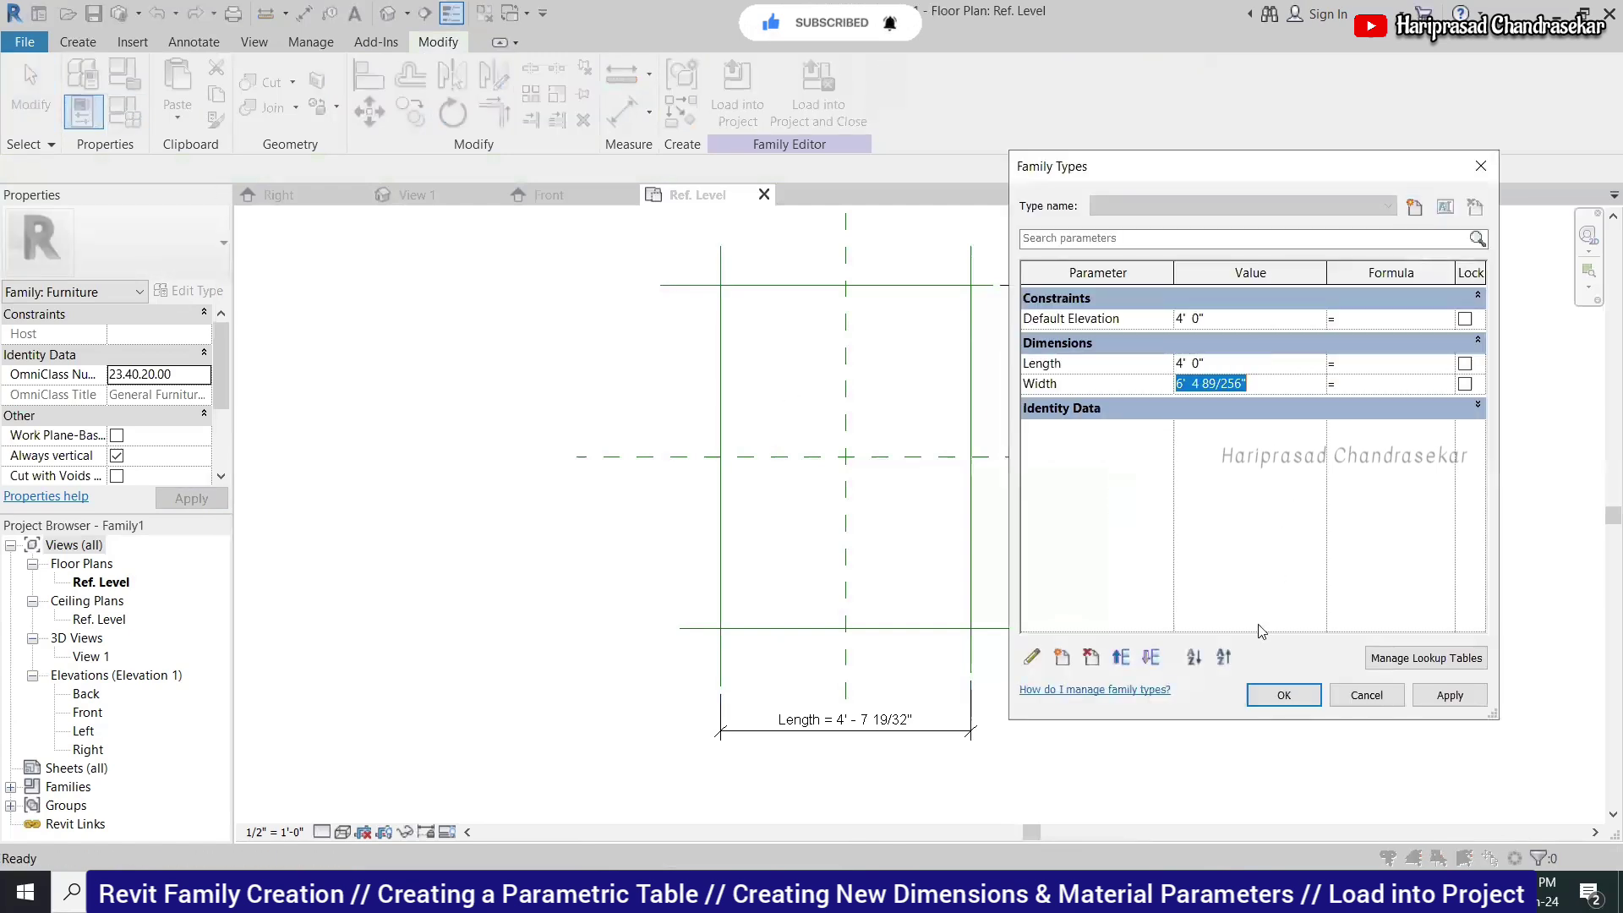
{"action": "type", "text": "4'  0"}
{"action": "left_click", "coordinate": [1274, 695]}
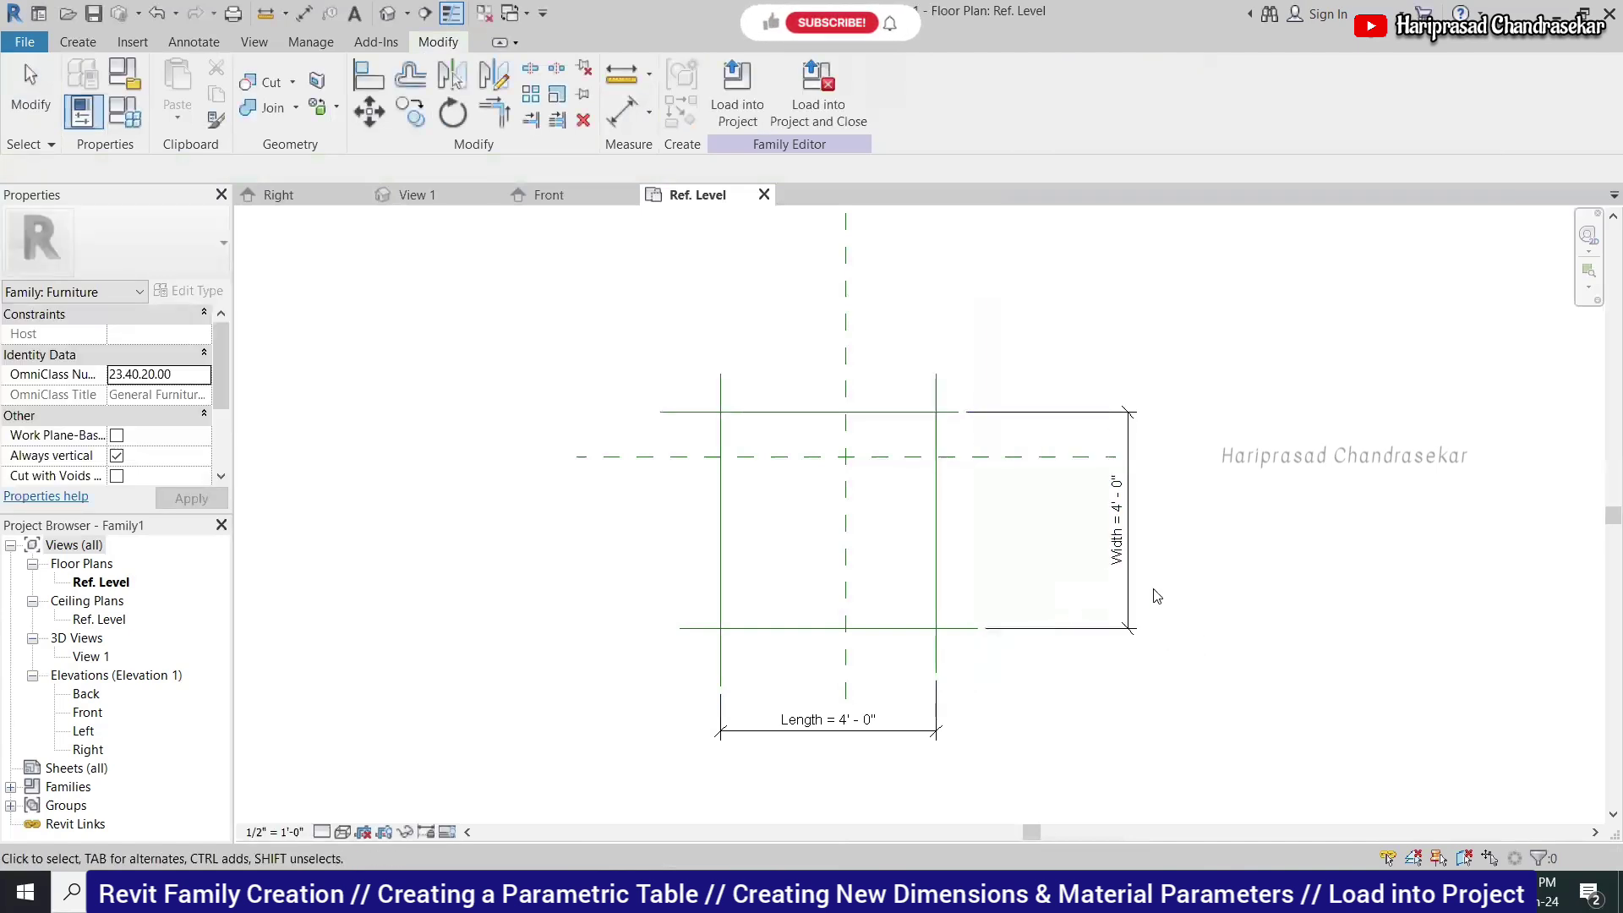
{"action": "key", "text": "Escape"}
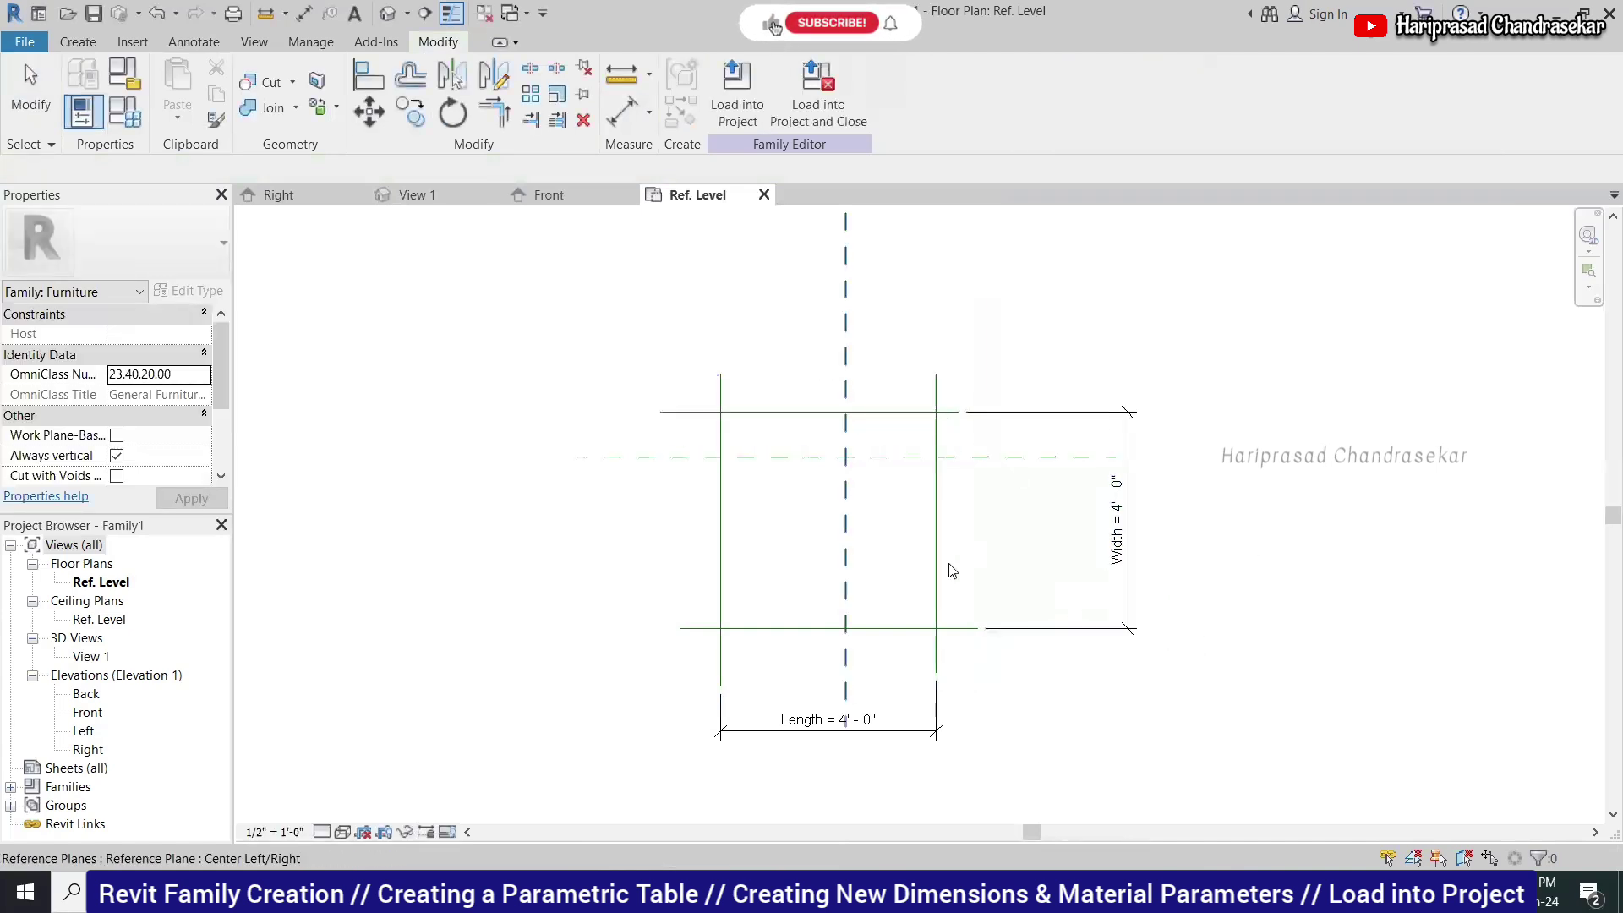
{"action": "key", "text": "Escape"}
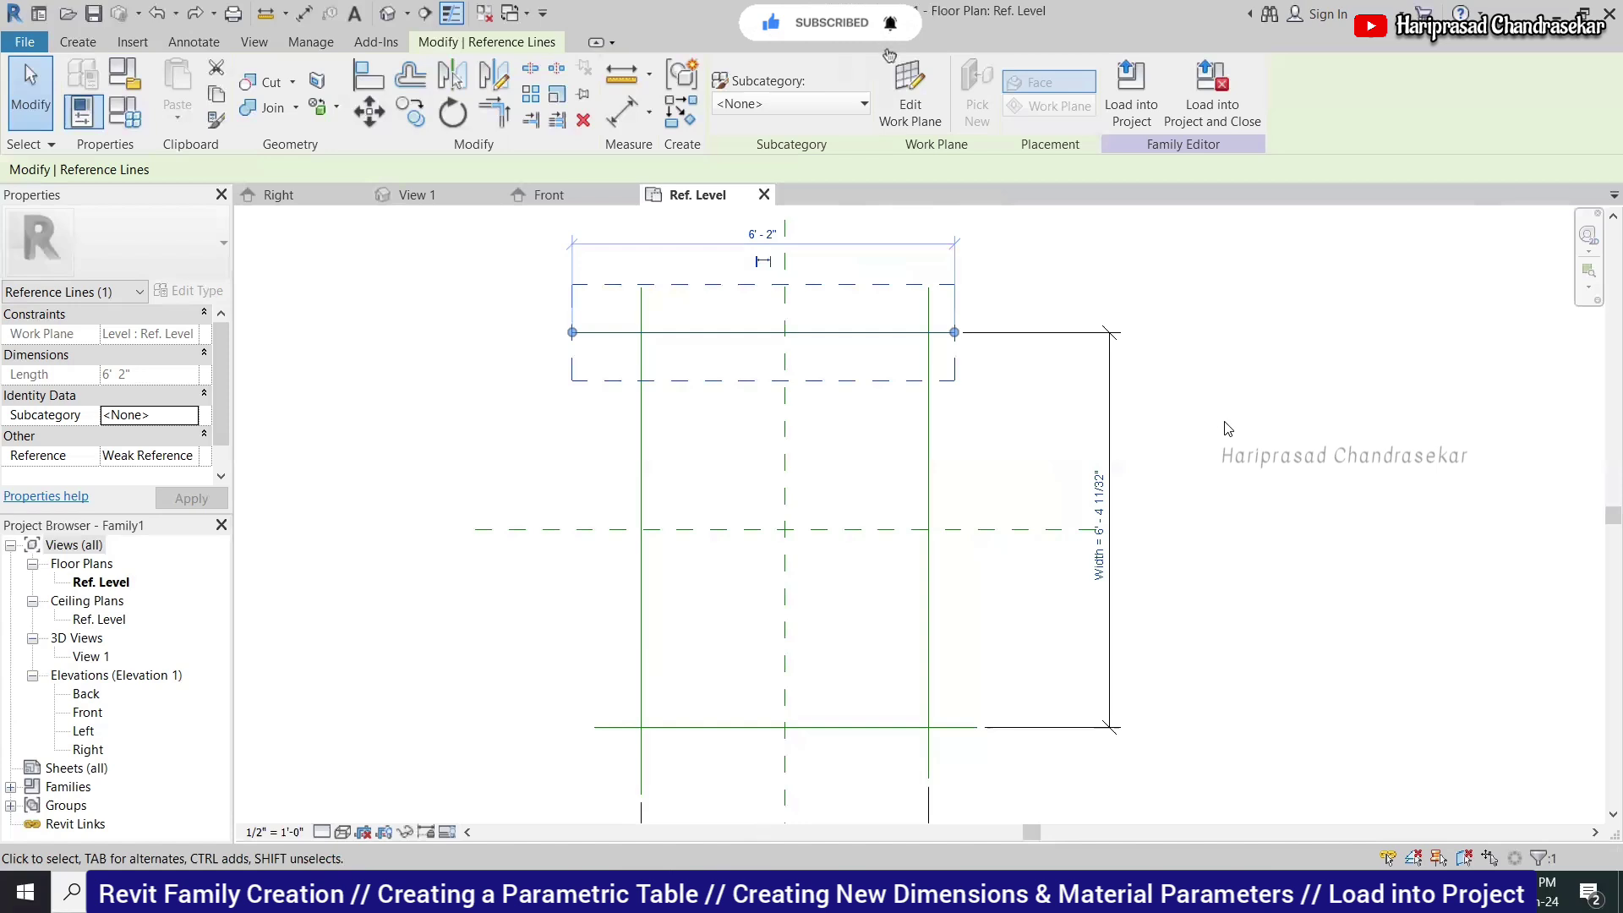
{"action": "left_click", "coordinate": [1166, 381]}
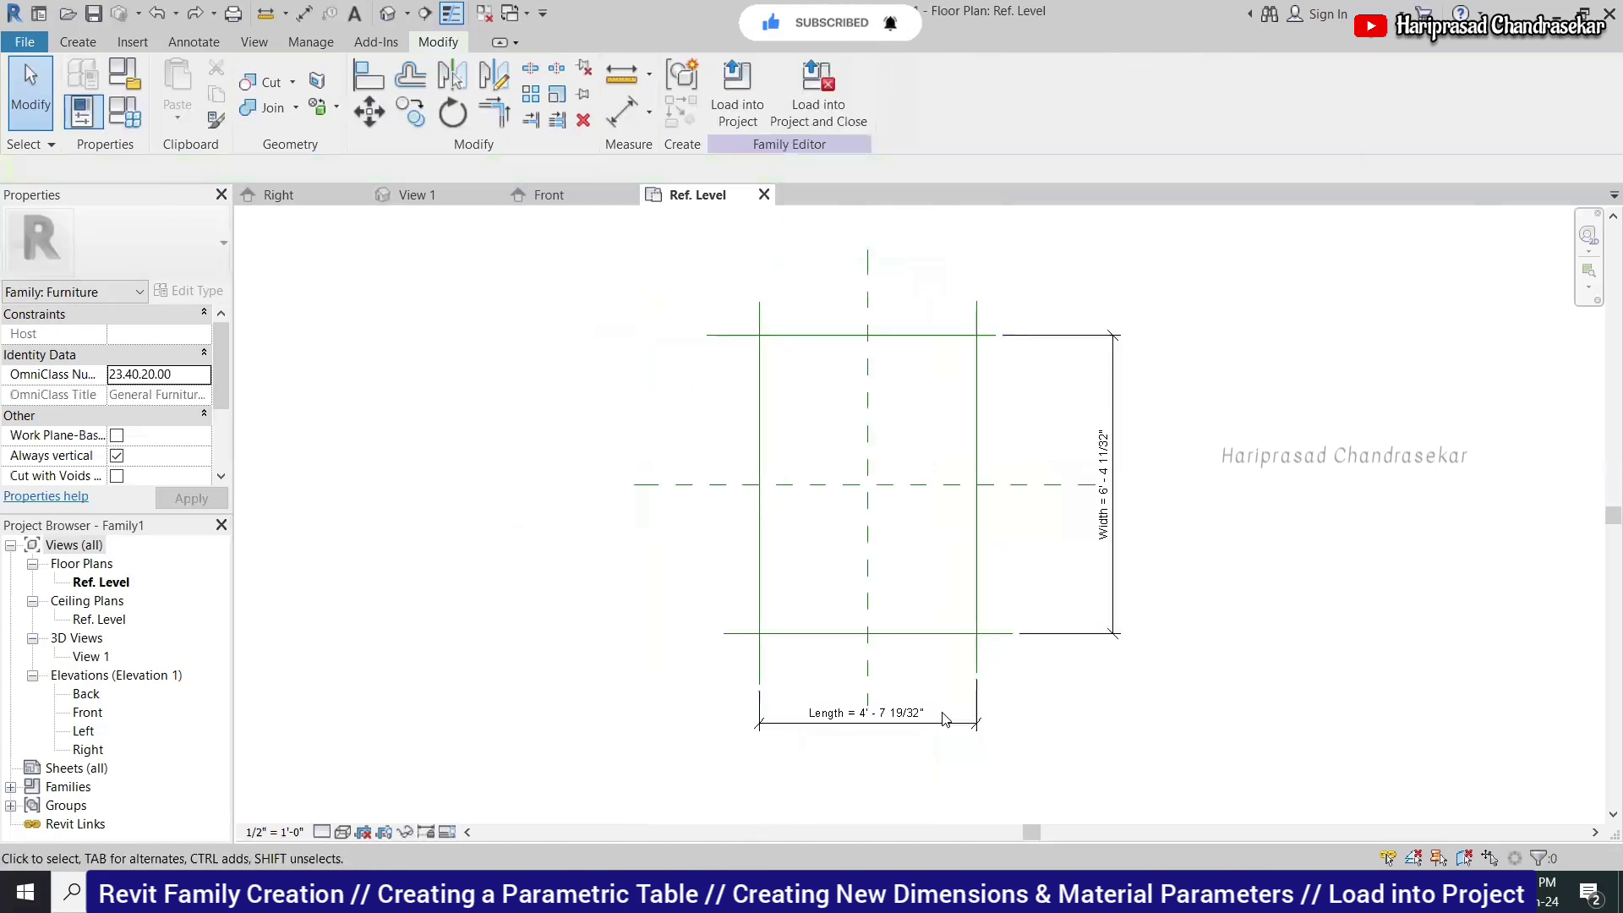
{"action": "left_click", "coordinate": [945, 719]}
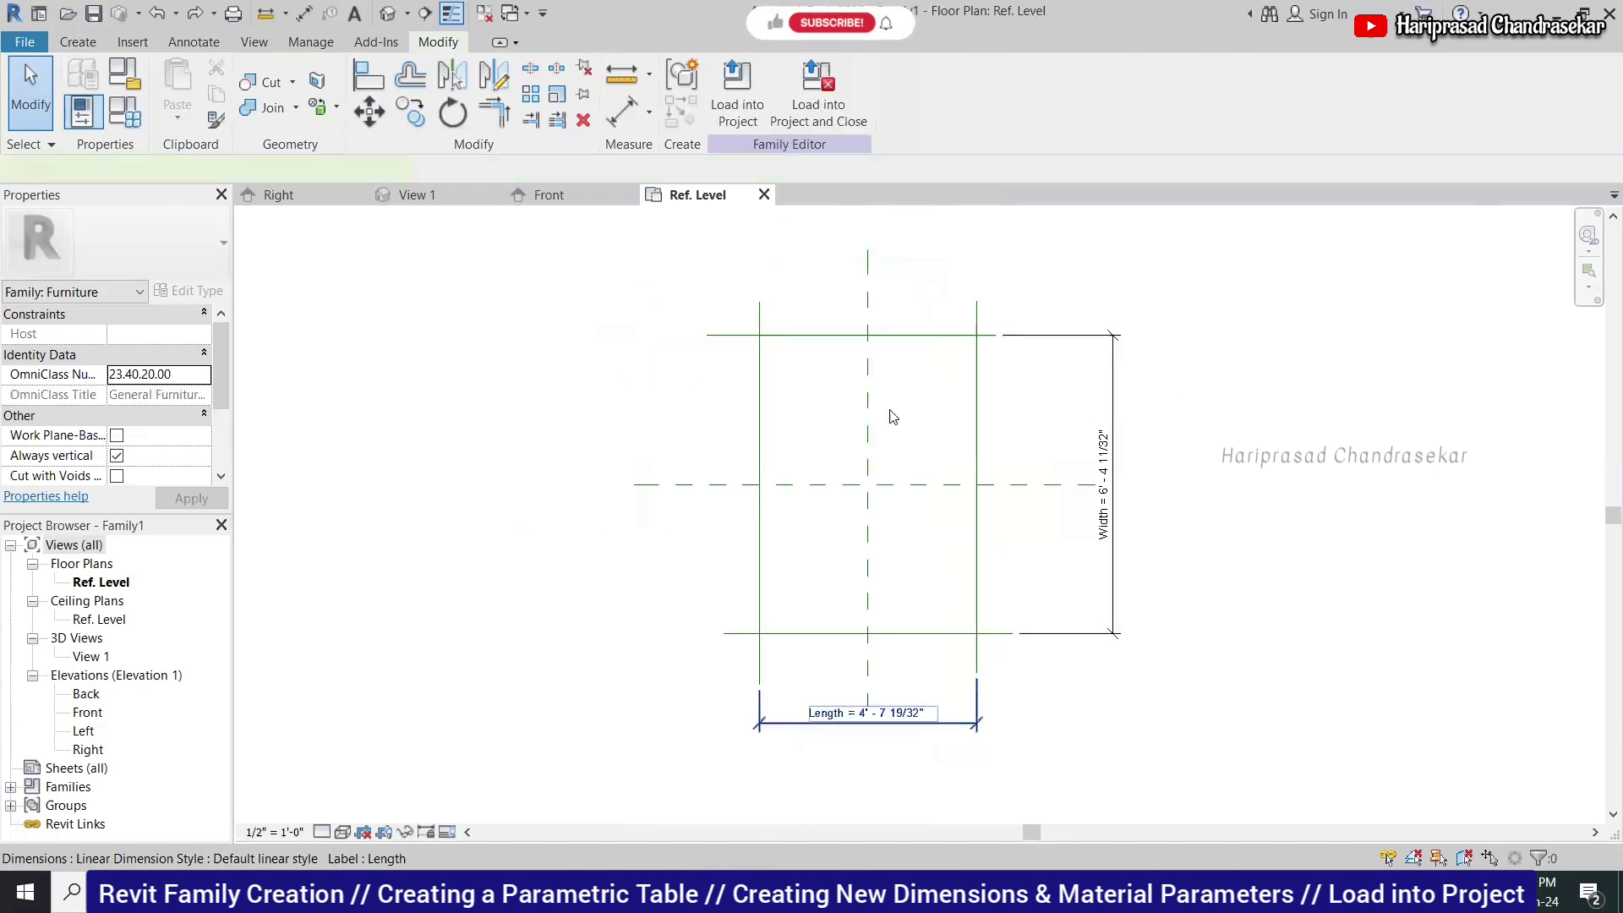
Delete the labelled Length and Width dimensions.
{"action": "key", "text": "Delete"}
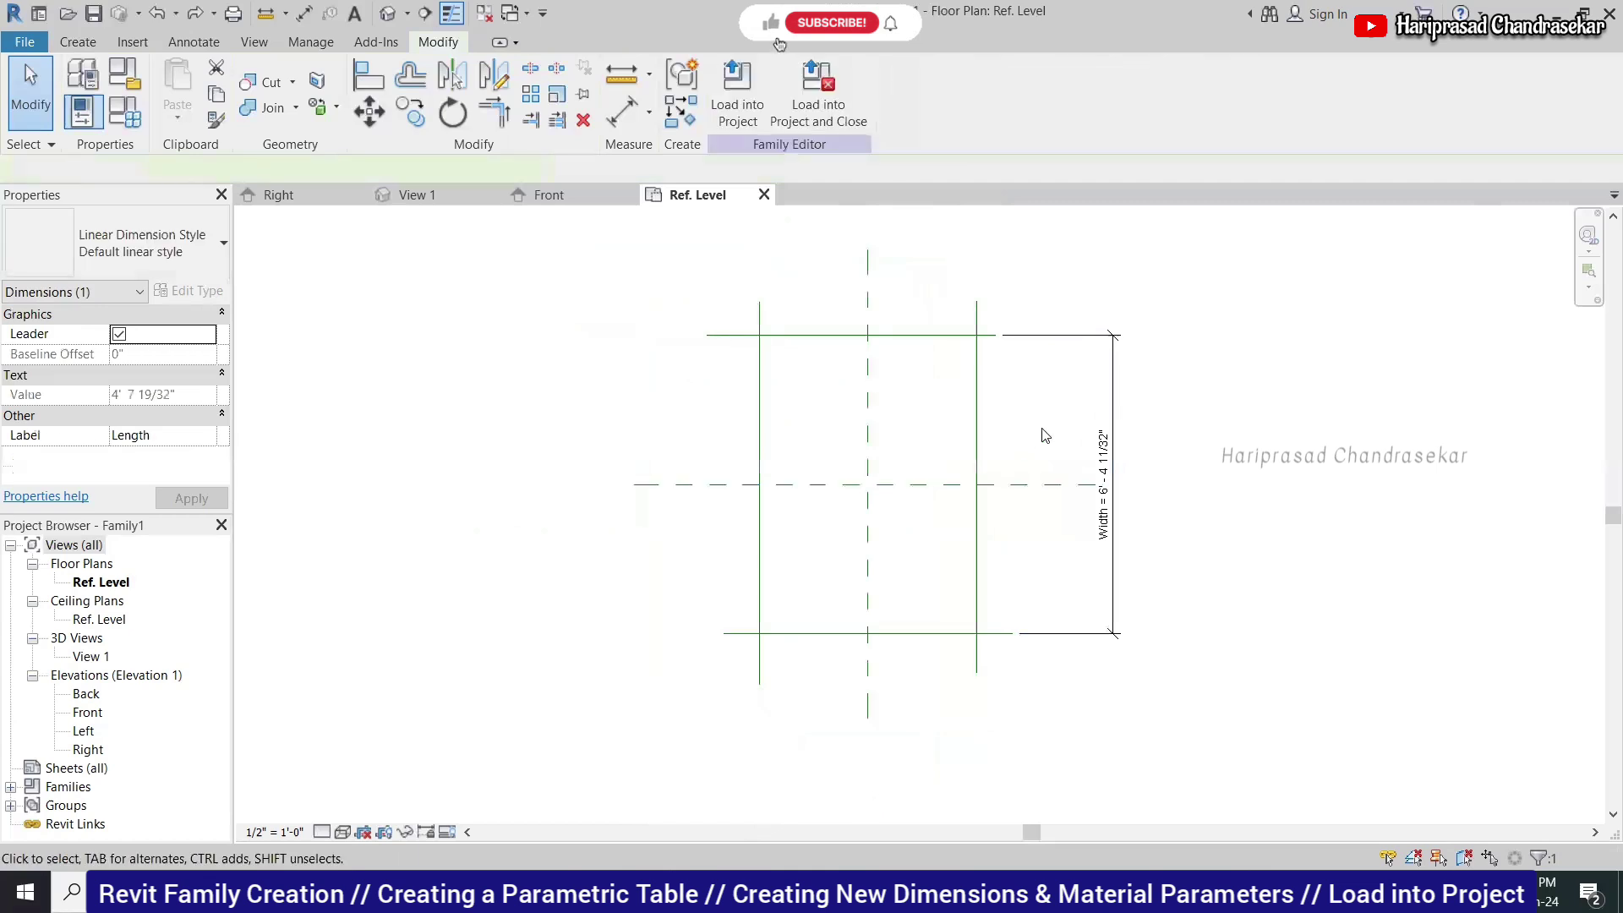
{"action": "left_click", "coordinate": [1108, 416]}
{"action": "key", "text": "Delete"}
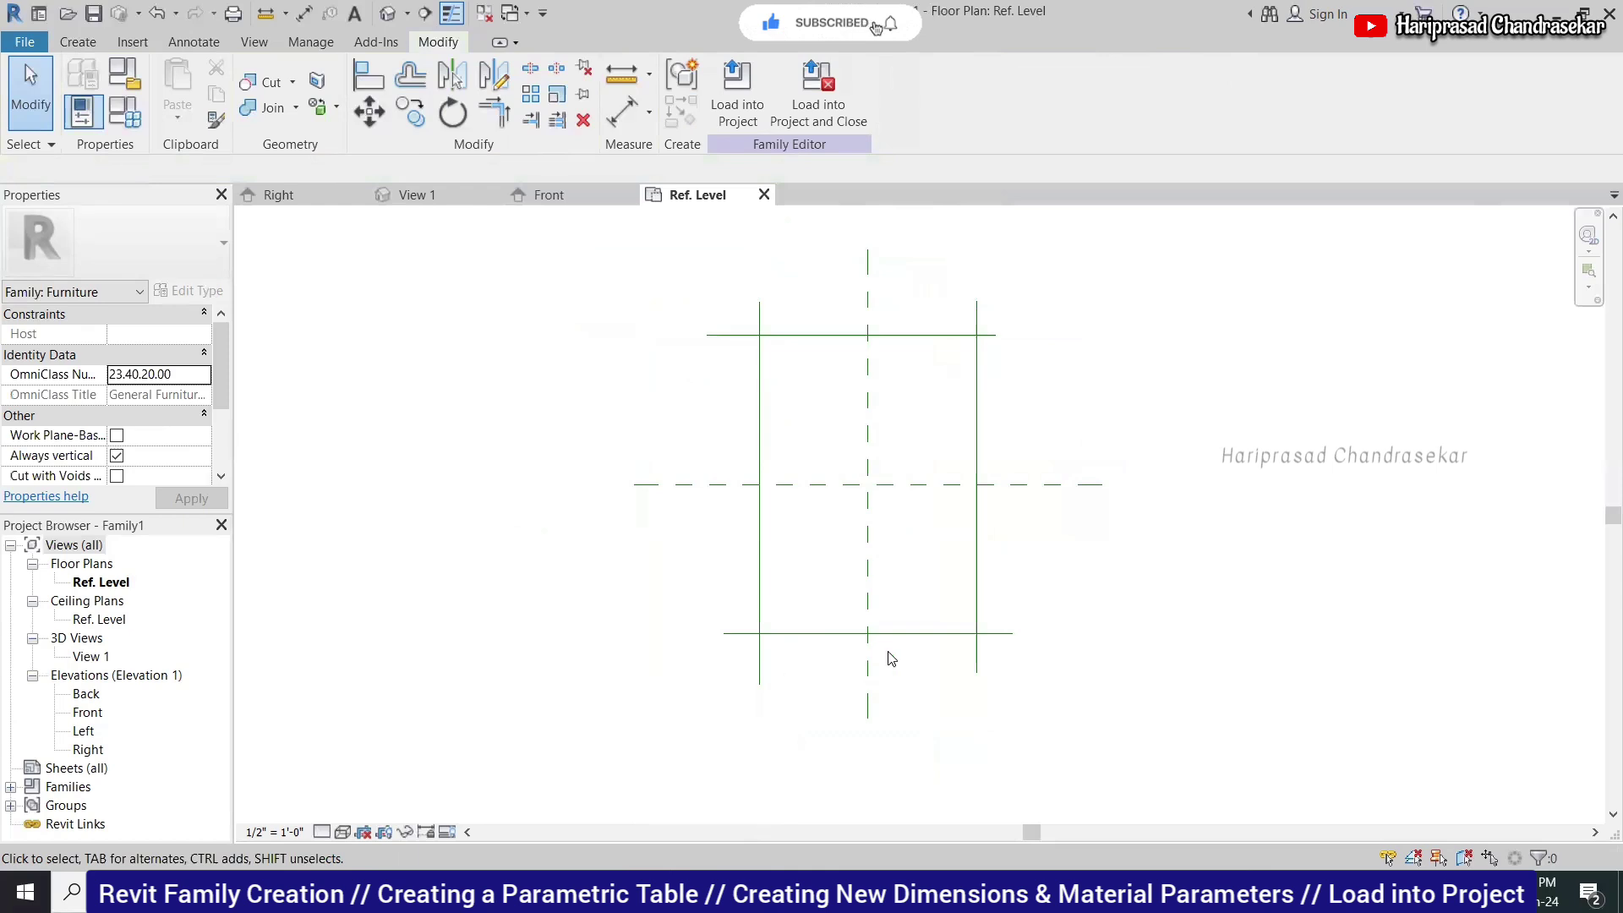
Dimension the left, centre and right reference lines horizontally and set the string to EQ.
{"action": "left_click", "coordinate": [193, 42]}
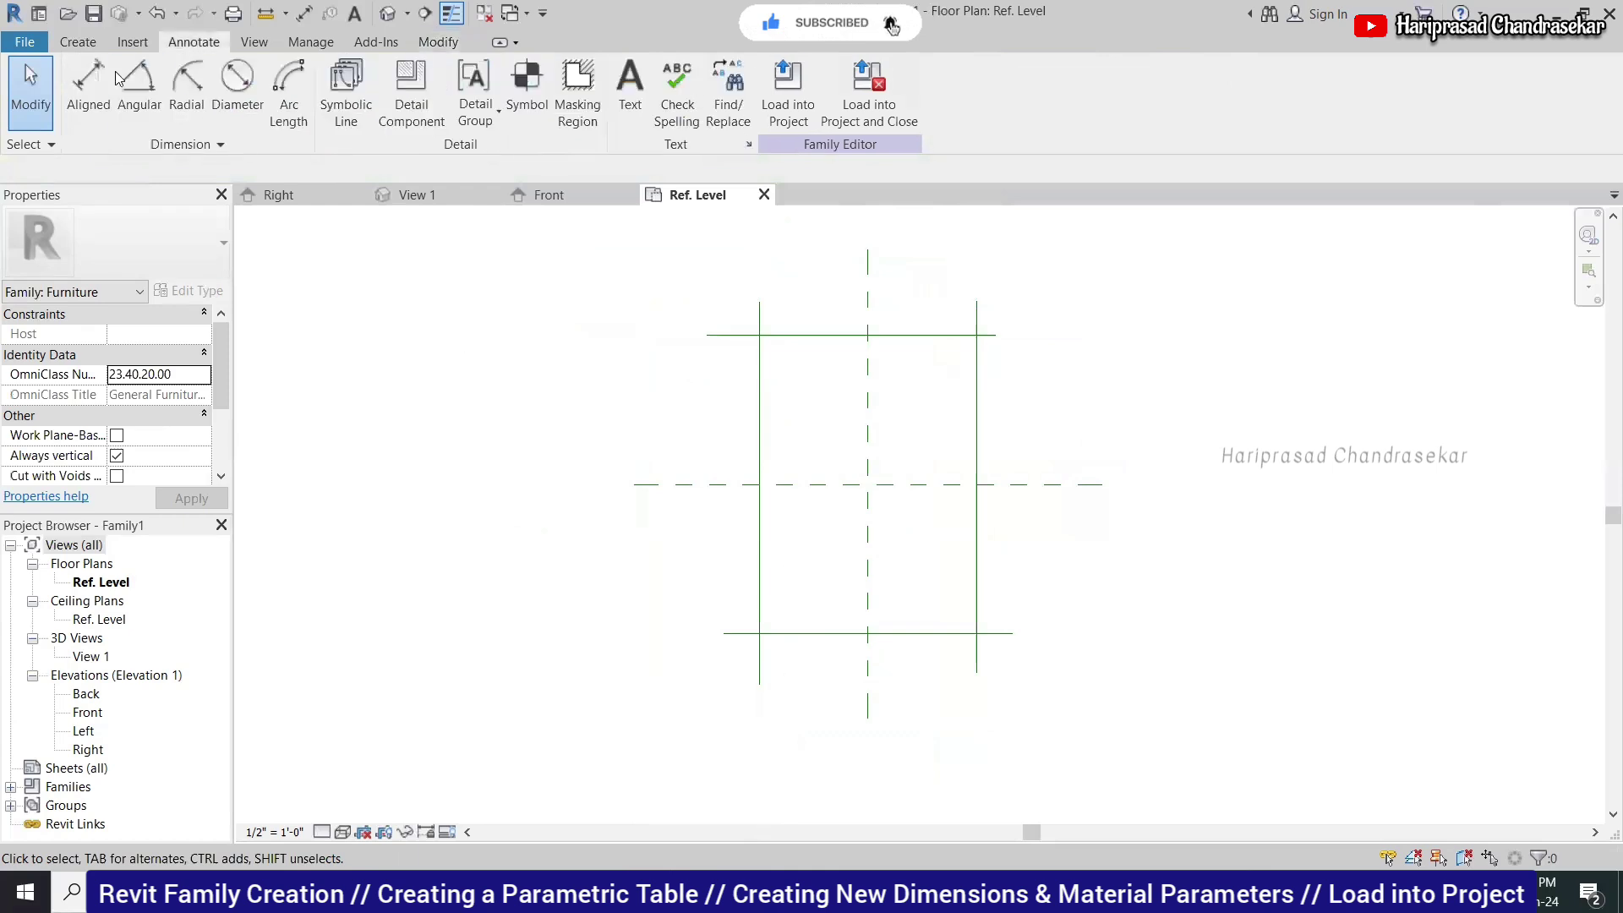
{"action": "left_click", "coordinate": [85, 84]}
{"action": "left_click", "coordinate": [763, 675]}
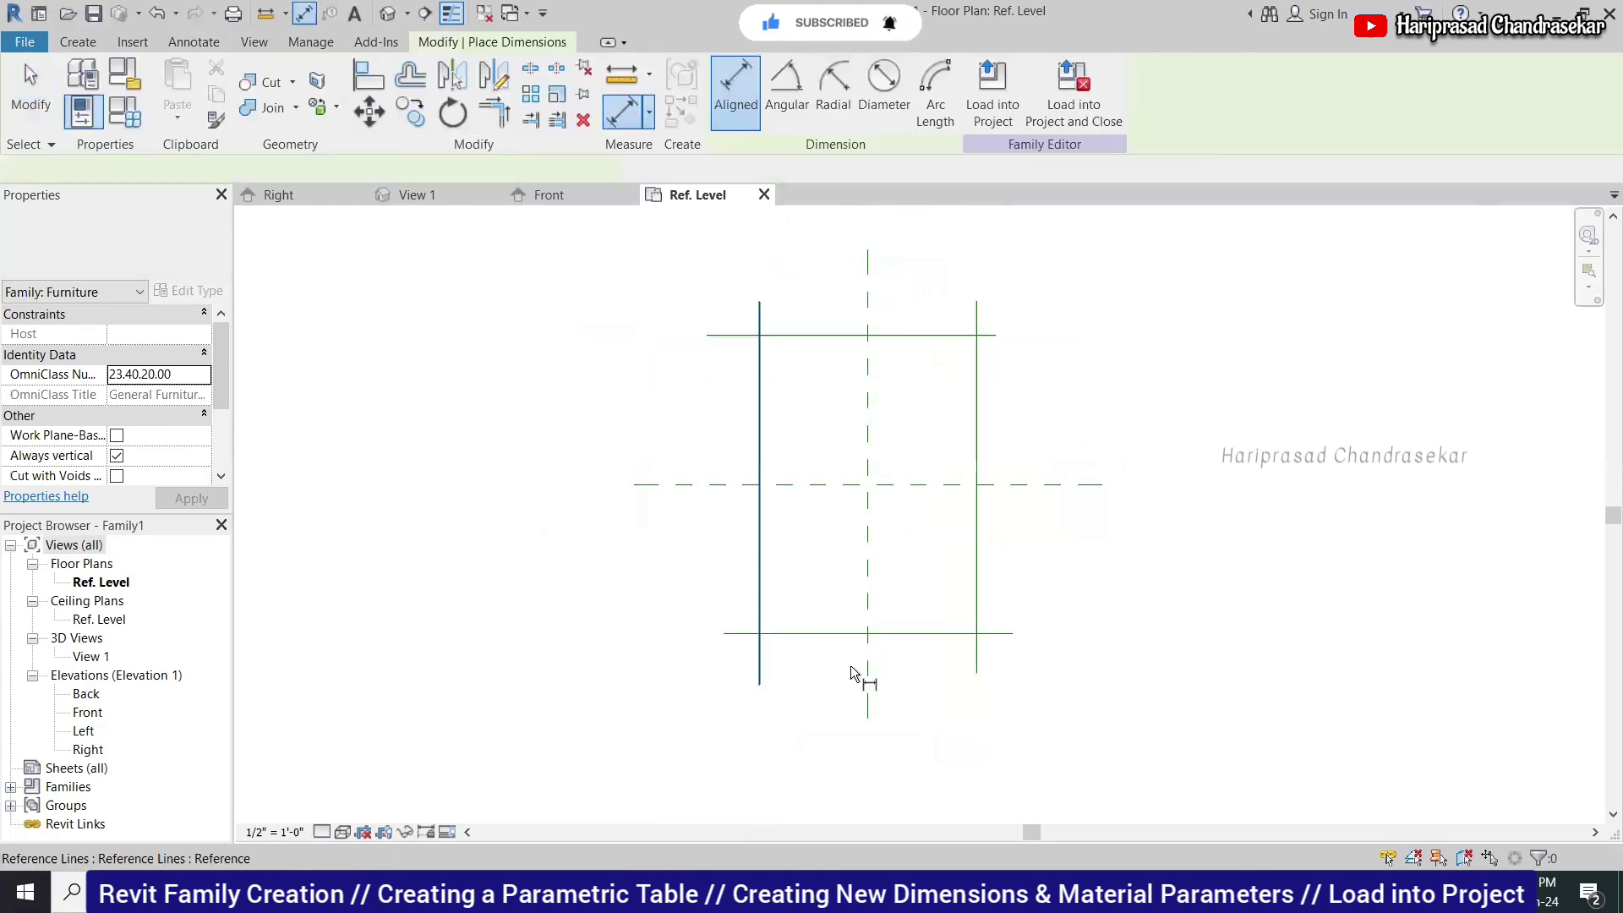
{"action": "left_click", "coordinate": [867, 663]}
{"action": "left_click", "coordinate": [978, 664]}
{"action": "left_click", "coordinate": [950, 676]}
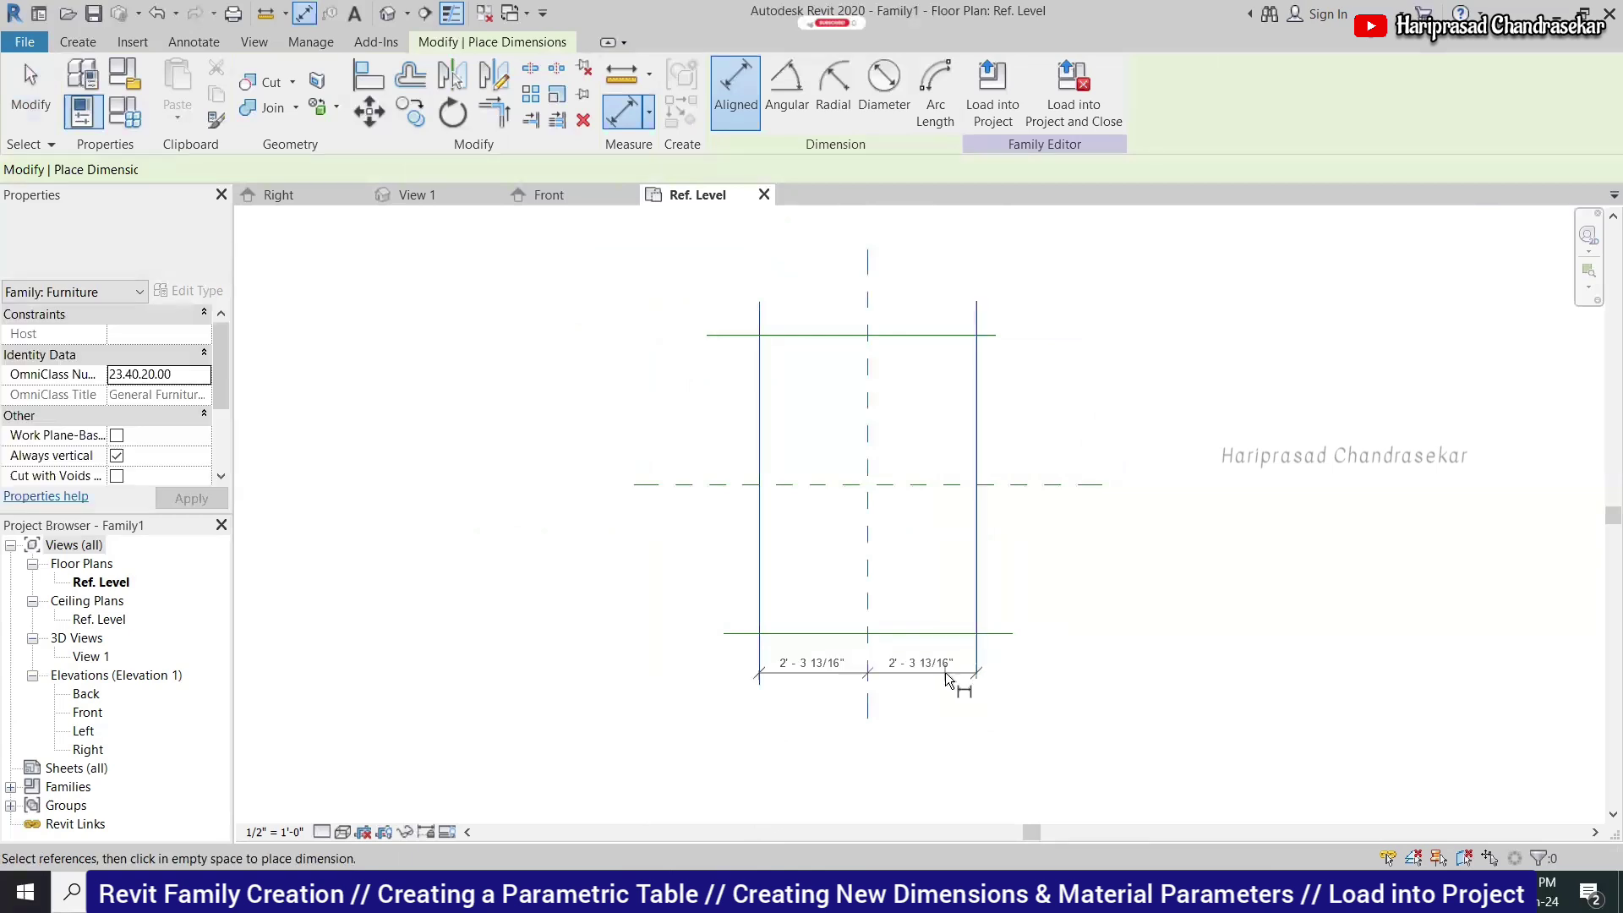
{"action": "left_click", "coordinate": [867, 626]}
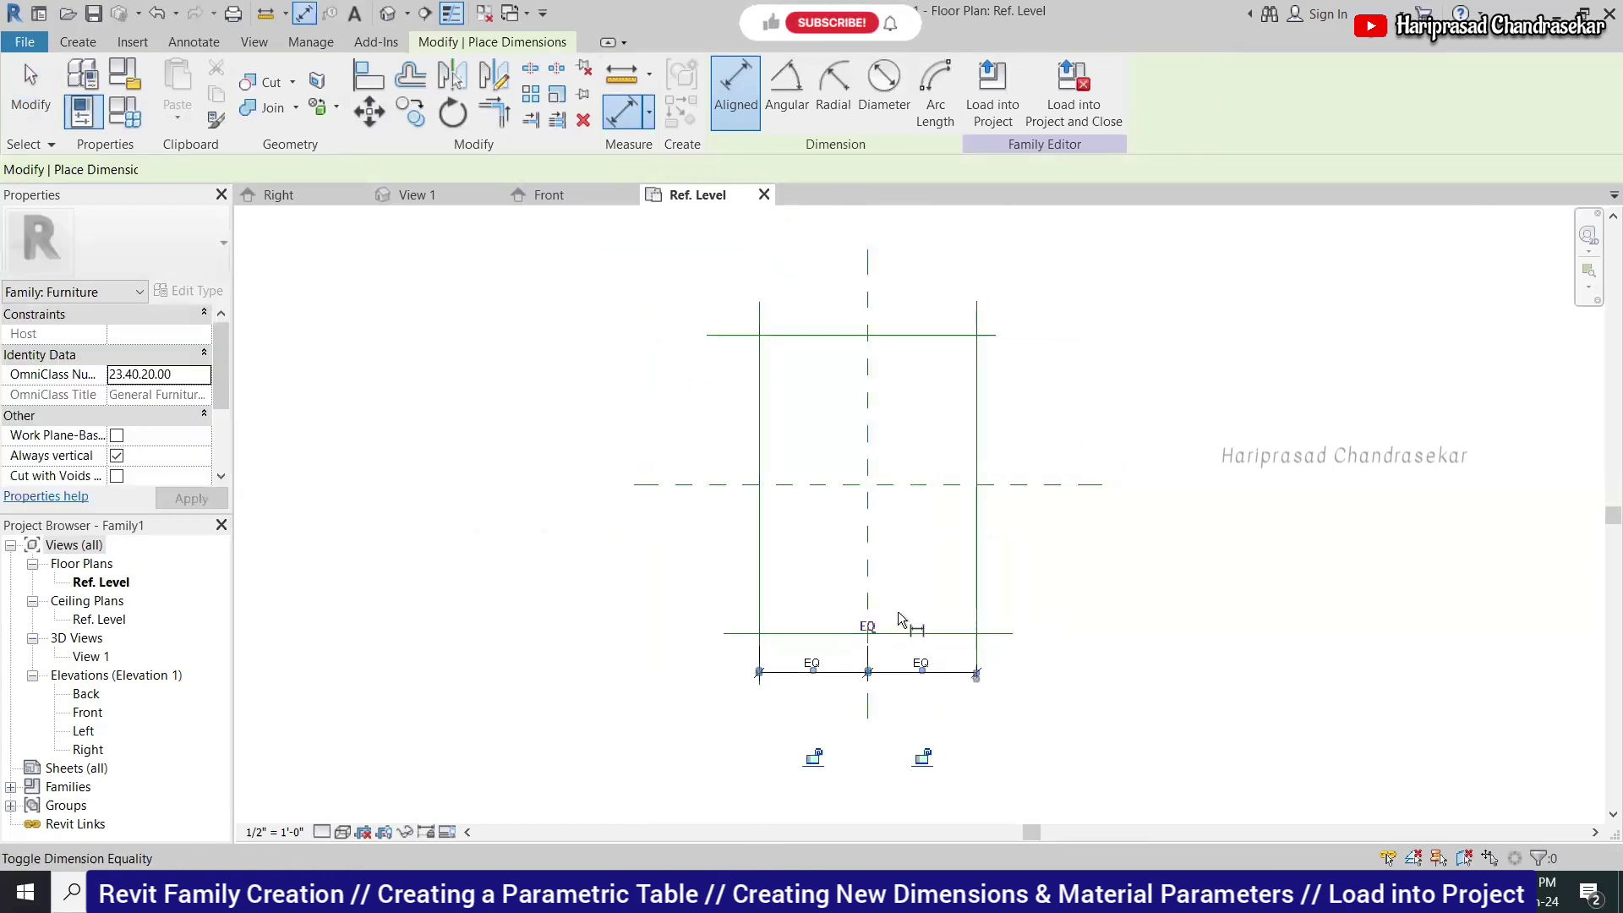
Dimension the top, centre and bottom reference lines vertically and set the string to EQ.
{"action": "left_click", "coordinate": [957, 336]}
{"action": "left_click", "coordinate": [952, 484]}
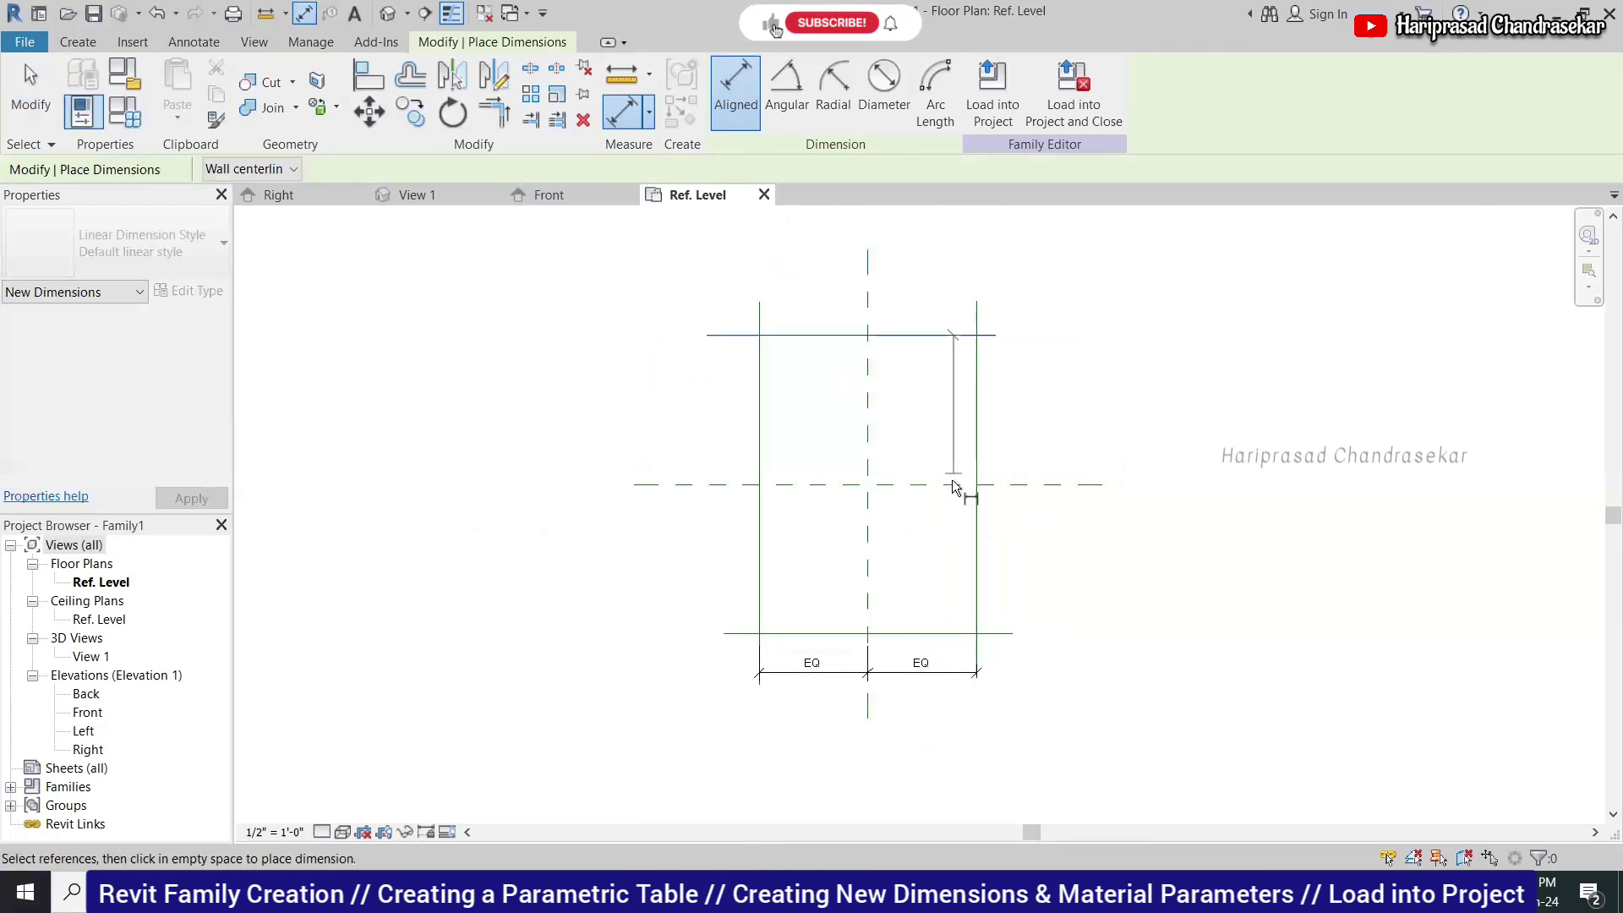
{"action": "left_click", "coordinate": [943, 629]}
{"action": "left_click", "coordinate": [1044, 562]}
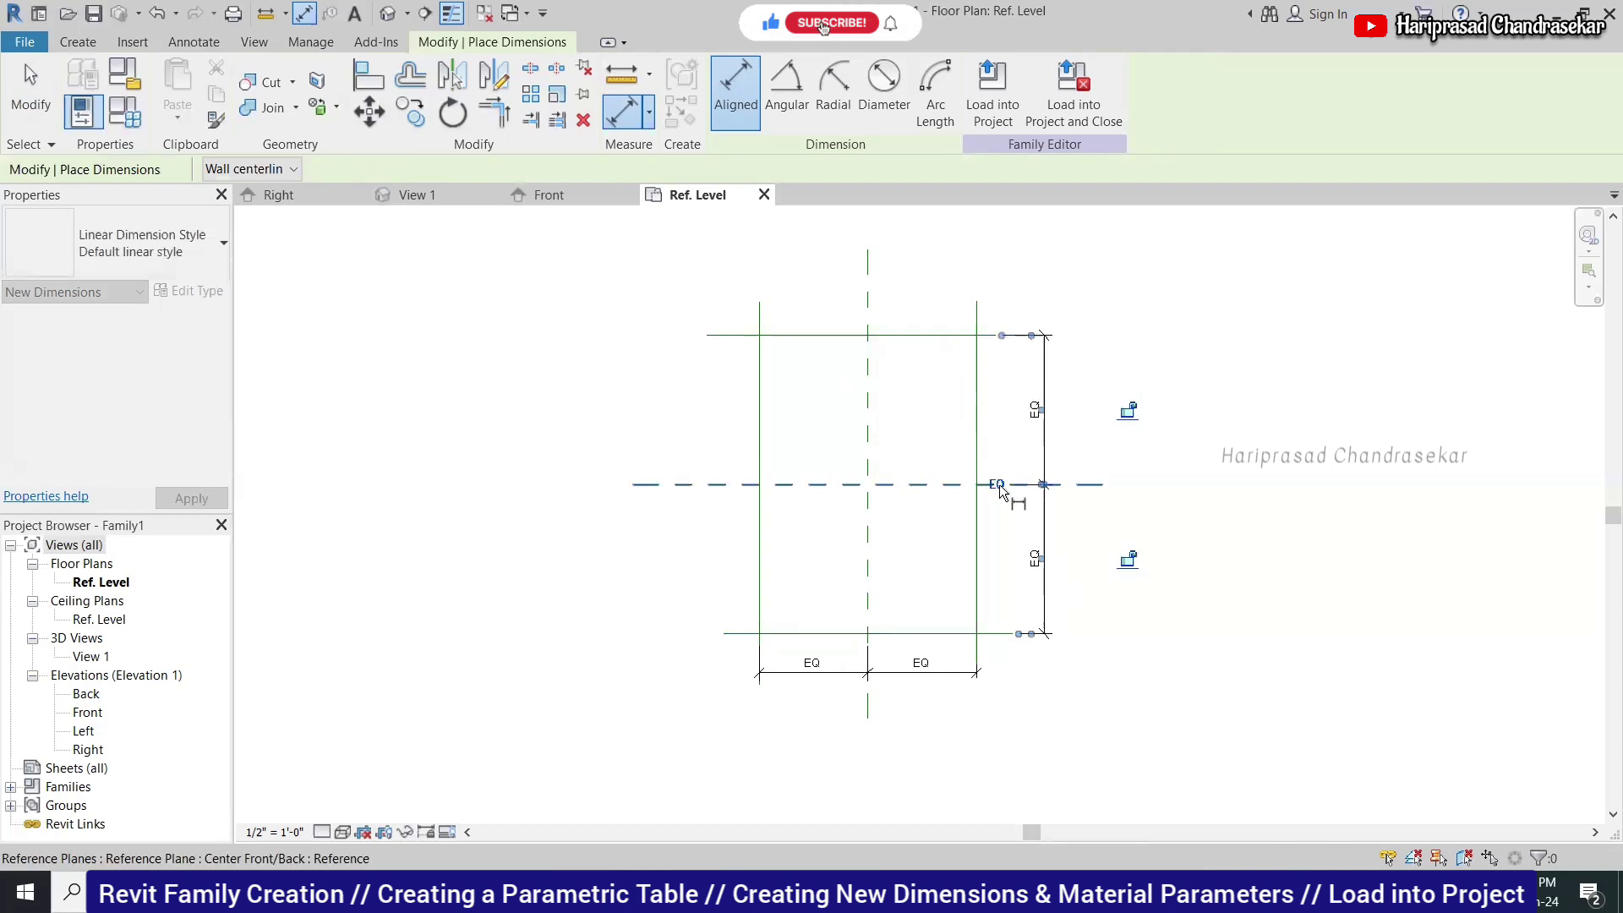
{"action": "left_click", "coordinate": [998, 484]}
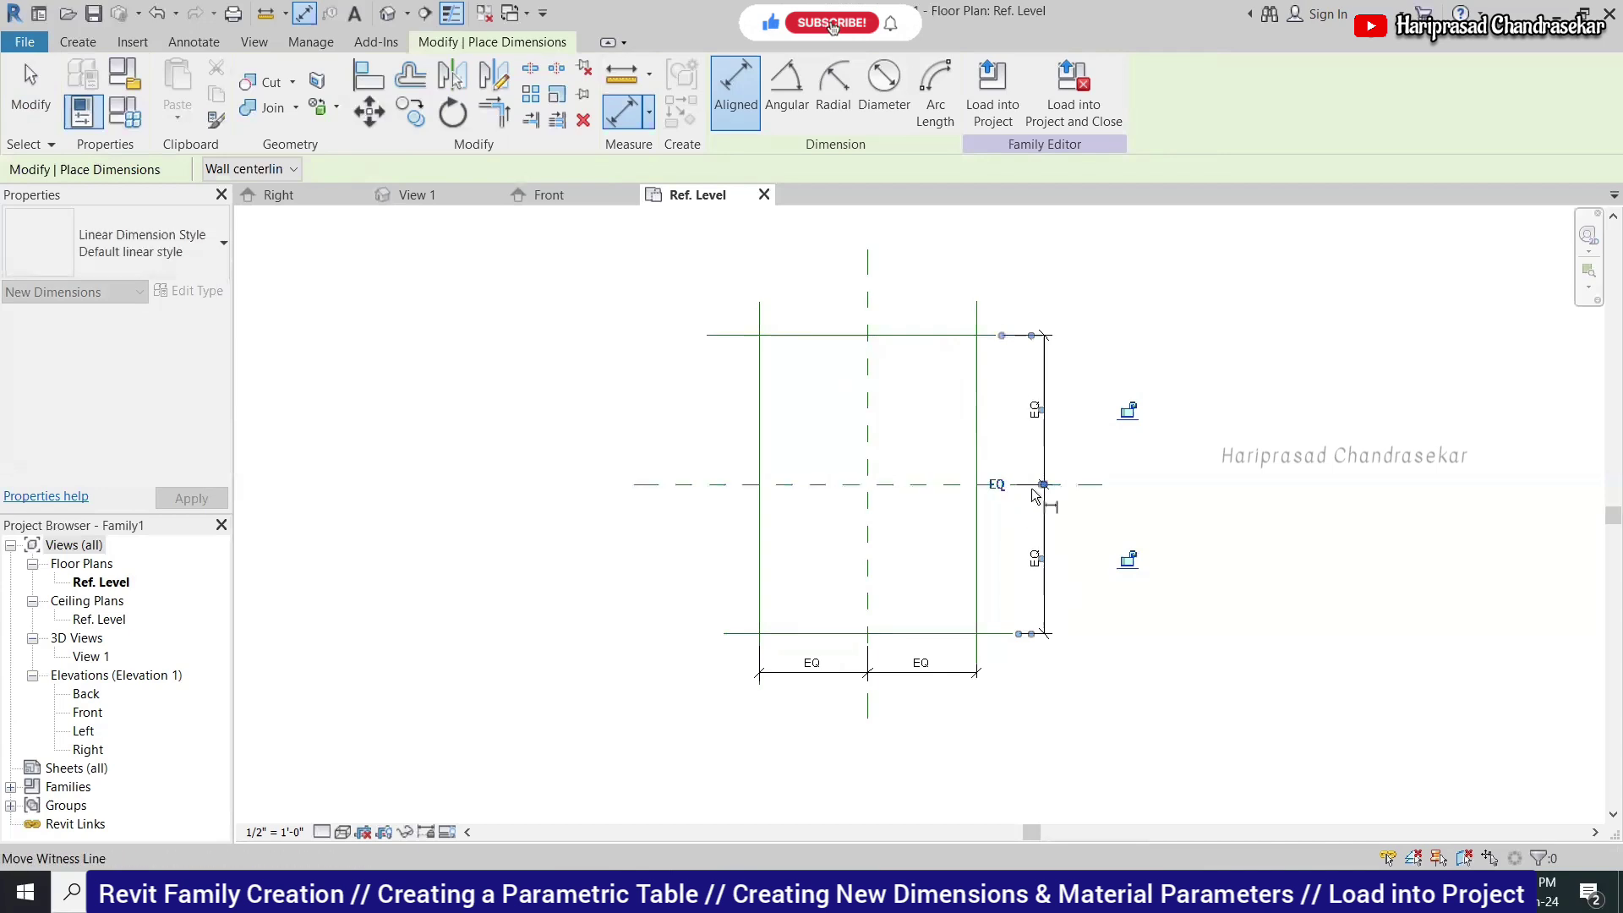
Add unlabelled overall dimensions of 6' - 4 11/32" and 4' - 7 19/32".
{"action": "left_click", "coordinate": [955, 336]}
{"action": "left_click", "coordinate": [951, 633]}
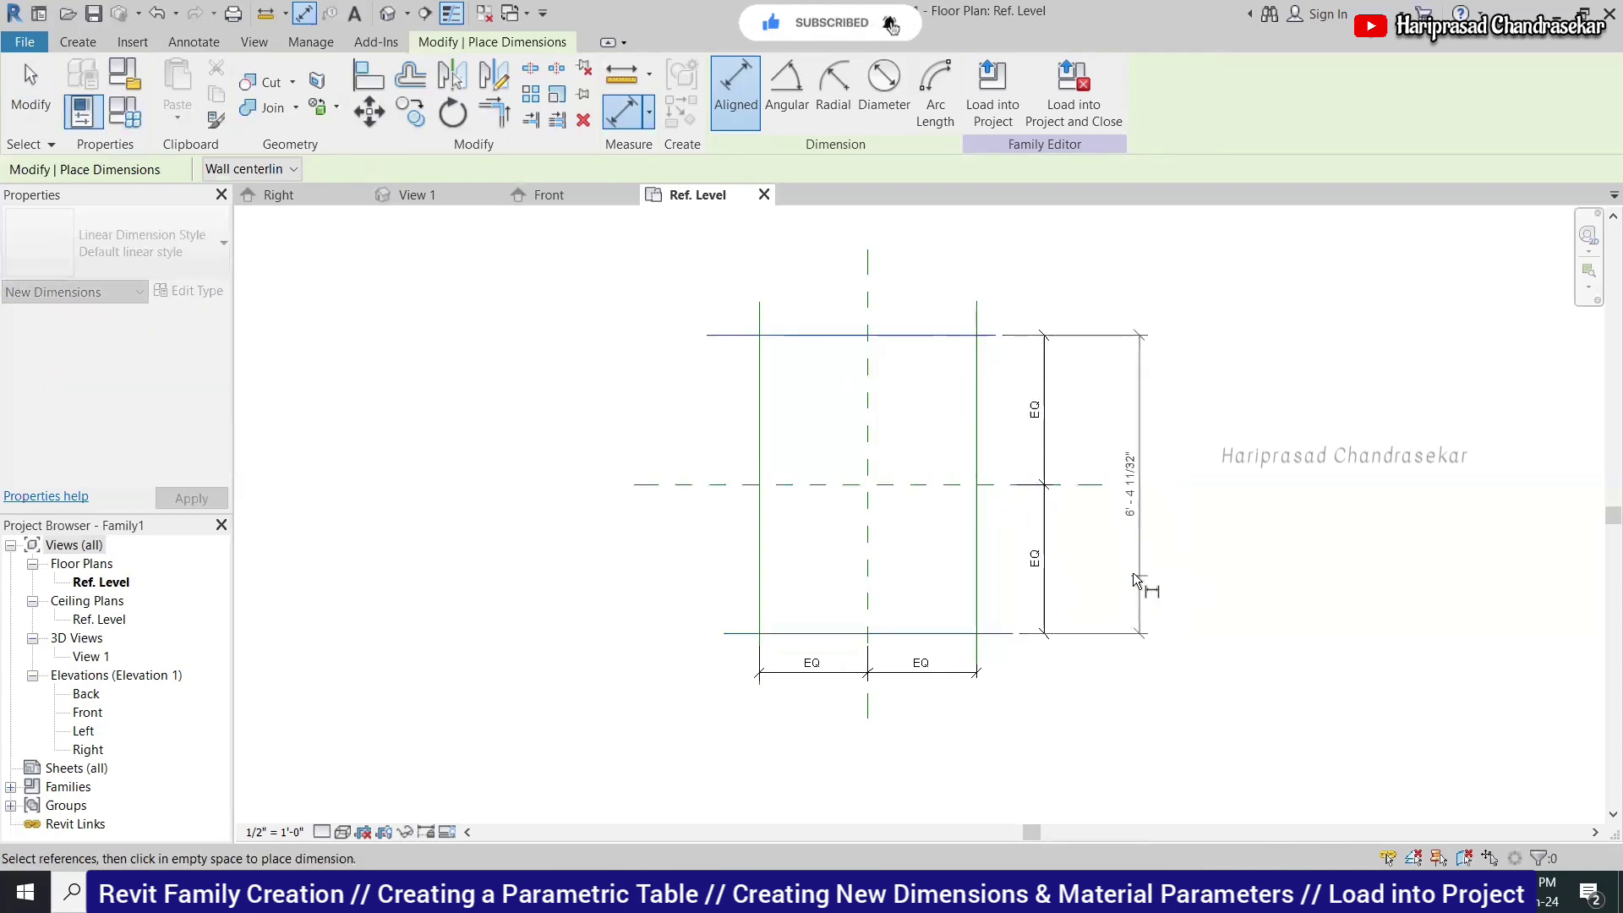
{"action": "left_click", "coordinate": [1134, 580]}
{"action": "left_click", "coordinate": [758, 630]}
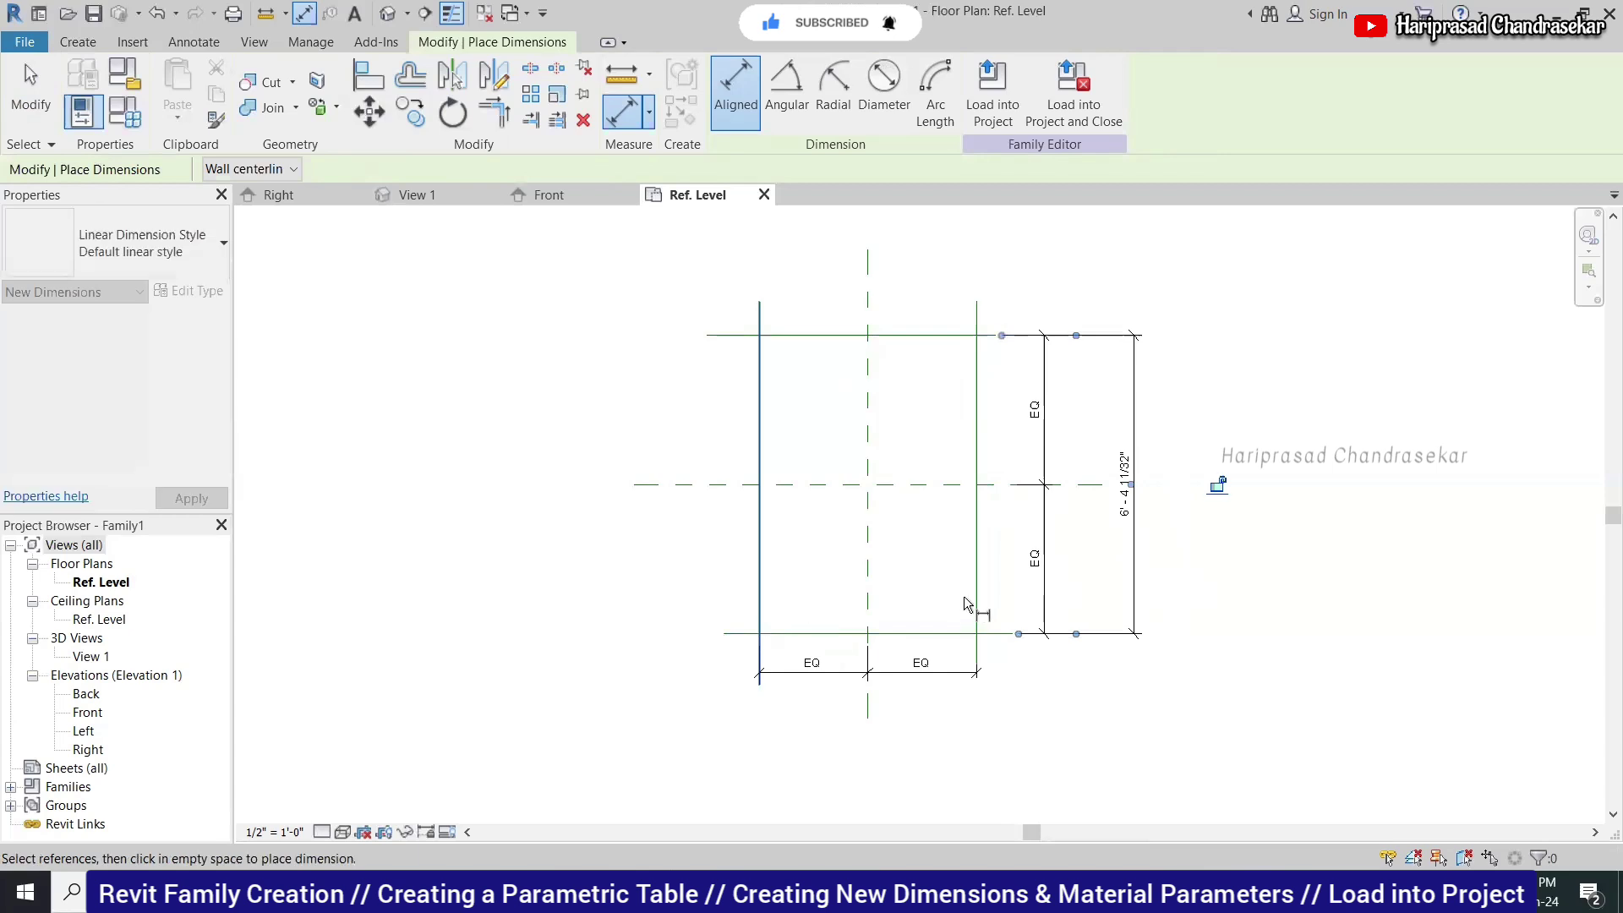
{"action": "left_click", "coordinate": [977, 607]}
{"action": "scroll", "coordinate": [944, 499], "scroll_direction": "down", "scroll_amount": 2}
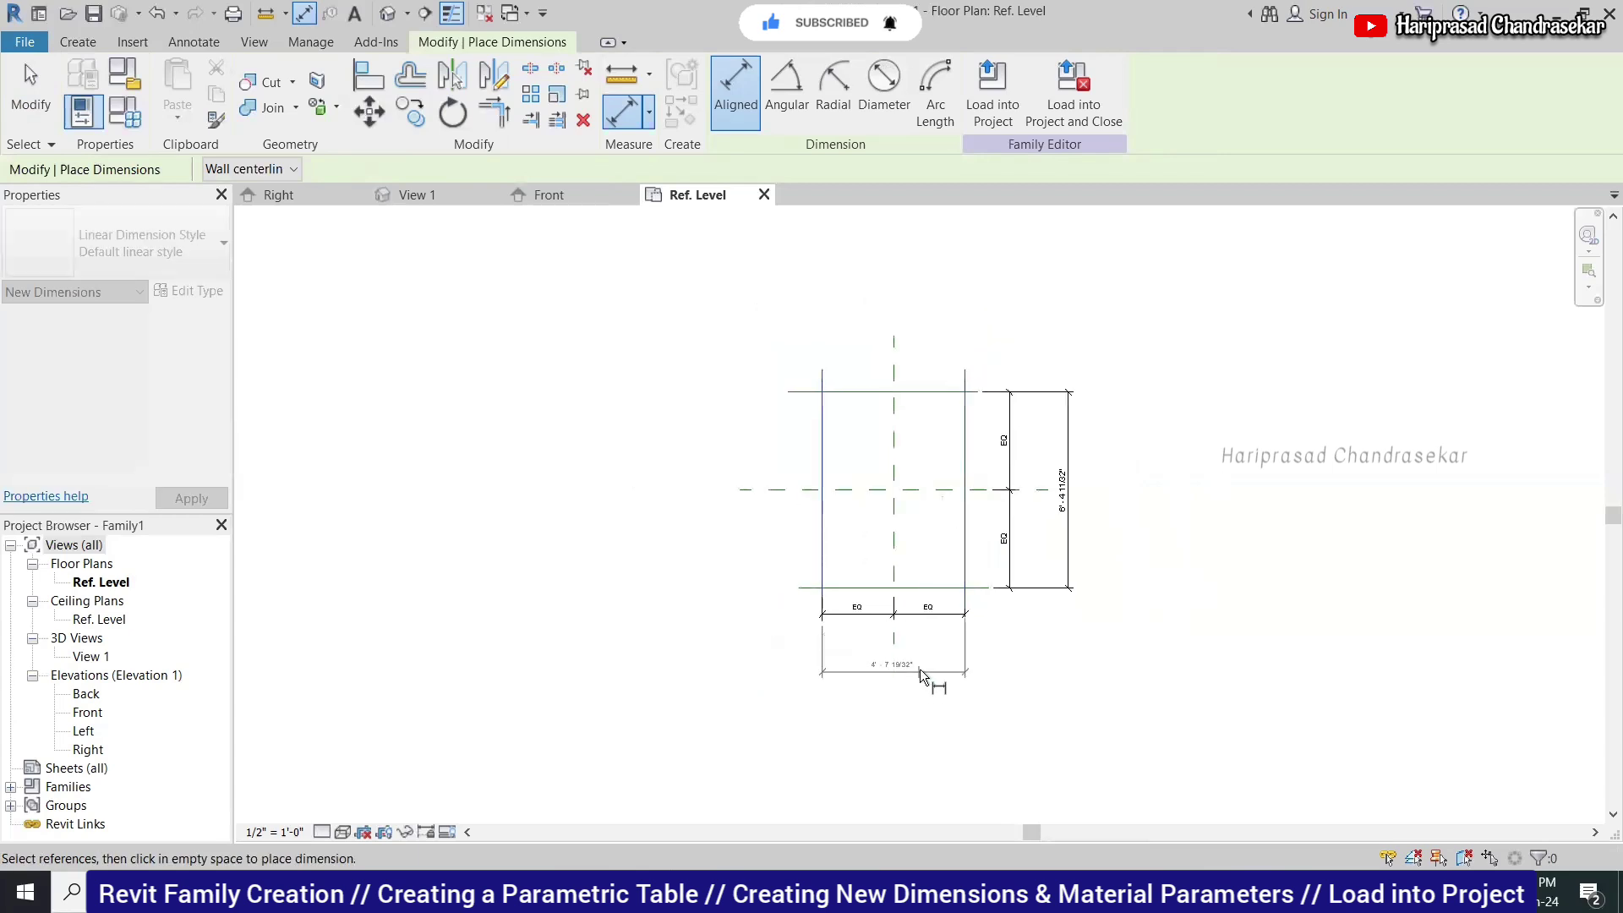
{"action": "left_click", "coordinate": [919, 668]}
{"action": "scroll", "coordinate": [938, 590], "scroll_direction": "up", "scroll_amount": 2}
{"action": "key", "text": "Escape"}
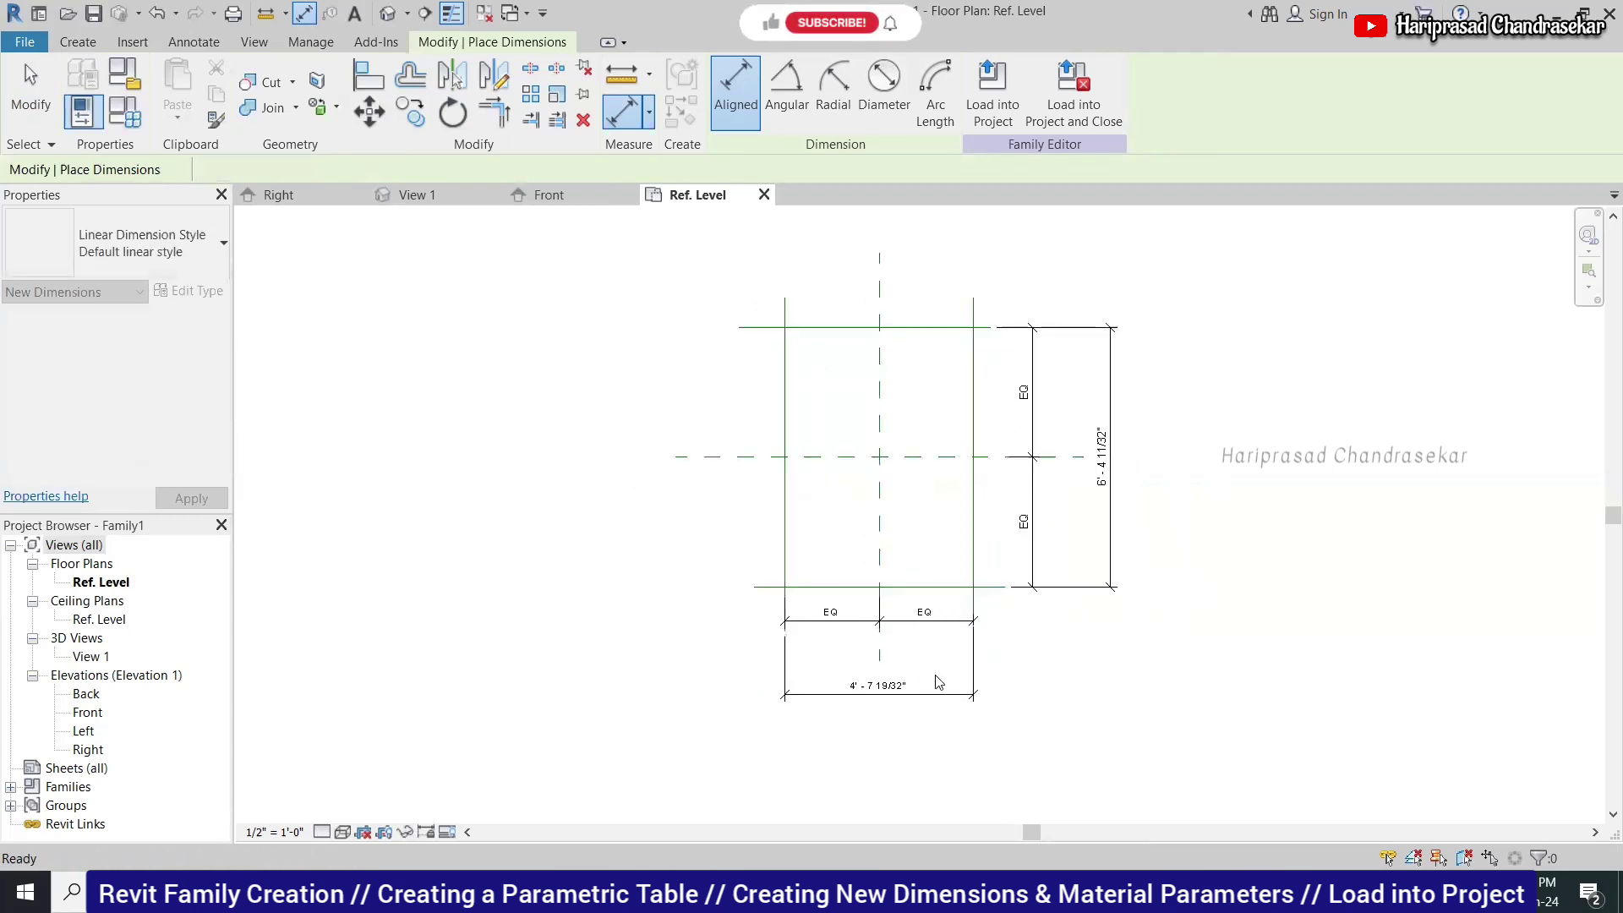
{"action": "left_click", "coordinate": [937, 695]}
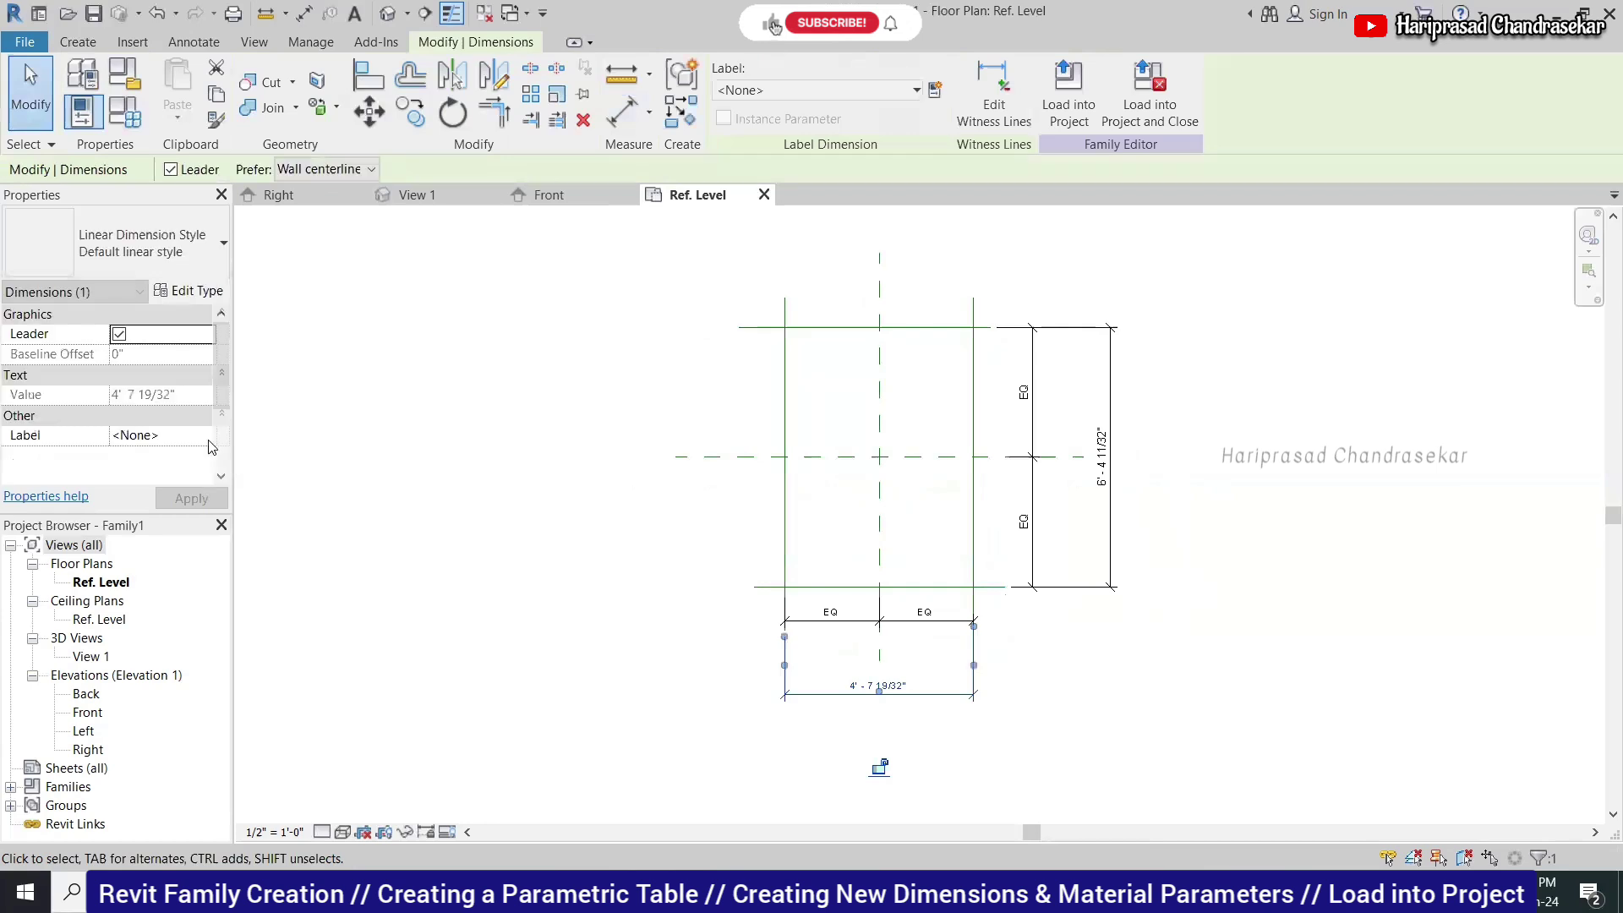
{"action": "left_click", "coordinate": [160, 434]}
{"action": "left_click", "coordinate": [206, 434]}
{"action": "left_click", "coordinate": [195, 488]}
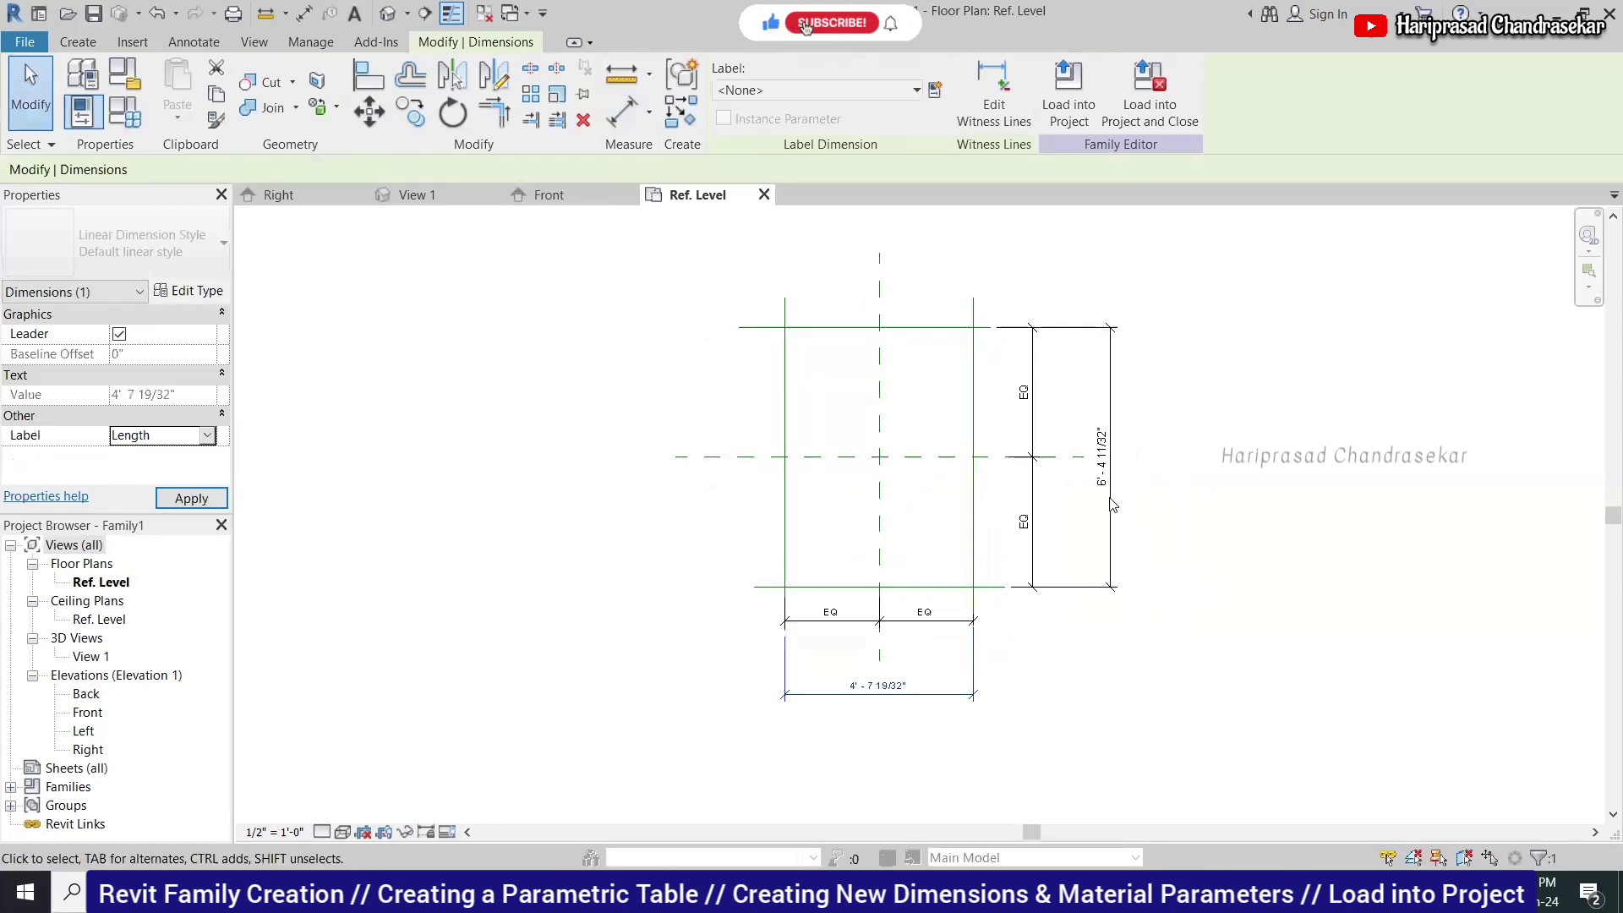
{"action": "left_click", "coordinate": [1063, 537]}
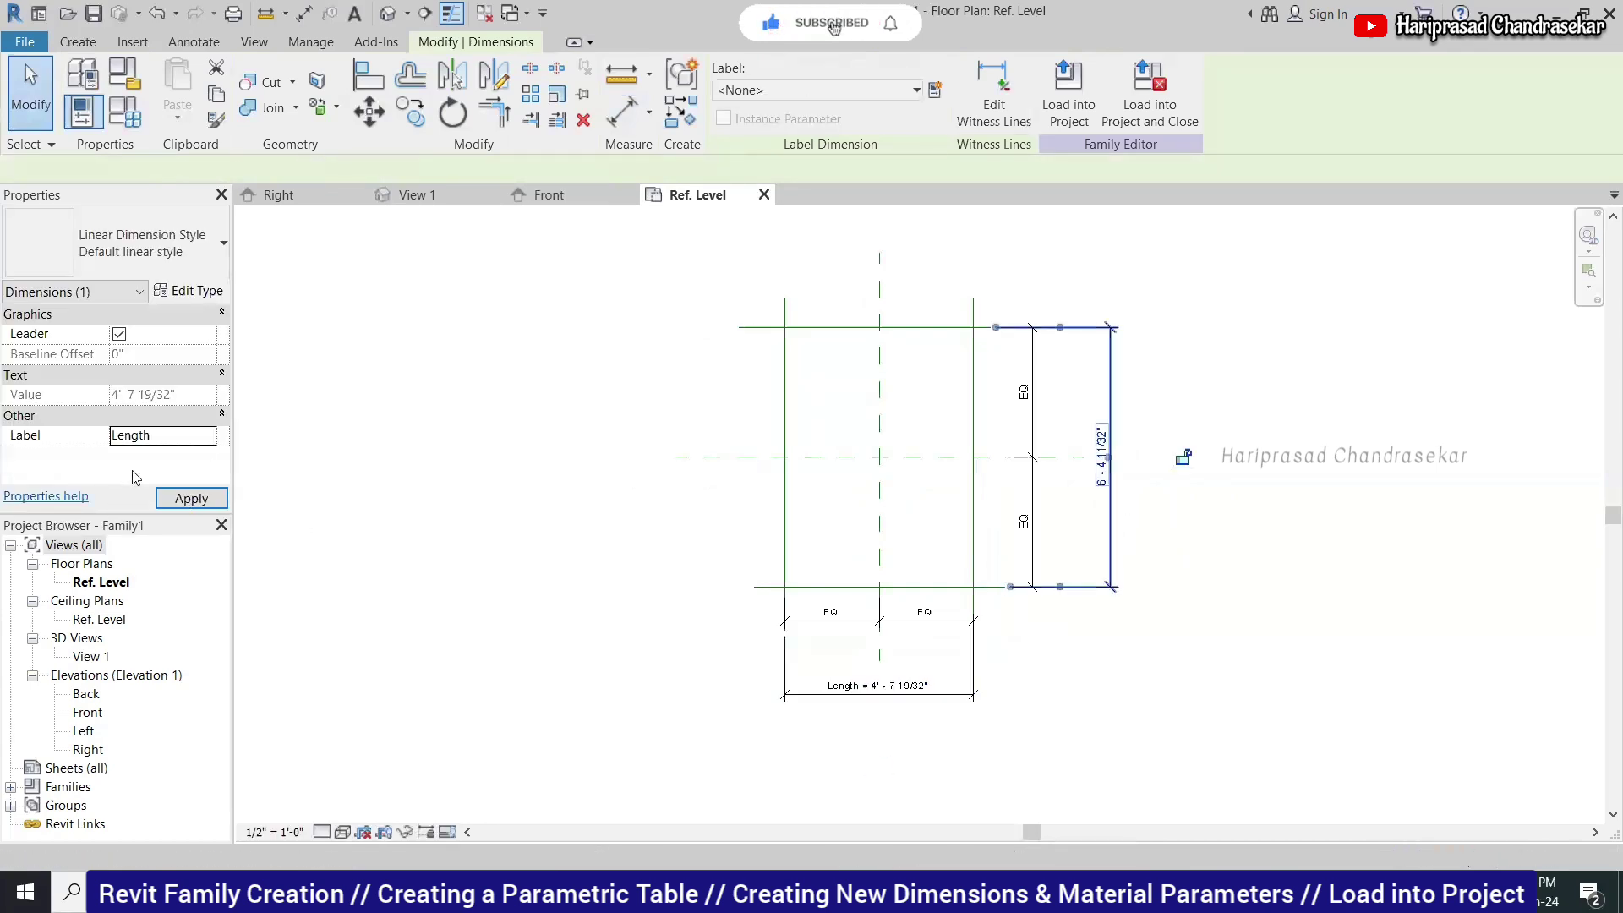
{"action": "left_click", "coordinate": [160, 435]}
{"action": "left_click", "coordinate": [206, 435]}
{"action": "left_click", "coordinate": [168, 505]}
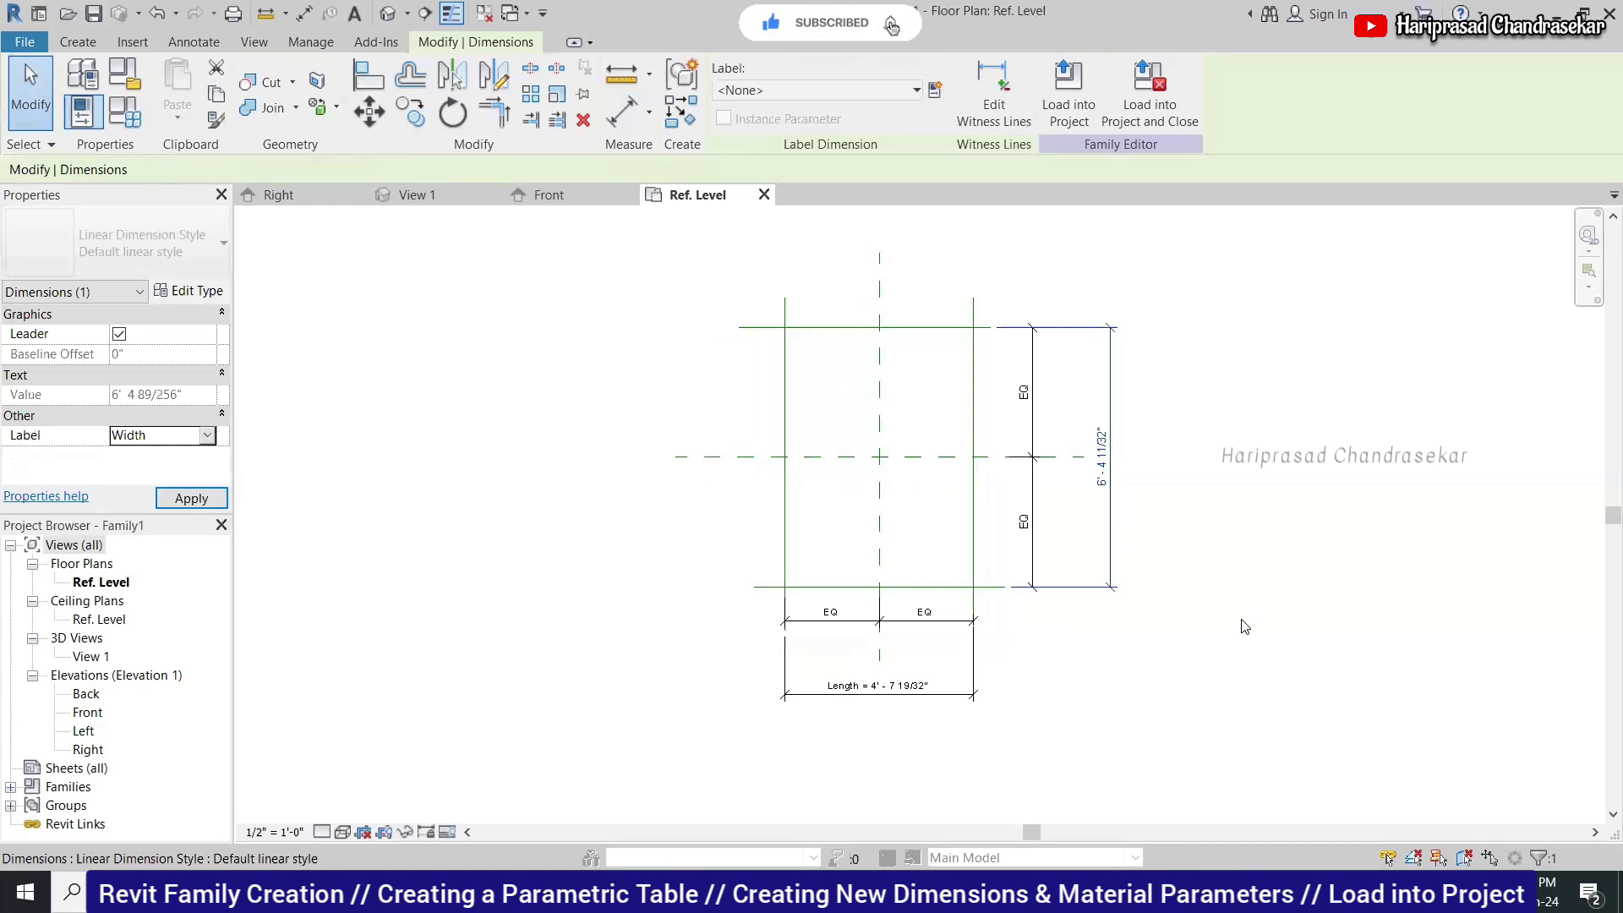
{"action": "left_click", "coordinate": [1170, 451]}
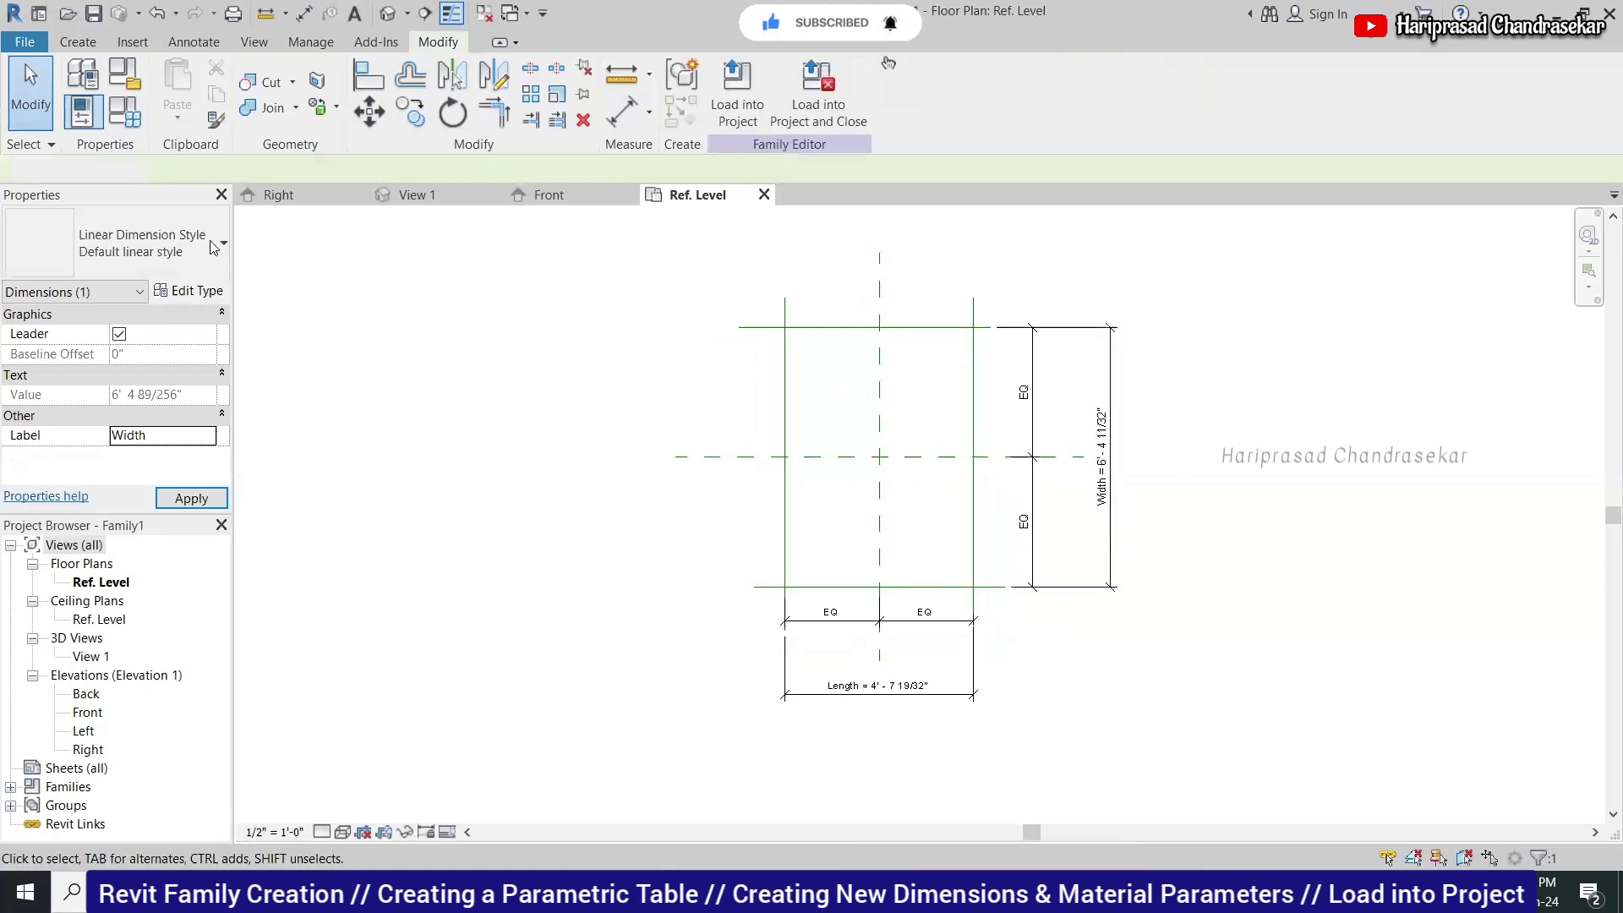
{"action": "left_click", "coordinate": [127, 119]}
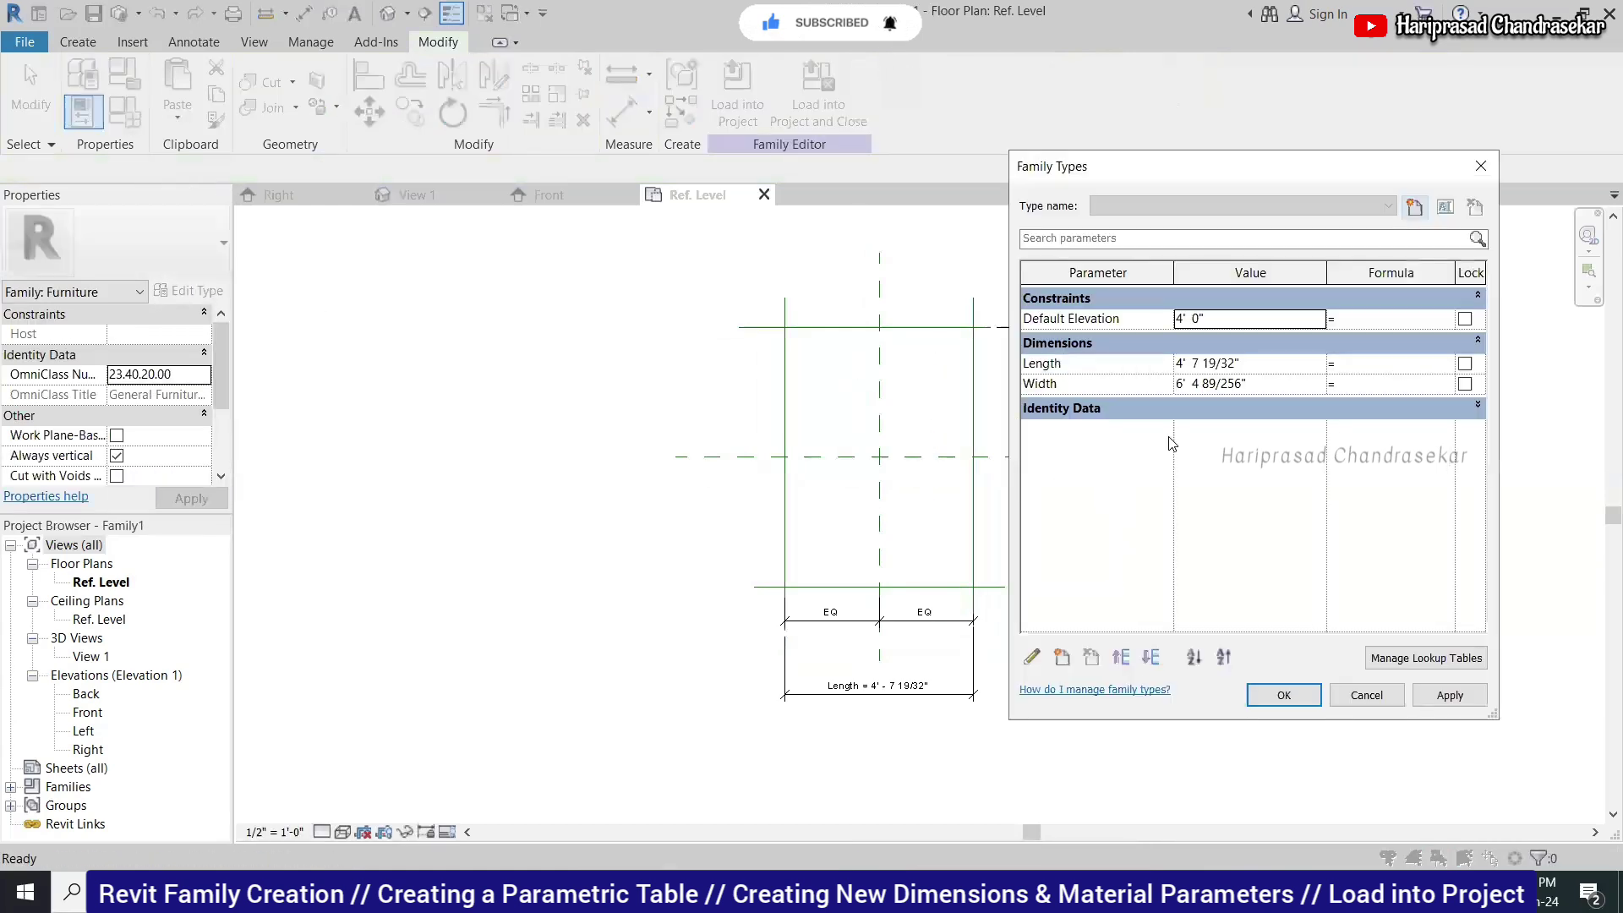
{"action": "left_click", "coordinate": [1249, 363]}
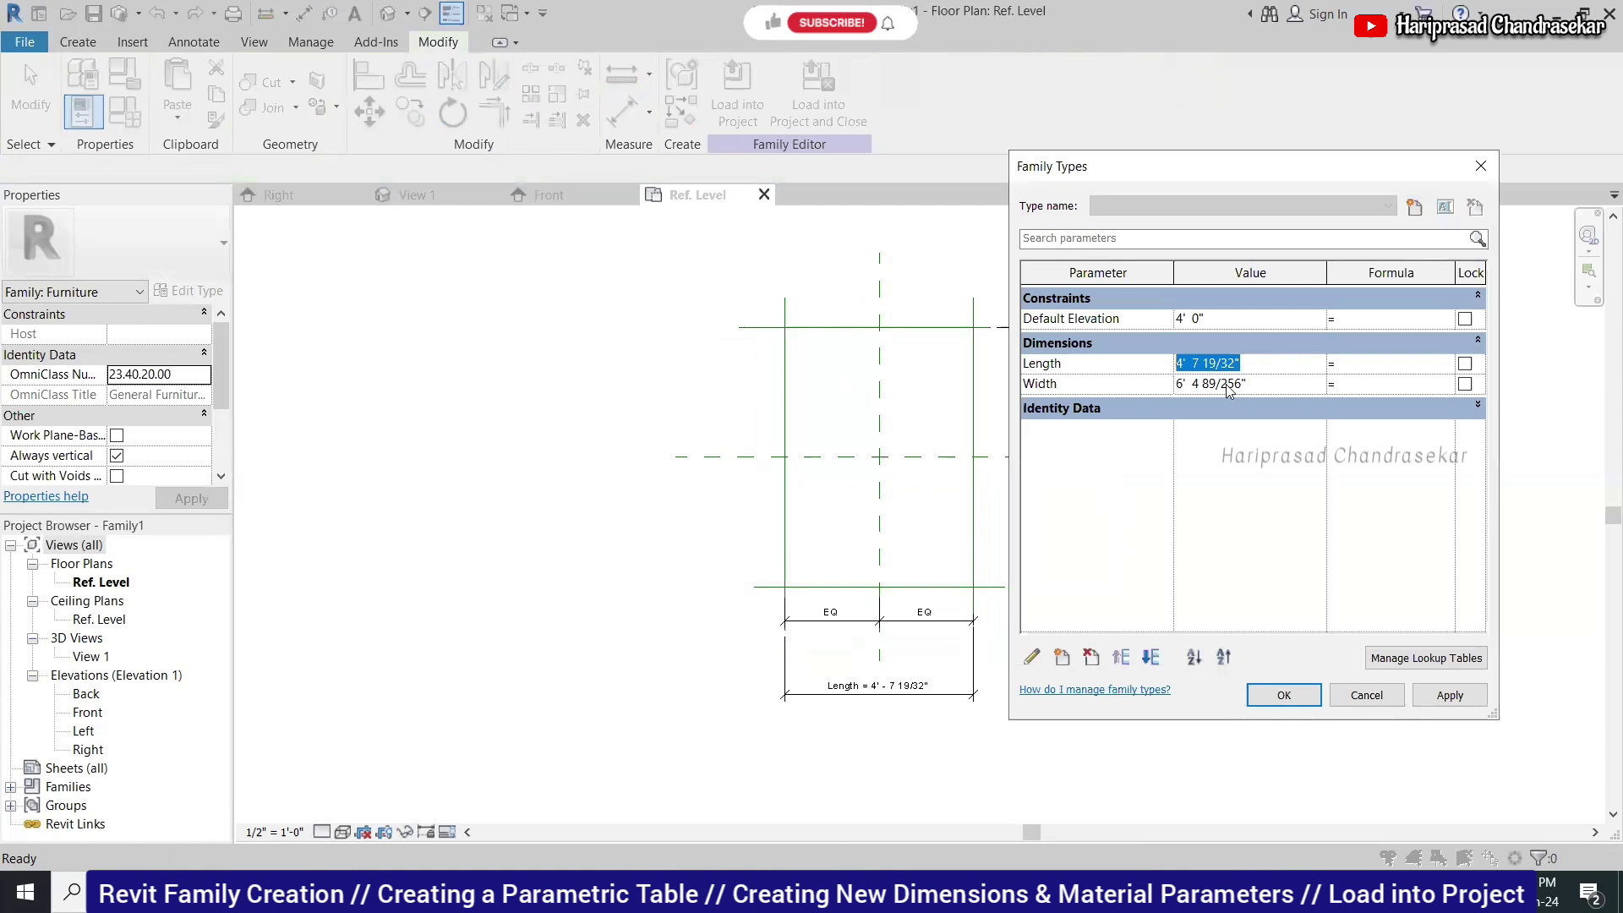
{"action": "type", "text": "5"}
{"action": "left_click", "coordinate": [1259, 385]}
{"action": "type", "text": "5"}
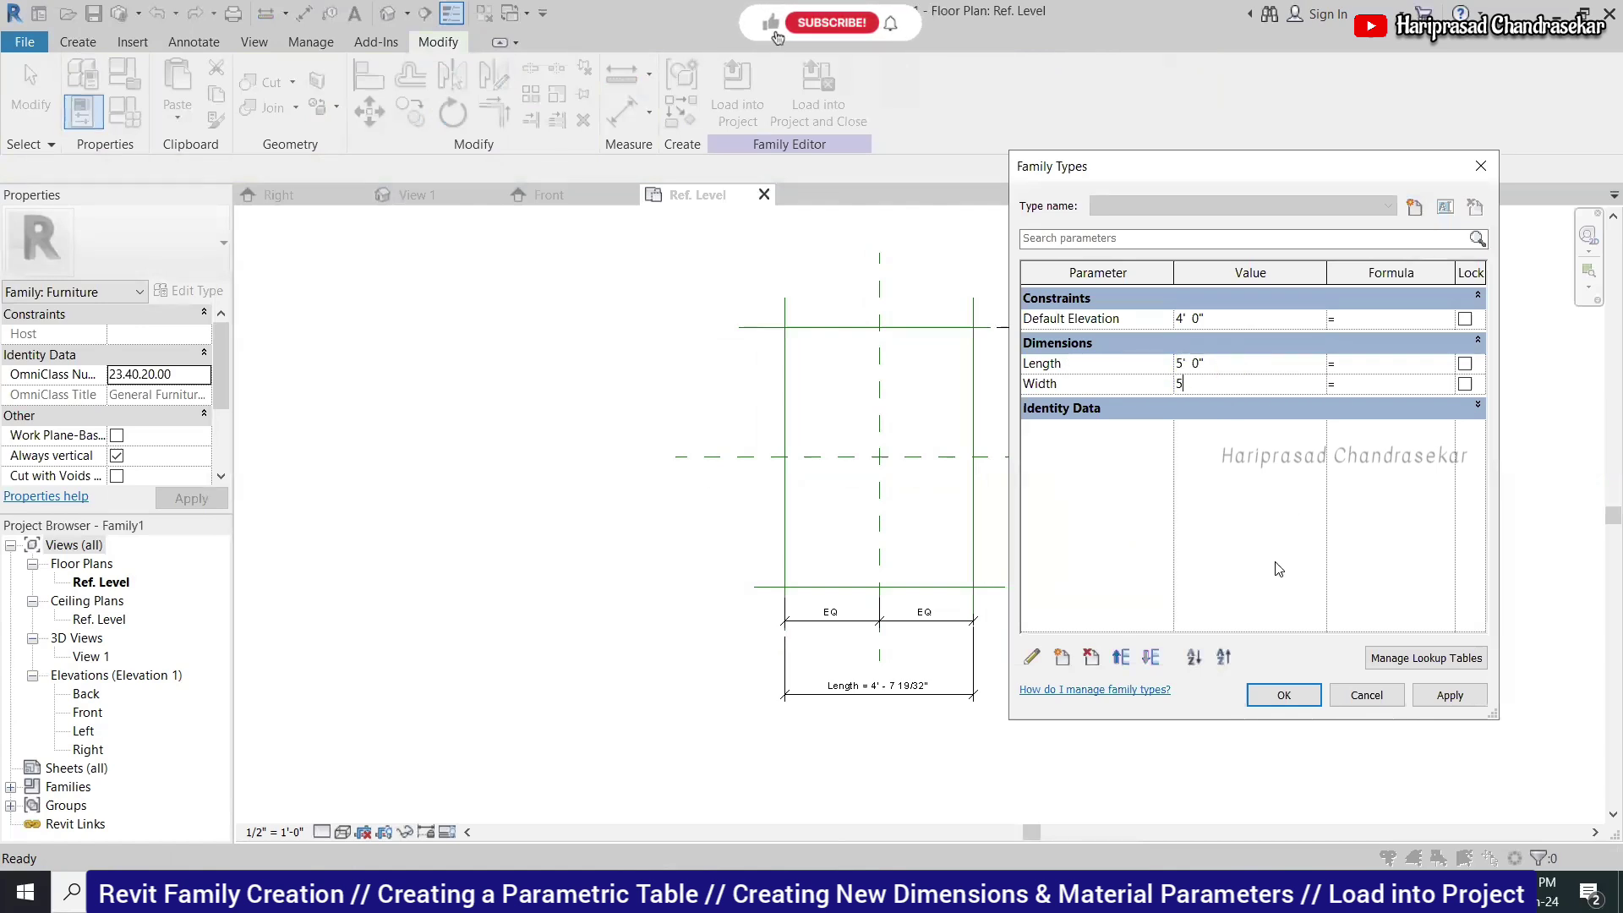
{"action": "left_click", "coordinate": [1284, 694]}
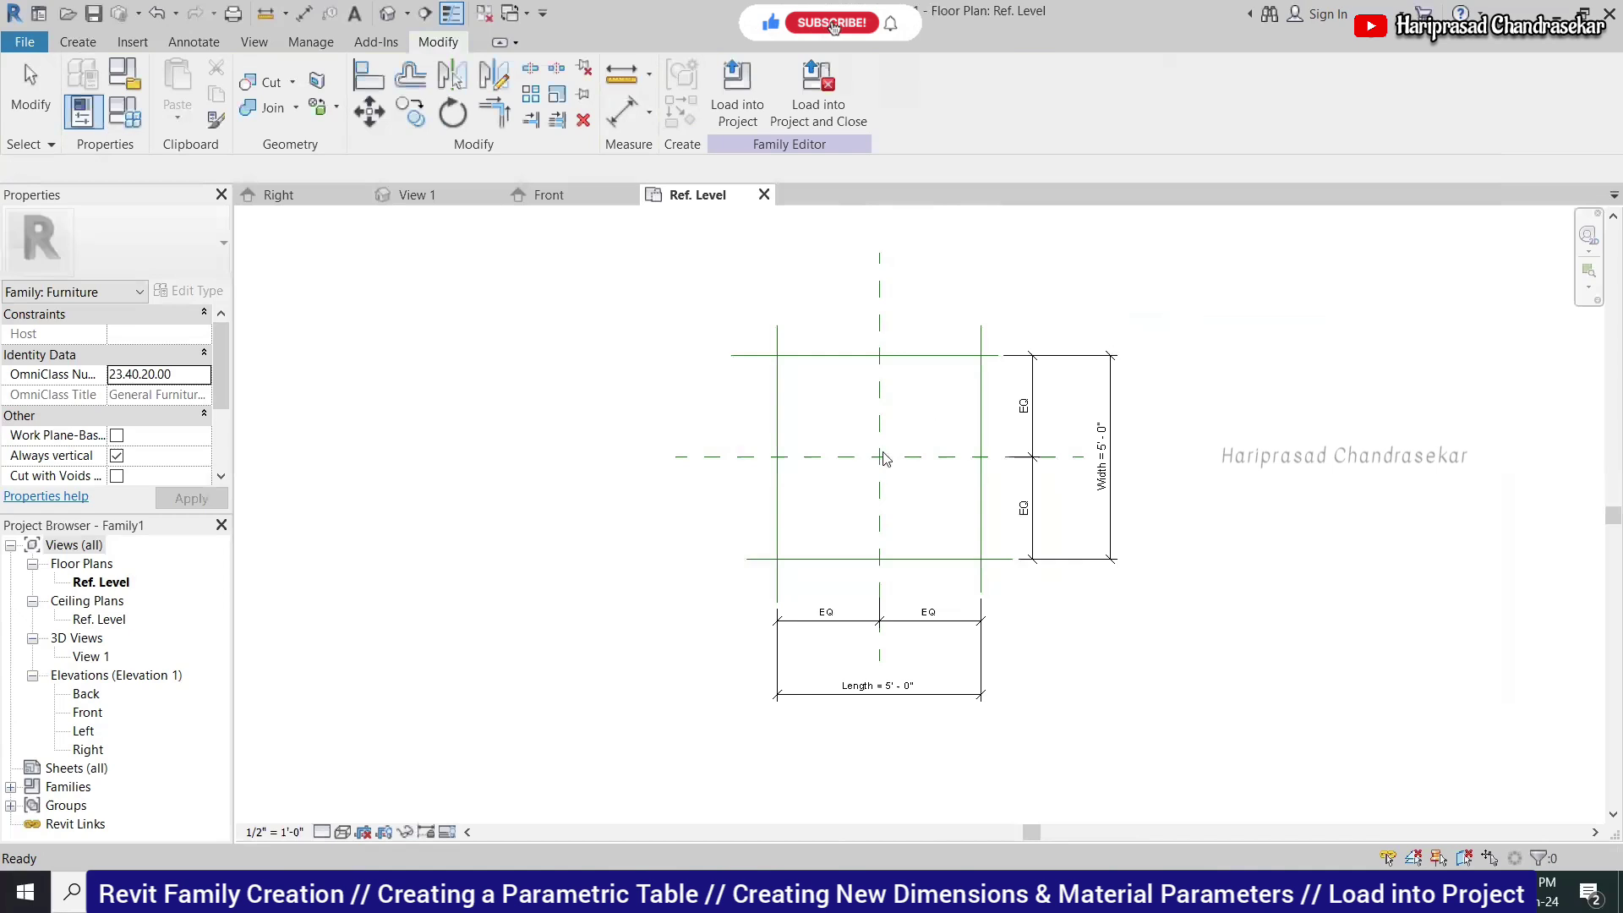
{"action": "scroll", "coordinate": [884, 457], "scroll_direction": "up", "scroll_amount": 1}
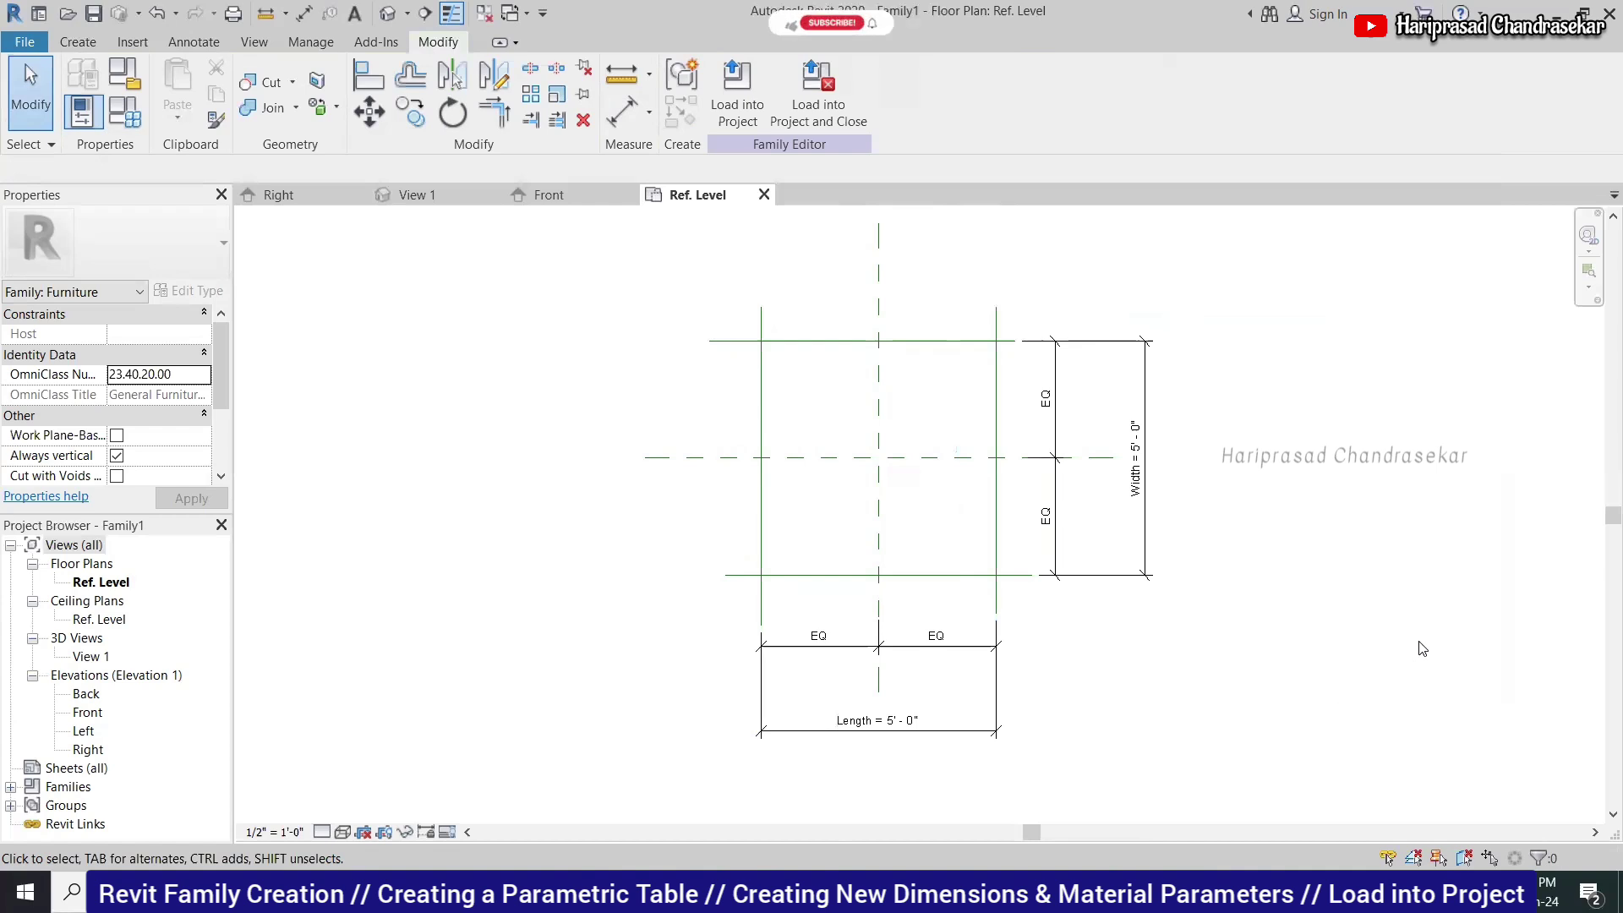
{"action": "scroll", "coordinate": [1417, 652], "scroll_direction": "up", "scroll_amount": 1}
{"action": "scroll", "coordinate": [1220, 433], "scroll_direction": "down", "scroll_amount": 1}
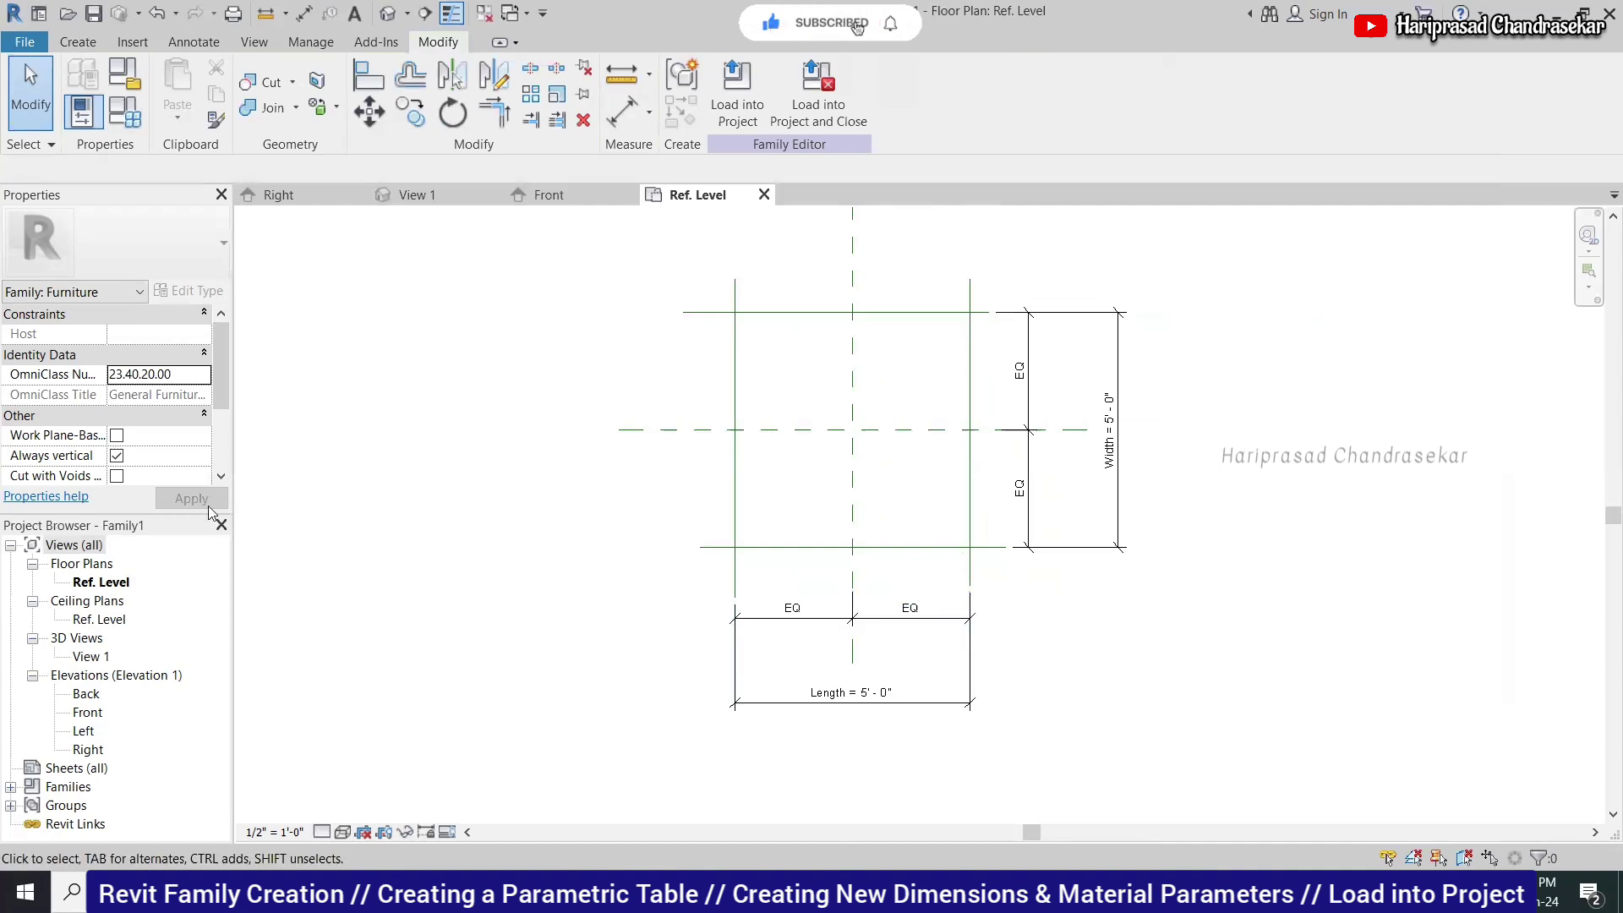
{"action": "left_click", "coordinate": [94, 695]}
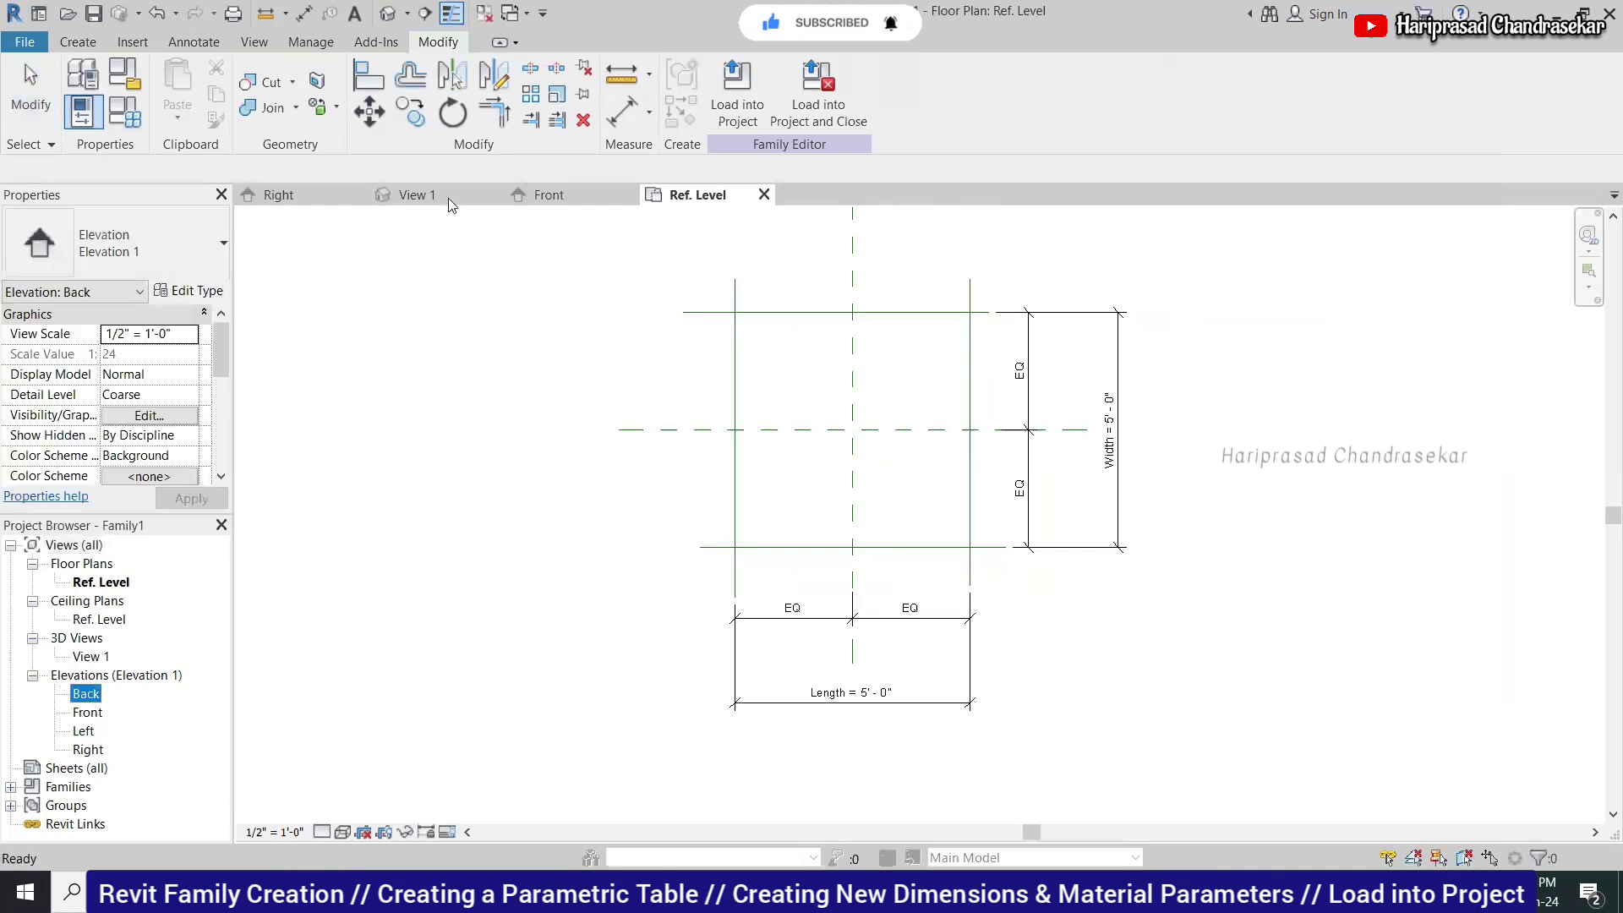
In the Front elevation, draw a horizontal reference plane and name it Top.
{"action": "left_click", "coordinate": [564, 200]}
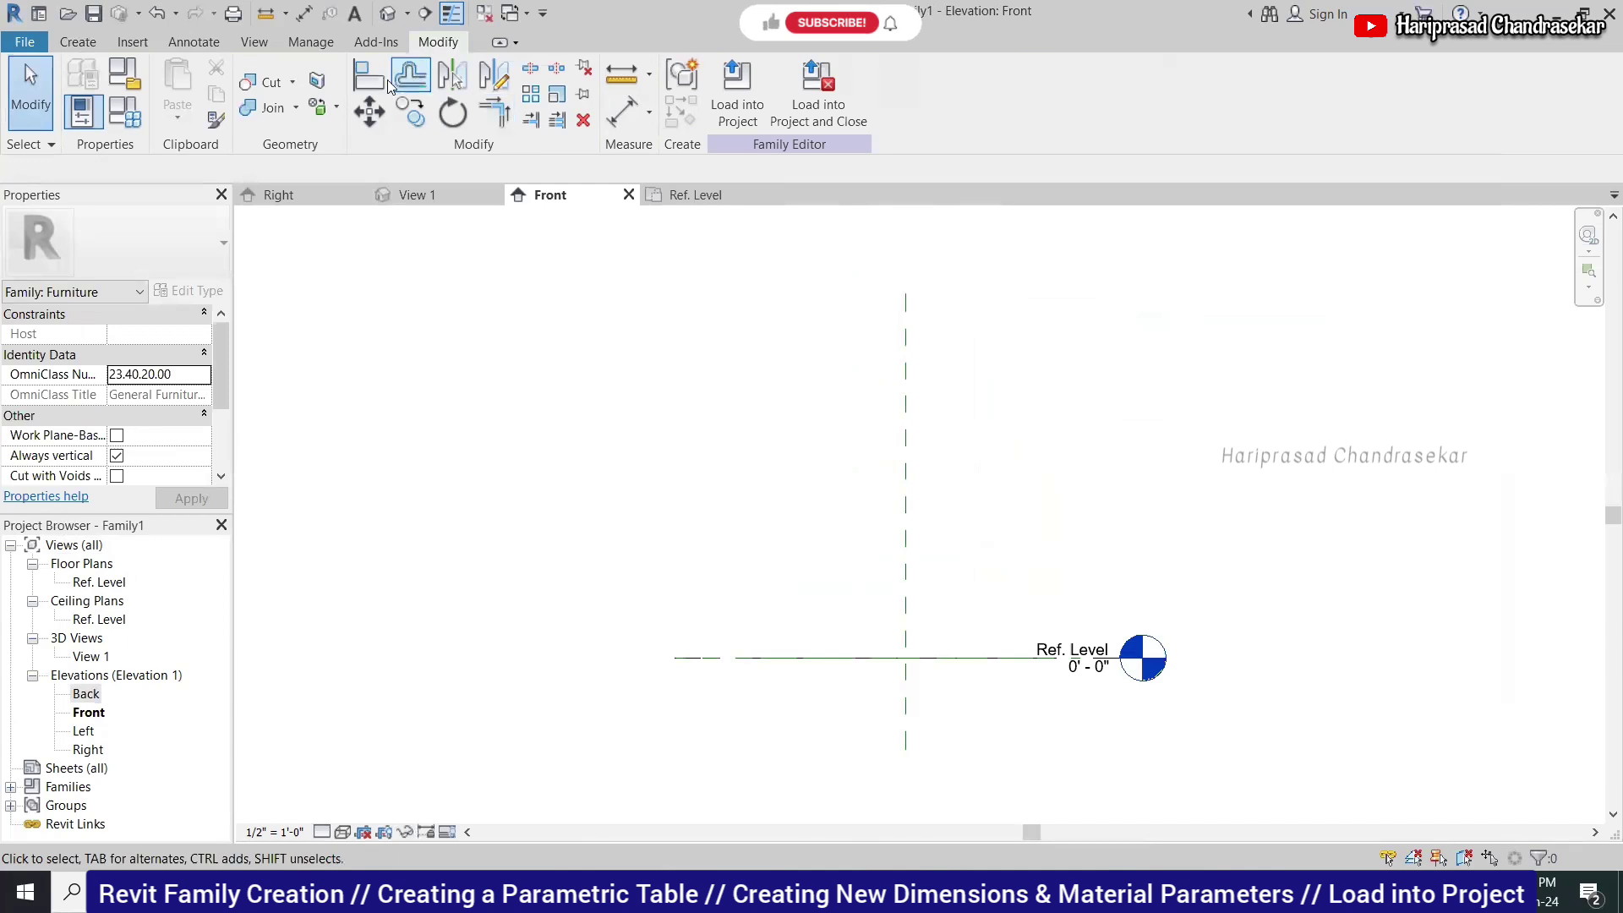
{"action": "left_click", "coordinate": [87, 45]}
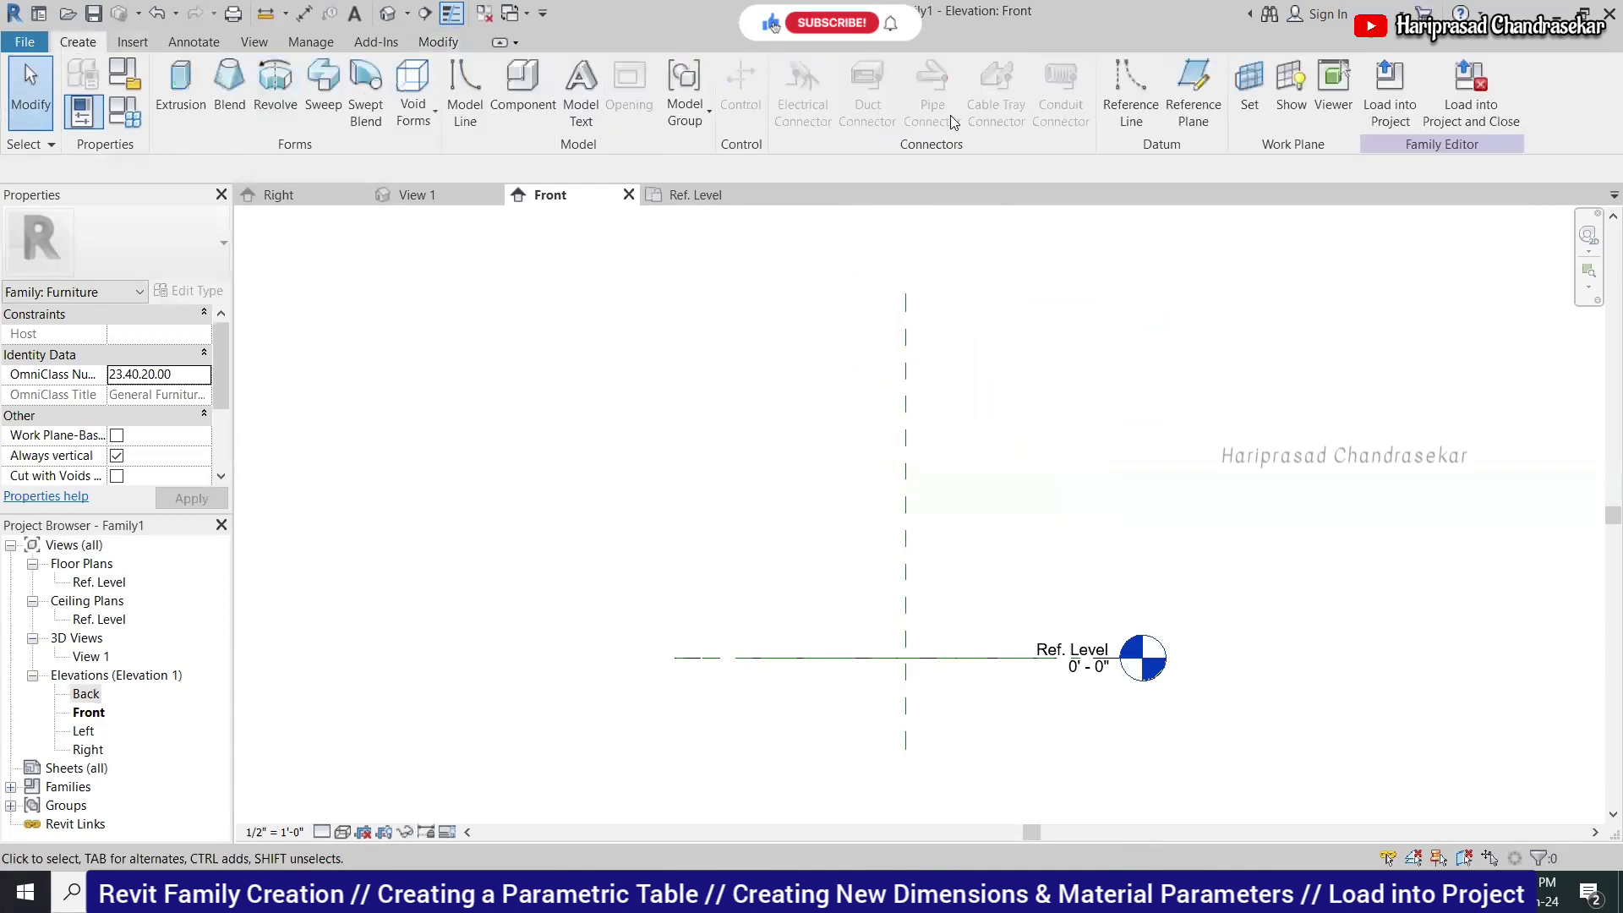
{"action": "left_click", "coordinate": [1192, 110]}
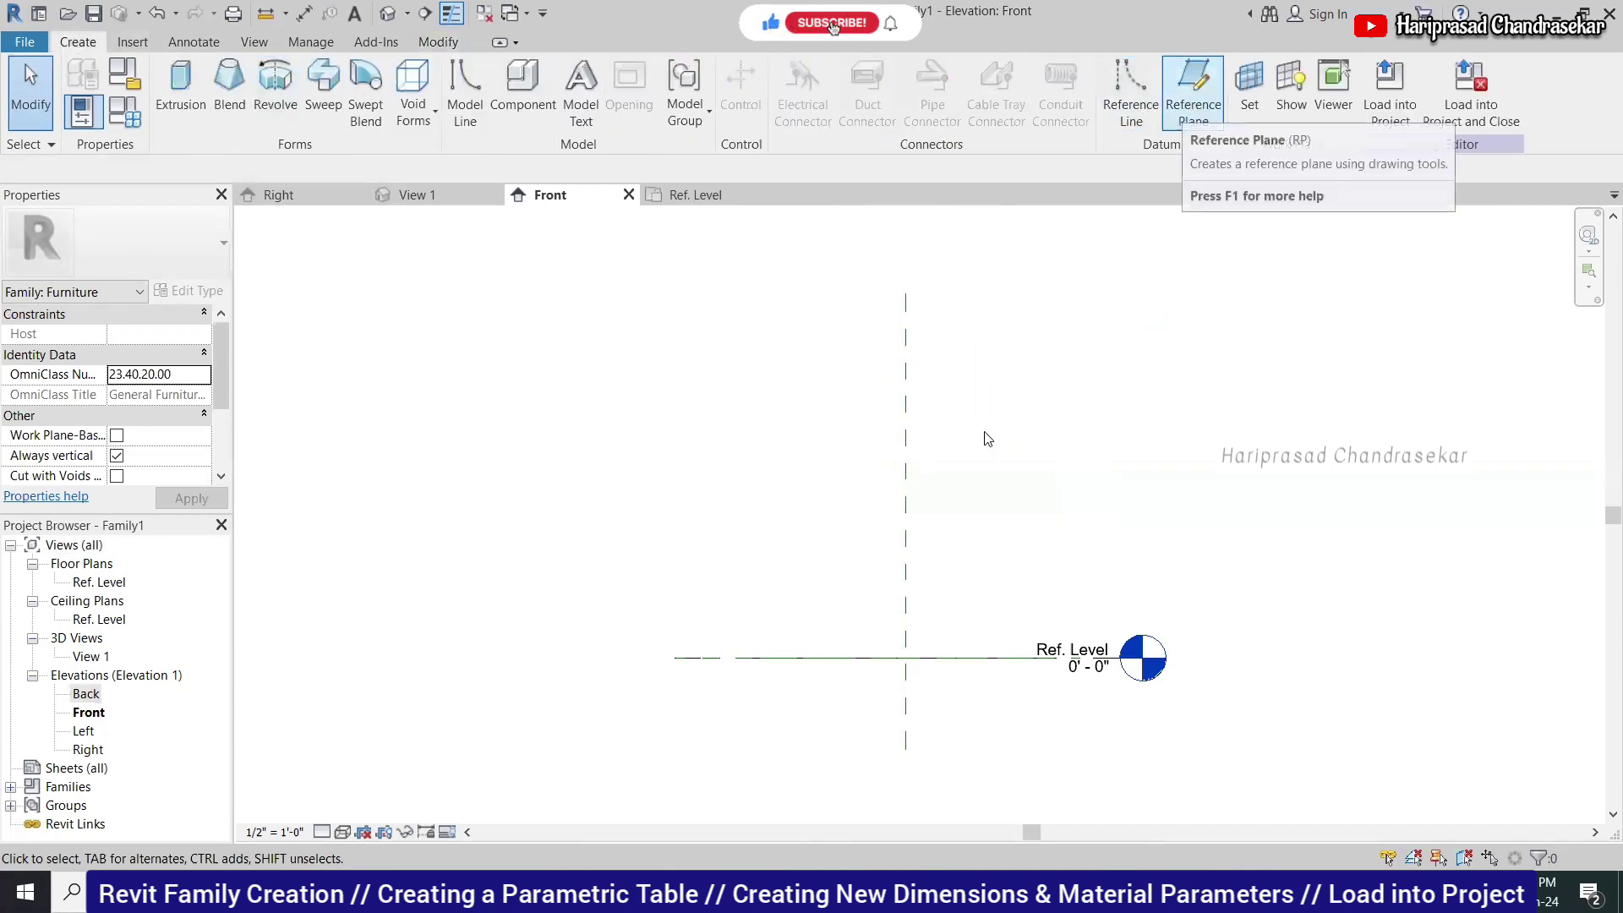
{"action": "left_click", "coordinate": [728, 490]}
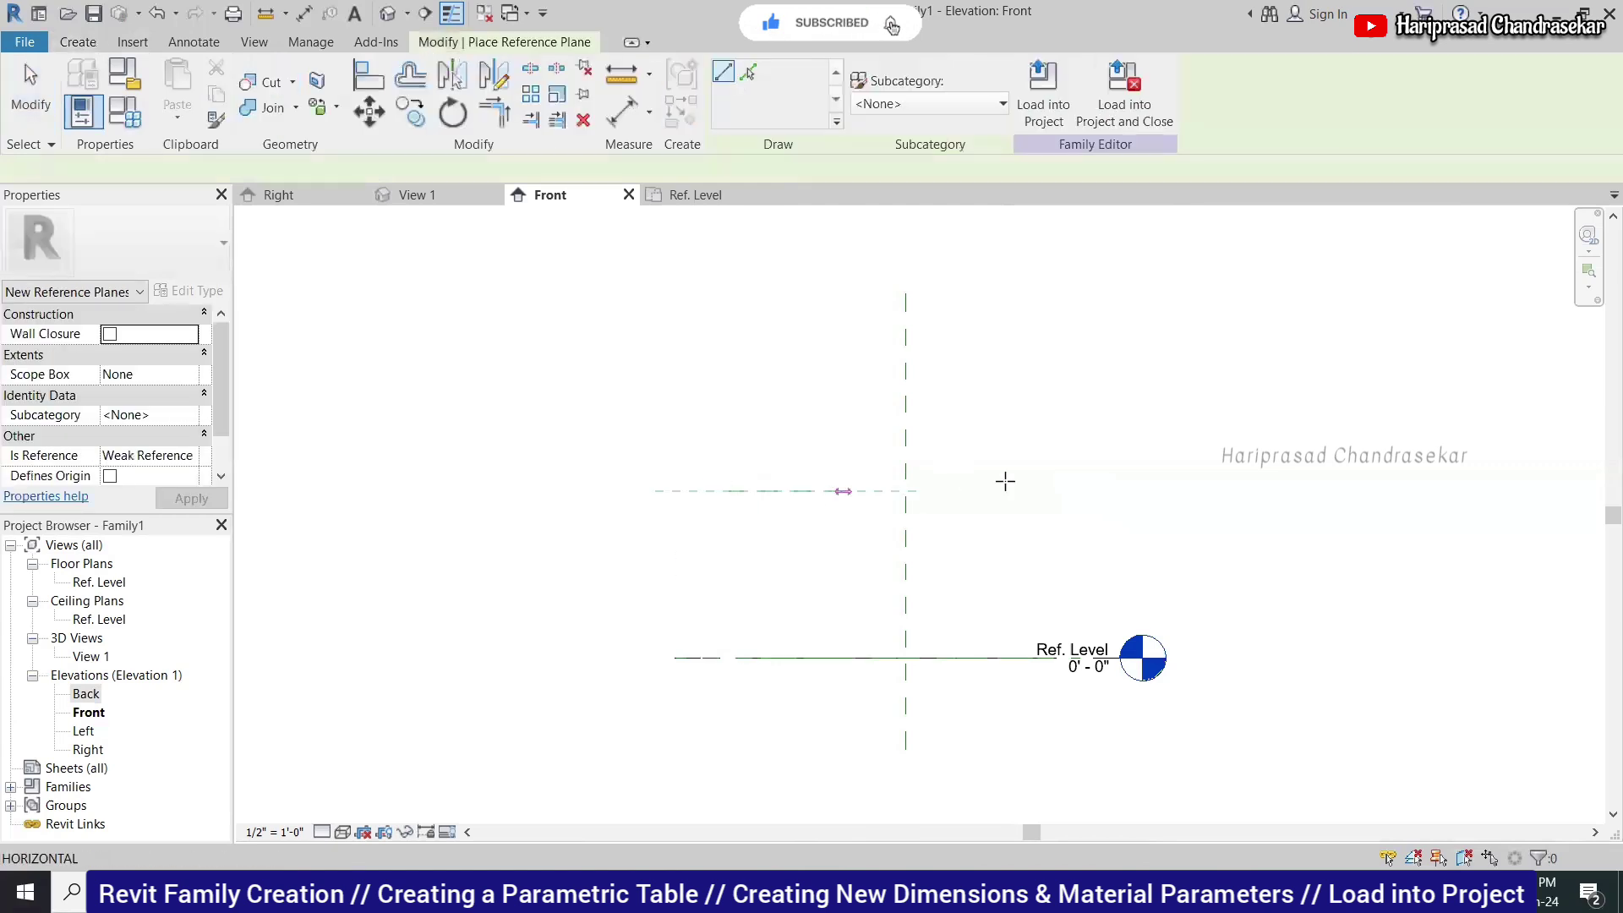
{"action": "left_click", "coordinate": [1055, 489]}
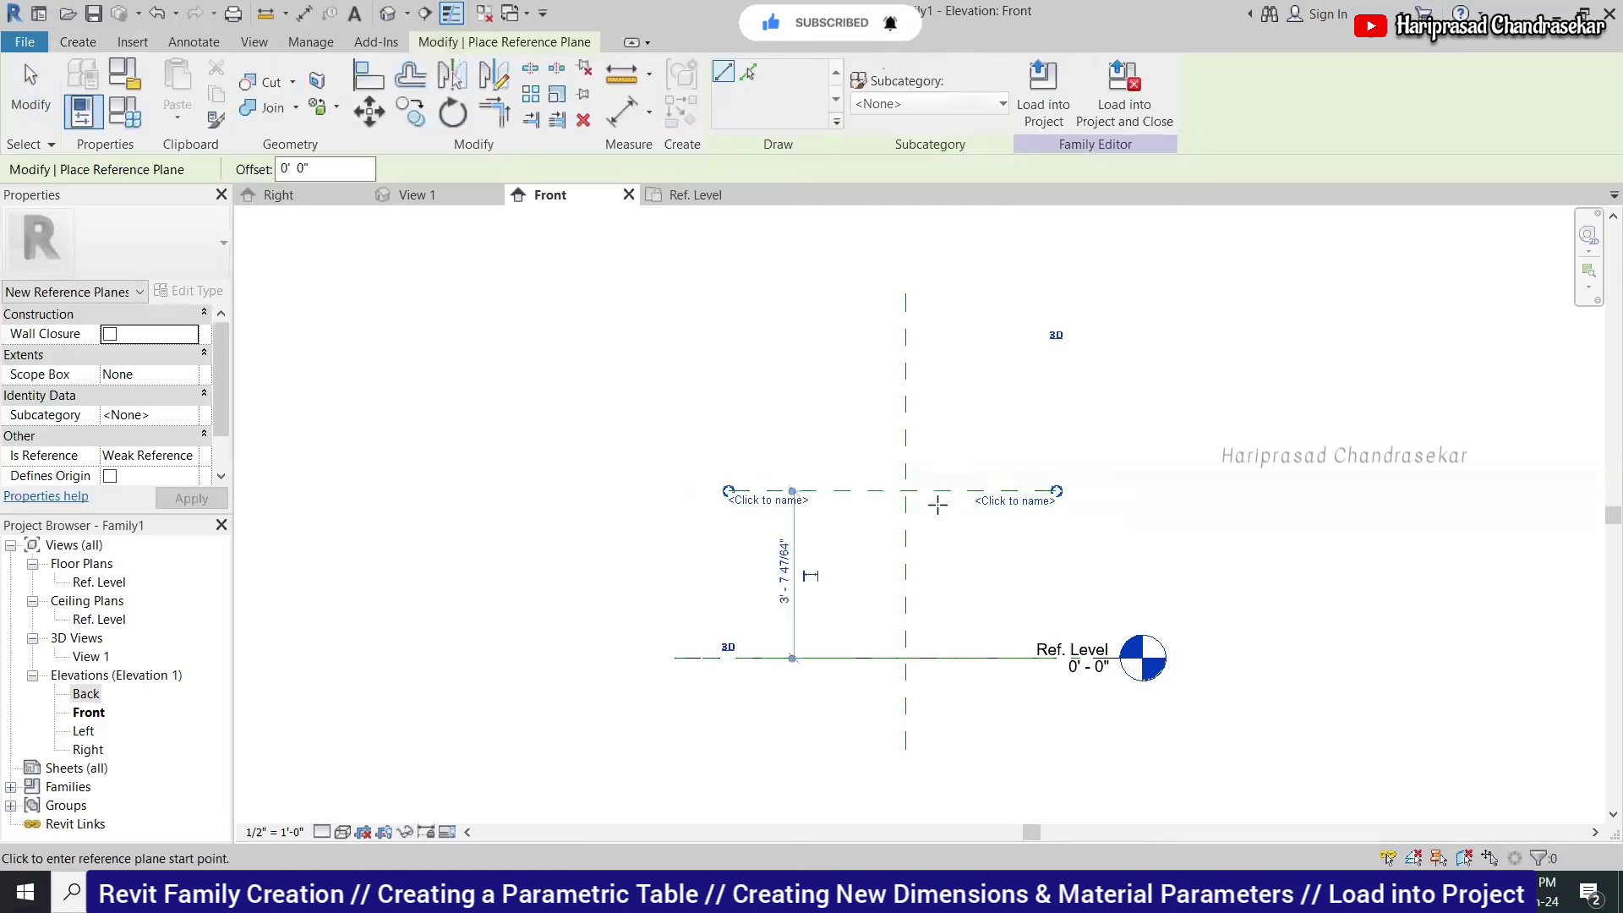
{"action": "left_click", "coordinate": [1015, 501]}
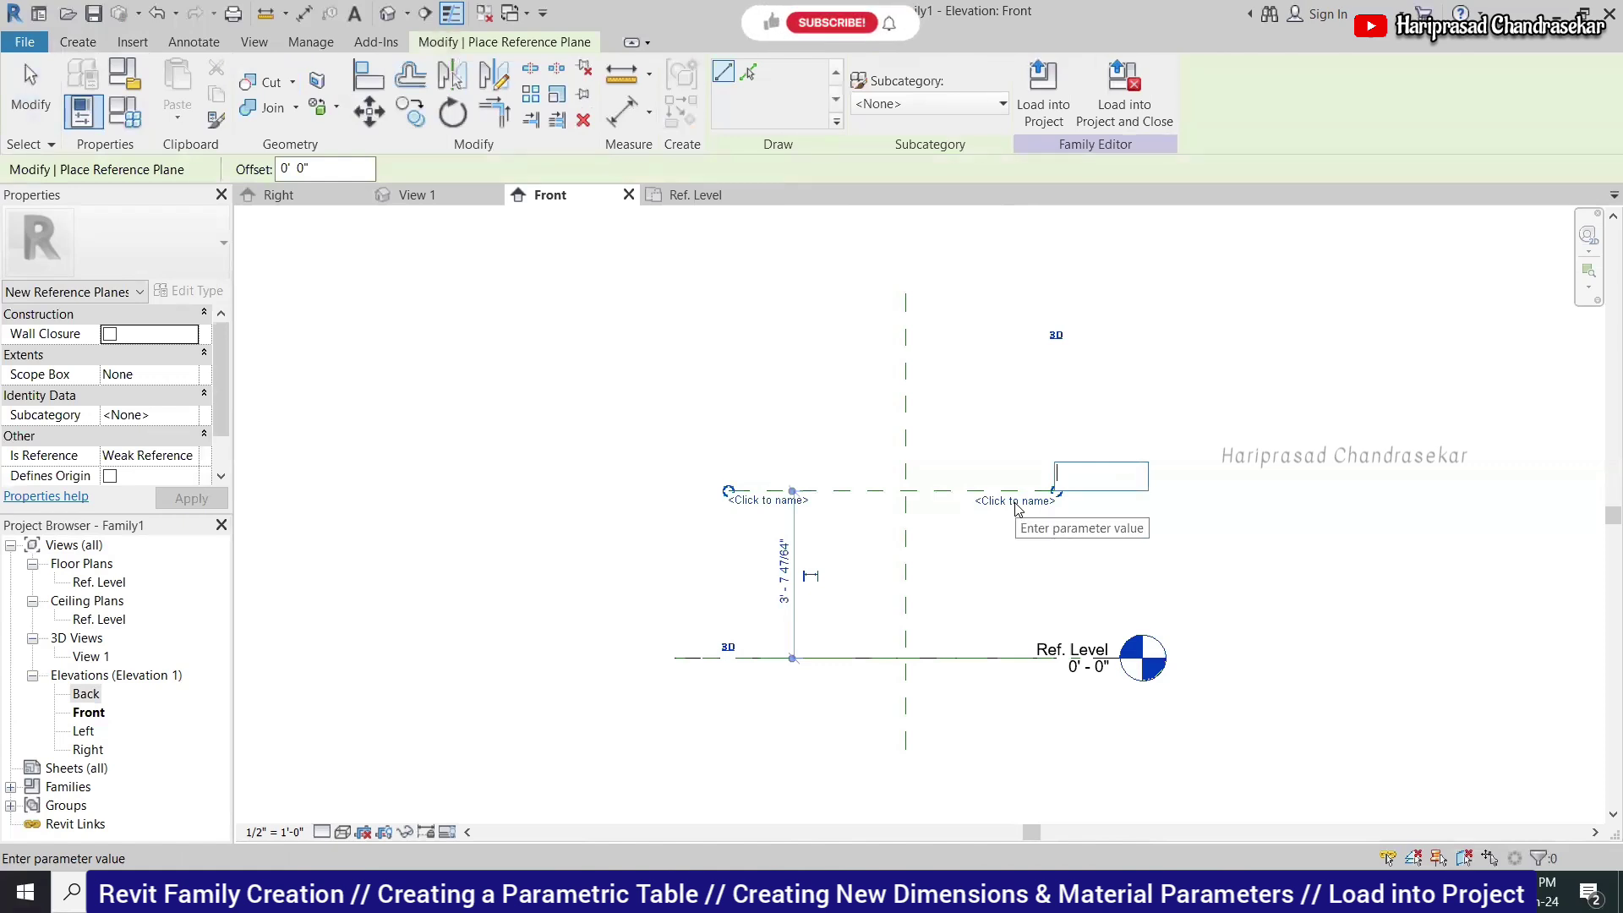
{"action": "type", "text": "Top"}
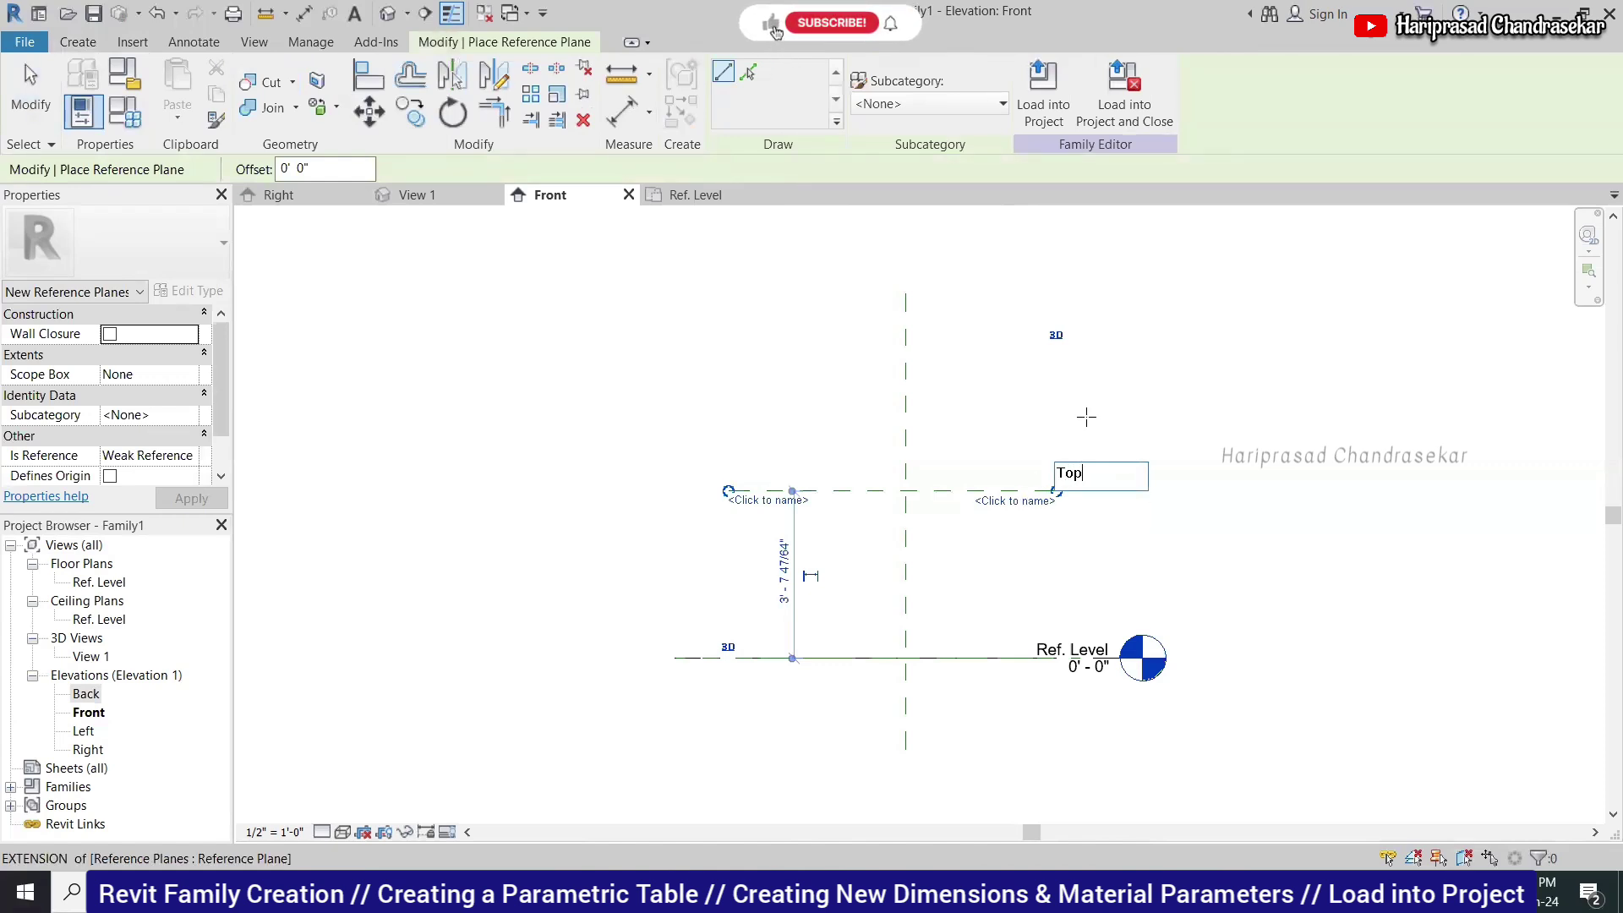
{"action": "key", "text": "Return"}
Make the Top plane's 3' - 7 3/4" height dimension permanent.
{"action": "key", "text": "Escape"}
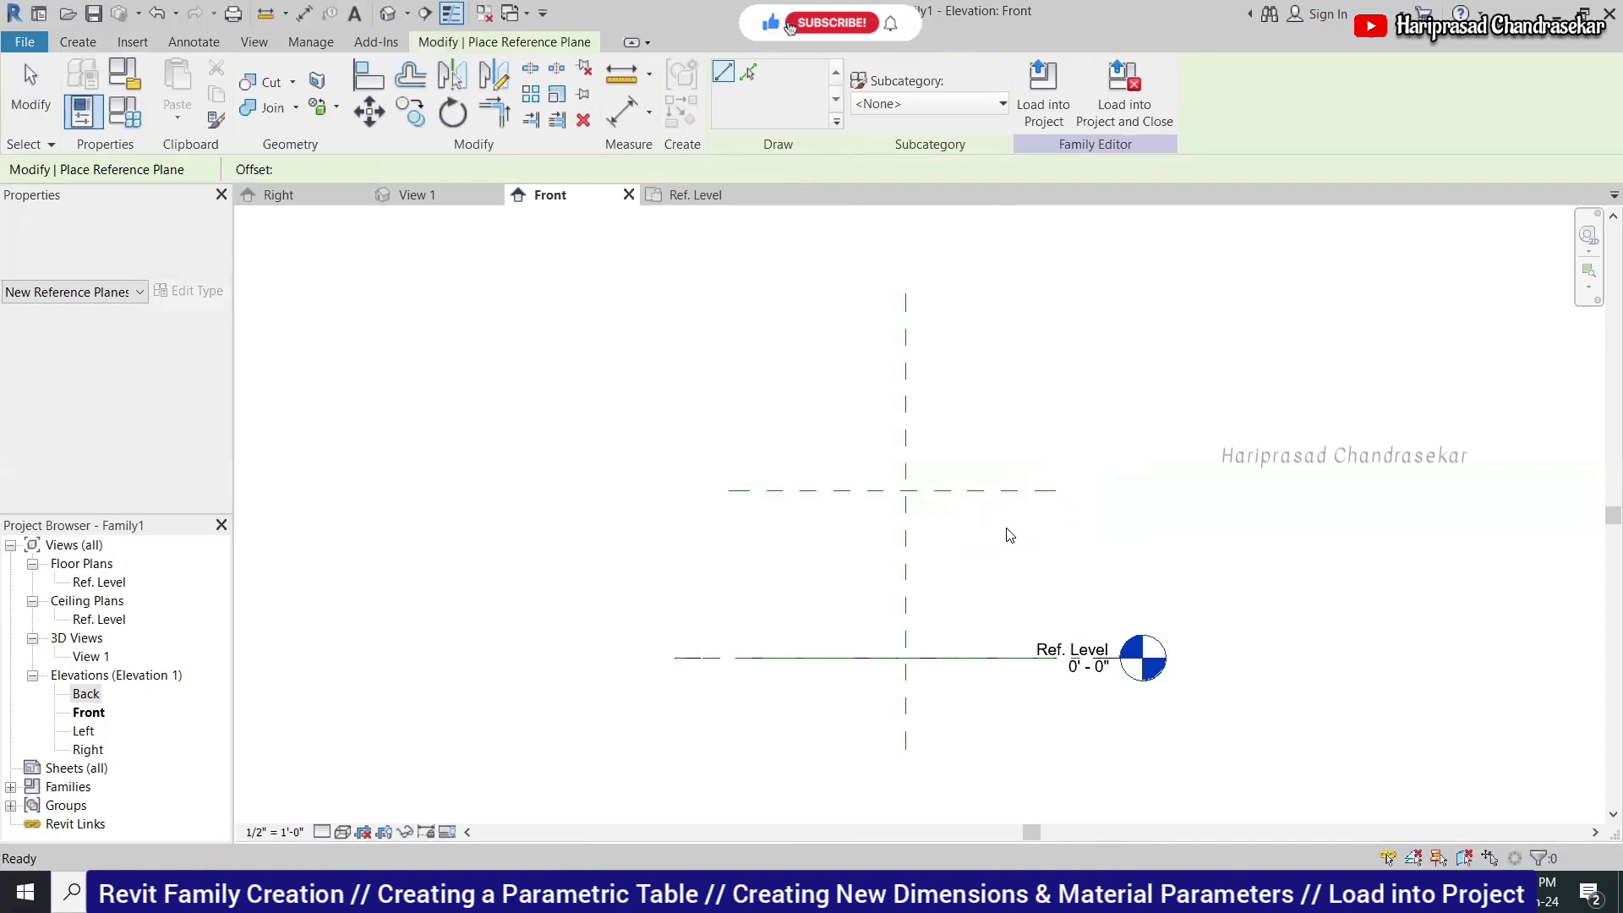
{"action": "key", "text": "Escape"}
{"action": "left_click", "coordinate": [948, 494]}
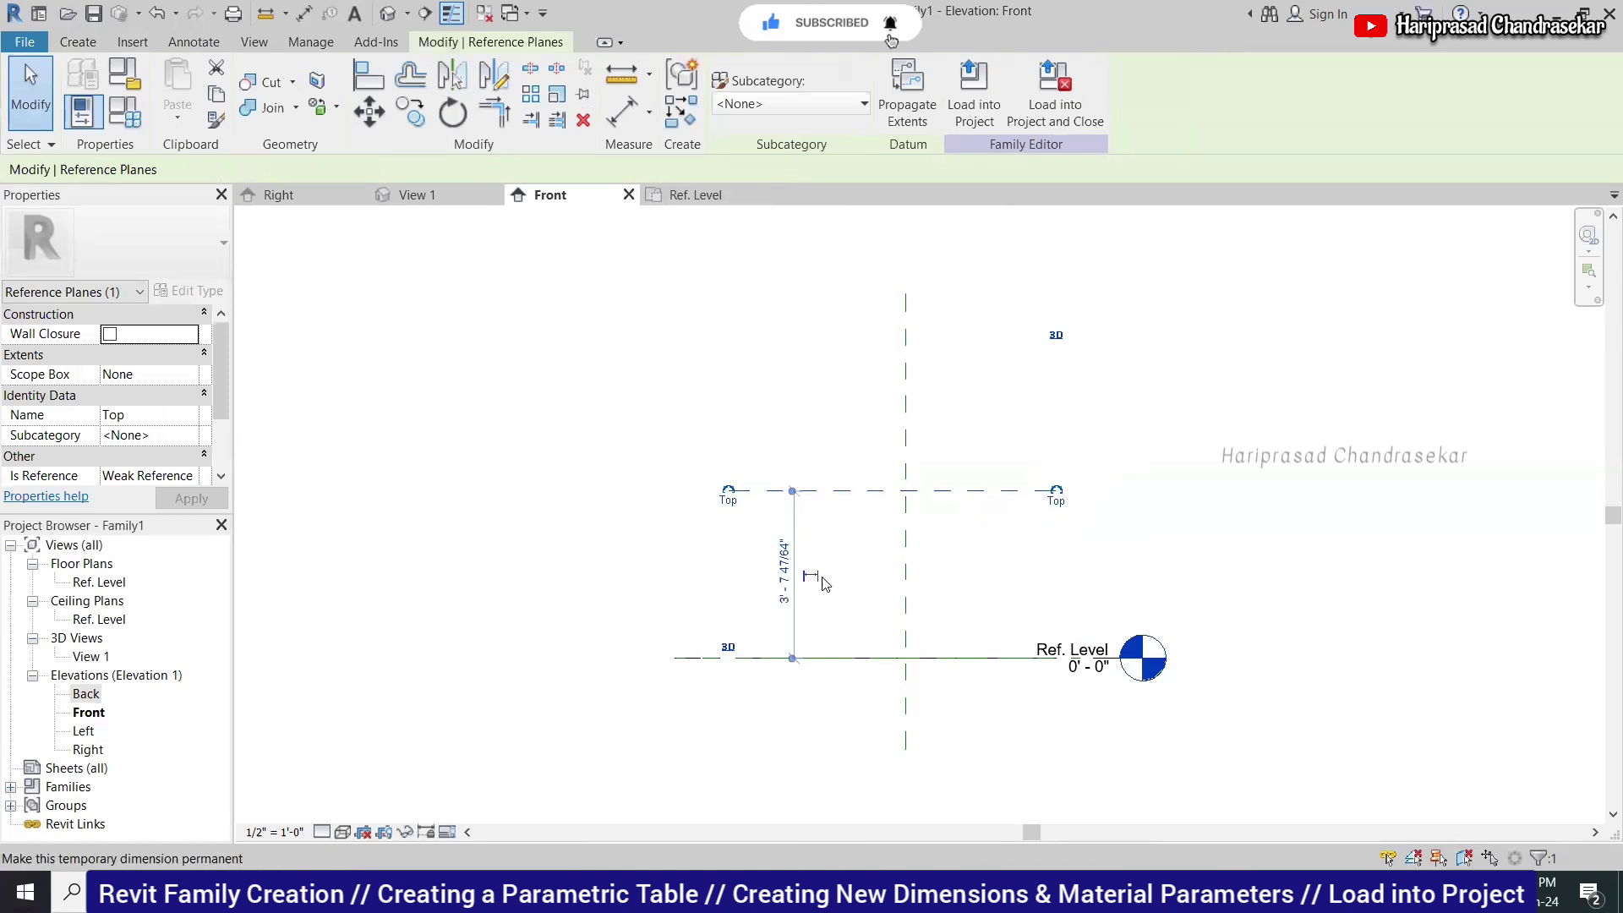
{"action": "left_click", "coordinate": [811, 576]}
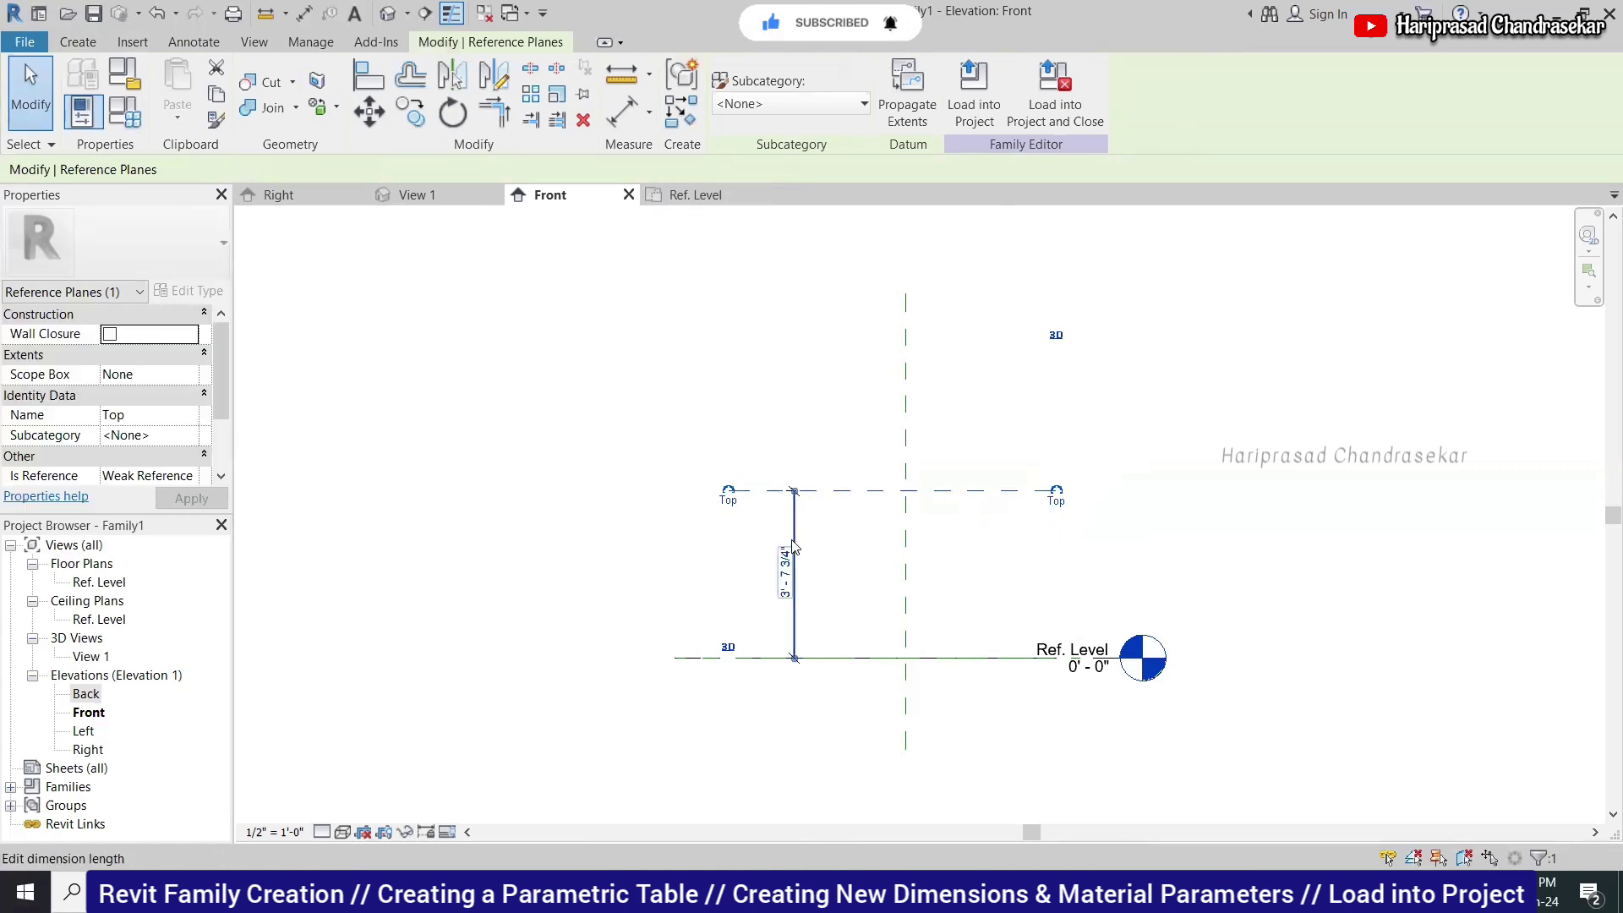
{"action": "left_click", "coordinate": [837, 555]}
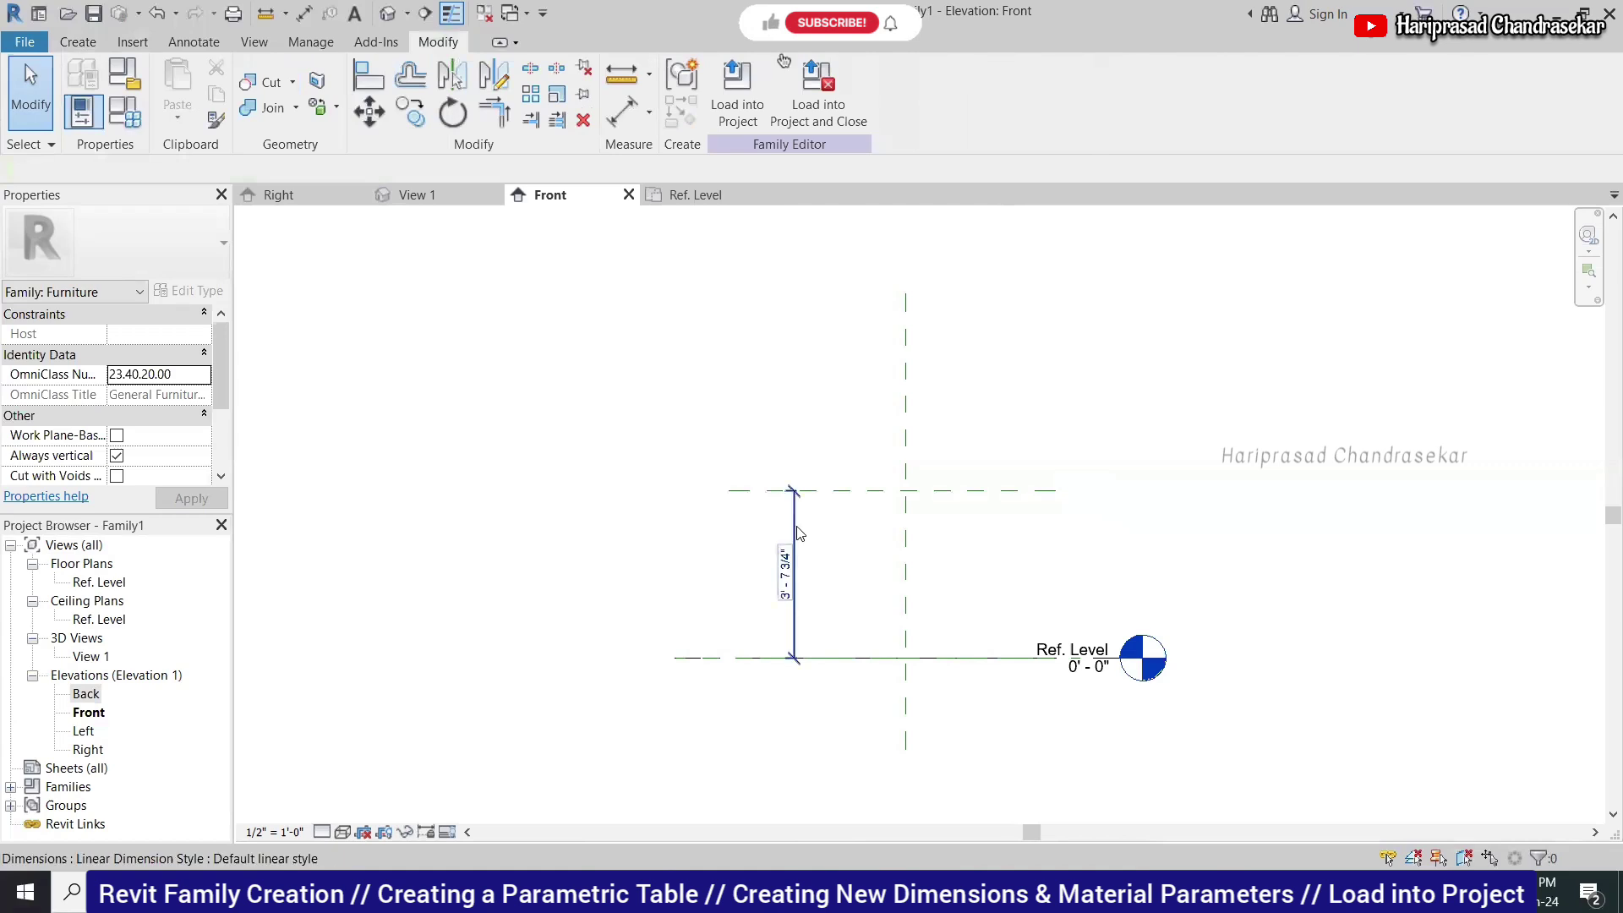
Label the Top plane's 3' - 7 3/4" height dimension Default Elevation.
{"action": "left_click", "coordinate": [798, 533]}
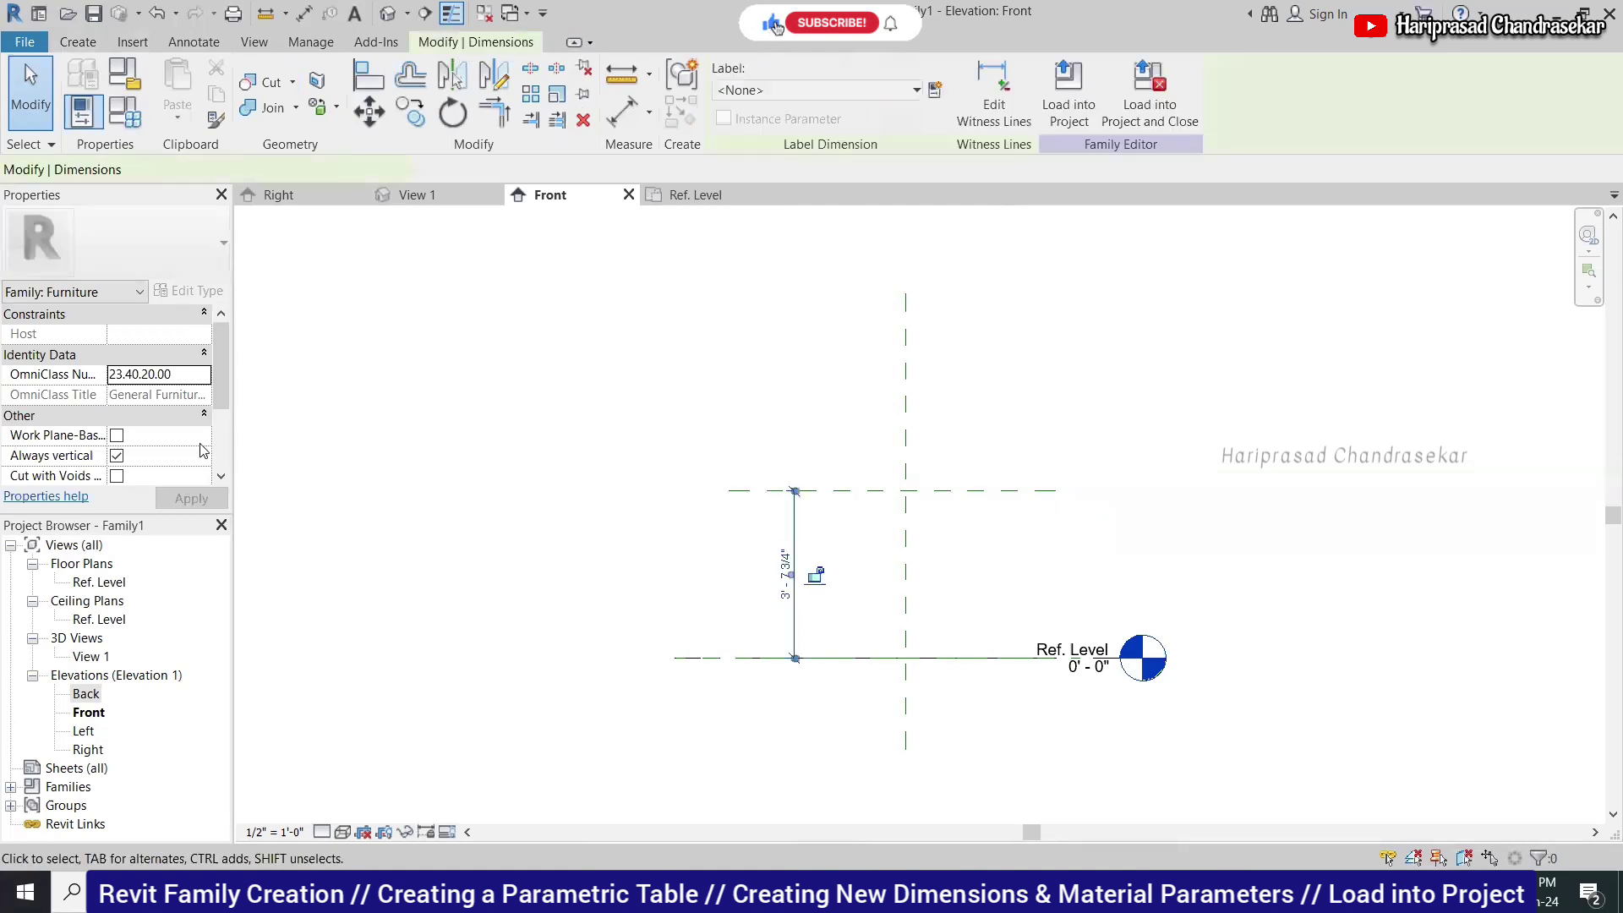
{"action": "left_click", "coordinate": [161, 434]}
{"action": "left_click", "coordinate": [170, 435]}
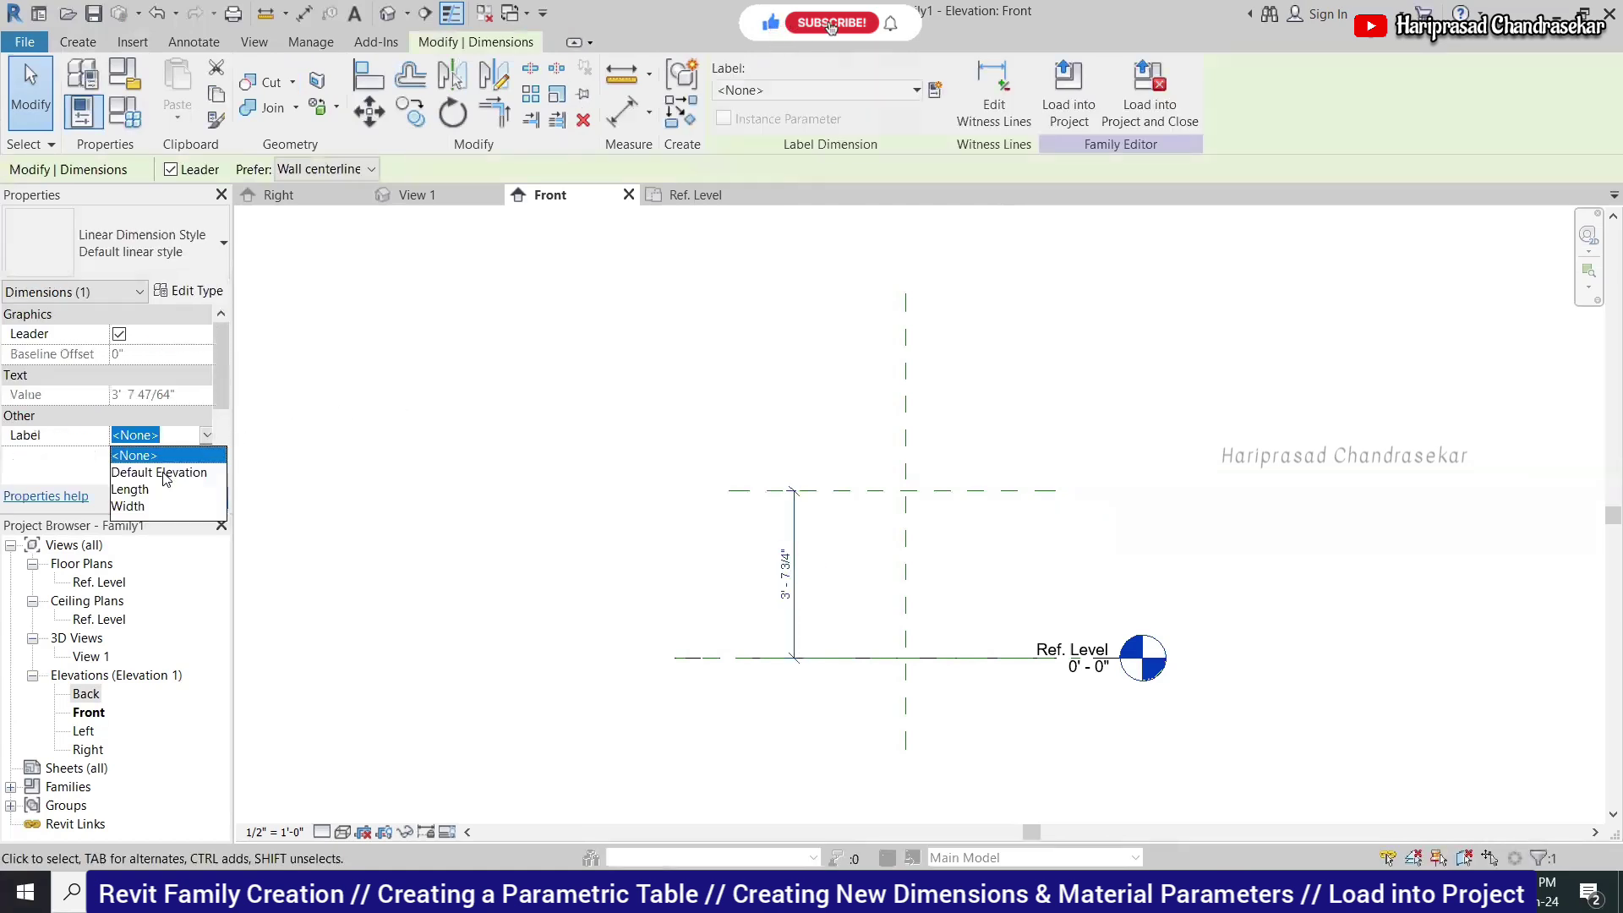
{"action": "left_click", "coordinate": [166, 479]}
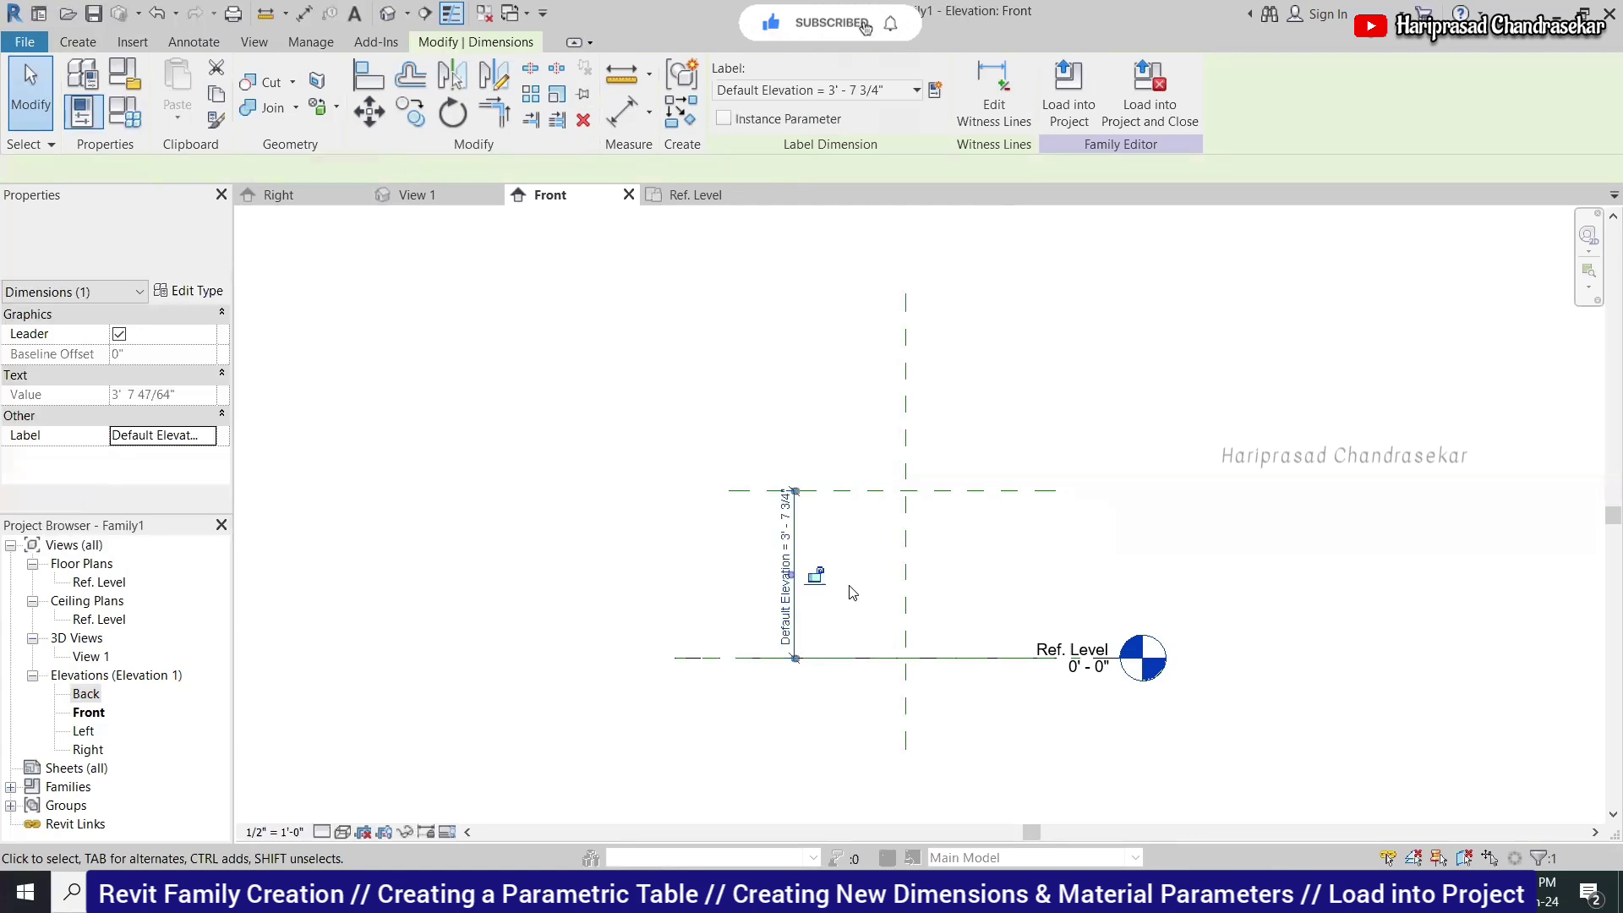
Set Default Elevation to 4' in Family Types, then return to the Ref. Level plan.
{"action": "left_click", "coordinate": [125, 111]}
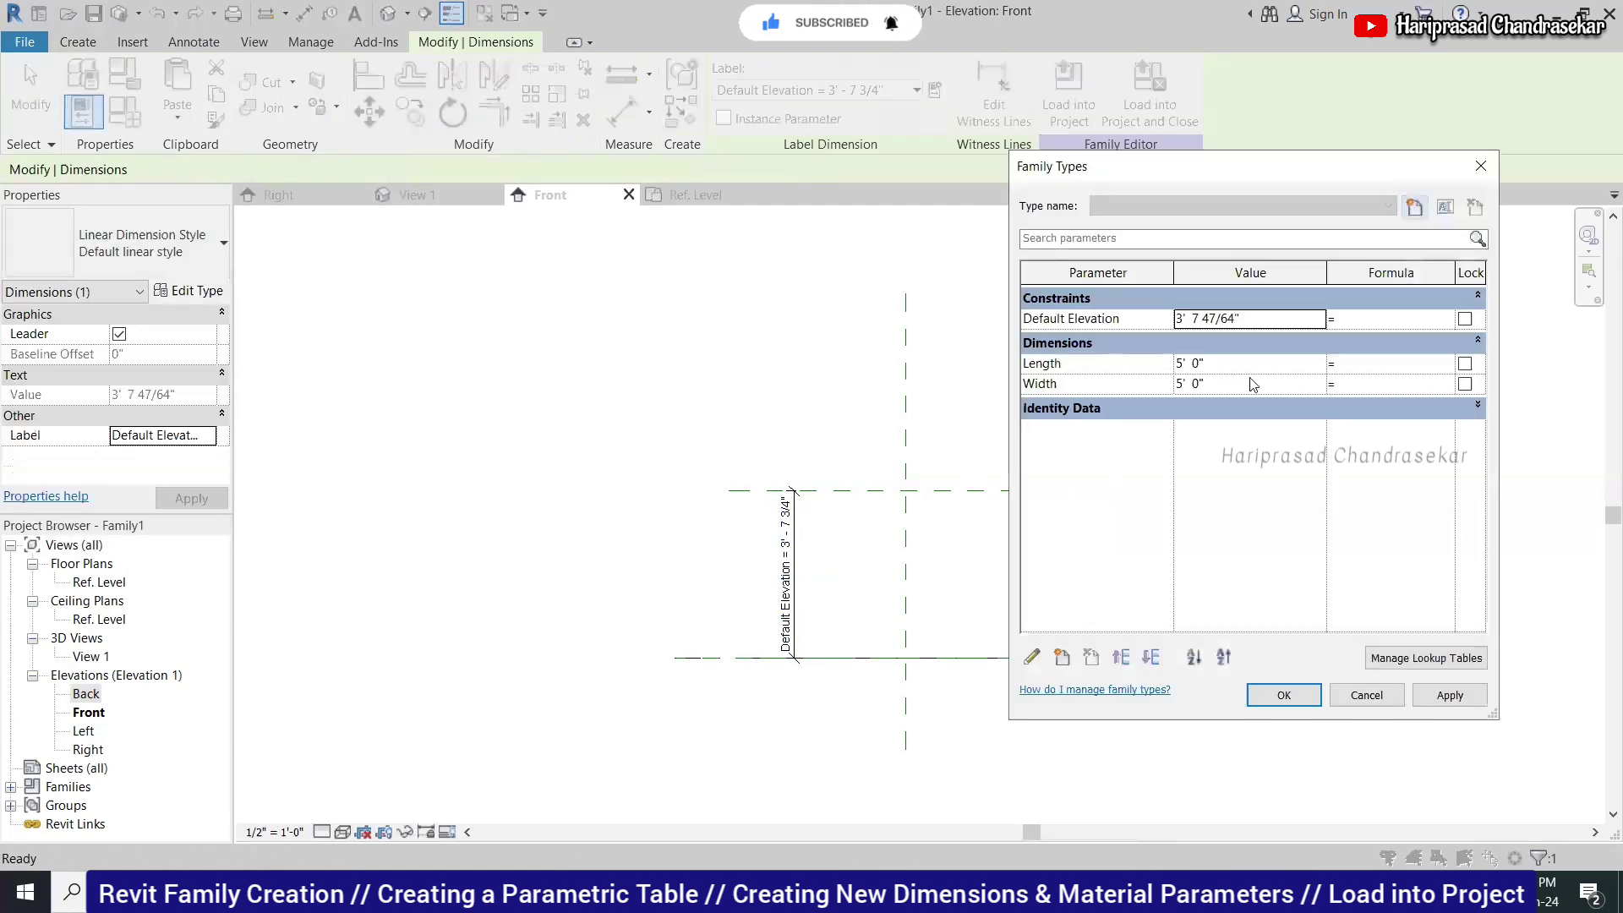
{"action": "left_click", "coordinate": [1276, 320]}
{"action": "type", "text": "4'"}
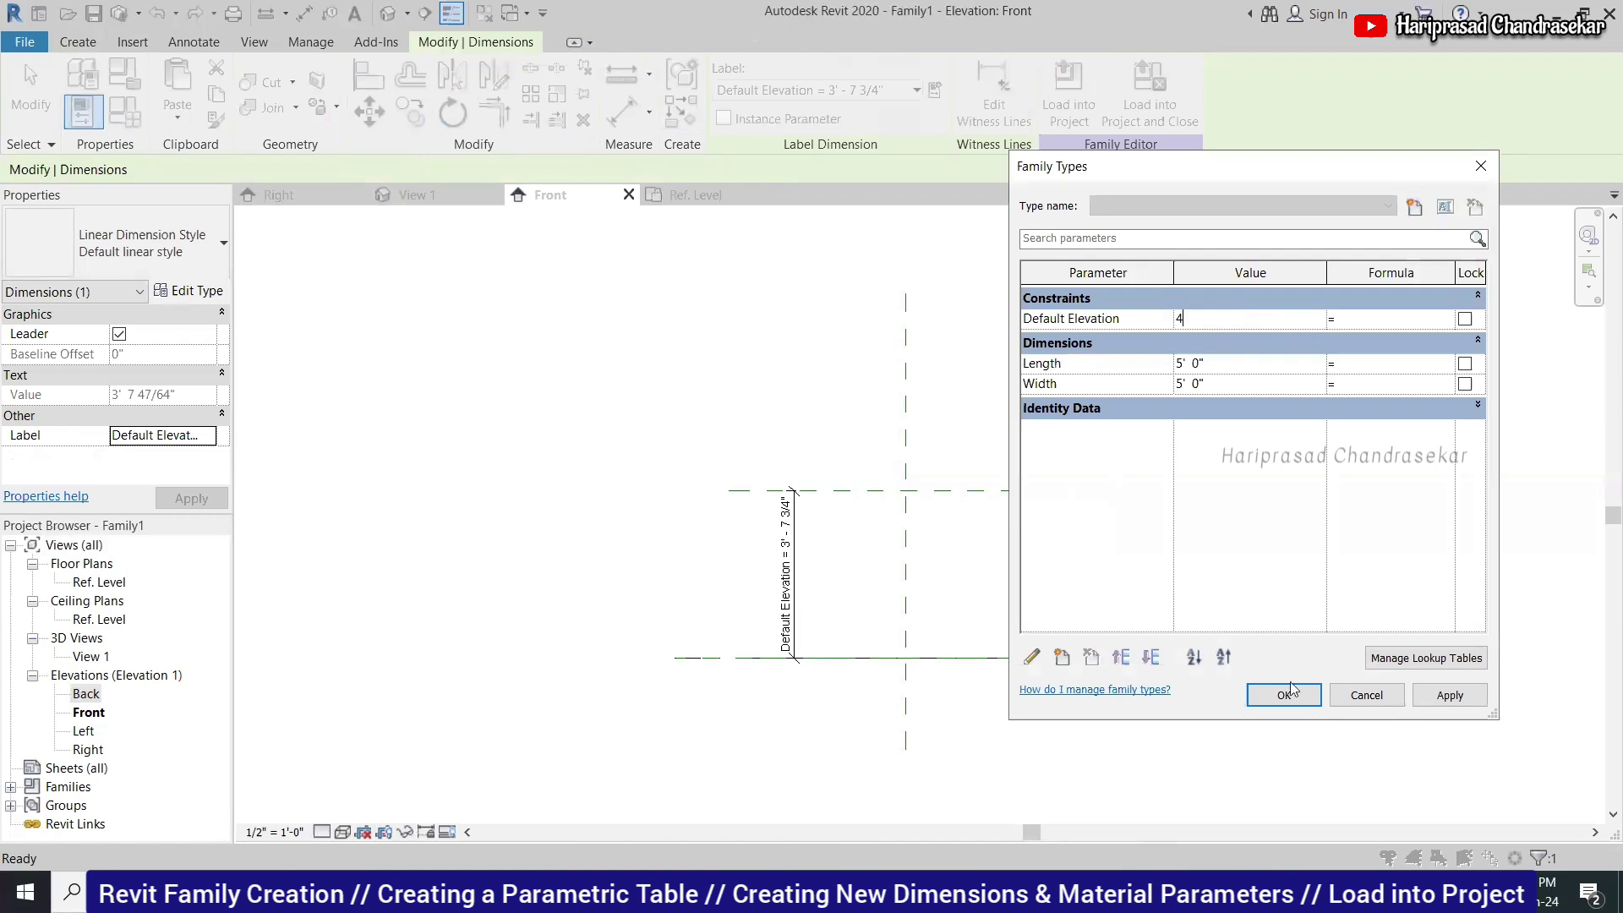
{"action": "left_click", "coordinate": [1283, 694]}
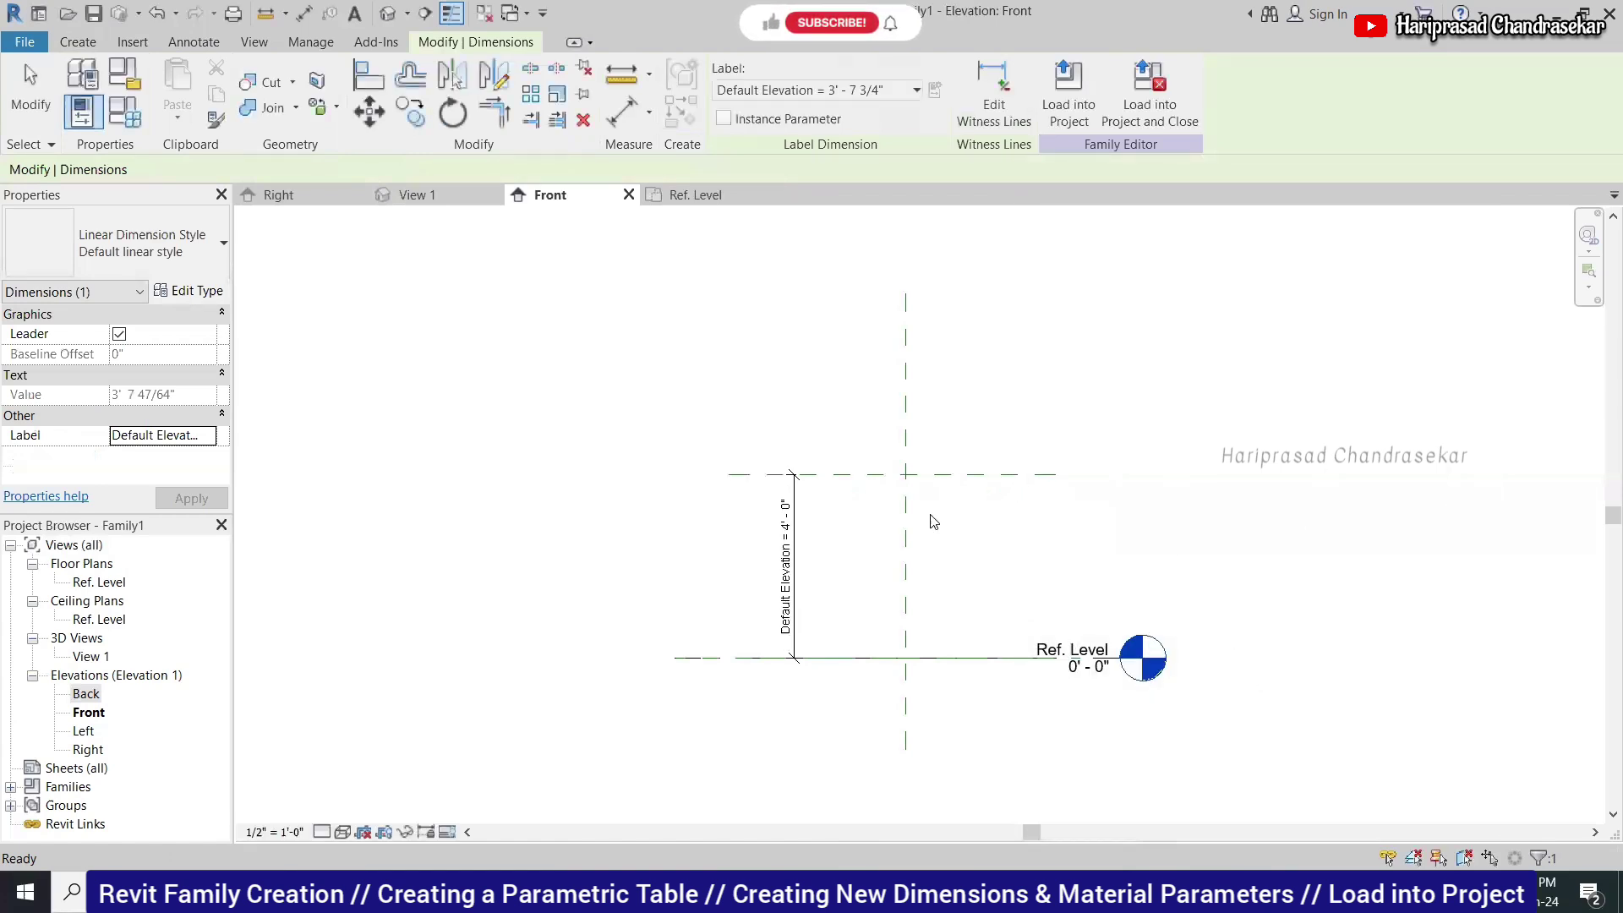
{"action": "left_click", "coordinate": [855, 535]}
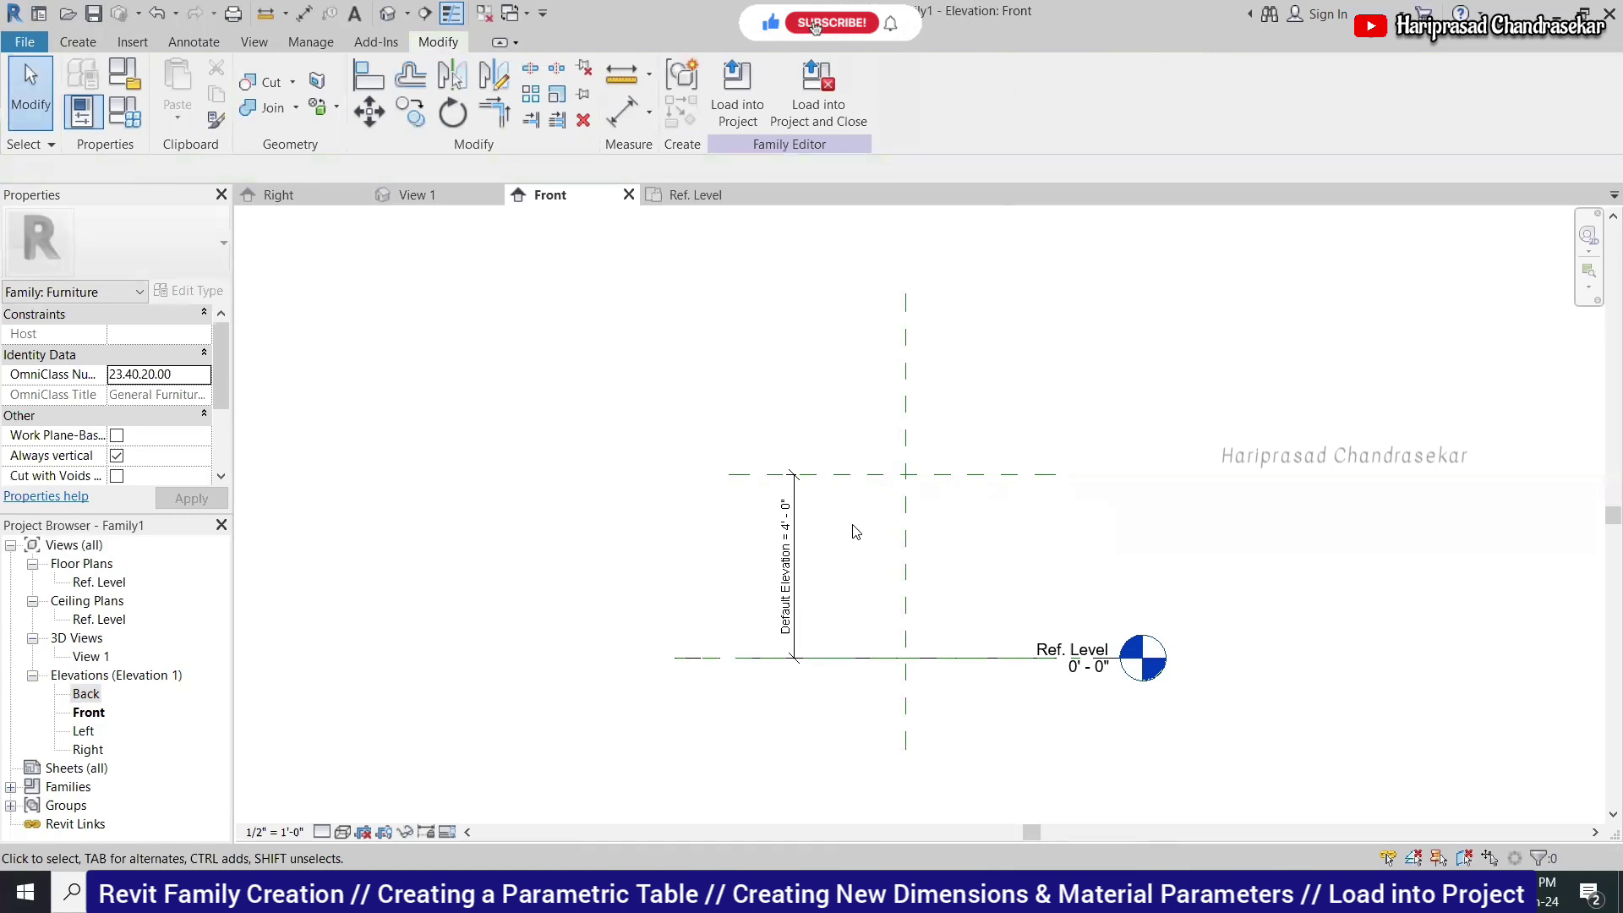
{"action": "left_click", "coordinate": [698, 197]}
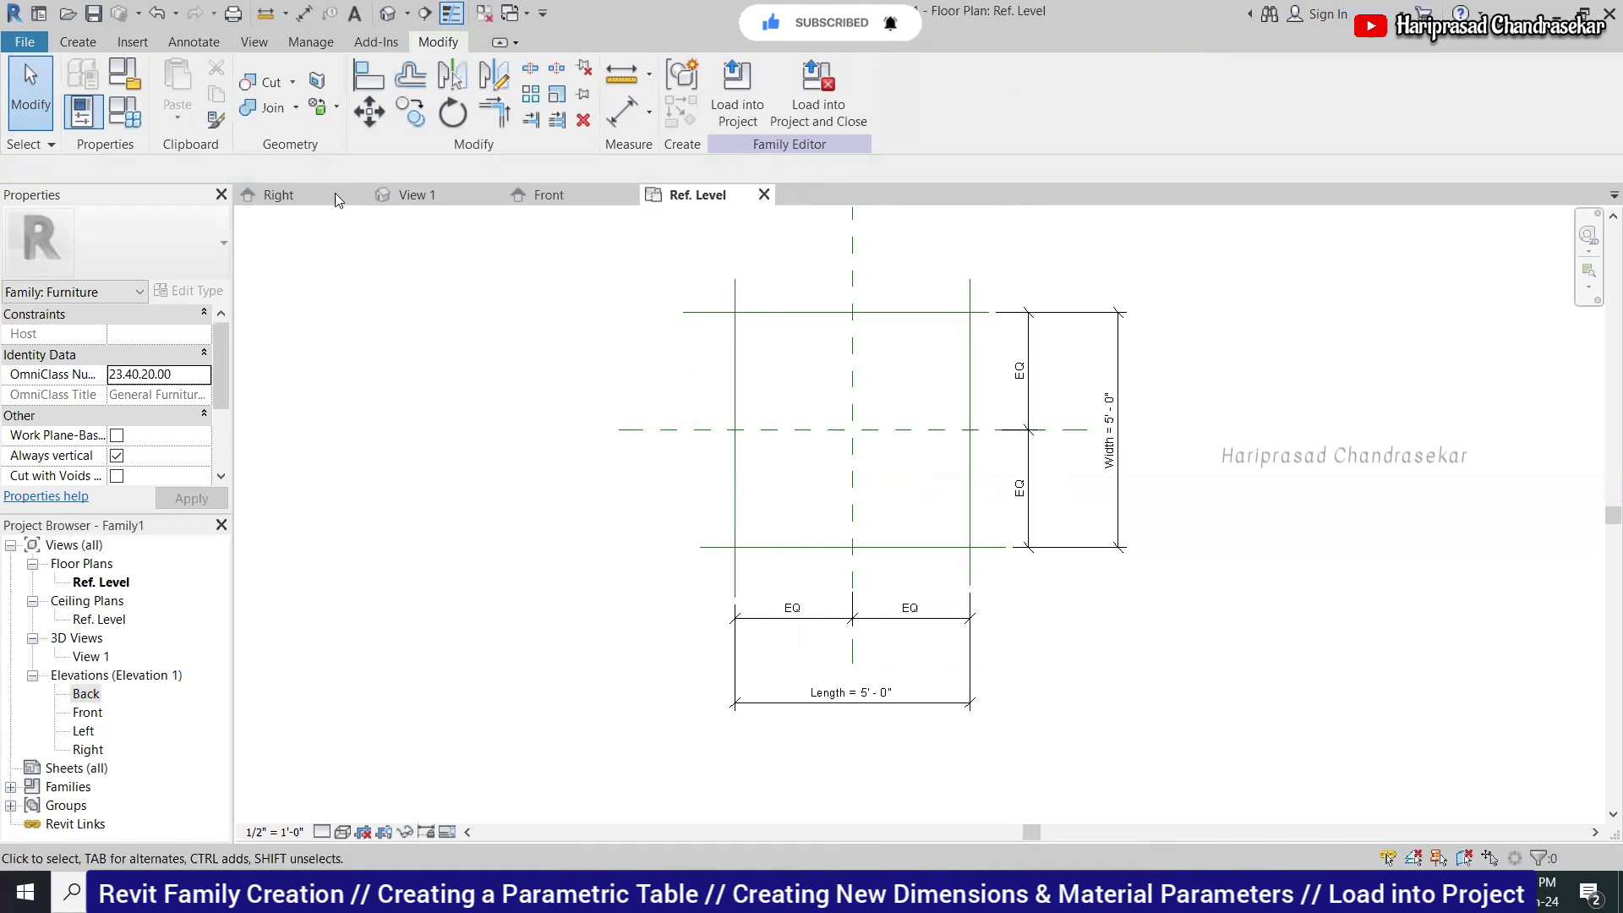
Sketch a rectangular extrusion on the reference-line frame, locking its edges to the lines.
{"action": "left_click", "coordinate": [77, 46]}
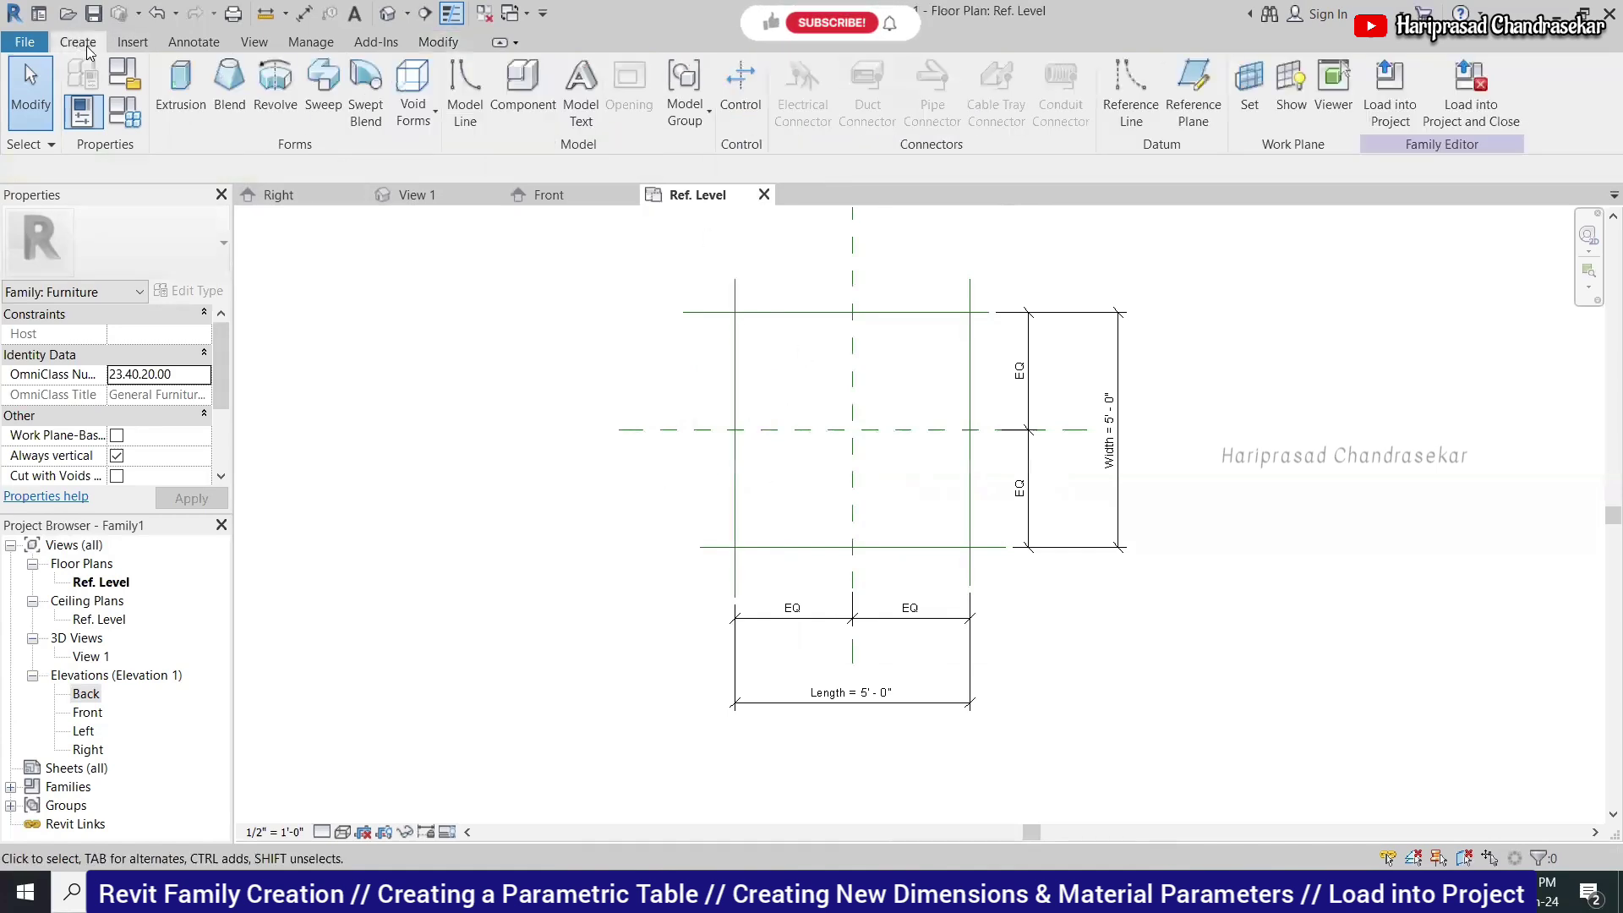
{"action": "left_click", "coordinate": [178, 89]}
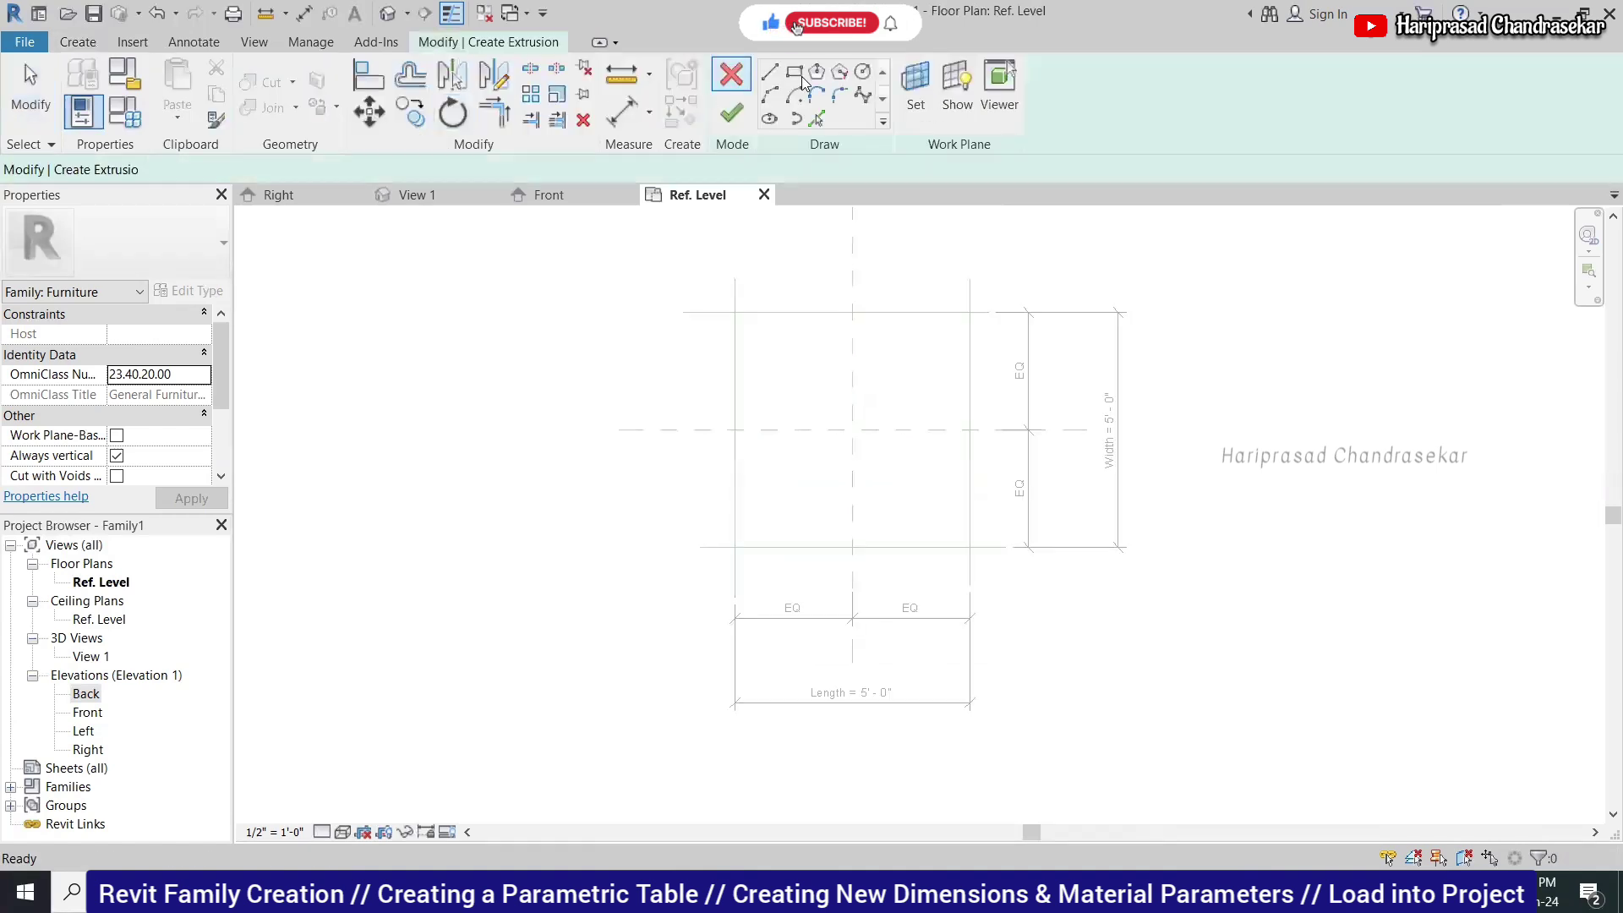
{"action": "left_click", "coordinate": [794, 72]}
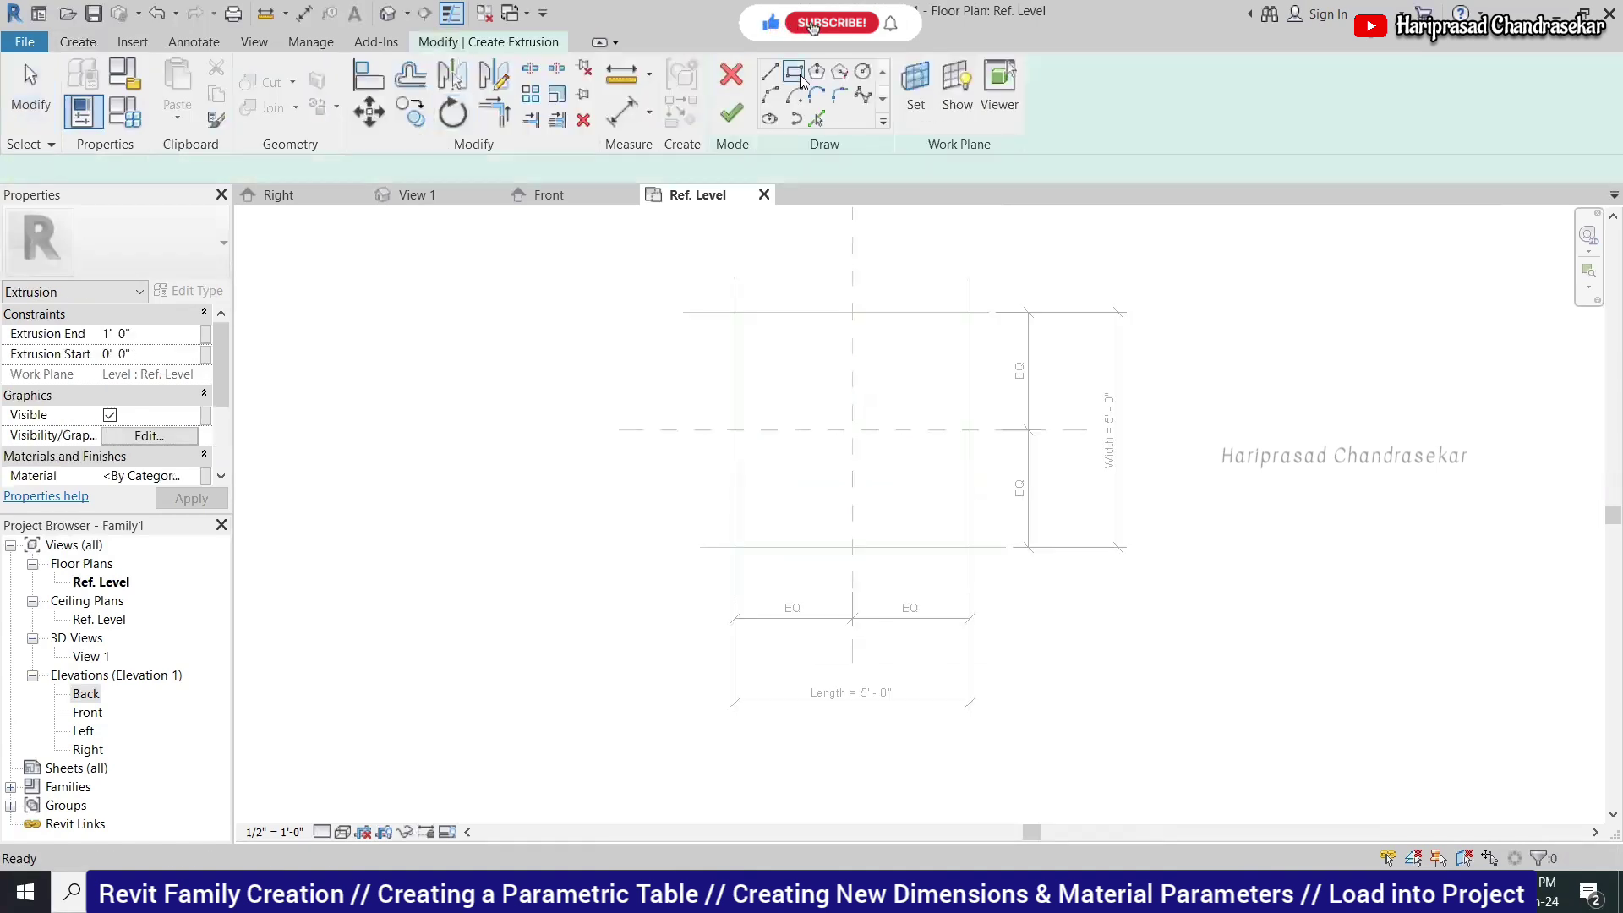
{"action": "left_click", "coordinate": [735, 312]}
{"action": "left_click", "coordinate": [970, 547]}
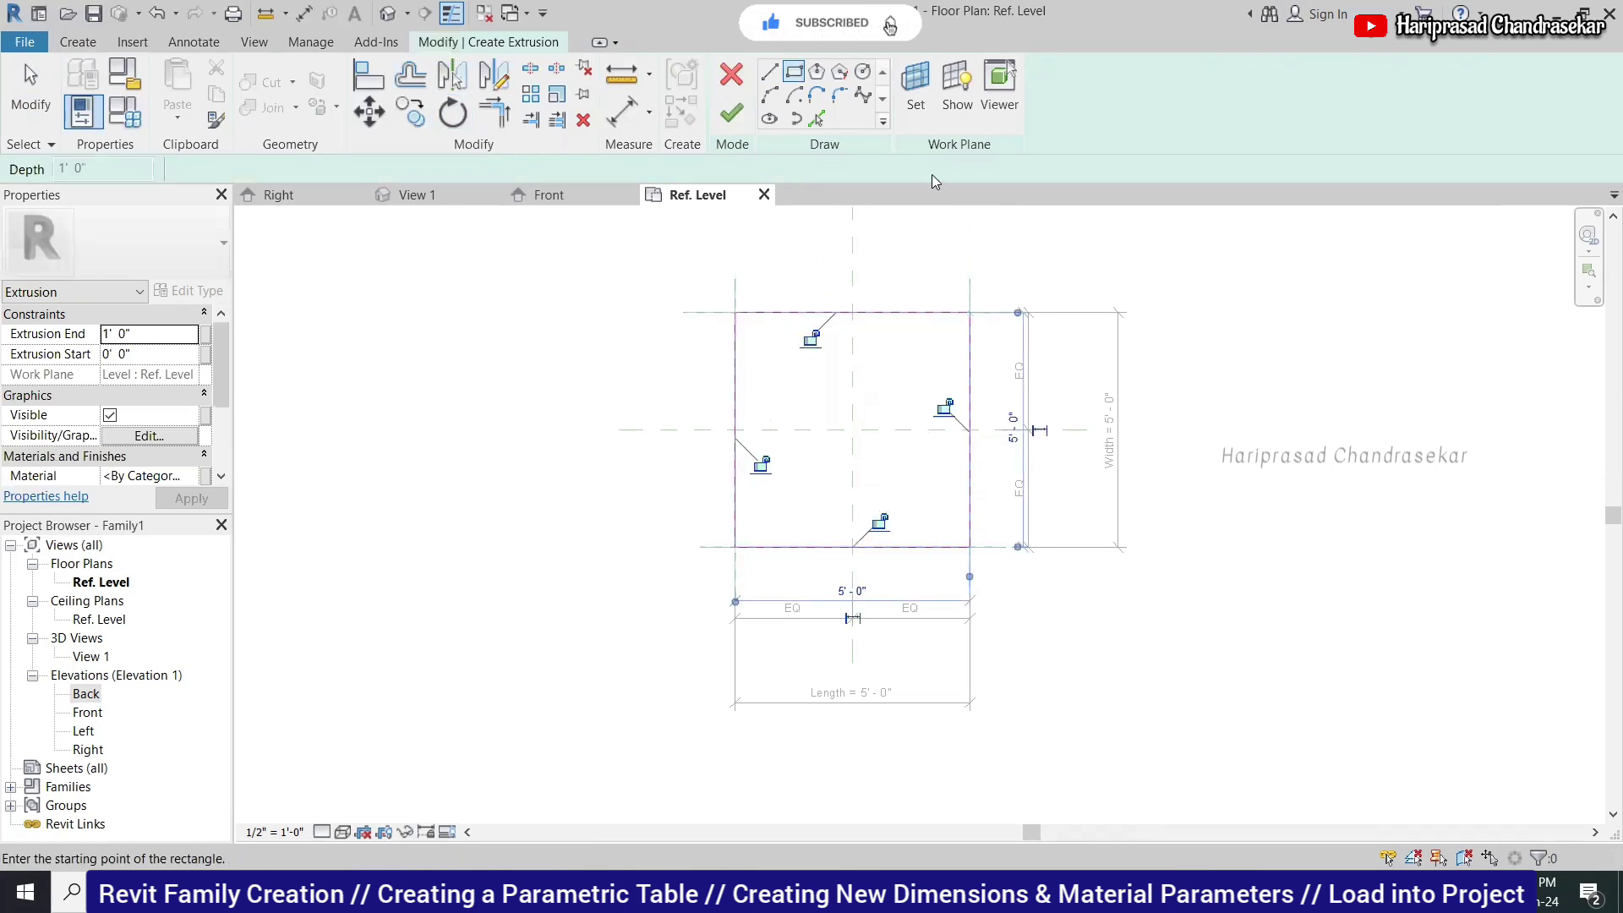
{"action": "left_click", "coordinate": [809, 337]}
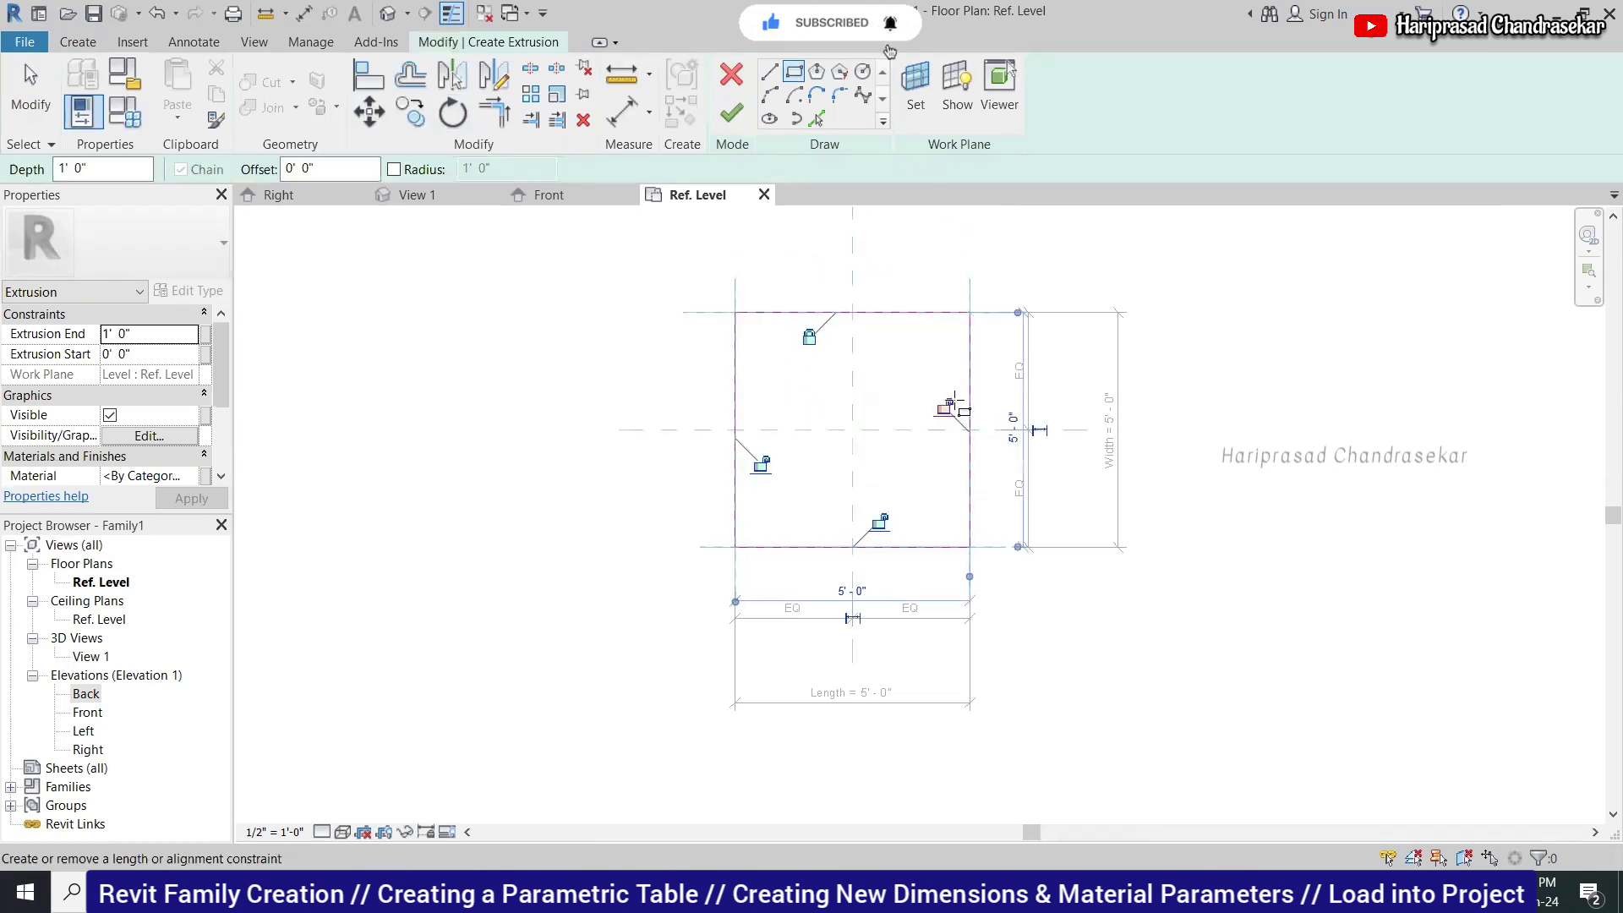
{"action": "left_click", "coordinate": [944, 407]}
{"action": "left_click", "coordinate": [879, 520]}
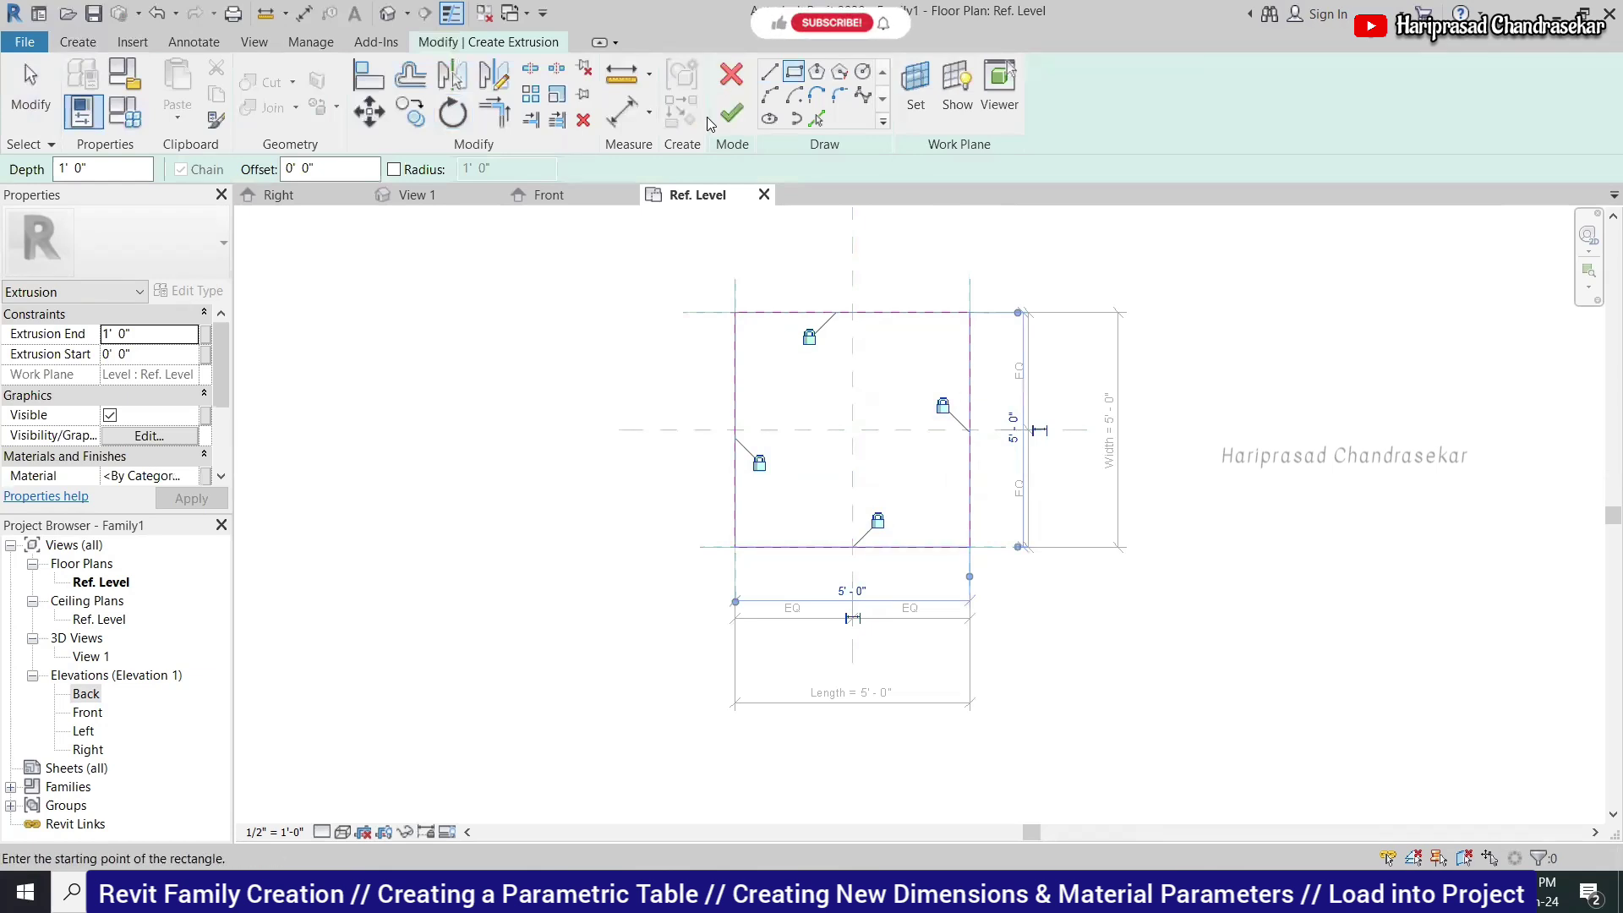
Set the extrusion depth to 3" and finish the tabletop.
{"action": "left_click", "coordinate": [123, 169]}
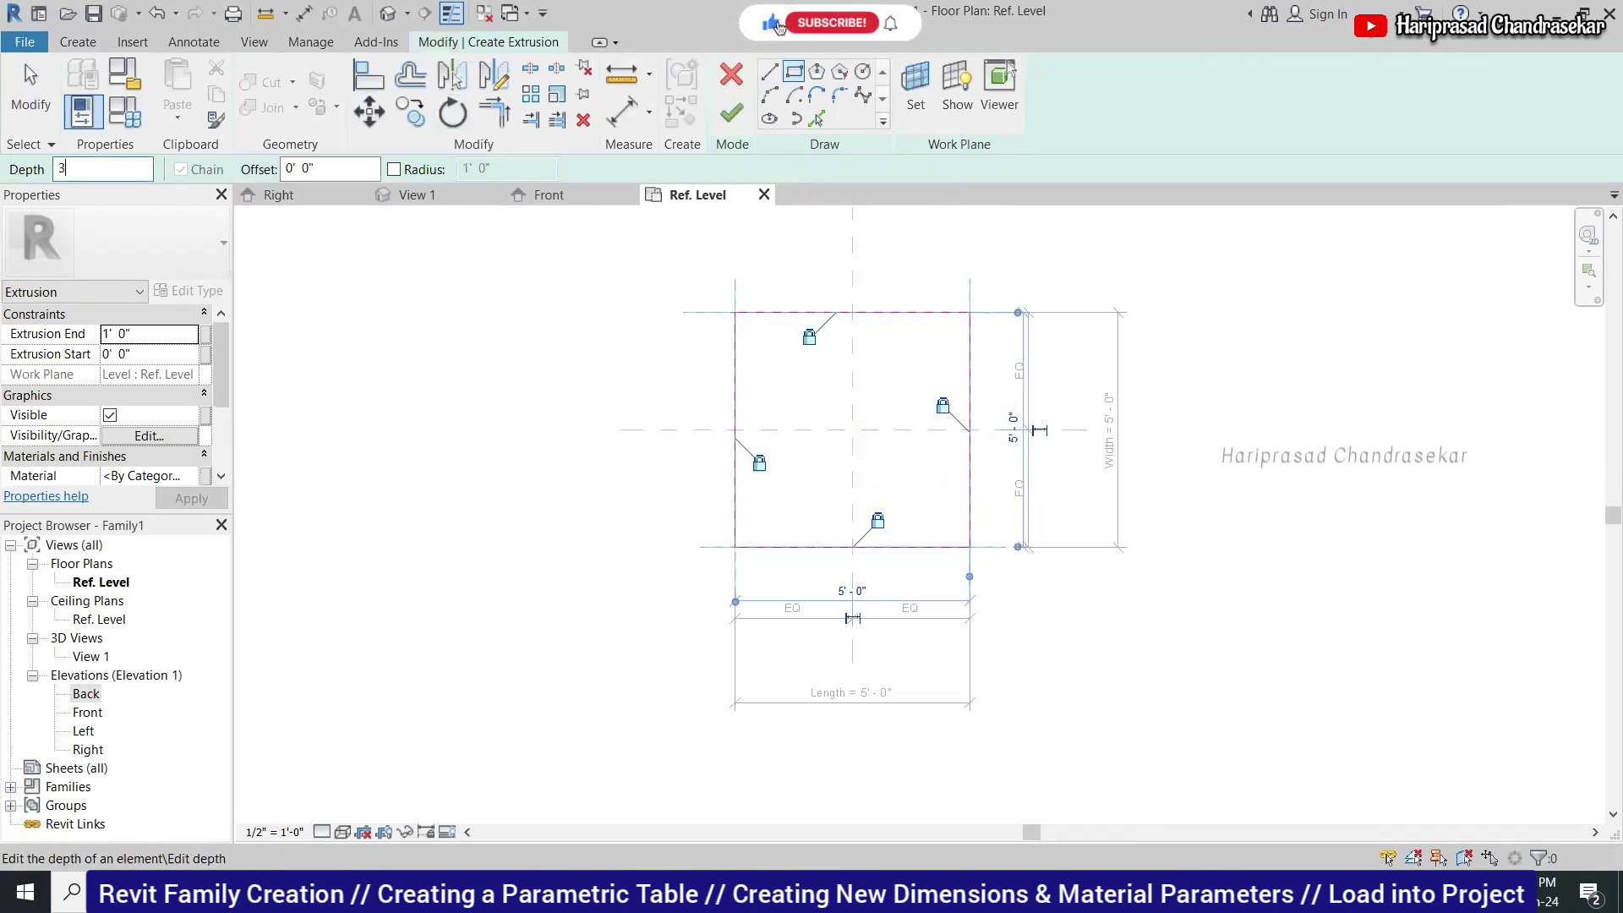
{"action": "type", "text": "3\""}
{"action": "left_click", "coordinate": [733, 116]}
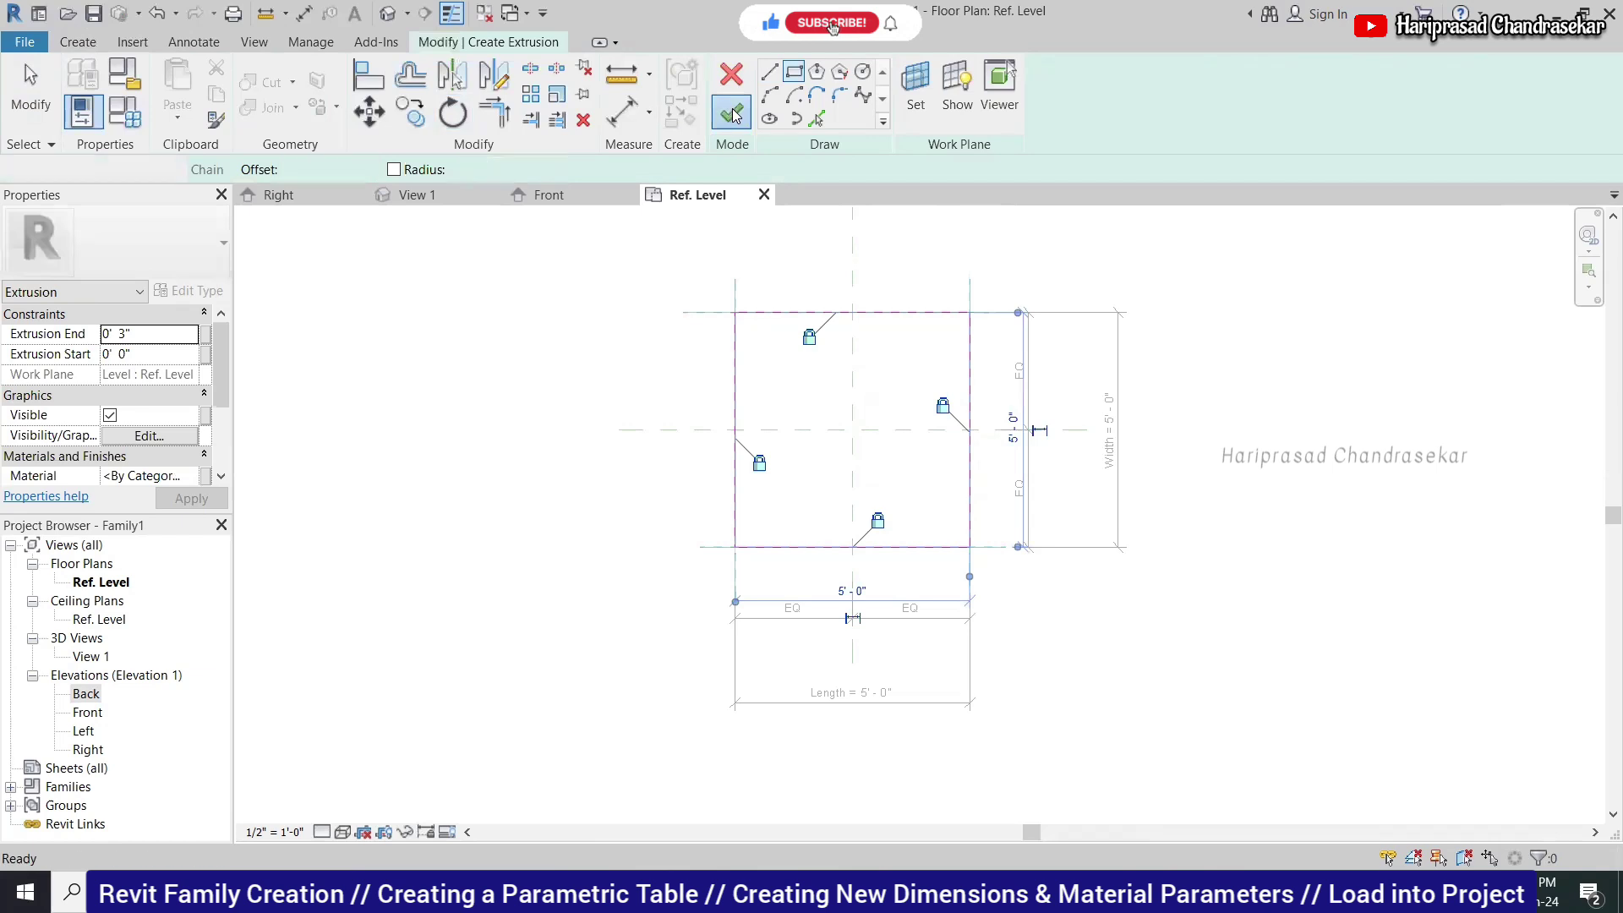
{"action": "left_click", "coordinate": [1026, 258]}
Inspect the 3" tabletop slab isometrically in 3D View 1, then return to Front elevation.
{"action": "left_click", "coordinate": [428, 195]}
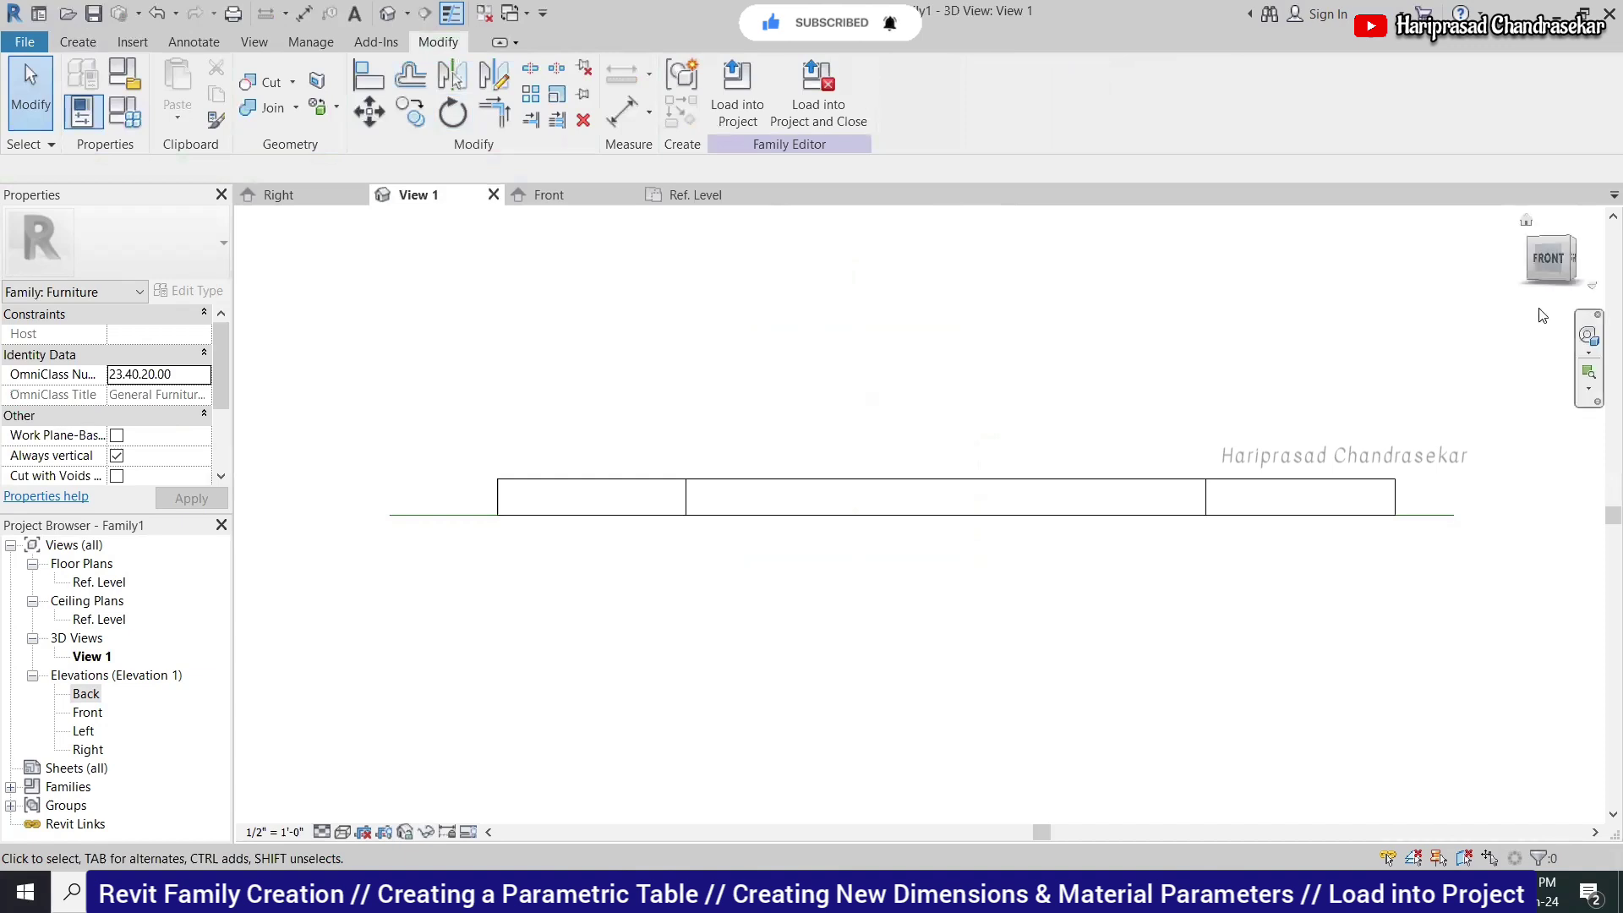
{"action": "left_click", "coordinate": [1570, 244]}
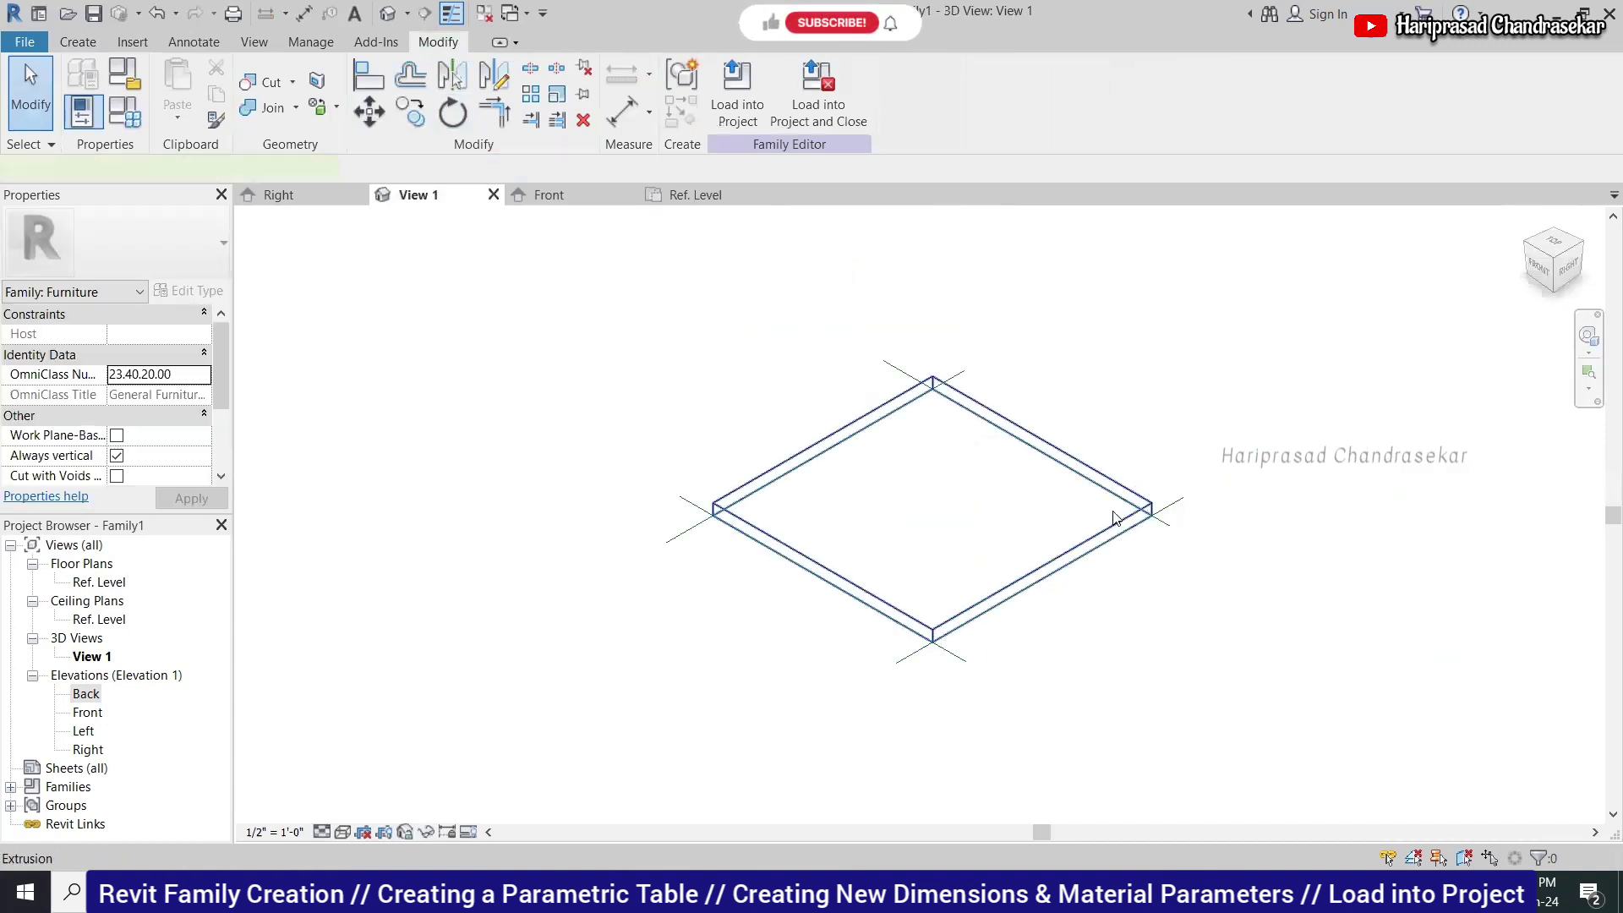
{"action": "left_click", "coordinate": [1114, 518]}
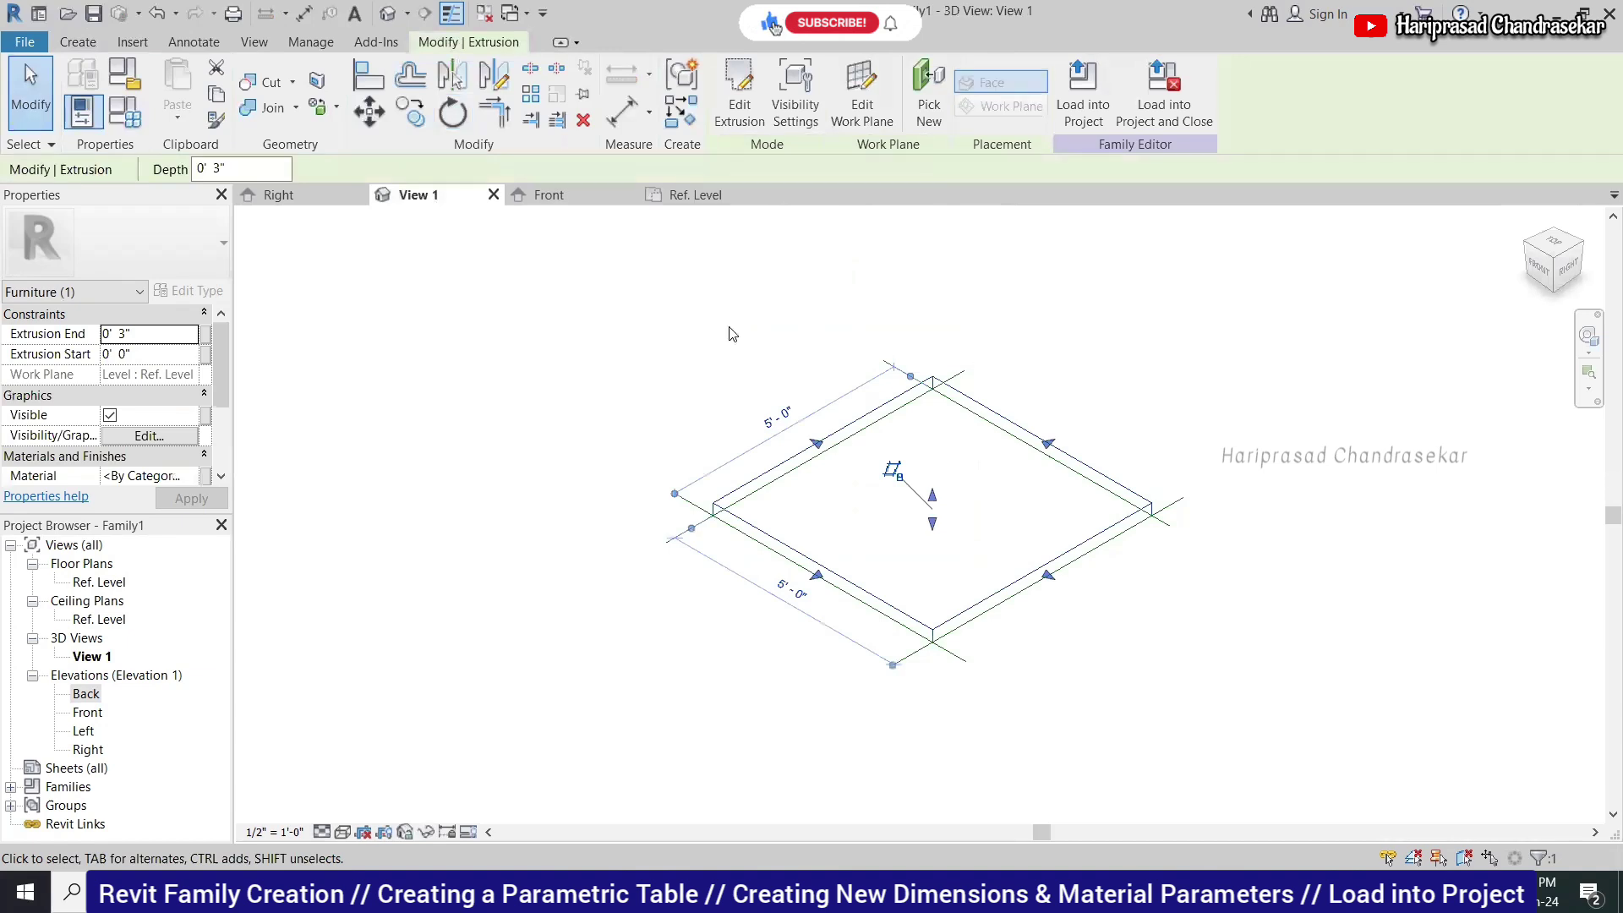
{"action": "left_click", "coordinate": [571, 196]}
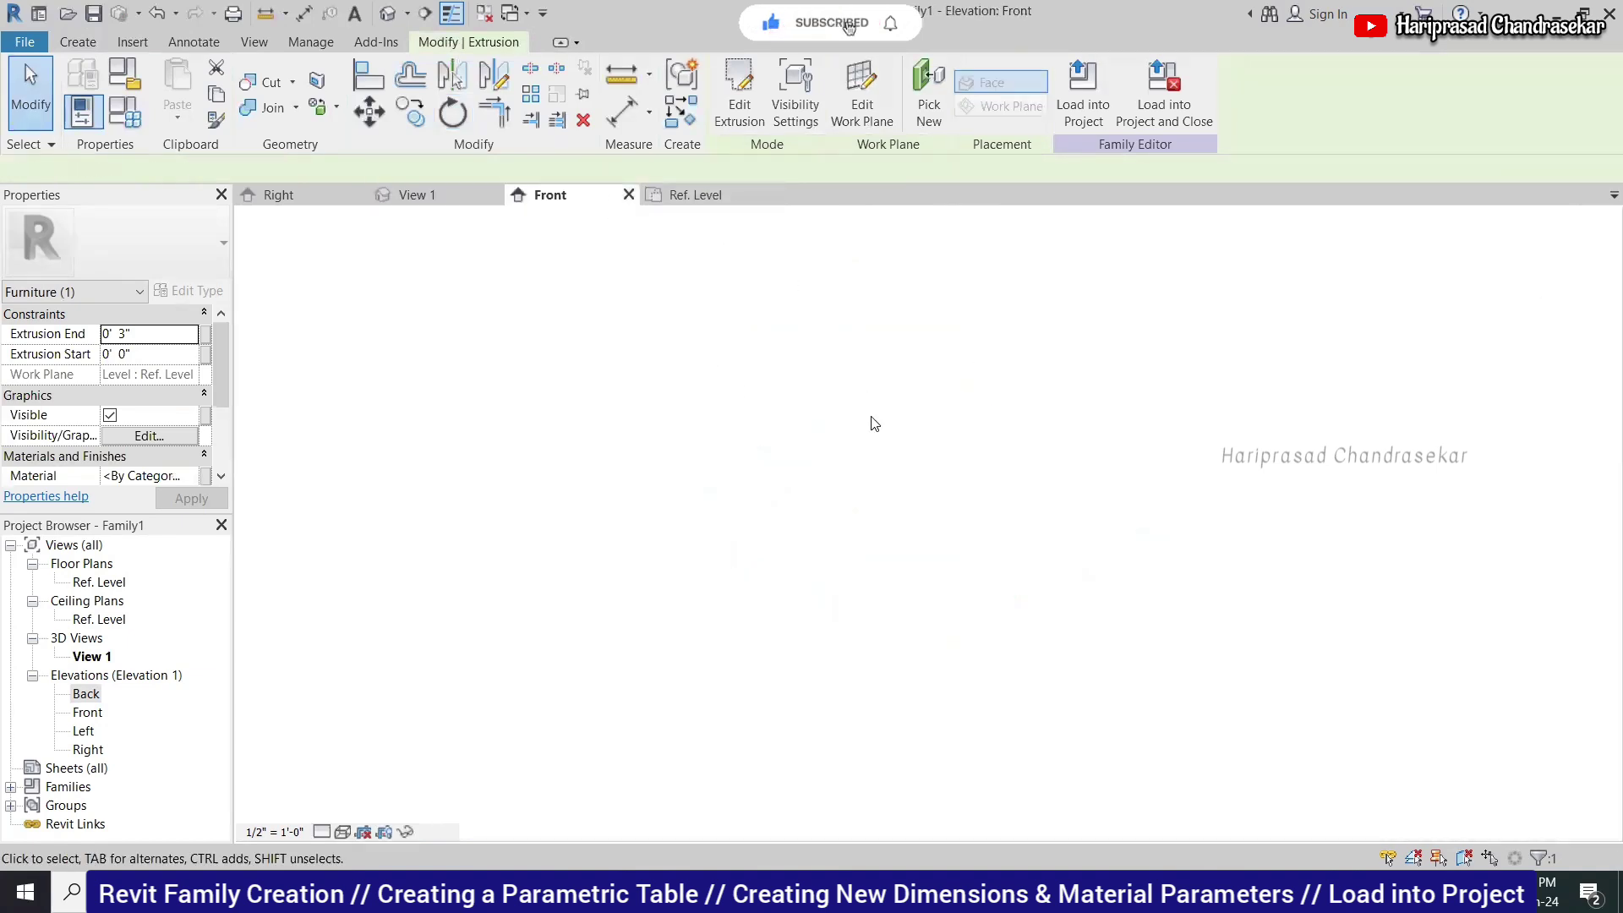
Stretch the slab's top up to the Top reference plane and lock it.
{"action": "left_click_drag", "start_coordinate": [908, 647], "coordinate": [934, 475]}
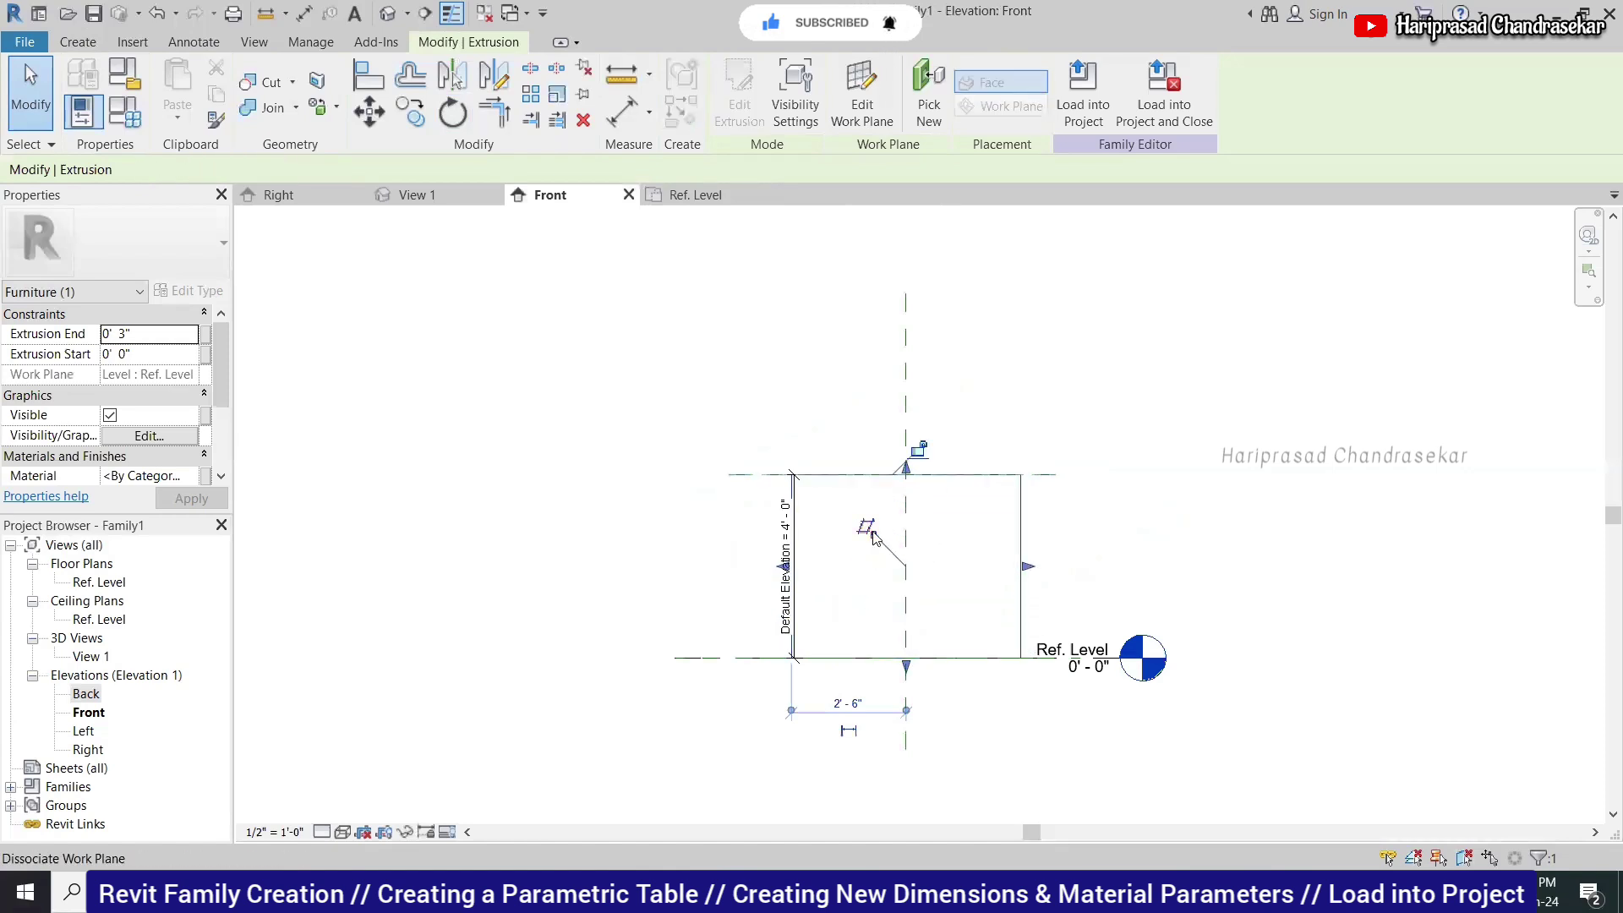
{"action": "left_click", "coordinate": [918, 449]}
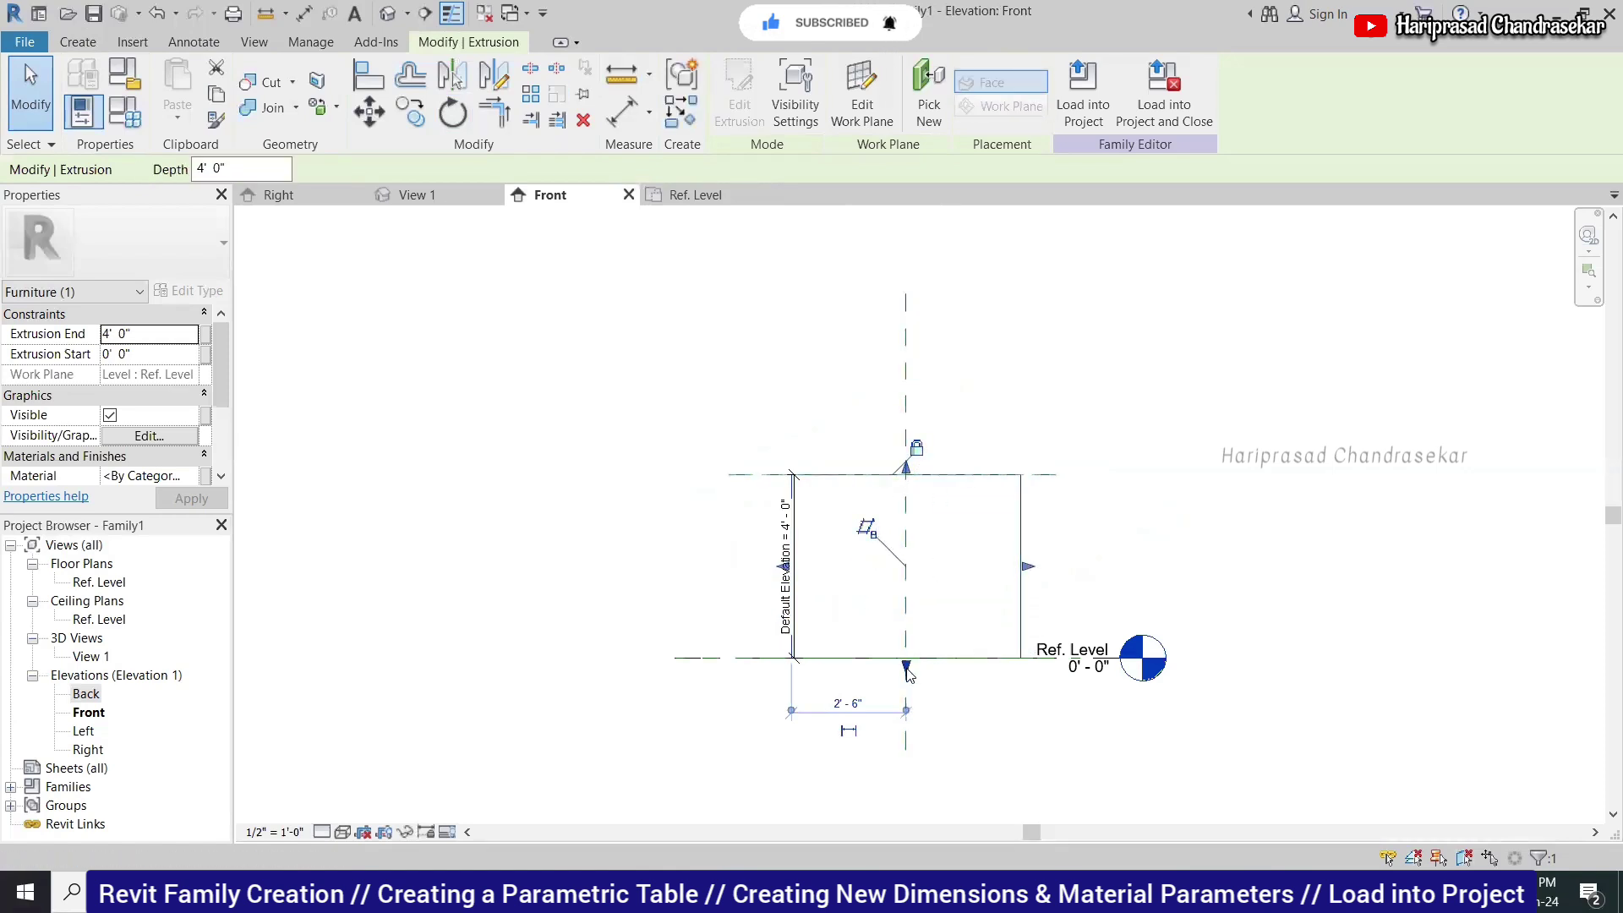
{"action": "left_click", "coordinate": [992, 587]}
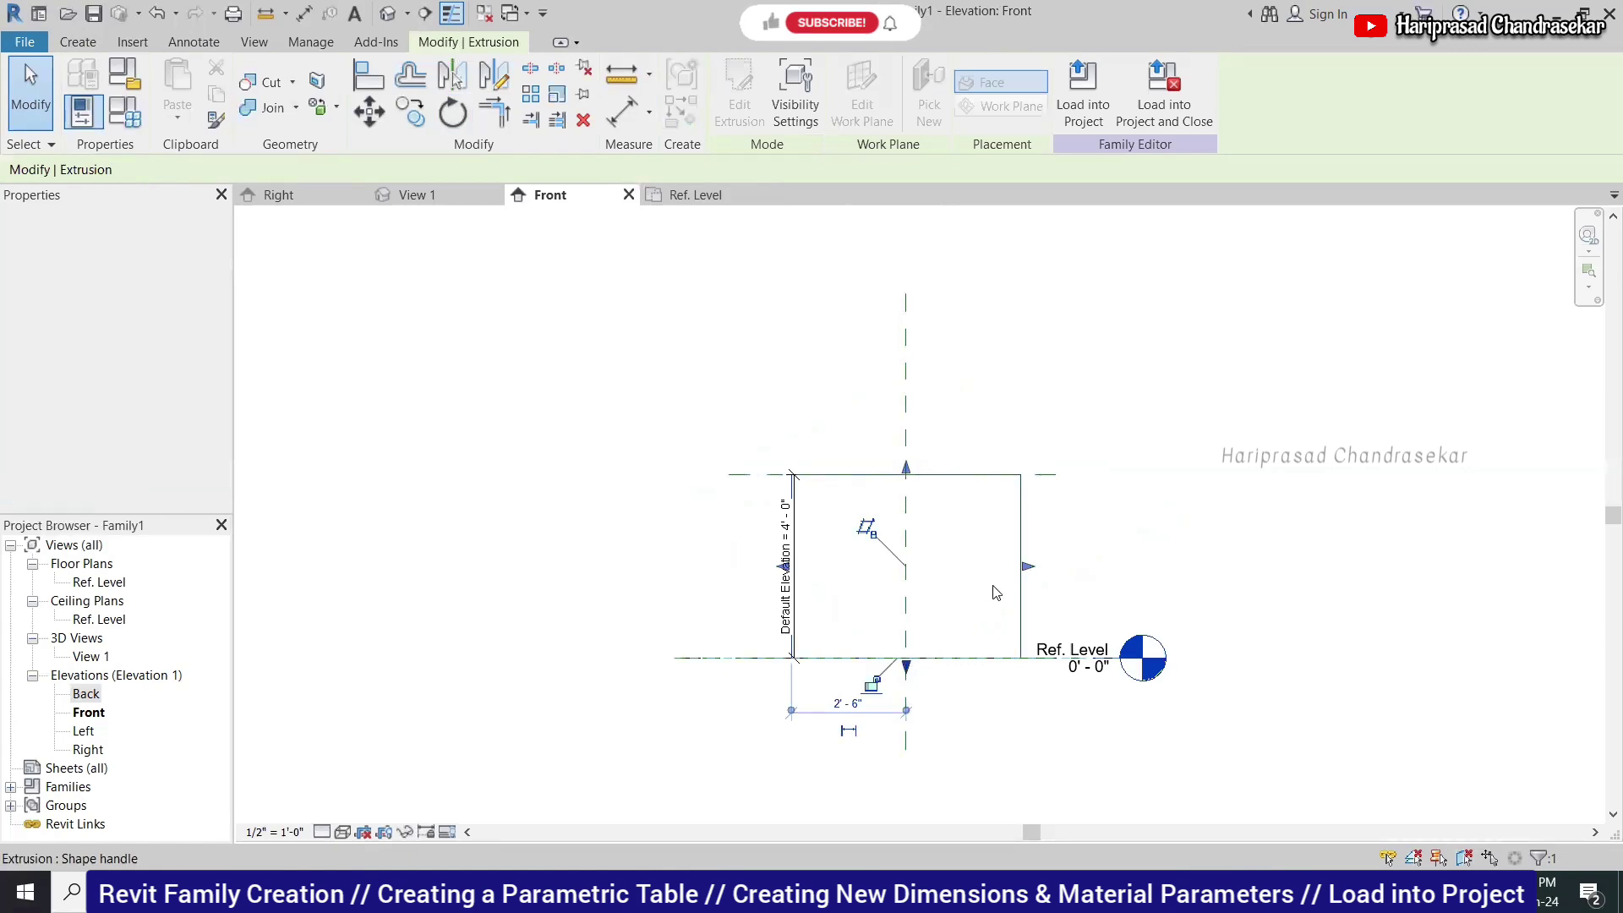
Set Extrusion Start to 3' 9" so the slab spans 3' 9" to 4' 0".
{"action": "left_click", "coordinate": [1020, 518]}
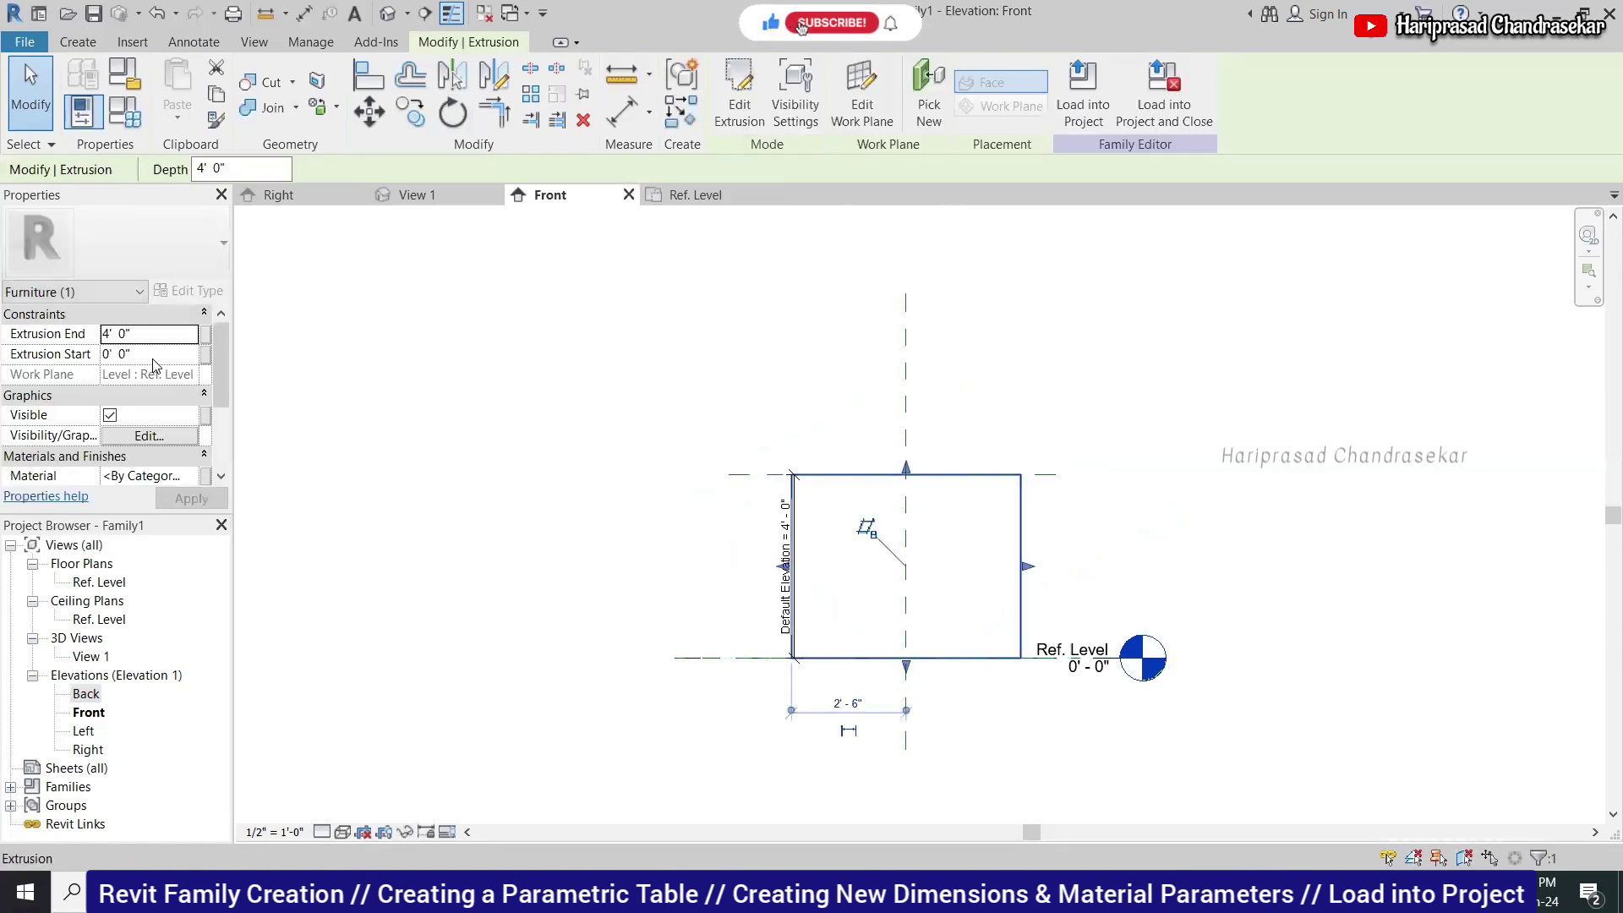
{"action": "left_click", "coordinate": [160, 336]}
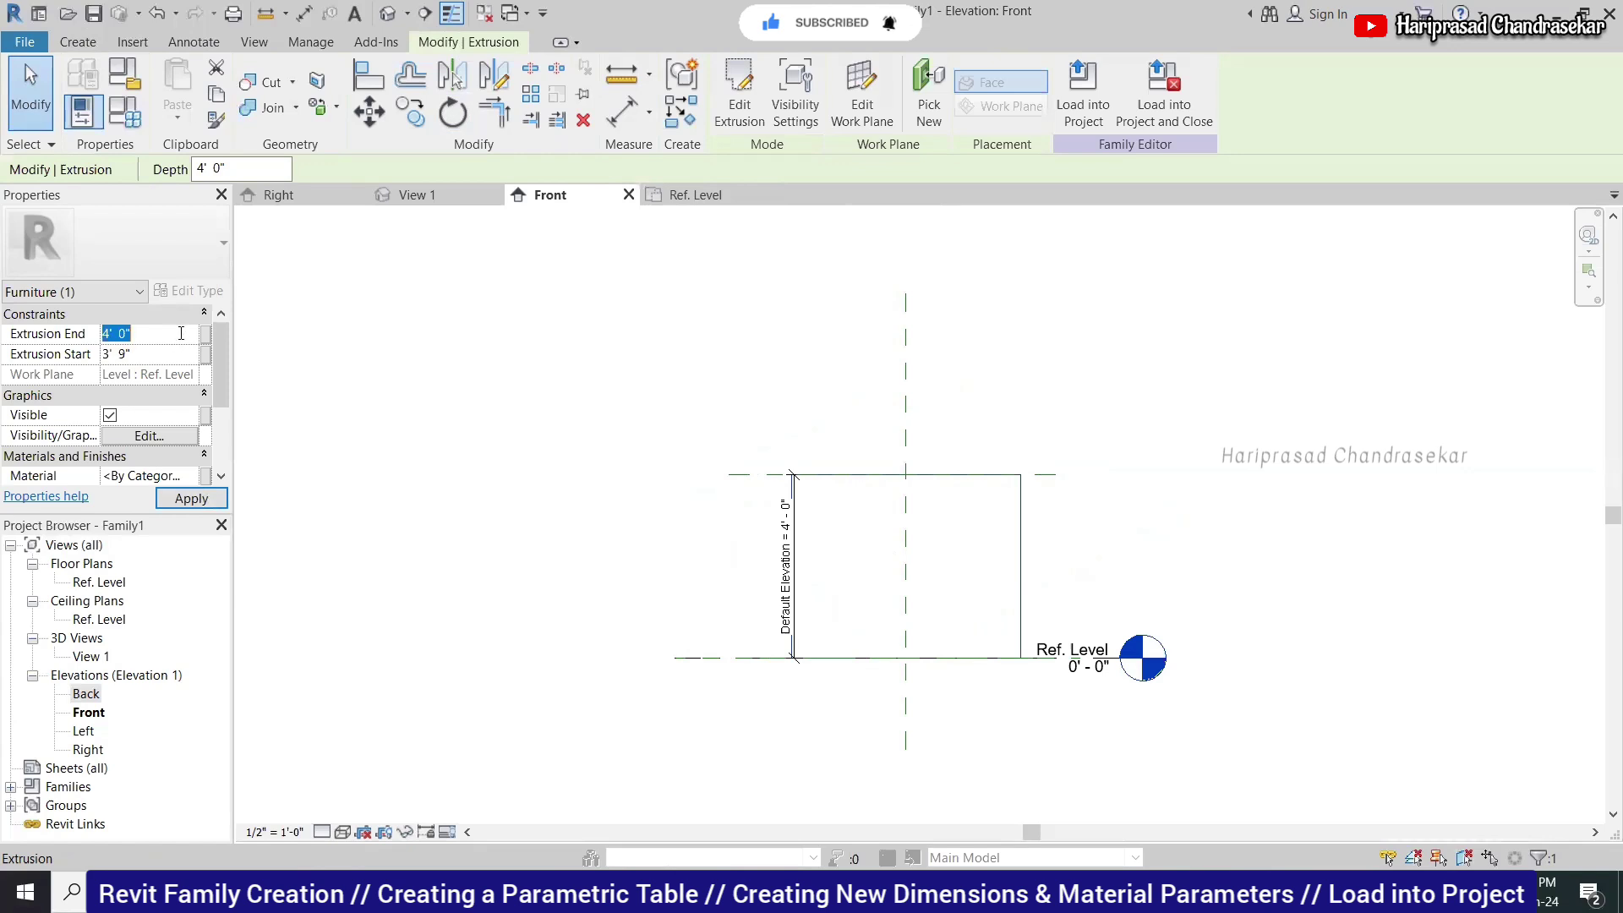
{"action": "left_click", "coordinate": [1138, 525]}
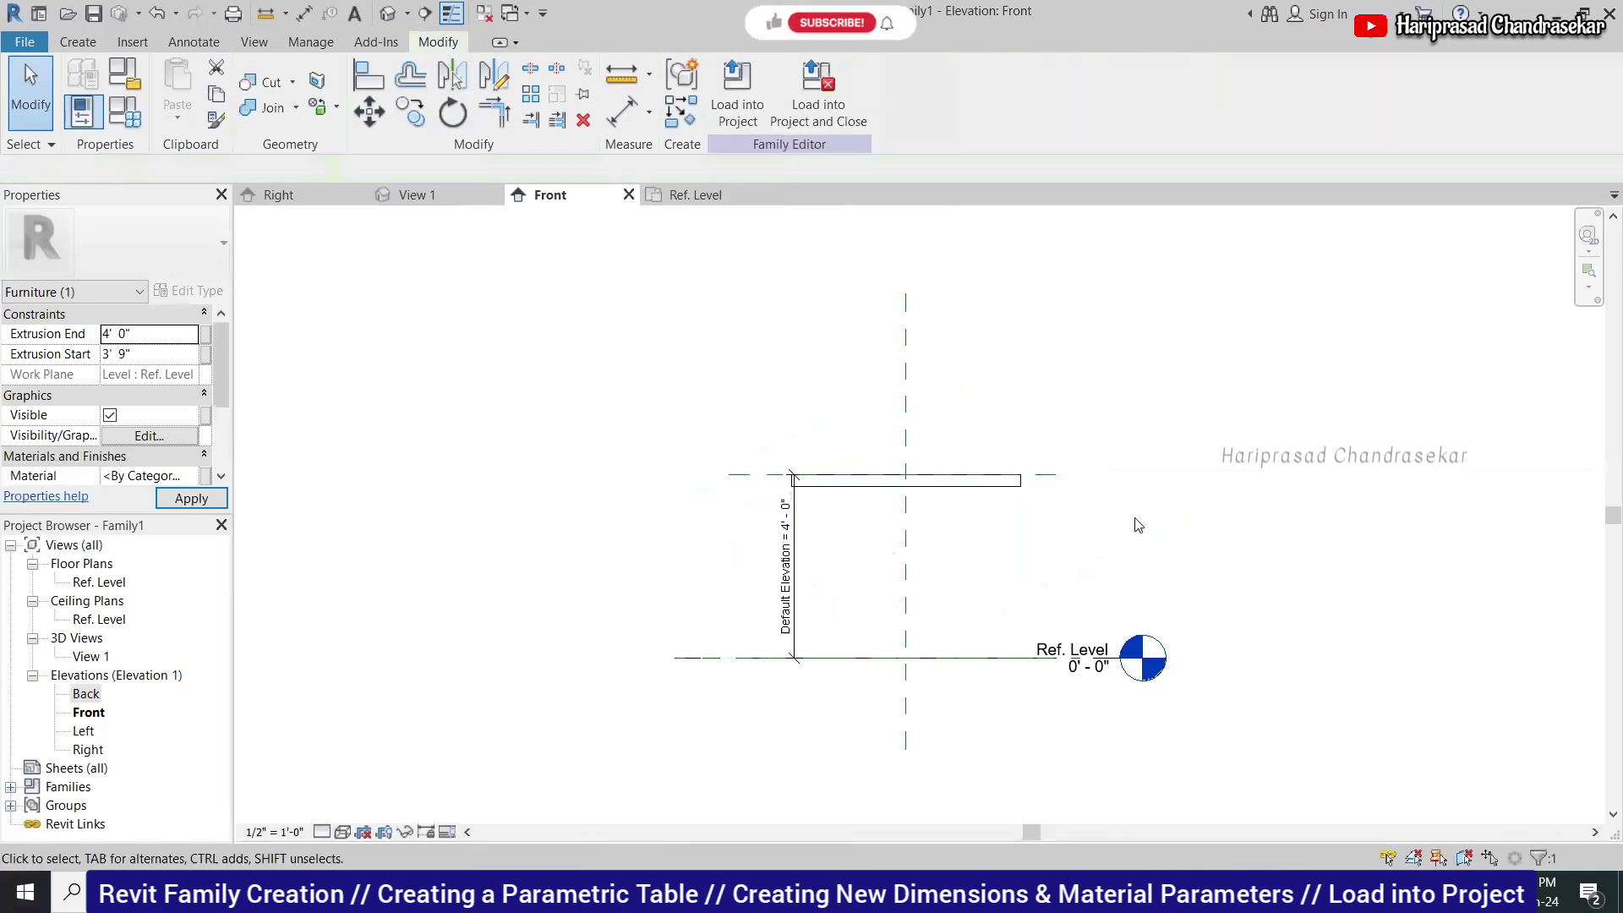
{"action": "scroll", "coordinate": [961, 501], "scroll_direction": "up", "scroll_amount": 1}
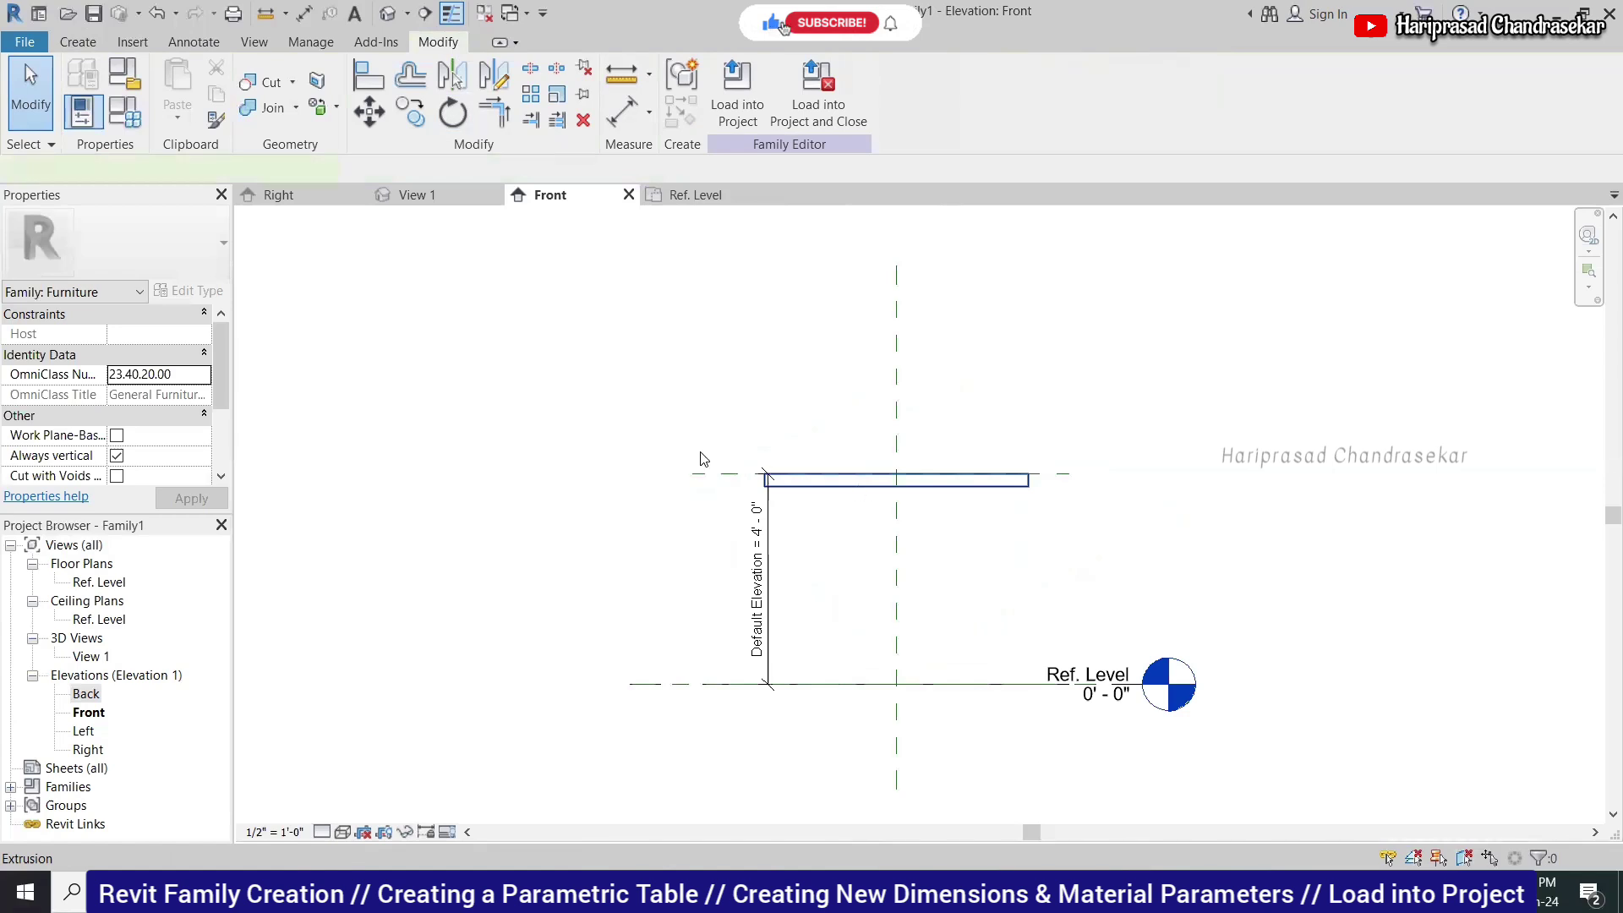
{"action": "left_click", "coordinate": [767, 479]}
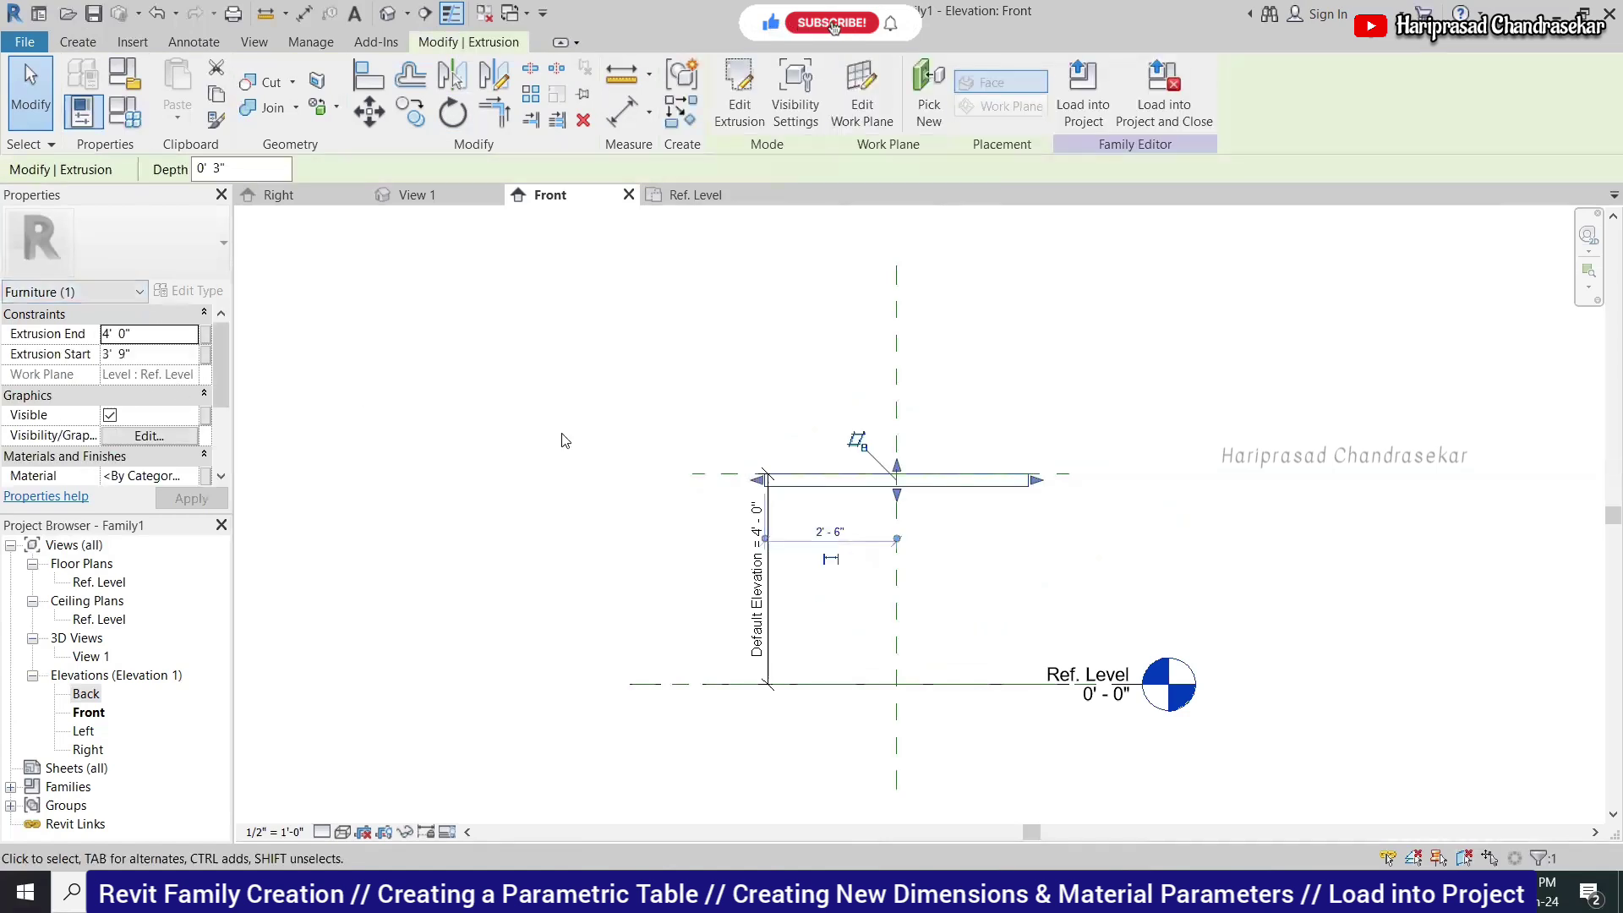
{"action": "left_click", "coordinate": [689, 374]}
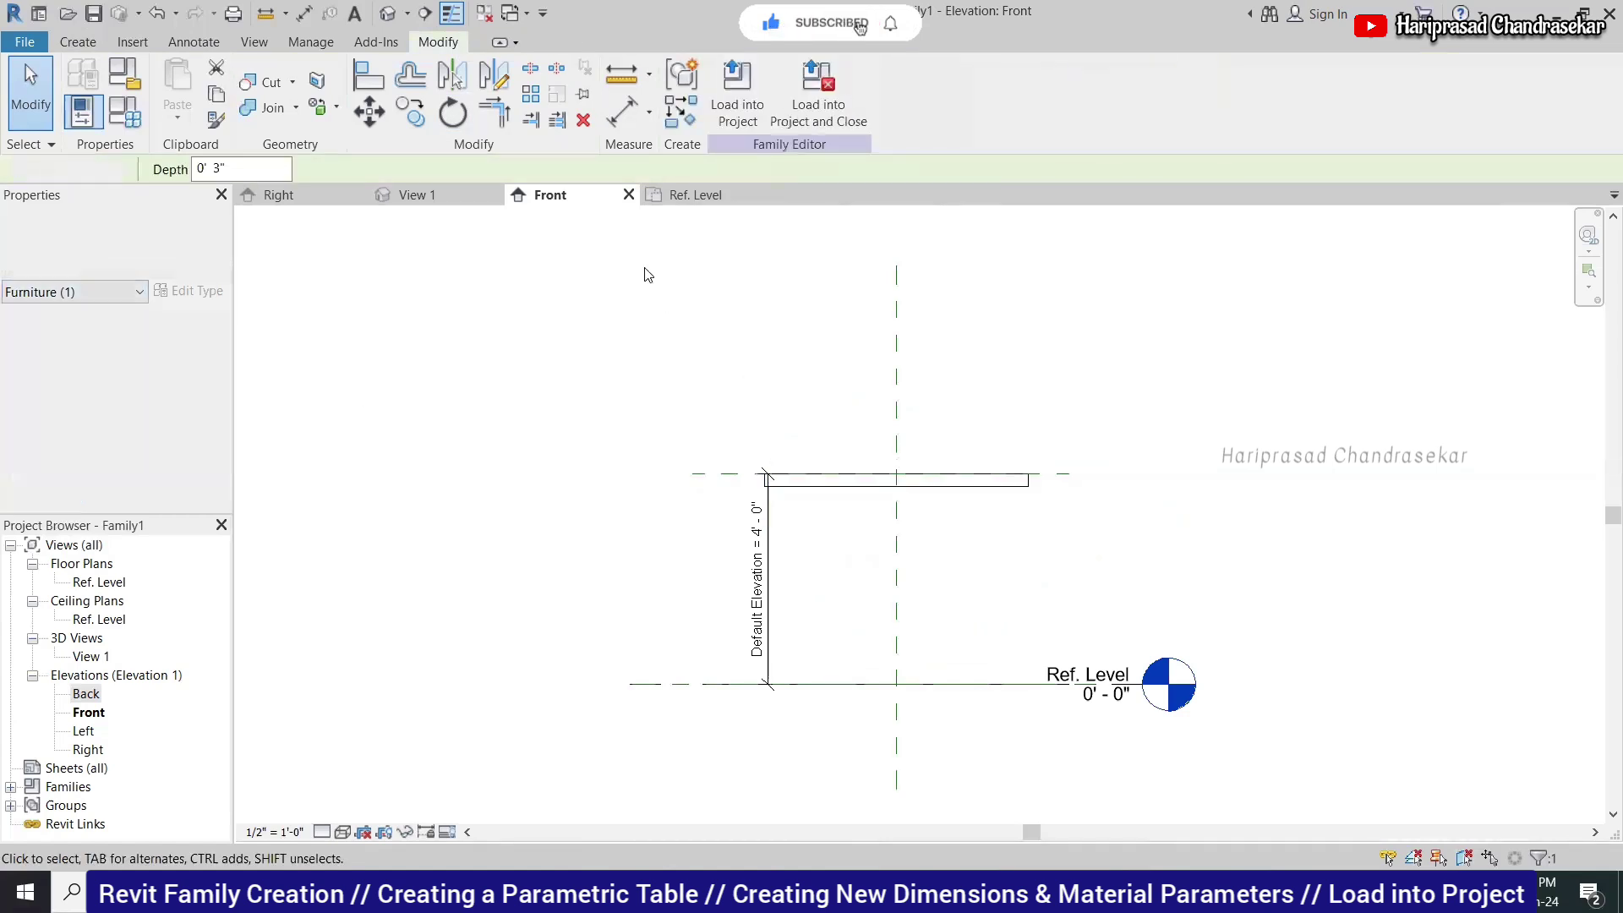
{"action": "left_click", "coordinate": [438, 194]}
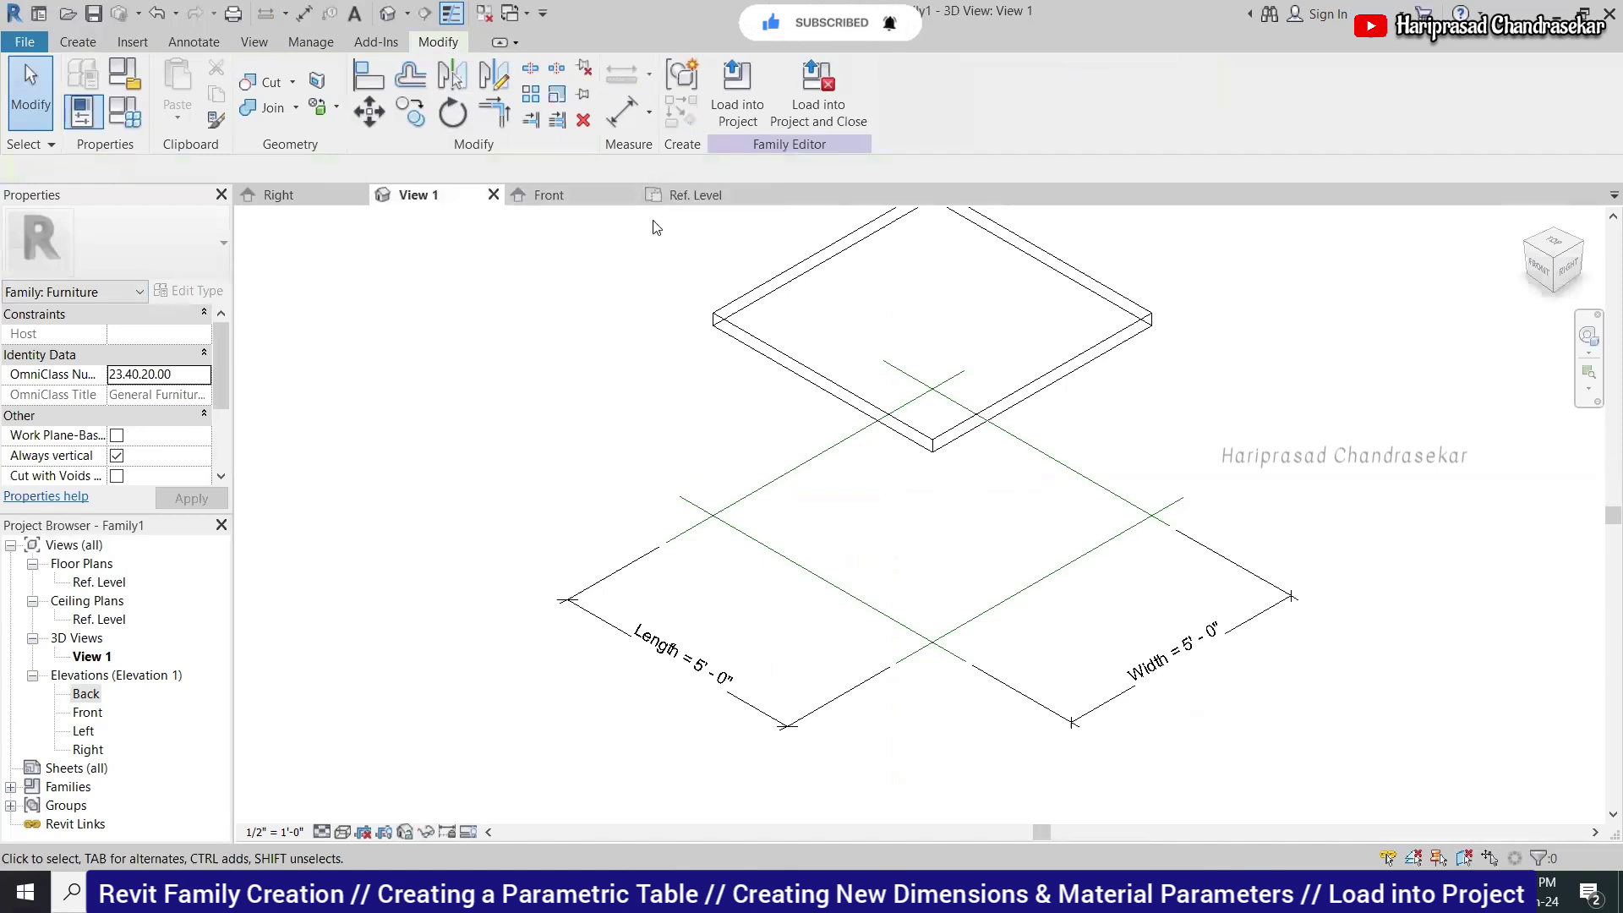
Start a leg extrusion in Ref. Level and draw a small circle near the top-left corner.
{"action": "left_click", "coordinate": [705, 198]}
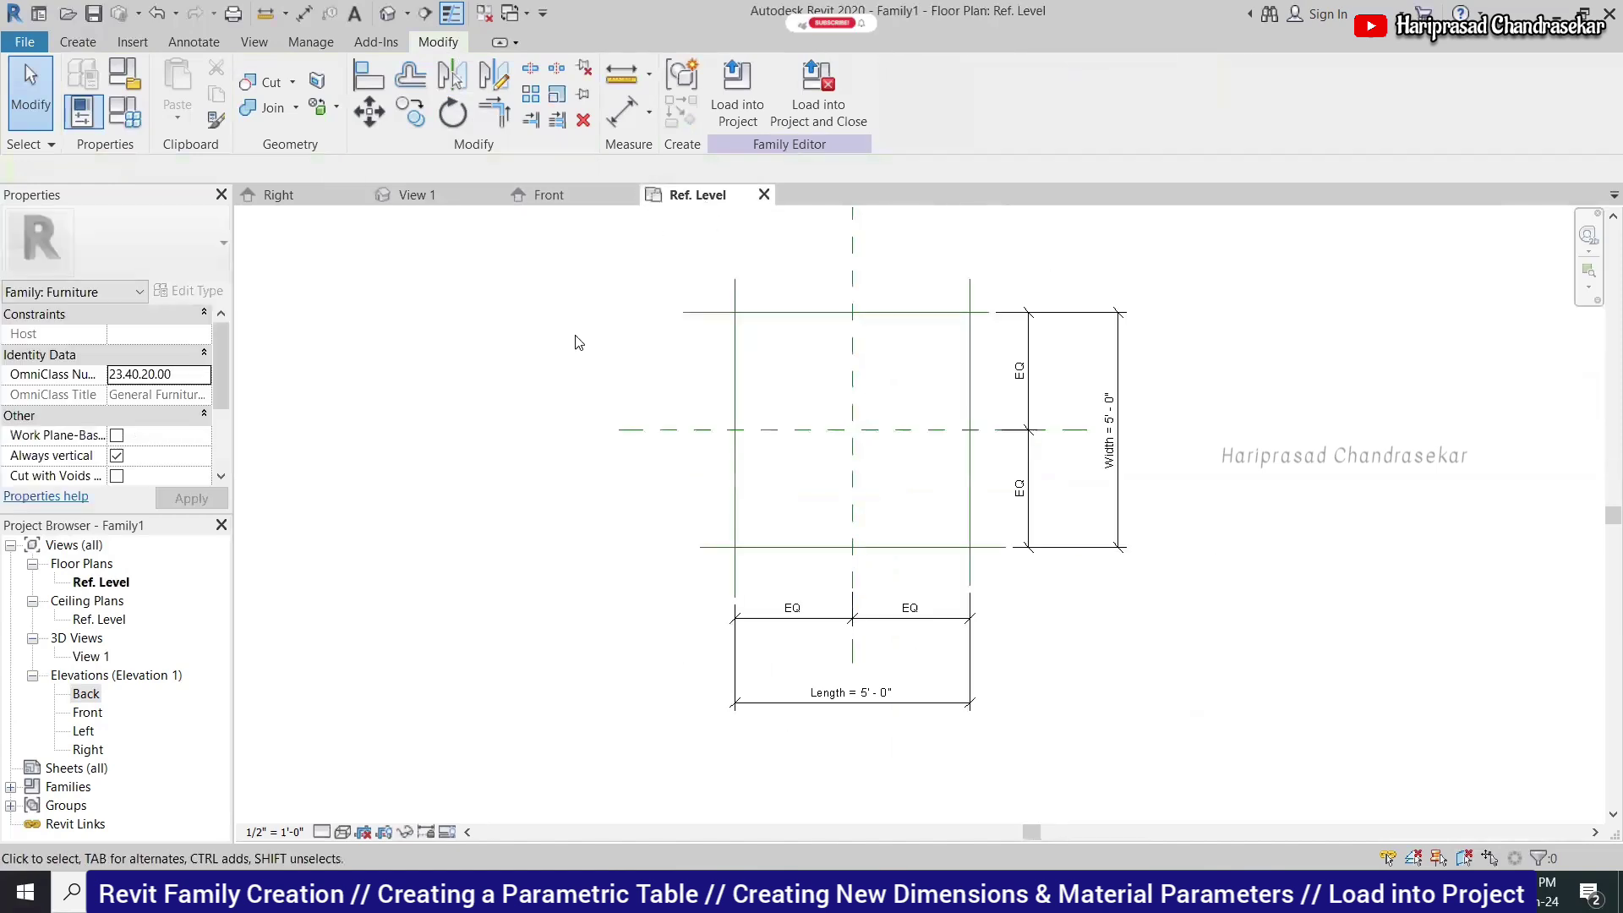
{"action": "left_click", "coordinate": [77, 42]}
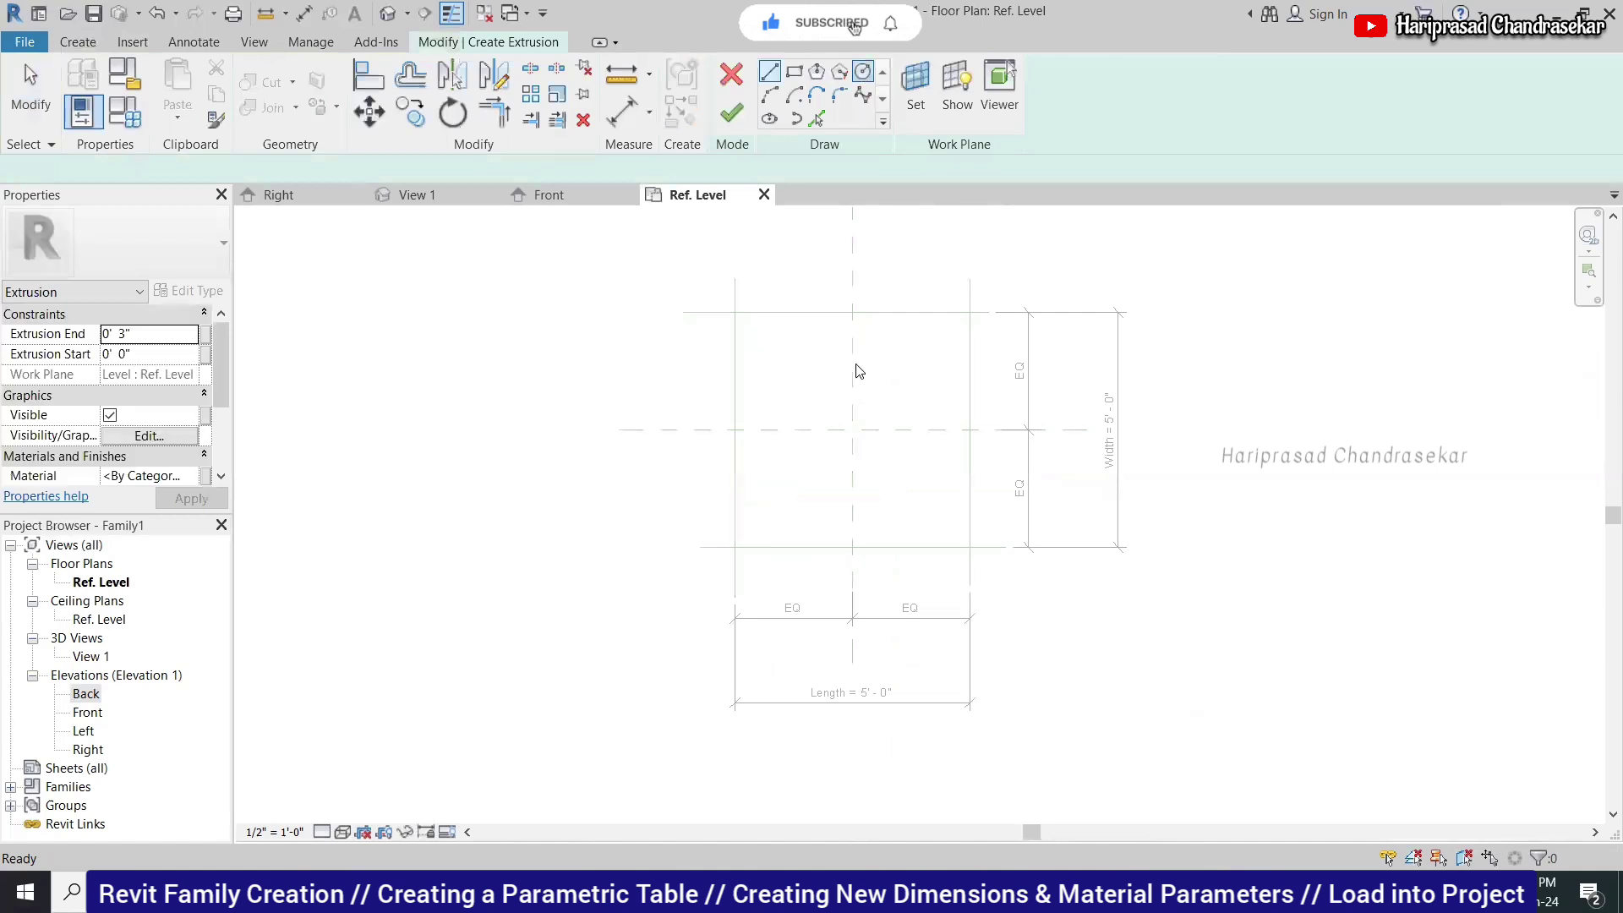
{"action": "left_click", "coordinate": [759, 338]}
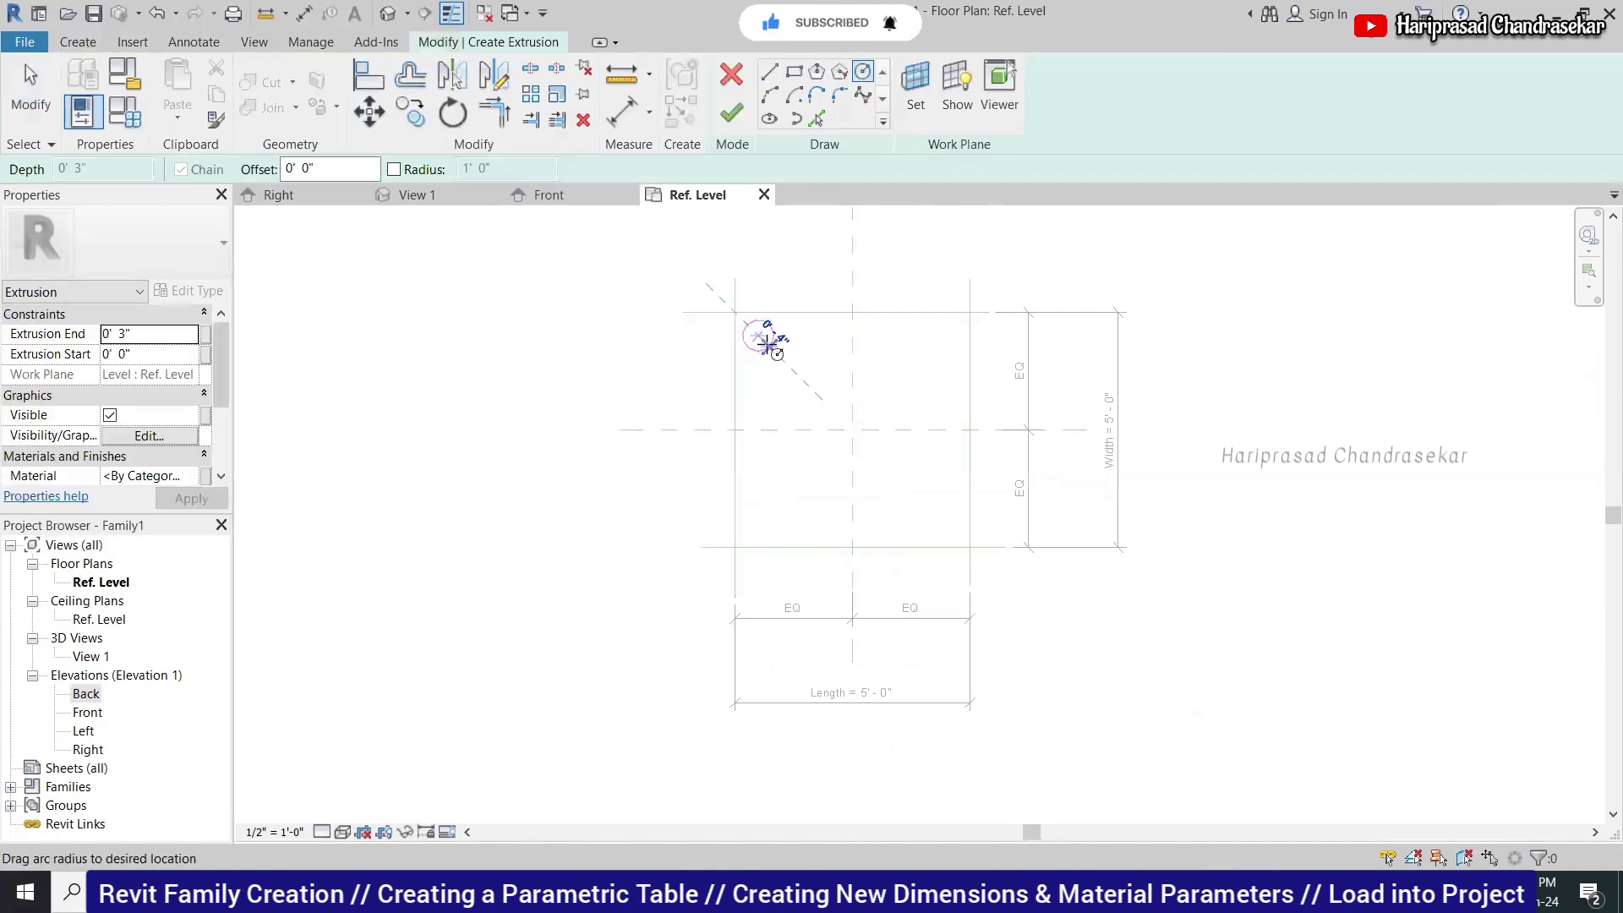
{"action": "left_click", "coordinate": [769, 340]}
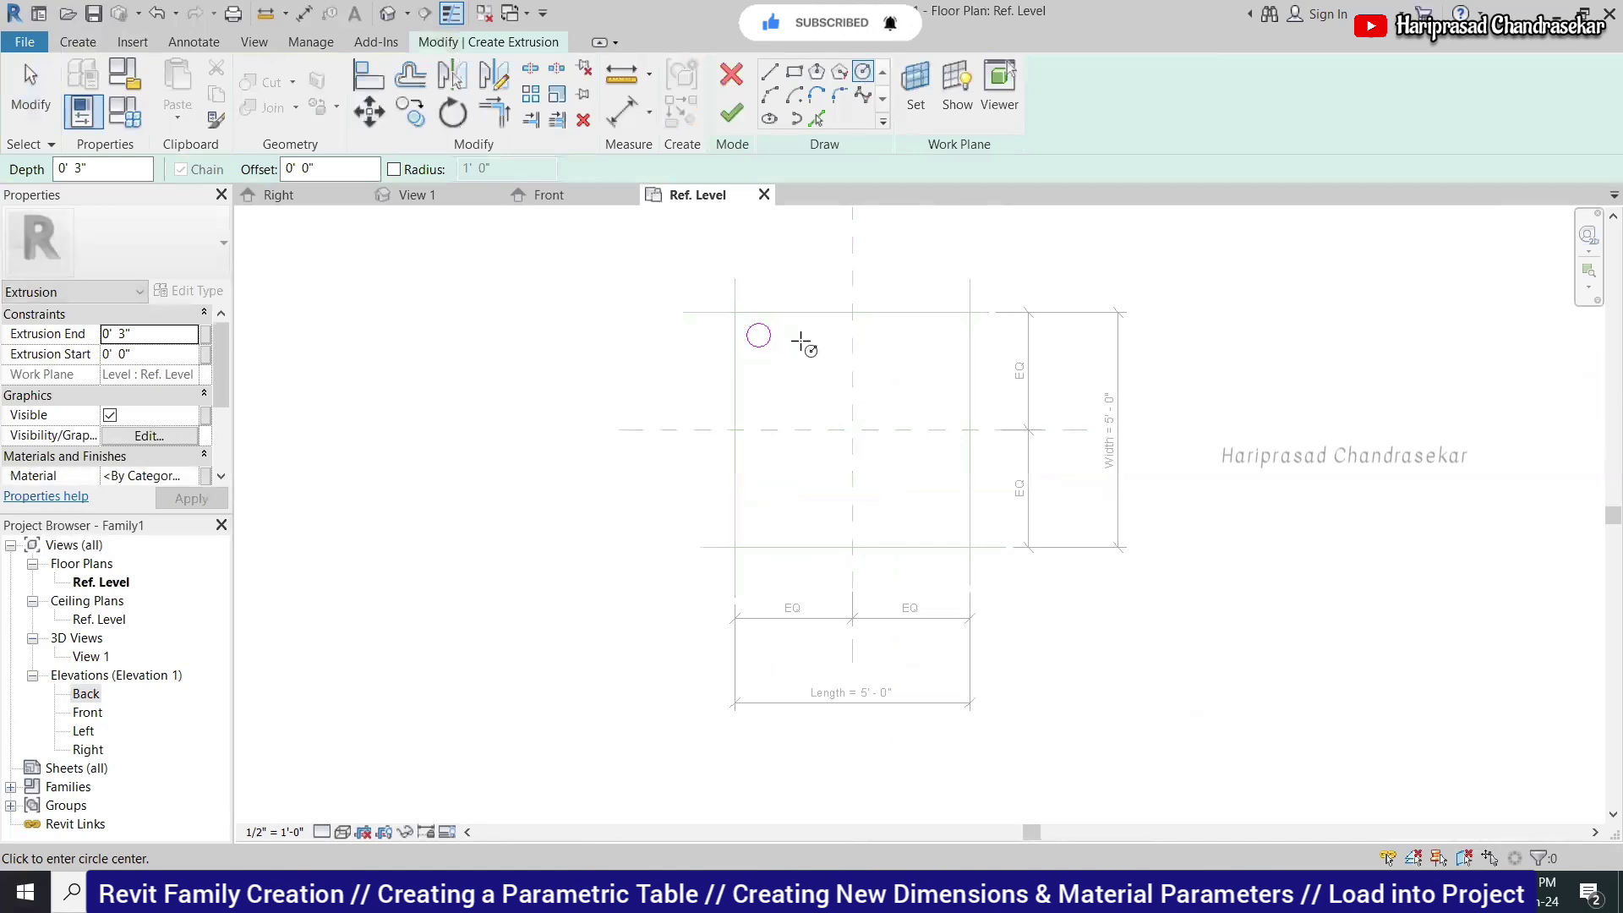
{"action": "key", "text": "Escape"}
Mirror the leg circle across both centre planes into four circles and finish the extrusion.
{"action": "left_click", "coordinate": [753, 328]}
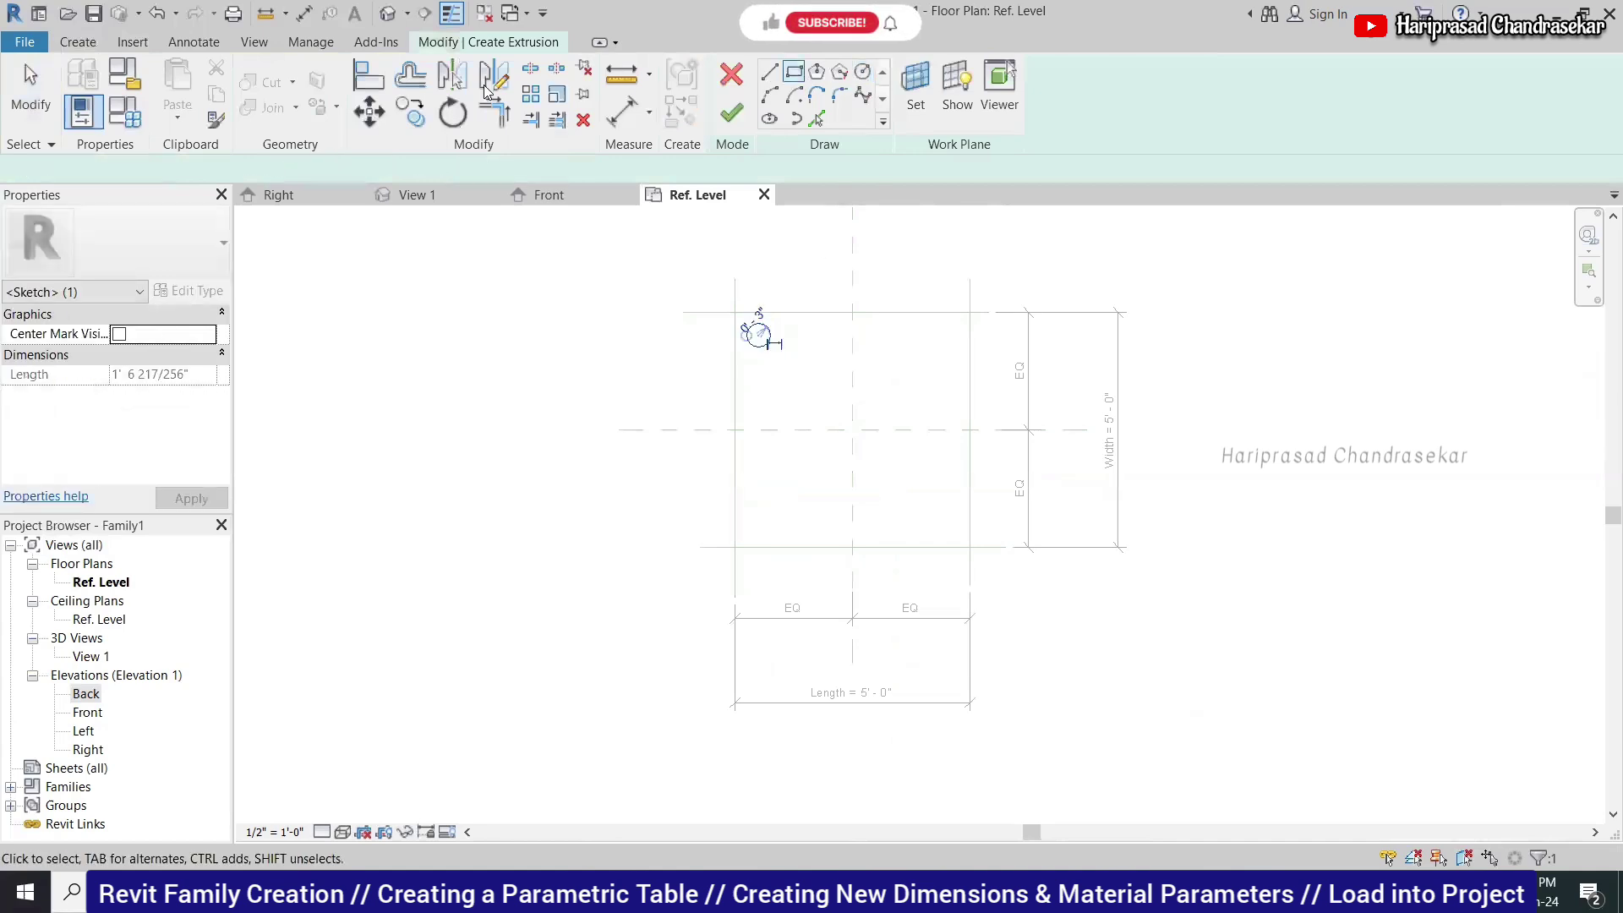
{"action": "key", "text": "Escape"}
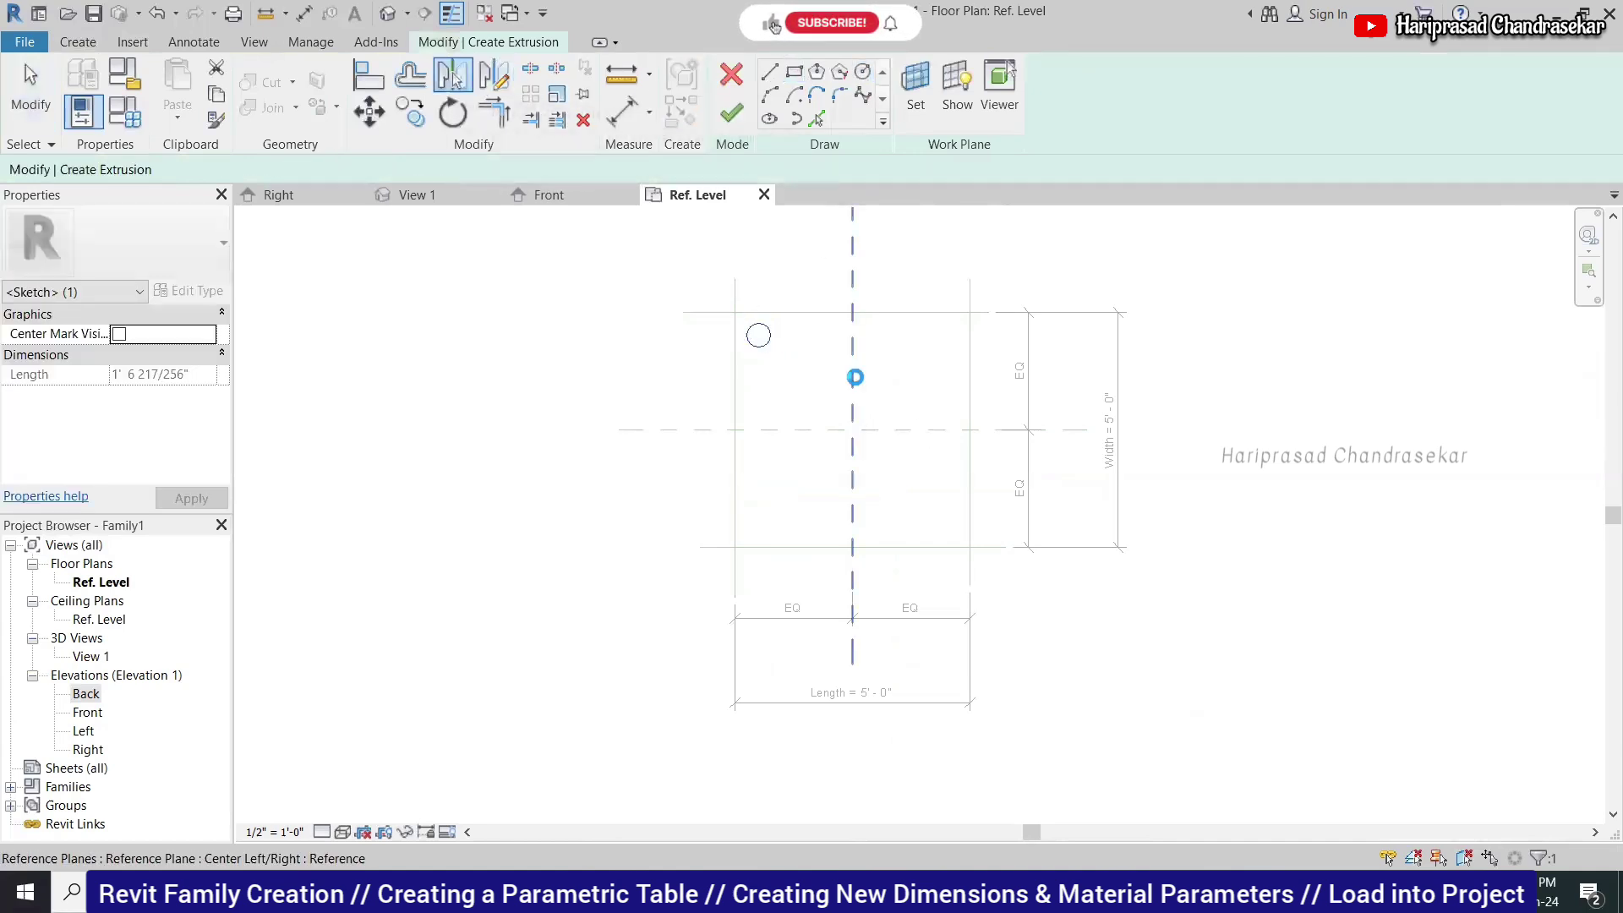
{"action": "left_click", "coordinate": [835, 413]}
{"action": "left_click", "coordinate": [791, 356]}
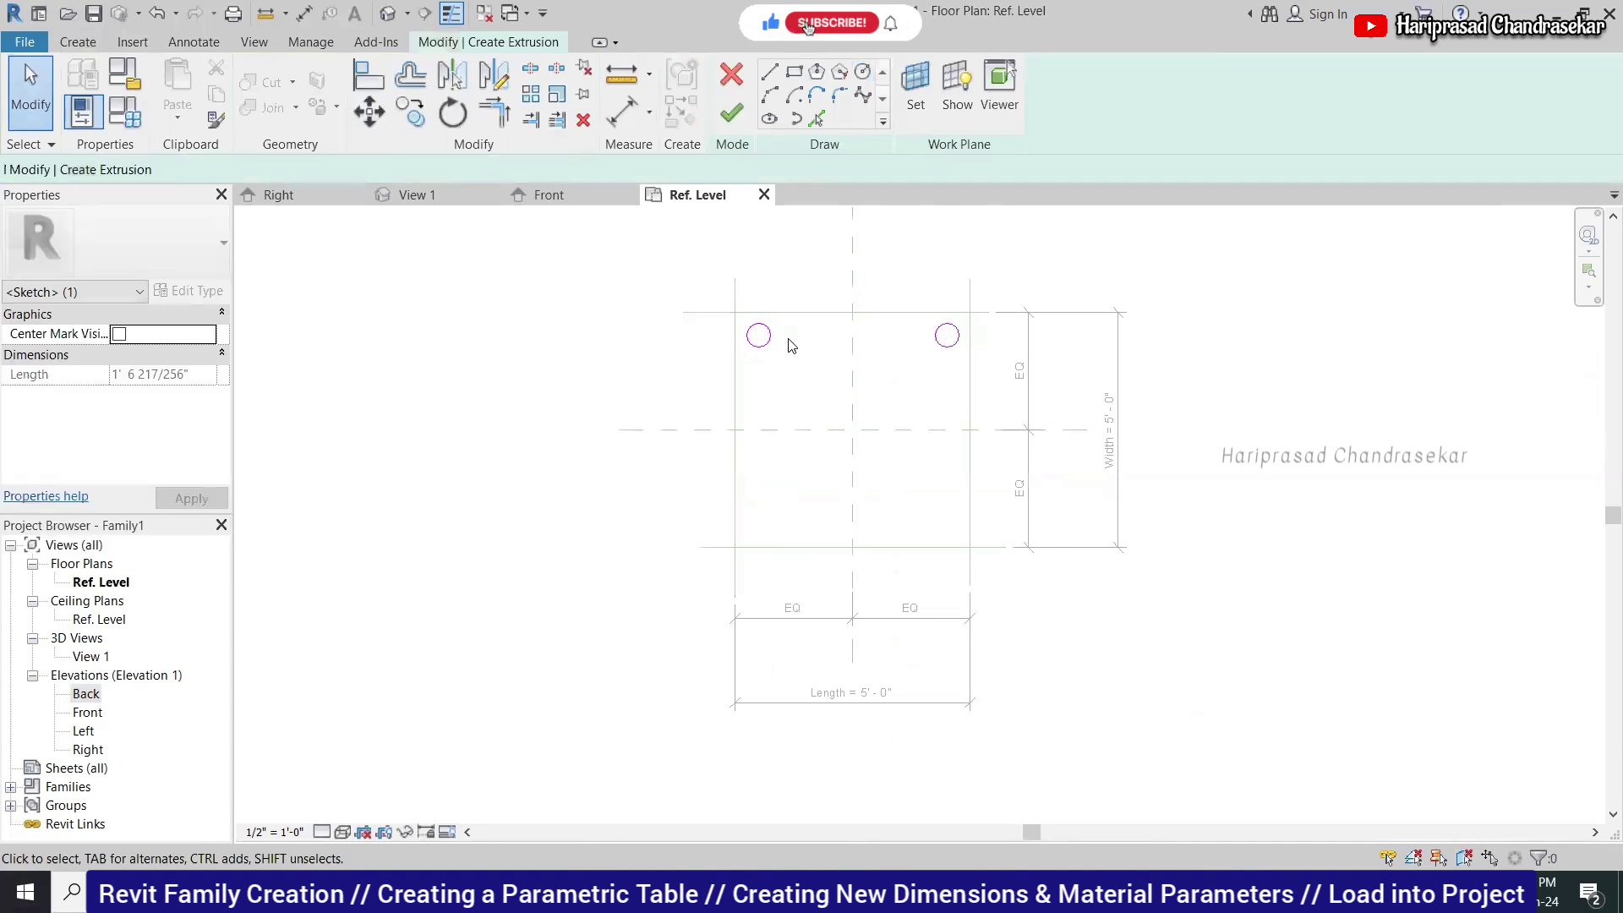
{"action": "left_click", "coordinate": [940, 348], "text": "ctrl"}
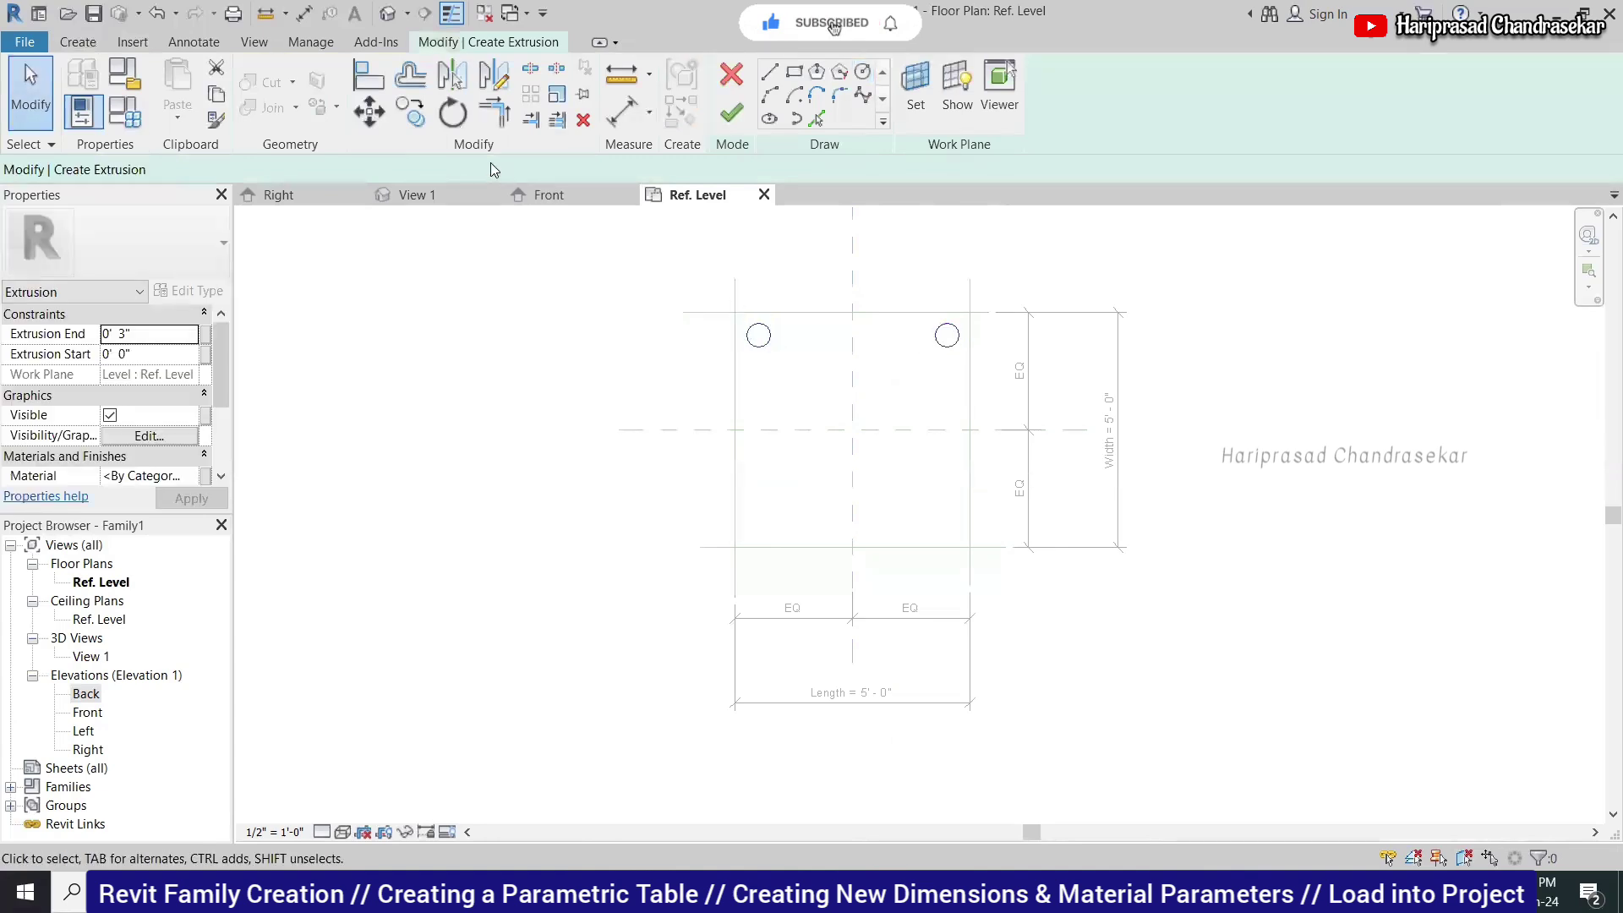
{"action": "left_click", "coordinate": [452, 76]}
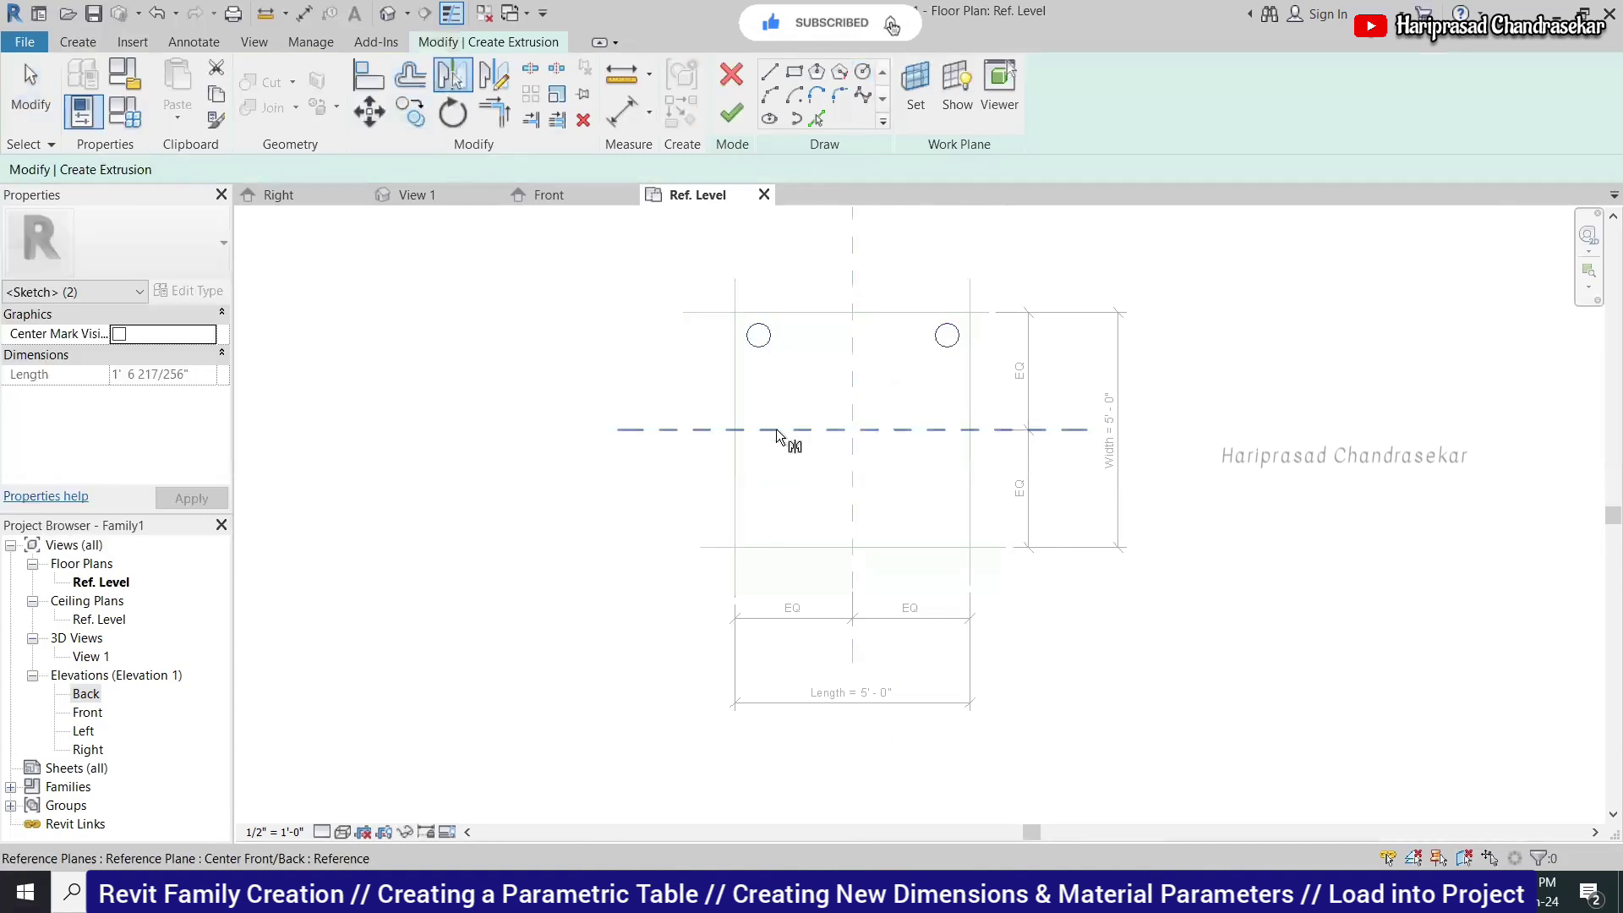
{"action": "left_click", "coordinate": [803, 429]}
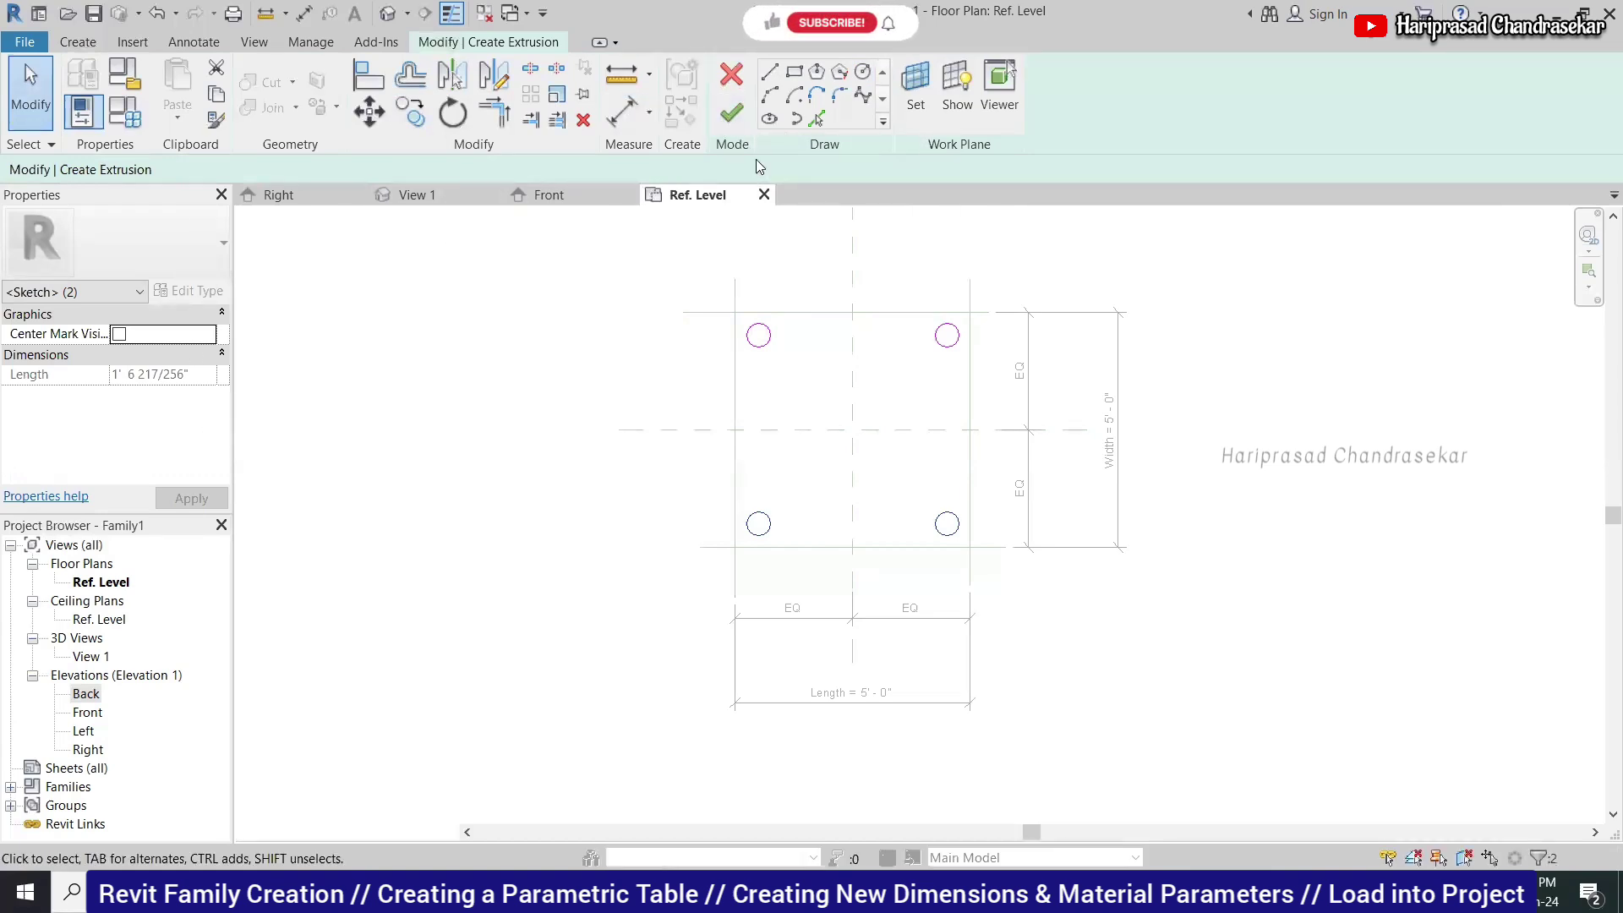
{"action": "left_click", "coordinate": [732, 118]}
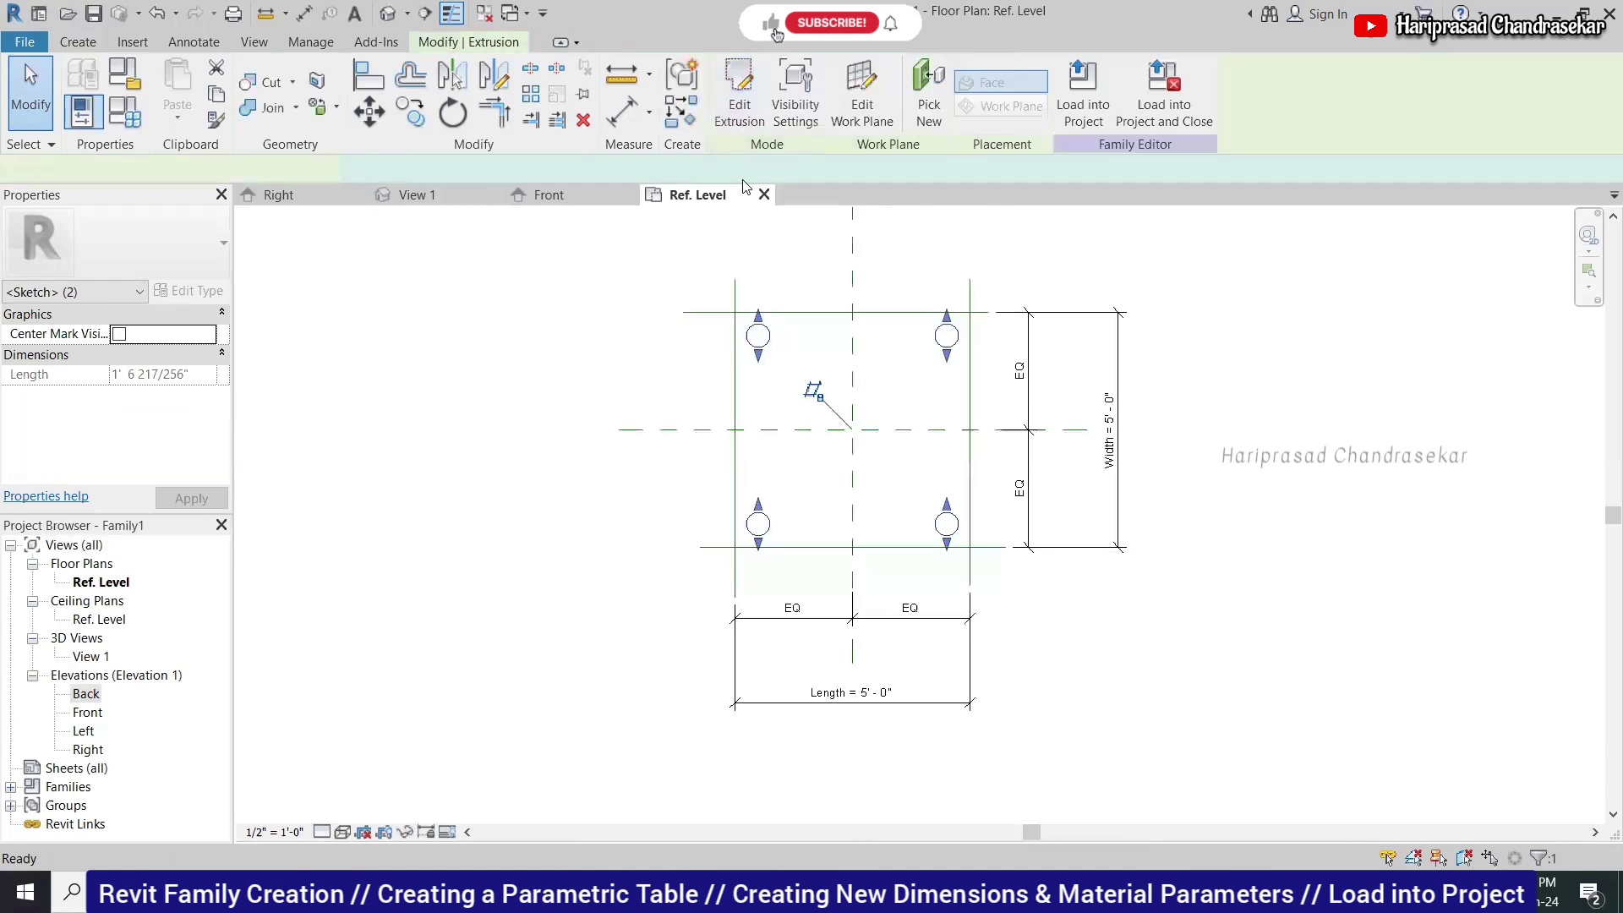
In the Front elevation, set the leg extrusion's end height to 3' 9".
{"action": "left_click", "coordinate": [578, 193]}
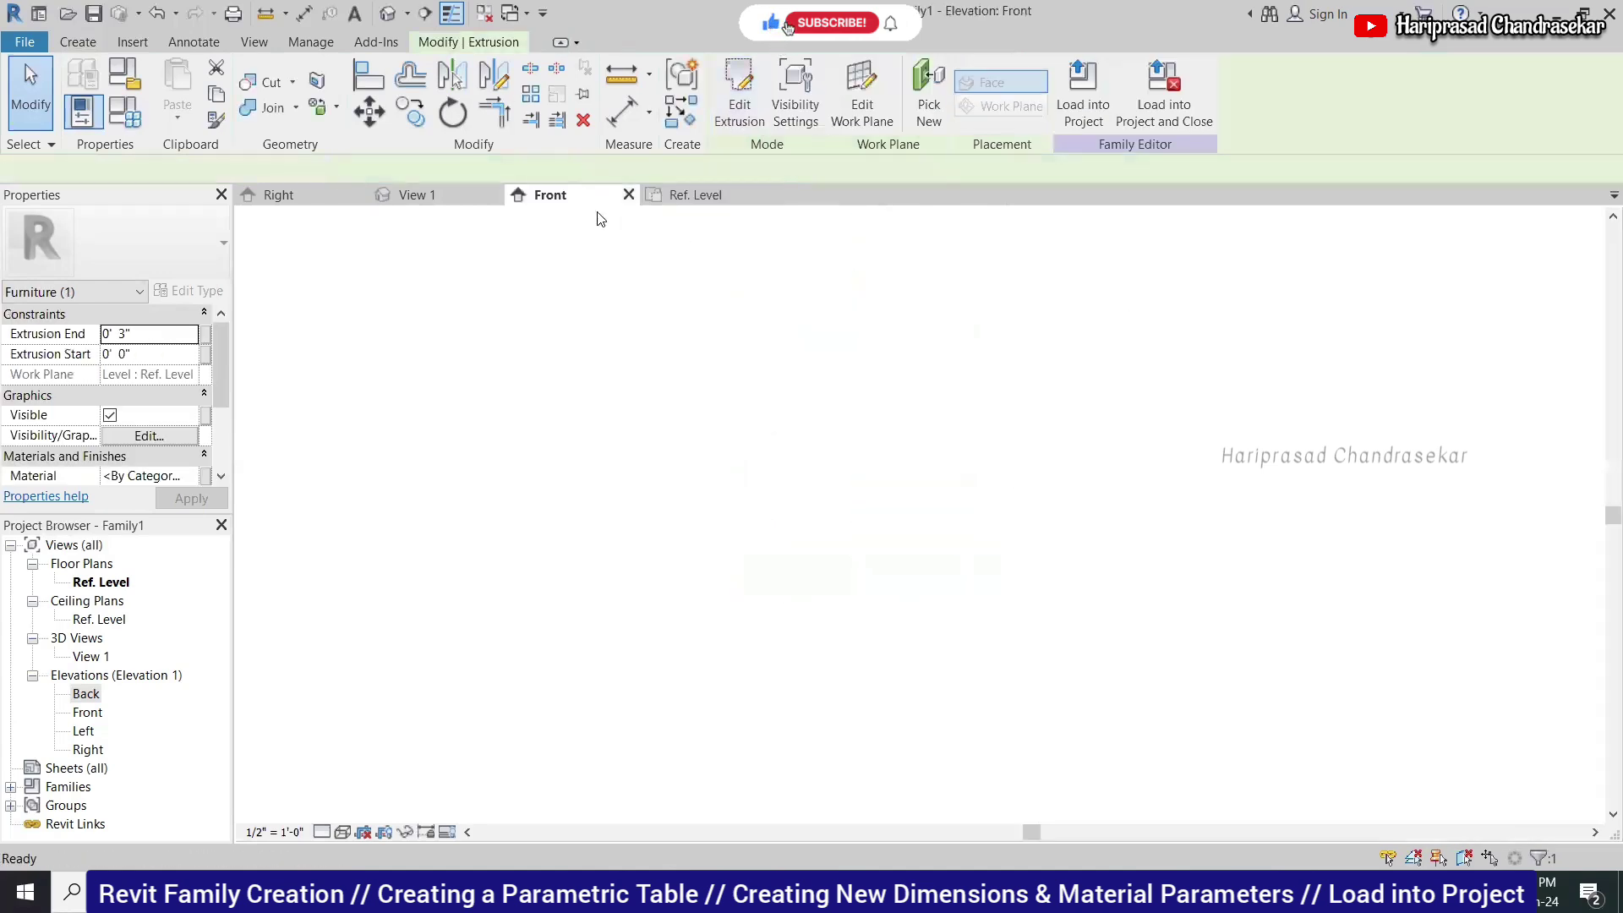
{"action": "left_click", "coordinate": [163, 338]}
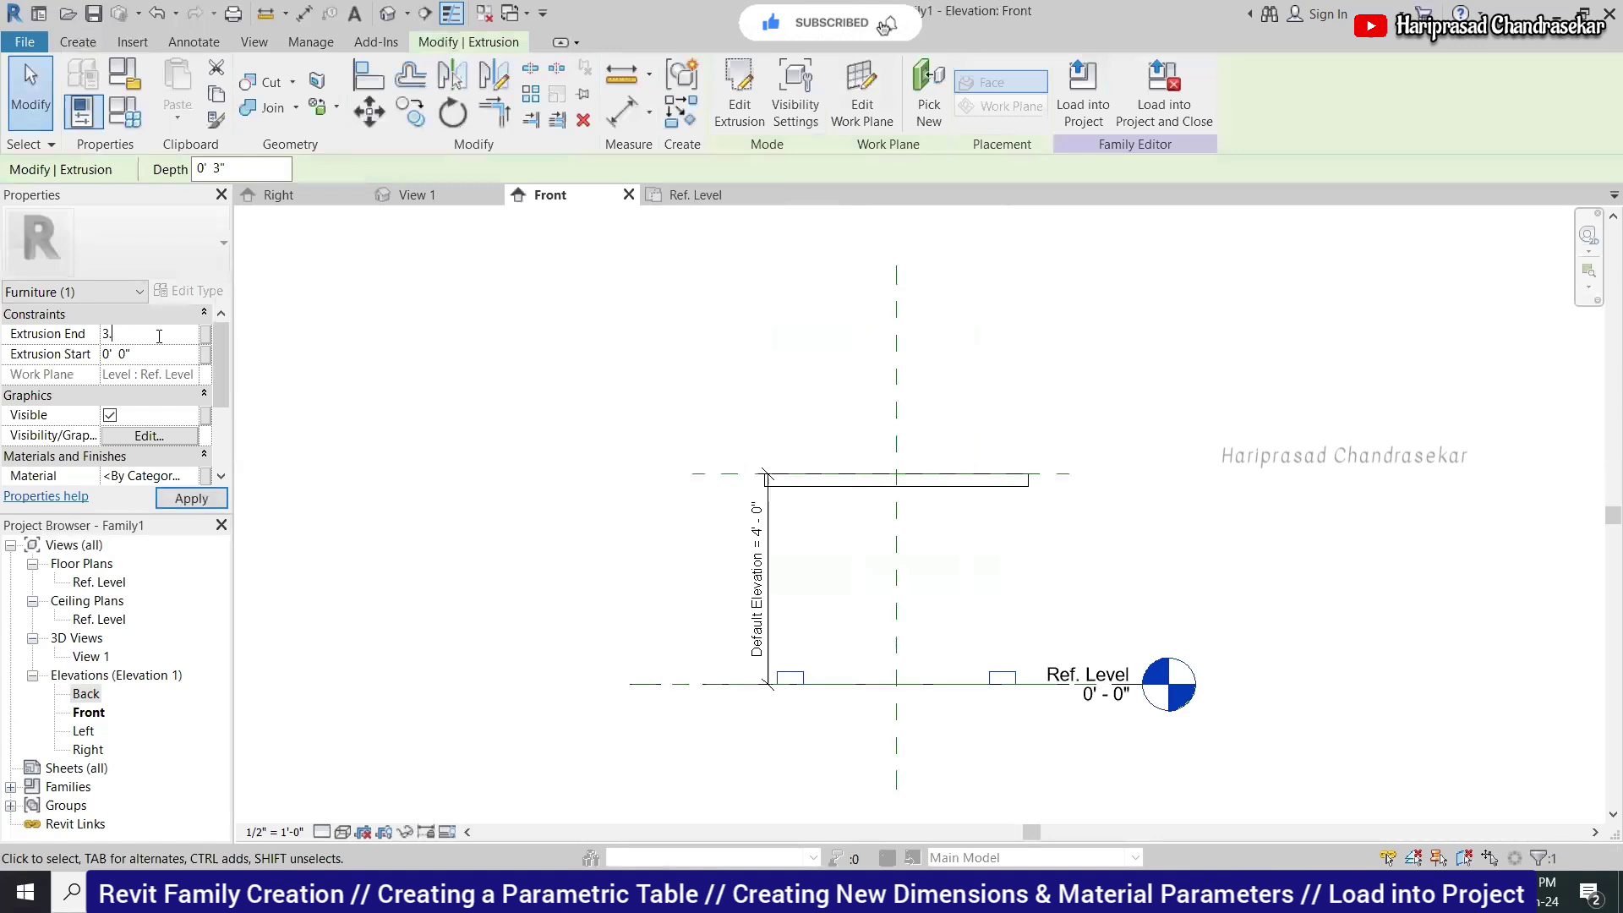
{"action": "type", "text": "3' 9\""}
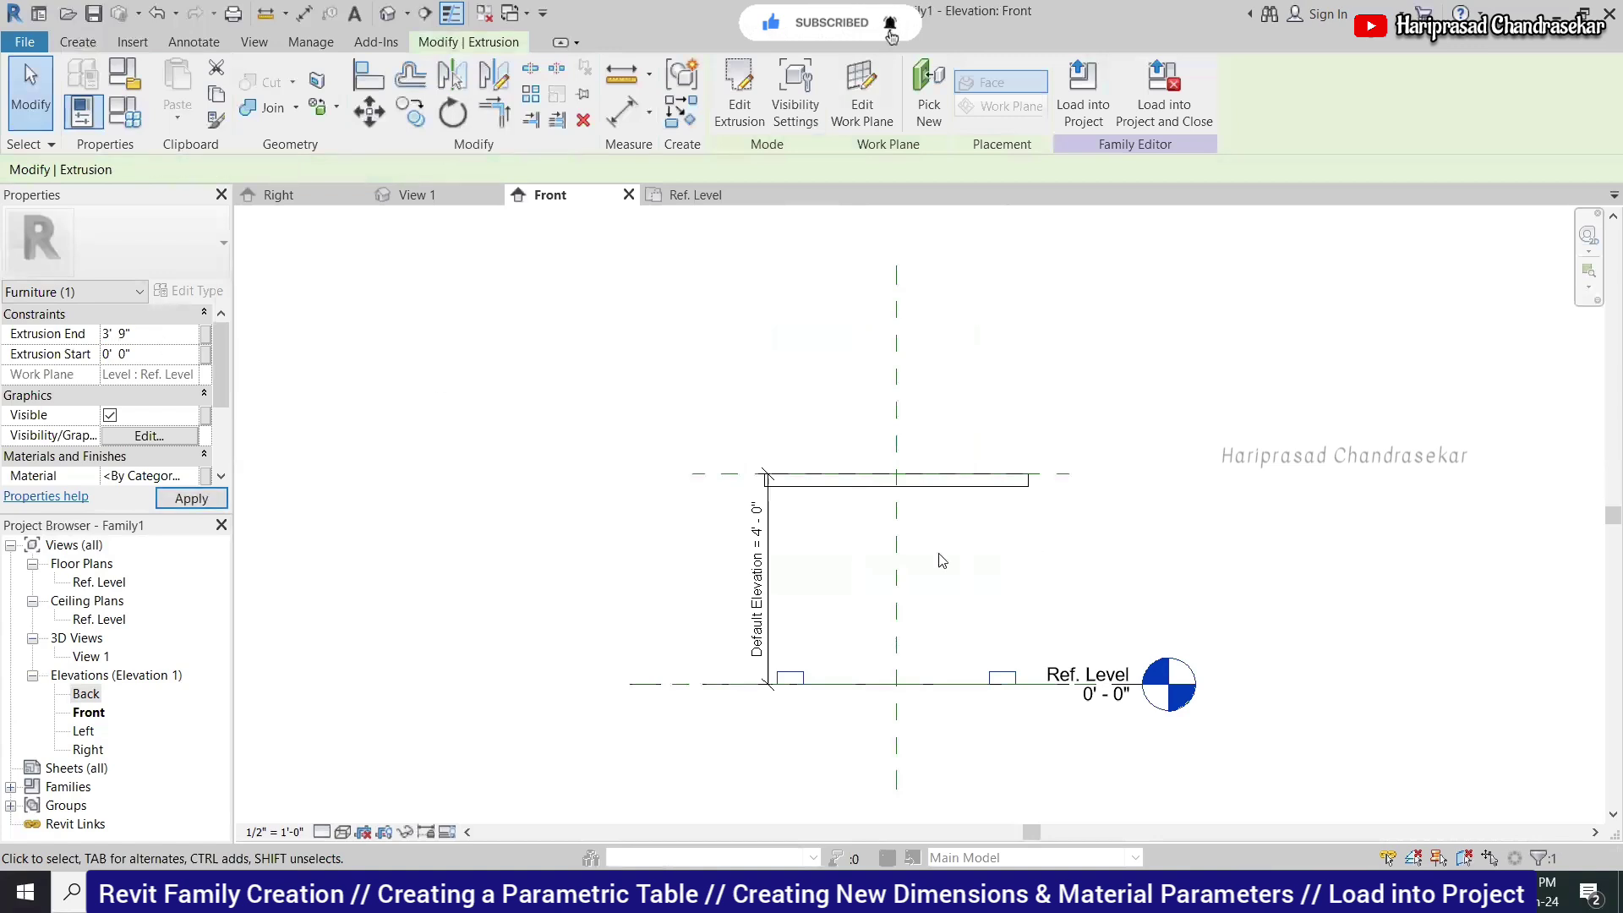
{"action": "left_click", "coordinate": [1097, 510]}
Extend the legs up to the Top reference plane, lock them, and view the table in 3D.
{"action": "left_click", "coordinate": [997, 542]}
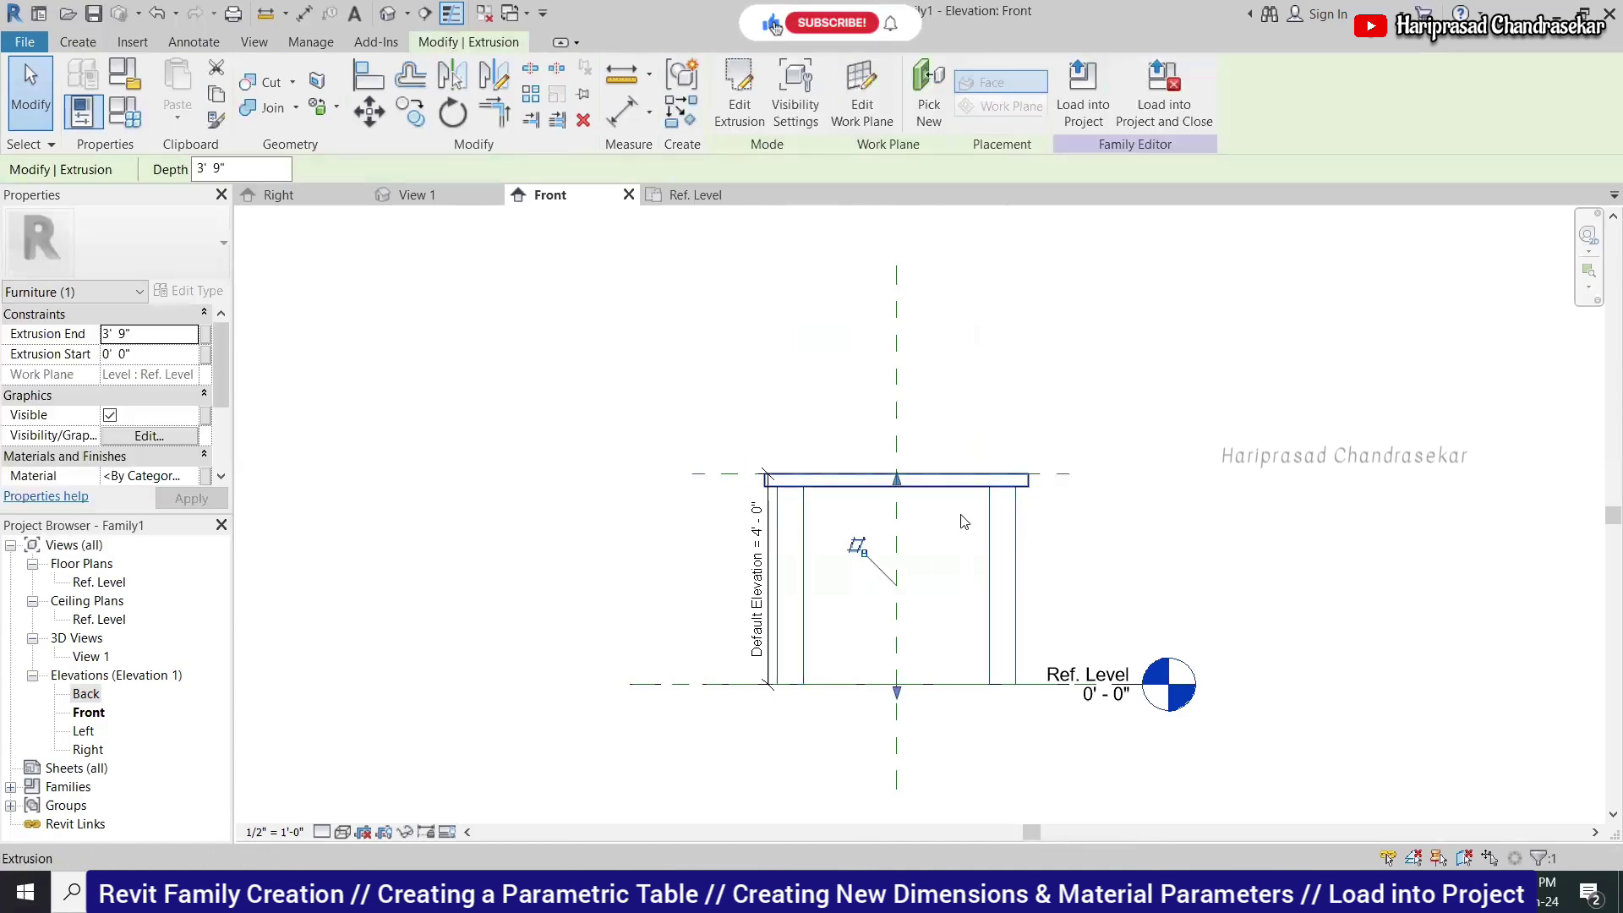
{"action": "left_click_drag", "start_coordinate": [897, 480], "coordinate": [904, 504]}
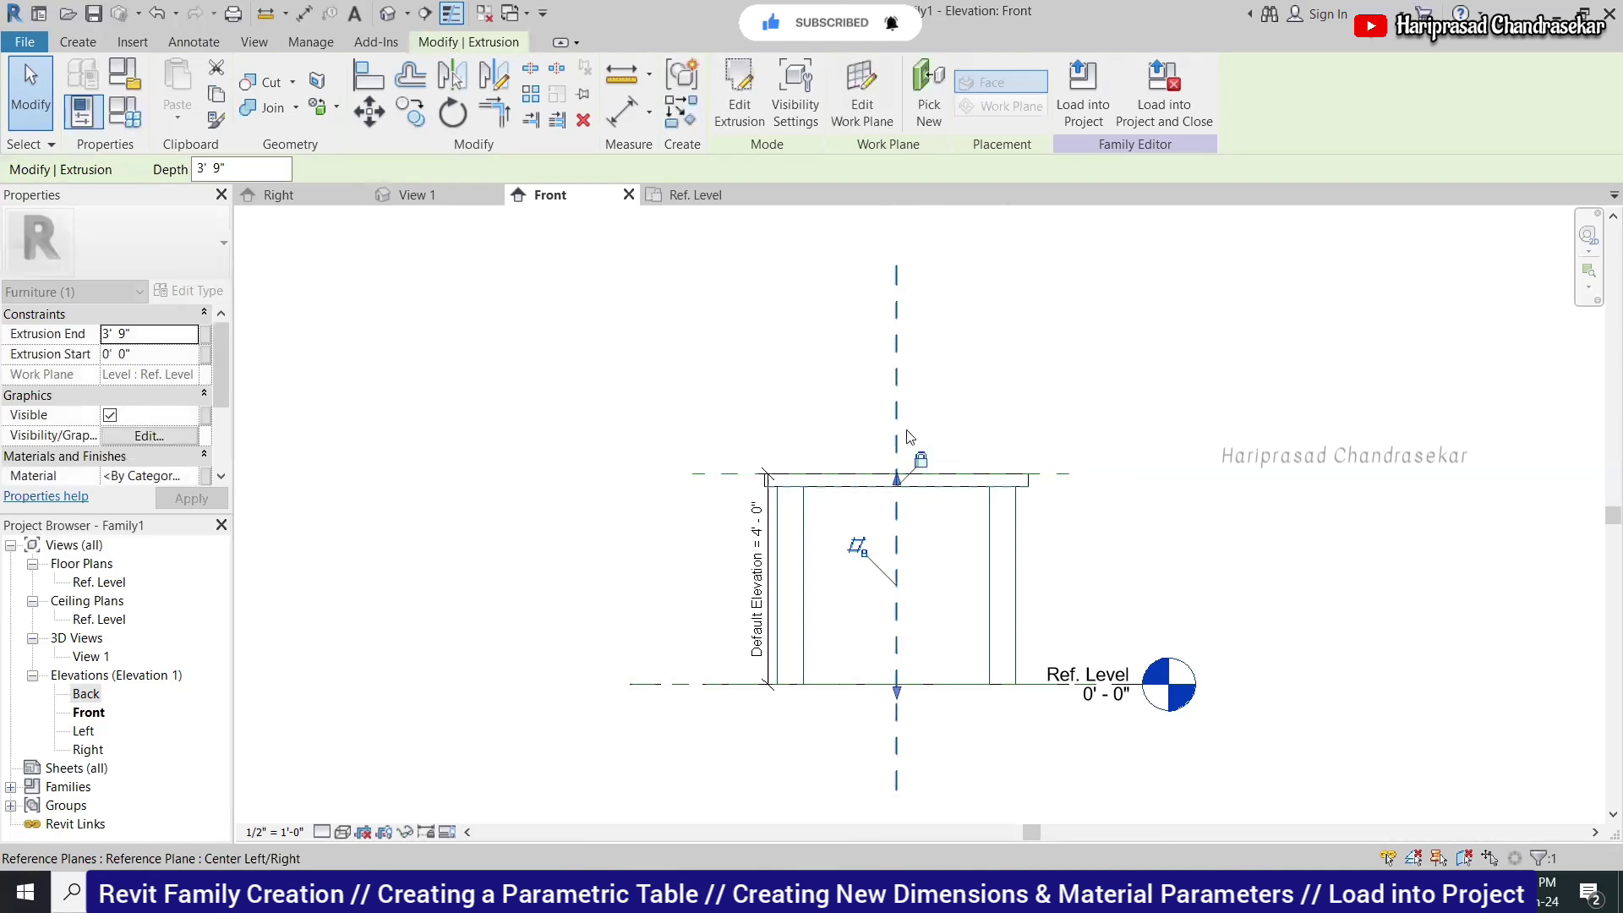
{"action": "left_click", "coordinate": [1029, 373]}
{"action": "left_click", "coordinate": [430, 193]}
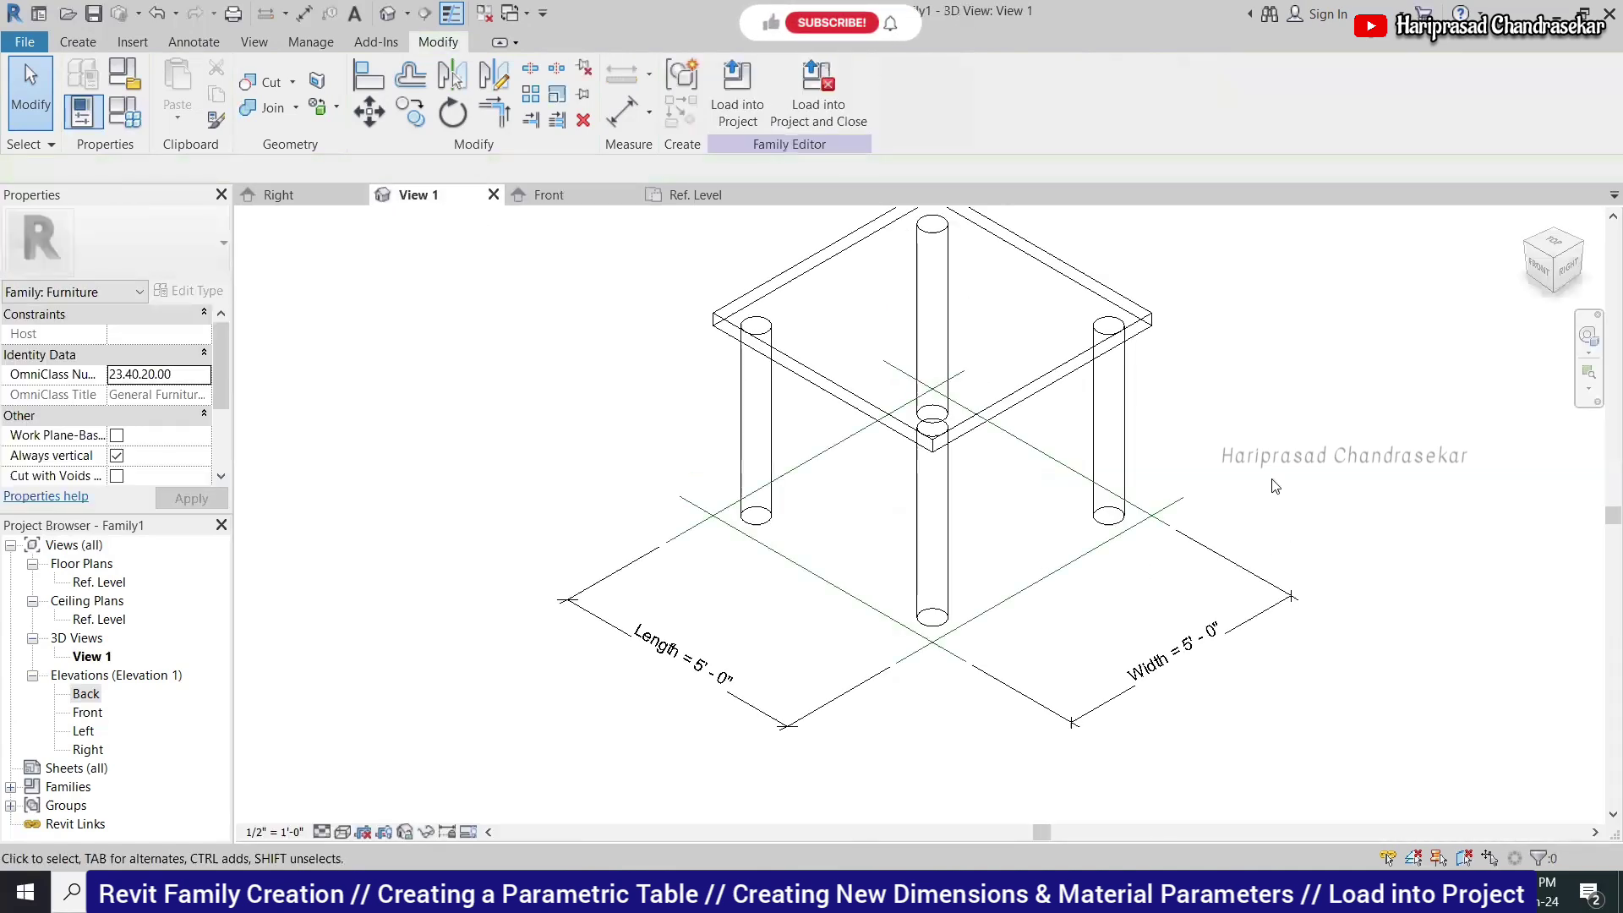
Show the 3D table Shaded with the SD shortcut, pan slightly, and open Family Types.
{"action": "key", "text": "s"}
{"action": "key", "text": "d"}
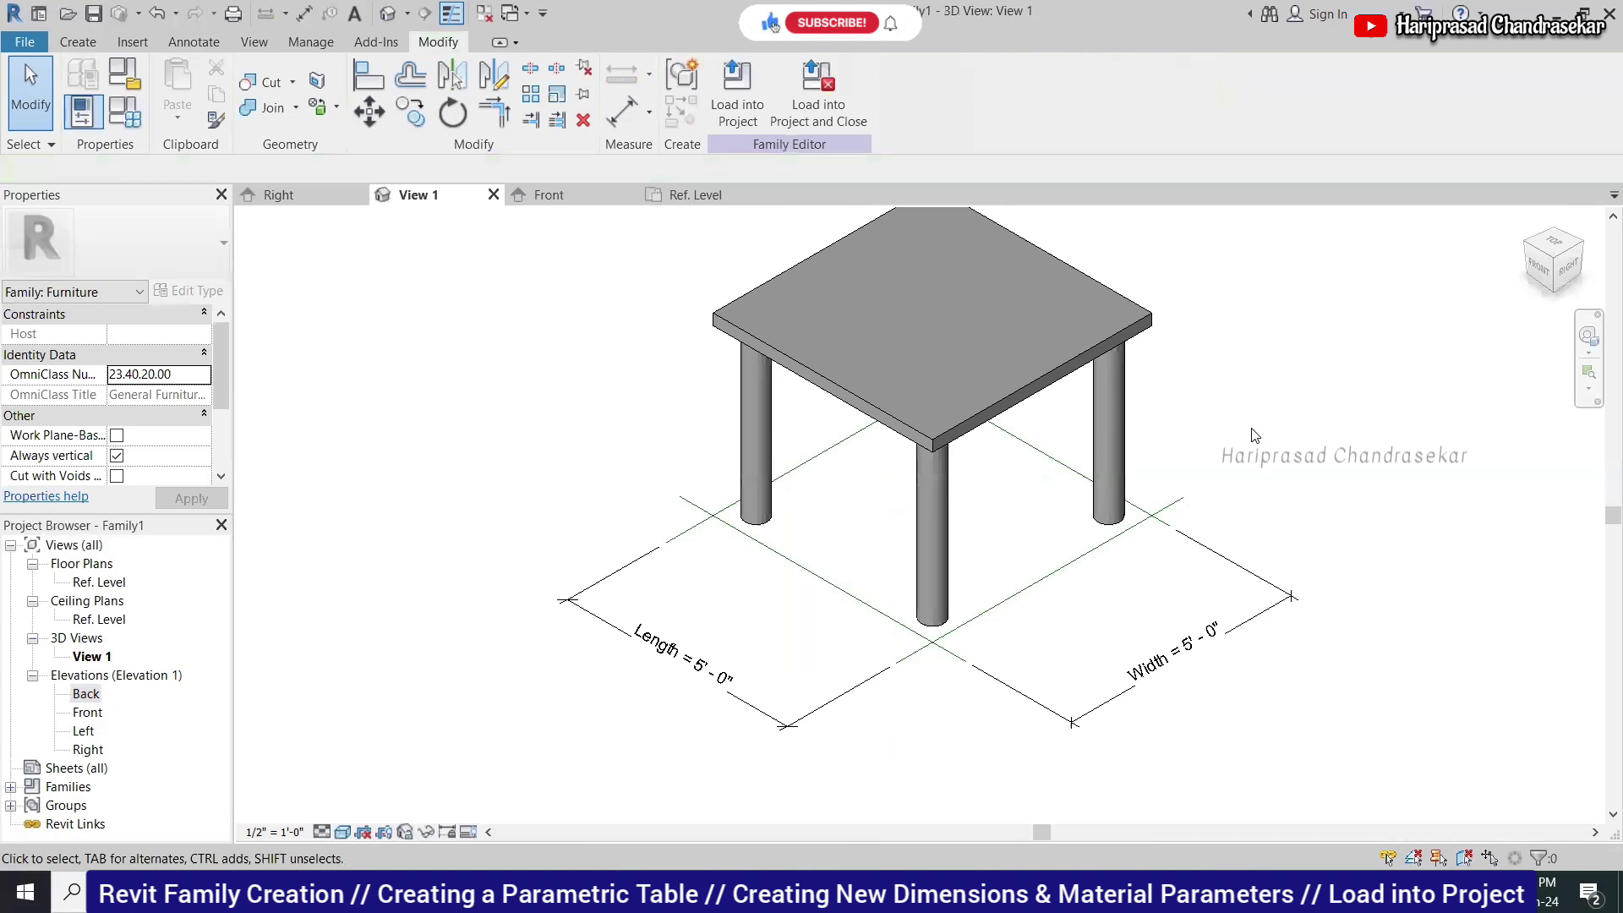
{"action": "middle_click_drag", "start_coordinate": [1051, 402], "coordinate": [1088, 344]}
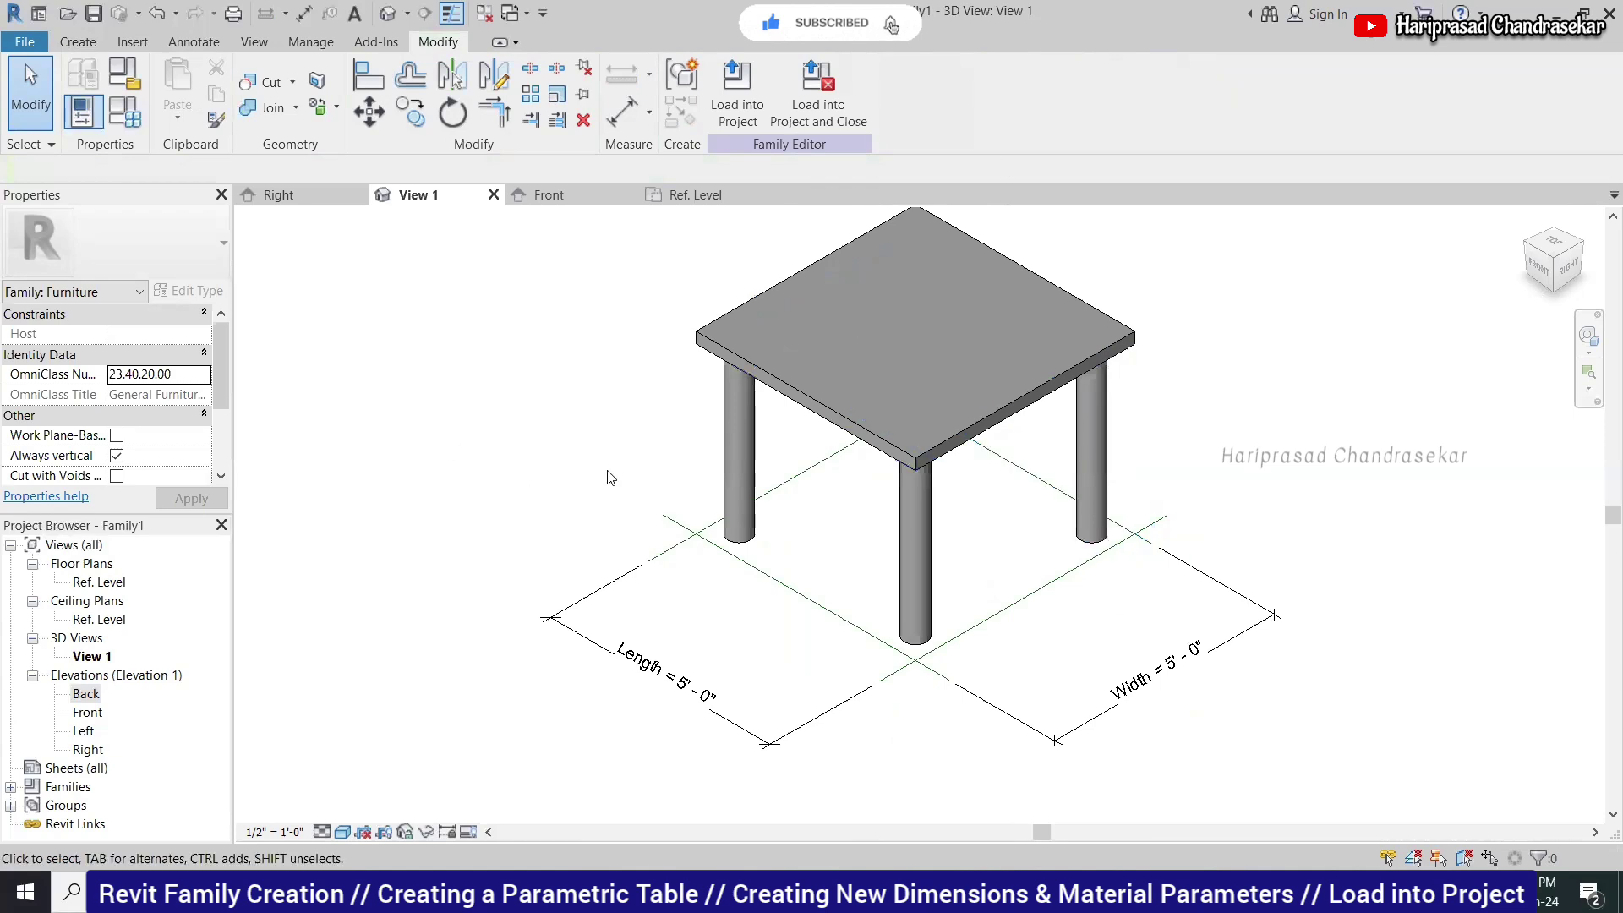
{"action": "left_click", "coordinate": [126, 112]}
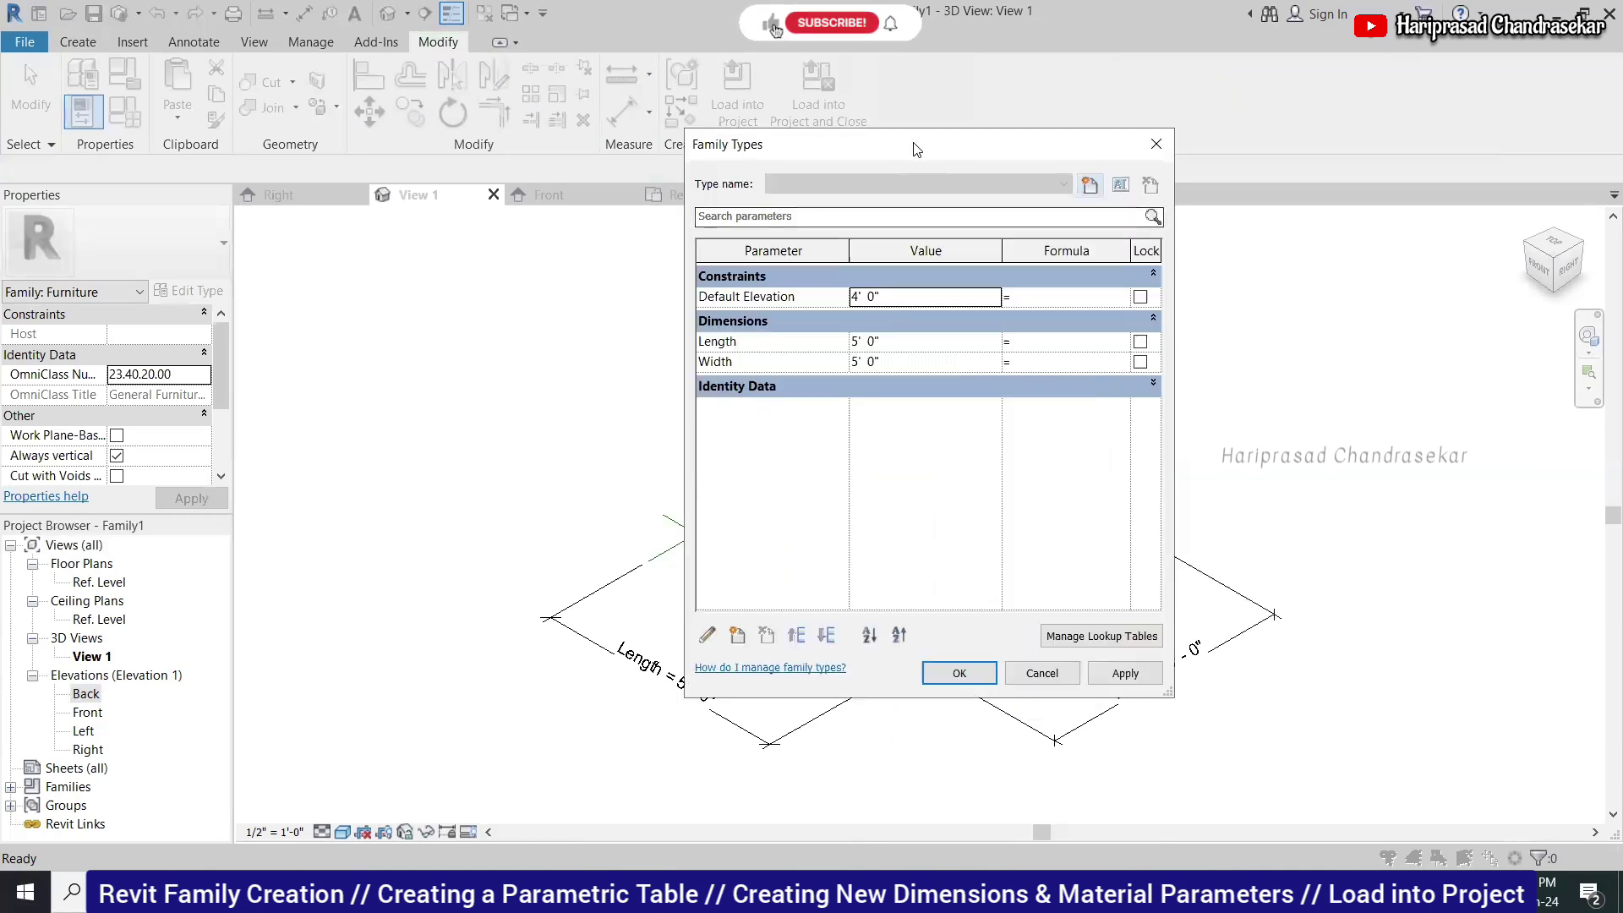
{"action": "left_click_drag", "start_coordinate": [917, 149], "coordinate": [485, 177]}
{"action": "left_click", "coordinate": [475, 369]}
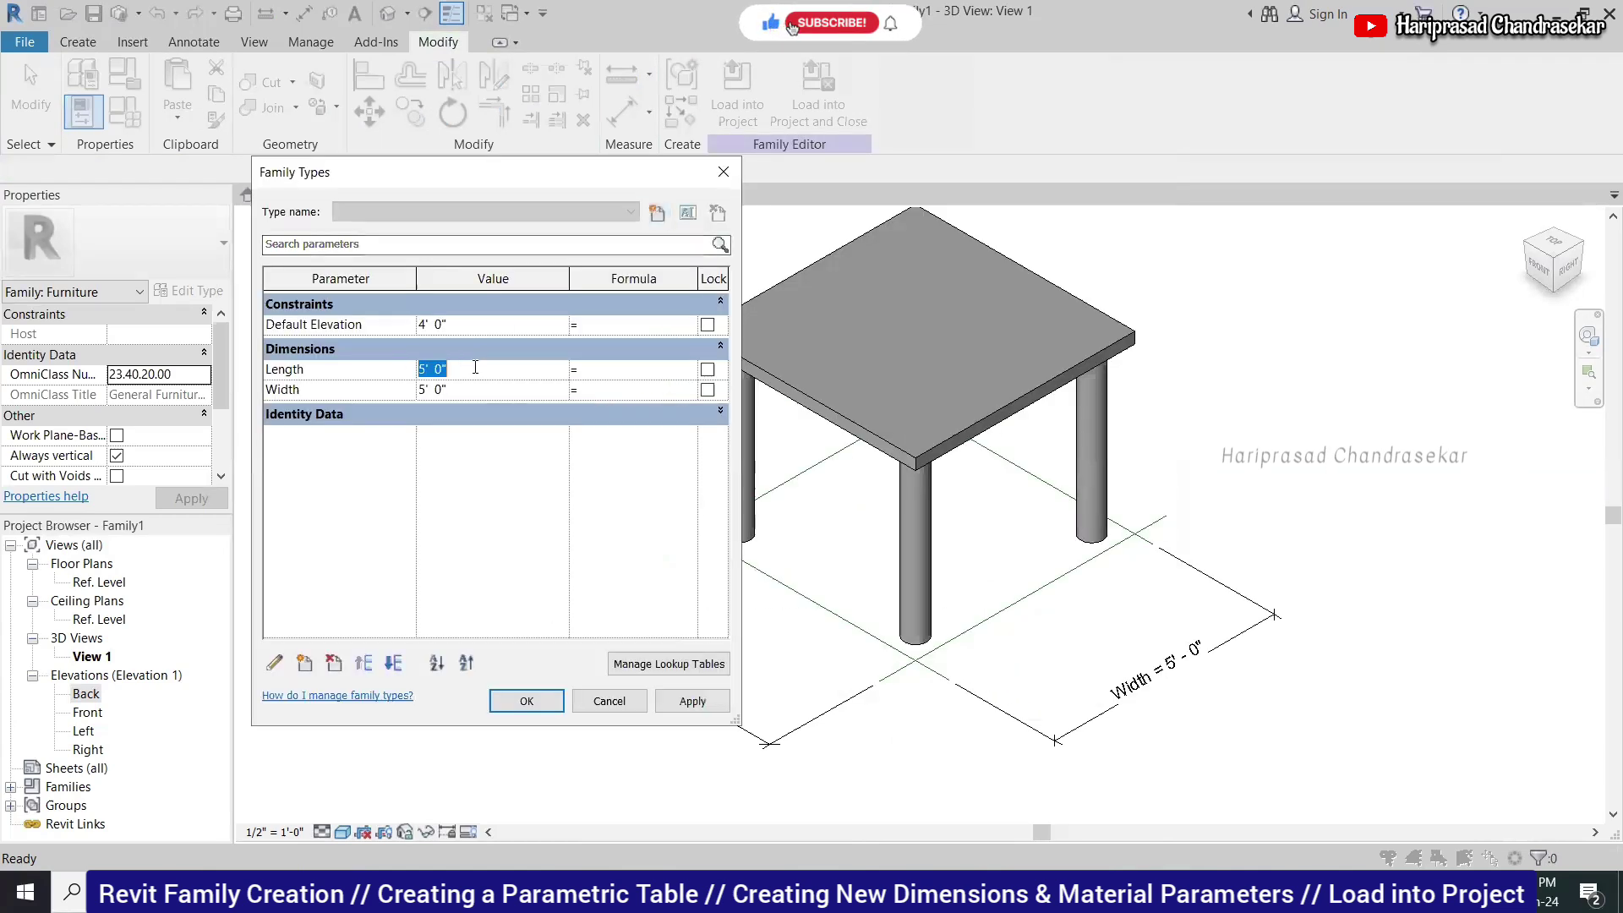
{"action": "type", "text": "8"}
{"action": "left_click", "coordinate": [482, 390]}
{"action": "type", "text": "8"}
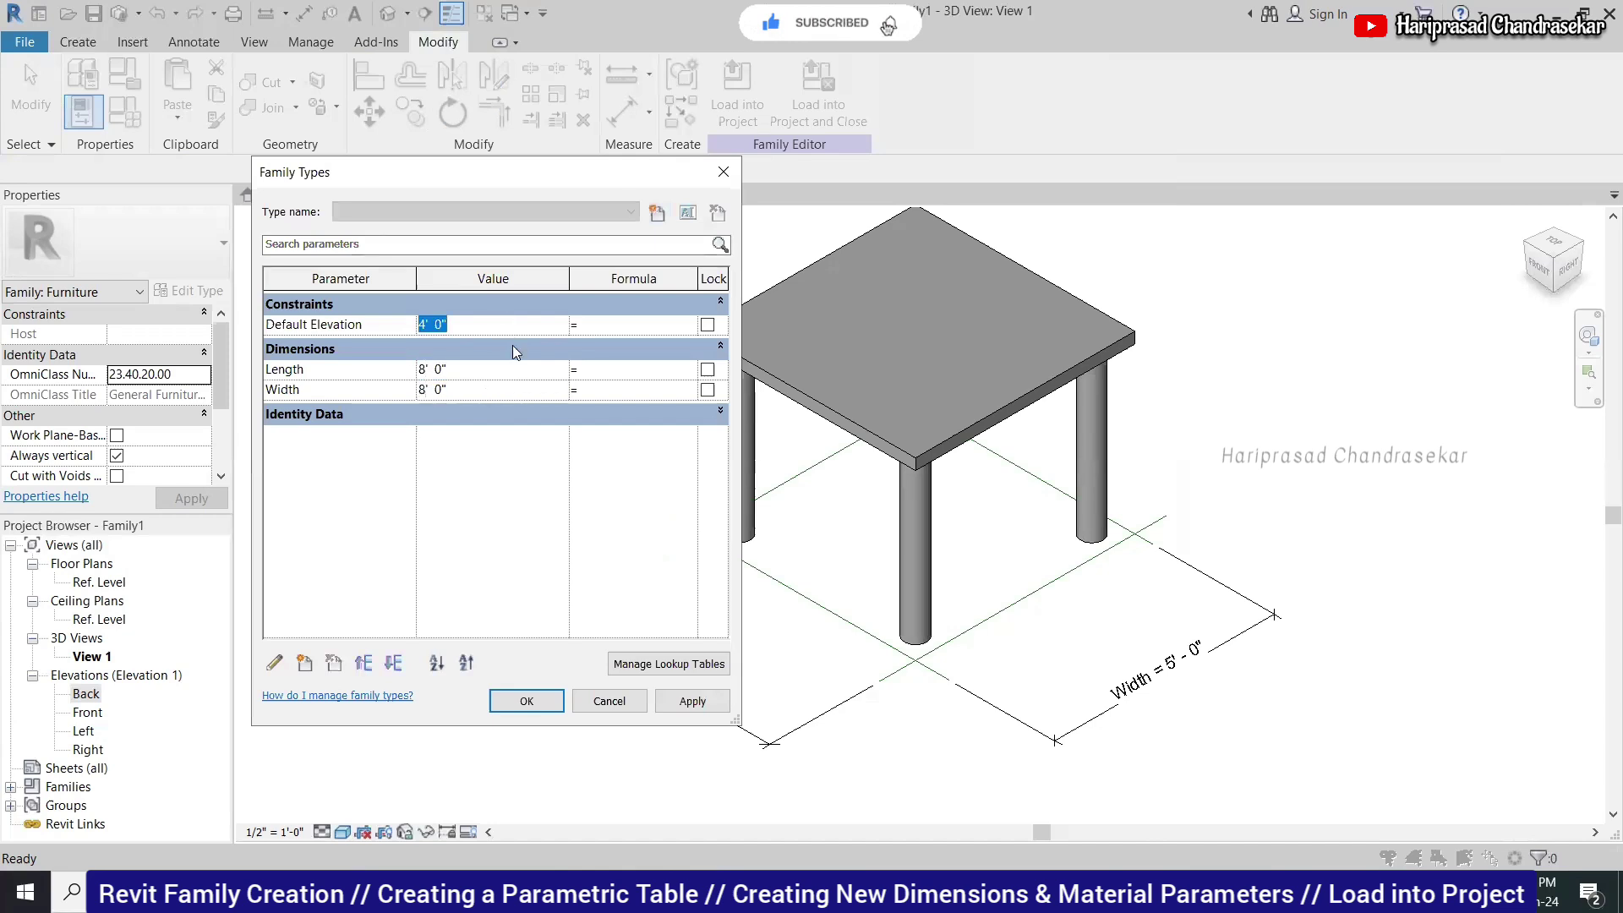
{"action": "left_click", "coordinate": [527, 699]}
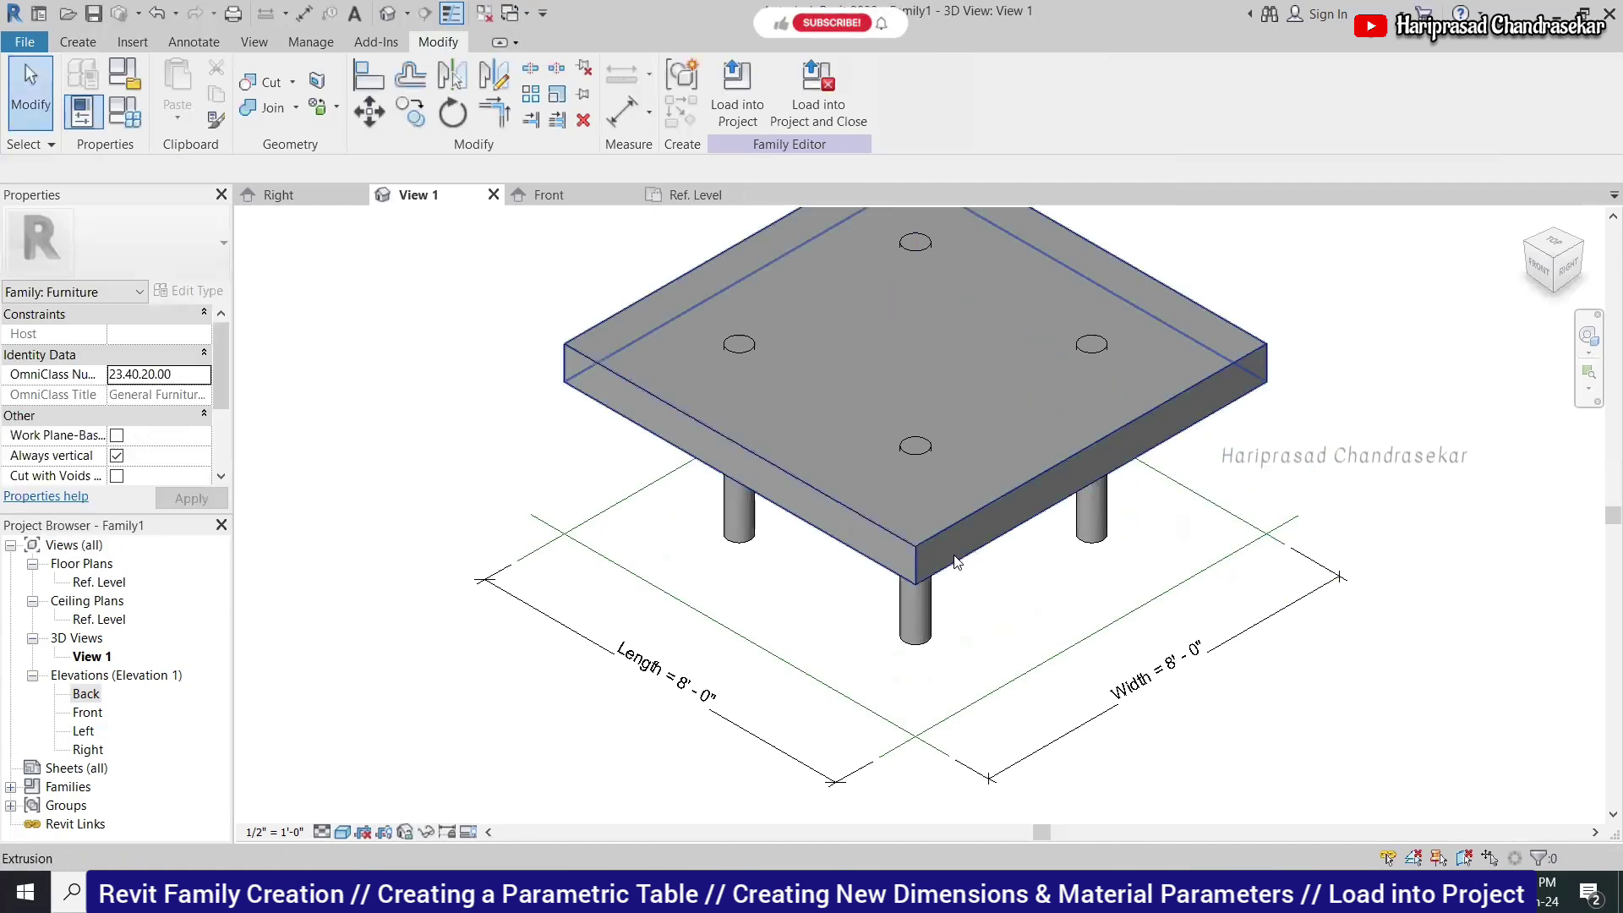
{"action": "scroll", "coordinate": [958, 521], "scroll_direction": "down", "scroll_amount": 2}
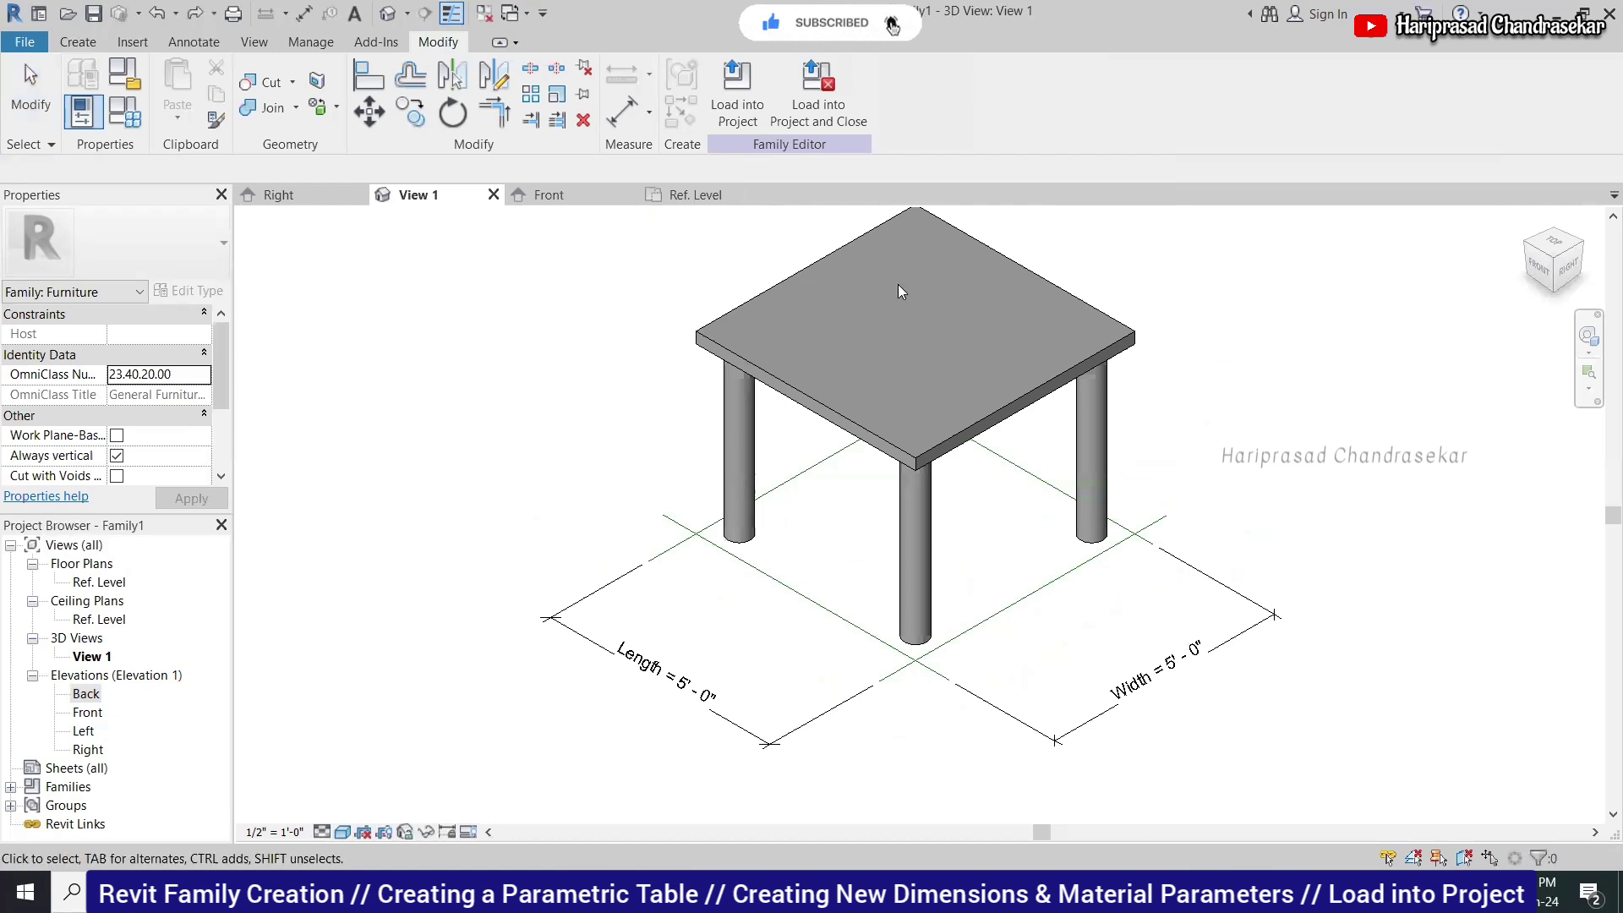
Open the leg extrusion's sketch in Ref. Level, inspect the top-left circle, and finish unchanged.
{"action": "left_click", "coordinate": [697, 196]}
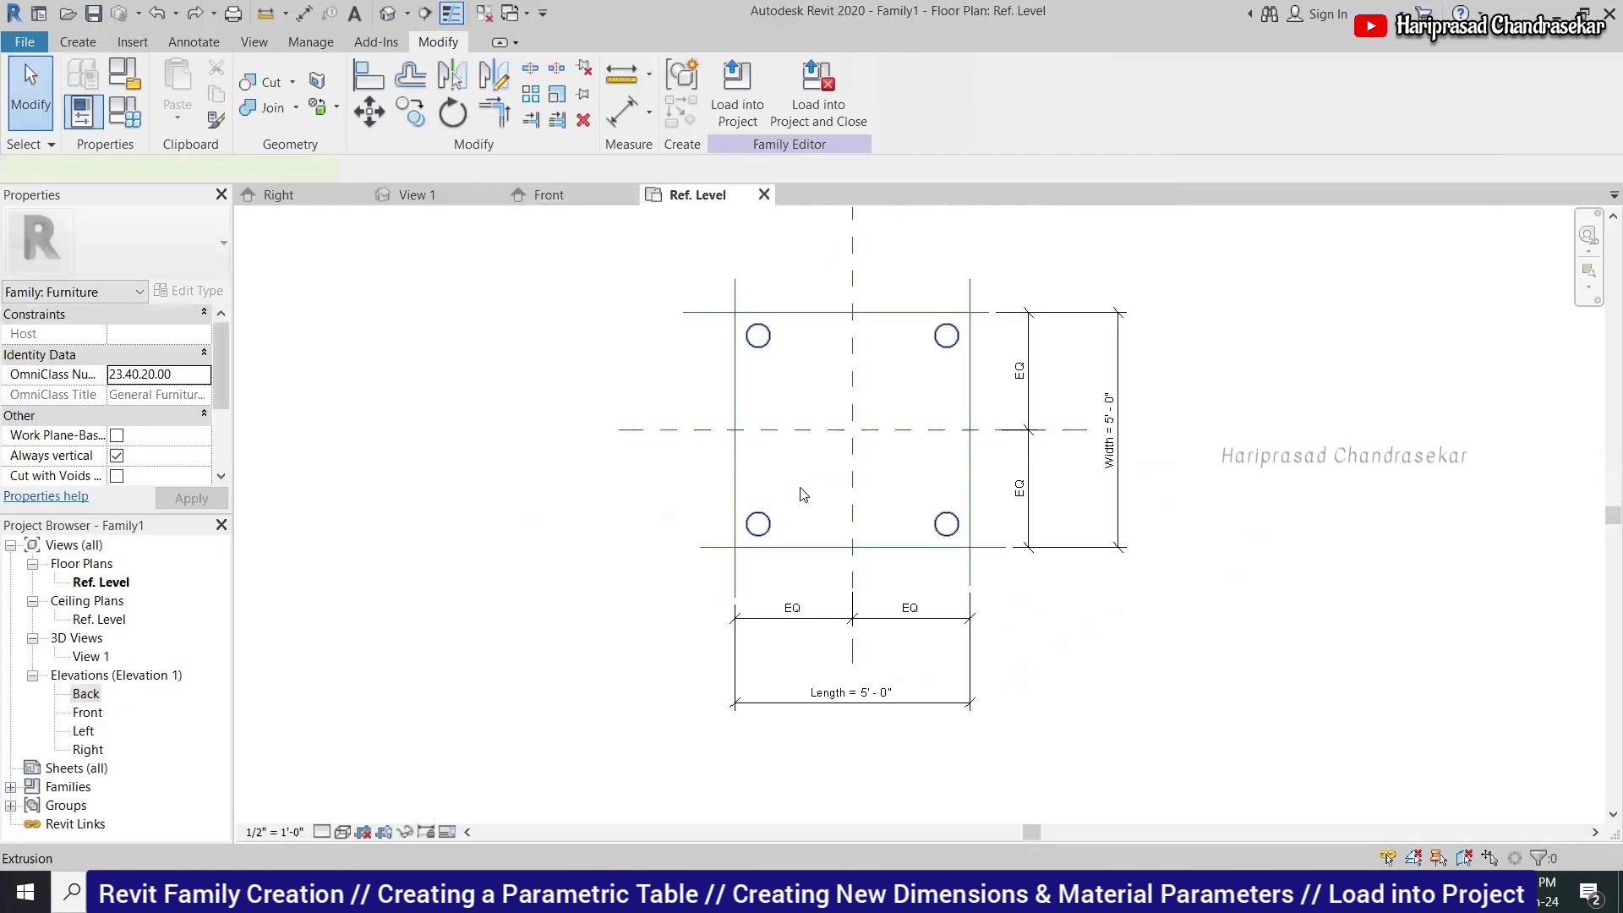
{"action": "left_click", "coordinate": [800, 293]}
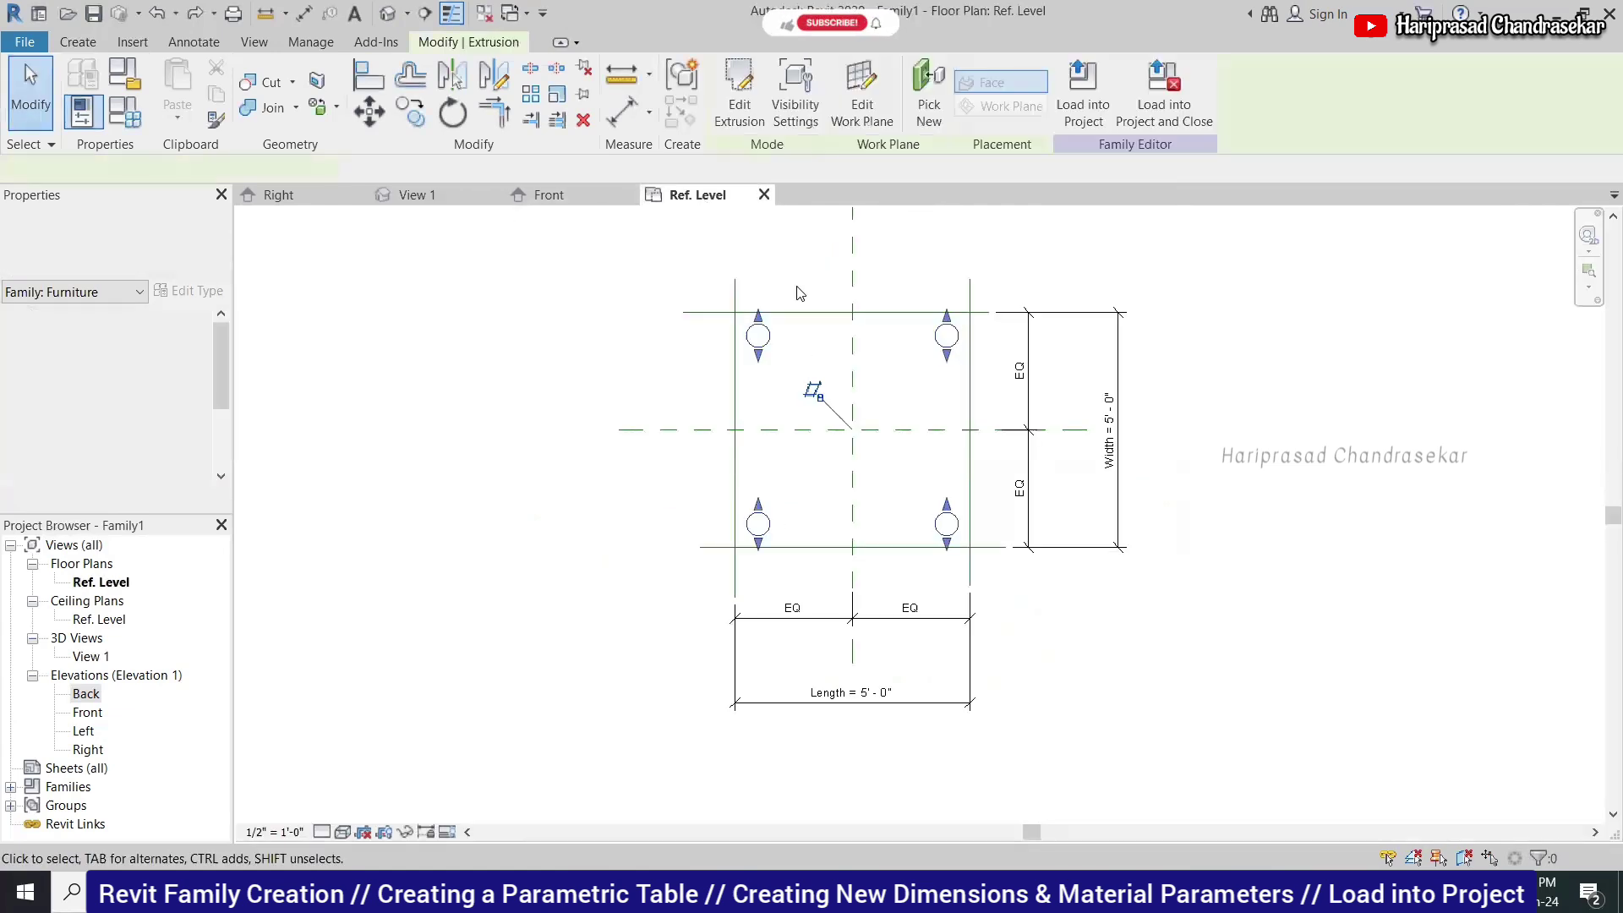
{"action": "left_click", "coordinate": [740, 97]}
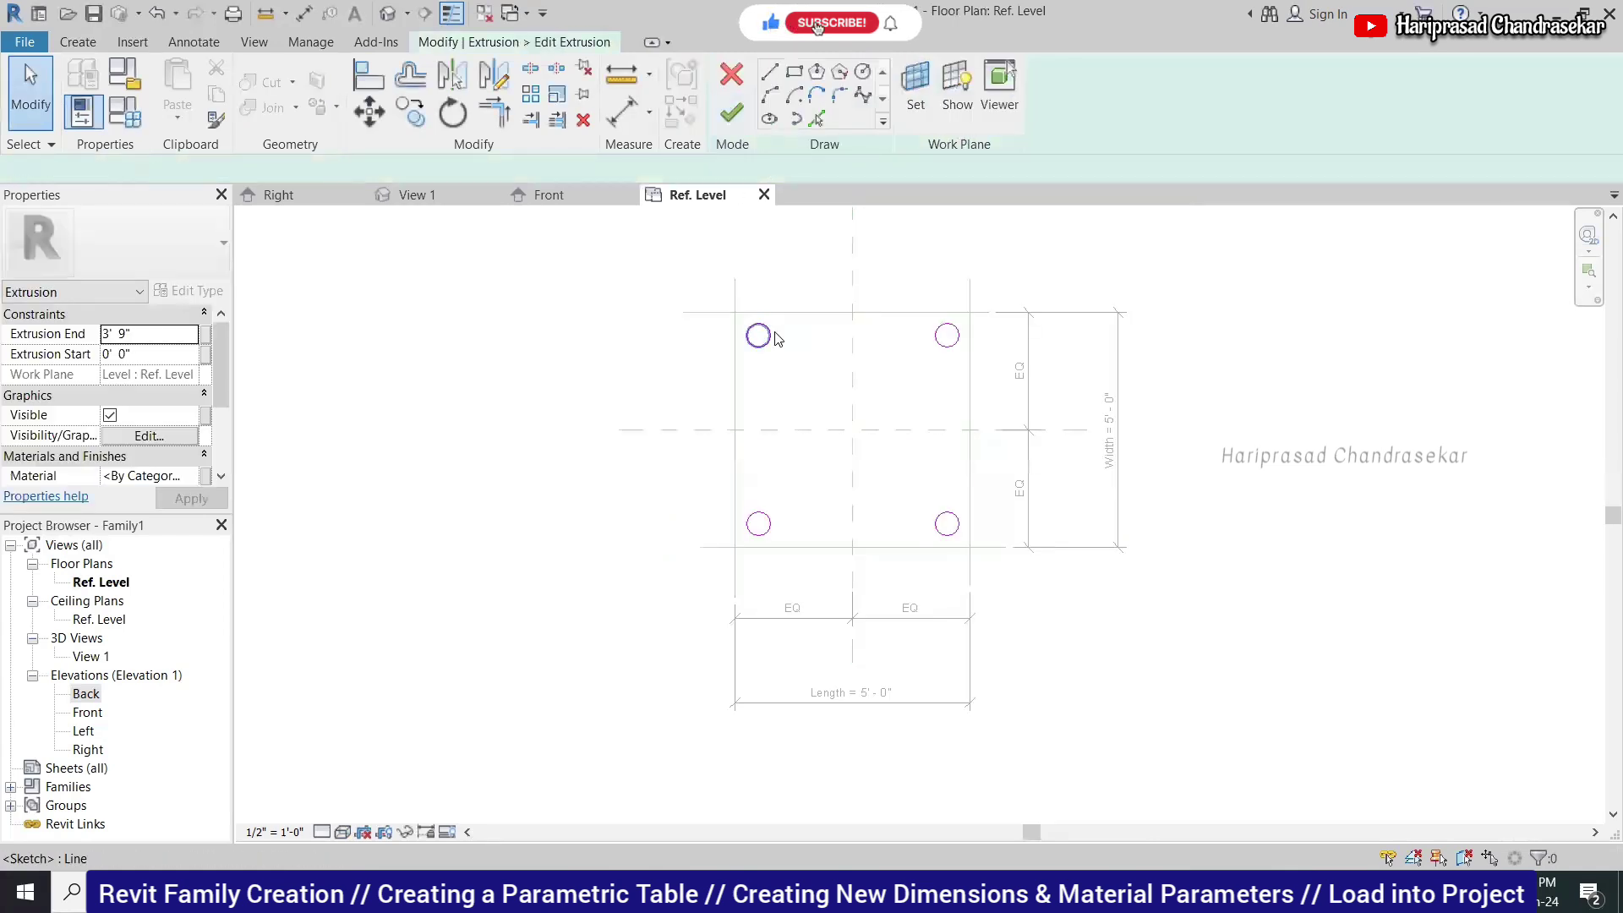
{"action": "scroll", "coordinate": [802, 343], "scroll_direction": "up", "scroll_amount": 1}
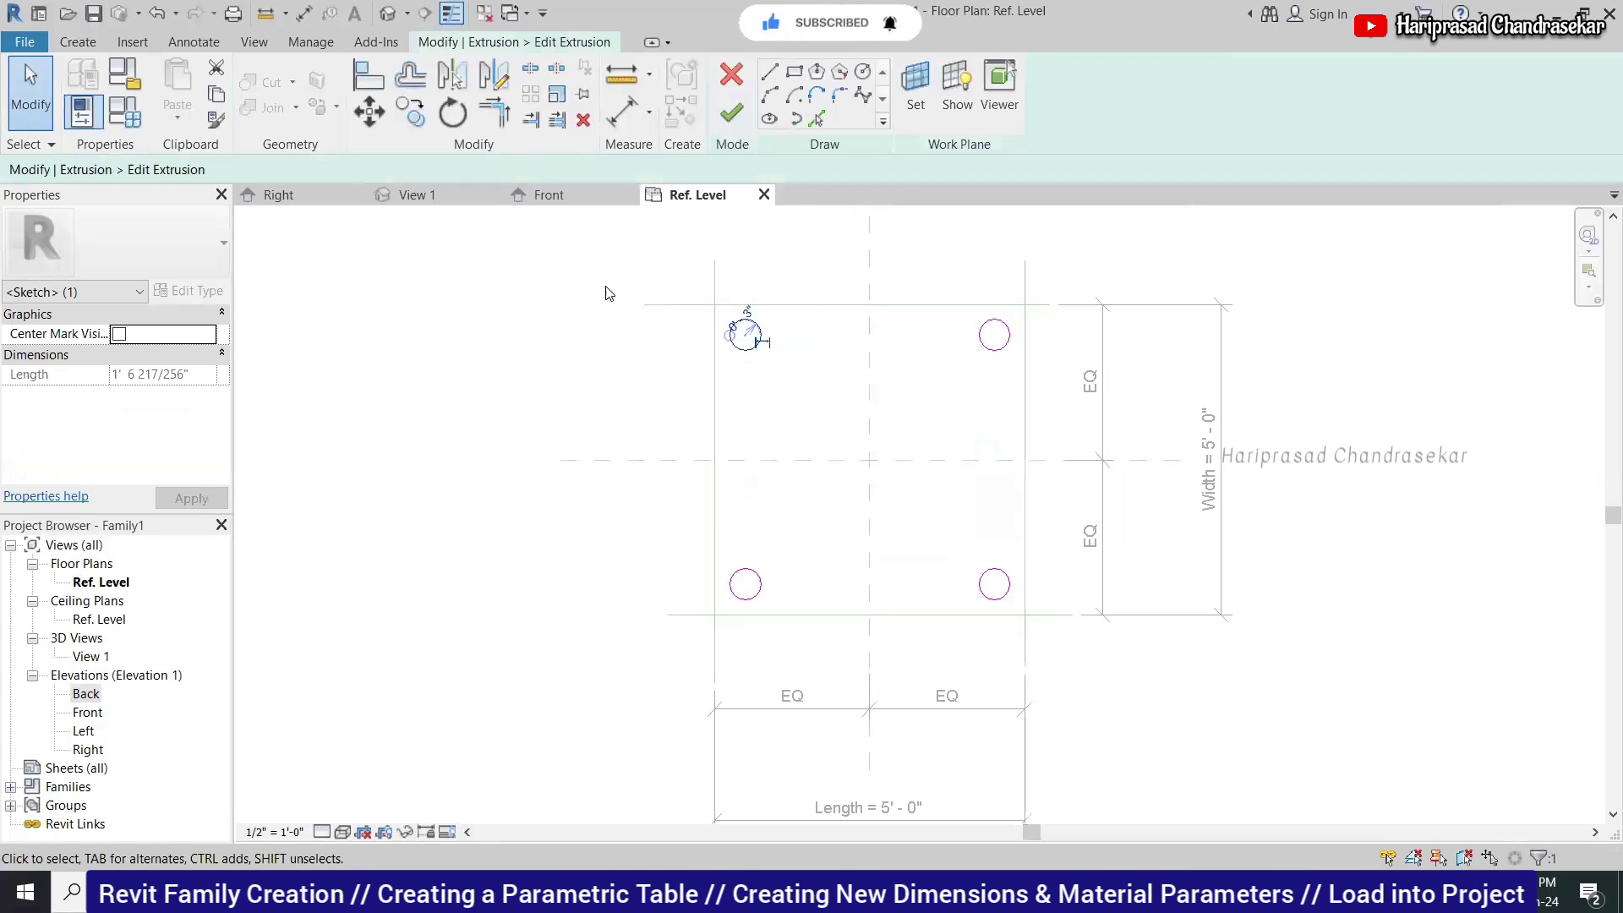
{"action": "left_click", "coordinate": [767, 269]}
{"action": "scroll", "coordinate": [718, 311], "scroll_direction": "up", "scroll_amount": 1}
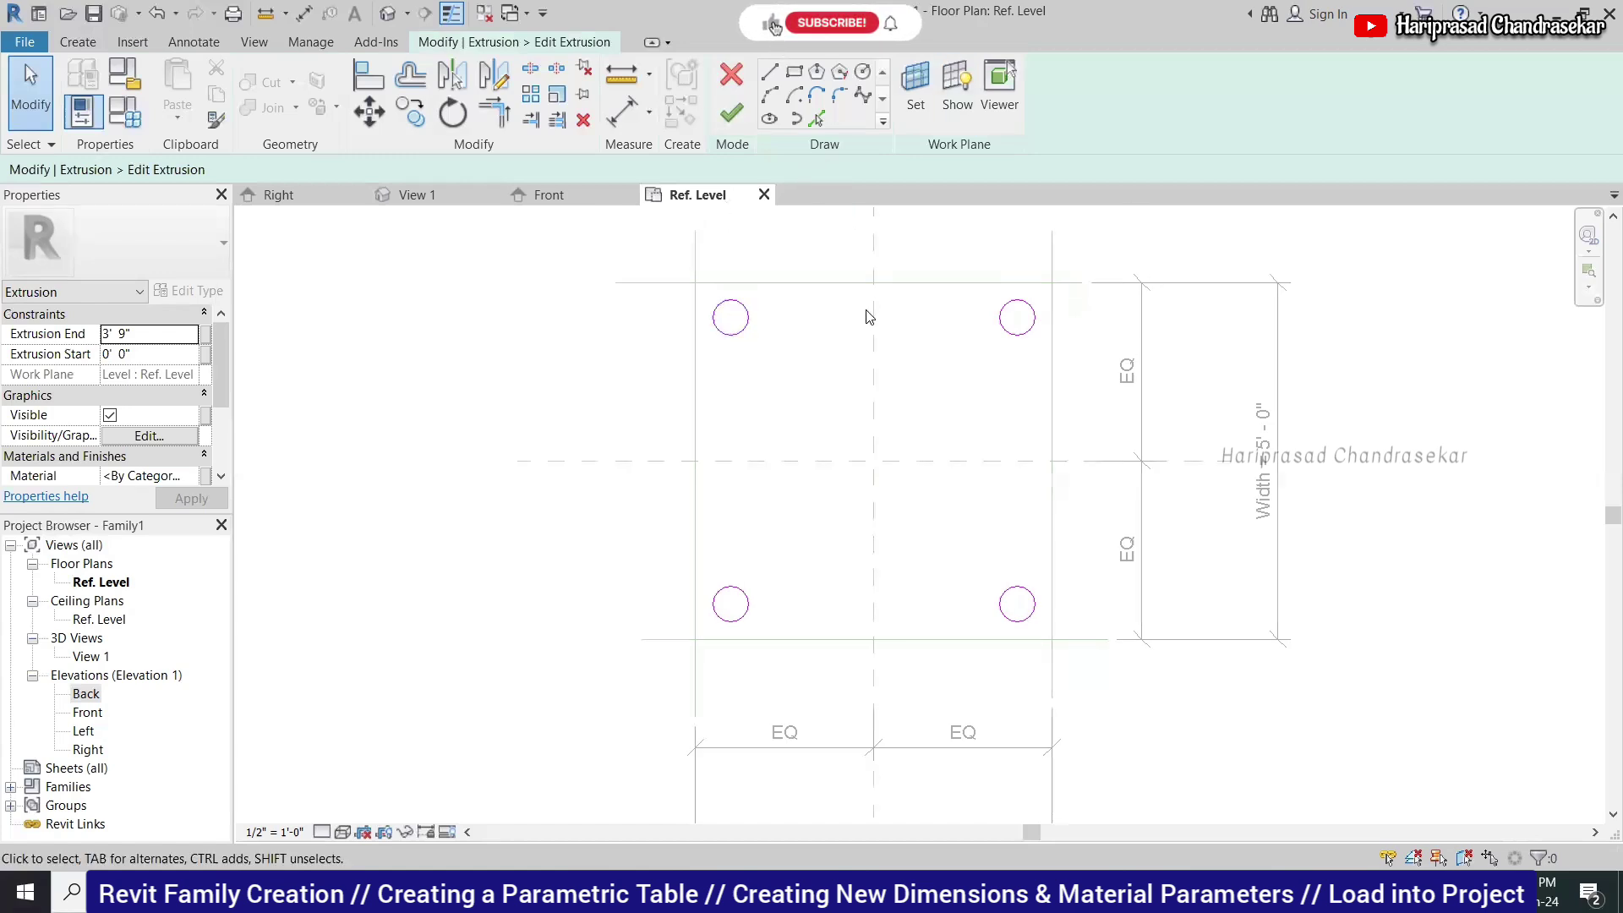
{"action": "left_click", "coordinate": [748, 320]}
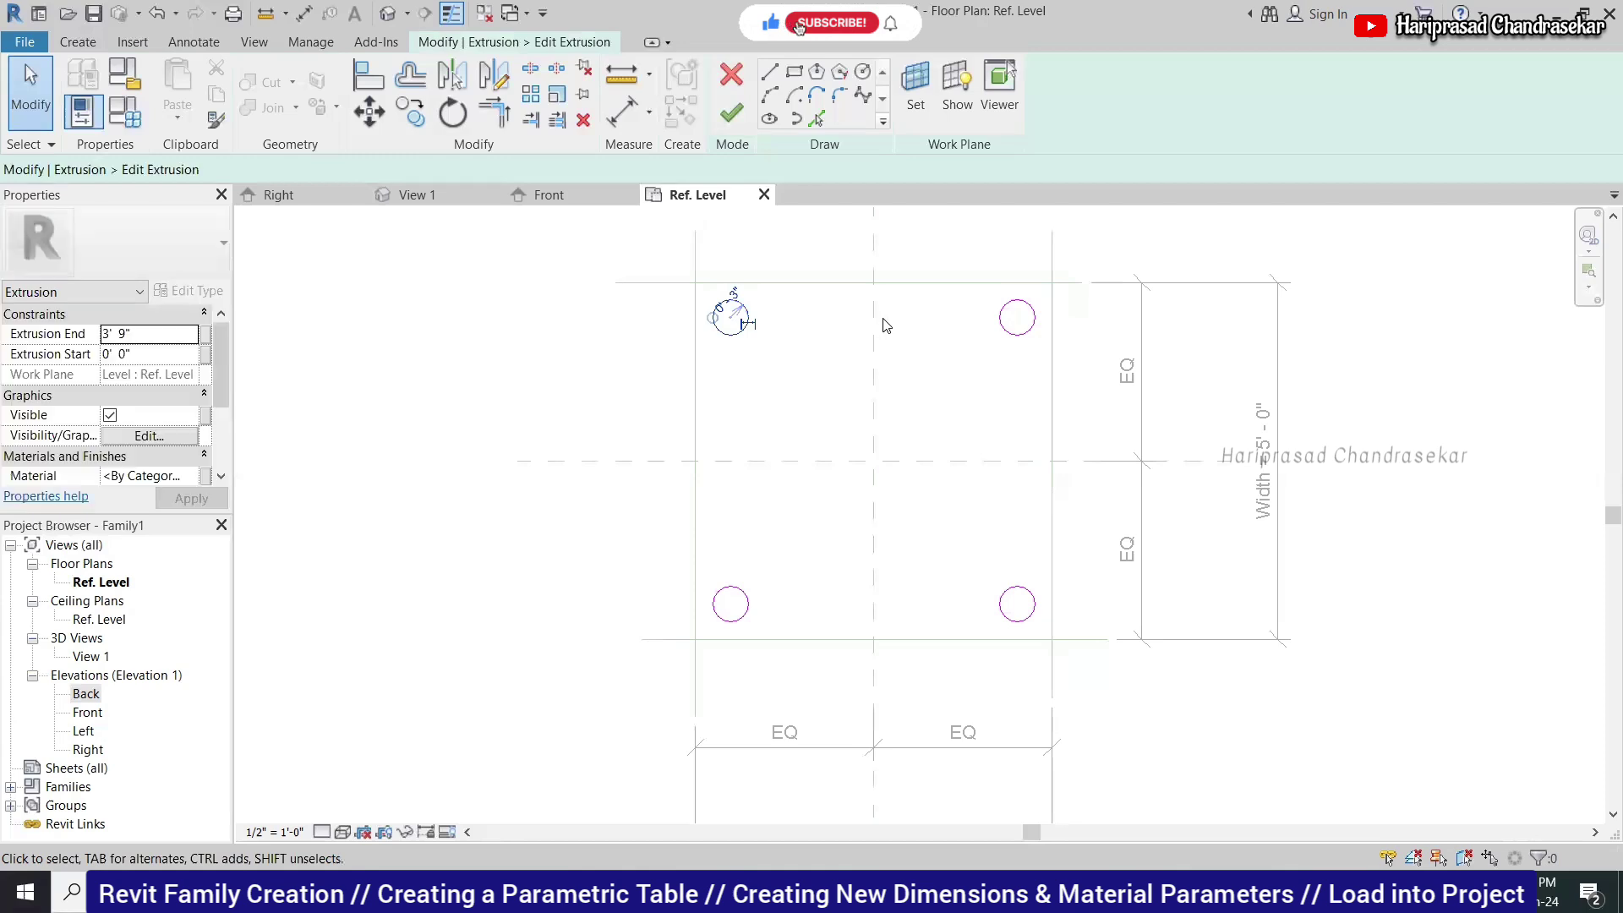
{"action": "left_click", "coordinate": [825, 261]}
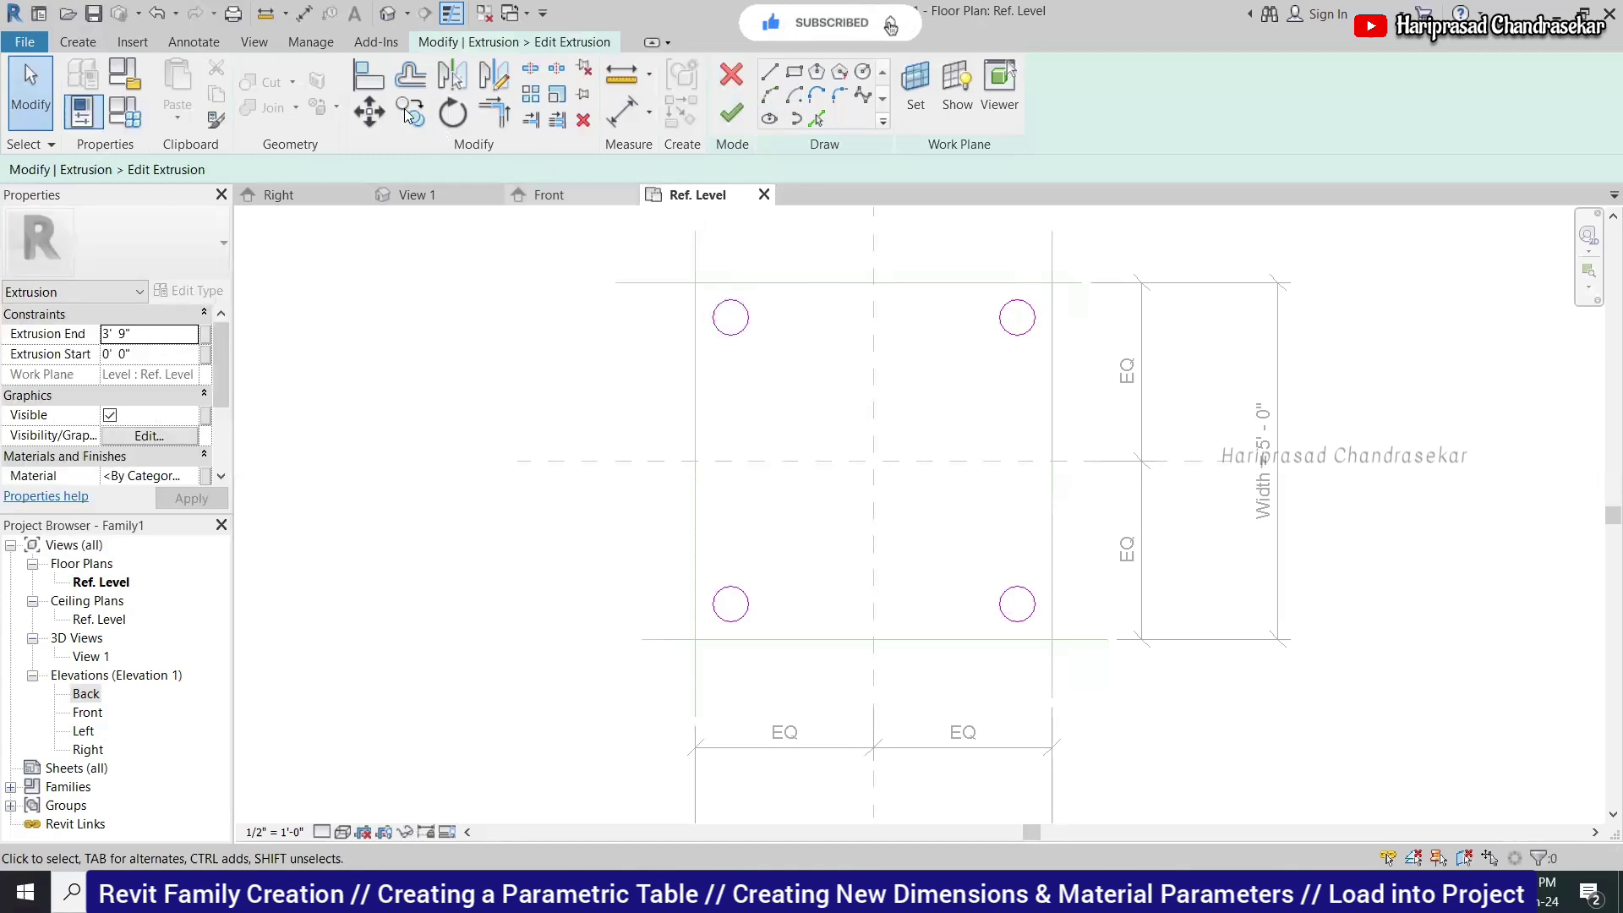
{"action": "left_click", "coordinate": [732, 113]}
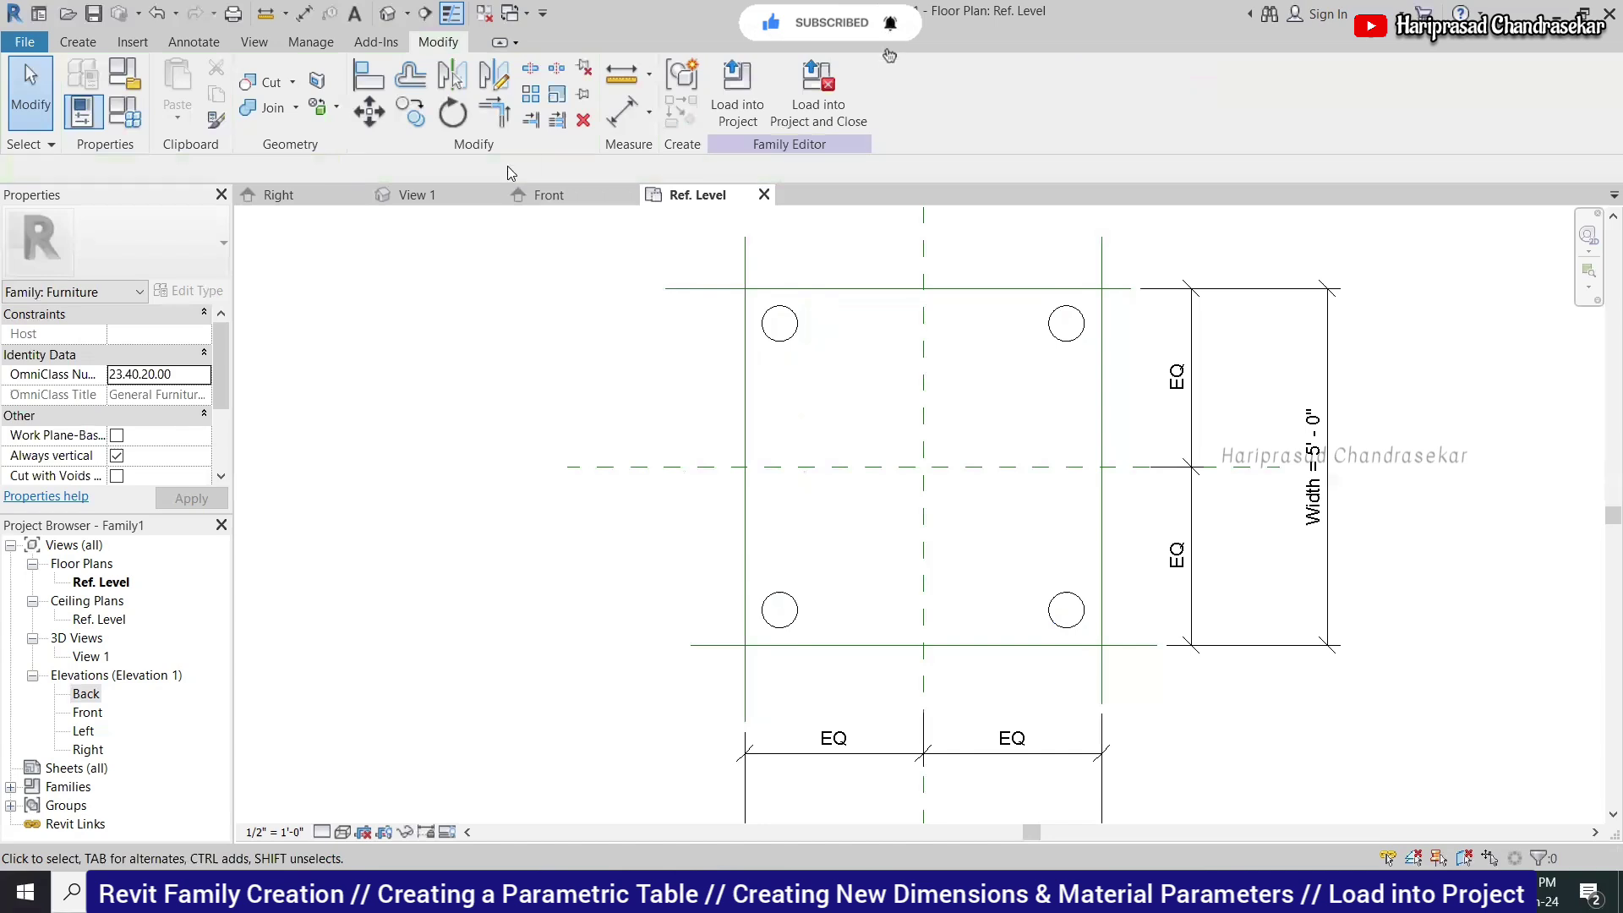
Offset-copy the left, top, bottom and right reference lines 0' 4" inward.
{"action": "left_click", "coordinate": [385, 76]}
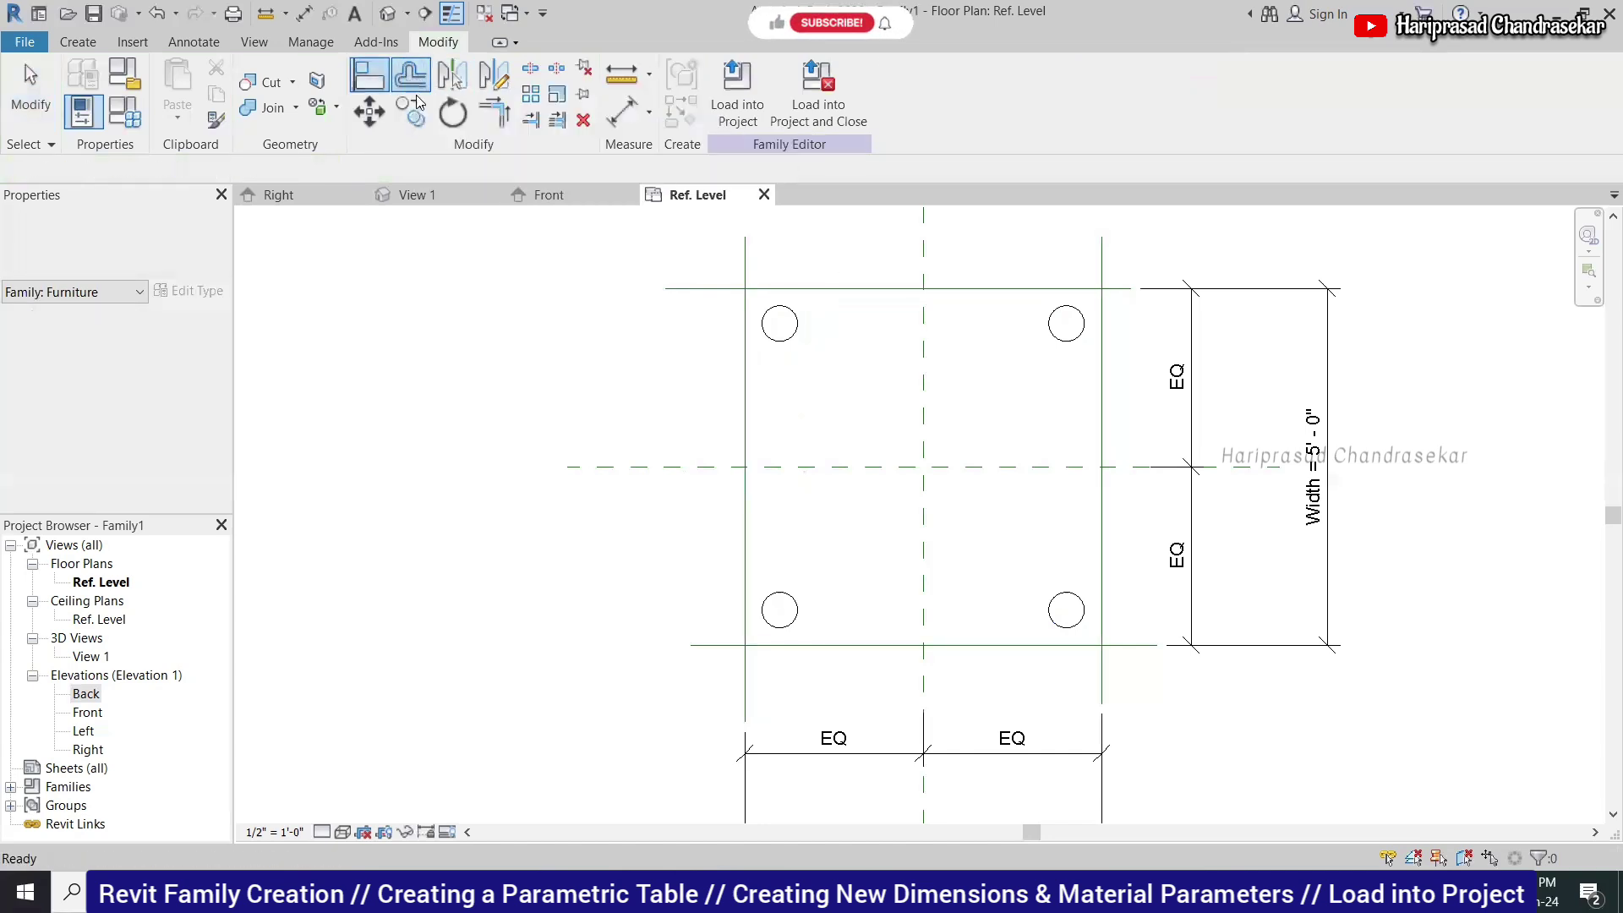
{"action": "left_click", "coordinate": [411, 78]}
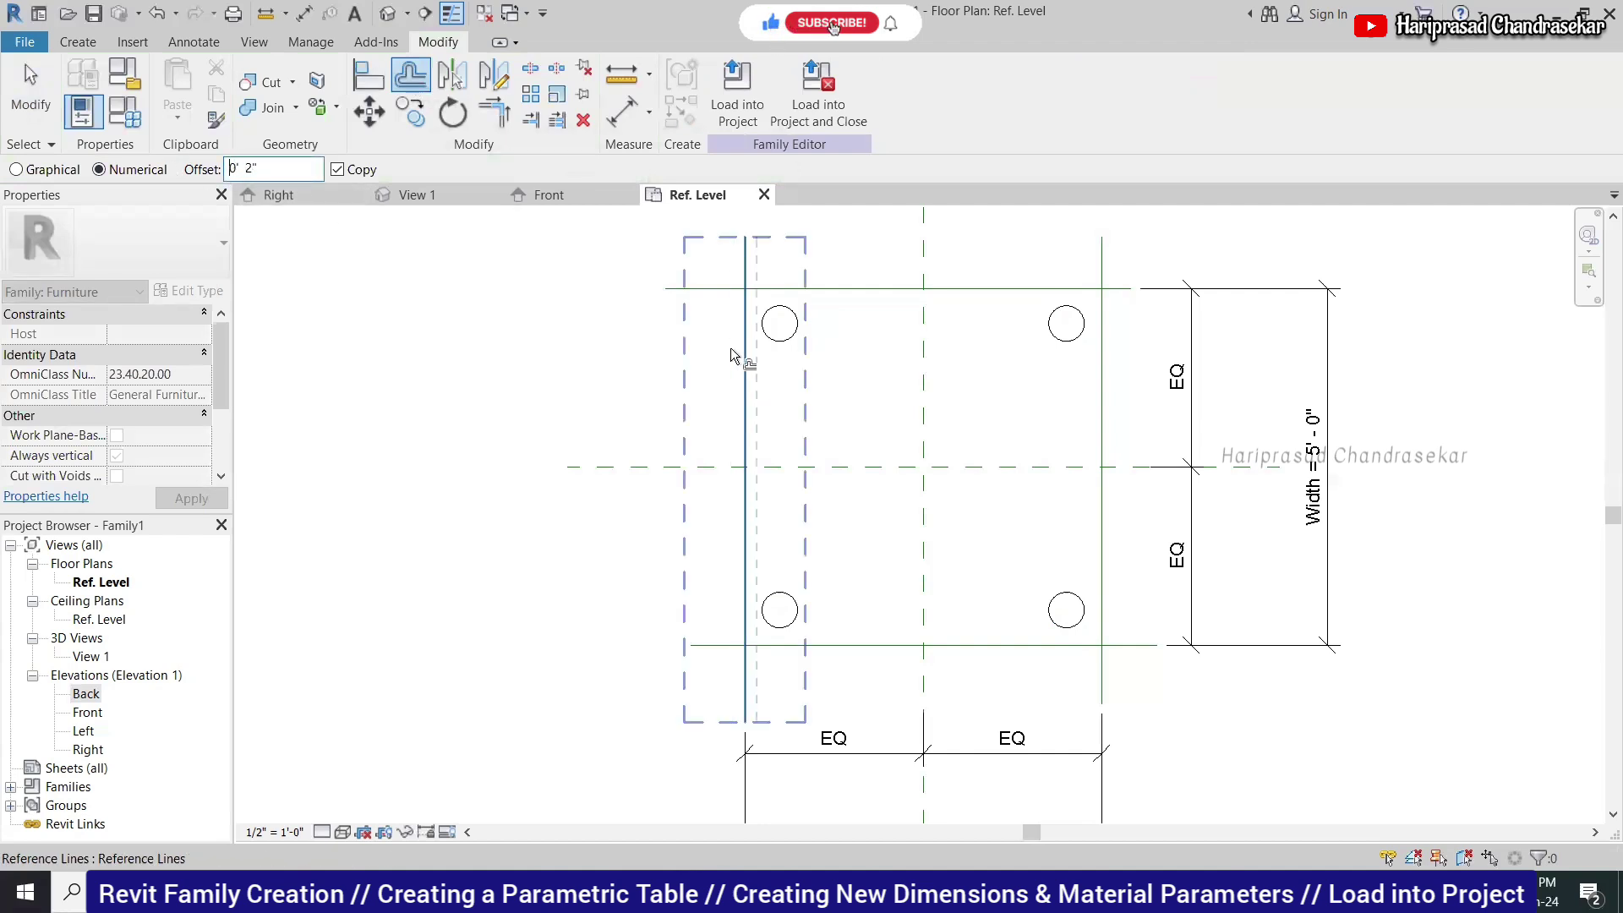
{"action": "type", "text": "4"}
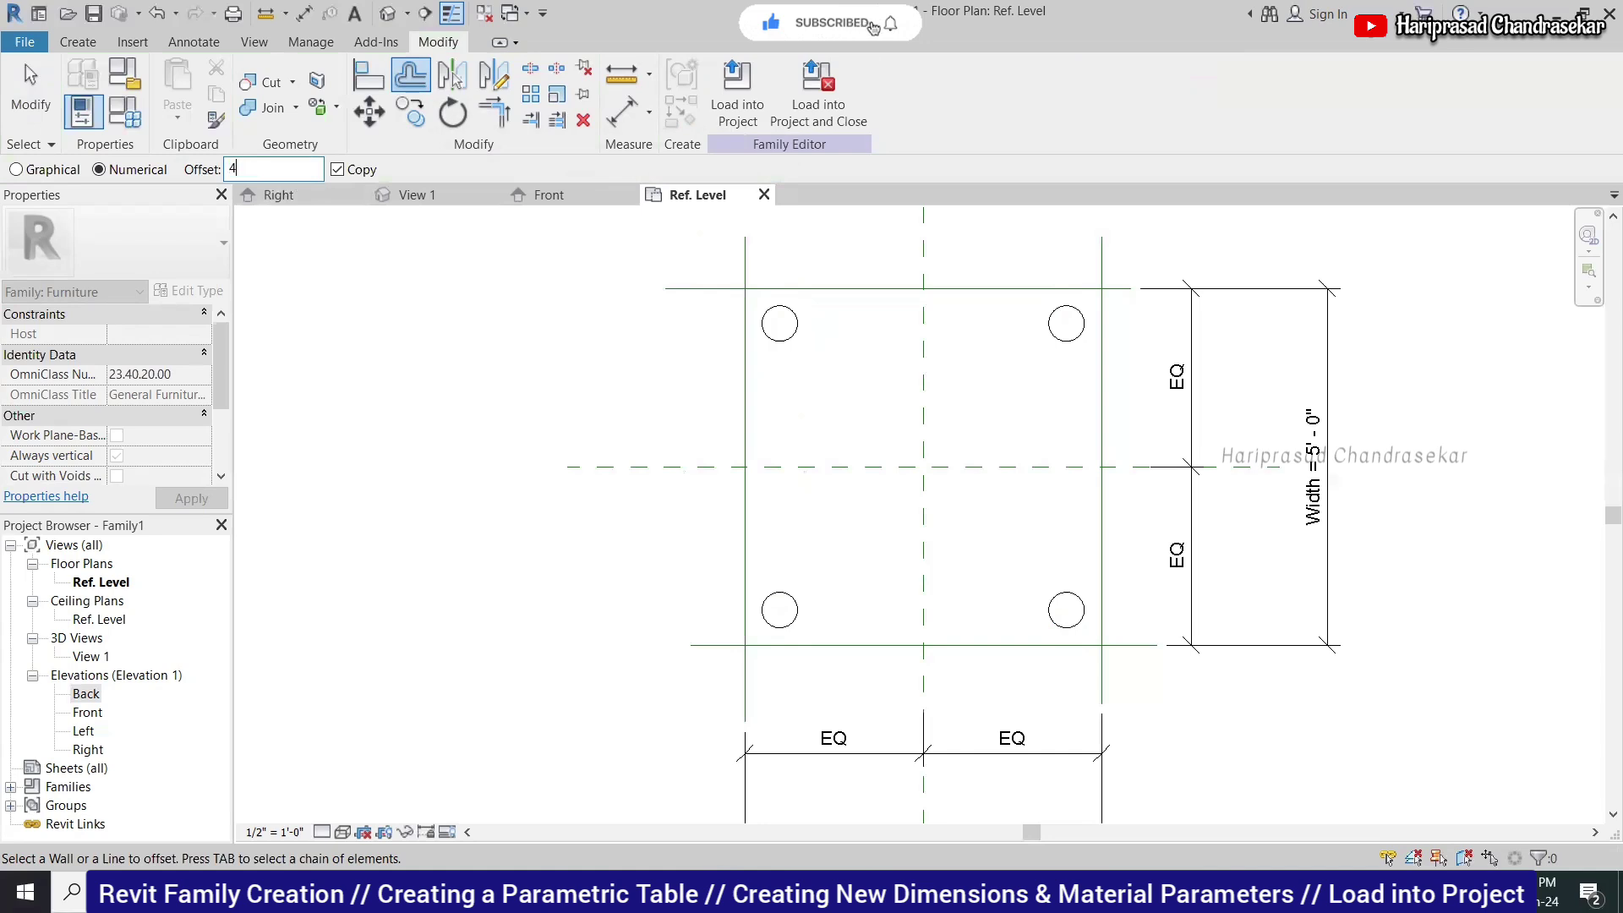
{"action": "left_click", "coordinate": [761, 367]}
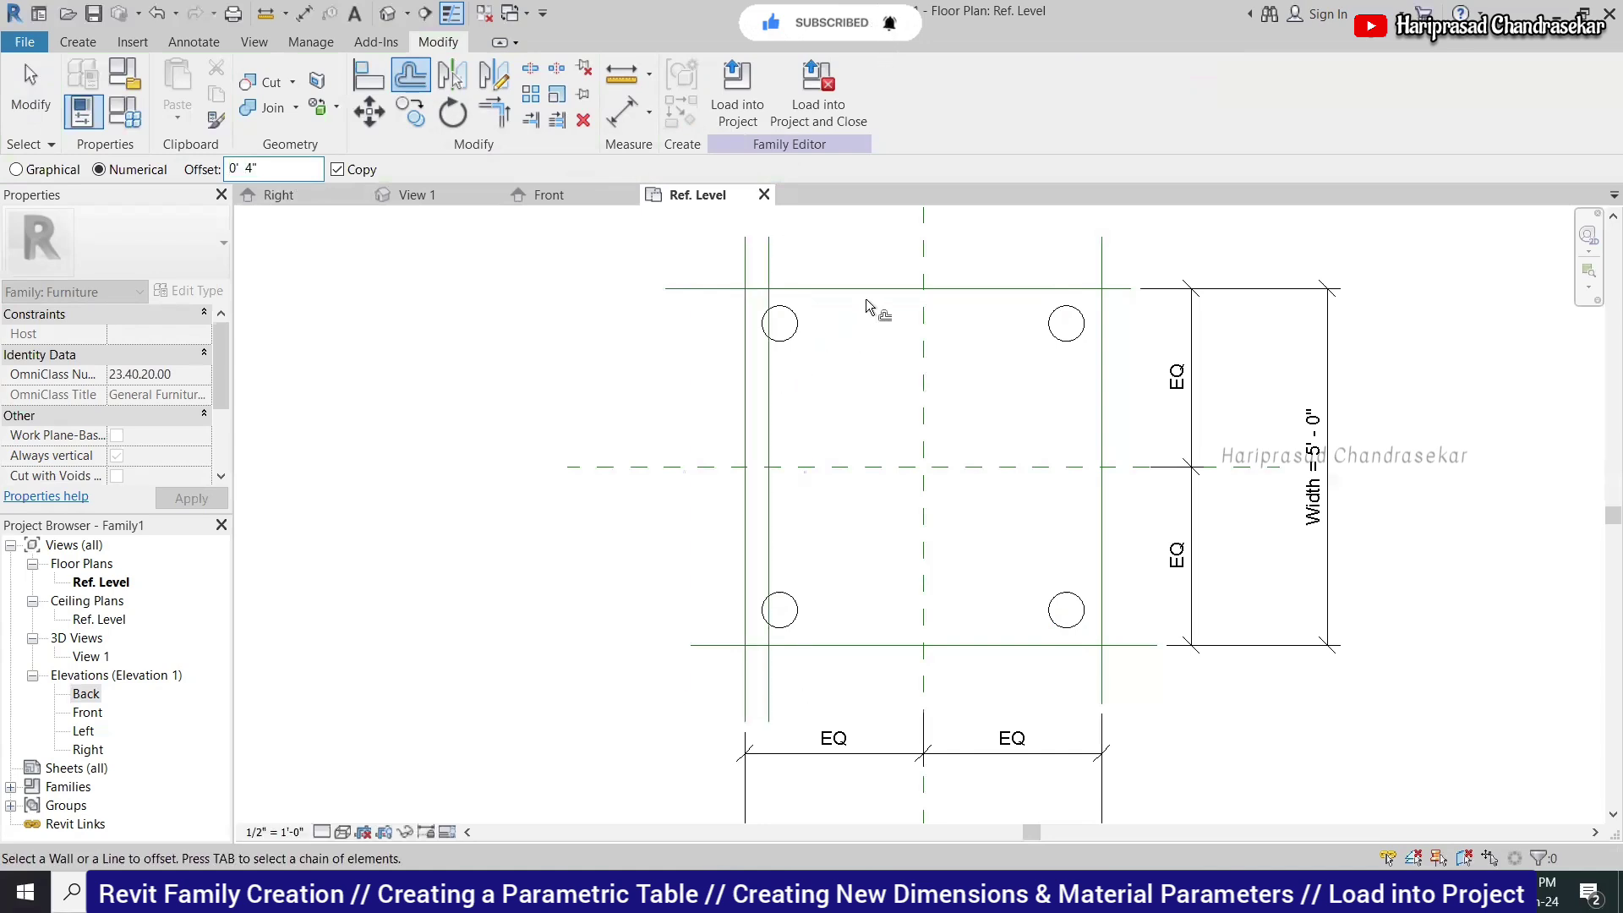
{"action": "left_click", "coordinate": [884, 297]}
{"action": "left_click", "coordinate": [858, 639]}
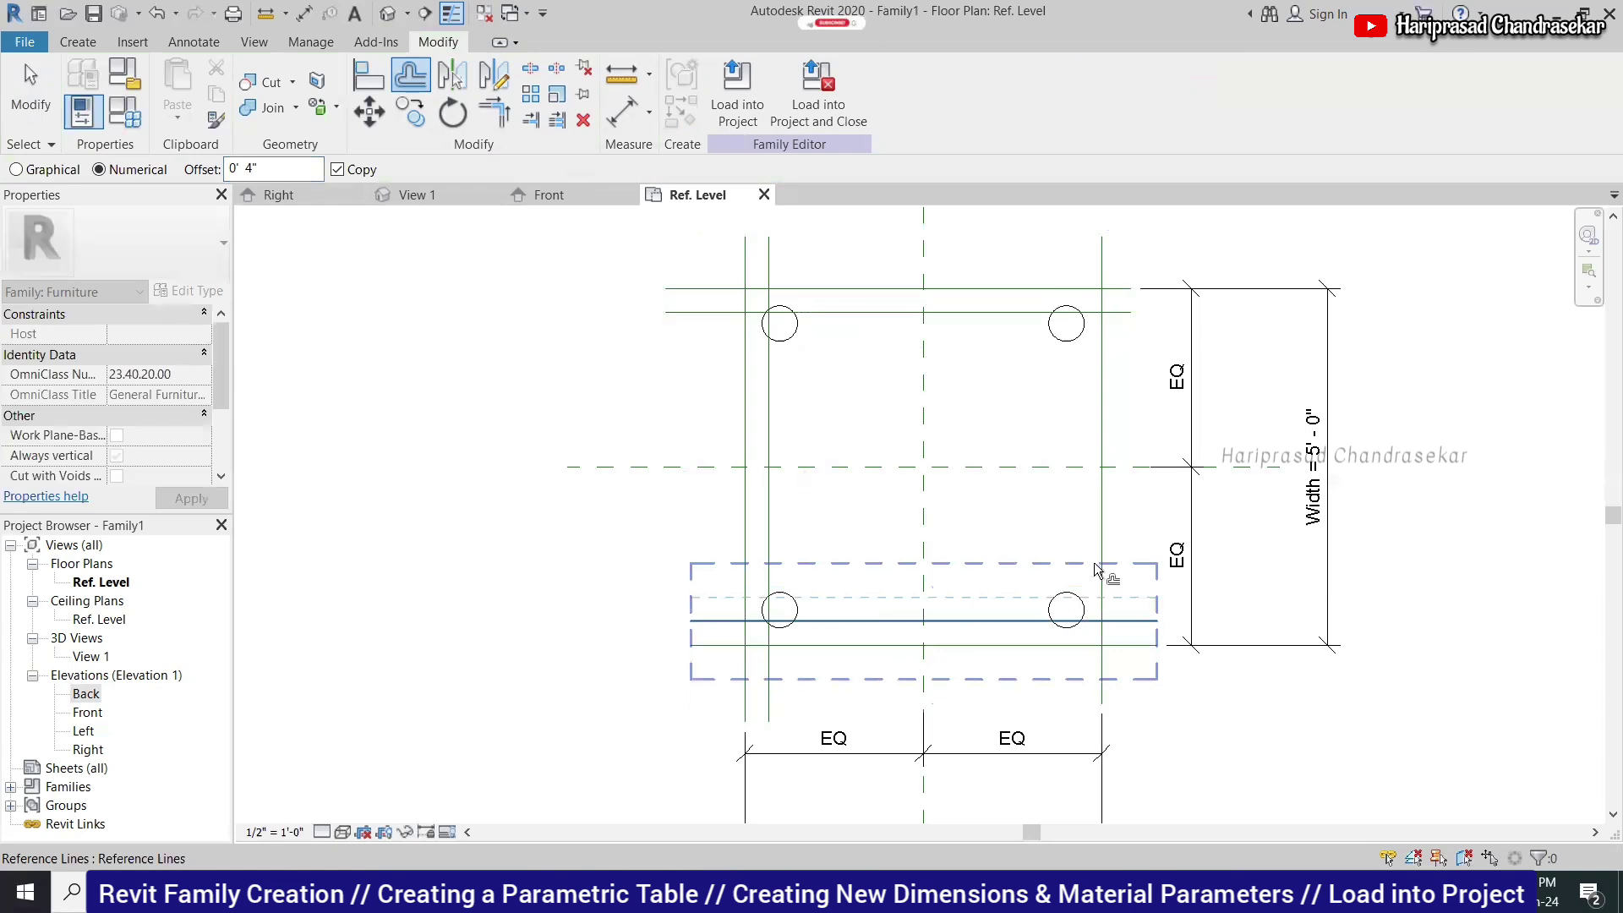
{"action": "left_click", "coordinate": [1104, 542]}
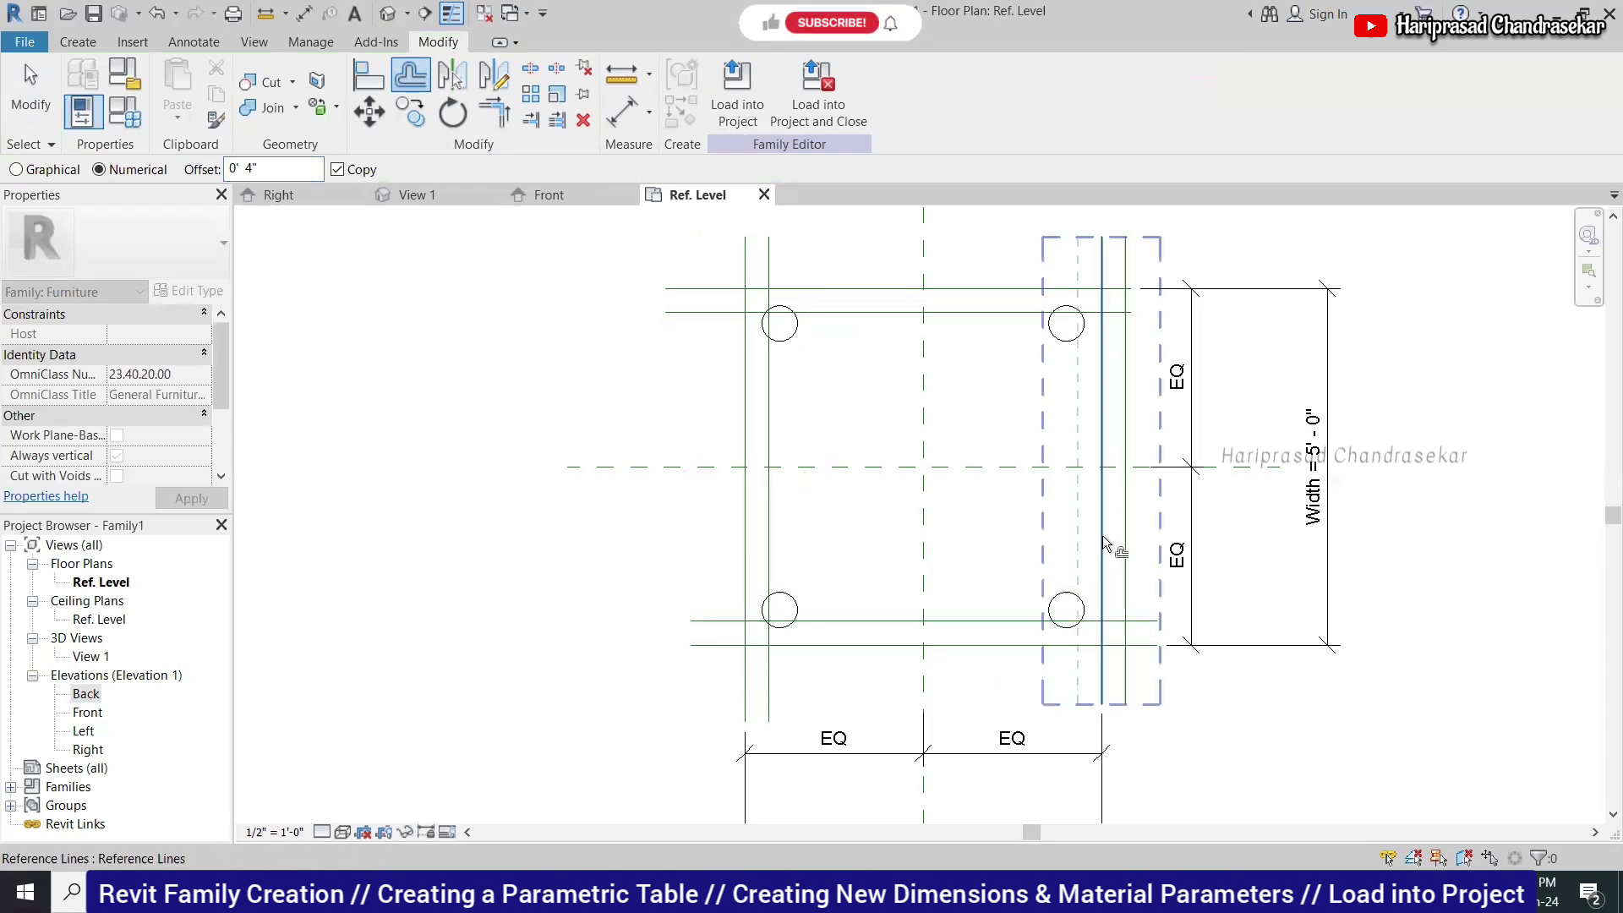
{"action": "key", "text": "Escape"}
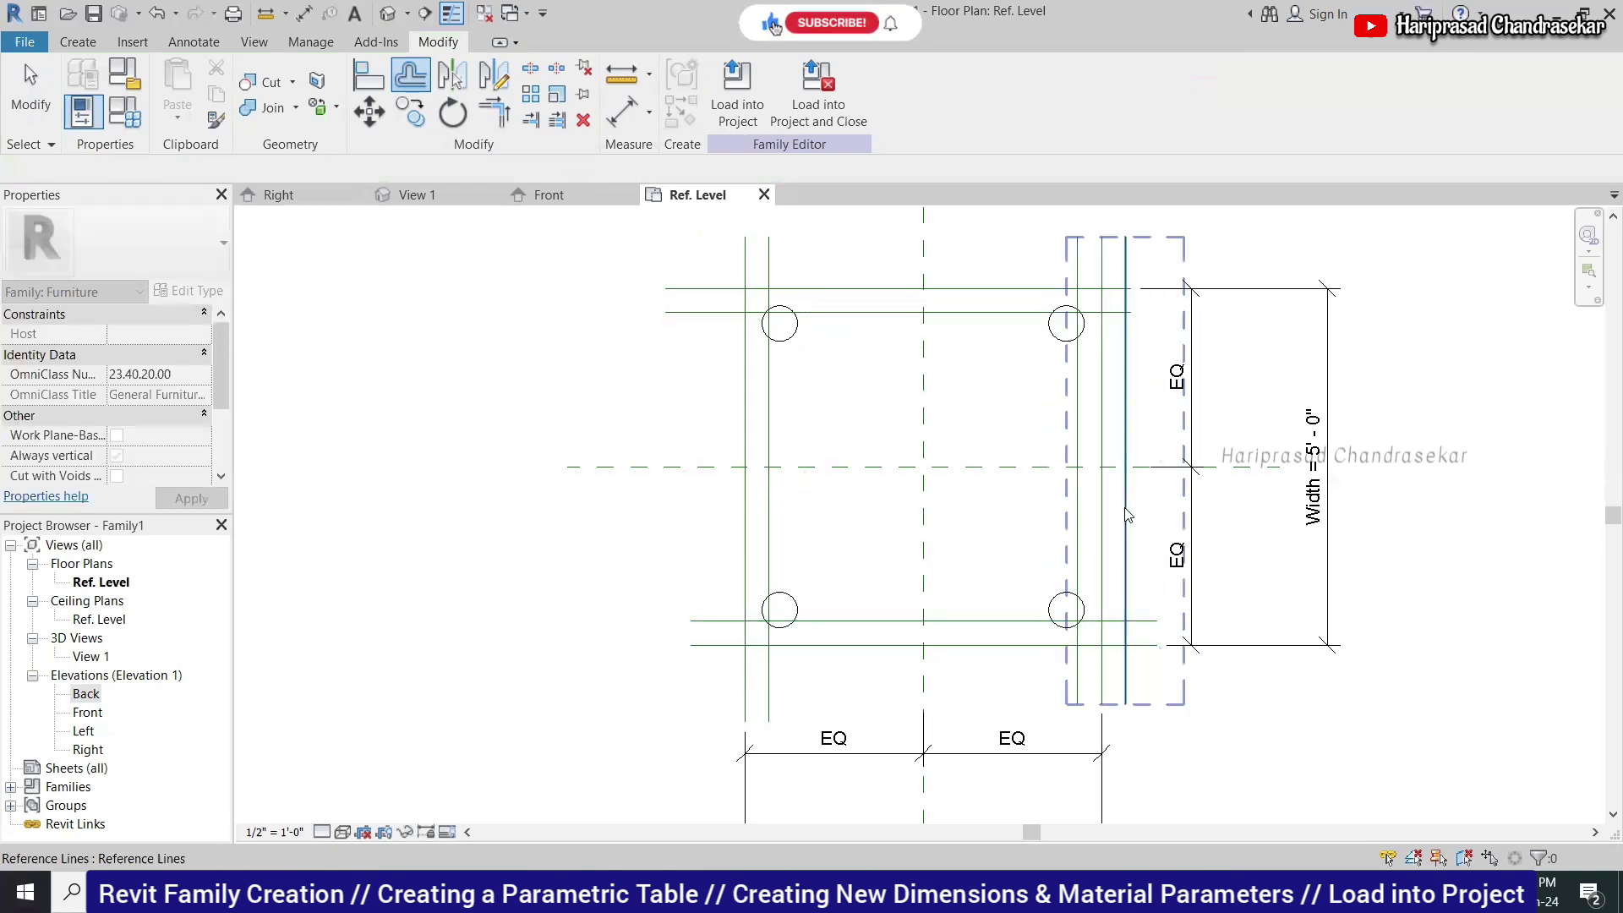
Delete the round legs extrusion.
{"action": "key", "text": "Escape"}
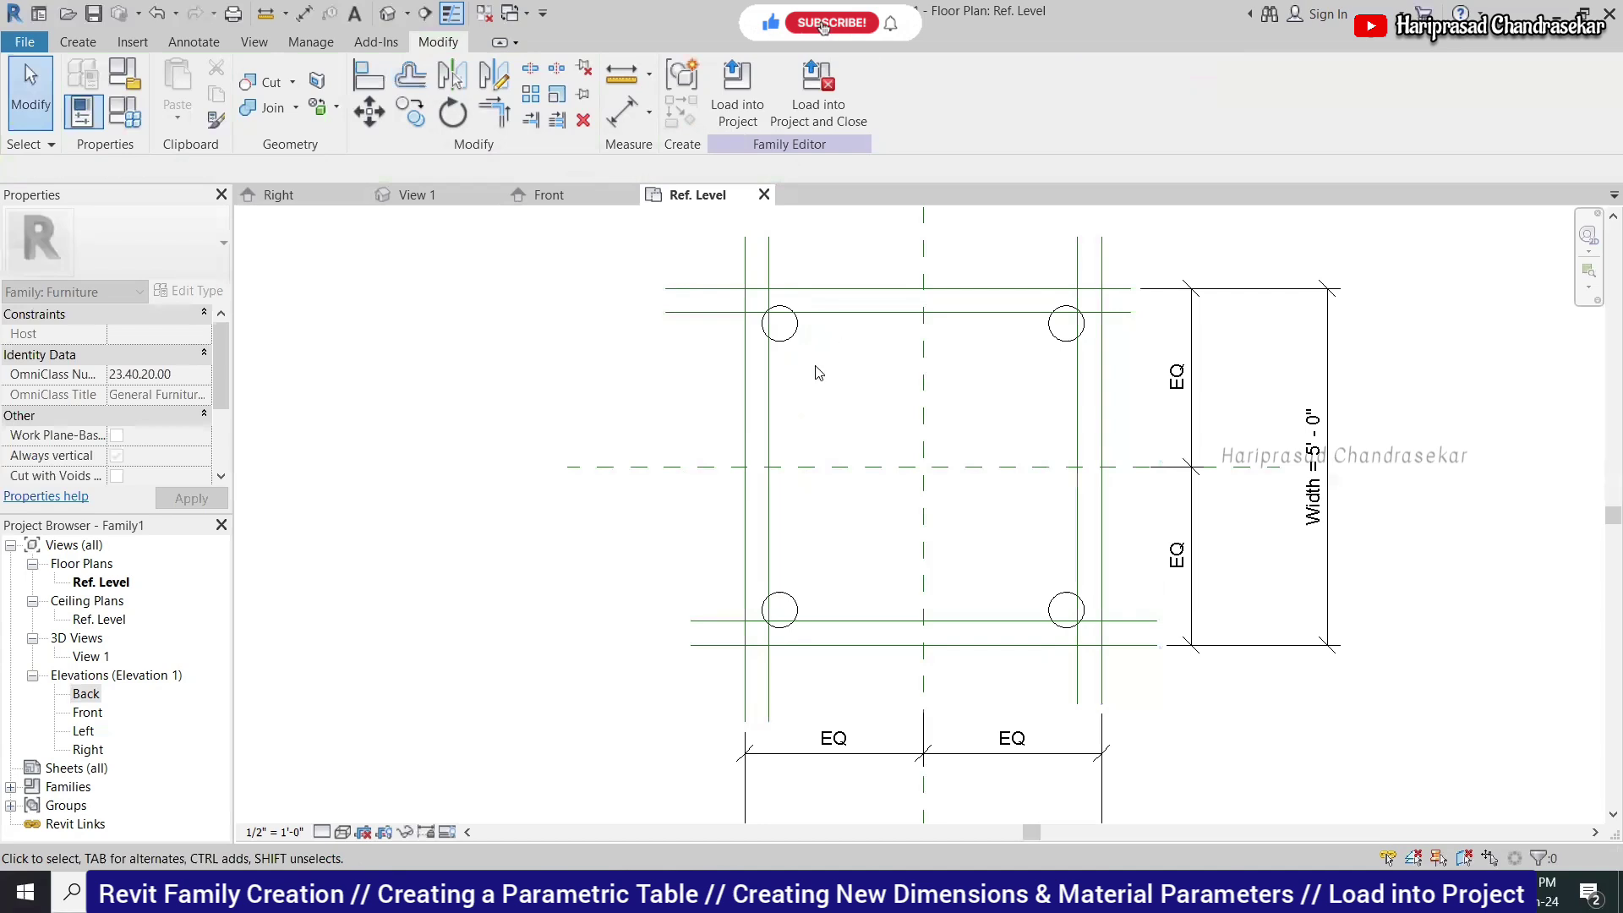
{"action": "left_click", "coordinate": [786, 338]}
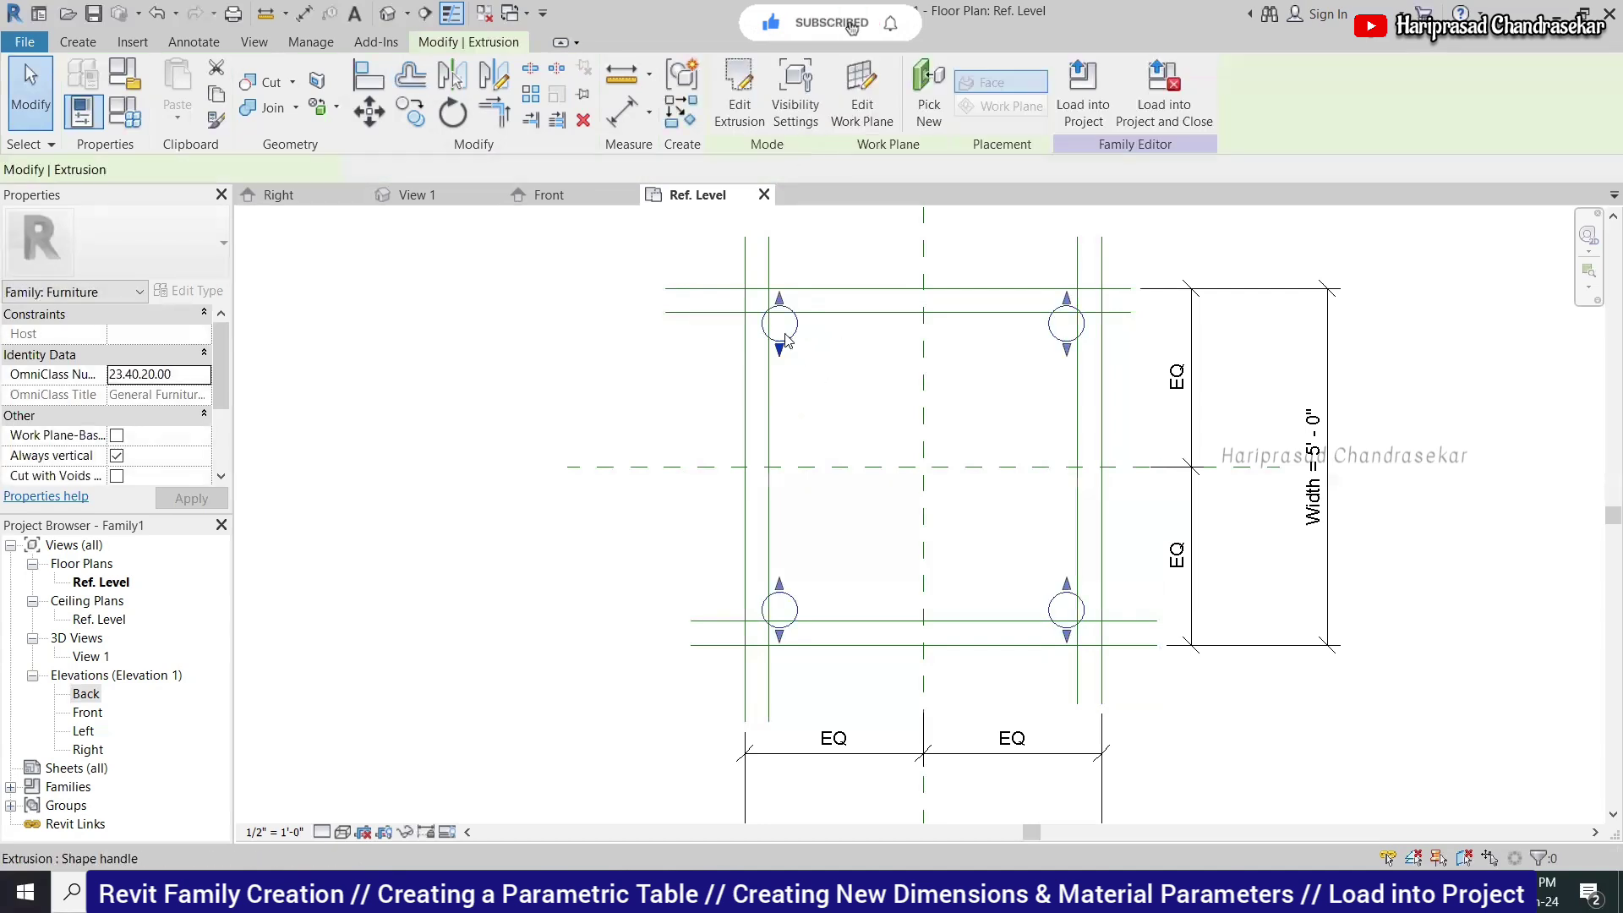
{"action": "key", "text": "Delete"}
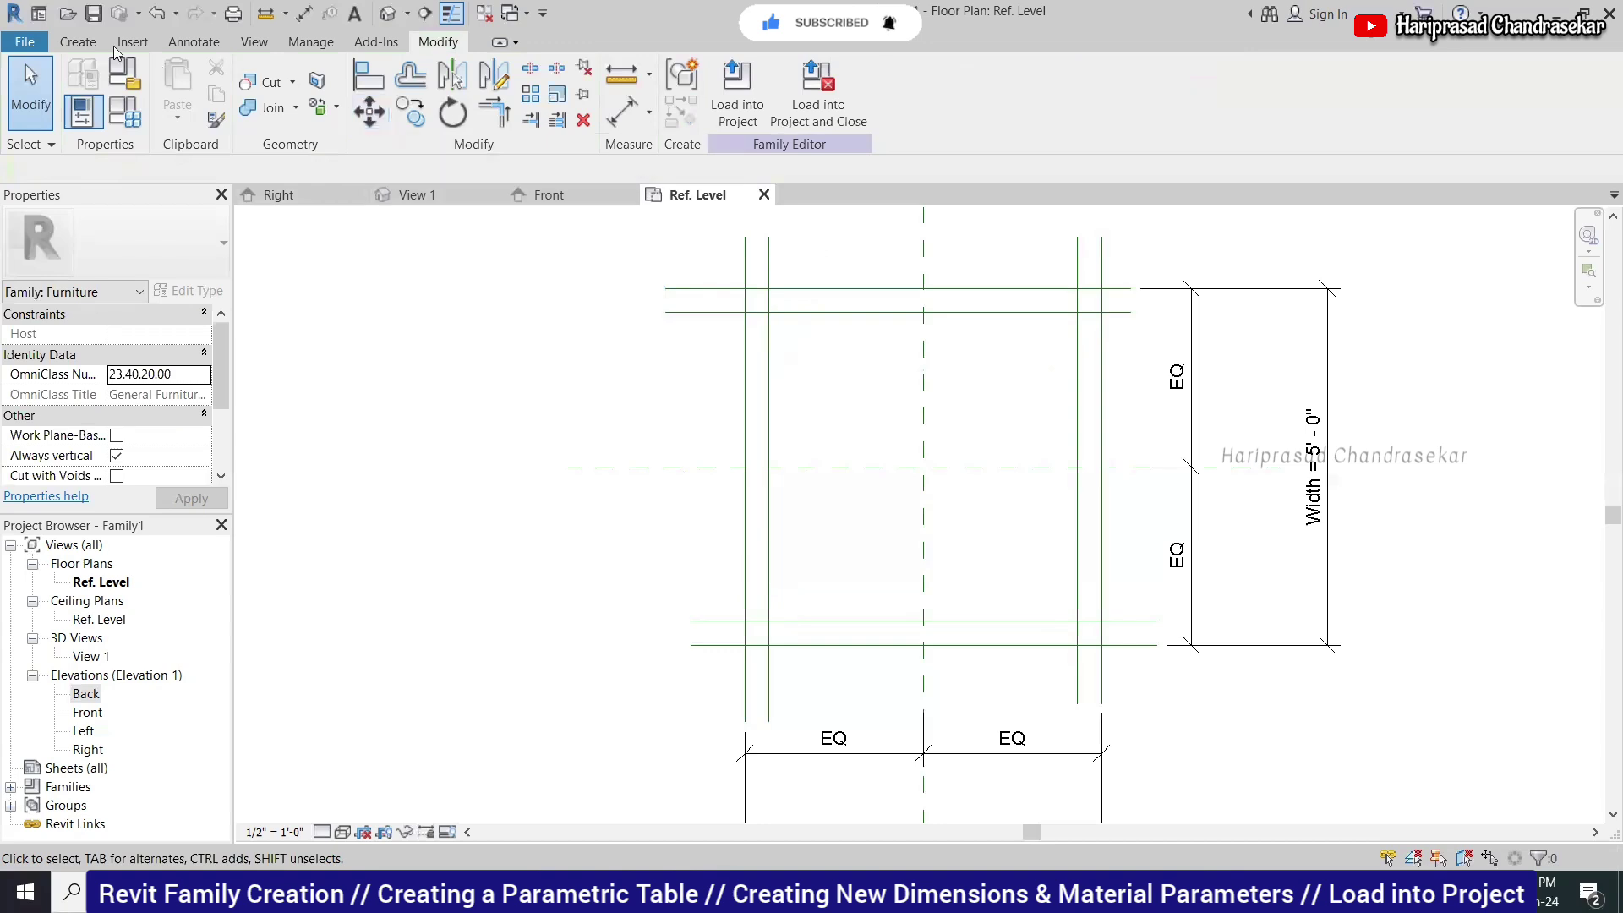
Start a solid extrusion and draw the top-left and top-right leg squares, locking edges to reference lines.
{"action": "left_click", "coordinate": [81, 44]}
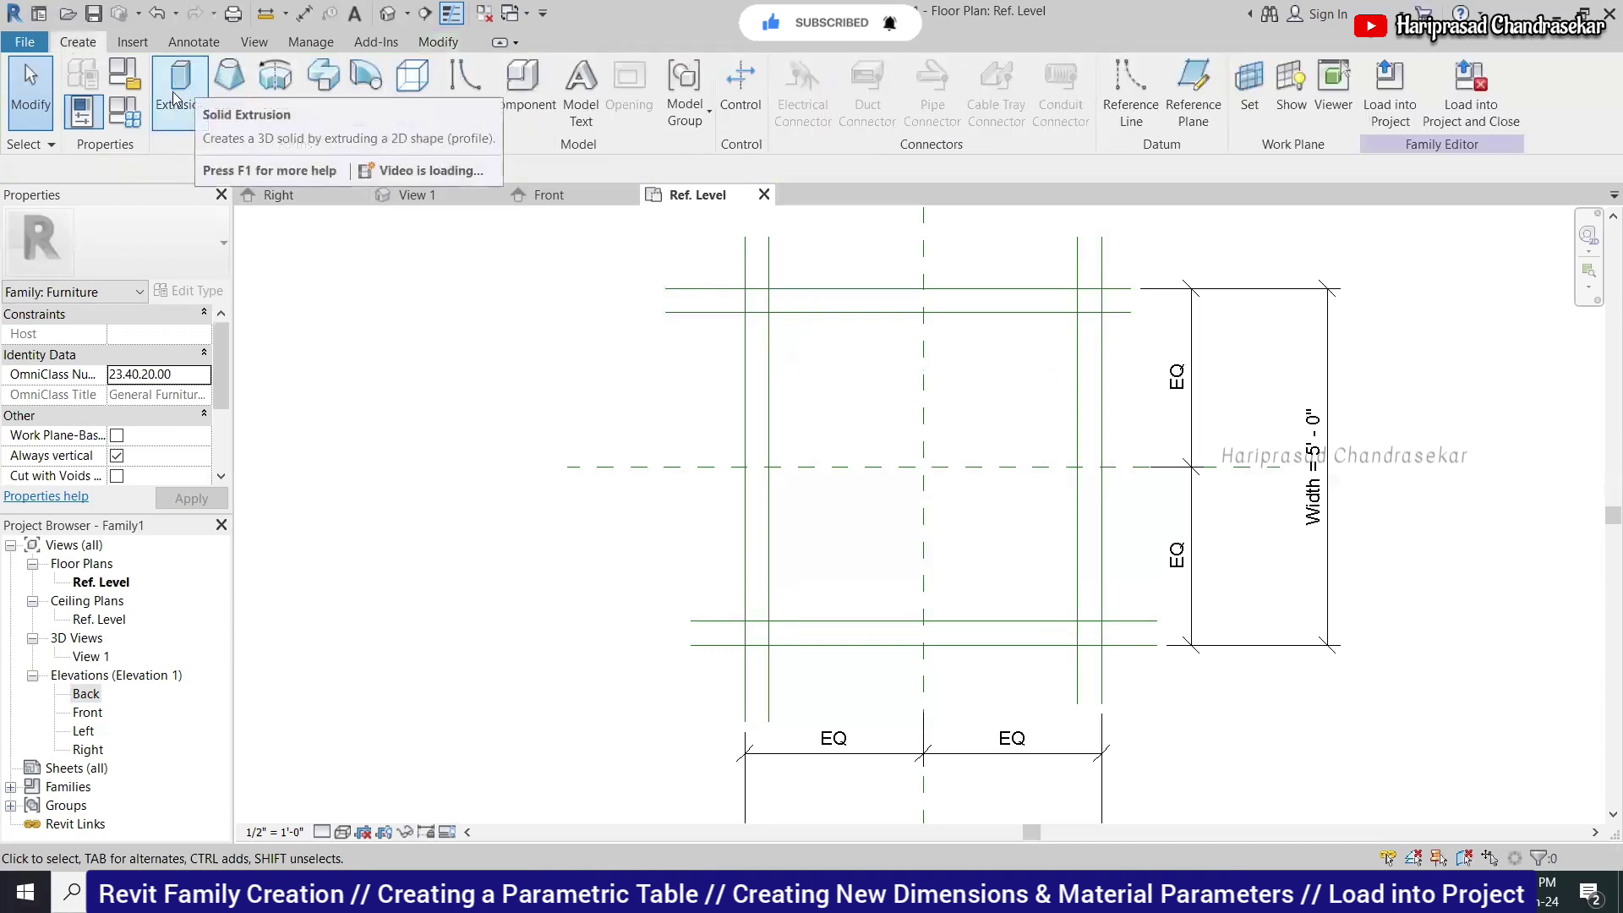
{"action": "left_click", "coordinate": [175, 93]}
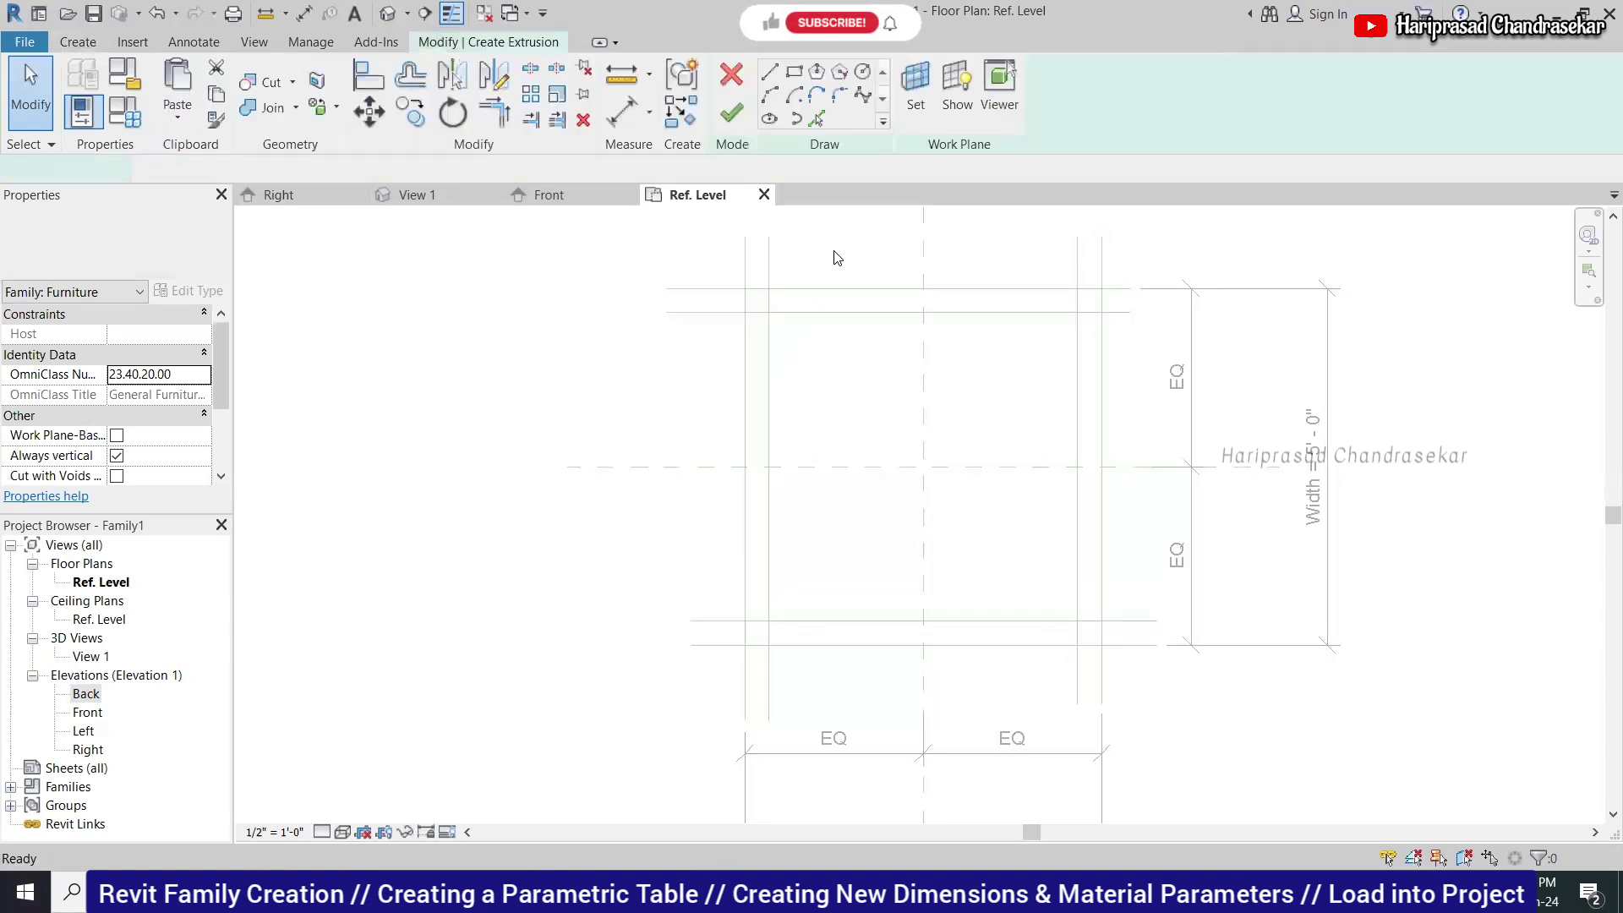
{"action": "scroll", "coordinate": [828, 276], "scroll_direction": "up", "scroll_amount": 1}
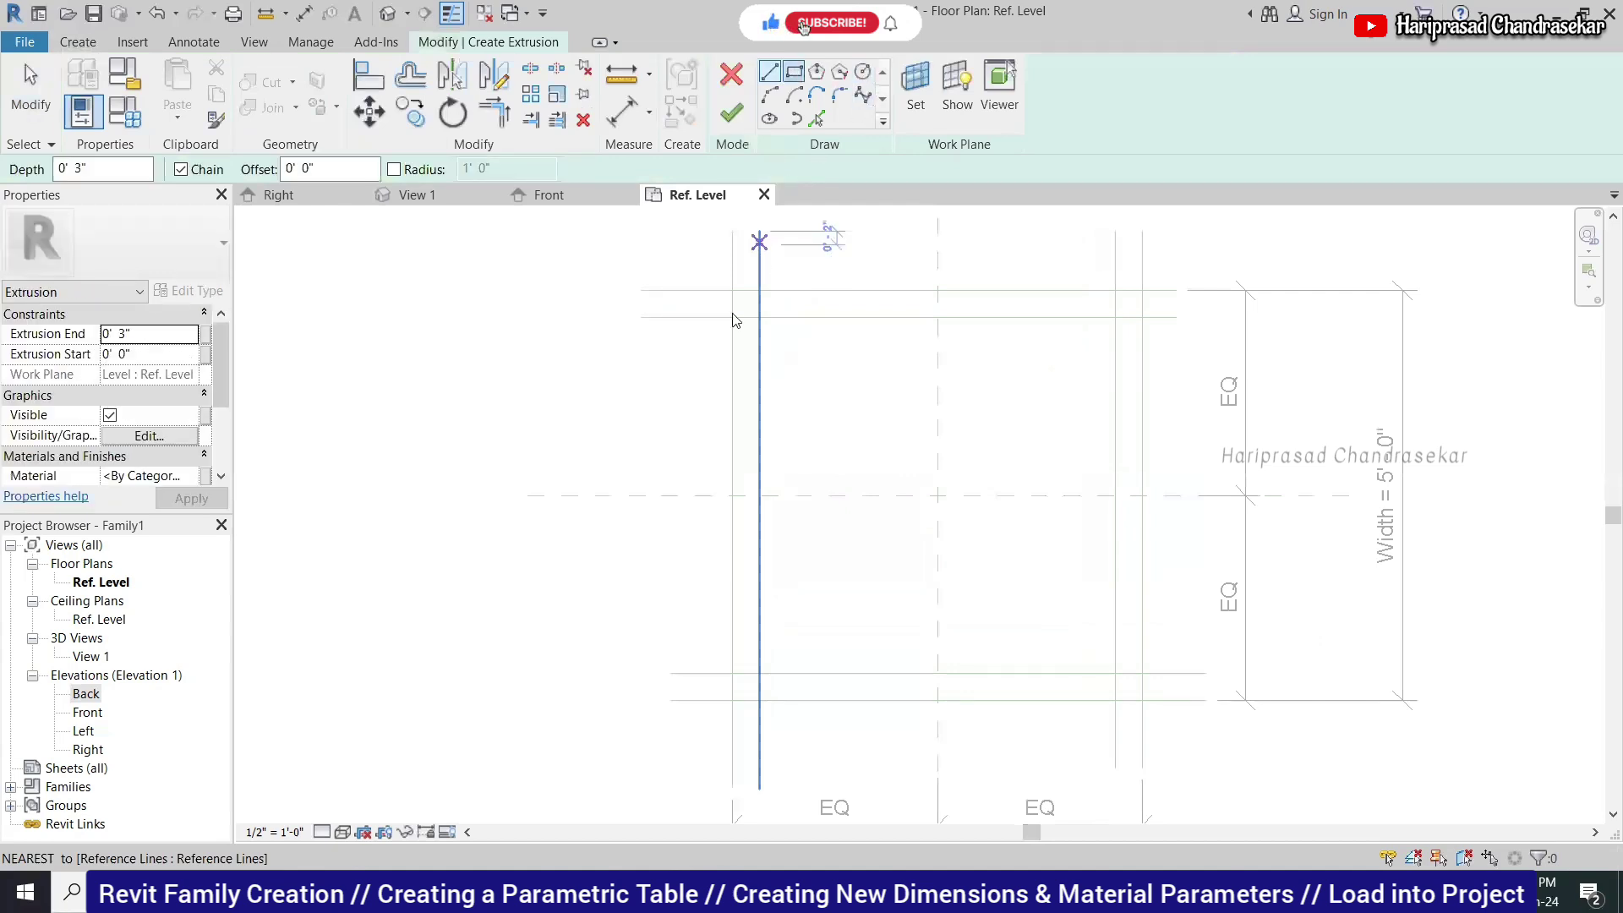
{"action": "key", "text": "Escape"}
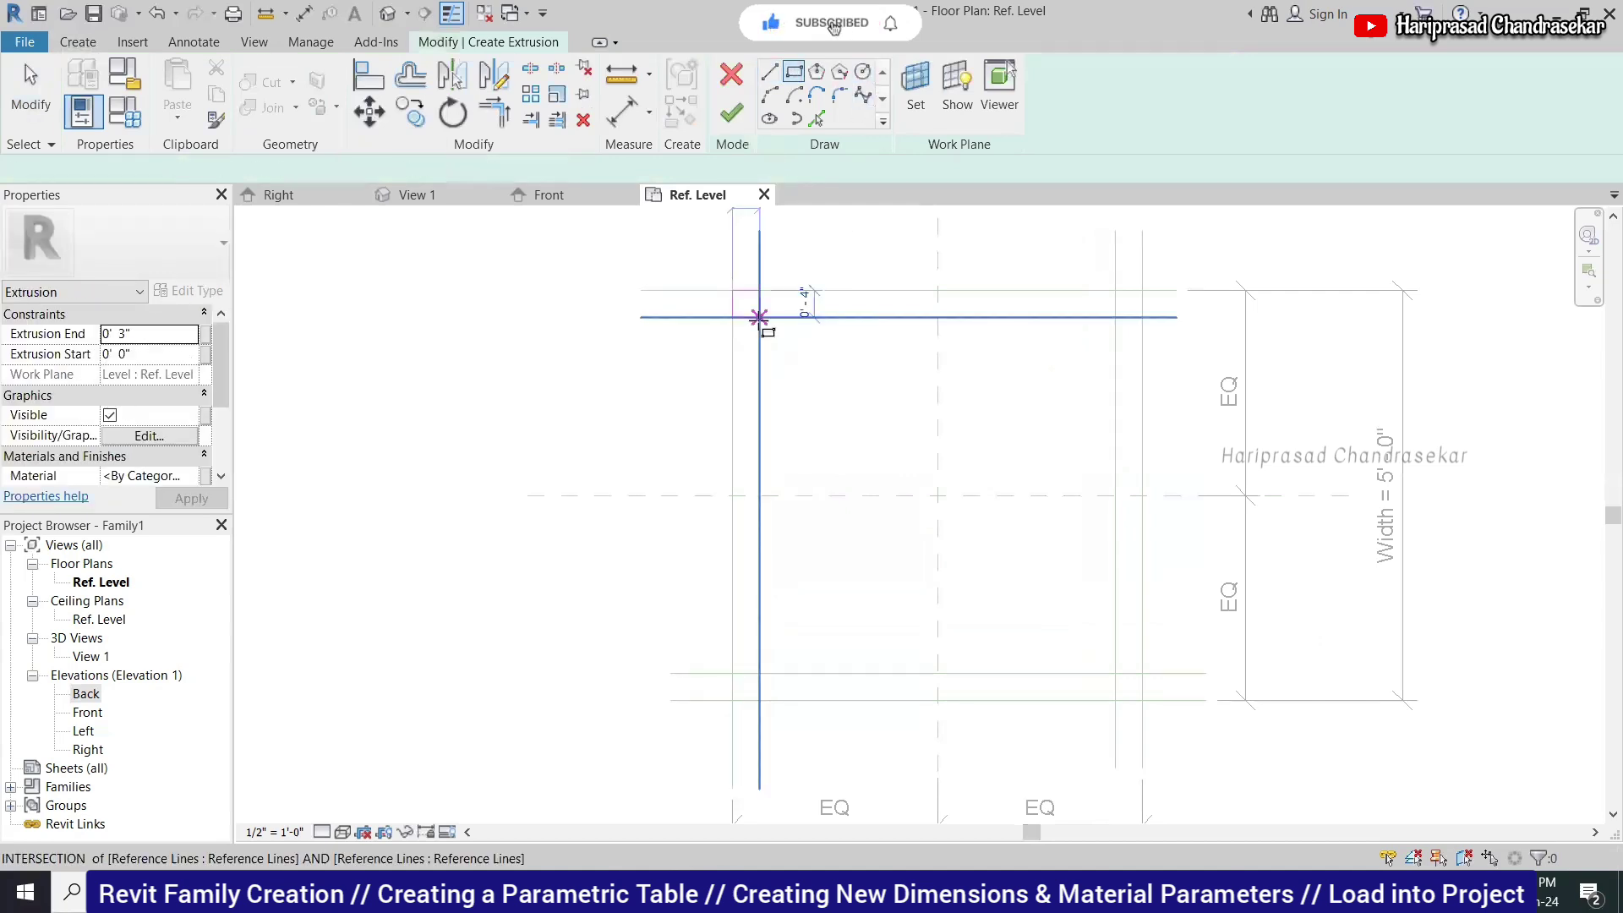
{"action": "left_click", "coordinate": [759, 318]}
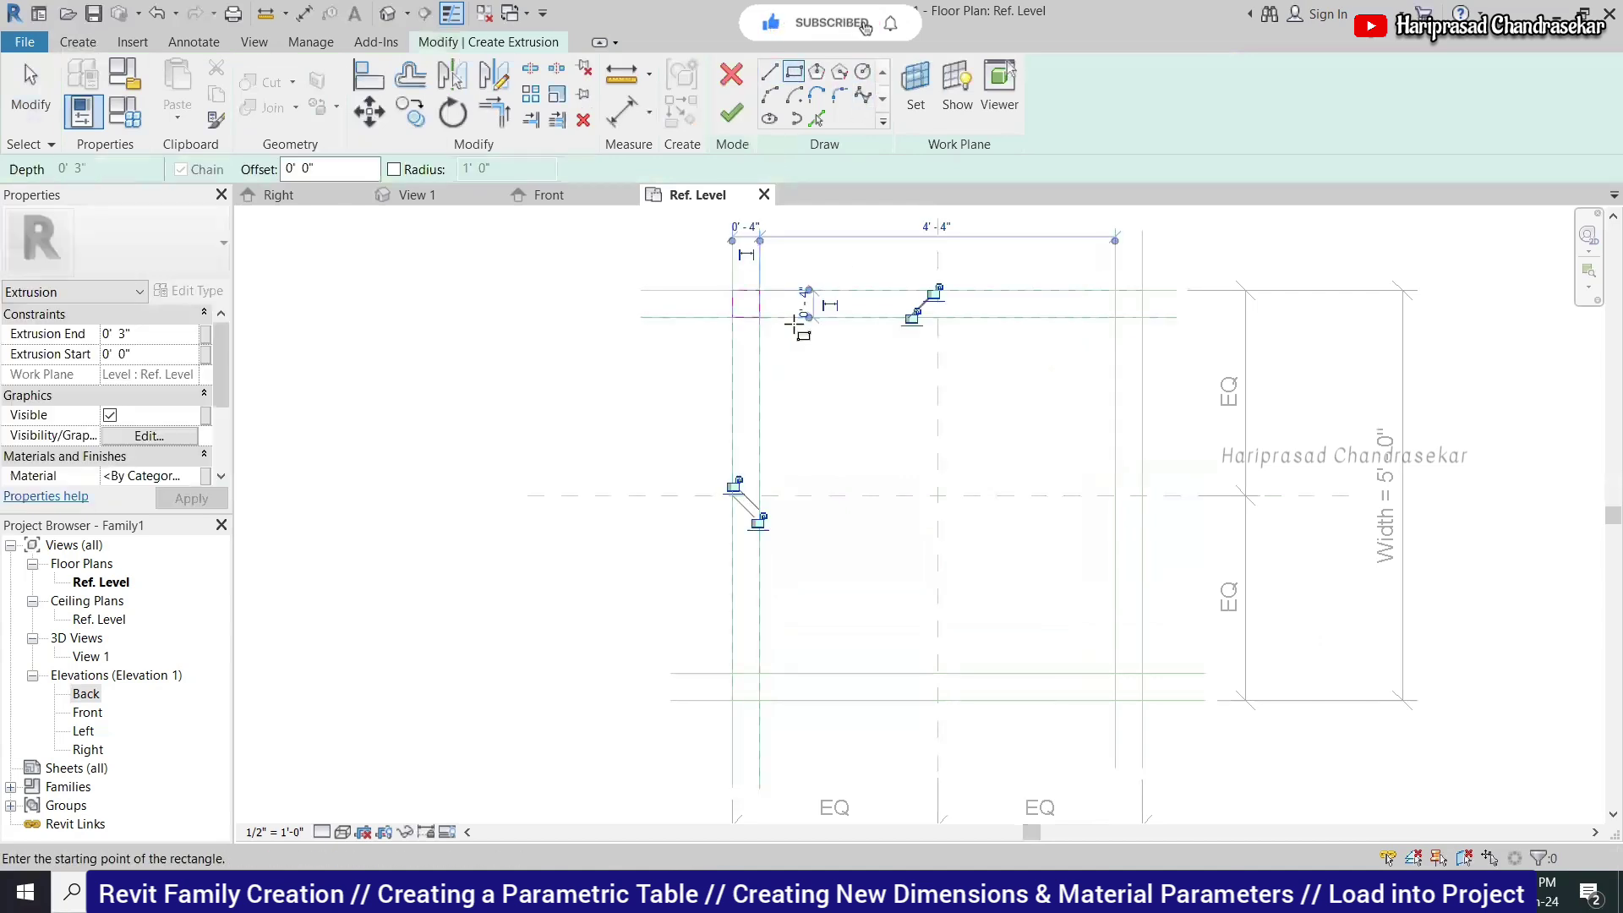
{"action": "left_click", "coordinate": [937, 290]}
{"action": "left_click", "coordinate": [911, 319]}
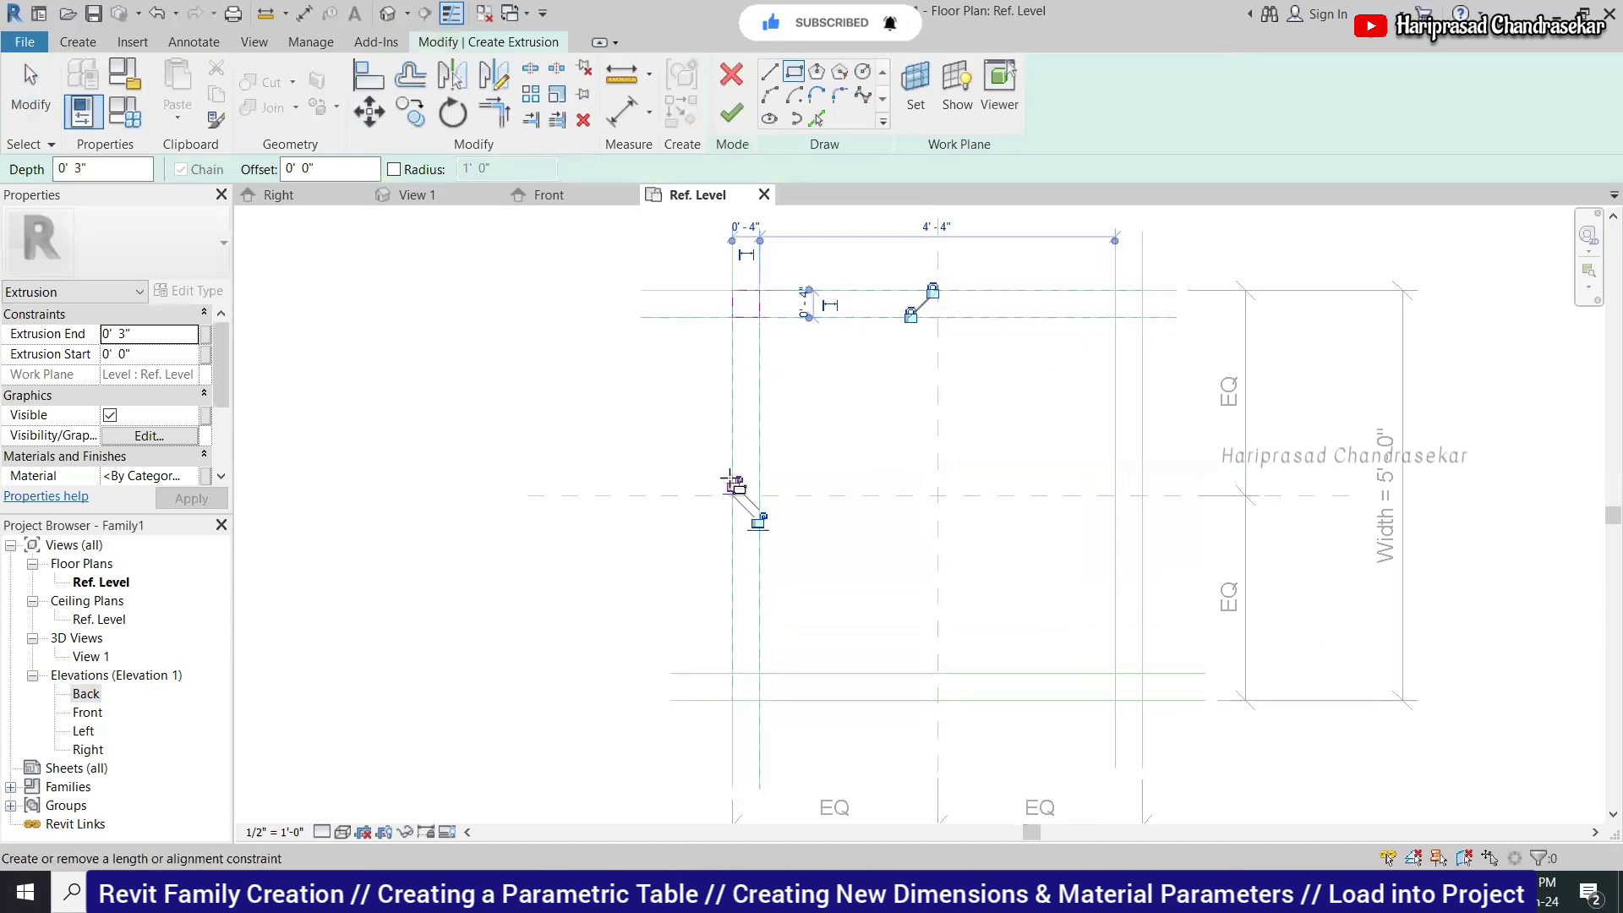
{"action": "left_click", "coordinate": [733, 485]}
{"action": "left_click", "coordinate": [757, 519]}
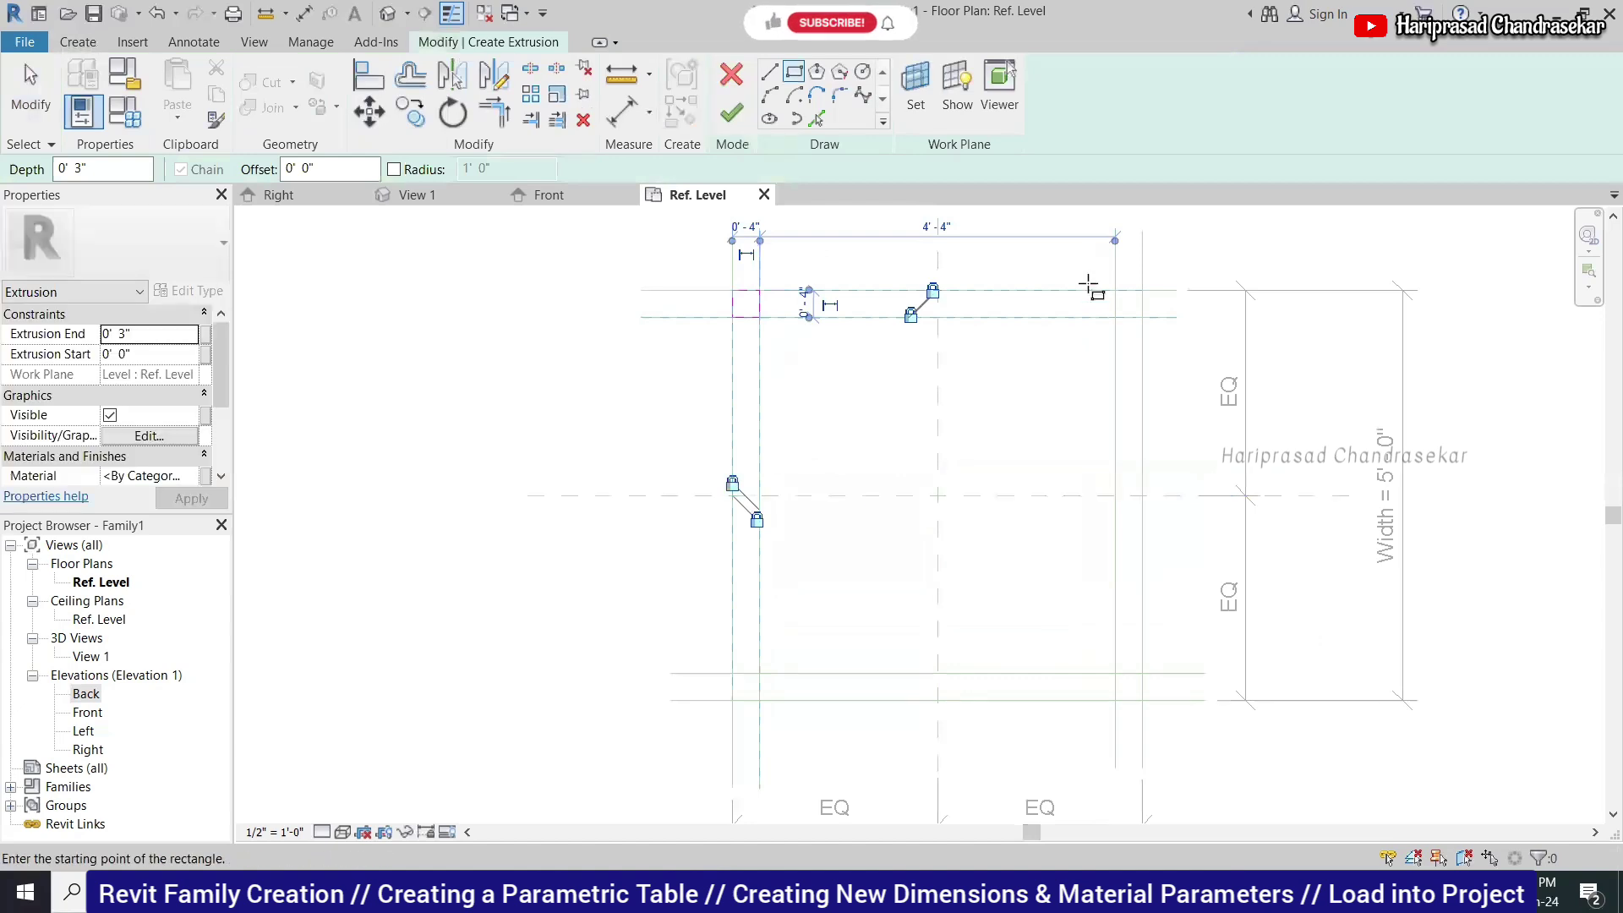
{"action": "left_click", "coordinate": [1116, 290]}
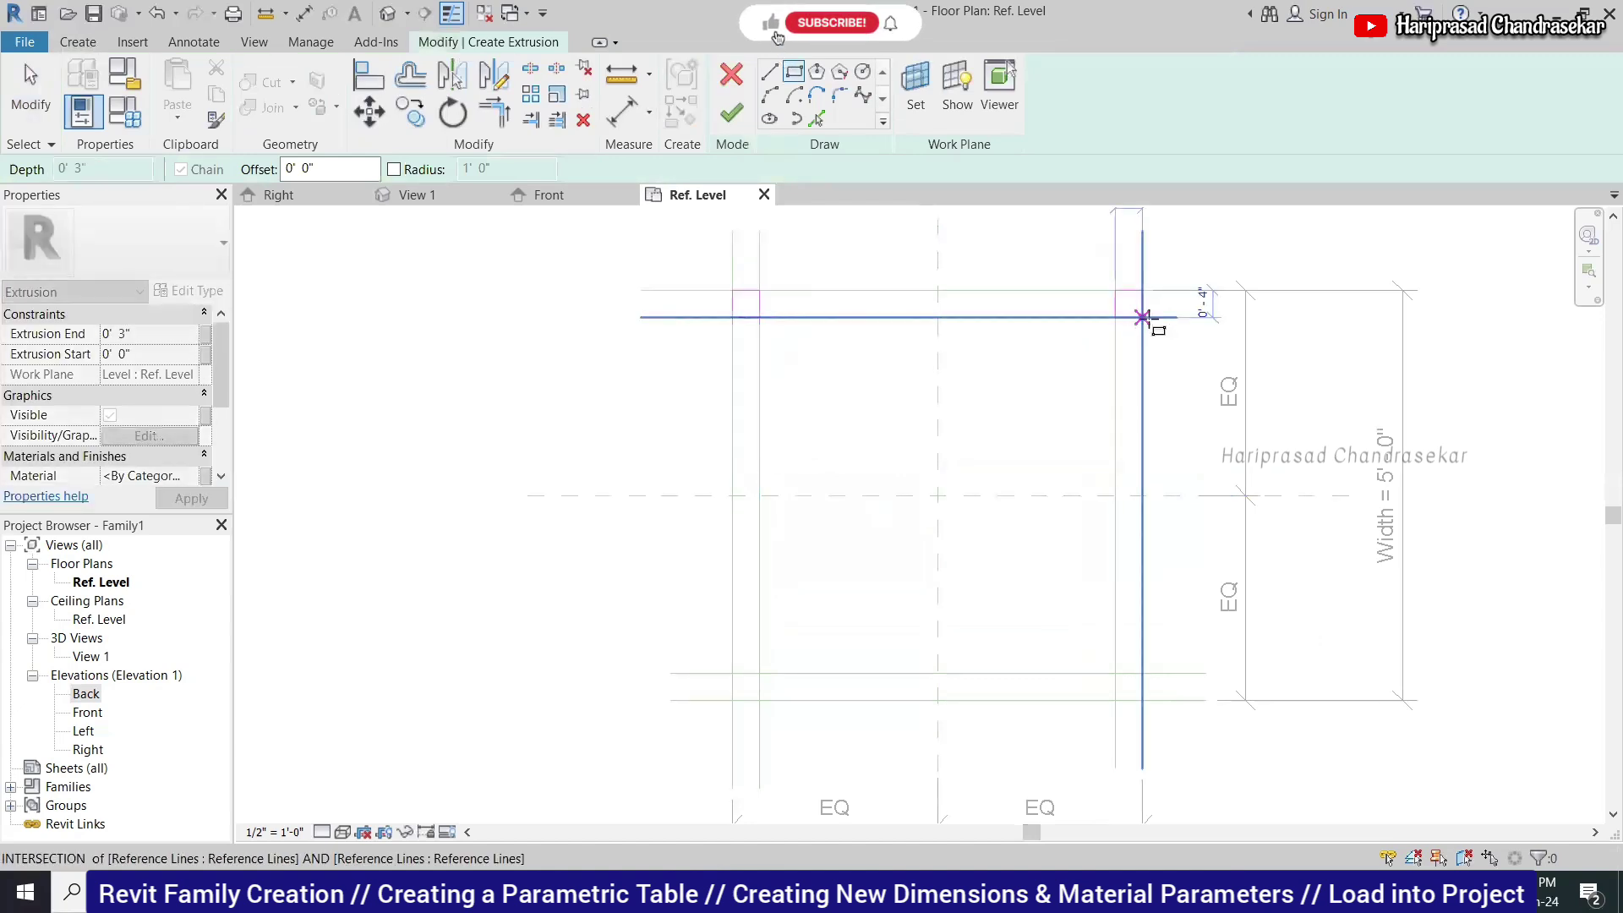
{"action": "left_click", "coordinate": [1142, 317]}
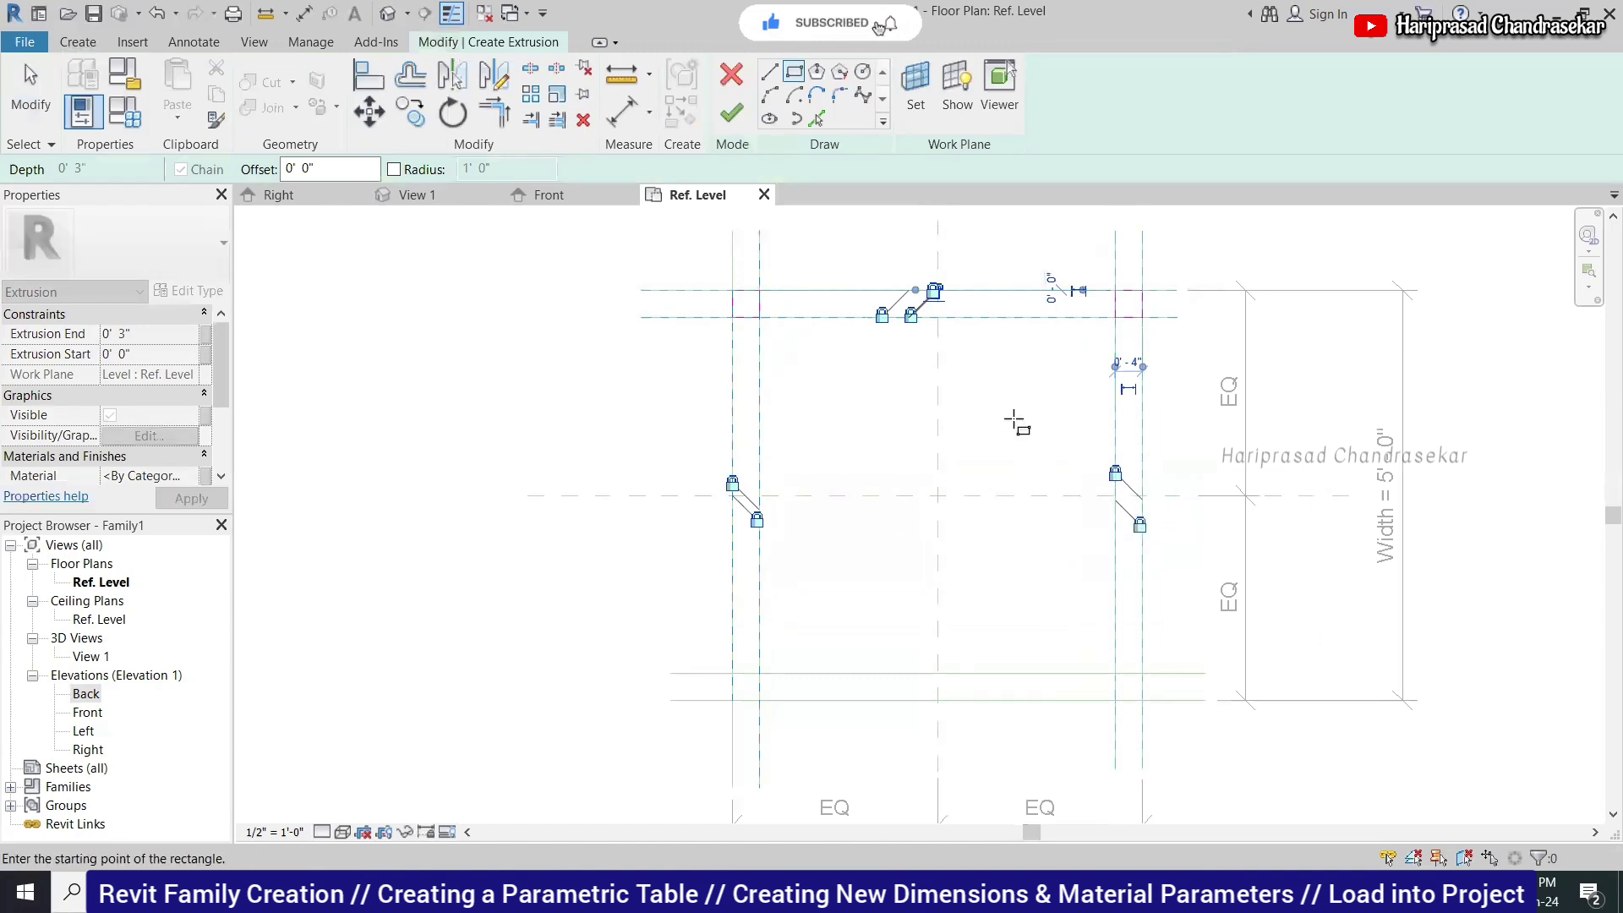
Draw the bottom-left and bottom-right leg squares, lock their edges, and finish the extrusion.
{"action": "scroll", "coordinate": [948, 324], "scroll_direction": "up", "scroll_amount": 5}
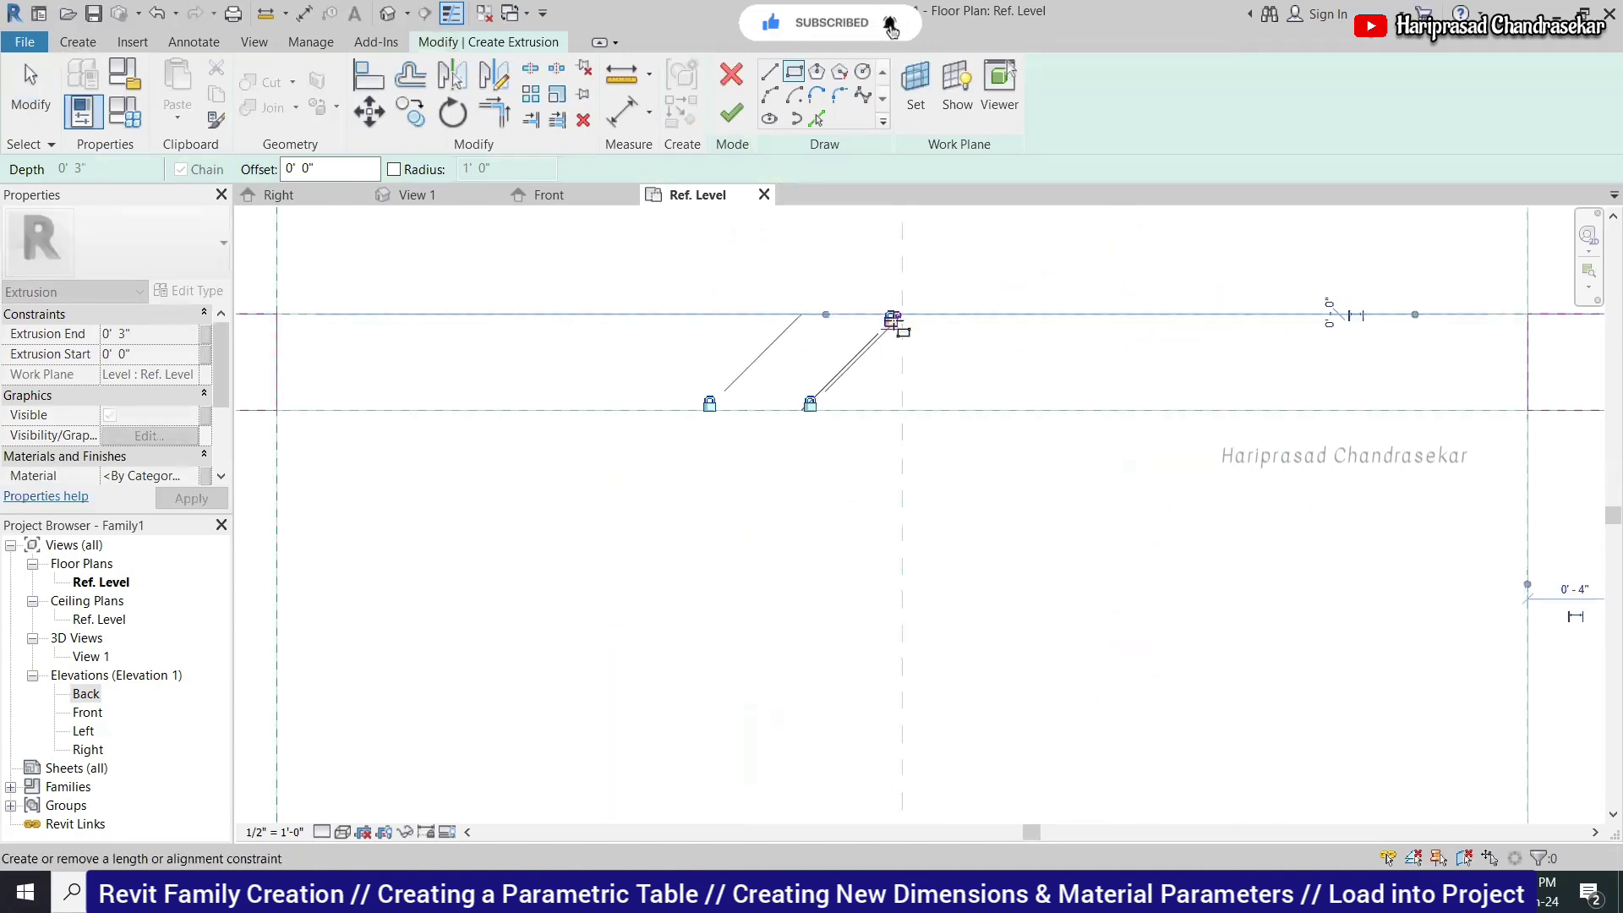
{"action": "scroll", "coordinate": [923, 257], "scroll_direction": "down", "scroll_amount": 5}
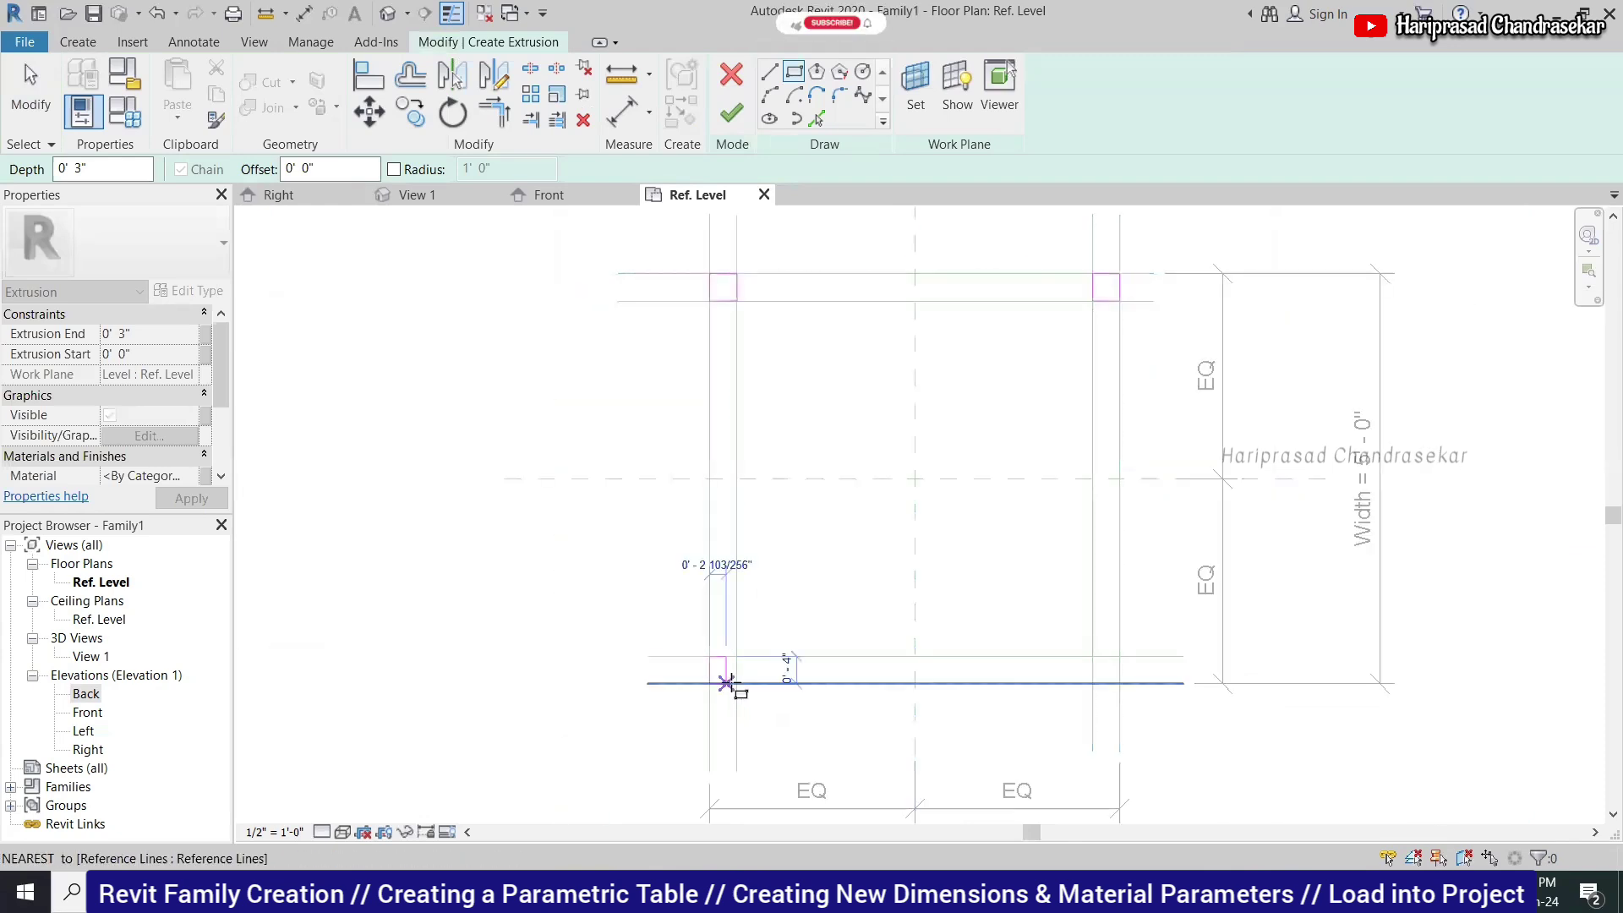
{"action": "left_click", "coordinate": [736, 683]}
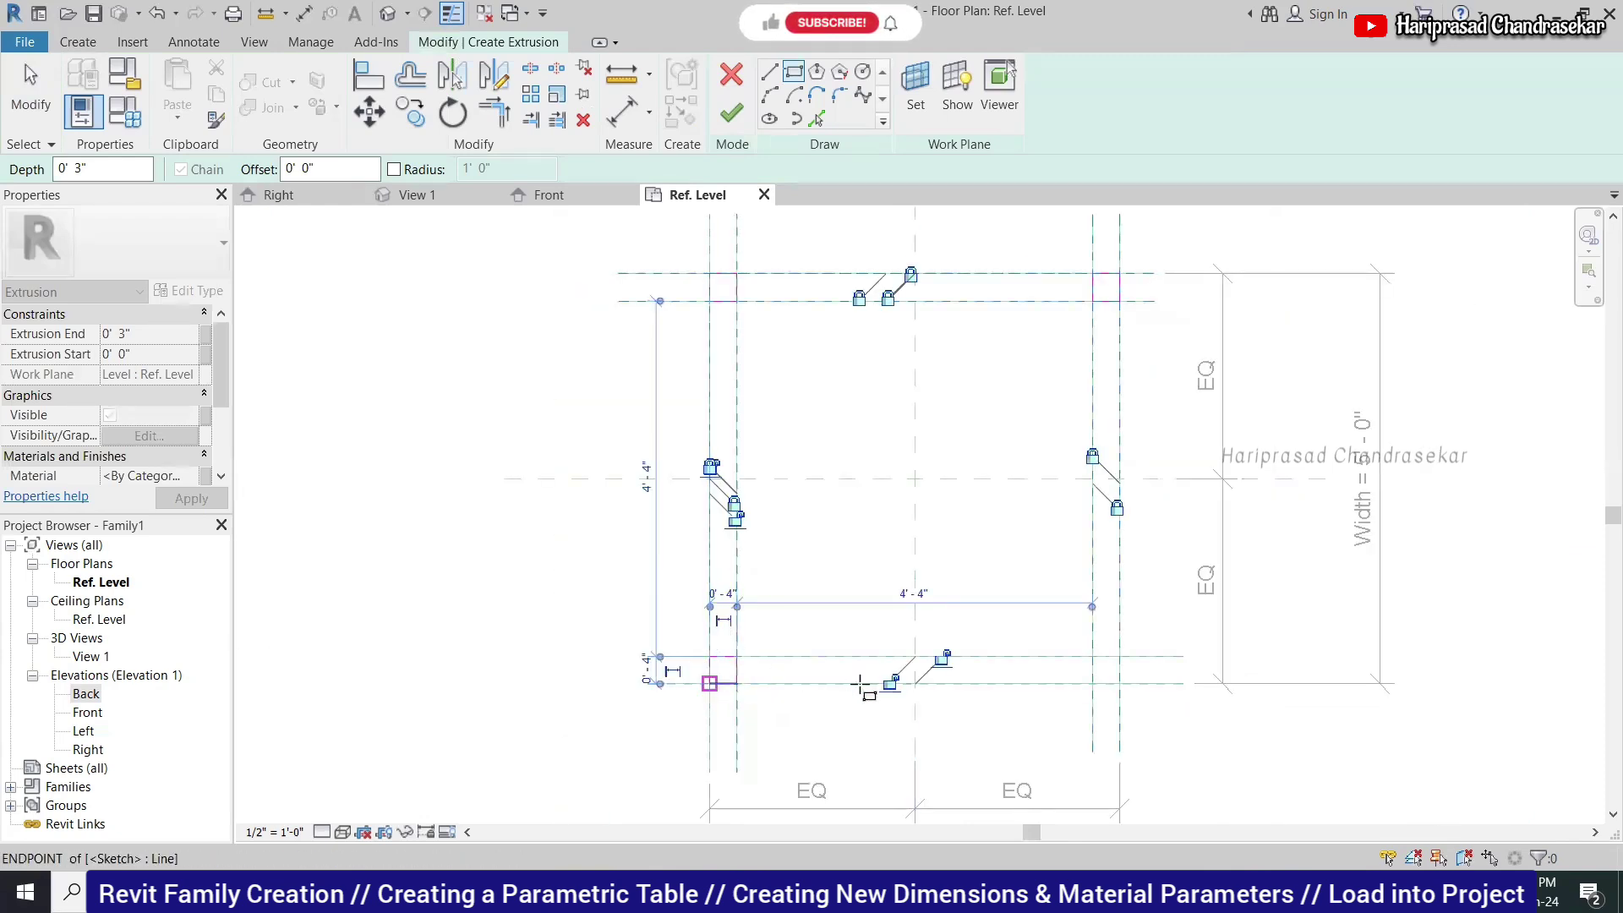
{"action": "left_click", "coordinate": [941, 659]}
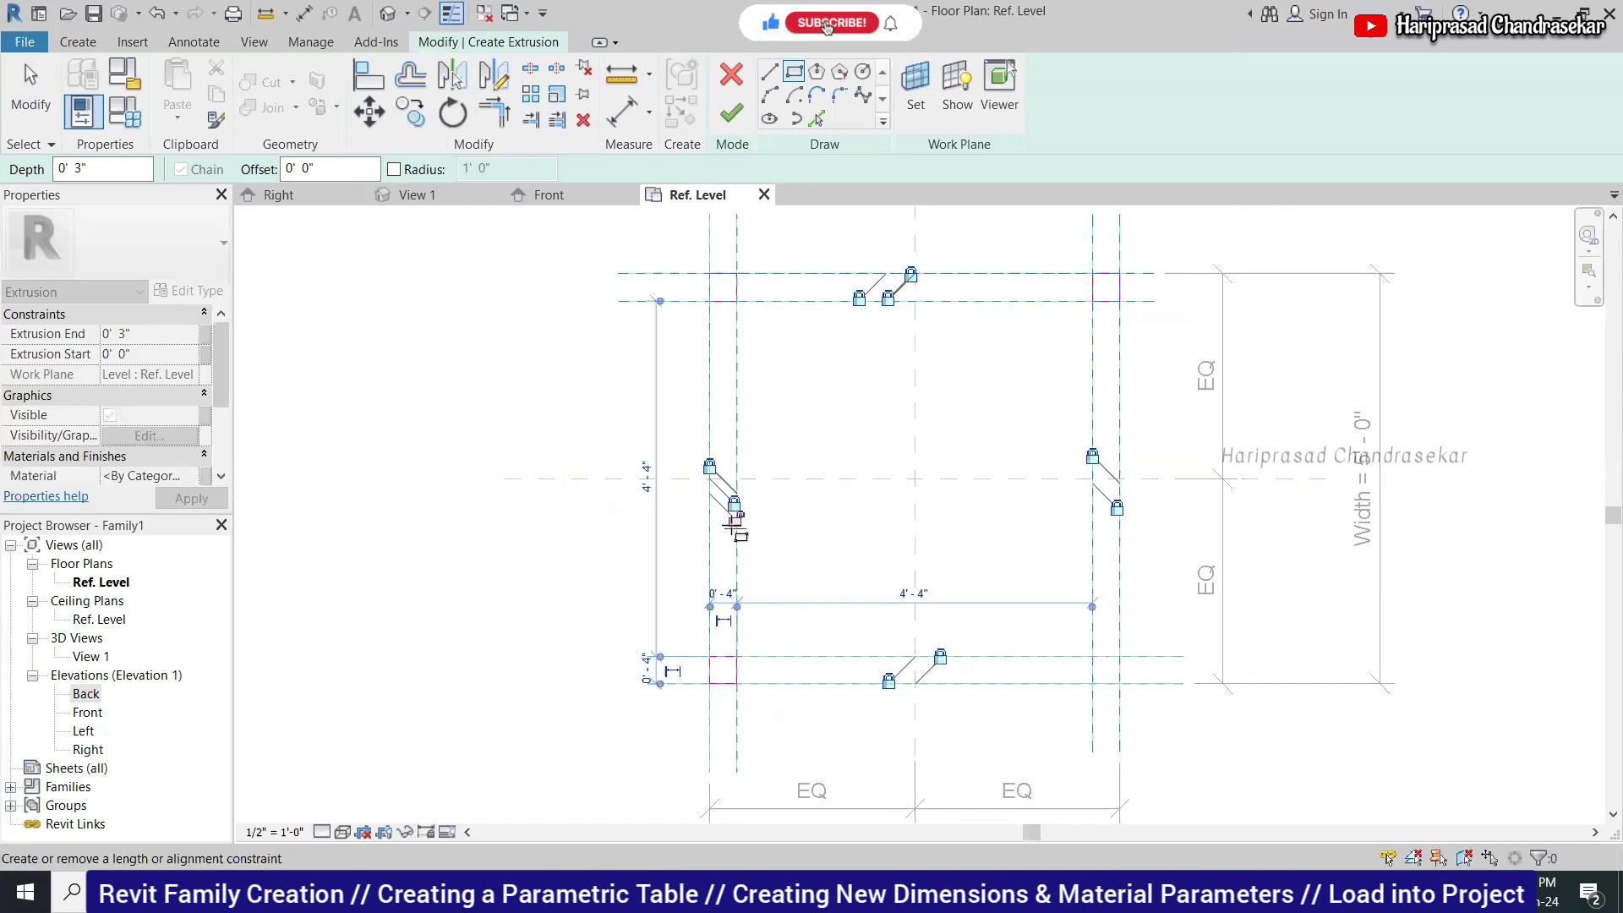
{"action": "left_click", "coordinate": [734, 517]}
{"action": "left_click", "coordinate": [1092, 656]}
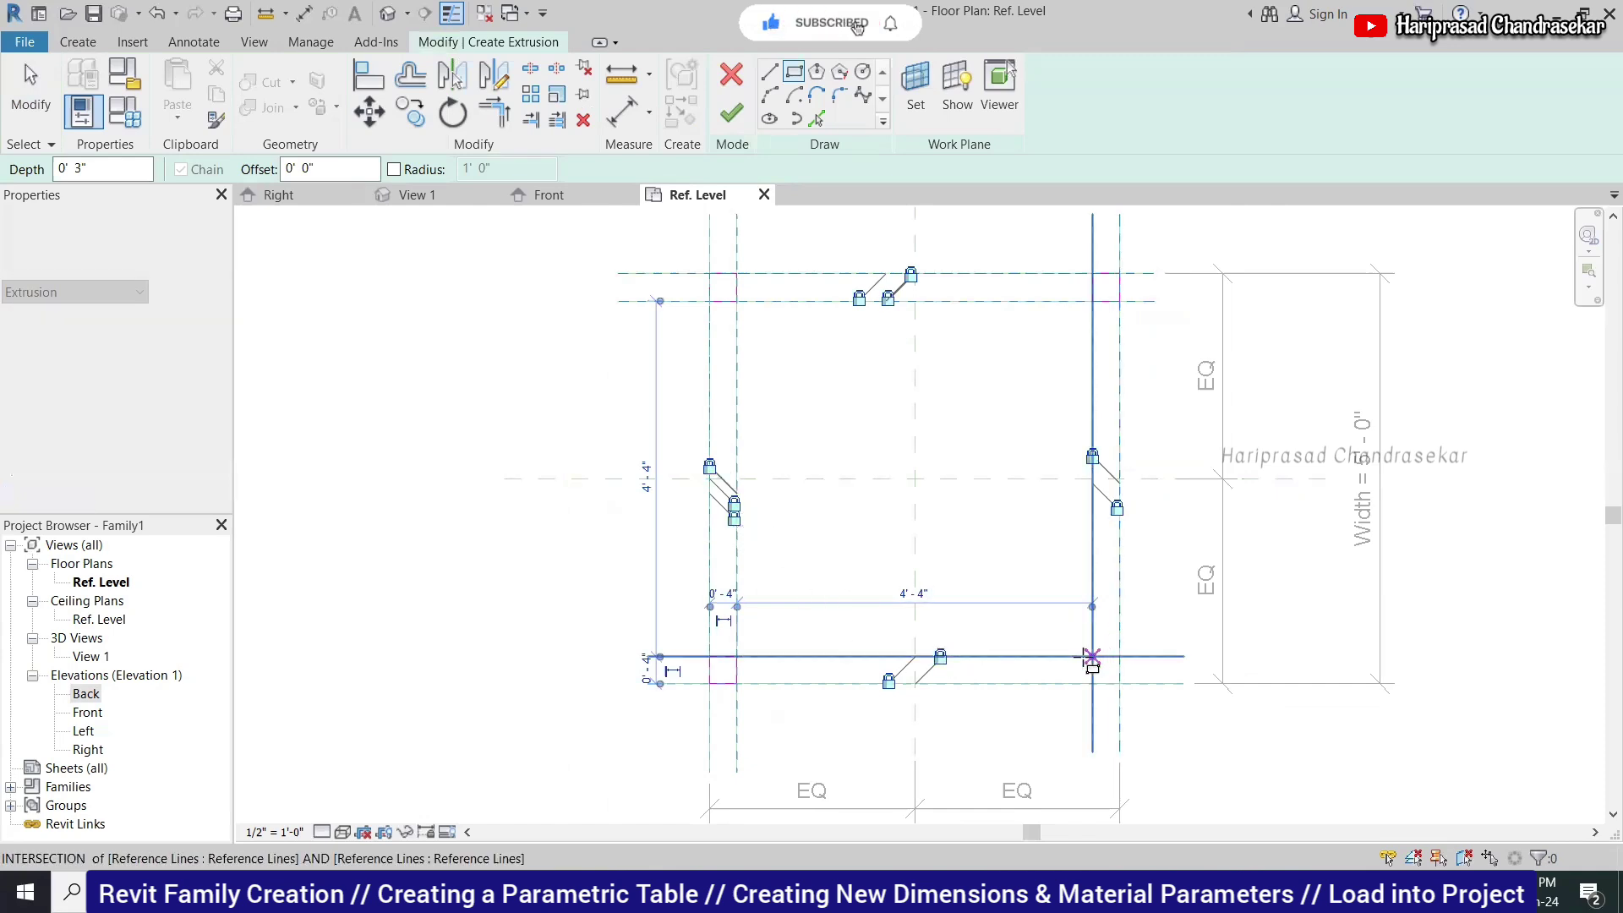
{"action": "left_click", "coordinate": [1120, 683]}
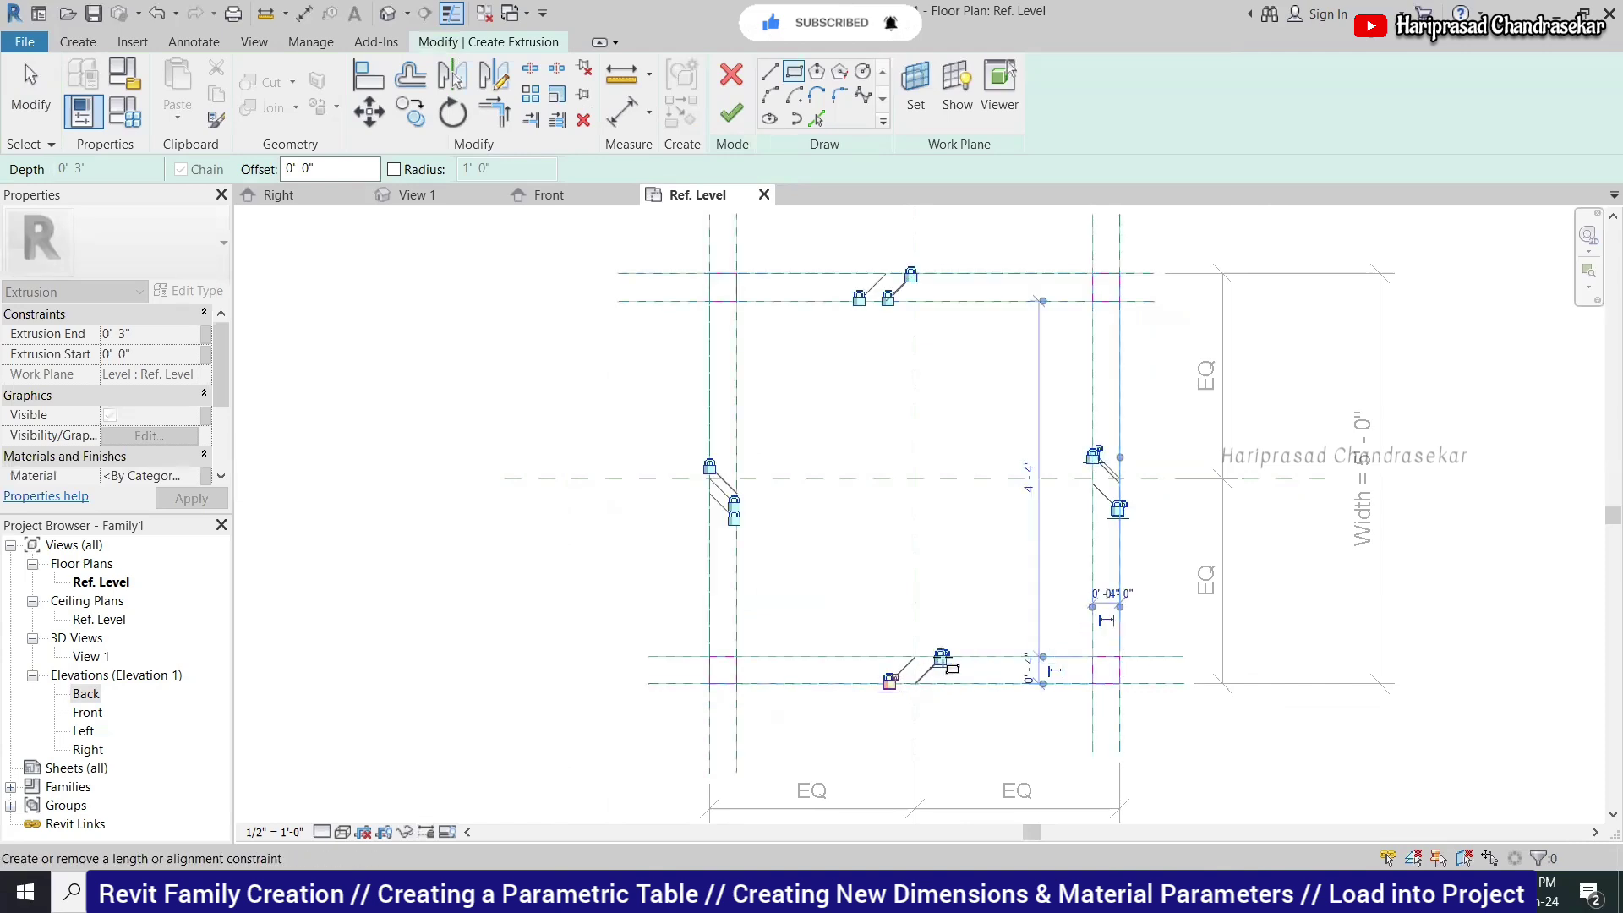
{"action": "left_click", "coordinate": [941, 658]}
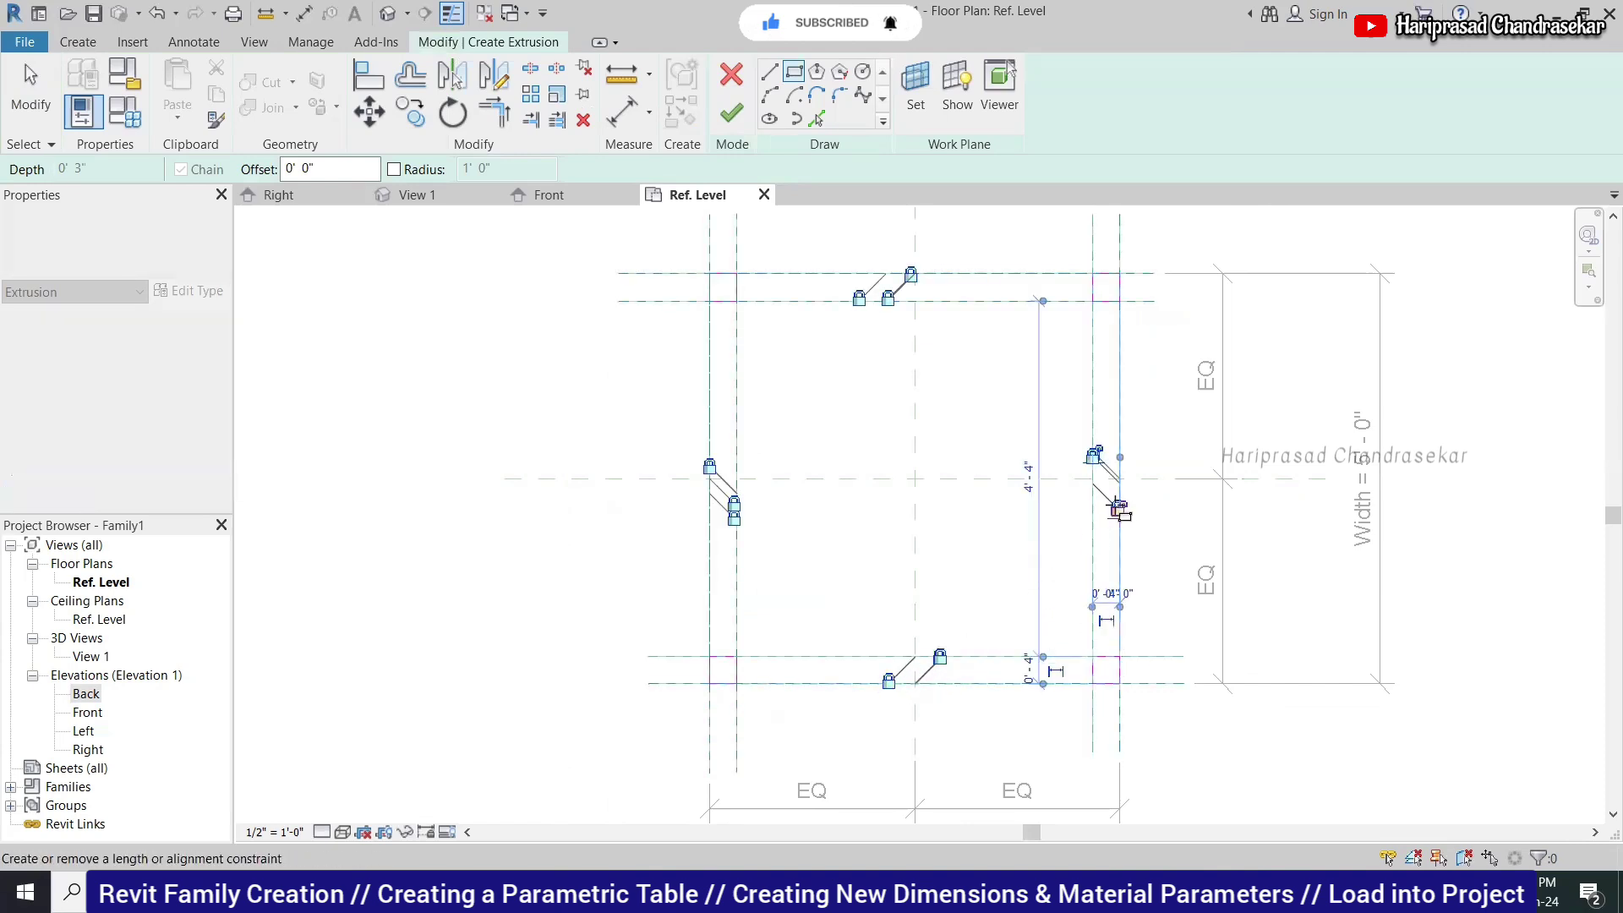
{"action": "left_click", "coordinate": [1118, 510]}
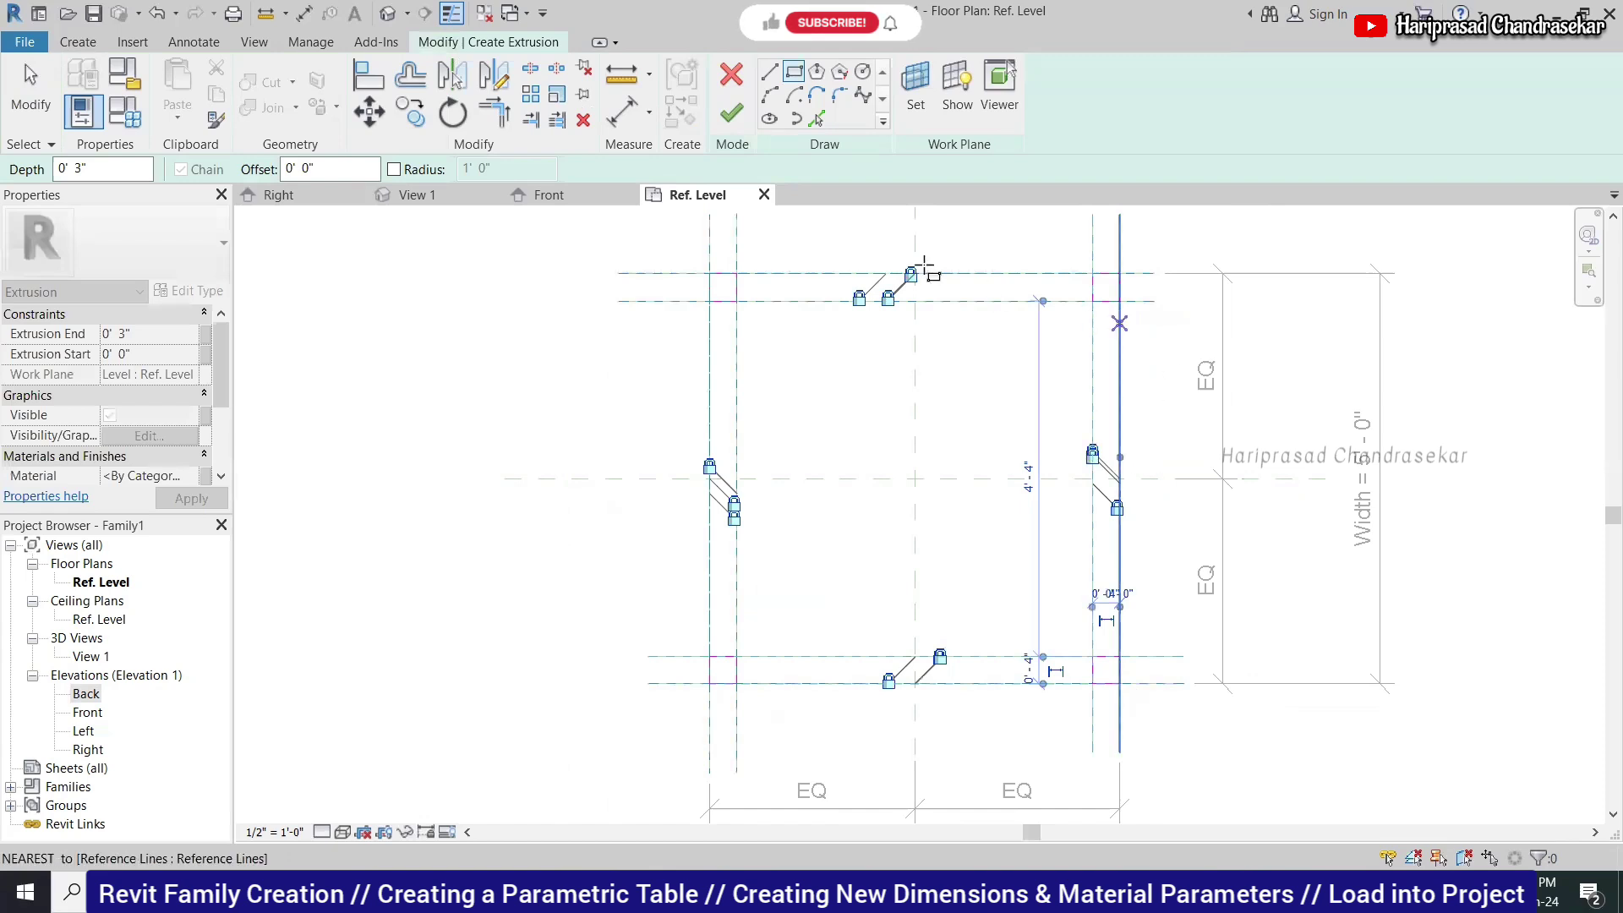
{"action": "left_click", "coordinate": [732, 112]}
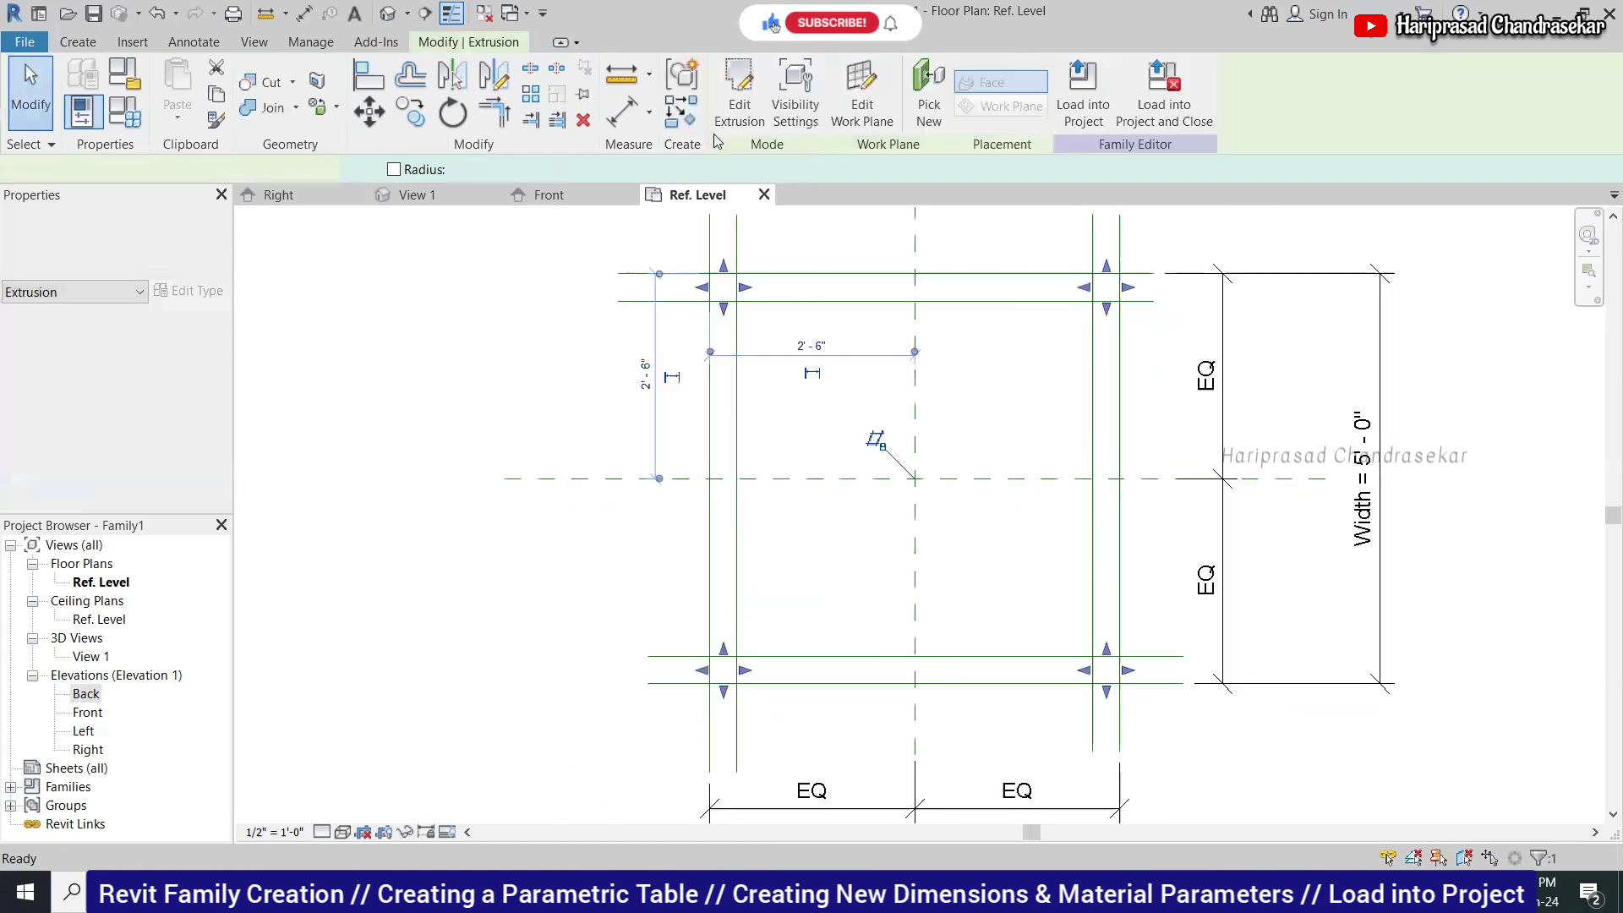
In the Front view, stretch the legs up to 3' 9" under the tabletop, then view the table in 3D.
{"action": "left_click", "coordinate": [545, 196]}
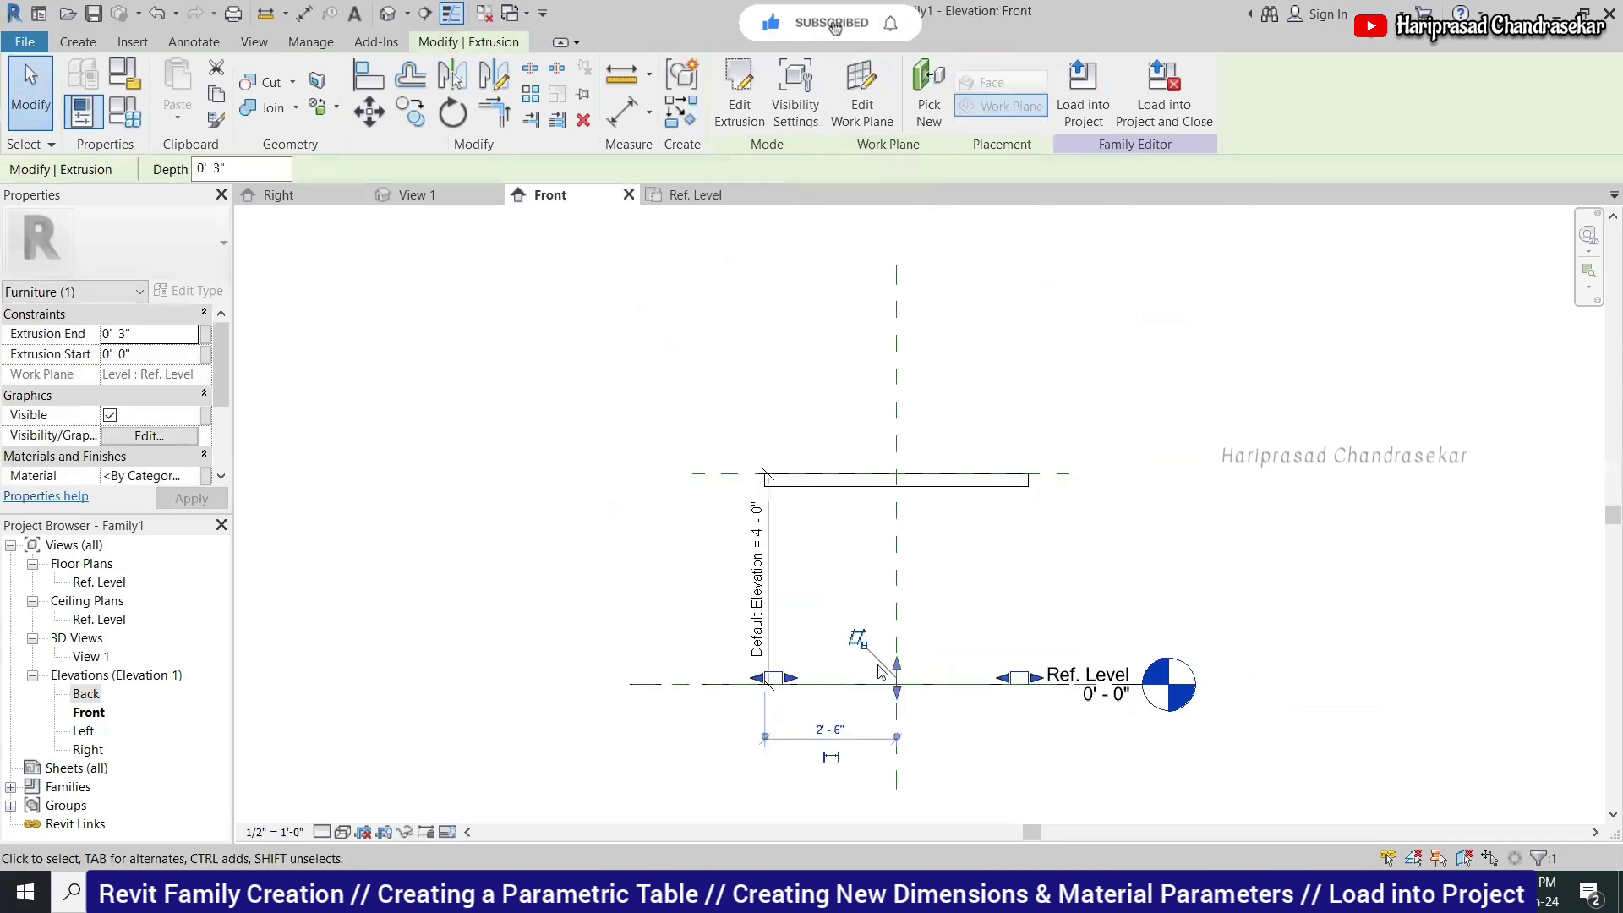
{"action": "left_click_drag", "start_coordinate": [899, 670], "coordinate": [922, 503]}
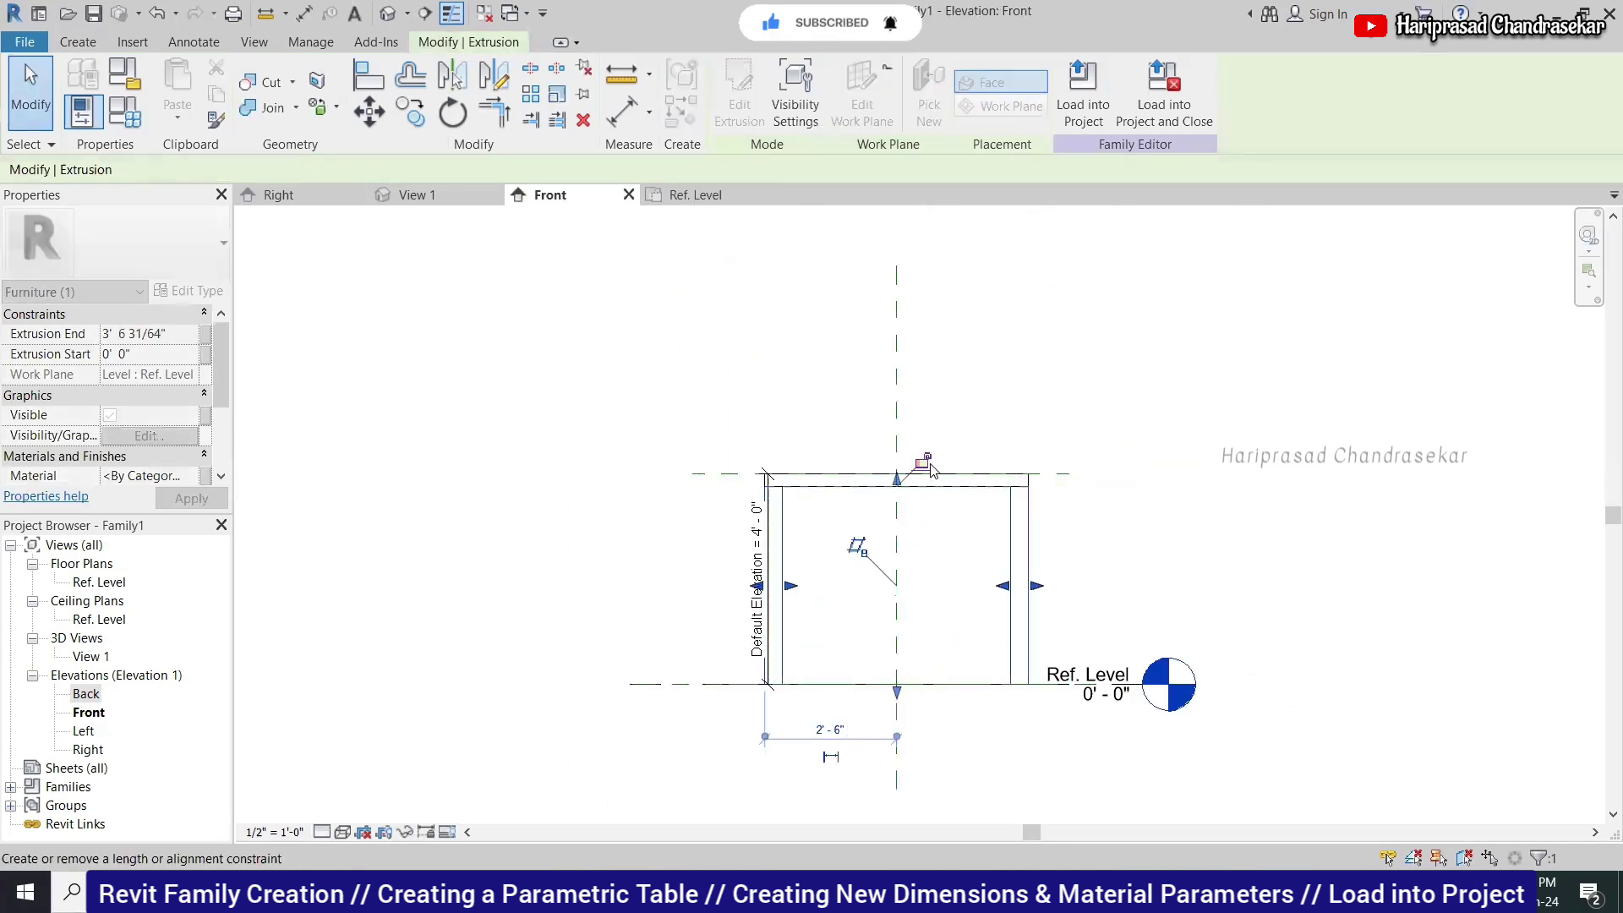
{"action": "left_click", "coordinate": [1038, 401]}
{"action": "left_click", "coordinate": [689, 195]}
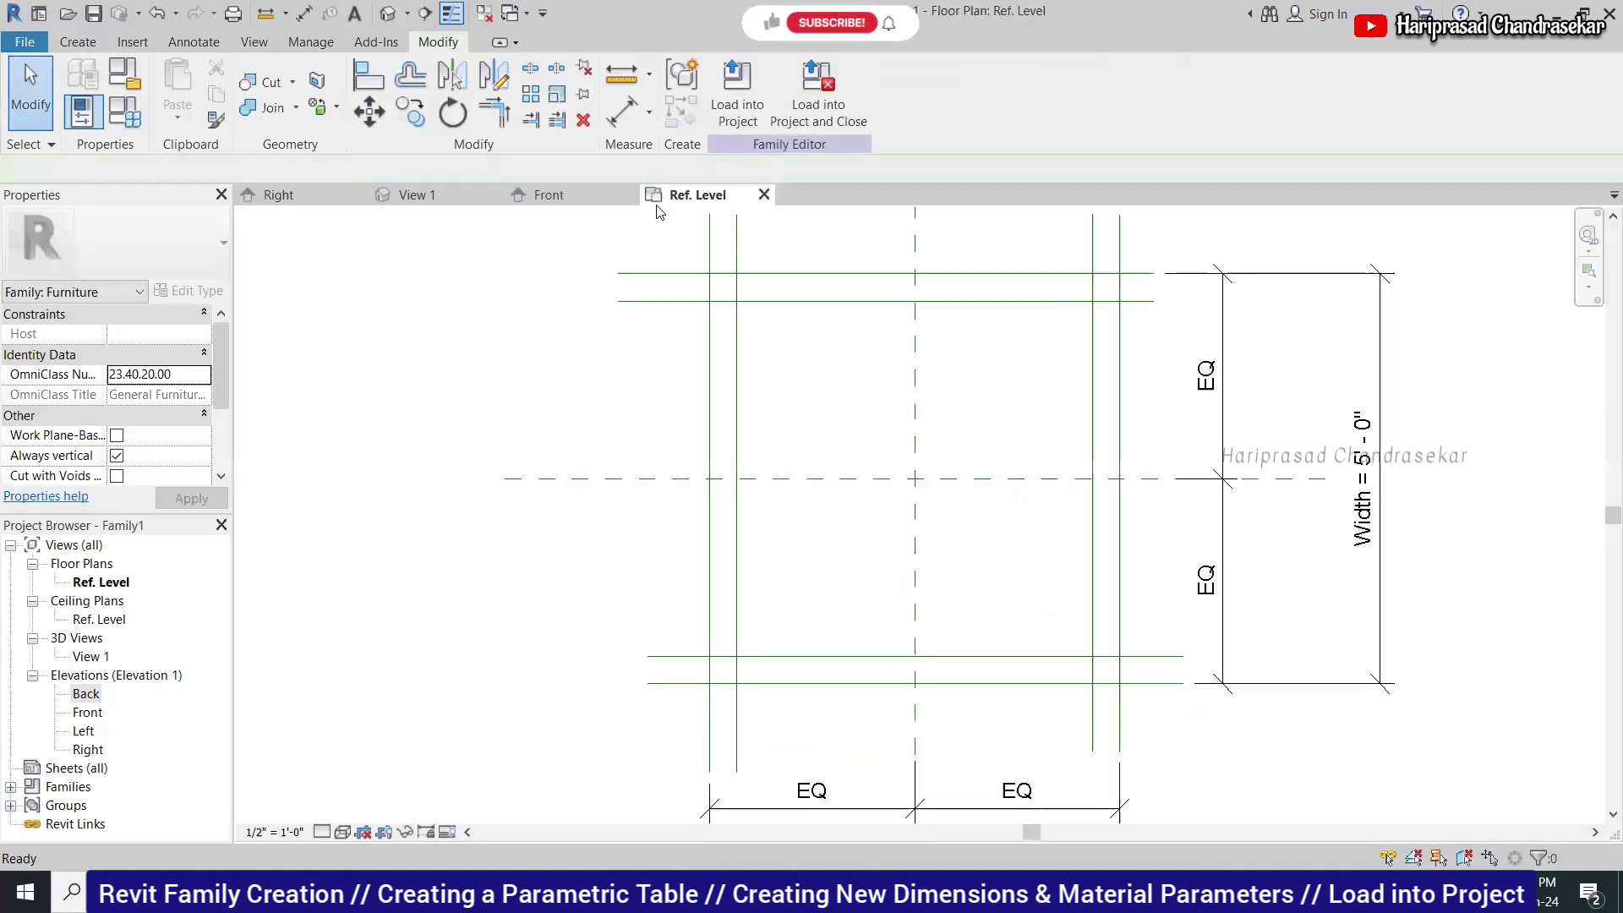
{"action": "left_click", "coordinate": [420, 194]}
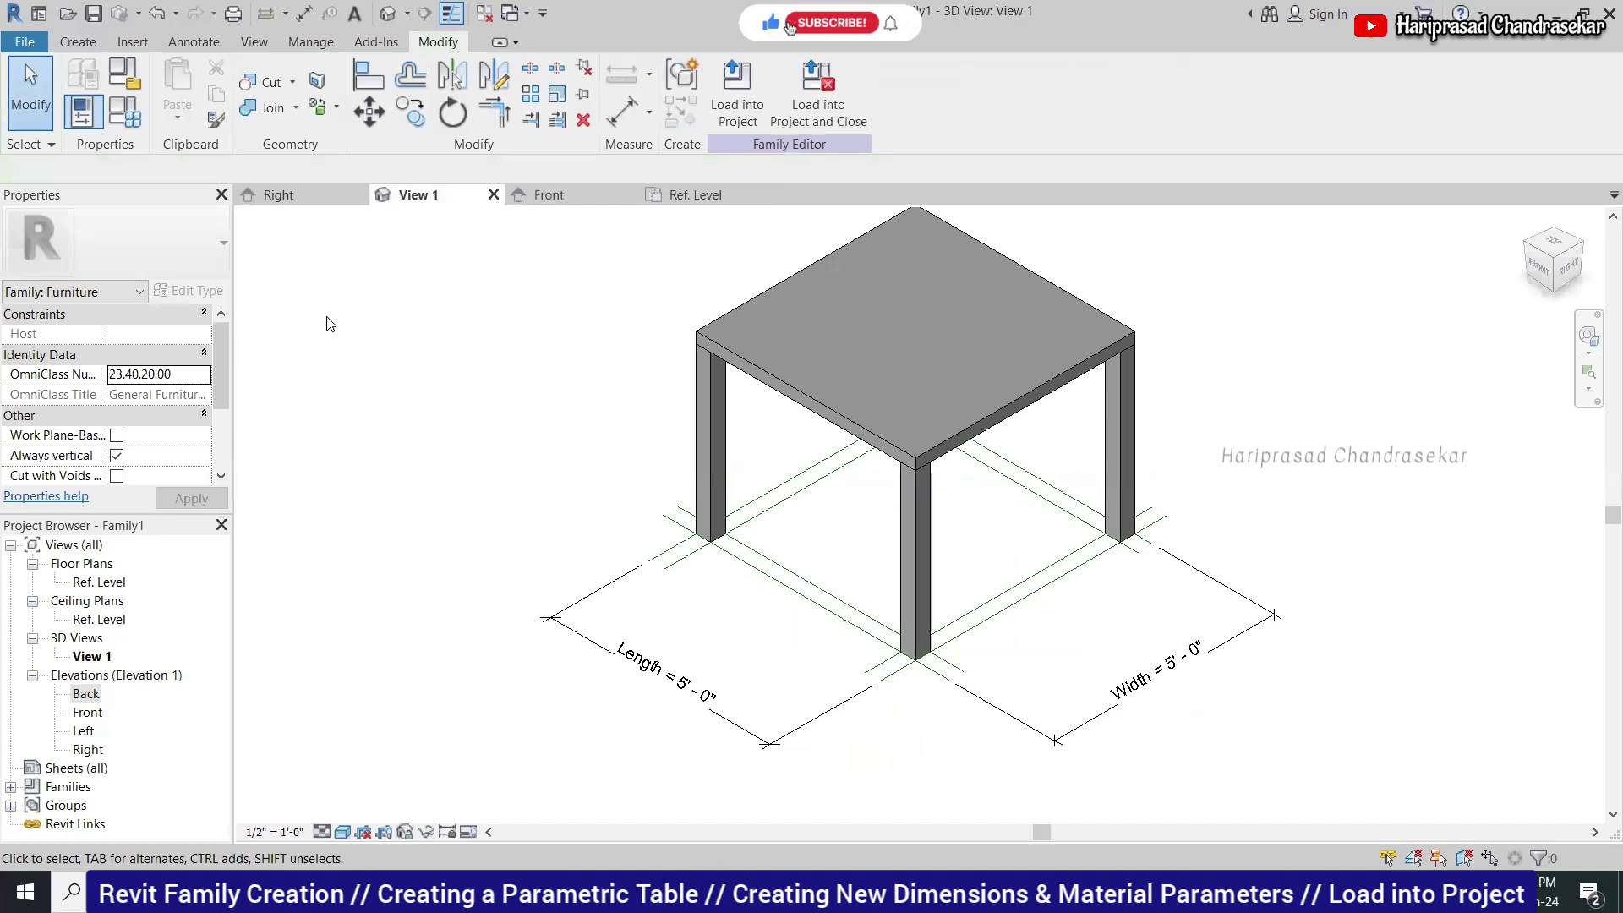
In Family Types, set Length and Width to 8' 0" and Default Elevation to 5' 0".
{"action": "left_click", "coordinate": [130, 106]}
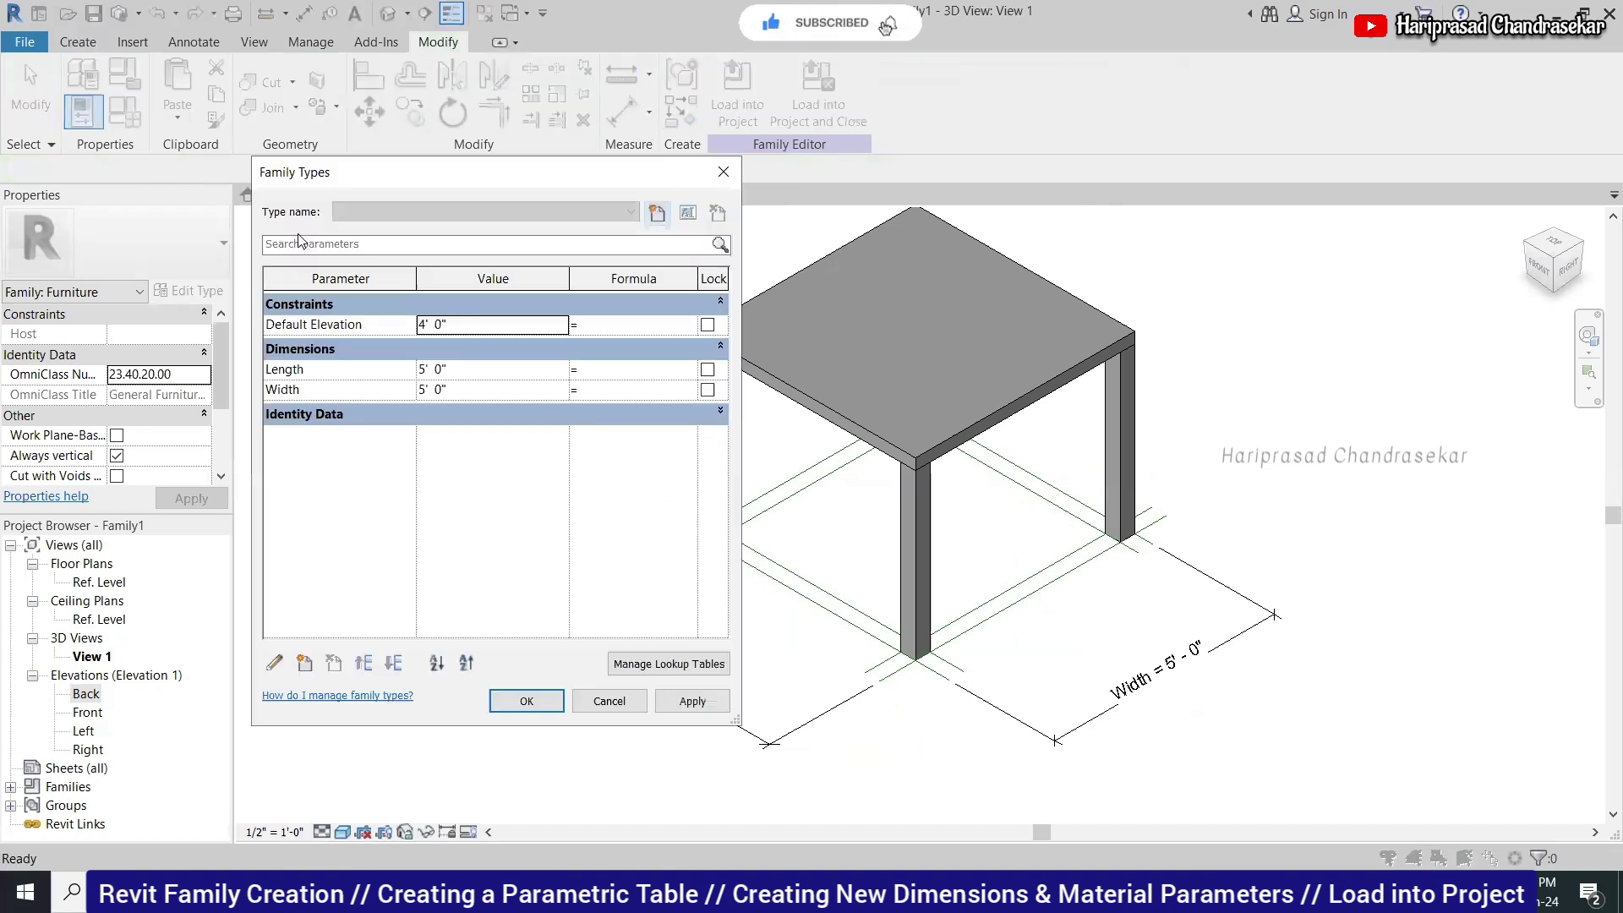
{"action": "left_click", "coordinate": [495, 330]}
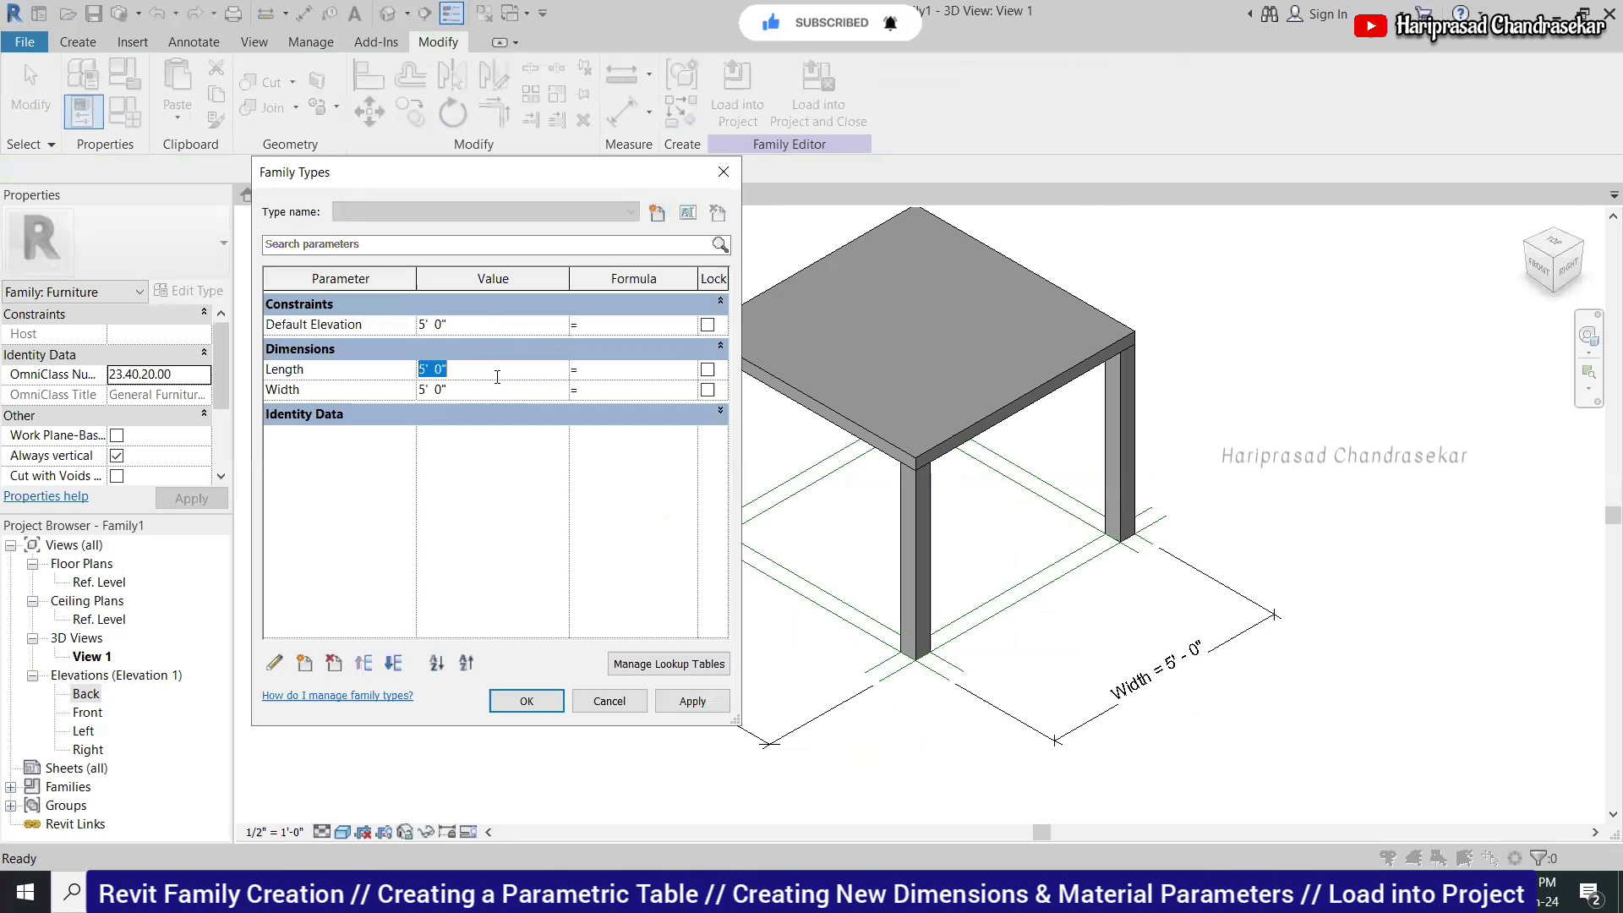
{"action": "type", "text": "8"}
{"action": "key", "text": "Tab"}
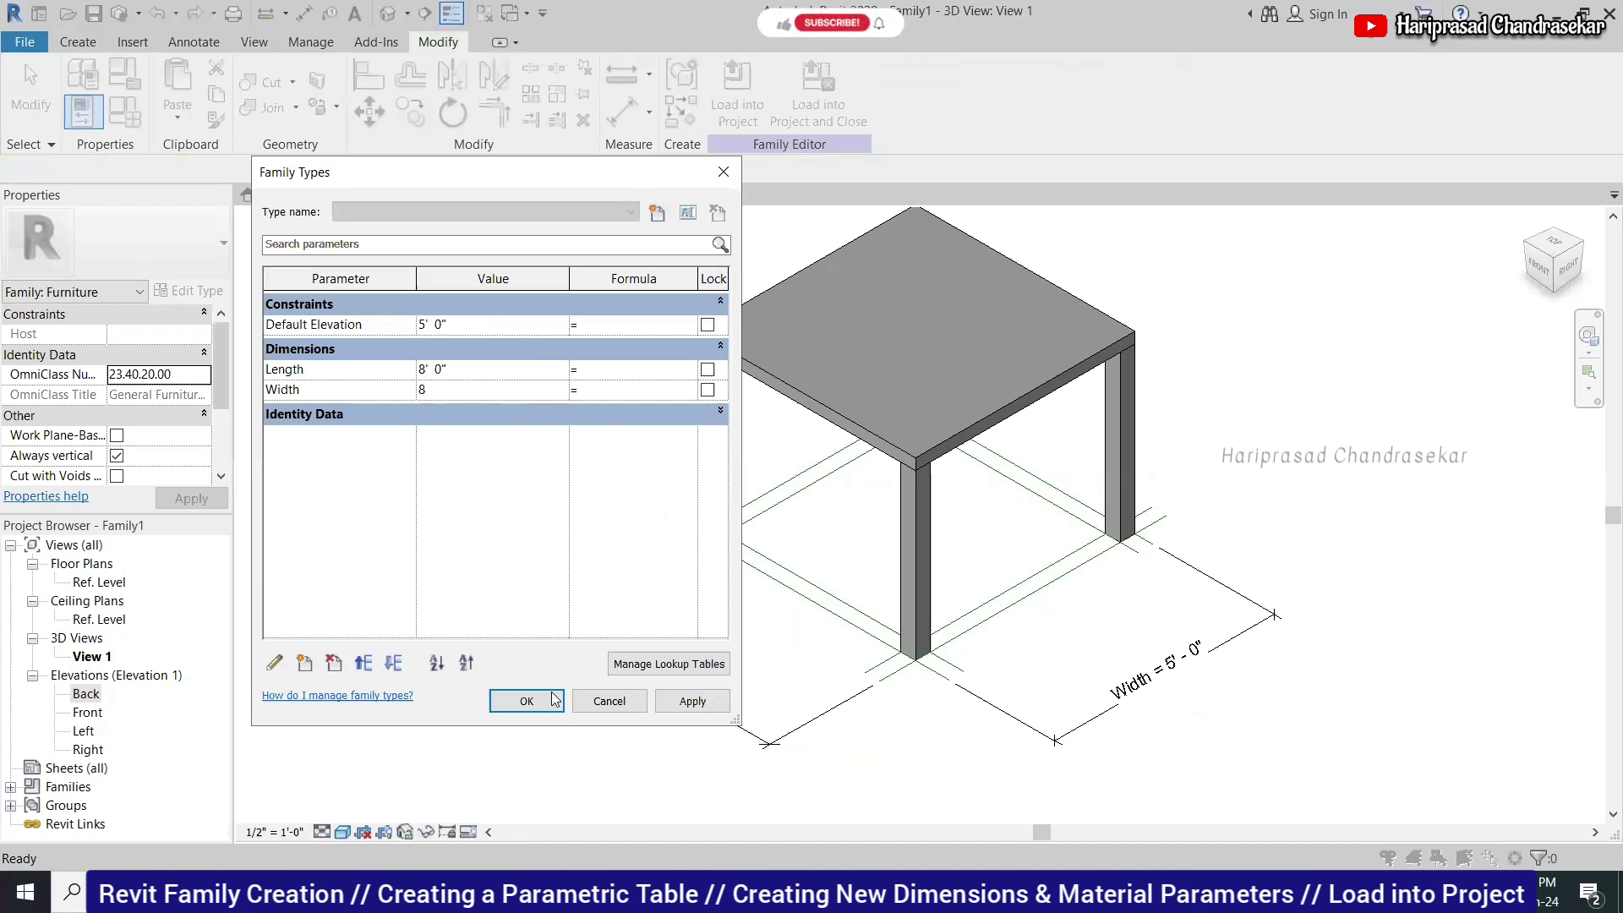
{"action": "type", "text": "8"}
{"action": "key", "text": "Return"}
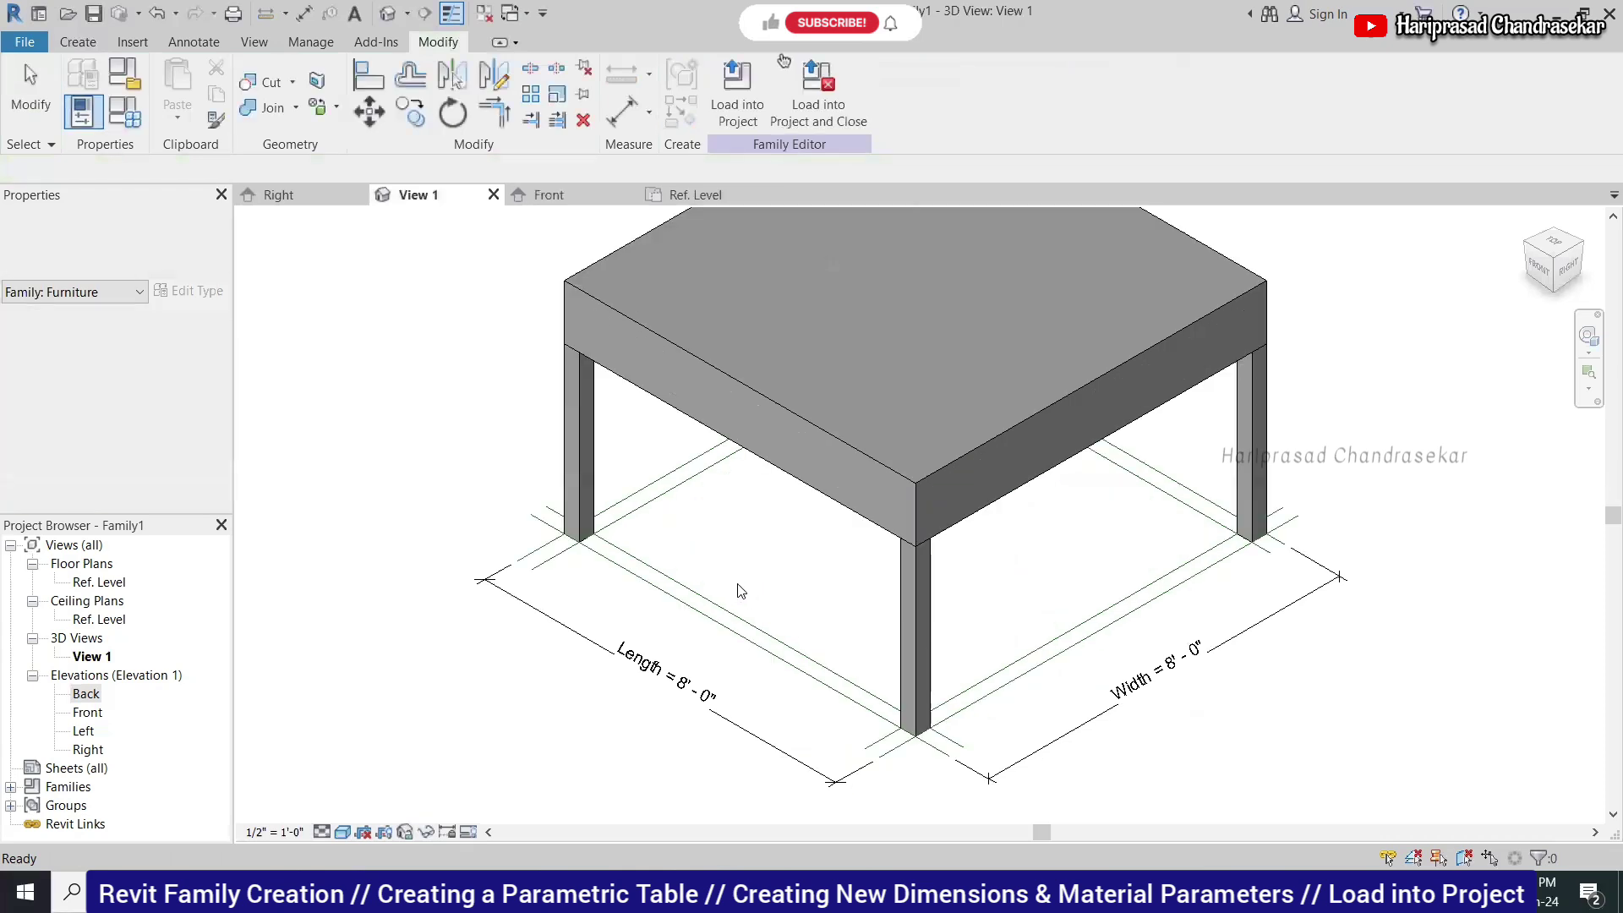
{"action": "scroll", "coordinate": [708, 574], "scroll_direction": "down", "scroll_amount": 1}
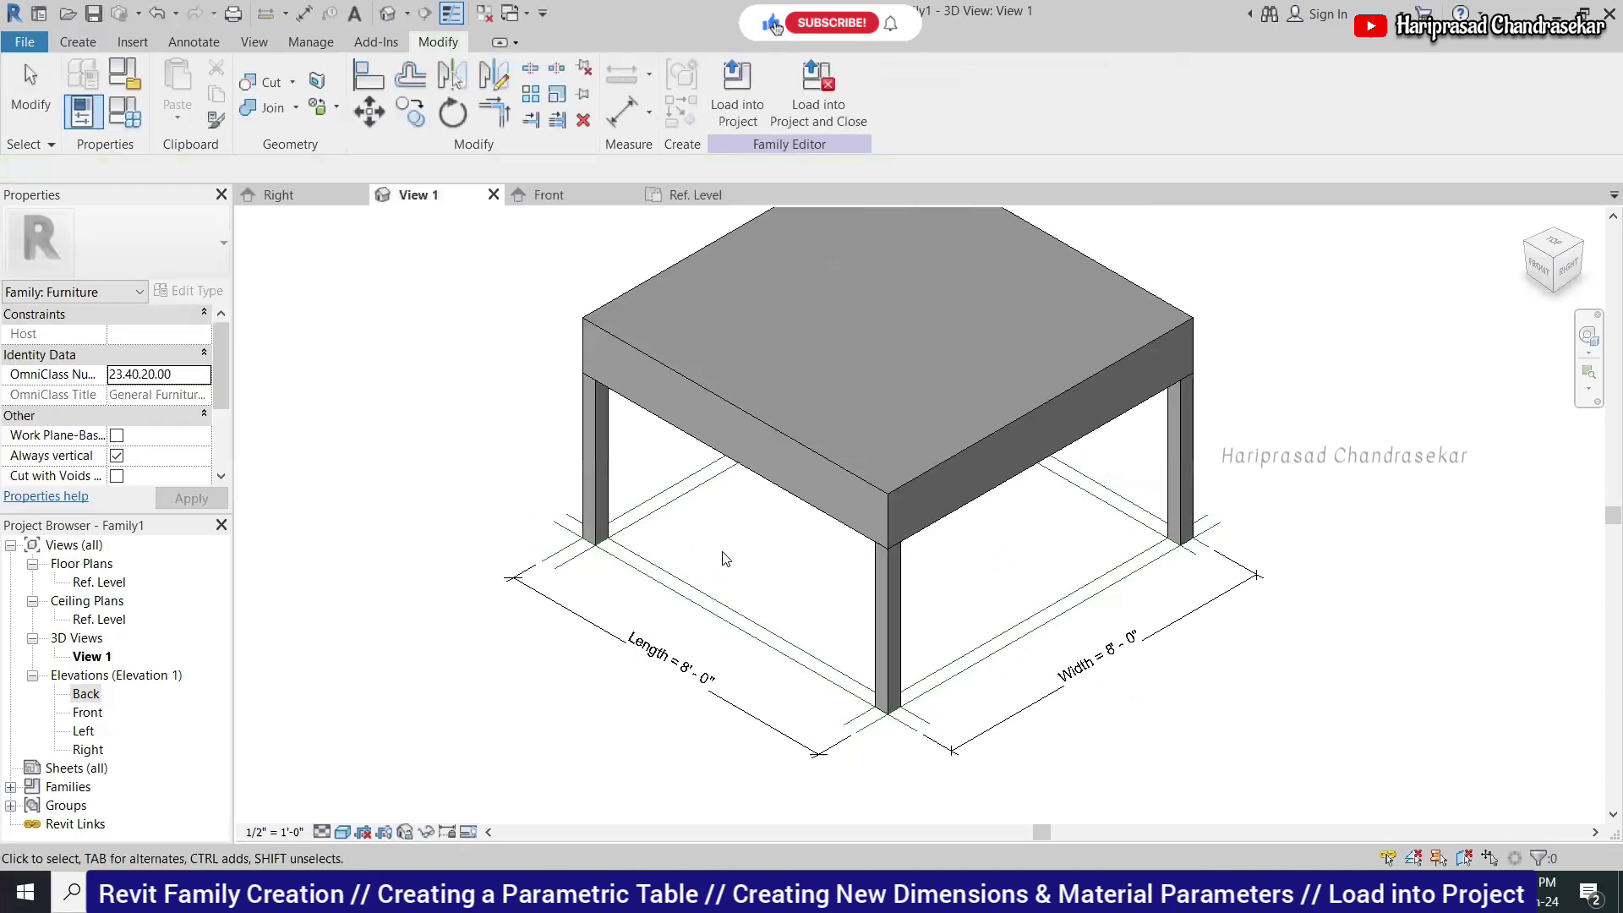
{"action": "scroll", "coordinate": [720, 575], "scroll_direction": "down", "scroll_amount": 1}
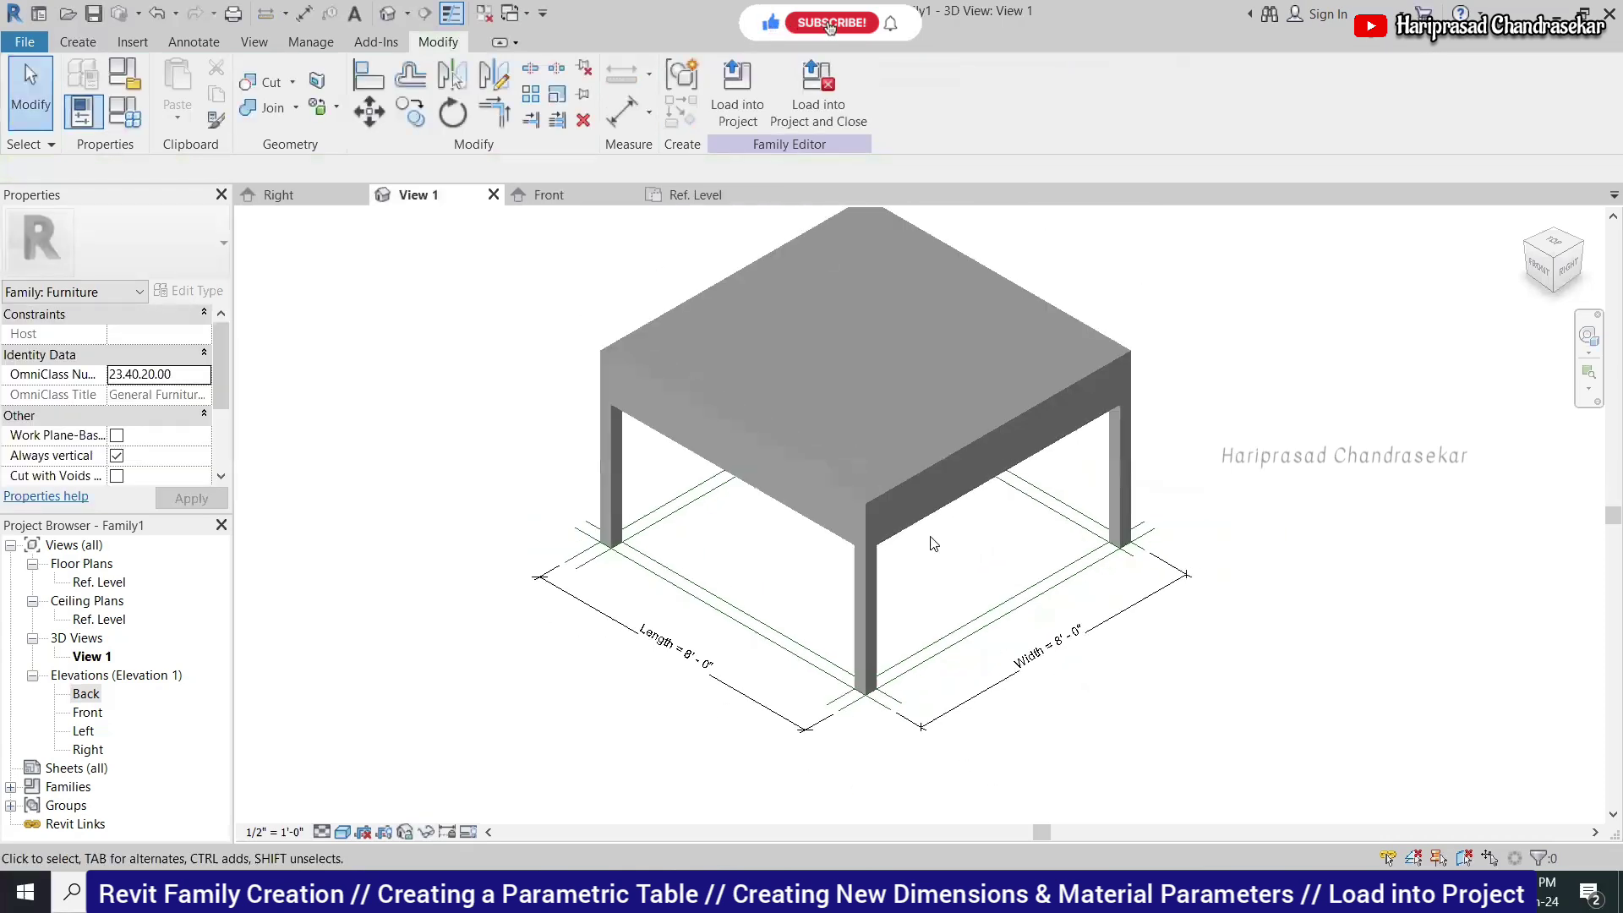
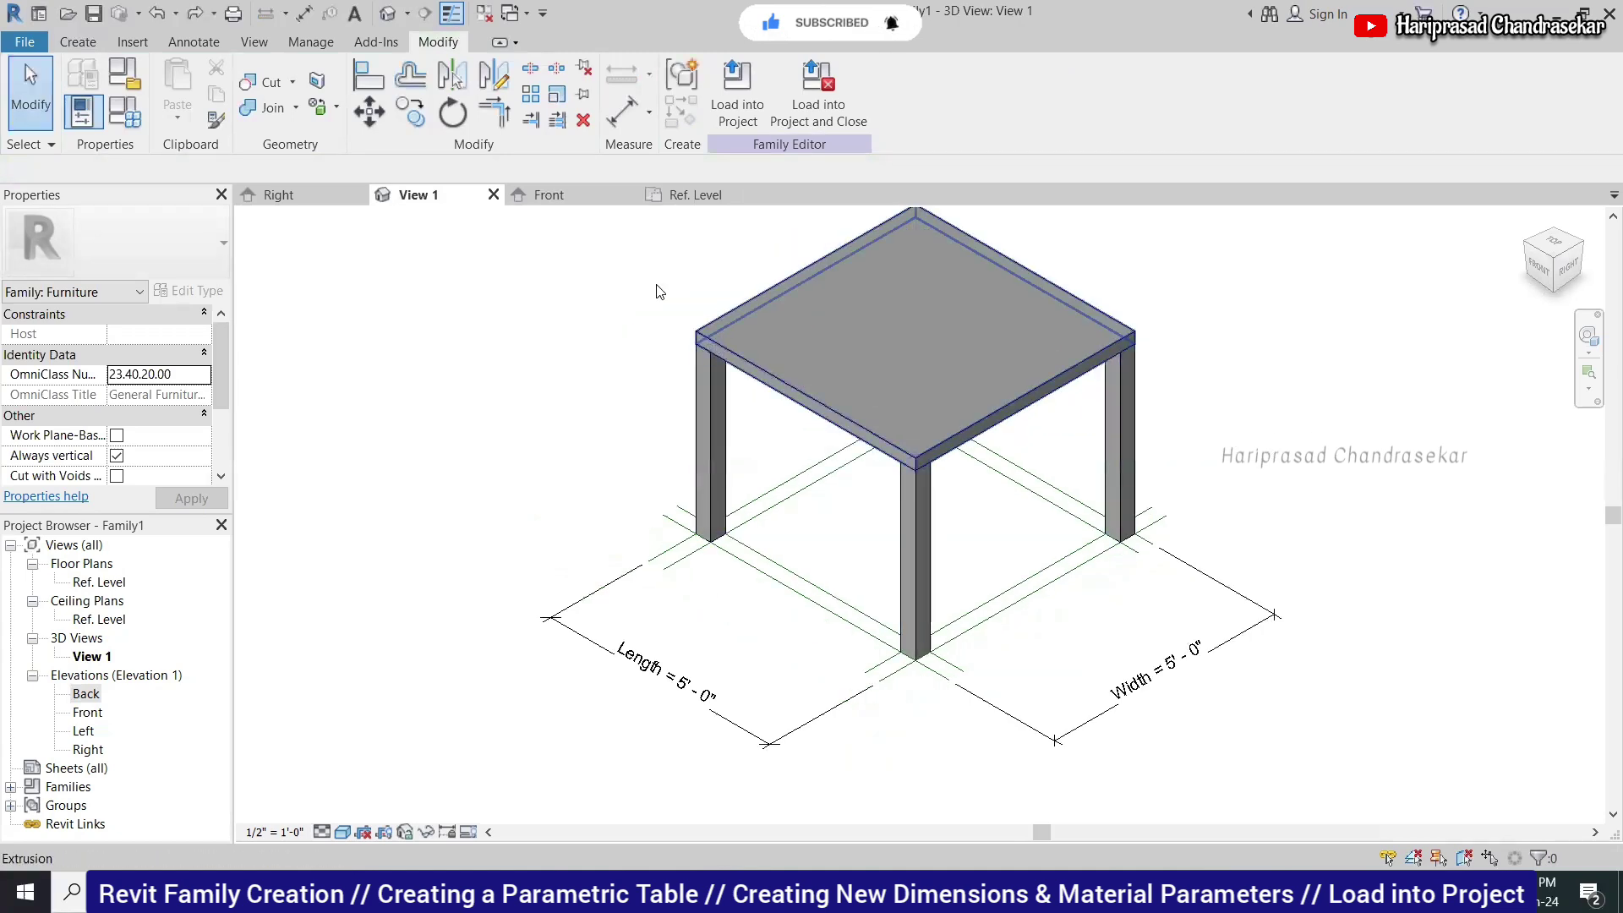
In the Front elevation, dissociate the tabletop extrusion from the Ref. Level work plane.
{"action": "left_click", "coordinate": [558, 194]}
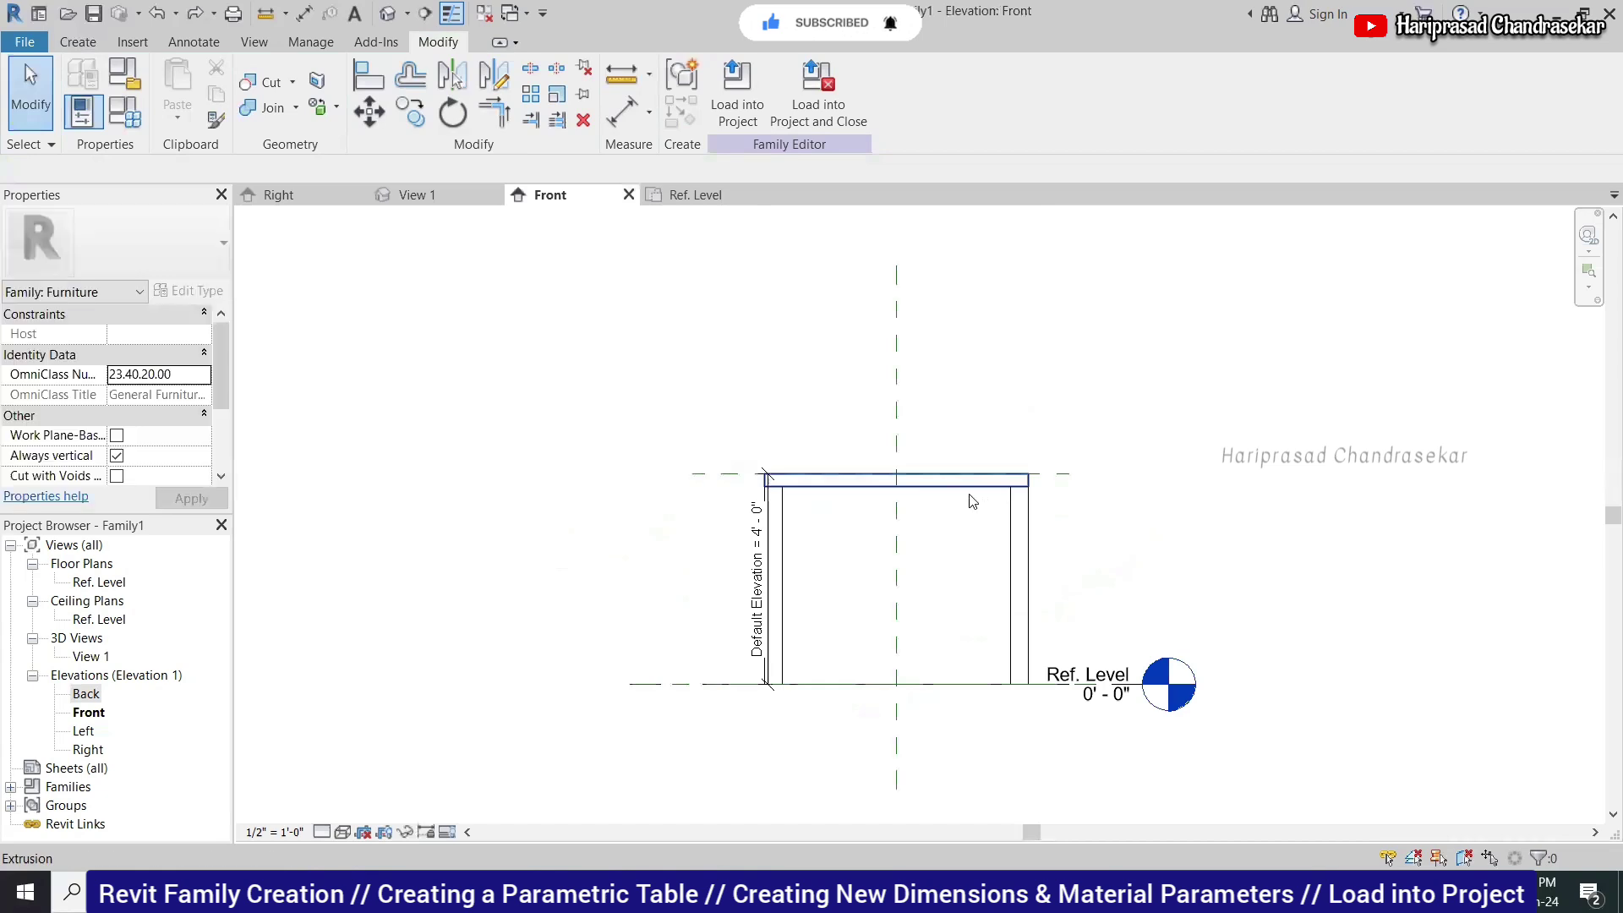
{"action": "left_click", "coordinate": [904, 484]}
{"action": "scroll", "coordinate": [896, 480], "scroll_direction": "up", "scroll_amount": 2}
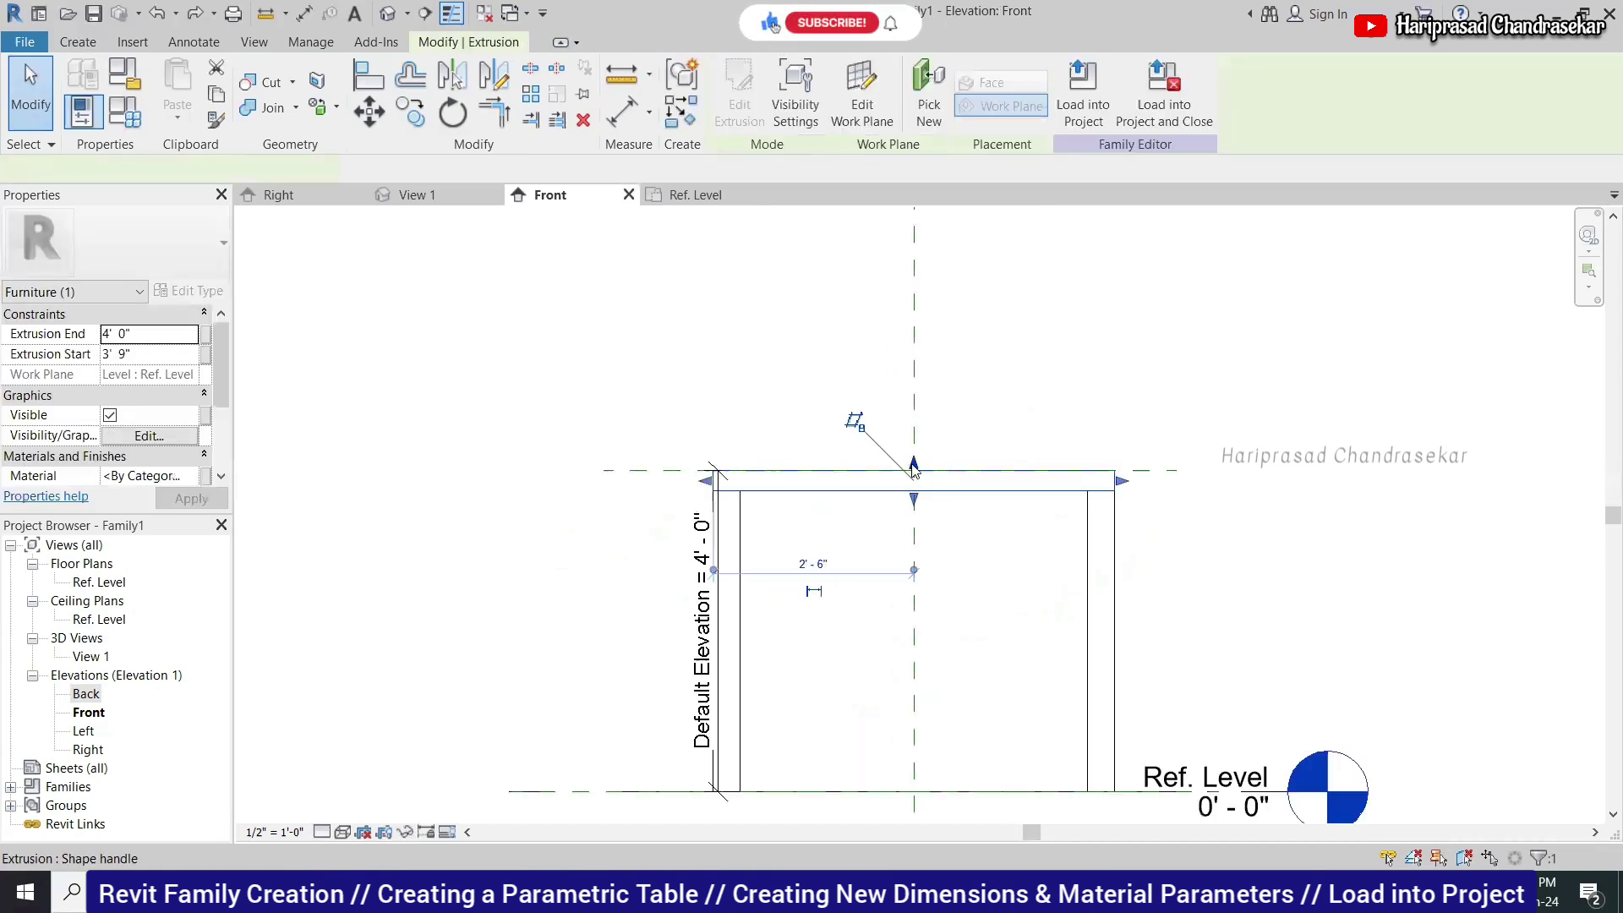
{"action": "left_click_drag", "start_coordinate": [916, 468], "coordinate": [945, 465]}
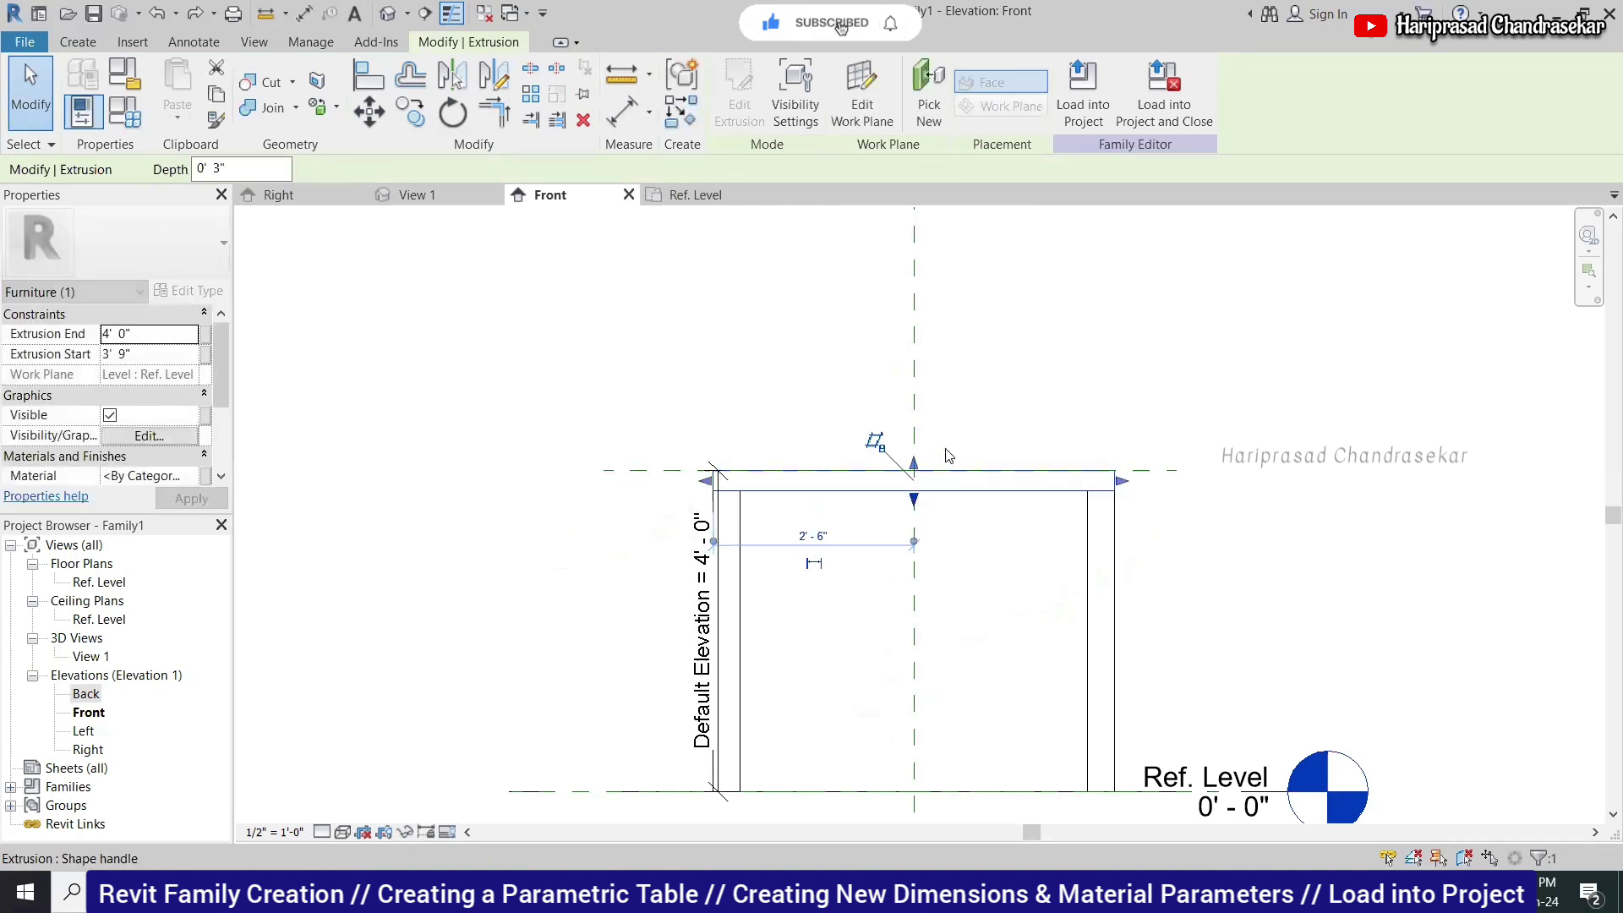
{"action": "left_click", "coordinate": [876, 446]}
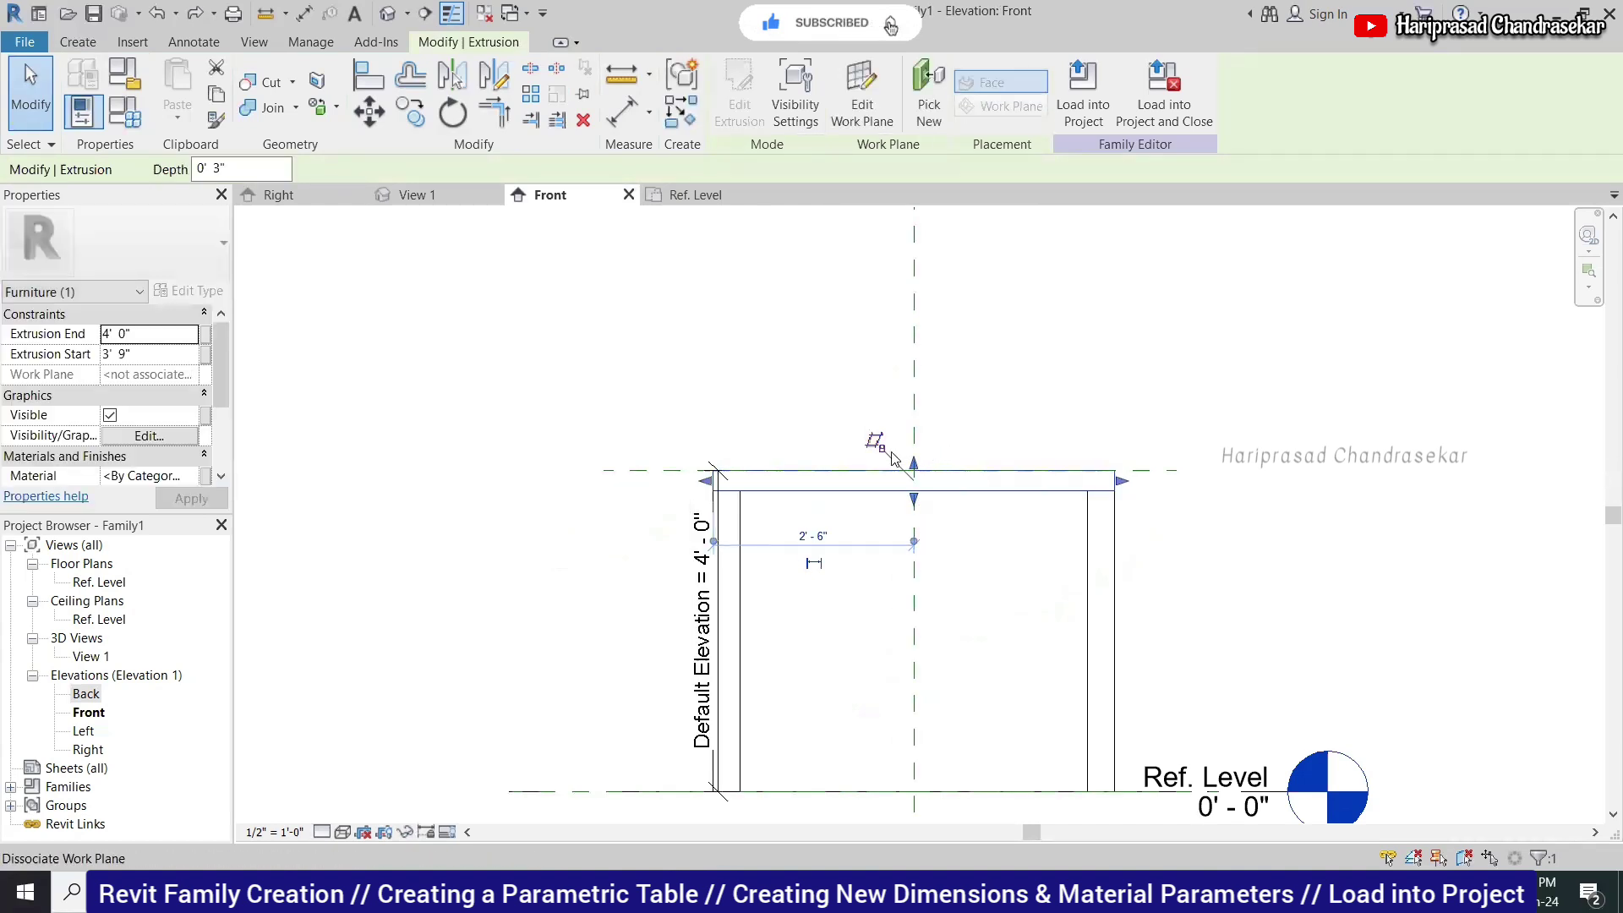
{"action": "left_click", "coordinate": [967, 438]}
Recheck the tabletop selection, glance at the Ref. Level plan, then return to Front elevation.
{"action": "scroll", "coordinate": [920, 479], "scroll_direction": "up", "scroll_amount": 1}
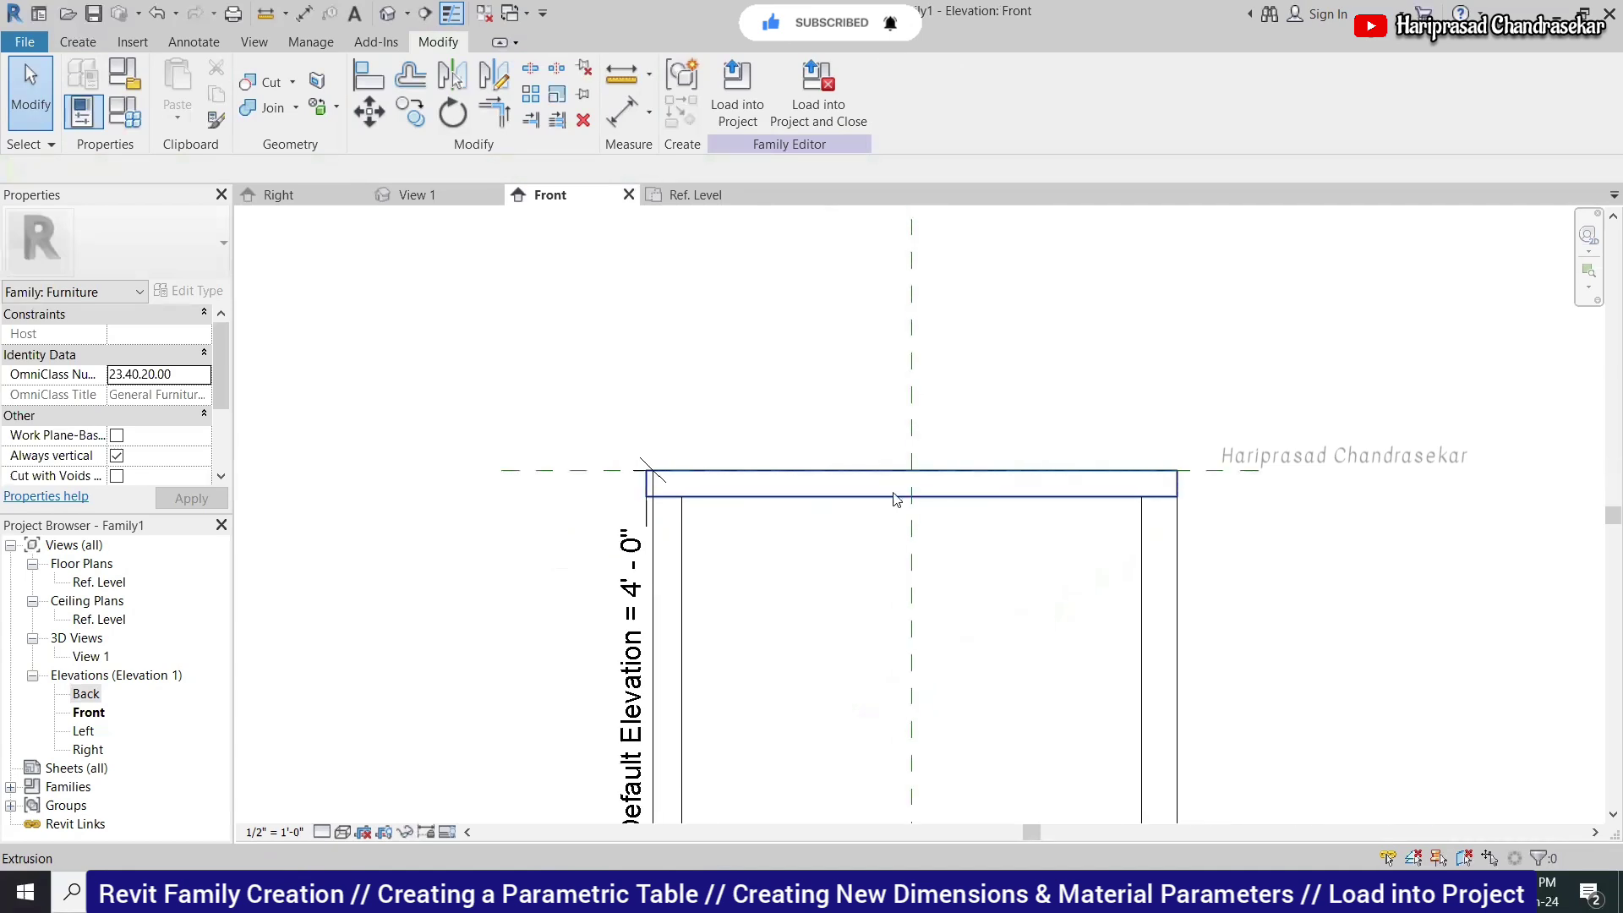
{"action": "scroll", "coordinate": [643, 477], "scroll_direction": "up", "scroll_amount": 2}
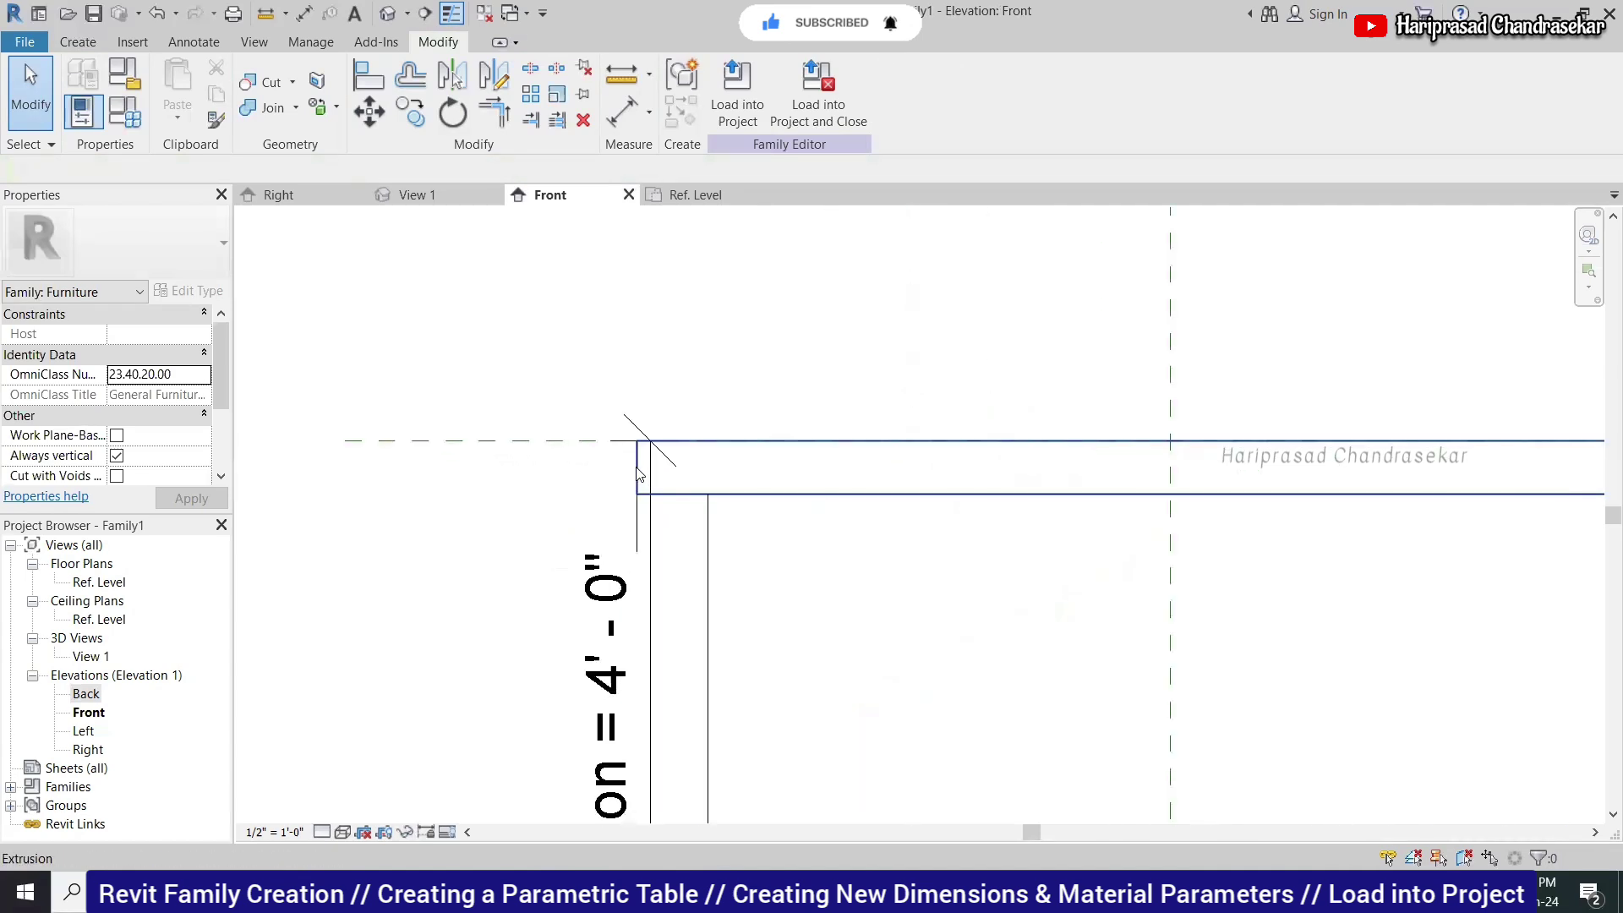
{"action": "left_click", "coordinate": [663, 459]}
{"action": "scroll", "coordinate": [652, 405], "scroll_direction": "down", "scroll_amount": 2}
{"action": "scroll", "coordinate": [647, 431], "scroll_direction": "up", "scroll_amount": 1}
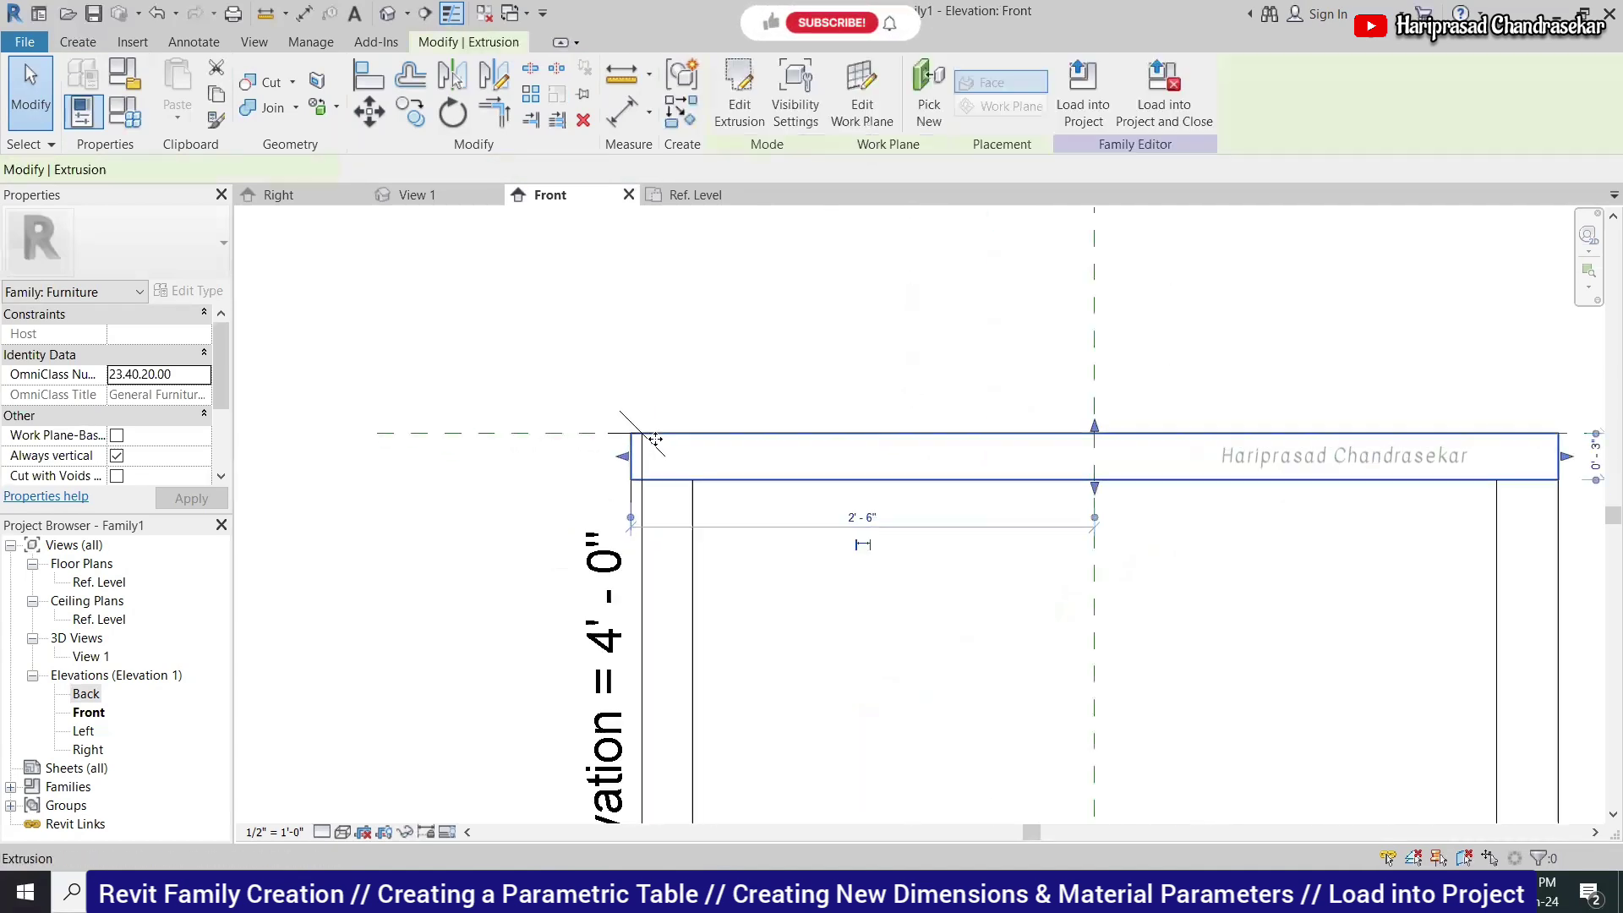
{"action": "scroll", "coordinate": [659, 386], "scroll_direction": "down", "scroll_amount": 3}
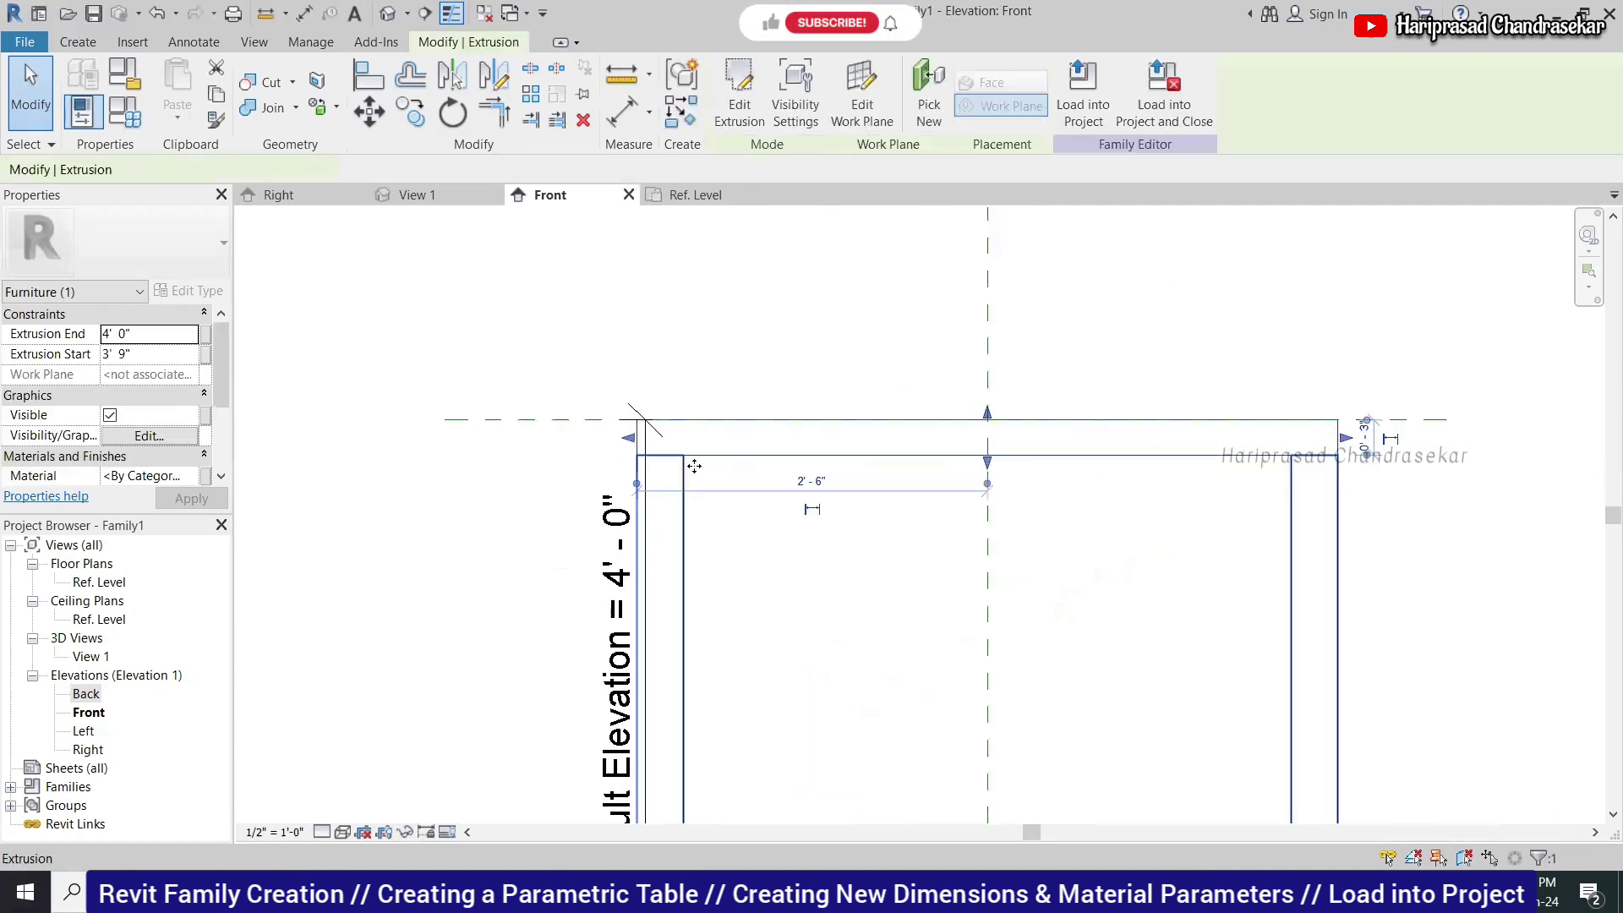
{"action": "left_click", "coordinate": [720, 539]}
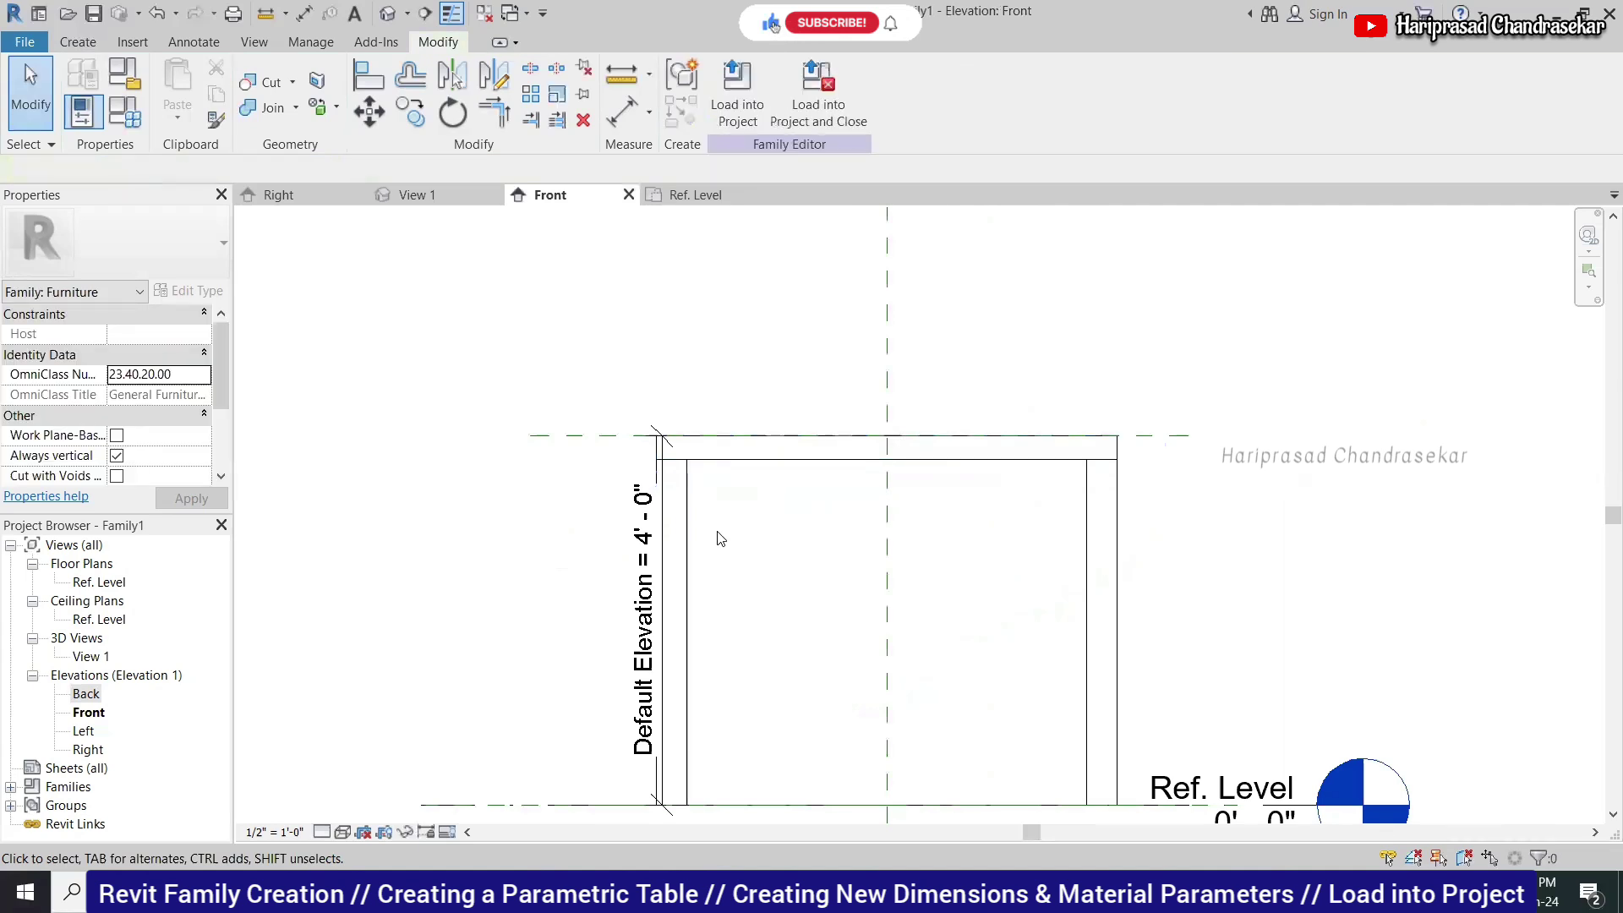
{"action": "left_click", "coordinate": [690, 196]}
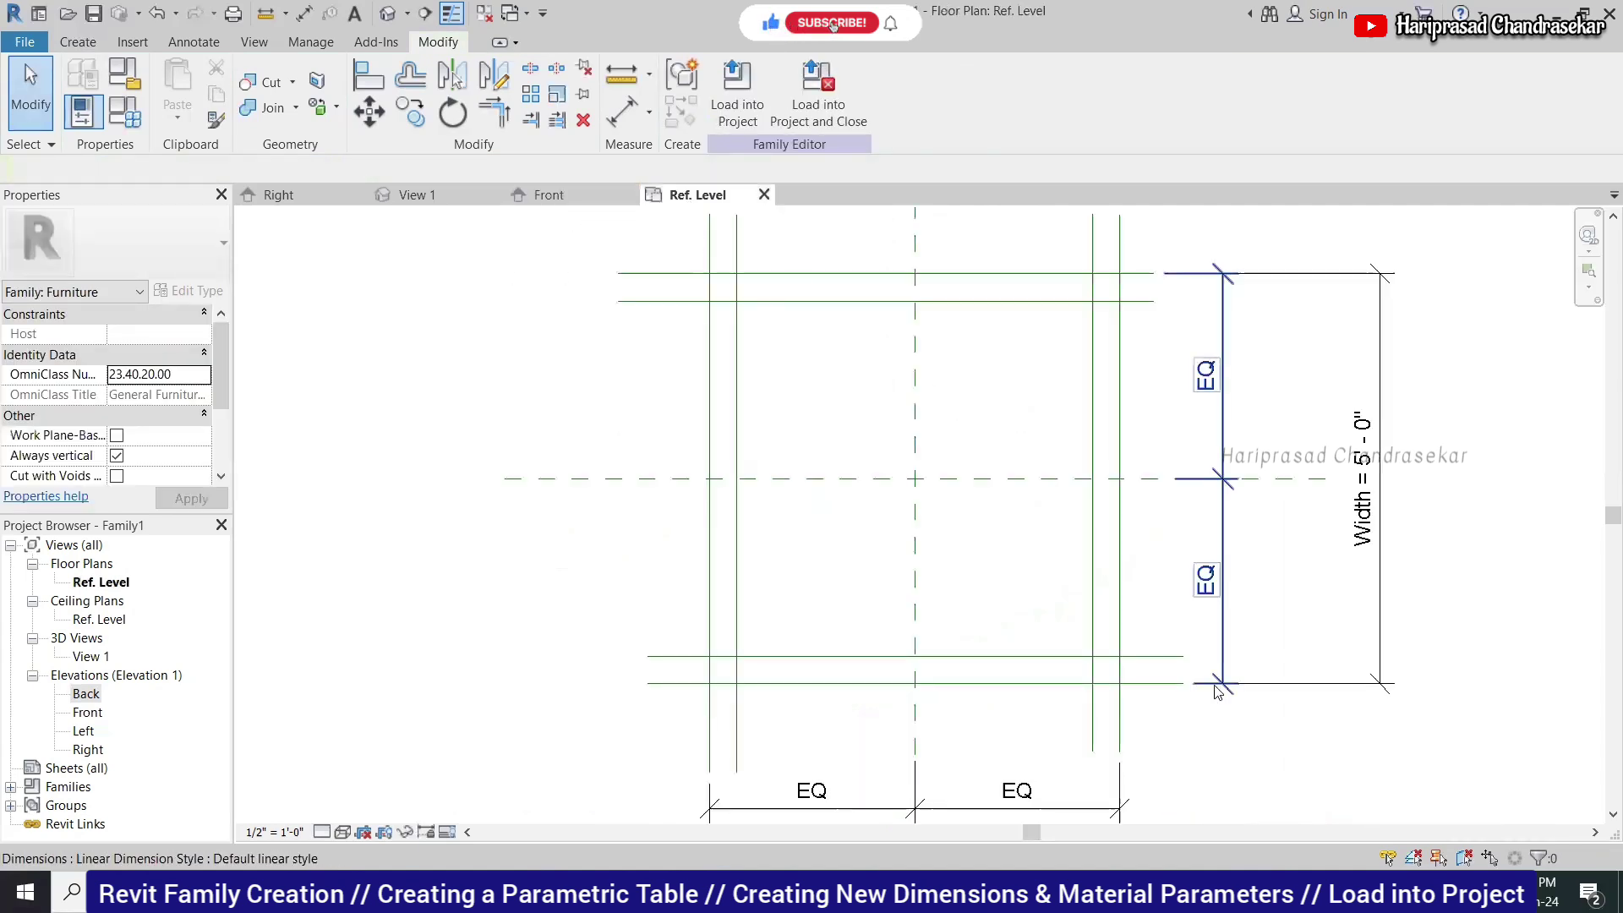
{"action": "scroll", "coordinate": [1030, 591], "scroll_direction": "down", "scroll_amount": 2}
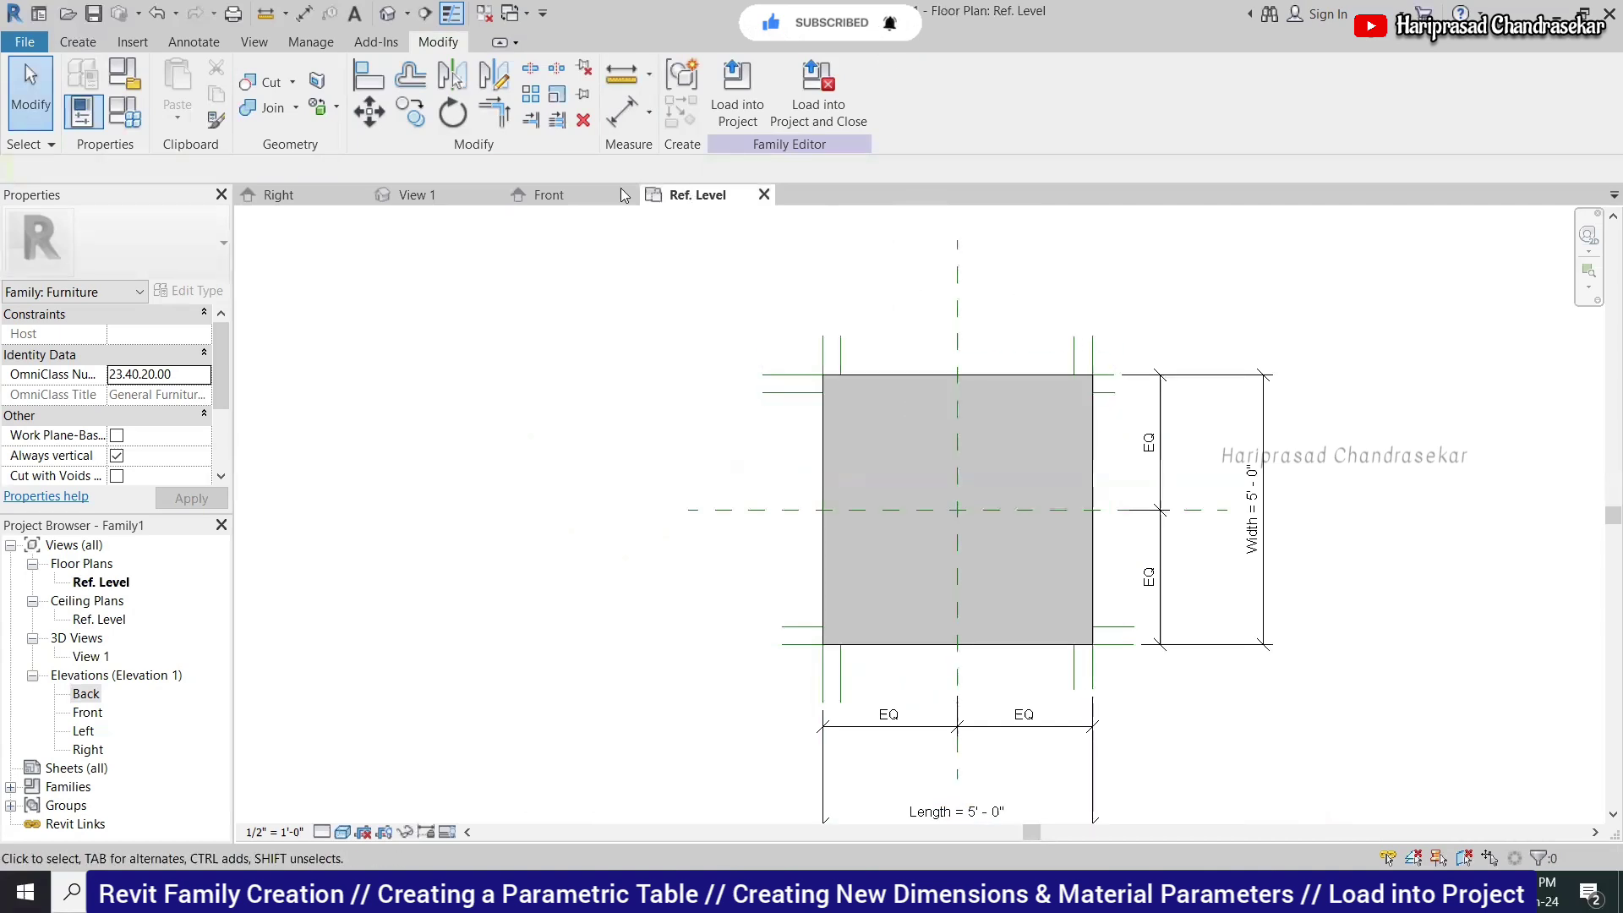
{"action": "left_click", "coordinate": [541, 196]}
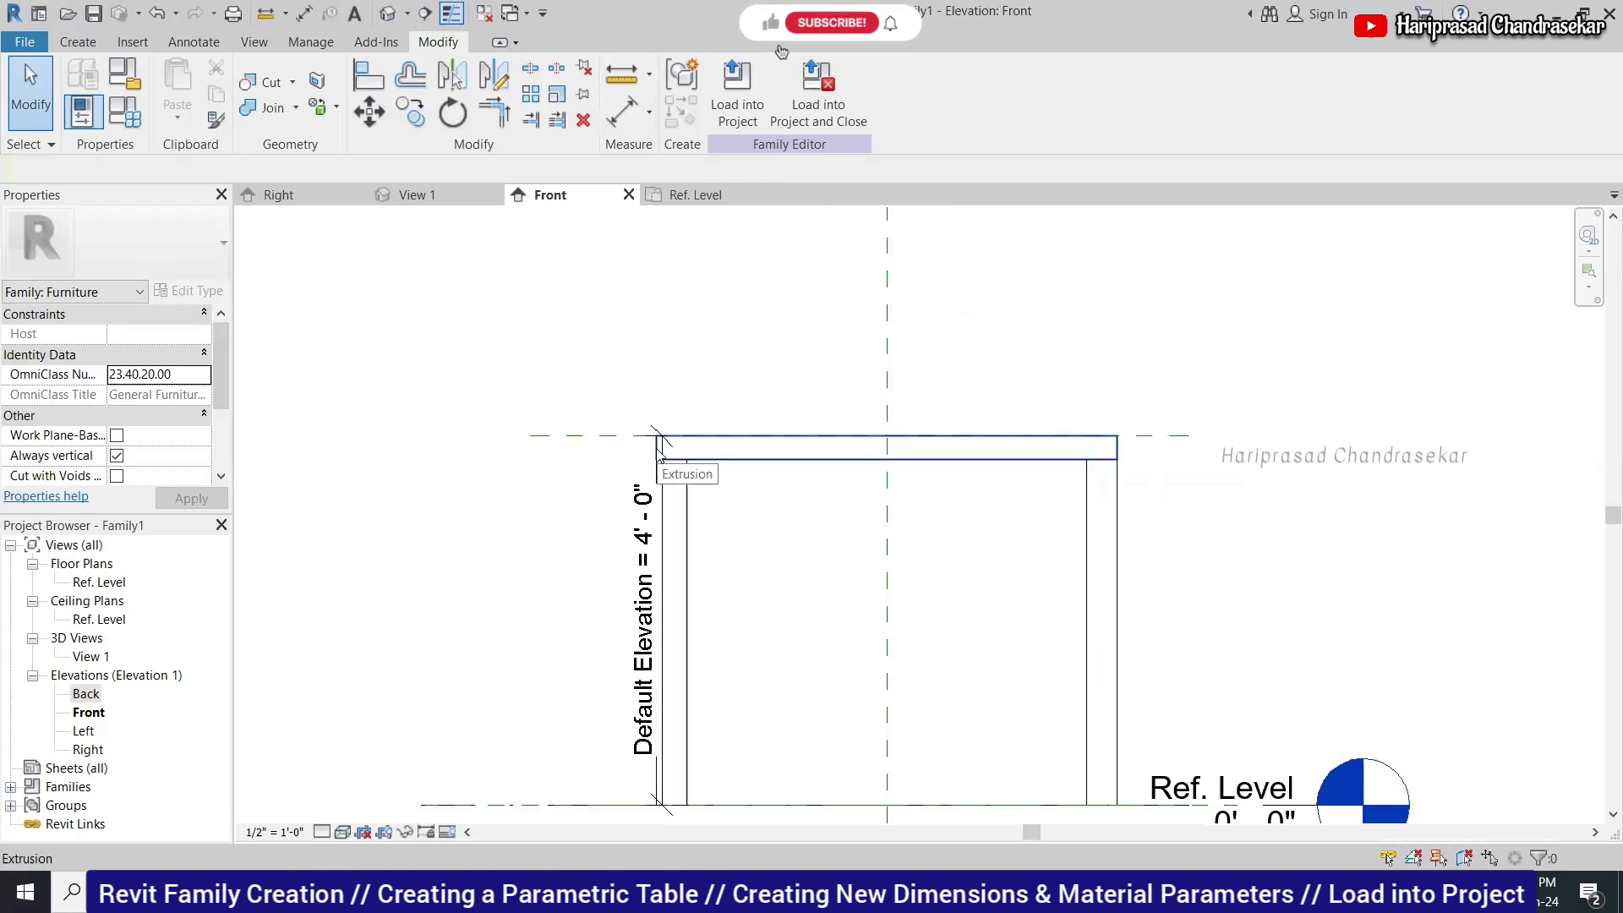
{"action": "left_click", "coordinate": [699, 464]}
{"action": "scroll", "coordinate": [698, 457], "scroll_direction": "up", "scroll_amount": 2}
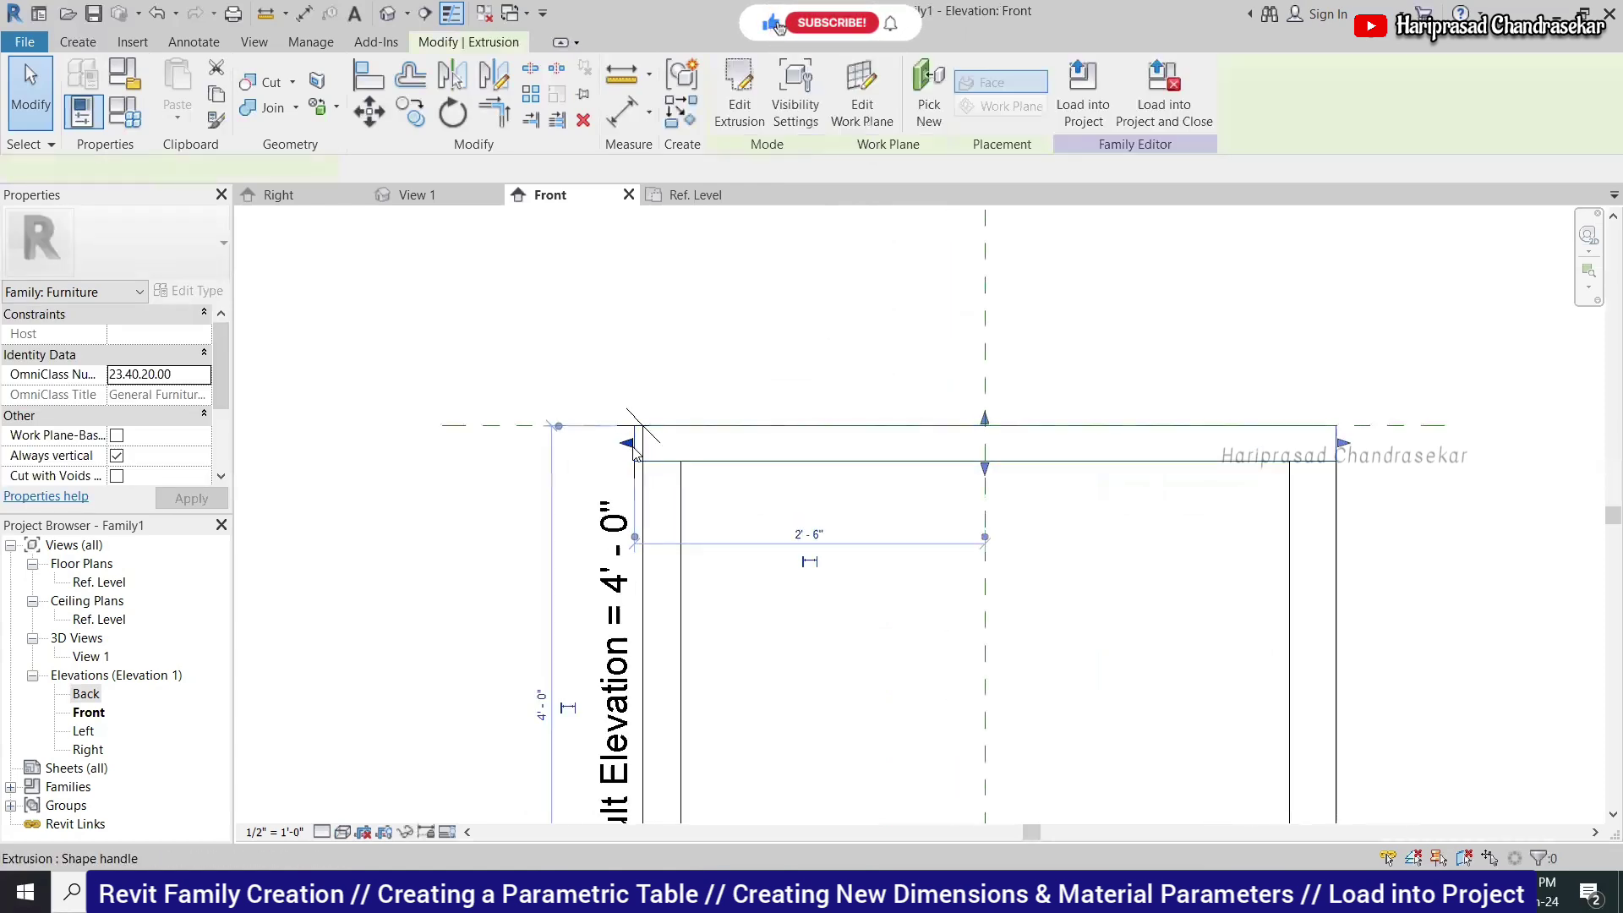
{"action": "mouse_move", "coordinate": [648, 448]}
{"action": "left_mouse_down"}
{"action": "mouse_move", "coordinate": [713, 471]}
{"action": "mouse_move", "coordinate": [643, 435]}
{"action": "left_mouse_up"}
{"action": "scroll", "coordinate": [659, 462], "scroll_direction": "up", "scroll_amount": 2}
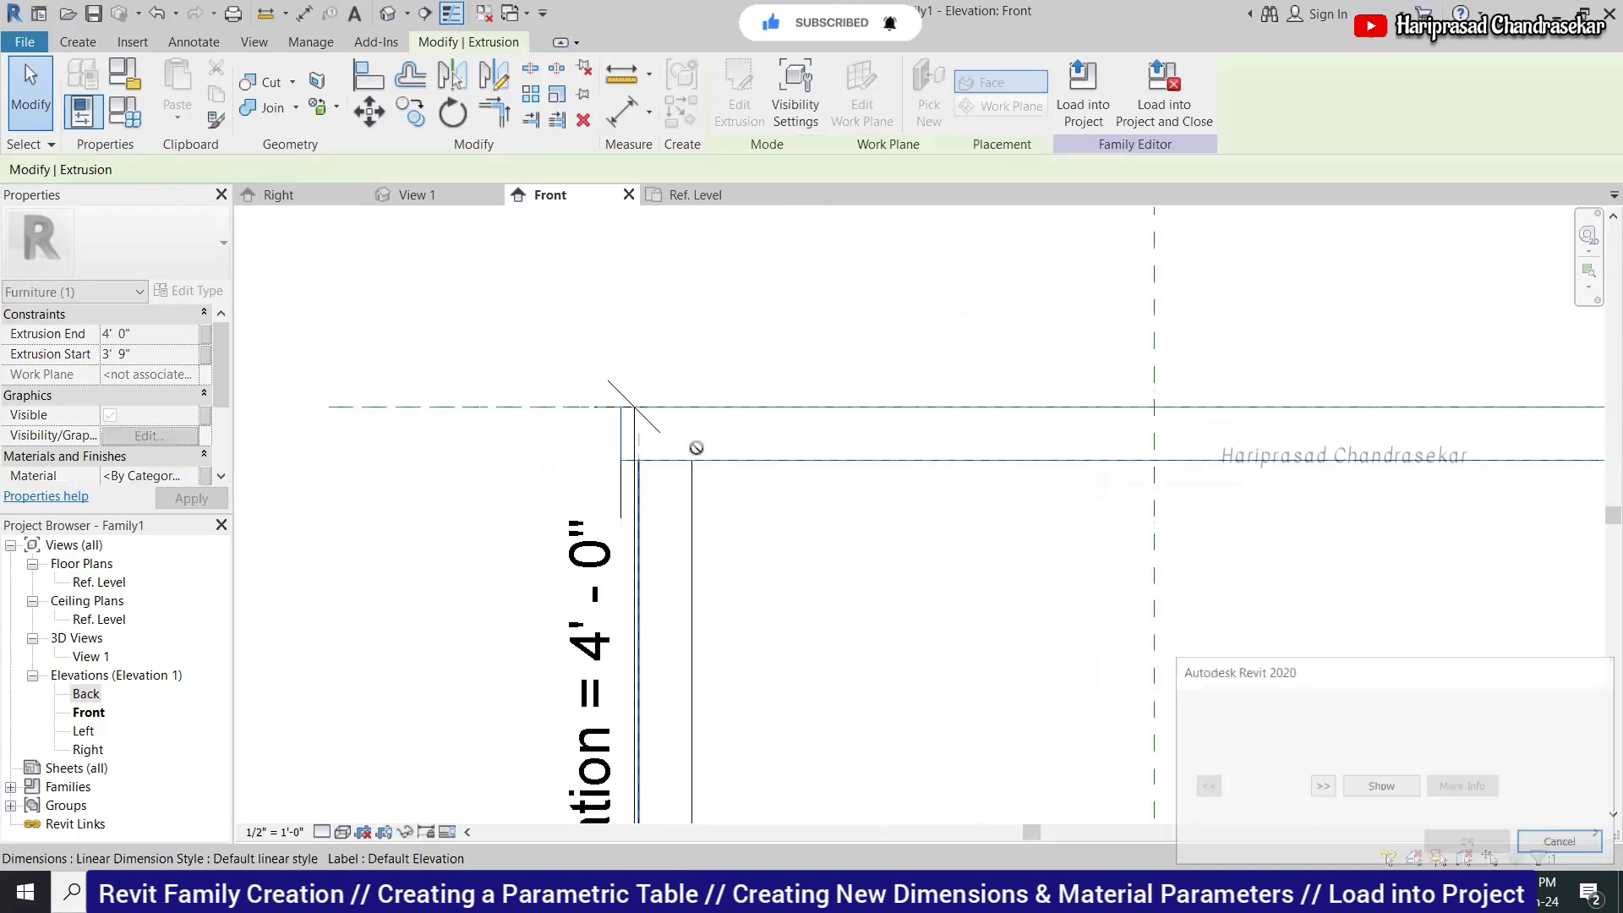
{"action": "left_click", "coordinate": [1562, 843]}
{"action": "scroll", "coordinate": [706, 391], "scroll_direction": "down", "scroll_amount": 1}
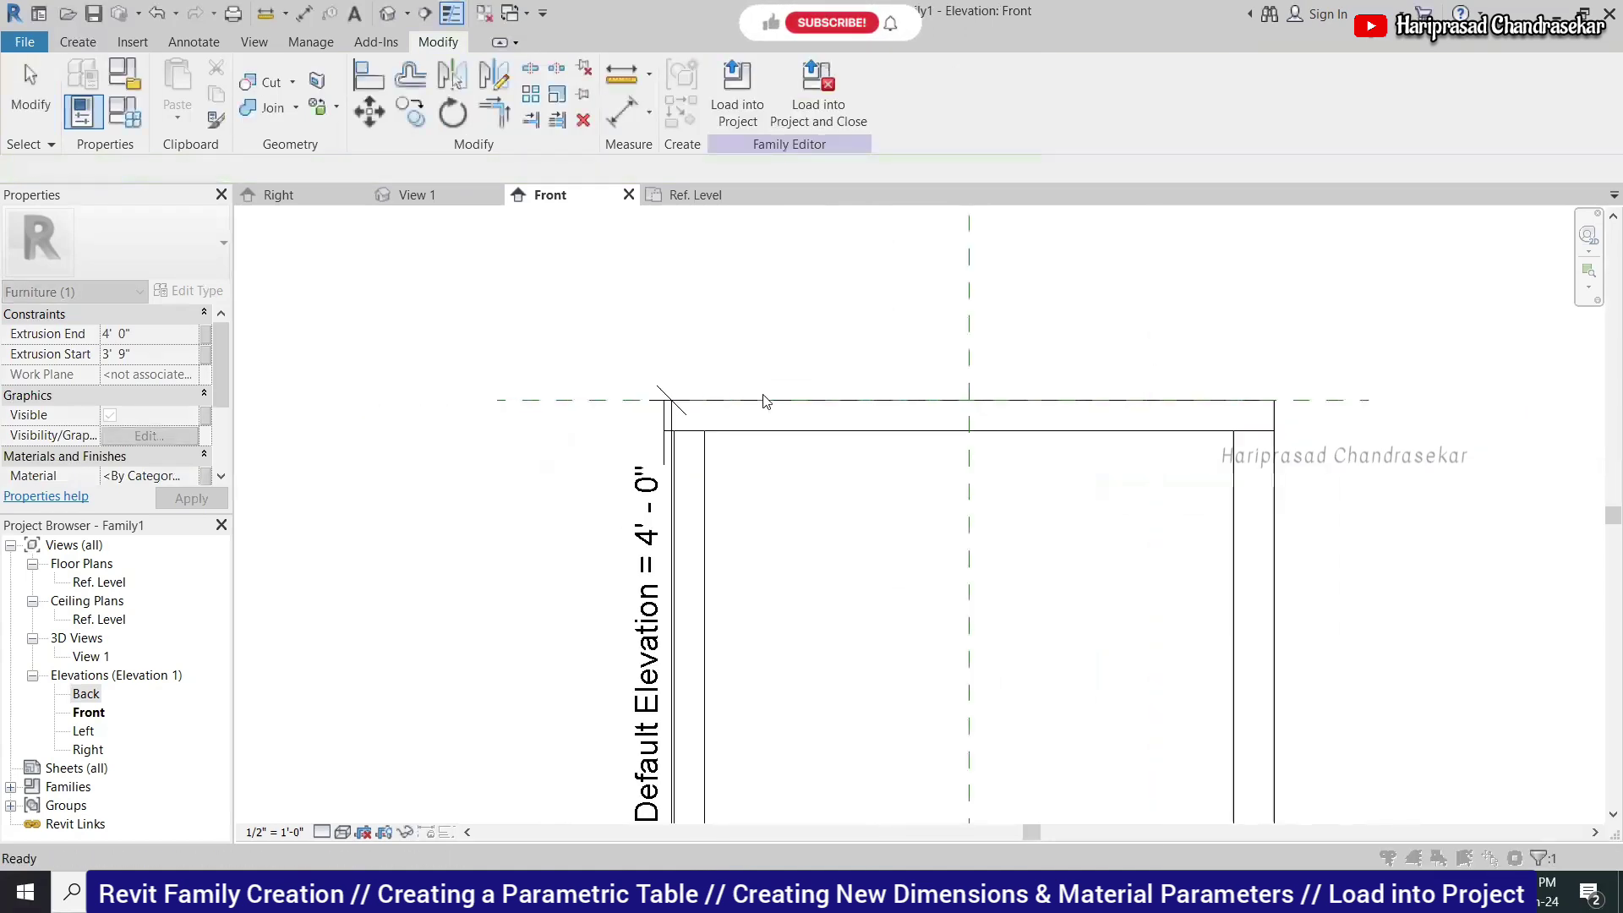
{"action": "scroll", "coordinate": [744, 394], "scroll_direction": "down", "scroll_amount": 1}
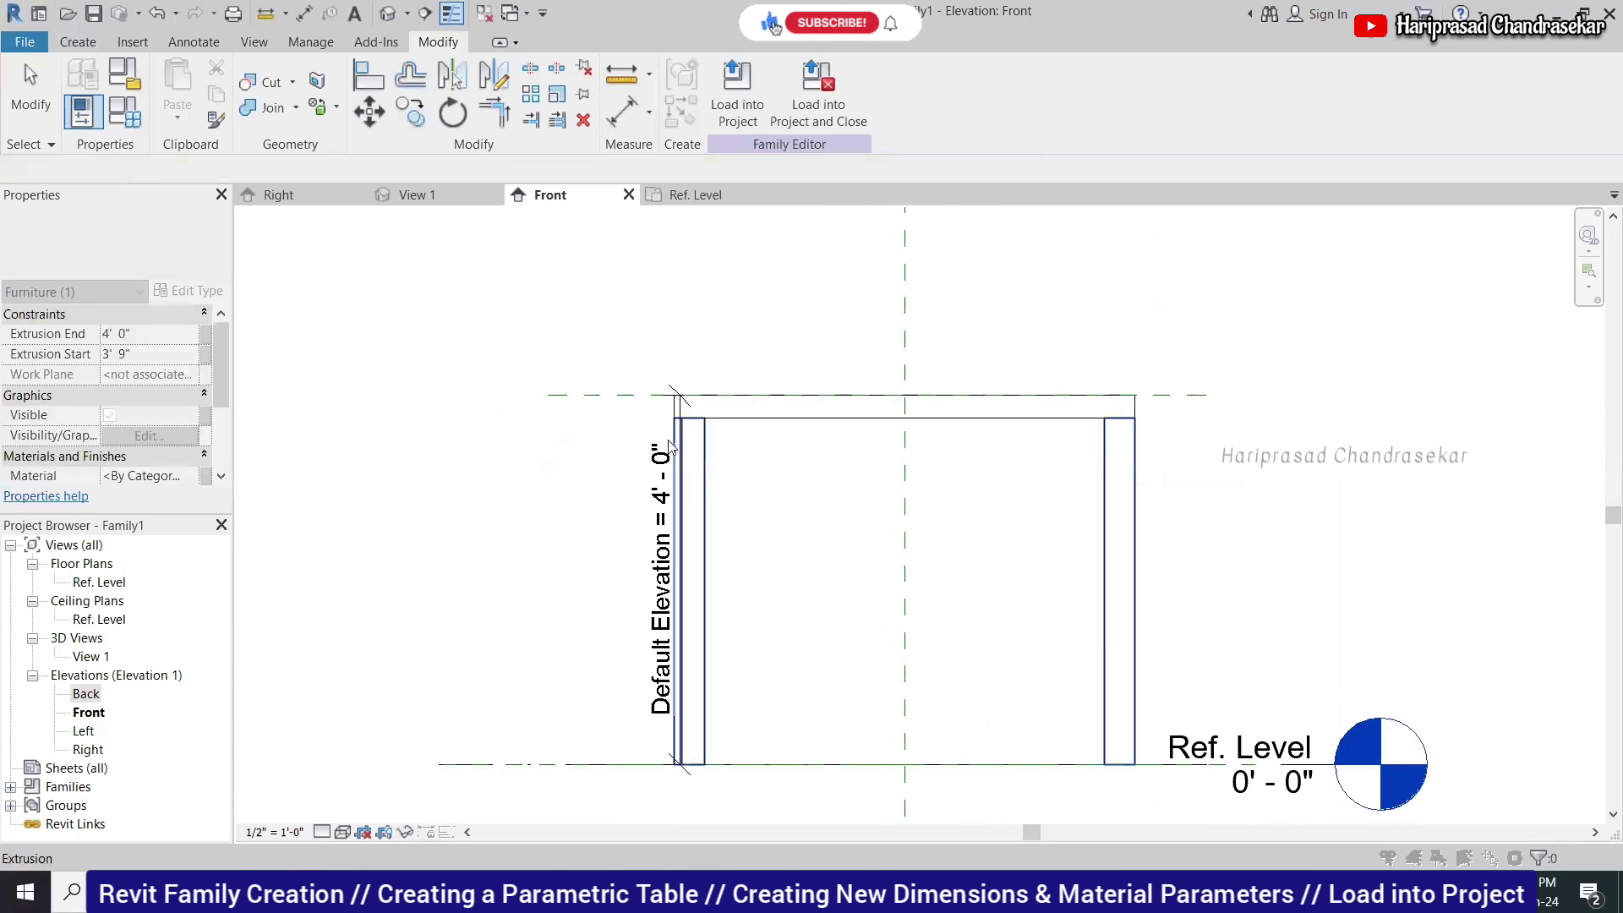
{"action": "left_click", "coordinate": [798, 513]}
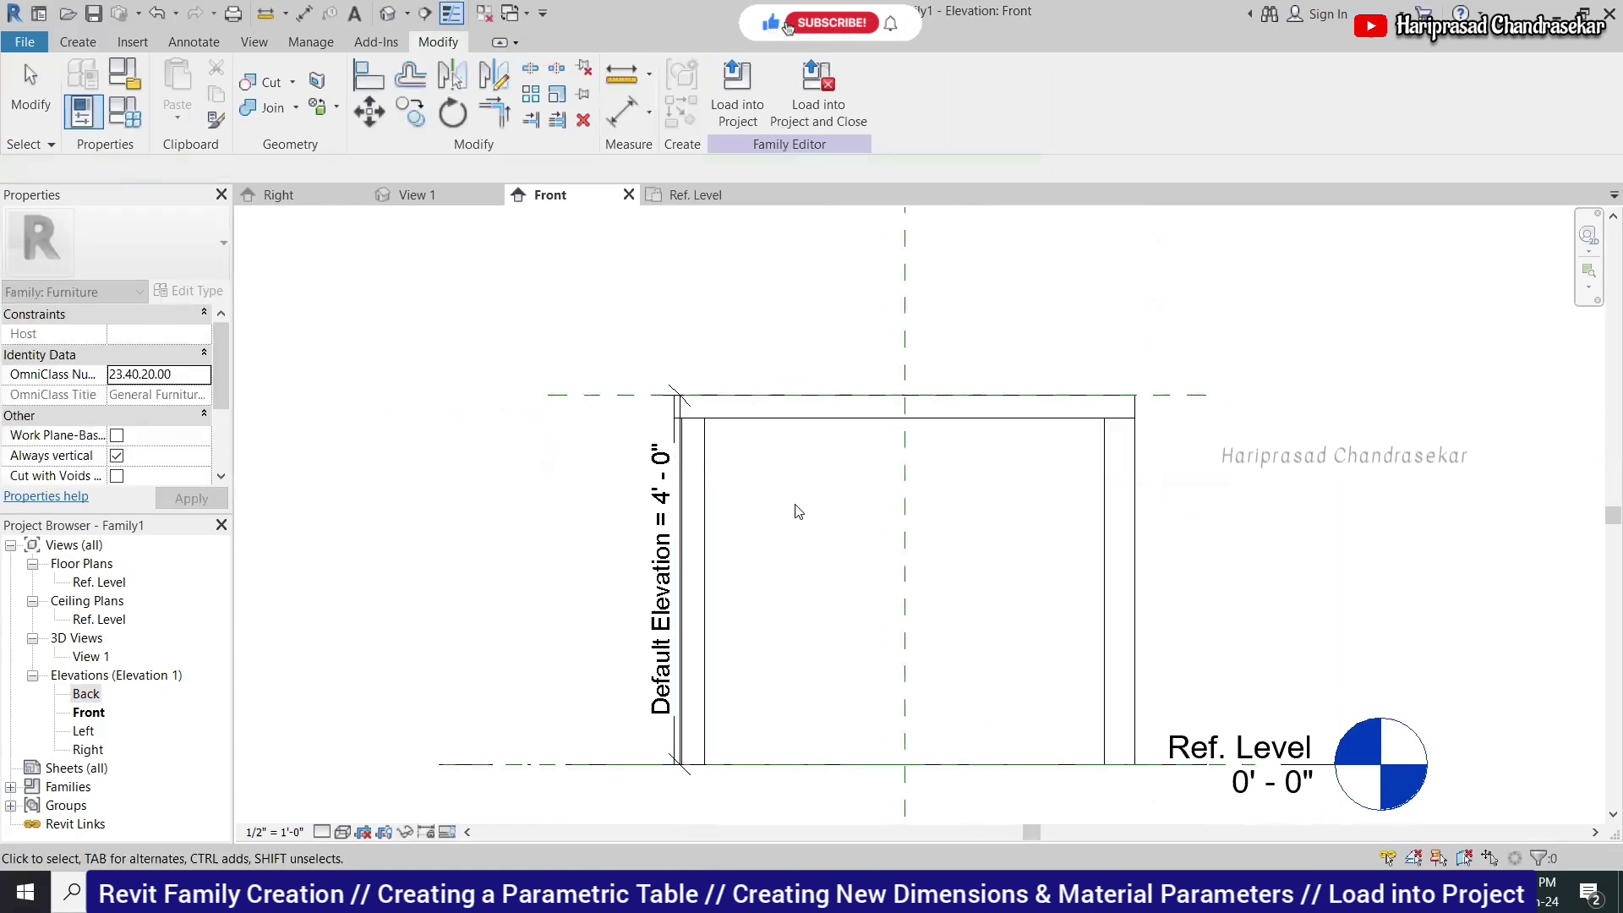
{"action": "left_click", "coordinate": [783, 429]}
{"action": "left_click", "coordinate": [714, 534]}
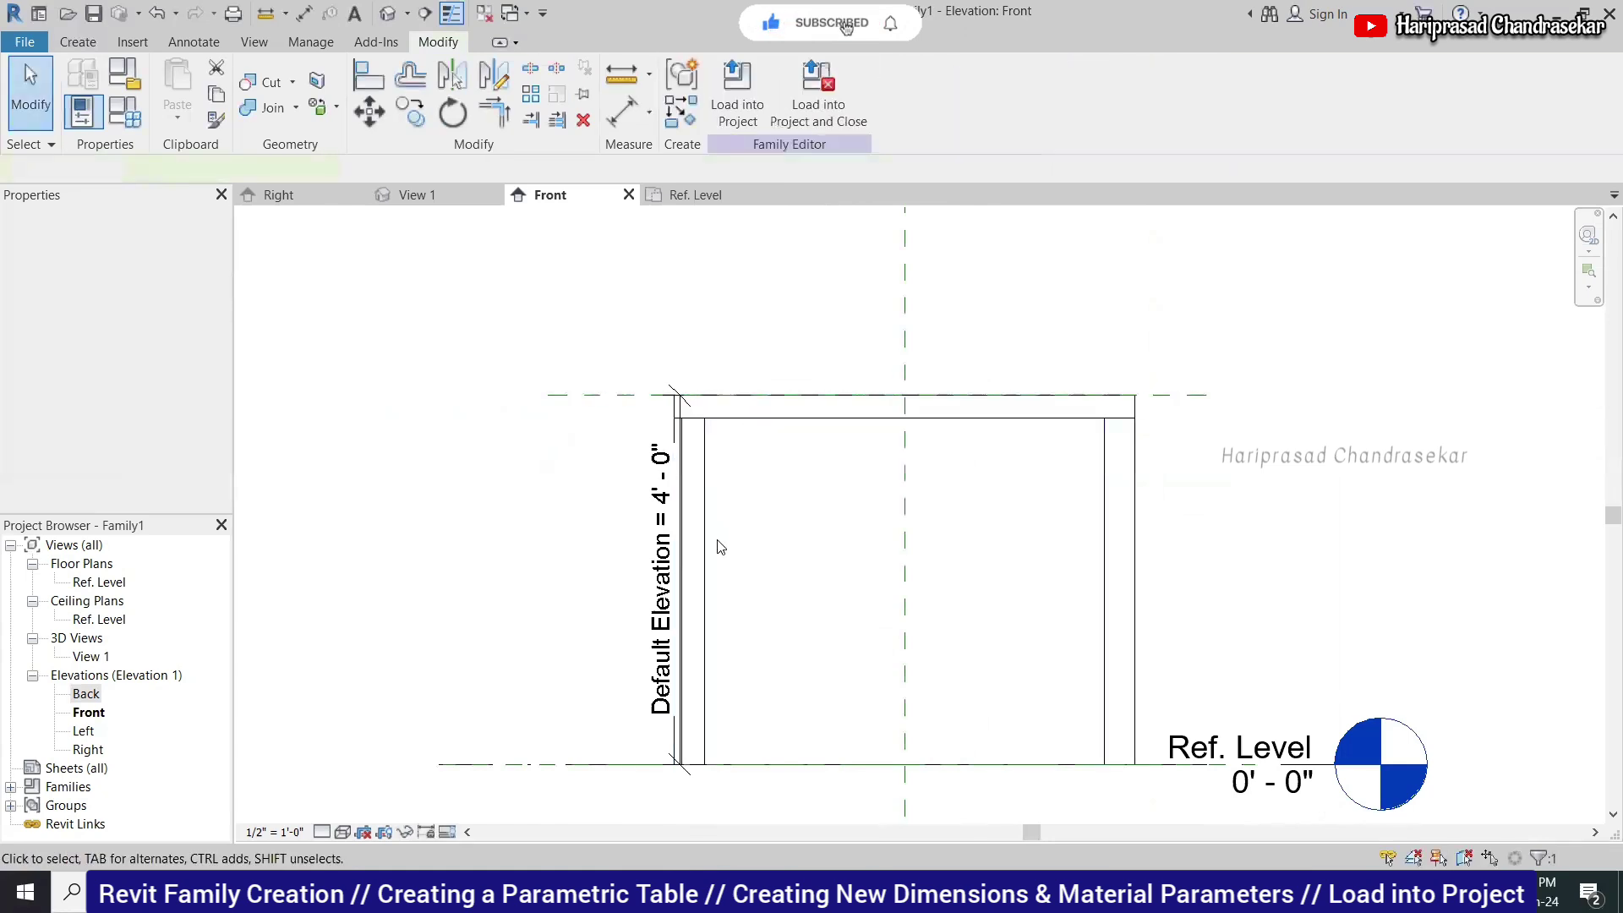
In the Front view, delete the right leg extrusion.
{"action": "key", "text": "Escape"}
{"action": "left_click", "coordinate": [735, 521]}
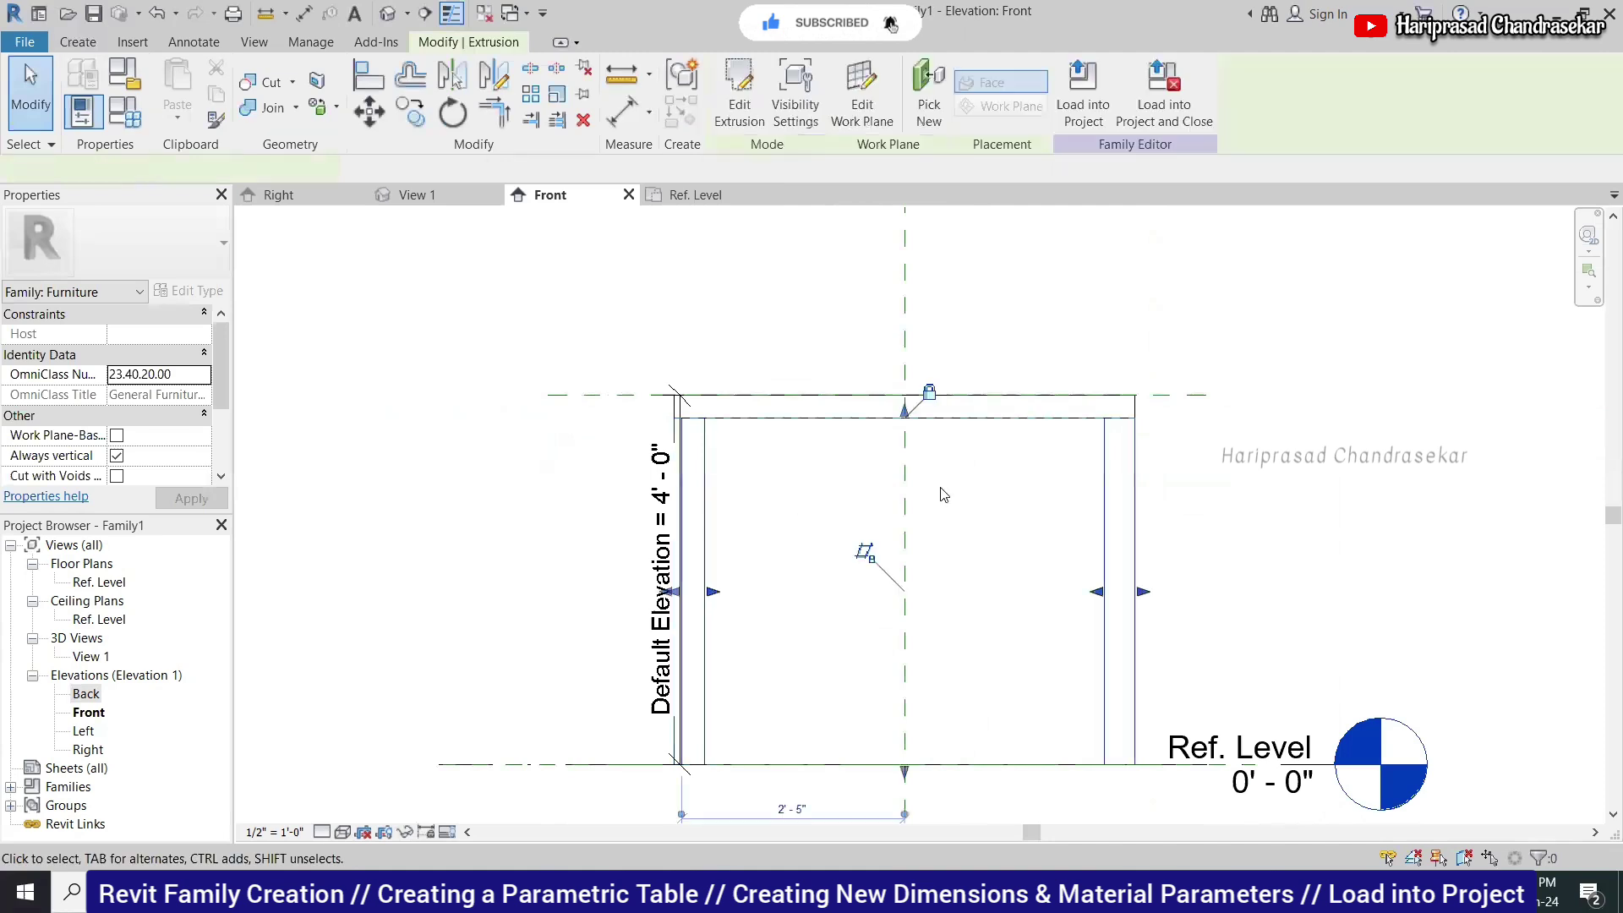
{"action": "scroll", "coordinate": [837, 410], "scroll_direction": "up", "scroll_amount": 1}
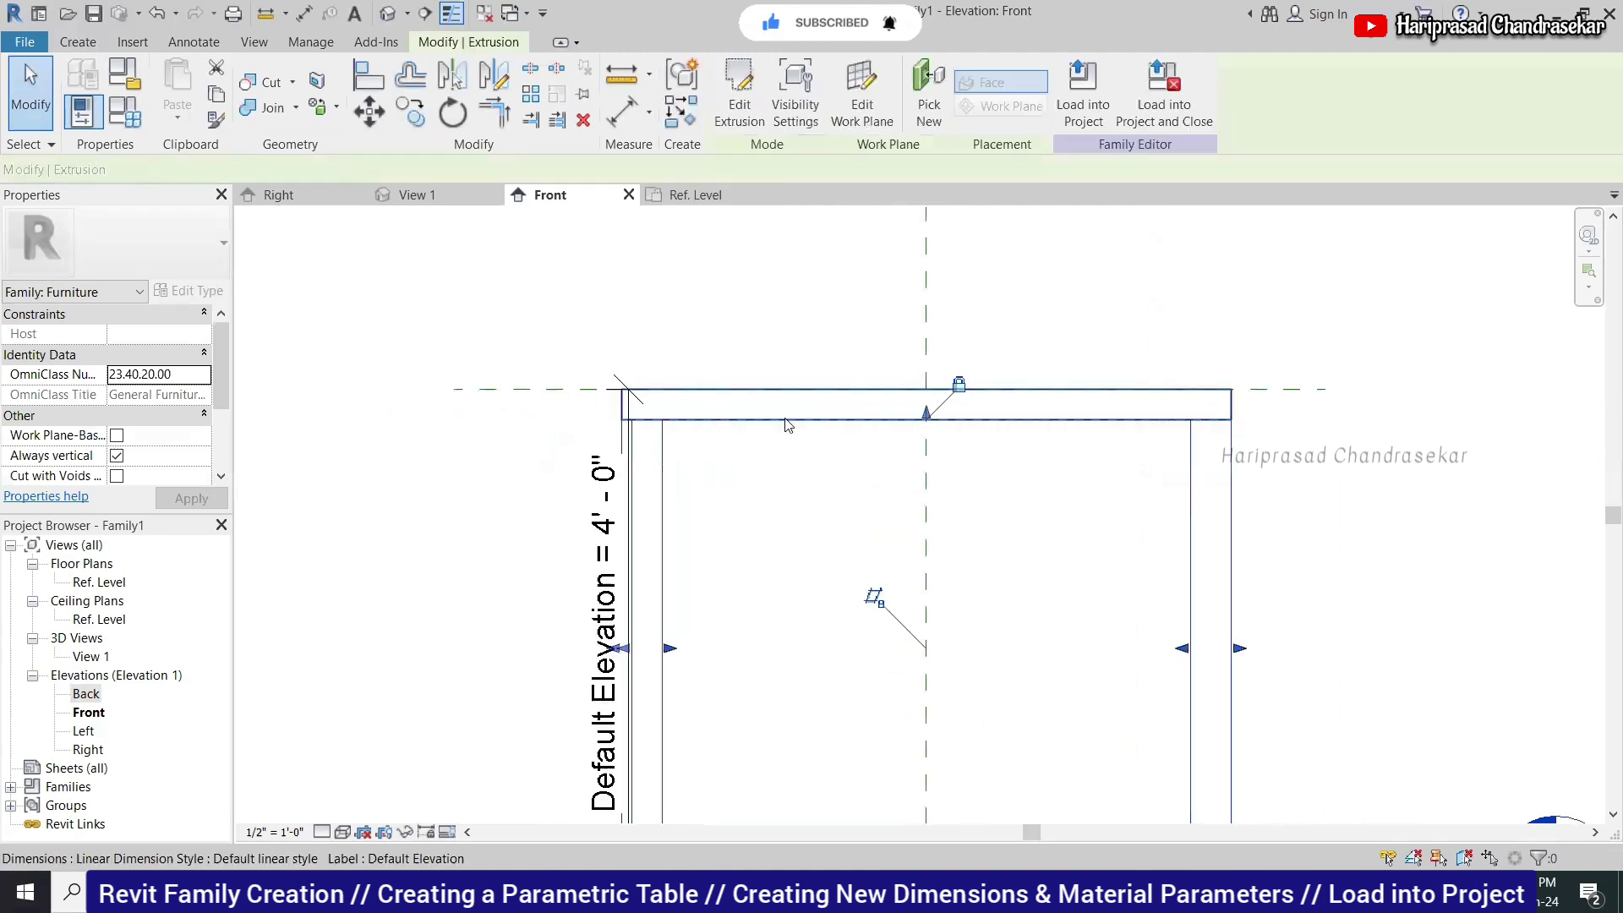
{"action": "key", "text": "Escape"}
{"action": "left_click", "coordinate": [1194, 495]}
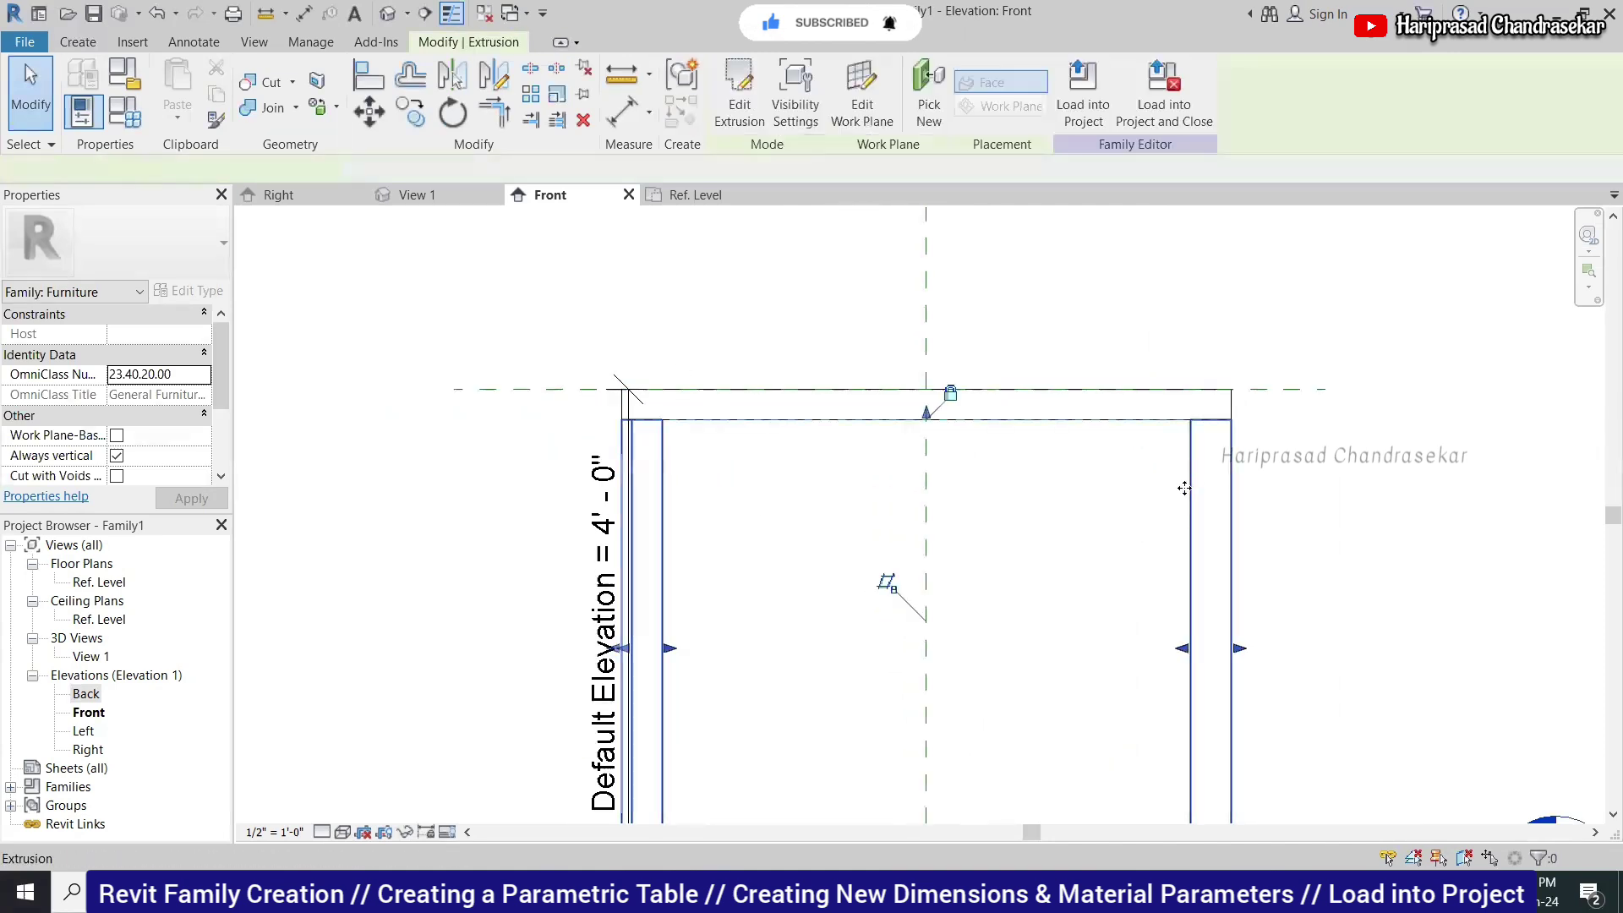
{"action": "scroll", "coordinate": [808, 459], "scroll_direction": "down", "scroll_amount": 1}
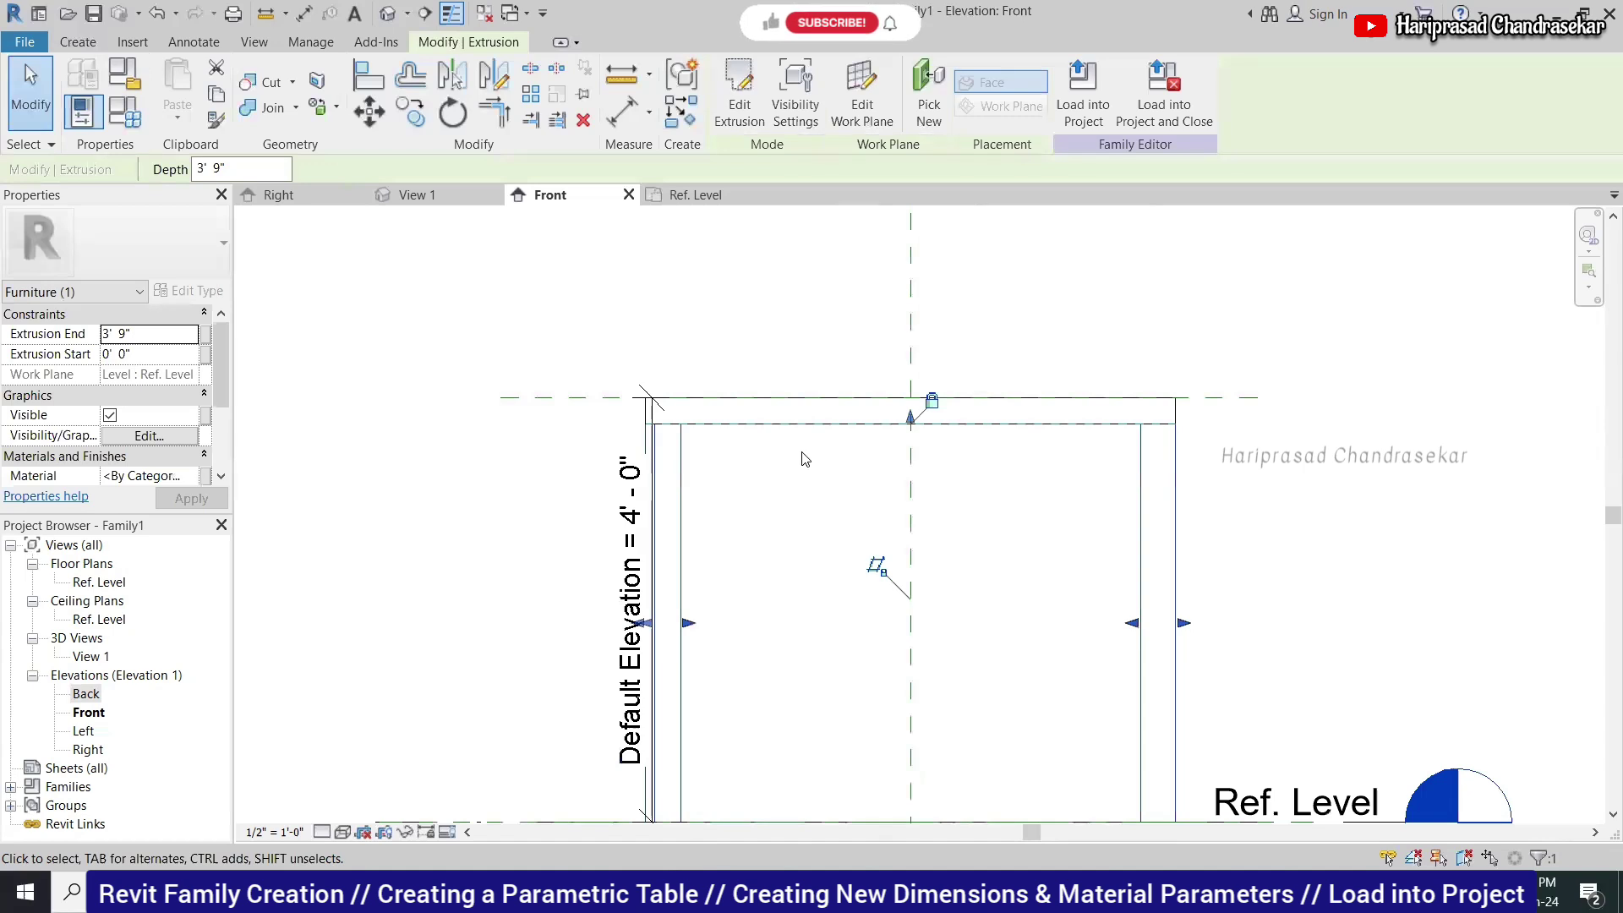
{"action": "key", "text": "Delete"}
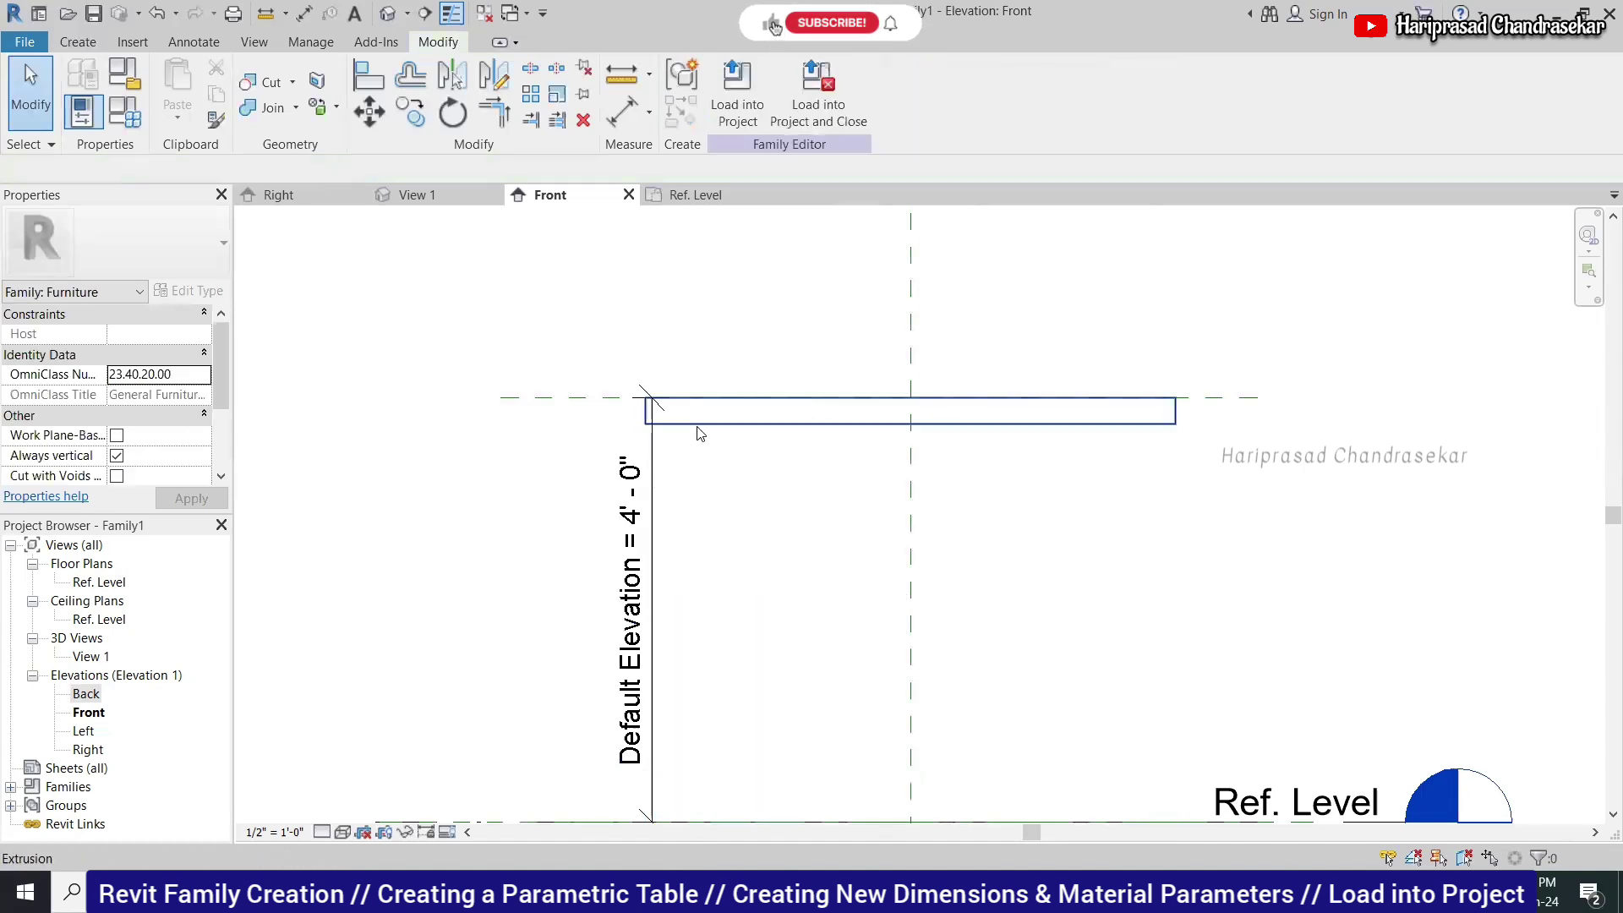
Check the remaining tabletop extrusion and show the Ref. Level floor plan.
{"action": "left_click", "coordinate": [699, 432]}
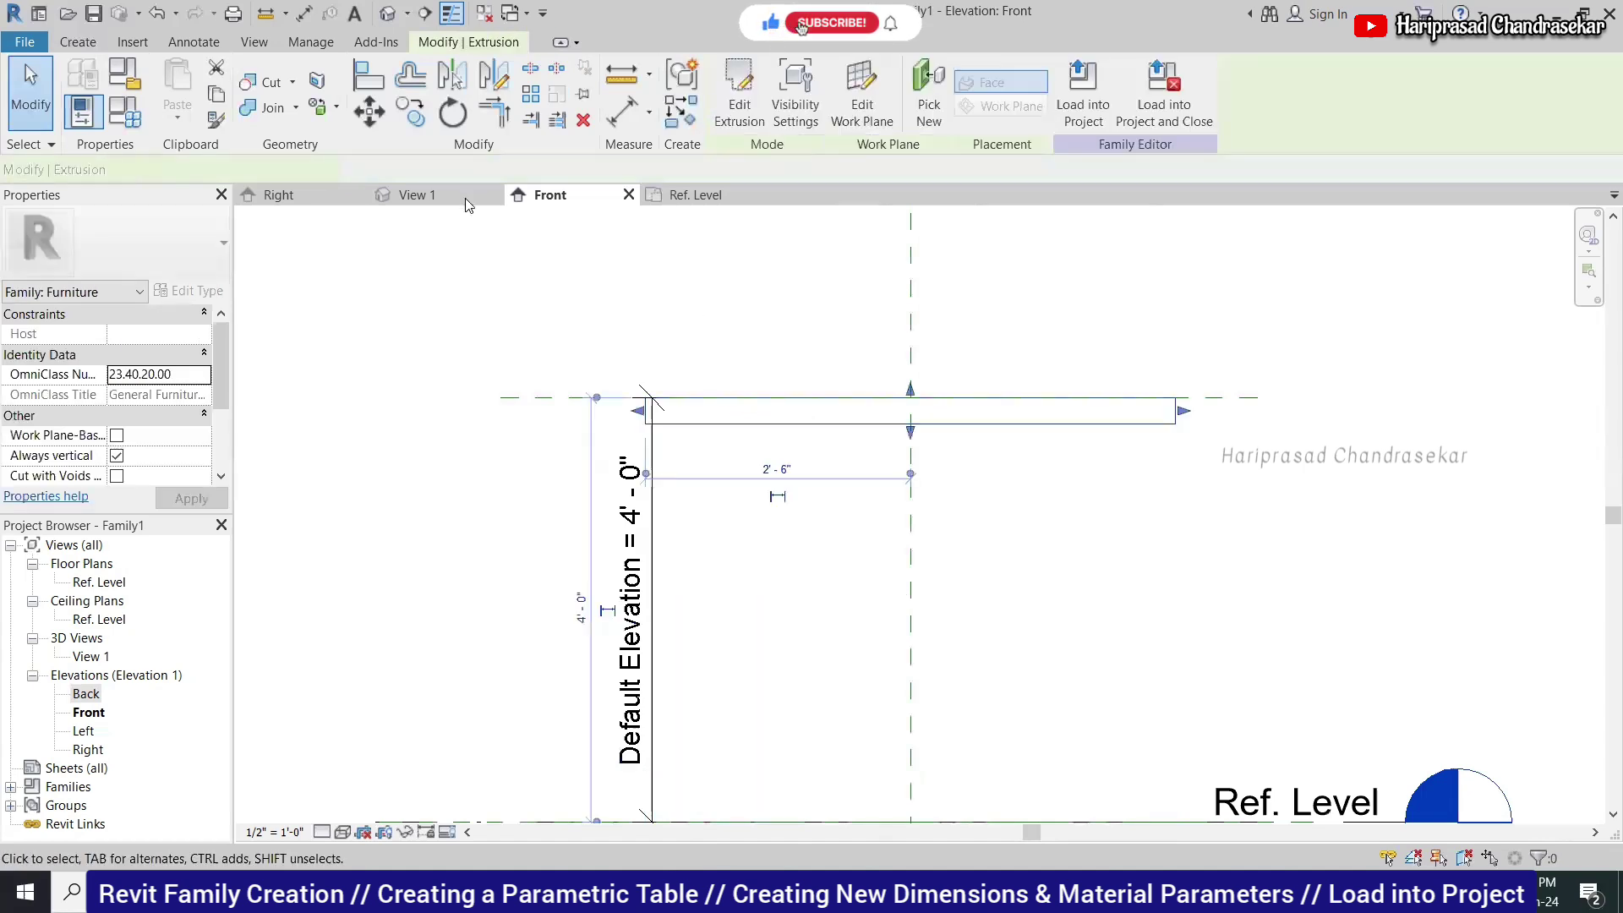
{"action": "left_click", "coordinate": [687, 196]}
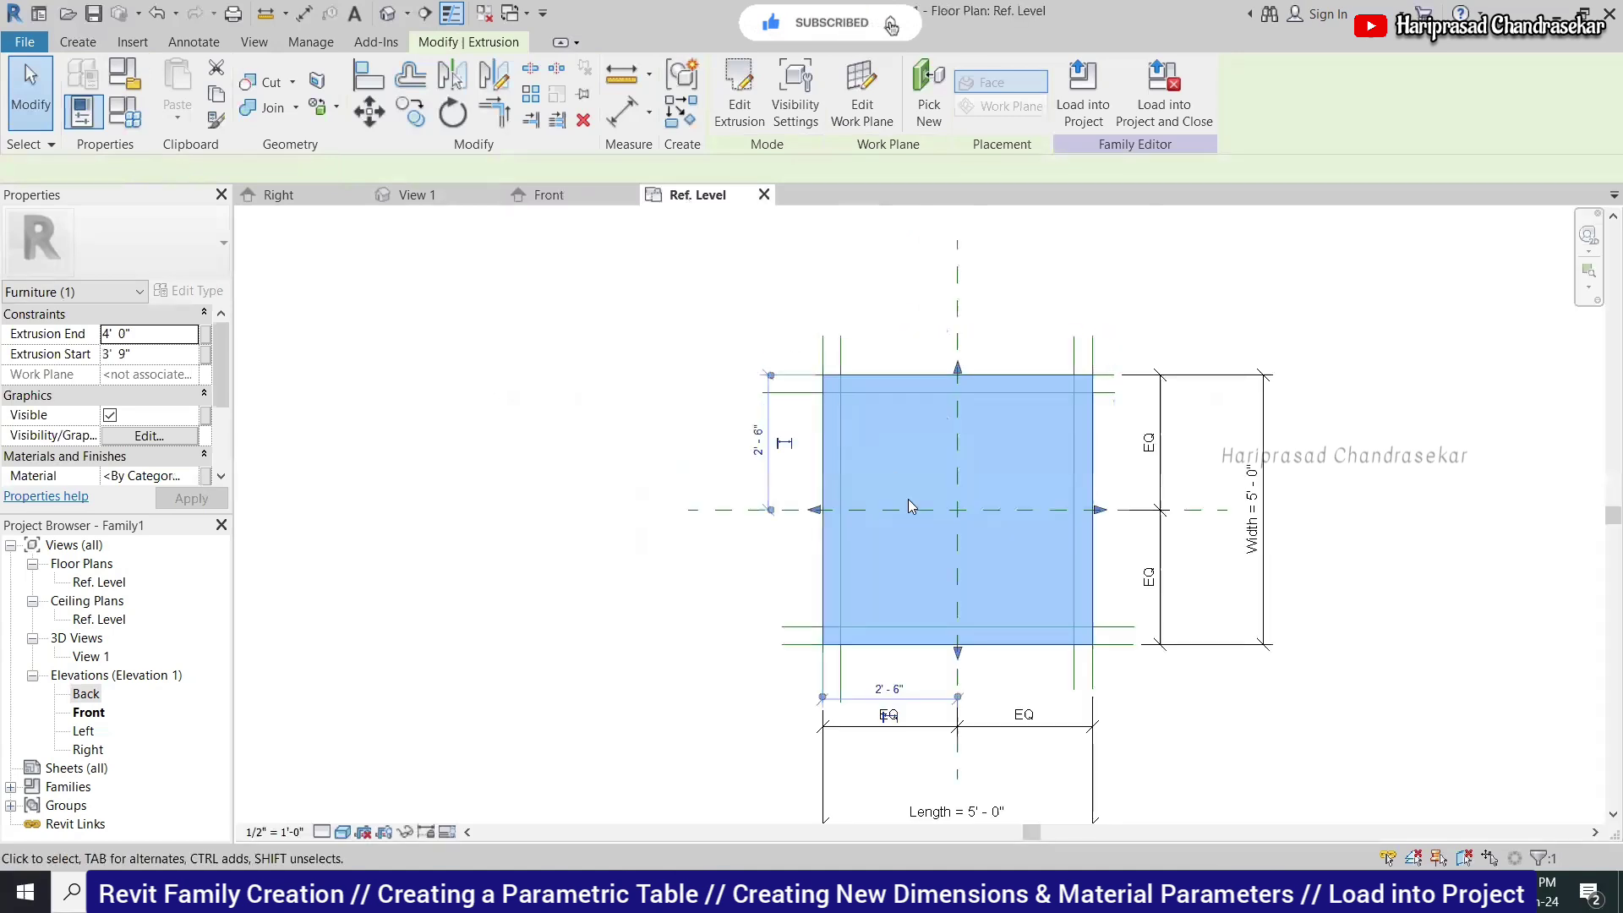
{"action": "key", "text": "Escape"}
{"action": "scroll", "coordinate": [930, 487], "scroll_direction": "up", "scroll_amount": 1}
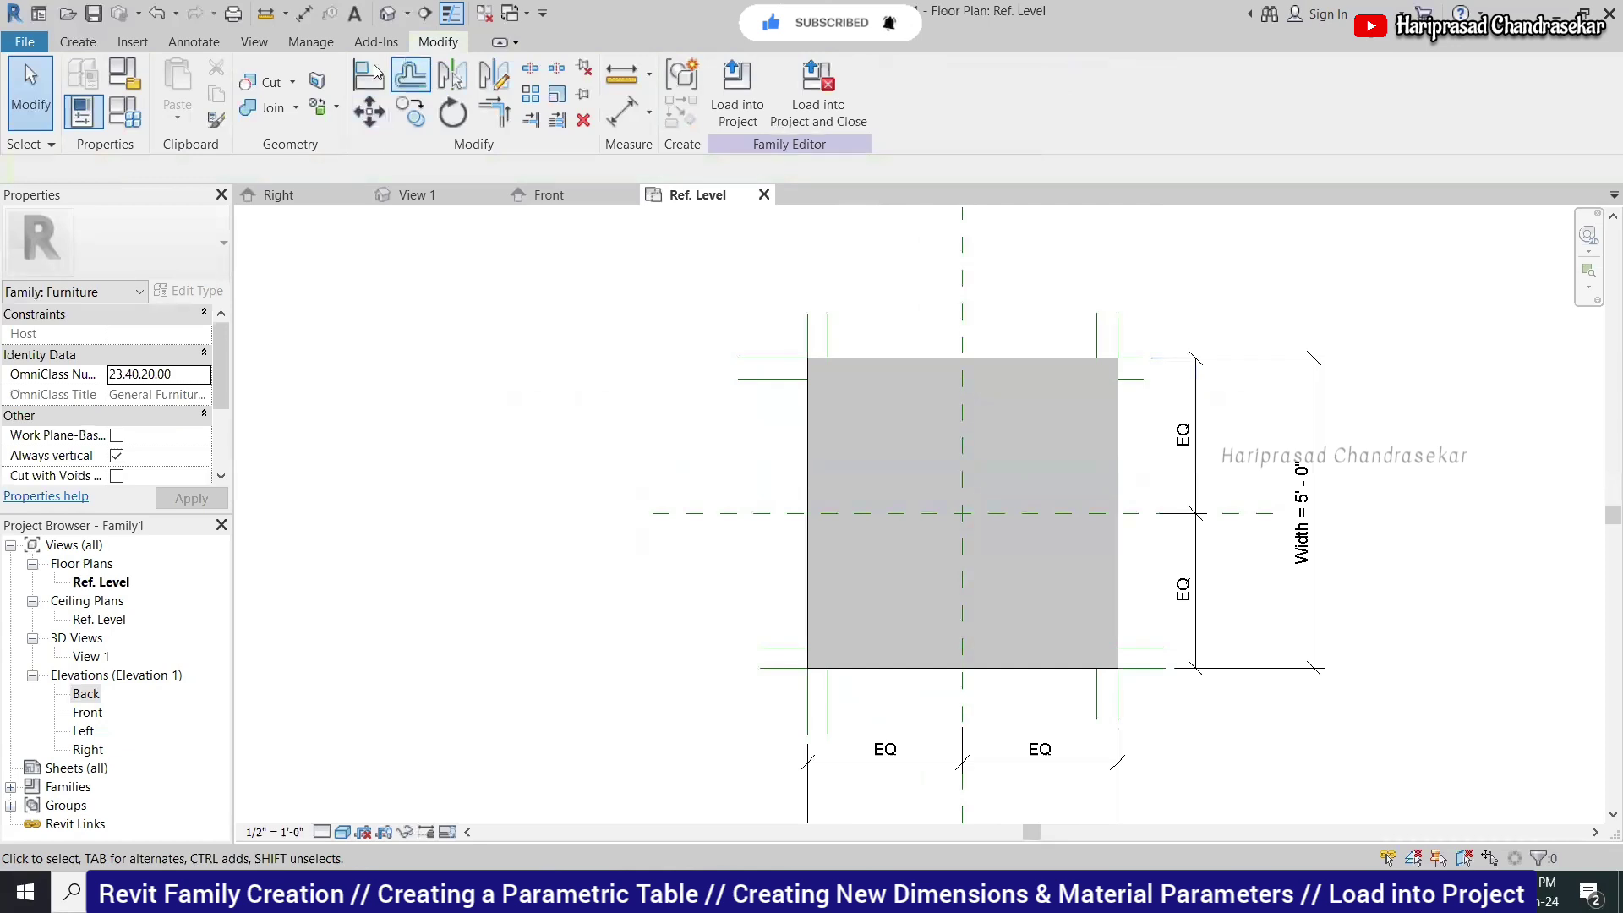
Sketch the first leg rectangle at the reference-line corner, locking its top, bottom and right edges.
{"action": "left_click", "coordinate": [77, 42]}
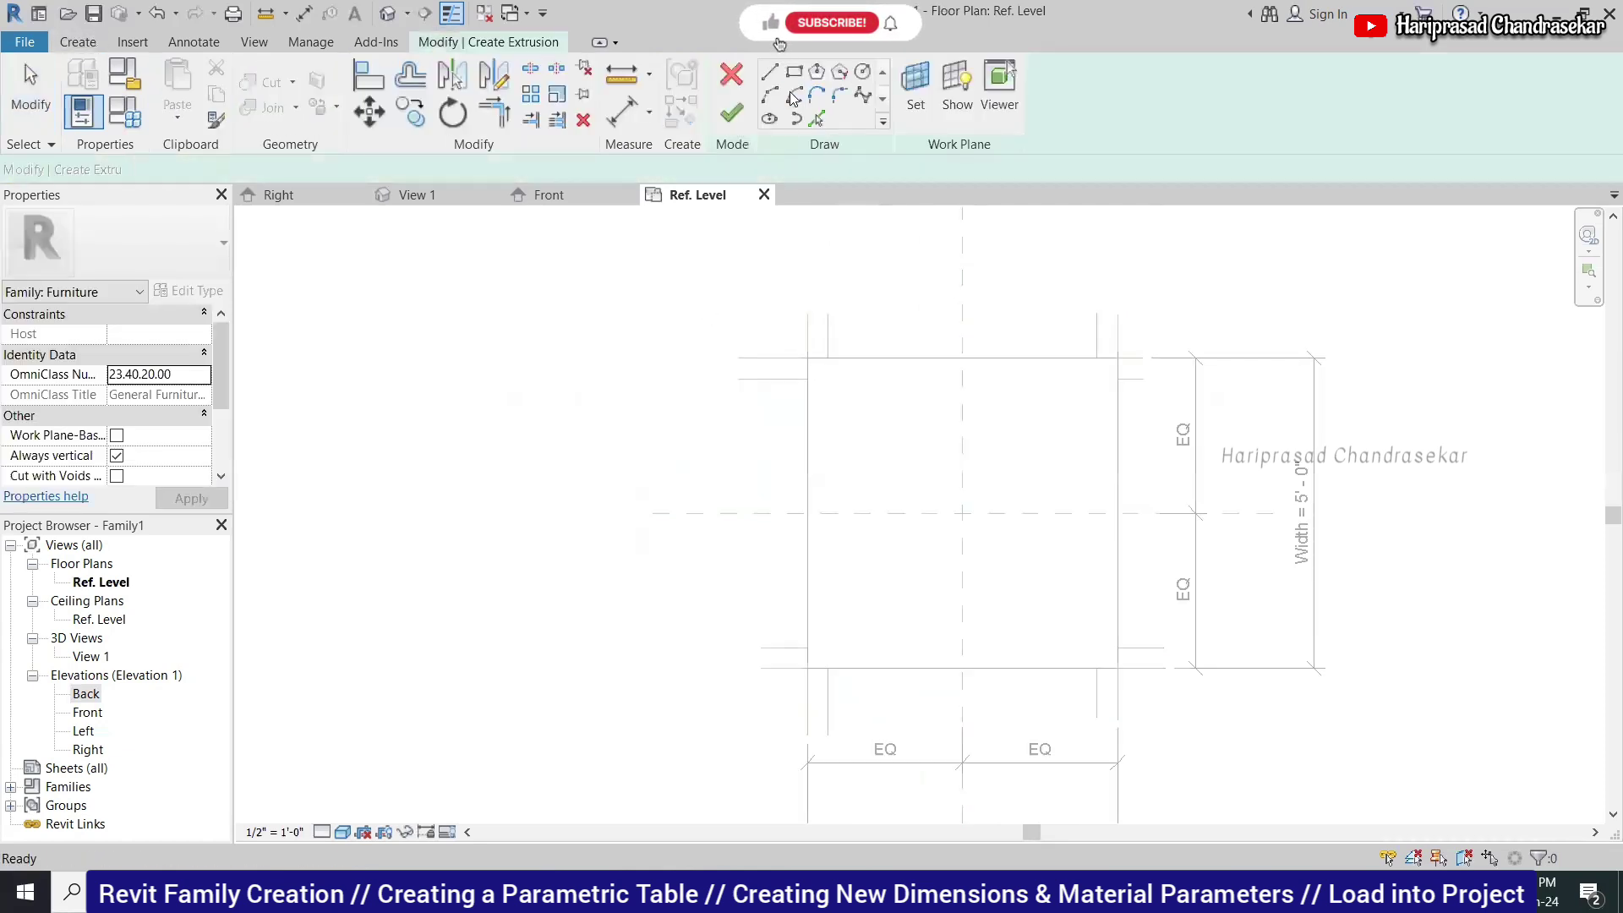
{"action": "left_click", "coordinate": [794, 74]}
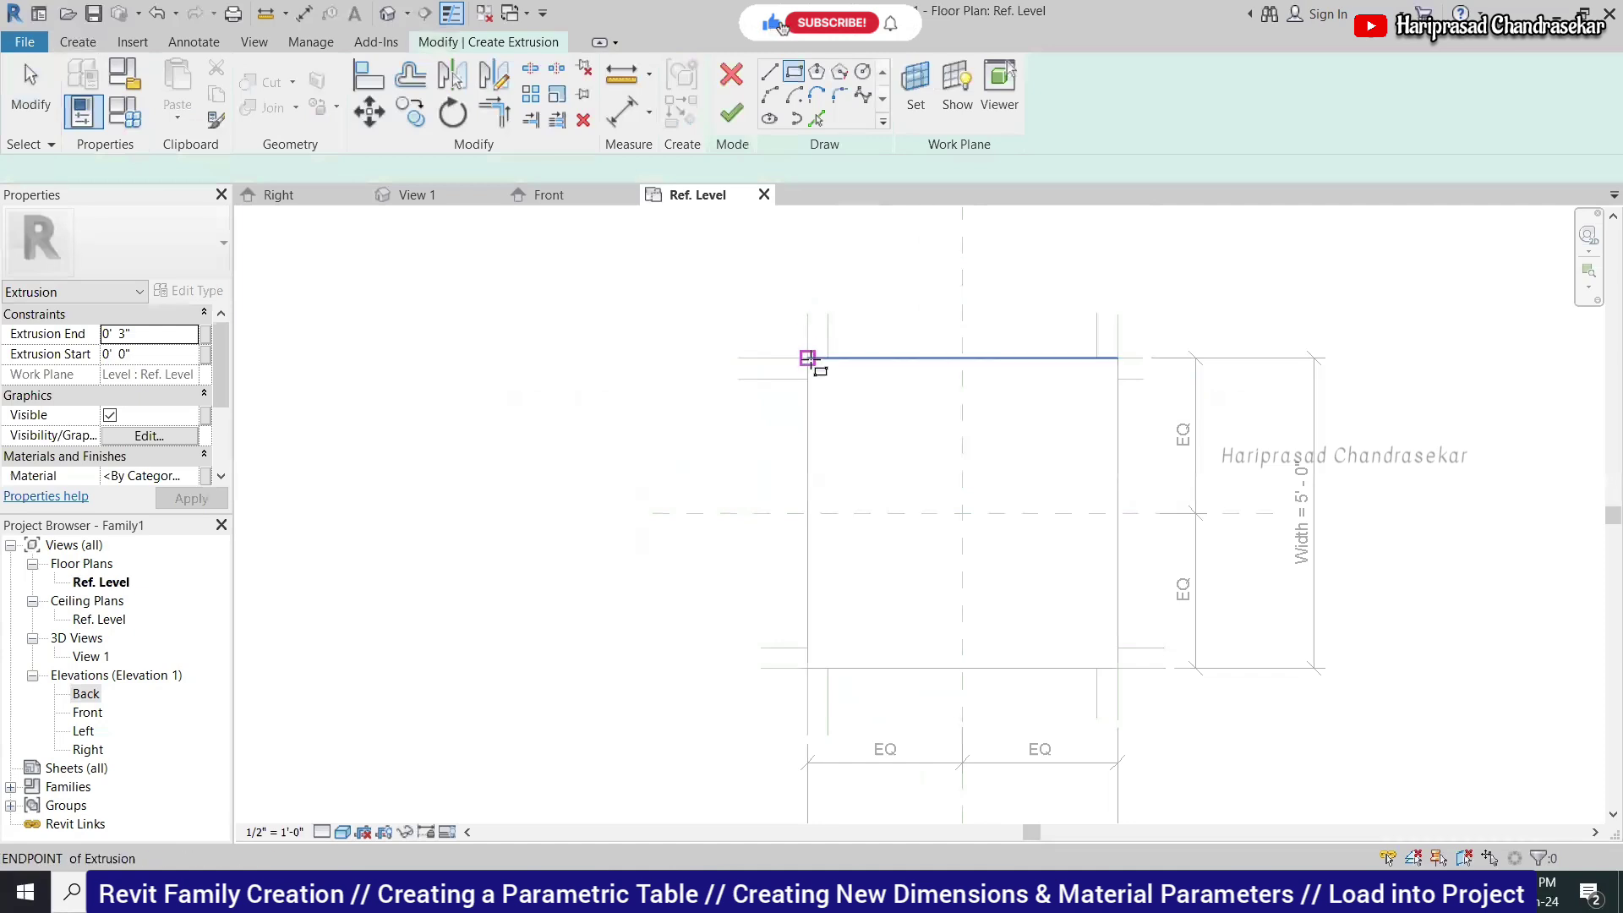
{"action": "left_click", "coordinate": [828, 379]}
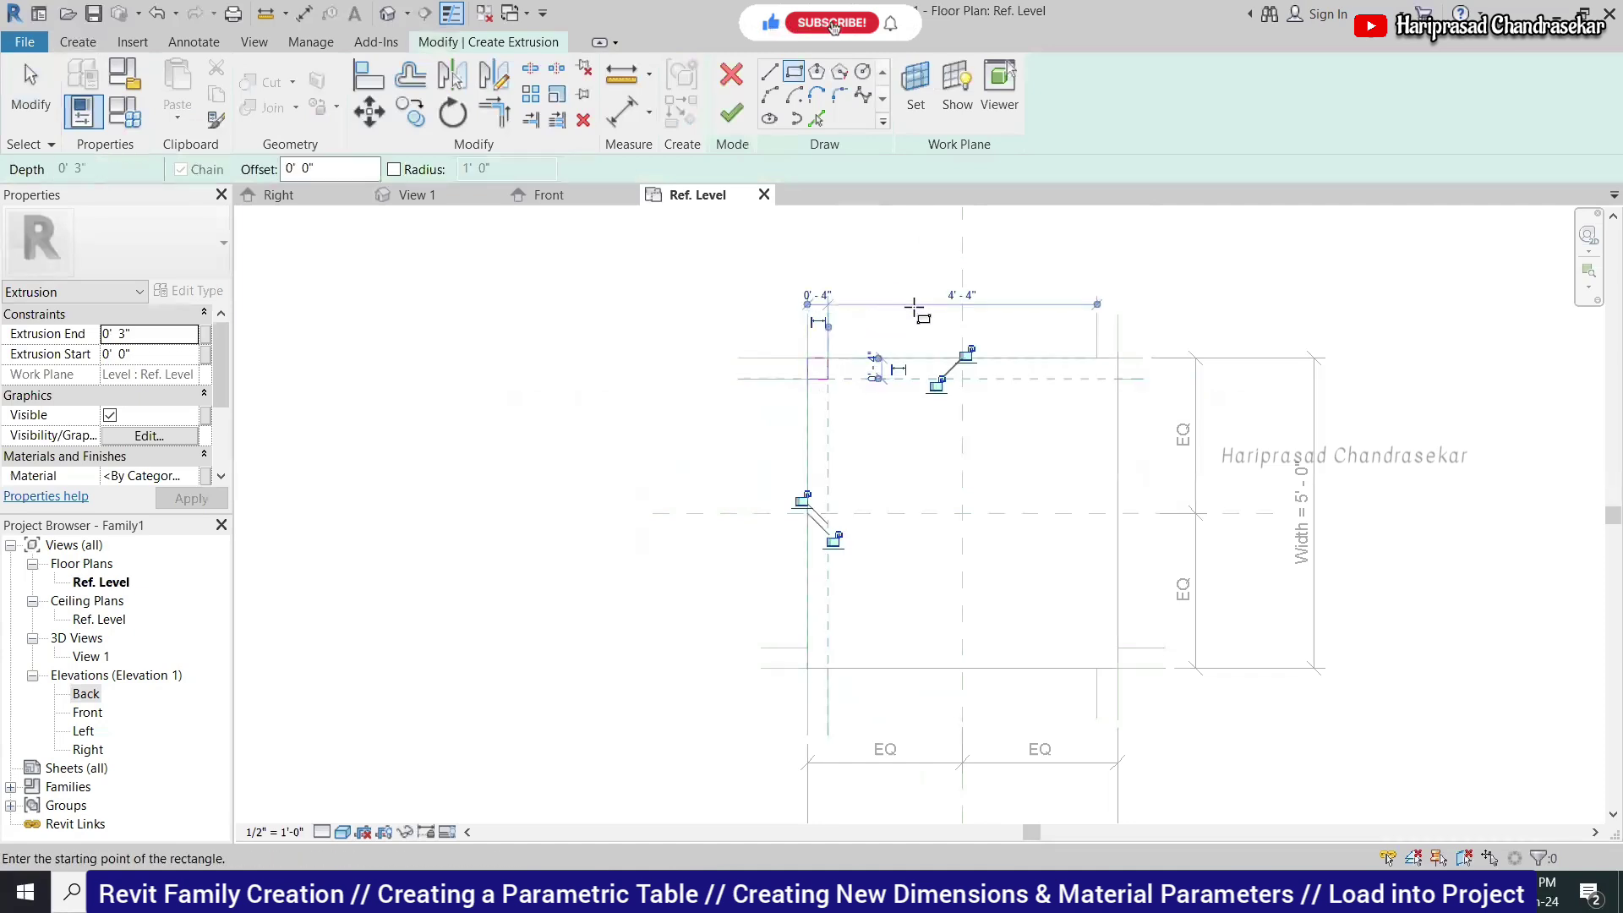
{"action": "left_click", "coordinate": [809, 513]}
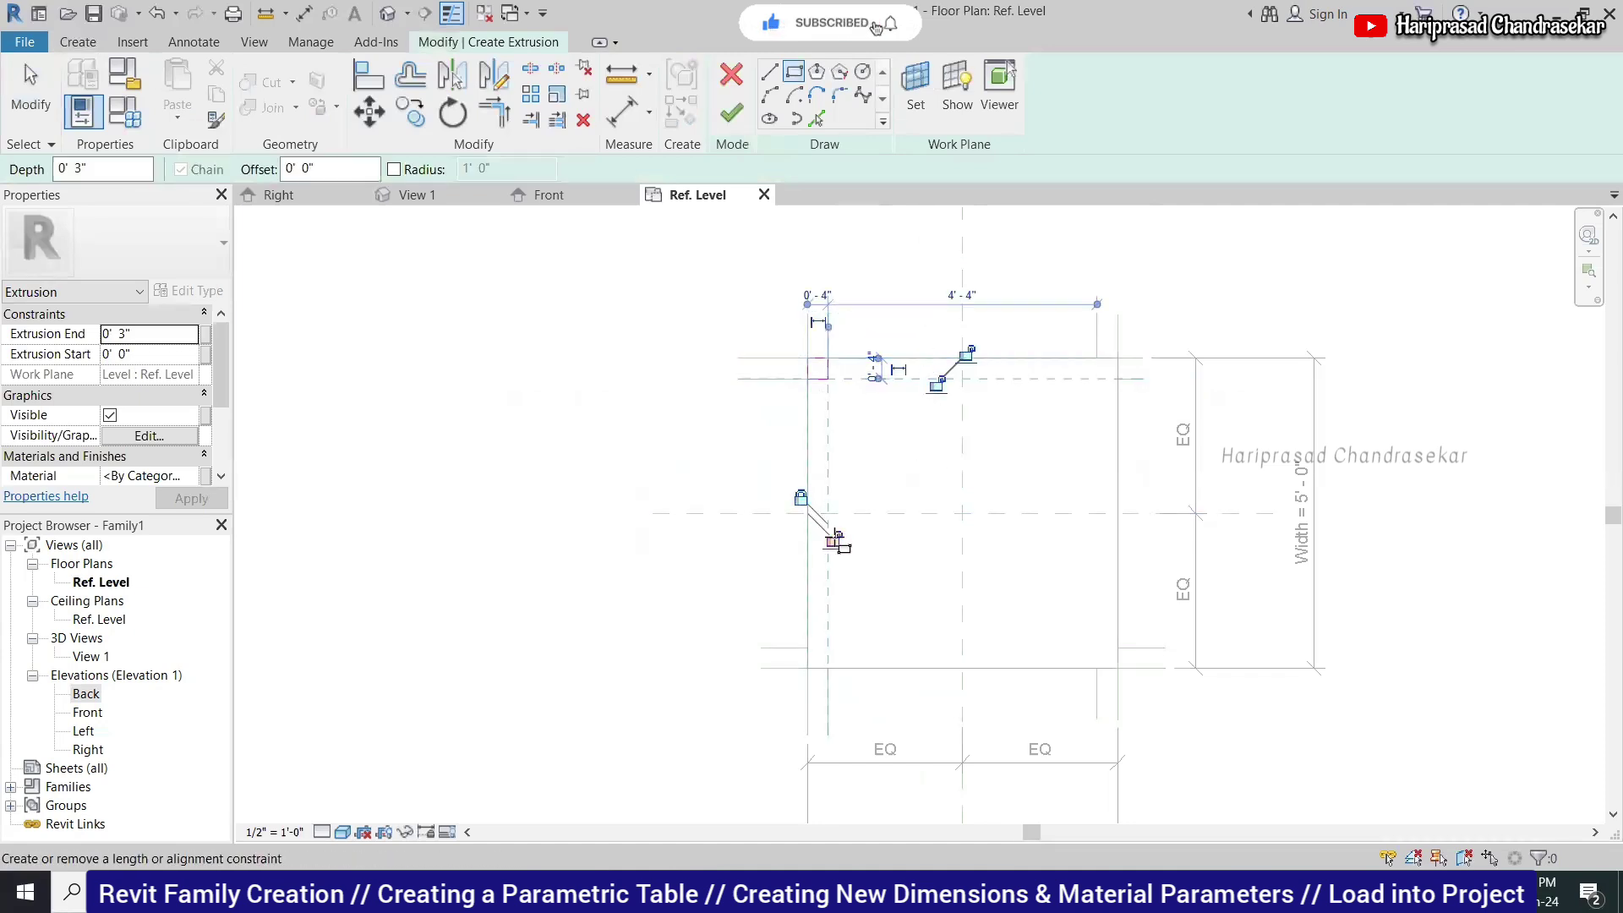
{"action": "left_click", "coordinate": [961, 355]}
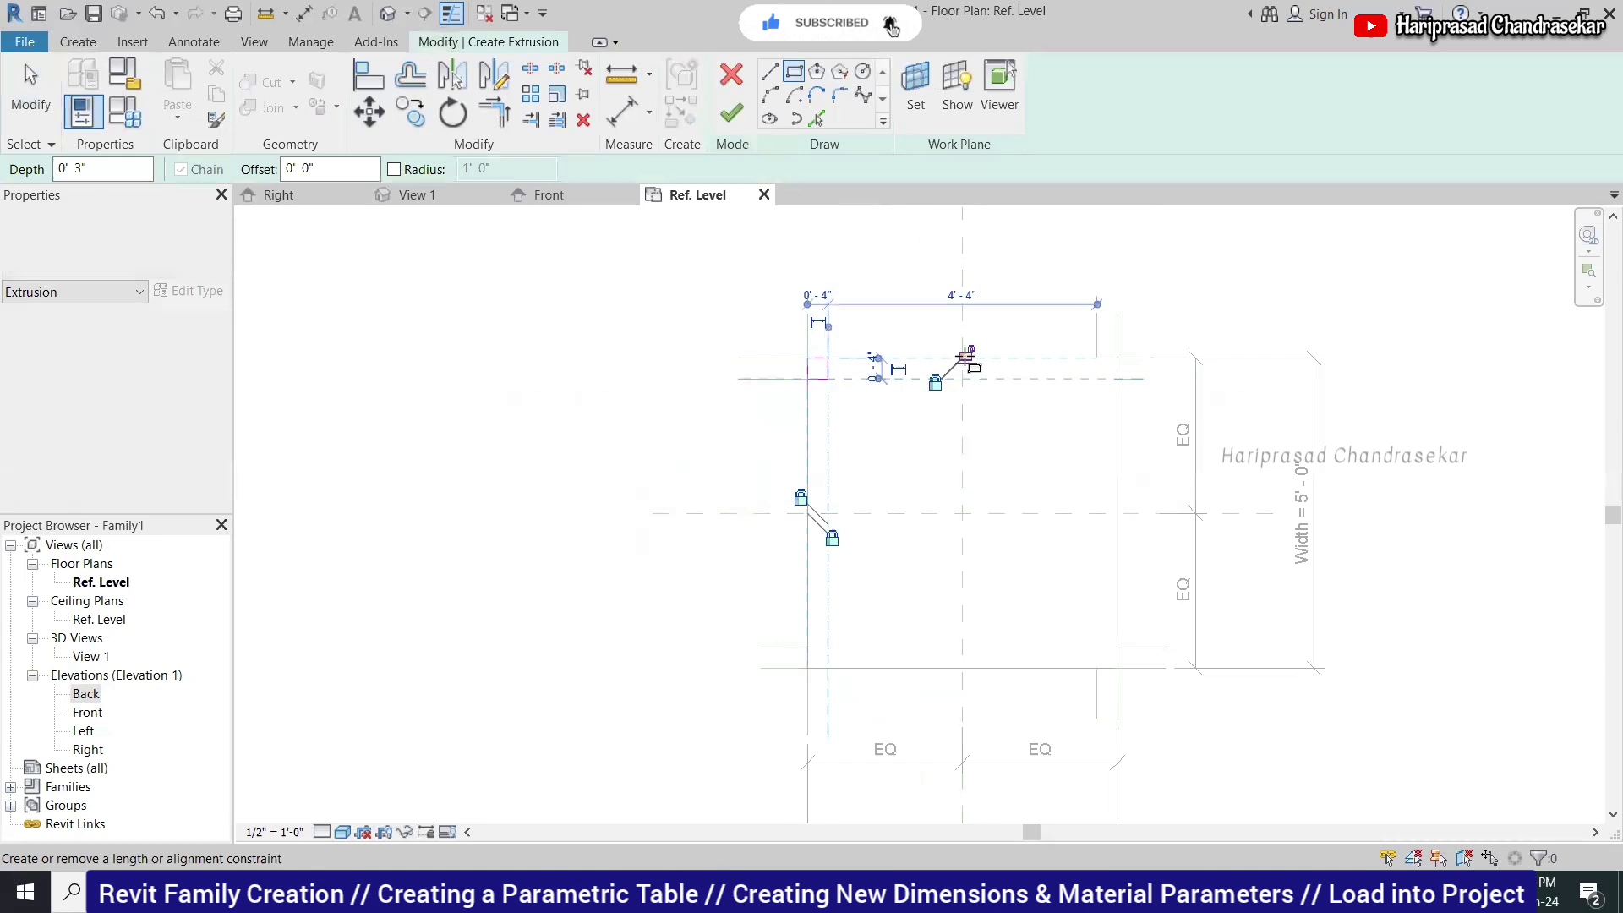
{"action": "left_click", "coordinate": [1118, 668]}
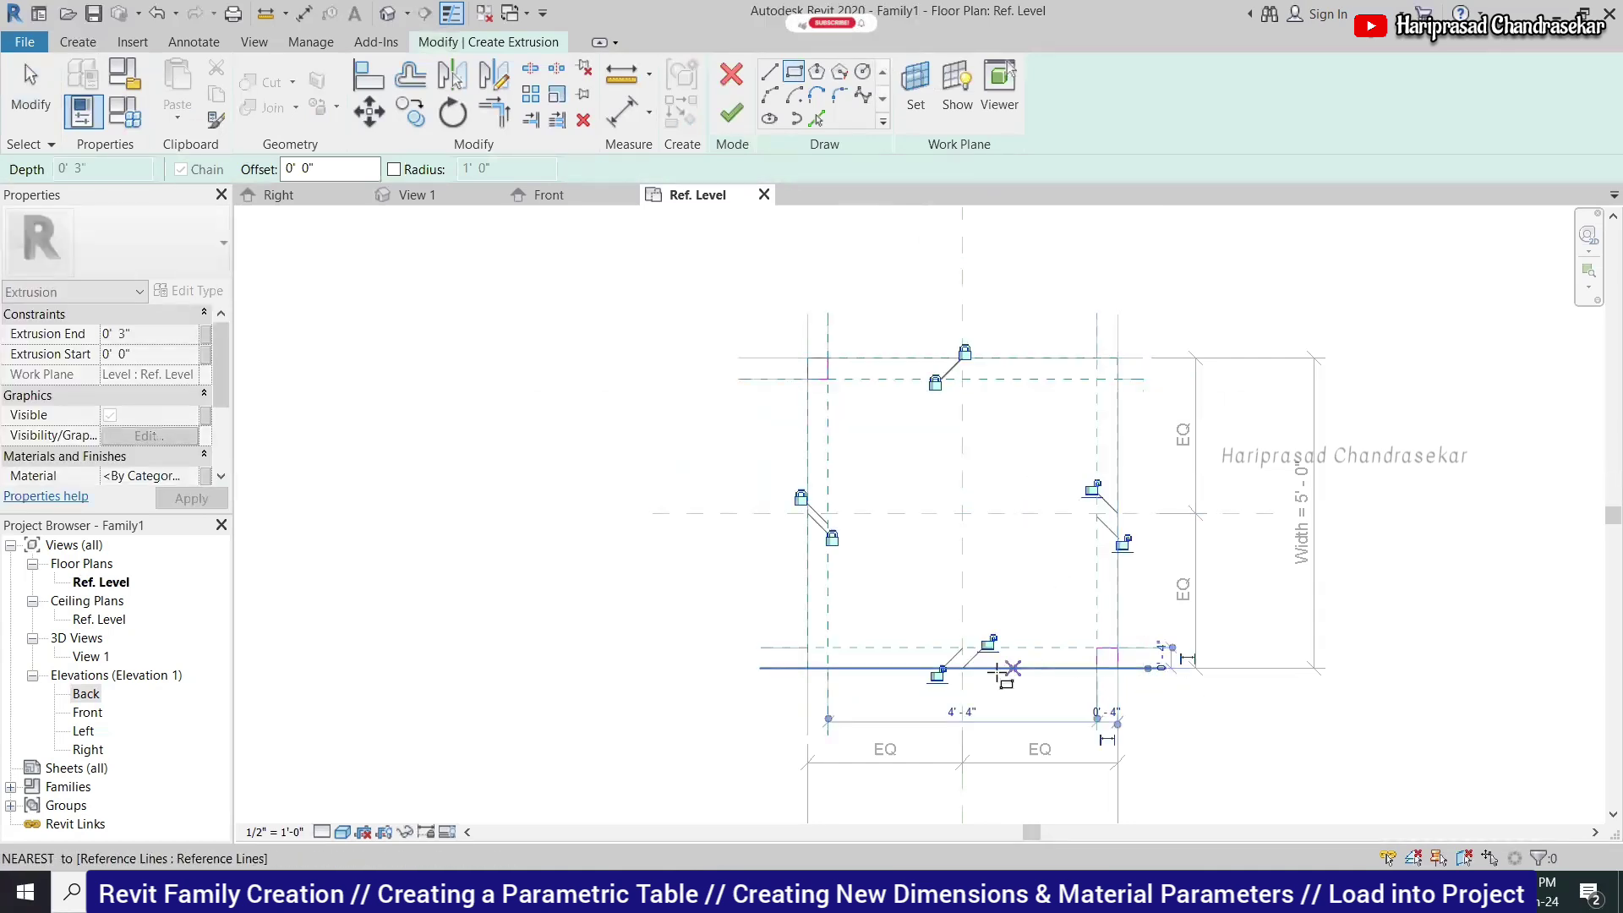
{"action": "left_click", "coordinate": [993, 644]}
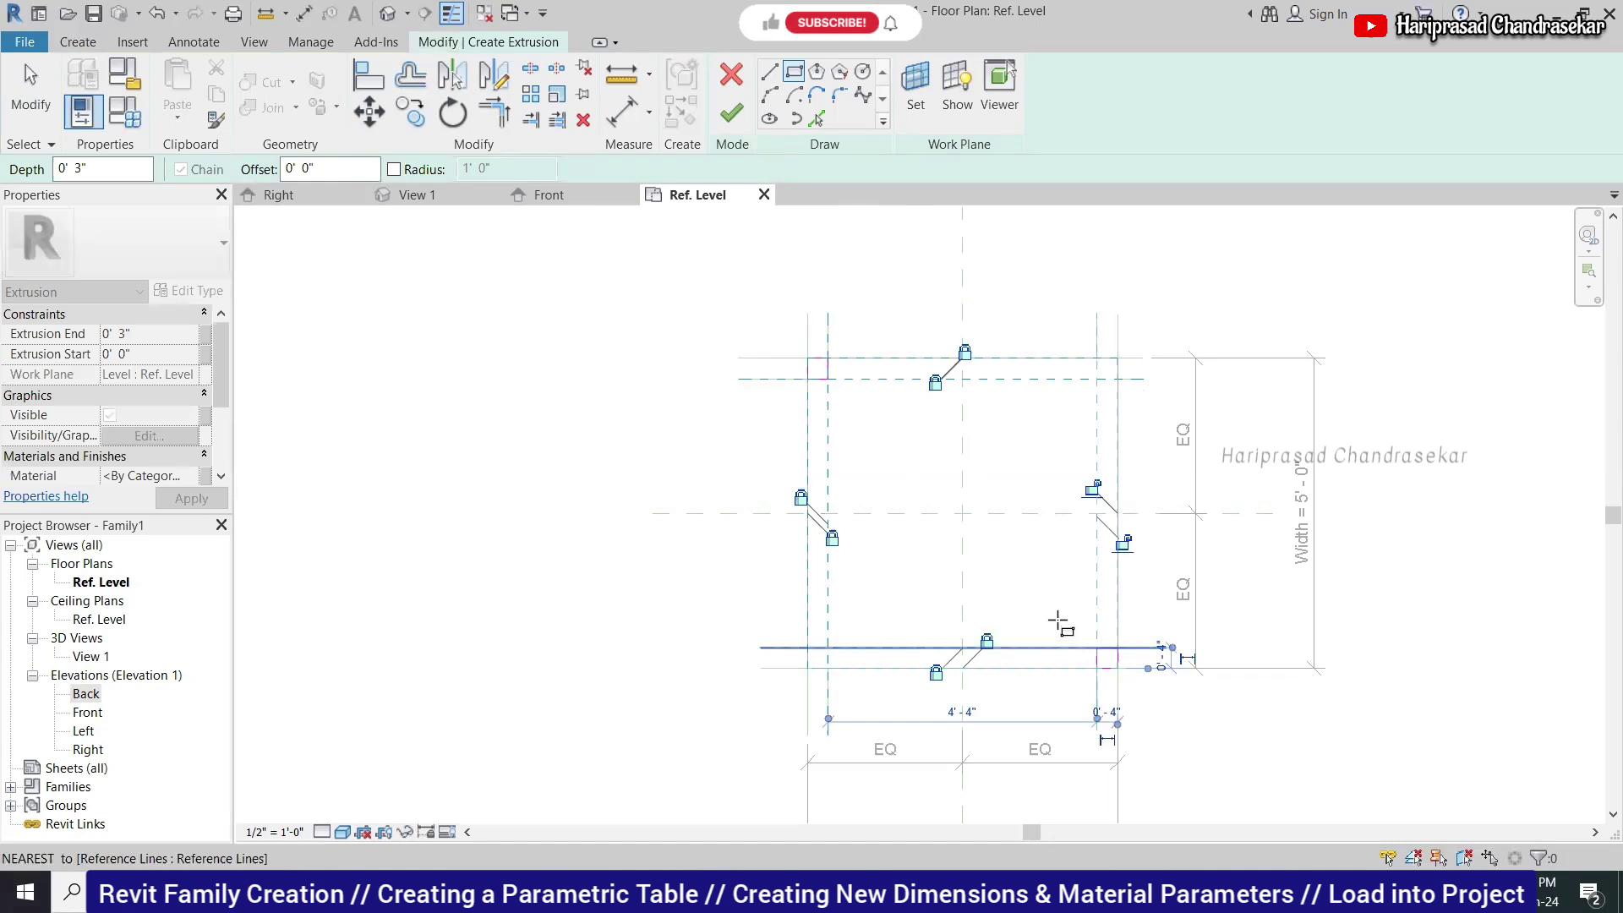
{"action": "left_click", "coordinate": [1123, 542]}
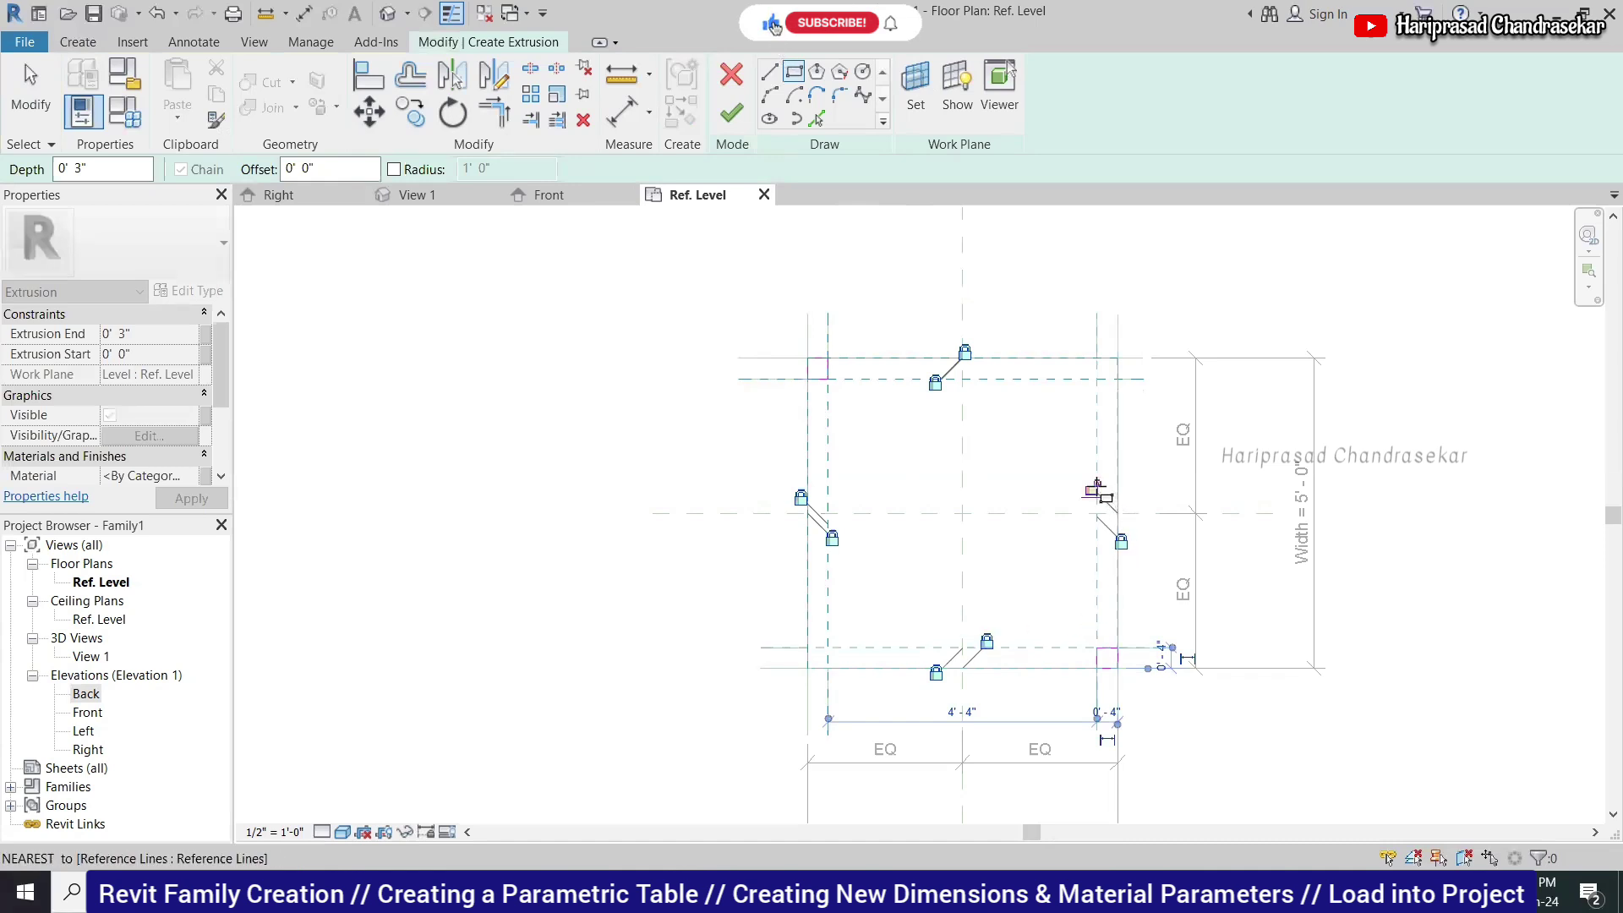
Sketch the bottom-left leg rectangle, lock its edges to the reference lines, and finish the extrusion.
{"action": "left_click", "coordinate": [807, 648]}
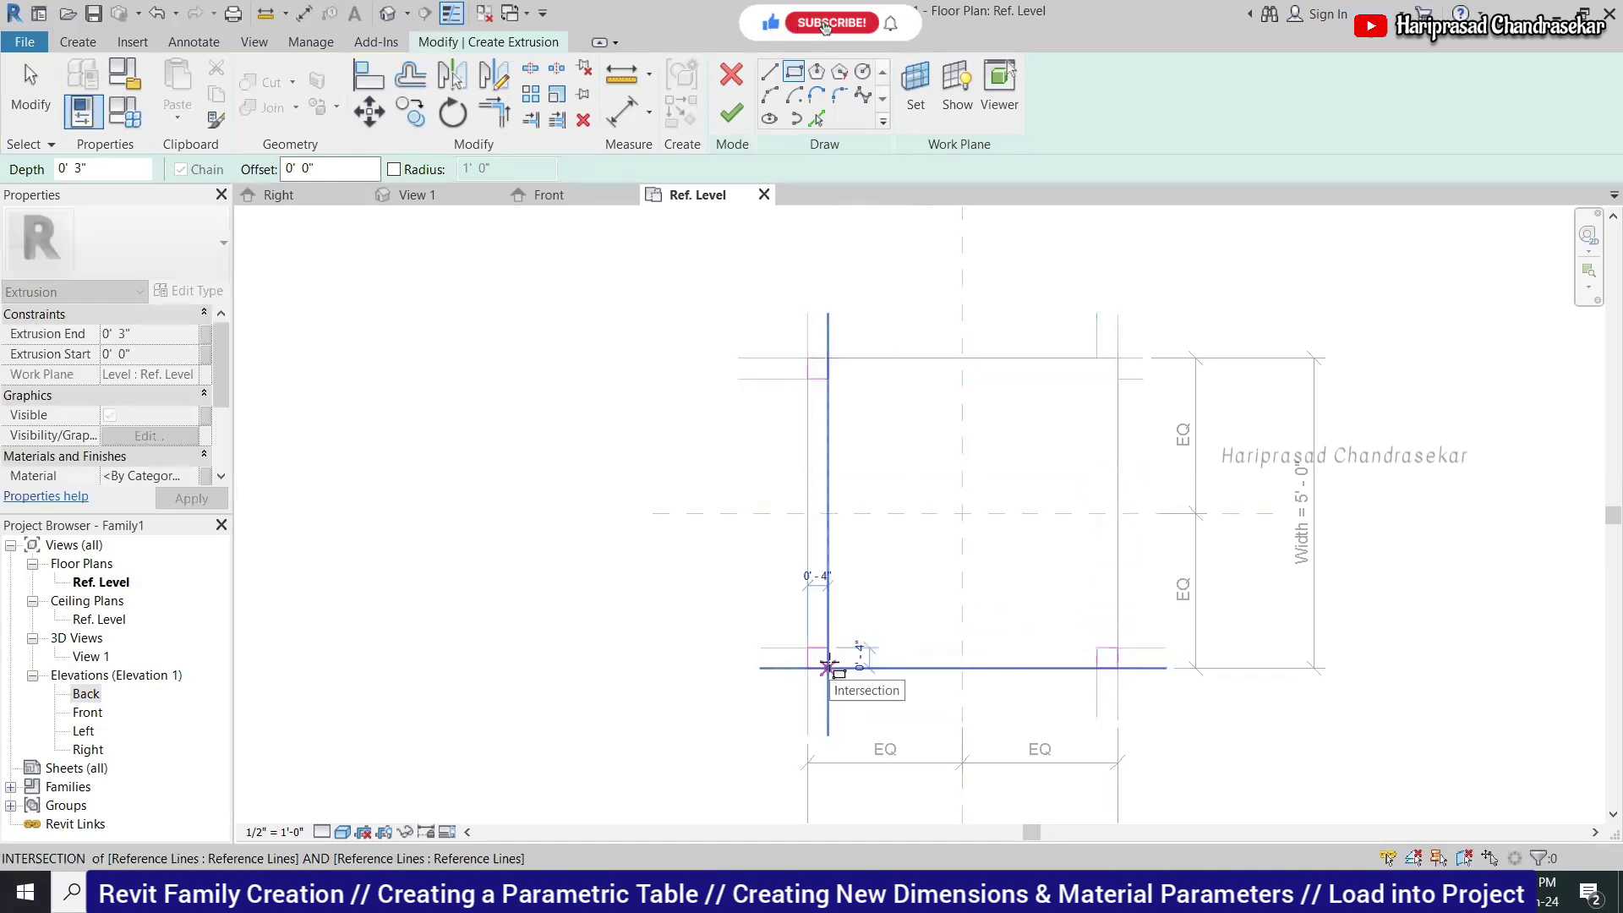
{"action": "left_click", "coordinate": [827, 667]}
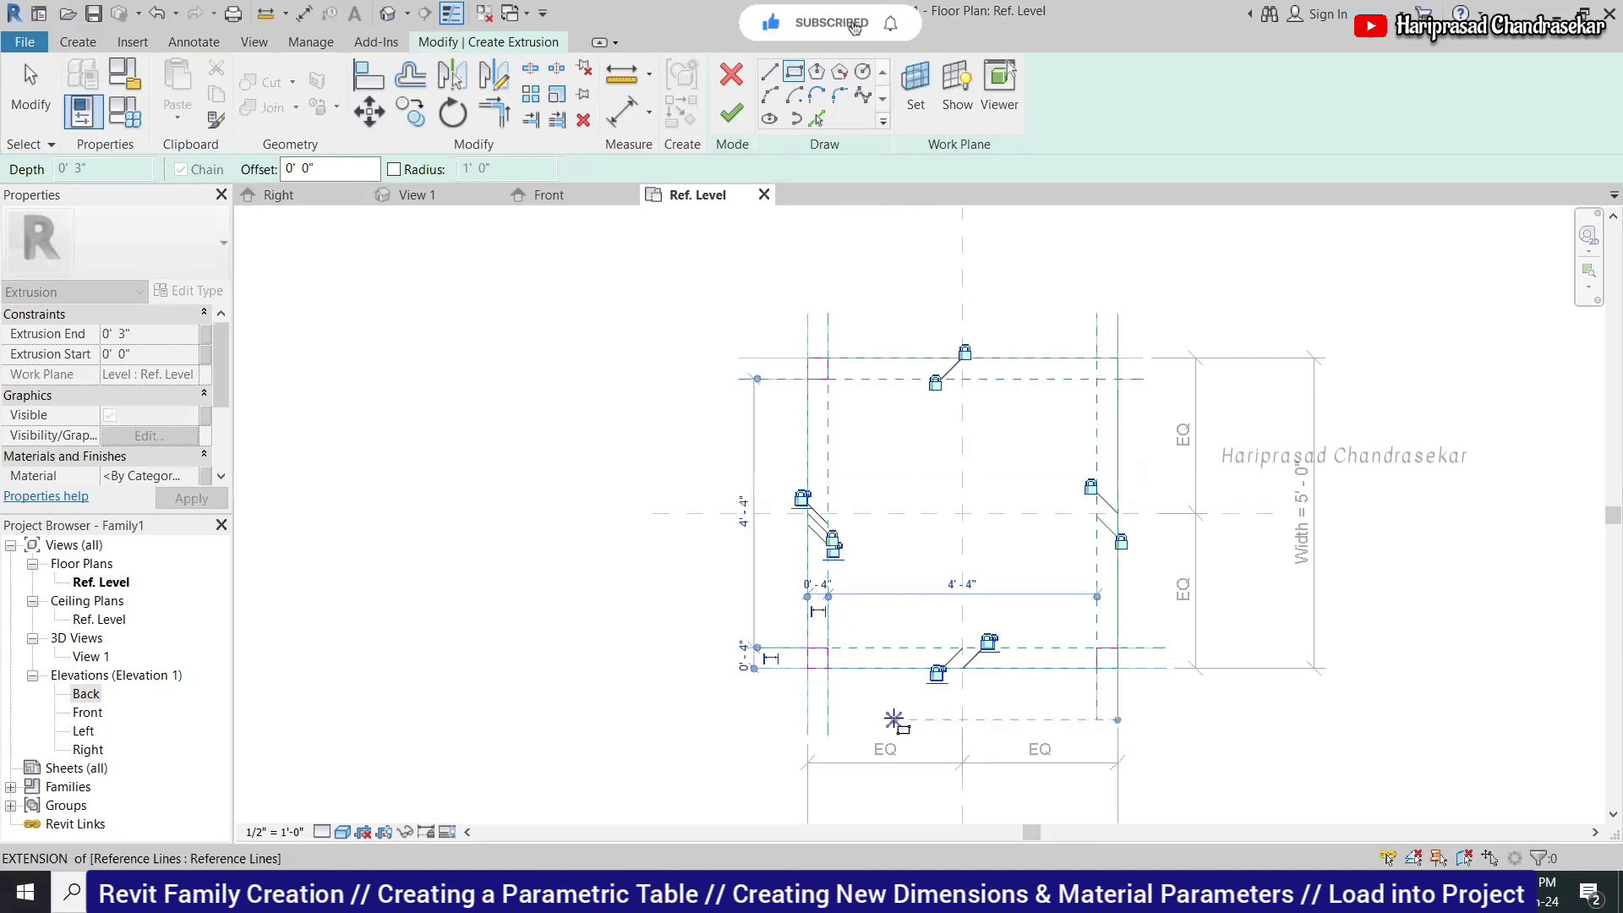
{"action": "scroll", "coordinate": [938, 681], "scroll_direction": "up", "scroll_amount": 5}
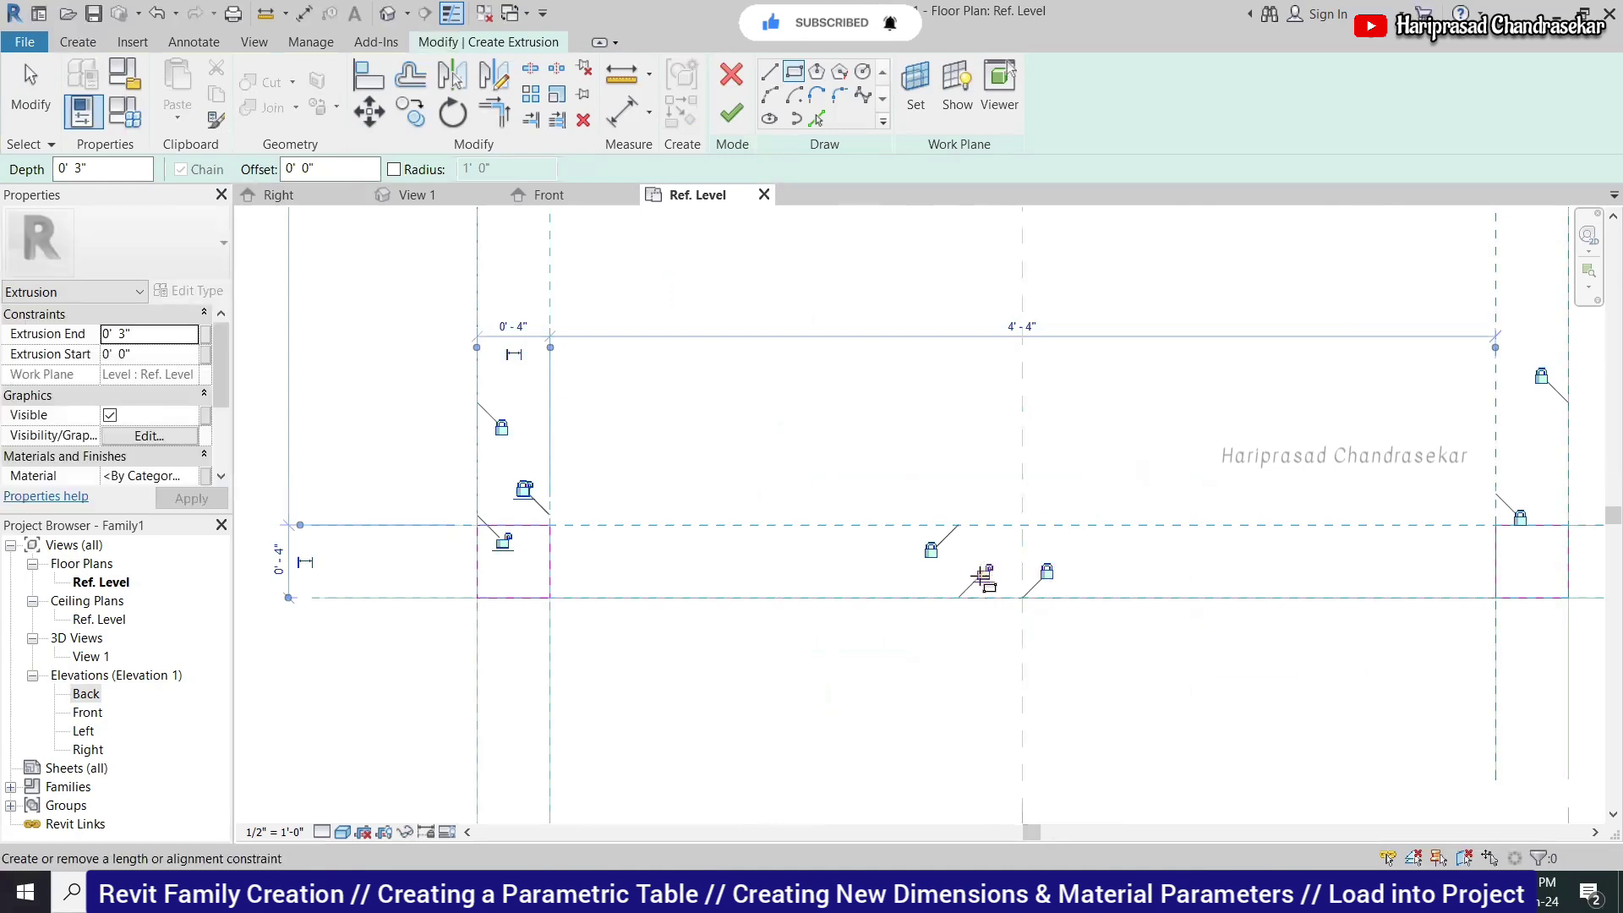
{"action": "left_click", "coordinate": [503, 540]}
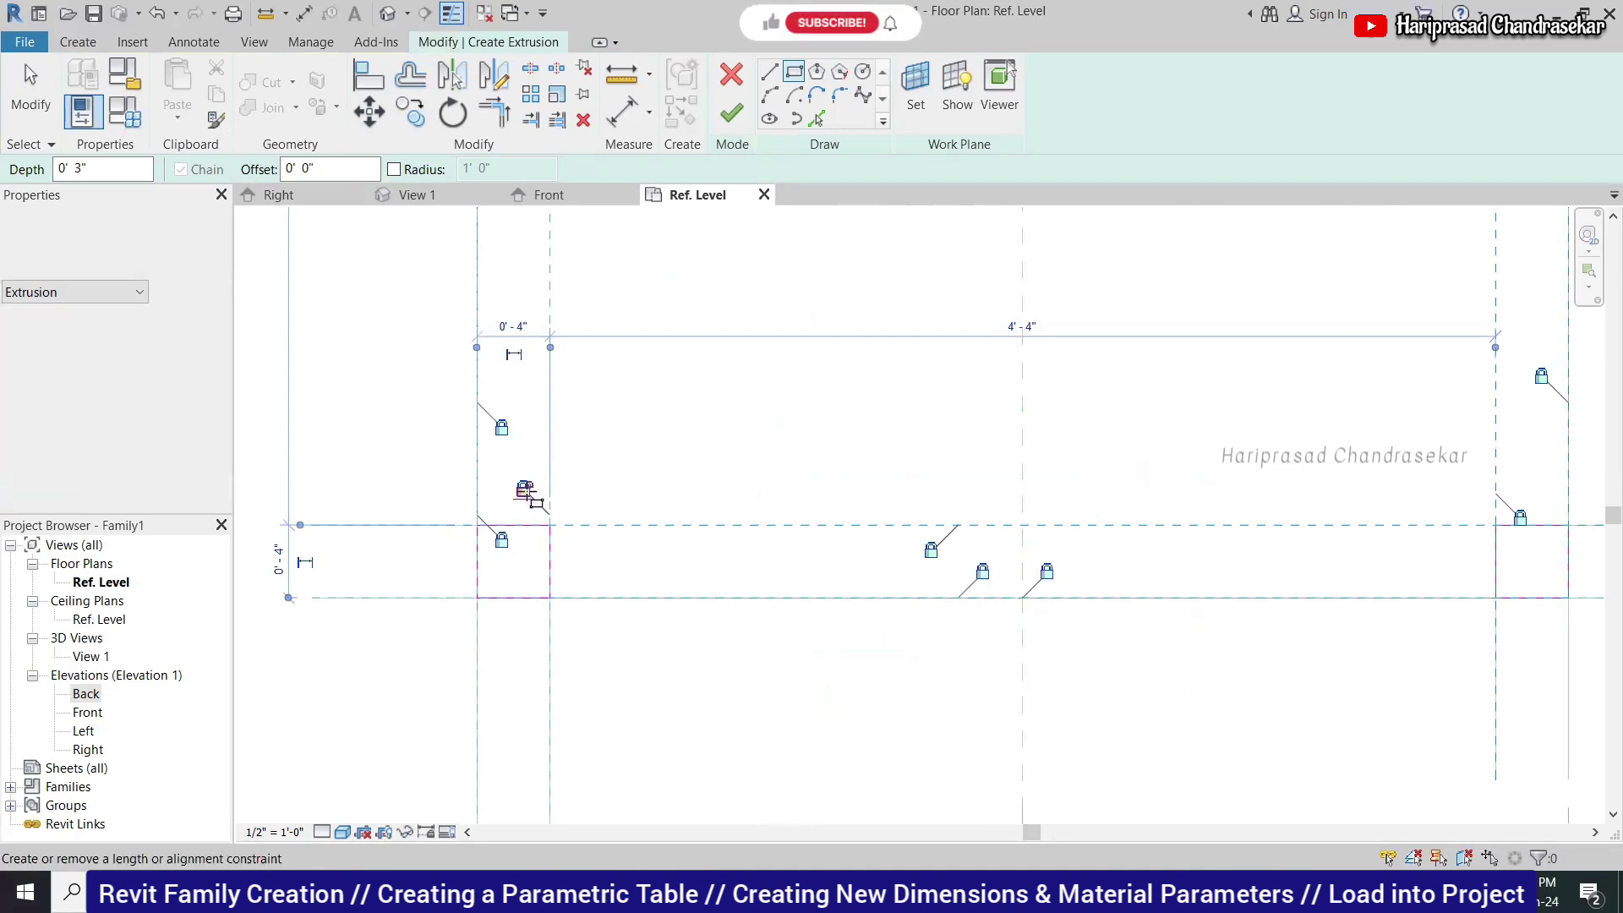
{"action": "scroll", "coordinate": [551, 618], "scroll_direction": "down", "scroll_amount": 3}
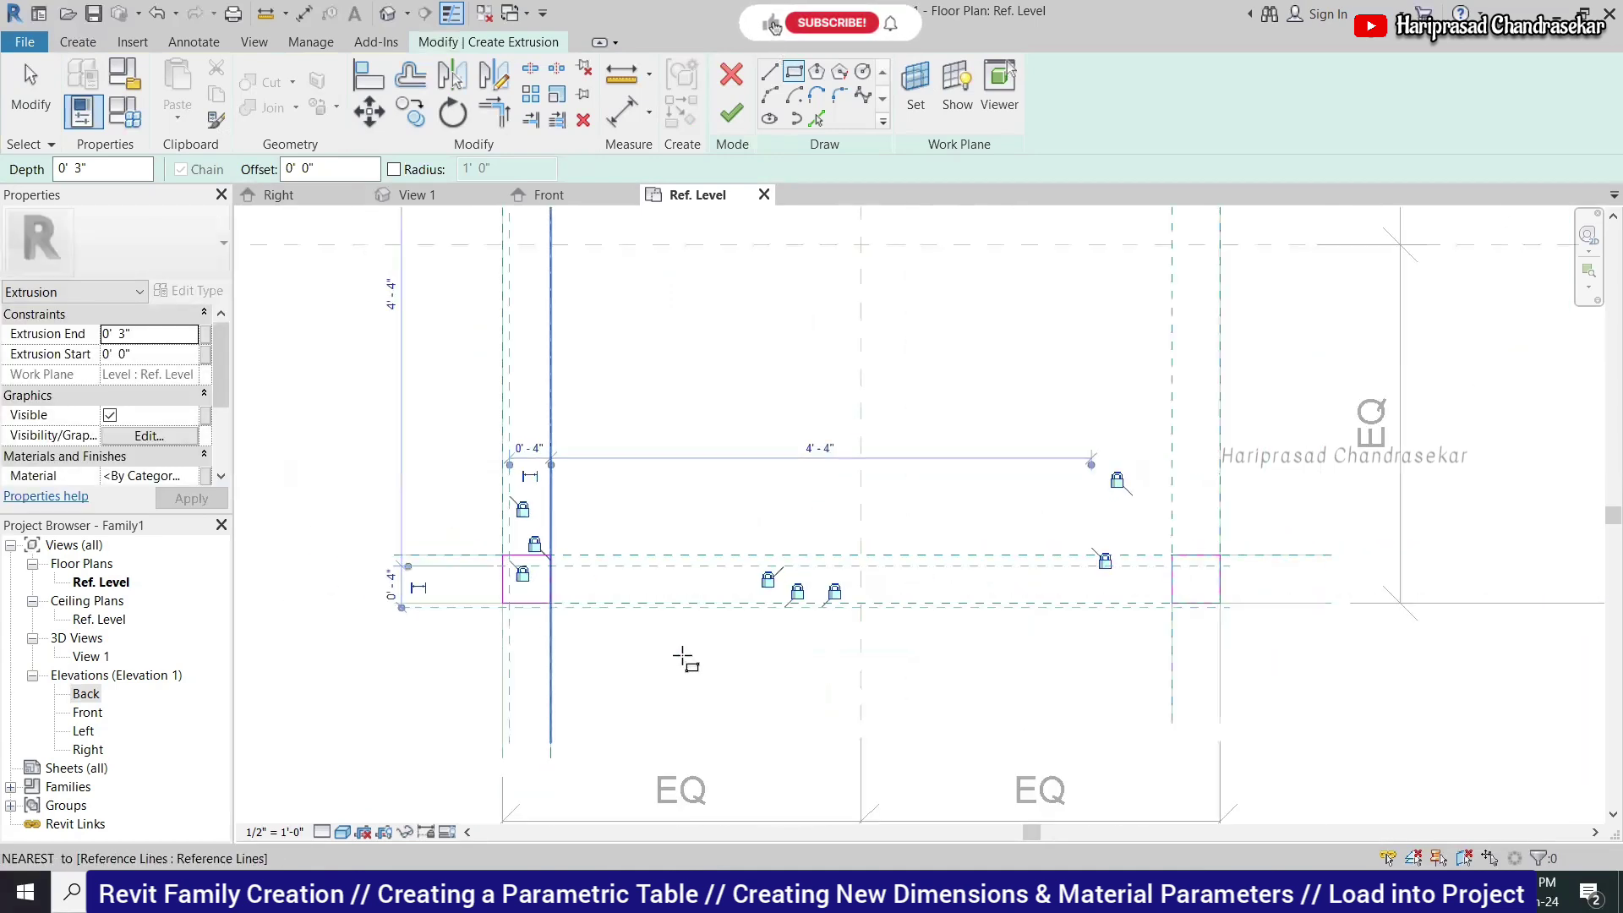
{"action": "scroll", "coordinate": [859, 677], "scroll_direction": "down", "scroll_amount": 3}
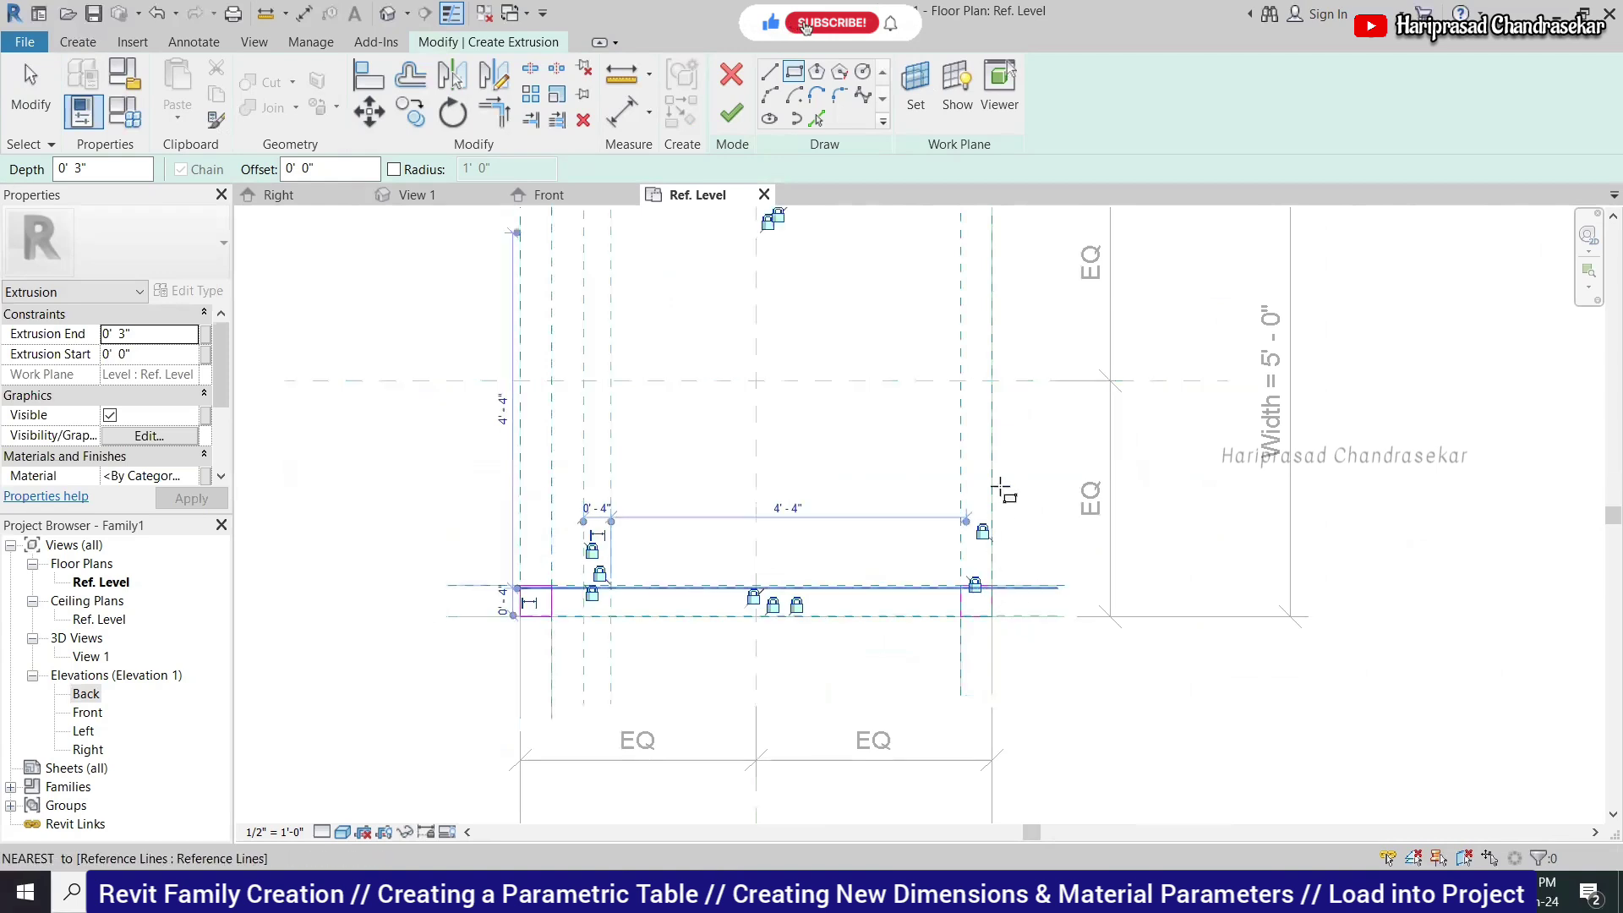
{"action": "scroll", "coordinate": [1002, 591], "scroll_direction": "down", "scroll_amount": 2}
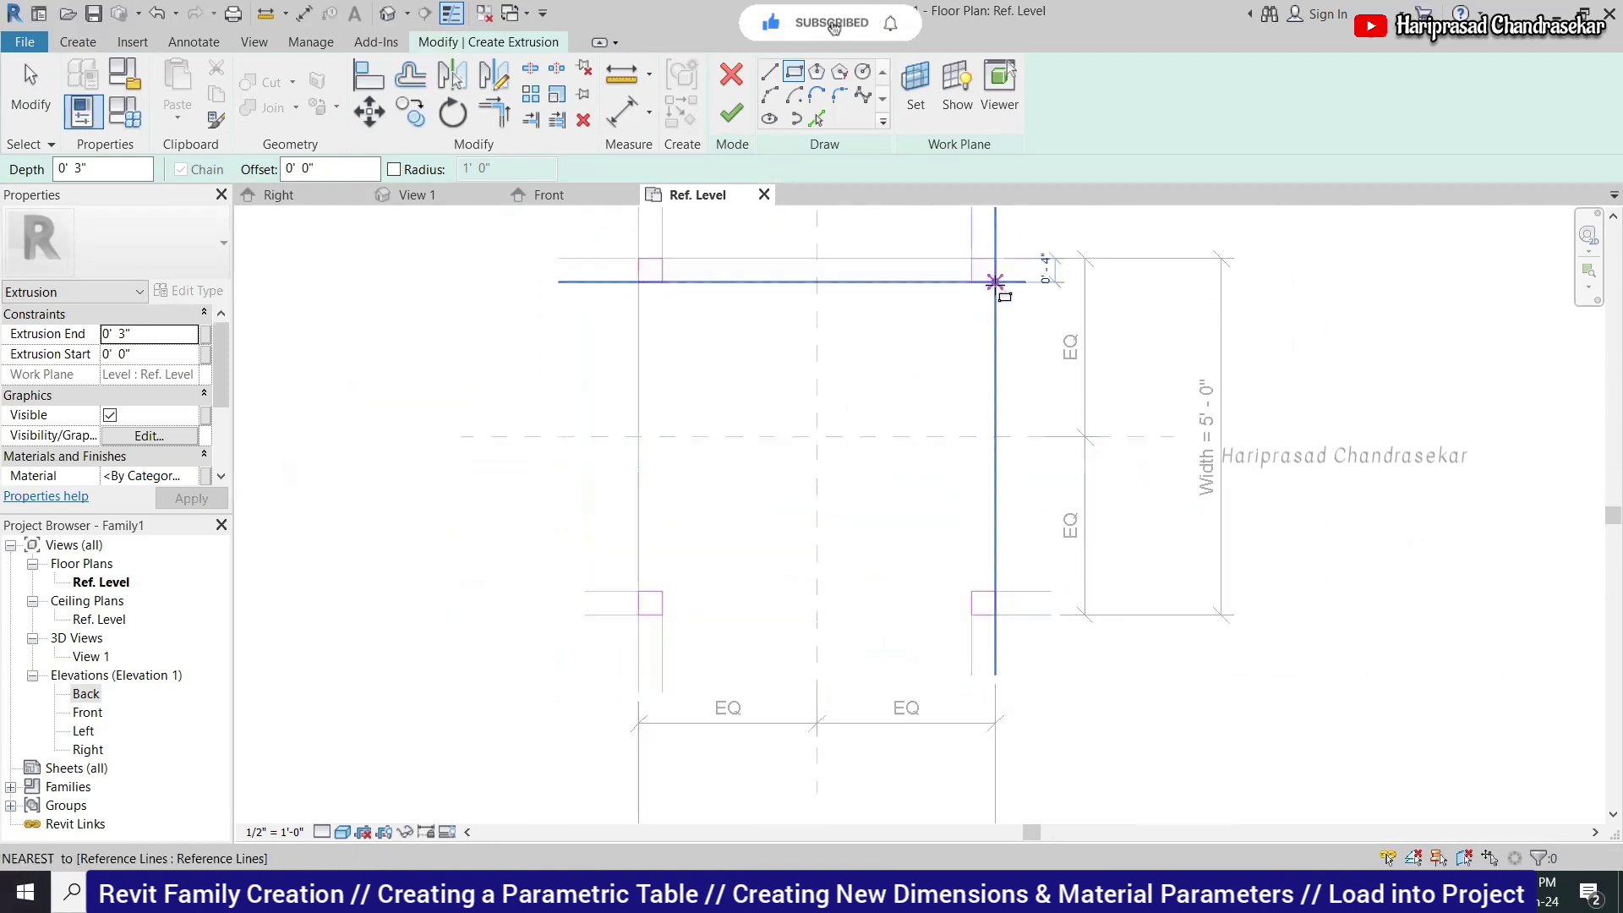
{"action": "left_click", "coordinate": [995, 281]}
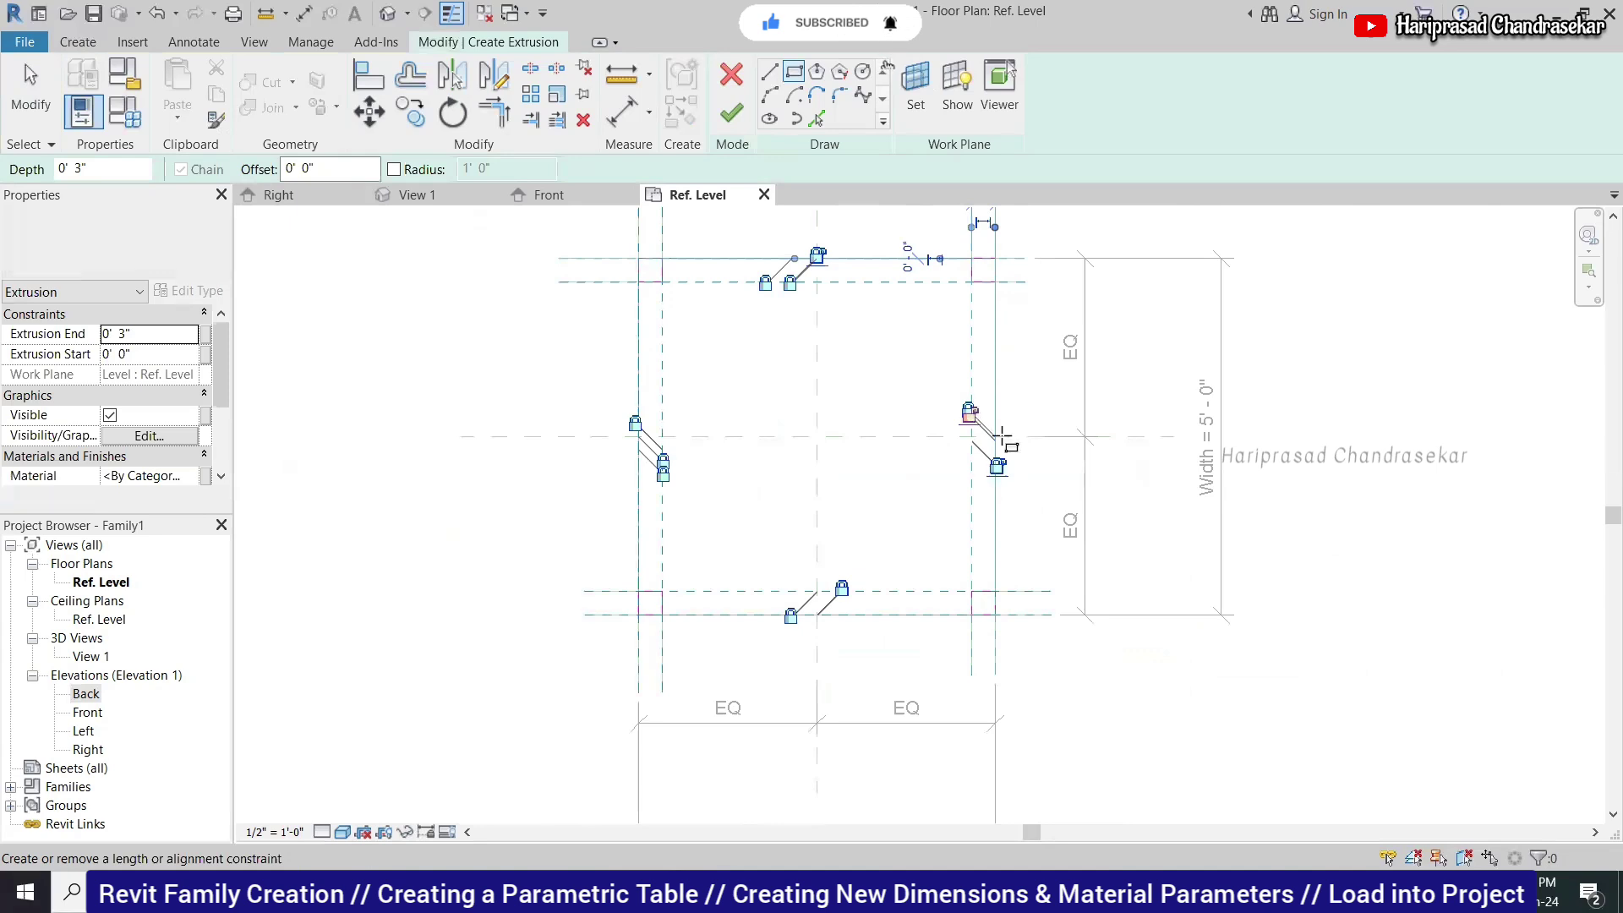
{"action": "left_click", "coordinate": [1005, 465]}
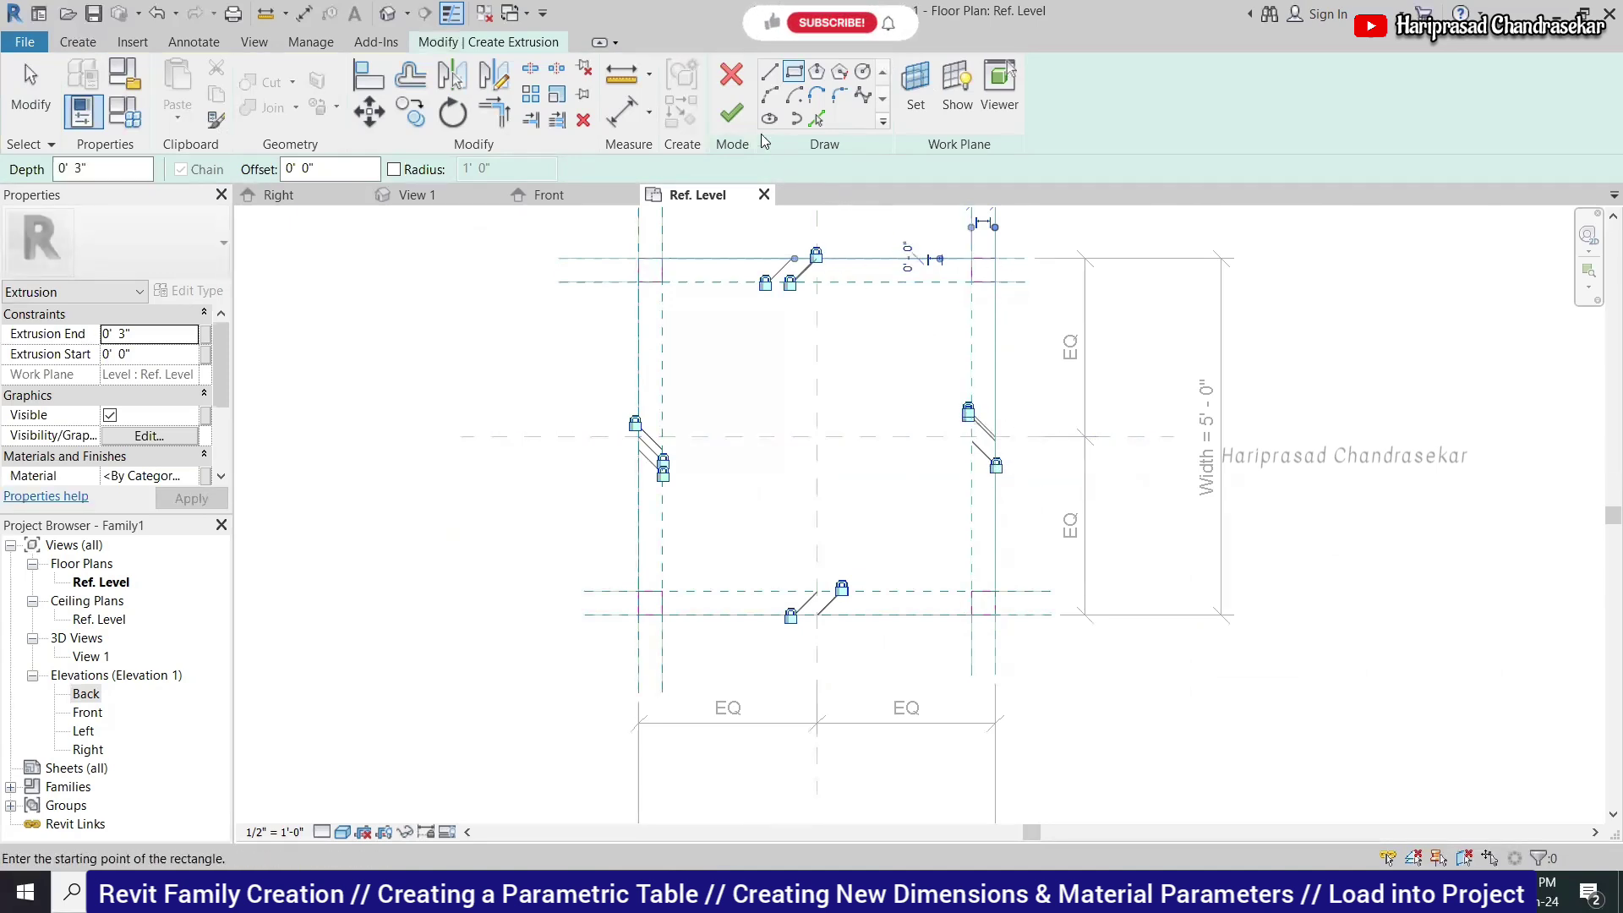
{"action": "left_click", "coordinate": [730, 114]}
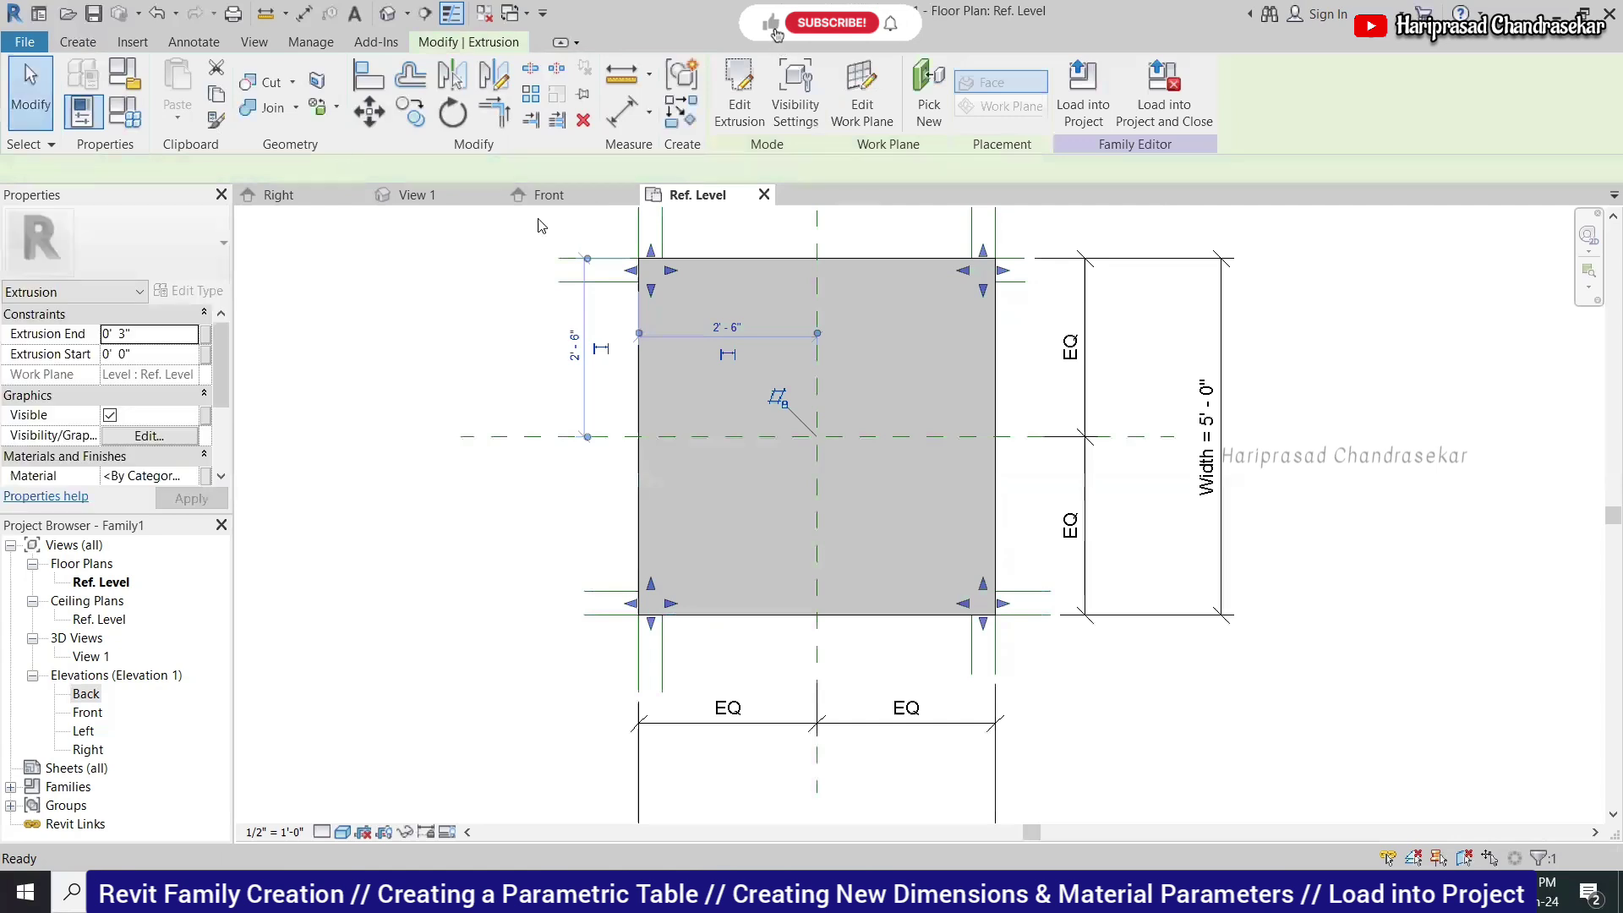
In the Front elevation, stretch the leg extrusion's top up to the tabletop underside.
{"action": "left_click", "coordinate": [543, 194]}
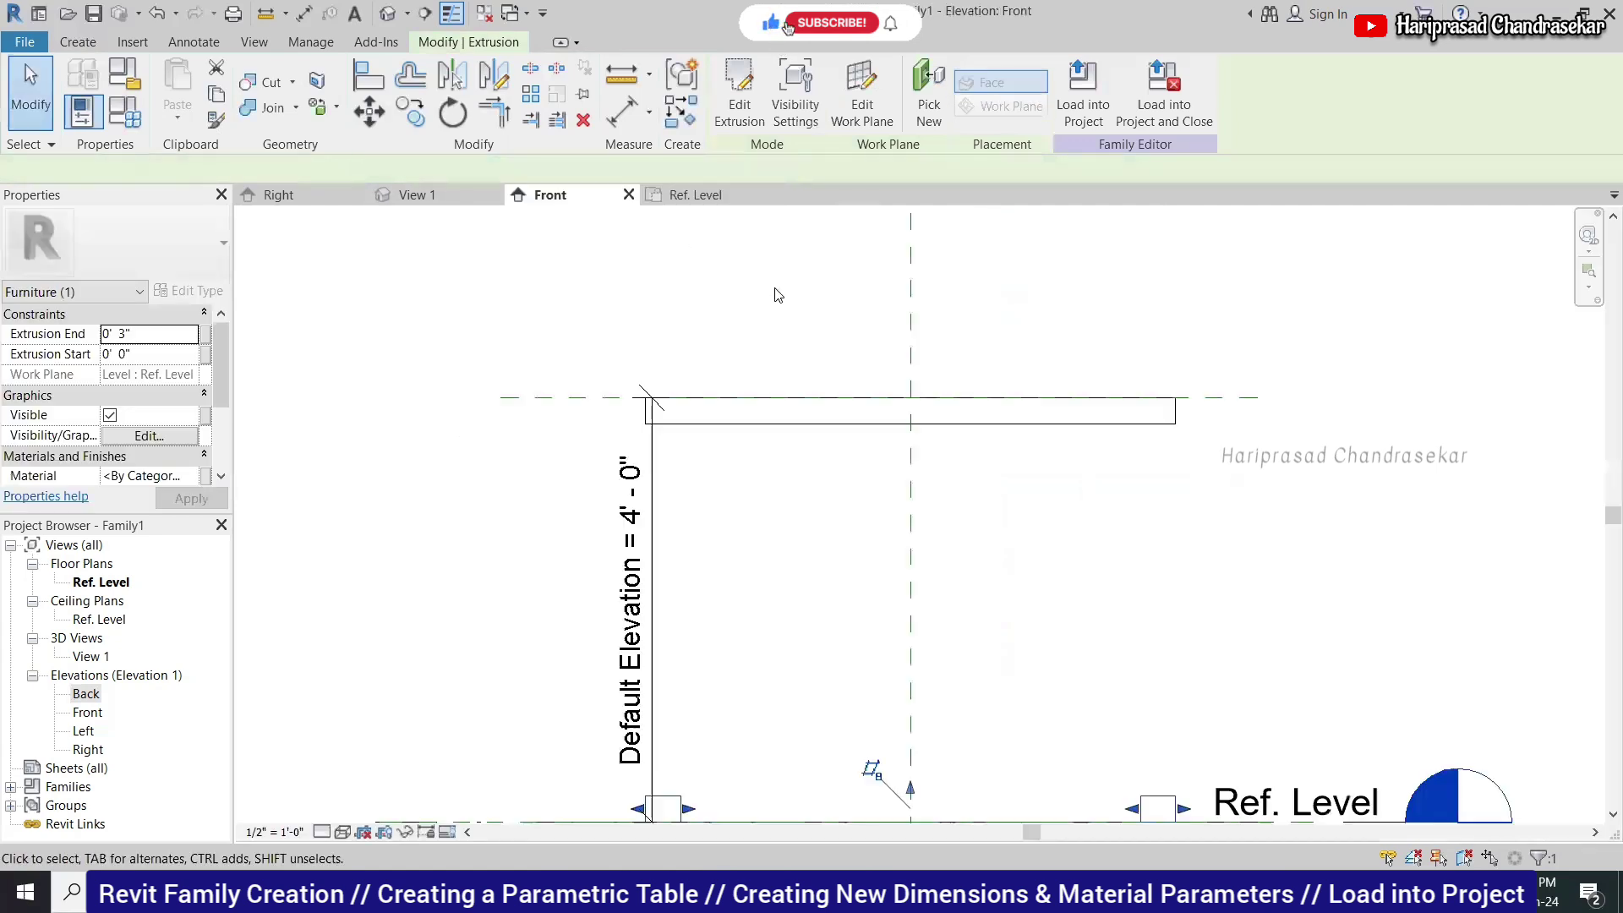
{"action": "scroll", "coordinate": [735, 301], "scroll_direction": "down", "scroll_amount": 1}
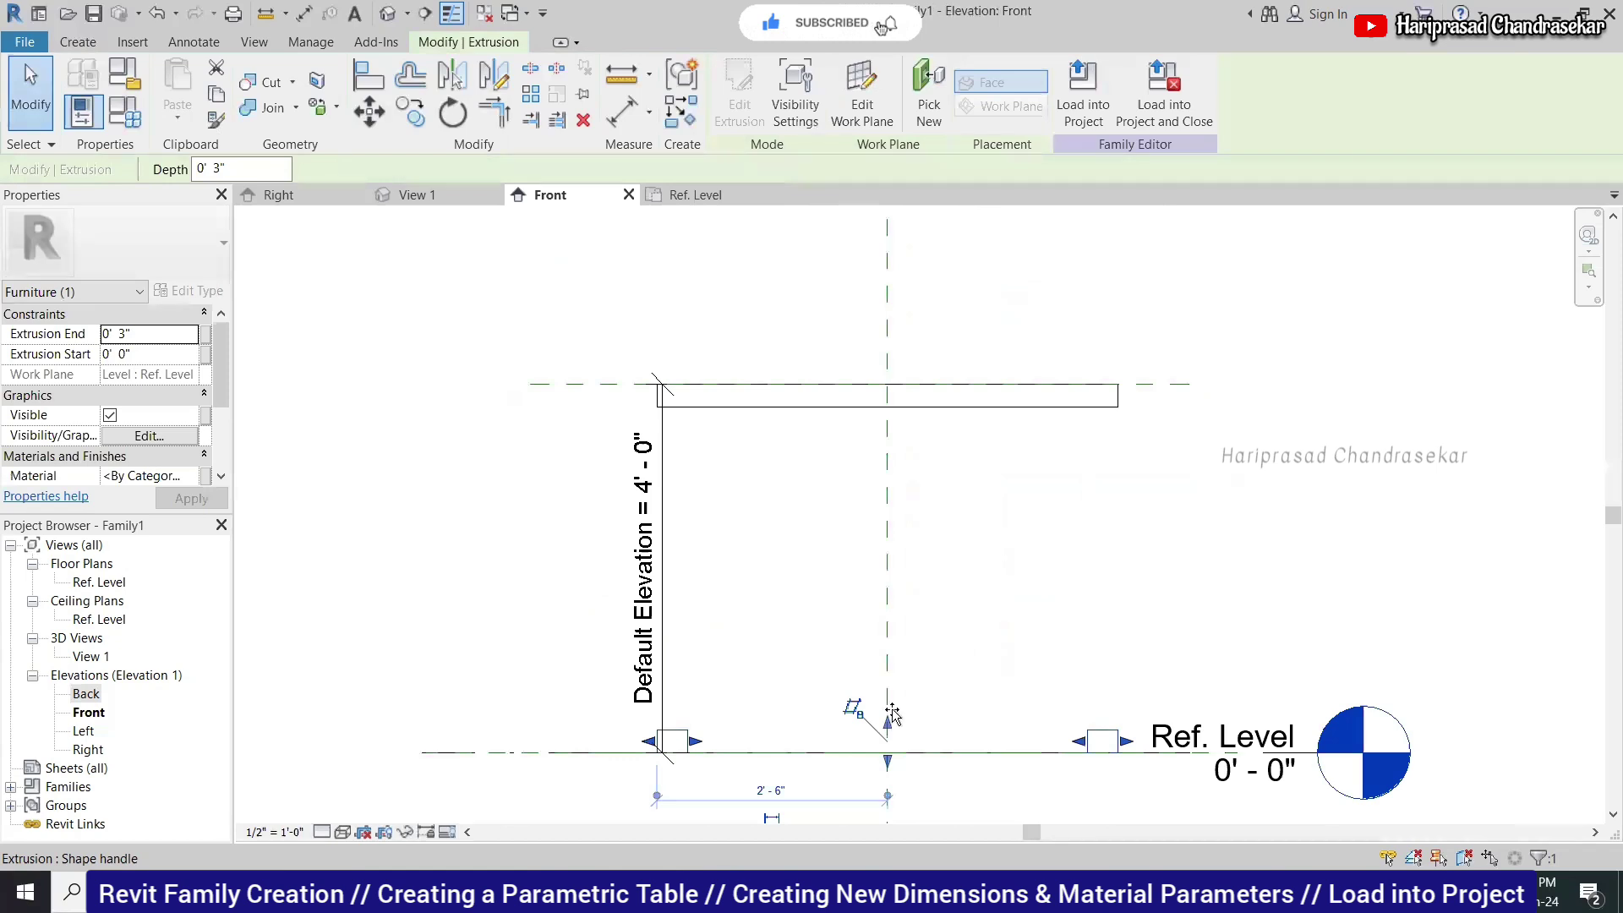
{"action": "left_click_drag", "start_coordinate": [892, 715], "coordinate": [937, 415]}
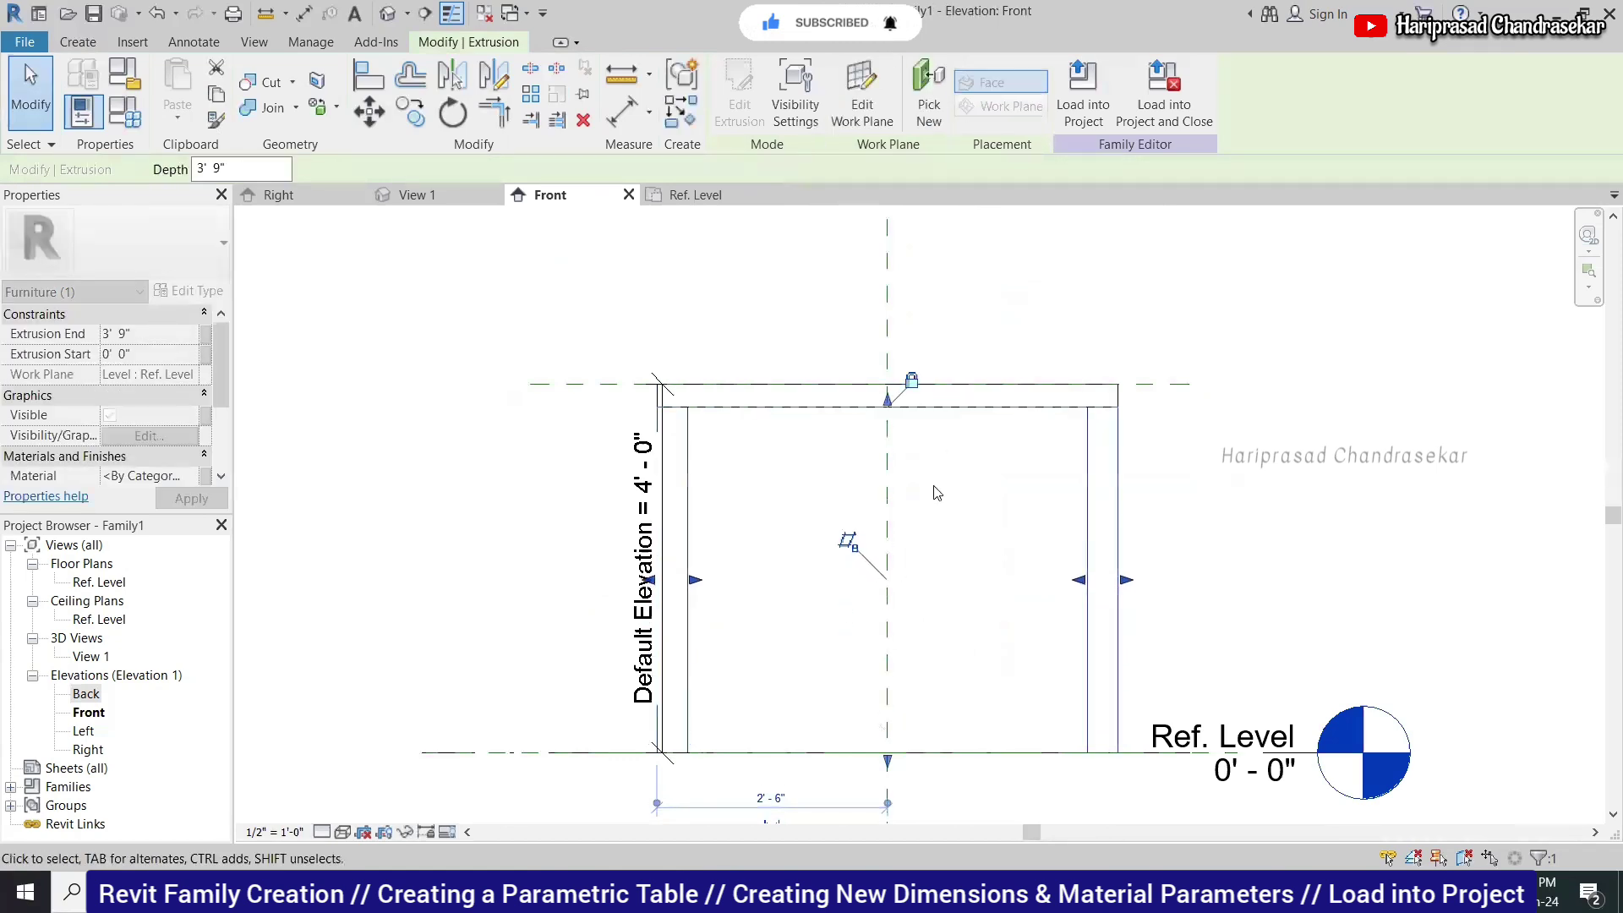
{"action": "left_click", "coordinate": [940, 493]}
{"action": "scroll", "coordinate": [672, 399], "scroll_direction": "up", "scroll_amount": 2}
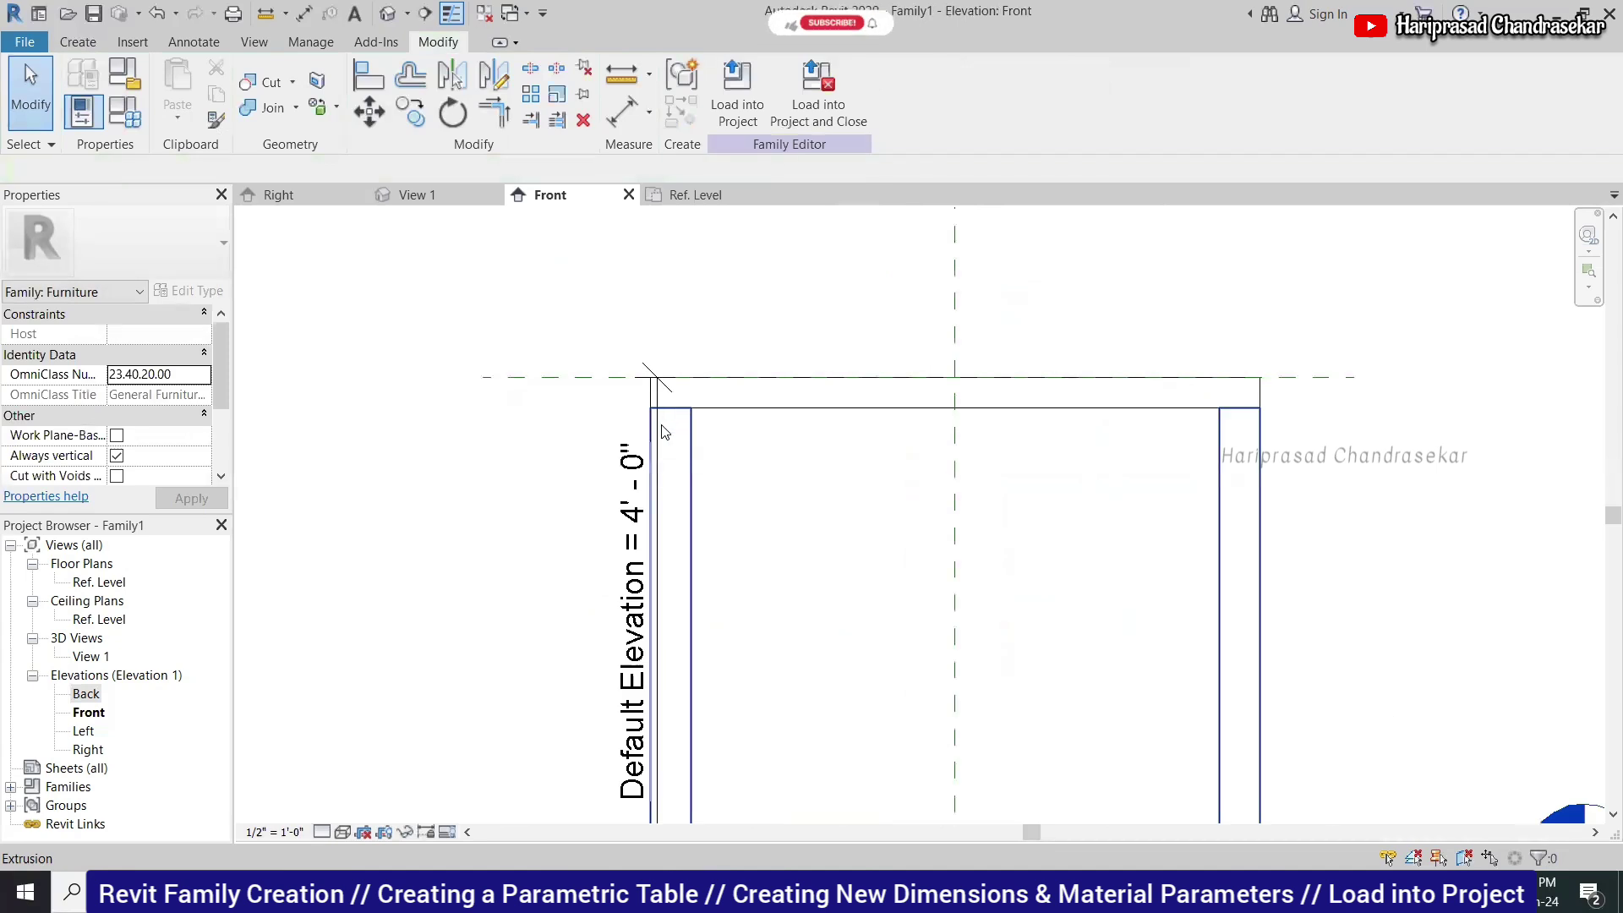
{"action": "scroll", "coordinate": [734, 427], "scroll_direction": "up", "scroll_amount": 2}
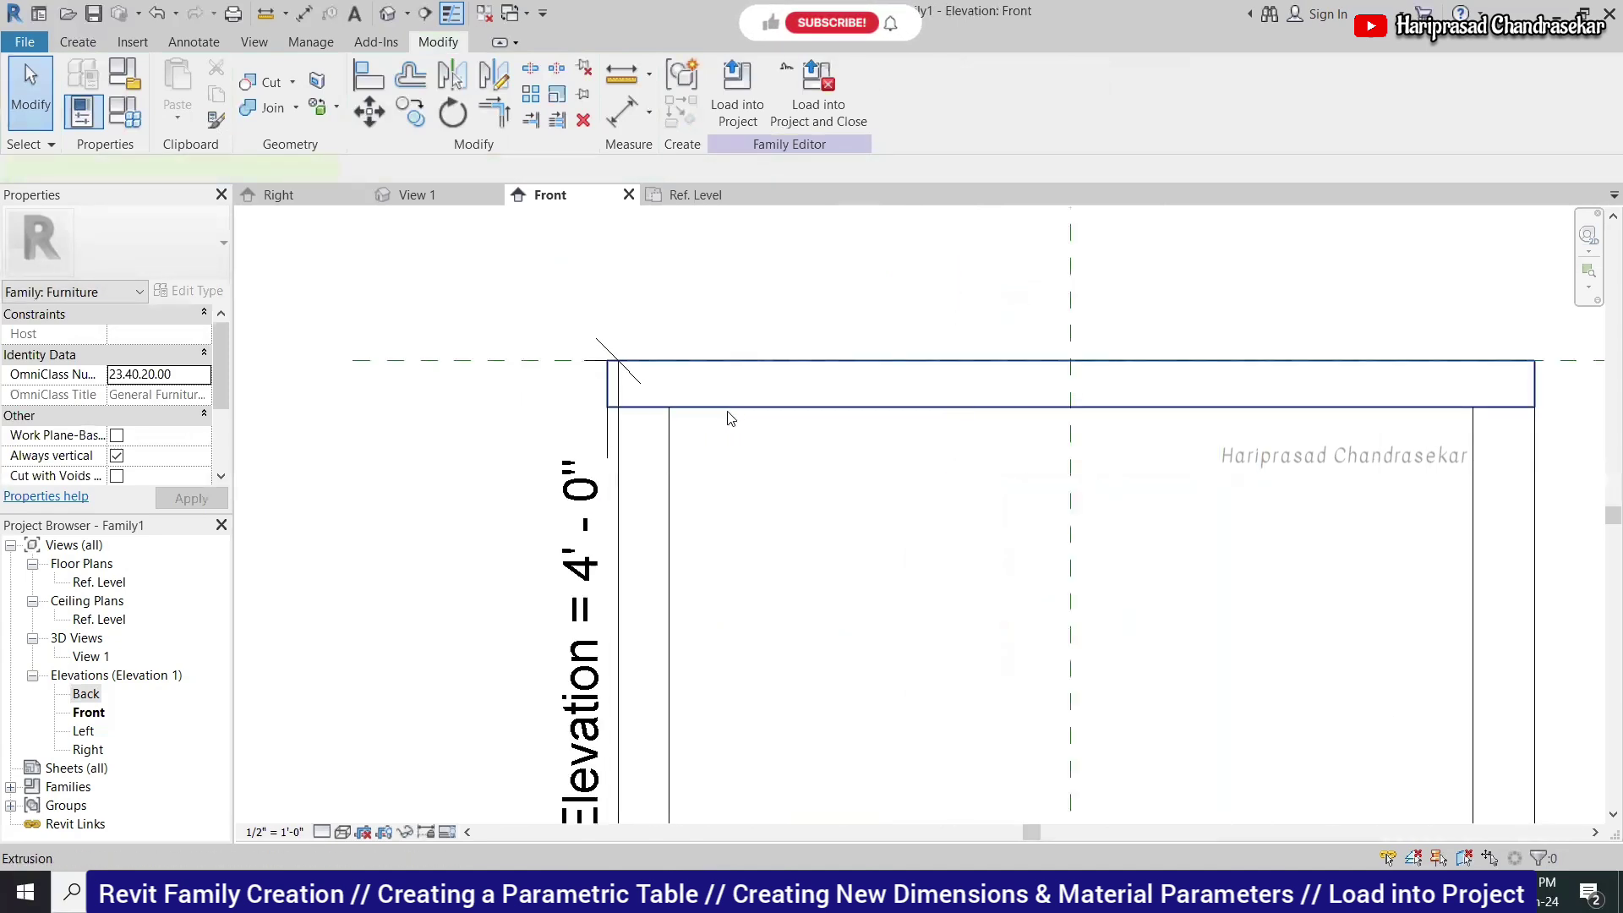
Make the leg's temporary 2'-6" dimension permanent, then delete it.
{"action": "left_click", "coordinate": [732, 419]}
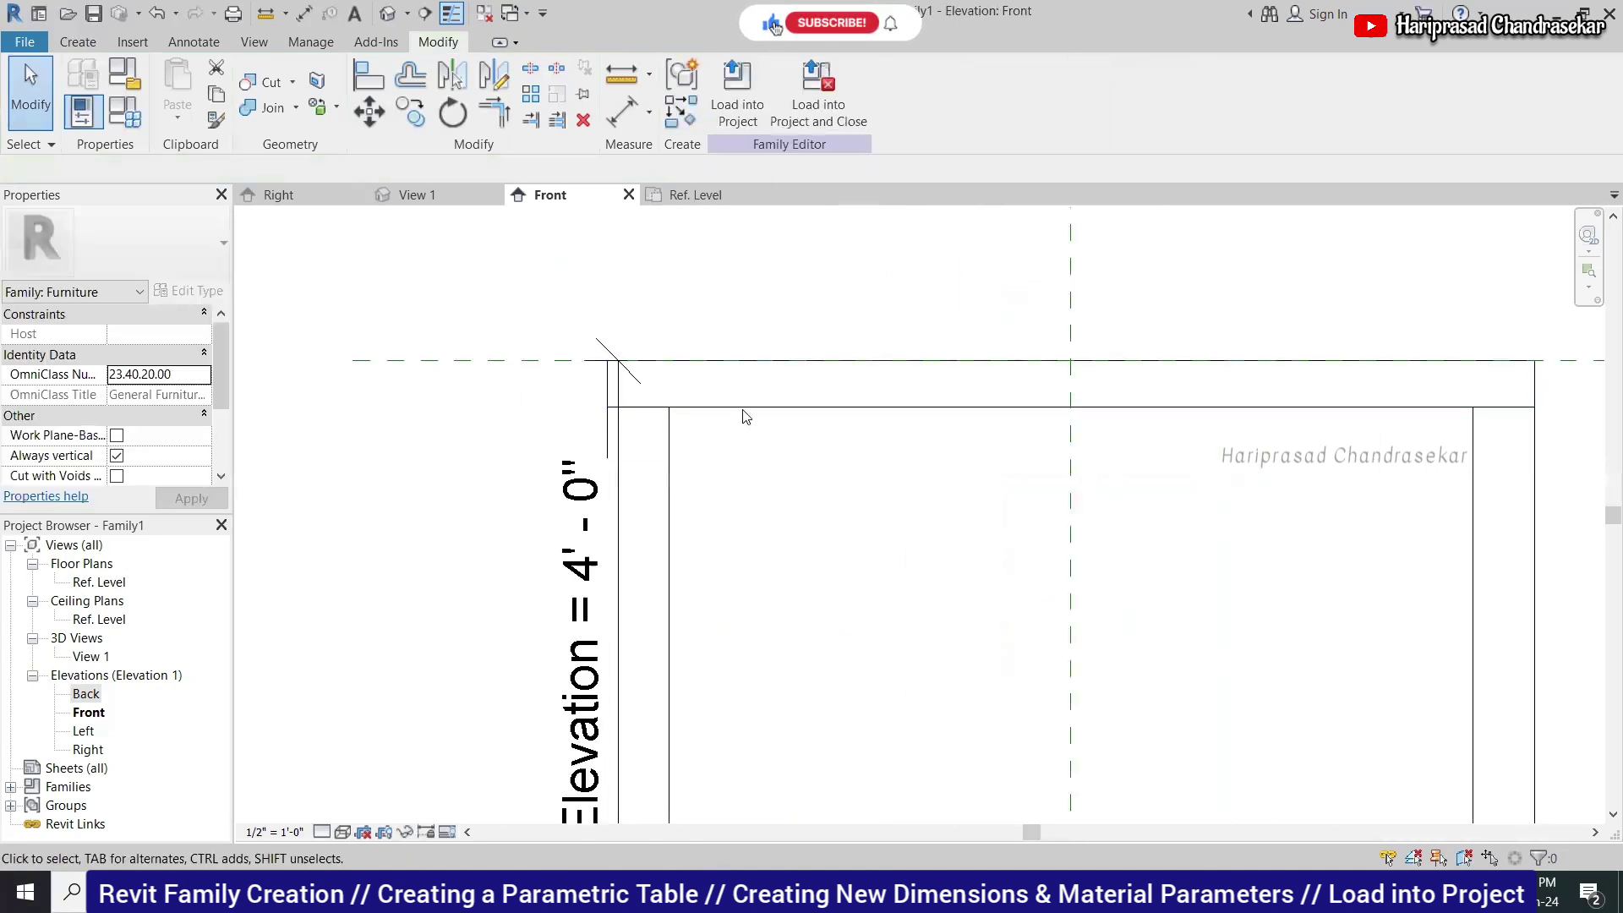
{"action": "left_click", "coordinate": [573, 380]}
{"action": "scroll", "coordinate": [572, 380], "scroll_direction": "down", "scroll_amount": 3}
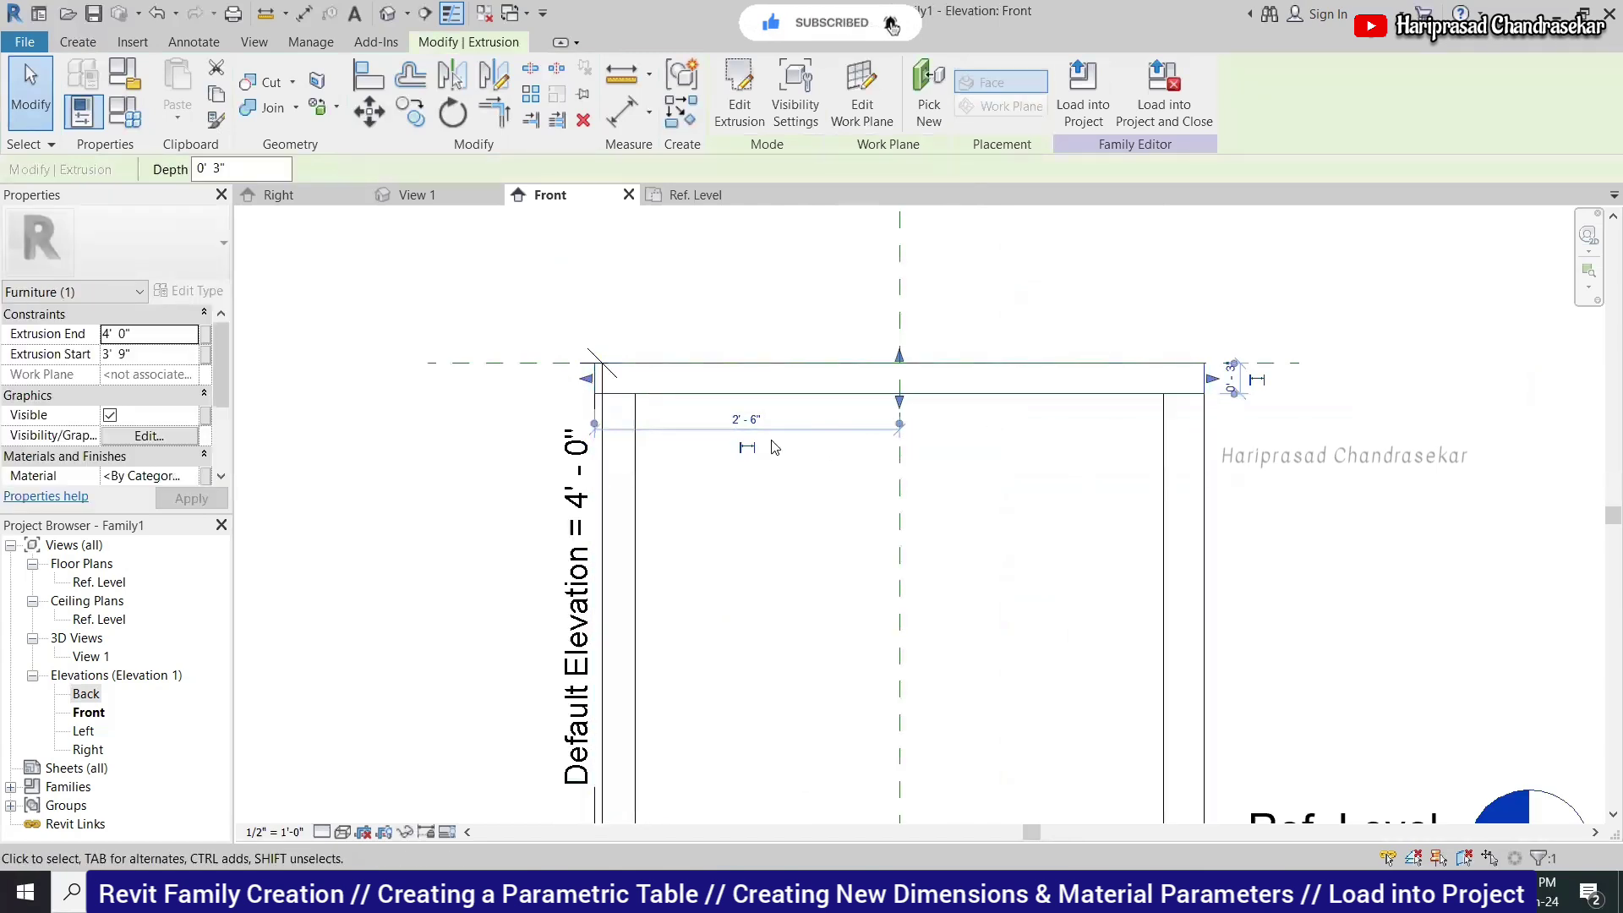
{"action": "left_click", "coordinate": [746, 447]}
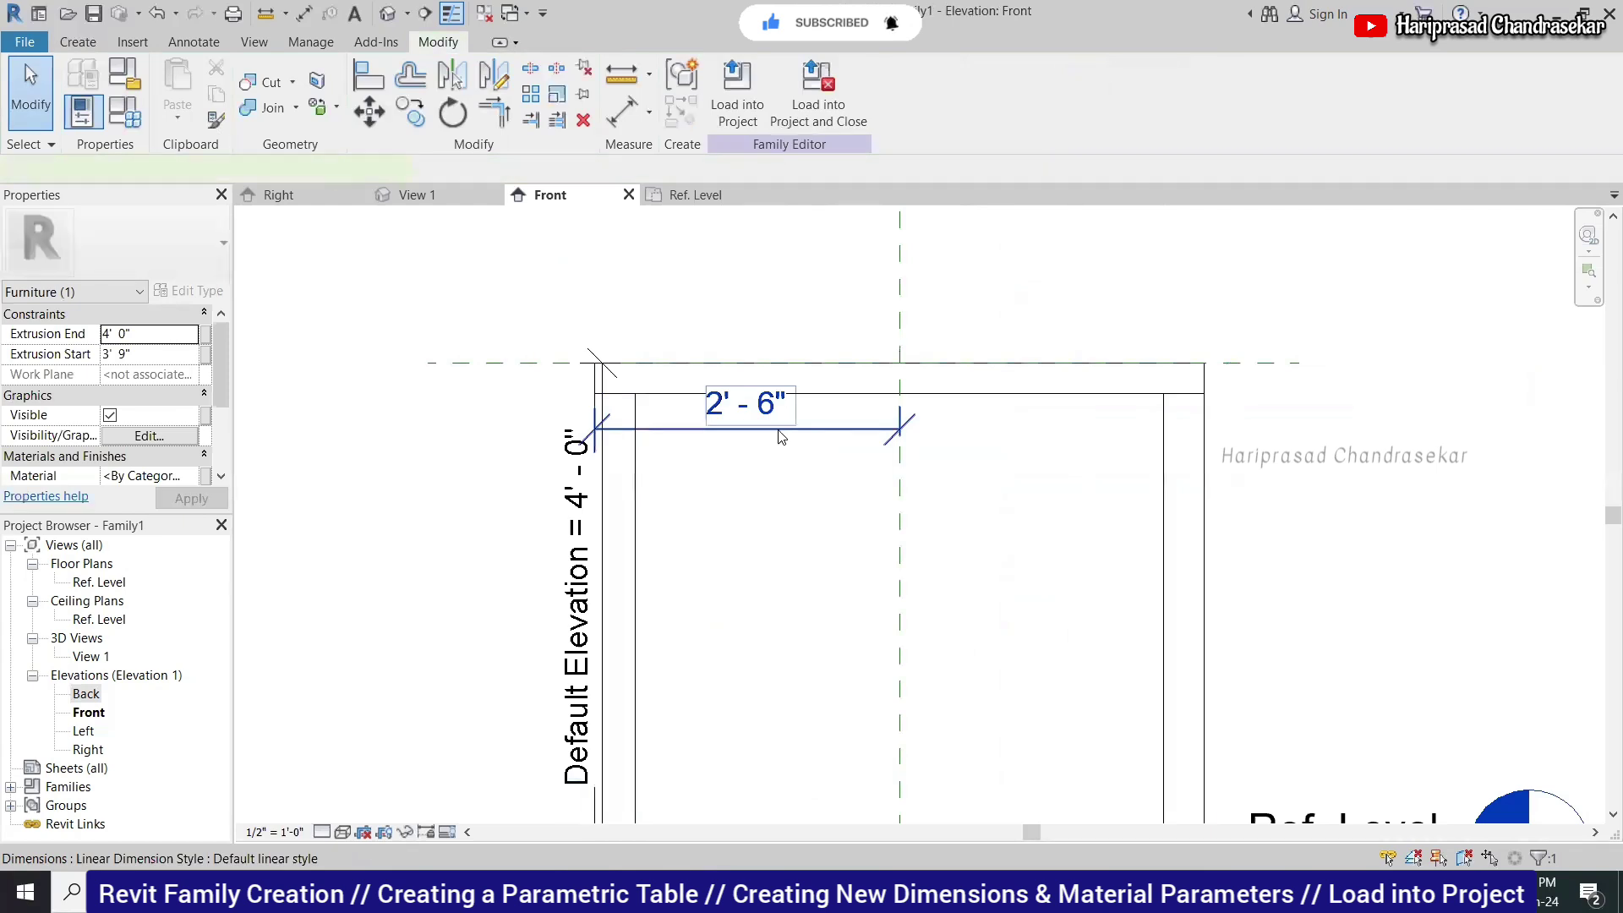
{"action": "left_click", "coordinate": [779, 433]}
{"action": "key", "text": "Delete"}
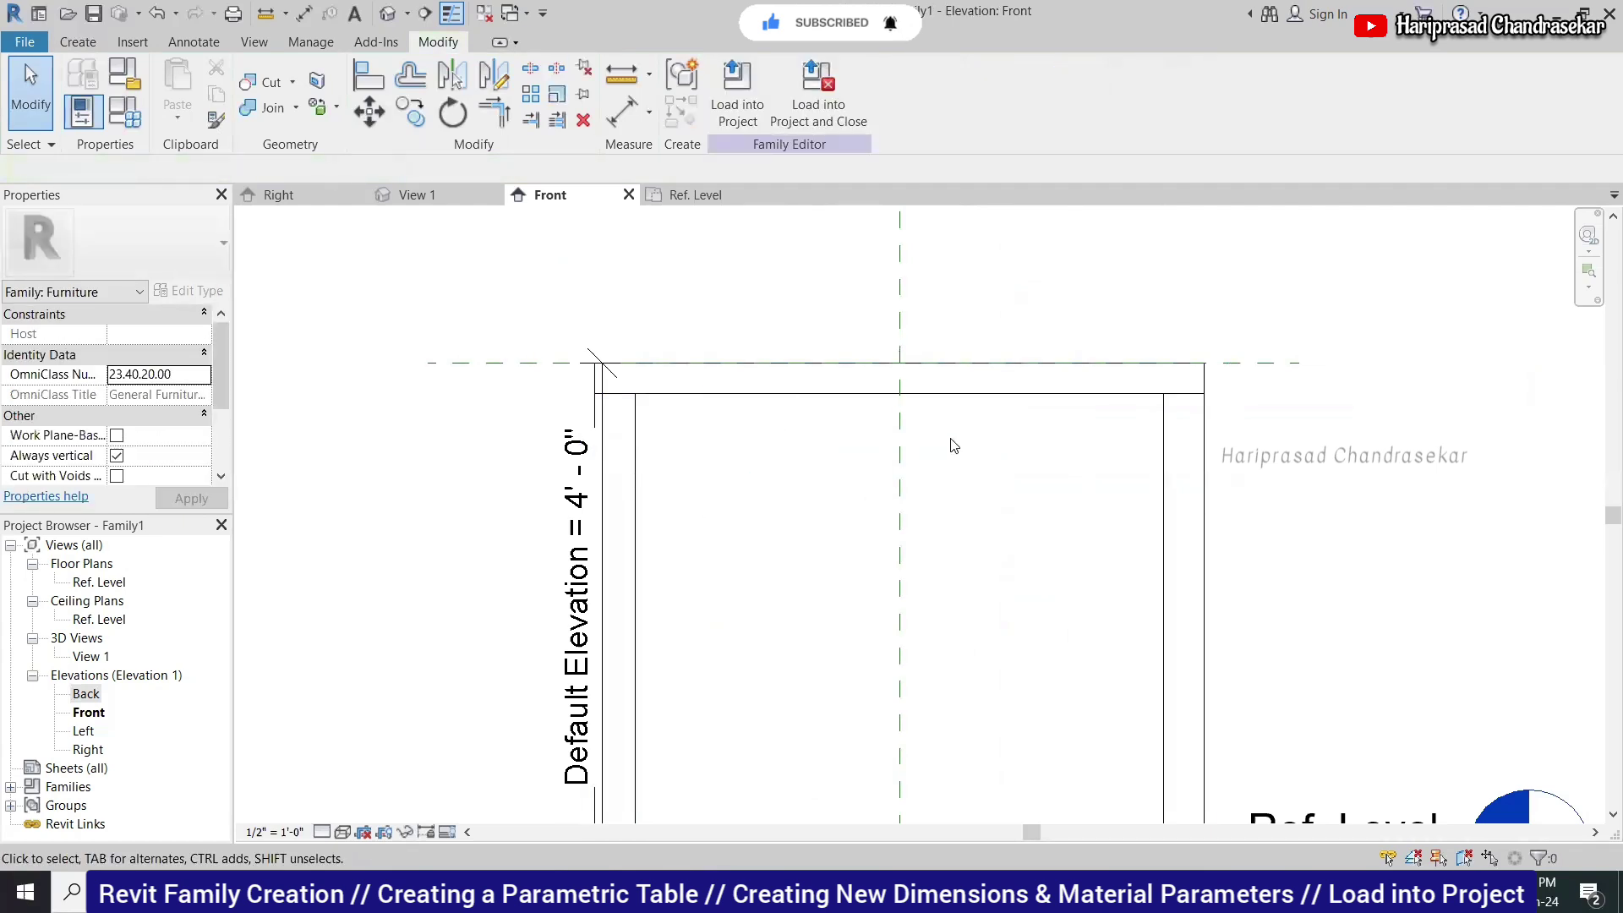
{"action": "scroll", "coordinate": [735, 321], "scroll_direction": "down", "scroll_amount": 1}
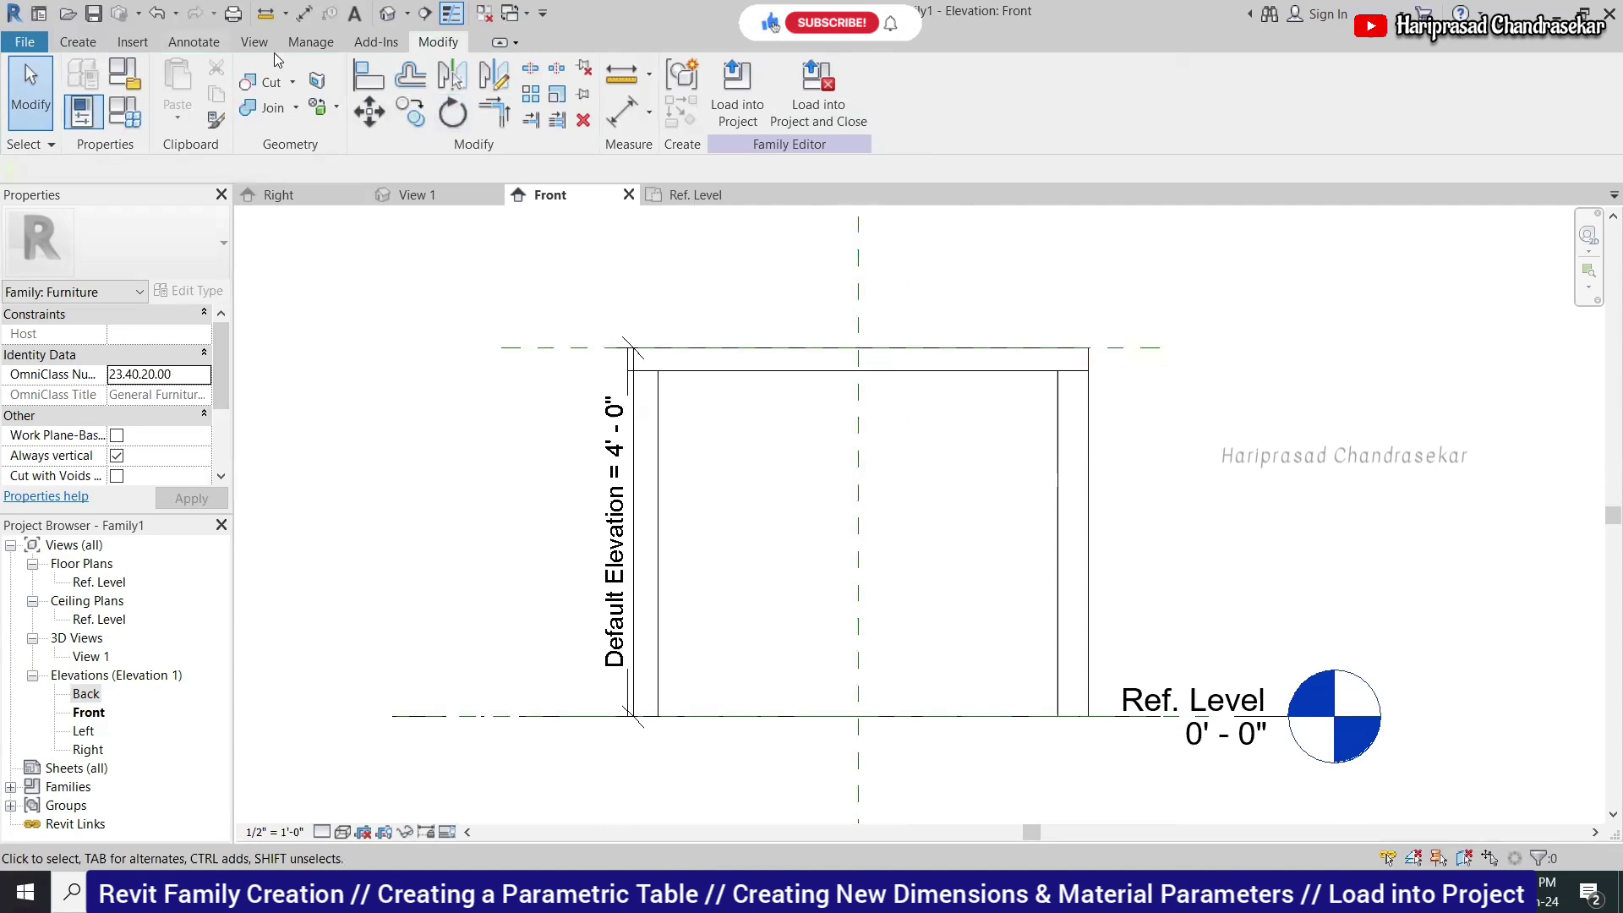
{"action": "left_click", "coordinate": [193, 42]}
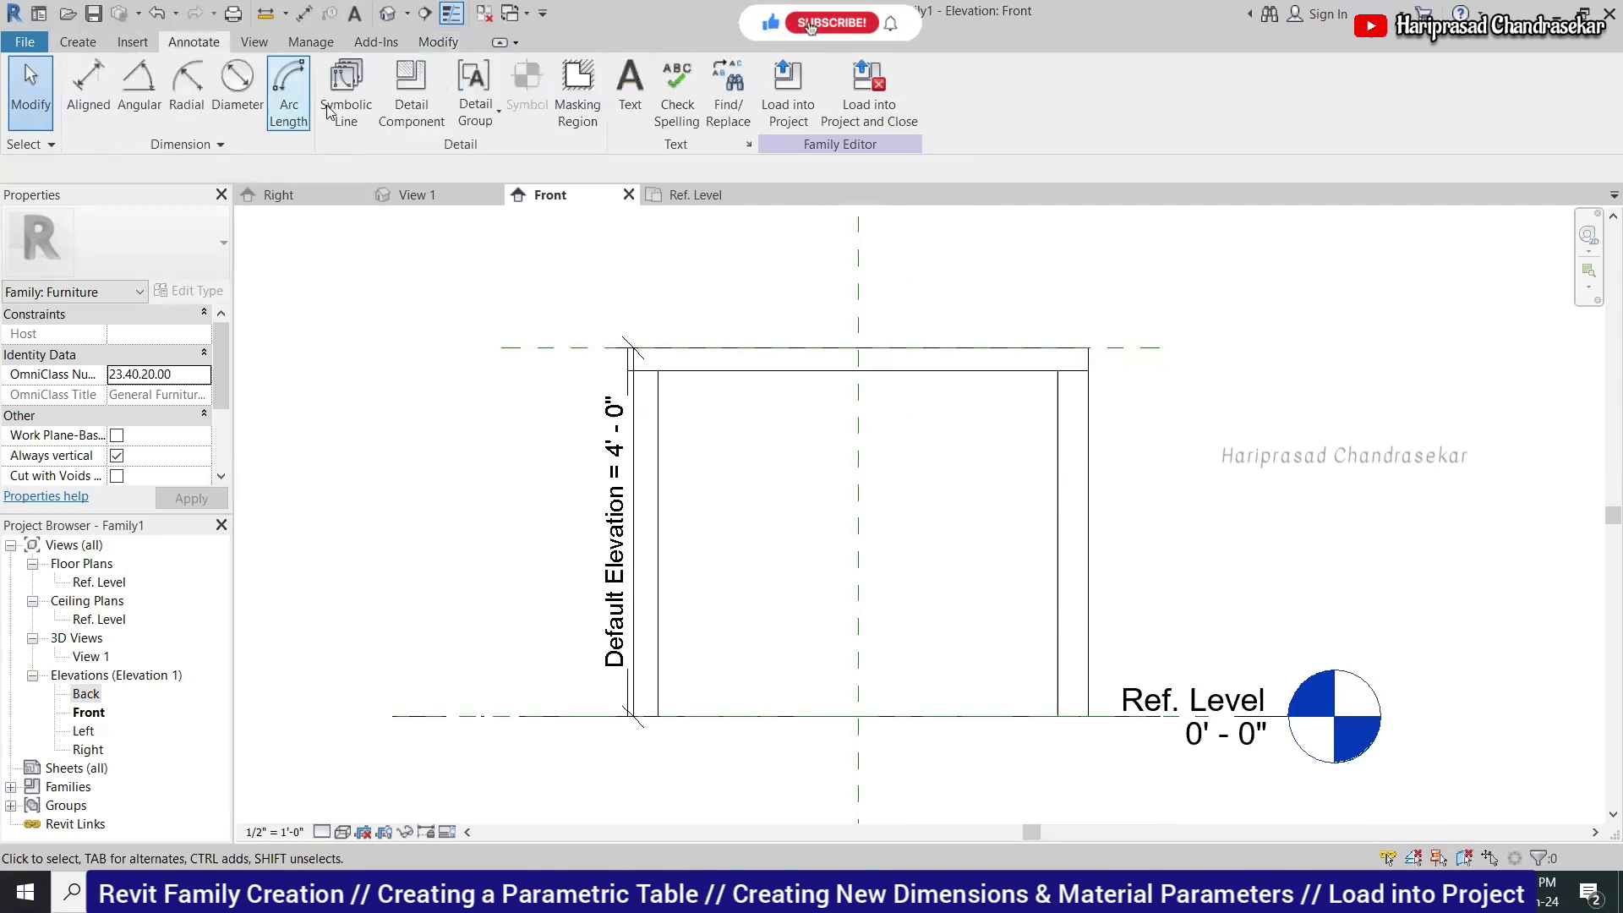
{"action": "left_click", "coordinate": [90, 91]}
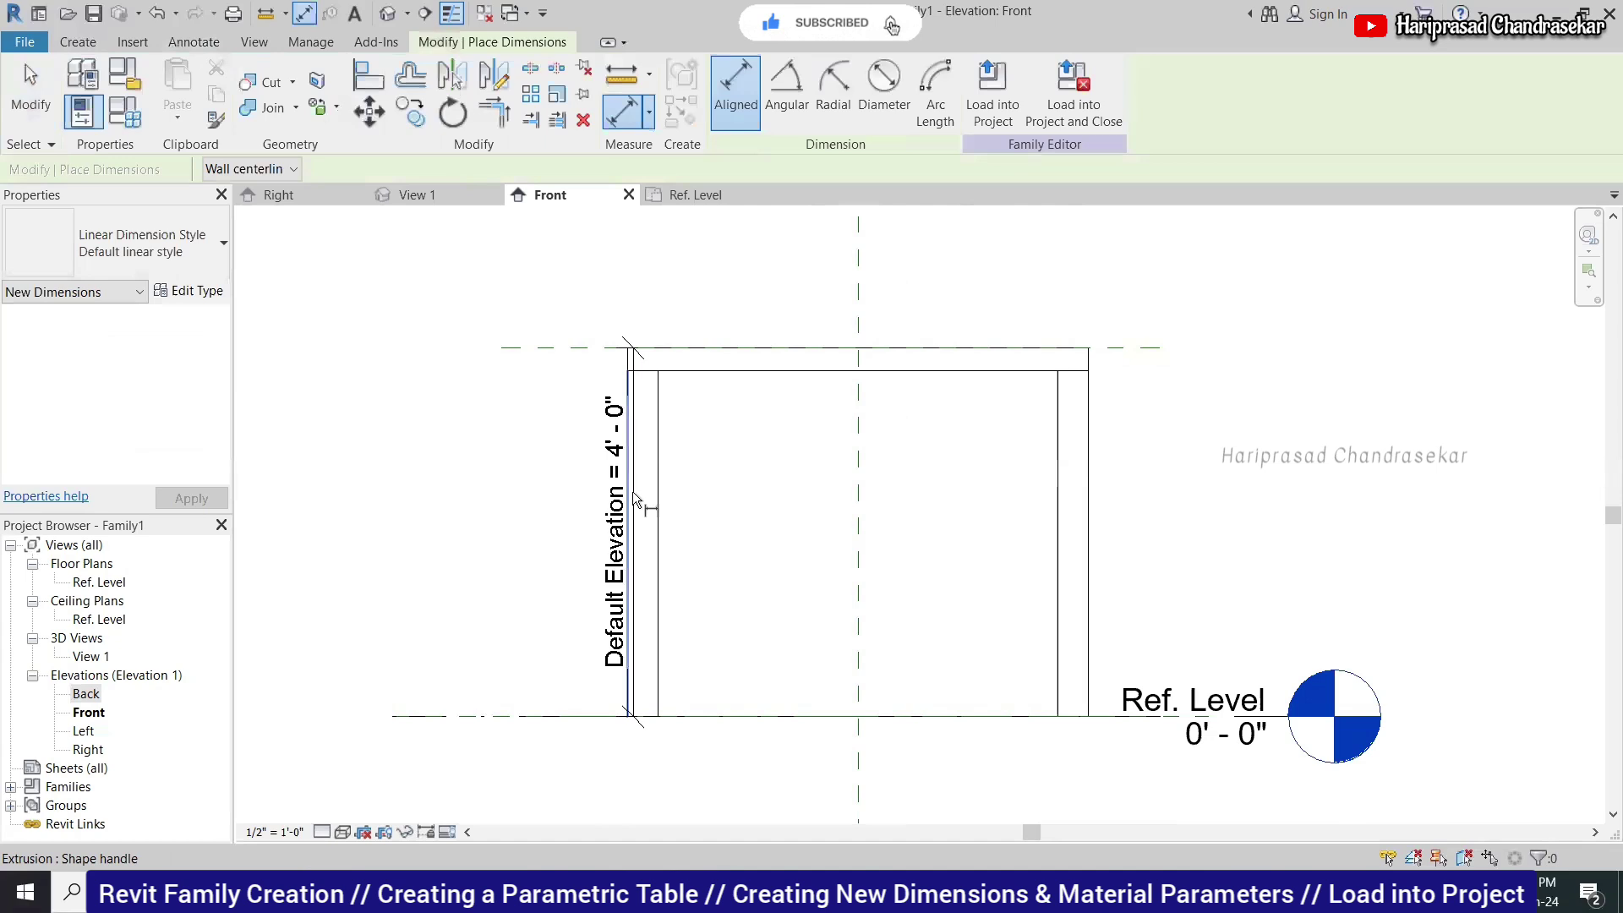
{"action": "left_click", "coordinate": [635, 499]}
{"action": "left_click", "coordinate": [858, 489]}
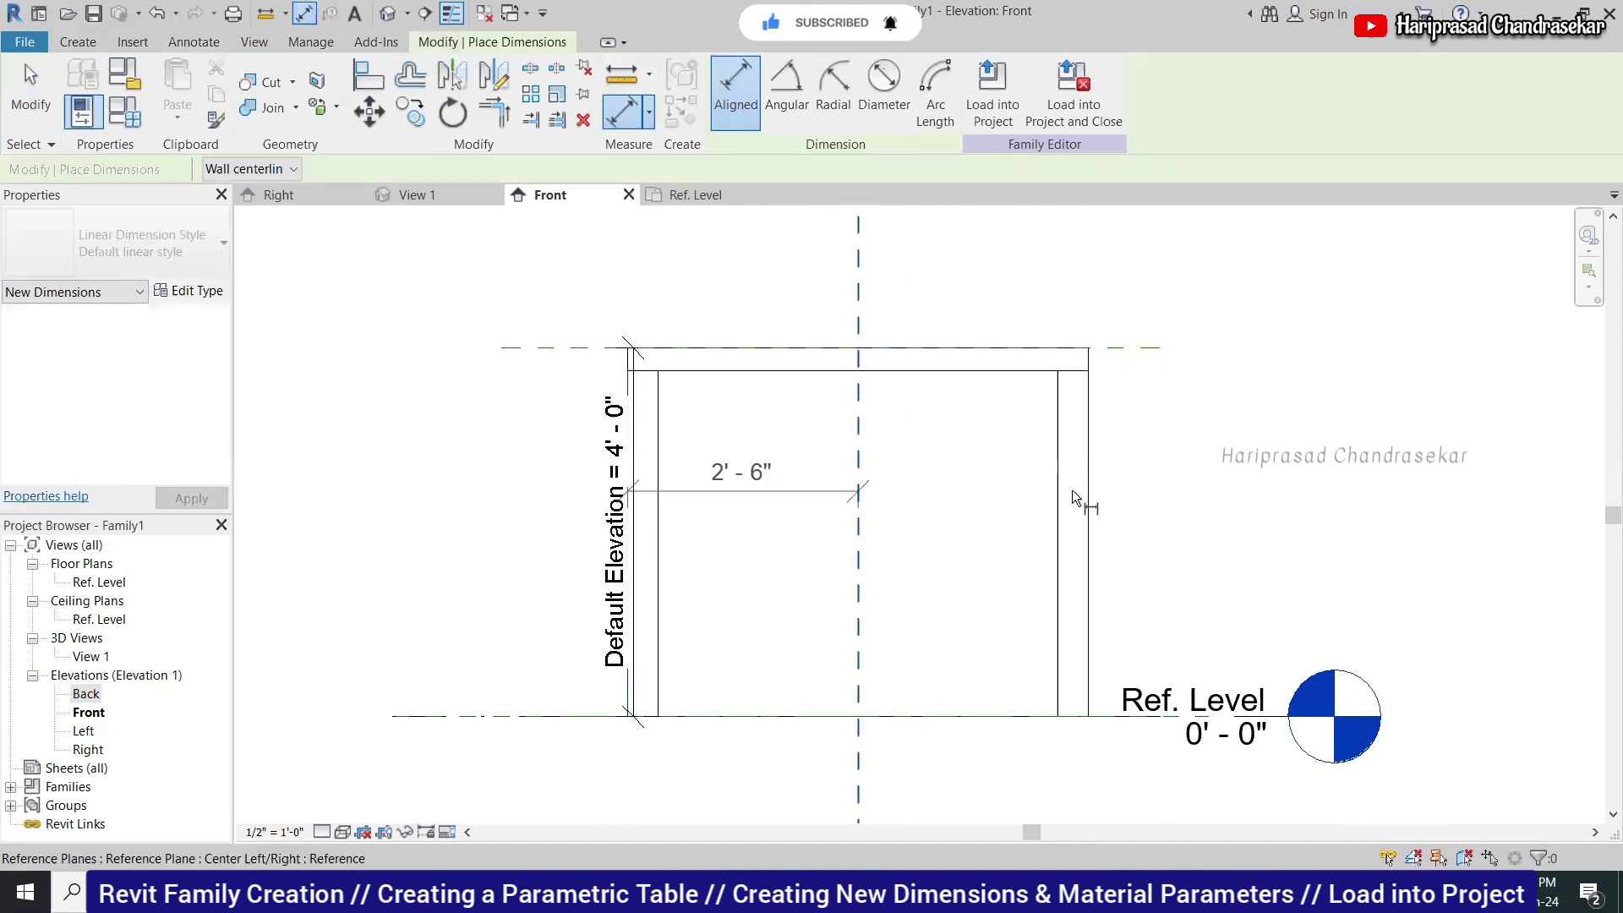
{"action": "left_click", "coordinate": [1091, 493]}
{"action": "left_click", "coordinate": [944, 571]}
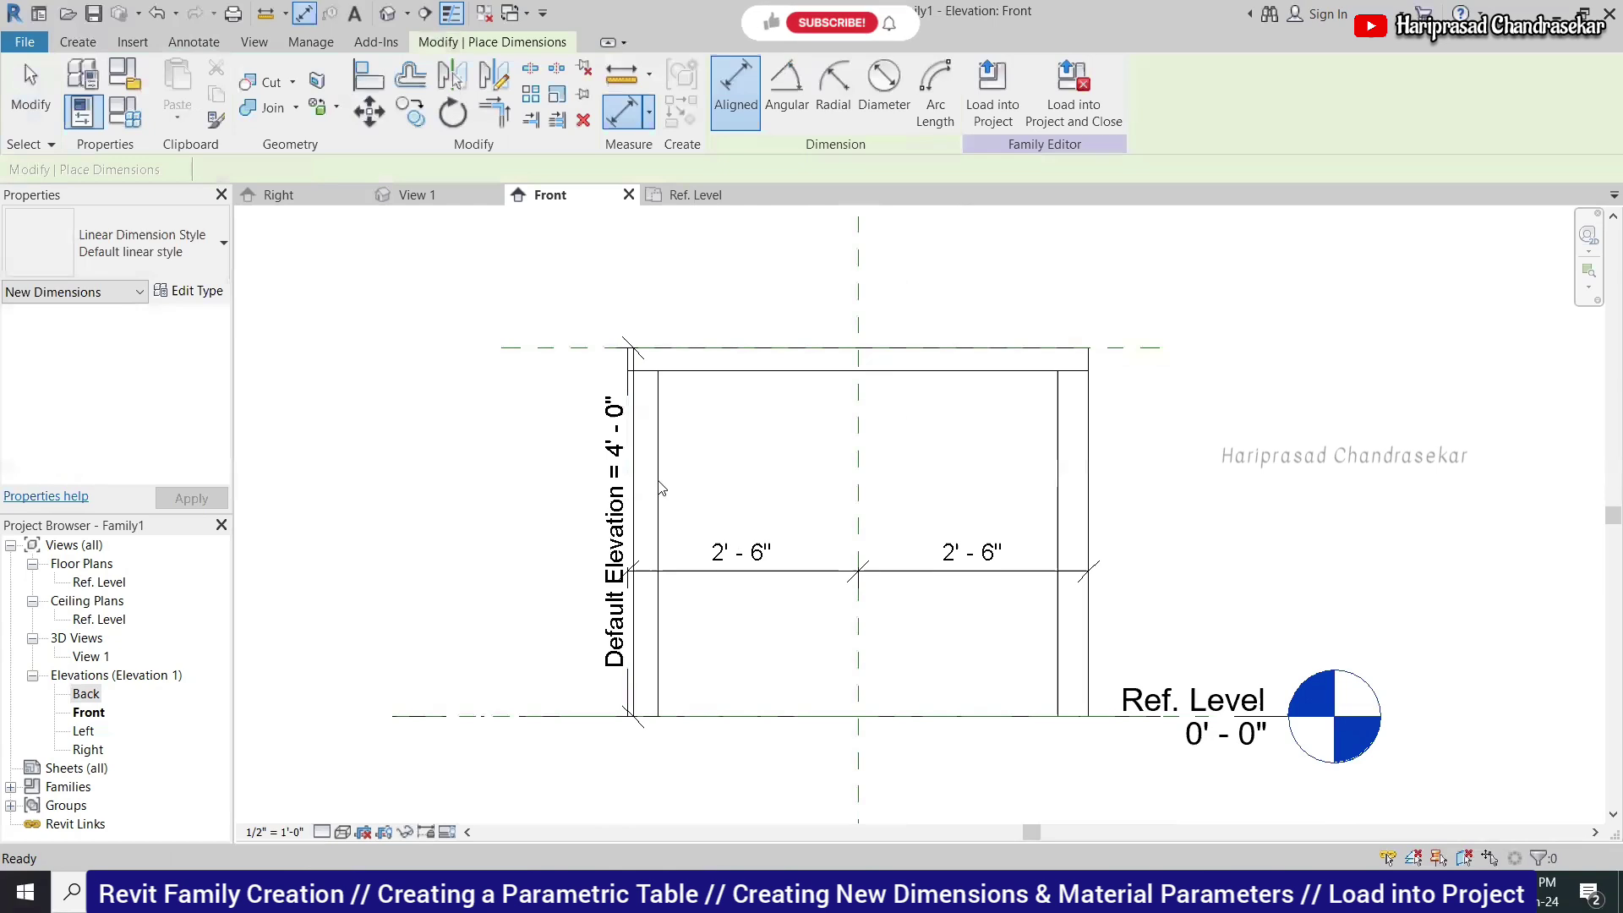
{"action": "key", "text": "Escape"}
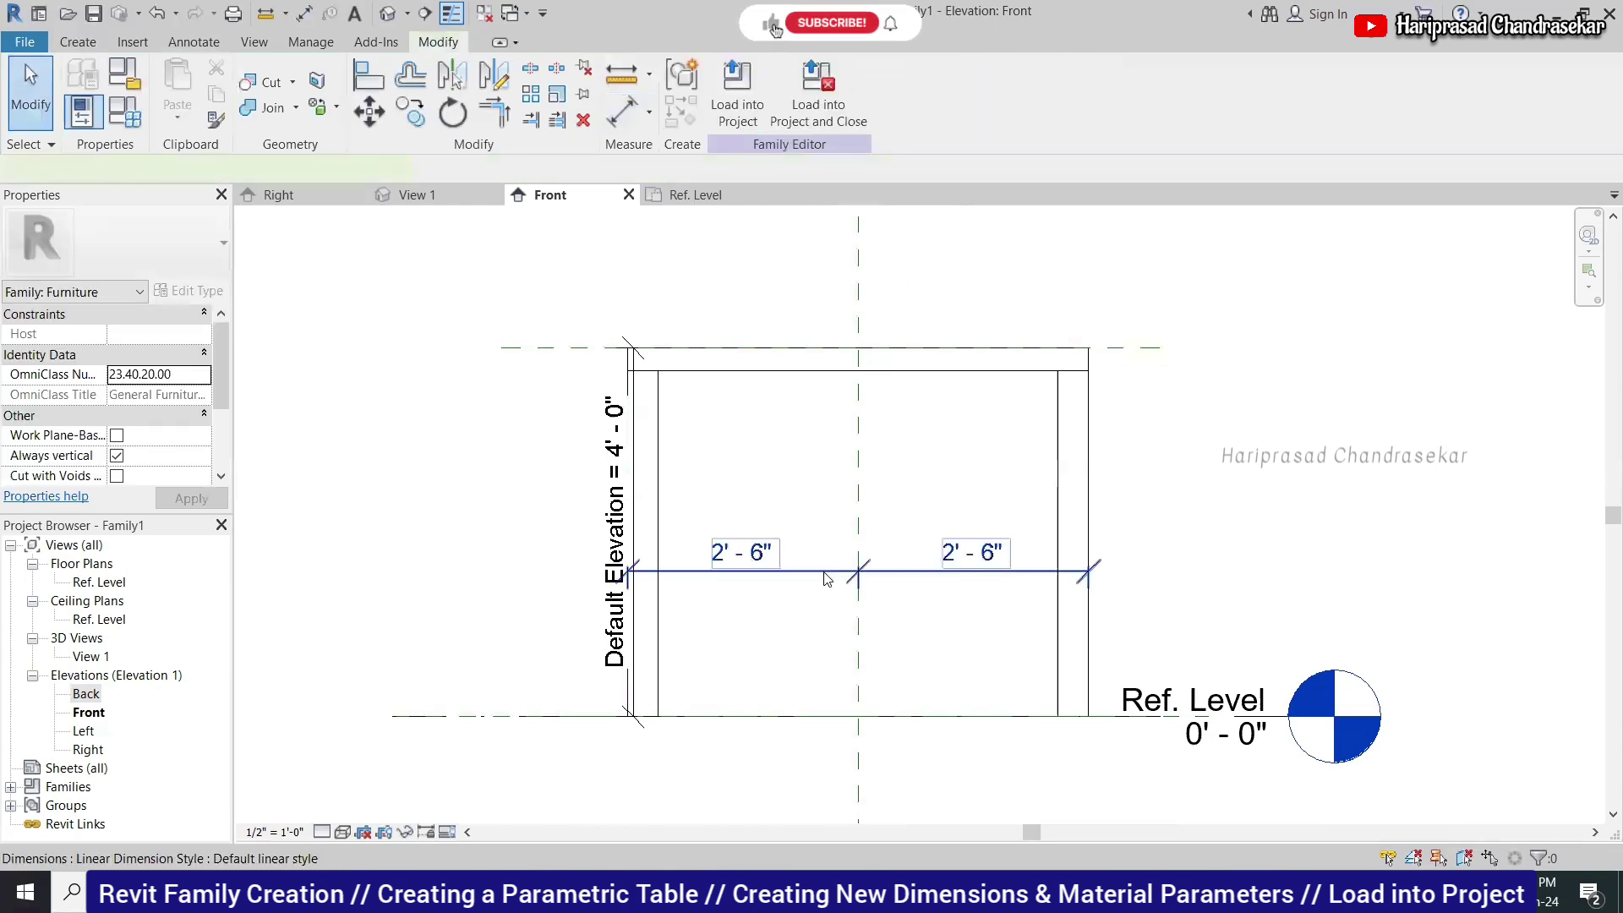
{"action": "left_click", "coordinate": [827, 580]}
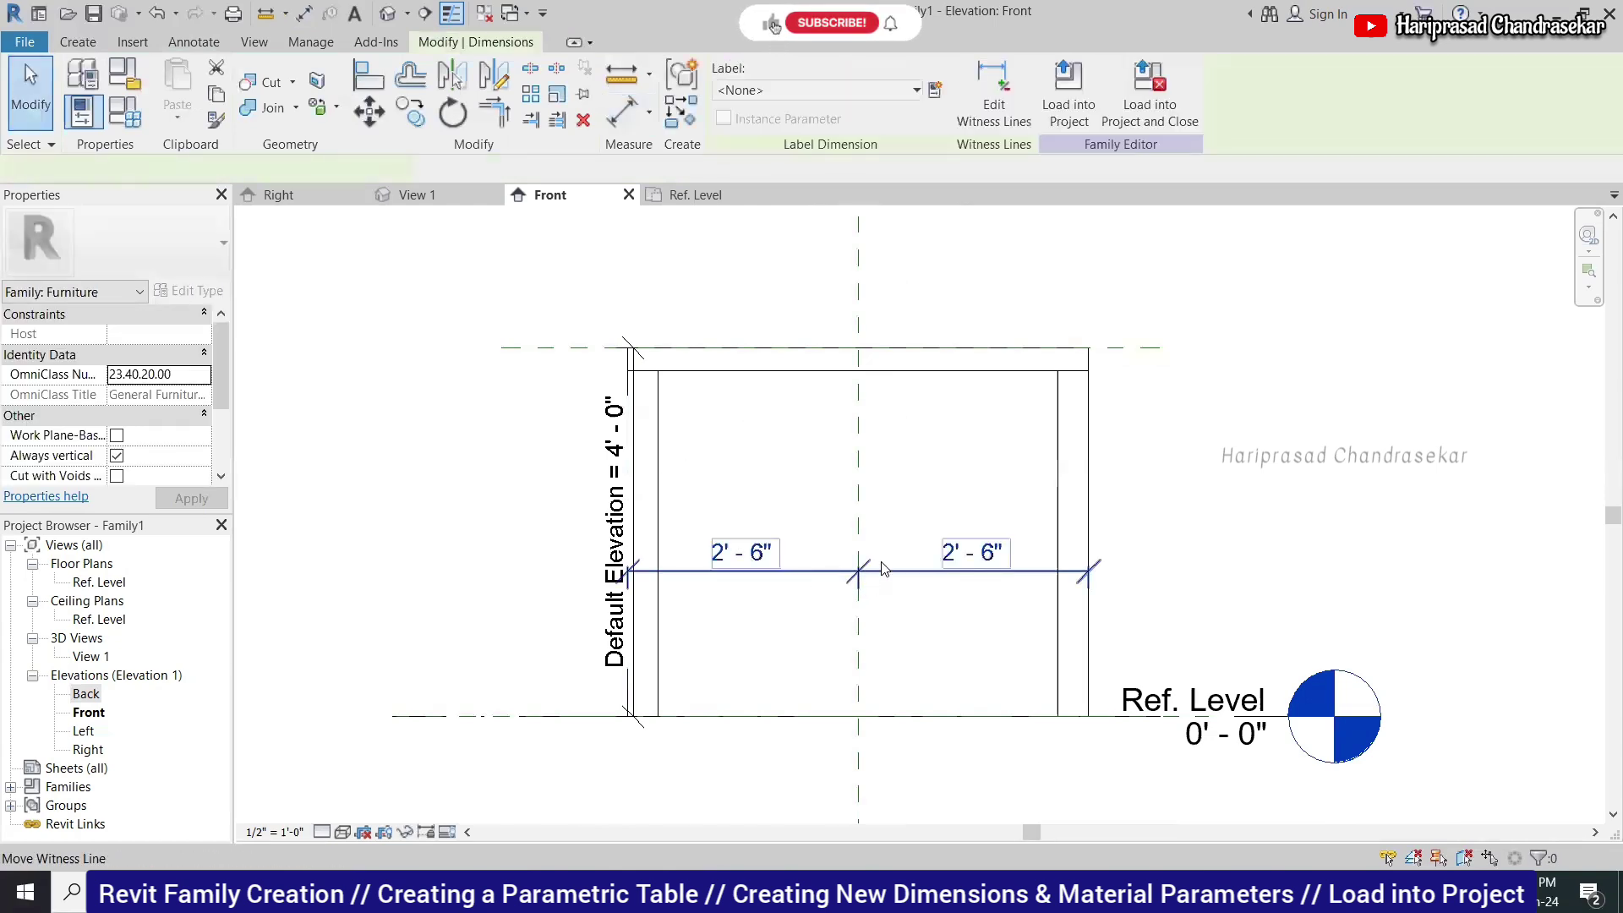
{"action": "left_click", "coordinate": [929, 470]}
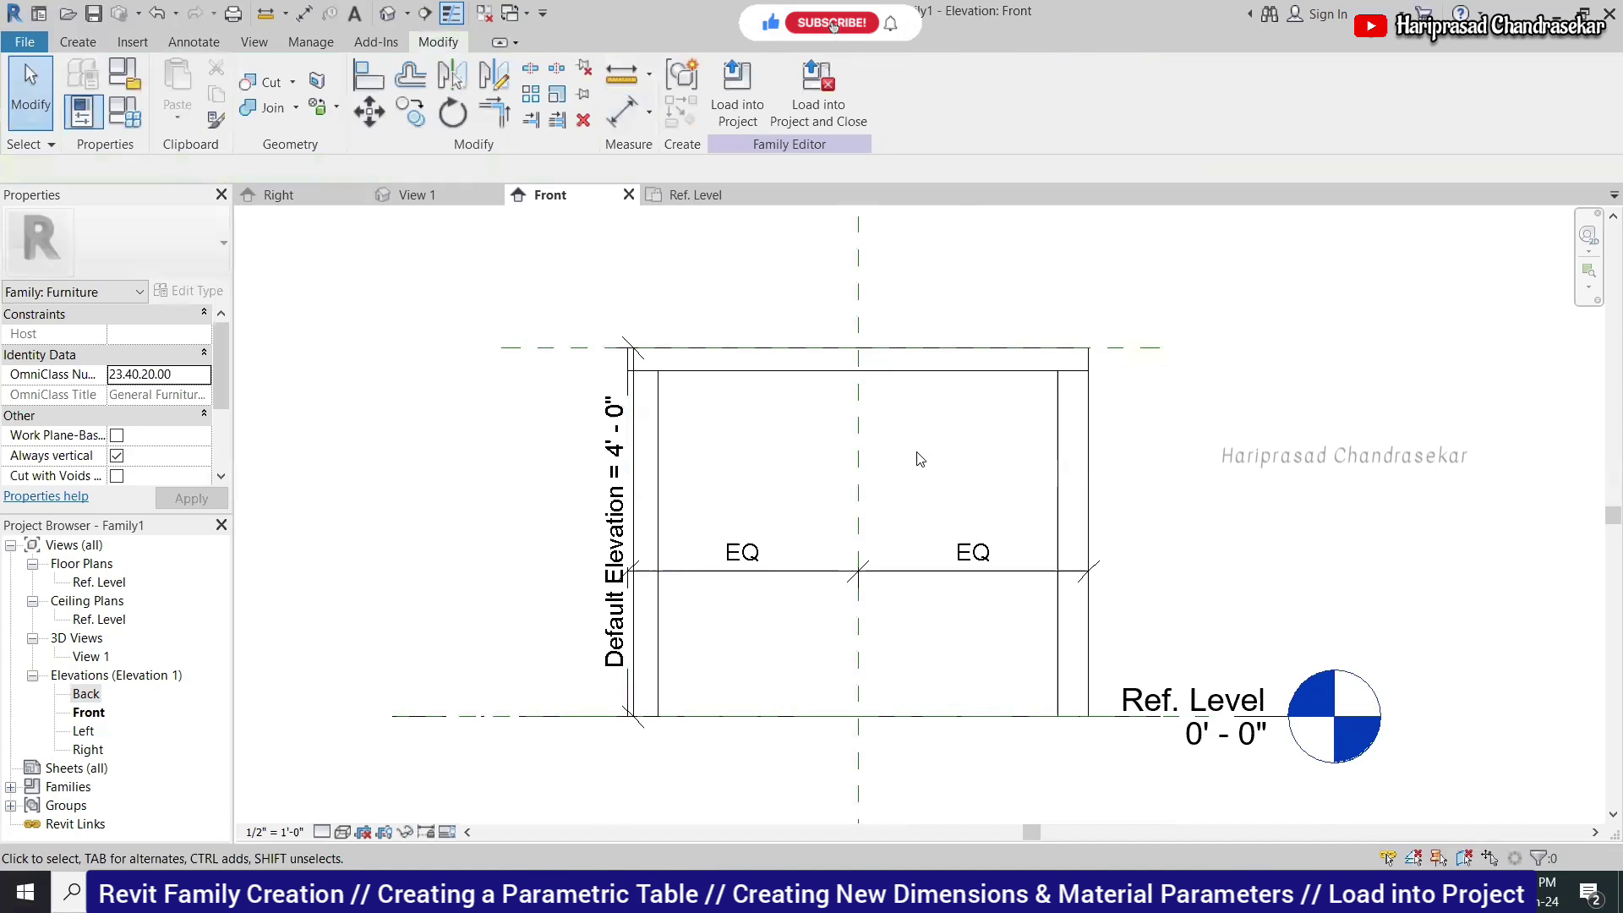
{"action": "left_click", "coordinate": [904, 583]}
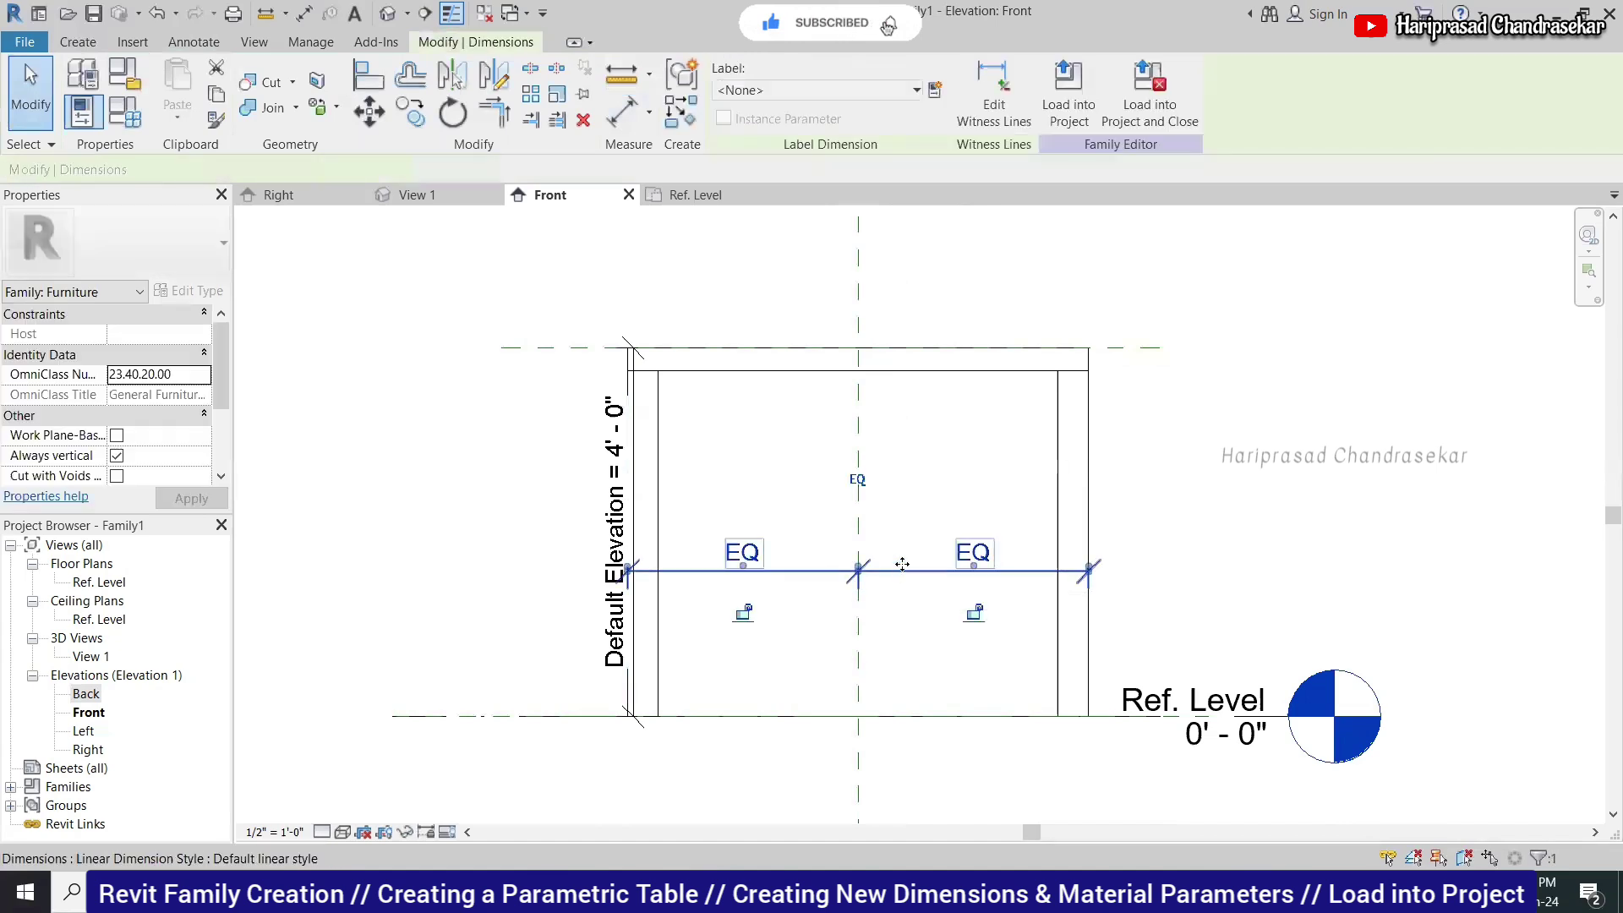
{"action": "left_click", "coordinate": [946, 437]}
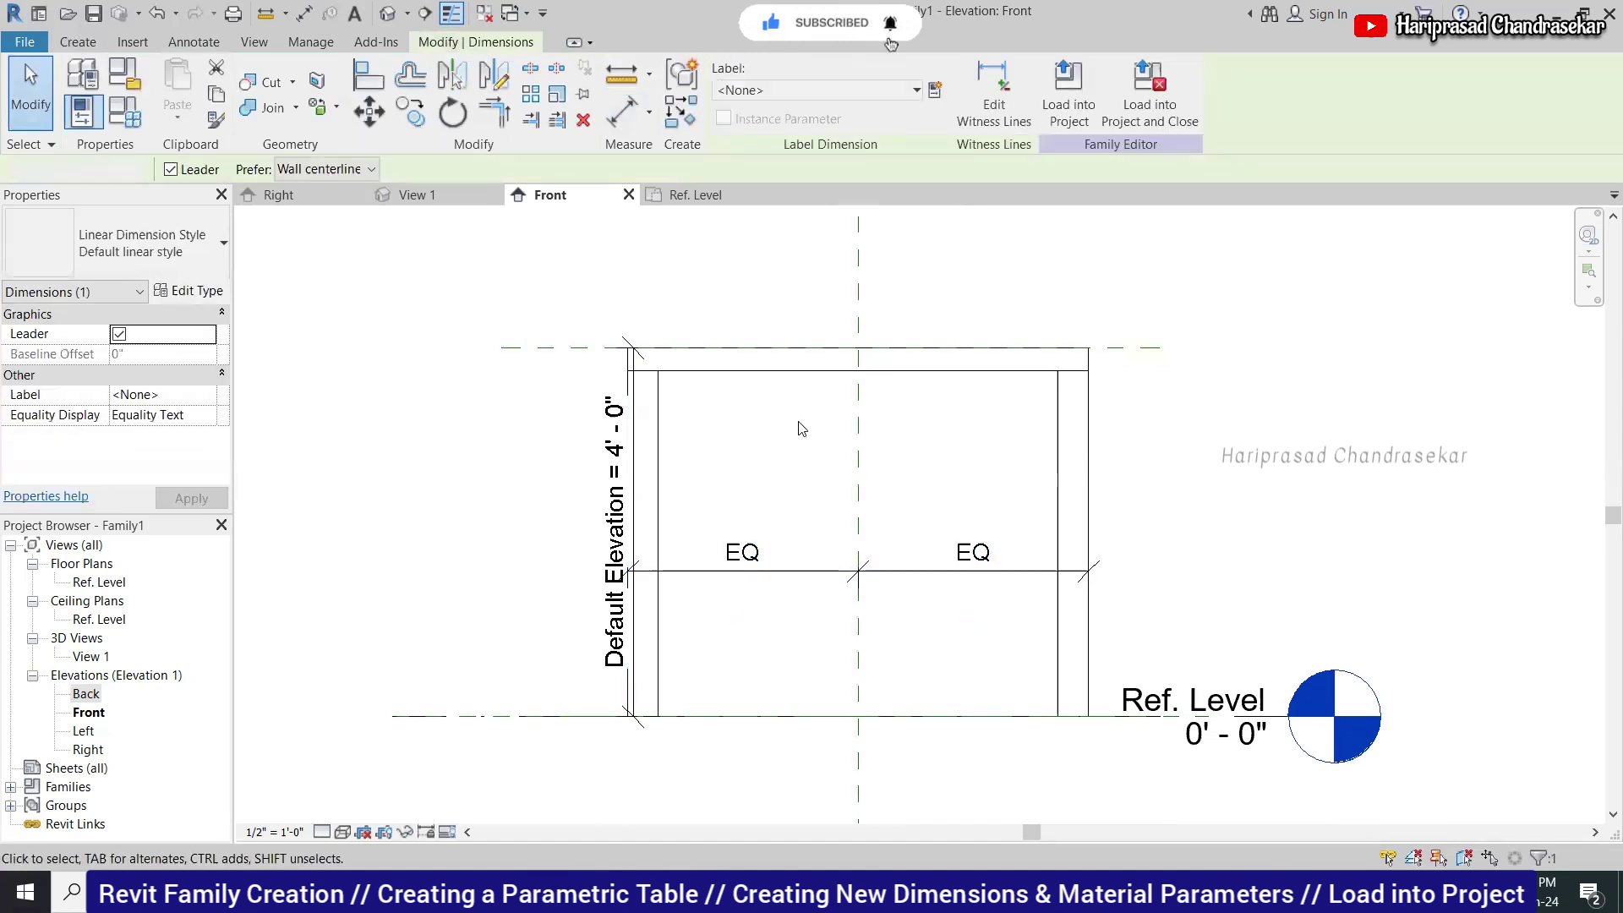
Move the 4'-0" Default Elevation dimension left so it clears the table legs.
{"action": "left_click", "coordinate": [658, 412]}
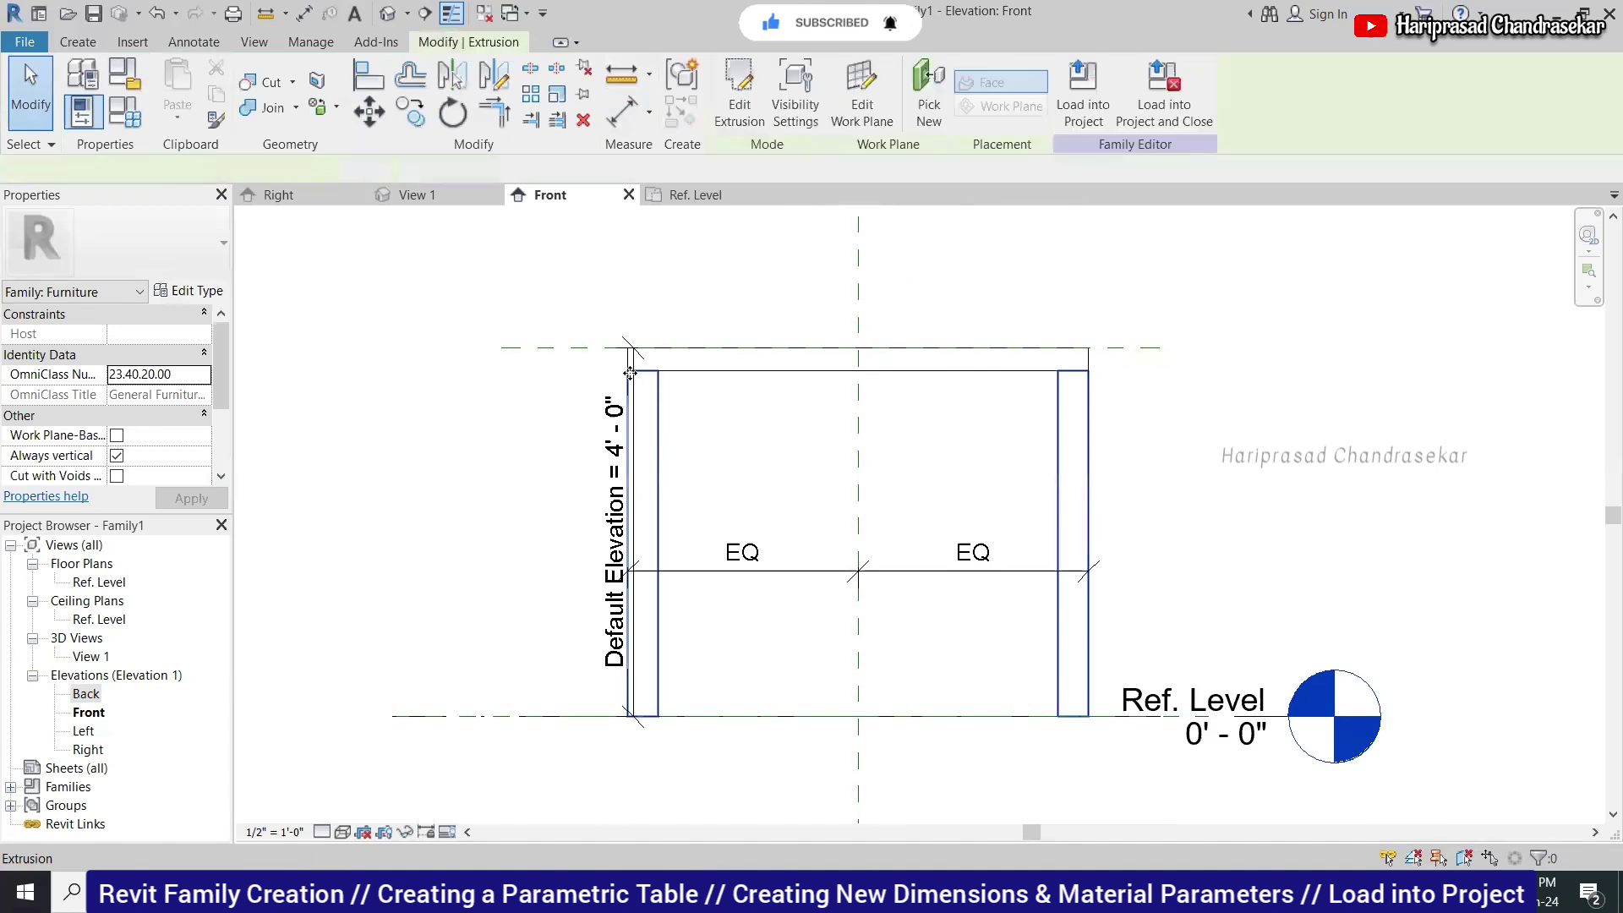
{"action": "scroll", "coordinate": [596, 372], "scroll_direction": "up", "scroll_amount": 1}
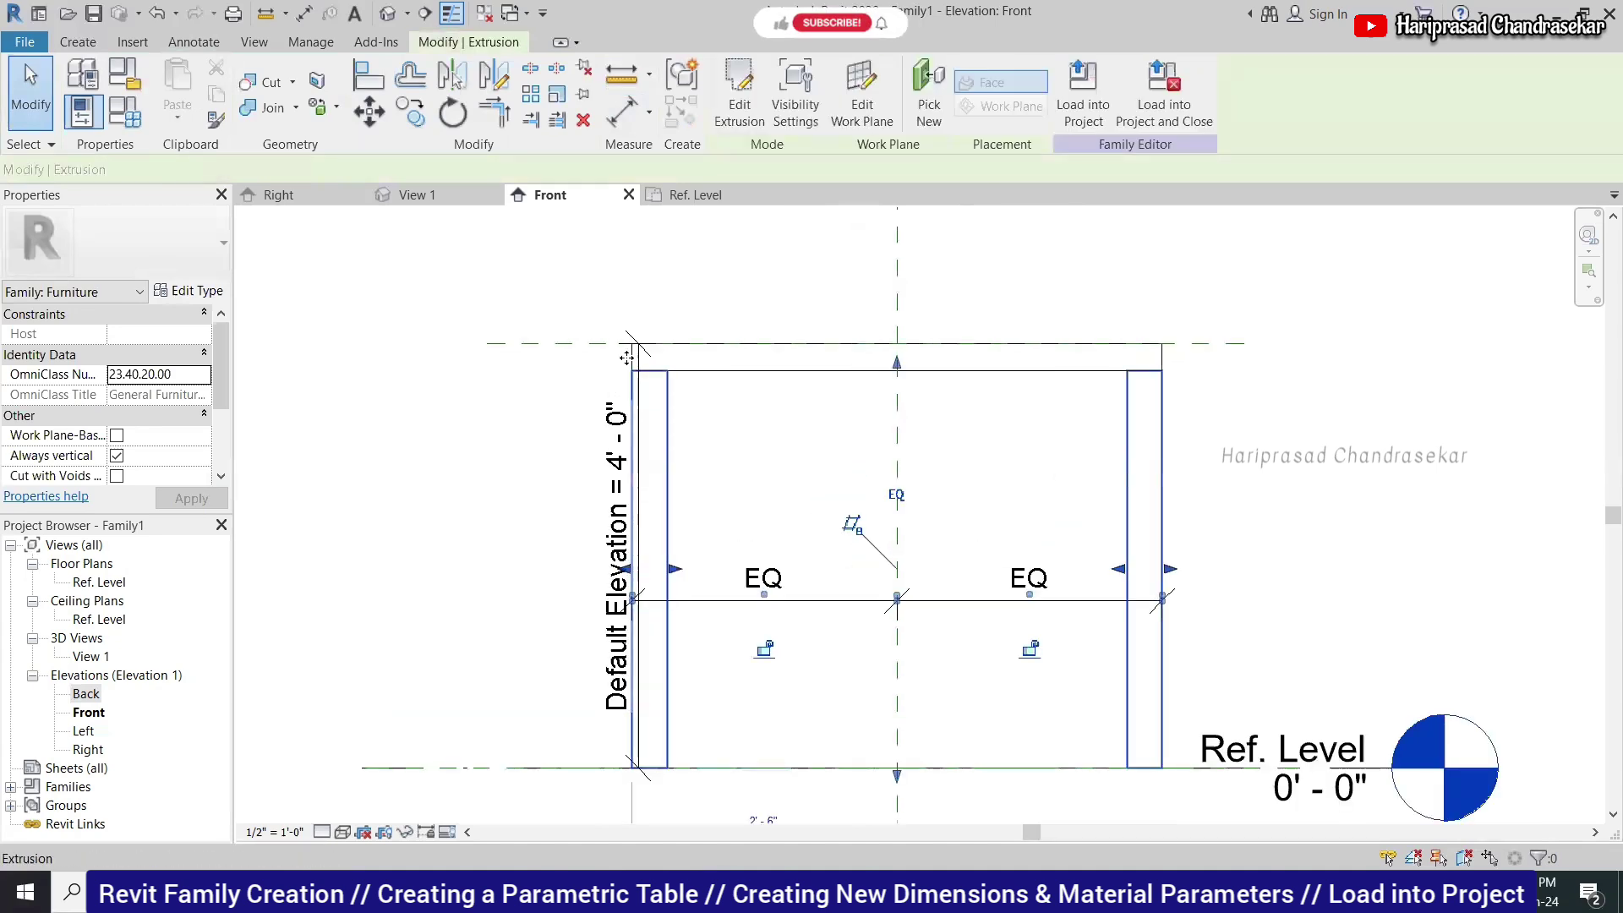
{"action": "left_click", "coordinate": [732, 447]}
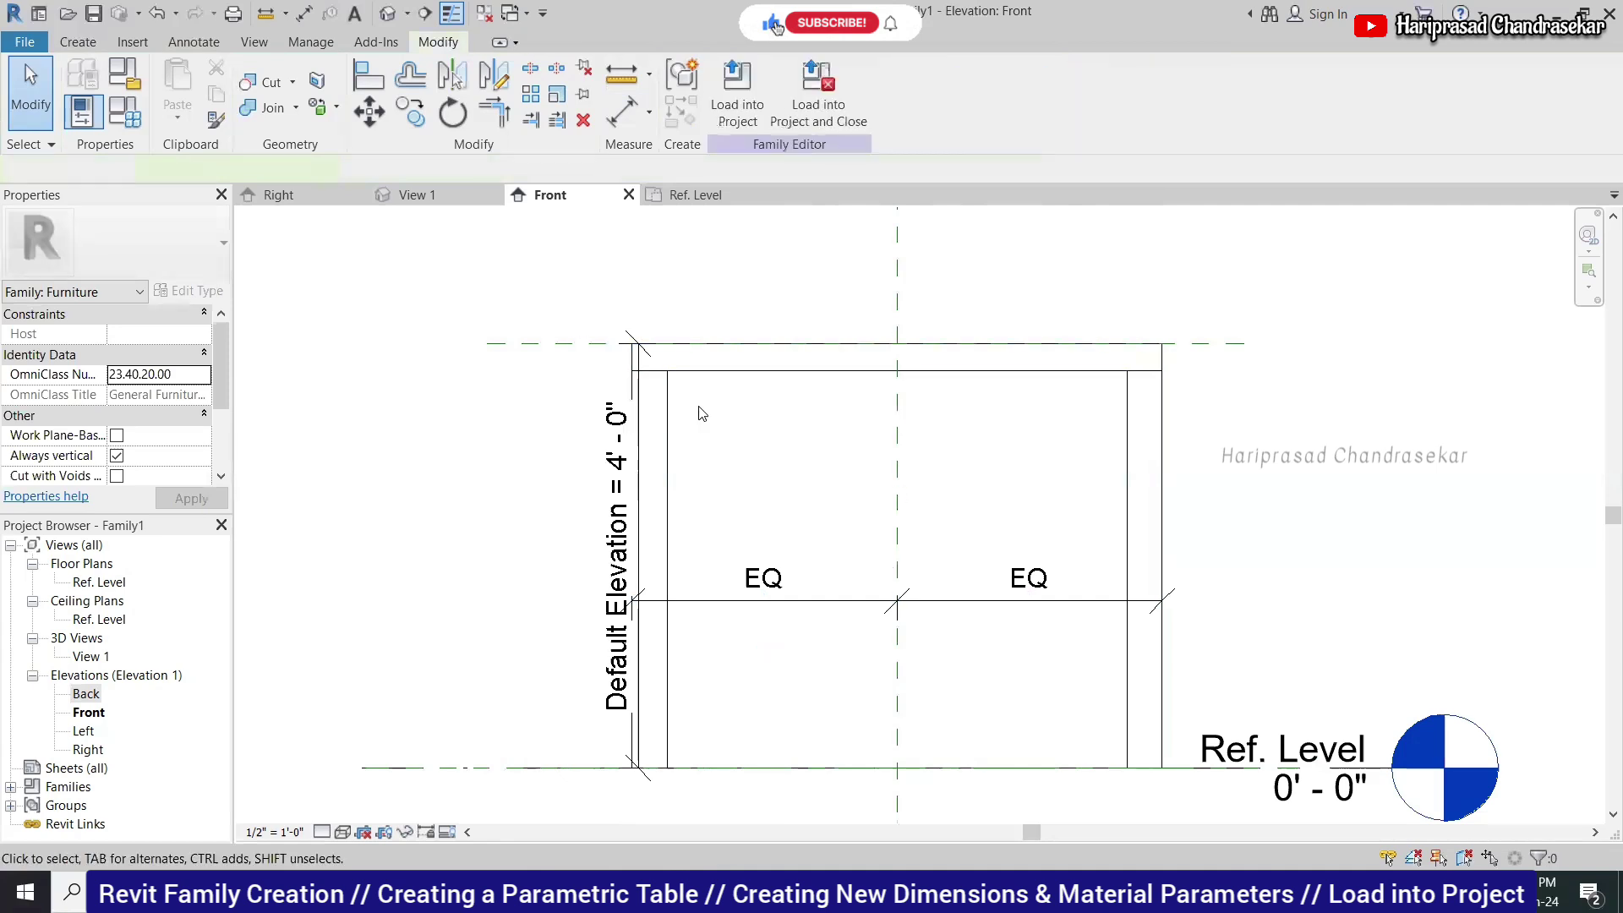
{"action": "scroll", "coordinate": [761, 440], "scroll_direction": "down", "scroll_amount": 1}
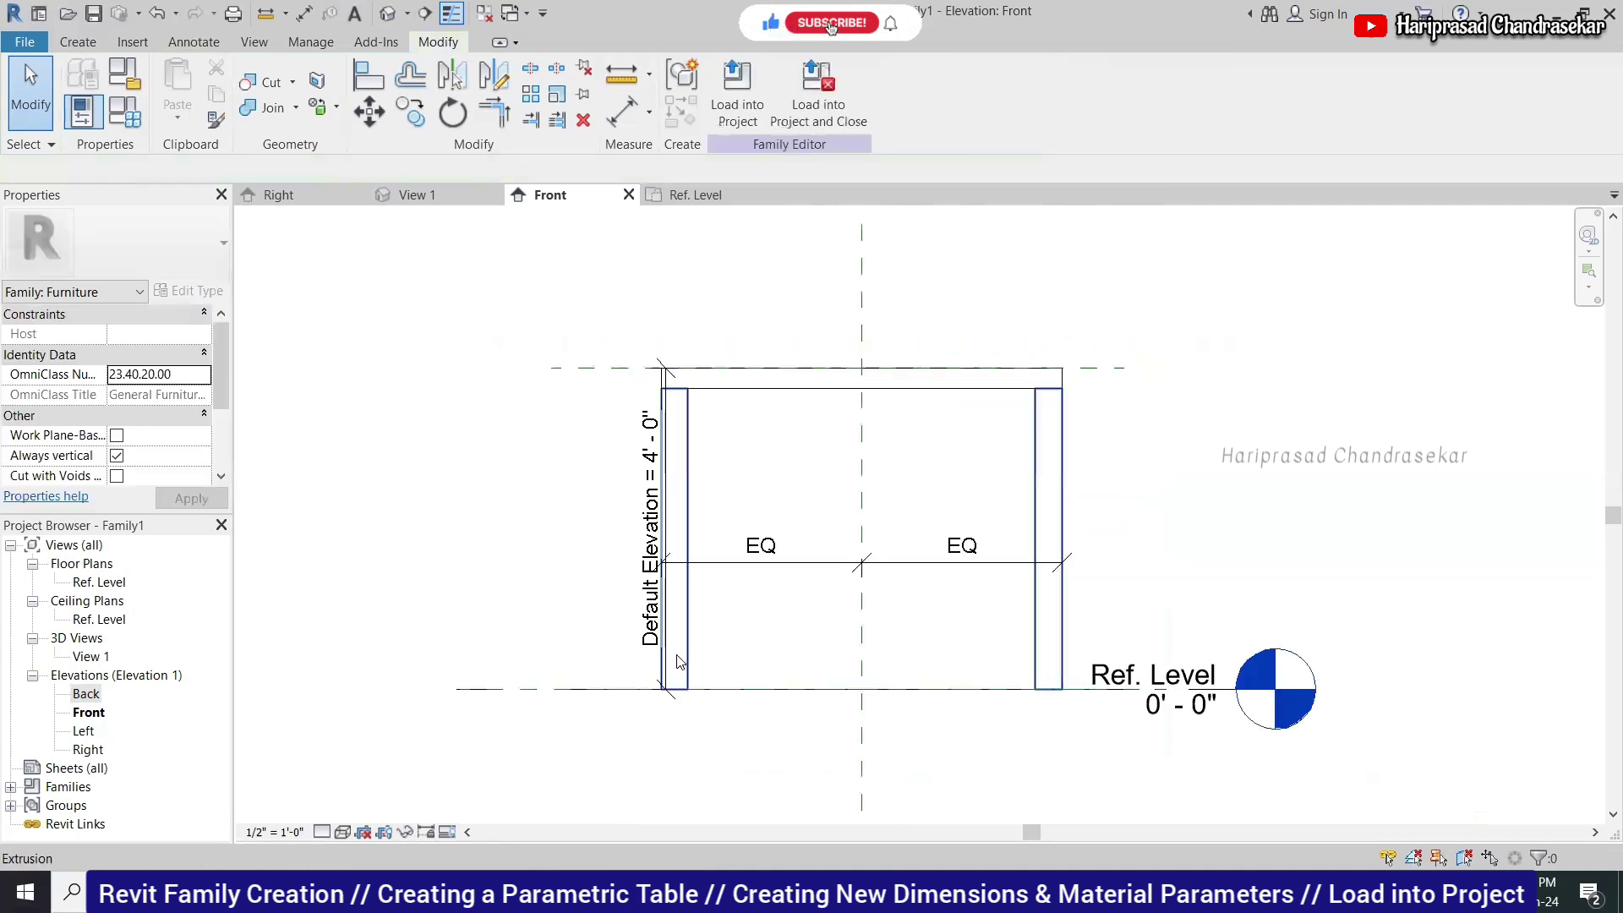
{"action": "left_click", "coordinate": [665, 687]}
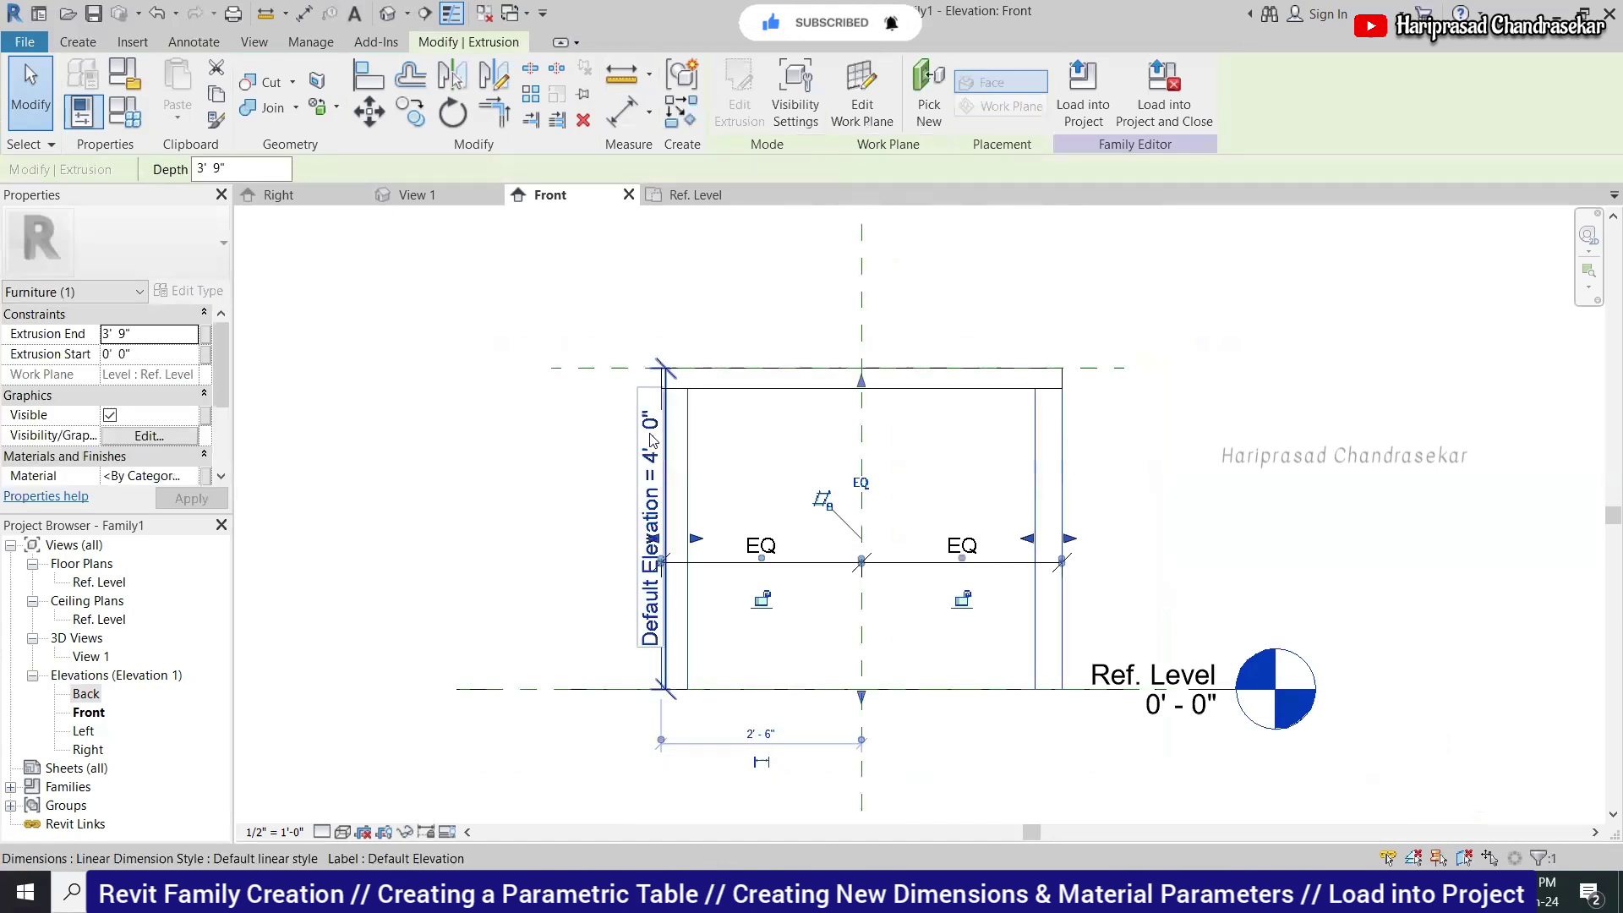
{"action": "left_click_drag", "start_coordinate": [646, 441], "coordinate": [570, 440]}
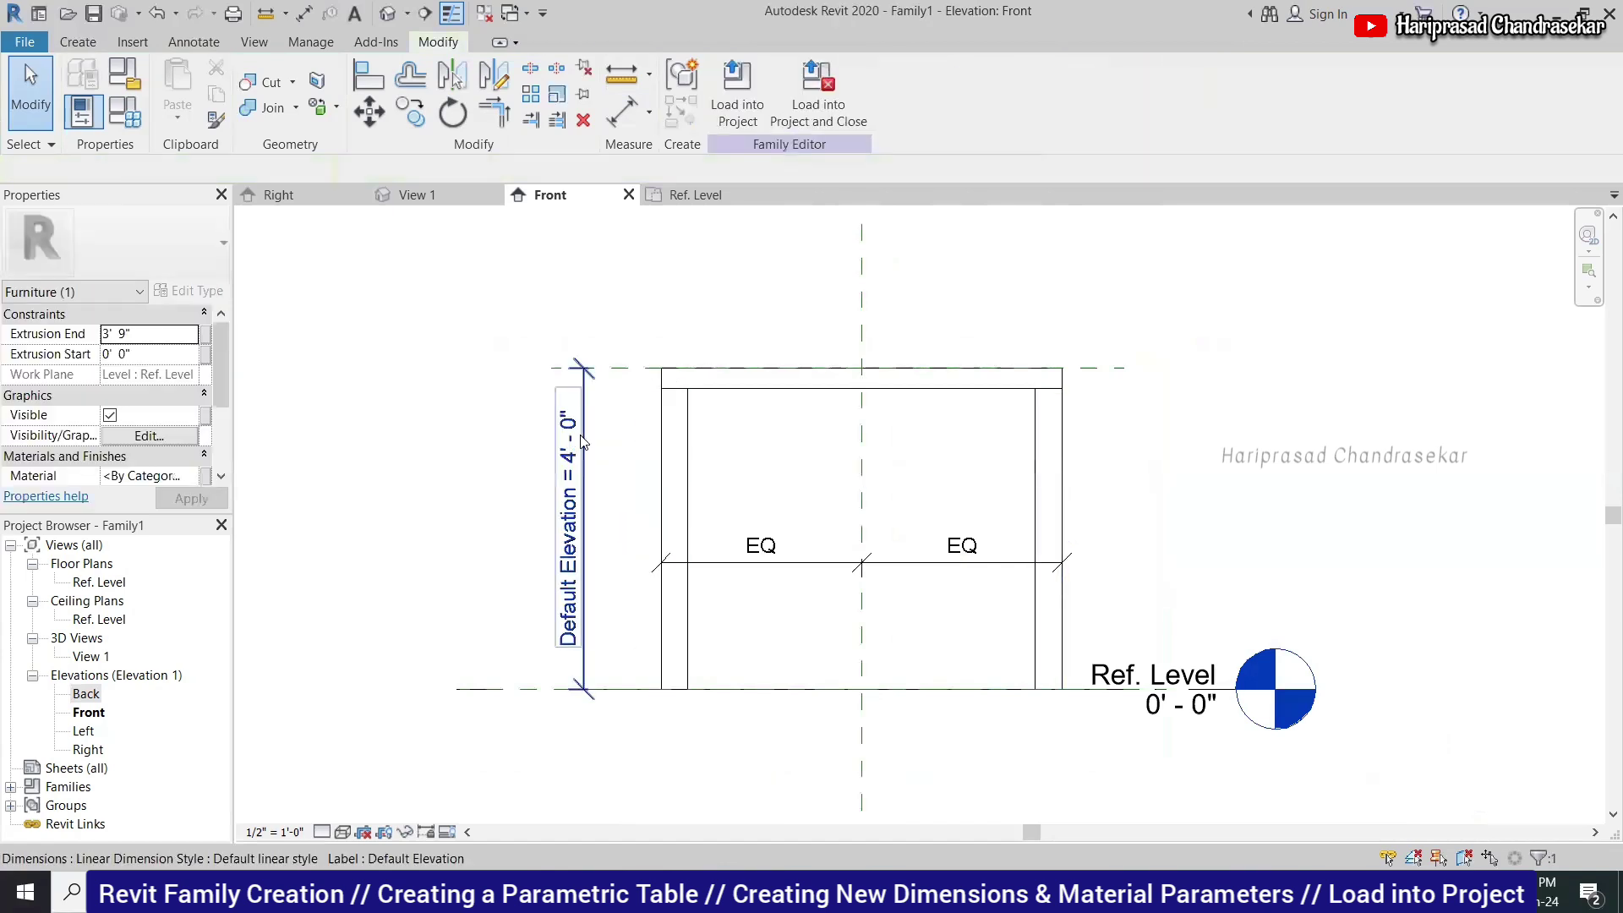
{"action": "left_click", "coordinate": [714, 456]}
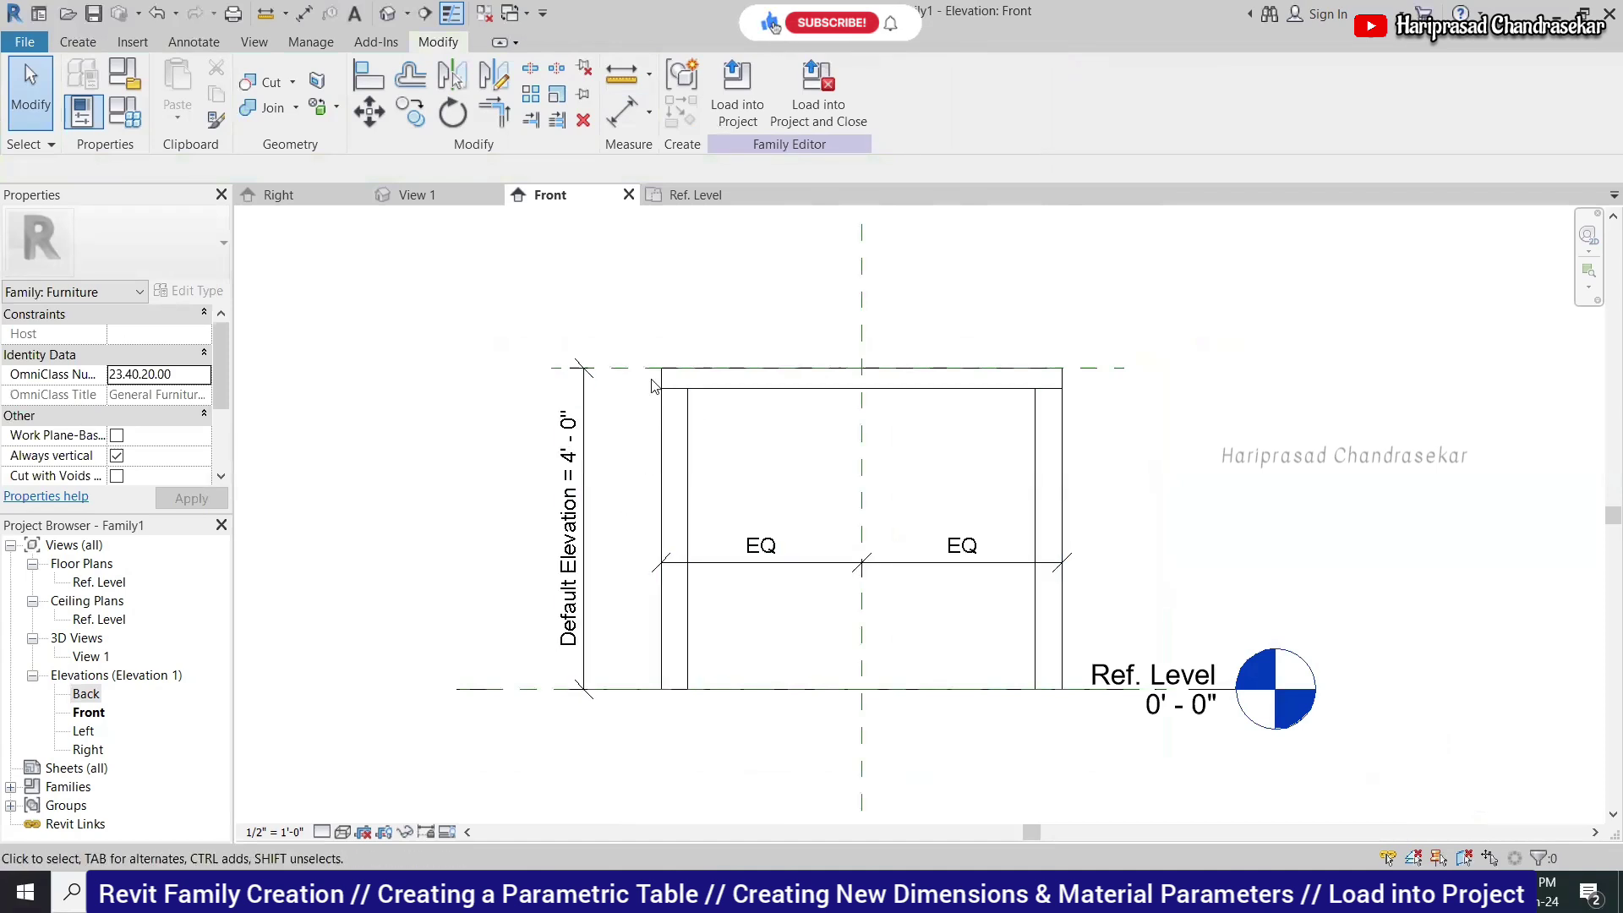
{"action": "scroll", "coordinate": [677, 377], "scroll_direction": "up", "scroll_amount": 2}
{"action": "scroll", "coordinate": [744, 305], "scroll_direction": "down", "scroll_amount": 2}
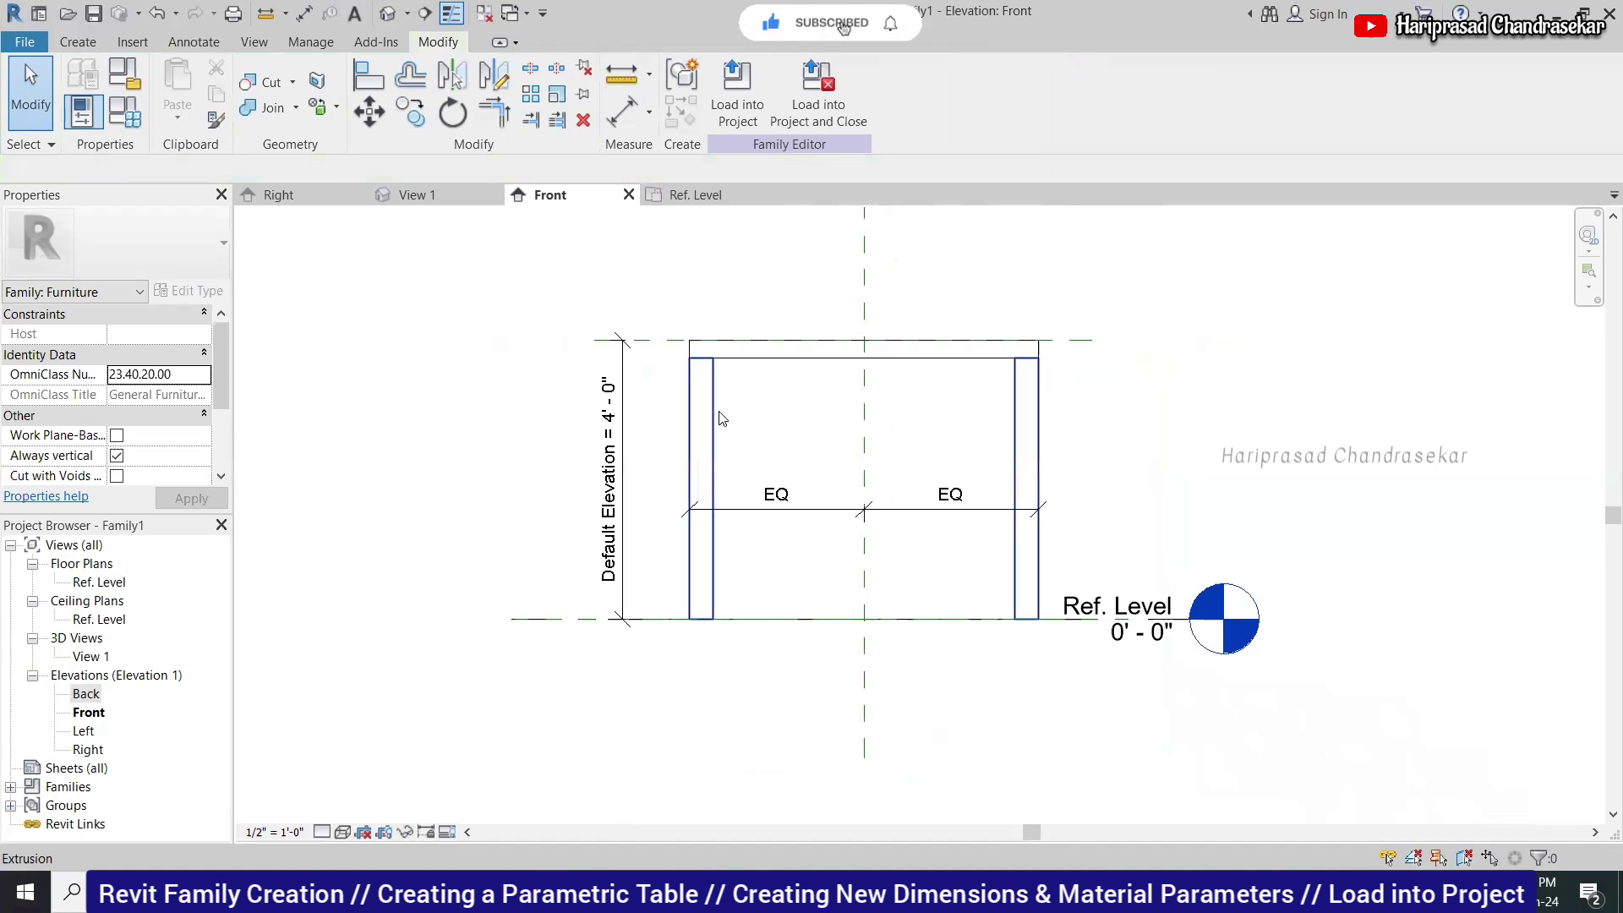
{"action": "left_click", "coordinate": [759, 420]}
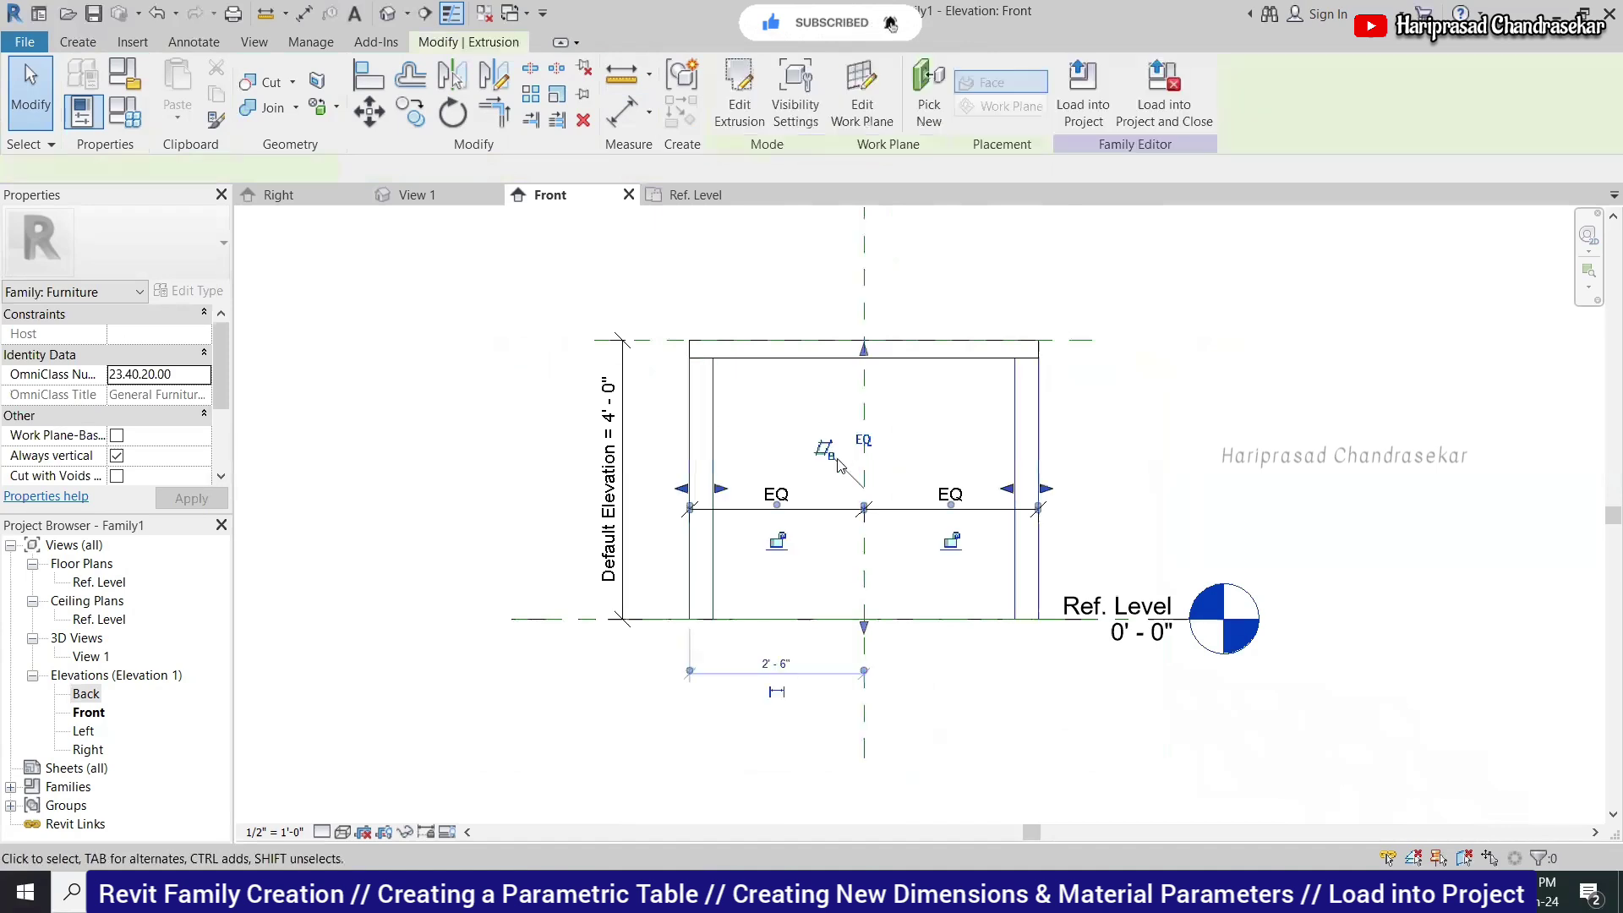
{"action": "left_click", "coordinate": [845, 381]}
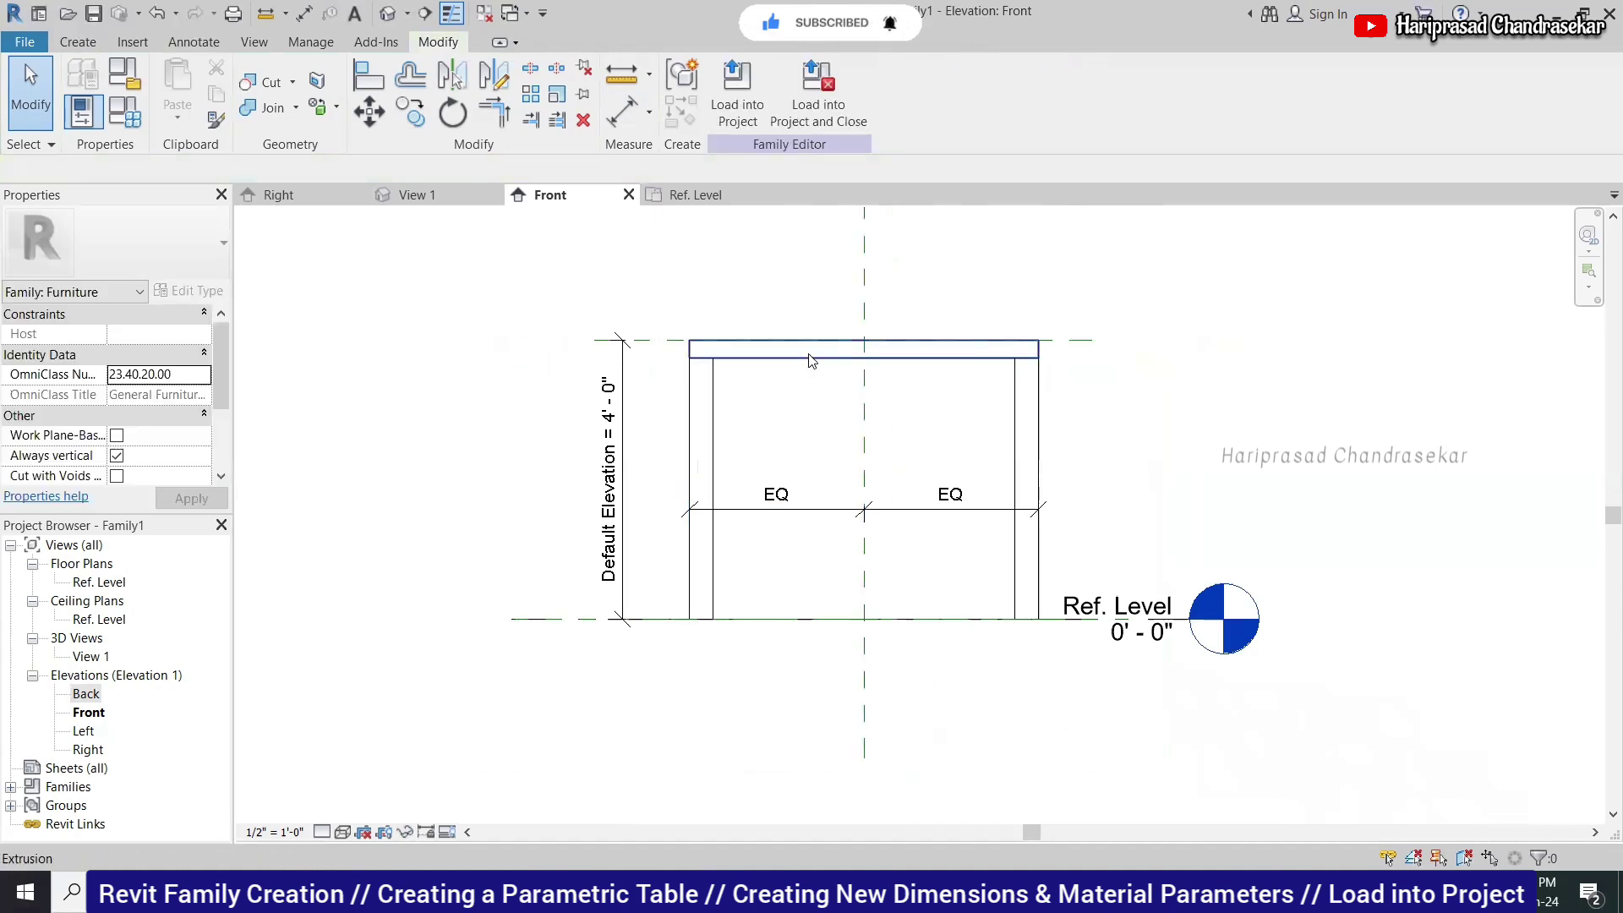
{"action": "left_click", "coordinate": [831, 339]}
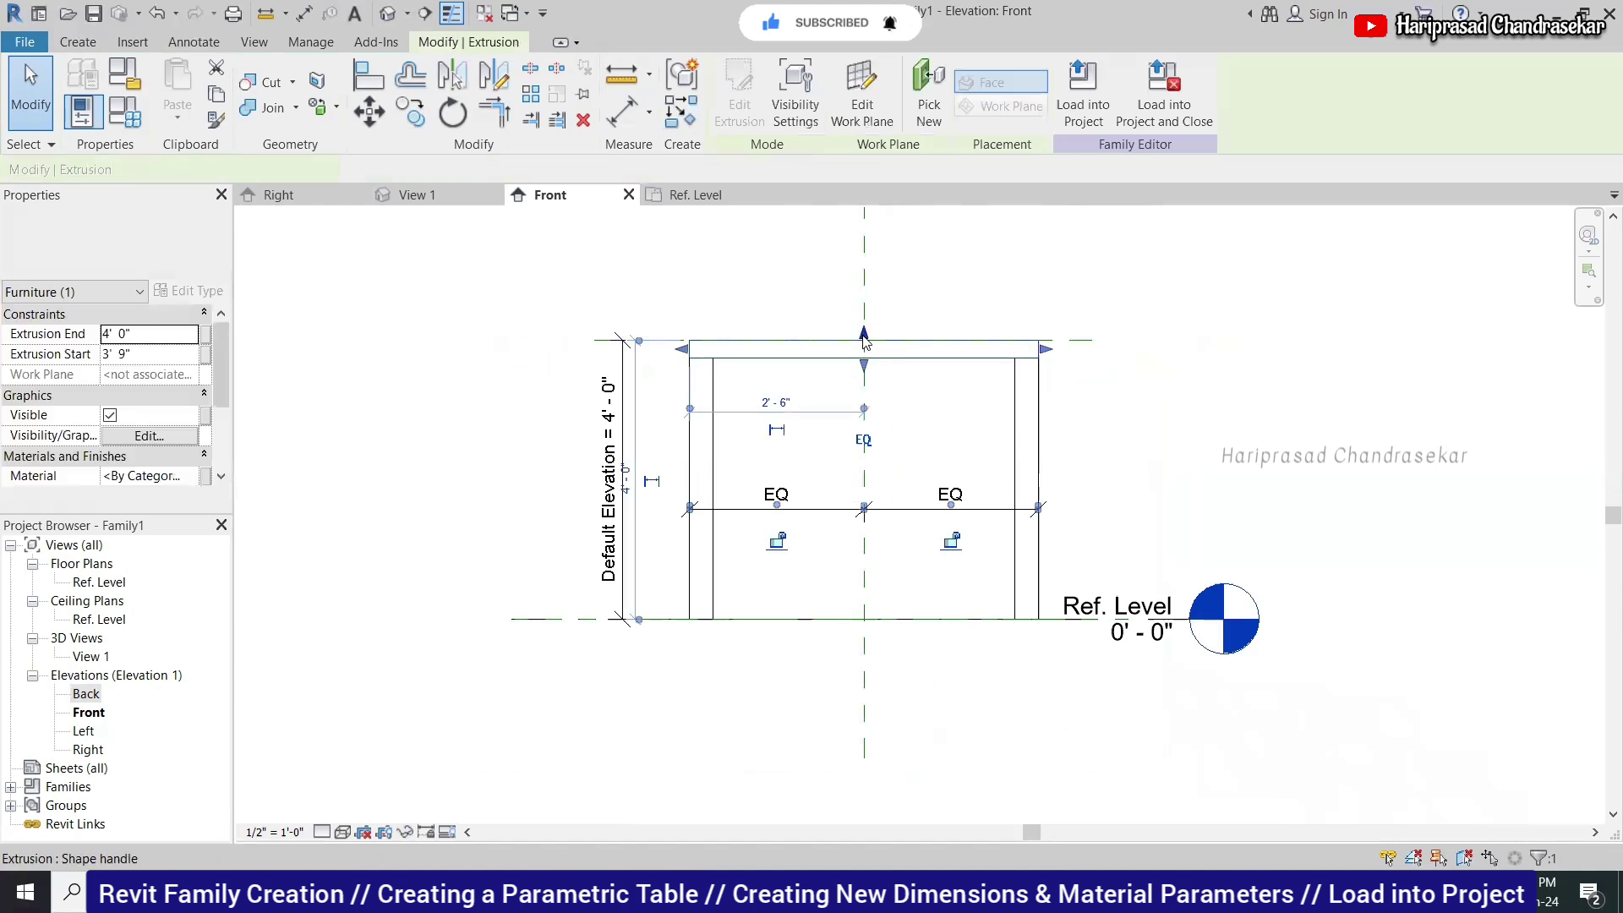
{"action": "left_click_drag", "start_coordinate": [872, 292], "coordinate": [863, 278]}
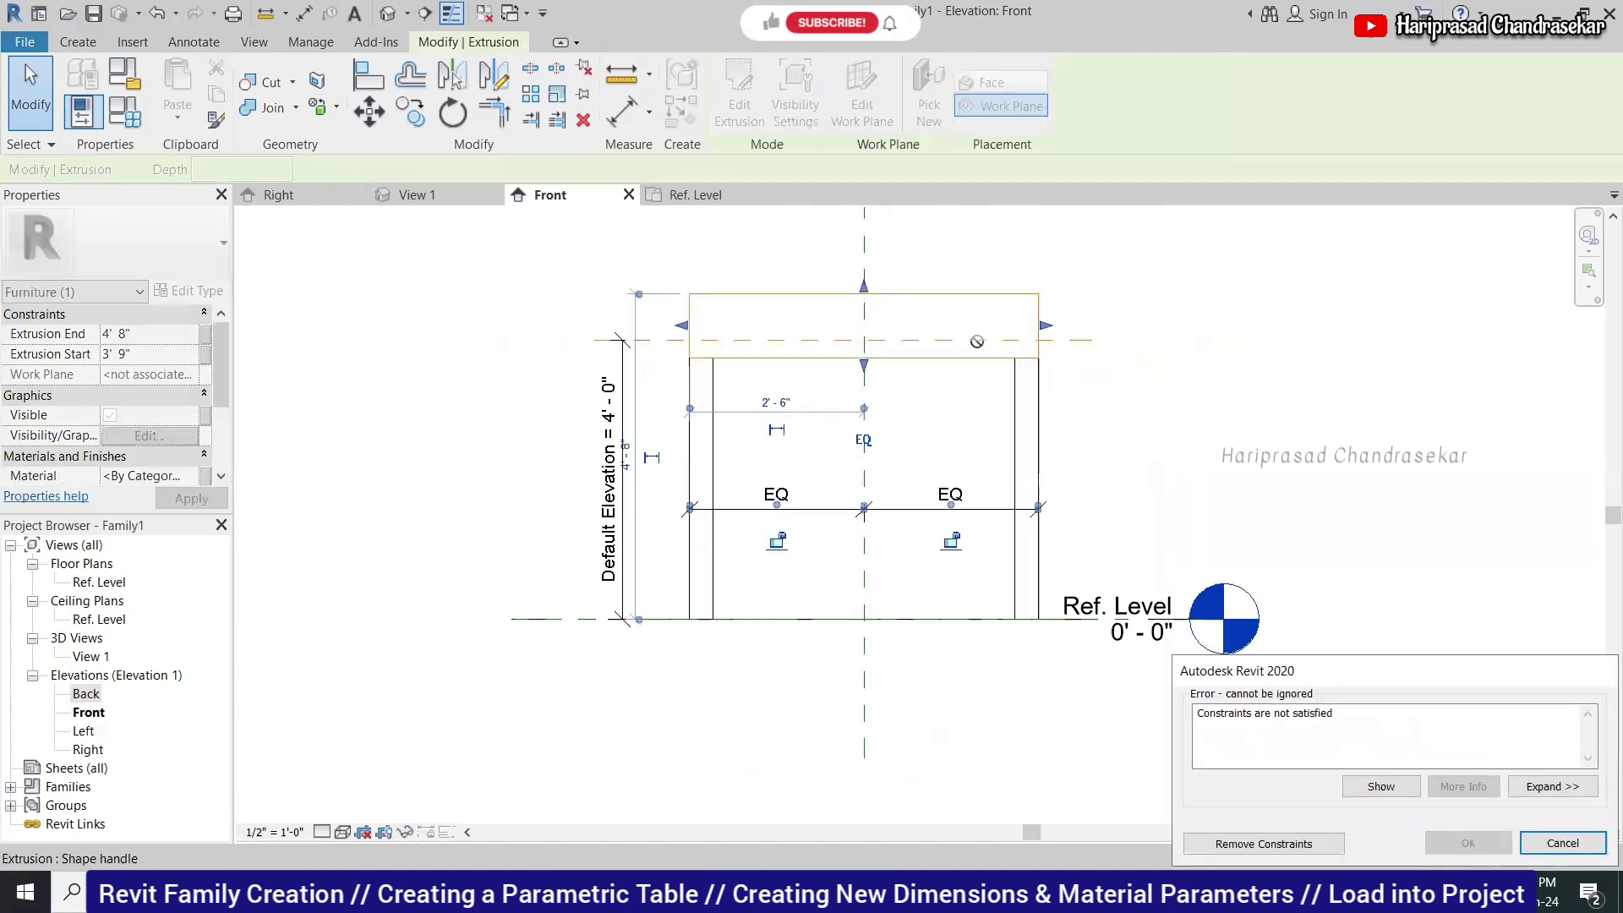
{"action": "left_click", "coordinate": [1543, 843]}
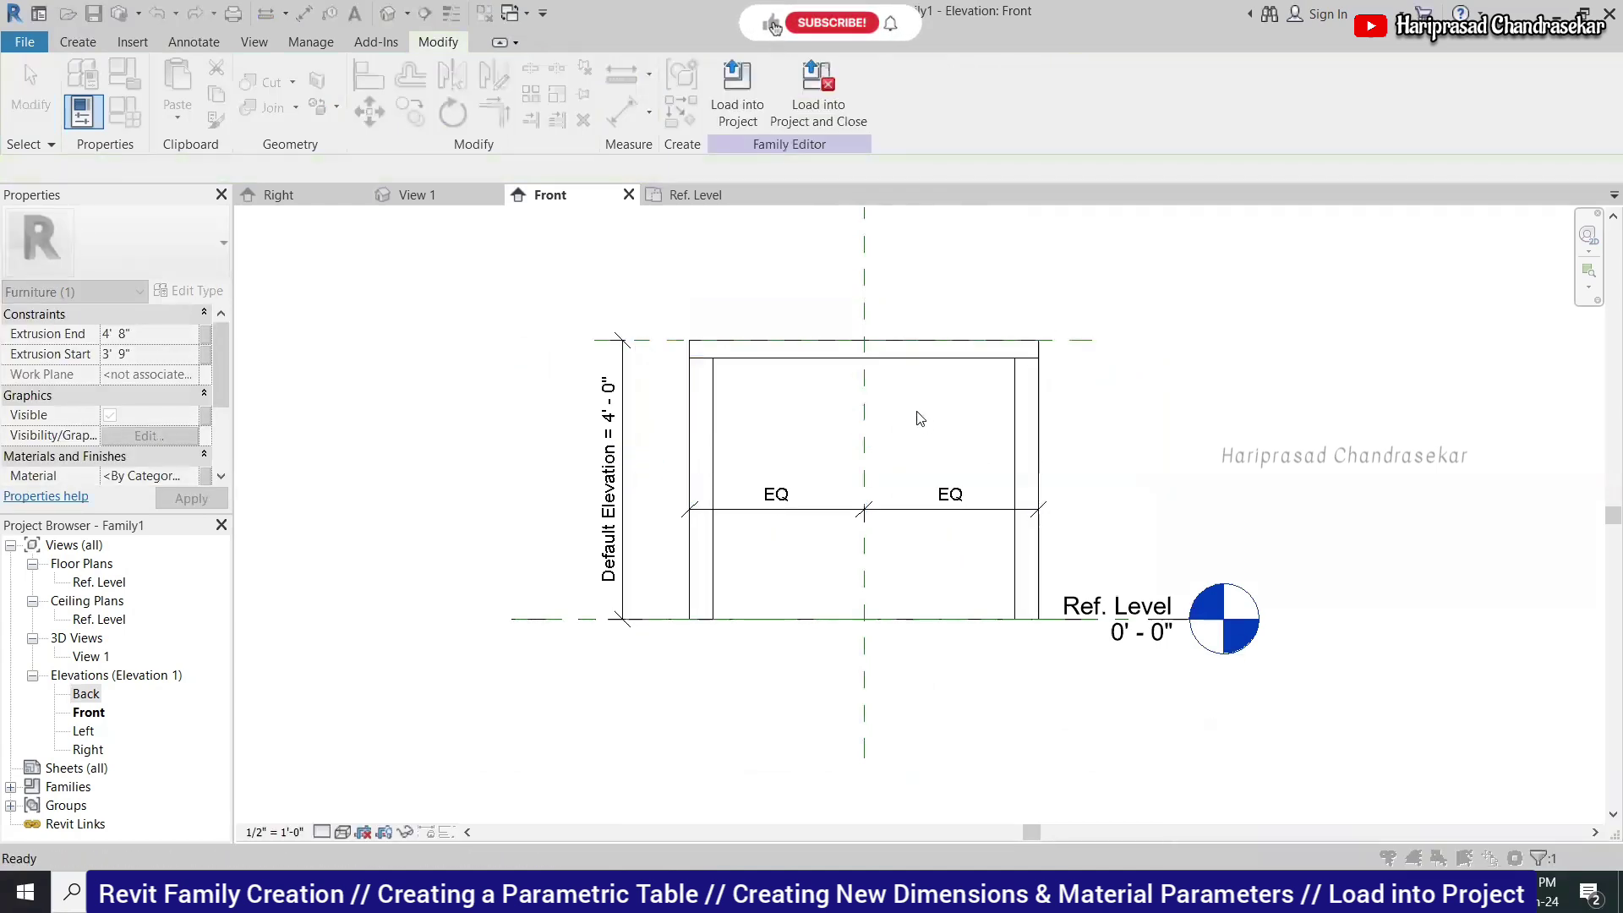
{"action": "left_click", "coordinate": [889, 367]}
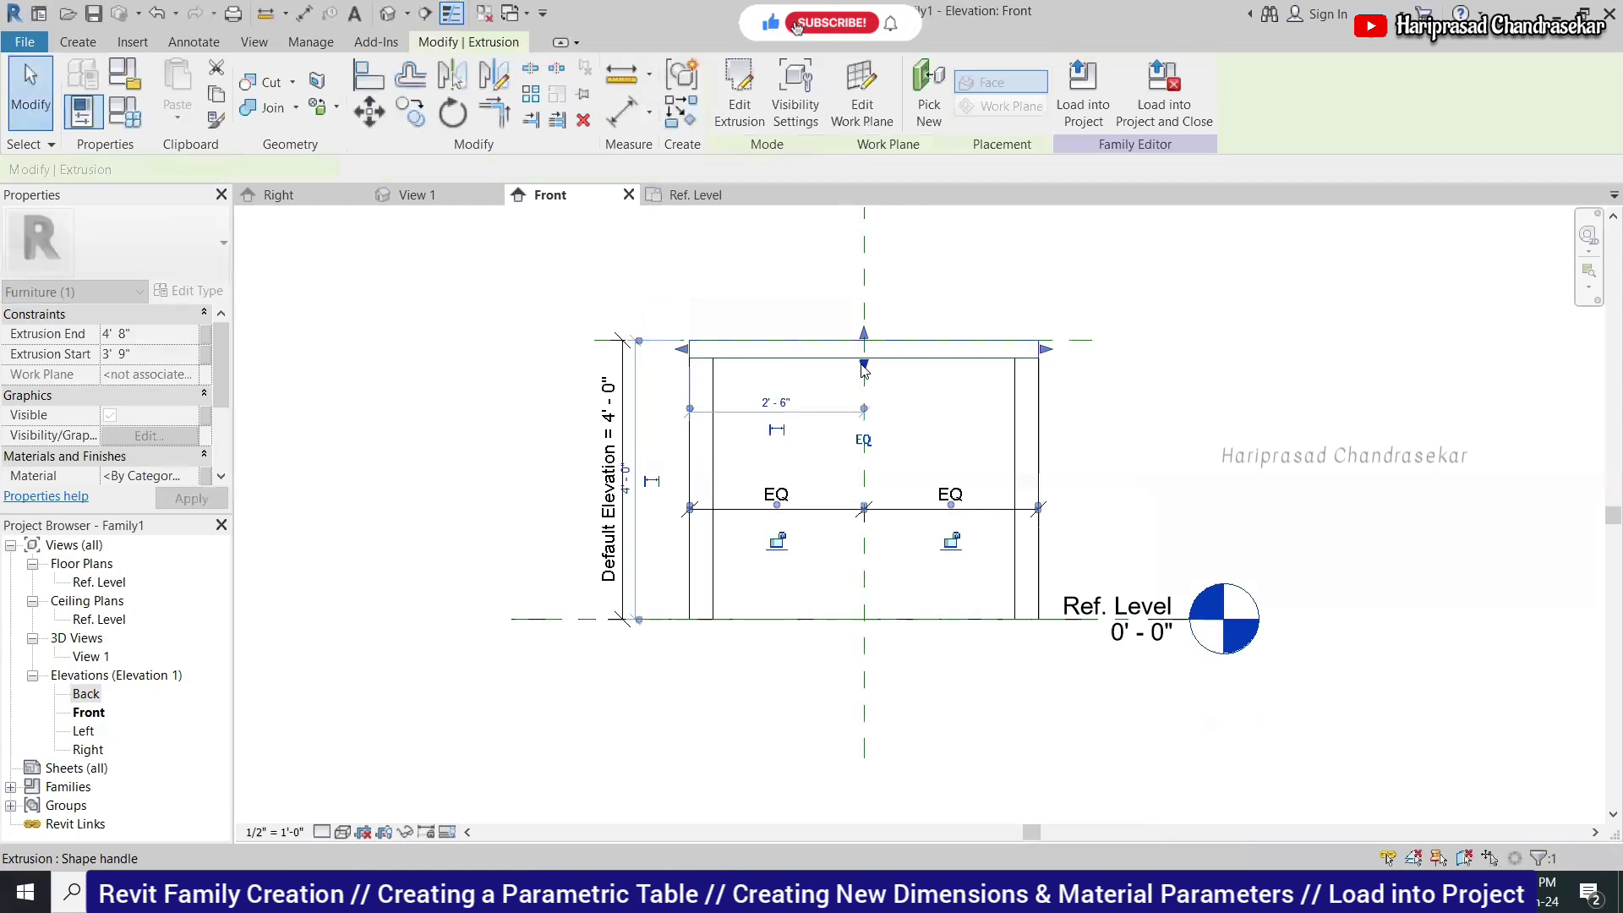
{"action": "left_click_drag", "start_coordinate": [866, 416], "coordinate": [863, 415]}
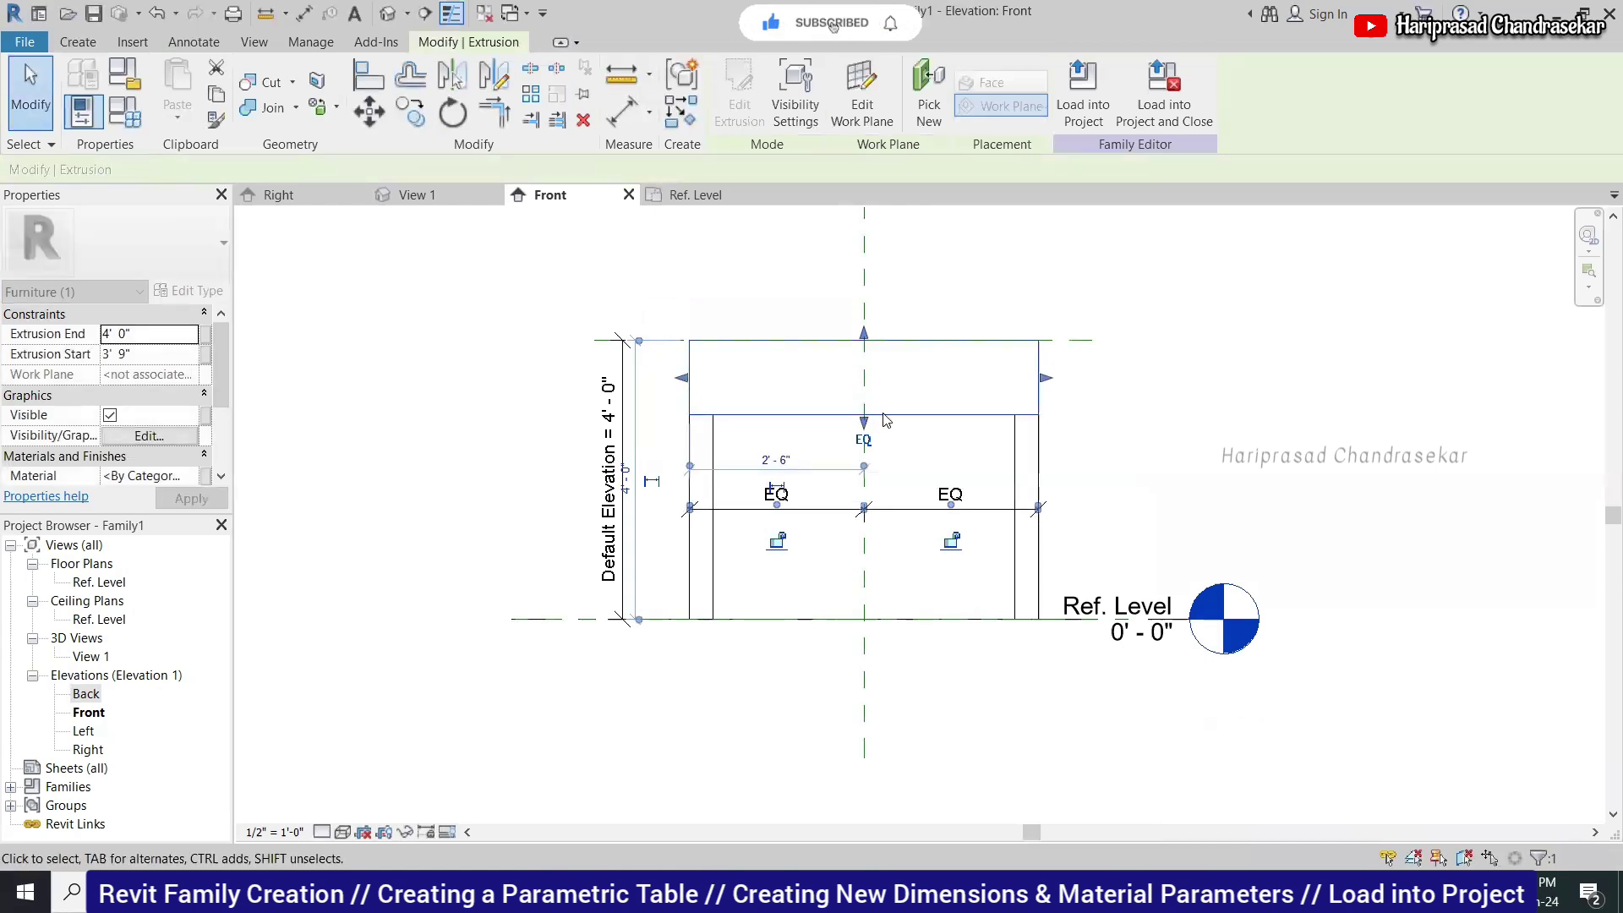
{"action": "key", "text": "ctrl+z"}
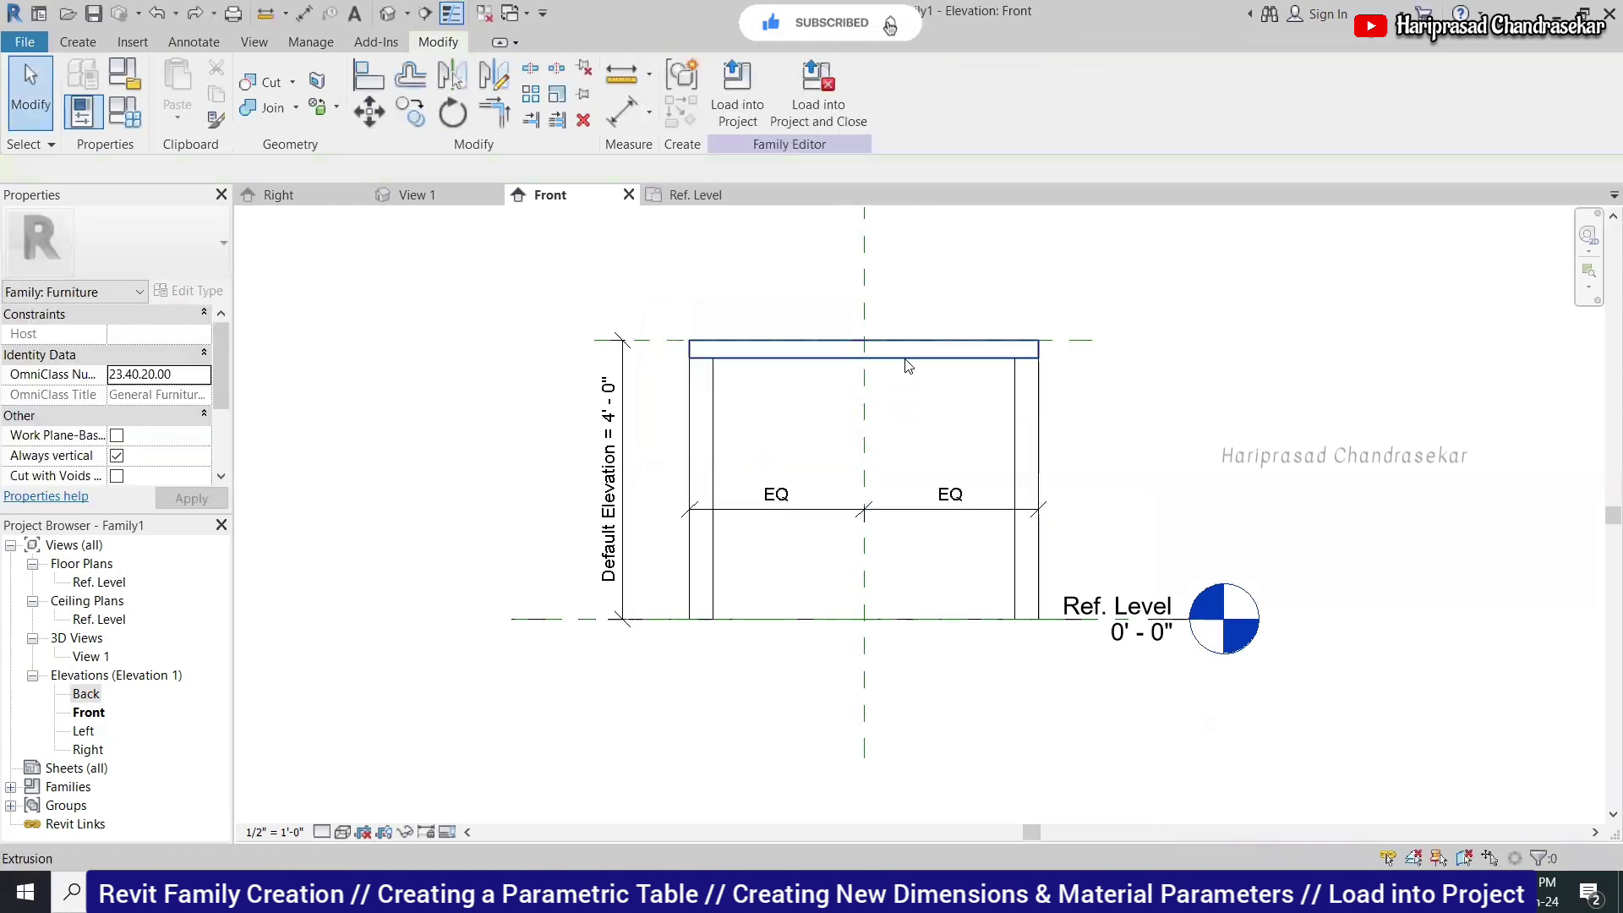
{"action": "left_click", "coordinate": [885, 365]}
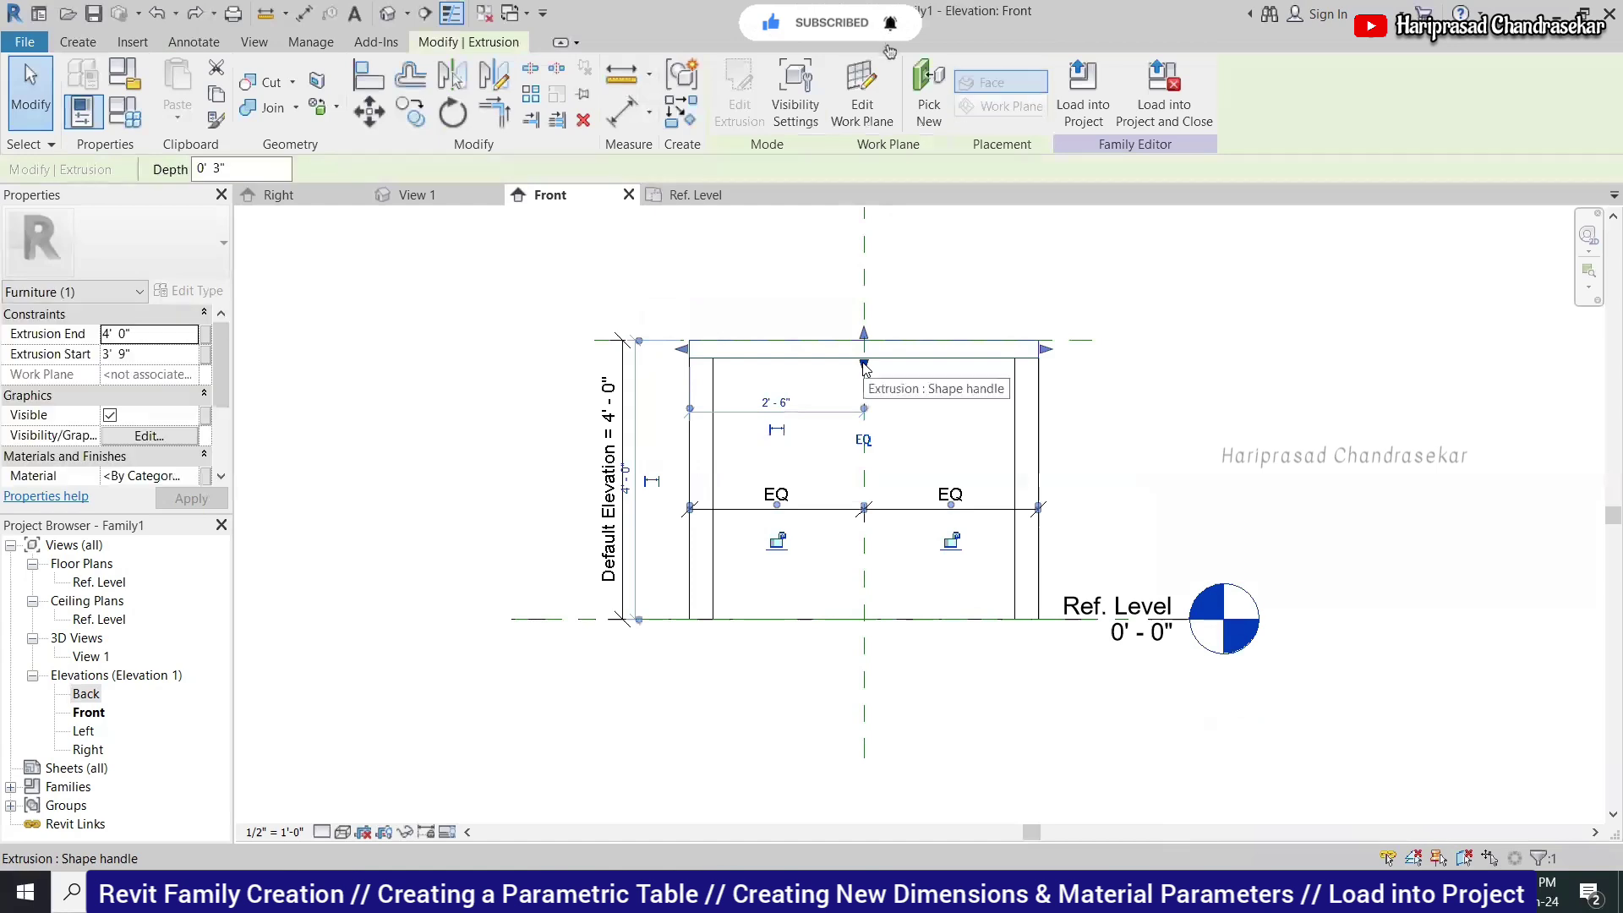
{"action": "key", "text": "Escape"}
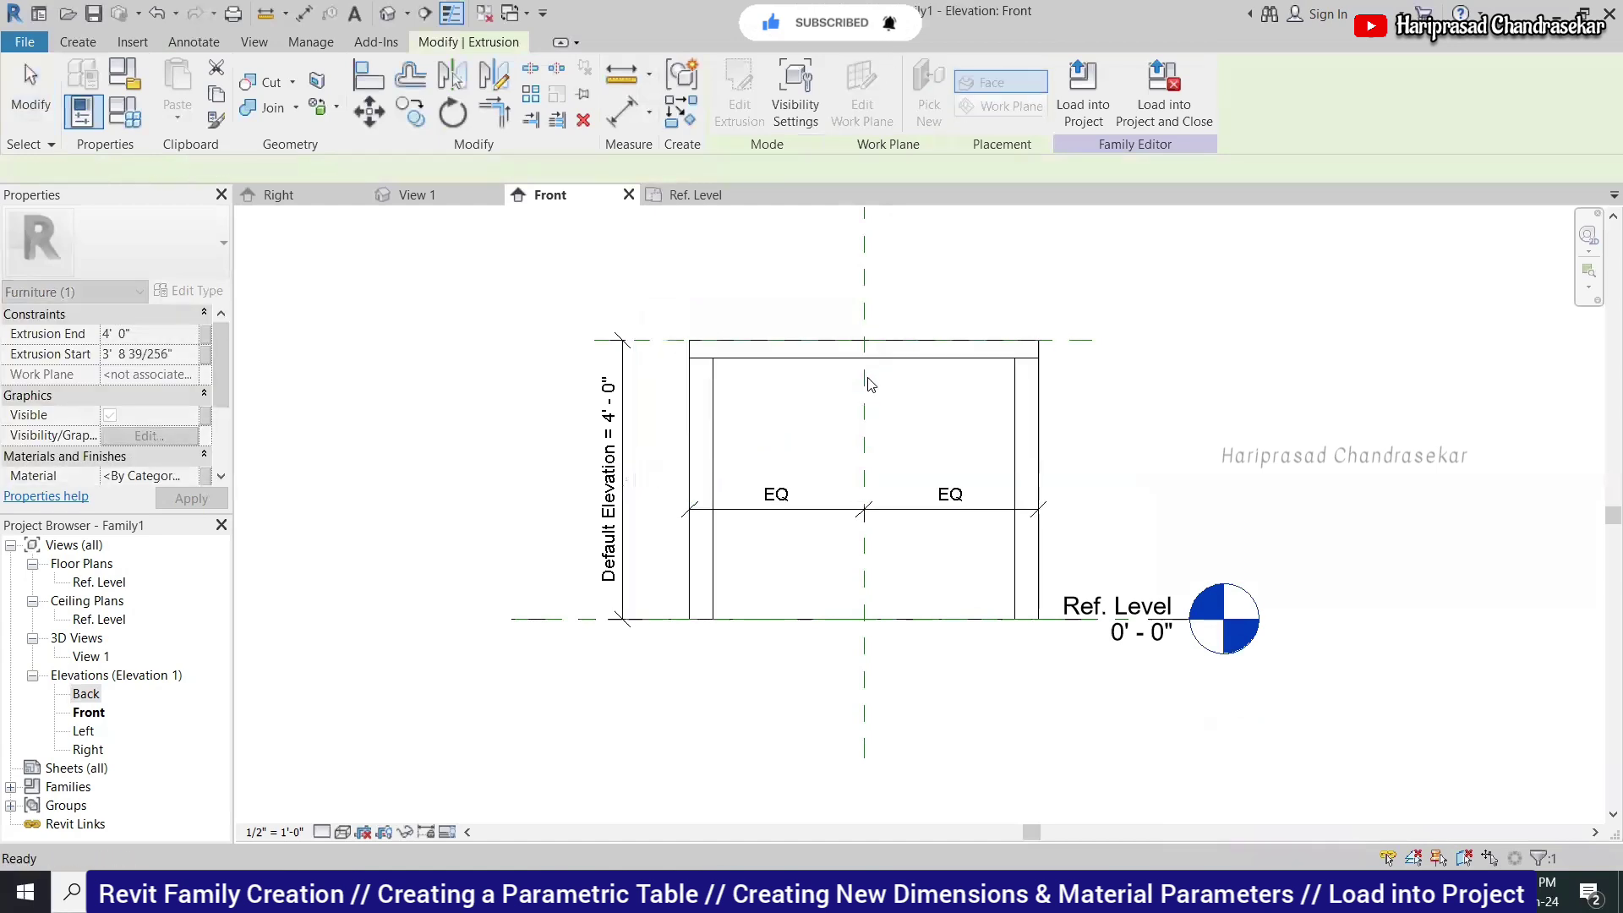
{"action": "left_click", "coordinate": [913, 365]}
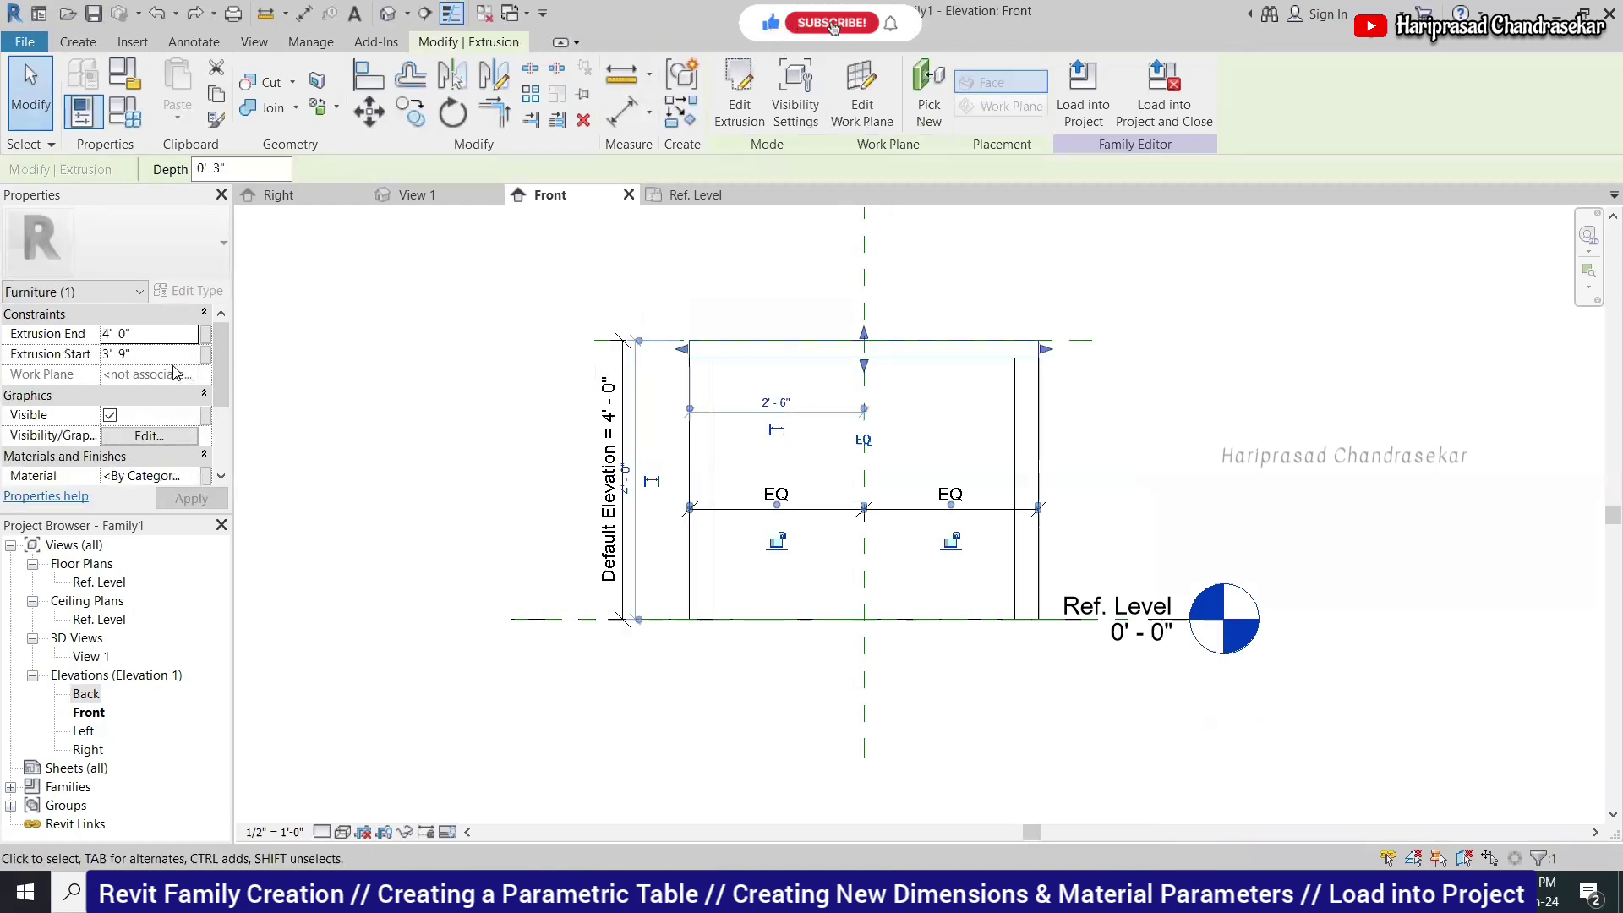
{"action": "left_click", "coordinate": [164, 356]}
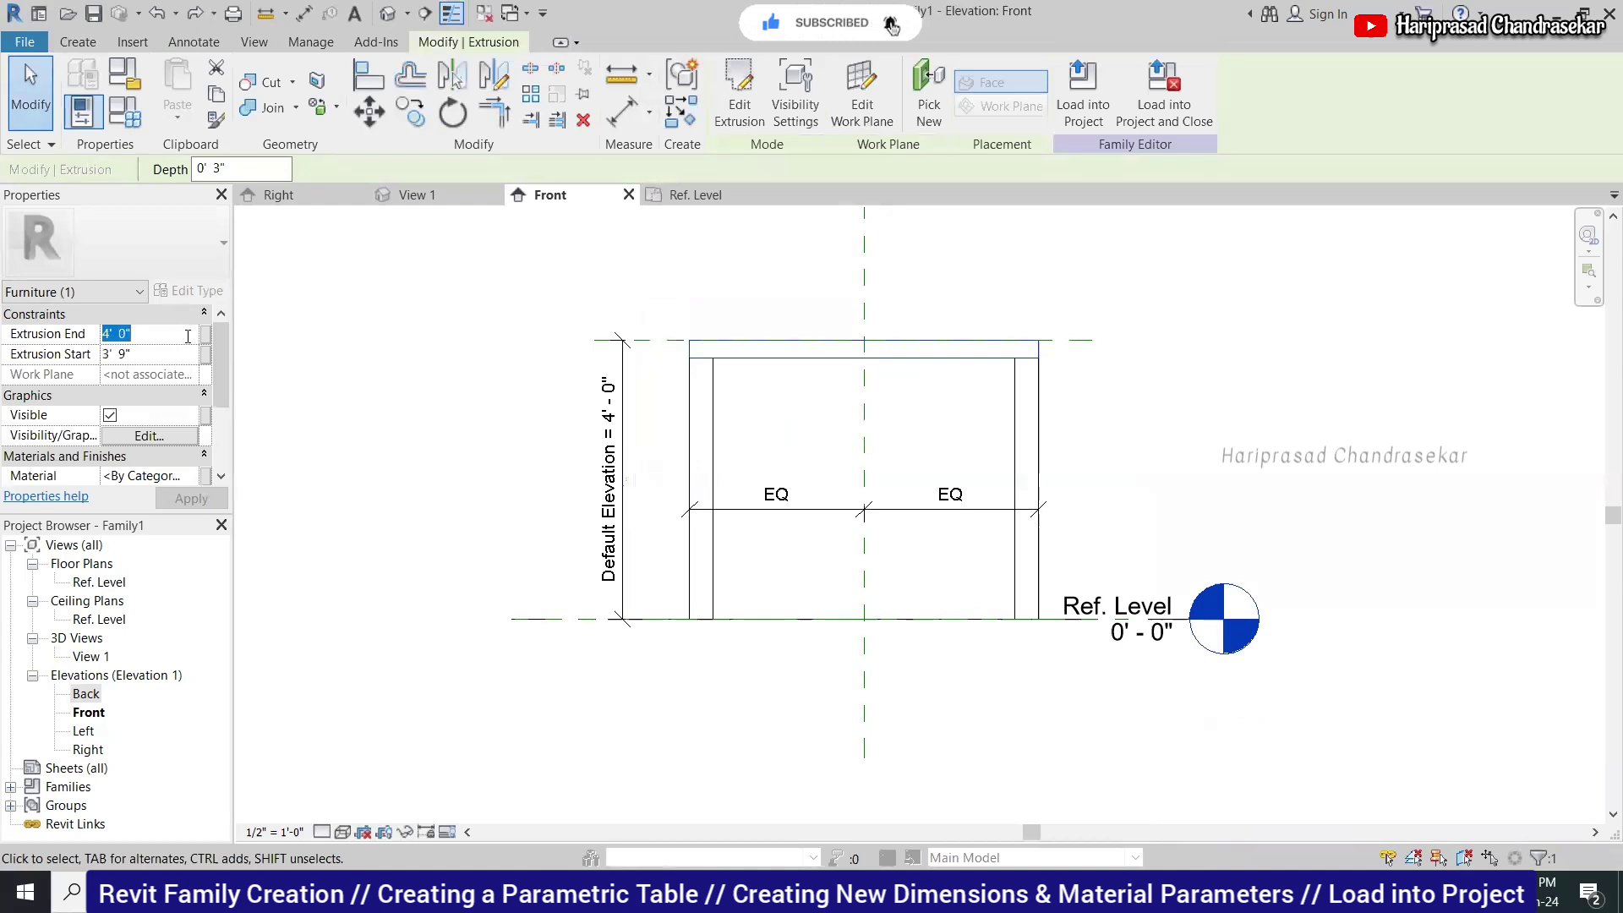
{"action": "left_click_drag", "start_coordinate": [218, 378], "coordinate": [212, 345]}
{"action": "left_click", "coordinate": [321, 336]}
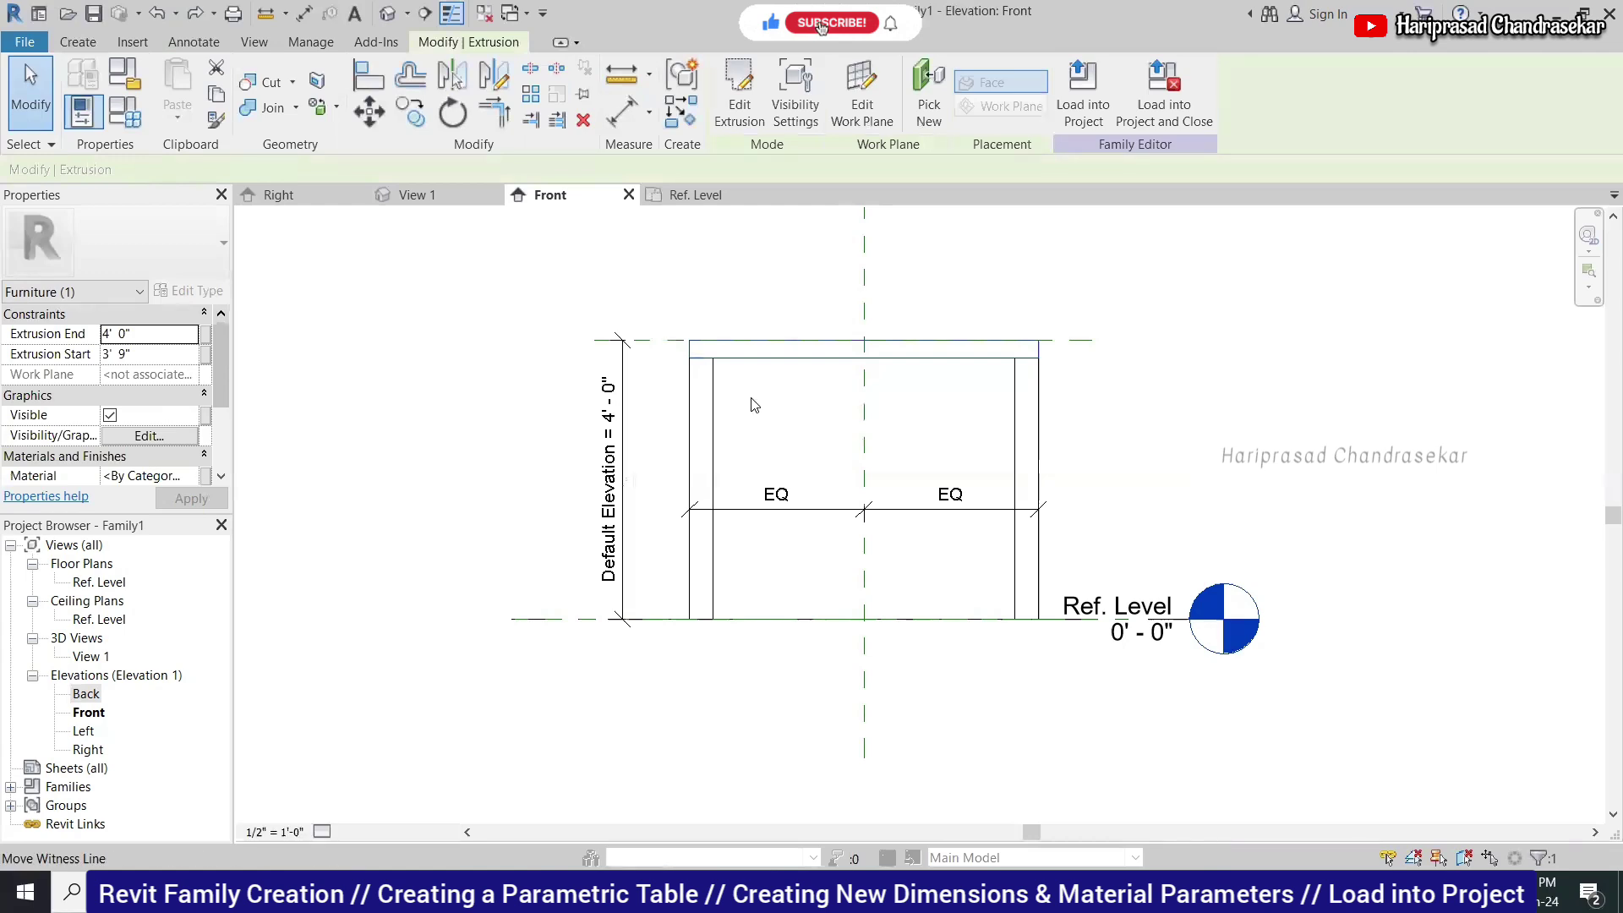
Host the tabletop extrusion on the Reference Plane : Top work plane.
{"action": "left_click", "coordinate": [869, 119]}
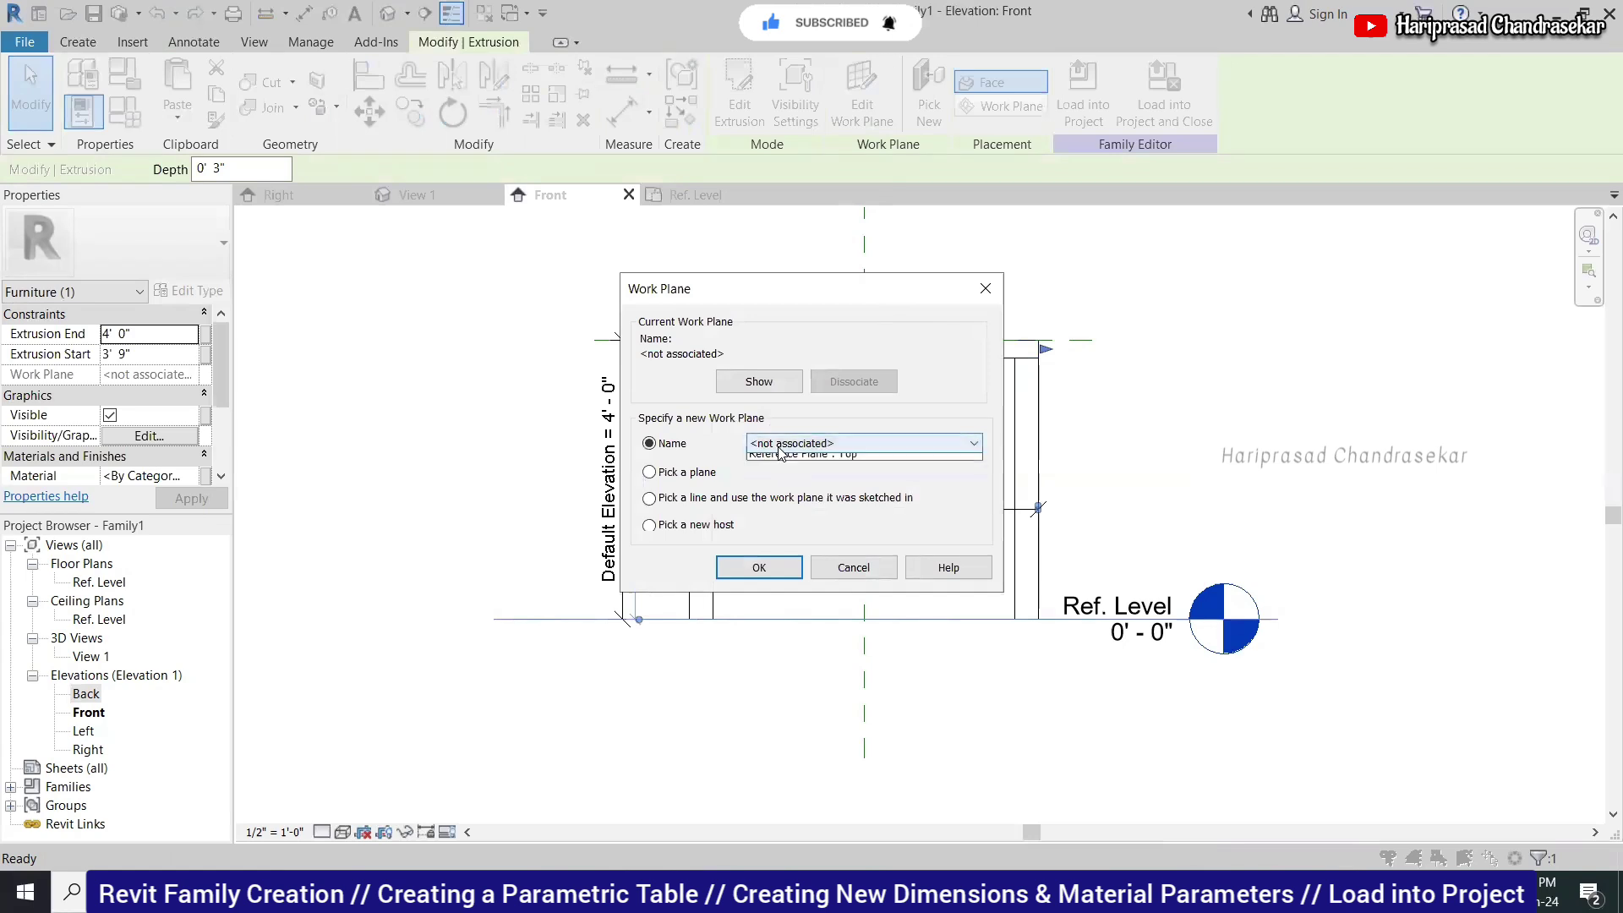
{"action": "left_click", "coordinate": [796, 489]}
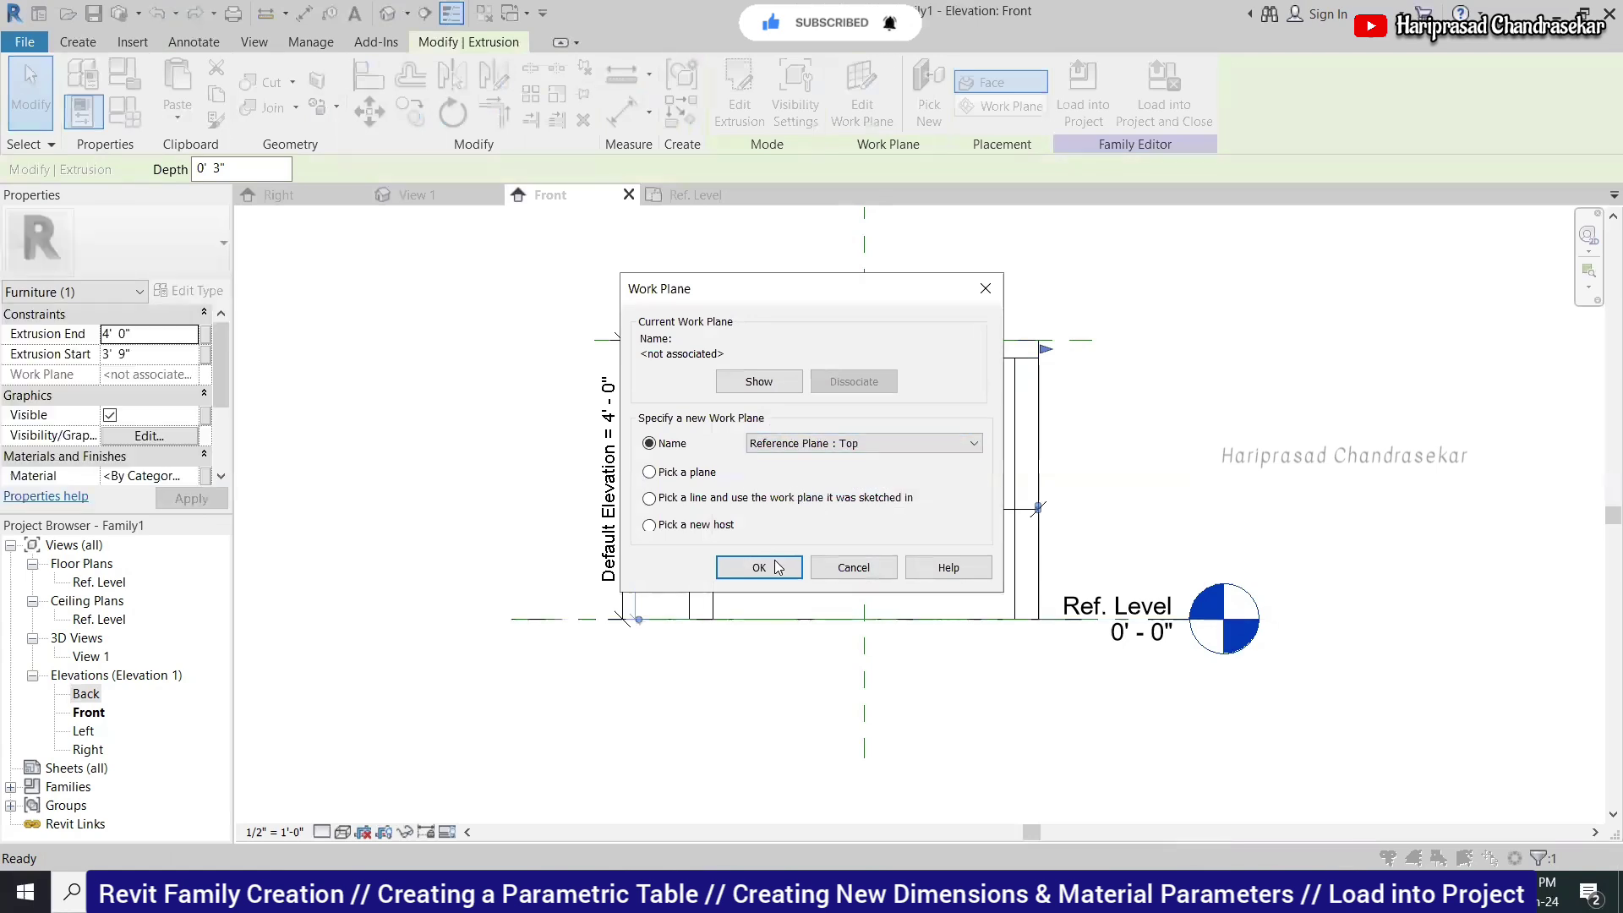
{"action": "left_click", "coordinate": [759, 567]}
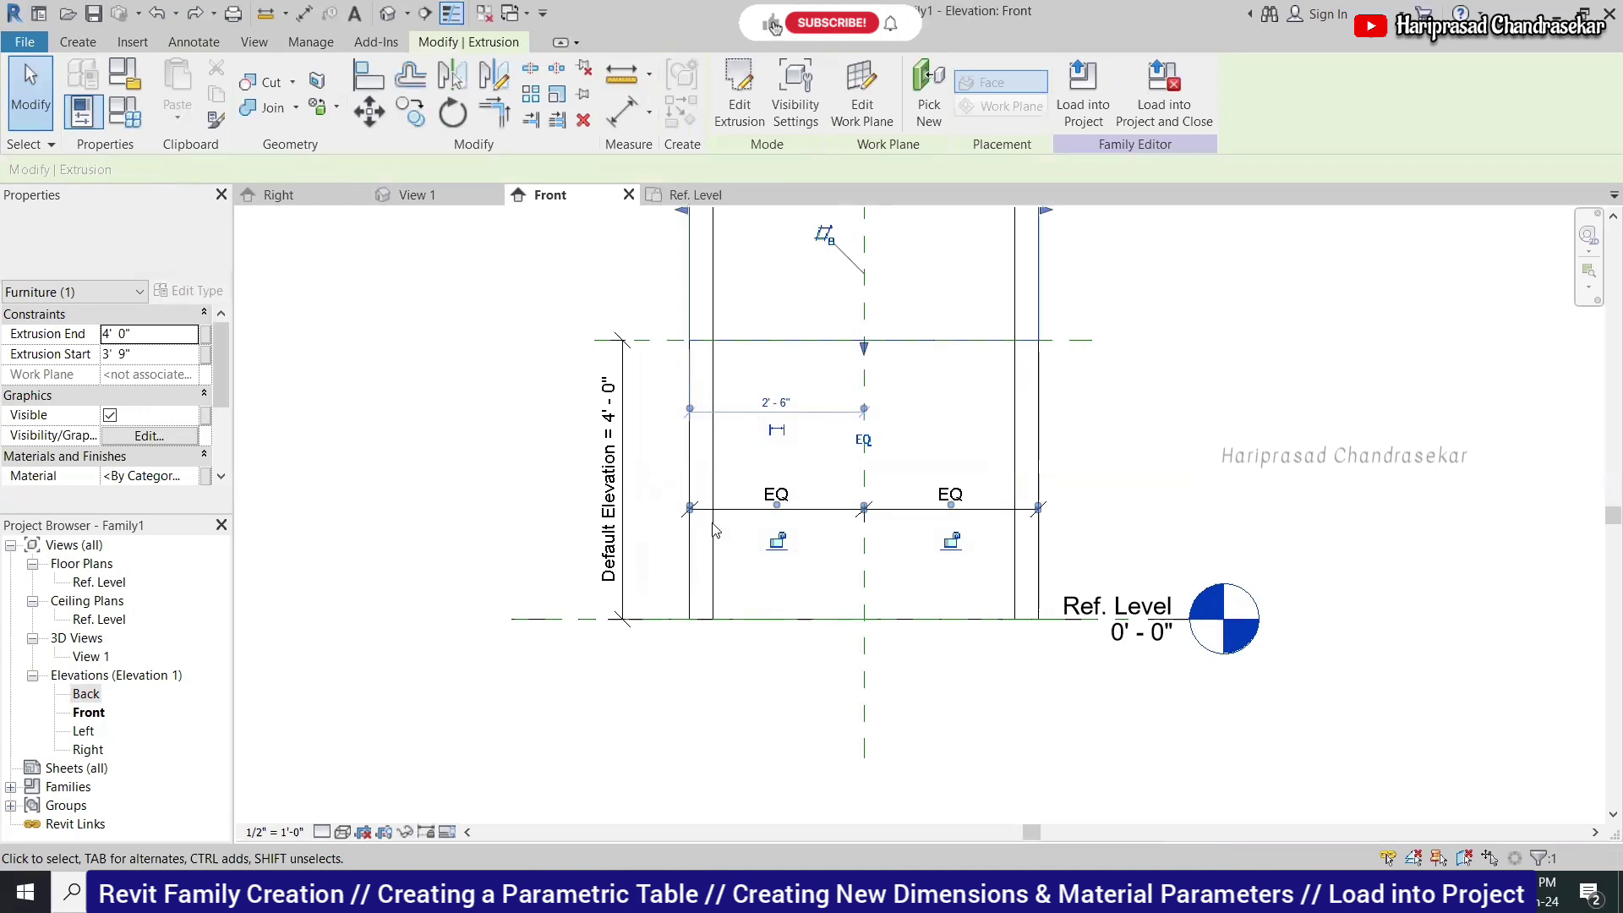
{"action": "scroll", "coordinate": [715, 531], "scroll_direction": "down", "scroll_amount": 2}
{"action": "scroll", "coordinate": [738, 492], "scroll_direction": "down", "scroll_amount": 1}
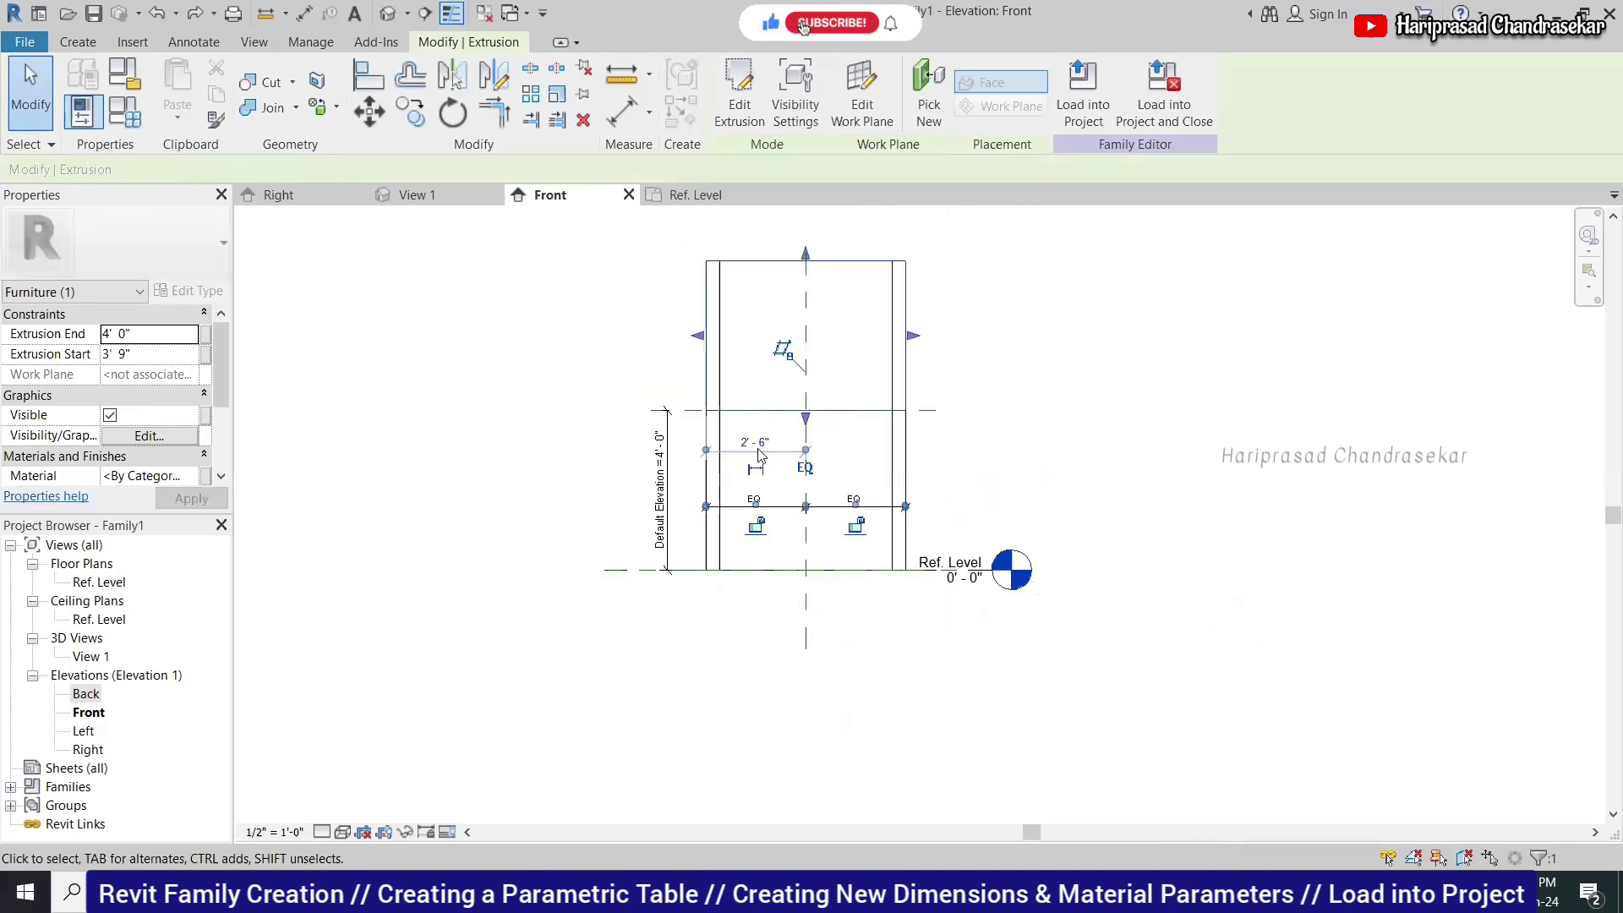
Set Extrusion Start to 0' 3", dismiss the constraint error, and lower the extrusion's top.
{"action": "left_click", "coordinate": [176, 358]}
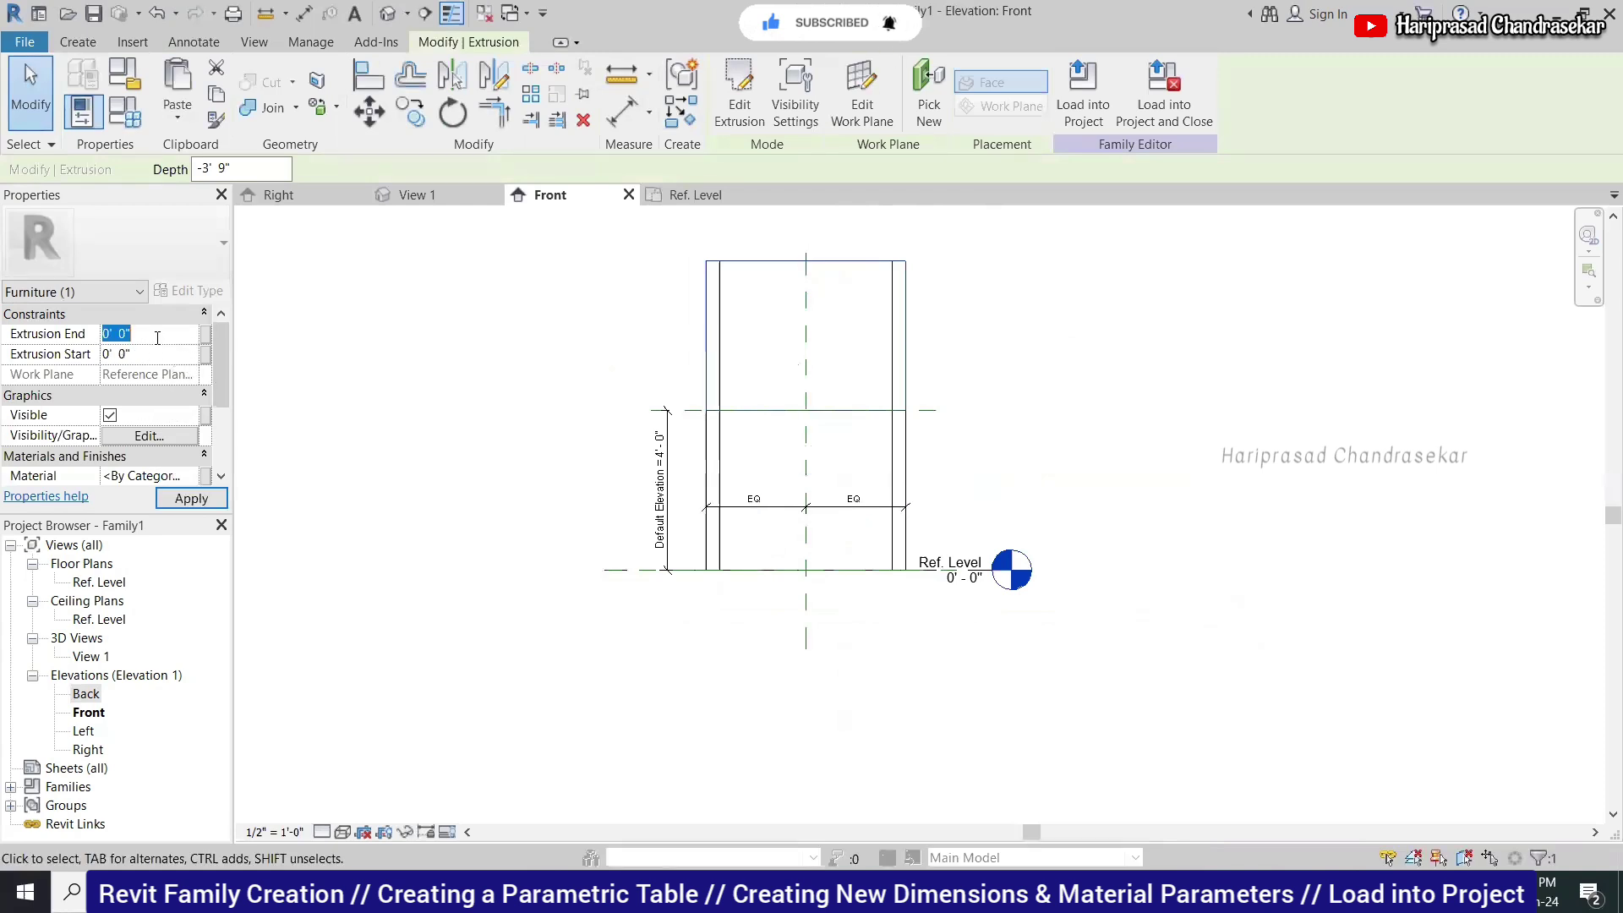
{"action": "type", "text": "3"}
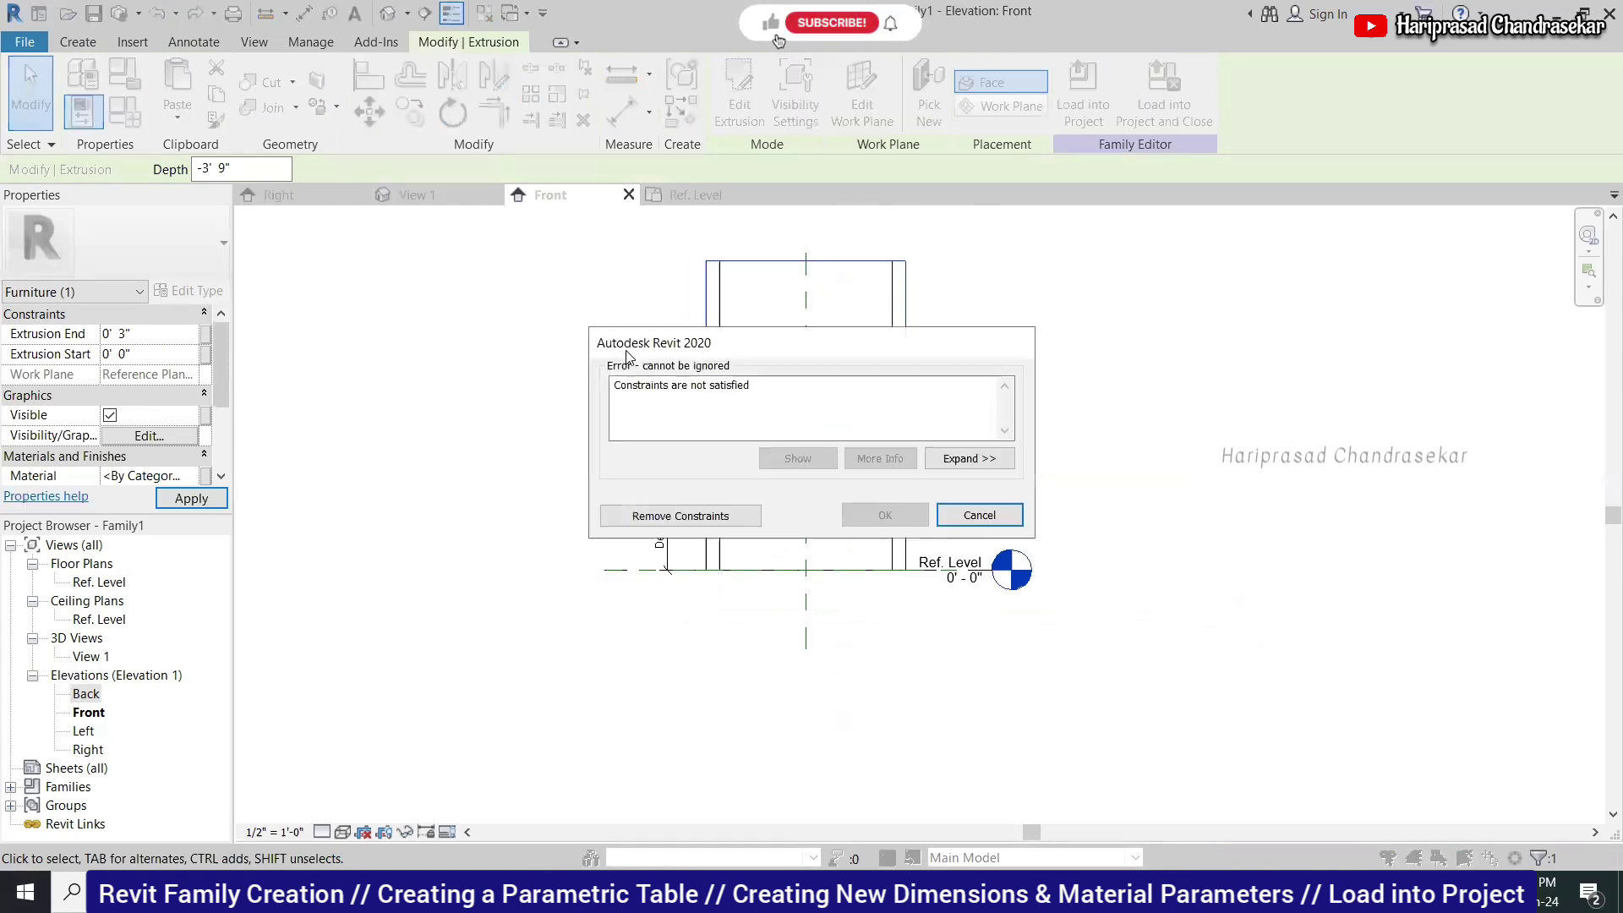
{"action": "left_click", "coordinate": [966, 521]}
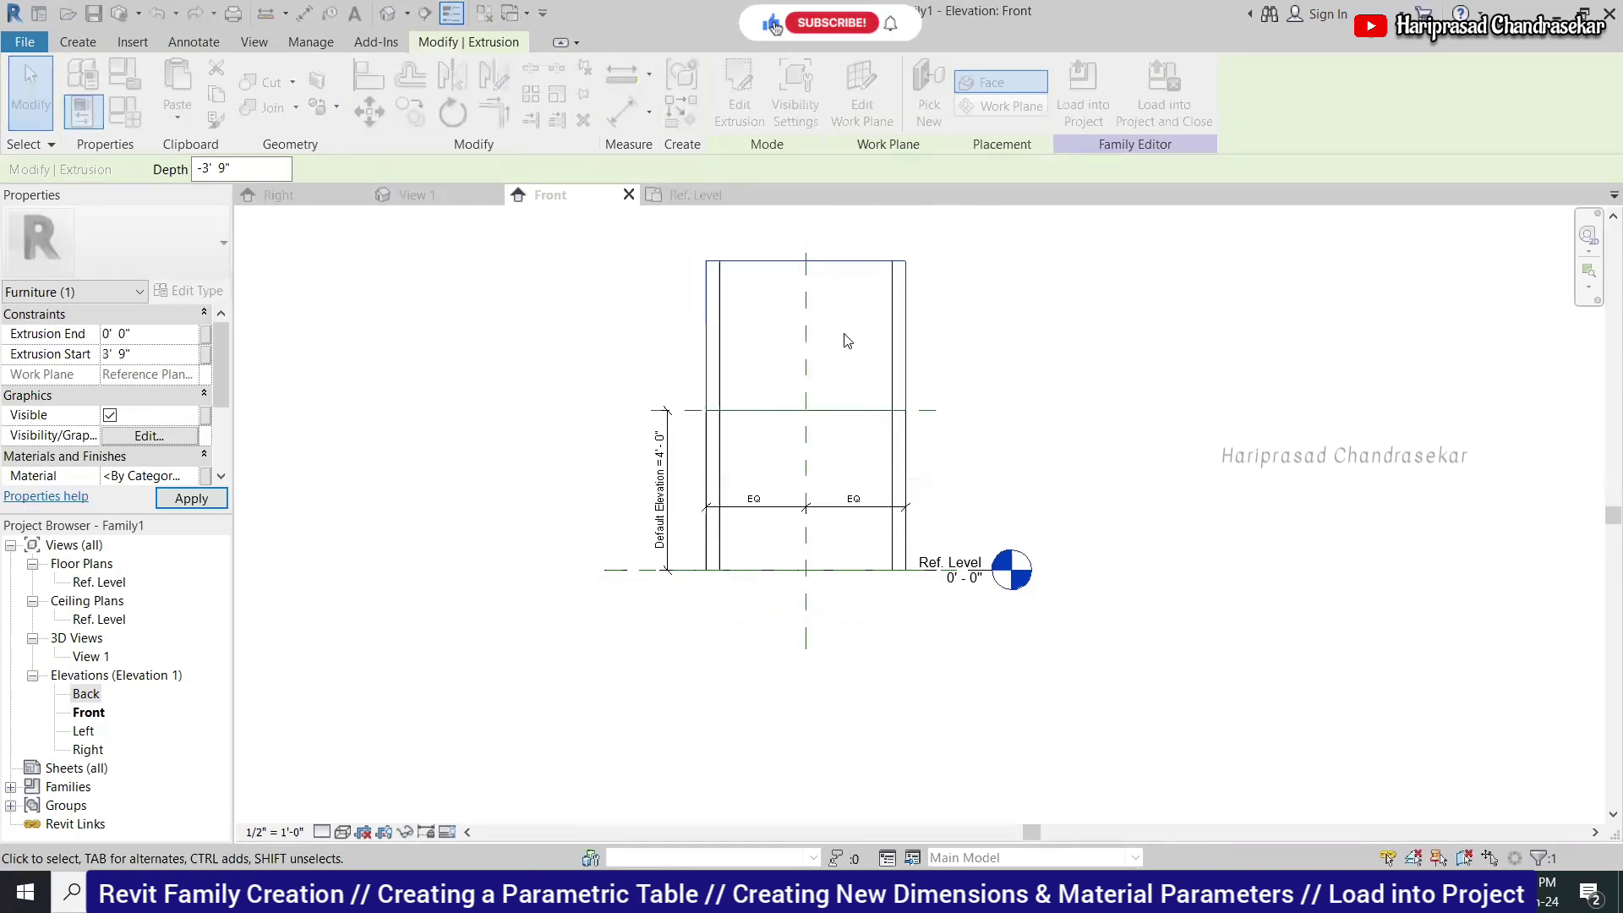
{"action": "left_click", "coordinate": [845, 262]}
{"action": "left_click_drag", "start_coordinate": [811, 257], "coordinate": [809, 359]}
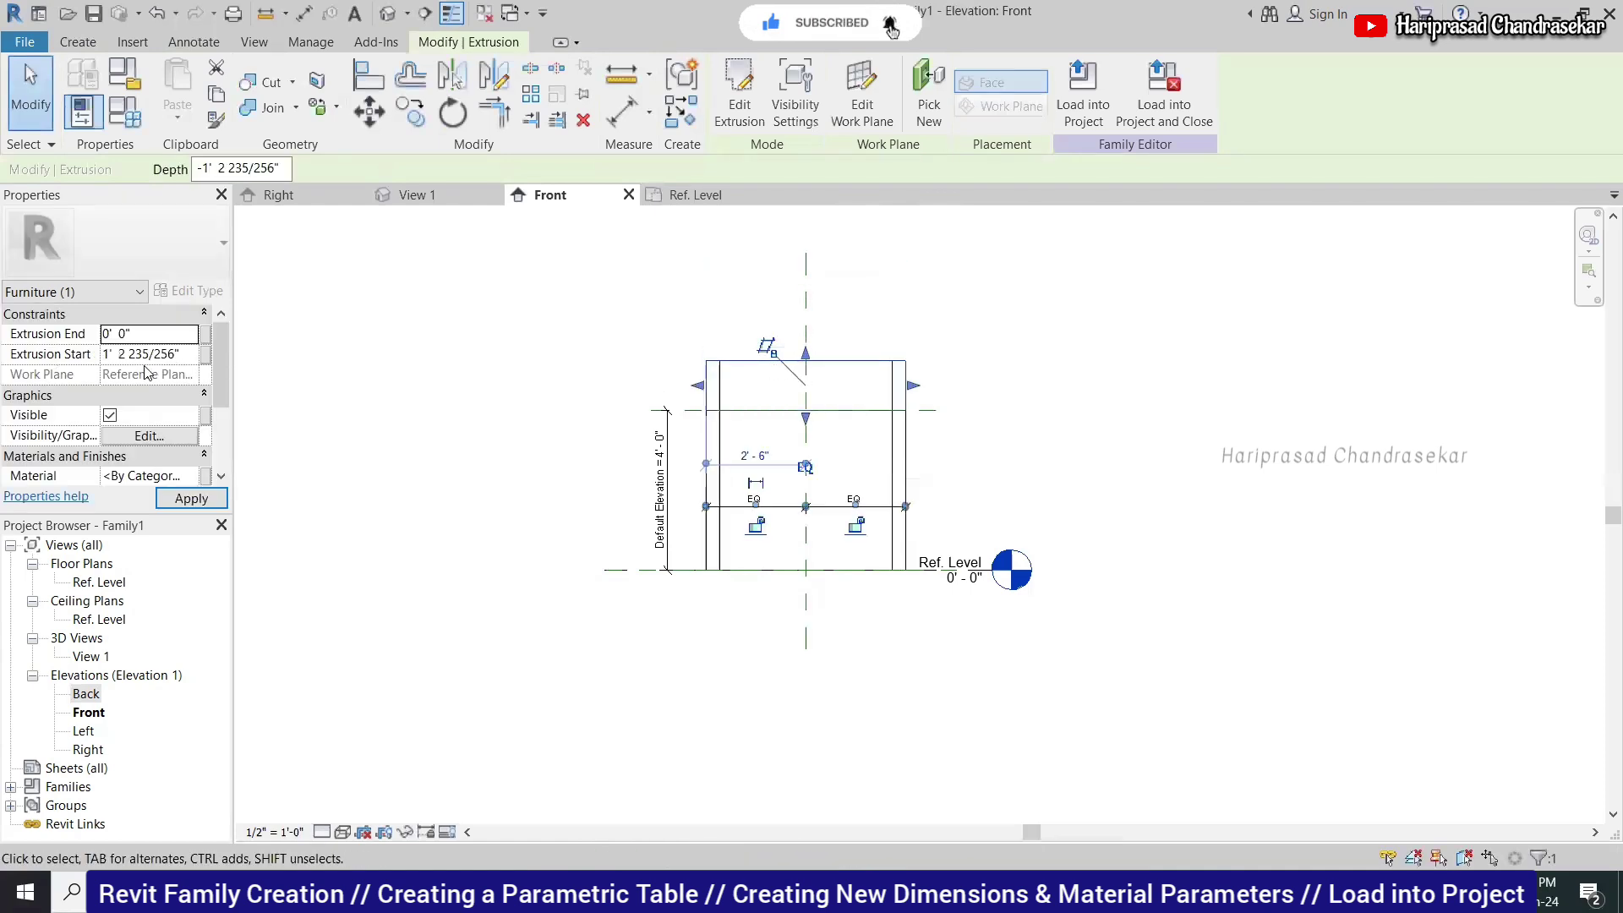
{"action": "left_click", "coordinate": [189, 353]}
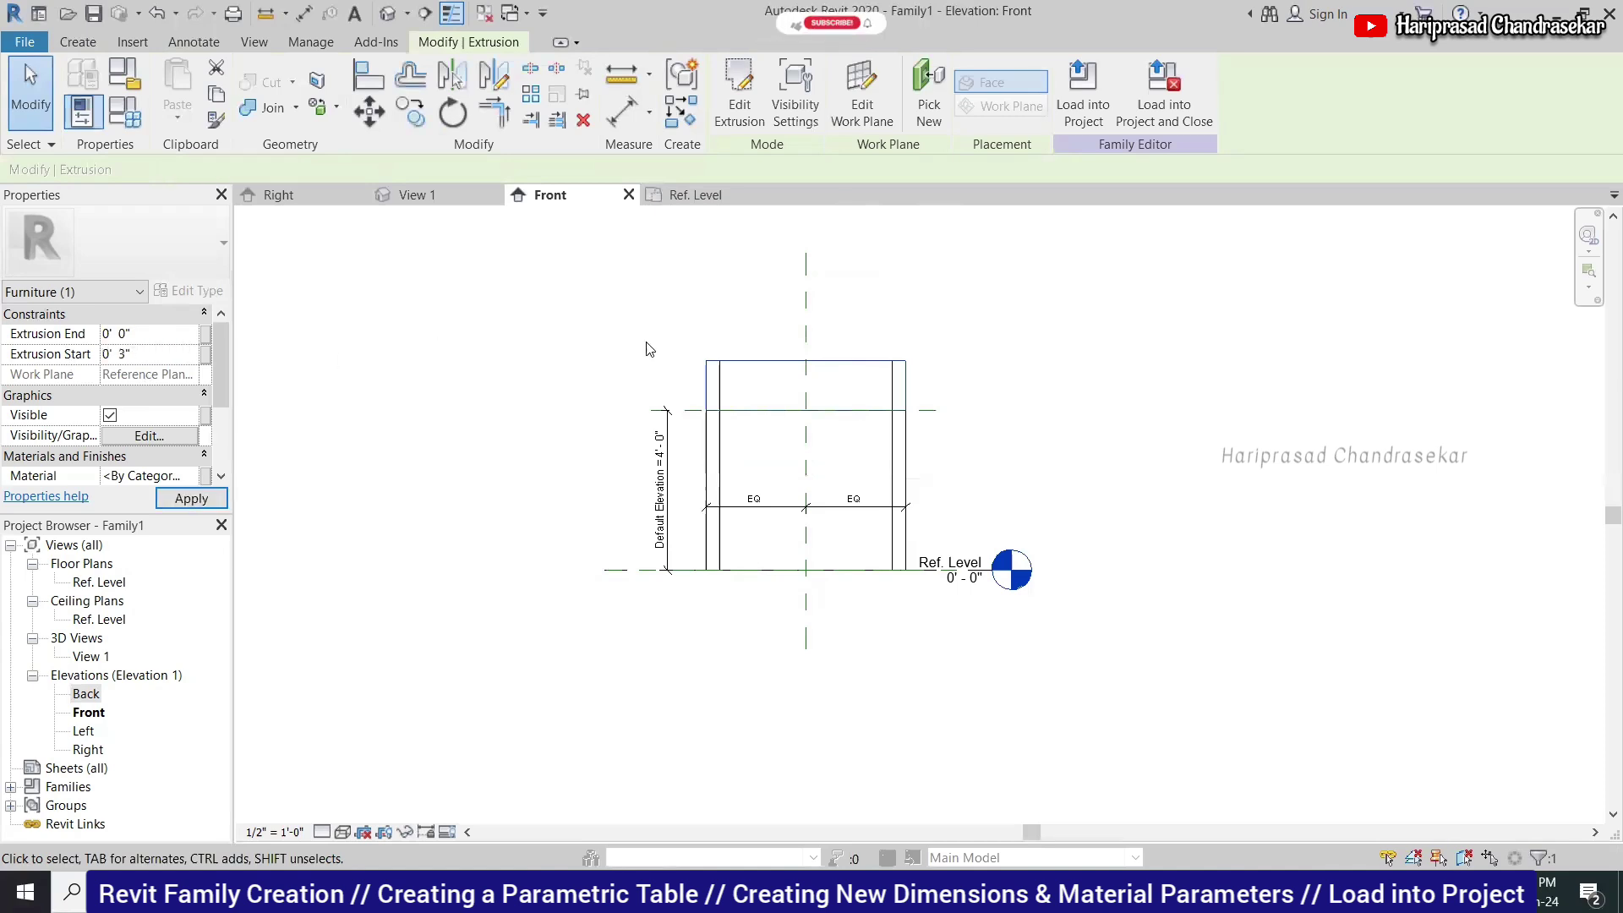
{"action": "left_click", "coordinate": [657, 361]}
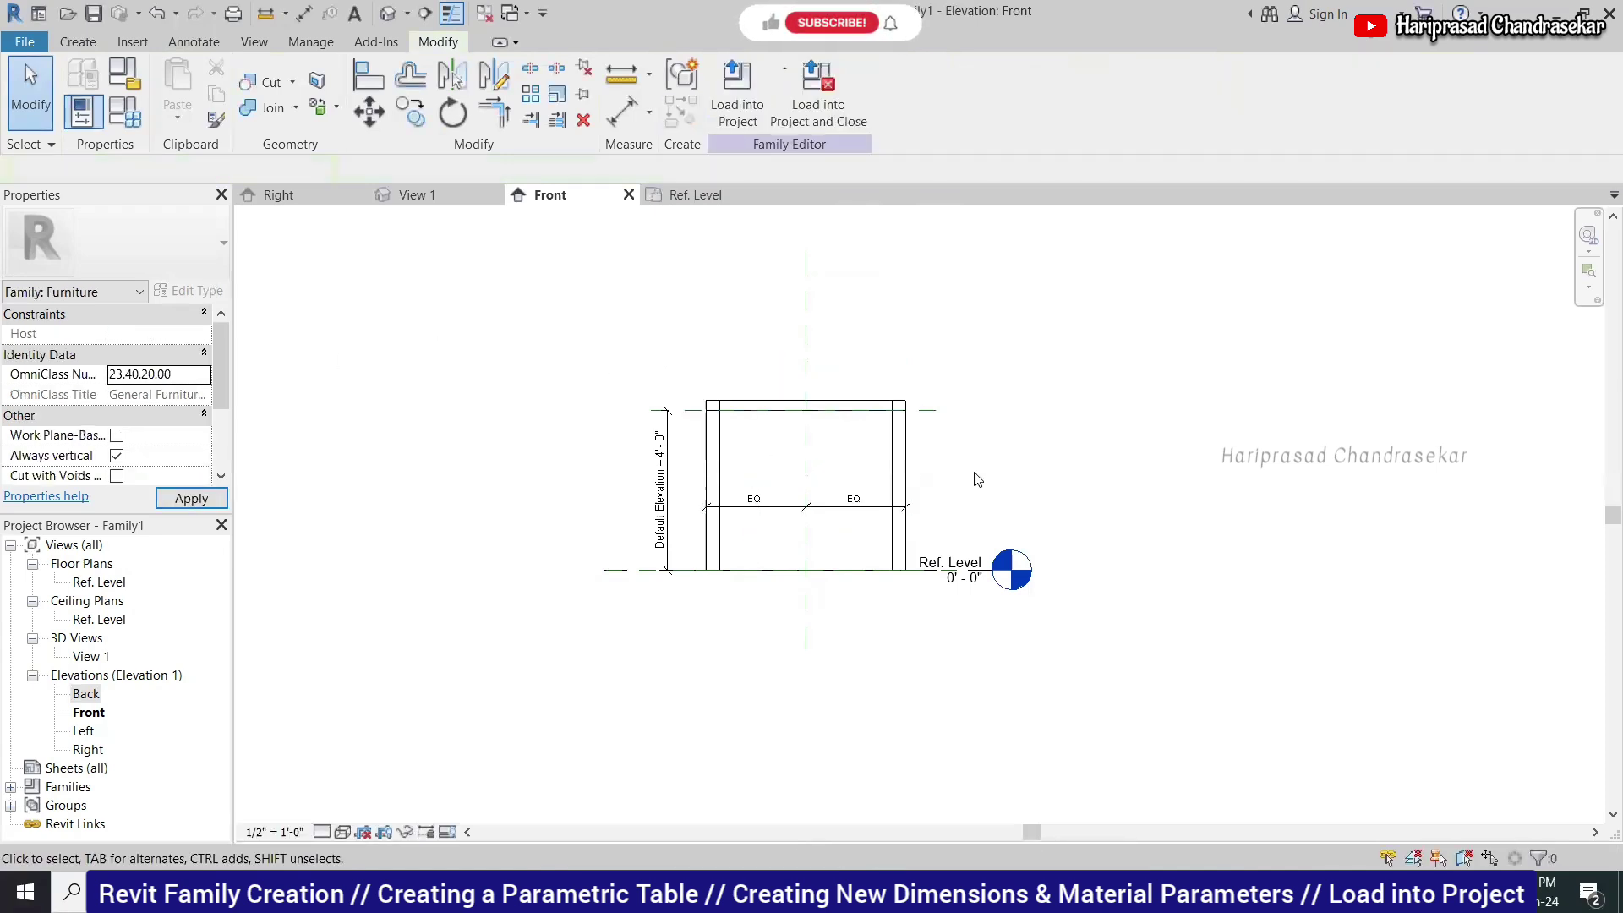
In the 3D view, set Family Types Length 8', Width 4' and Default Elevation 5'.
{"action": "scroll", "coordinate": [925, 465], "scroll_direction": "up", "scroll_amount": 1}
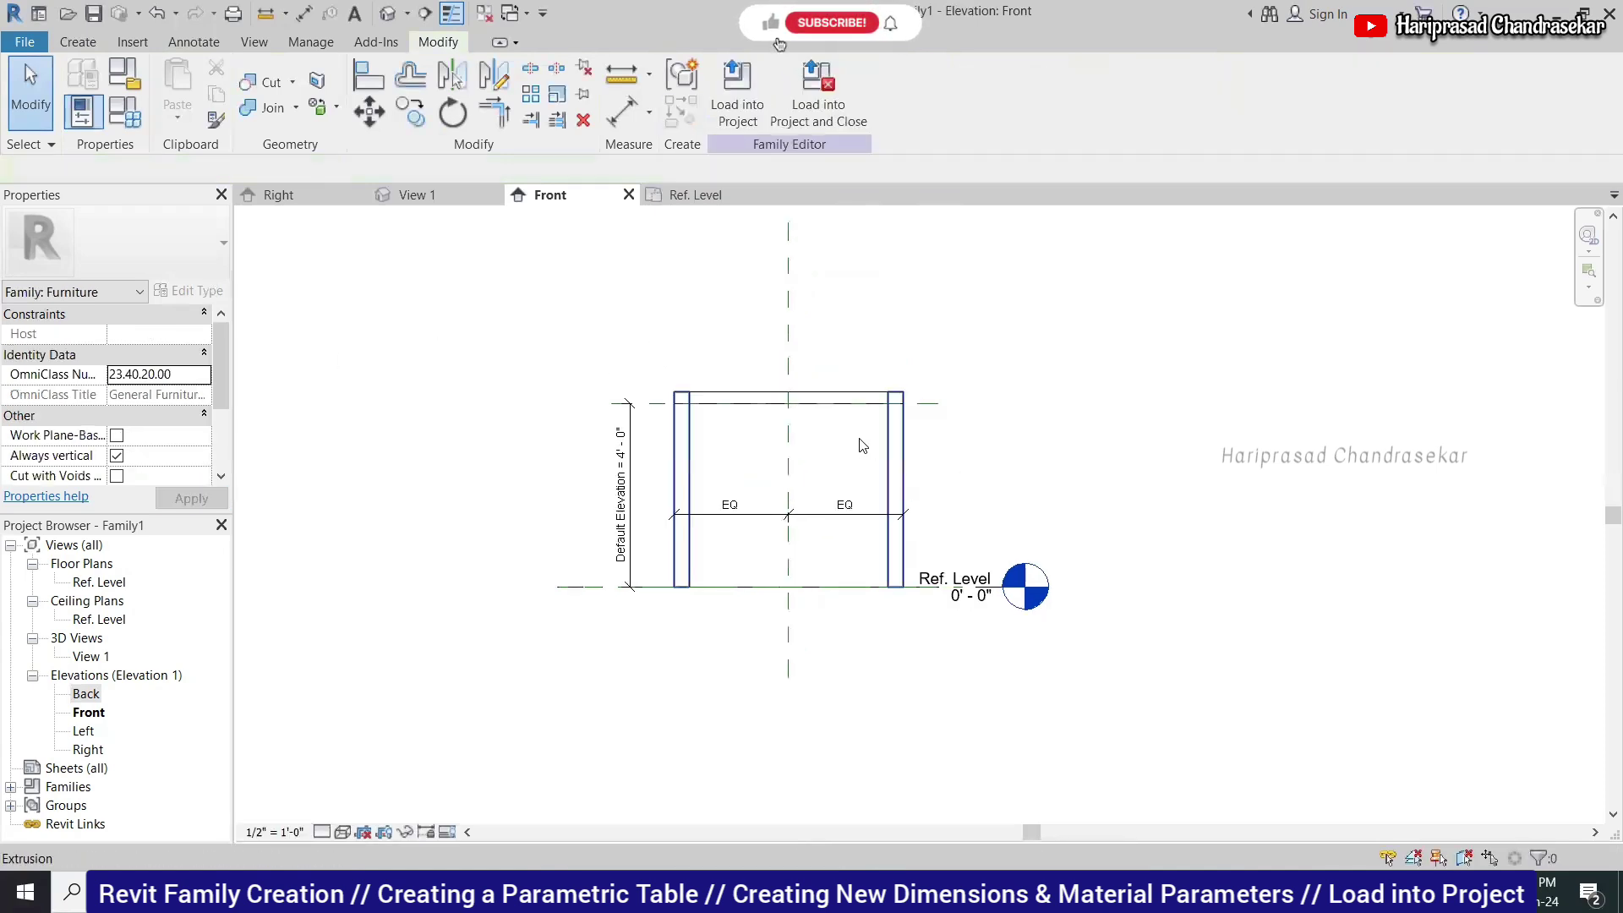
{"action": "left_click", "coordinate": [432, 196]}
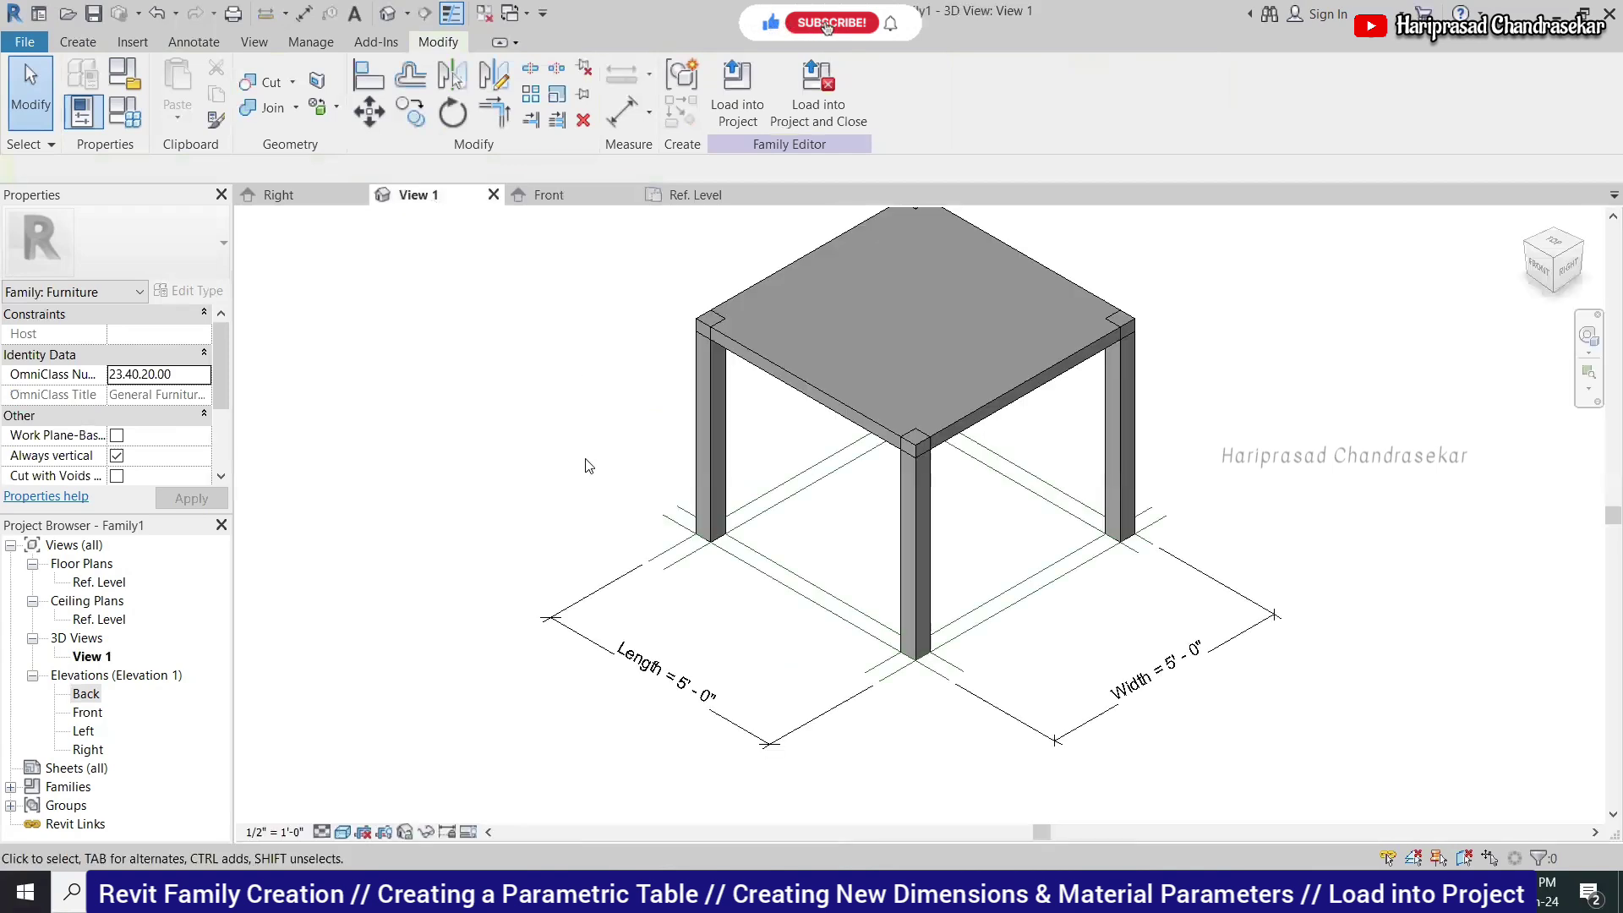
{"action": "scroll", "coordinate": [576, 460], "scroll_direction": "down", "scroll_amount": 1}
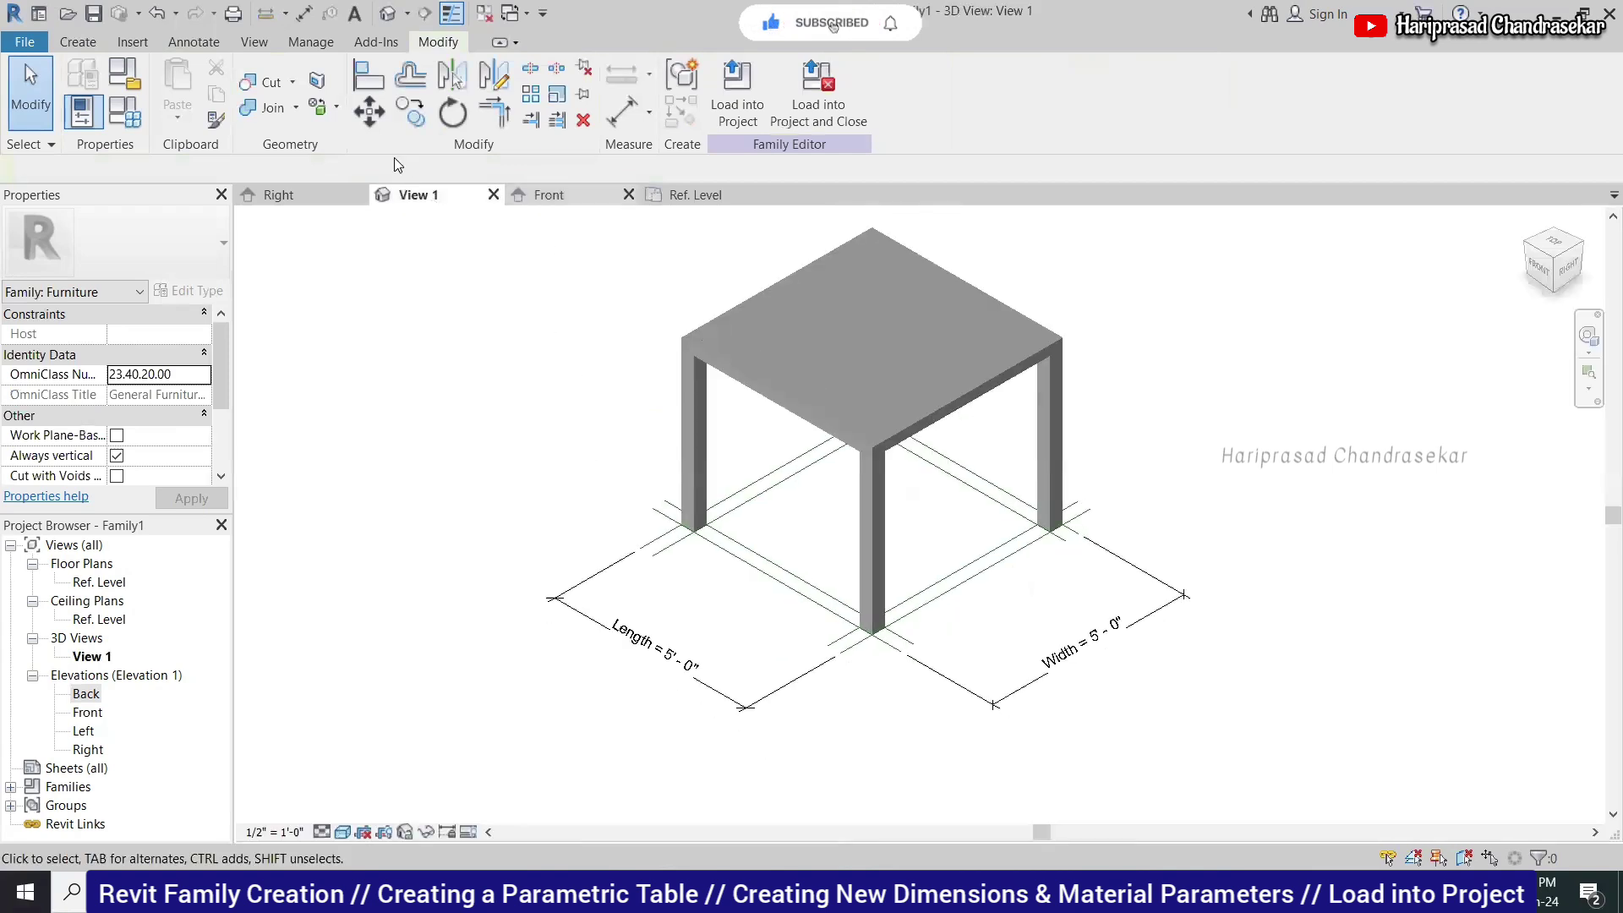
{"action": "left_click", "coordinate": [127, 112]}
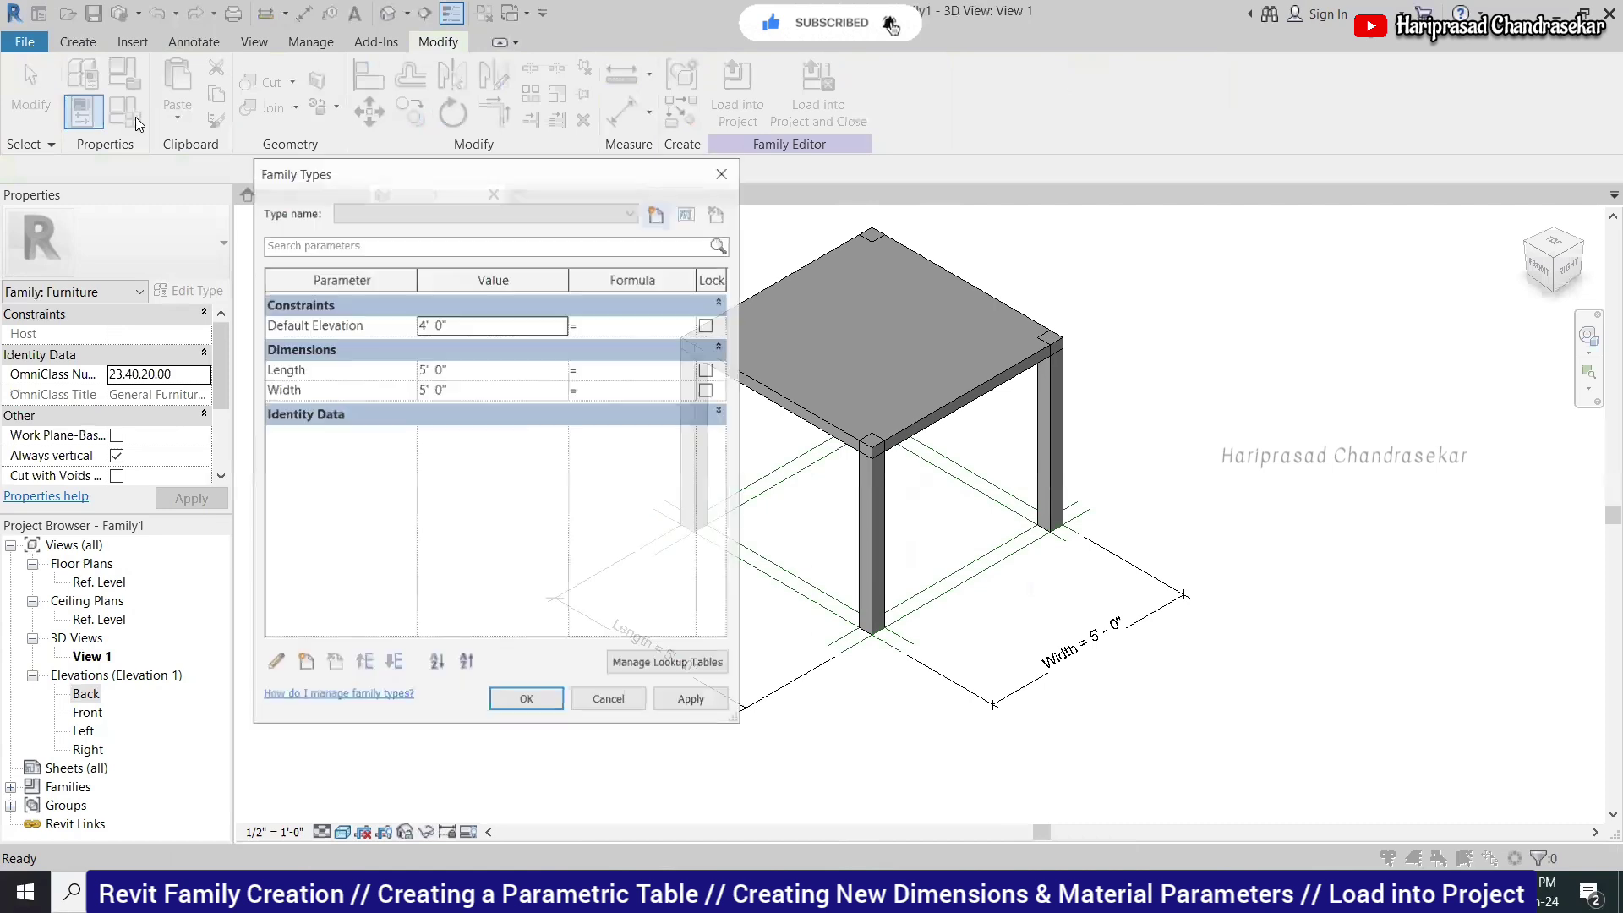
{"action": "left_click", "coordinate": [482, 368]}
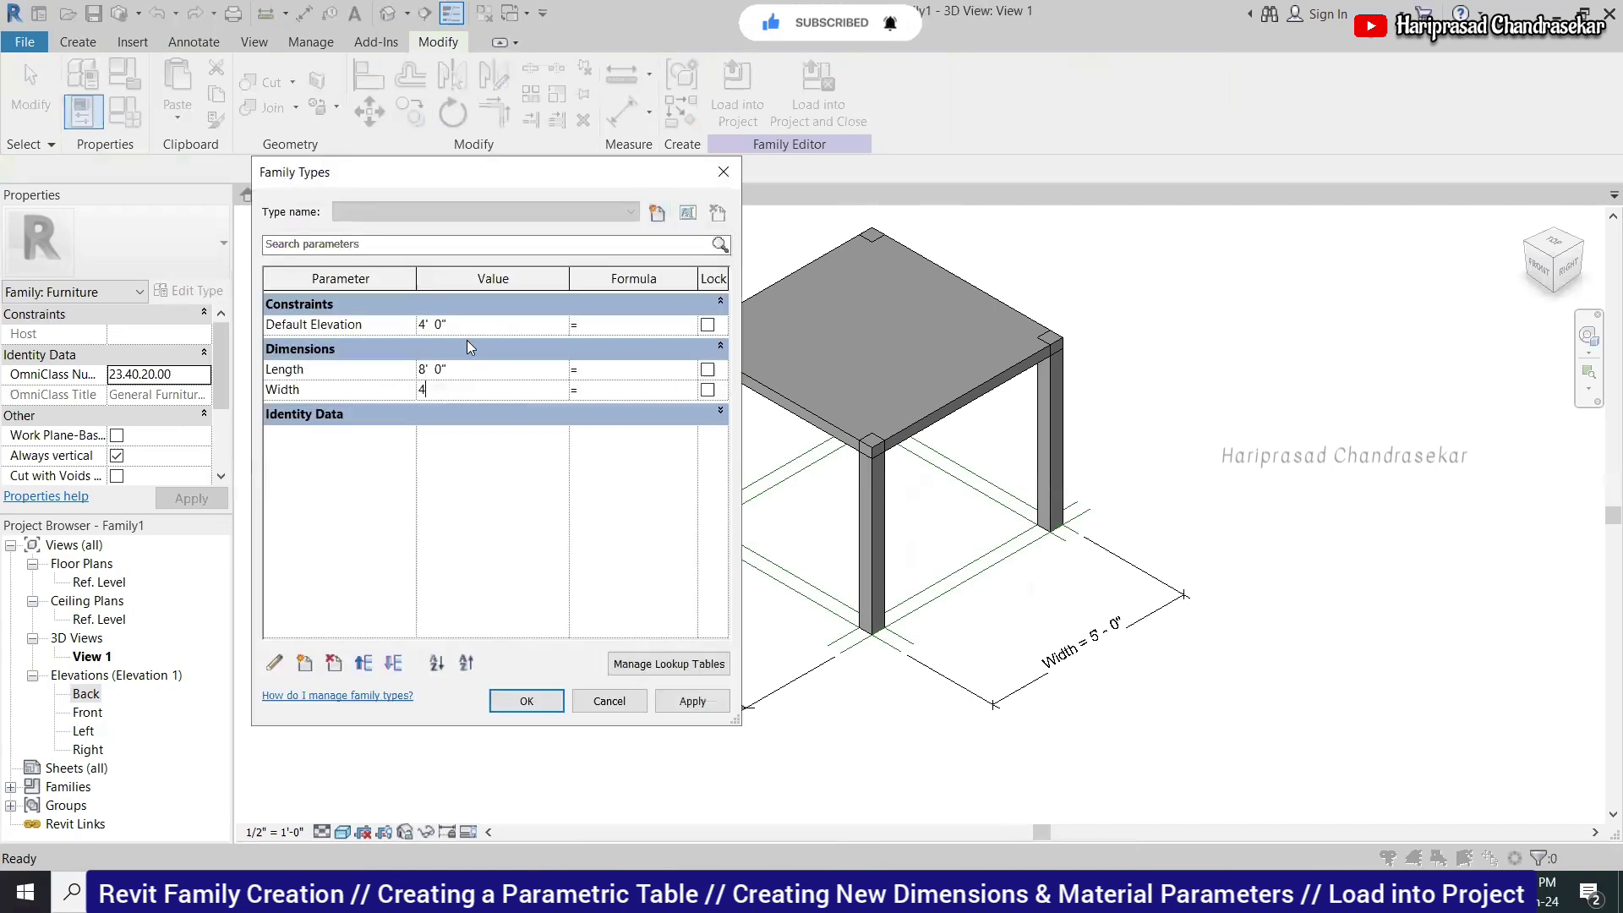
{"action": "left_click", "coordinate": [467, 328]}
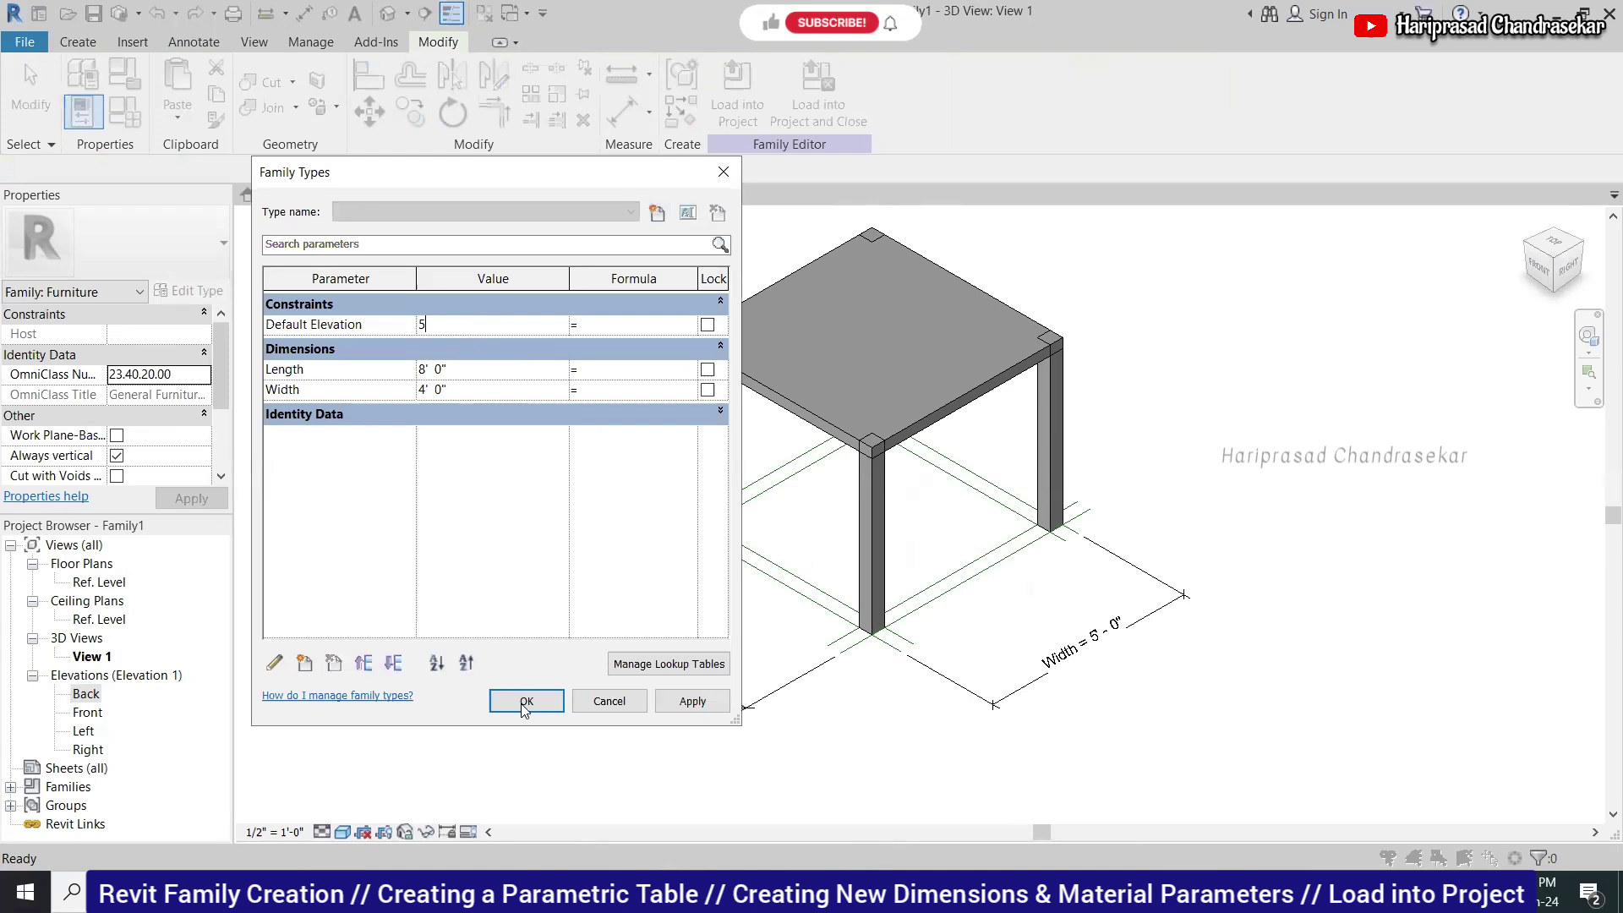
{"action": "key", "text": "Return"}
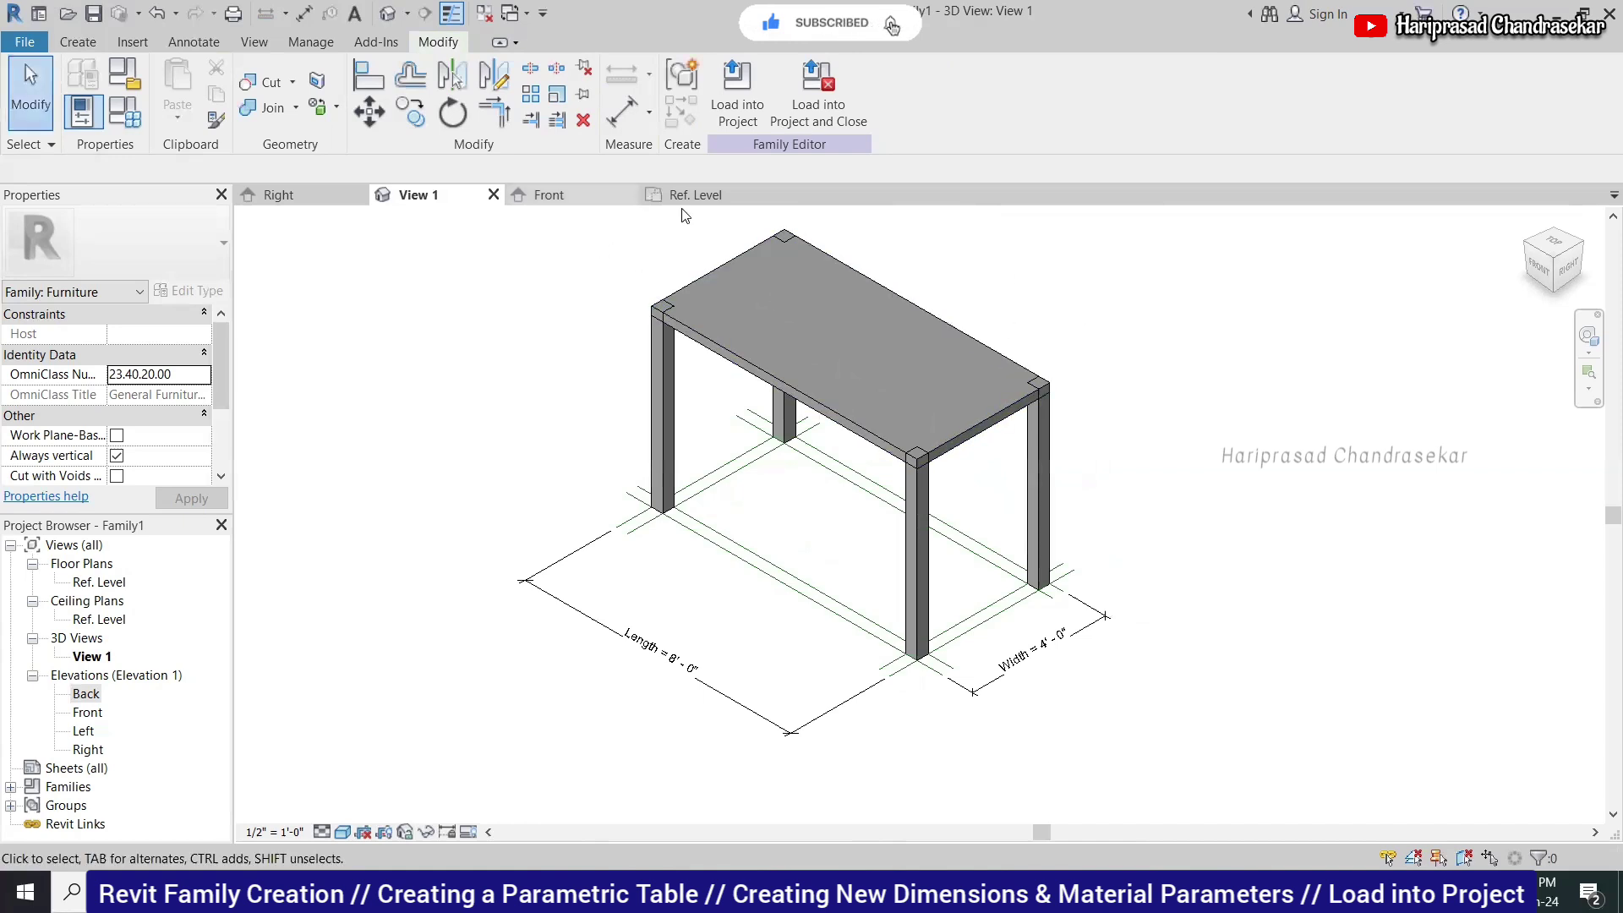
{"action": "left_click", "coordinate": [606, 201]}
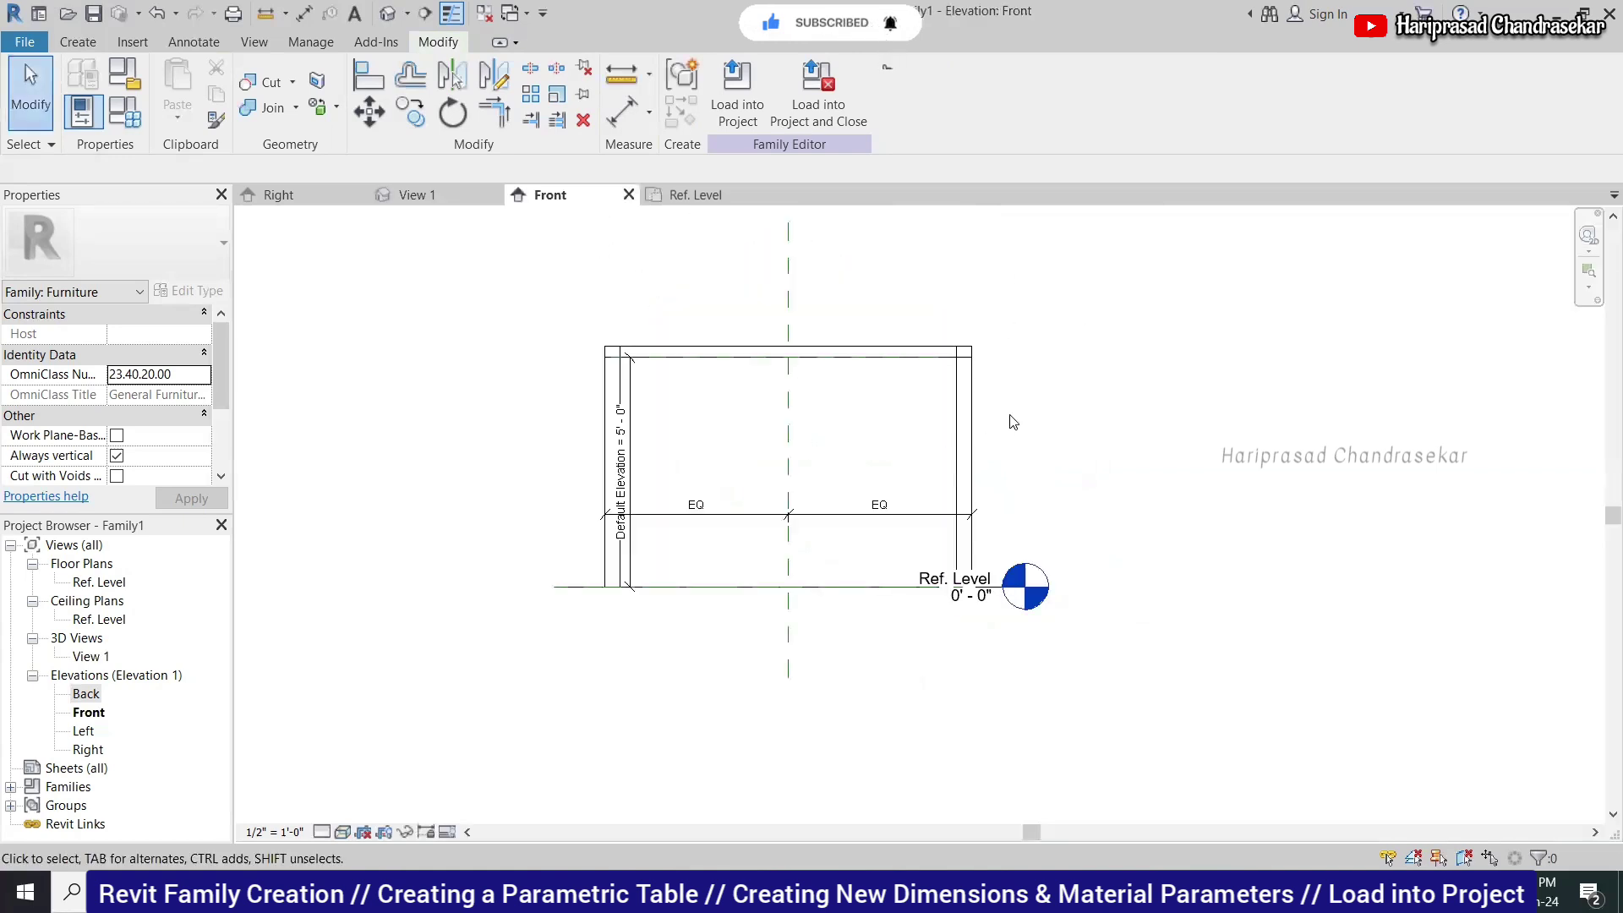
{"action": "left_click", "coordinate": [963, 363]}
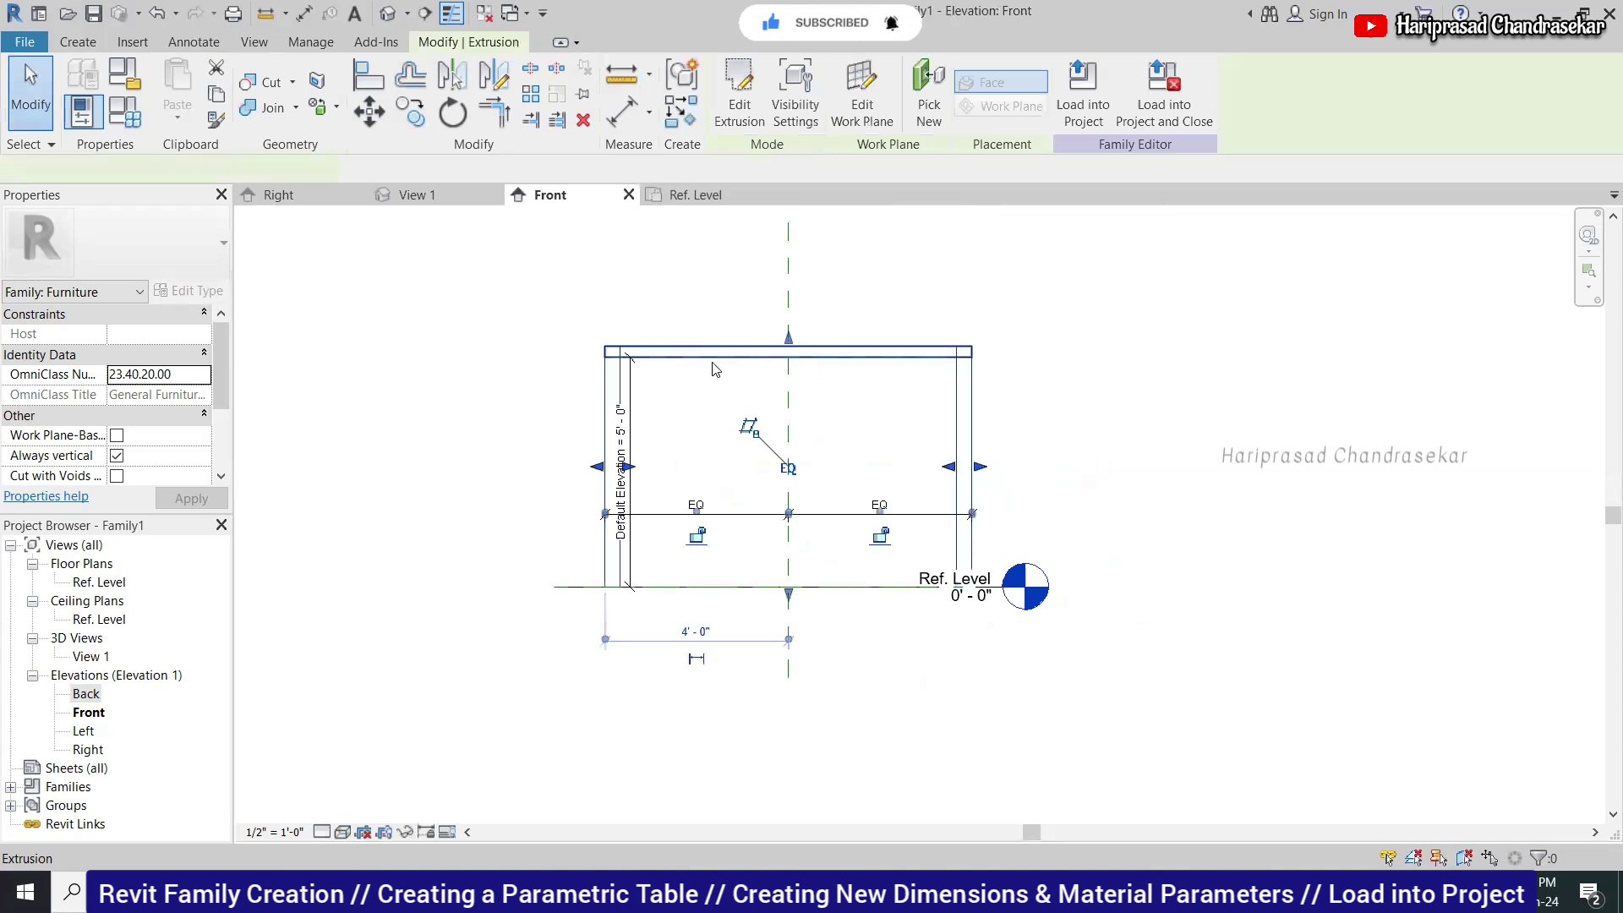
{"action": "left_click_drag", "start_coordinate": [788, 338], "coordinate": [788, 358]}
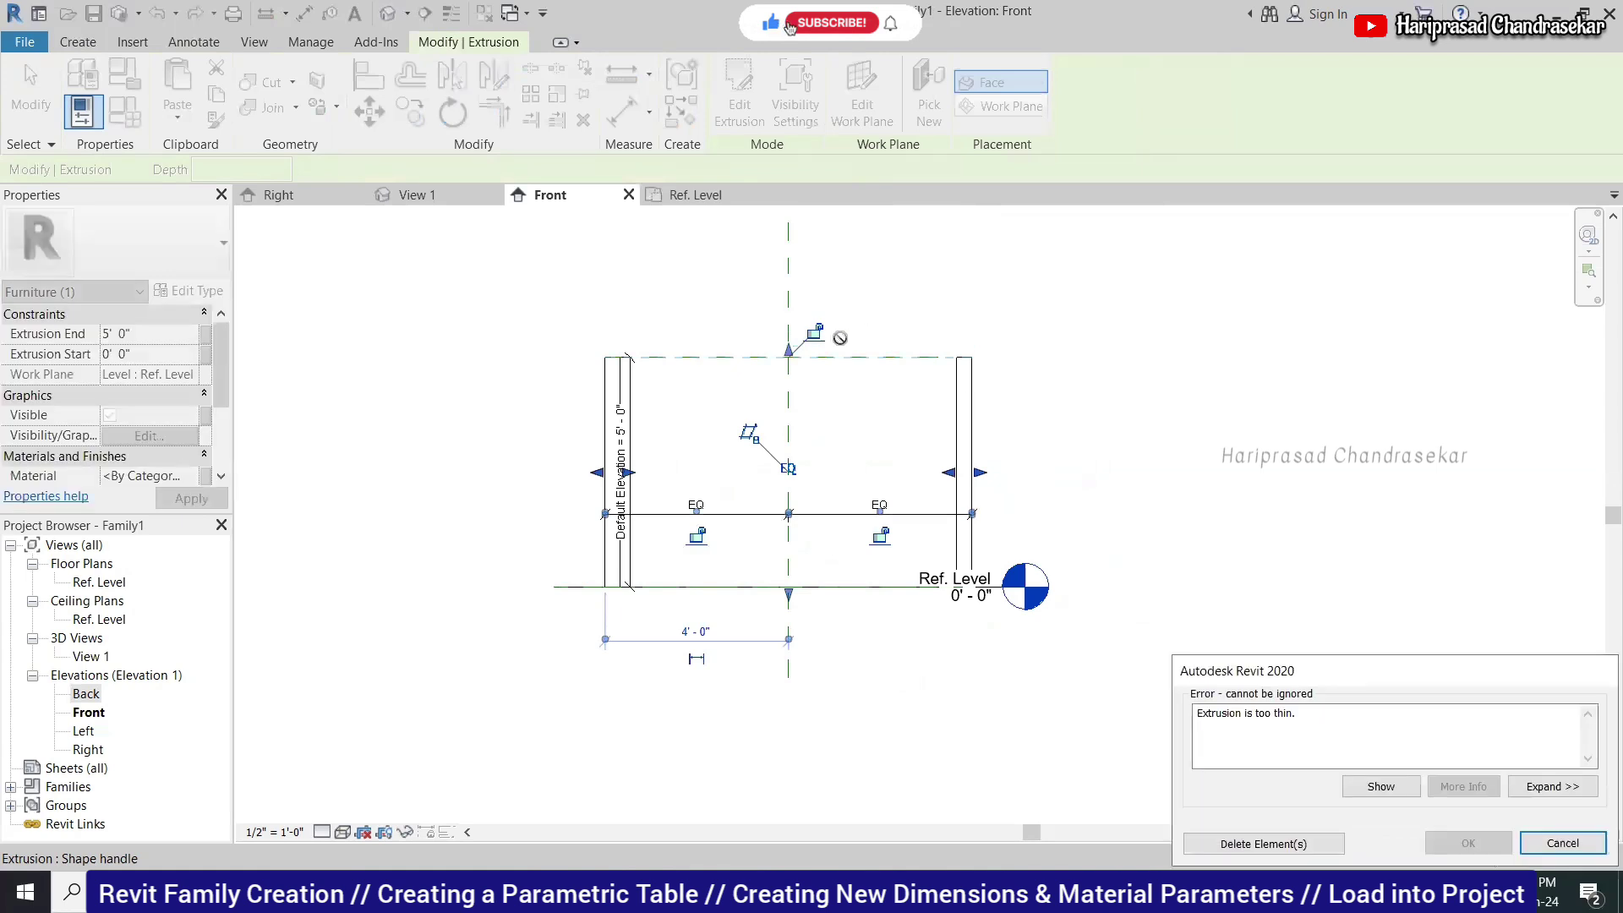
{"action": "left_click", "coordinate": [1563, 843]}
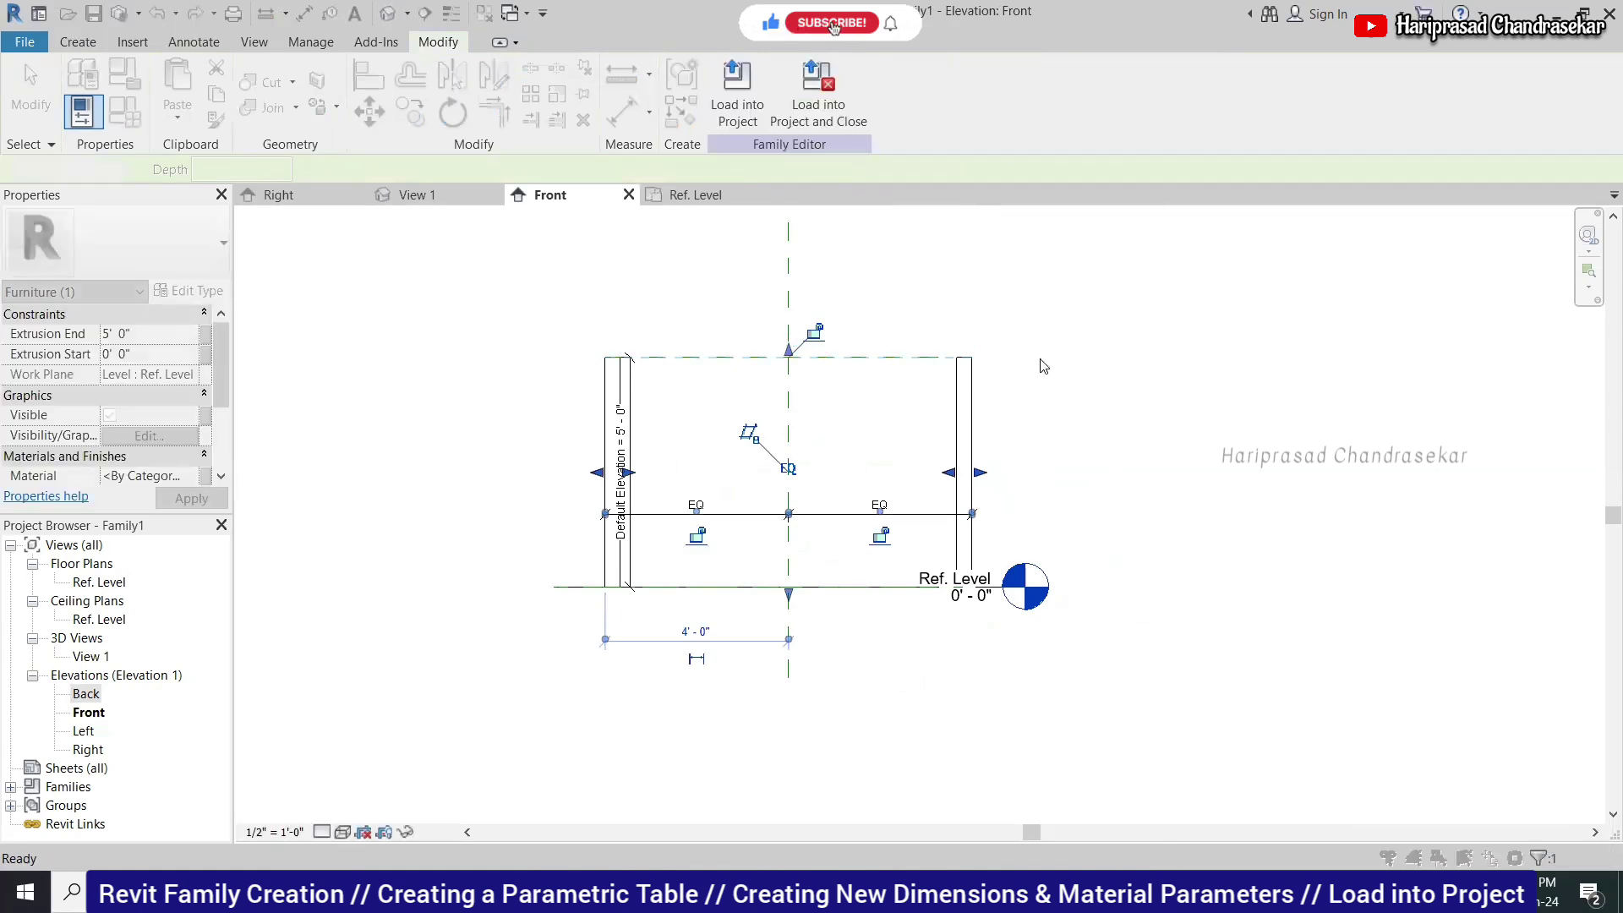
{"action": "left_click", "coordinate": [1028, 351]}
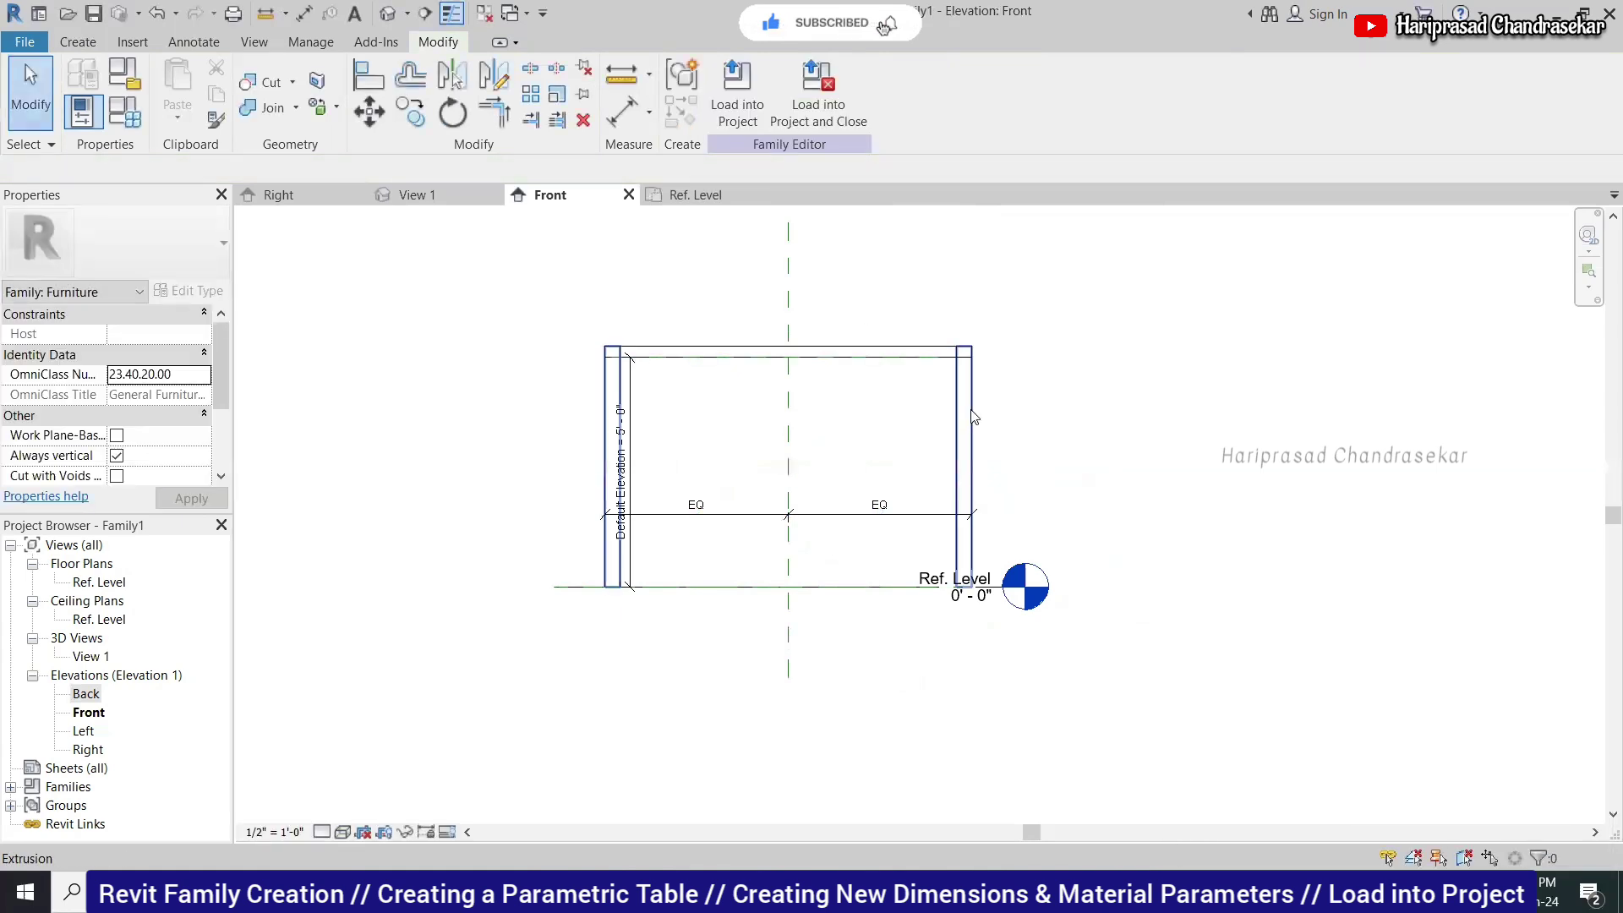
{"action": "left_click", "coordinate": [973, 466]}
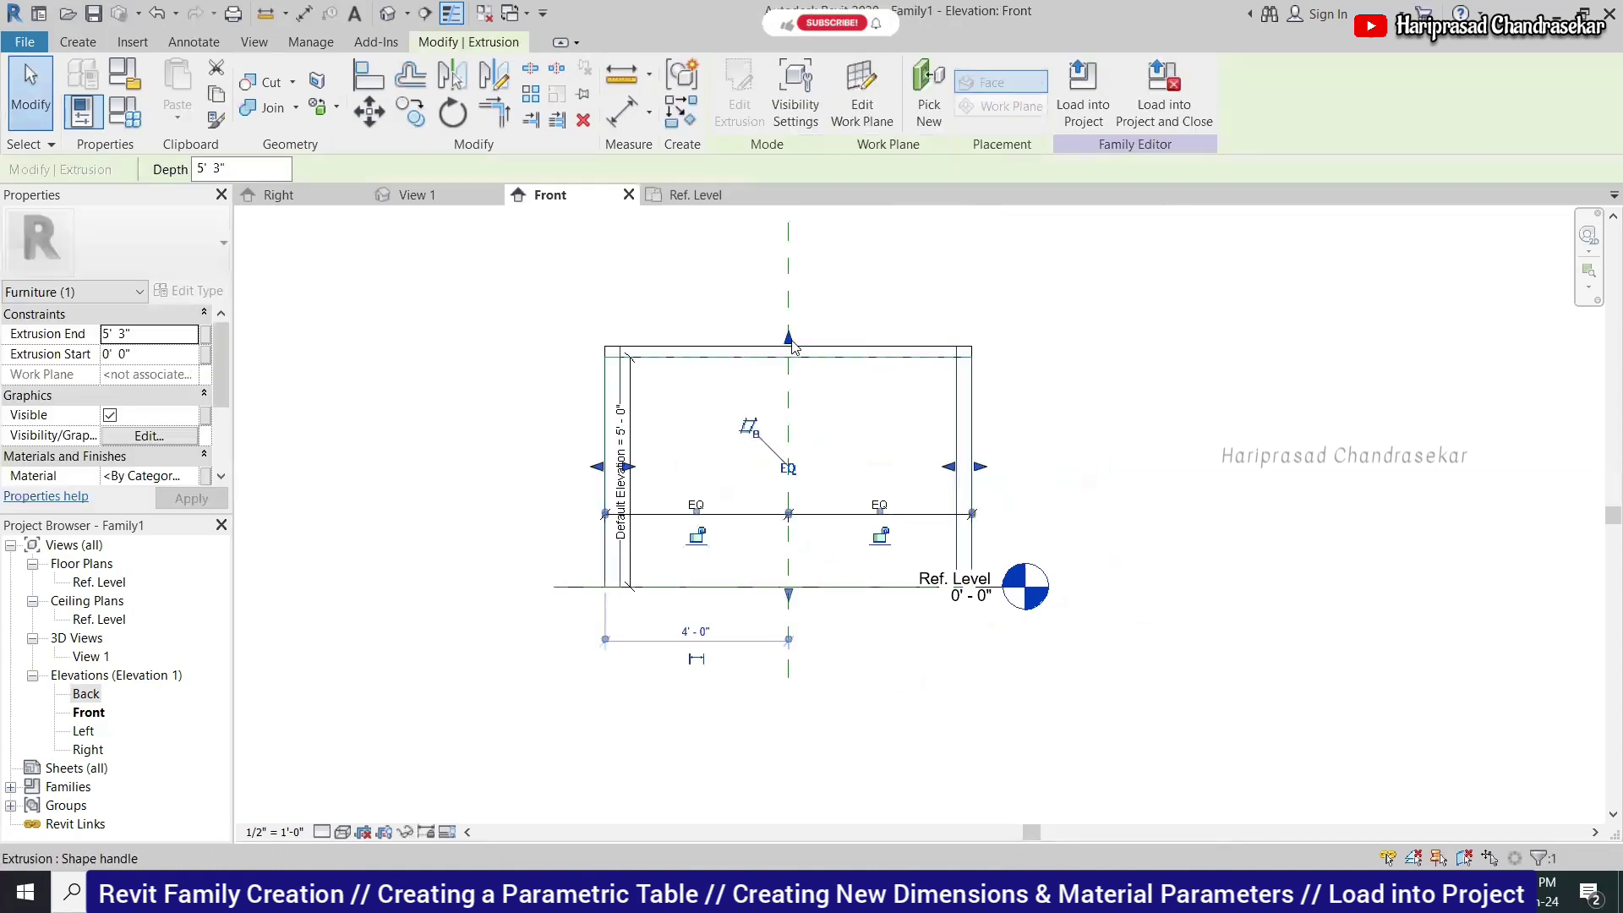
{"action": "left_click_drag", "start_coordinate": [789, 369], "coordinate": [818, 334]}
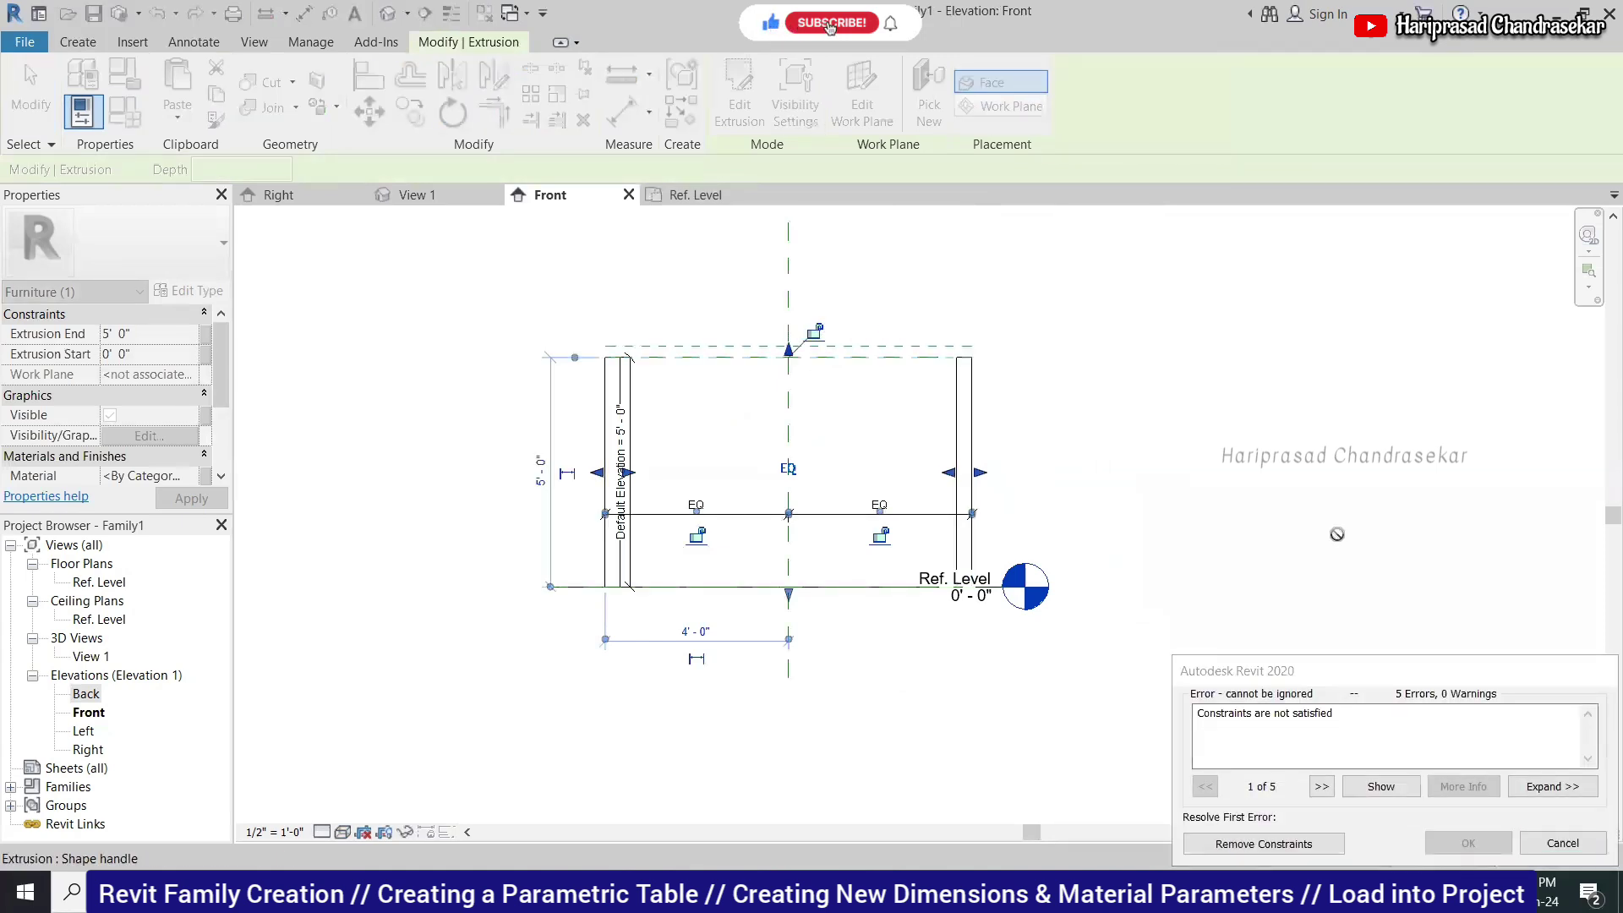
{"action": "left_click", "coordinate": [1590, 844]}
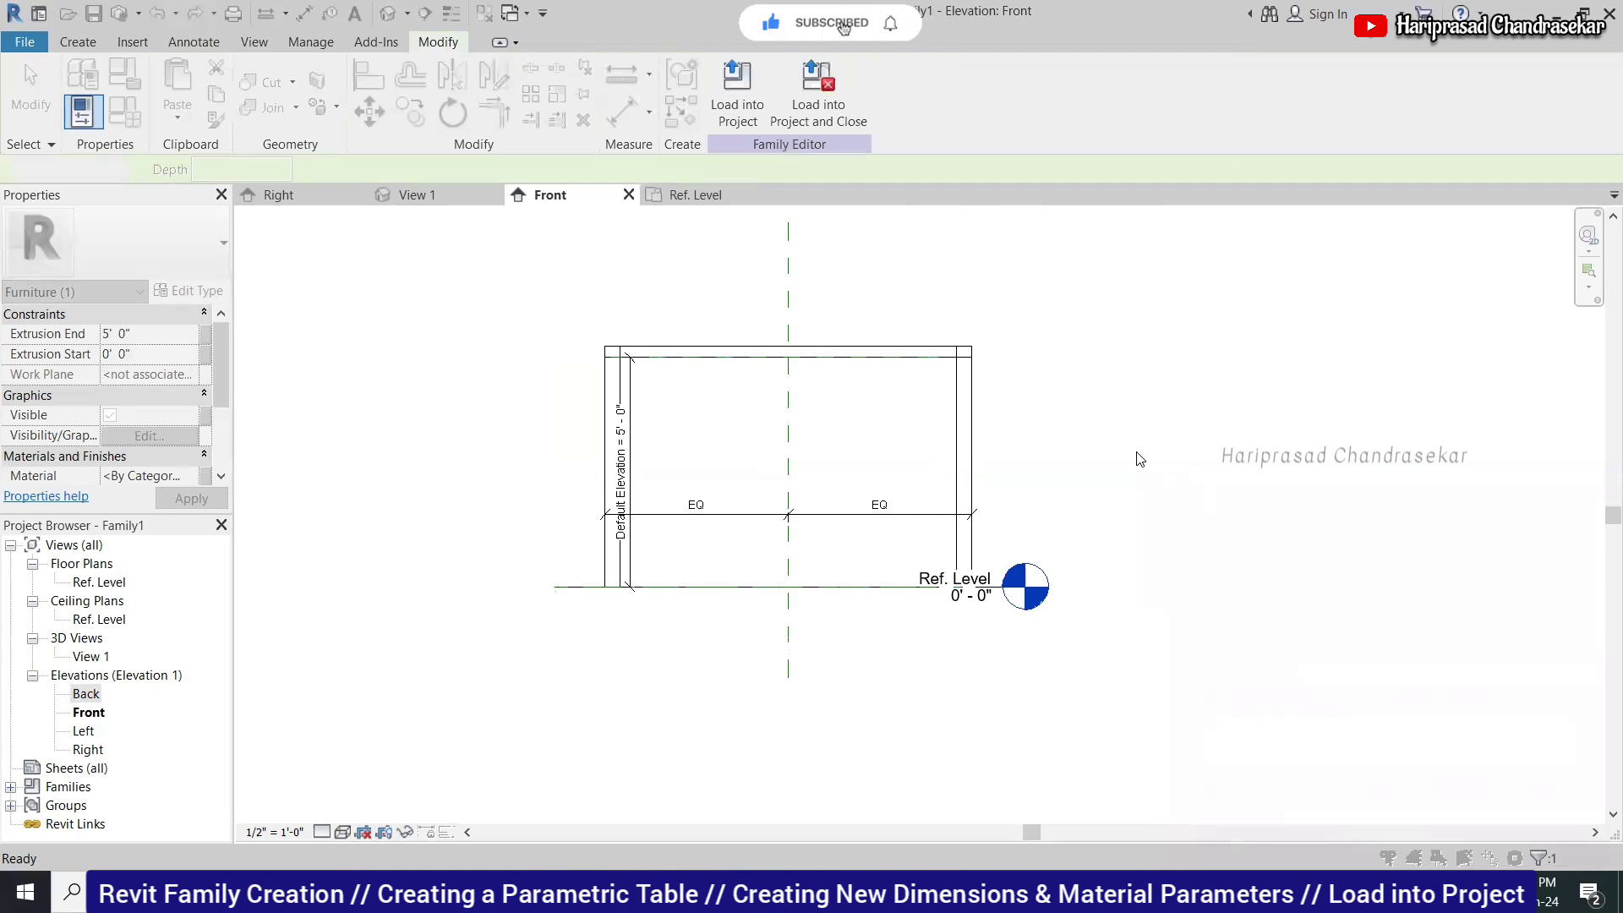
{"action": "left_click", "coordinate": [973, 421]}
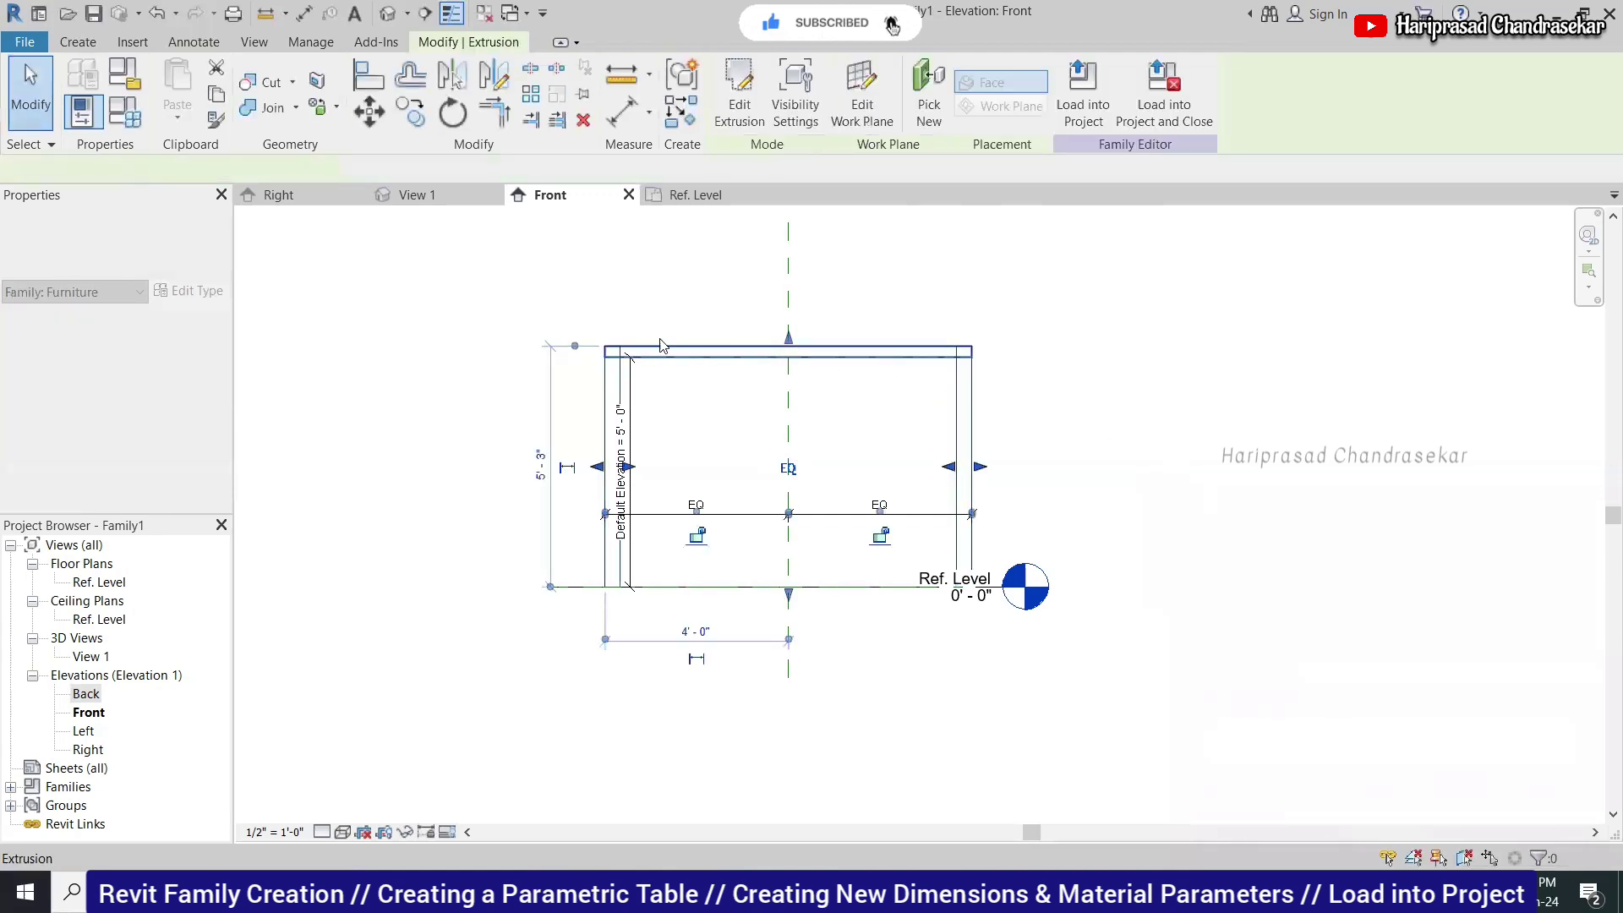
{"action": "scroll", "coordinate": [714, 326], "scroll_direction": "up", "scroll_amount": 1}
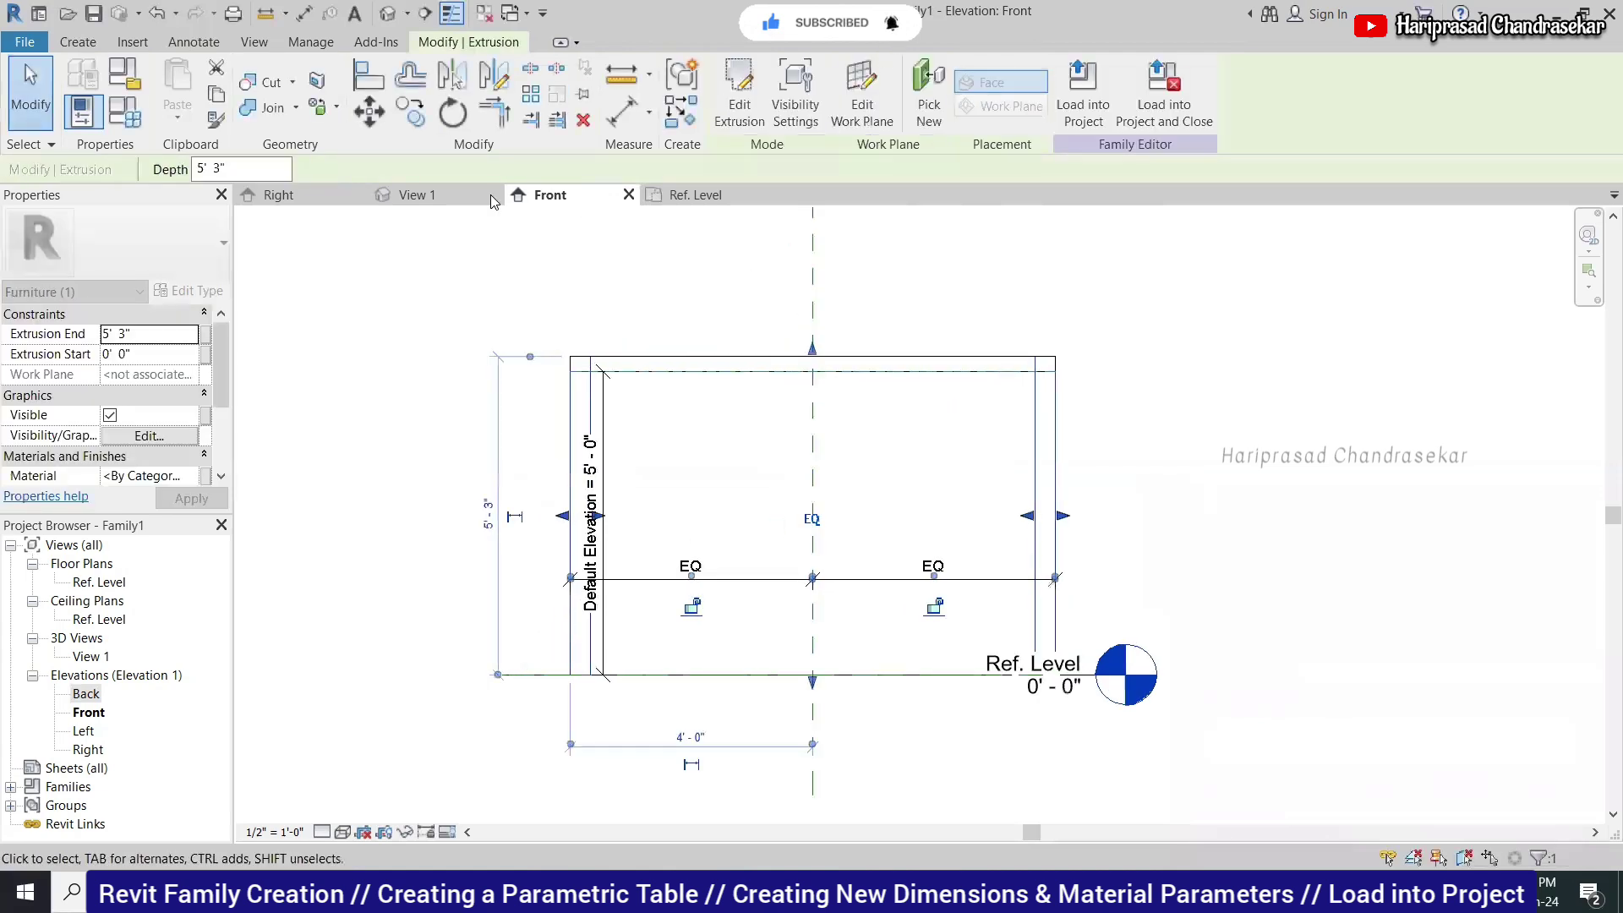
{"action": "key", "text": "ctrl+Tab"}
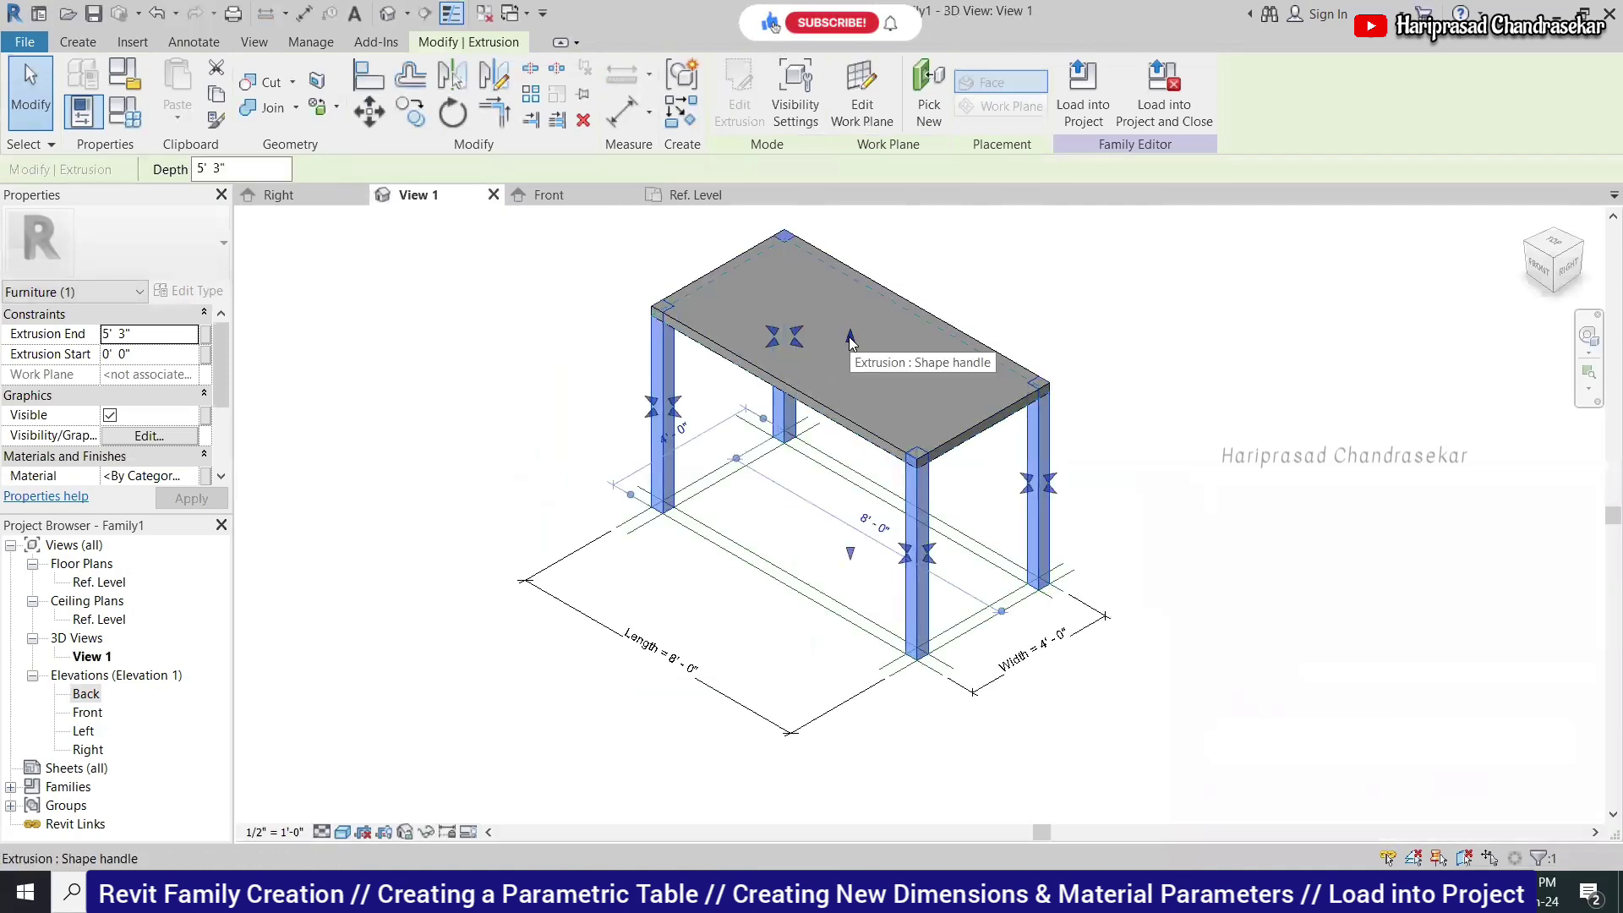
Drag the tabletop's top face in the 3D and front views to adjust its thickness.
{"action": "left_click_drag", "start_coordinate": [849, 337], "coordinate": [849, 364]}
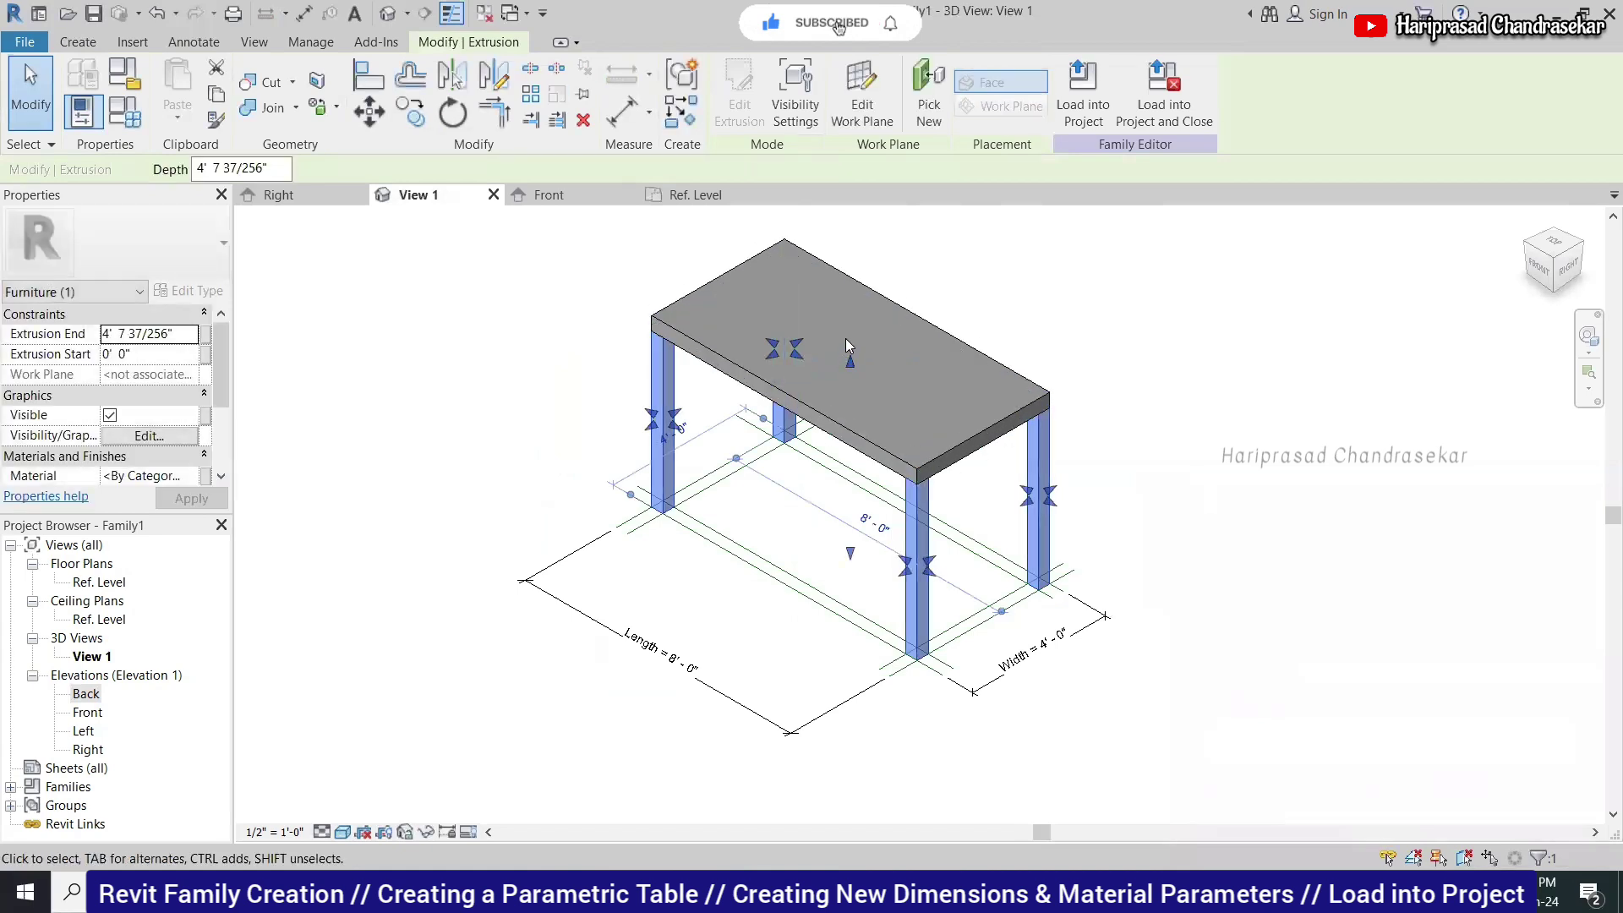
{"action": "left_click", "coordinate": [1032, 298]}
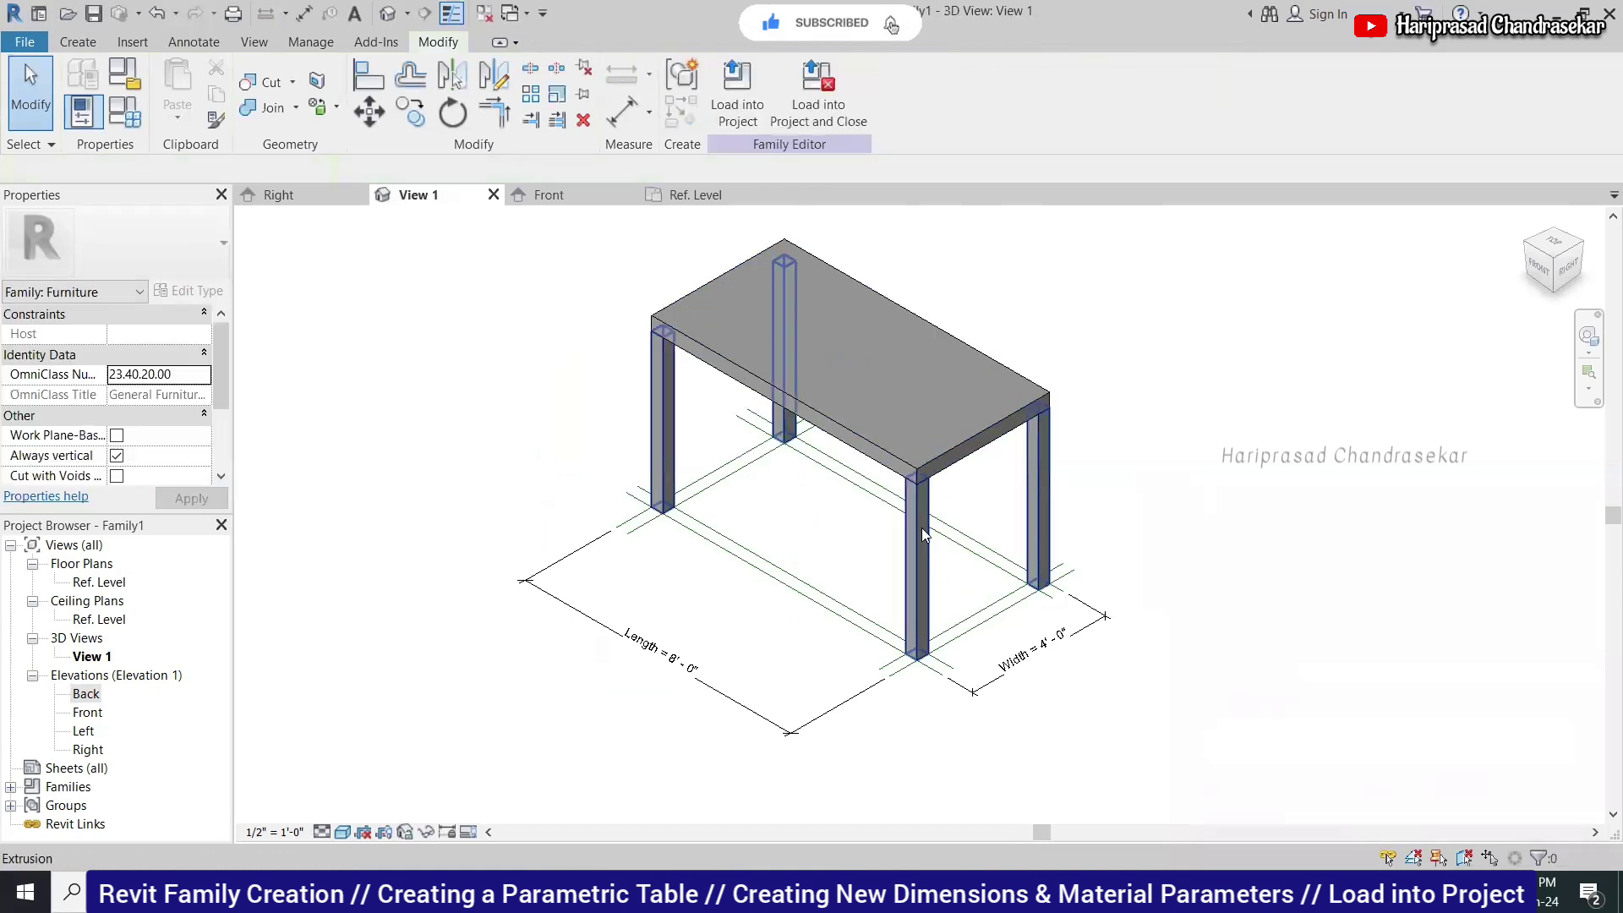
{"action": "left_click", "coordinate": [871, 469]}
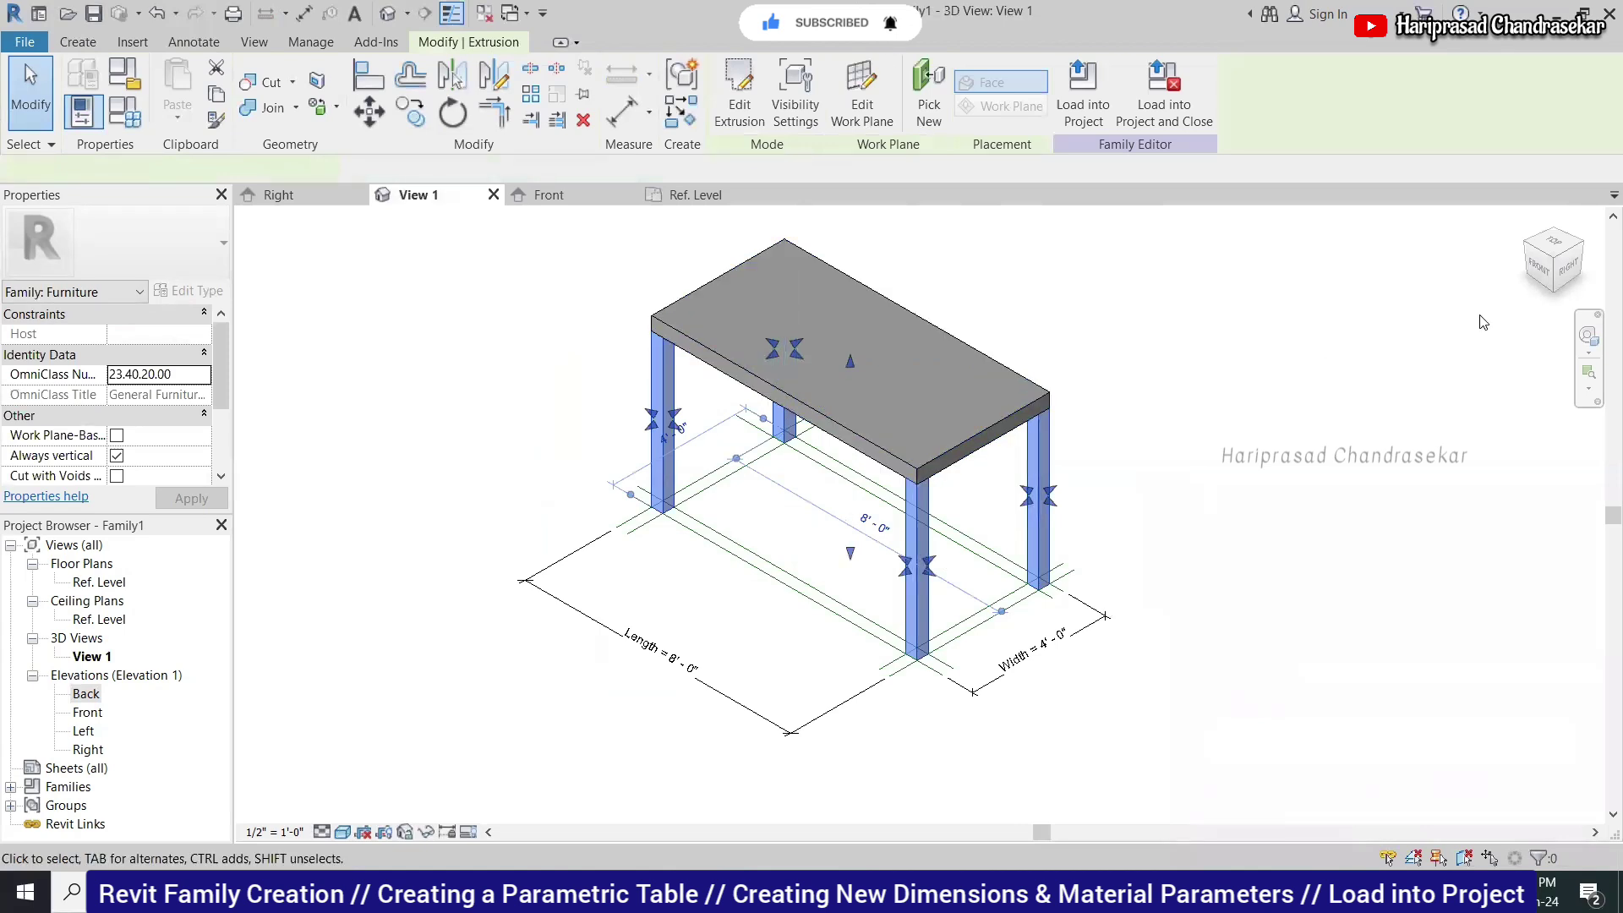
{"action": "left_click", "coordinate": [1536, 269]}
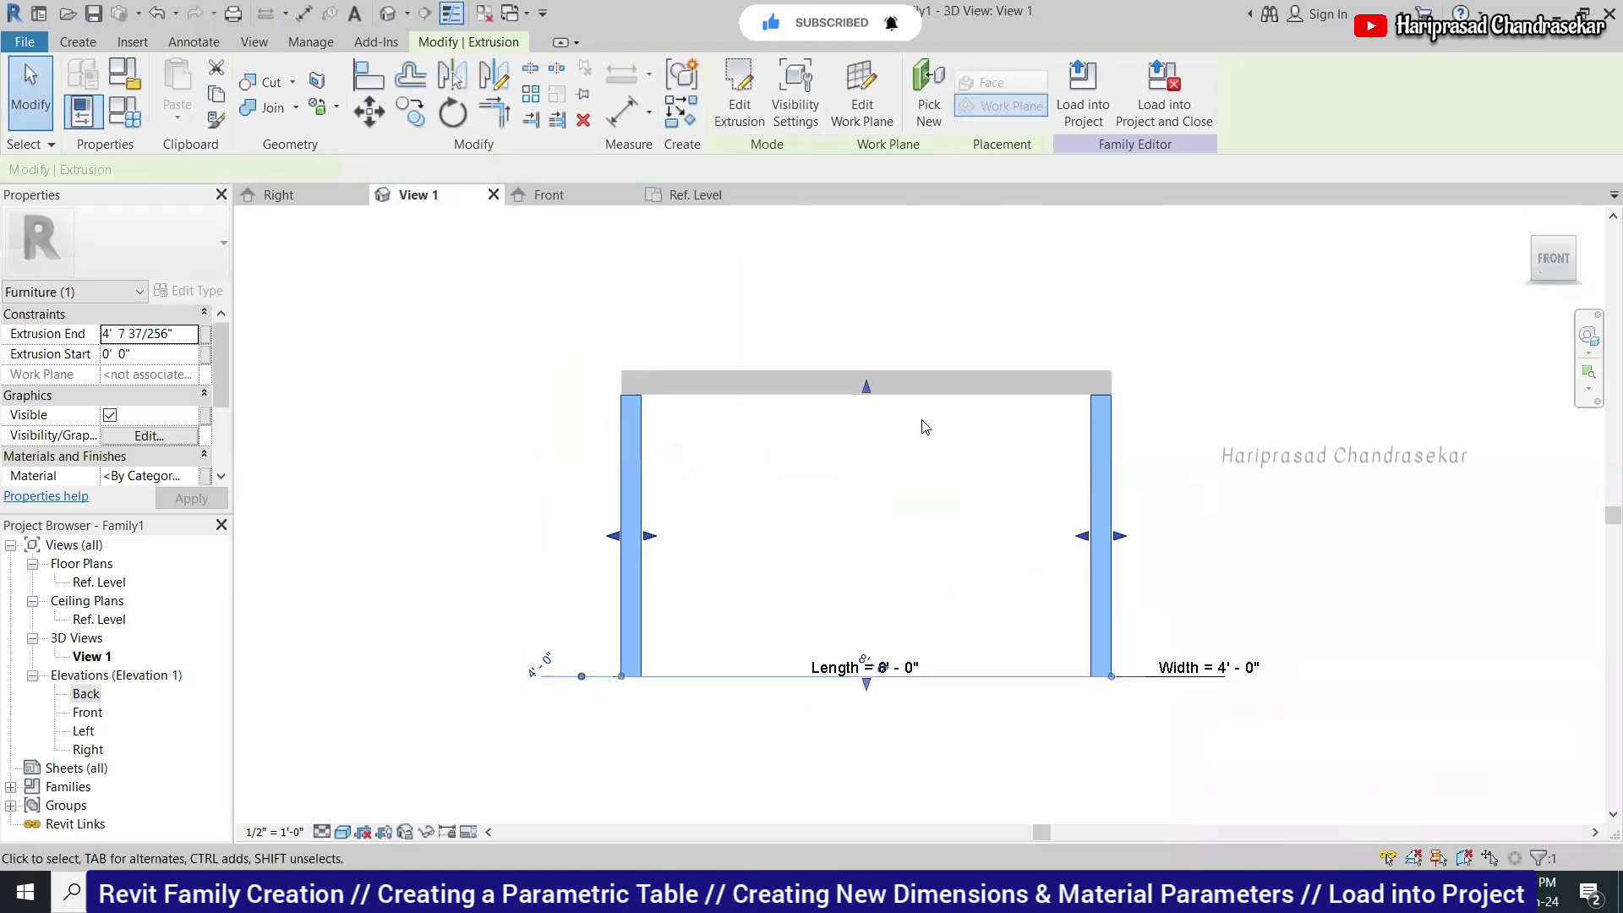
{"action": "left_click_drag", "start_coordinate": [925, 375], "coordinate": [928, 412]}
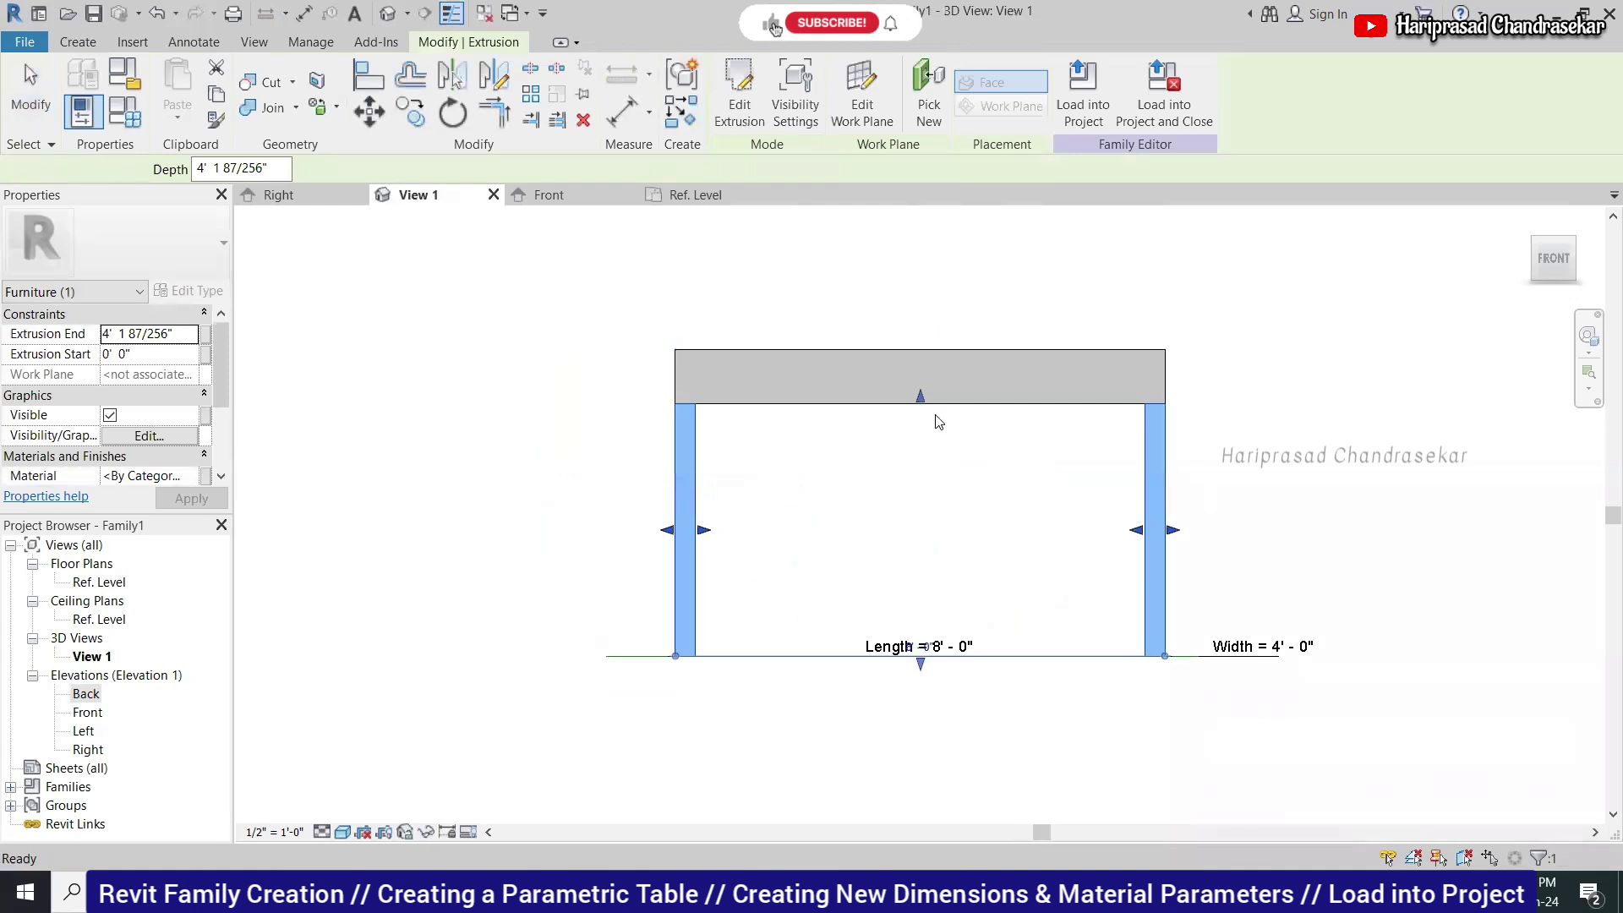
{"action": "left_click", "coordinate": [934, 418]}
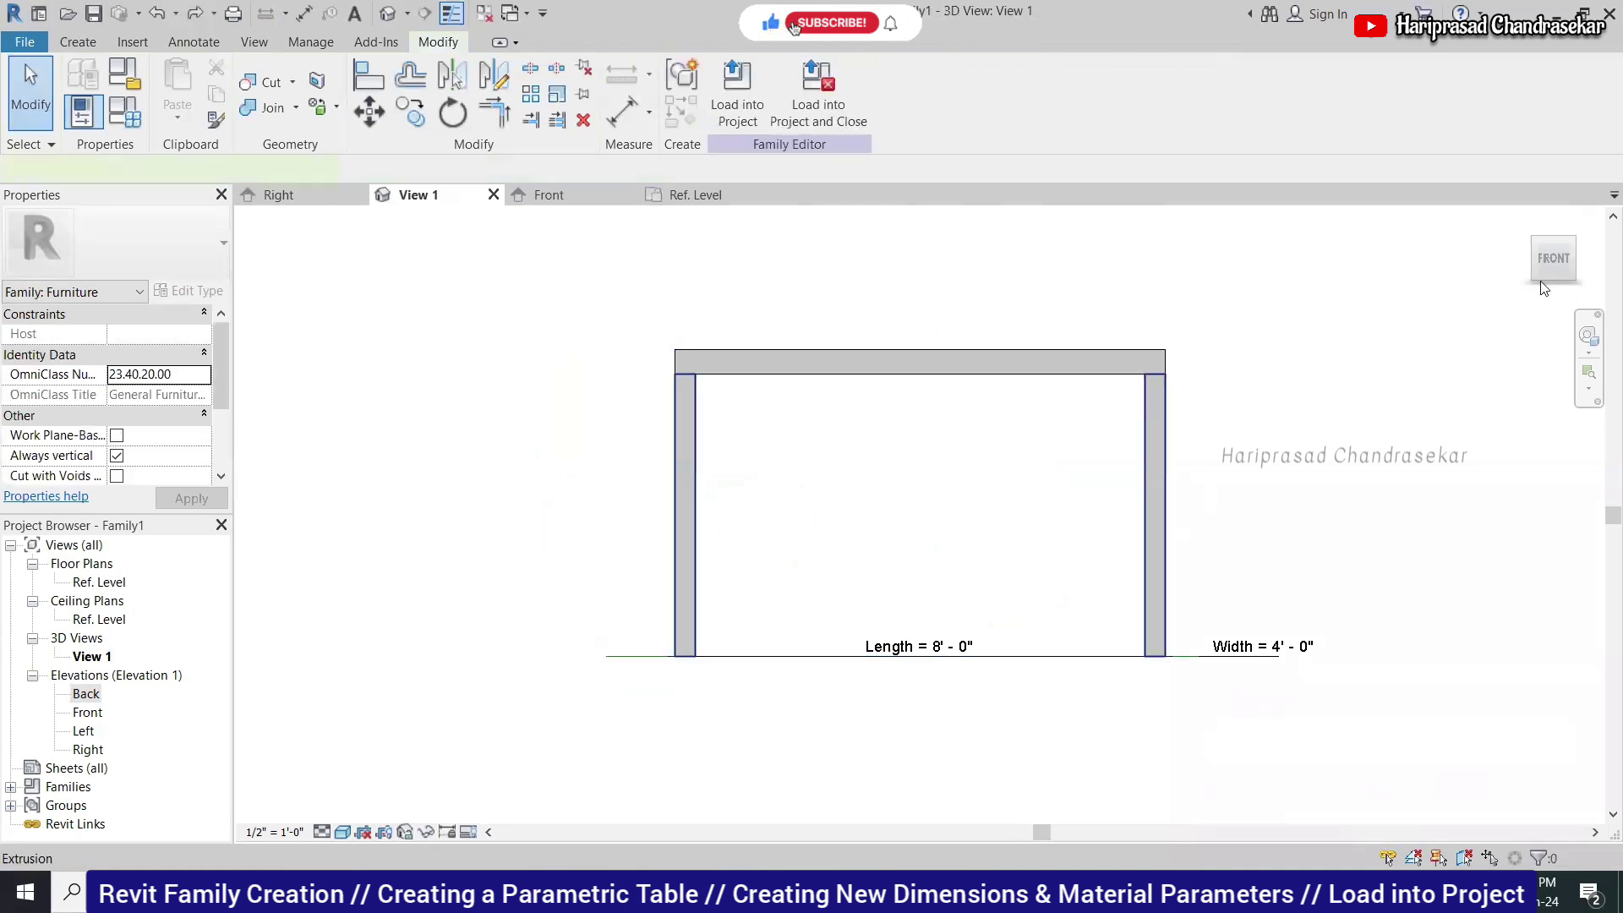
{"action": "left_click", "coordinate": [1574, 241]}
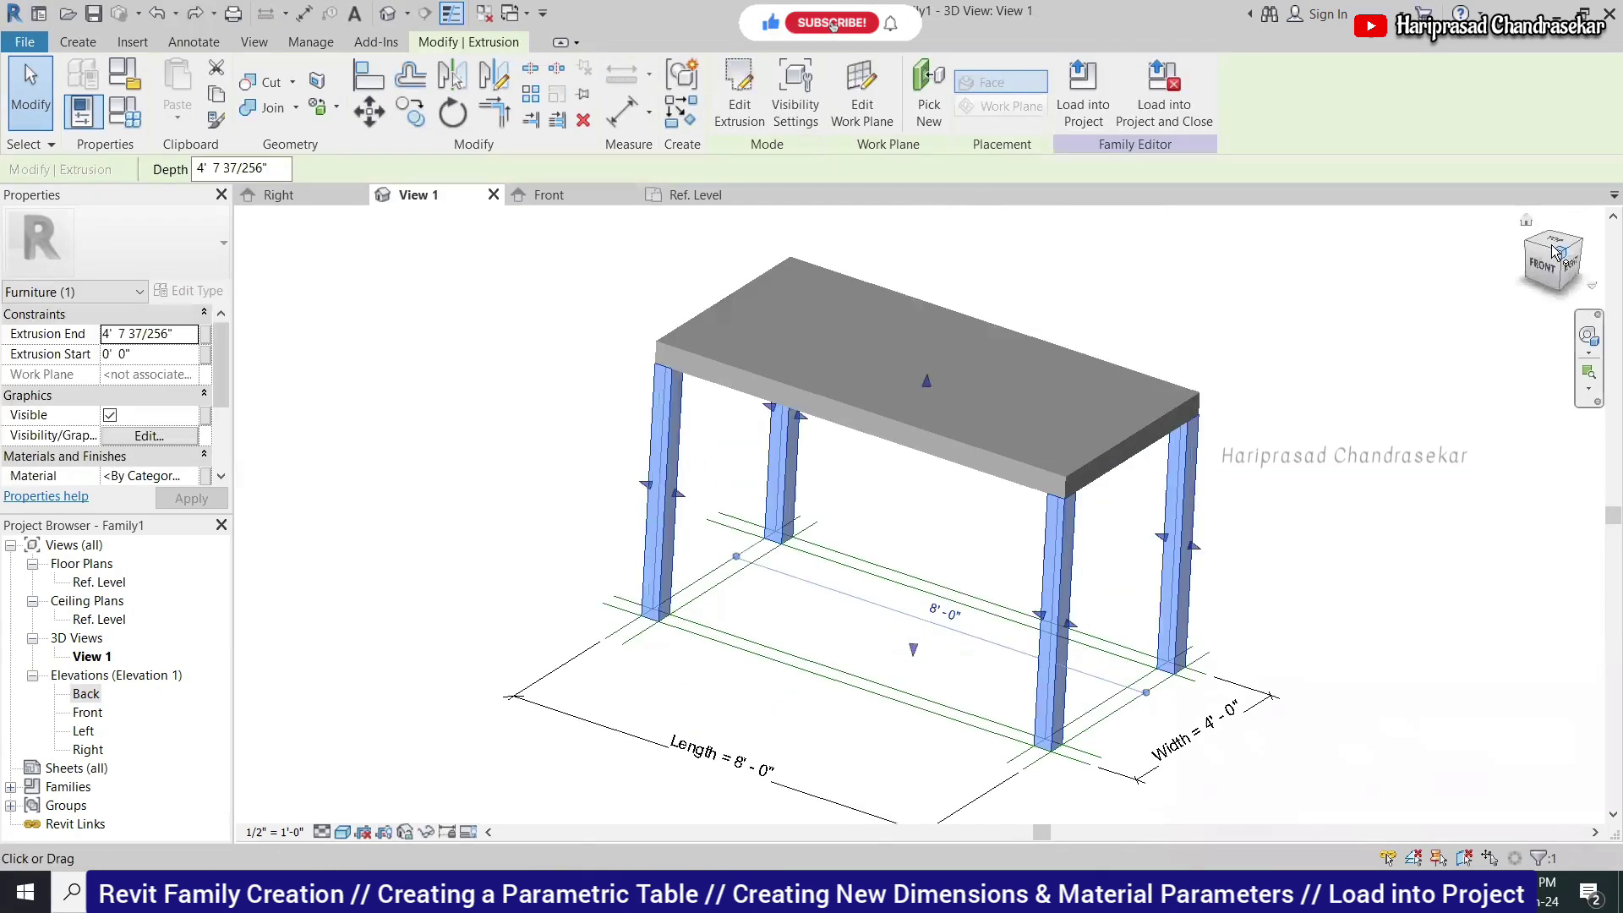
{"action": "left_click", "coordinate": [1552, 251]}
{"action": "left_click", "coordinate": [1222, 408]}
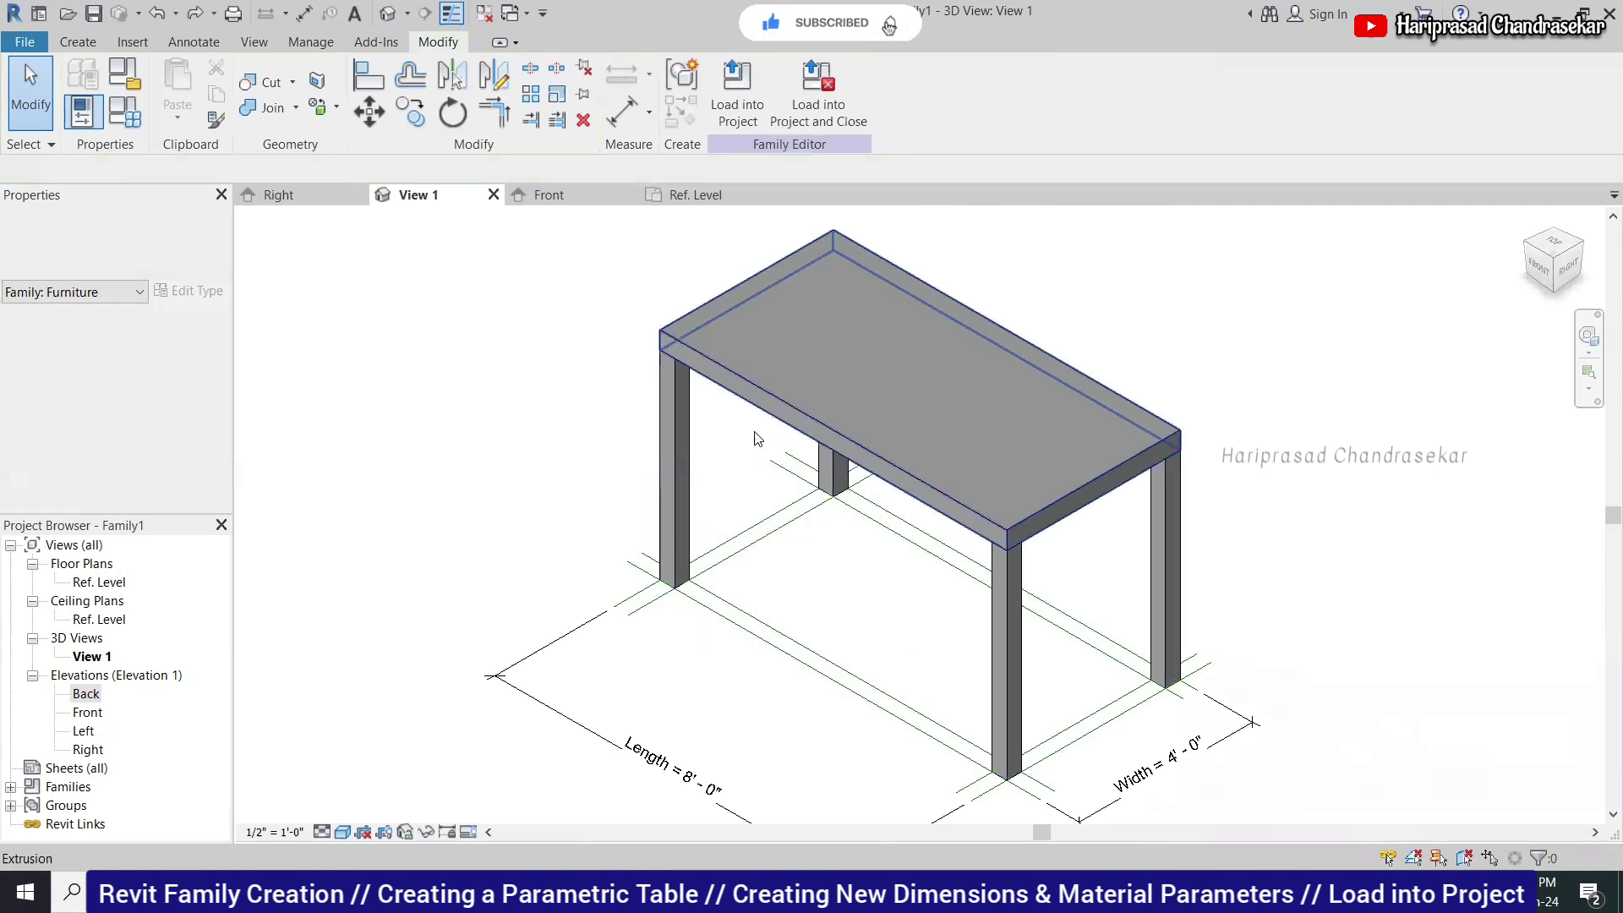
{"action": "left_click", "coordinate": [717, 433]}
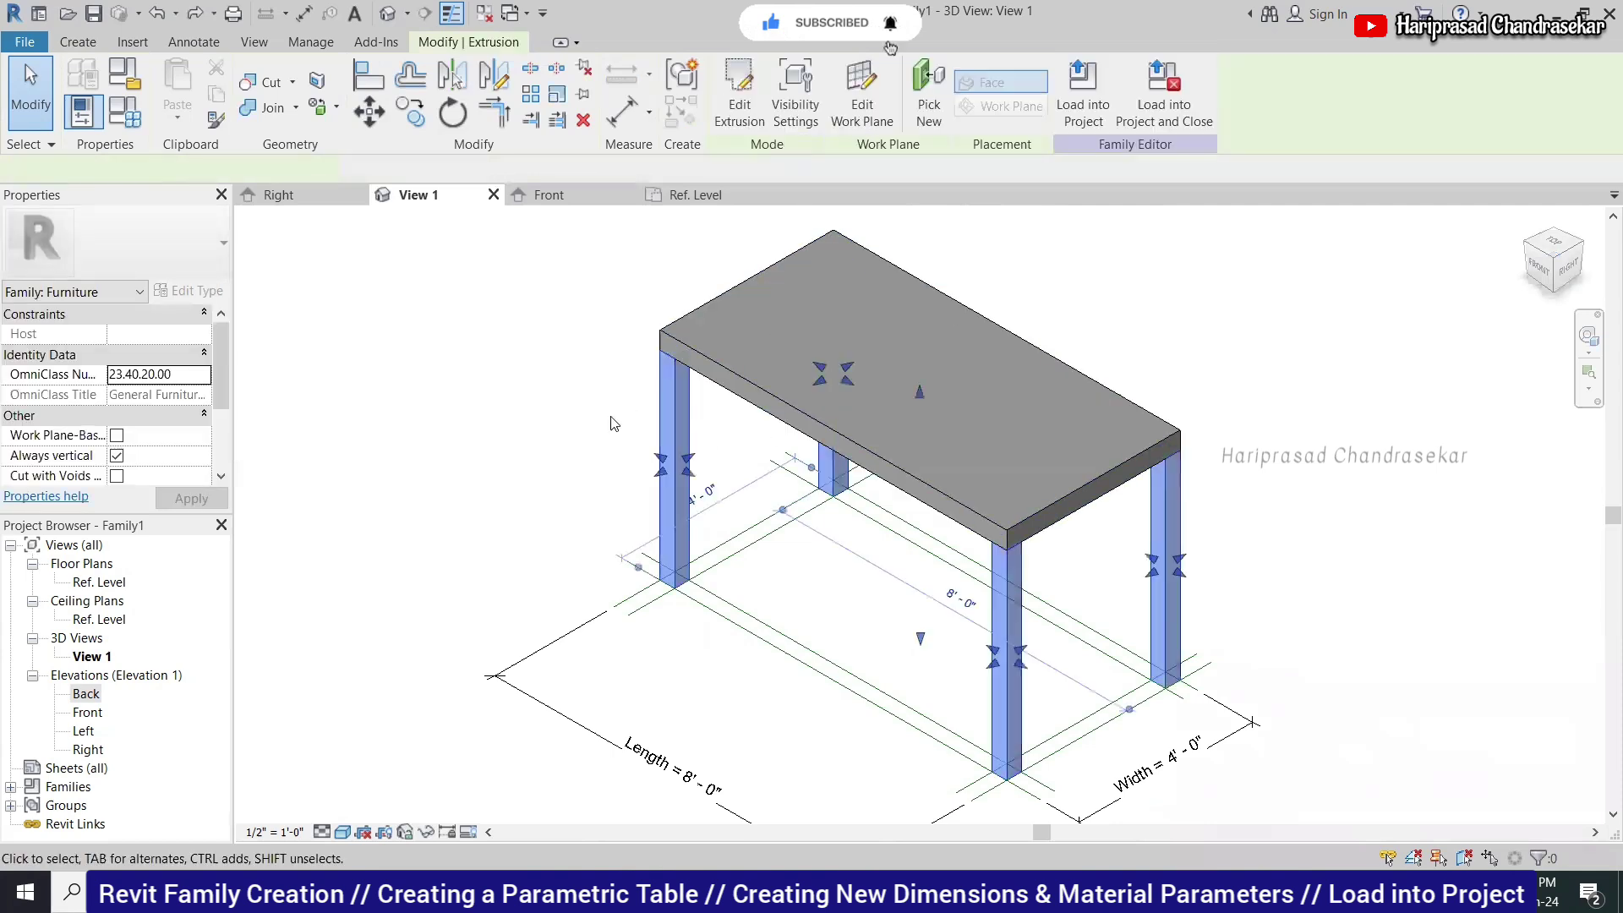
{"action": "left_click", "coordinate": [497, 444]}
Flex the family types to Length 4', Width 2' and Default Elevation 3'.
{"action": "left_click", "coordinate": [133, 113]}
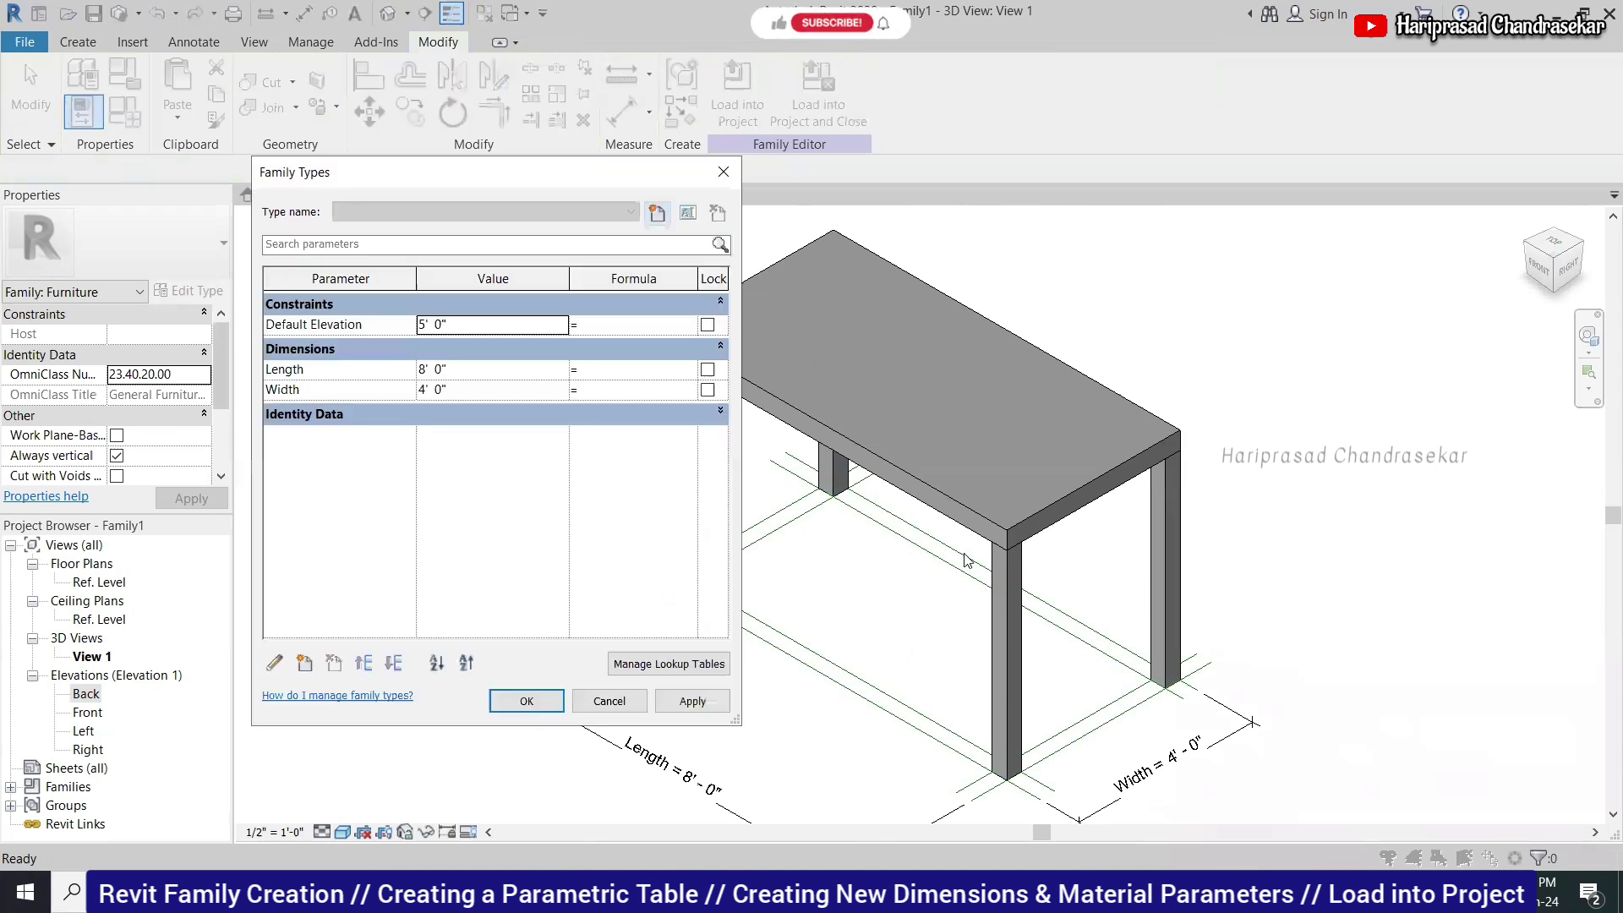
{"action": "left_click", "coordinate": [548, 369]}
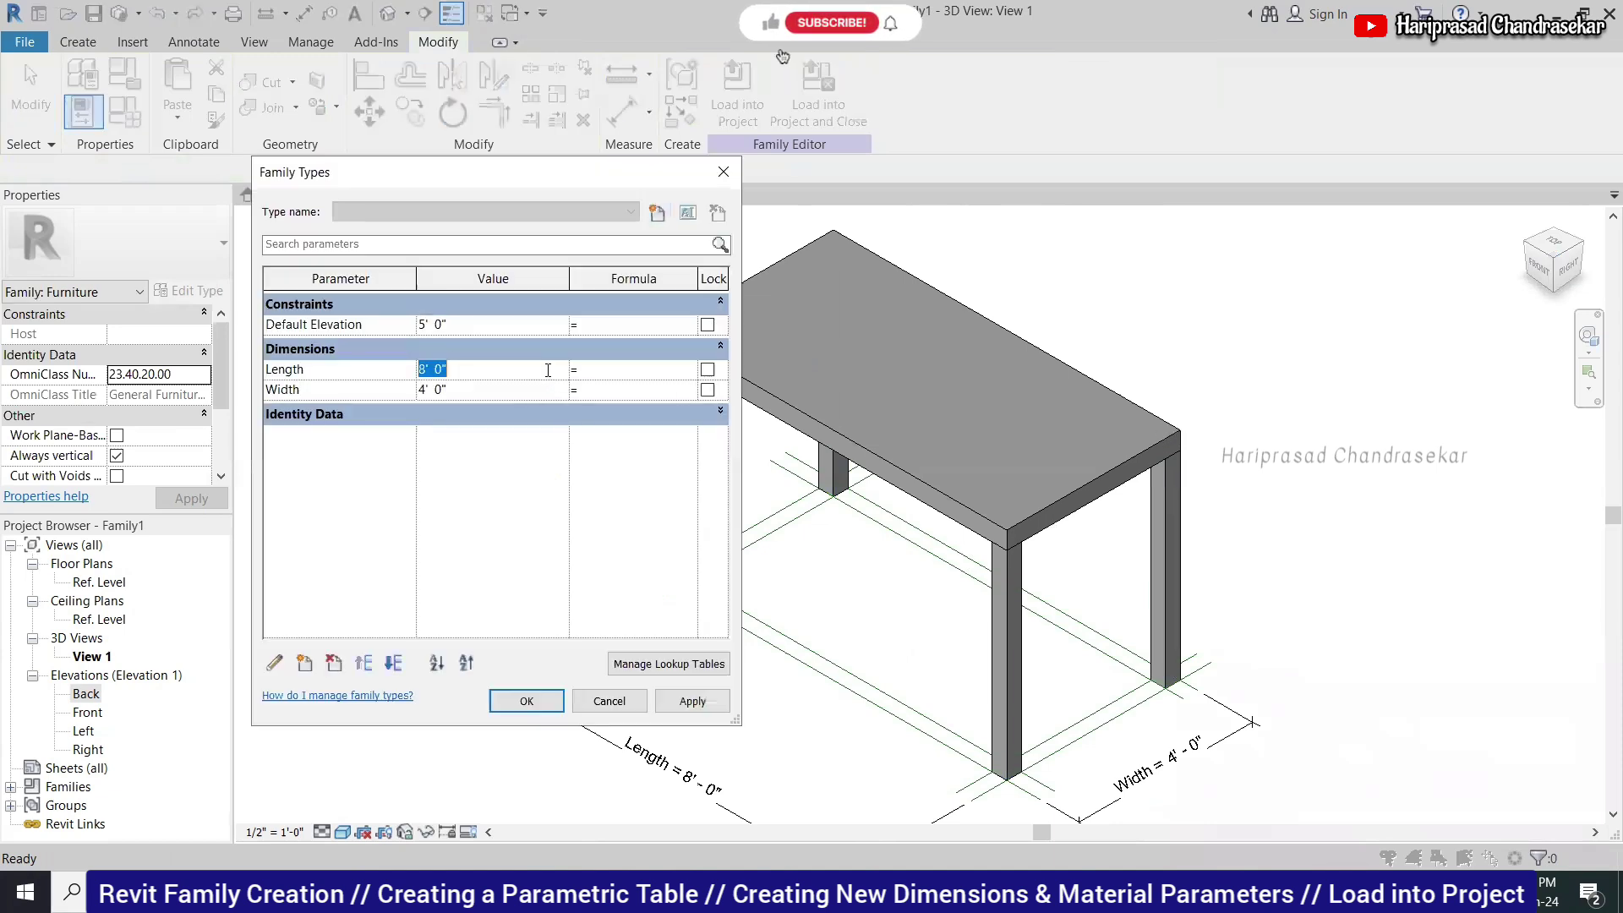
{"action": "type", "text": "4"}
{"action": "left_click", "coordinate": [529, 387]}
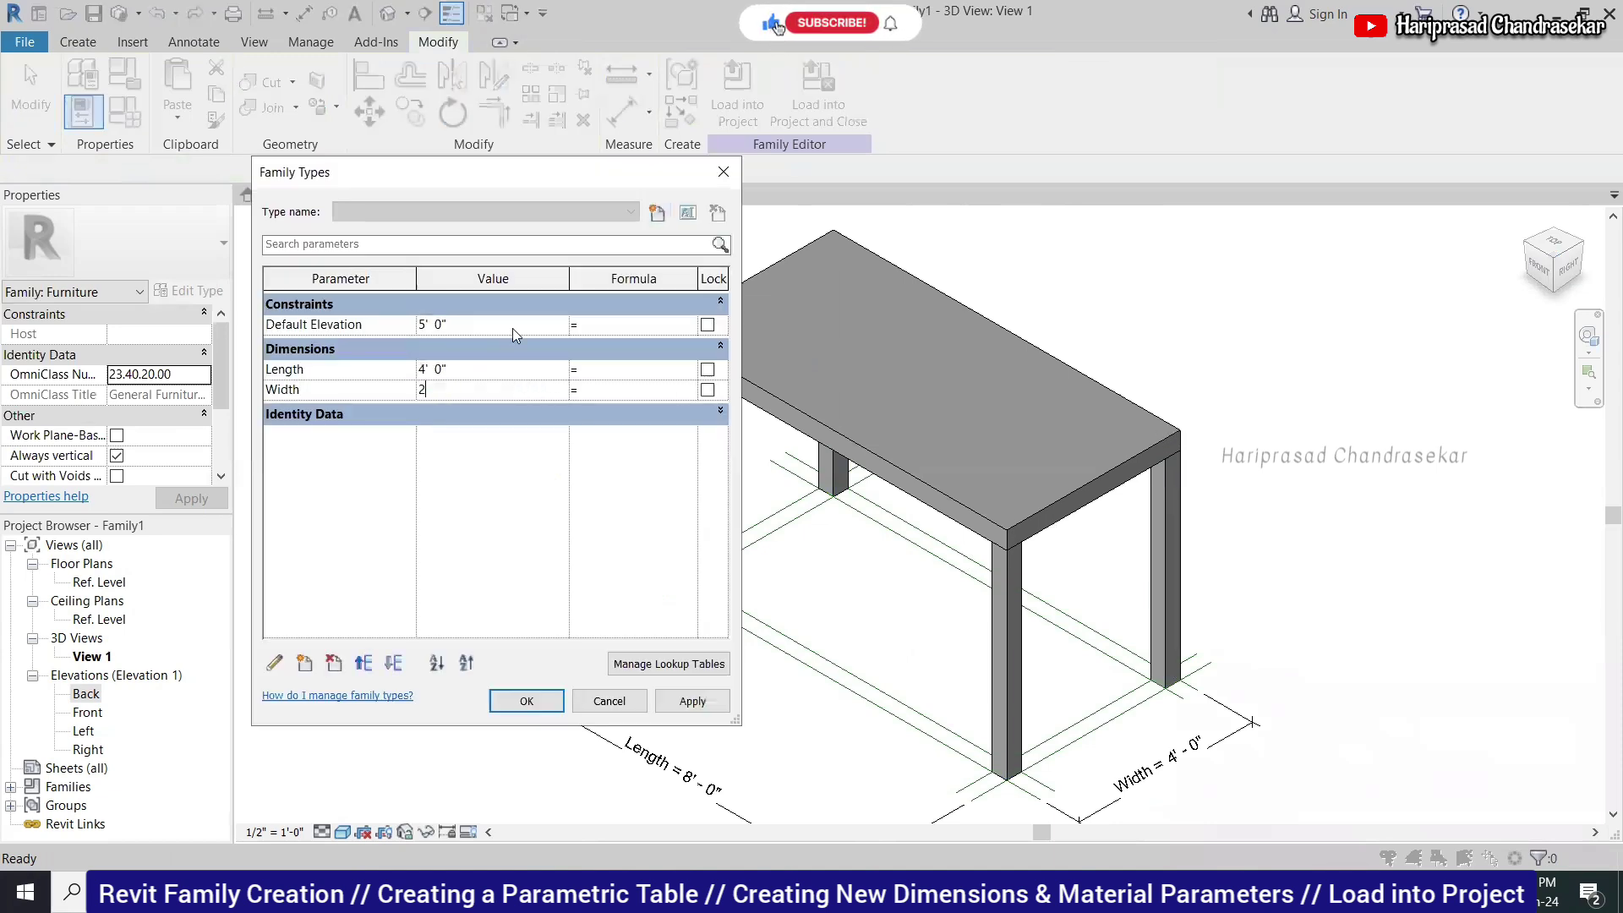
{"action": "type", "text": "2"}
{"action": "left_click", "coordinate": [513, 328]}
{"action": "left_click", "coordinate": [526, 702]}
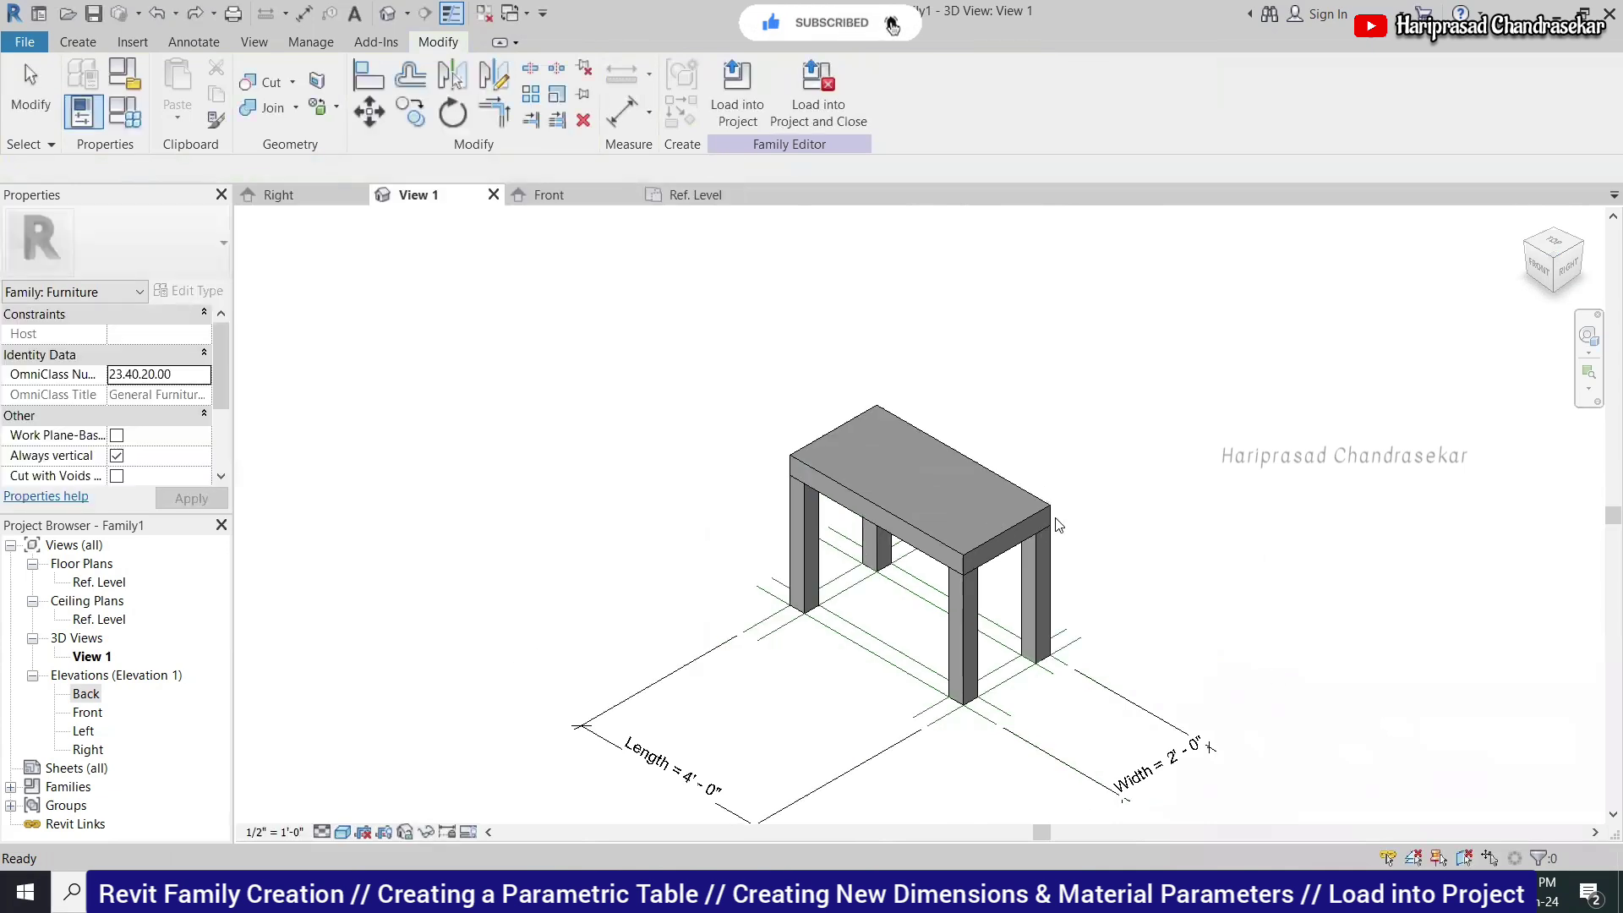
Flex to Default Elevation 4' and Length 8', undo back to 4' by 2', then view Ref. Level.
{"action": "scroll", "coordinate": [1064, 490], "scroll_direction": "down", "scroll_amount": 1}
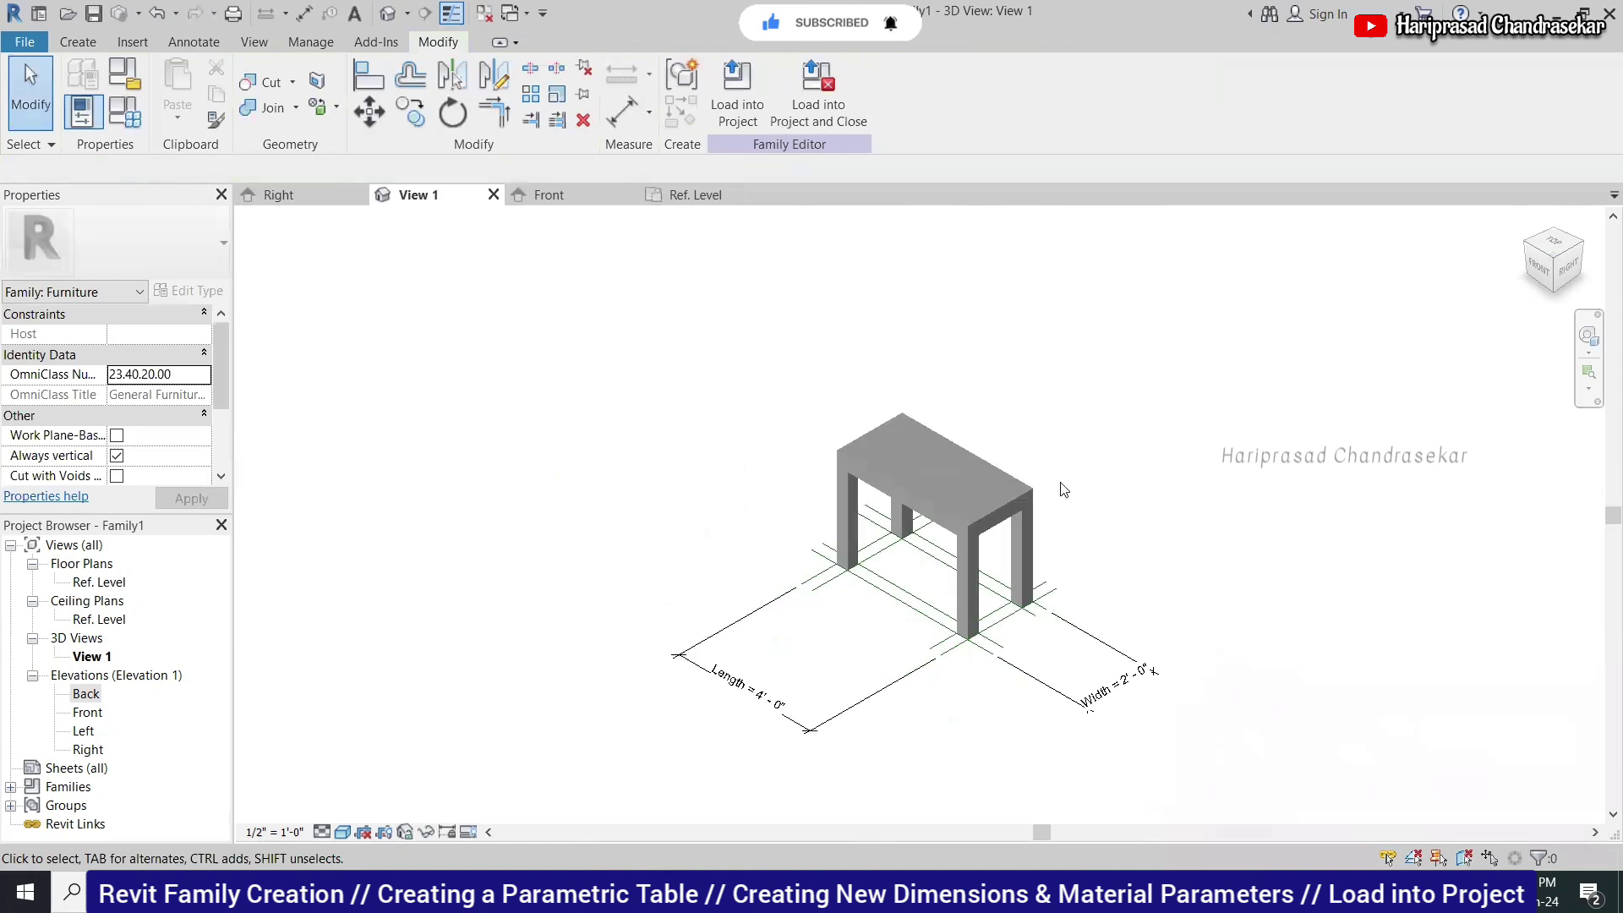
{"action": "scroll", "coordinate": [1063, 490], "scroll_direction": "up", "scroll_amount": 1}
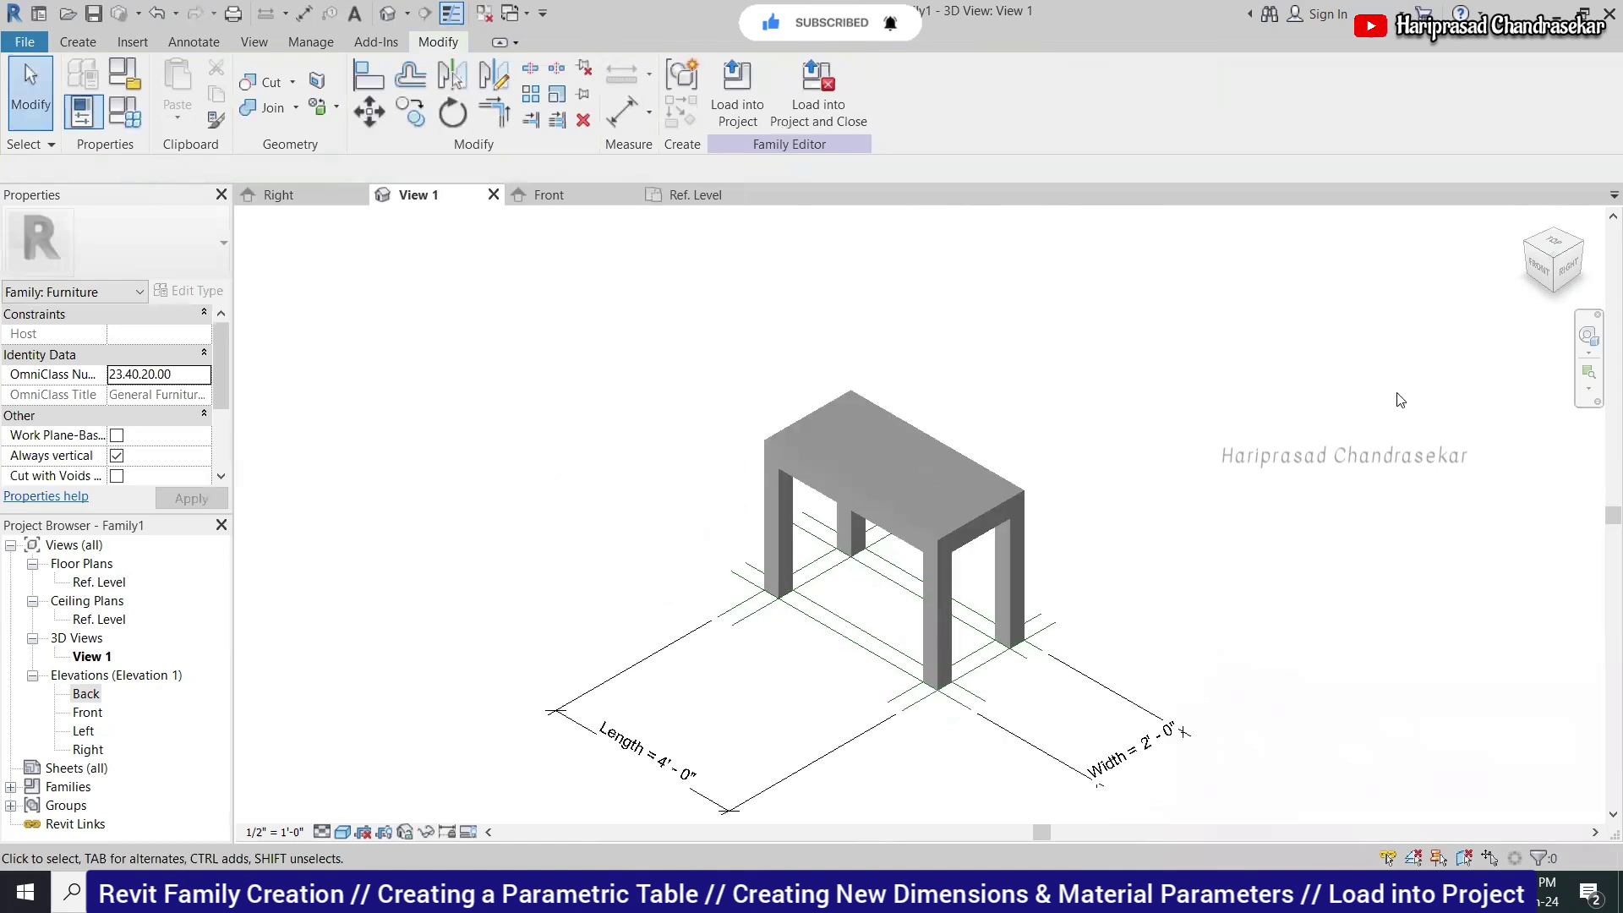
{"action": "left_click", "coordinate": [126, 112]}
{"action": "left_click", "coordinate": [487, 328]}
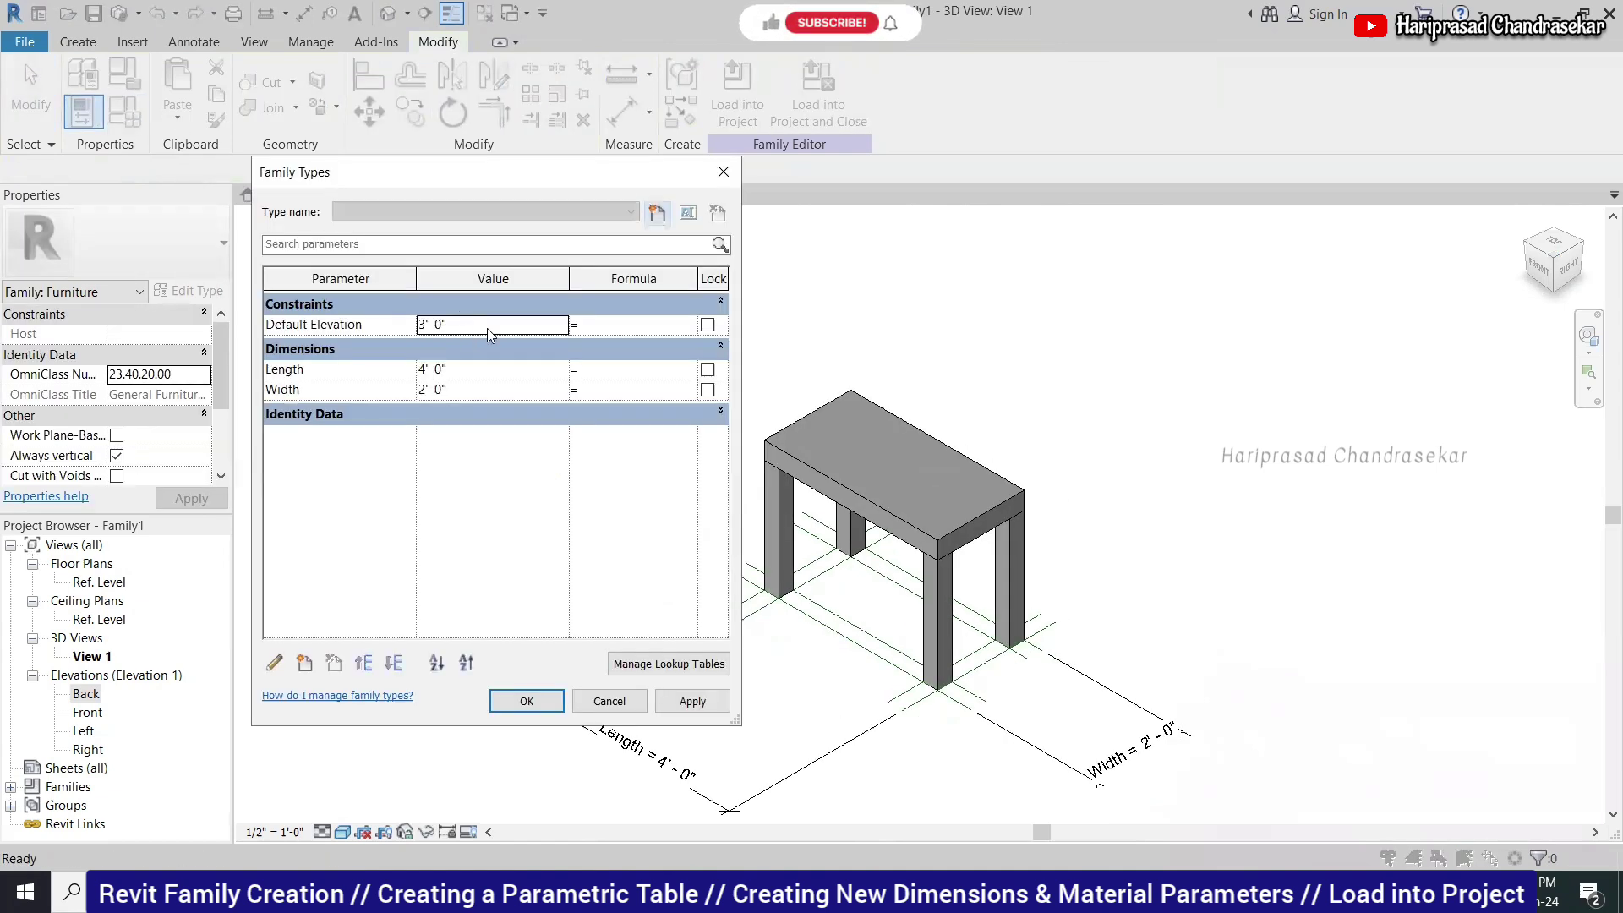
{"action": "key", "text": "ctrl+a"}
{"action": "type", "text": "4"}
{"action": "left_click", "coordinate": [487, 370]}
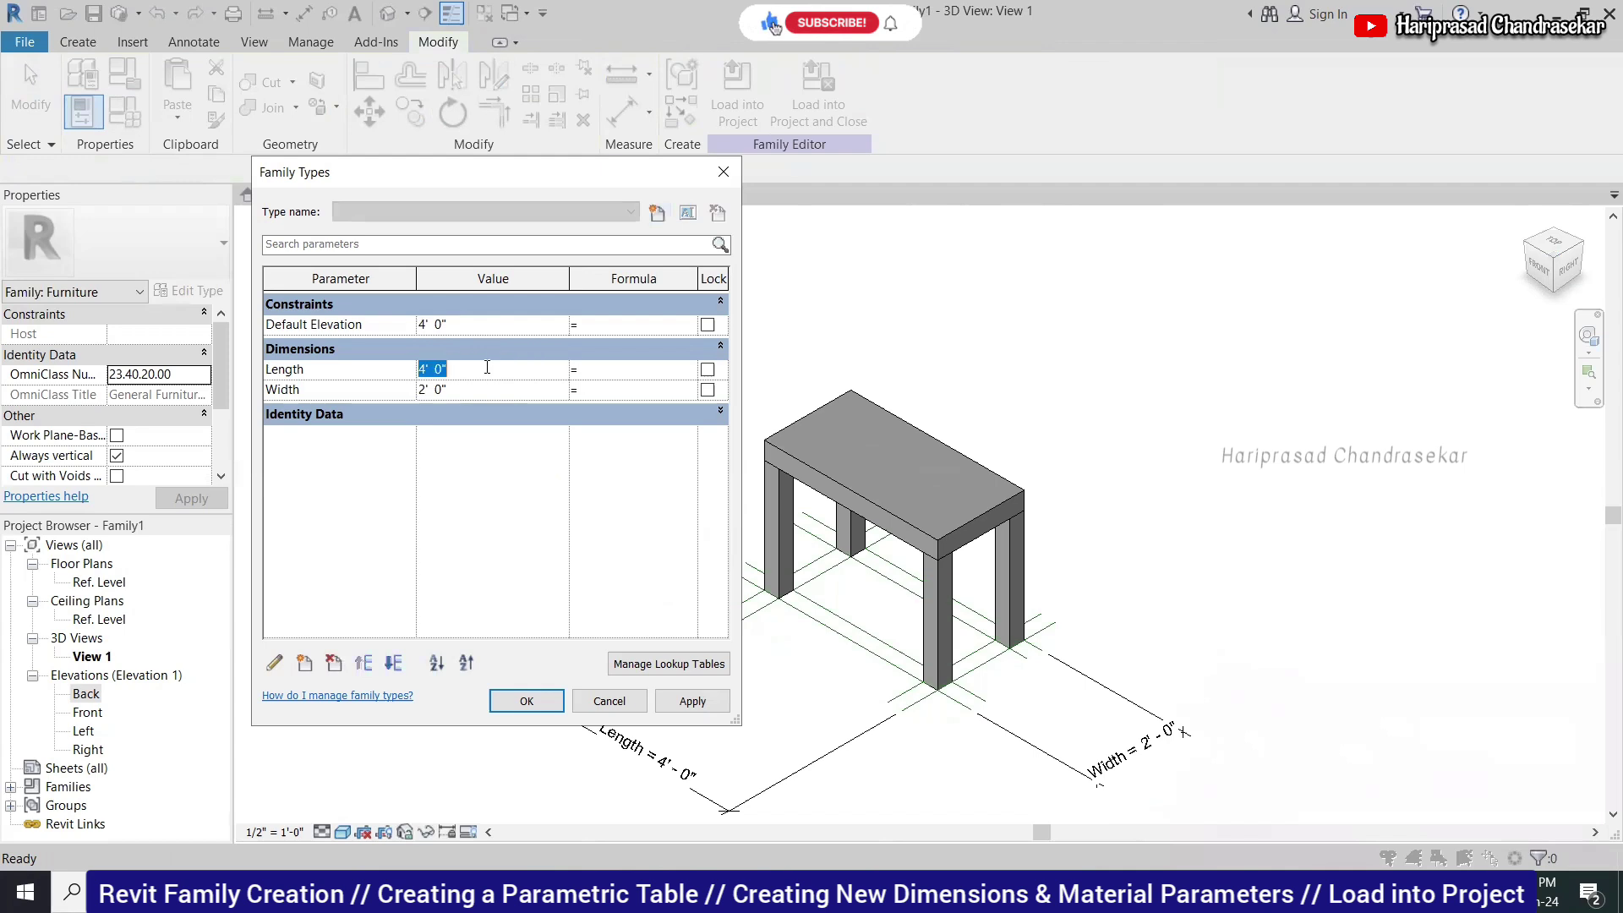
{"action": "type", "text": "8"}
{"action": "left_click", "coordinate": [489, 394]}
{"action": "left_click", "coordinate": [538, 707]}
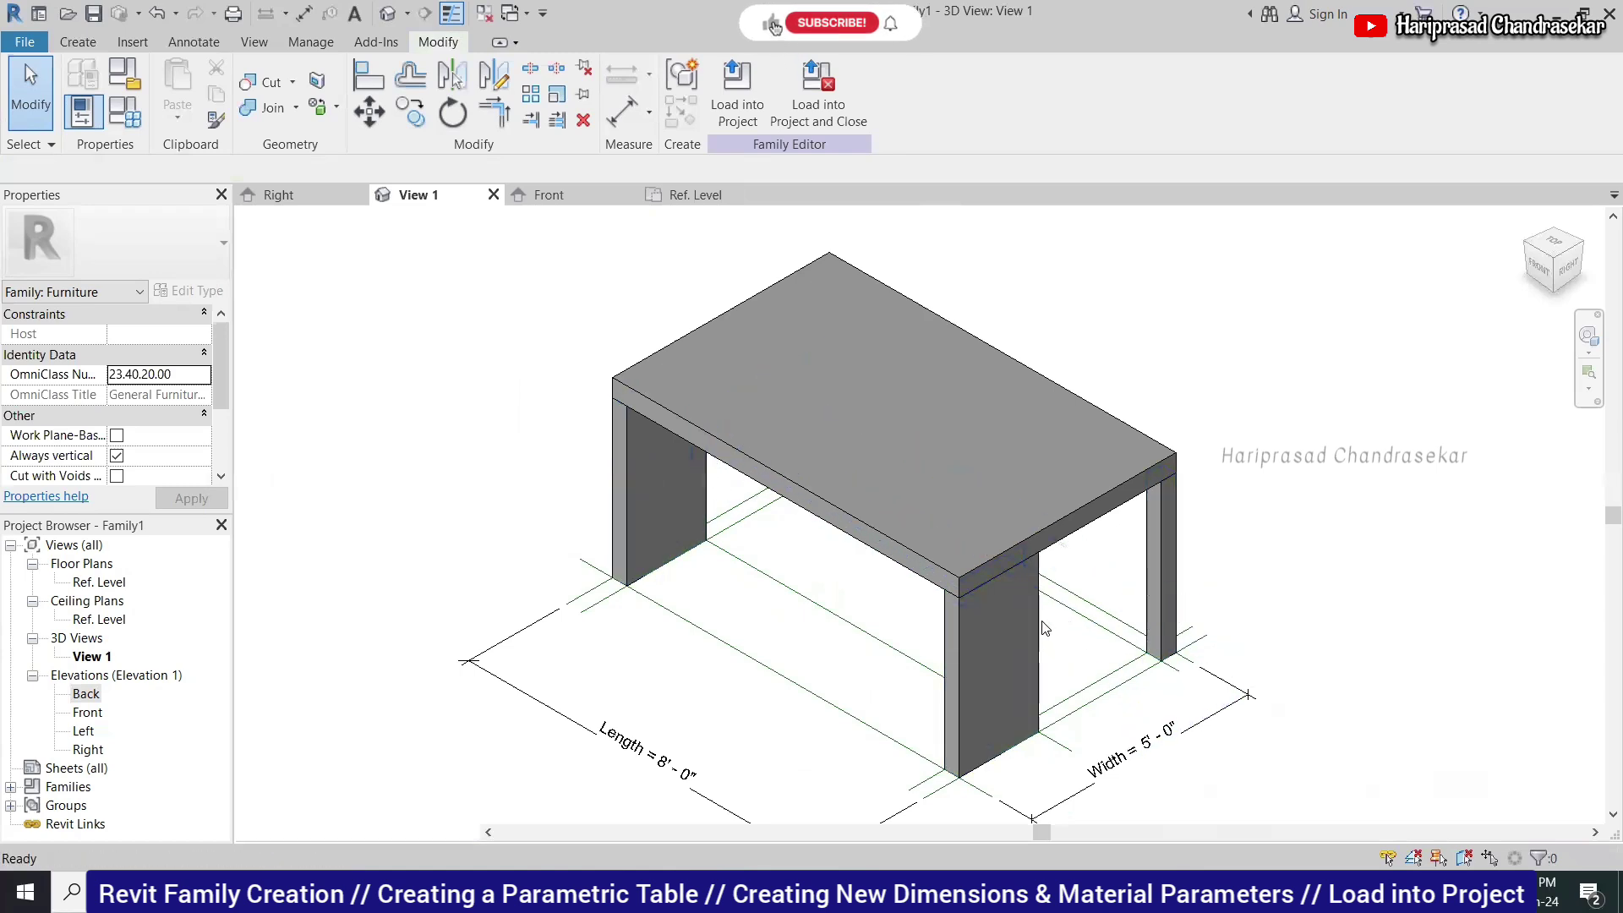
{"action": "key", "text": "ctrl+z"}
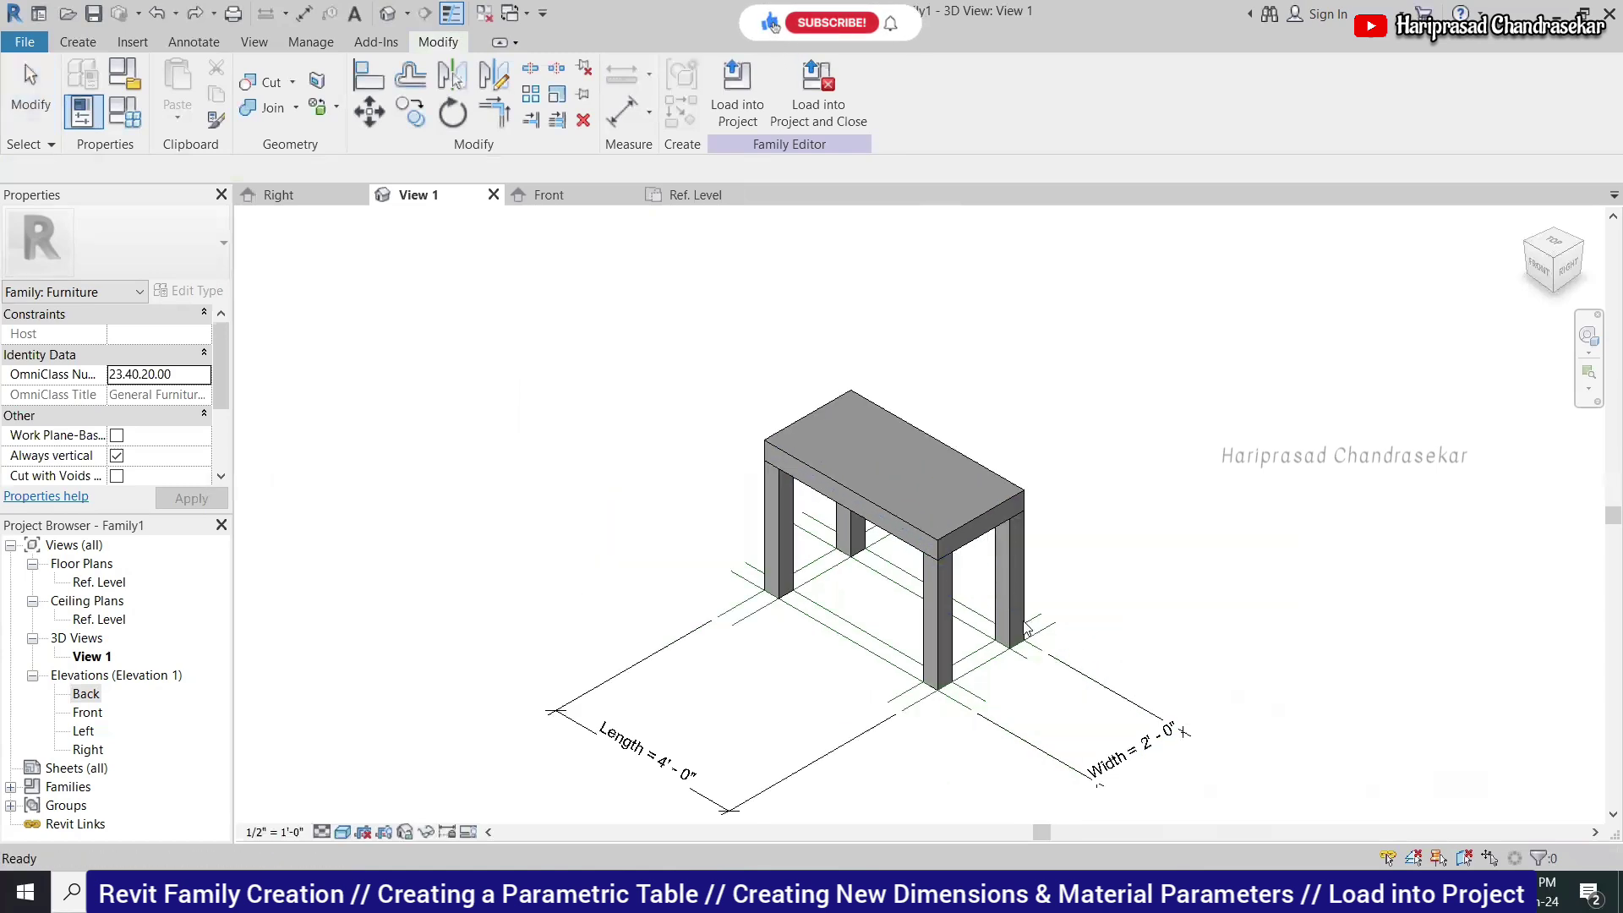
{"action": "left_click", "coordinate": [694, 195]}
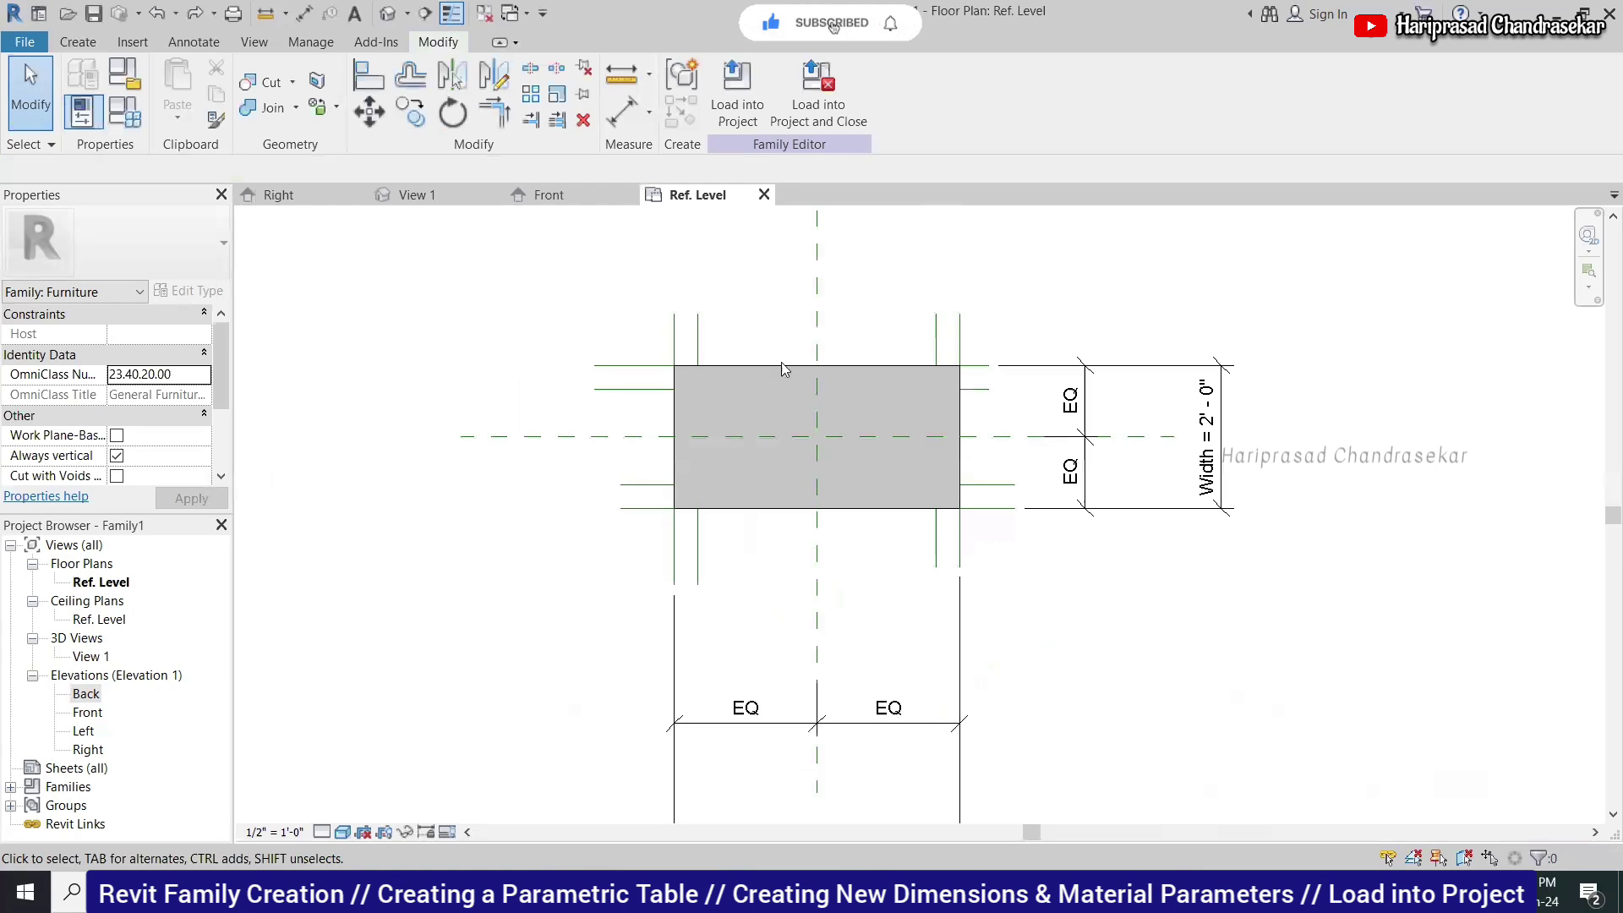
Create a 'Thickness of Legs' length type parameter under Dimensions with value 4".
{"action": "left_click", "coordinate": [131, 115]}
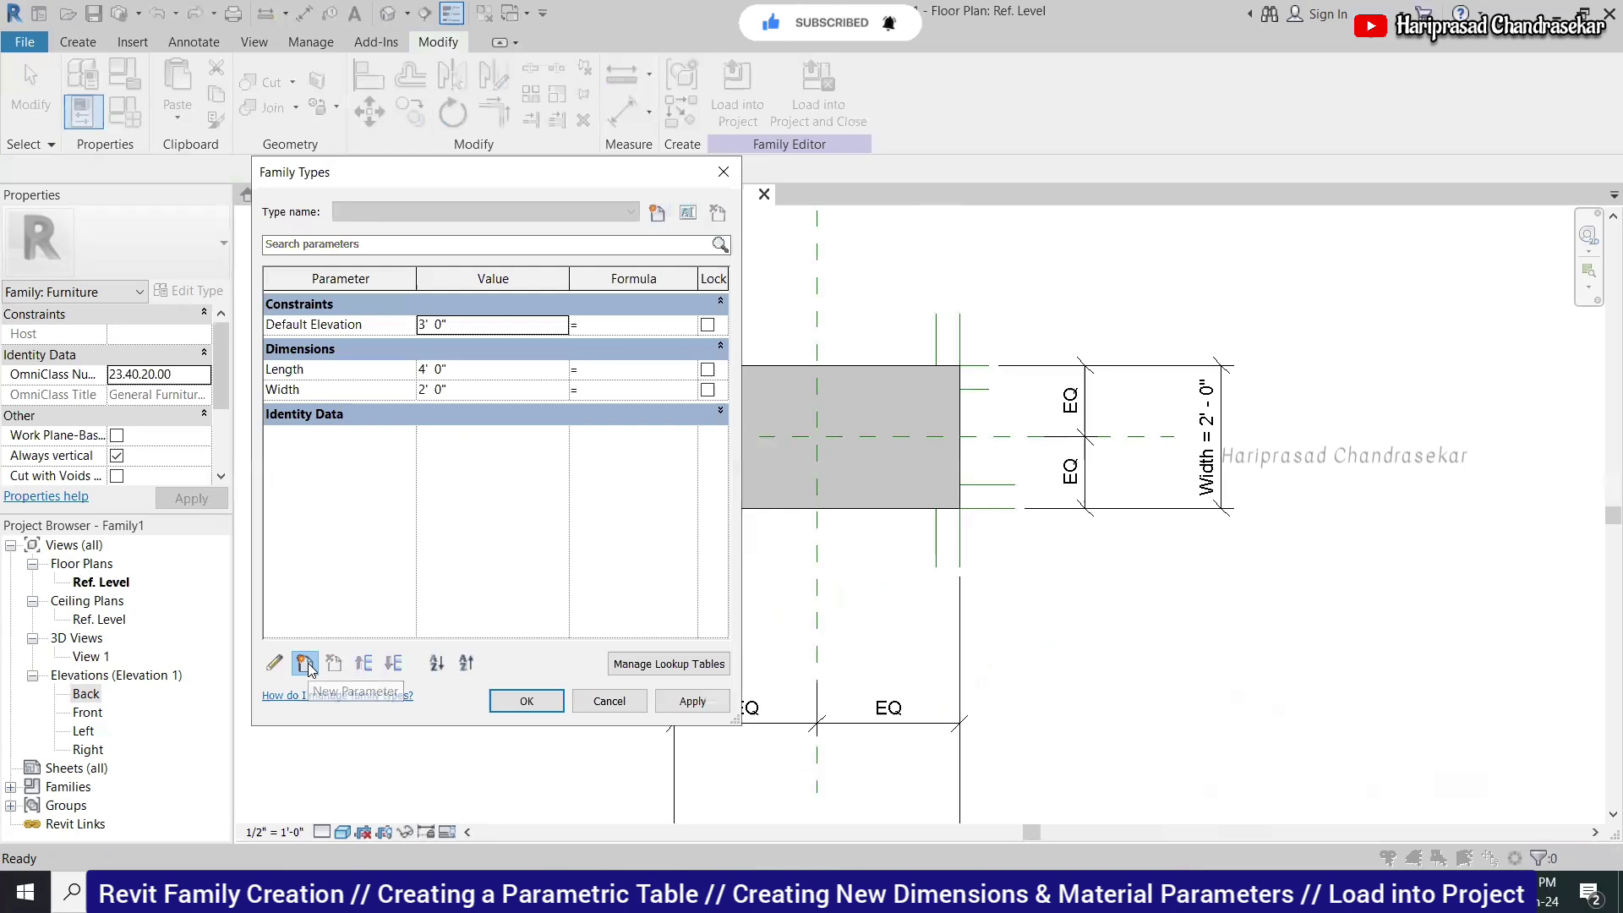
{"action": "left_click", "coordinate": [305, 662]}
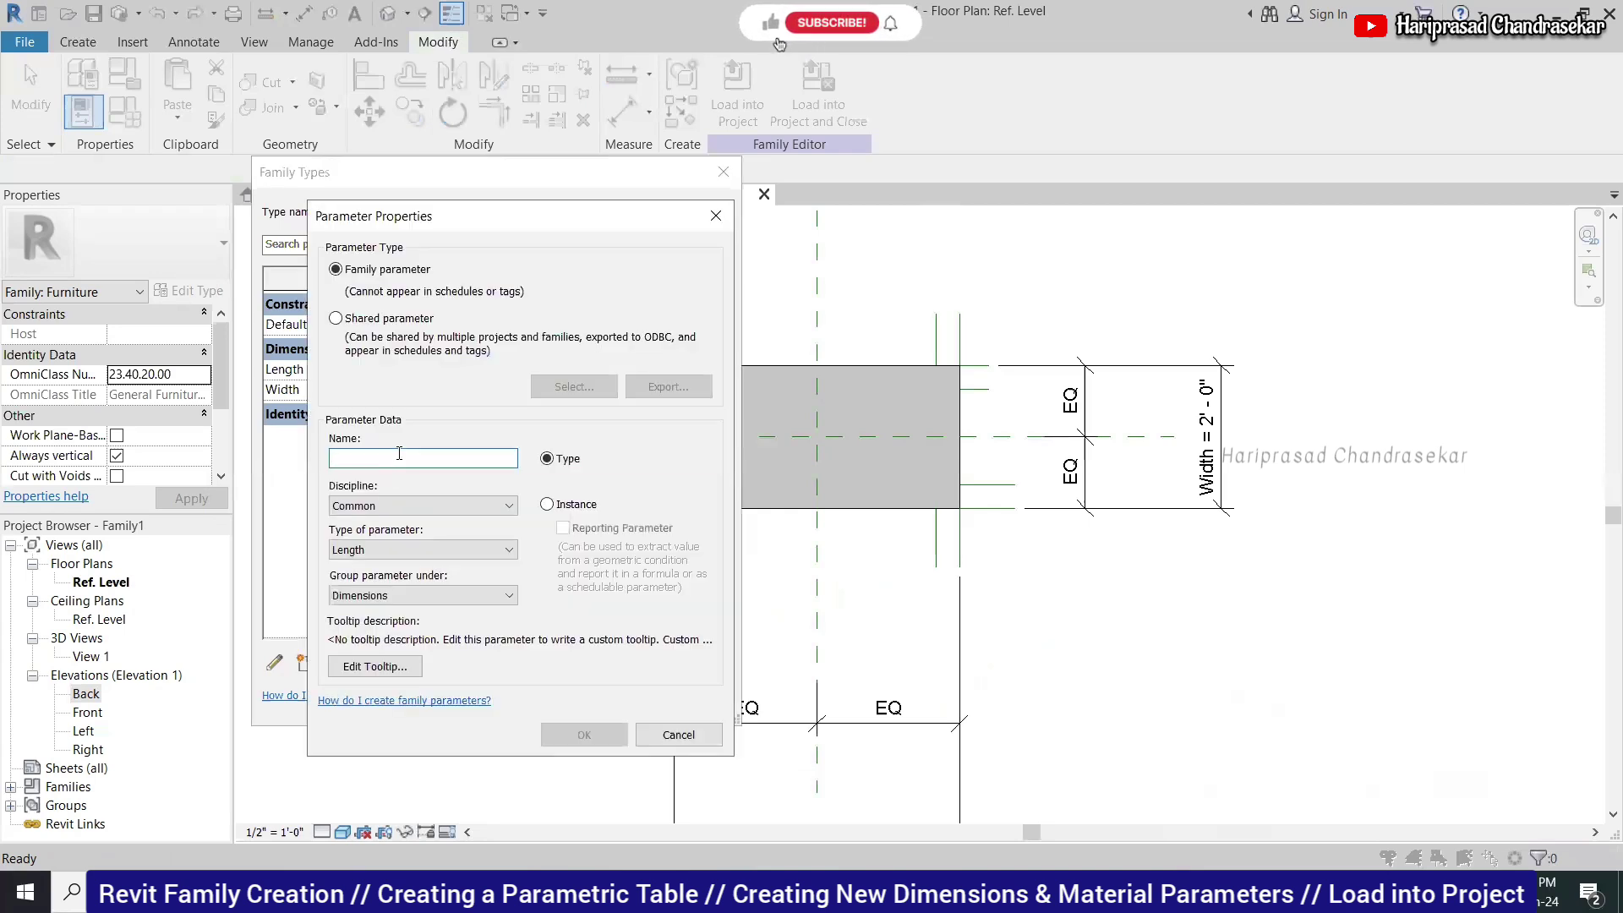
{"action": "type", "text": "Thi"}
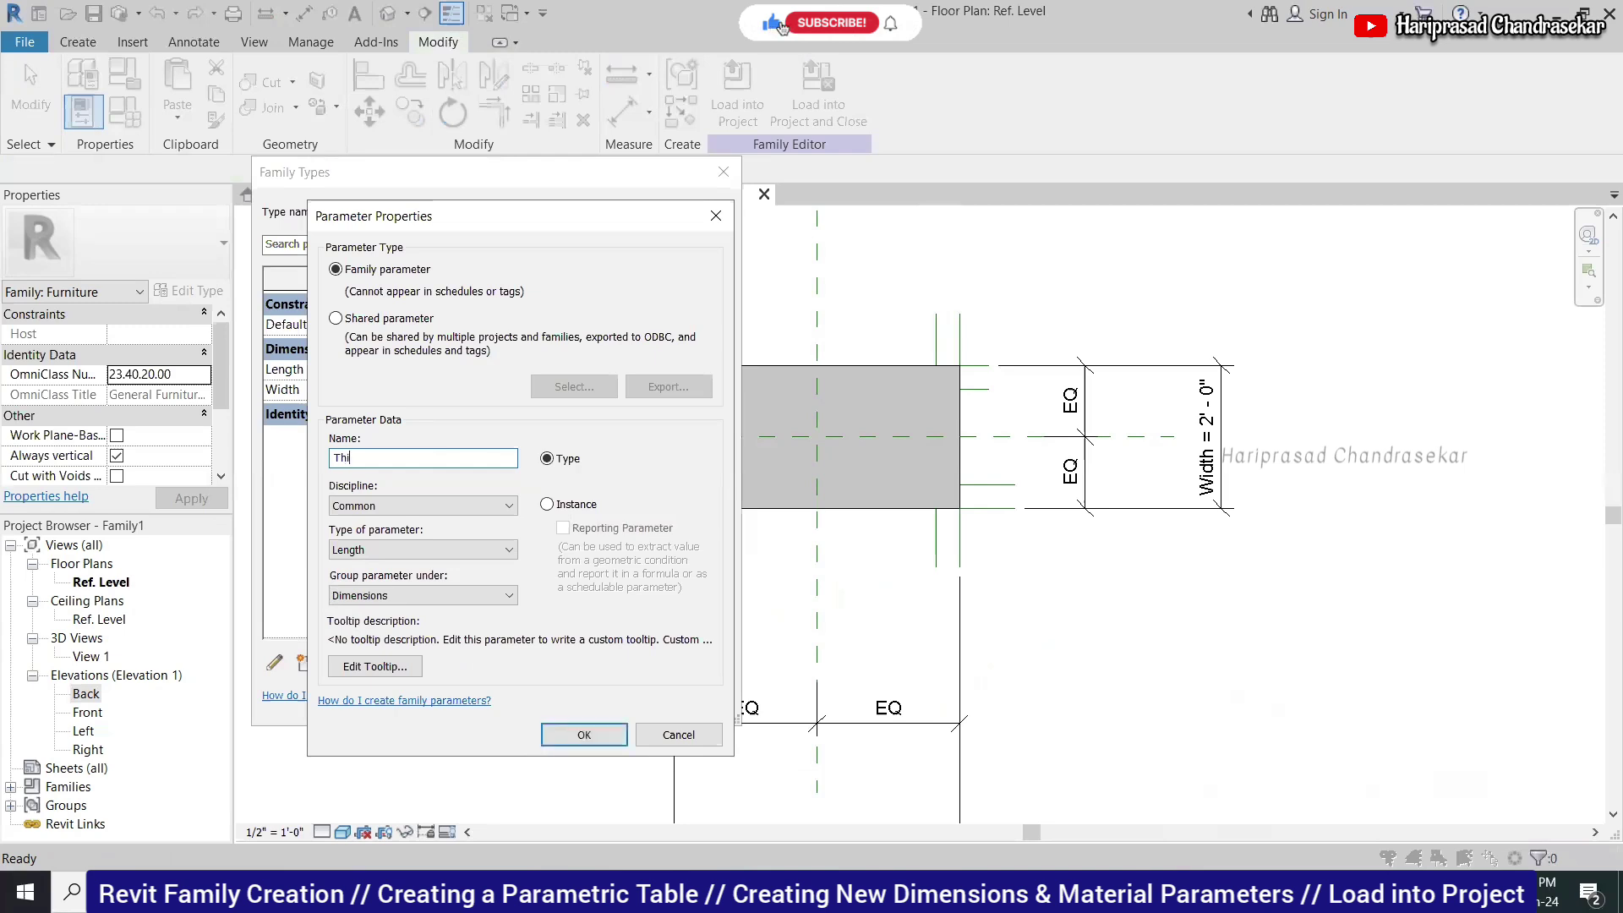
{"action": "type", "text": "ckness of"}
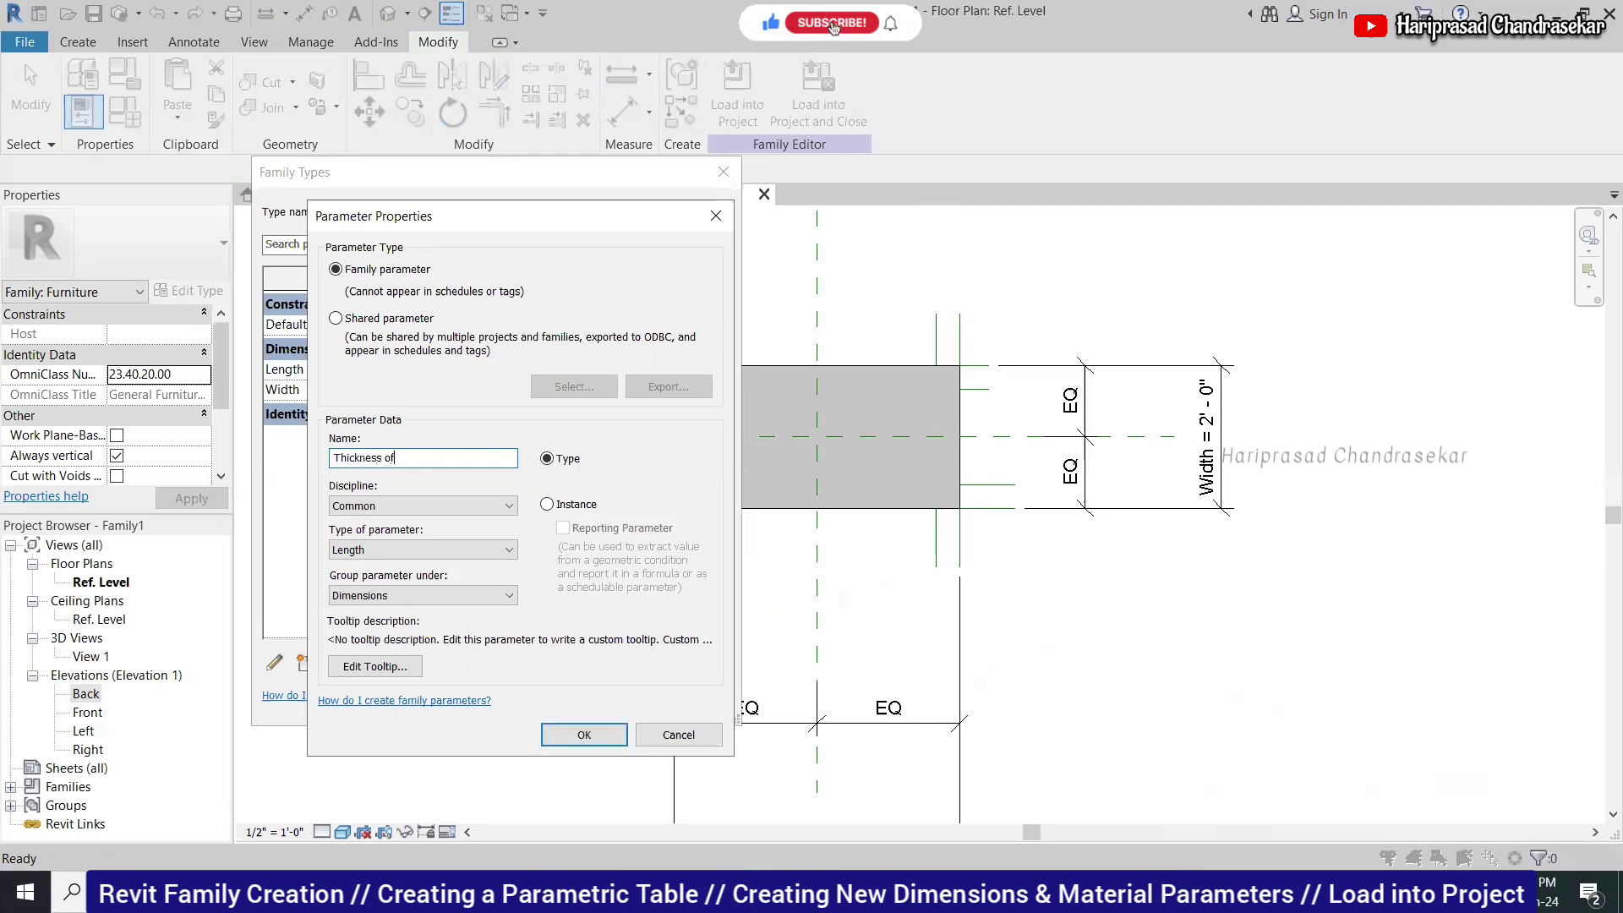
{"action": "type", "text": " Legs"}
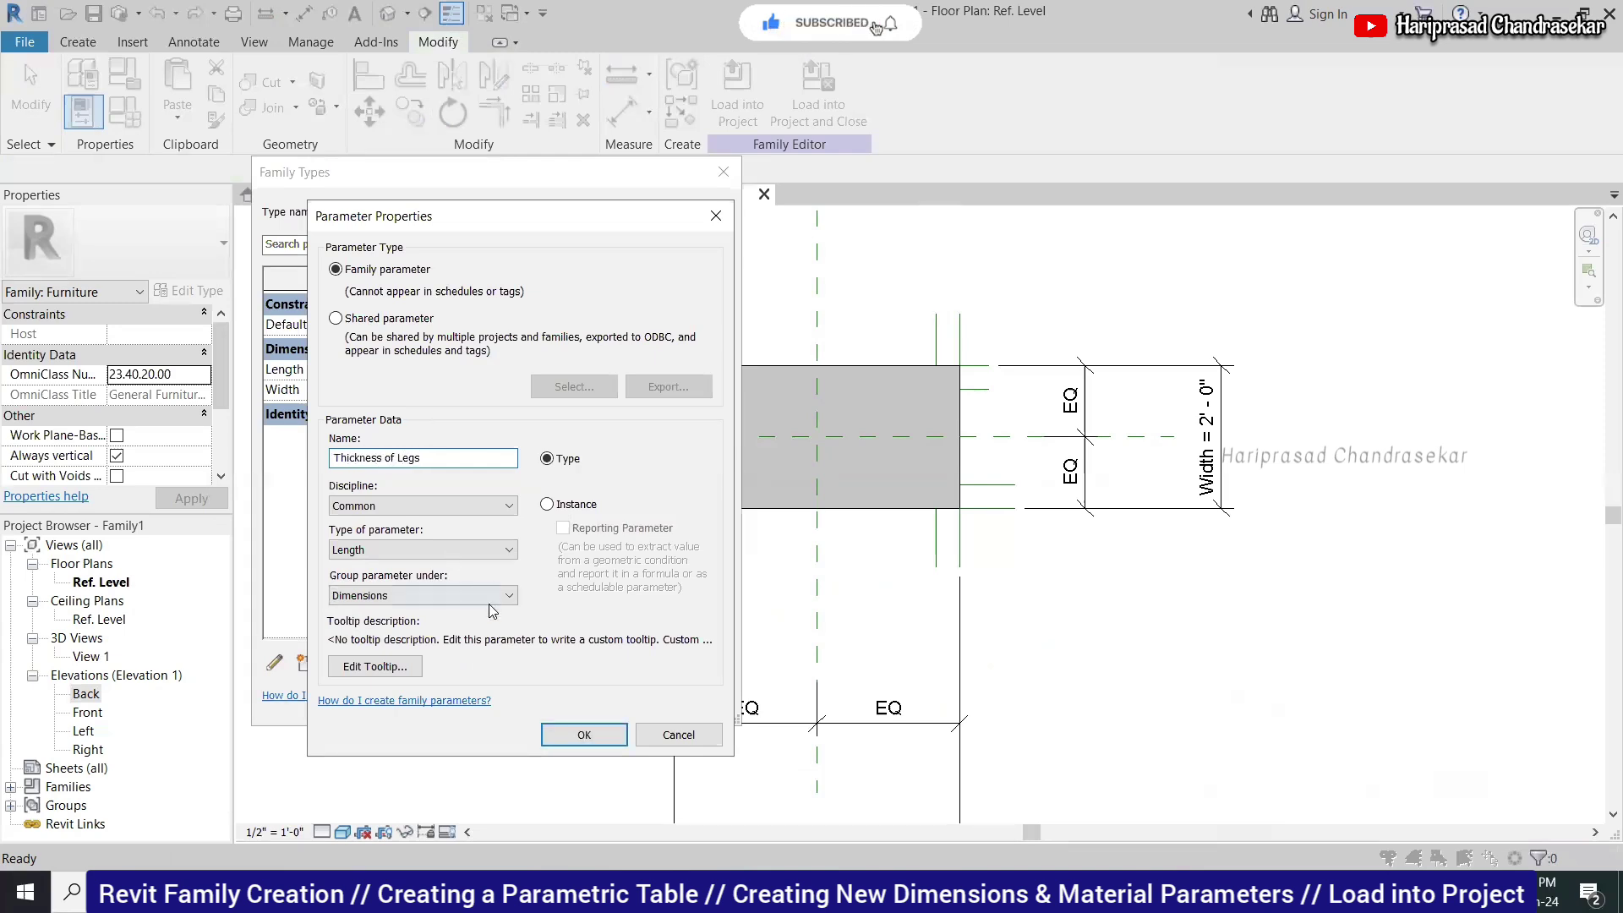
{"action": "left_click", "coordinate": [590, 727]}
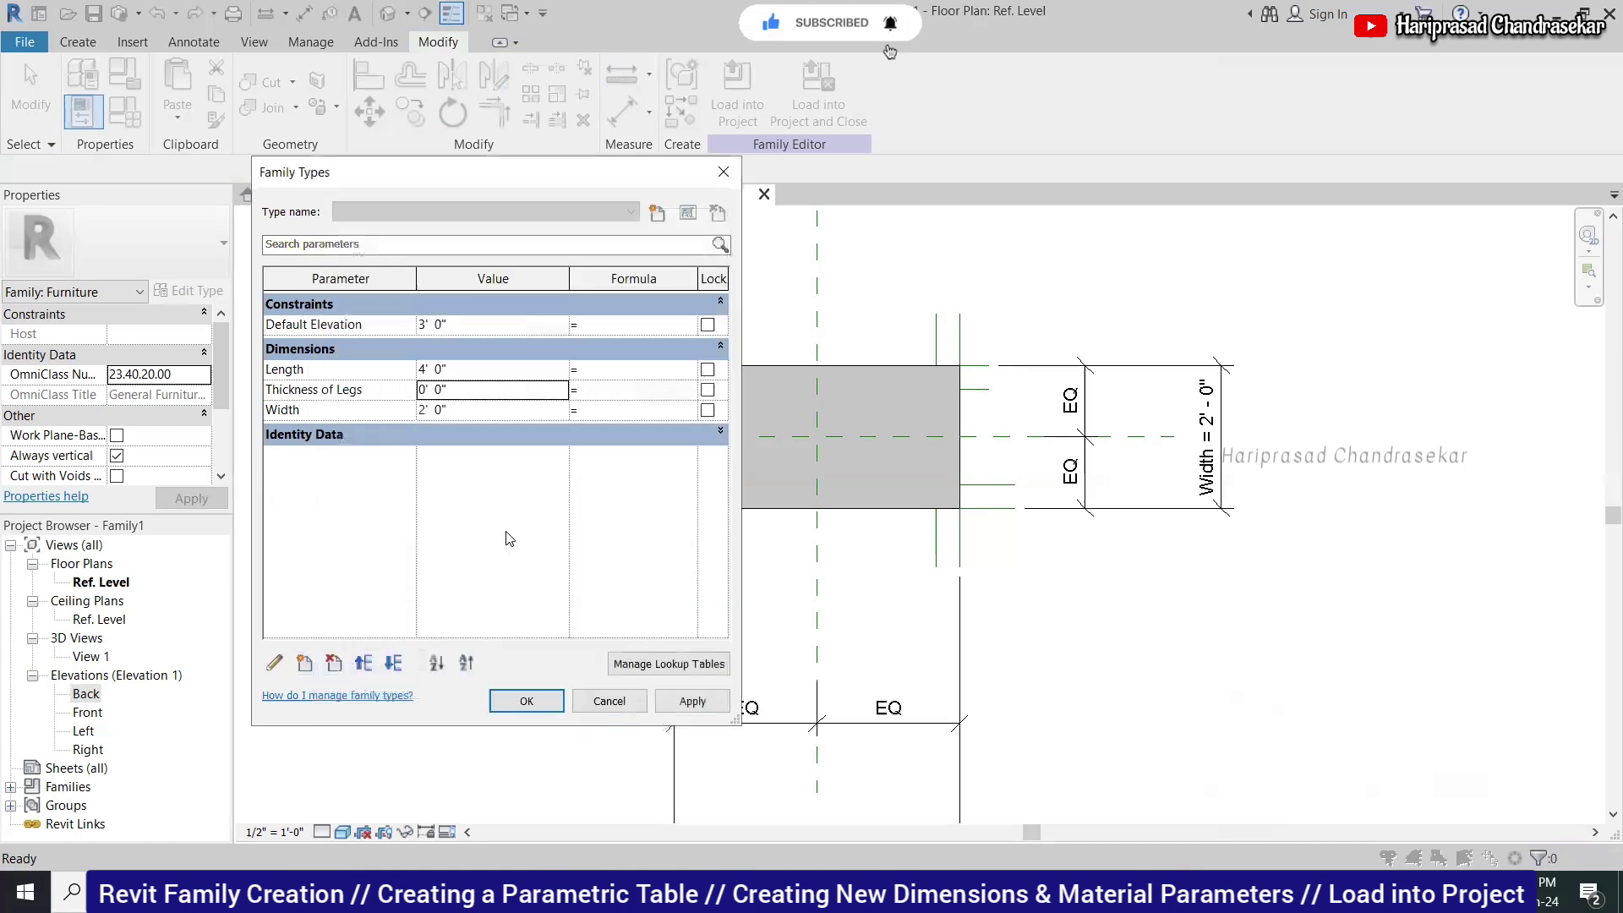
{"action": "left_click", "coordinate": [475, 391]}
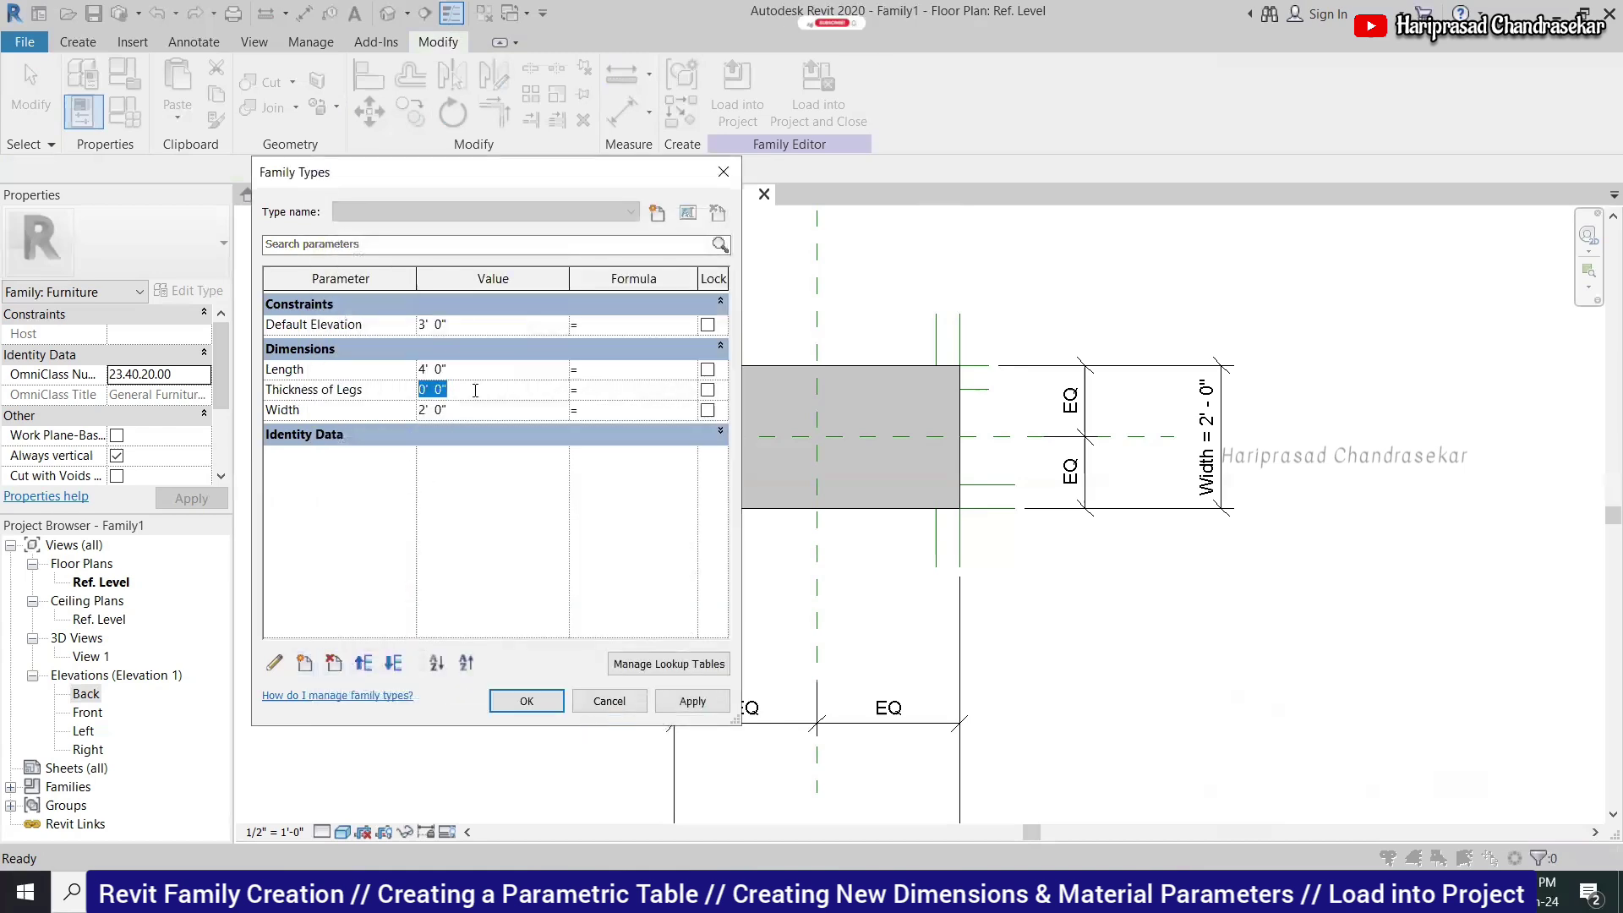
{"action": "type", "text": "4\""}
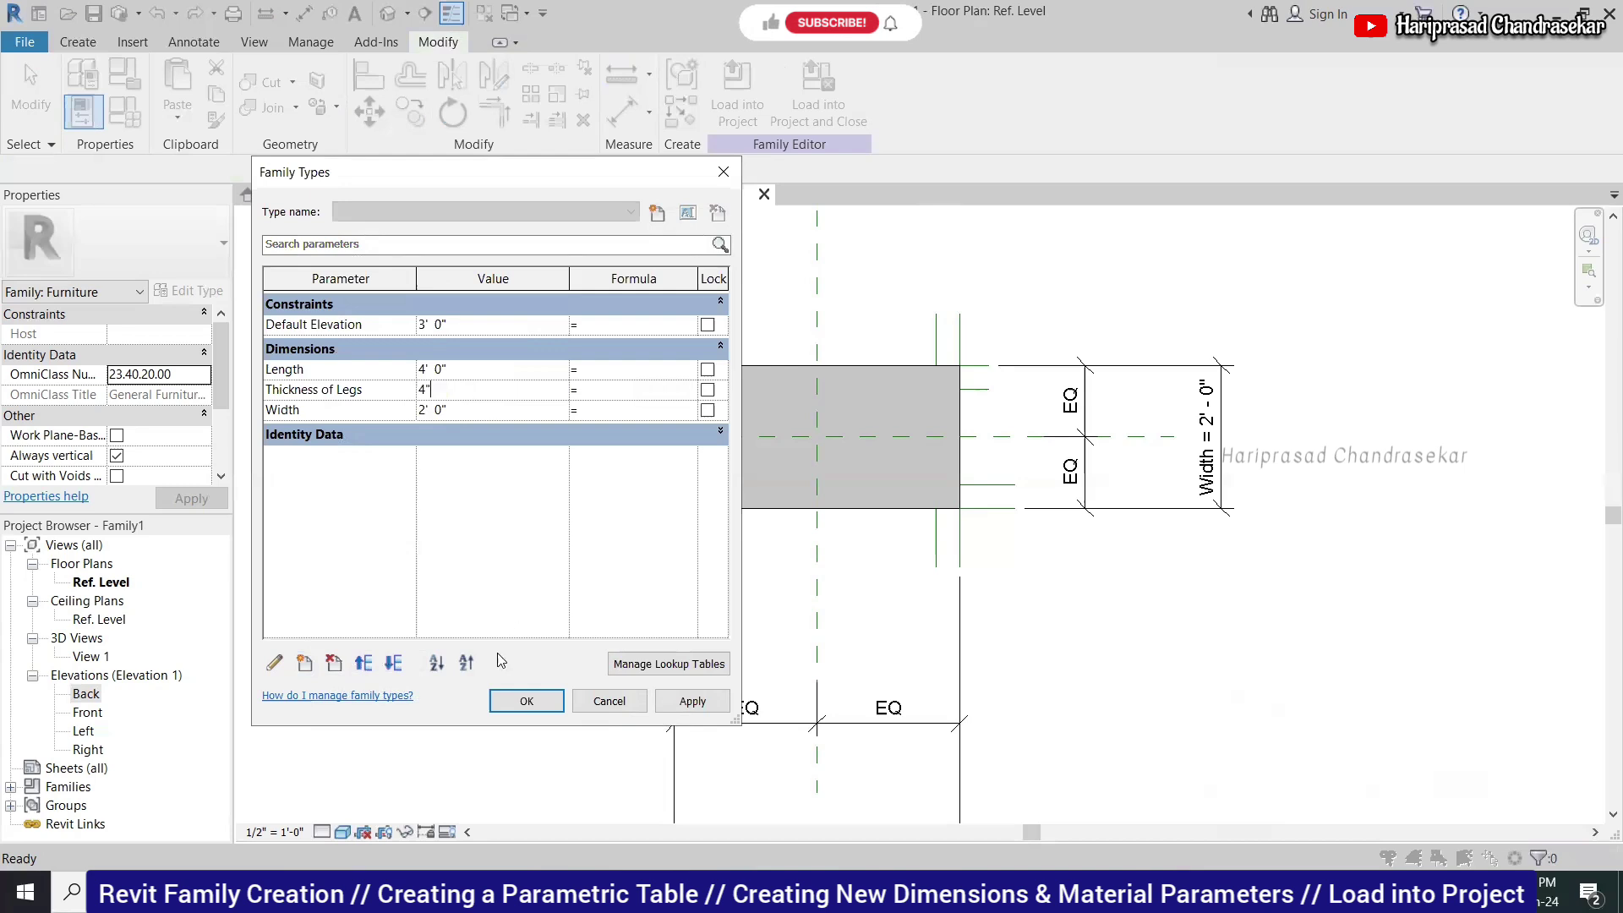
{"action": "left_click", "coordinate": [509, 700]}
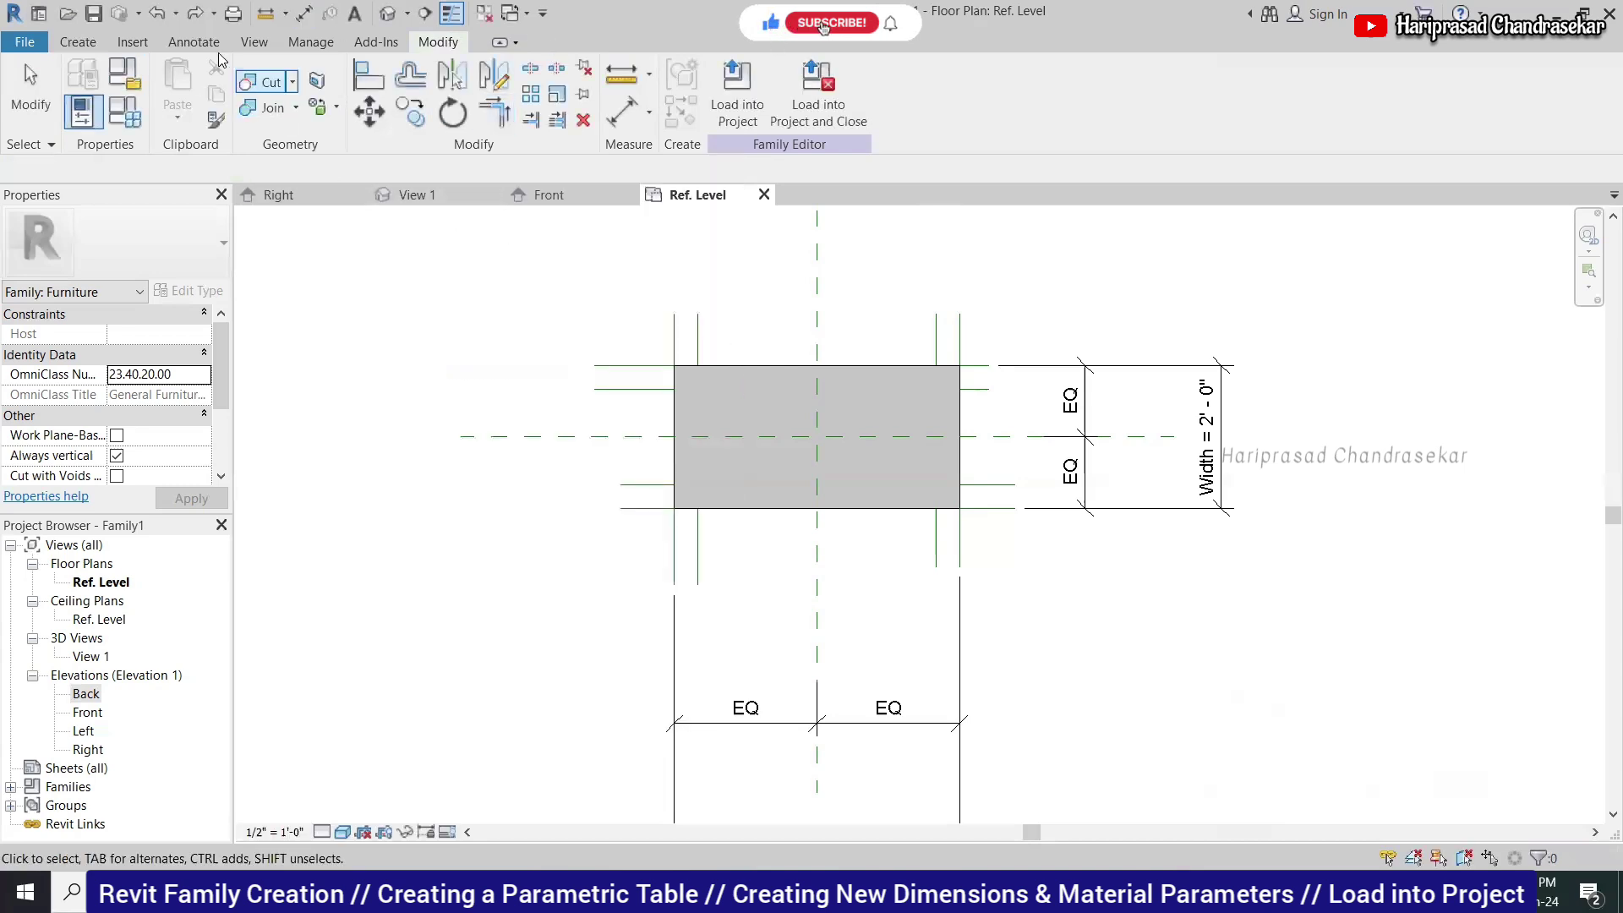
Add aligned 4" dimensions across the left leg's vertical and horizontal reference lines.
{"action": "left_click", "coordinate": [193, 42]}
{"action": "left_click", "coordinate": [88, 84]}
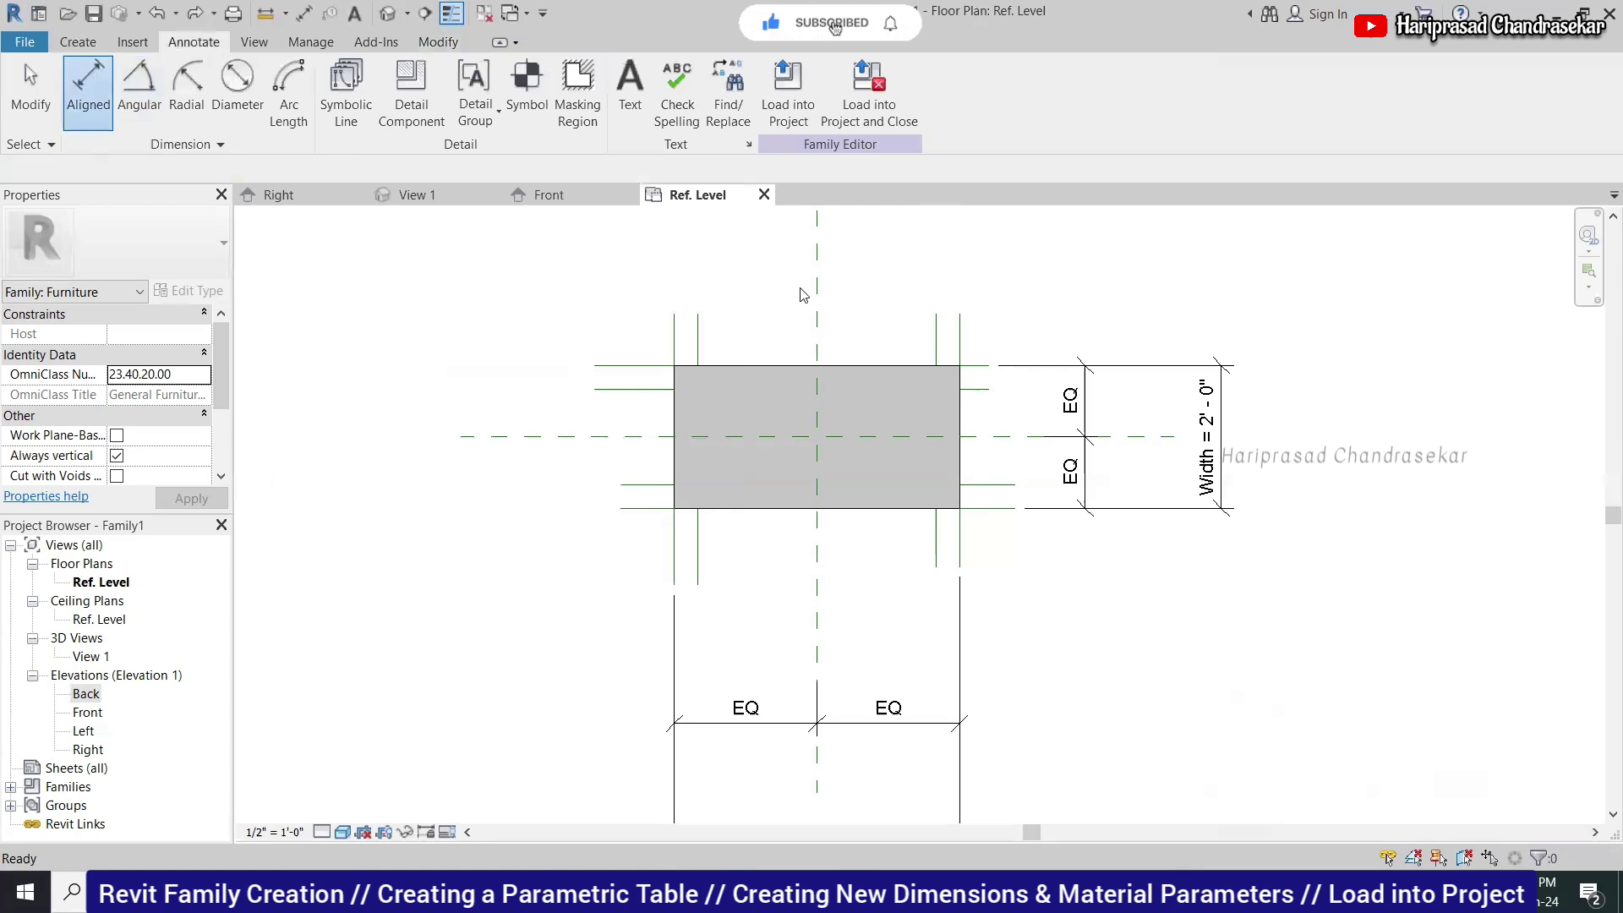
{"action": "left_click", "coordinate": [674, 345]}
{"action": "left_click", "coordinate": [697, 343]}
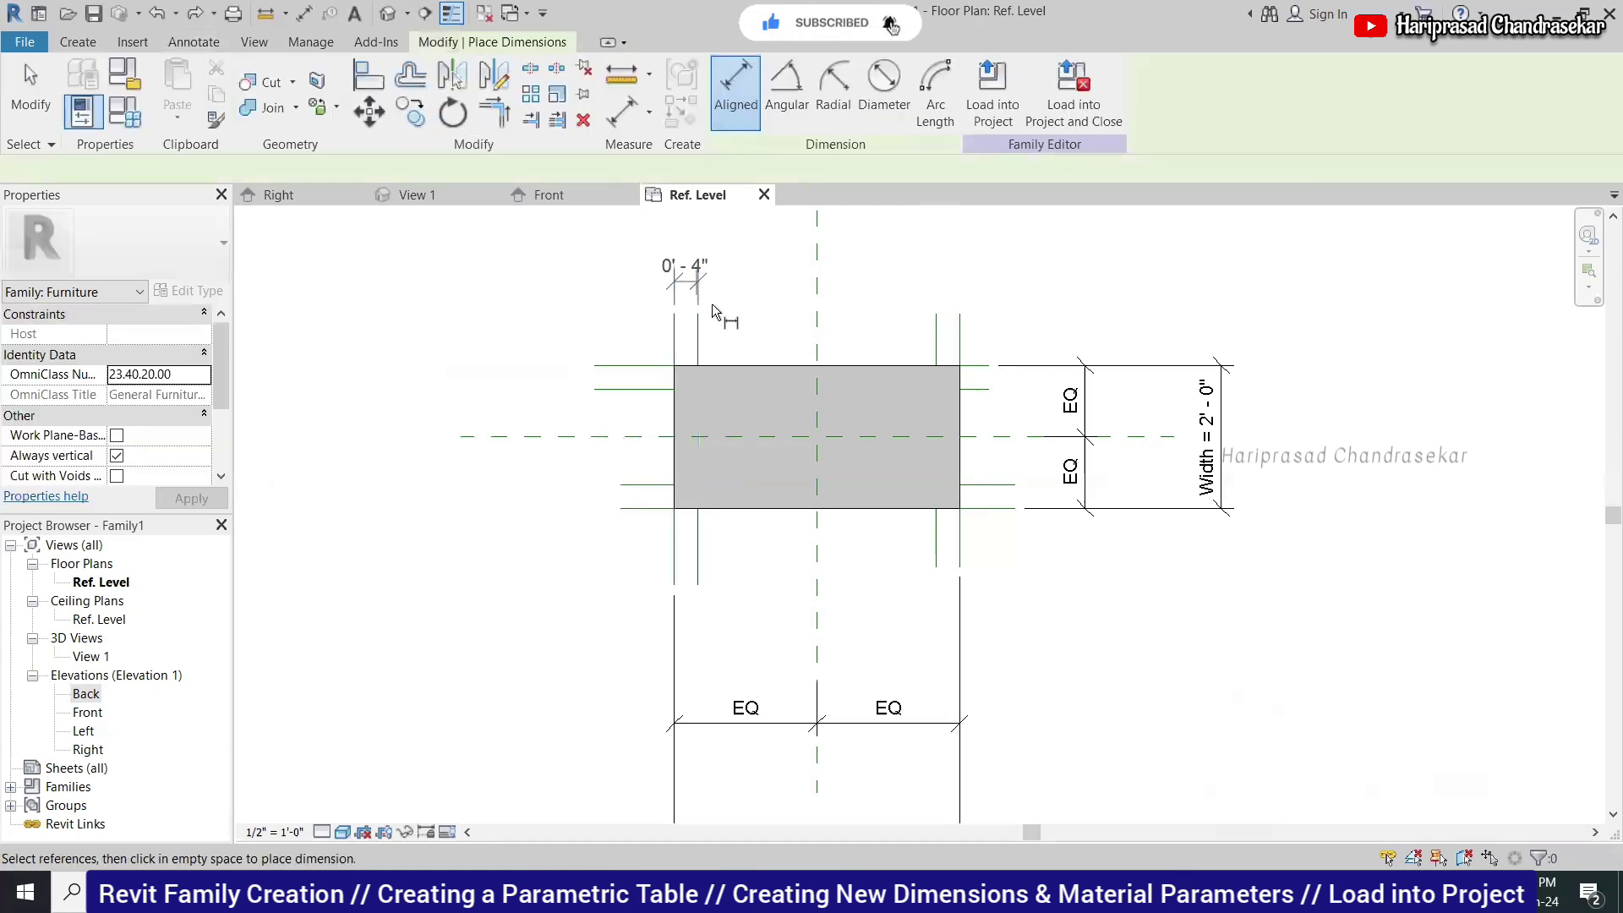
{"action": "left_click", "coordinate": [666, 279]}
{"action": "left_click", "coordinate": [645, 486]}
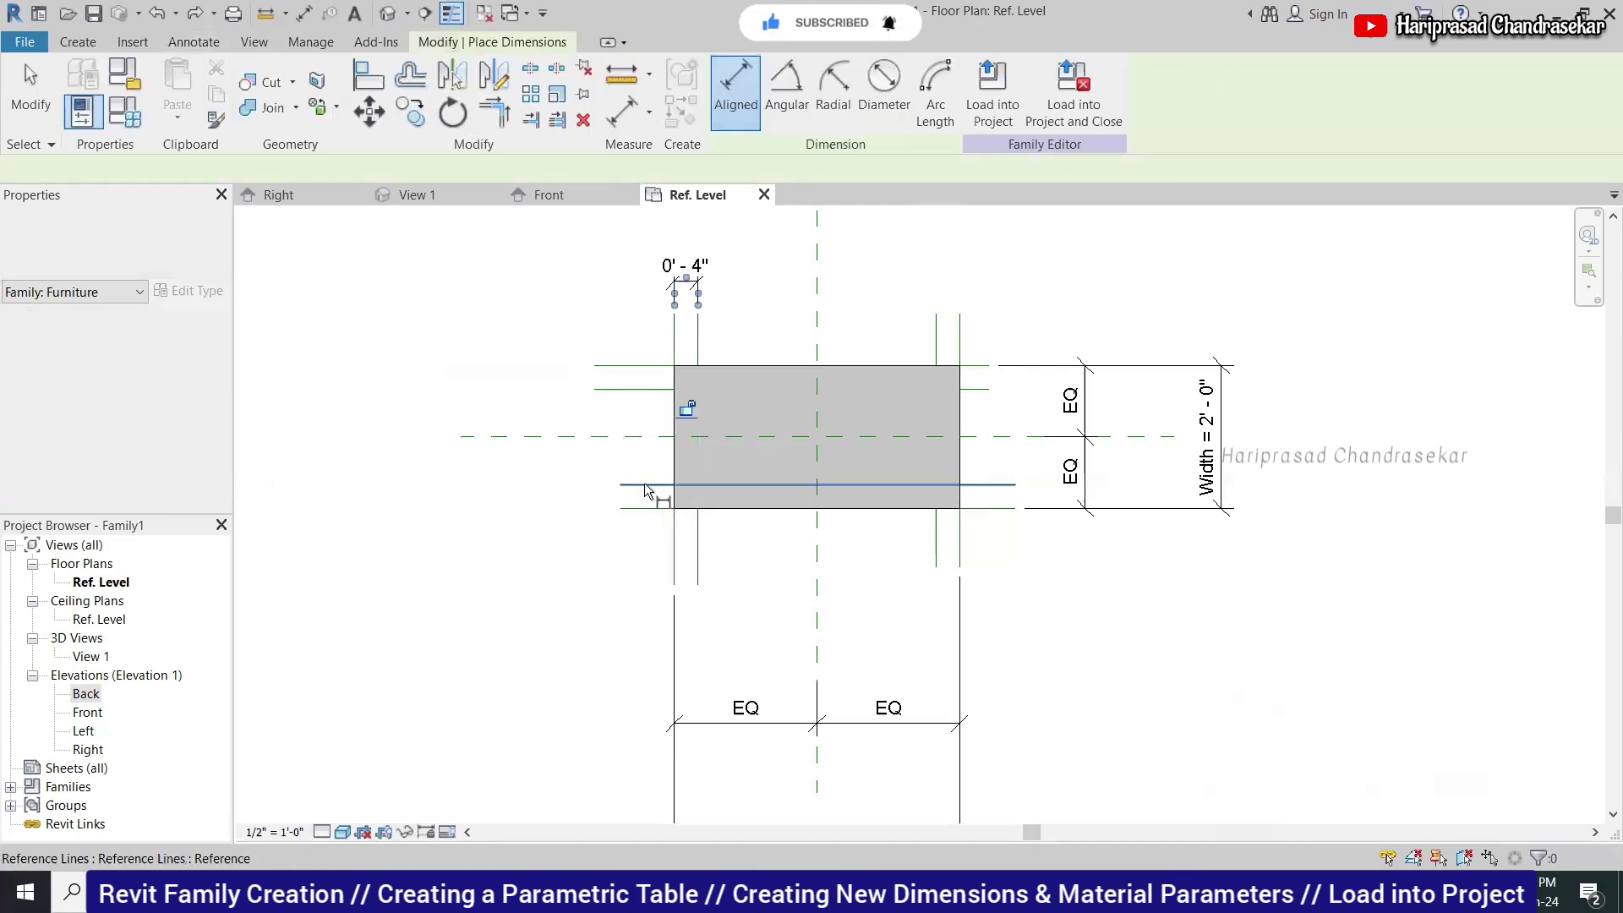
{"action": "left_click", "coordinate": [644, 508]}
{"action": "left_click", "coordinate": [520, 486]}
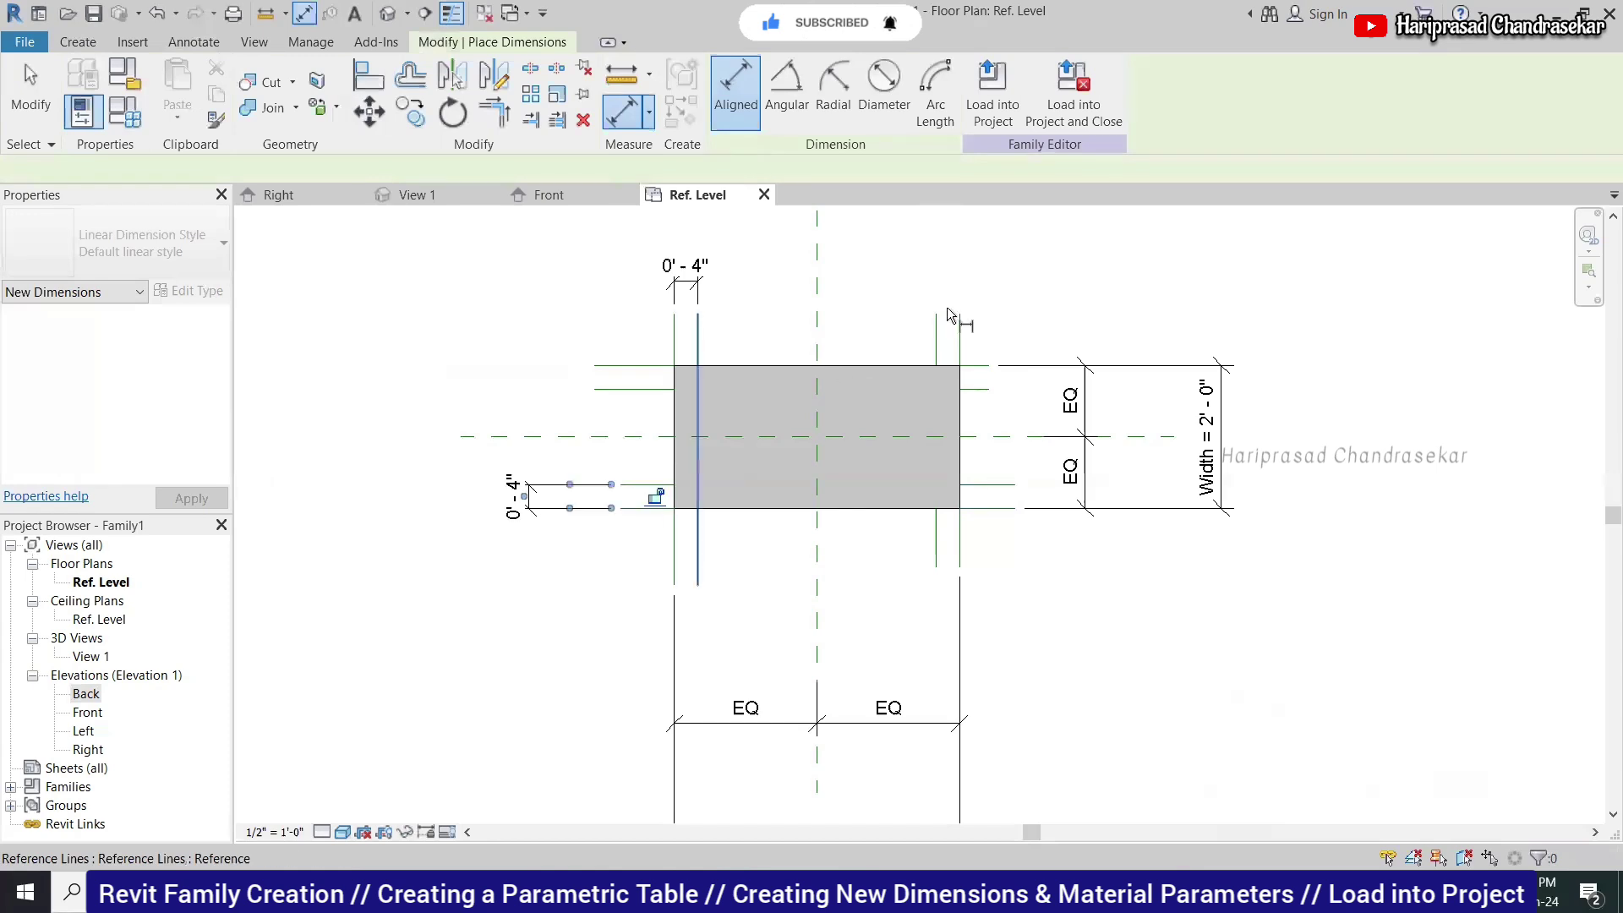
Add the two 4" aligned dimensions across the right leg's reference lines.
{"action": "left_click", "coordinate": [936, 338]}
{"action": "left_click", "coordinate": [961, 337]}
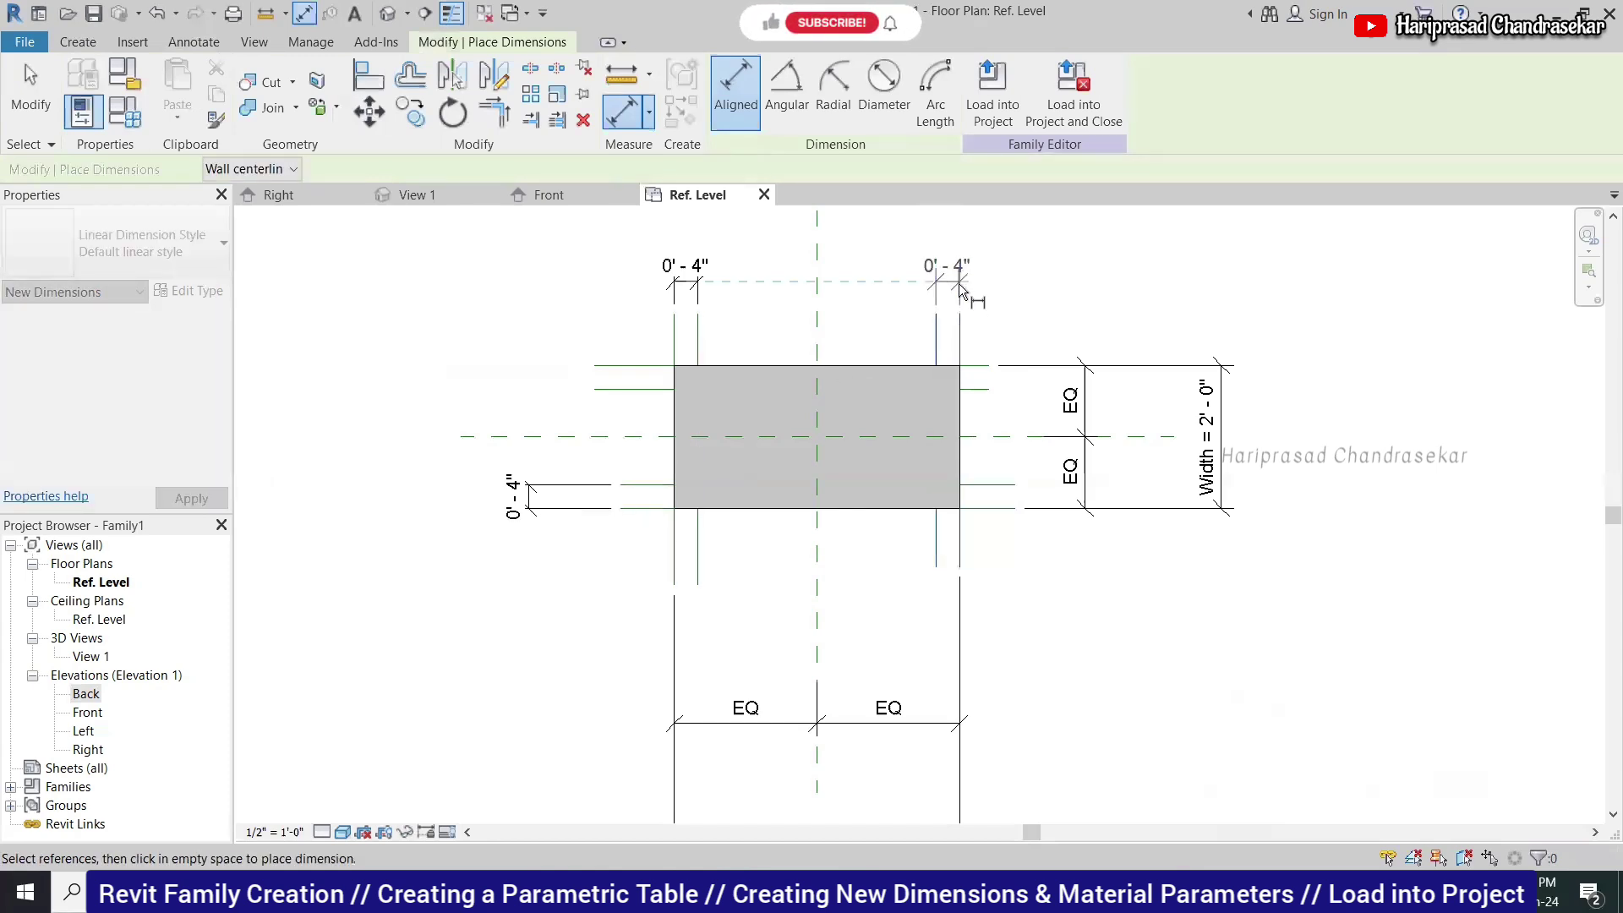
{"action": "left_click", "coordinate": [947, 281]}
{"action": "left_click", "coordinate": [996, 486]}
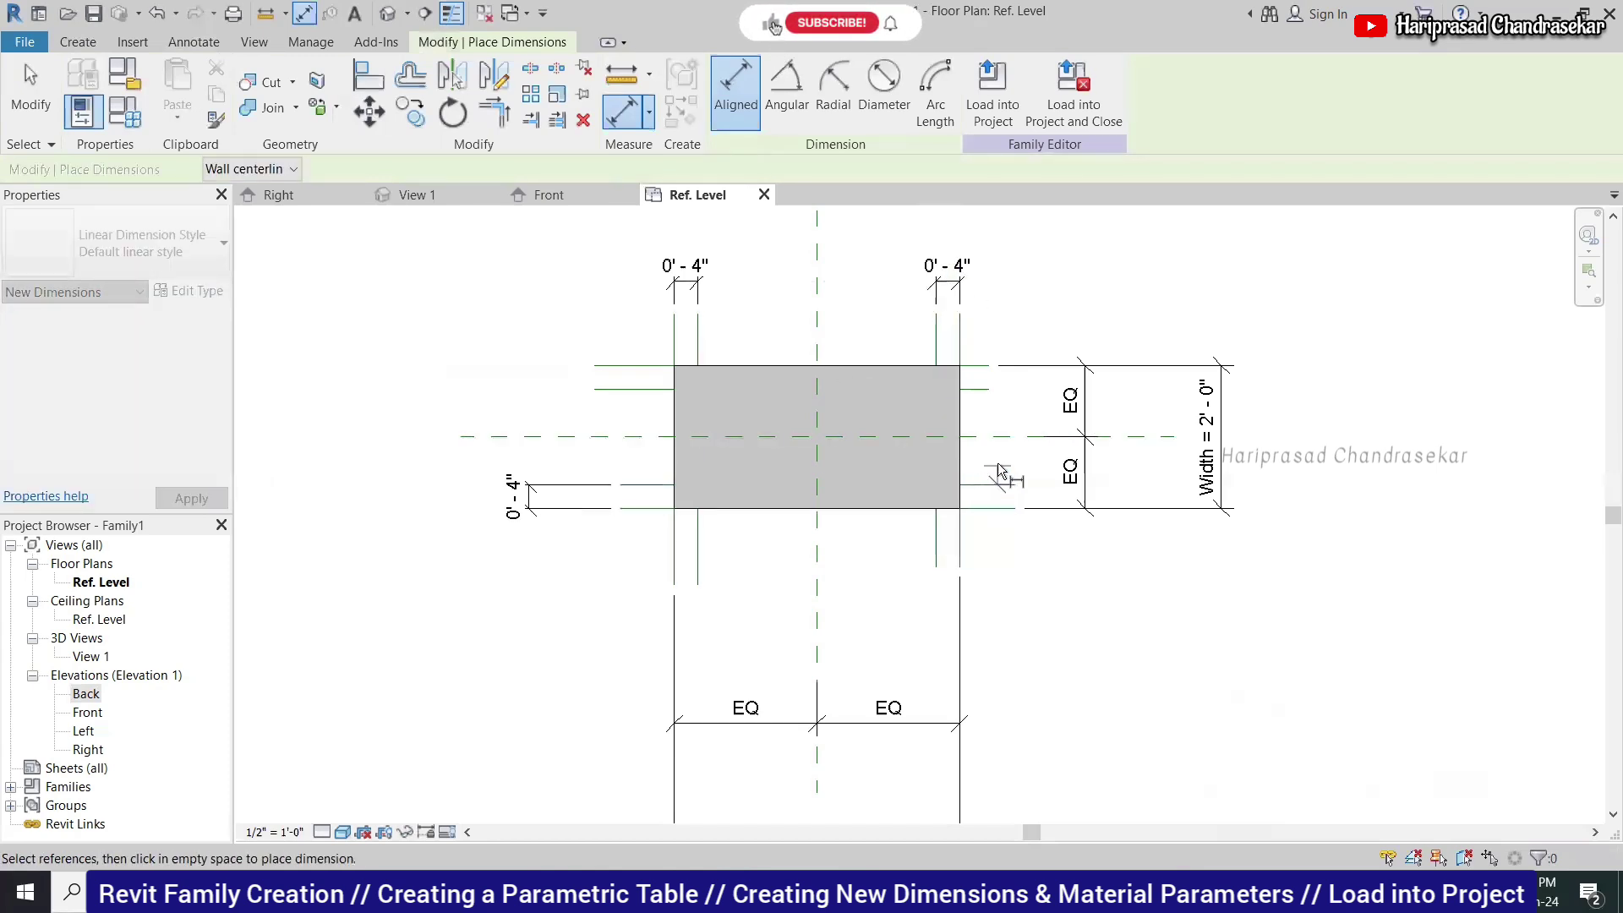
{"action": "left_click", "coordinate": [996, 507]}
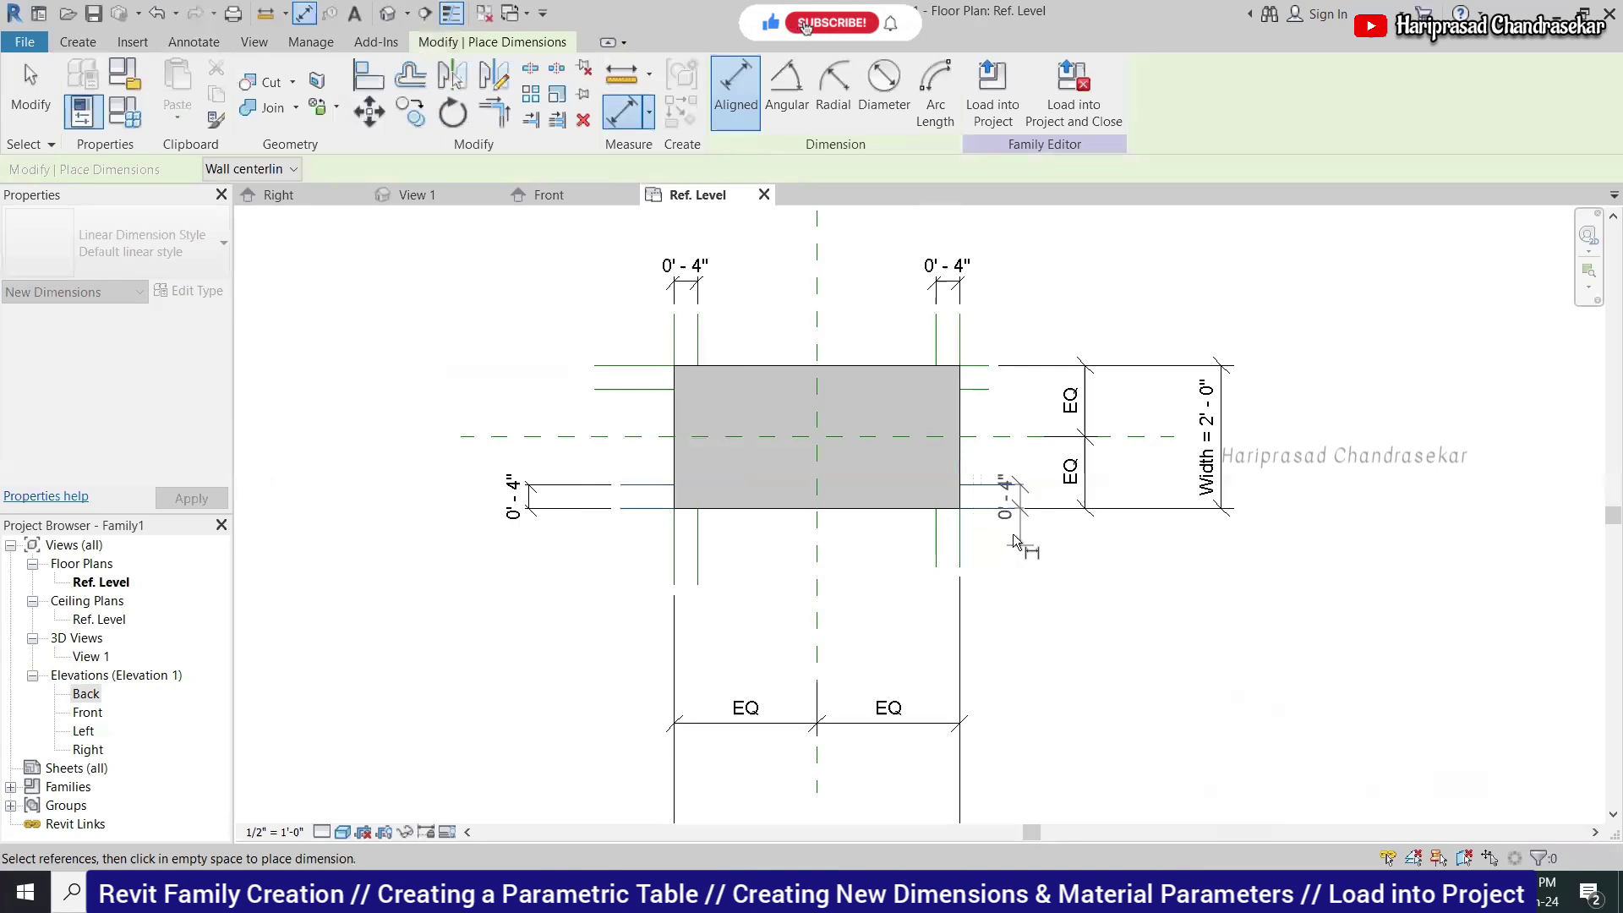
{"action": "left_click", "coordinate": [1021, 533]}
{"action": "key", "text": "Escape"}
{"action": "key", "text": "Escape"}
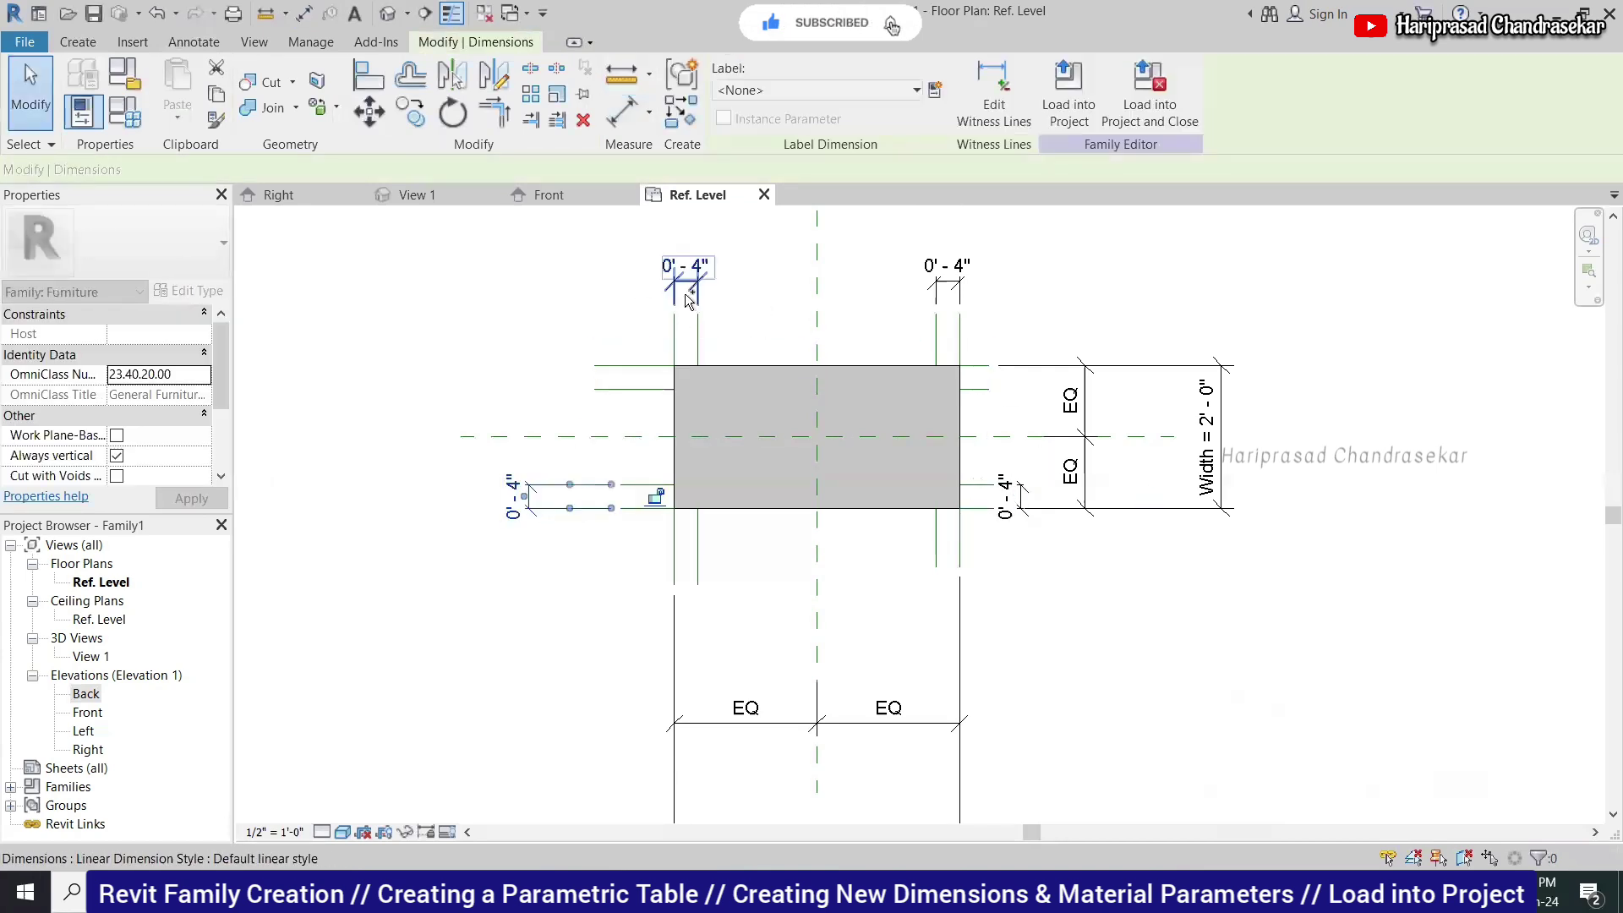
Label all four leg dimensions Thickness of Legs and switch to the 3D view.
{"action": "left_click", "coordinate": [926, 279], "text": "ctrl"}
{"action": "left_click", "coordinate": [1017, 492], "text": "ctrl"}
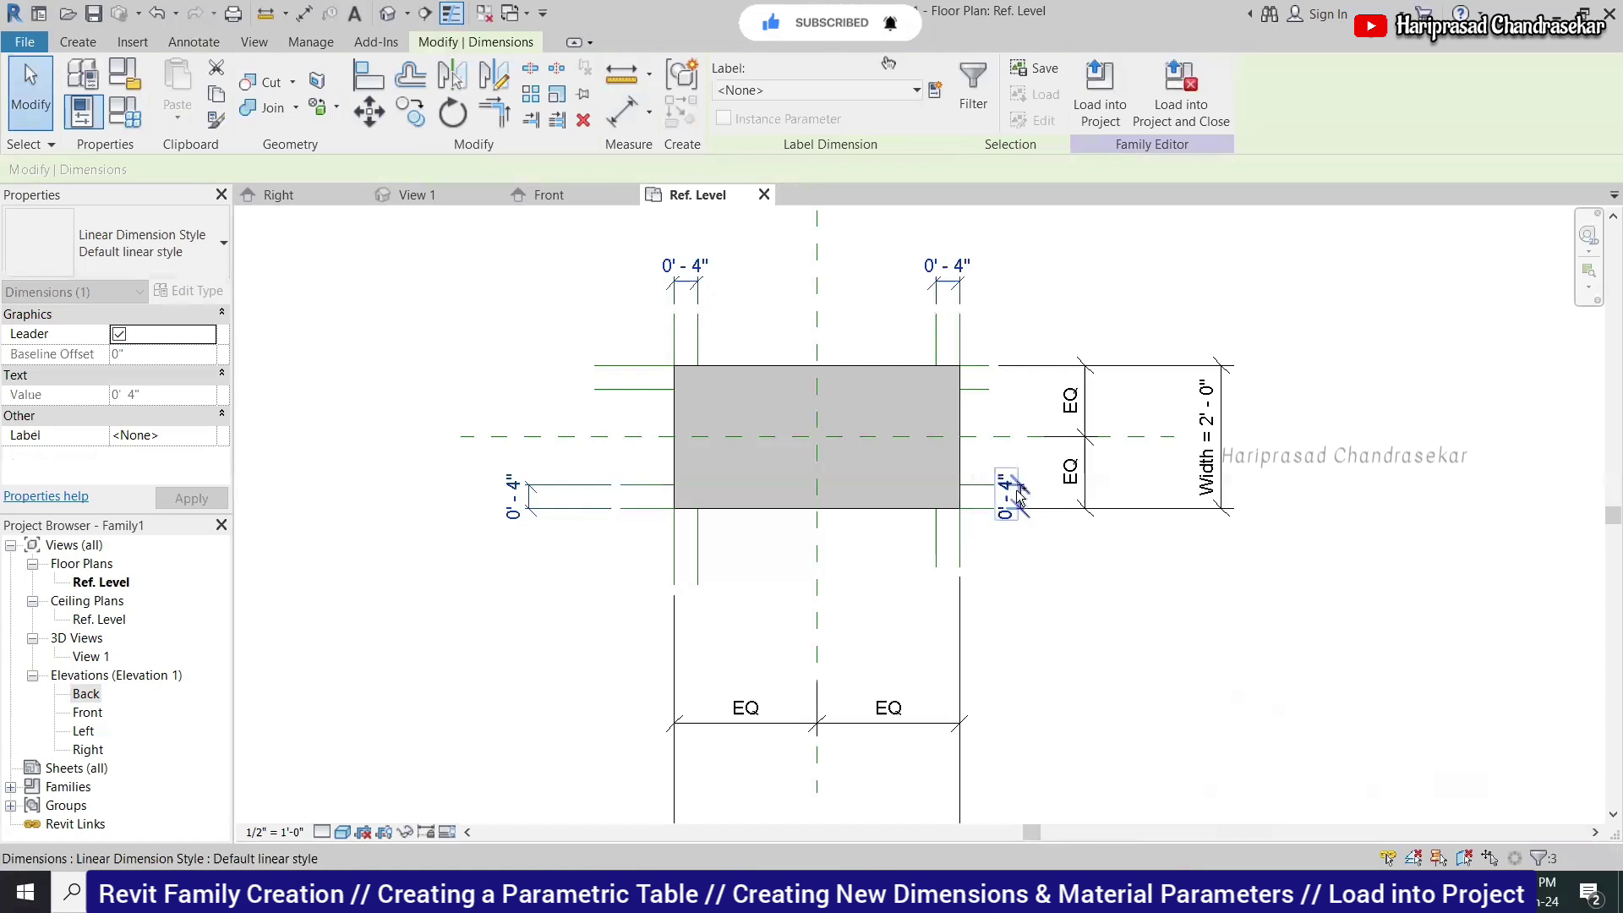
{"action": "left_click", "coordinate": [217, 437]}
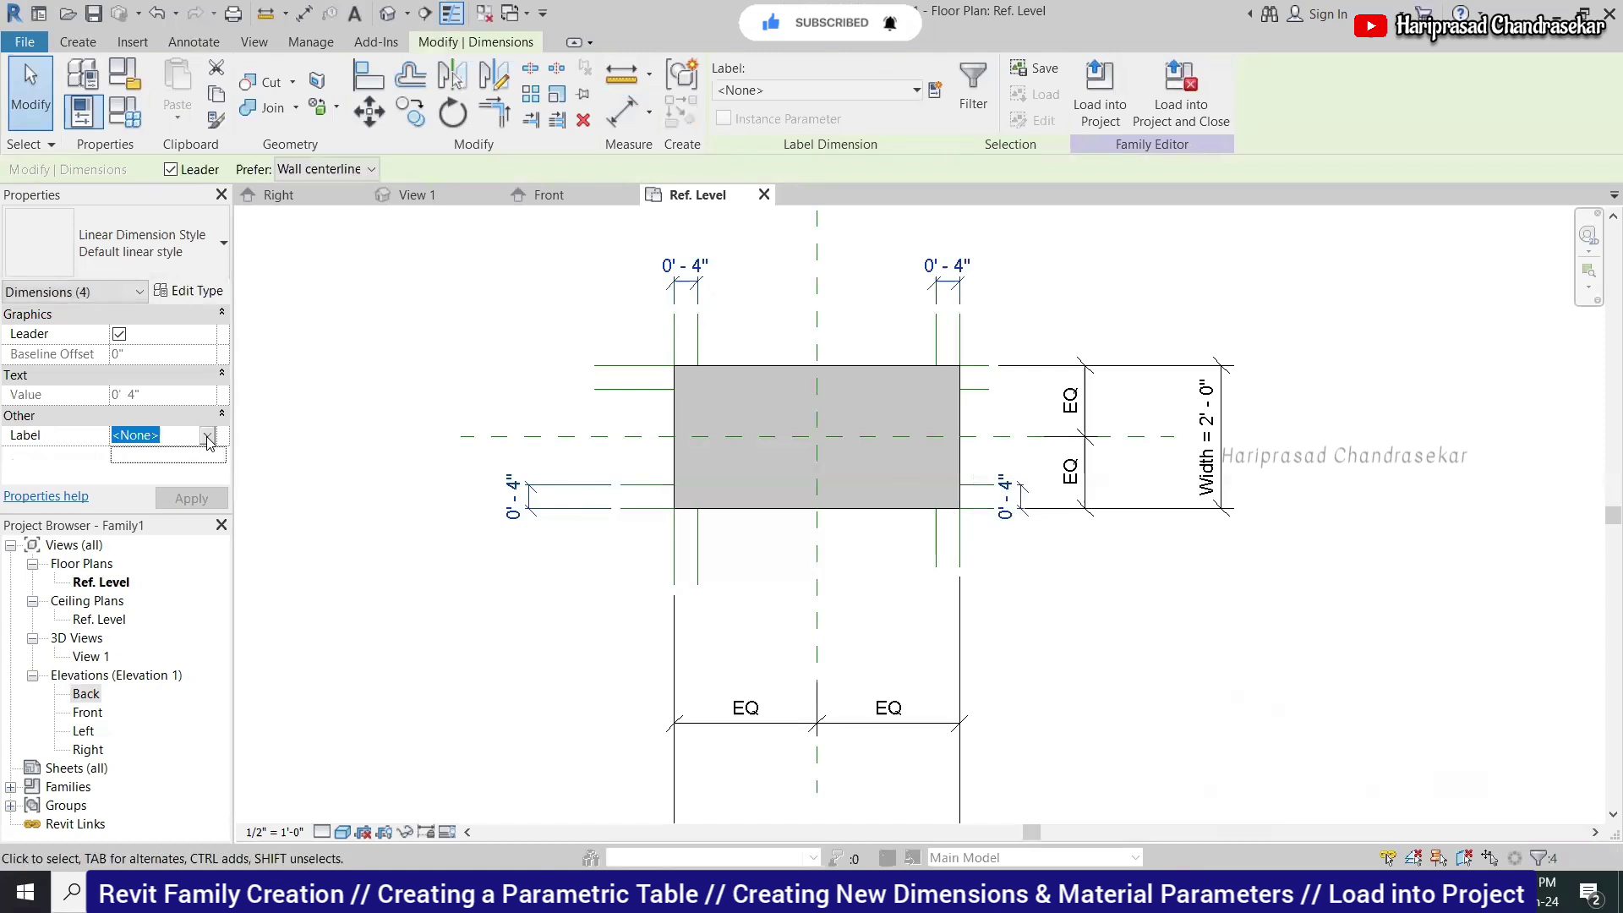
{"action": "left_click", "coordinate": [207, 434]}
{"action": "left_click", "coordinate": [166, 507]}
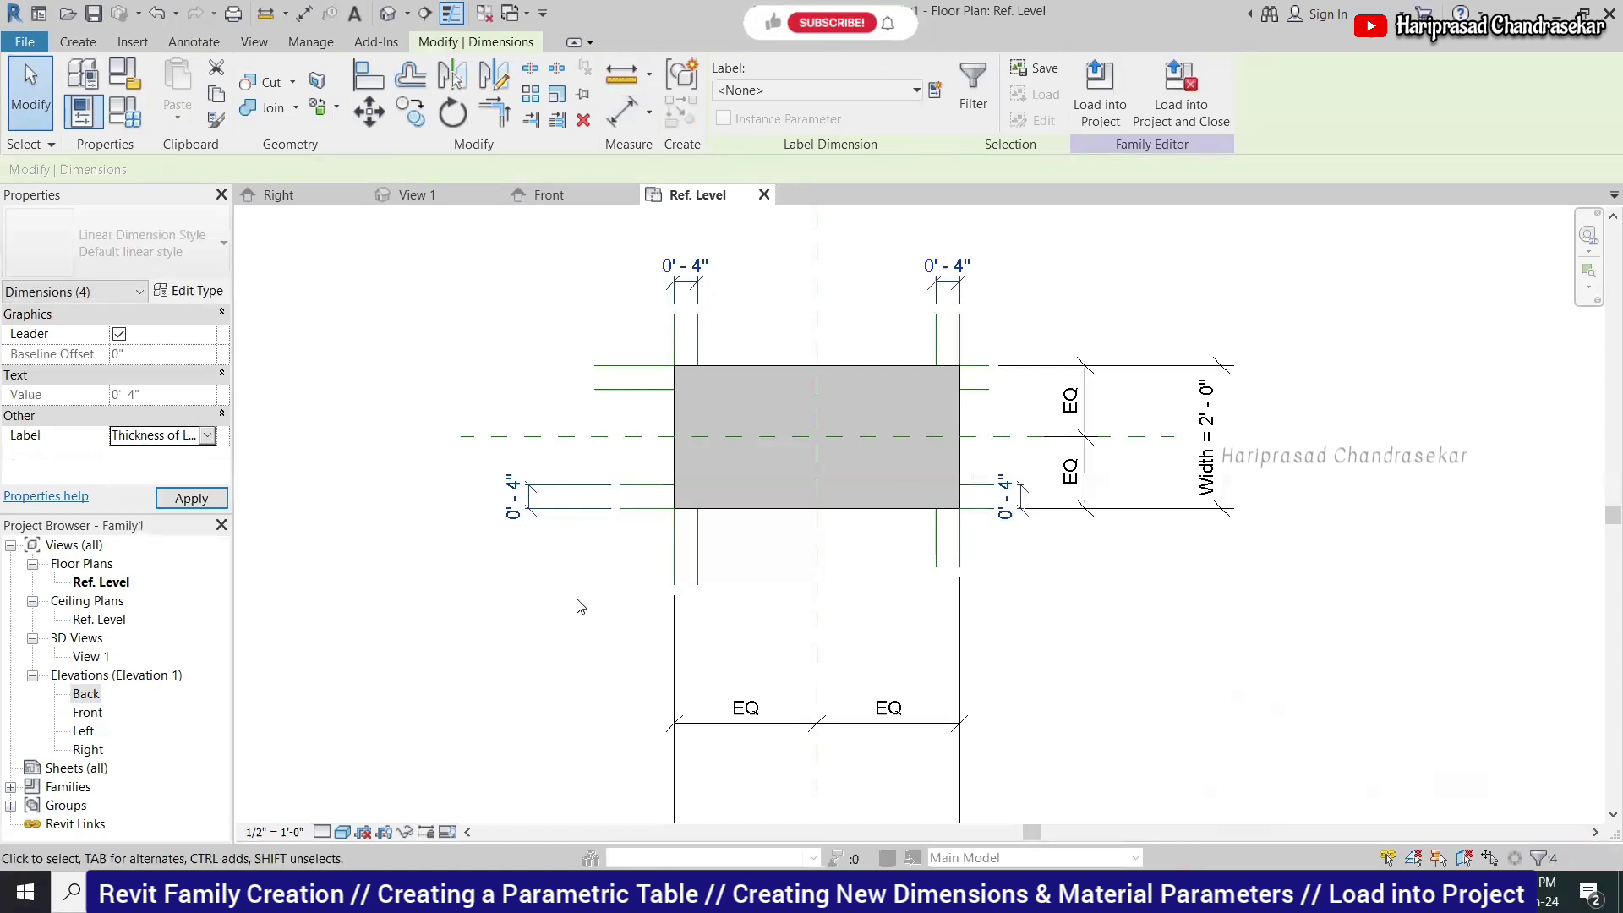
{"action": "left_click", "coordinate": [575, 606]}
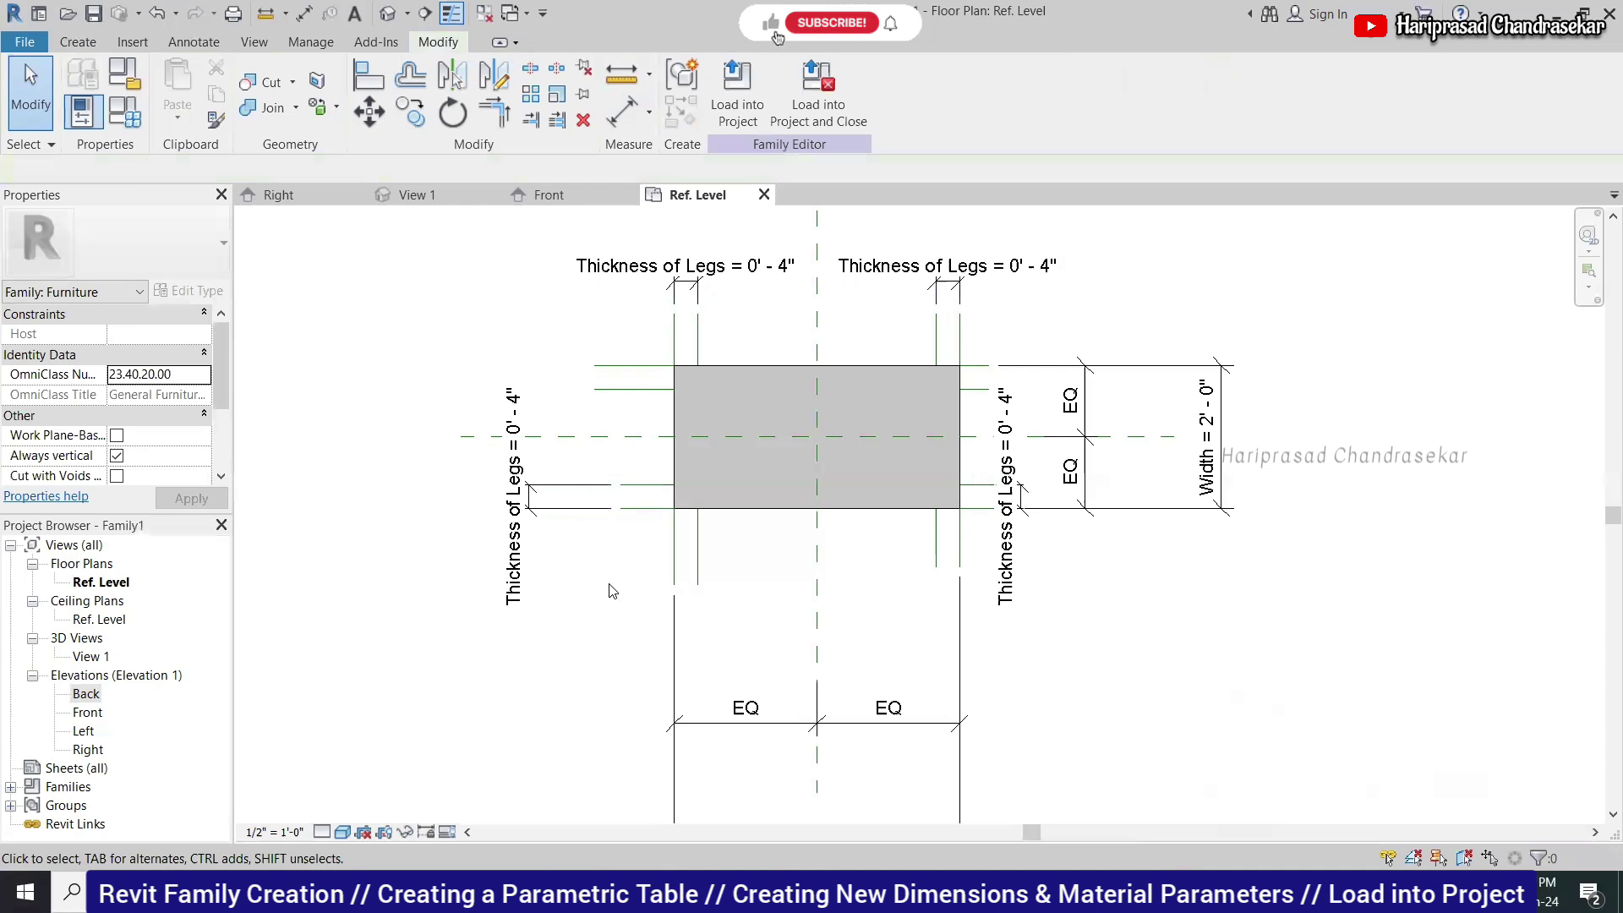
{"action": "left_click", "coordinate": [415, 195]}
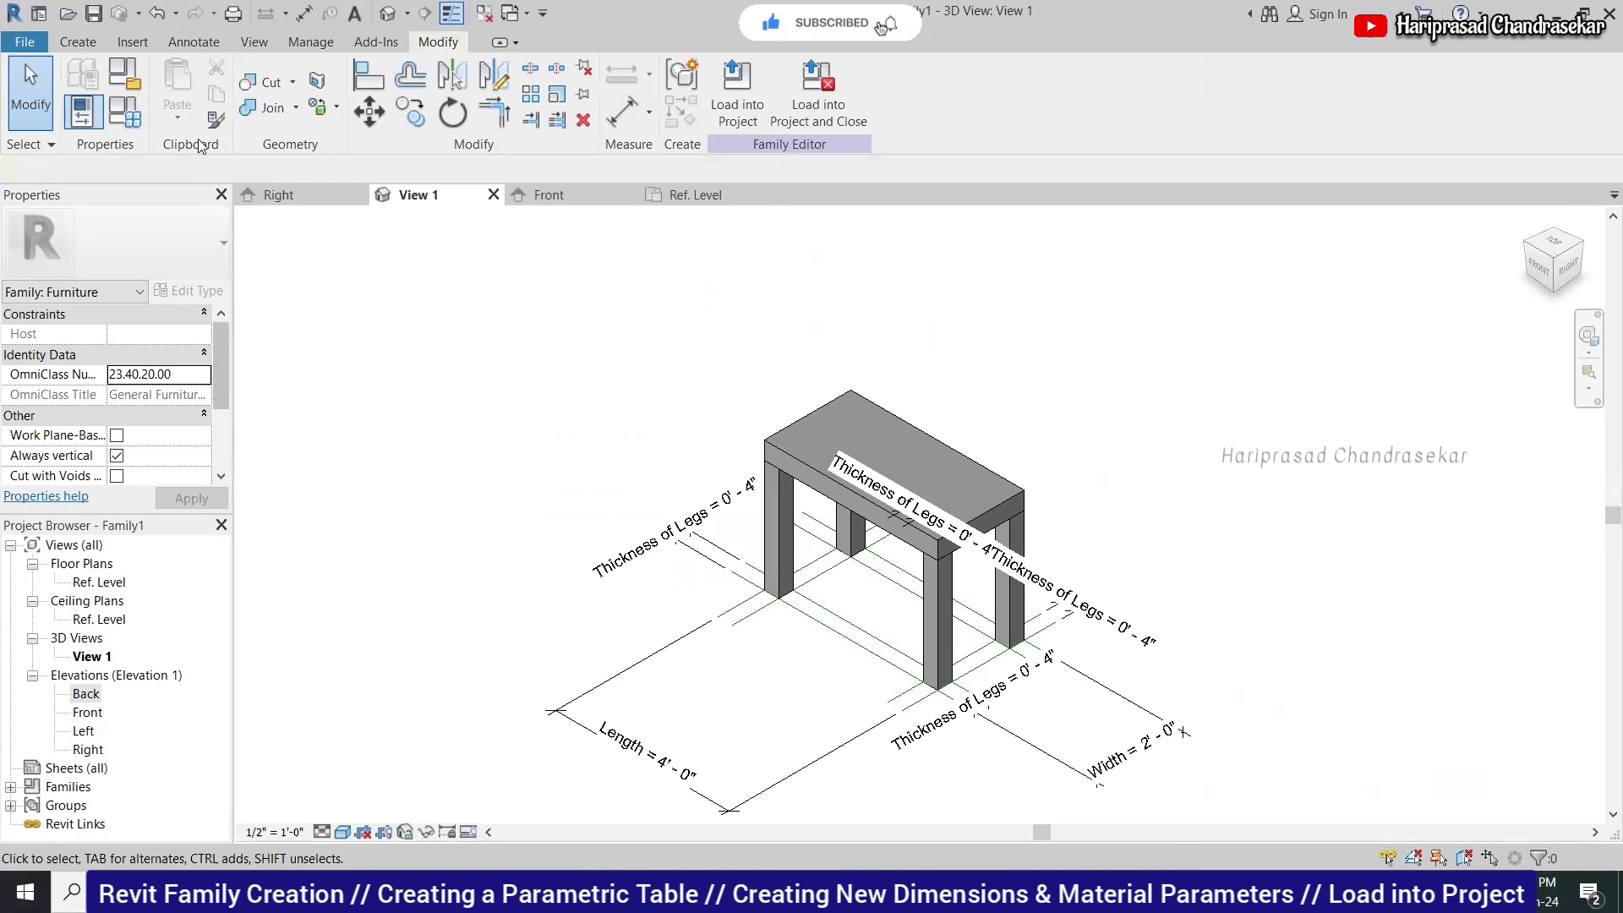
In Family Types, try test values Thickness of Legs 3, Length 5 and Width 4.
{"action": "left_click", "coordinate": [125, 112]}
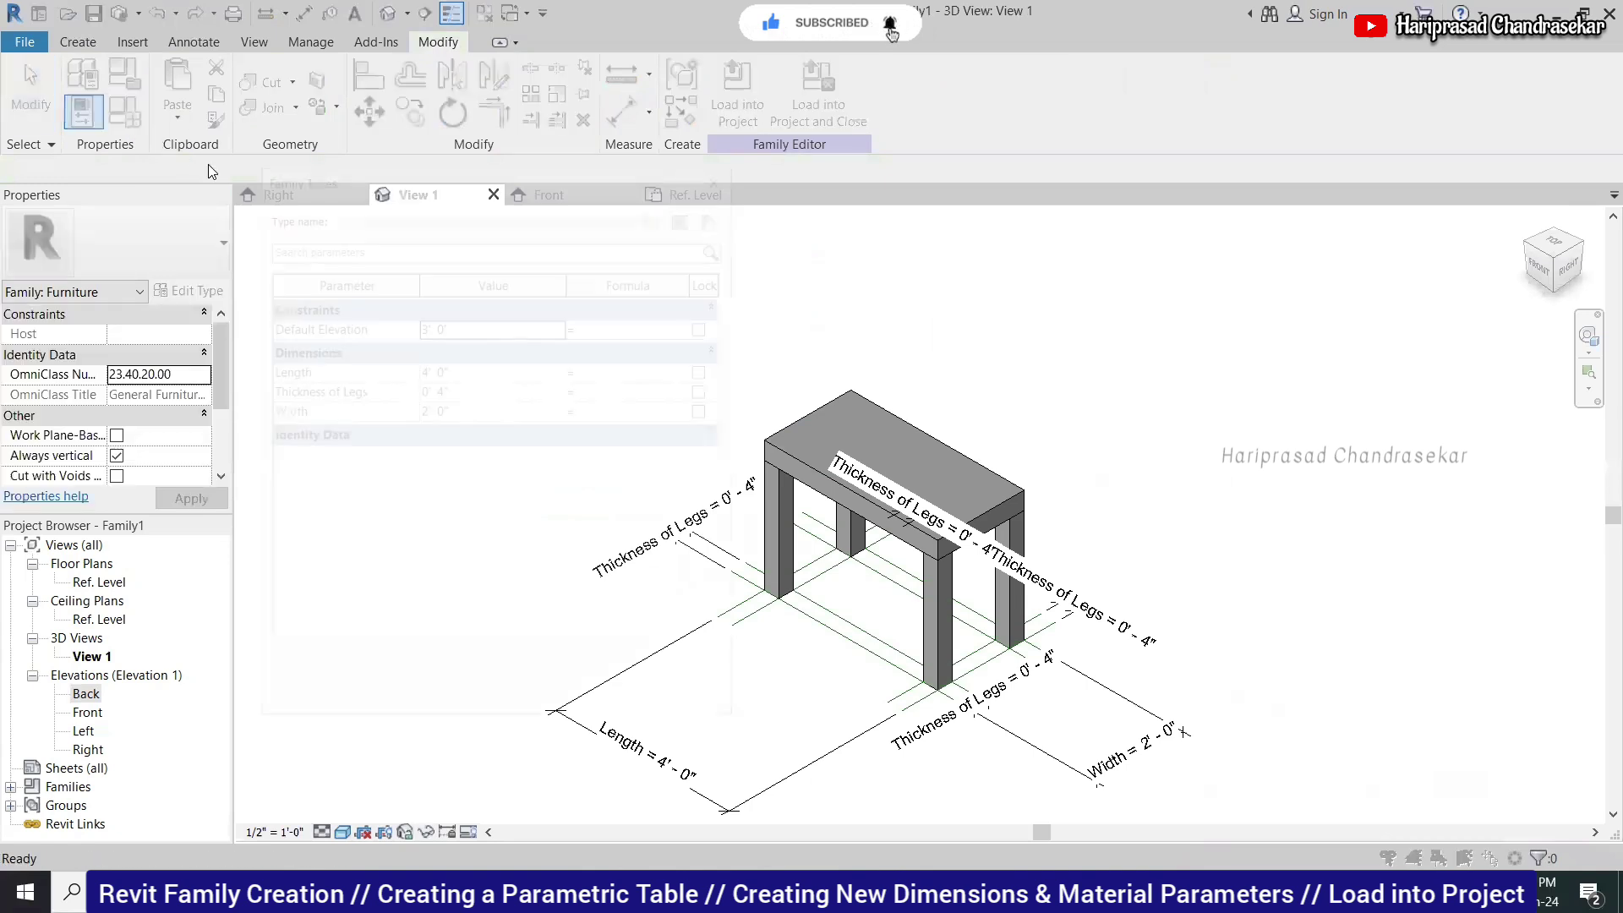
{"action": "left_click", "coordinate": [492, 391]}
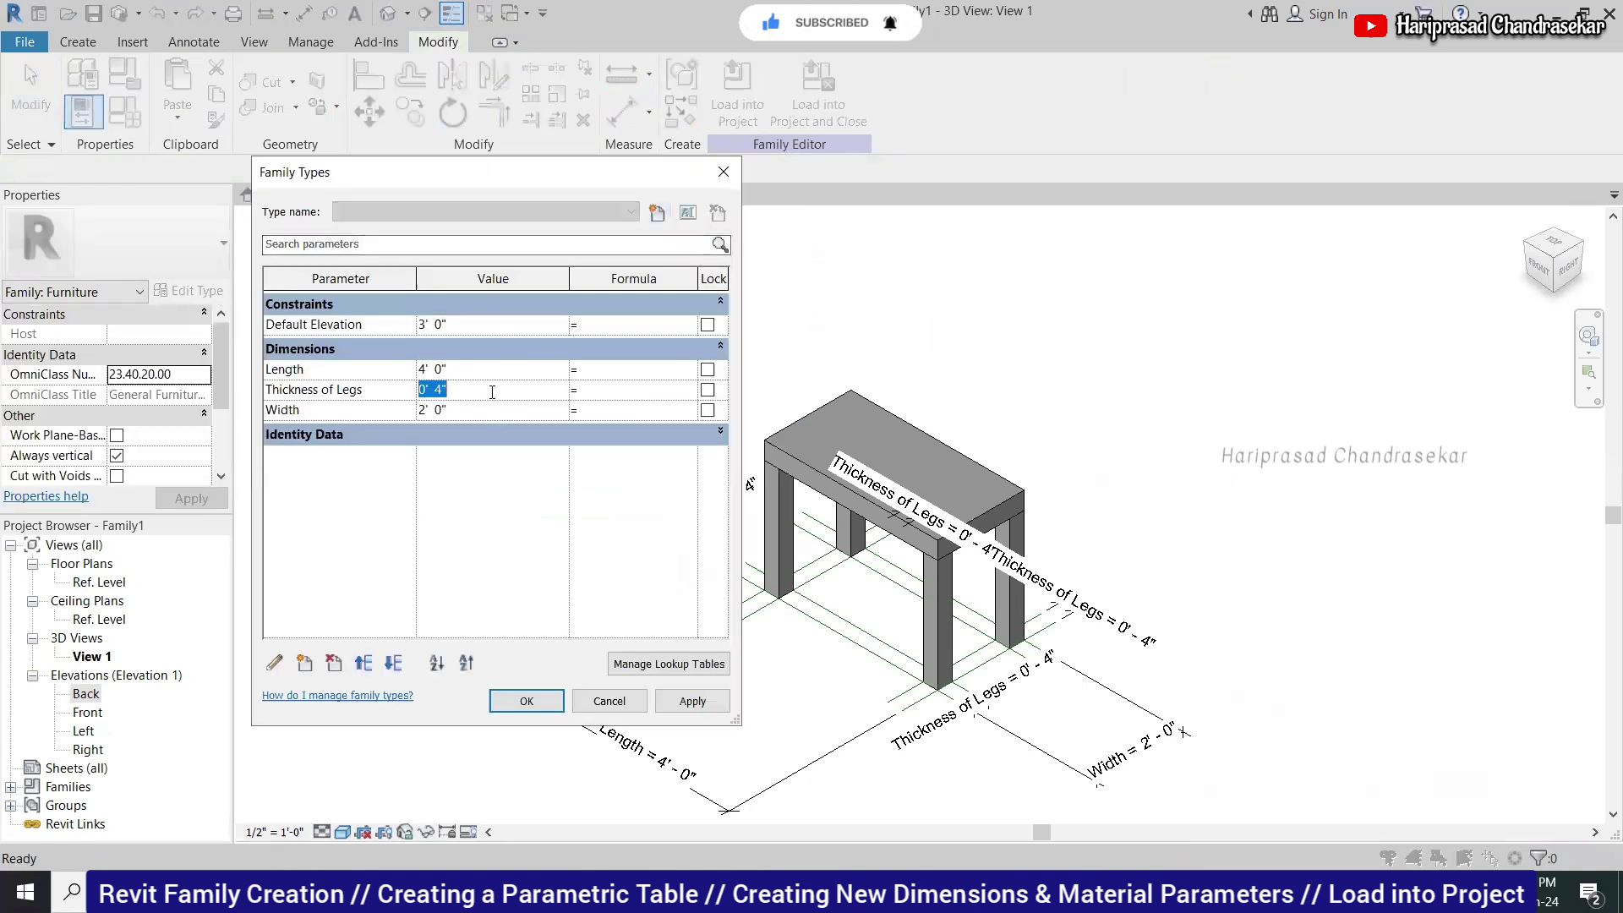
{"action": "type", "text": "3"}
{"action": "left_click", "coordinate": [496, 372]}
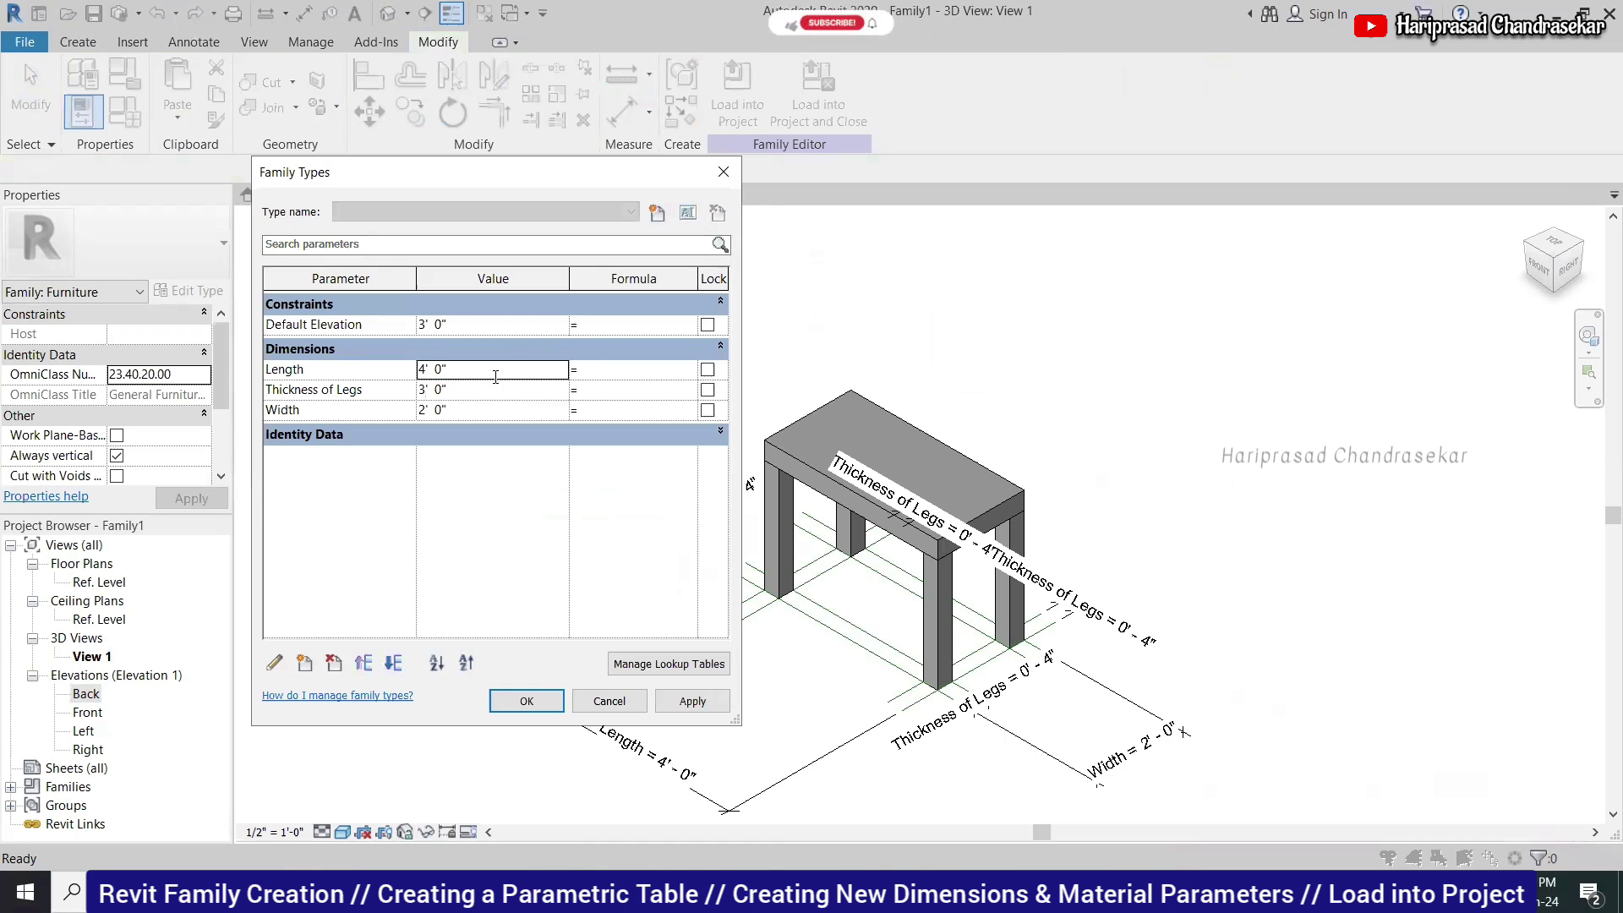
{"action": "type", "text": "5"}
{"action": "left_click", "coordinate": [490, 409]}
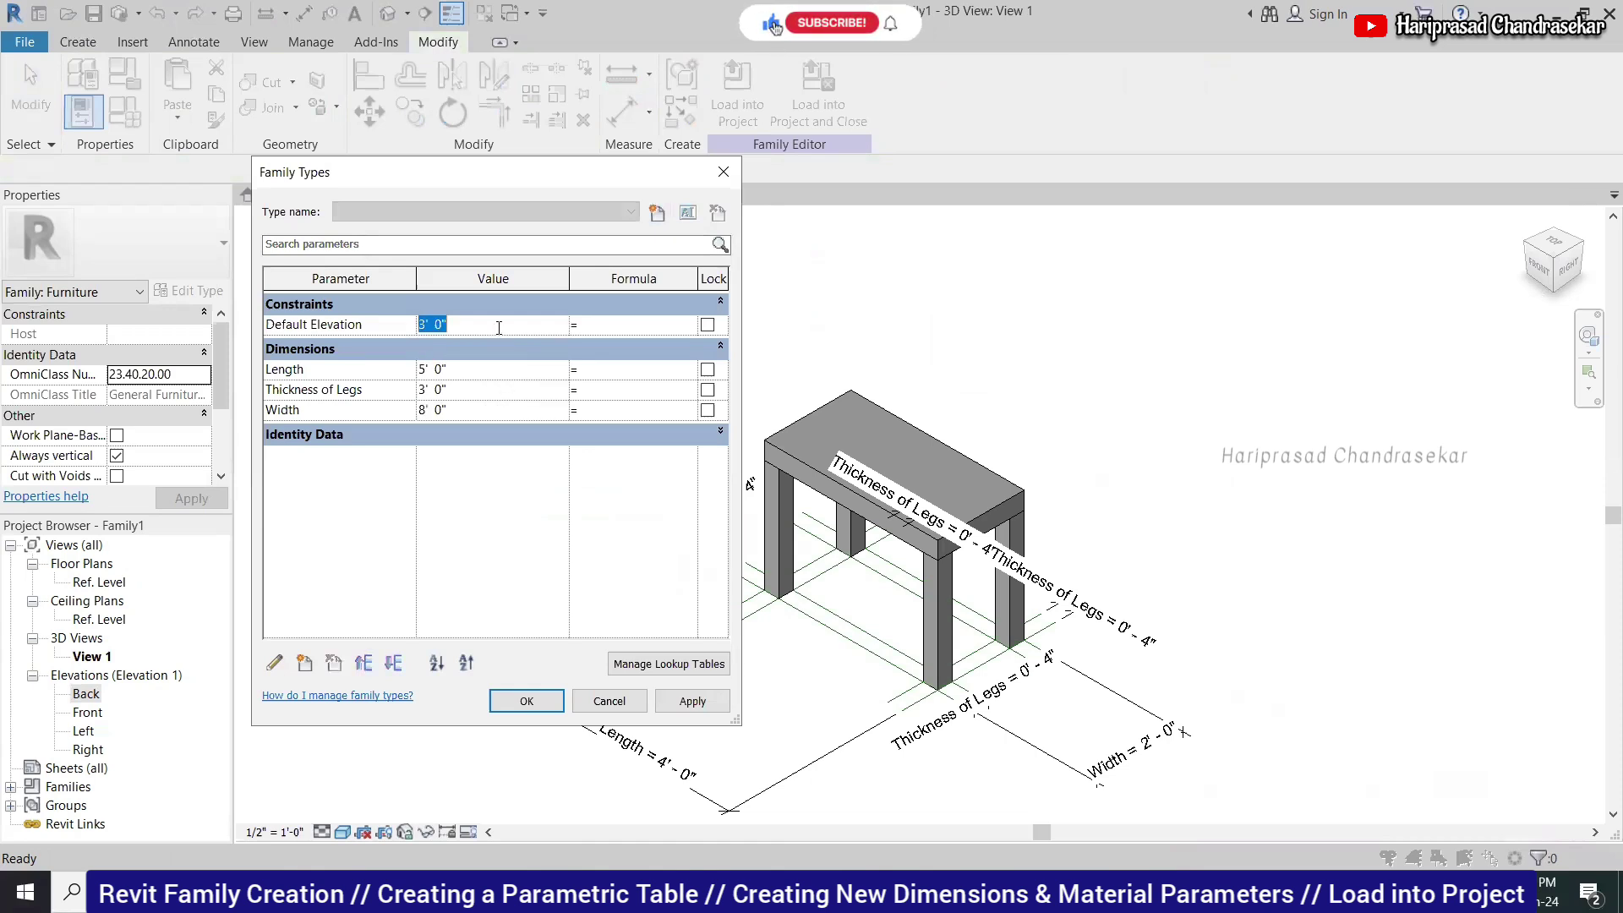
{"action": "type", "text": "4"}
{"action": "left_click", "coordinate": [531, 693]}
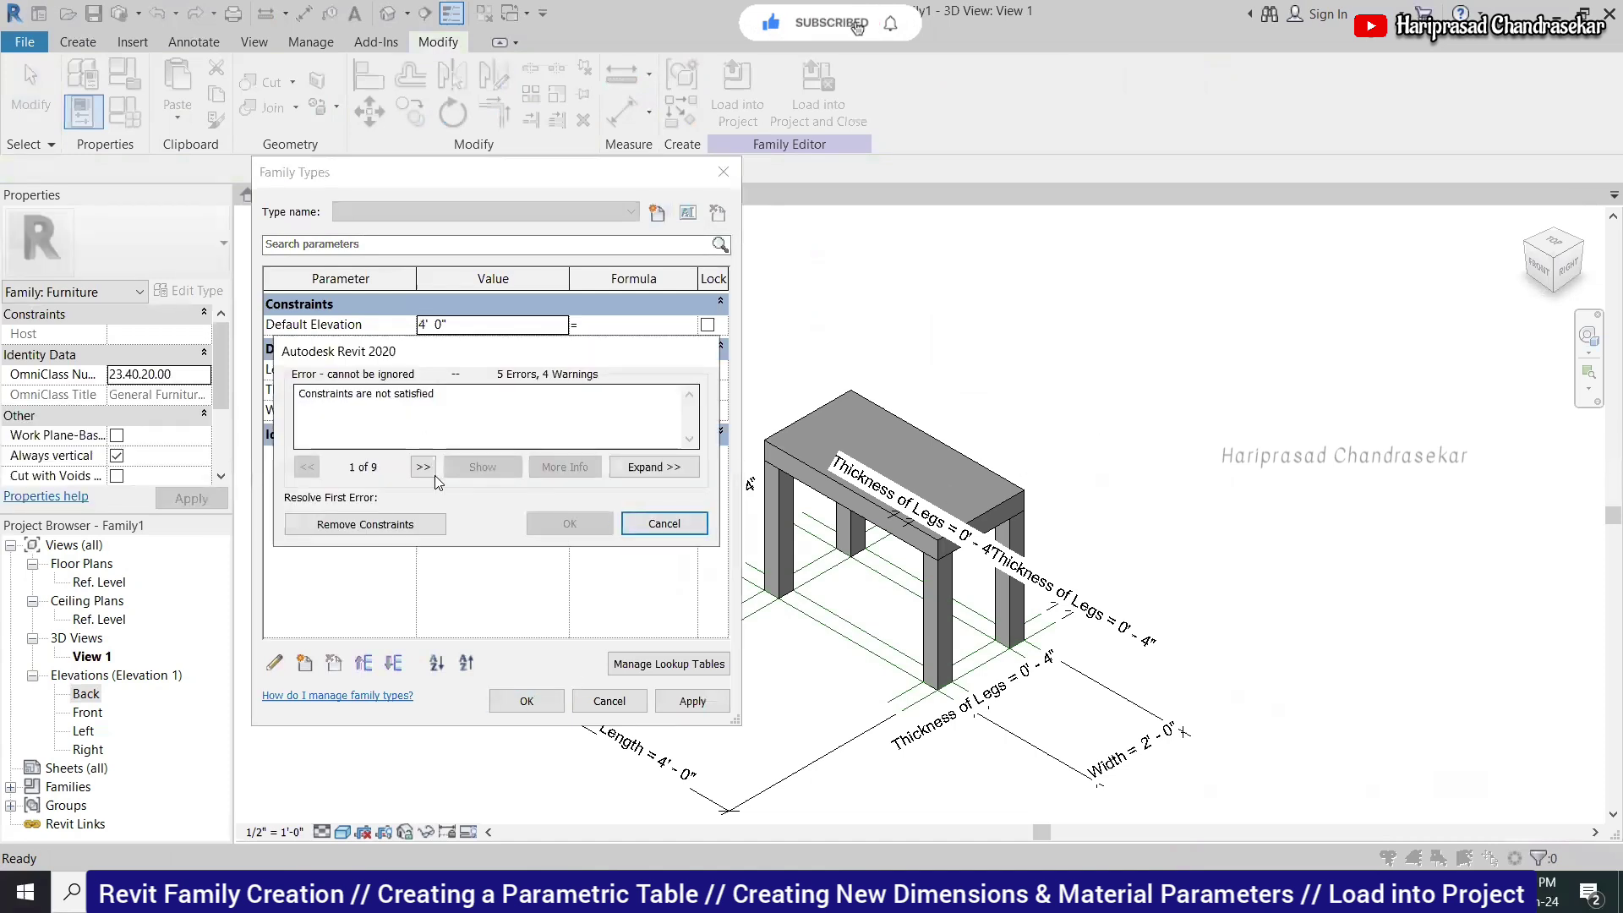
Cancel the constraint errors, leave sizes unchanged, and show the Ref. Level plan.
{"action": "left_click", "coordinate": [424, 467]}
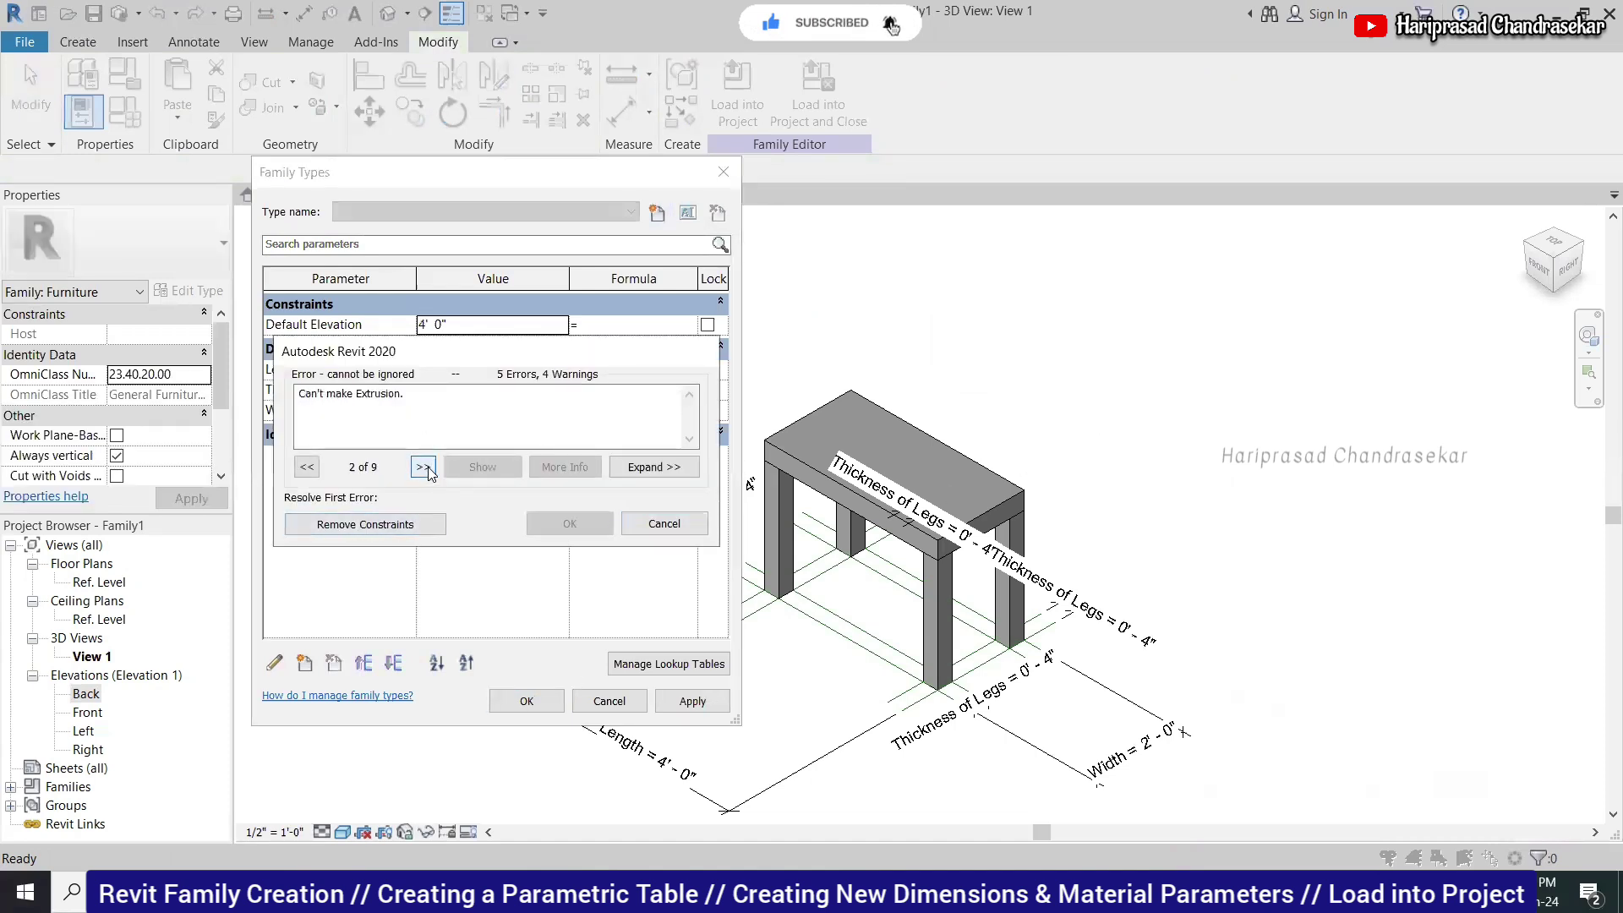
{"action": "left_click", "coordinate": [424, 468]}
{"action": "left_click", "coordinate": [425, 469]}
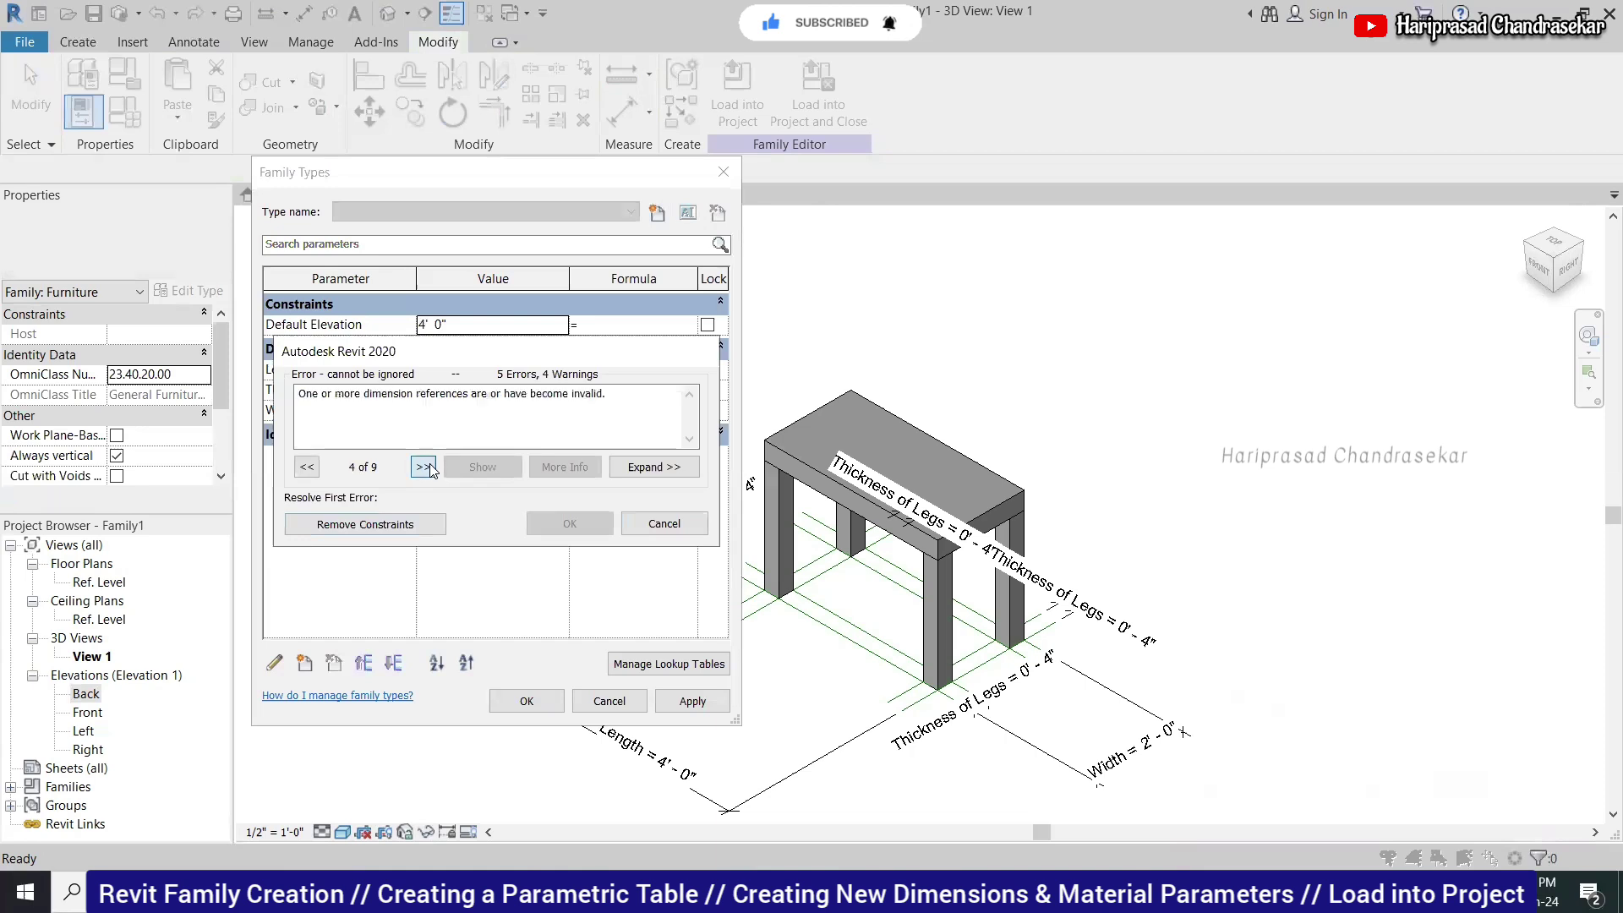
{"action": "left_click", "coordinate": [663, 524]}
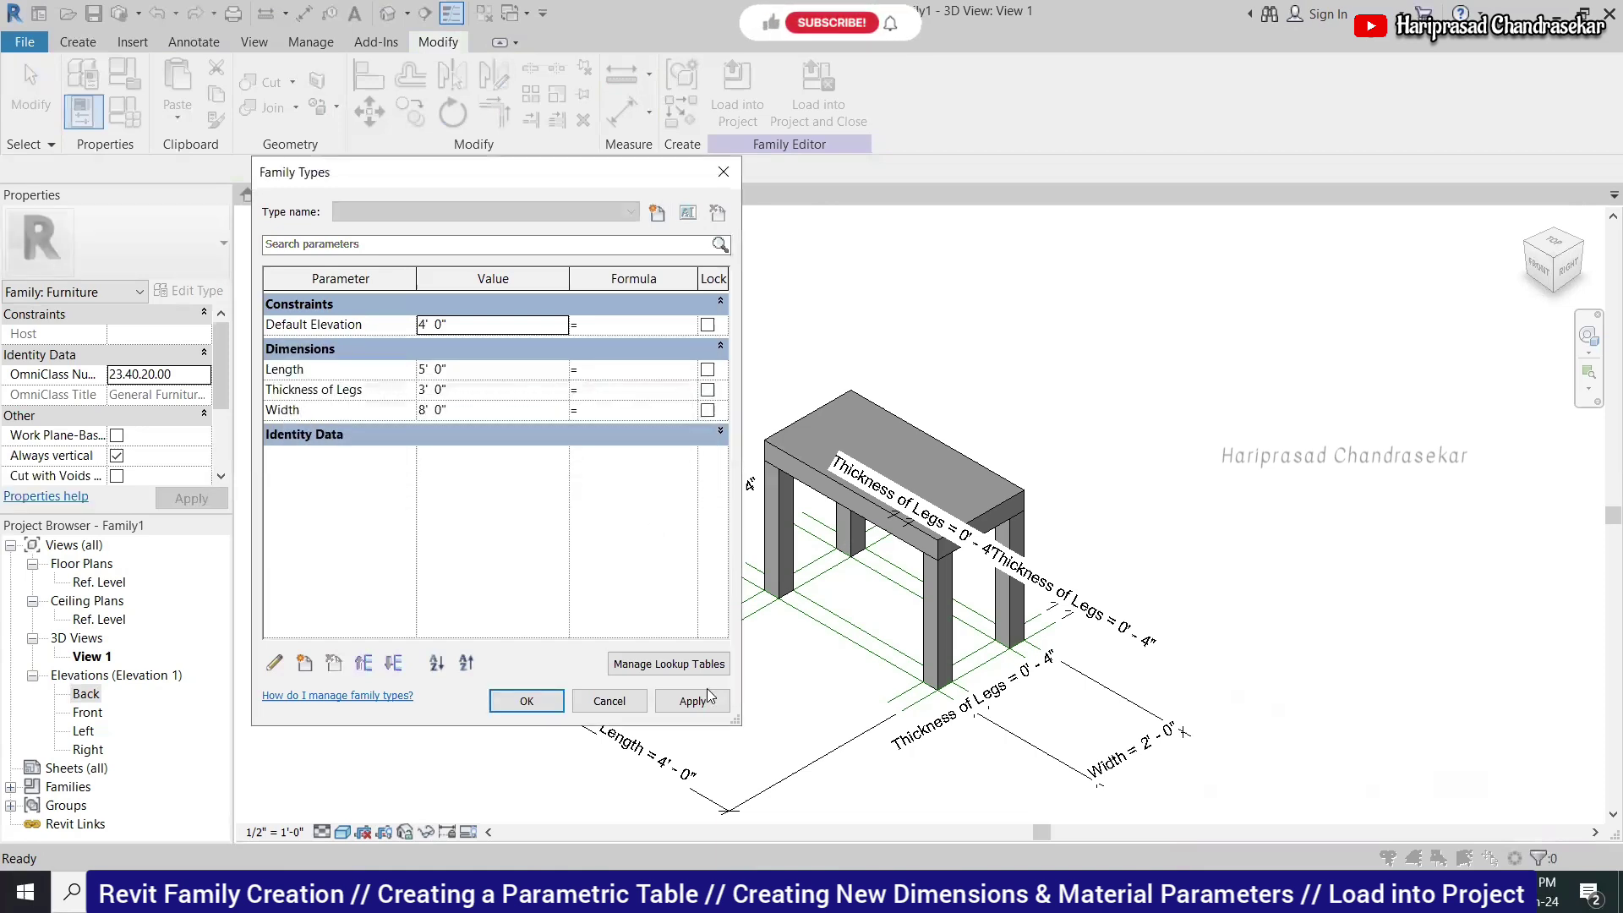
{"action": "left_click", "coordinate": [526, 701]}
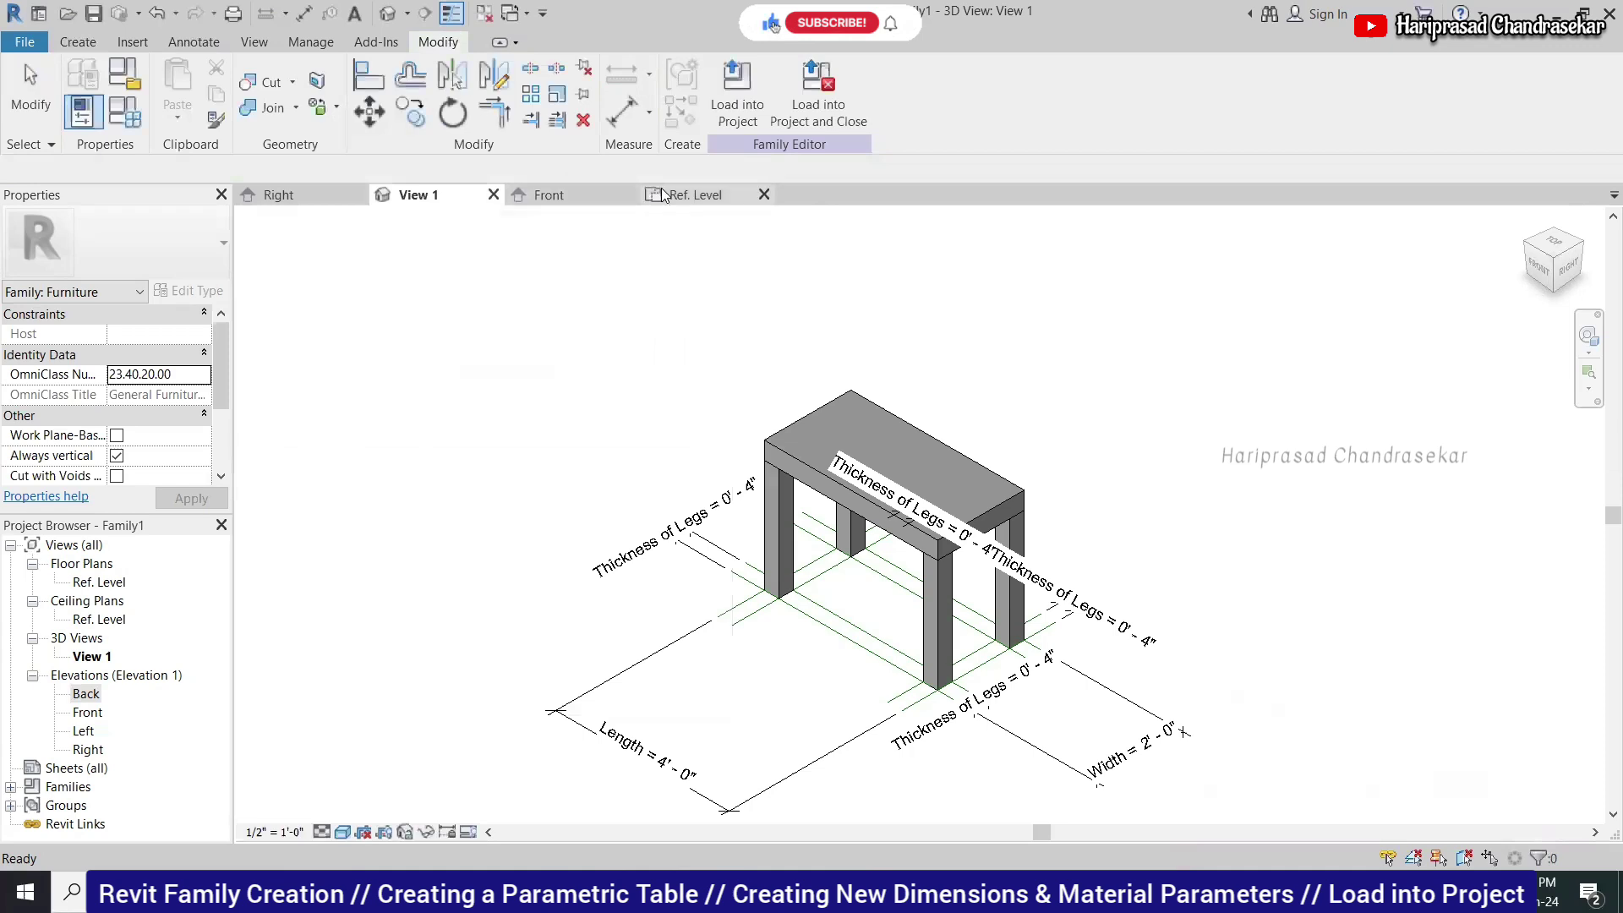
{"action": "left_click", "coordinate": [689, 195]}
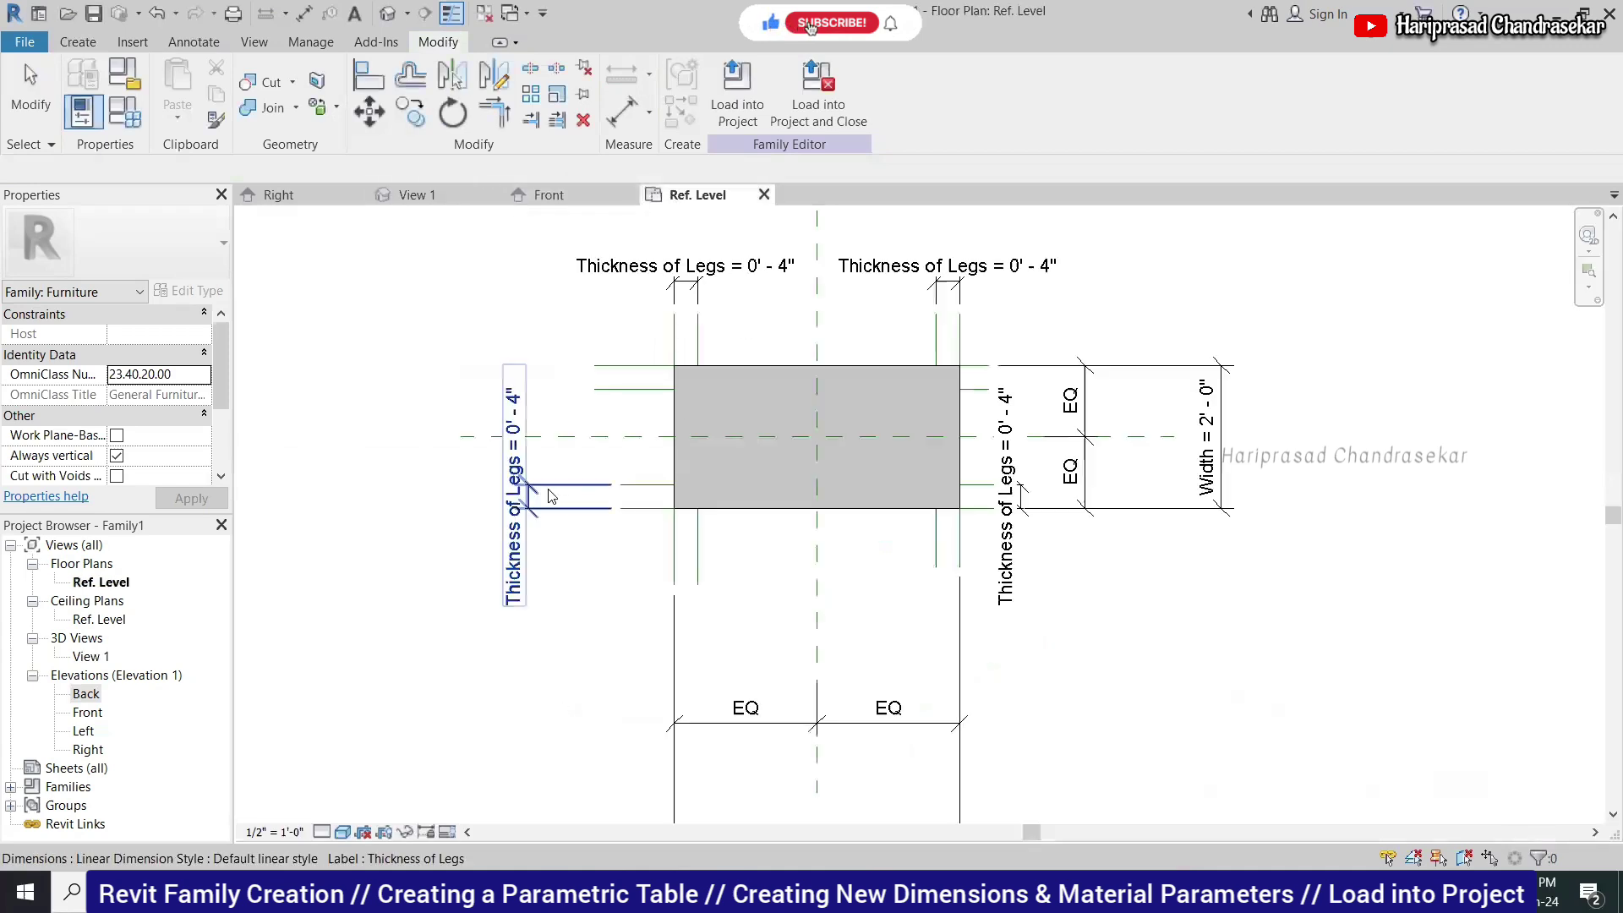
Delete the top-right and right vertical Thickness of Legs dimensions, keeping the left one.
{"action": "left_click", "coordinate": [530, 502]}
{"action": "key", "text": "Delete"}
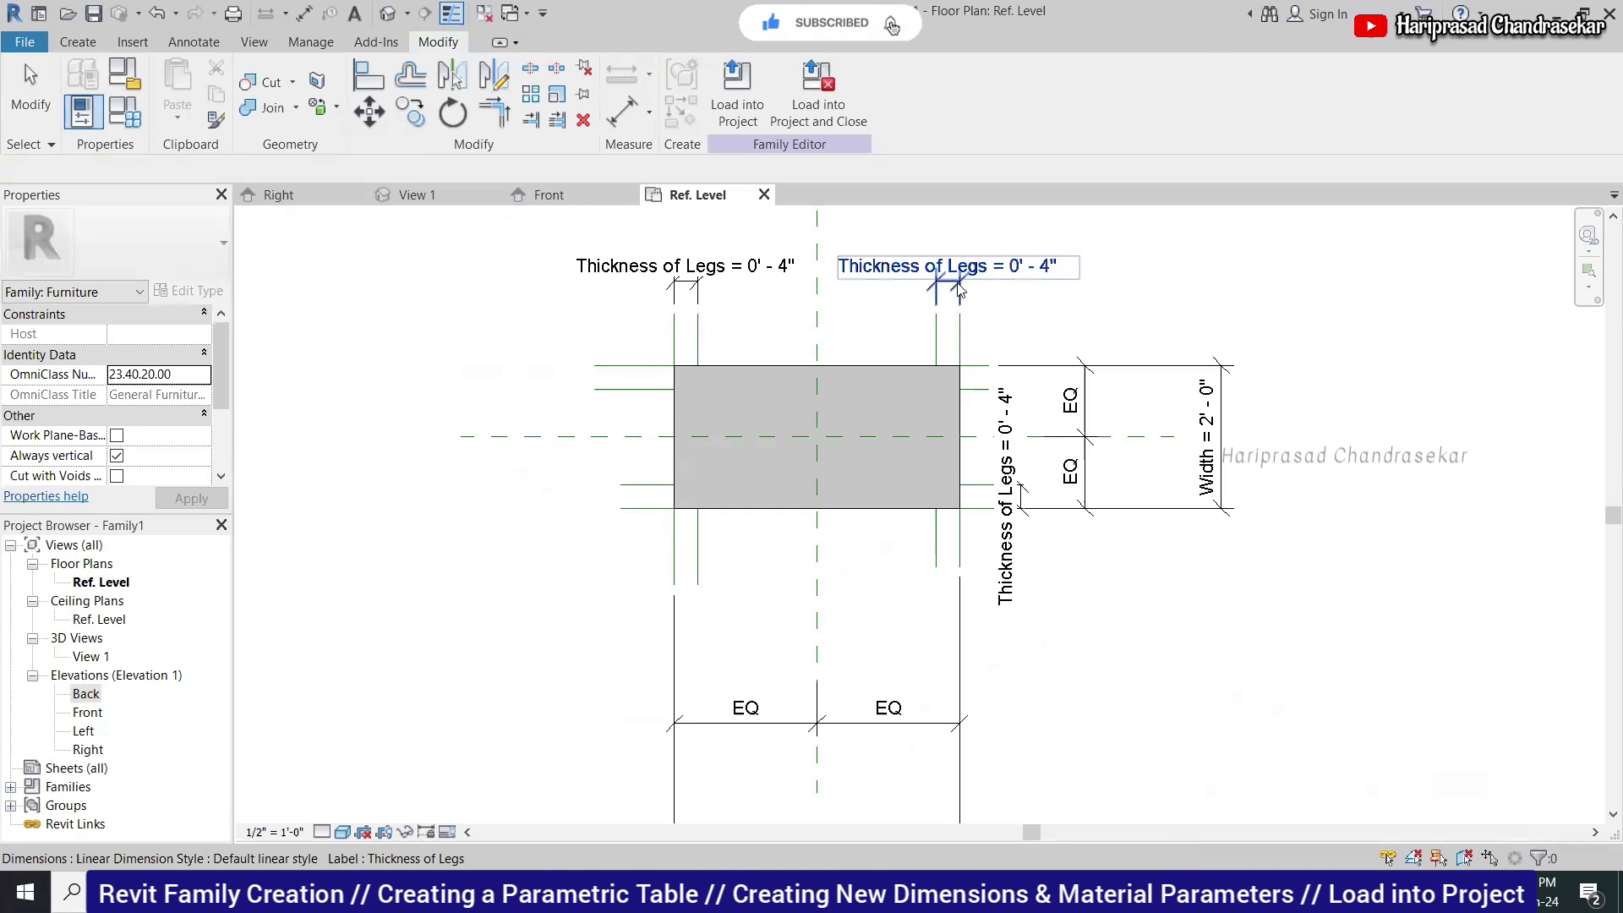
{"action": "key", "text": "ctrl+z"}
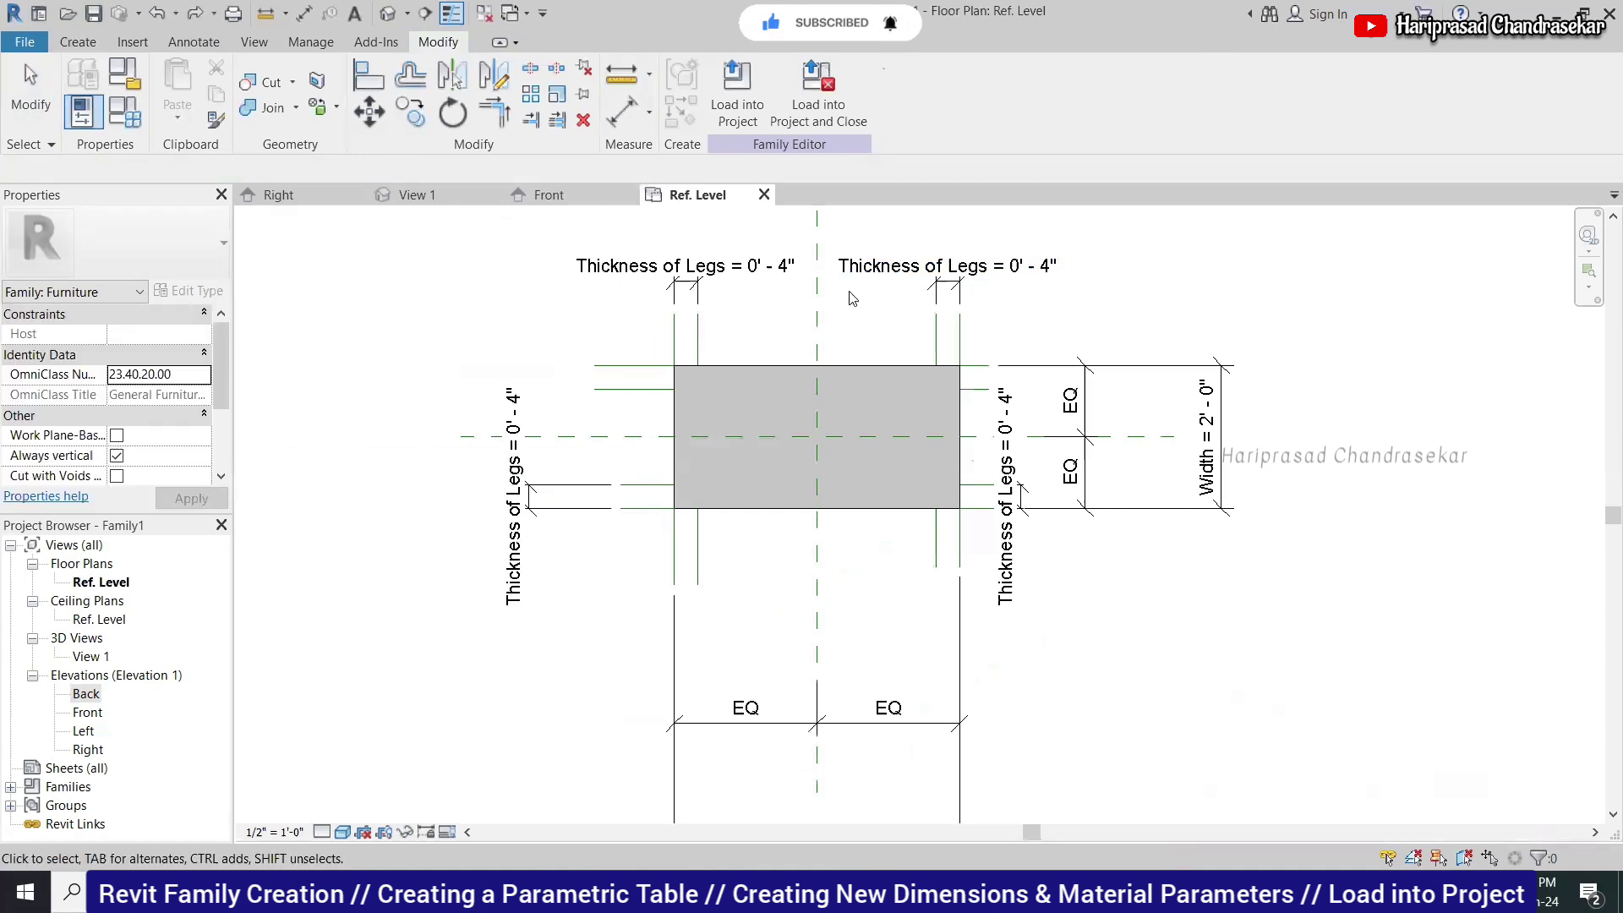
{"action": "left_click", "coordinate": [950, 283]}
{"action": "key", "text": "Delete"}
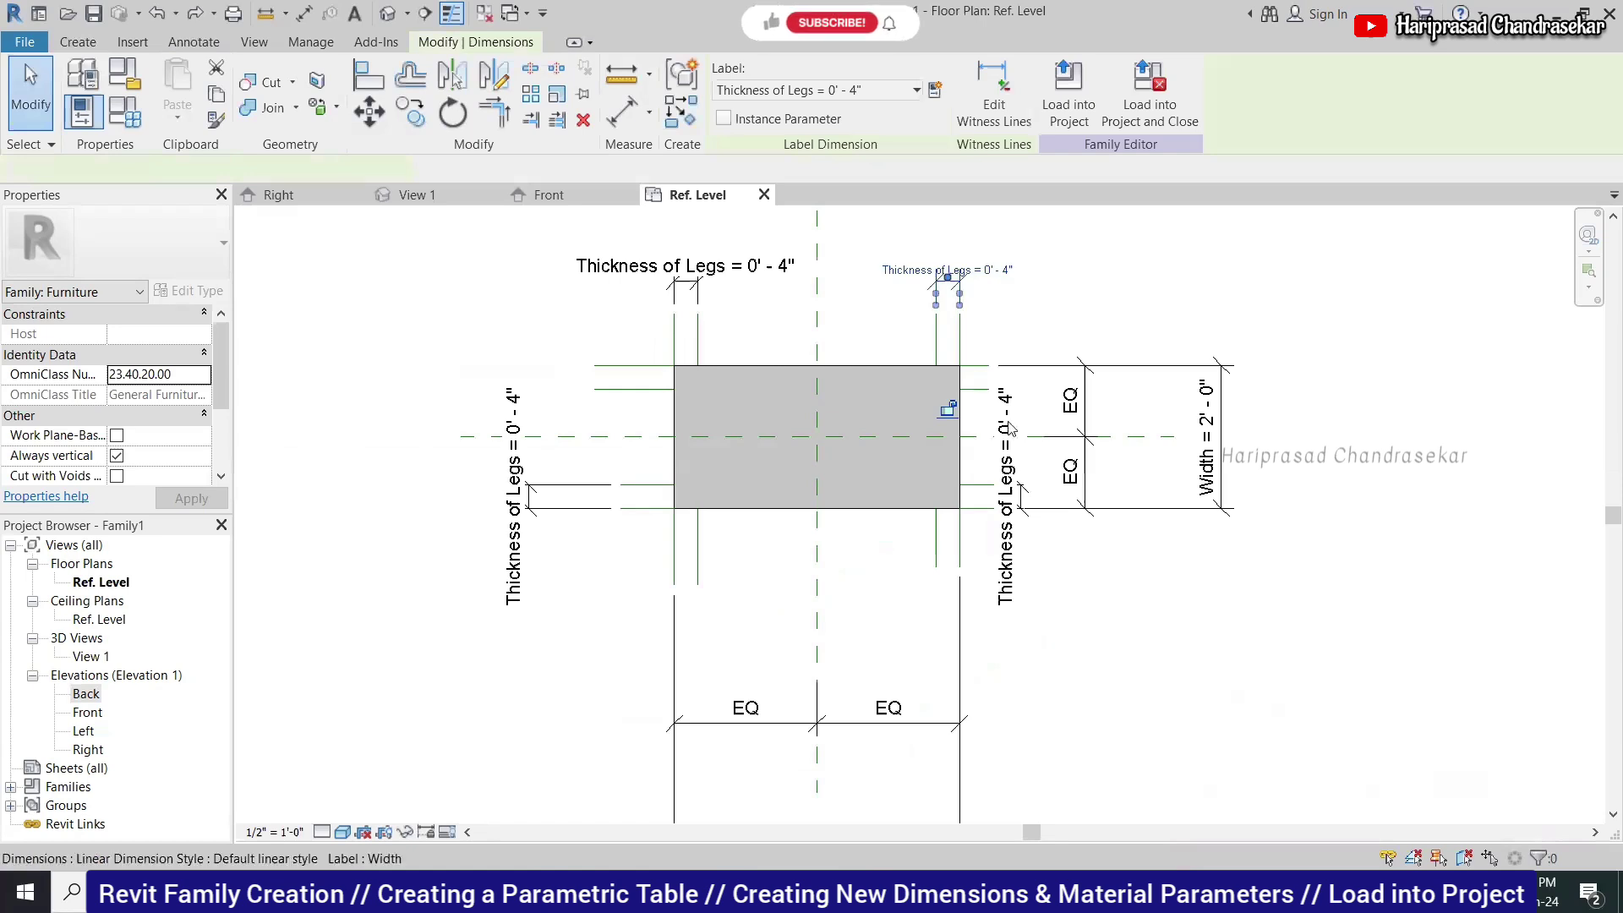
{"action": "left_click", "coordinate": [1020, 590]}
{"action": "key", "text": "Delete"}
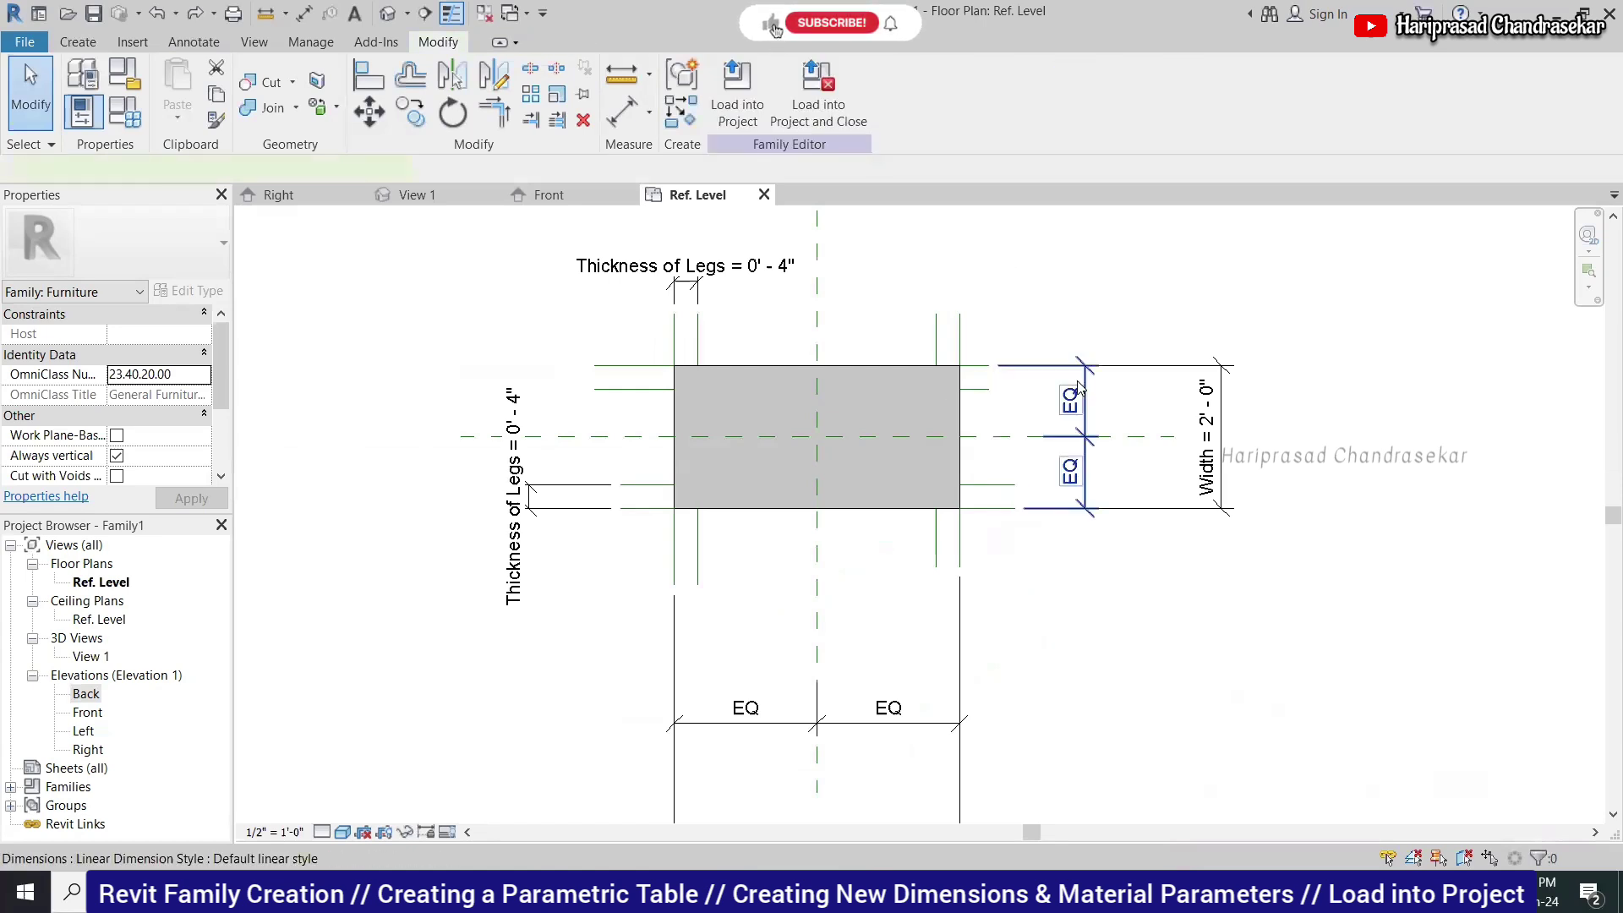
{"action": "left_click", "coordinate": [453, 196]}
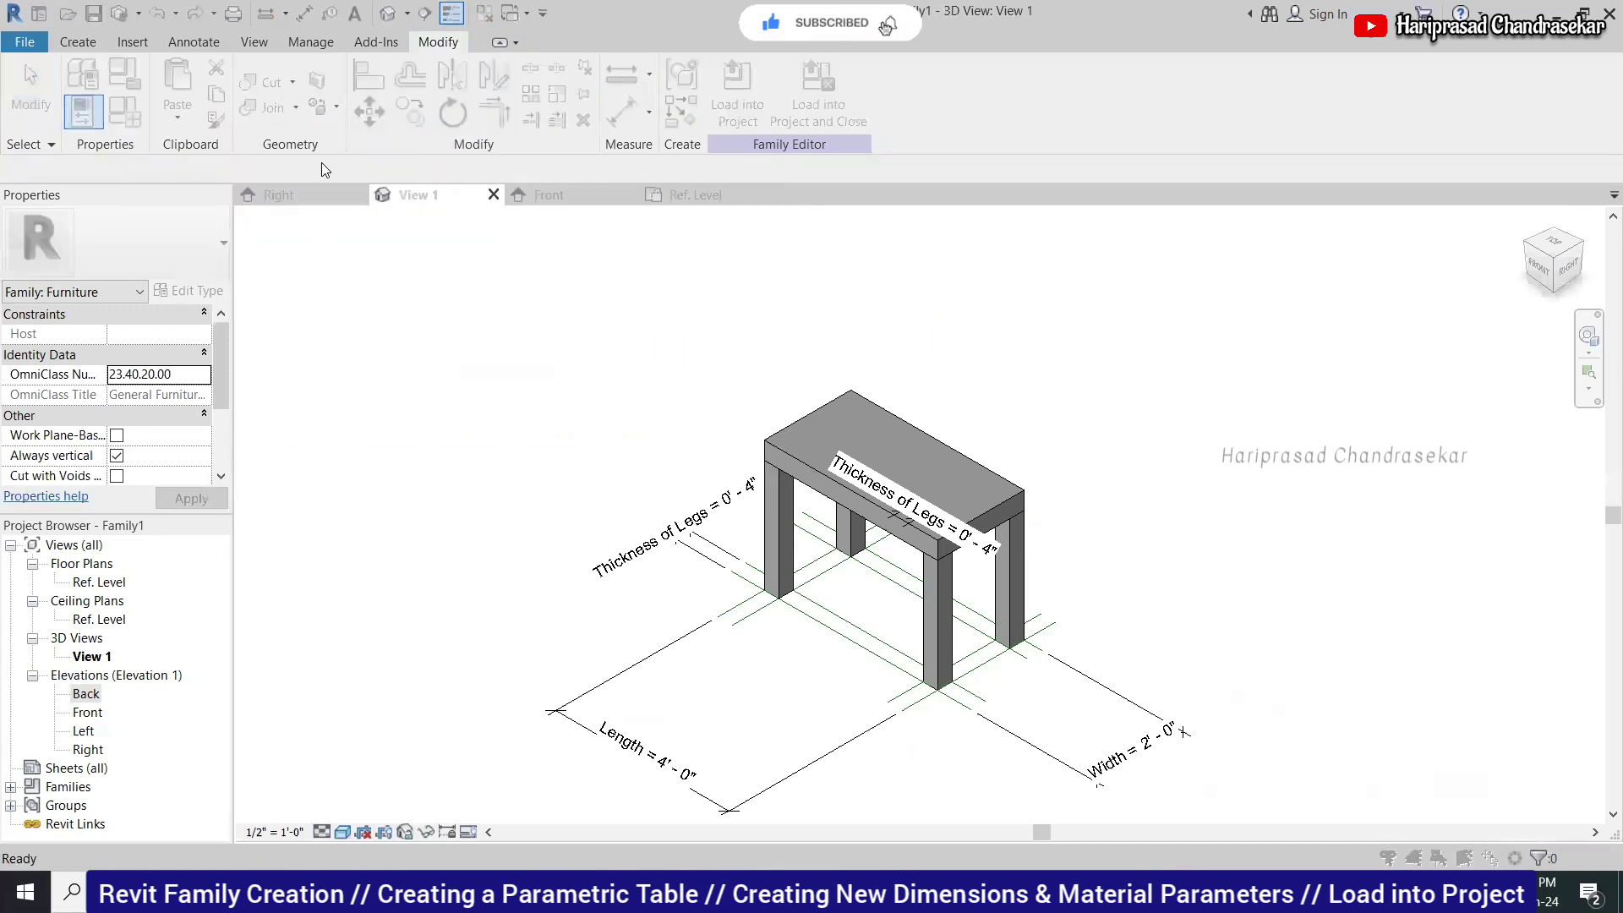
Set Thickness of Legs to 3" in Family Types and return to the Ref. Level plan.
{"action": "left_click", "coordinate": [487, 389]}
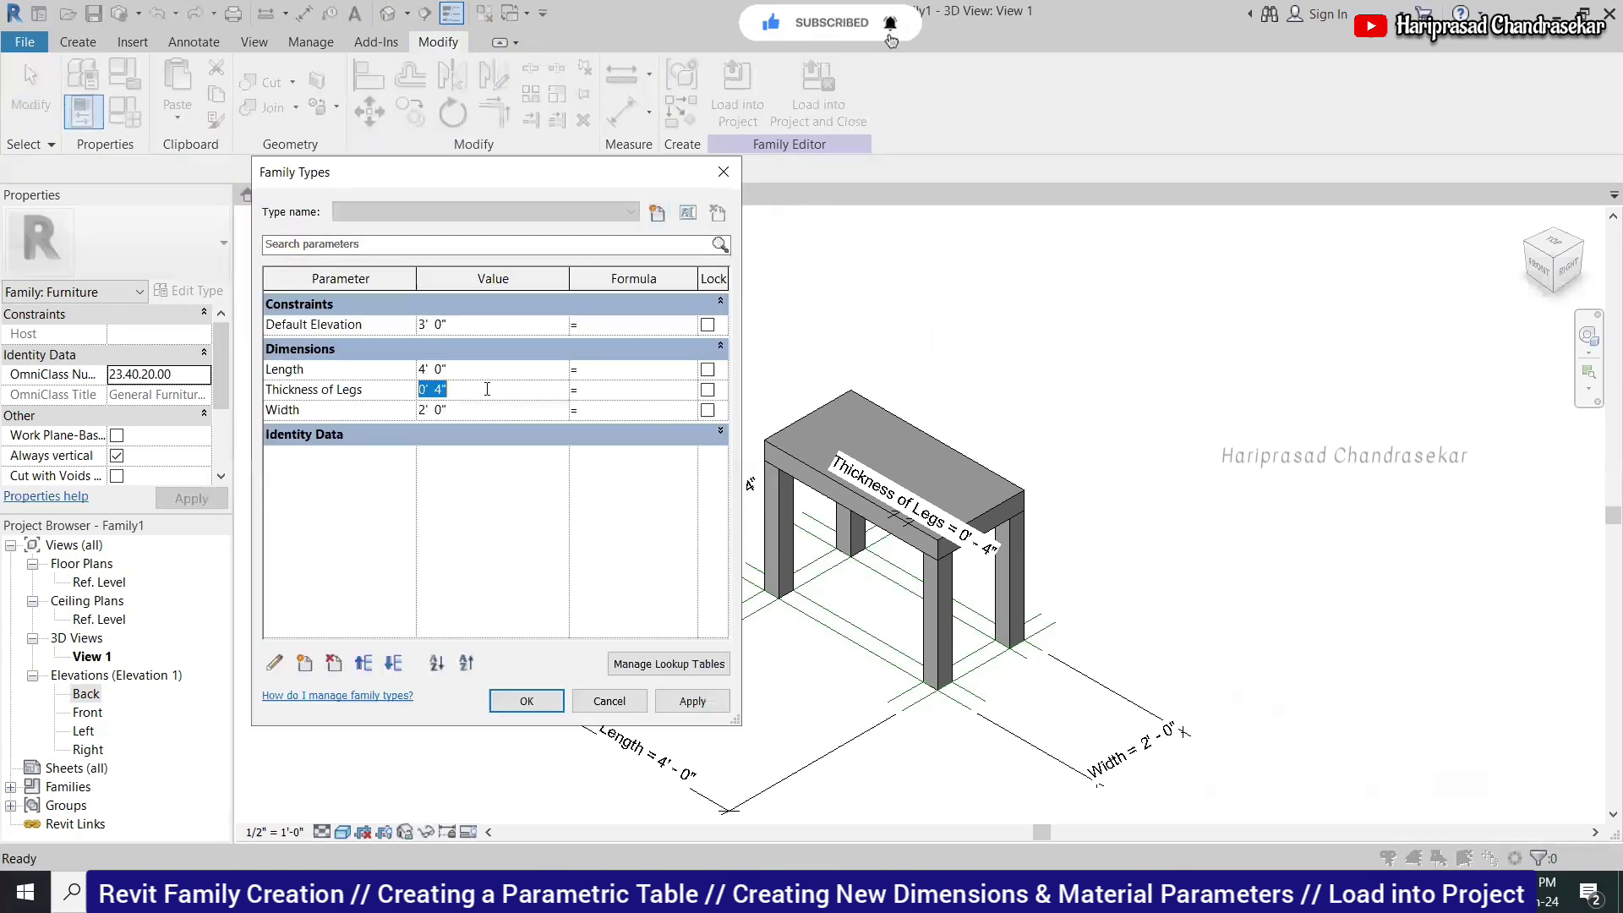
{"action": "left_click", "coordinate": [538, 701]}
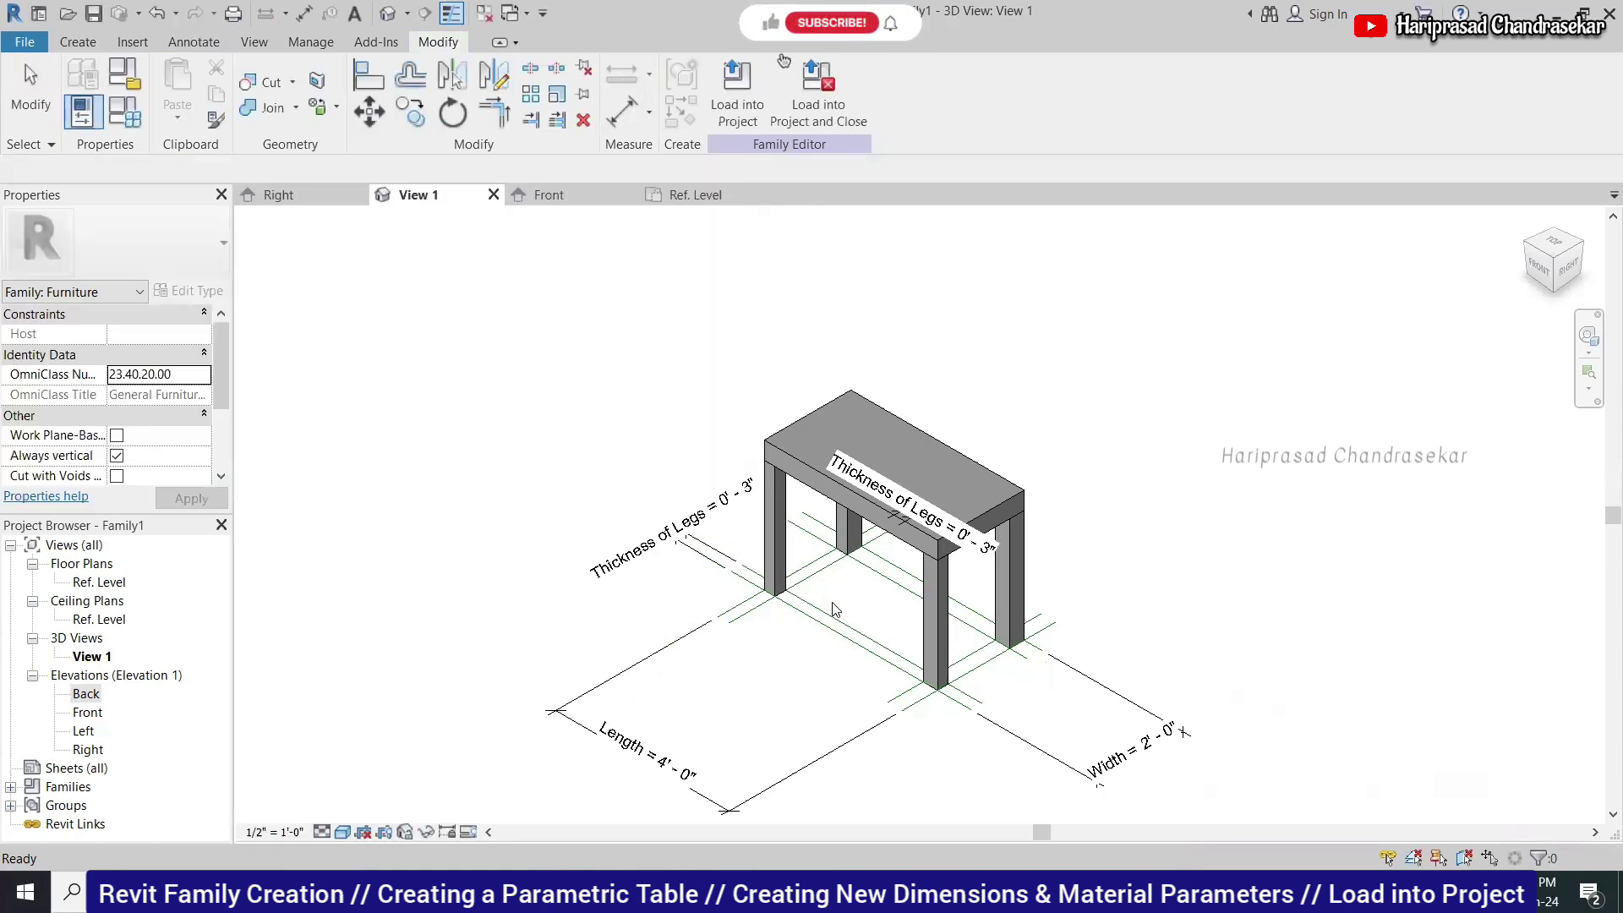
{"action": "scroll", "coordinate": [835, 609], "scroll_direction": "up", "scroll_amount": 1}
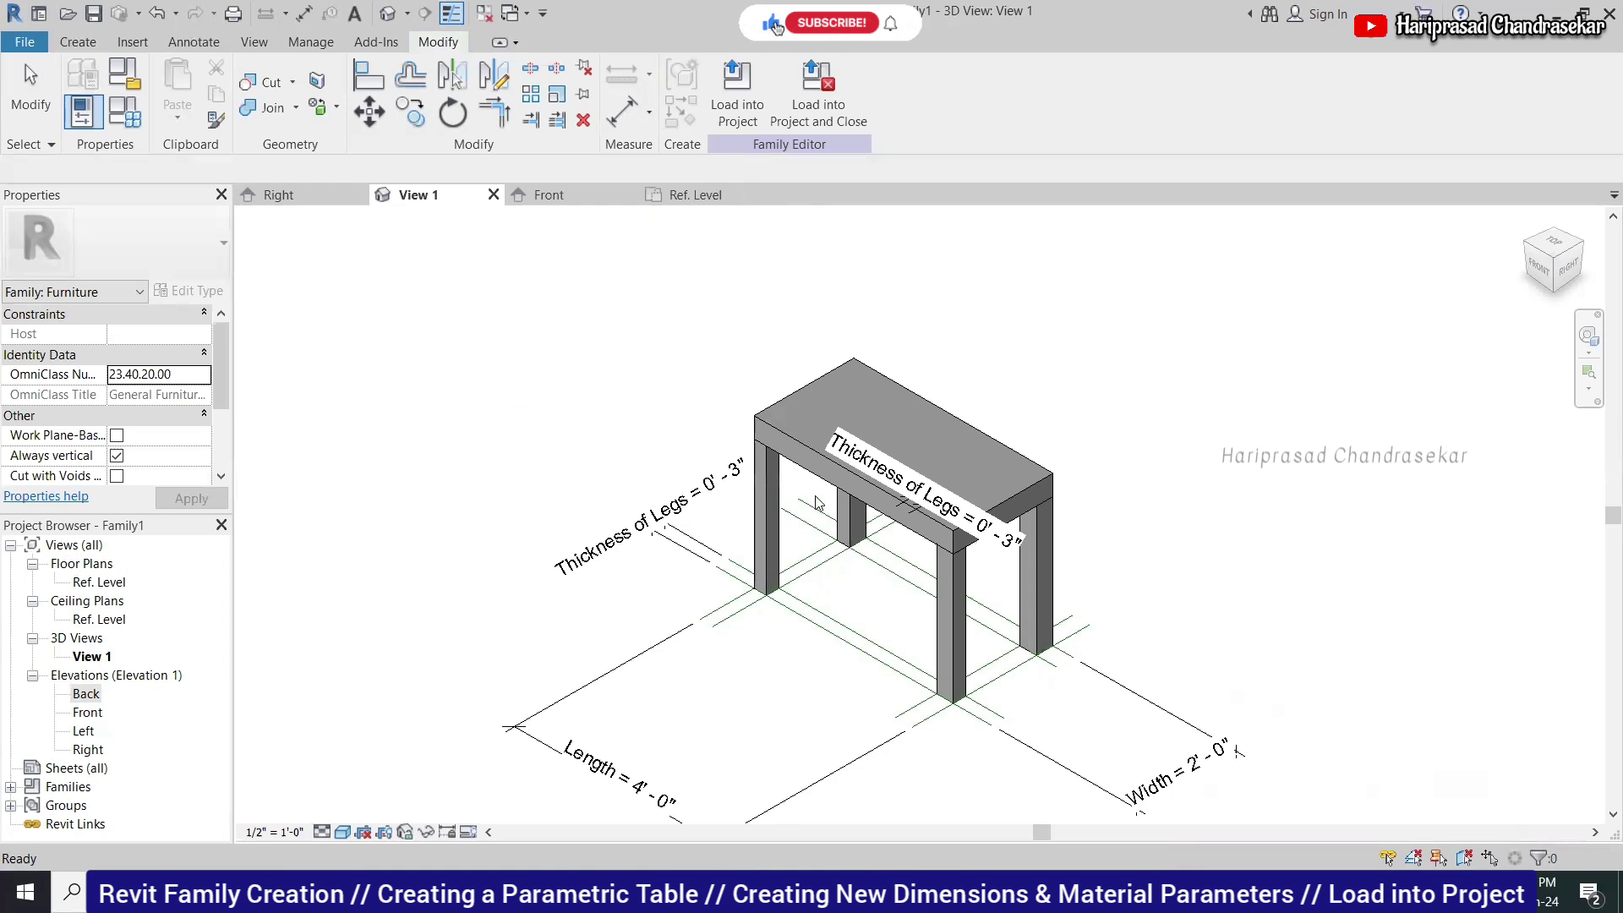
{"action": "left_click", "coordinate": [700, 194]}
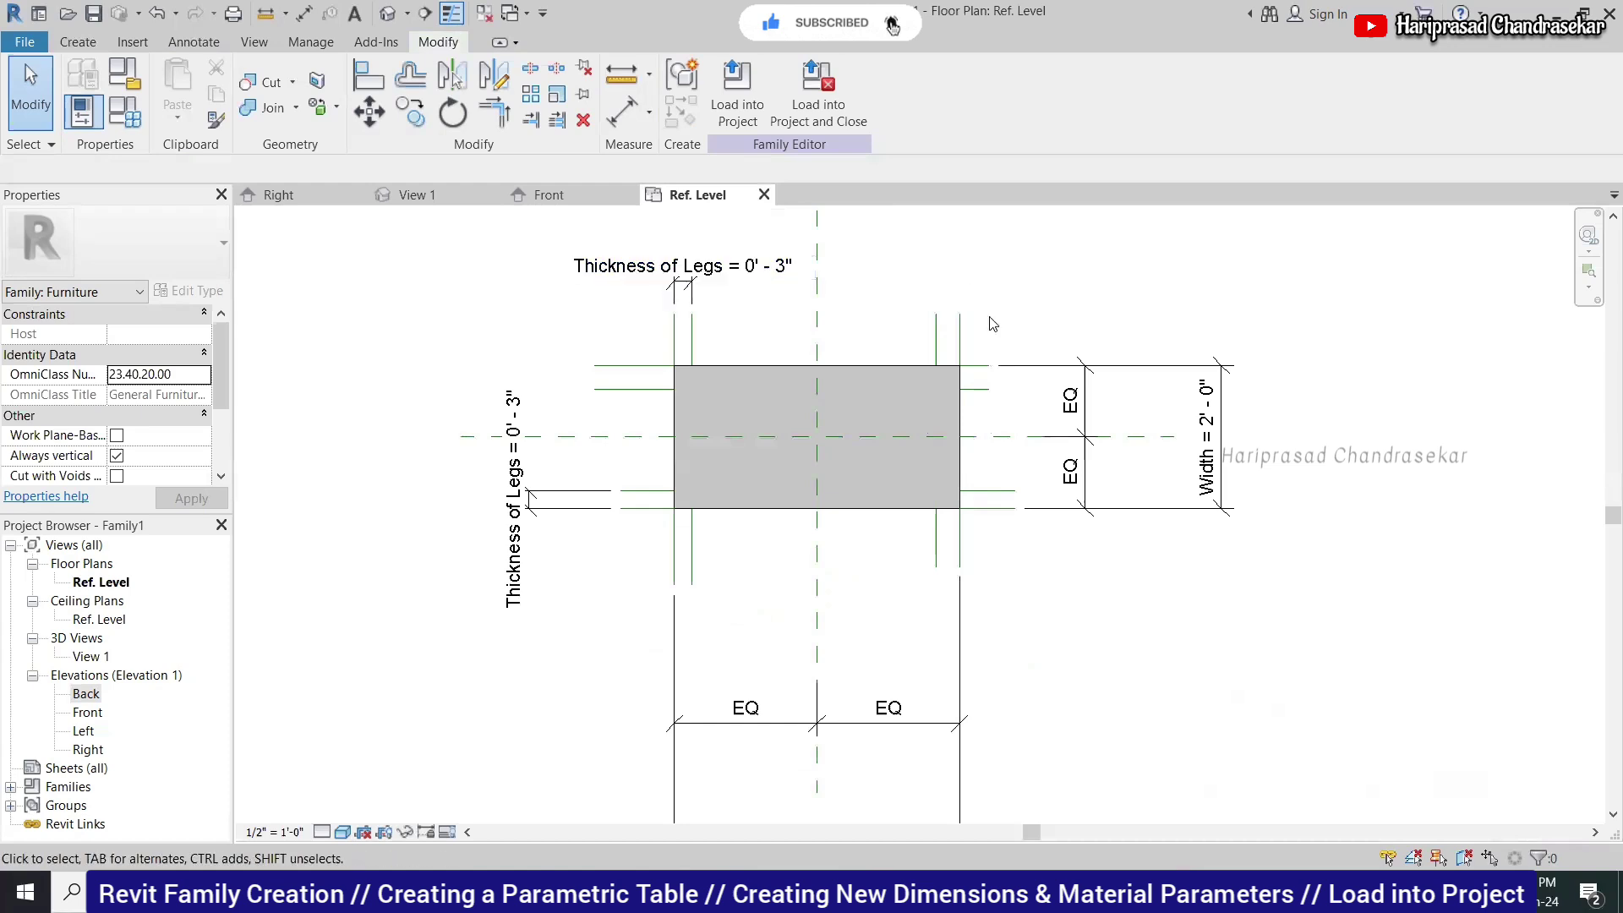
Place new aligned dimensions across the right and left legs.
{"action": "left_click", "coordinate": [194, 42]}
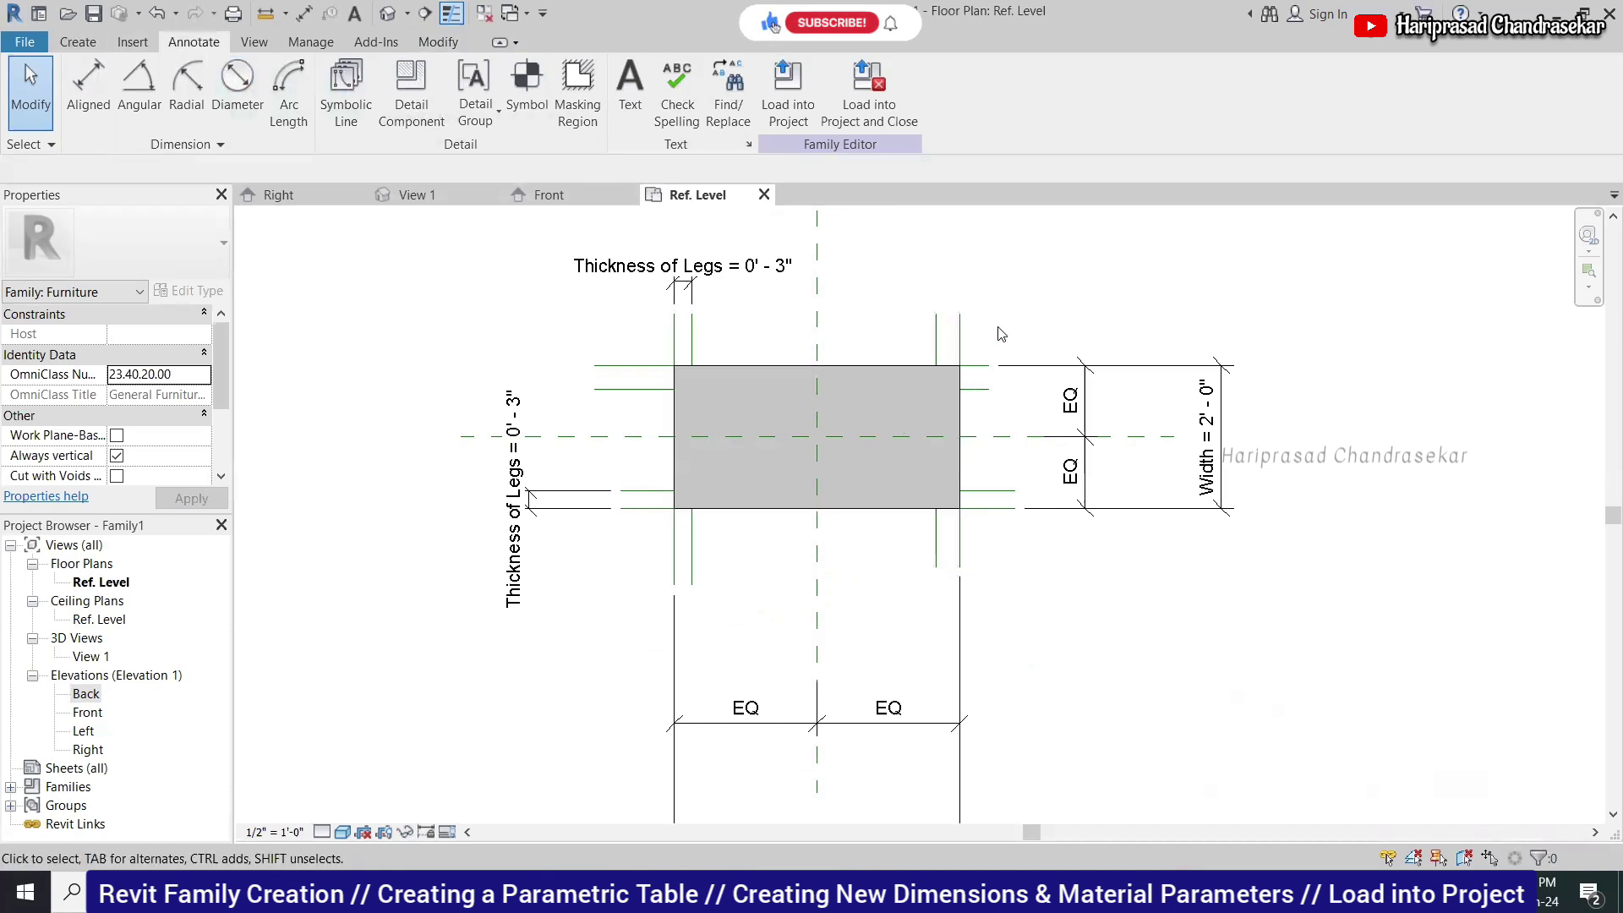
{"action": "left_click", "coordinate": [83, 77]}
{"action": "left_click", "coordinate": [935, 331]}
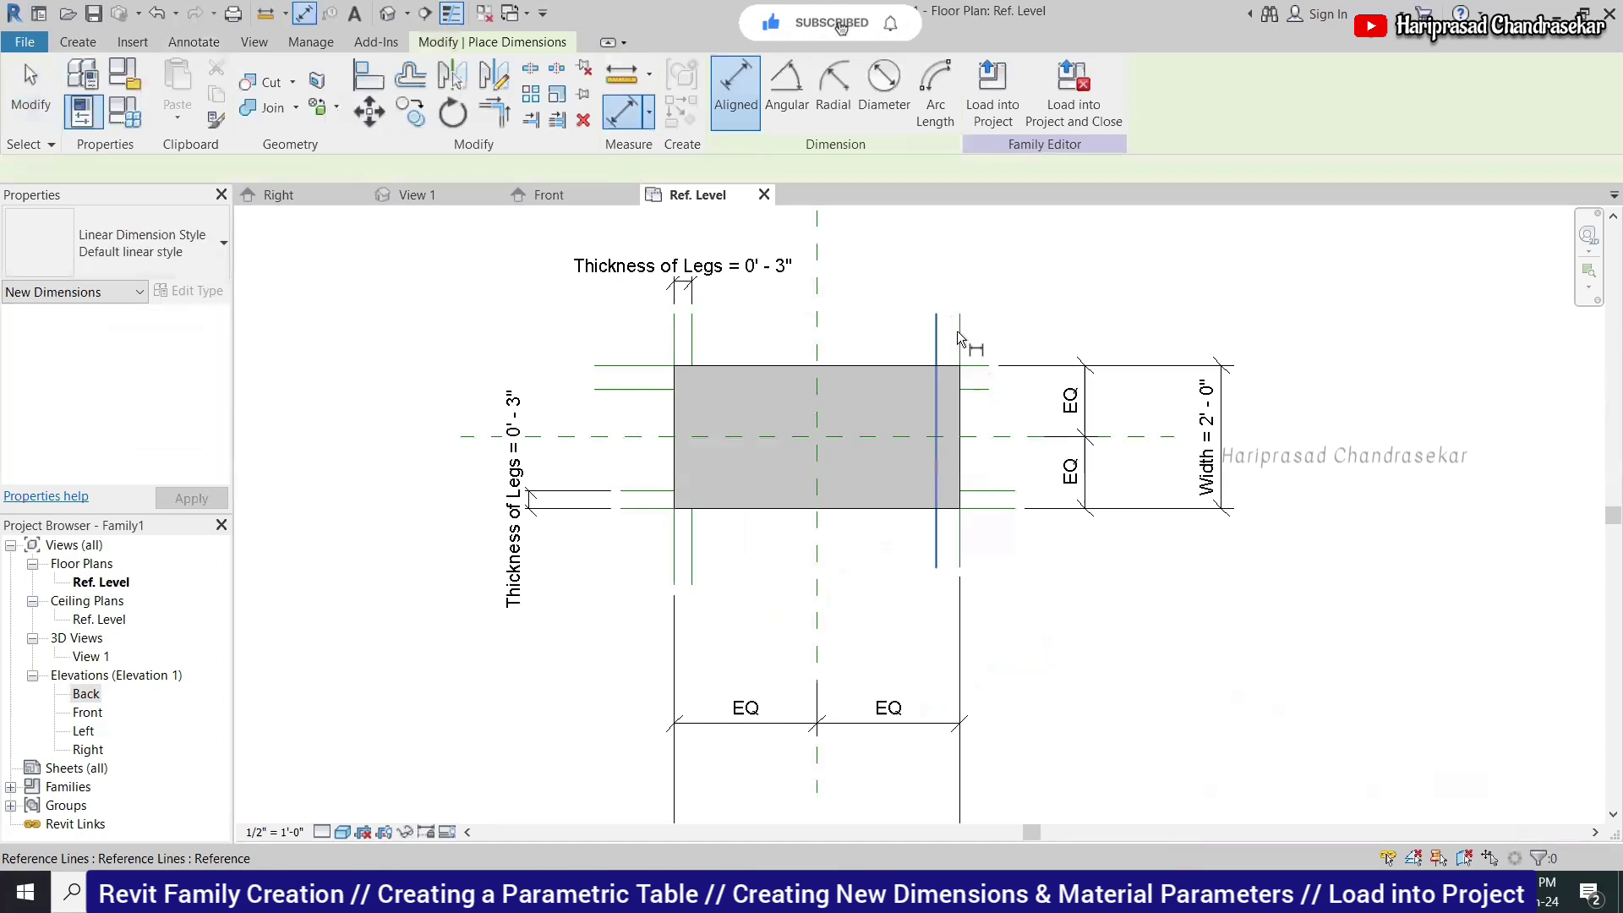
{"action": "left_click", "coordinate": [958, 332]}
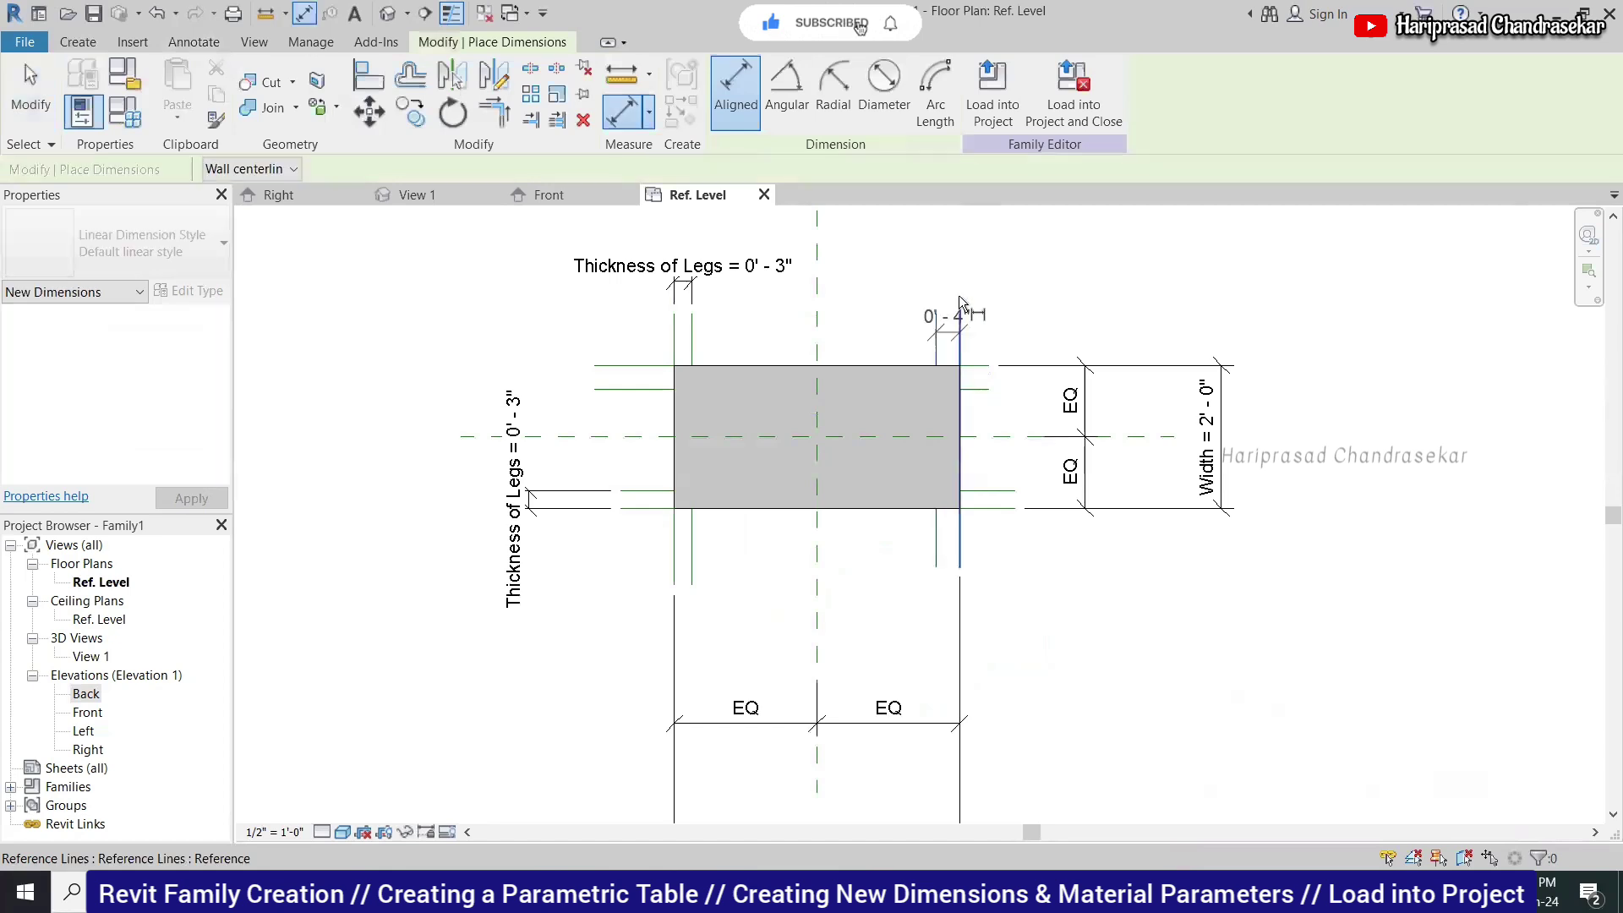
{"action": "left_click", "coordinate": [622, 365]}
{"action": "left_click", "coordinate": [624, 389]}
{"action": "left_click", "coordinate": [545, 377]}
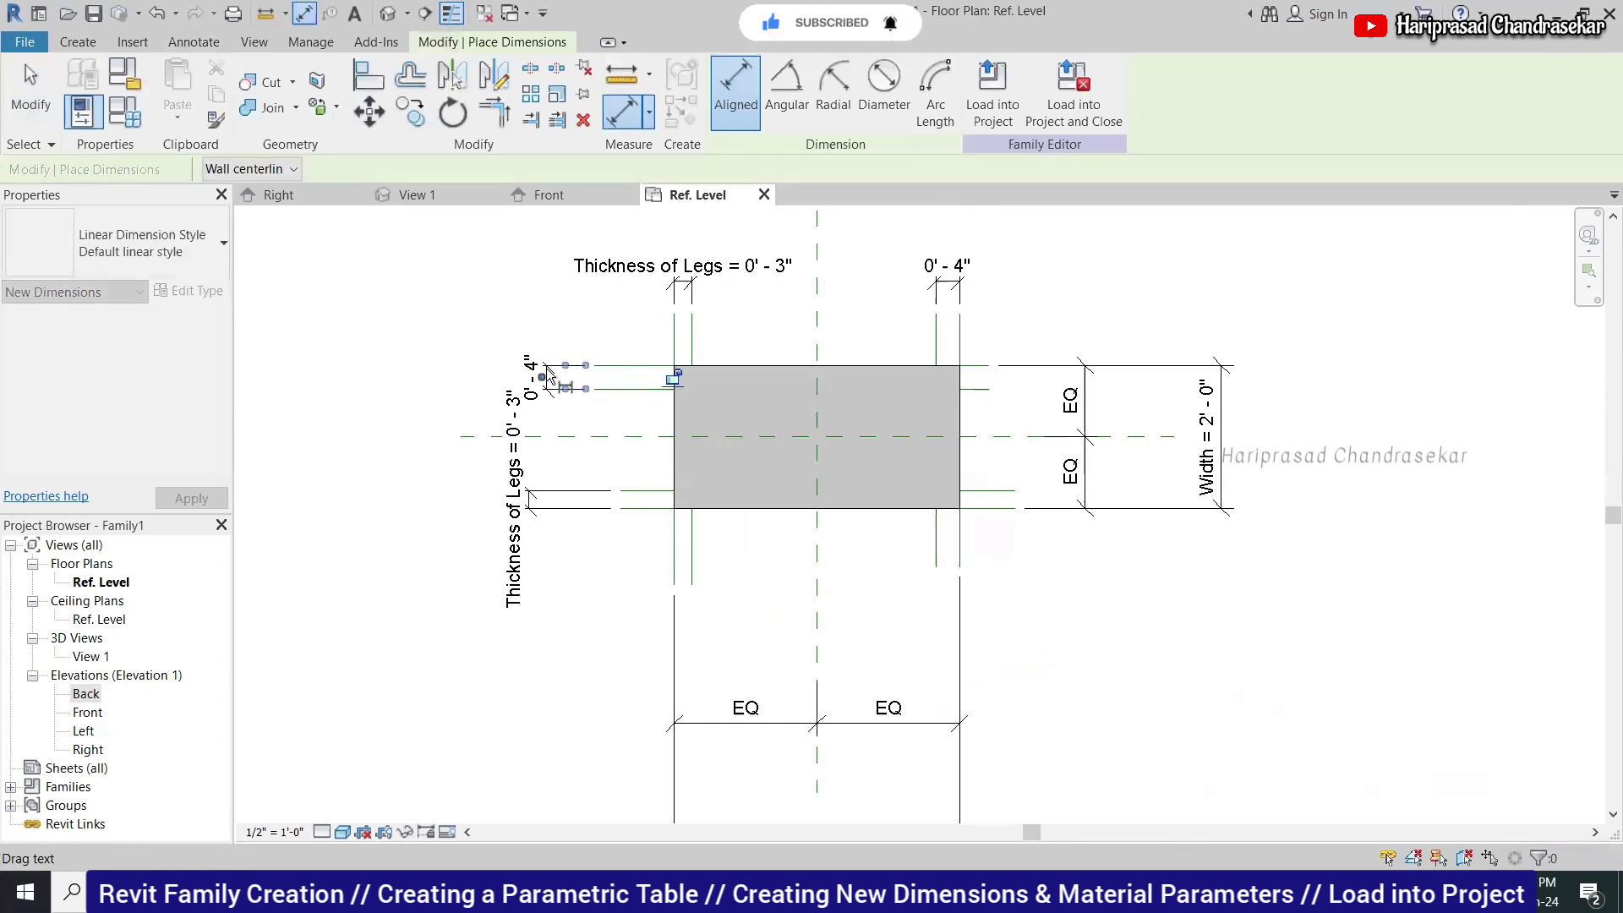
{"action": "key", "text": "Escape"}
{"action": "key", "text": "Escape"}
Label both new dimensions Thickness of Legs and switch to the 3D view.
{"action": "left_click", "coordinate": [951, 292]}
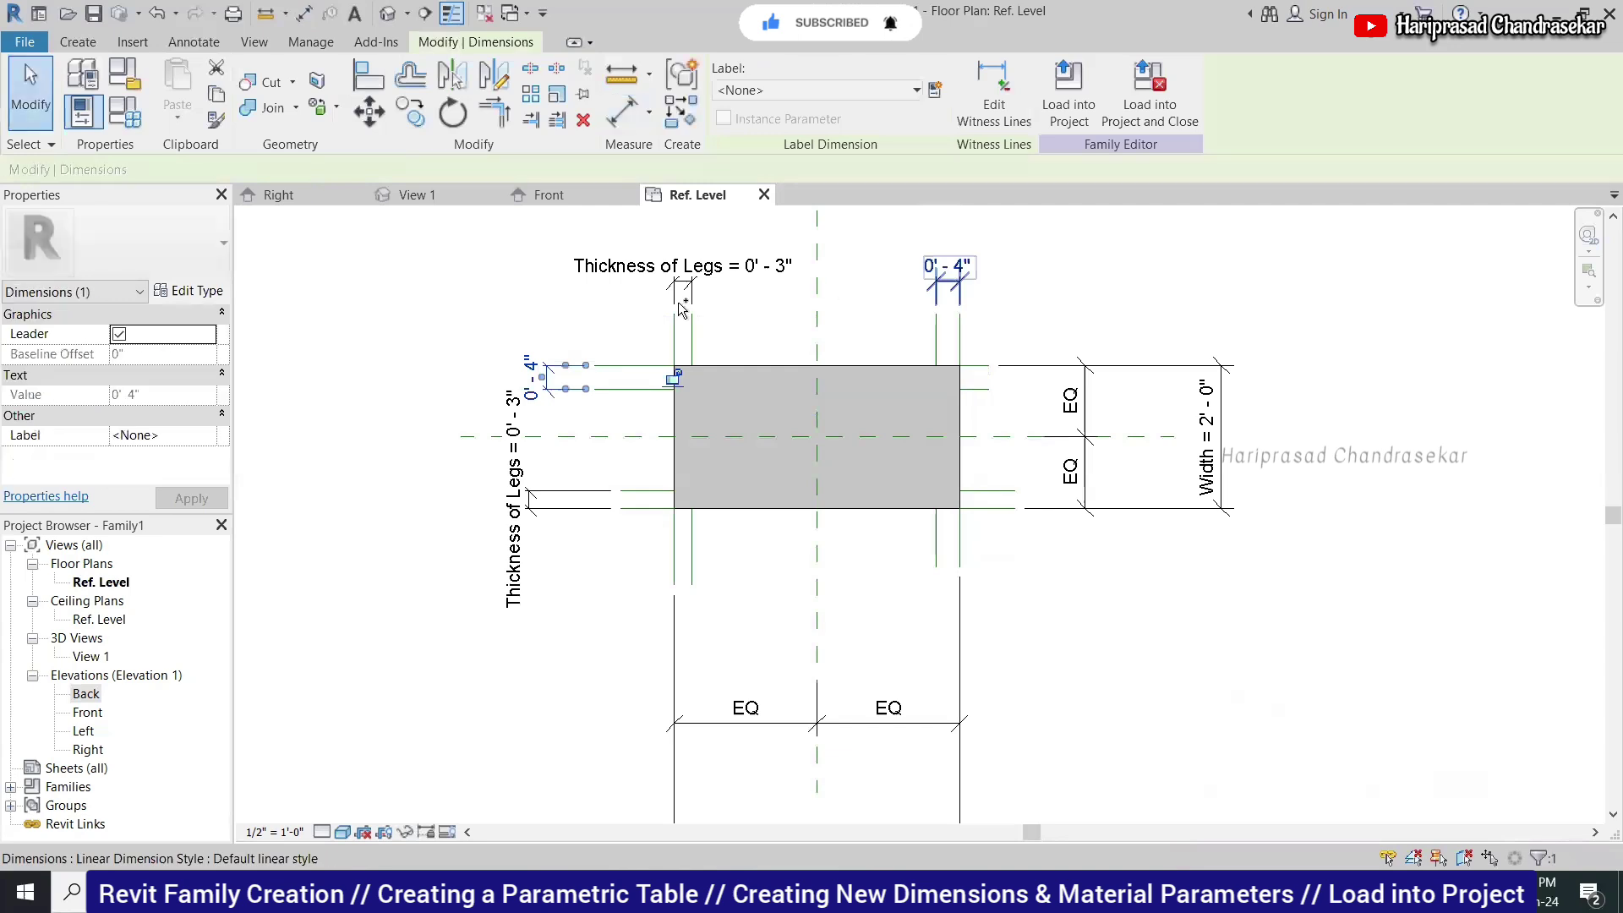
{"action": "left_click", "coordinate": [160, 435]}
{"action": "left_click", "coordinate": [206, 434]}
{"action": "left_click", "coordinate": [159, 506]}
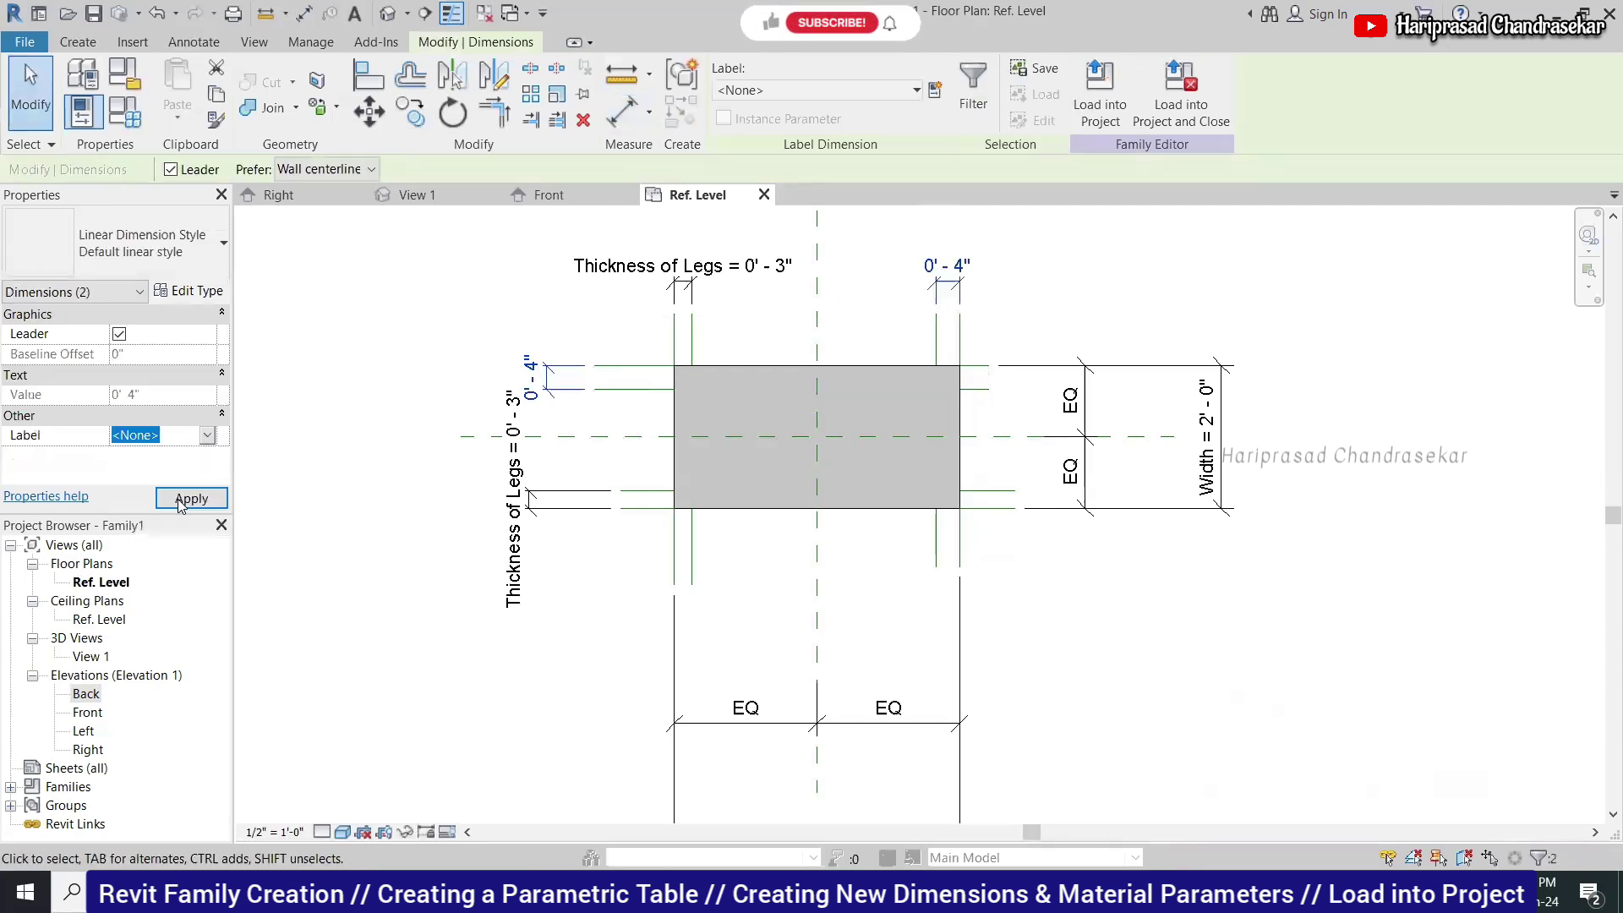
{"action": "left_click", "coordinate": [417, 348]}
{"action": "left_click", "coordinate": [481, 299]}
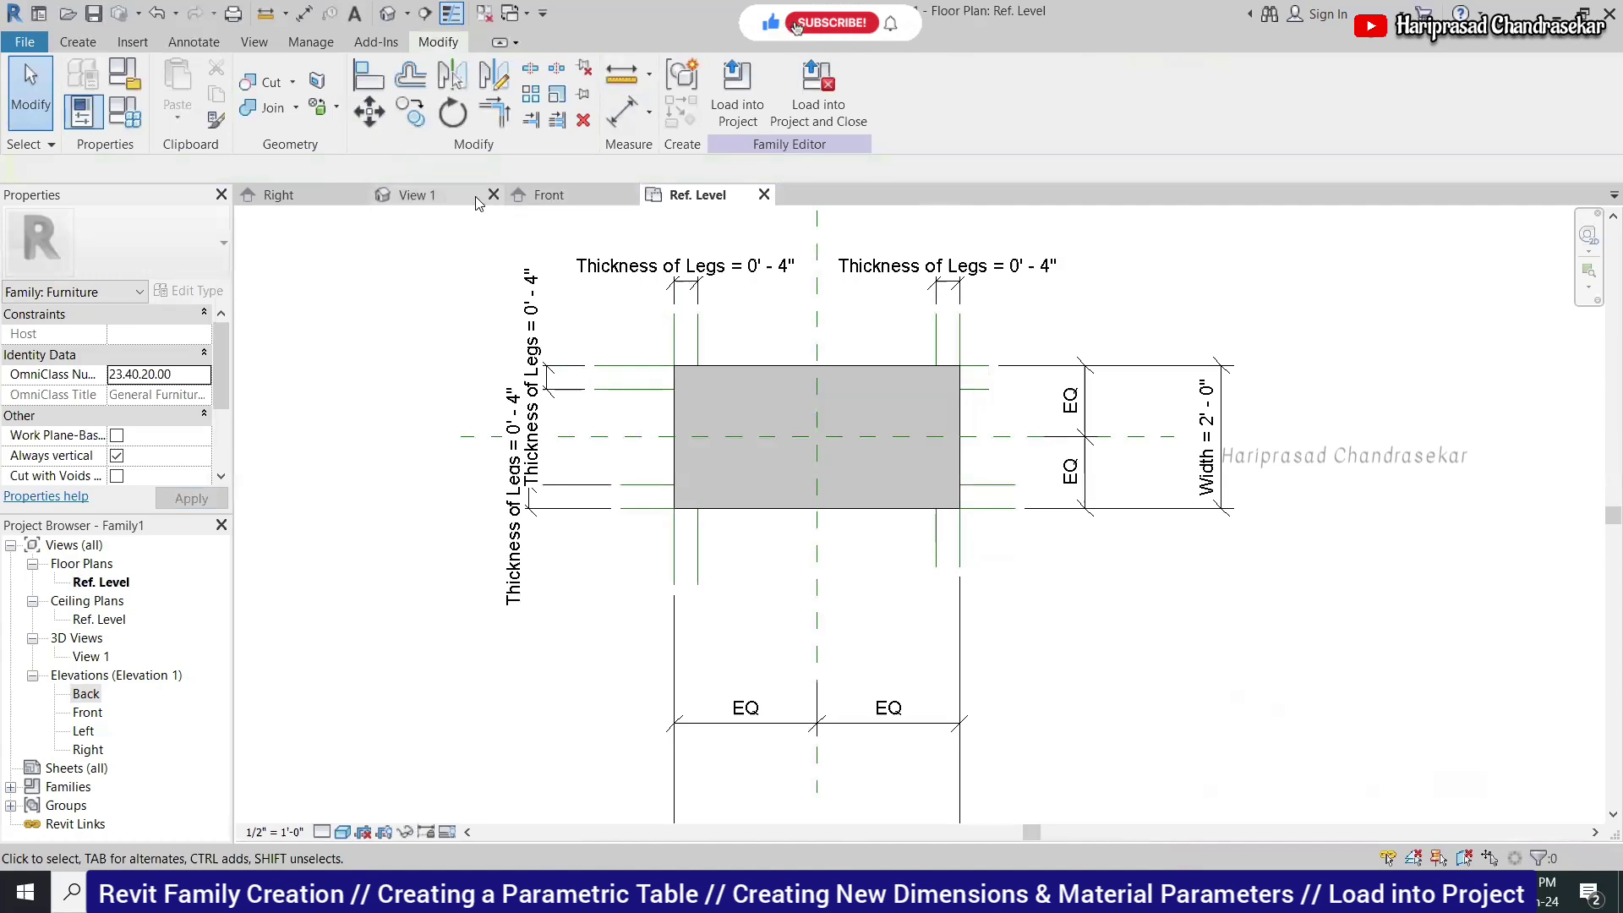
{"action": "left_click", "coordinate": [417, 195]}
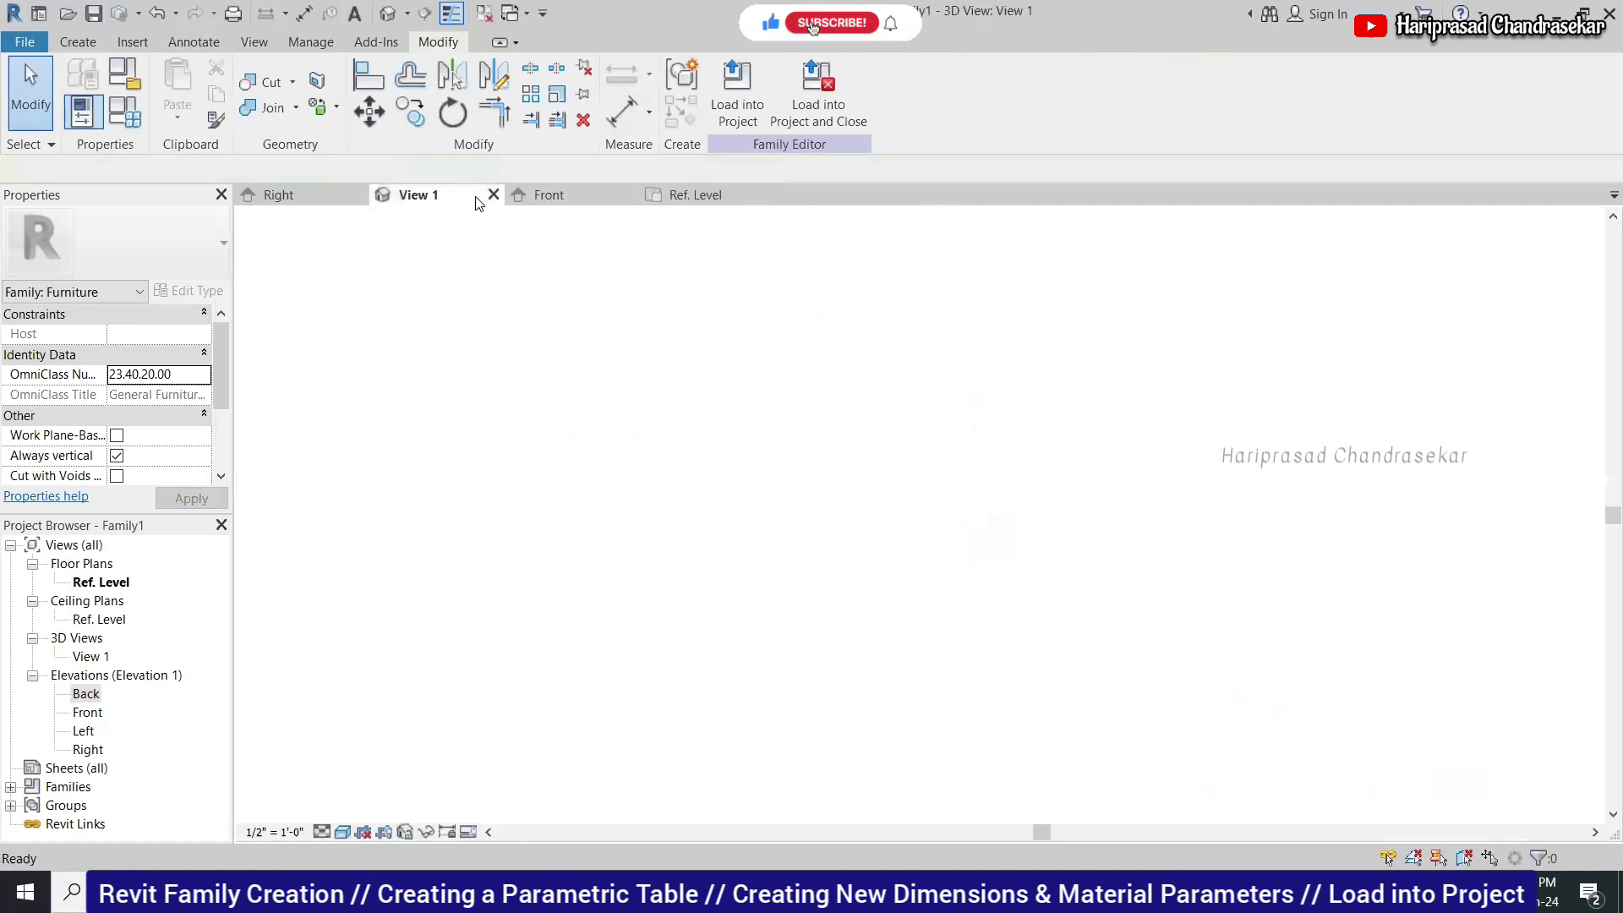
Set Thickness of Legs to 3" in Family Types.
{"action": "left_click", "coordinate": [134, 119]}
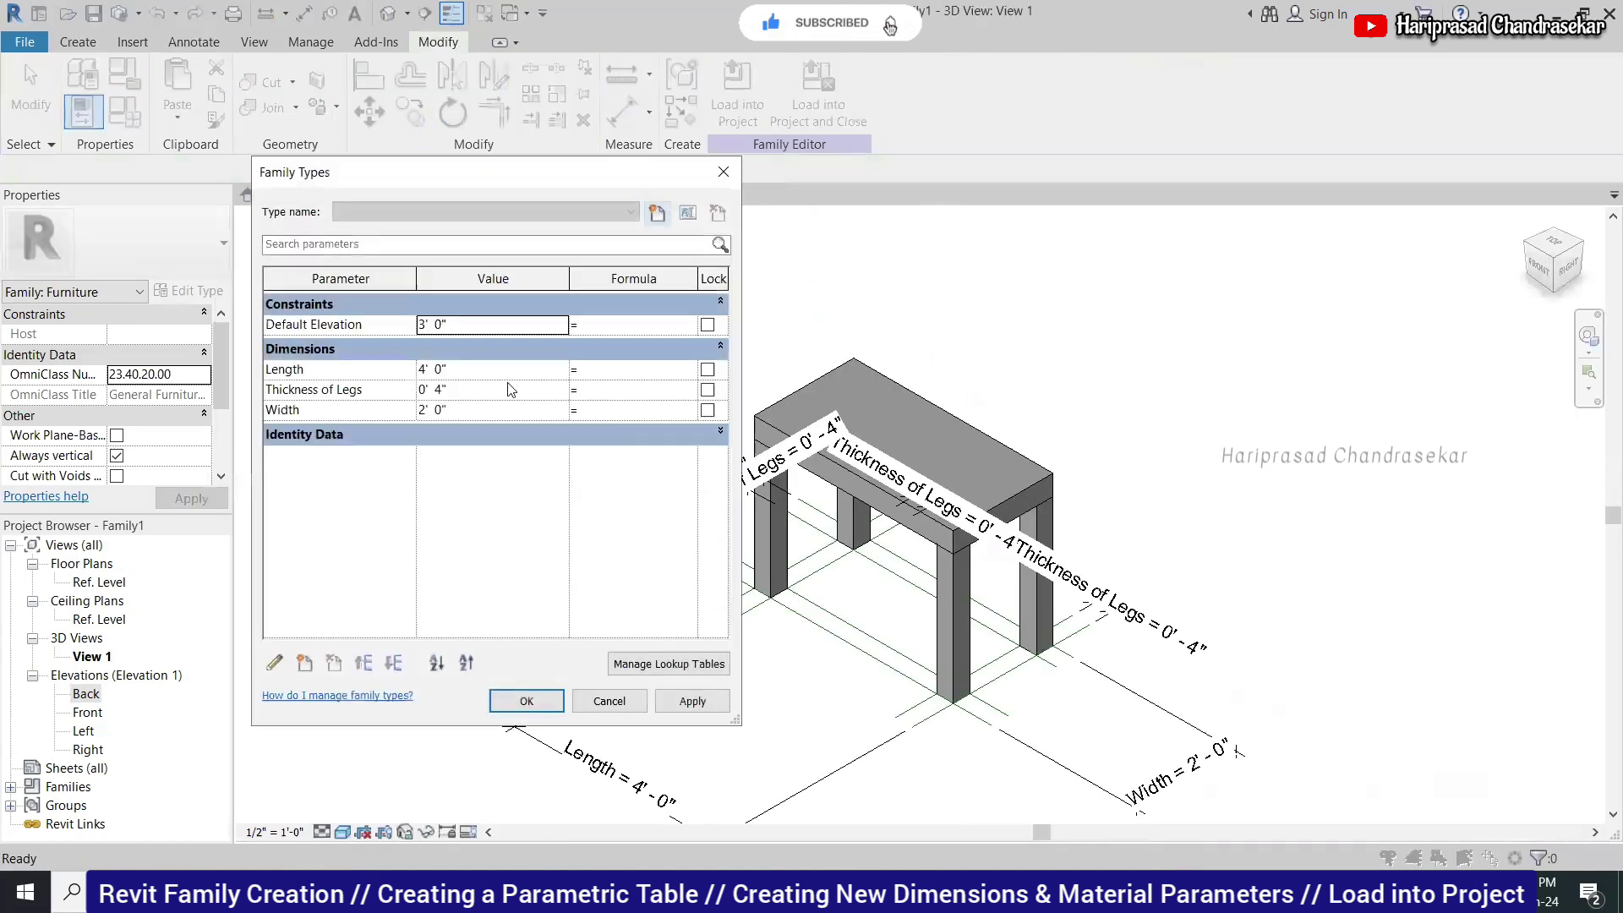
{"action": "left_click", "coordinate": [499, 387]}
{"action": "type", "text": "3\""}
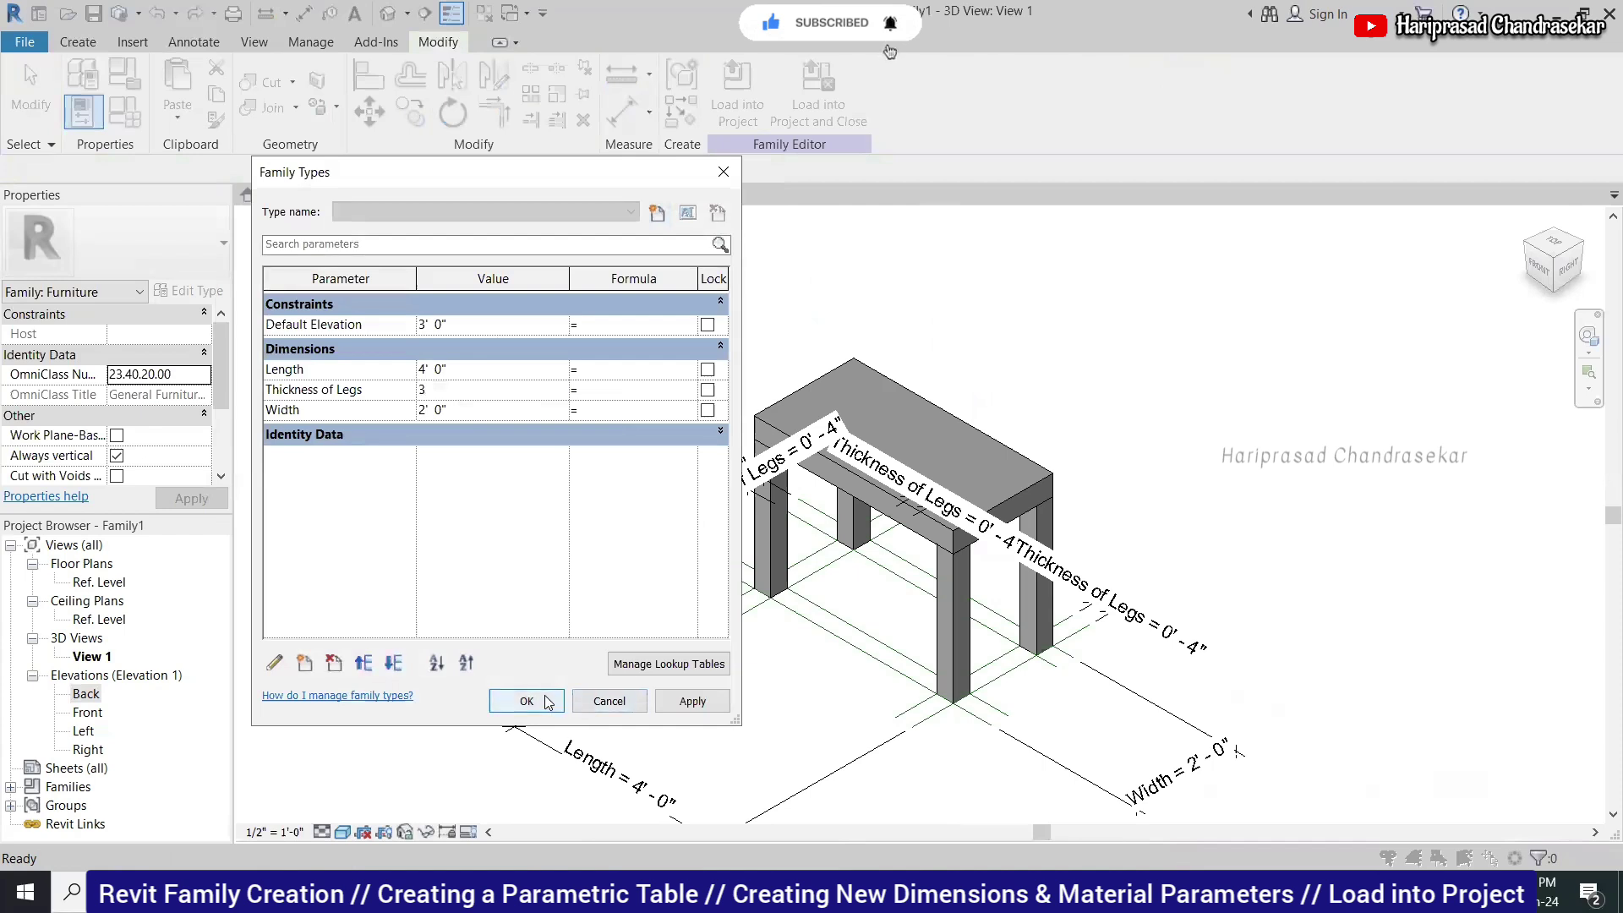
{"action": "left_click", "coordinate": [531, 702]}
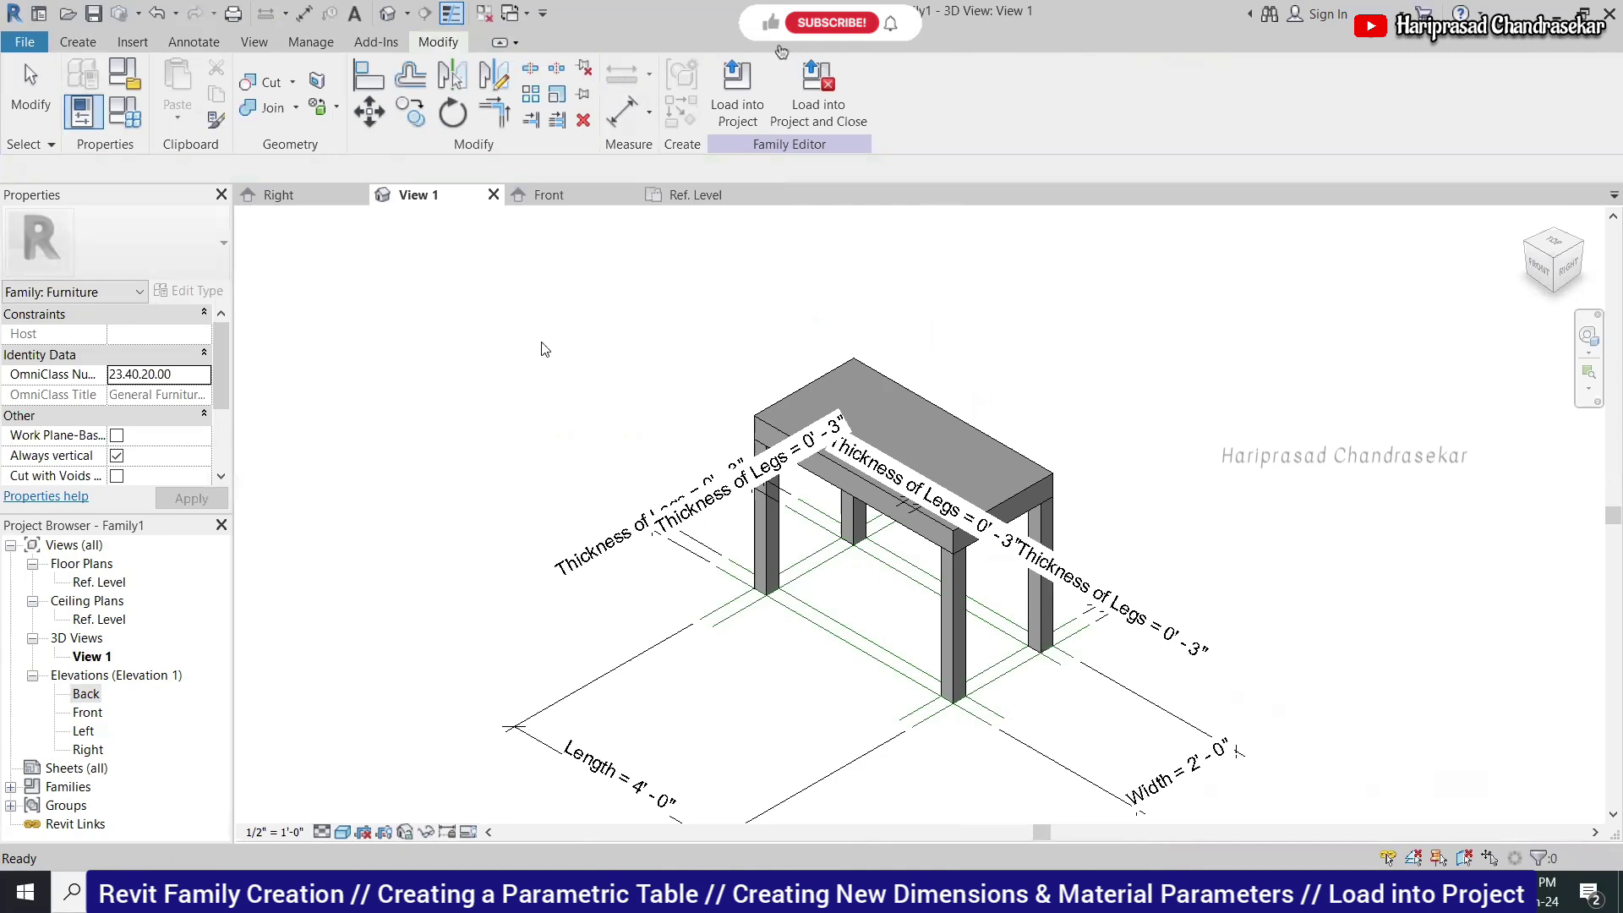
Flex the table to Default Elevation 4', Length 8', Width 12', Thickness of Legs 5".
{"action": "left_click", "coordinate": [122, 114]}
{"action": "left_click", "coordinate": [490, 329]}
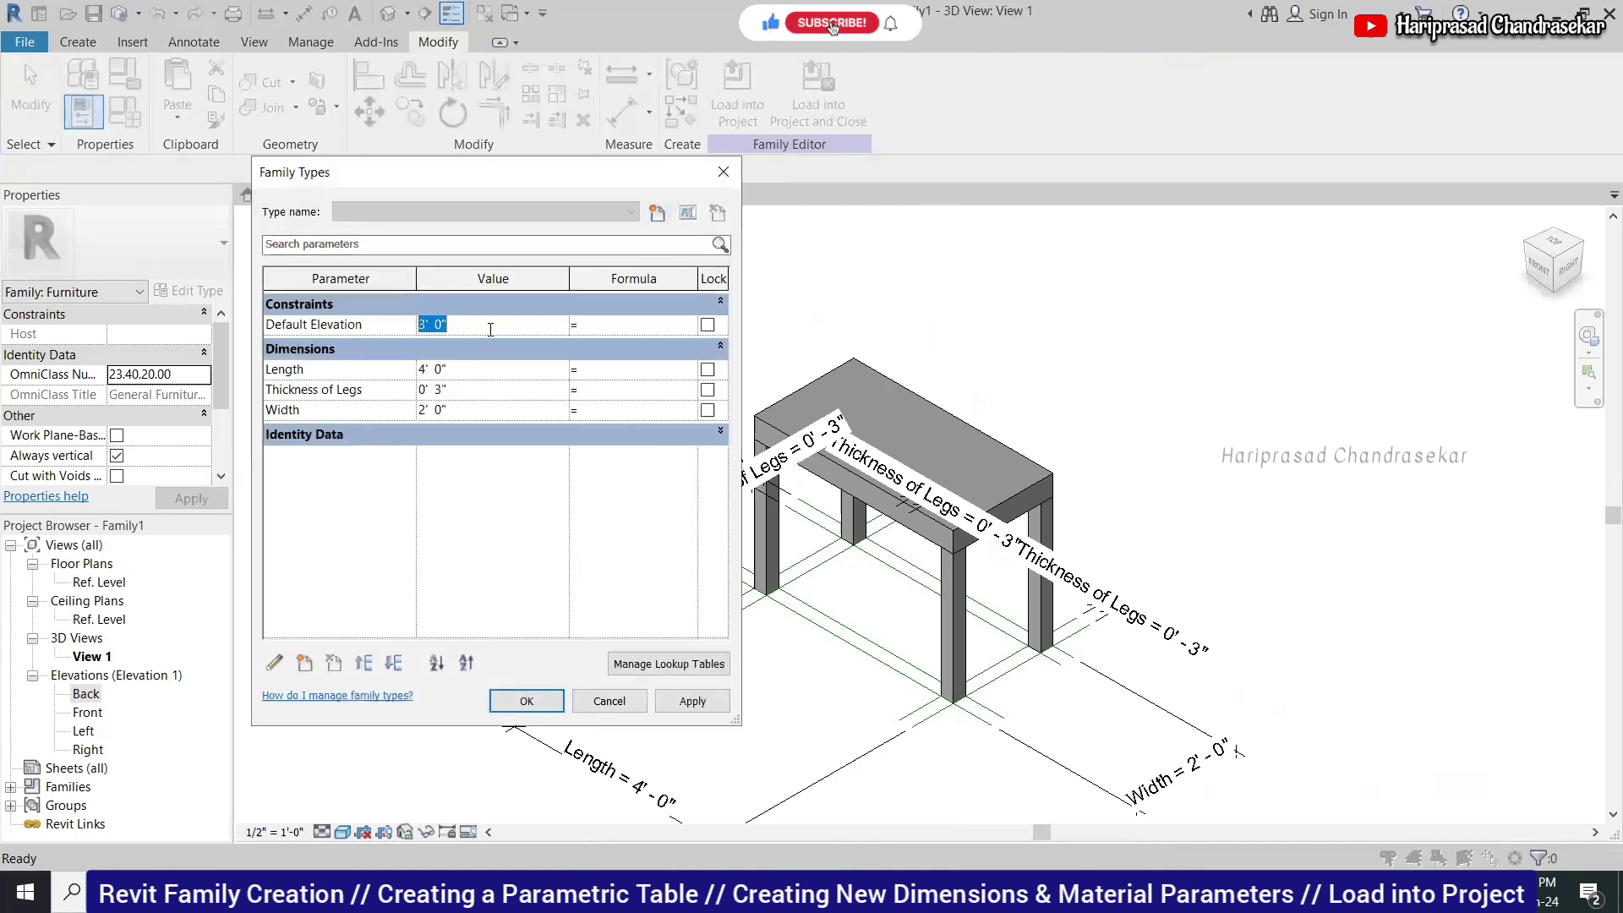
{"action": "type", "text": "4"}
{"action": "left_click", "coordinate": [507, 369]}
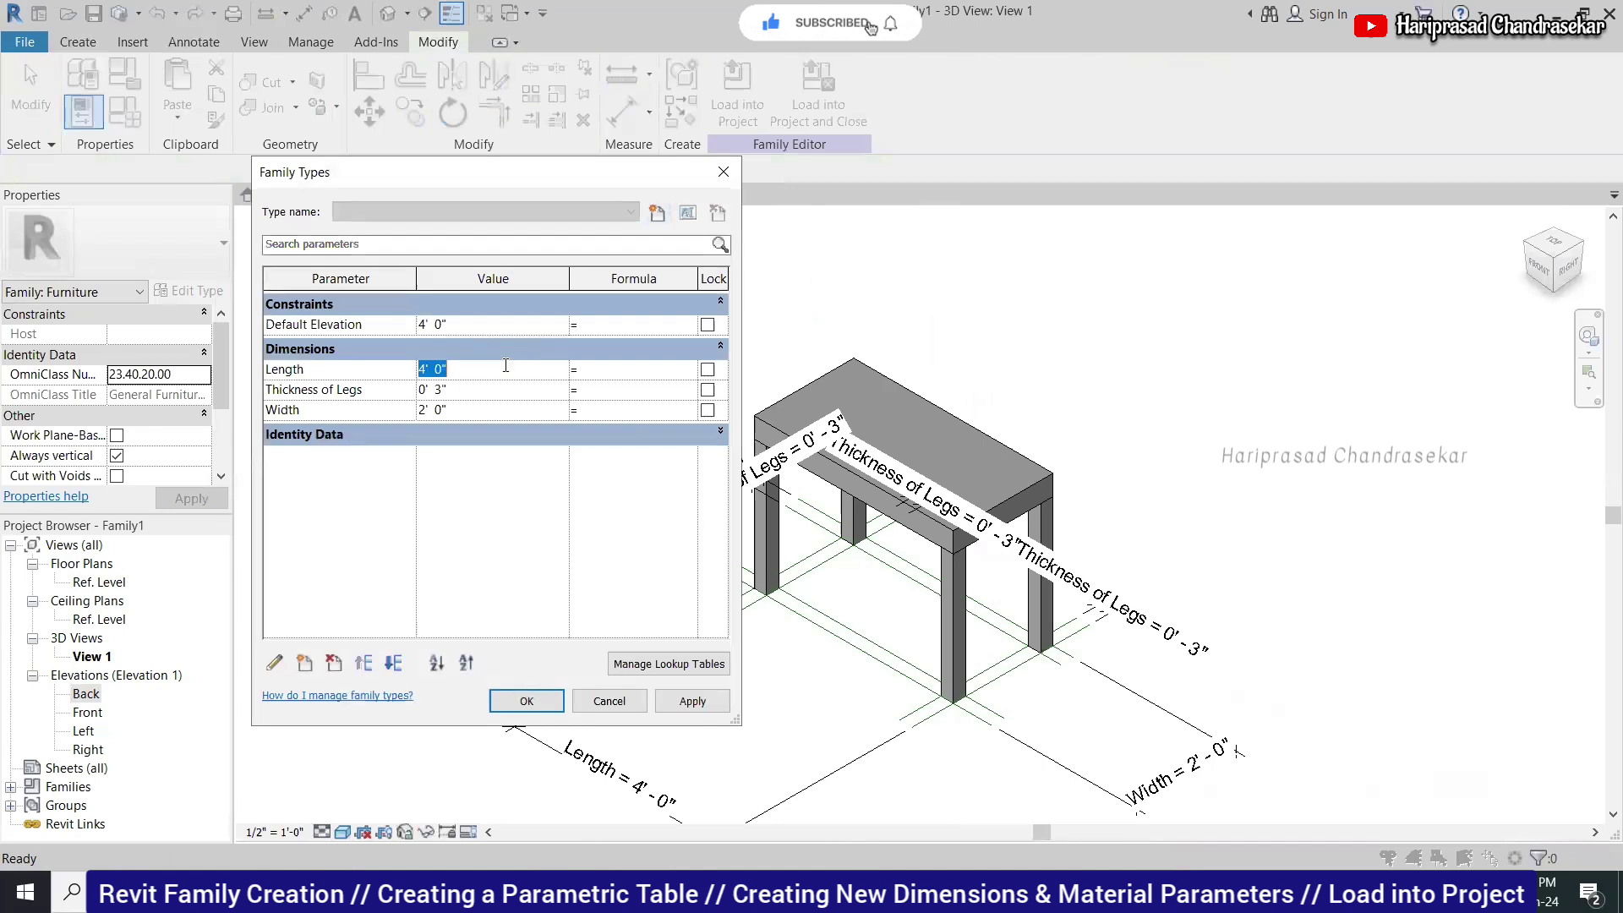
{"action": "type", "text": "8"}
{"action": "left_click", "coordinate": [499, 420]}
{"action": "type", "text": "12"}
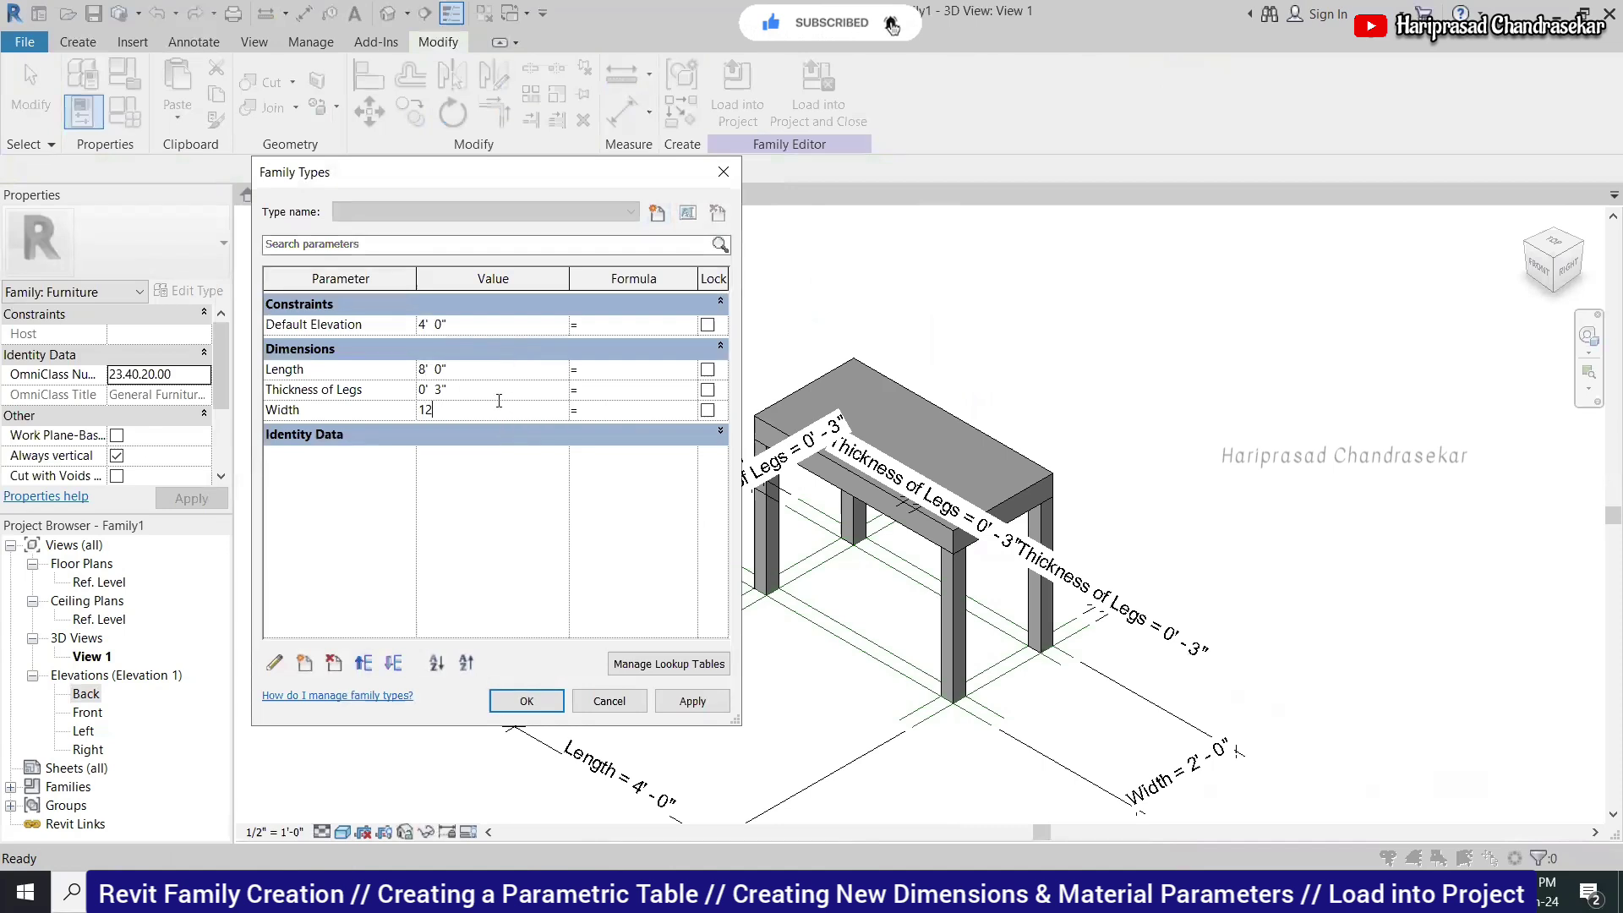
{"action": "left_click", "coordinate": [499, 397]}
{"action": "type", "text": "5"}
{"action": "left_click", "coordinate": [526, 701]}
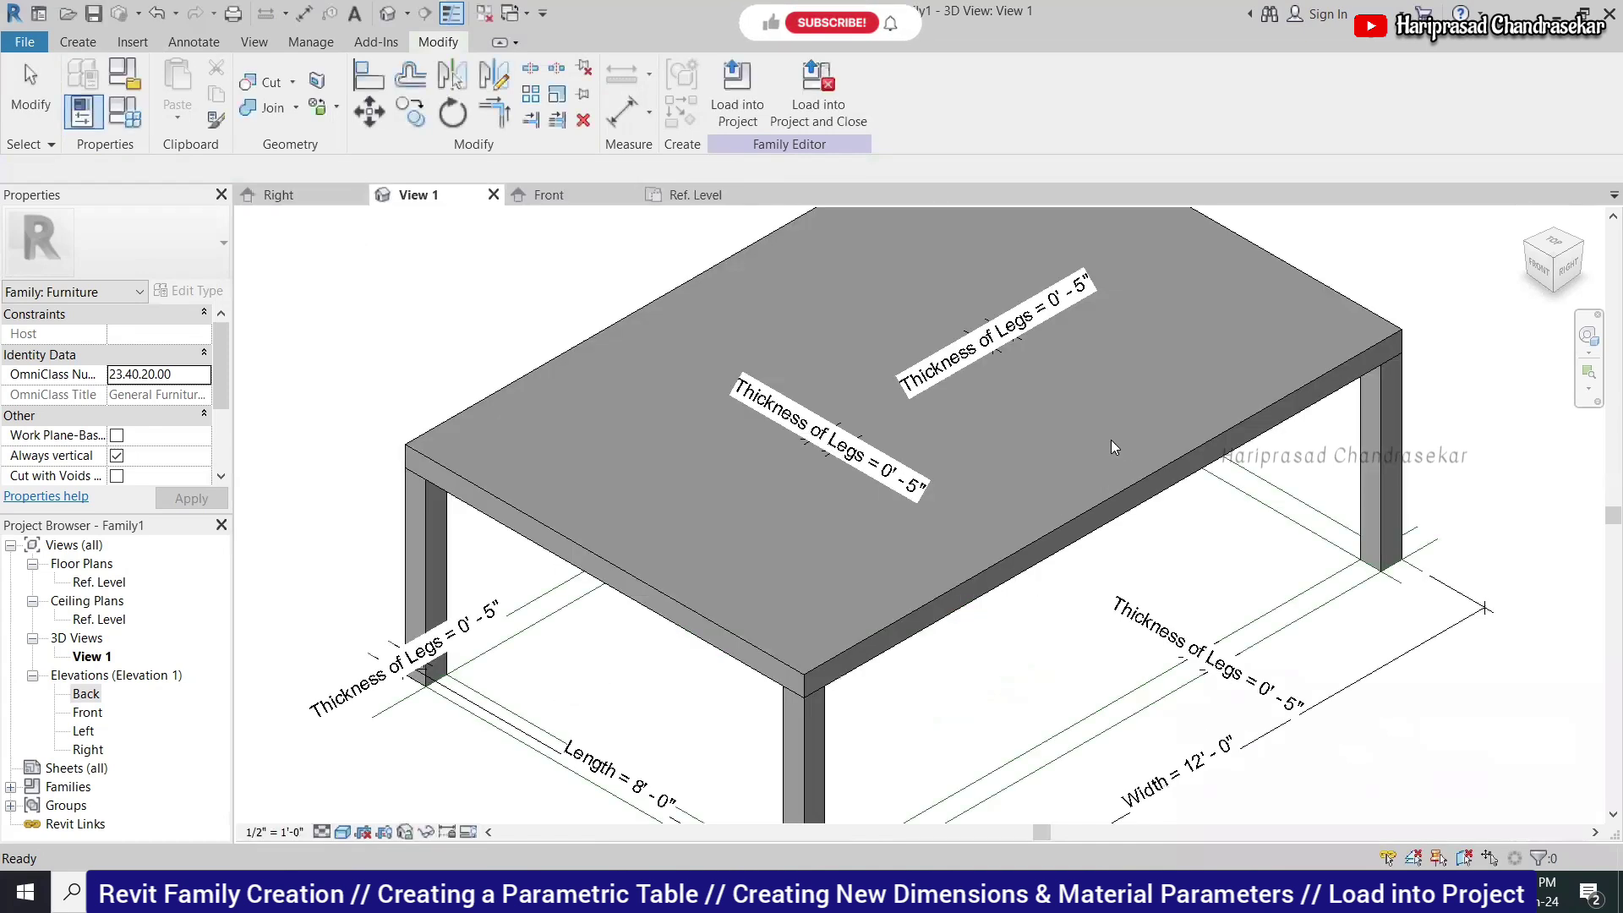
{"action": "scroll", "coordinate": [671, 359], "scroll_direction": "down", "scroll_amount": 5}
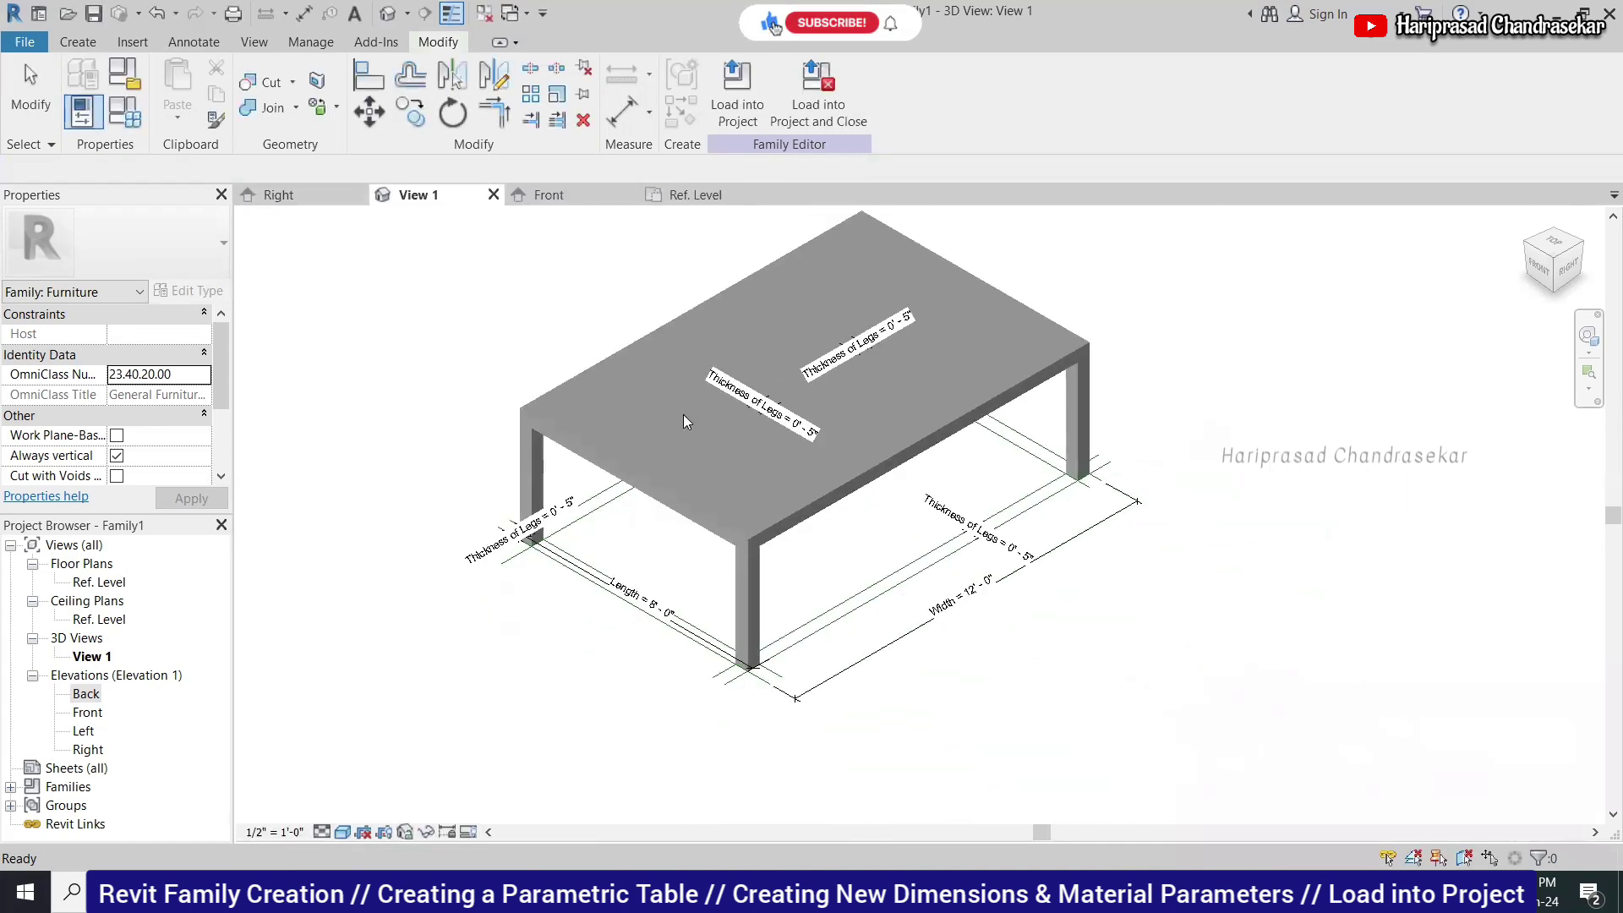
{"action": "scroll", "coordinate": [619, 377], "scroll_direction": "down", "scroll_amount": 1}
{"action": "scroll", "coordinate": [583, 297], "scroll_direction": "up", "scroll_amount": 1}
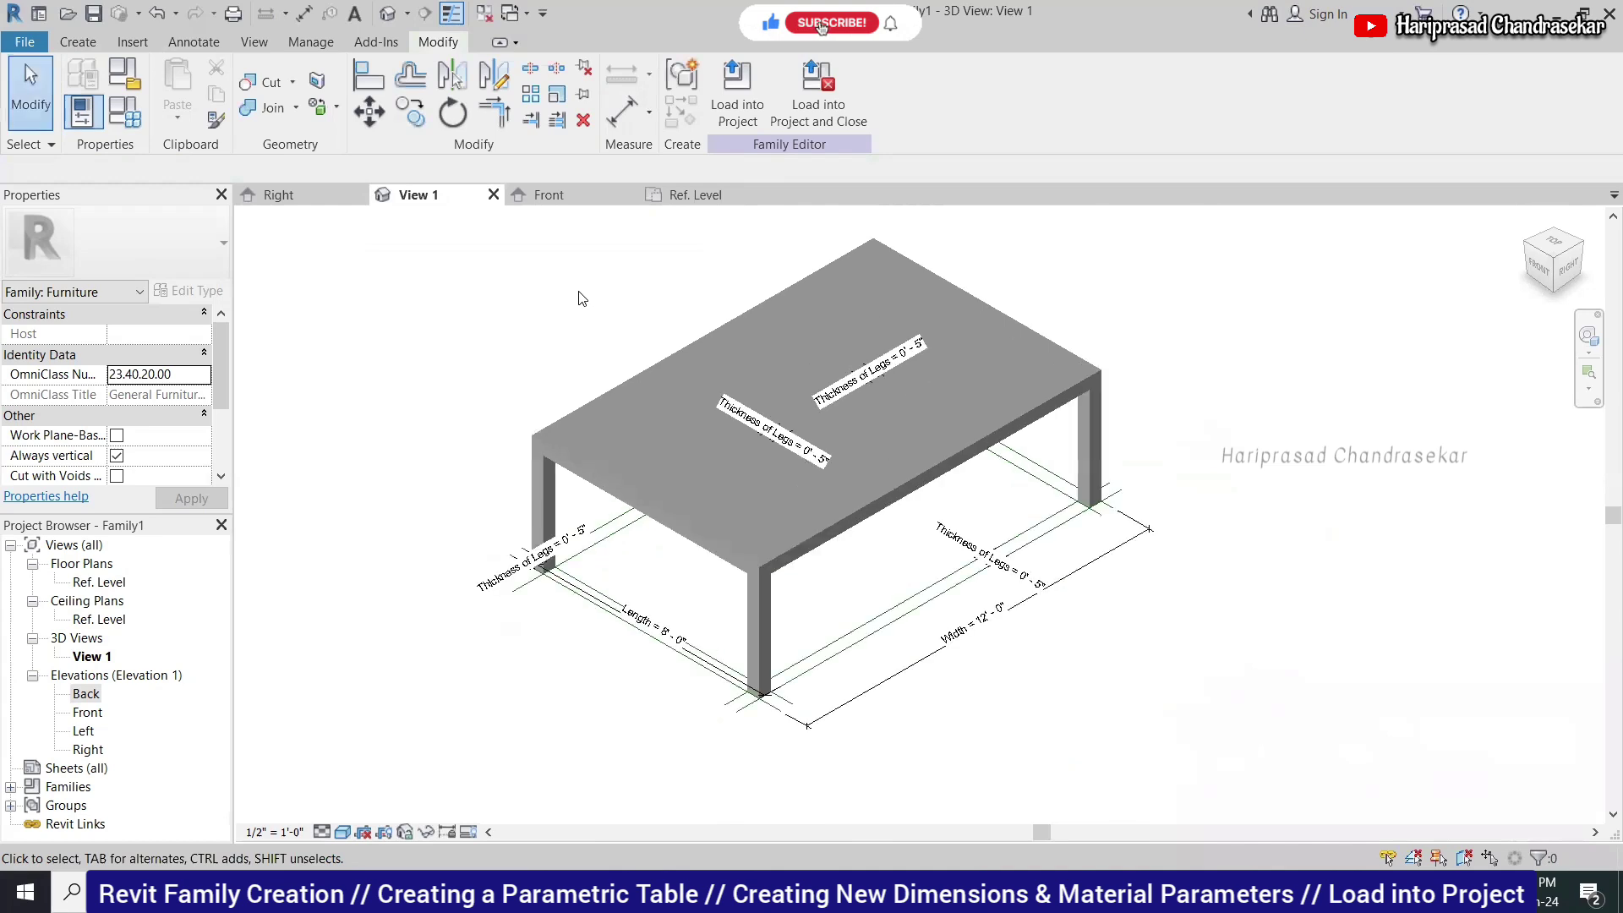
Save the family as 'Basic Furniture' in an empty subfolder of Revit Files.
{"action": "left_click", "coordinate": [34, 44]}
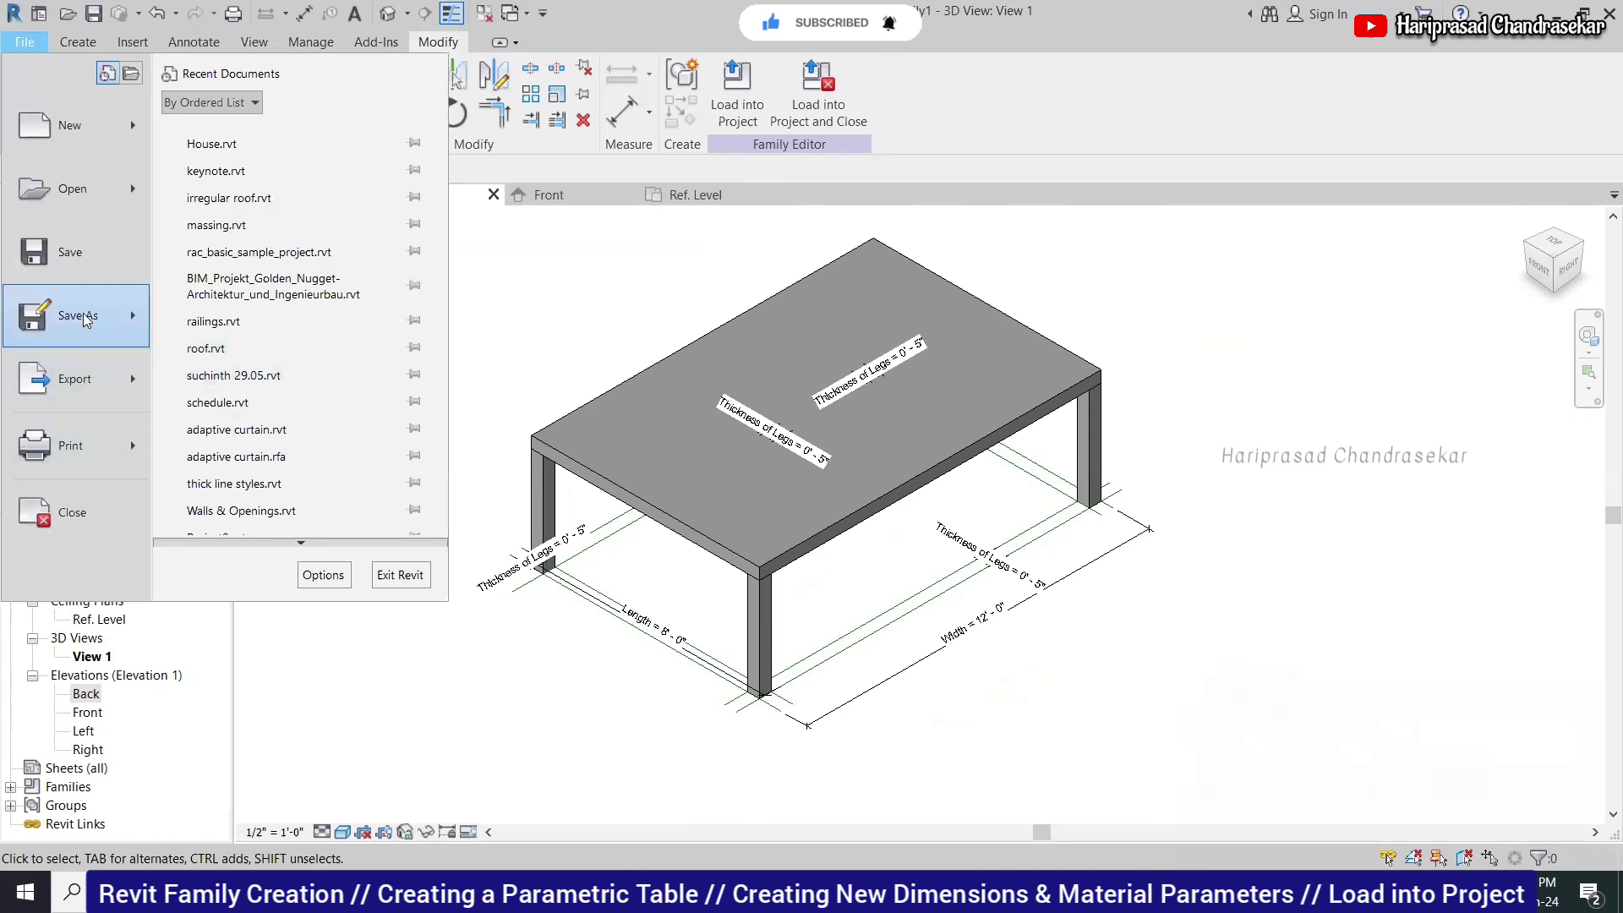
{"action": "mouse_move", "coordinate": [89, 314]}
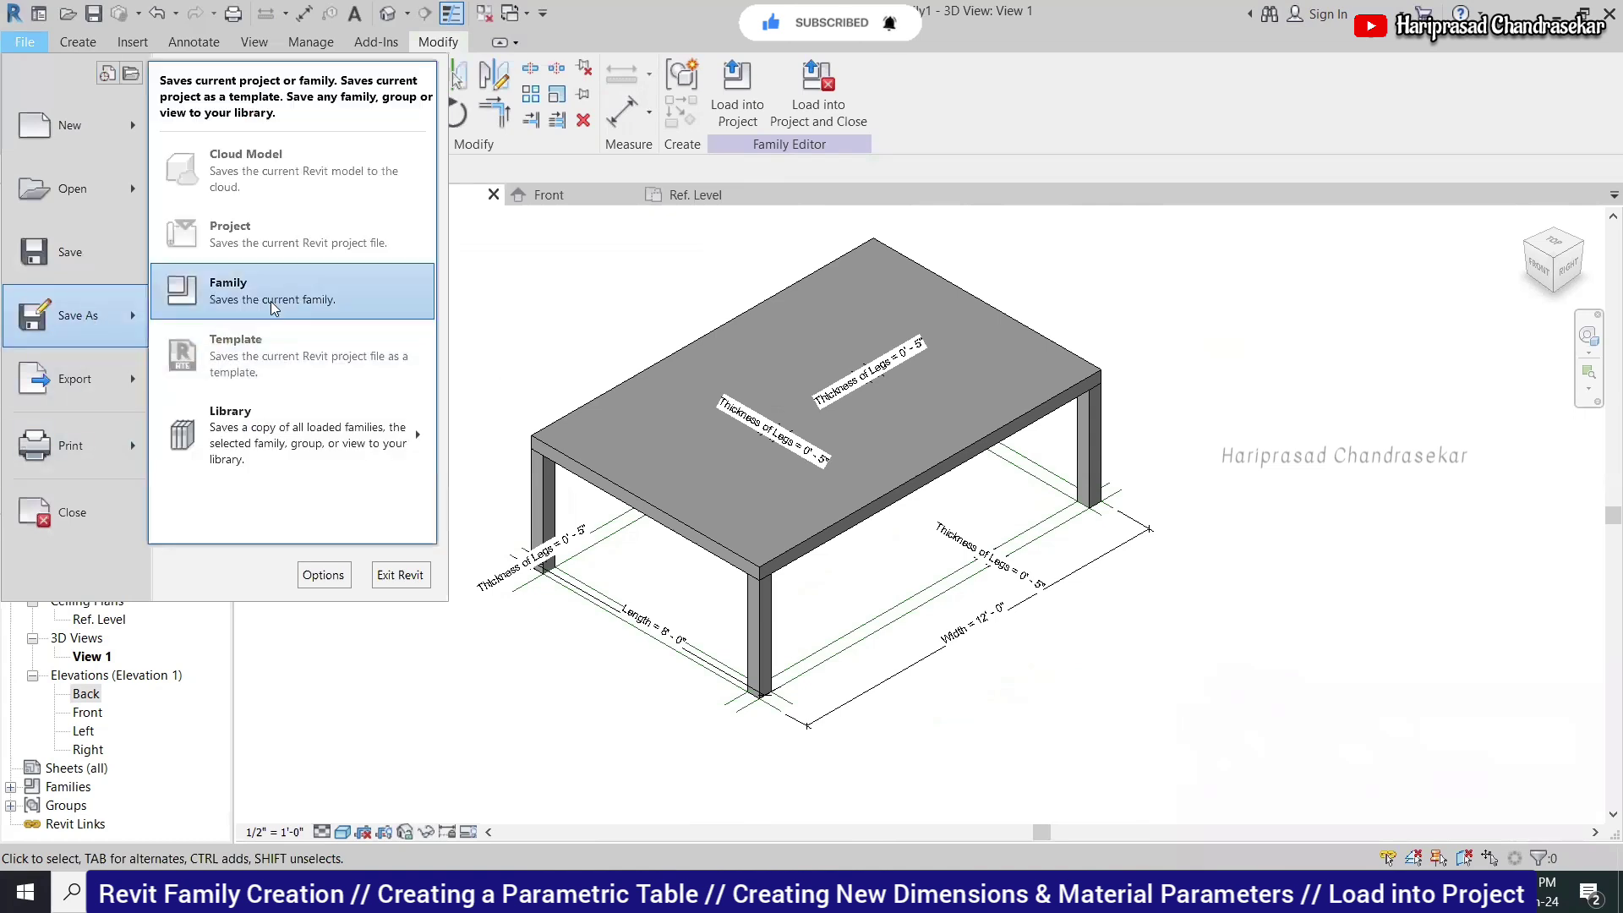
{"action": "left_click", "coordinate": [299, 298]}
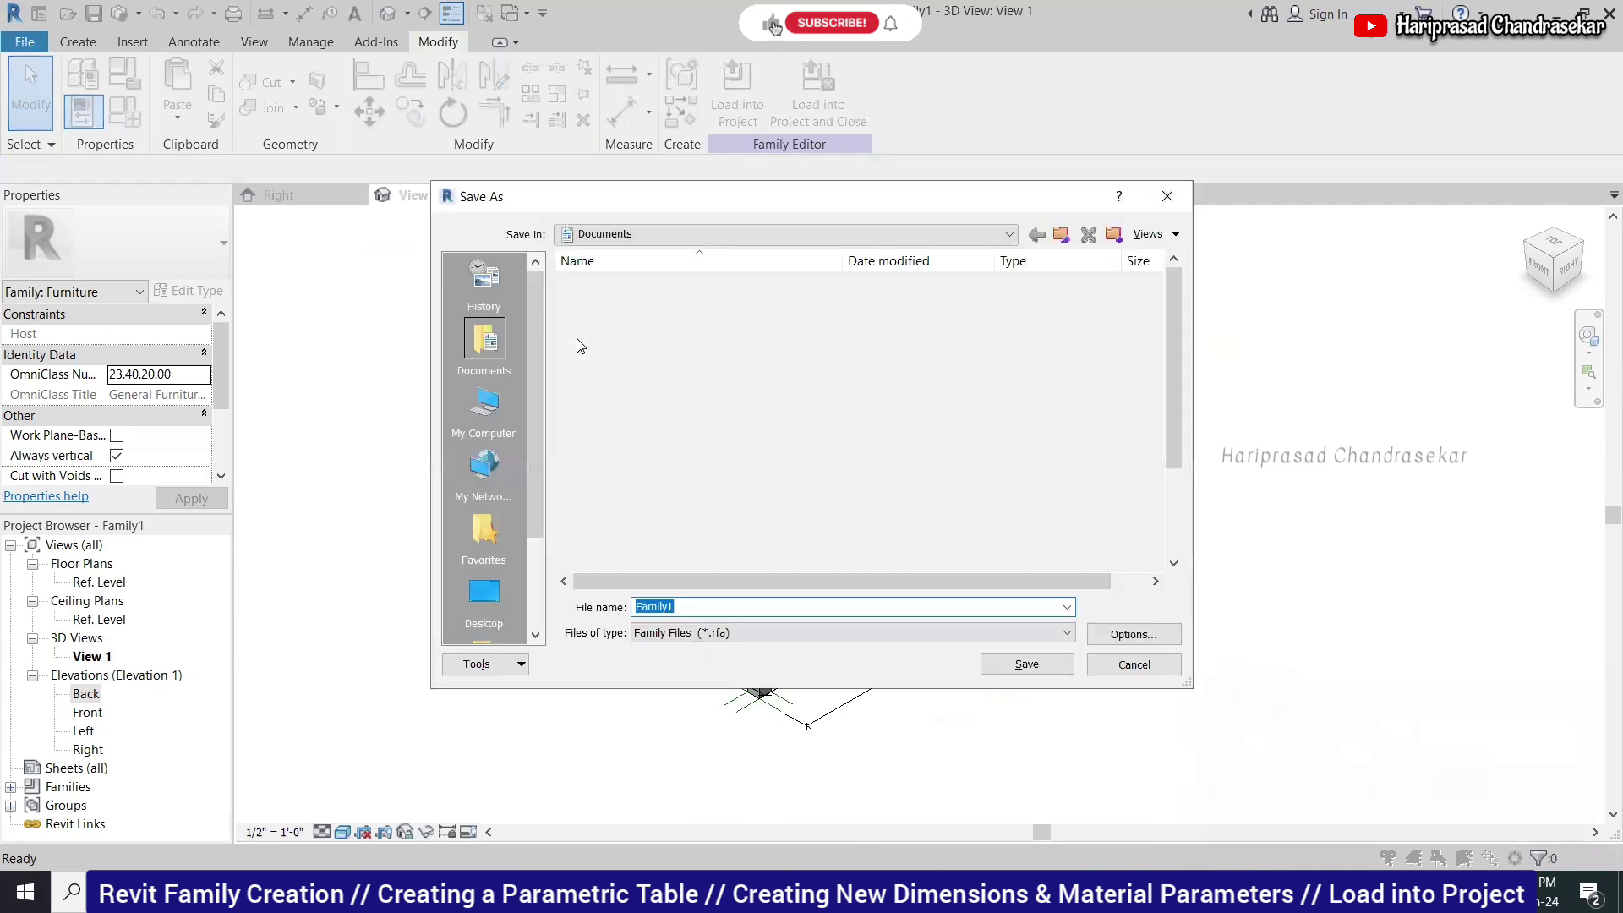
{"action": "scroll", "coordinate": [730, 403], "scroll_direction": "down", "scroll_amount": 2}
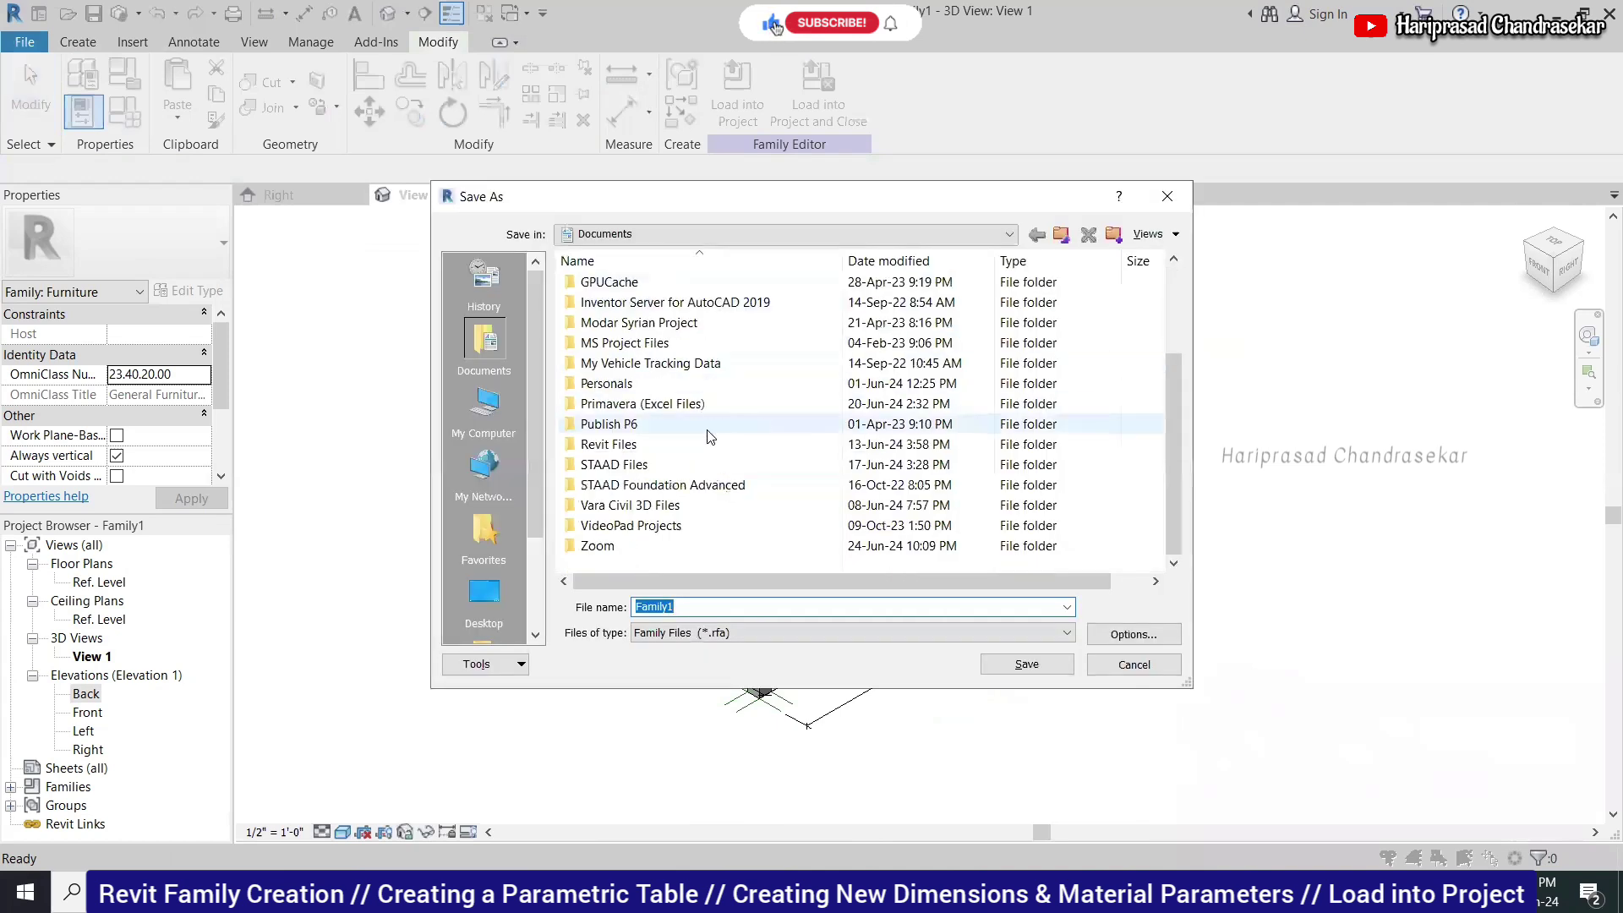
{"action": "double_click", "coordinate": [643, 444]}
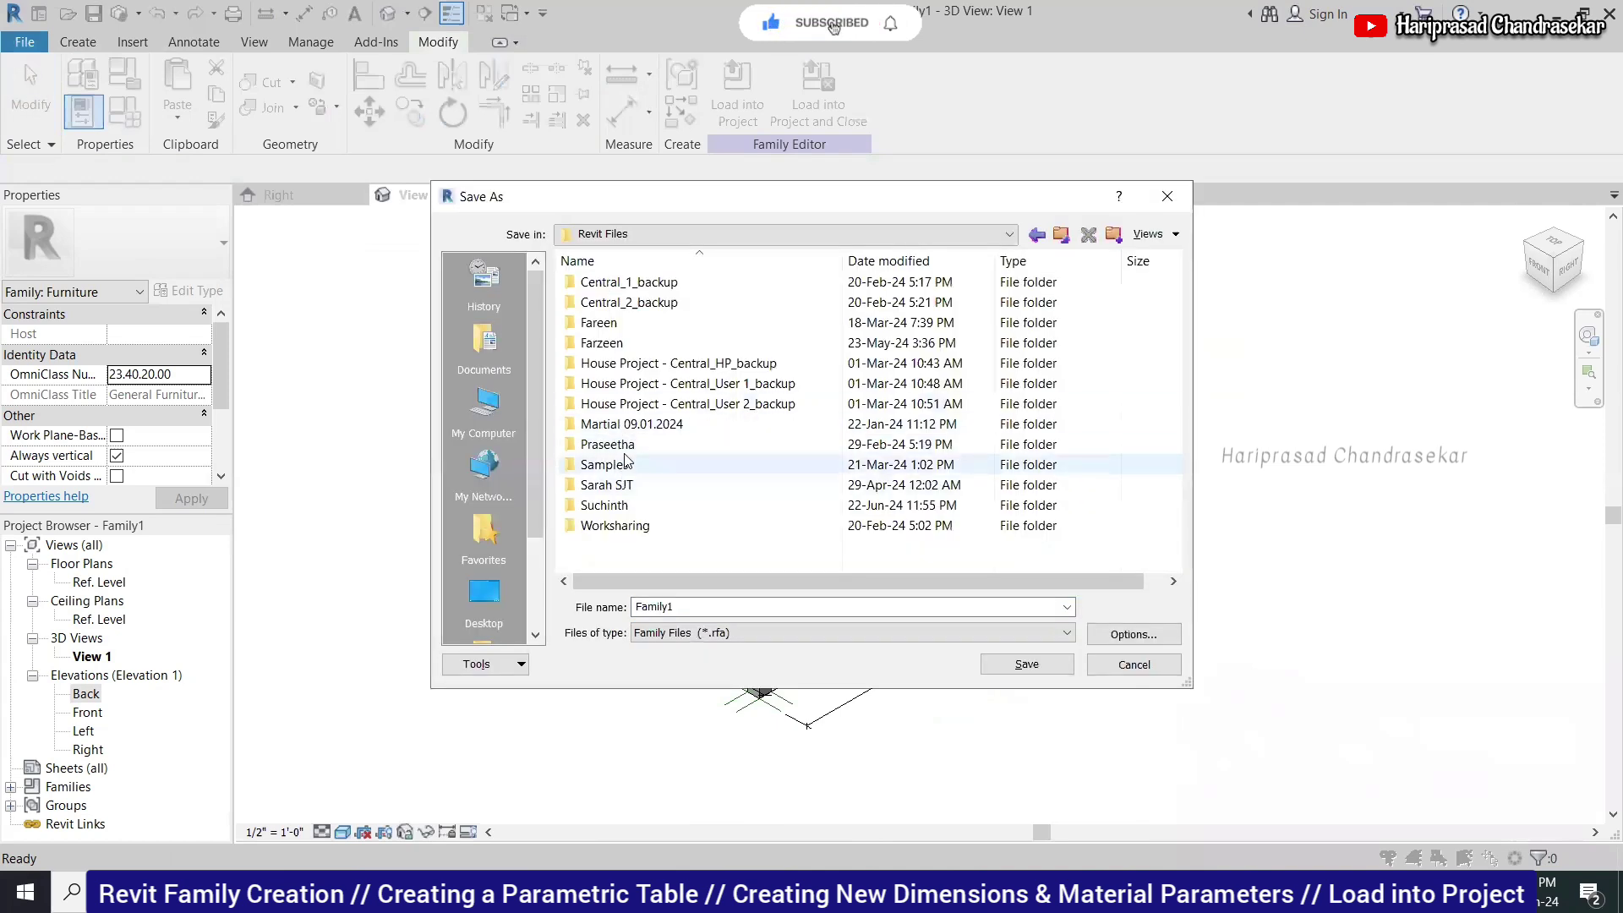
{"action": "double_click", "coordinate": [605, 505]}
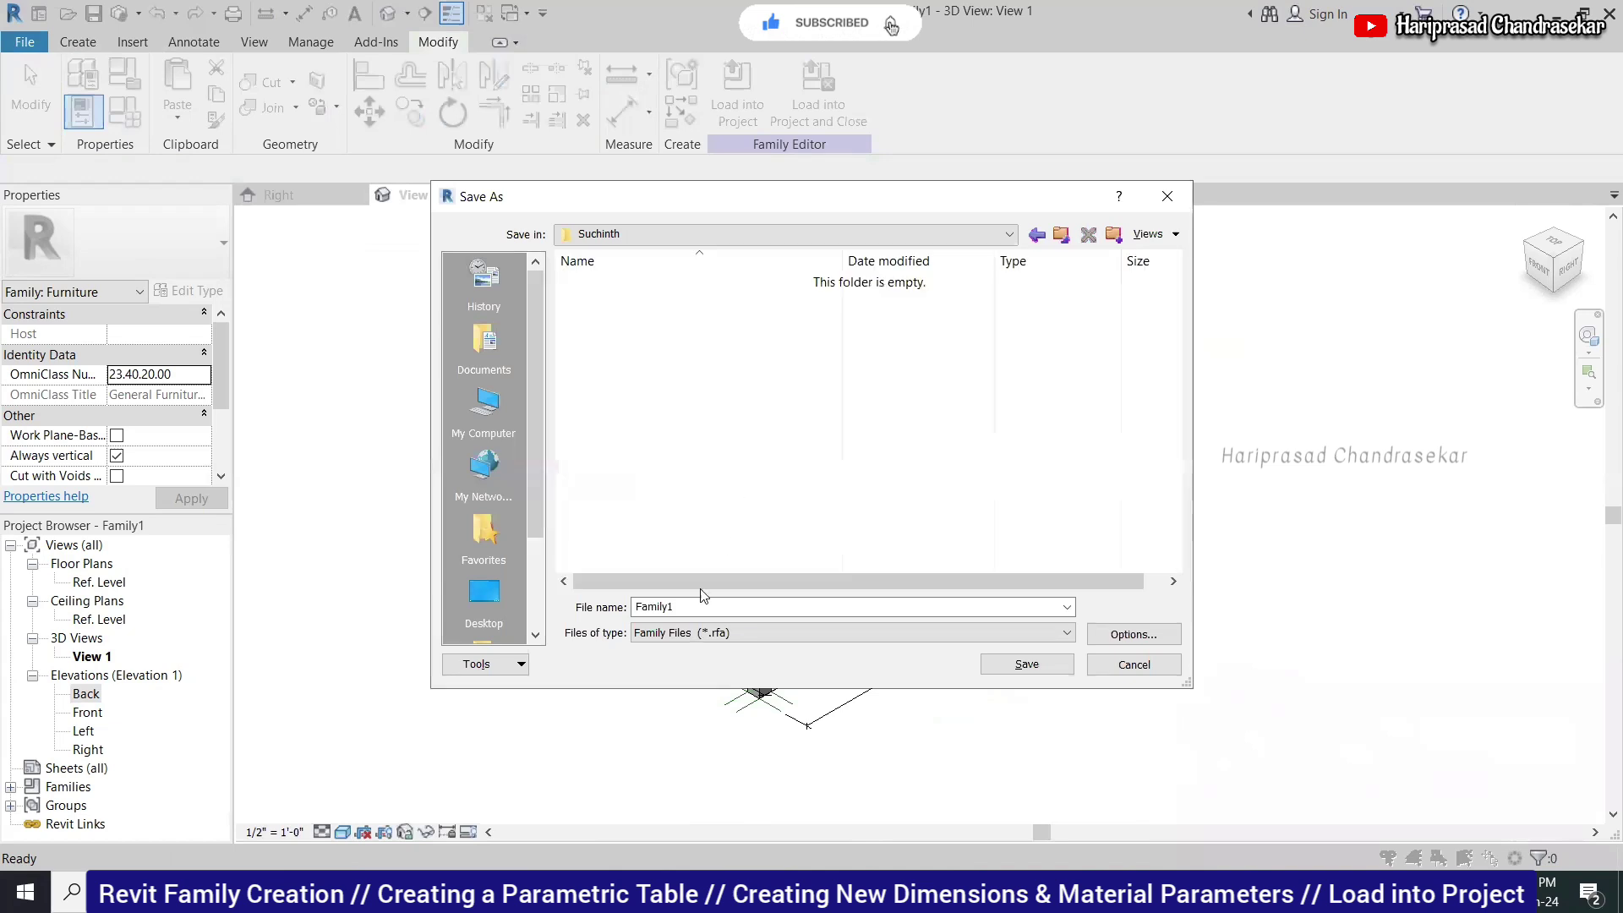
{"action": "double_click", "coordinate": [717, 613]}
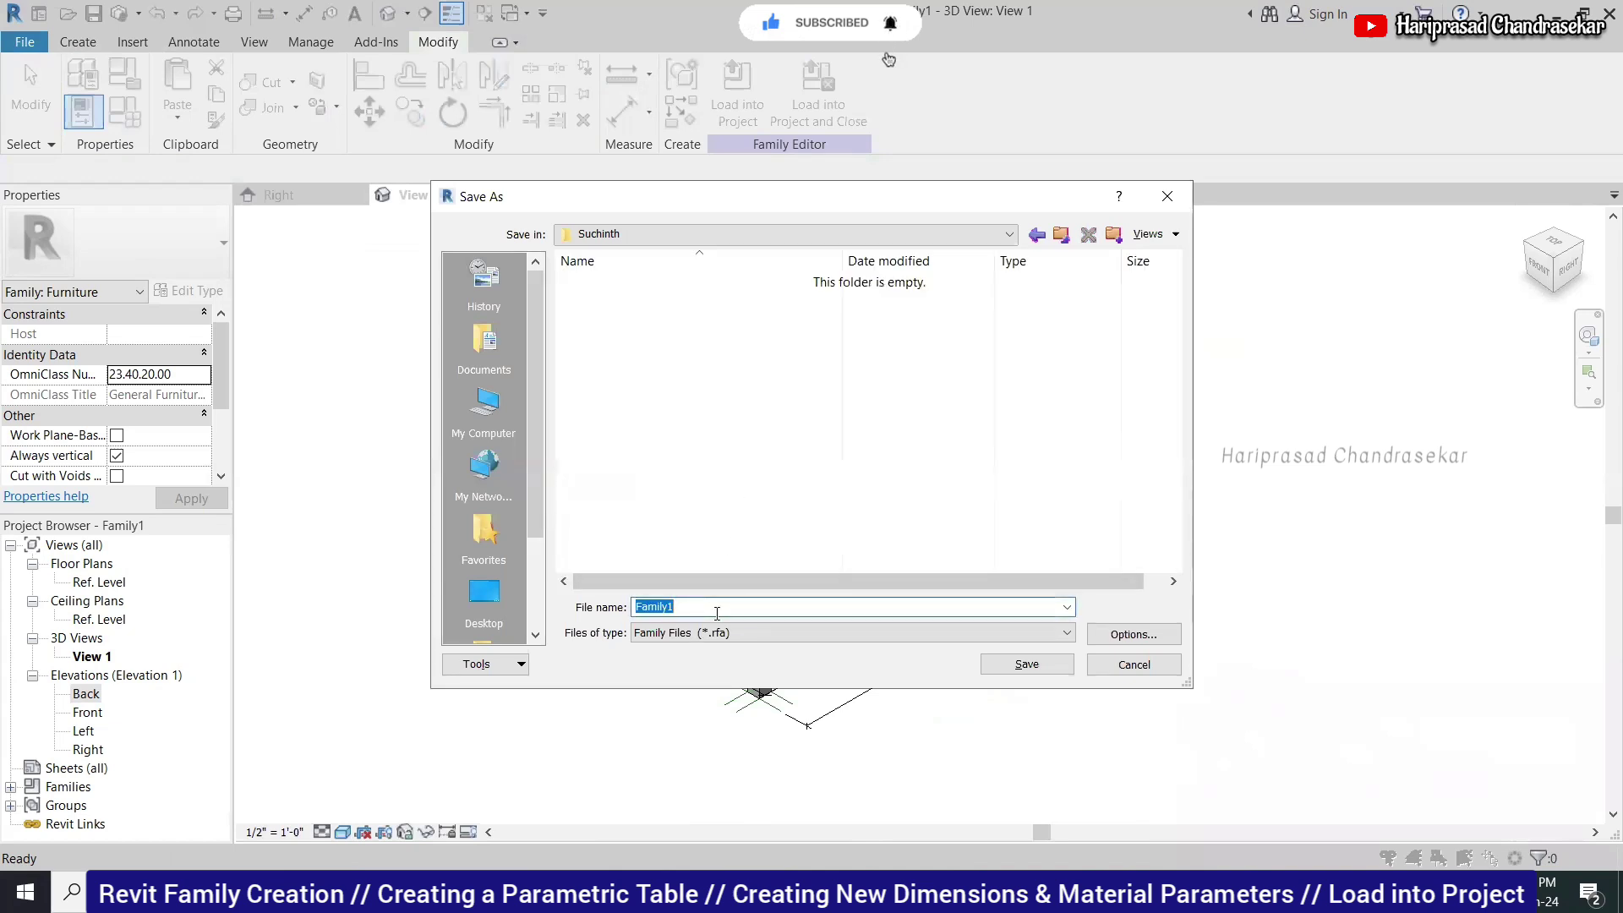
{"action": "type", "text": "Basic Furniture"}
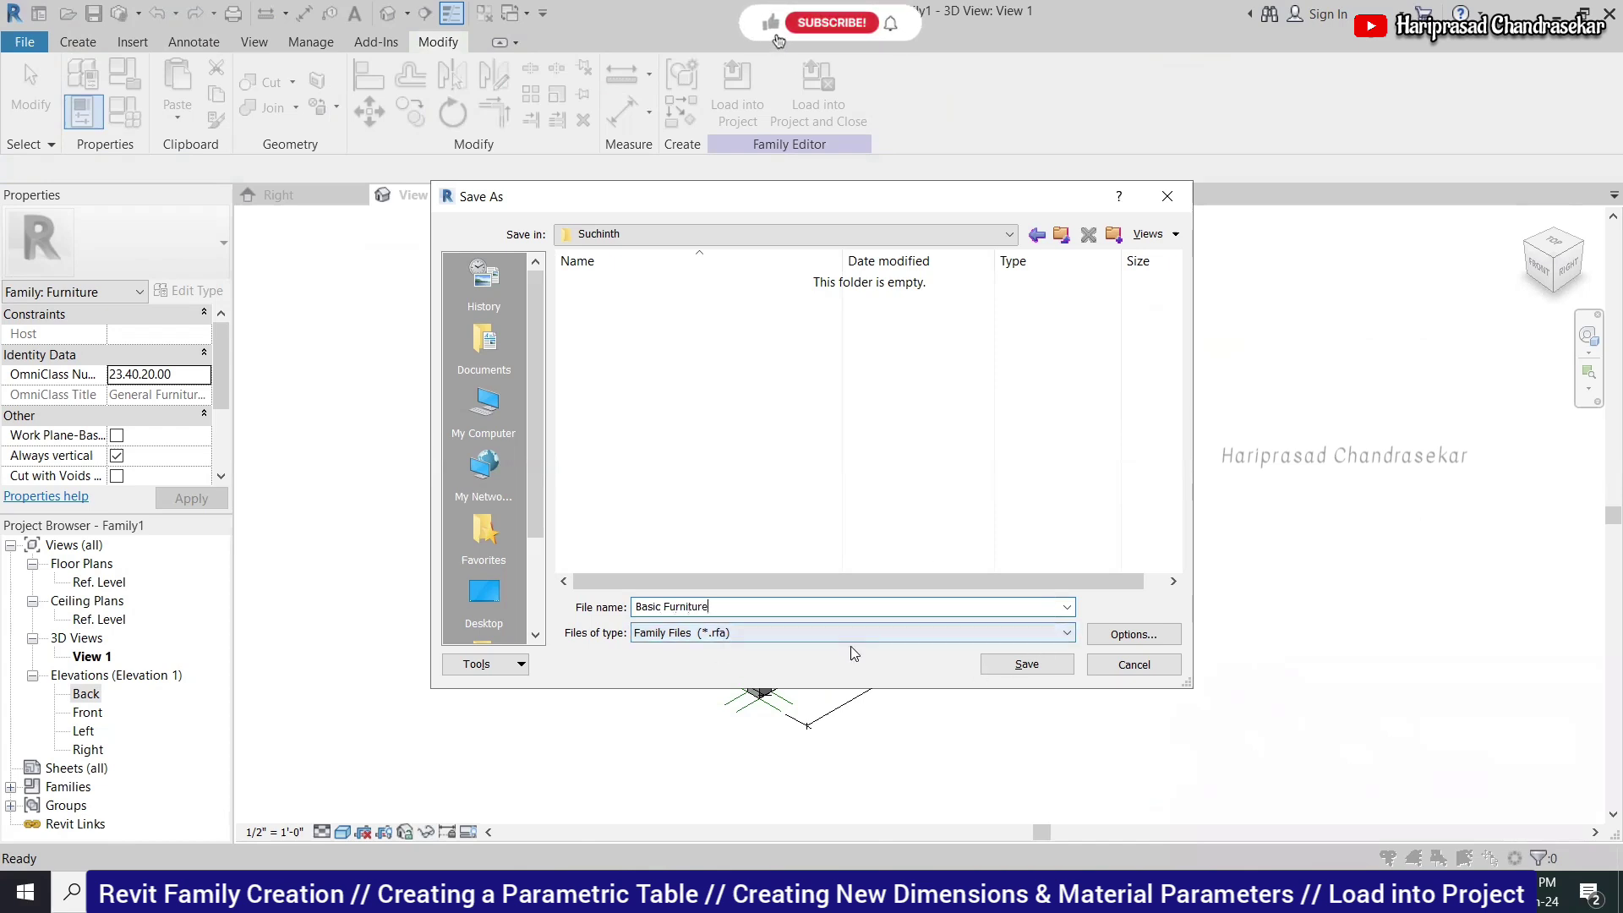
{"action": "left_click", "coordinate": [1025, 663]}
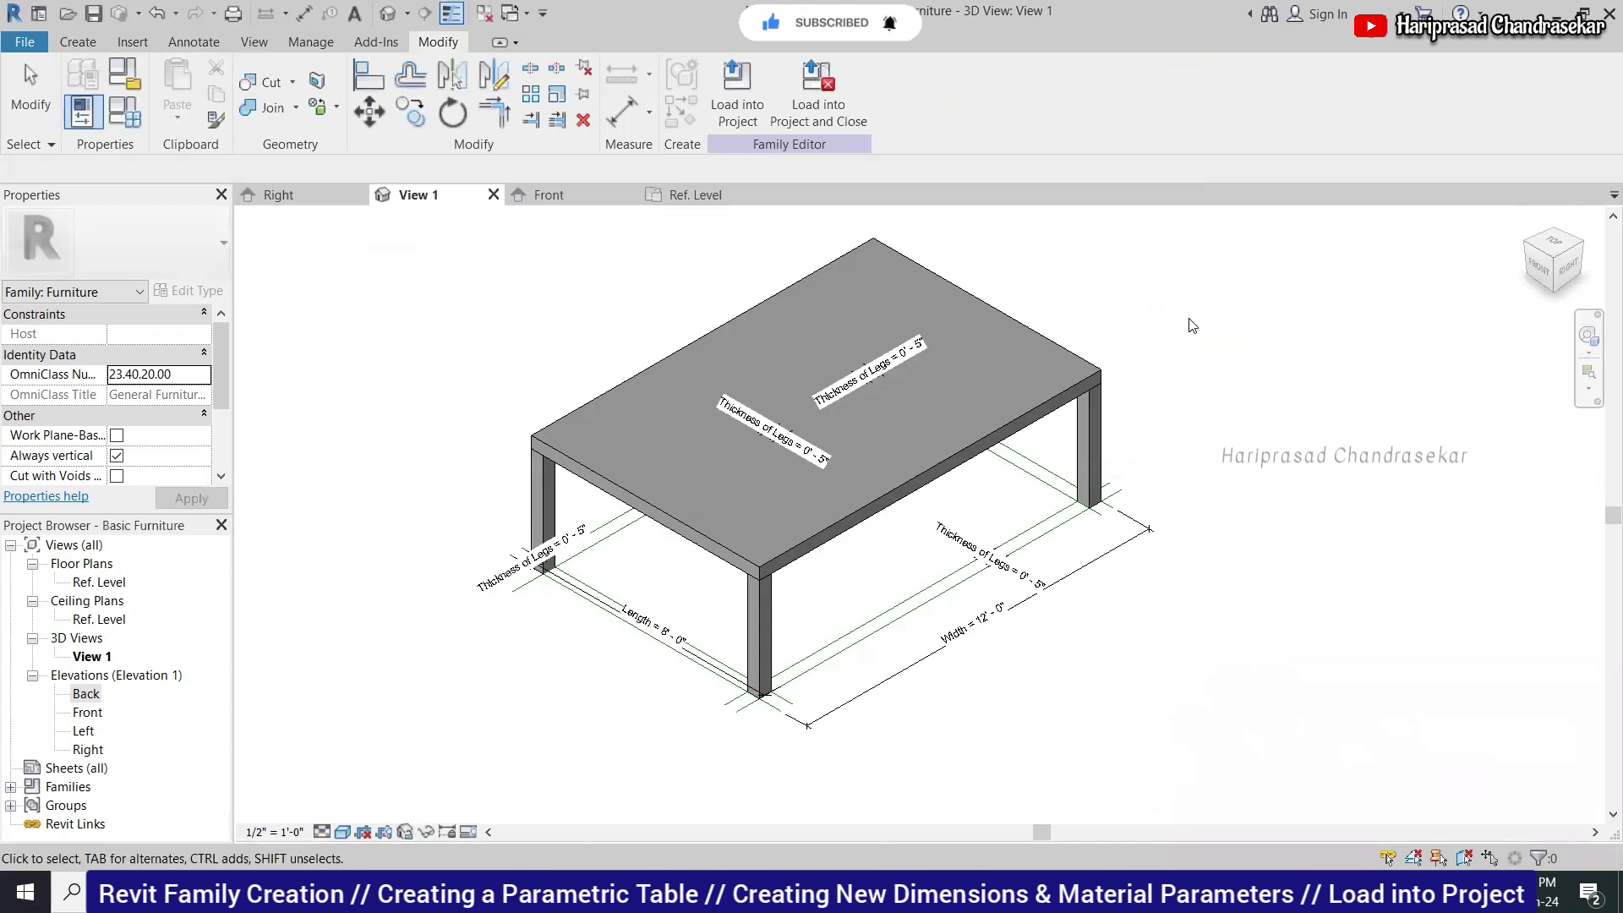
Open the tabletop's material in the Material Browser with the Asset Browser beside it.
{"action": "left_click", "coordinate": [1044, 340]}
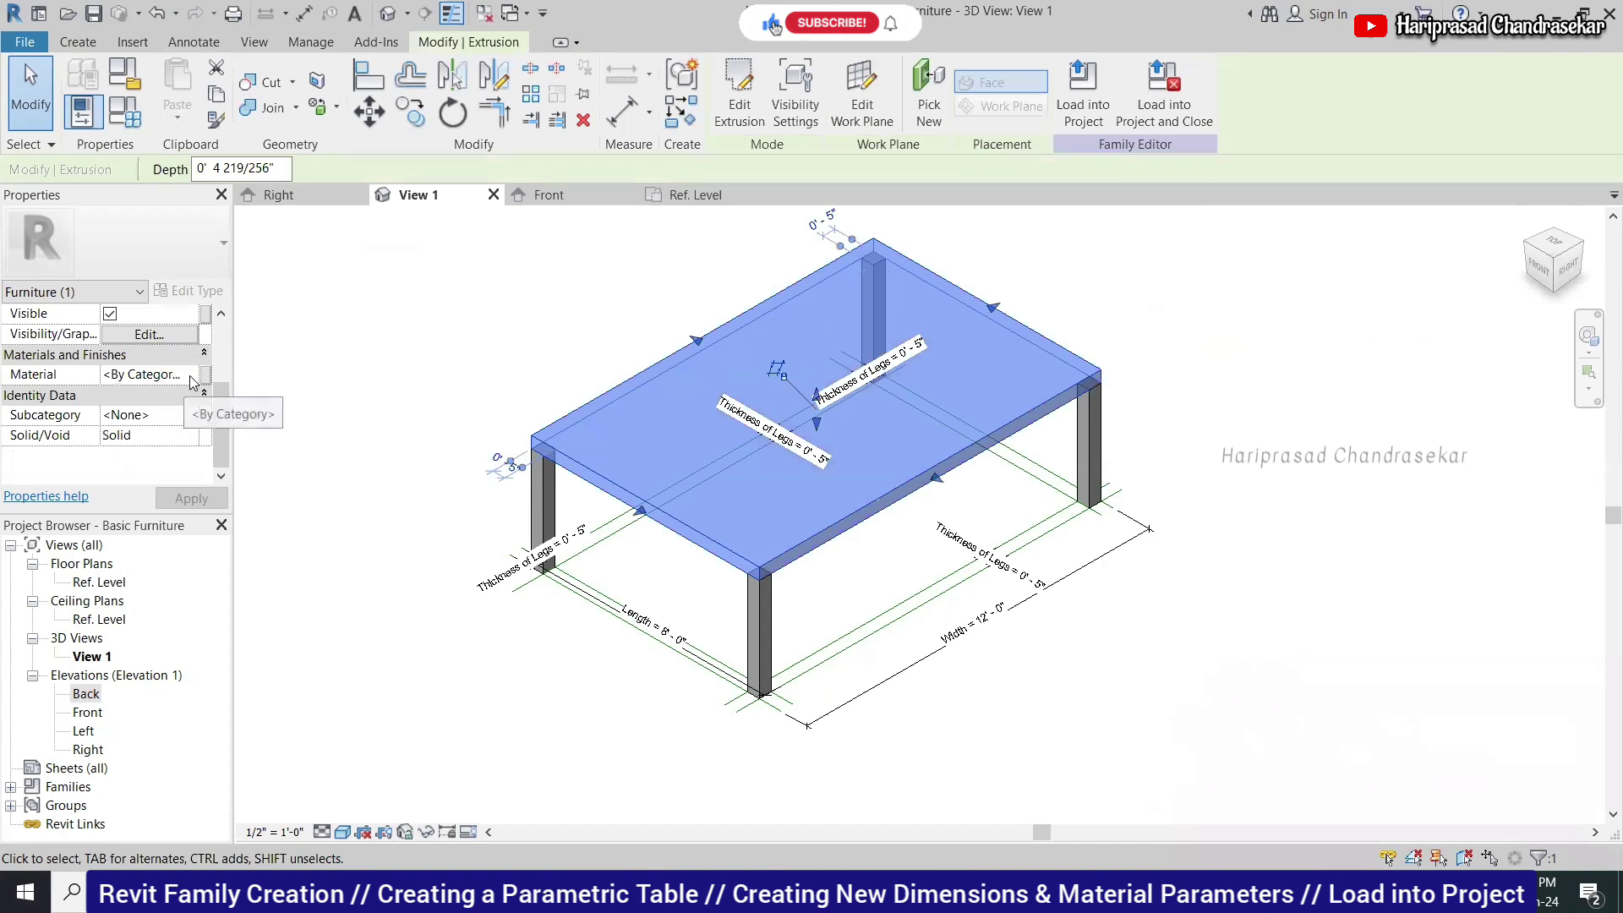
{"action": "left_click", "coordinate": [192, 377]}
{"action": "left_click", "coordinate": [191, 375]}
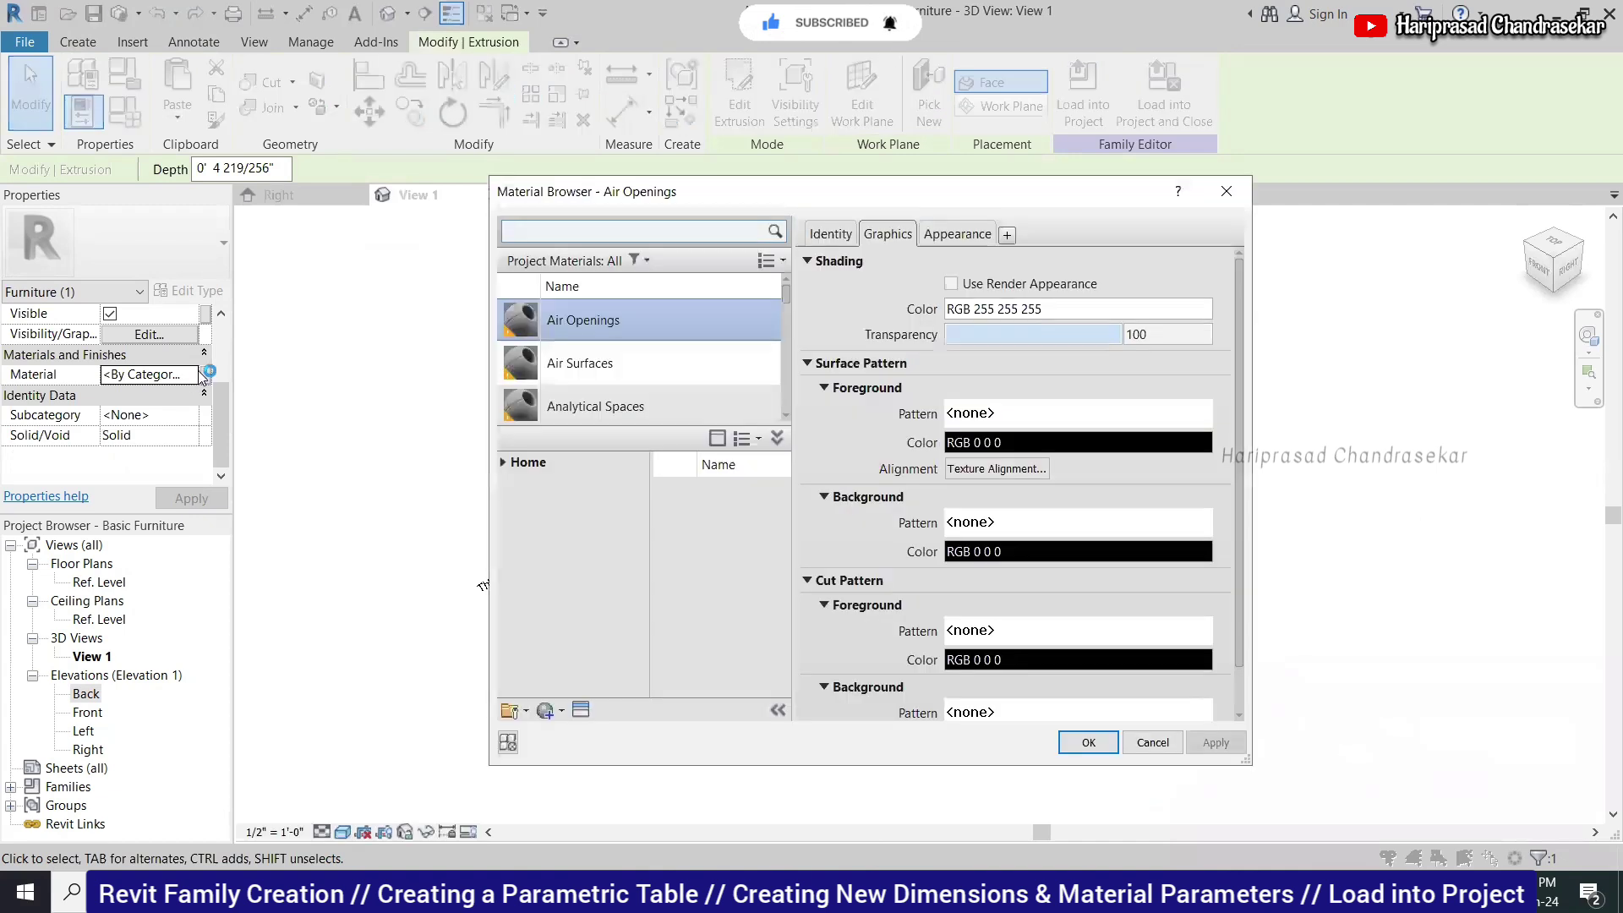
{"action": "left_click", "coordinate": [582, 711]}
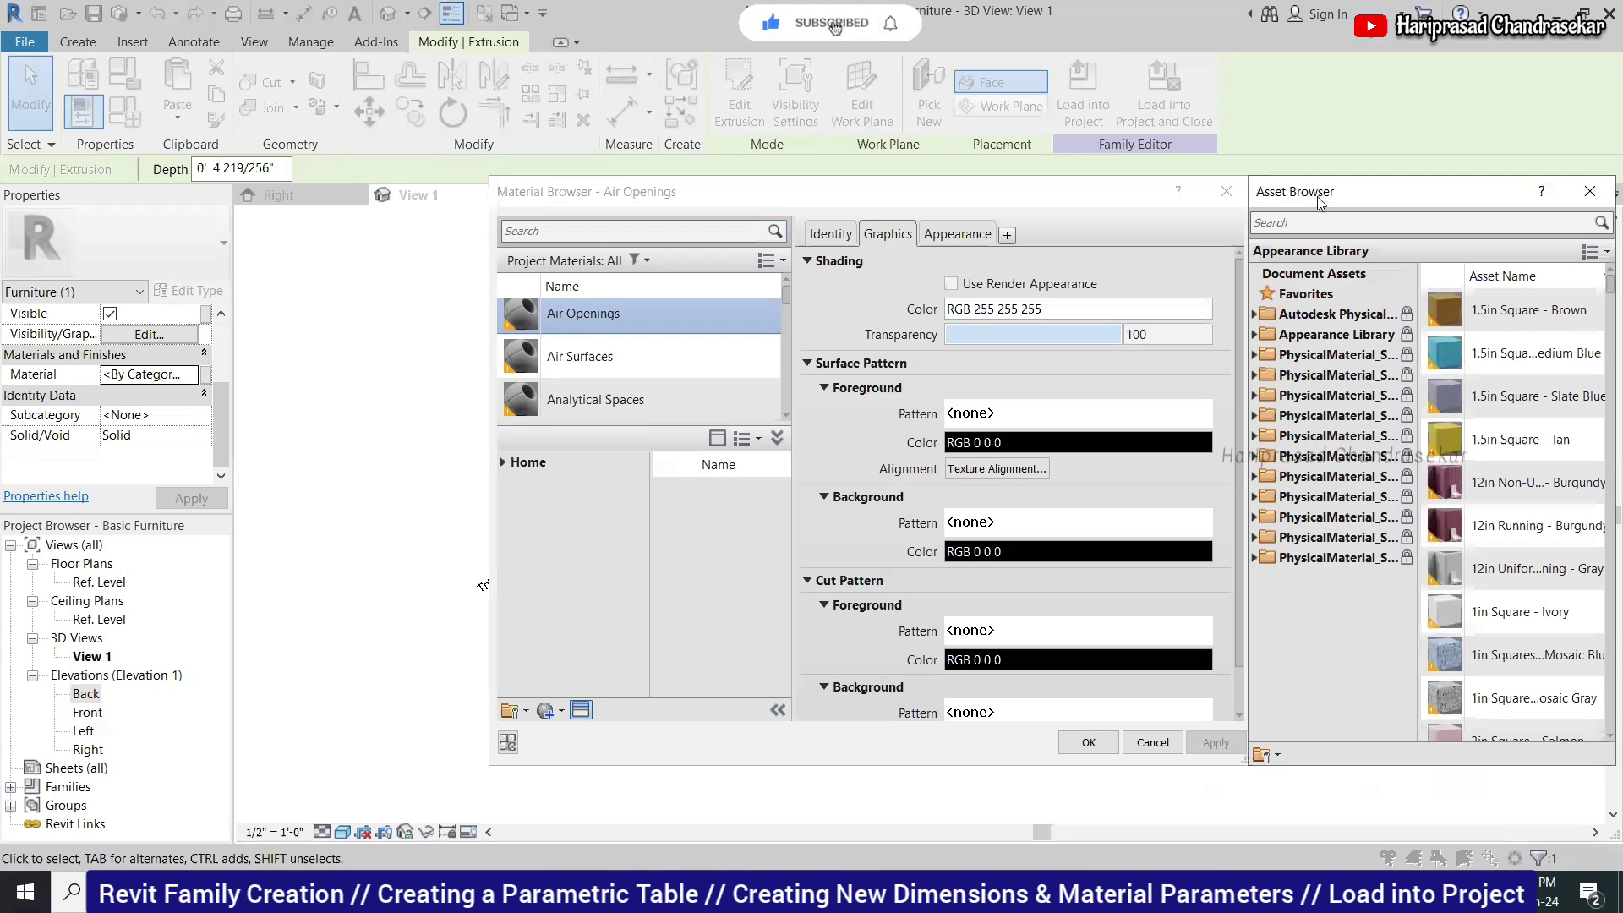
{"action": "left_click", "coordinate": [907, 197]}
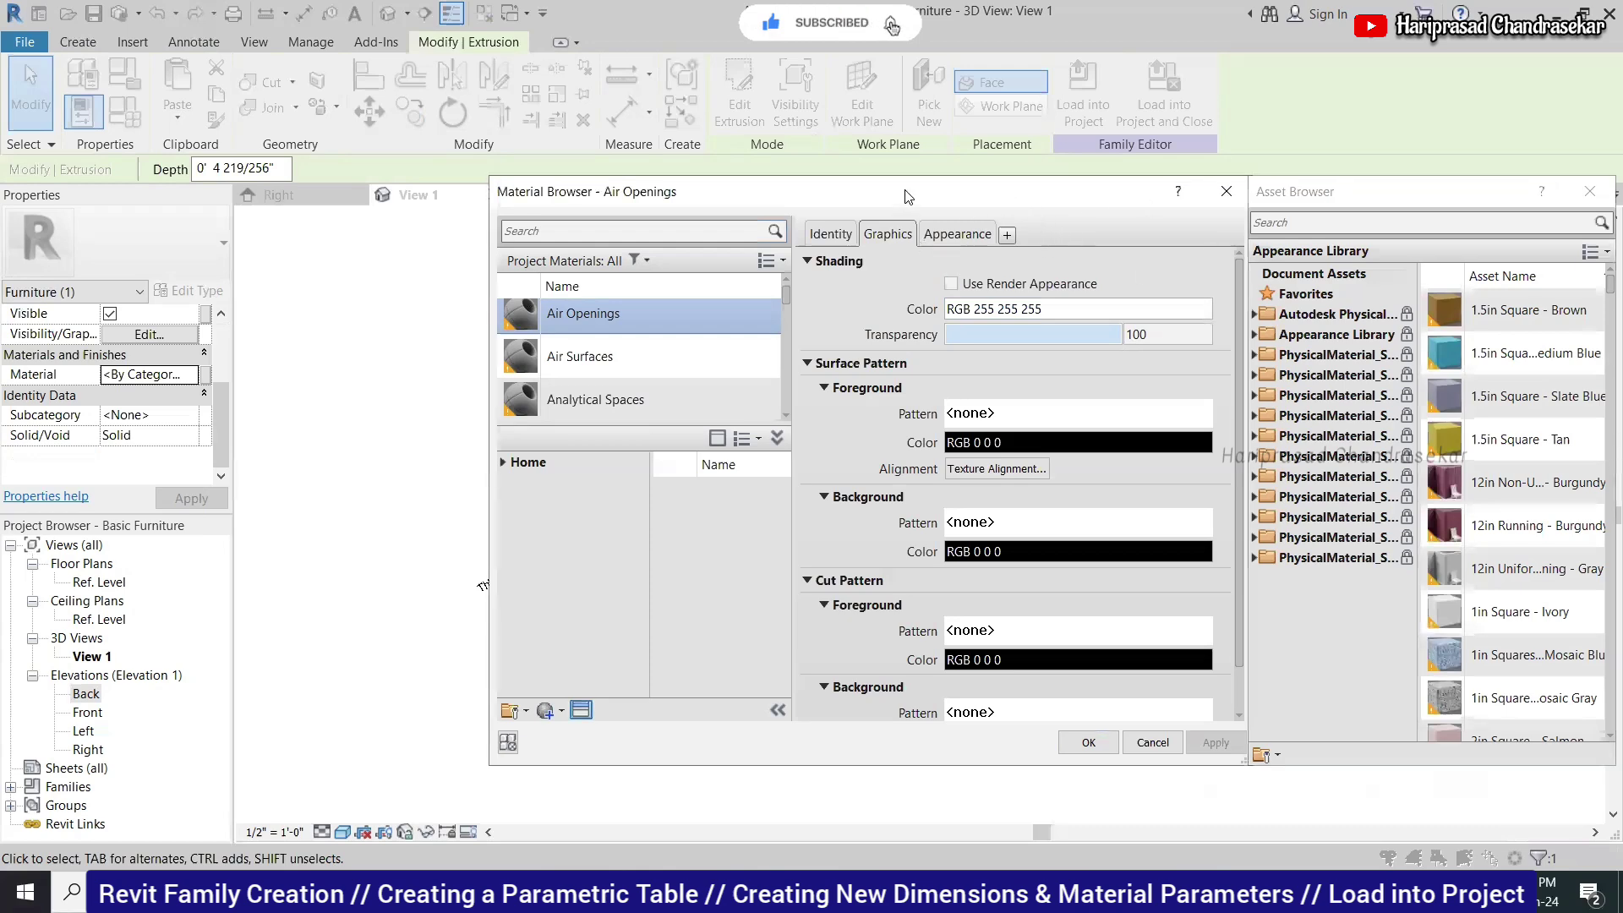
{"action": "left_click_drag", "start_coordinate": [894, 197], "coordinate": [738, 189]}
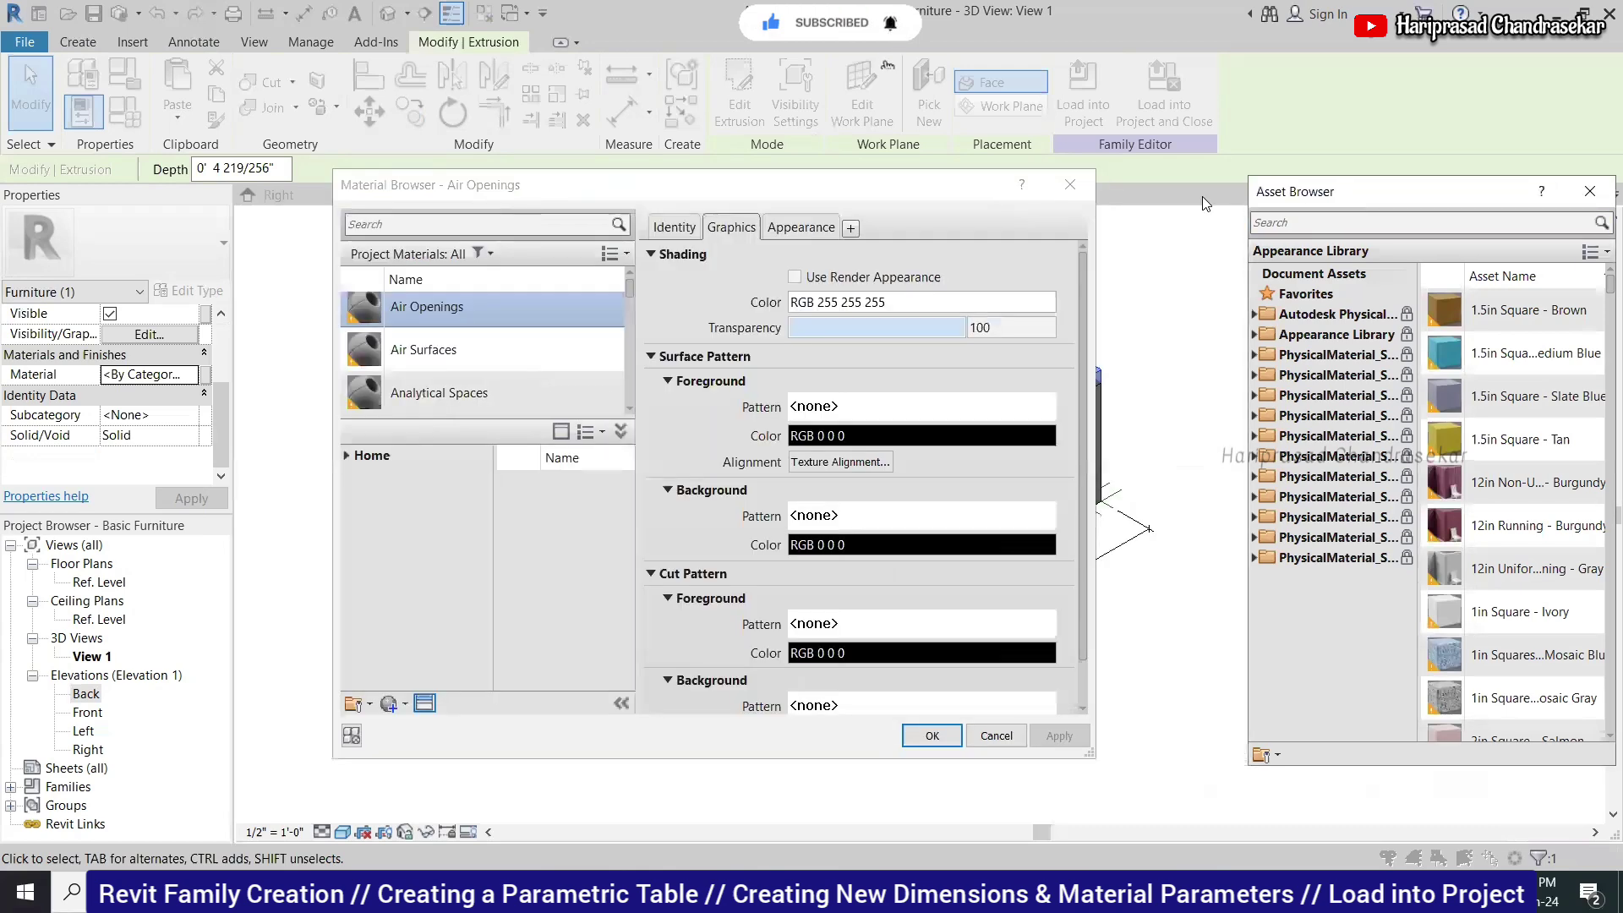
{"action": "left_click_drag", "start_coordinate": [1205, 203], "coordinate": [1204, 200]}
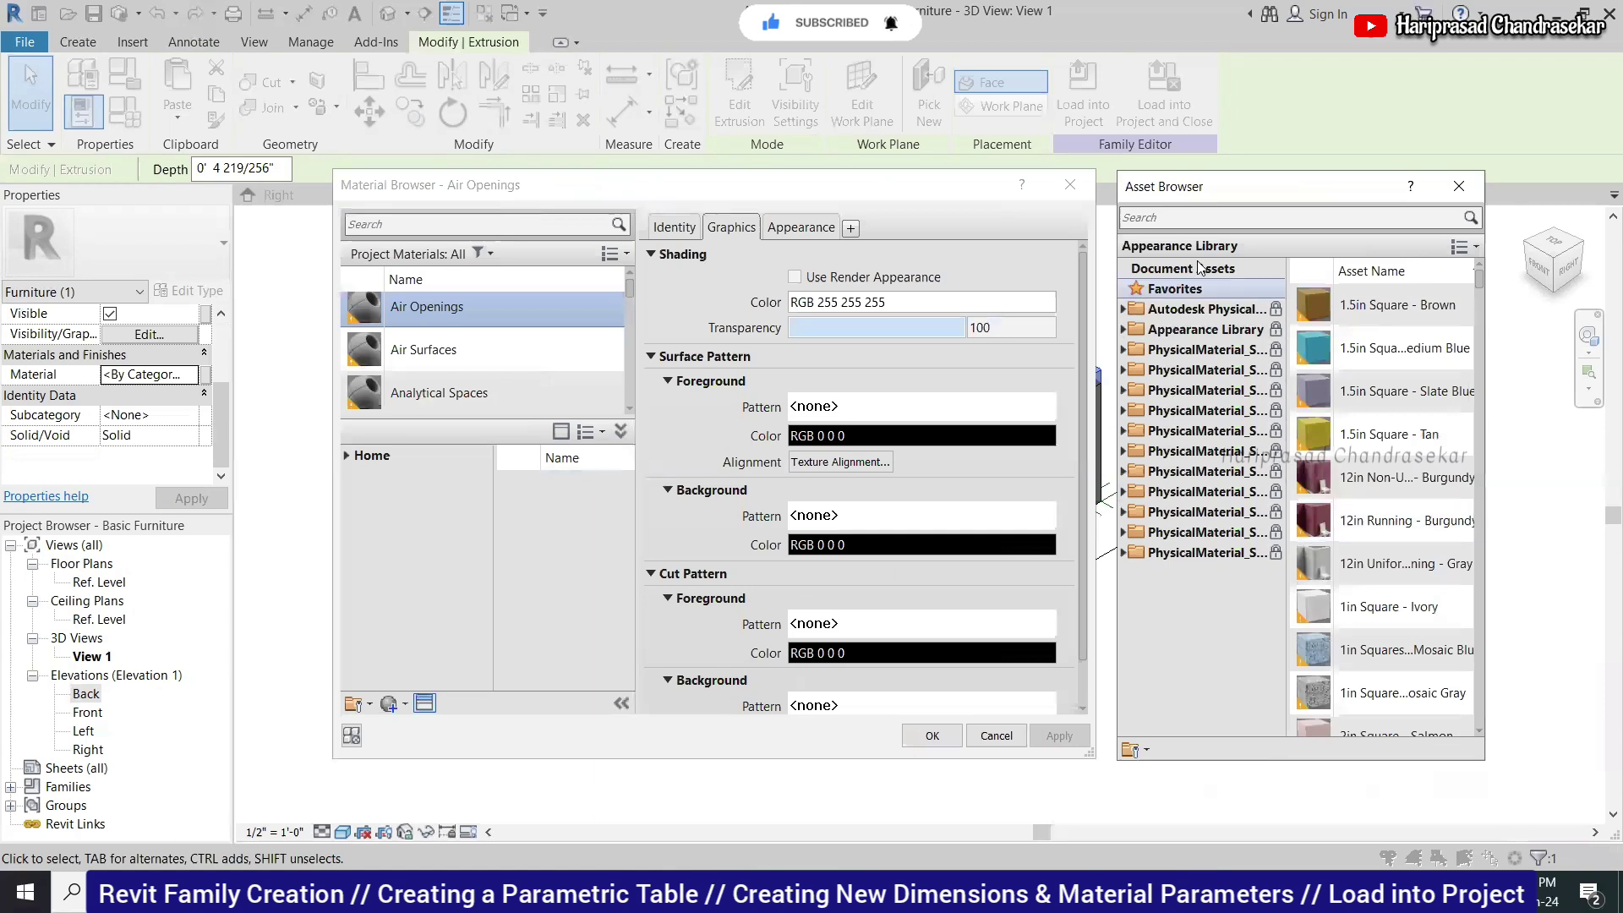
Search assets for 'wood', replace the appearance with Cherry, and confirm.
{"action": "left_click", "coordinate": [1202, 218]}
{"action": "type", "text": "wood"}
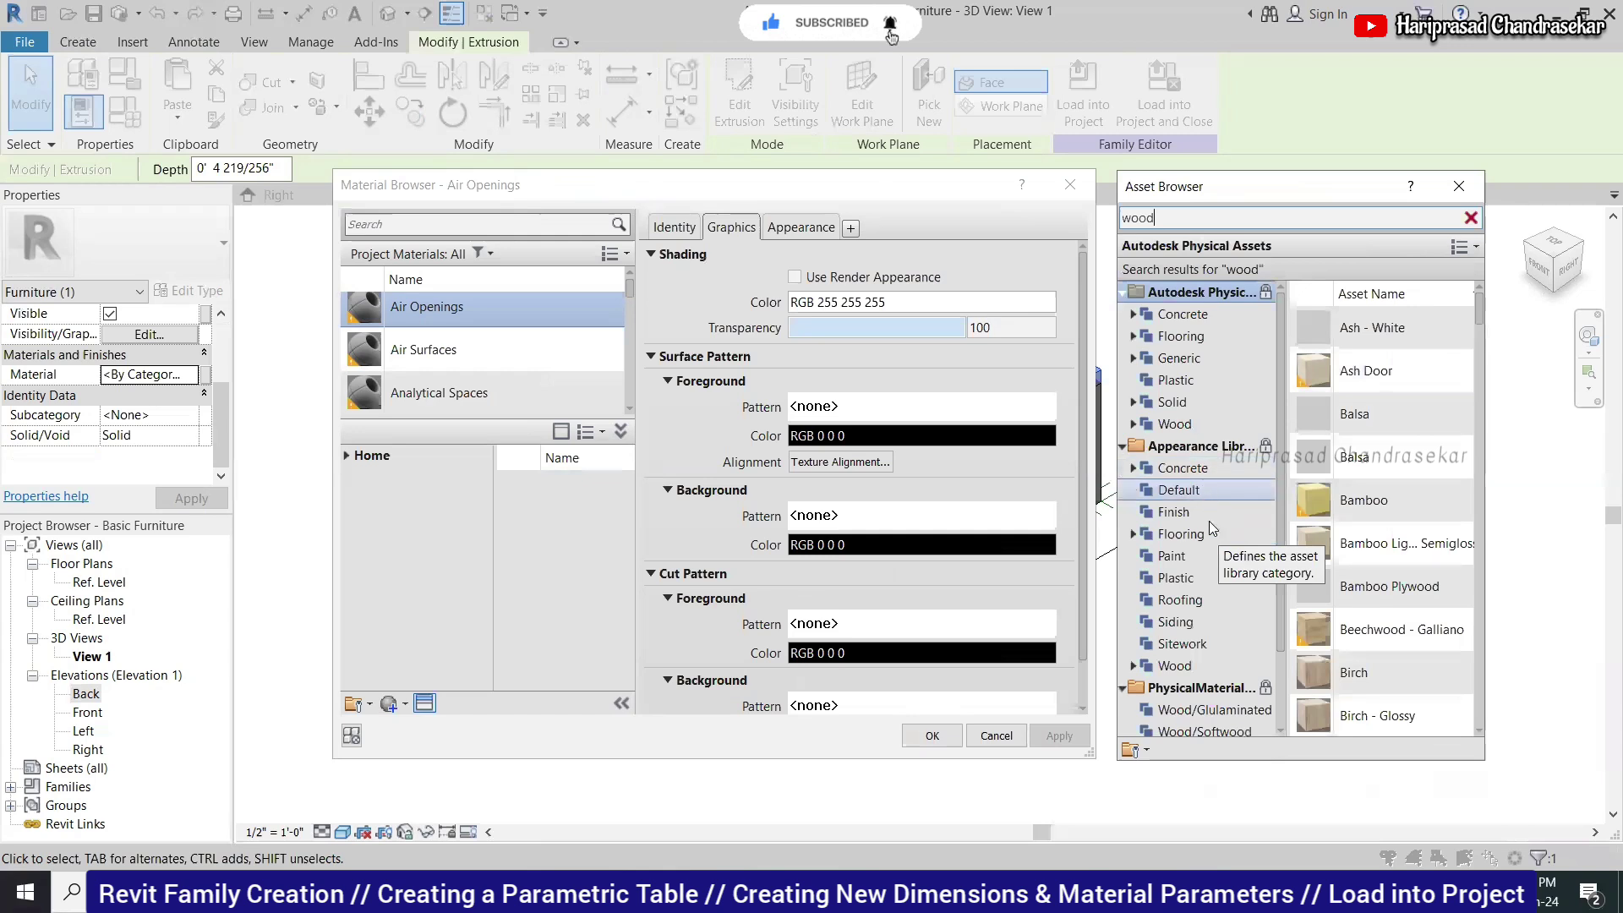
{"action": "double_click", "coordinate": [1384, 629]}
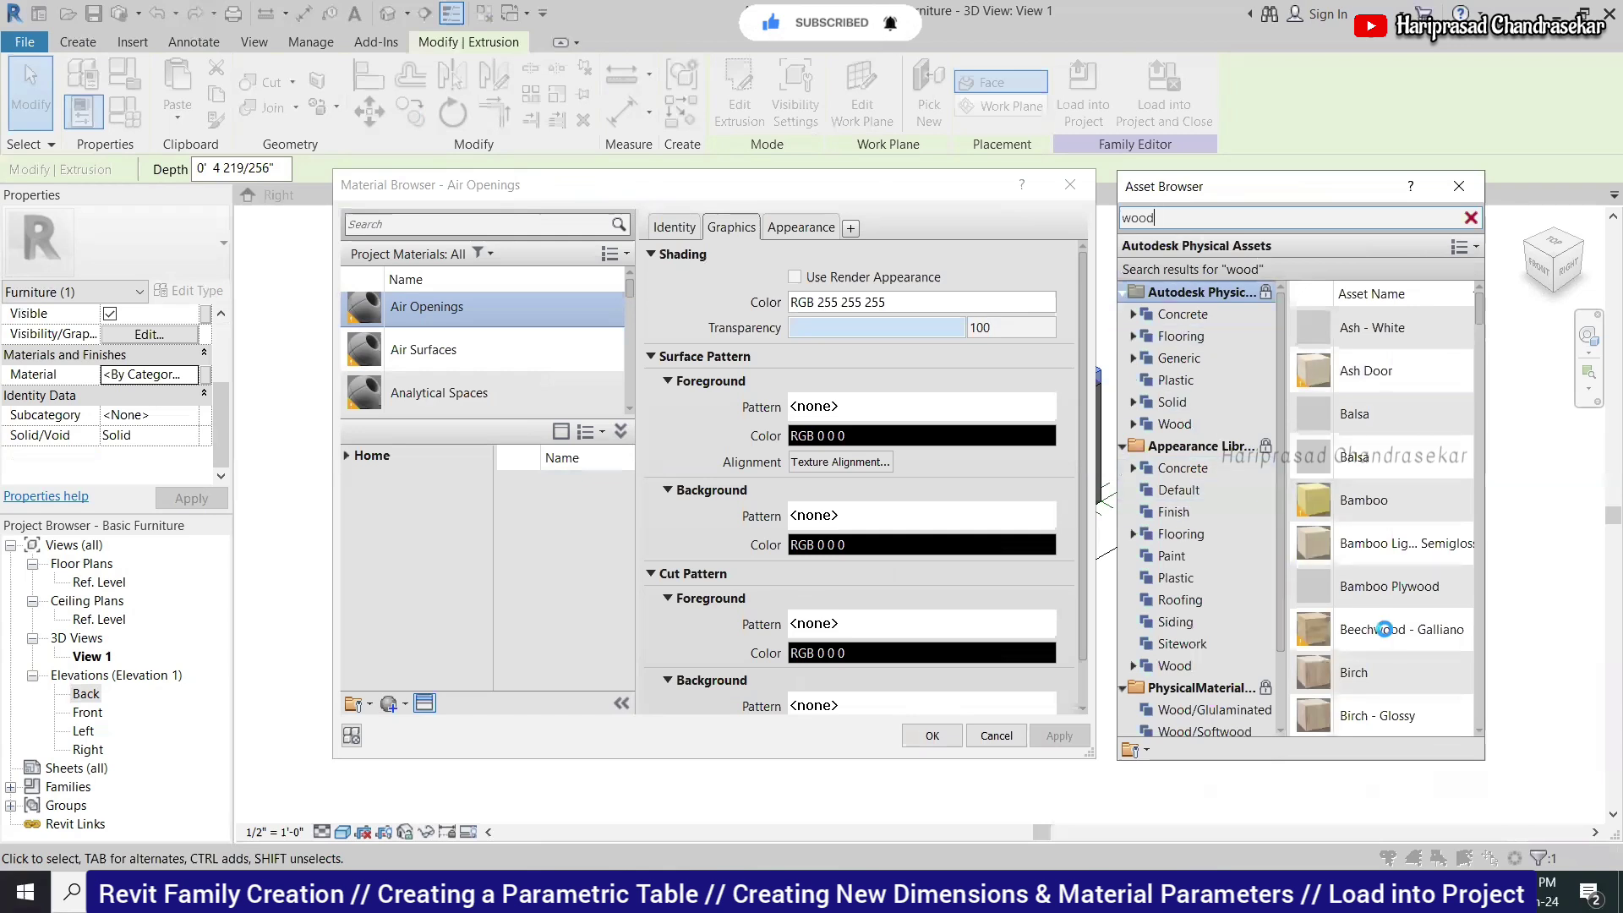
{"action": "scroll", "coordinate": [1395, 591], "scroll_direction": "down", "scroll_amount": 2}
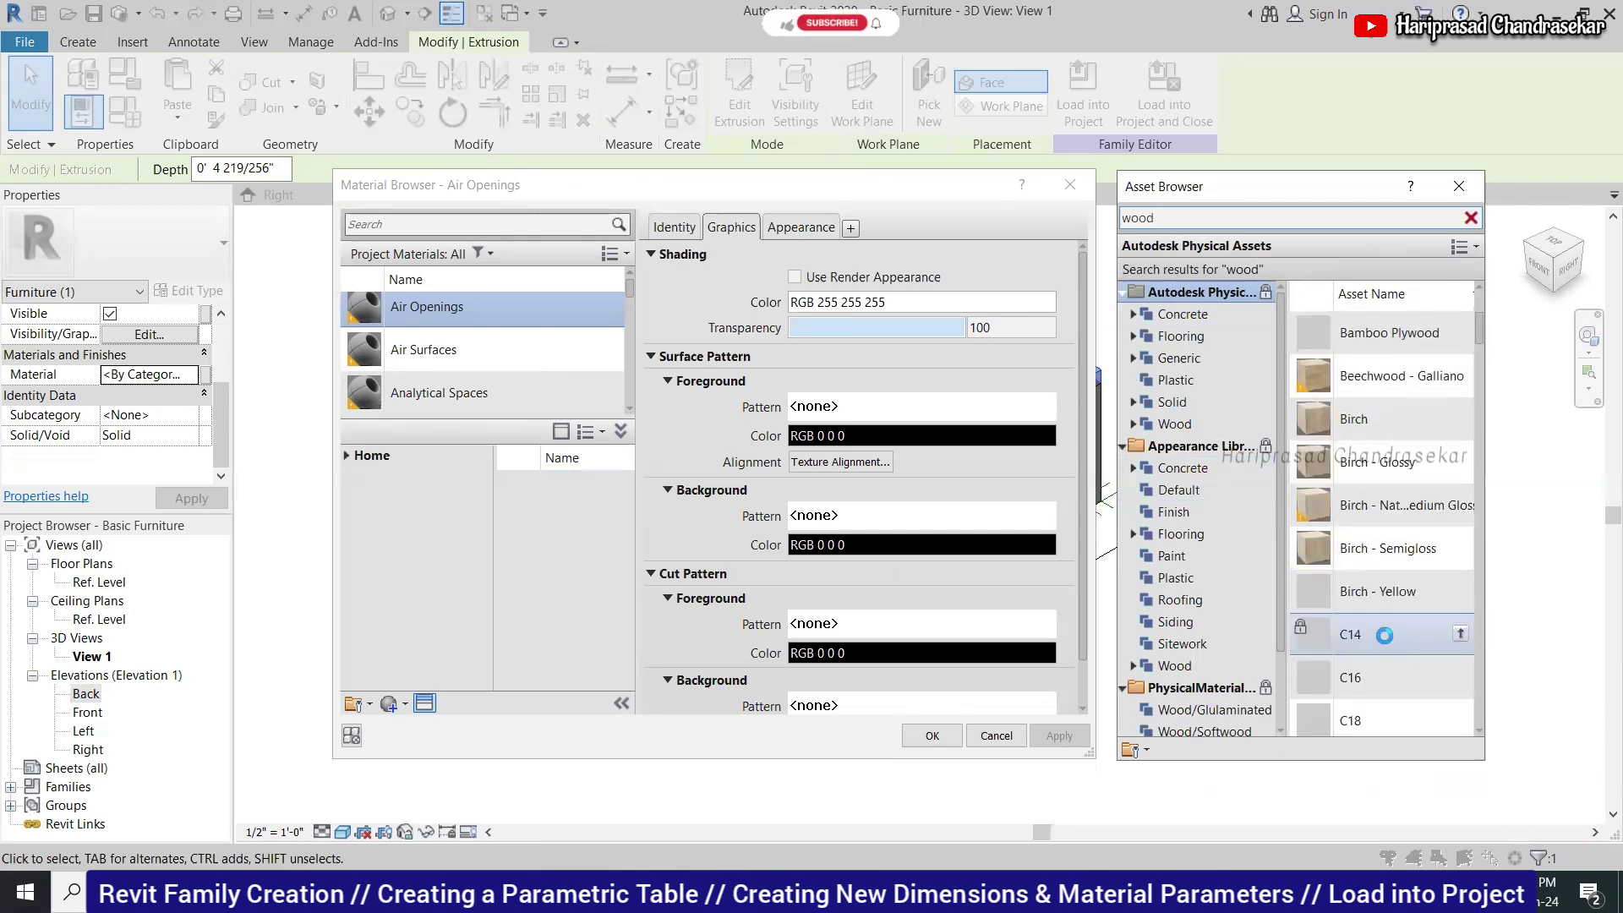
{"action": "scroll", "coordinate": [1403, 538], "scroll_direction": "down", "scroll_amount": 5}
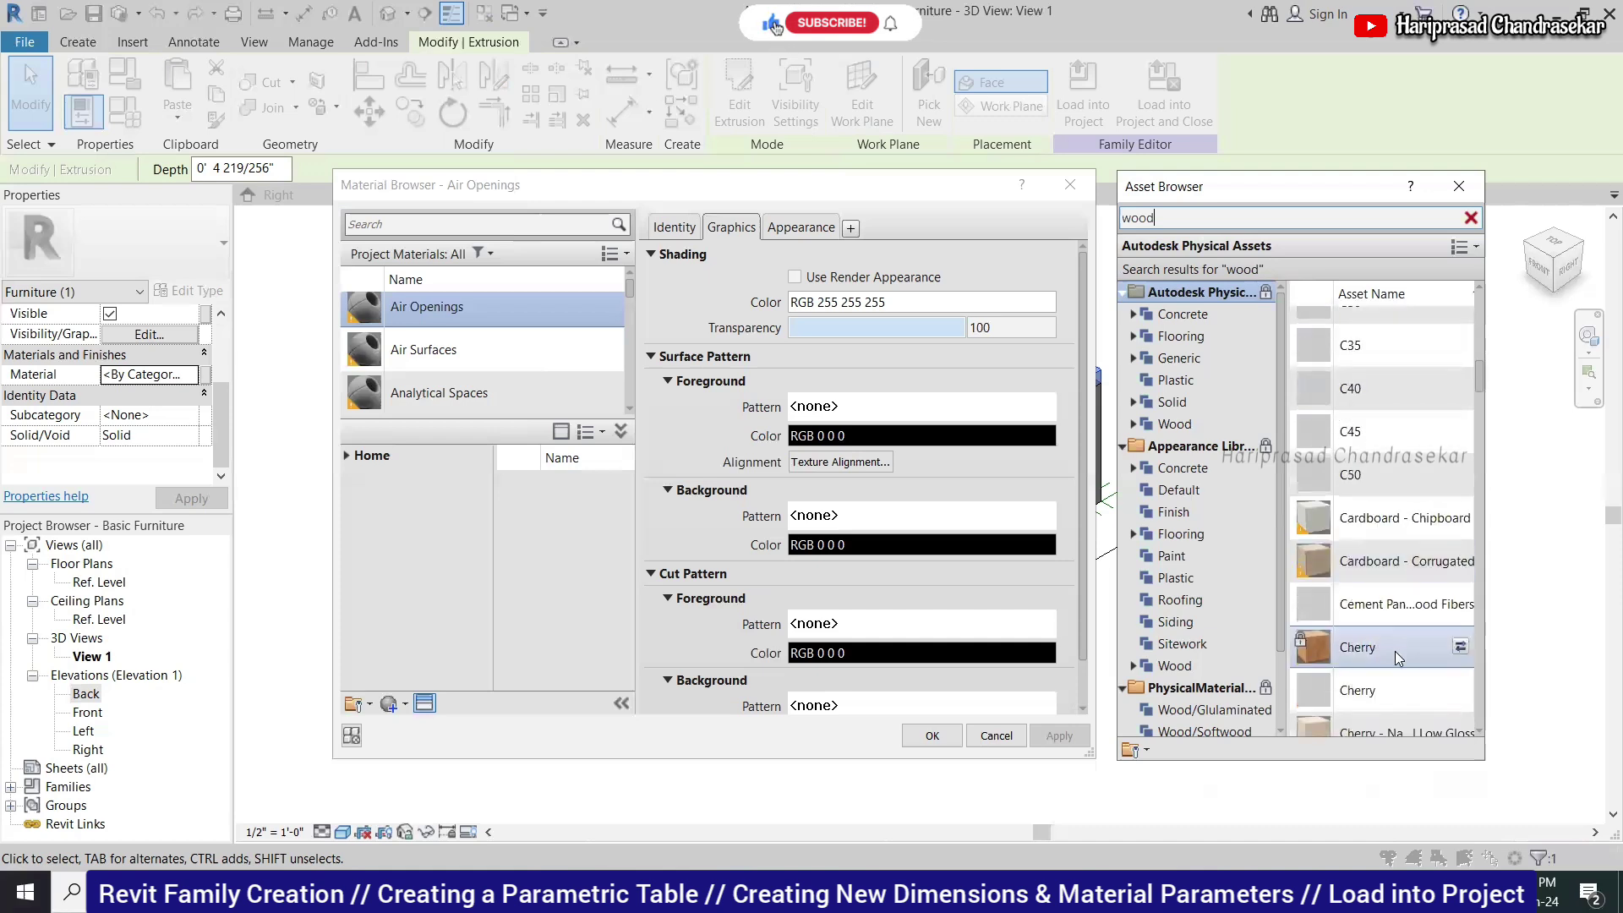
{"action": "scroll", "coordinate": [1384, 651], "scroll_direction": "down", "scroll_amount": 1}
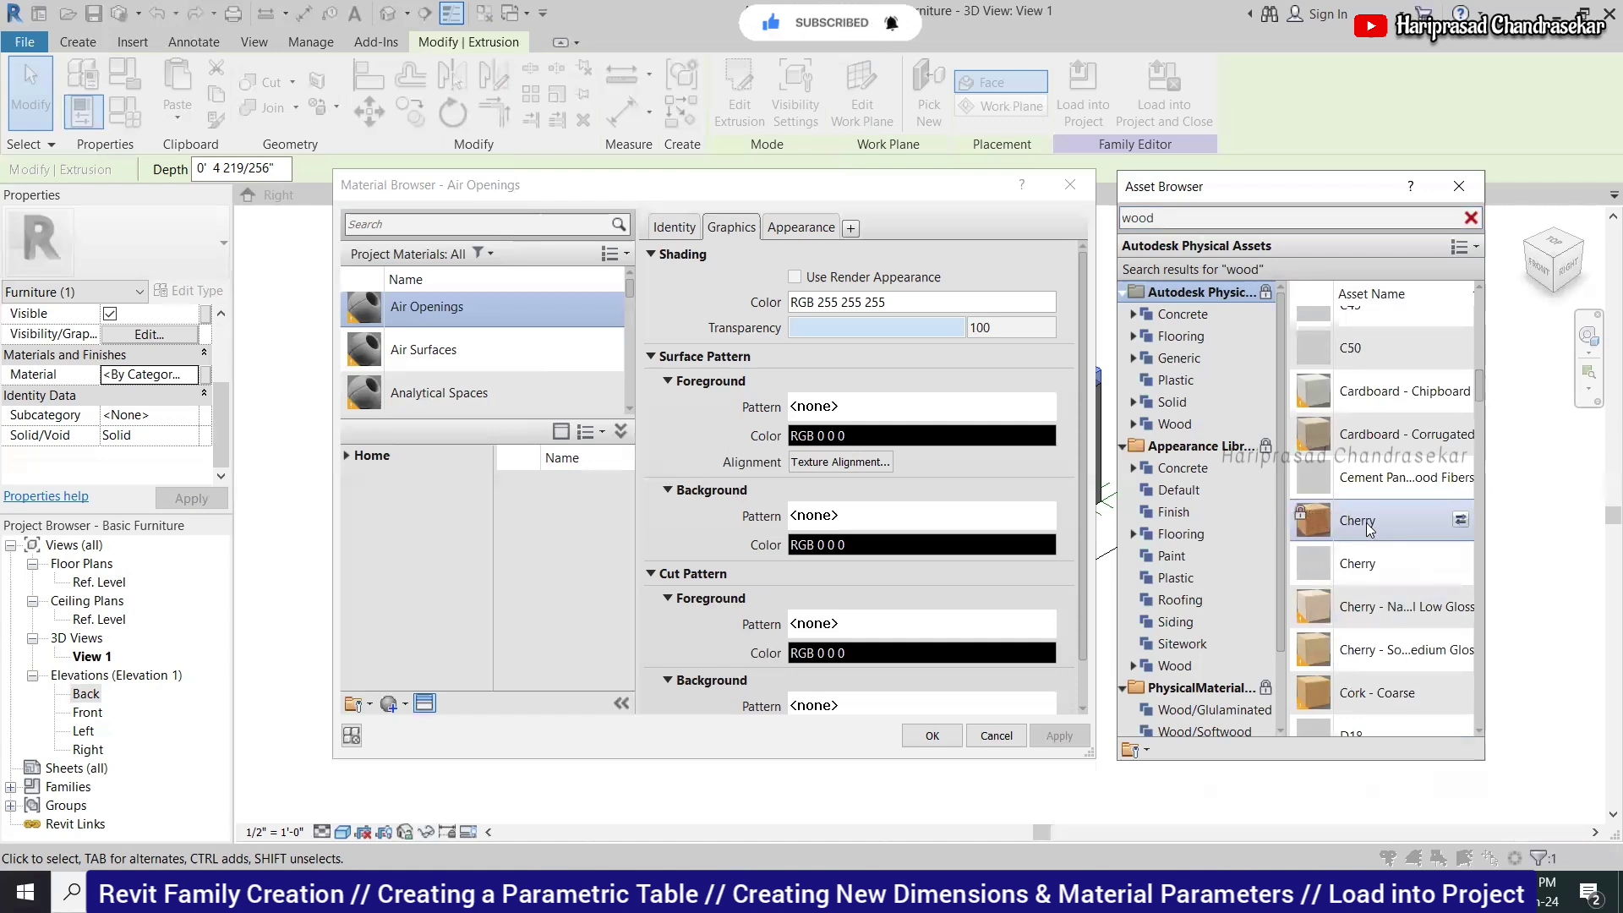
{"action": "left_click", "coordinate": [1460, 521]}
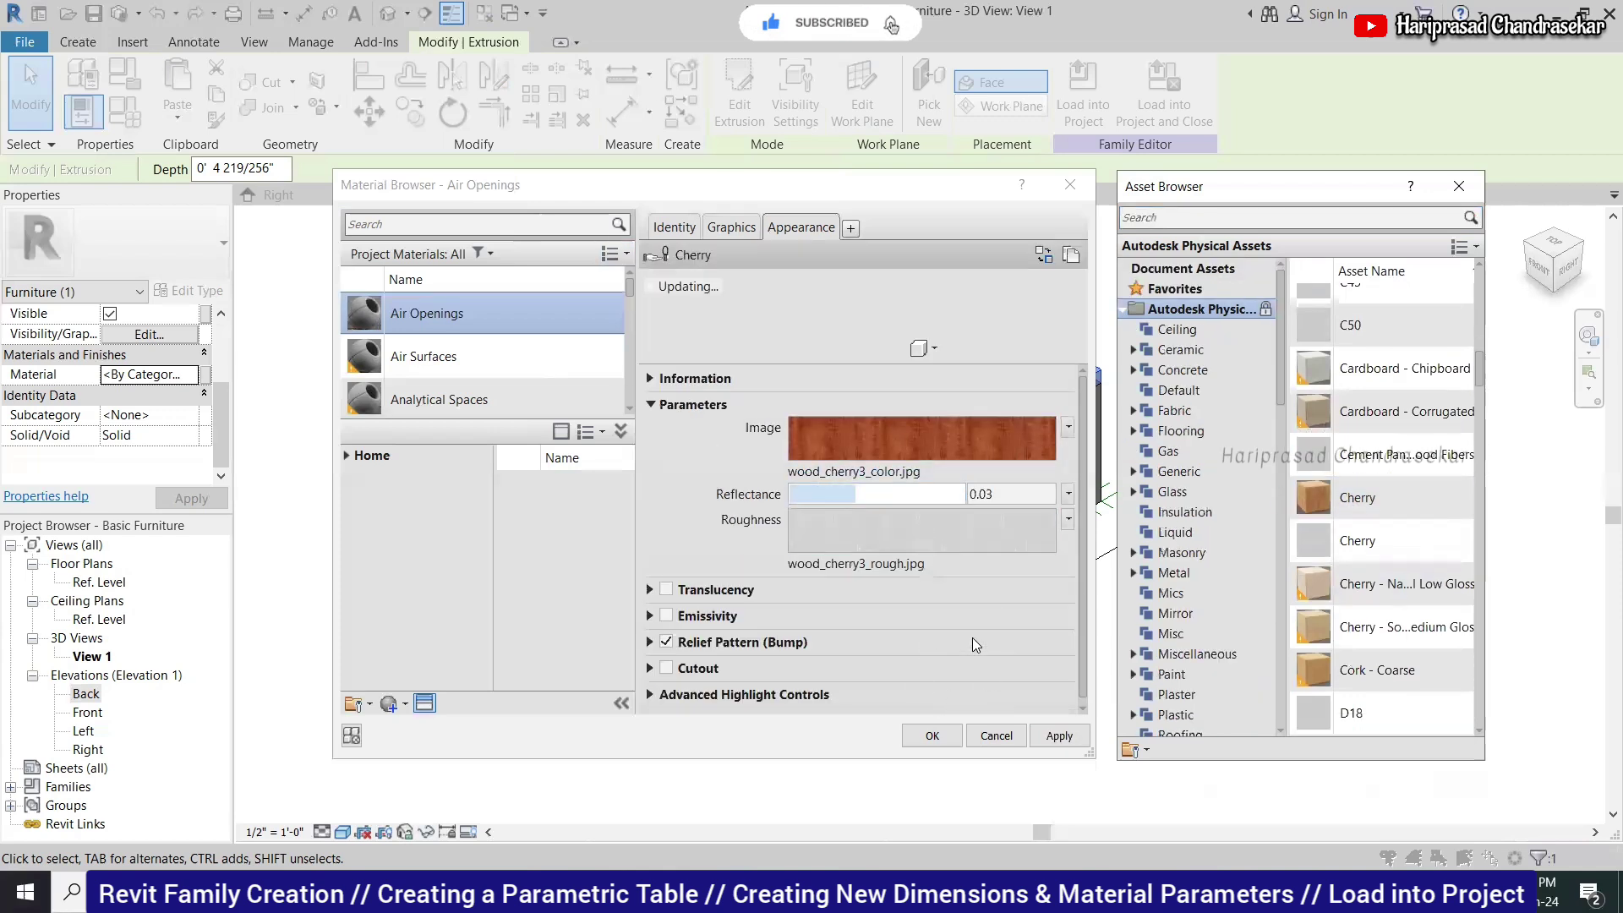
{"action": "left_click", "coordinate": [1032, 718]}
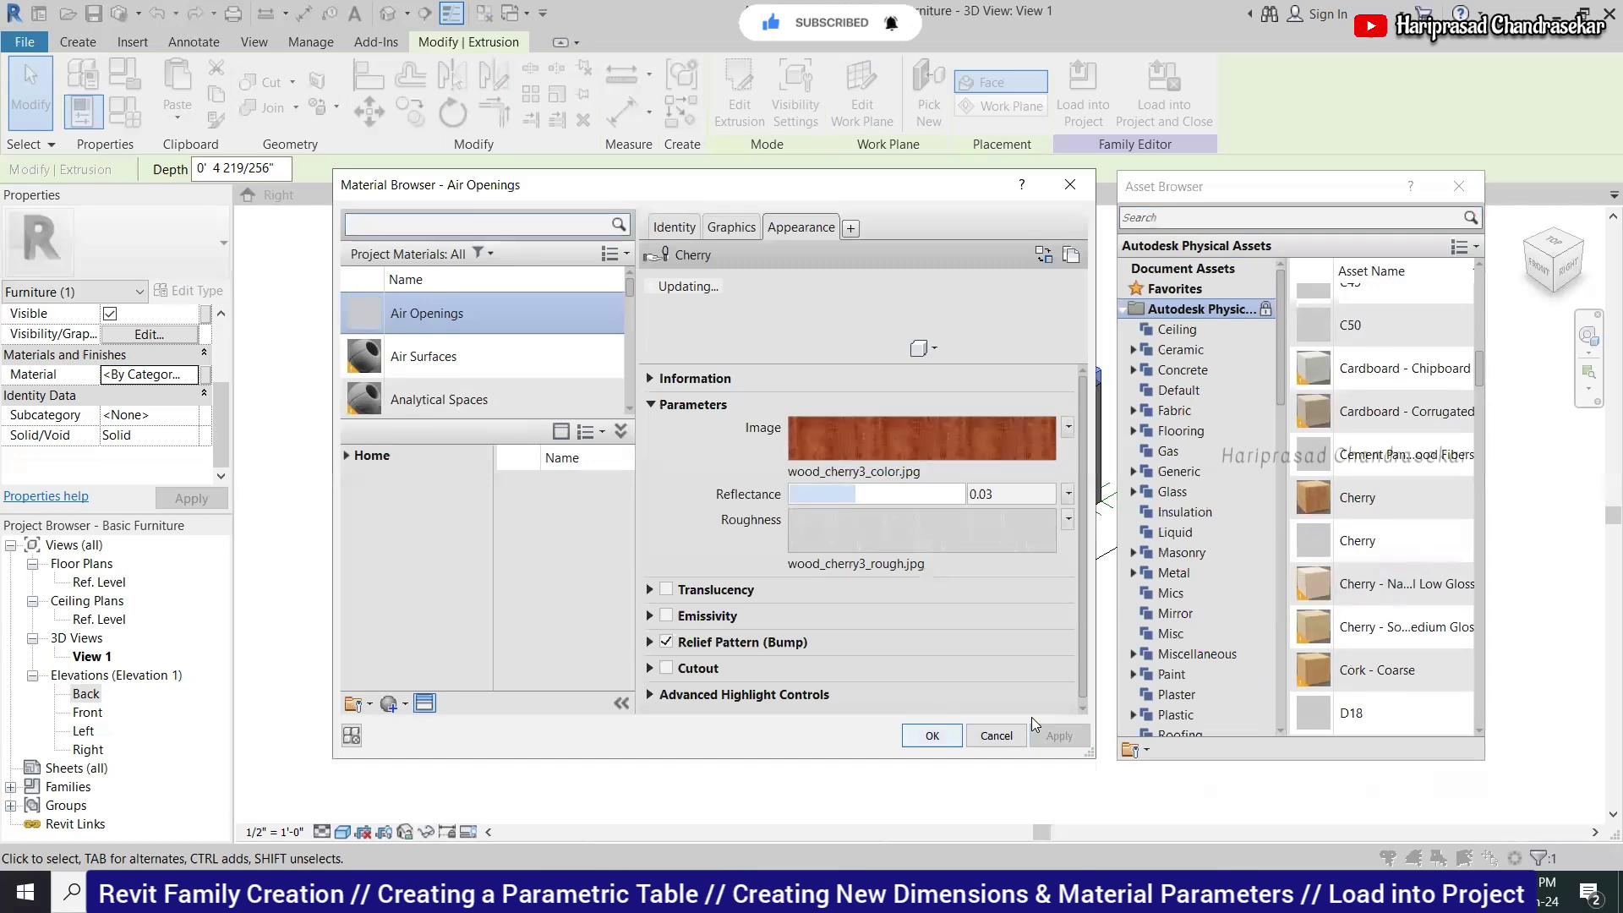
{"action": "key", "text": "Return"}
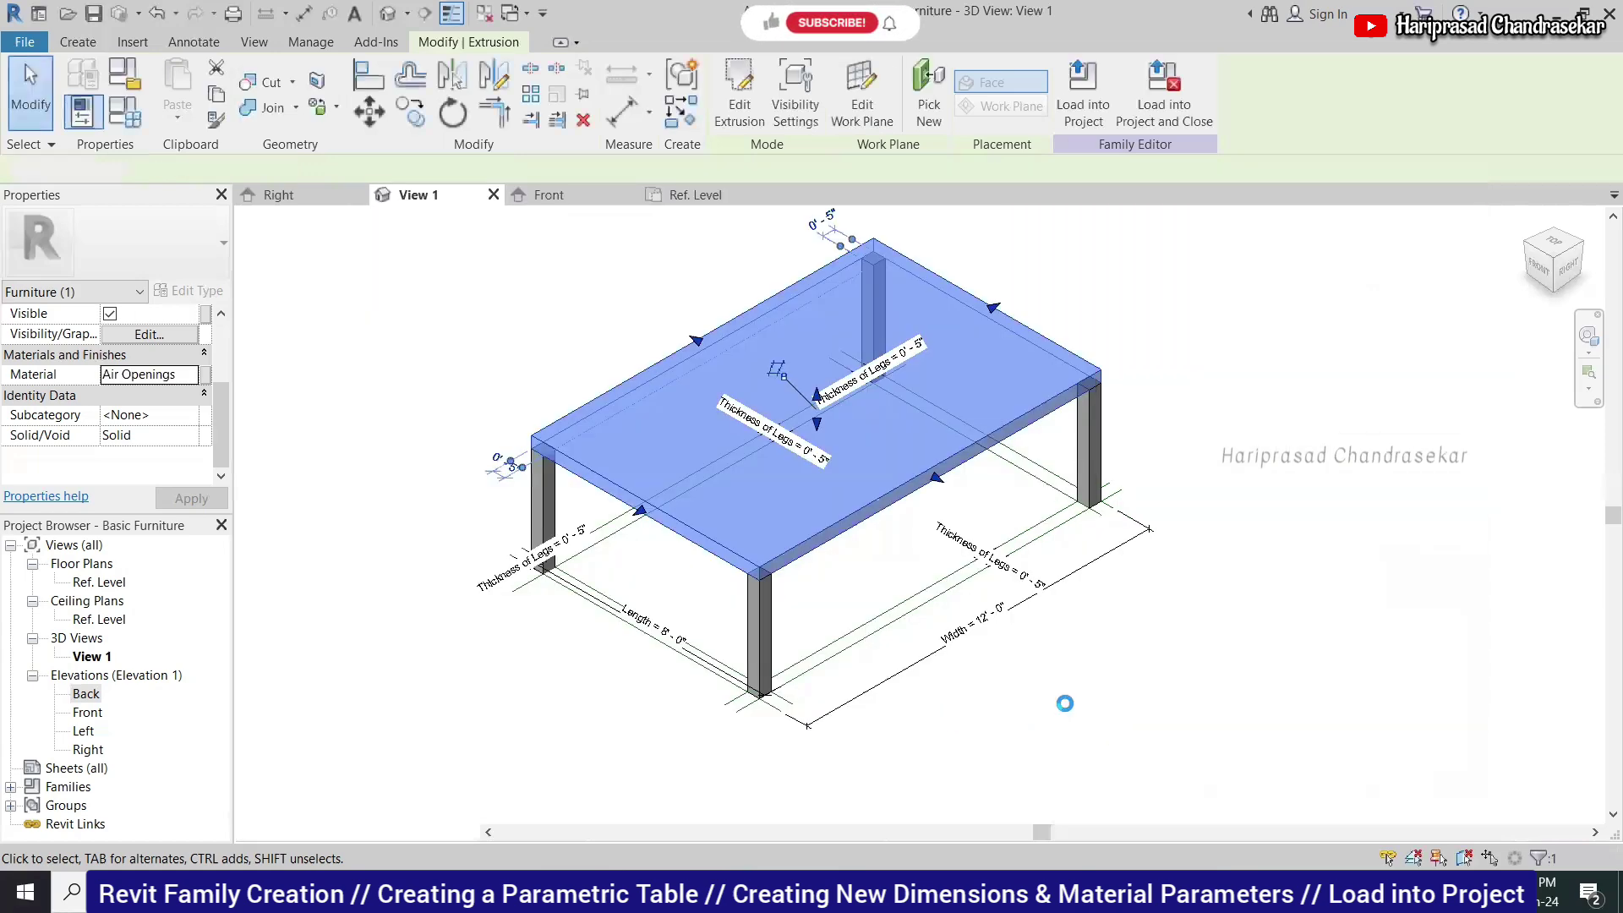
Reopen the tabletop's Material Browser, close it, and clear the selection.
{"action": "left_click", "coordinate": [1065, 703]}
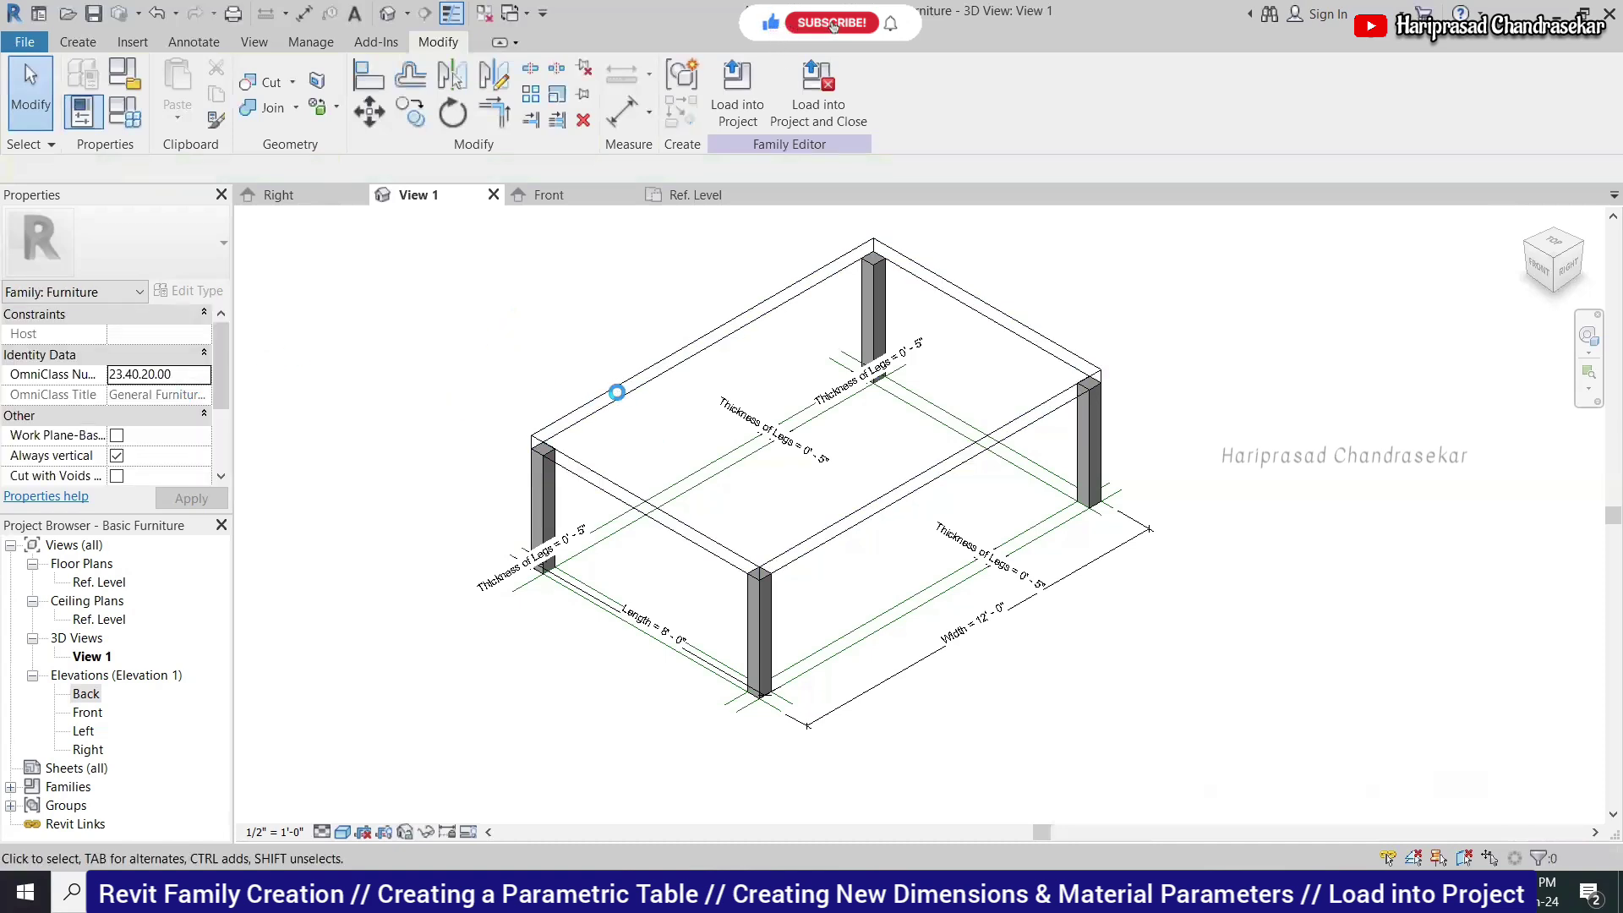
{"action": "left_click", "coordinate": [617, 391]}
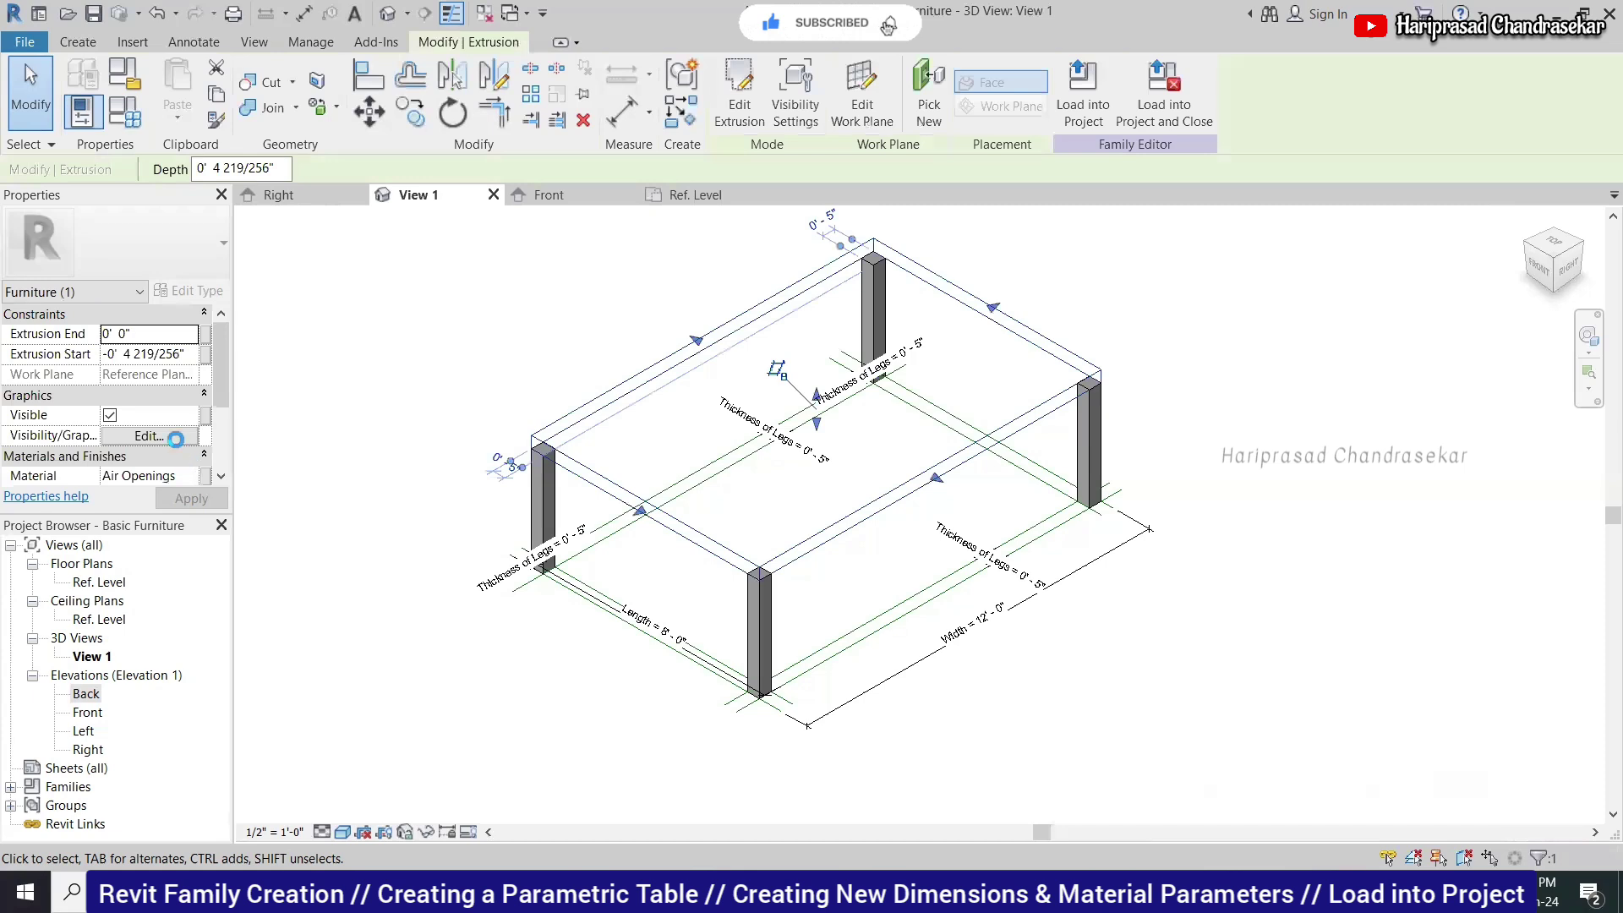
{"action": "scroll", "coordinate": [188, 378], "scroll_direction": "down", "scroll_amount": 2}
{"action": "left_click", "coordinate": [139, 374]}
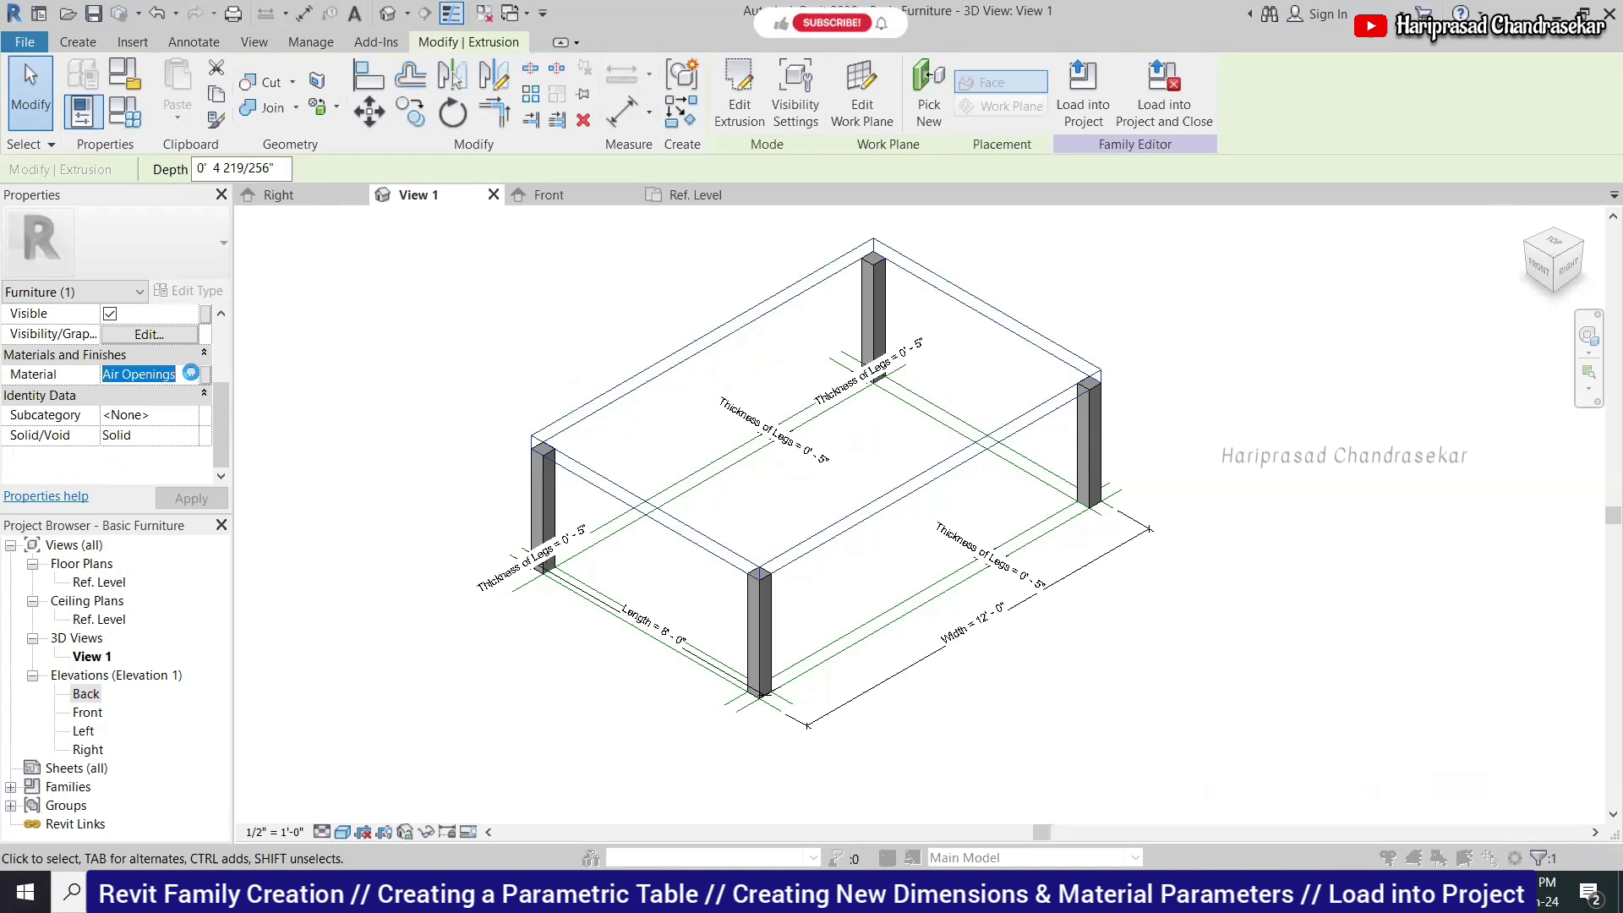
{"action": "left_click", "coordinate": [193, 375]}
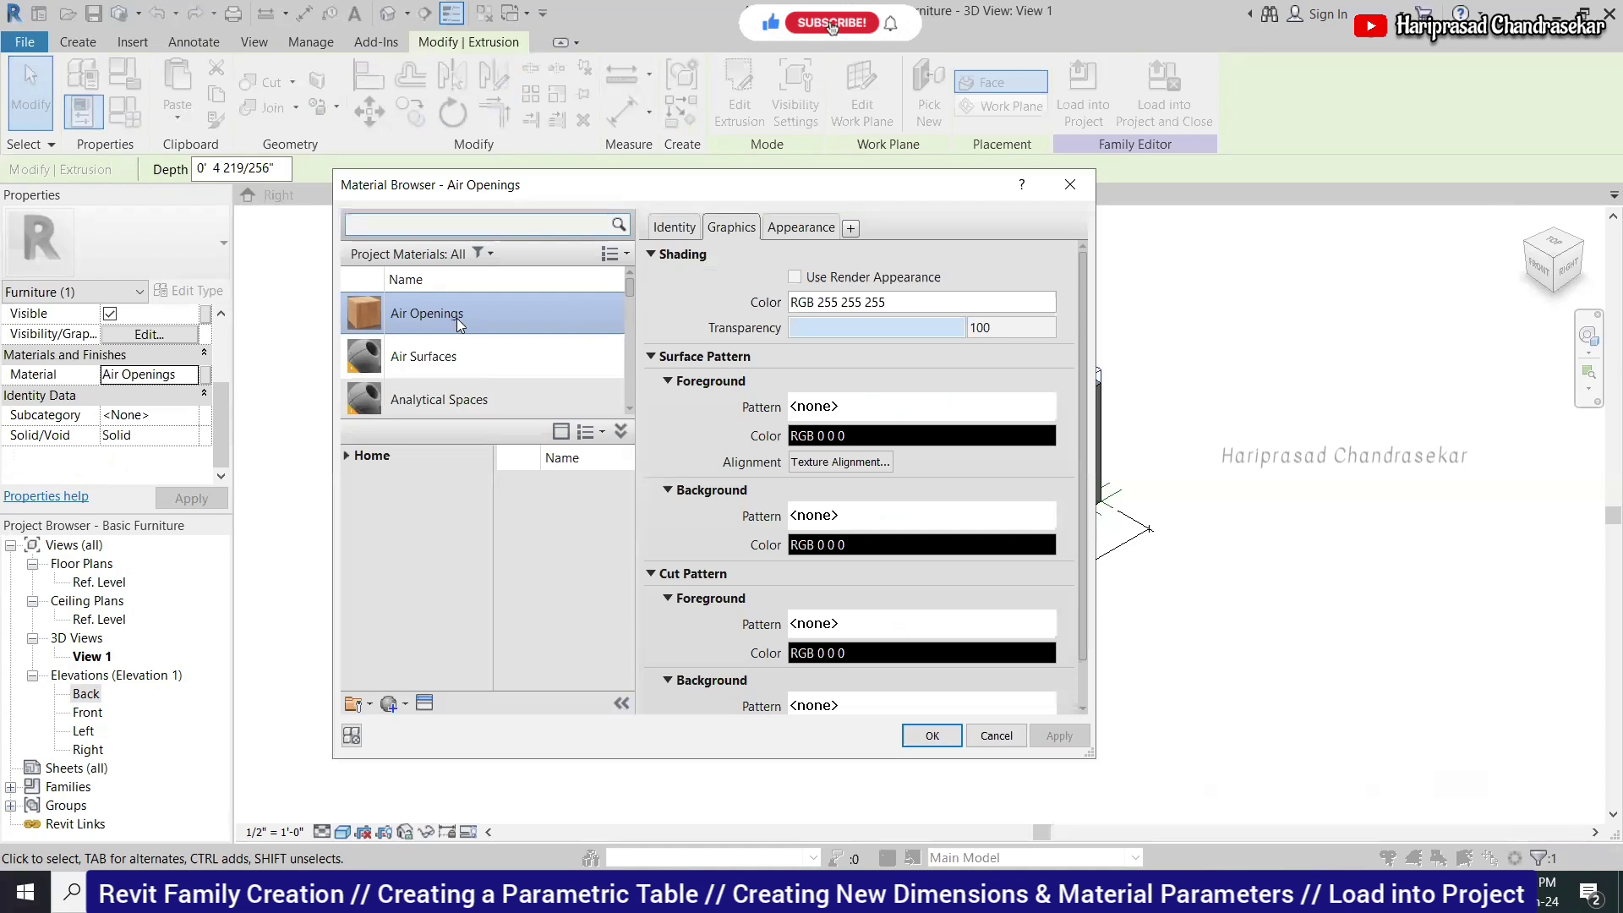
{"action": "left_click", "coordinate": [404, 706]}
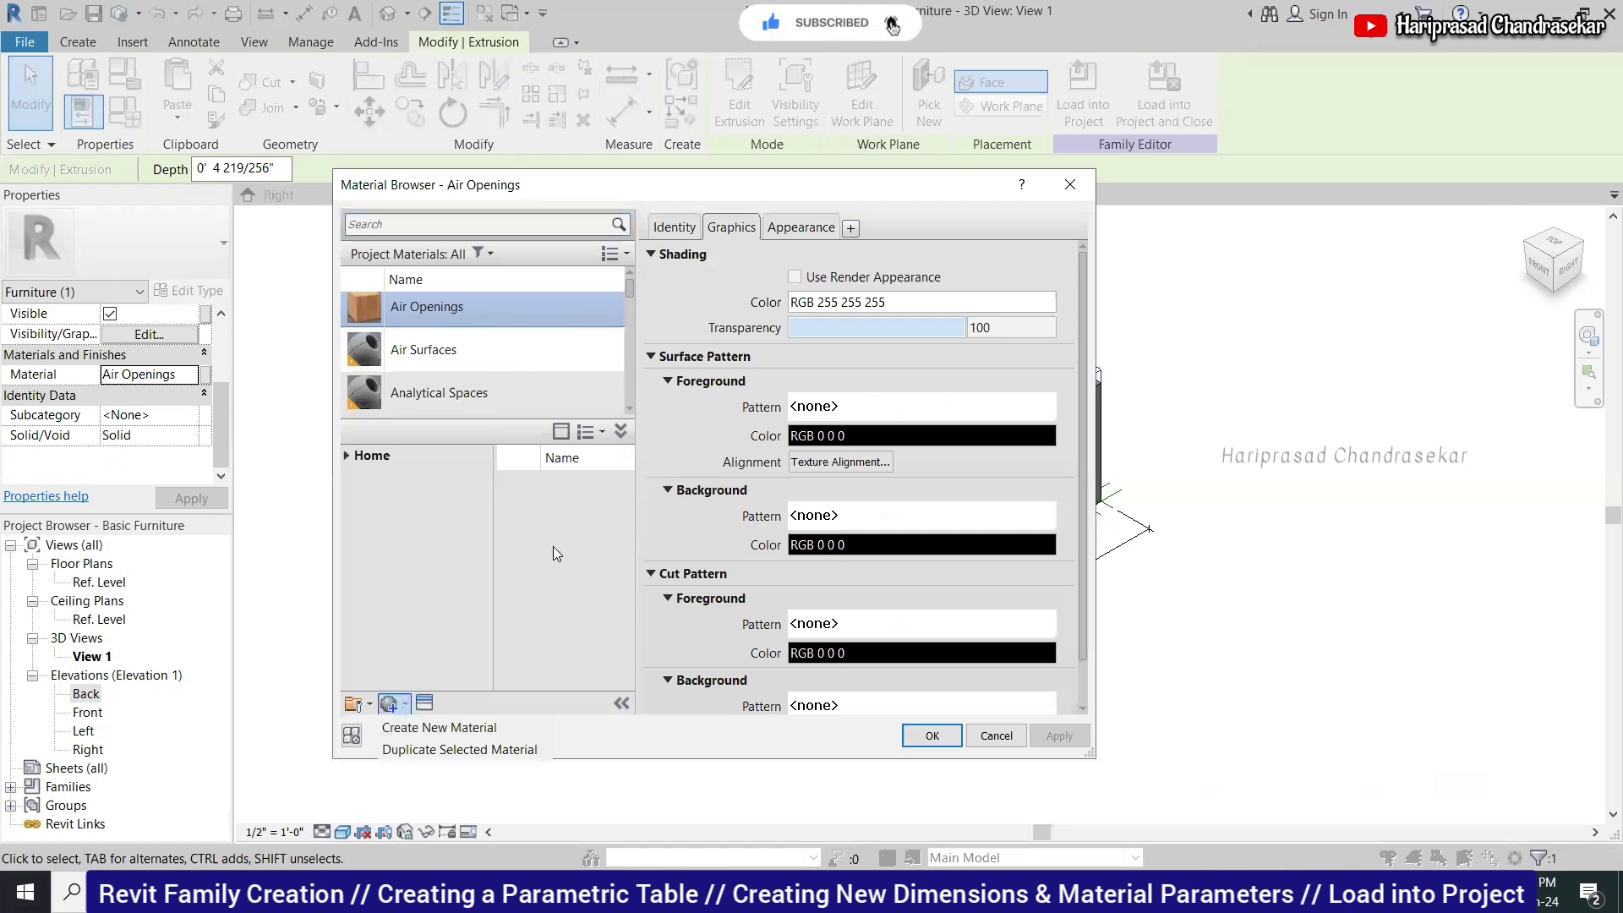
{"action": "left_click", "coordinate": [424, 703]}
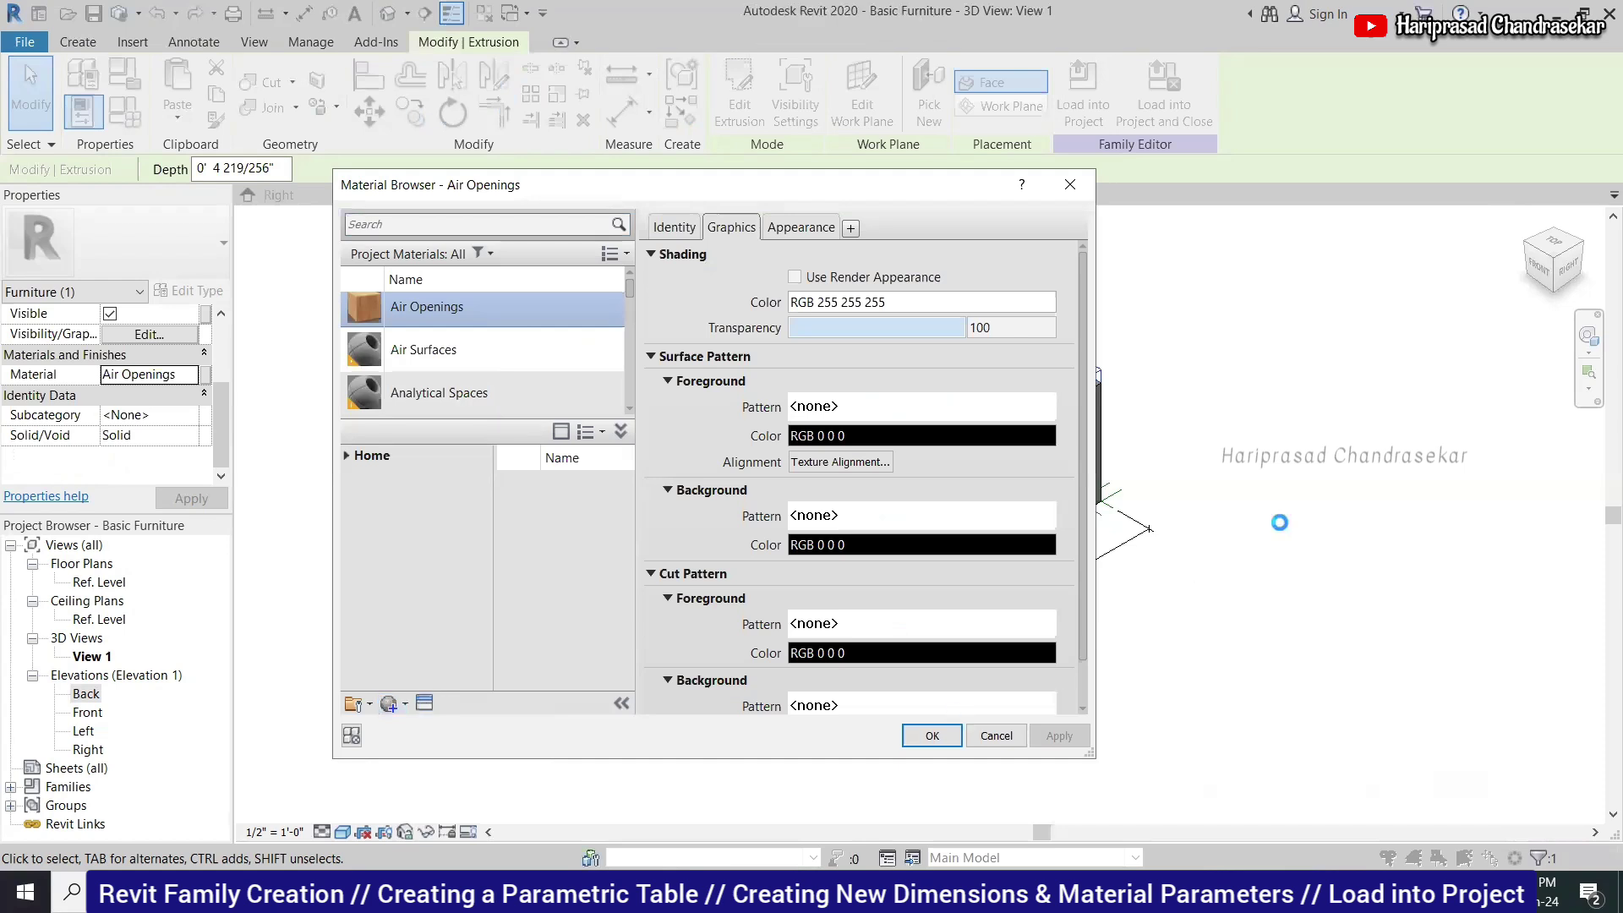
{"action": "key", "text": "Return"}
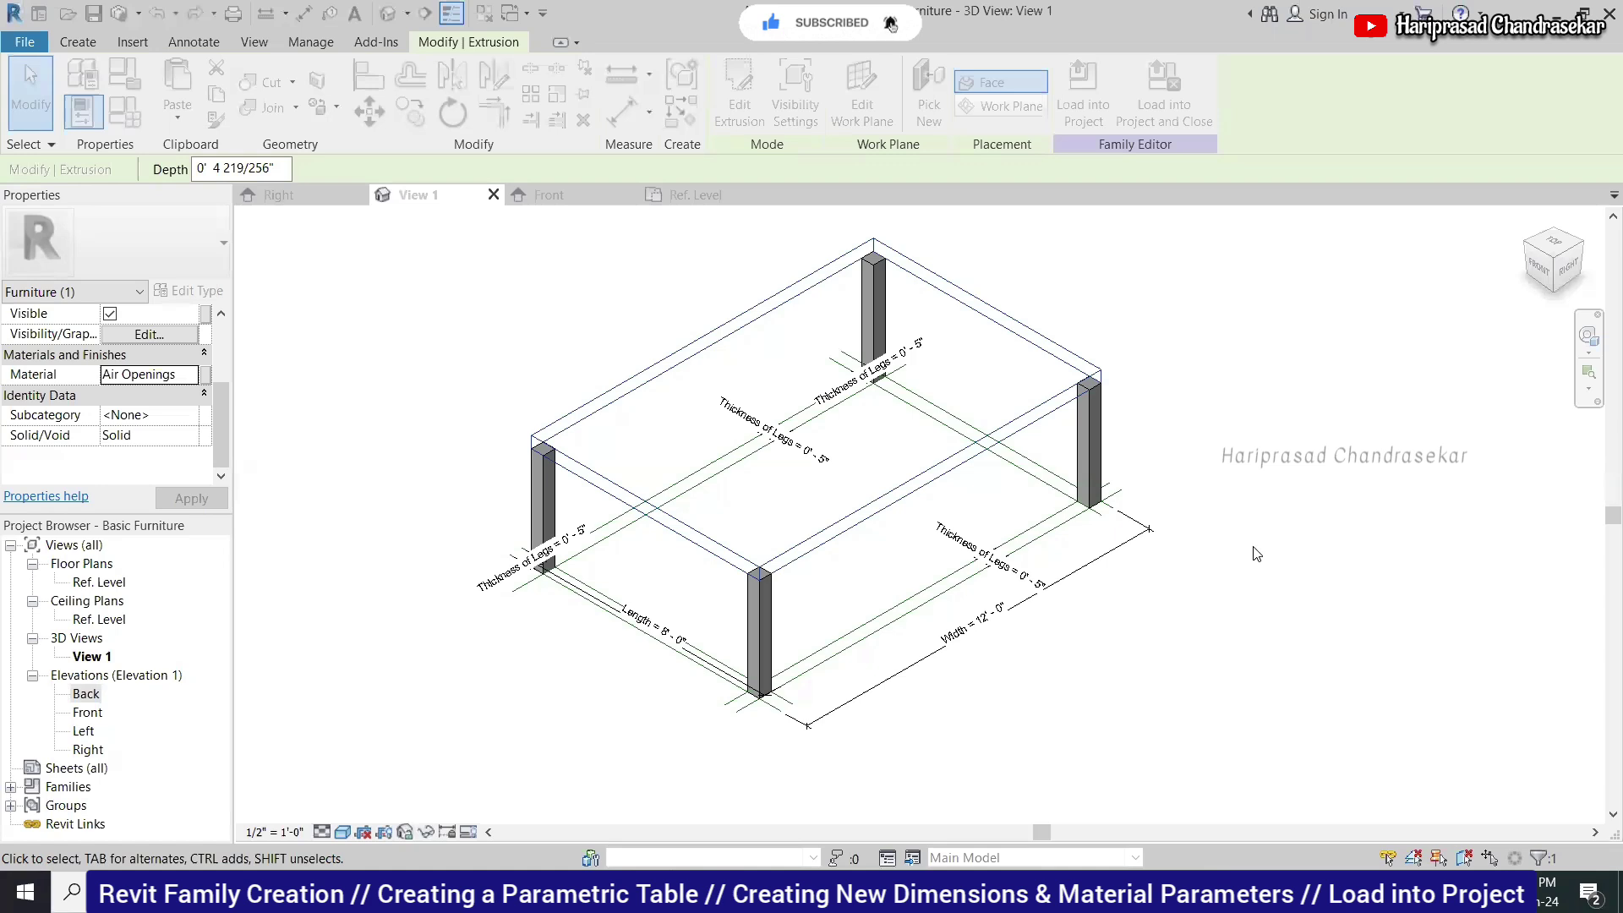
{"action": "key", "text": "Escape"}
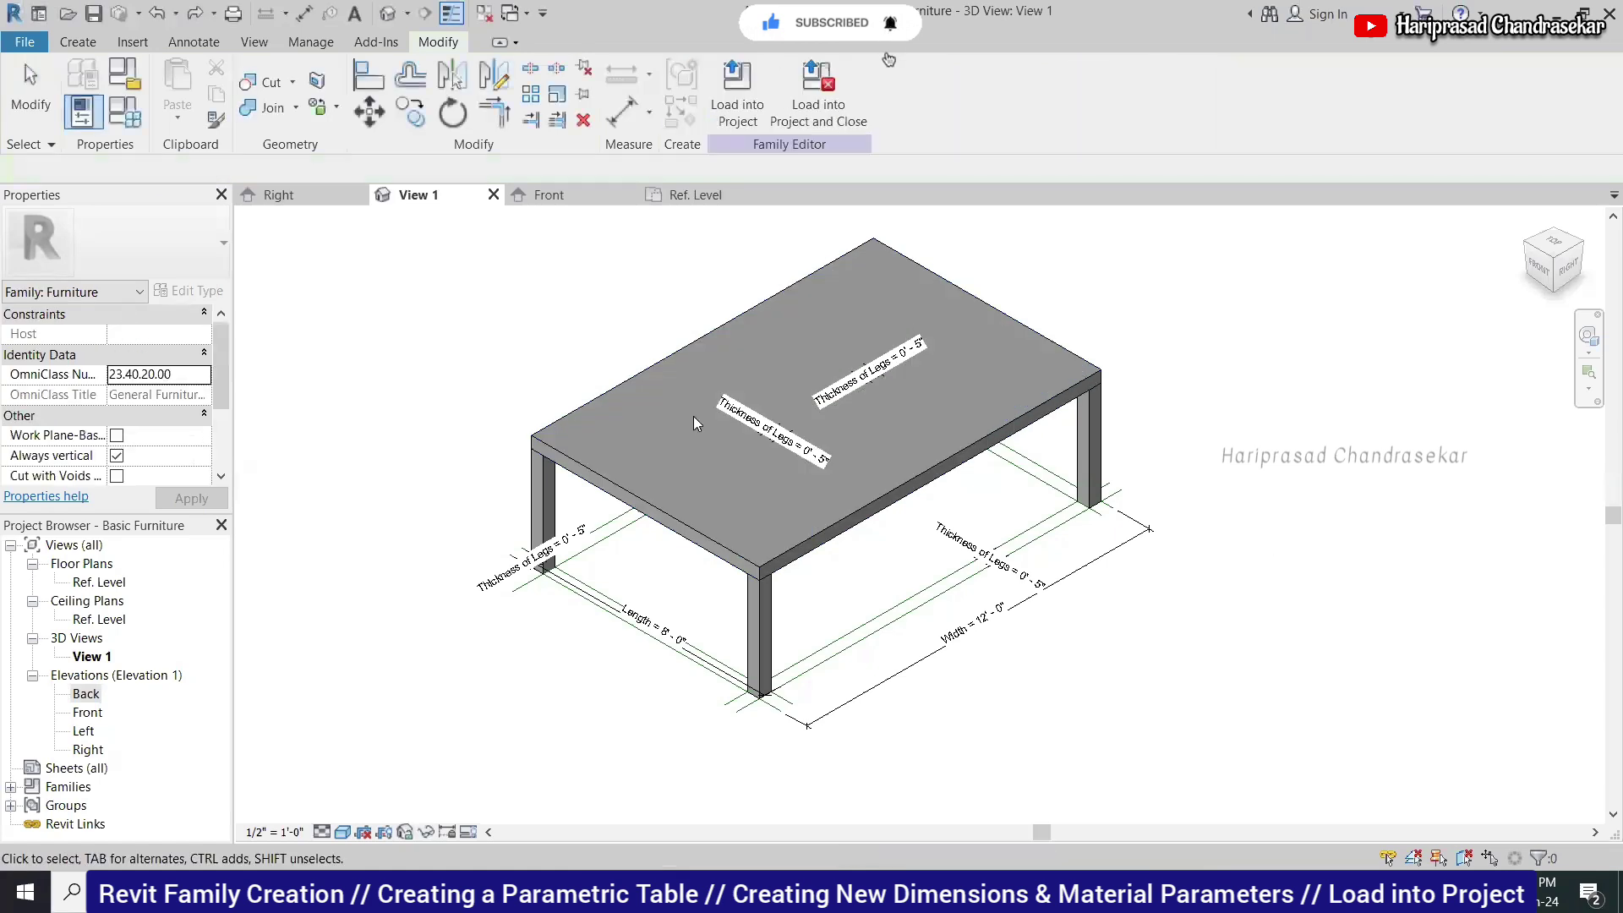
Search materials for 'wood' and assign Cherry to the tabletop extrusion.
{"action": "left_click", "coordinate": [654, 372]}
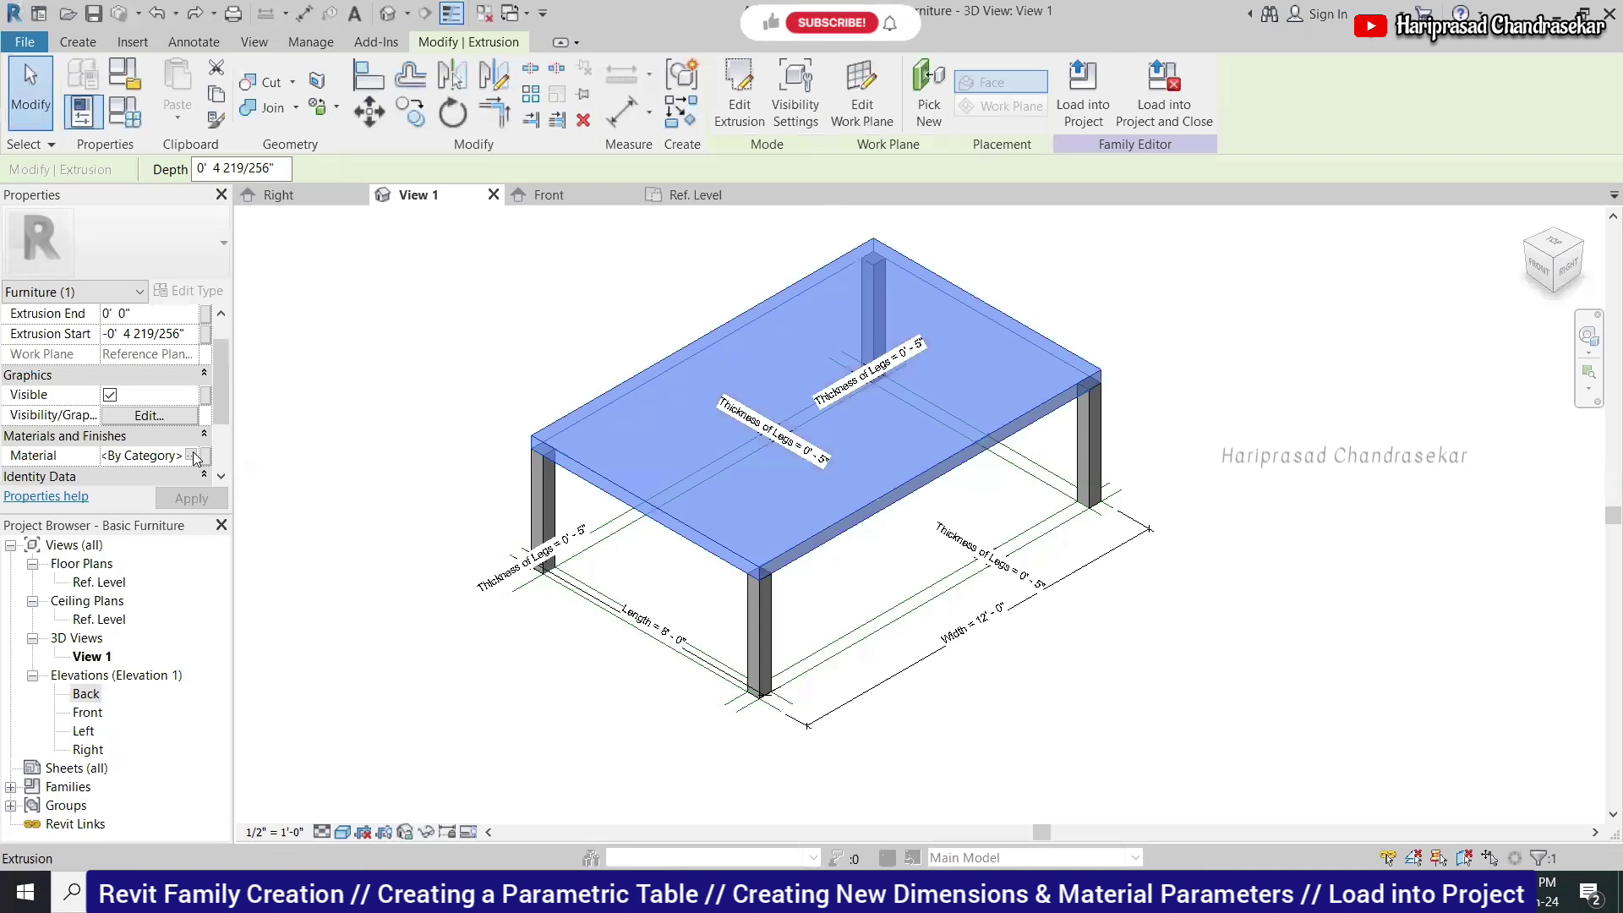
{"action": "left_click", "coordinate": [193, 457]}
{"action": "left_click", "coordinate": [194, 455]}
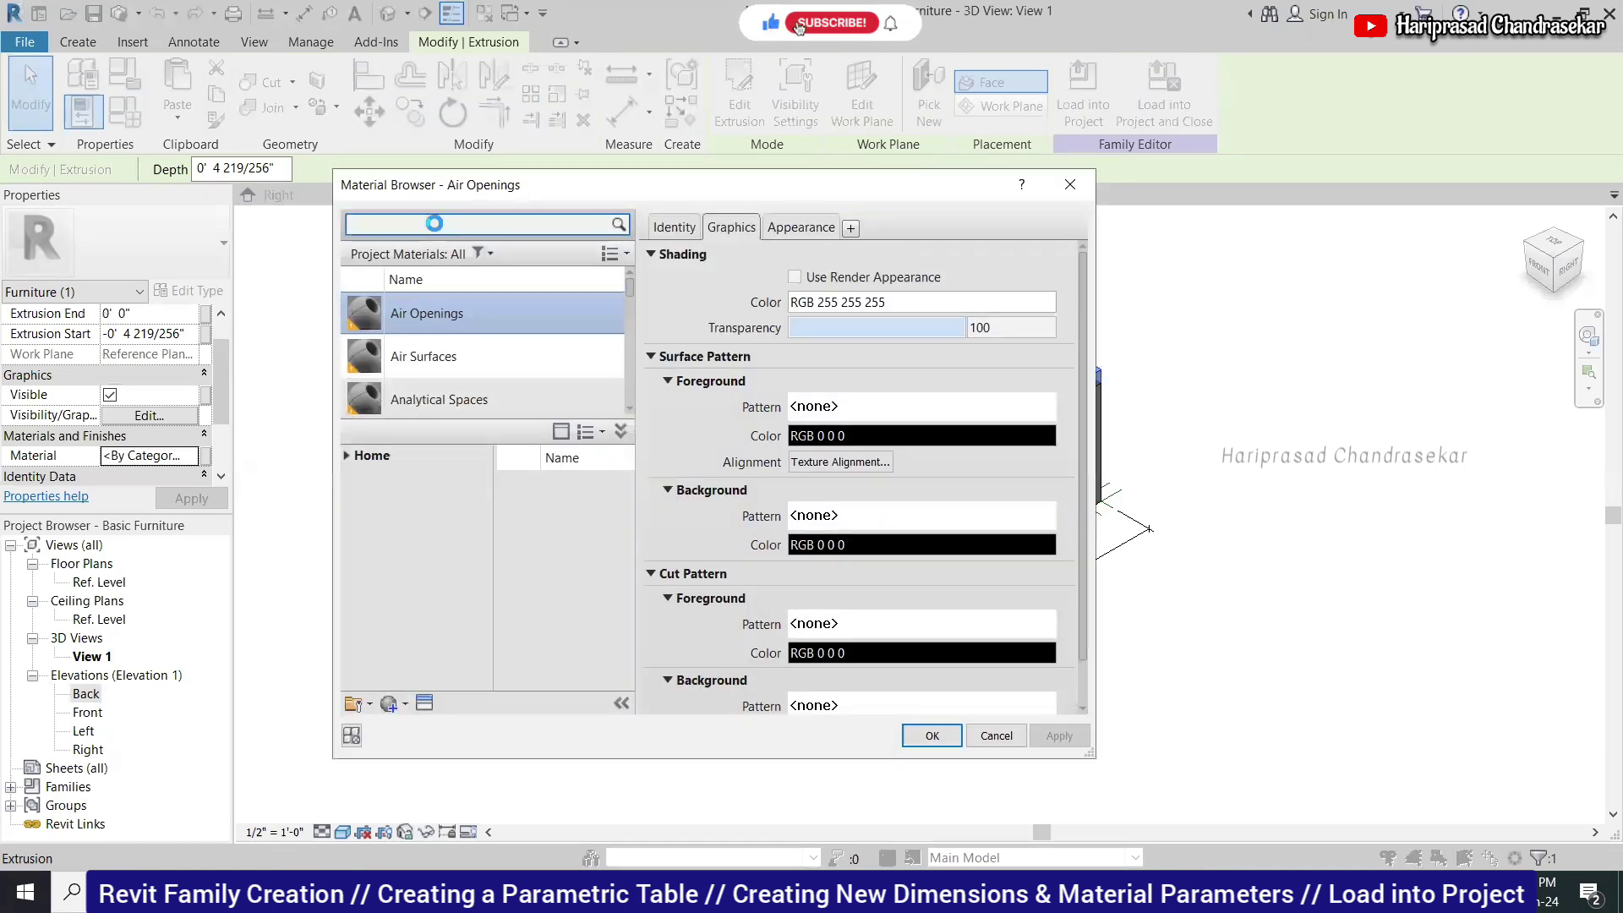
{"action": "type", "text": "wood"}
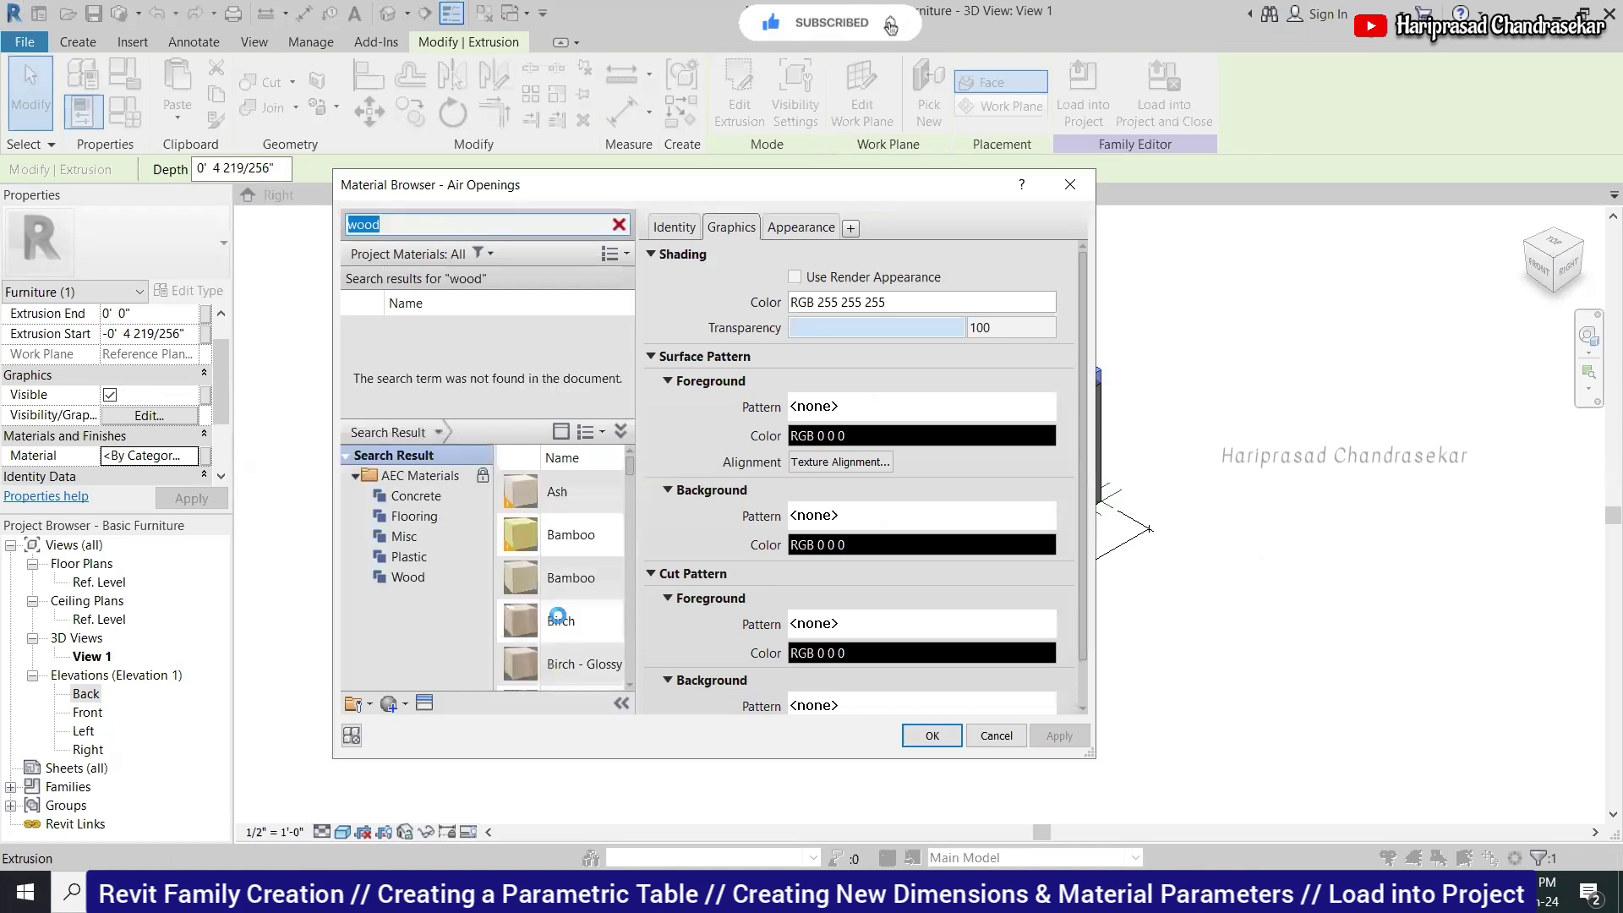
{"action": "scroll", "coordinate": [572, 630], "scroll_direction": "down", "scroll_amount": 2}
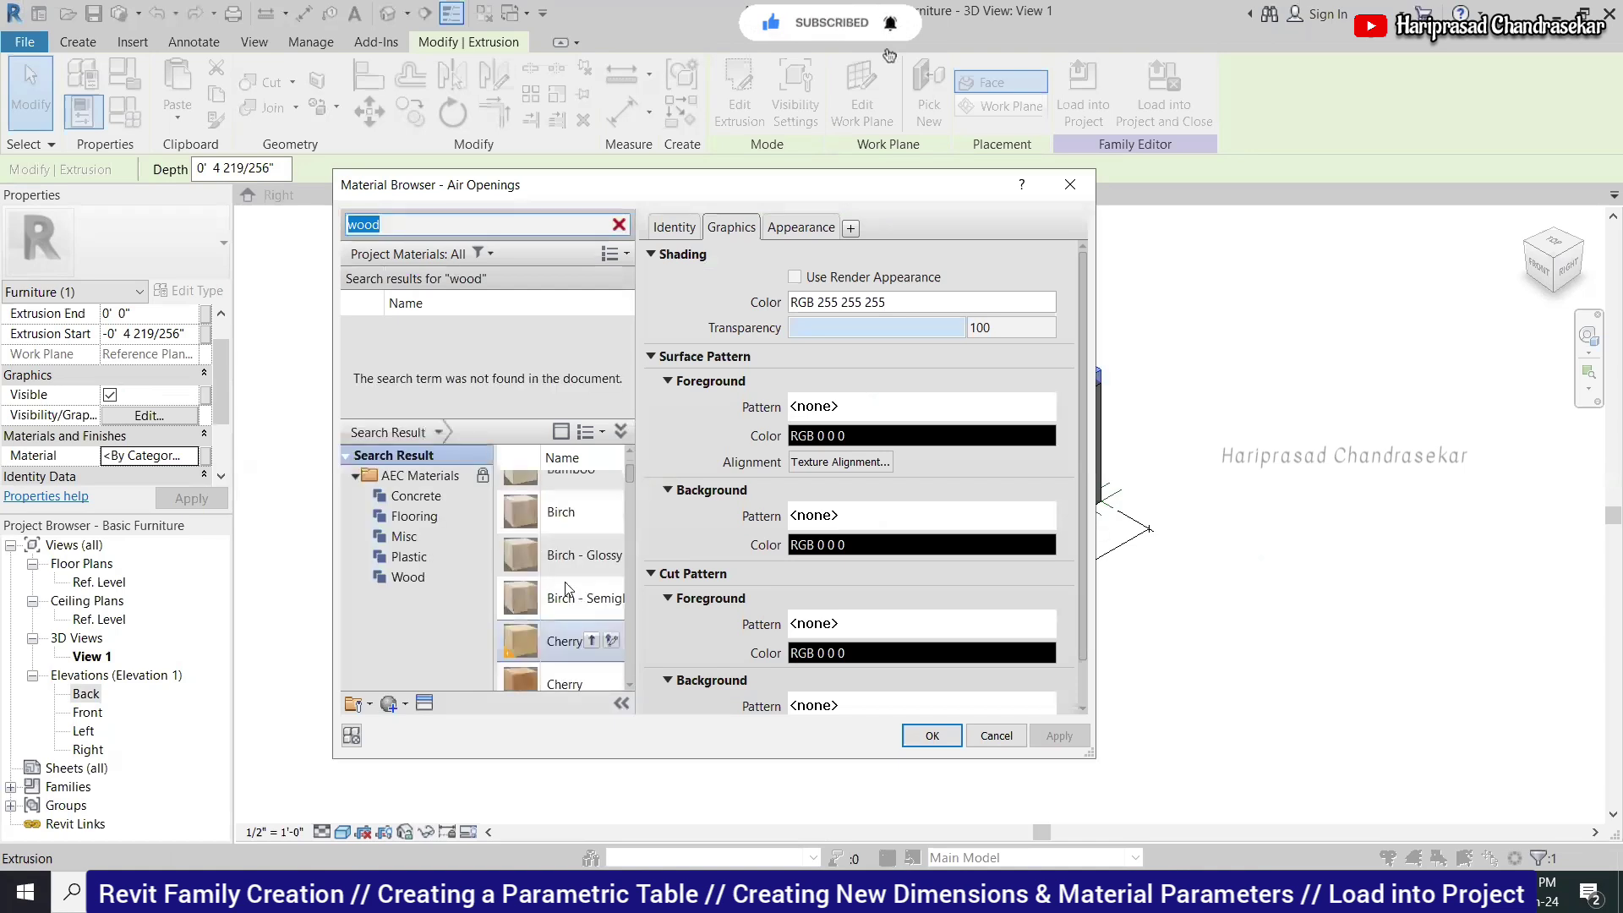
{"action": "left_click", "coordinate": [595, 575]}
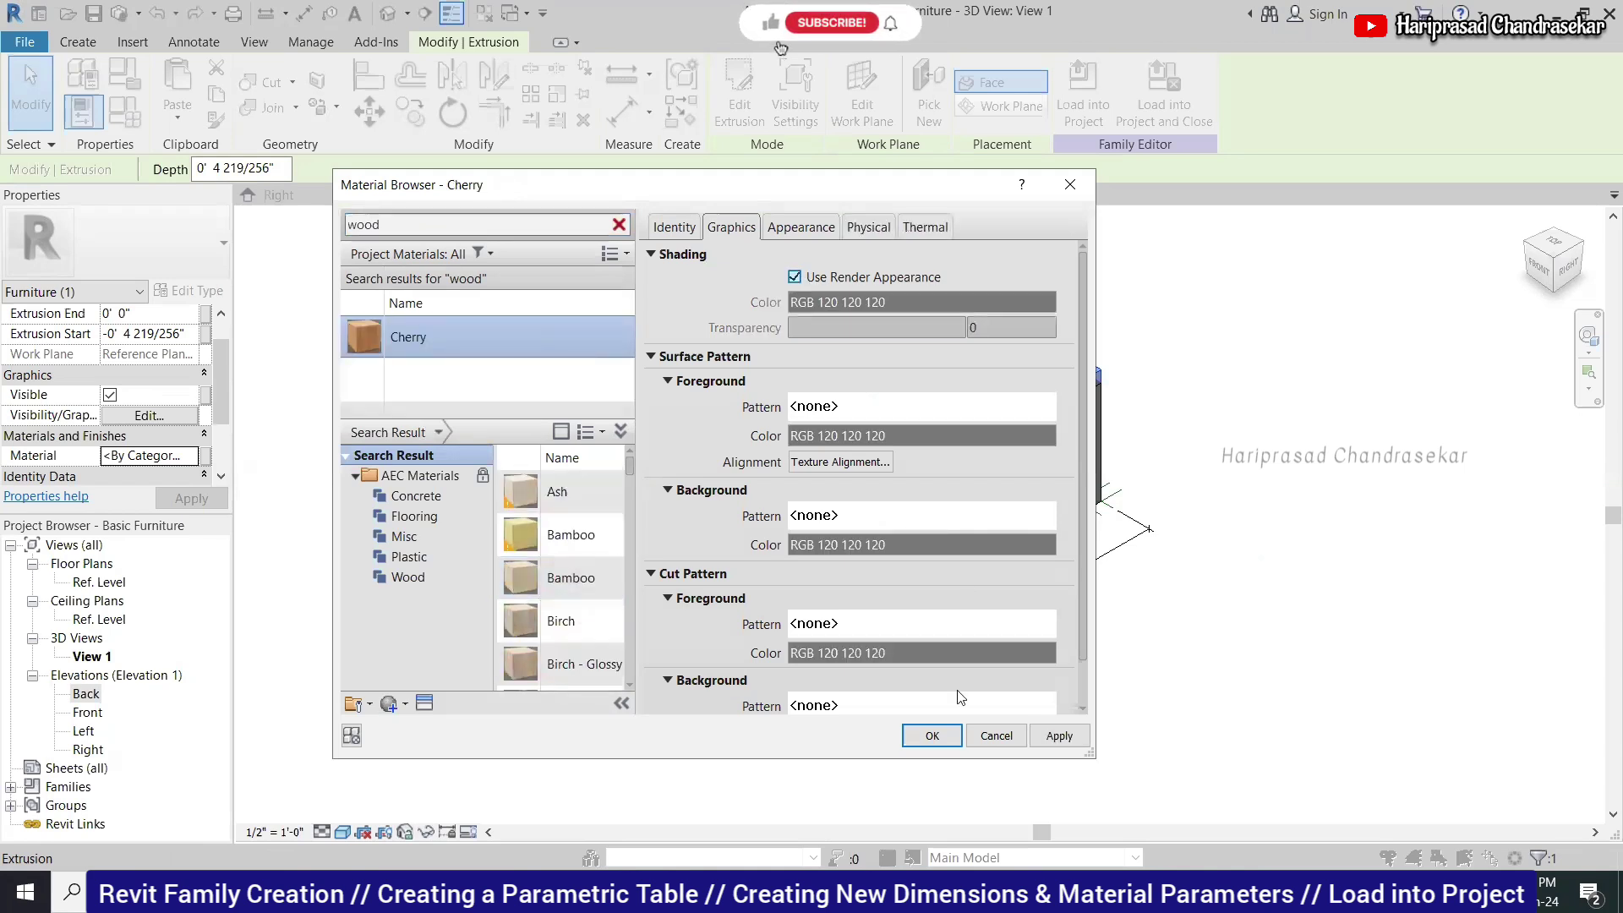
{"action": "key", "text": "Return"}
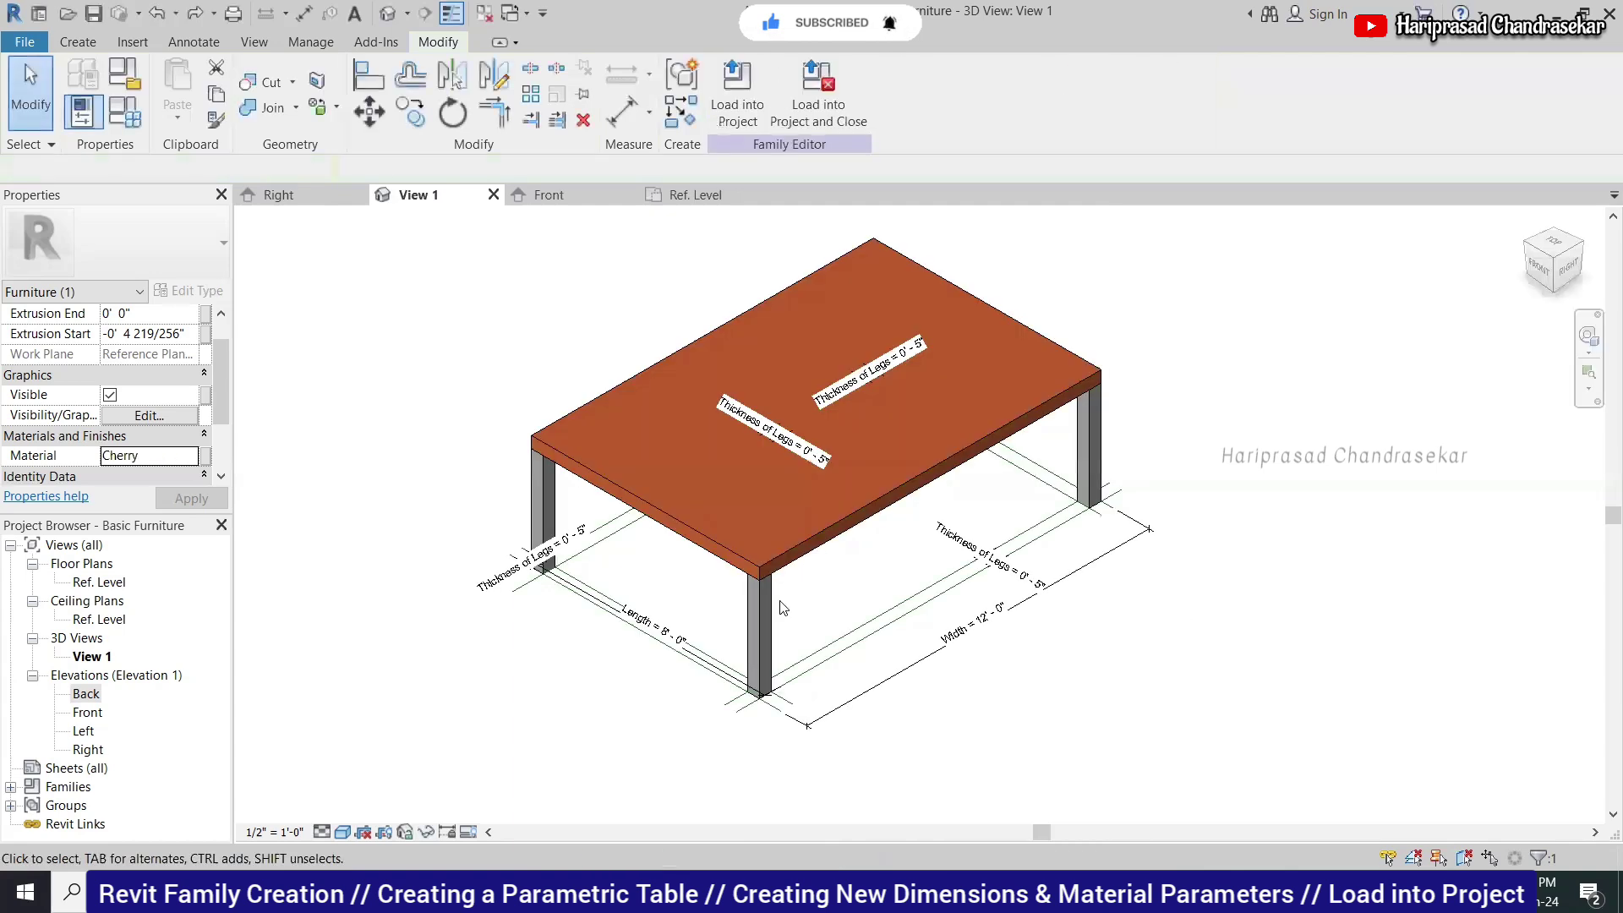
Search the Material Browser for 'wood' and assign Mahogany to the selected table legs.
{"action": "left_click", "coordinate": [191, 461]}
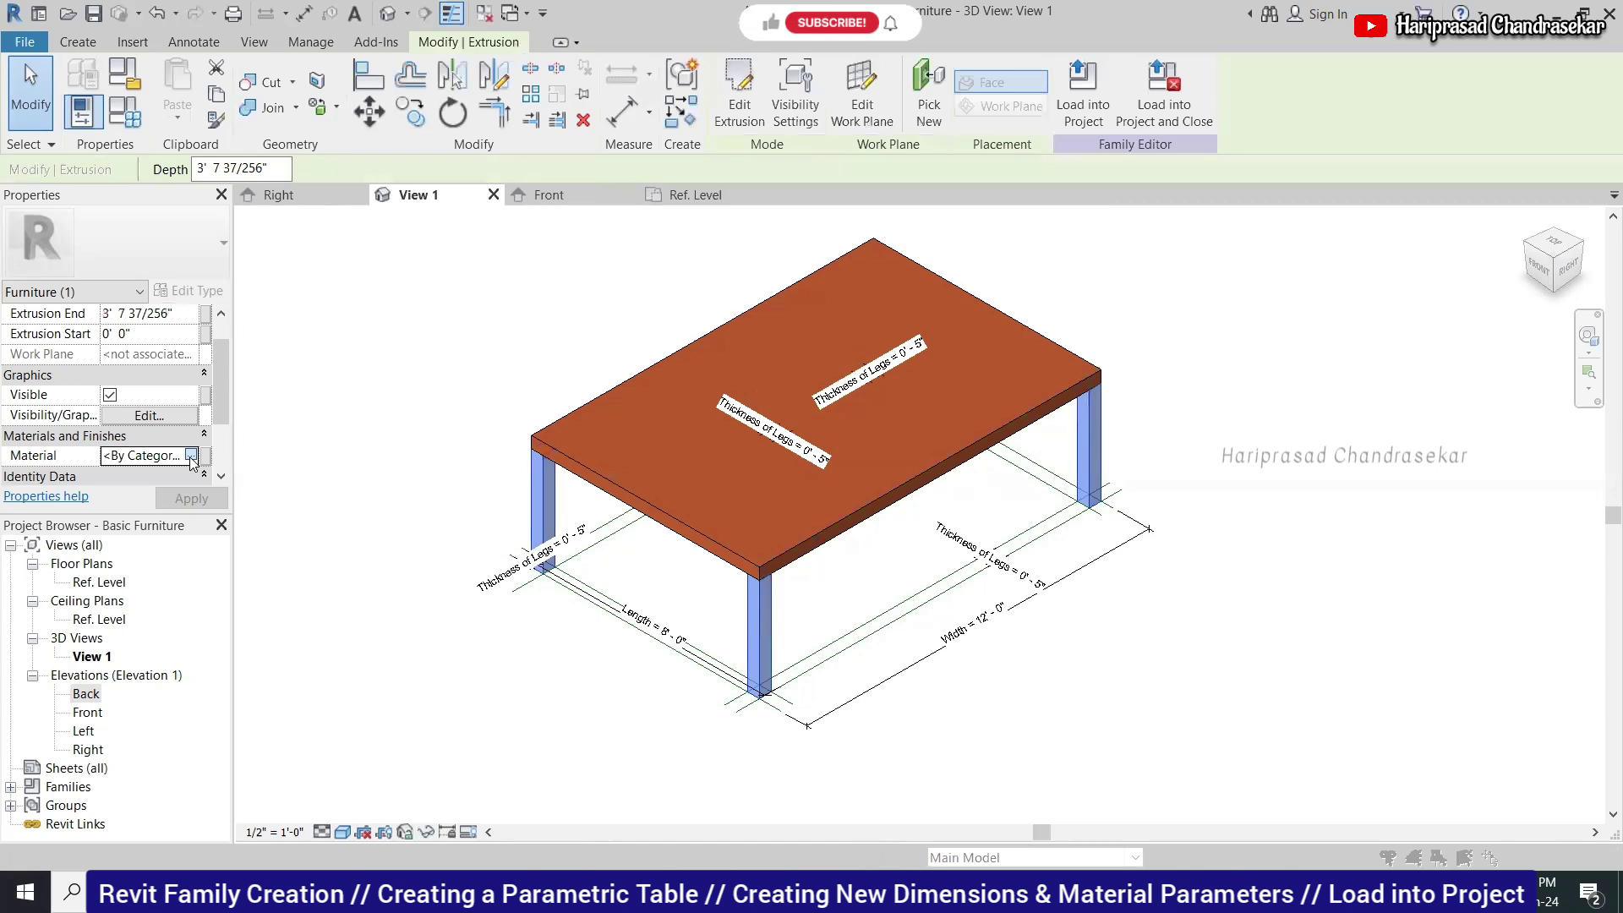
{"action": "left_click", "coordinate": [191, 455]}
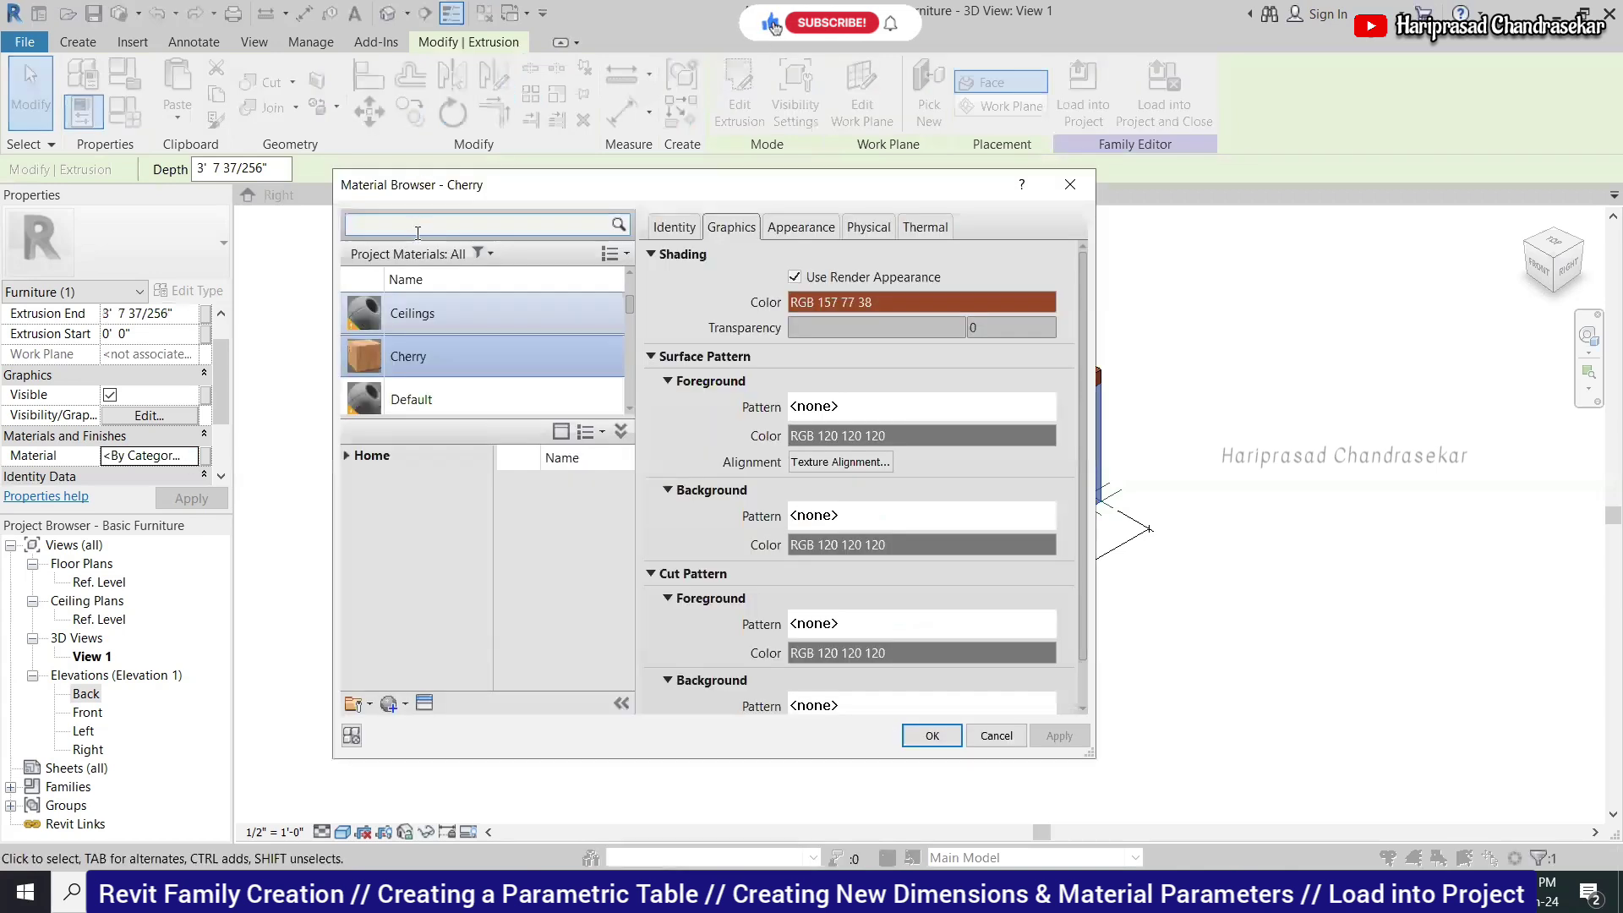
{"action": "left_click", "coordinate": [418, 225]}
{"action": "type", "text": "wood"}
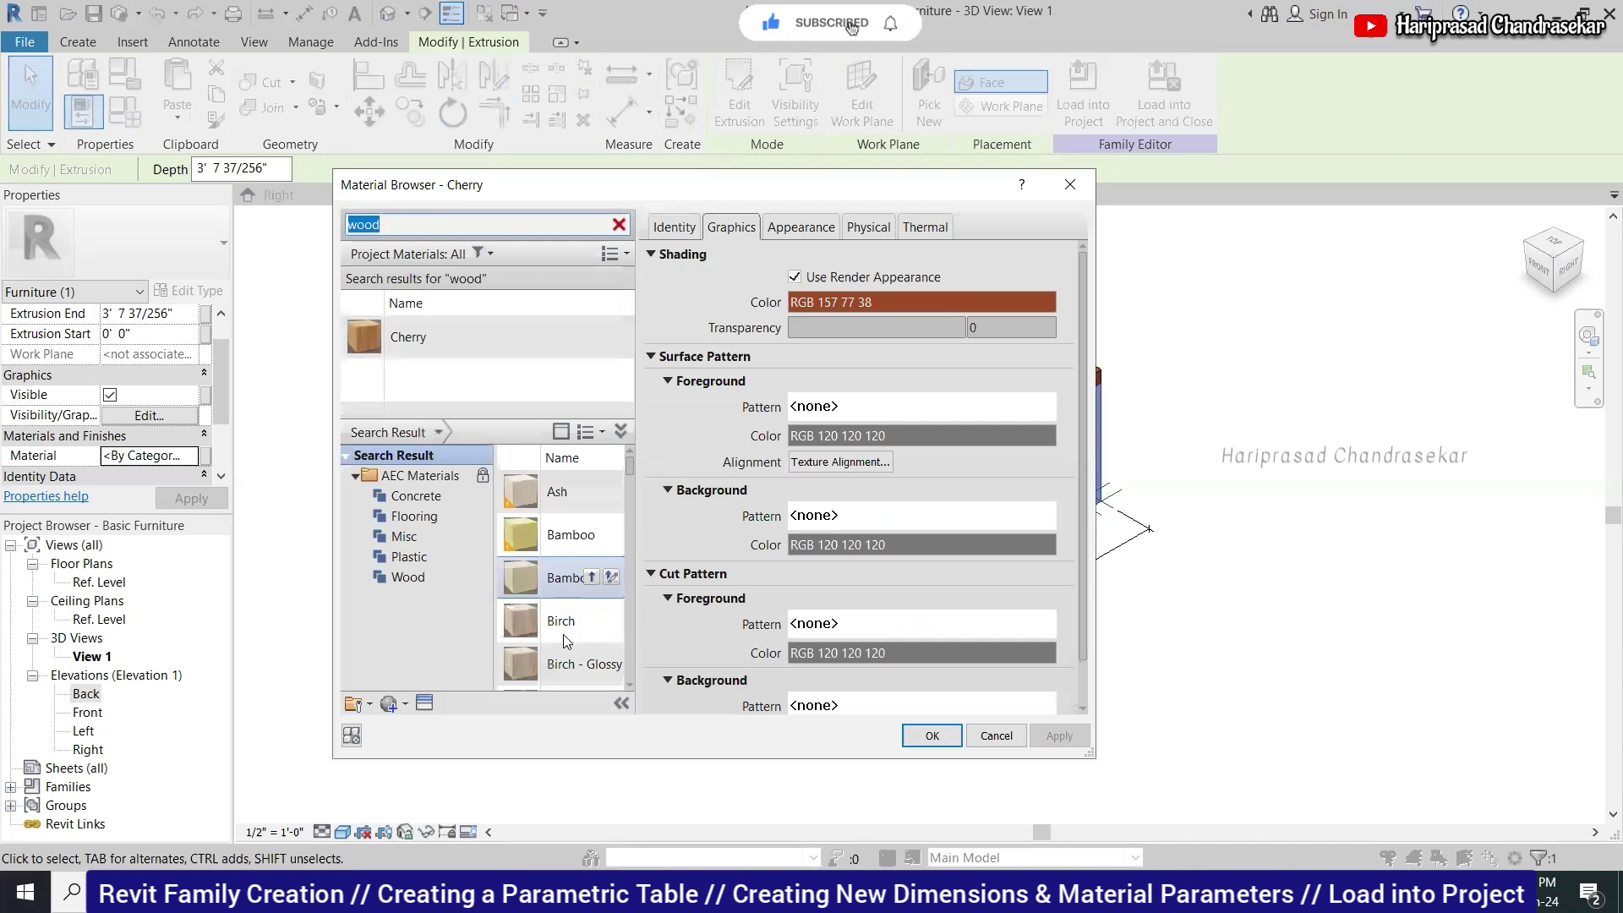
{"action": "scroll", "coordinate": [565, 636], "scroll_direction": "down", "scroll_amount": 5}
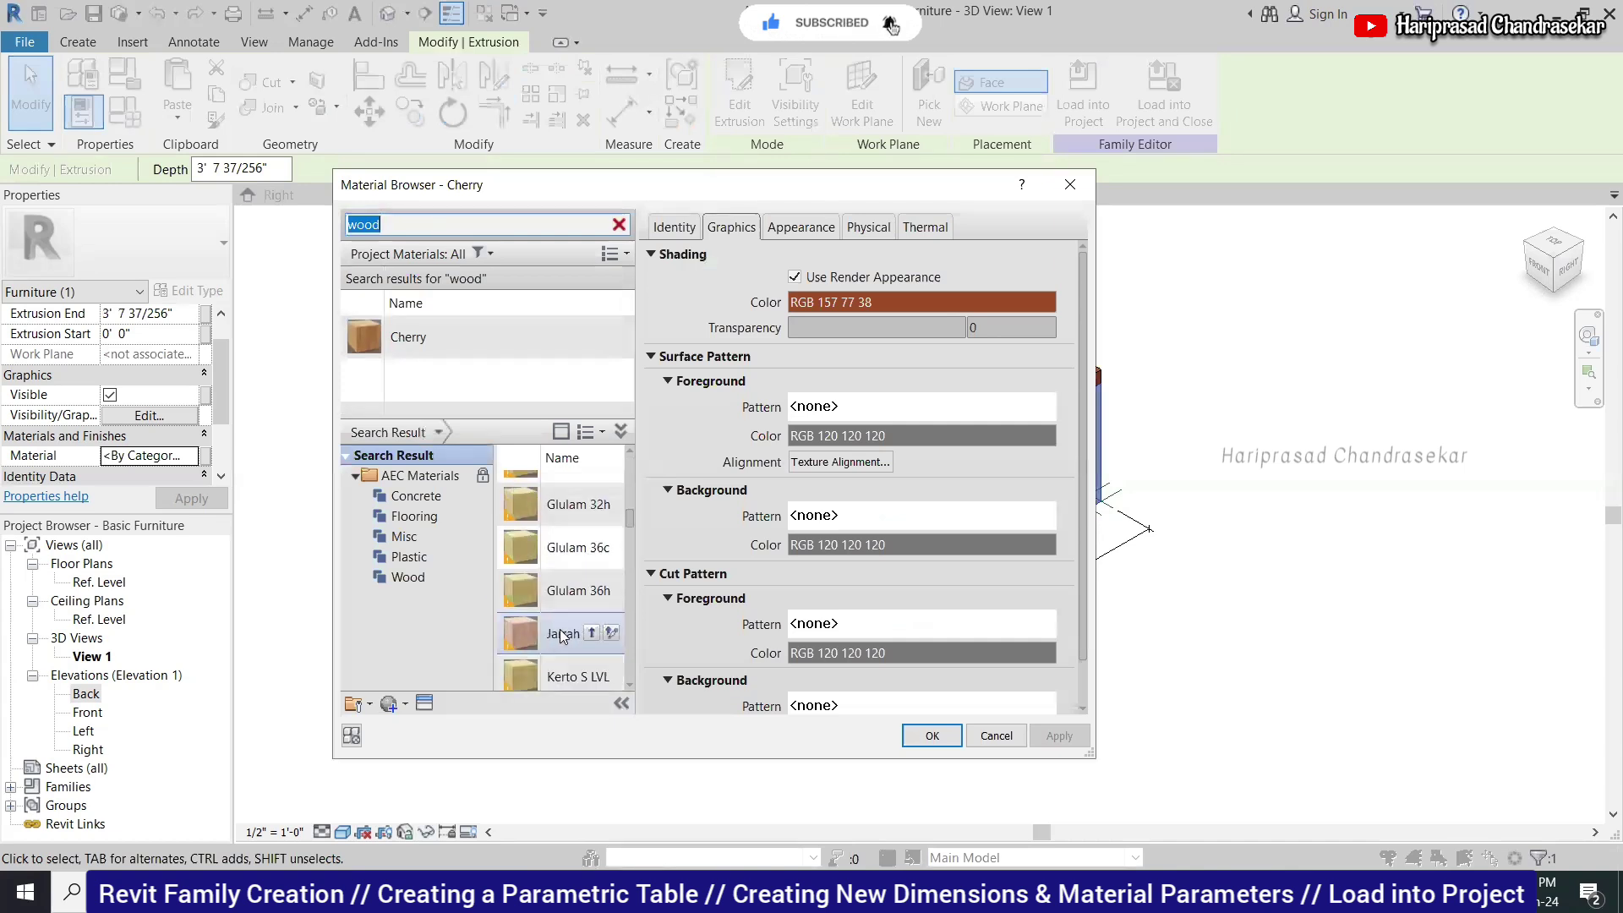
{"action": "scroll", "coordinate": [565, 636], "scroll_direction": "down", "scroll_amount": 3}
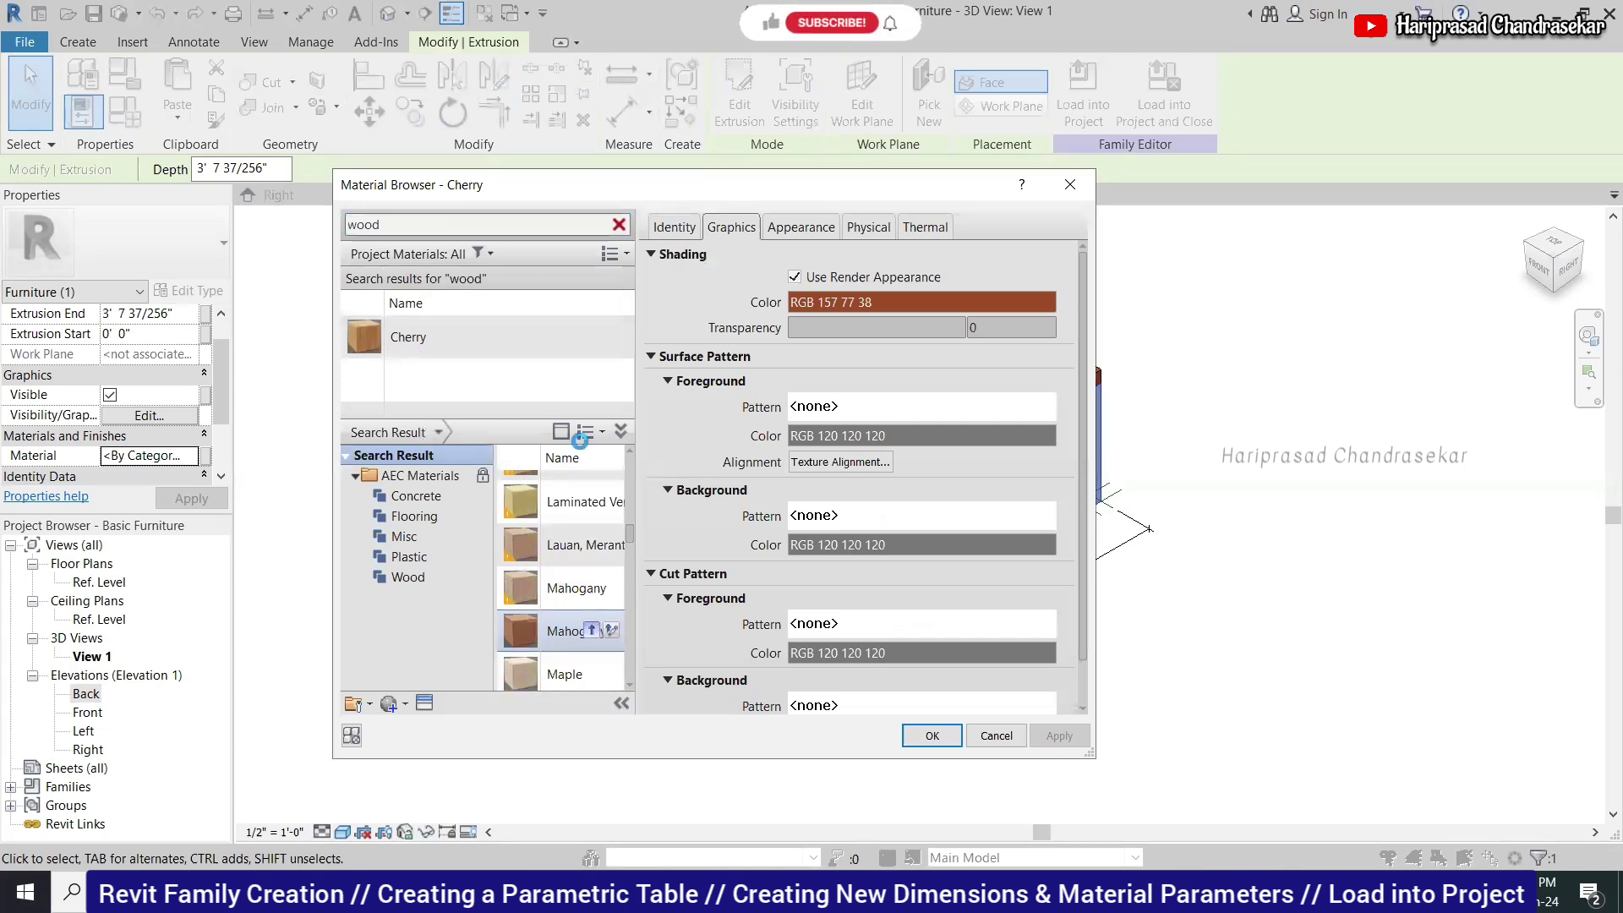
{"action": "key", "text": "Return"}
Reselect the legs, confirm their Mahogany appearance, and save the table family.
{"action": "left_click", "coordinate": [1254, 606]}
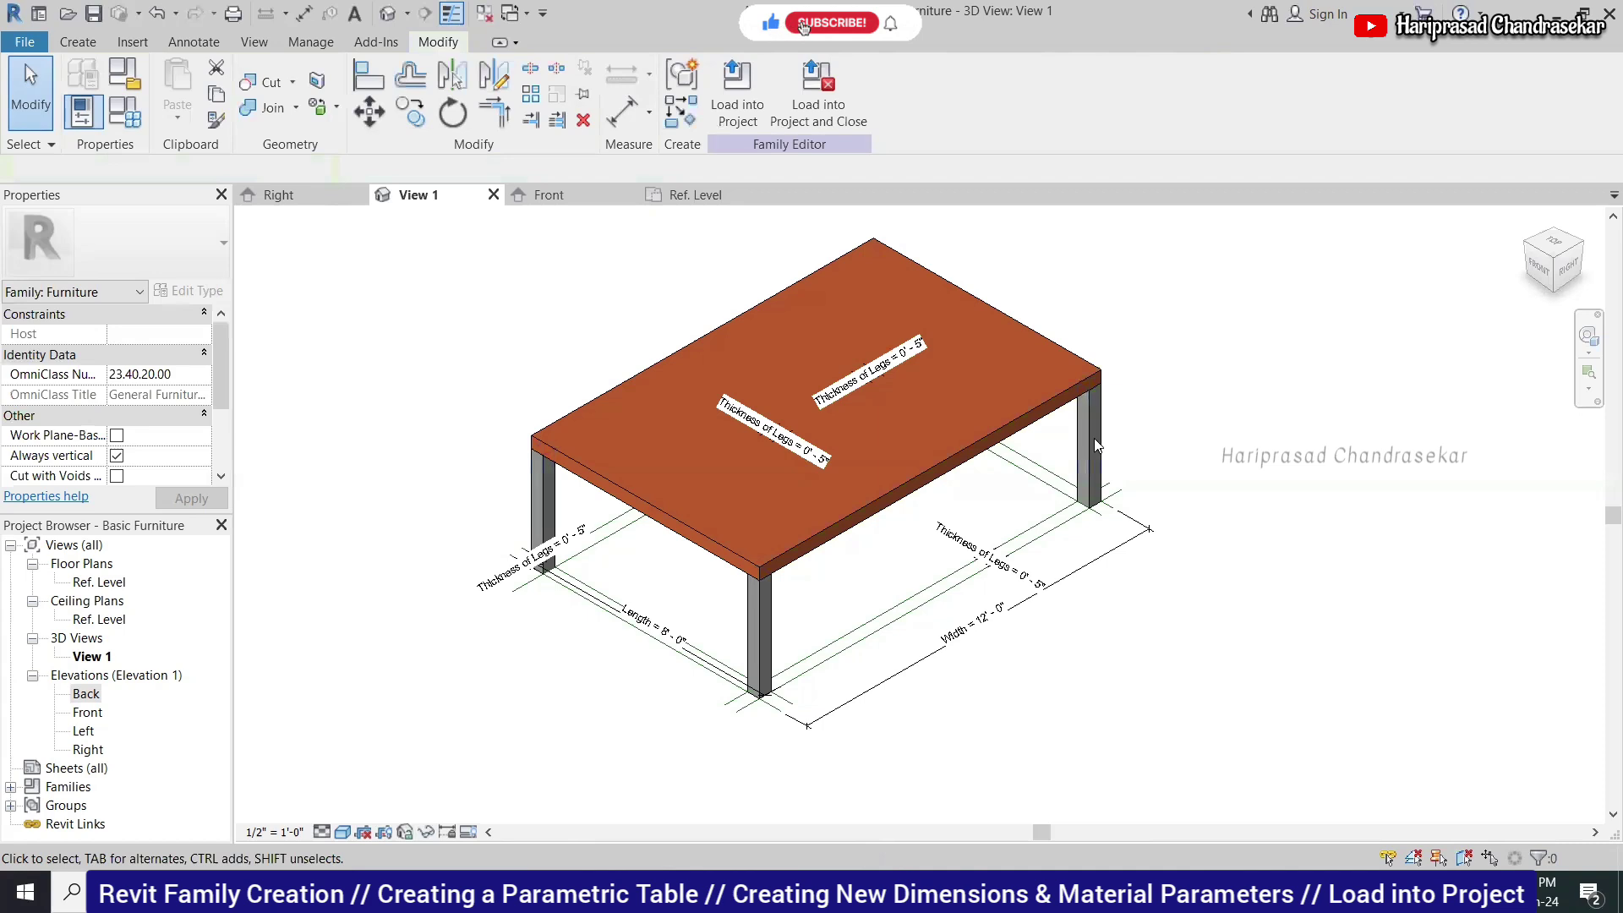
{"action": "left_click", "coordinate": [1098, 391]}
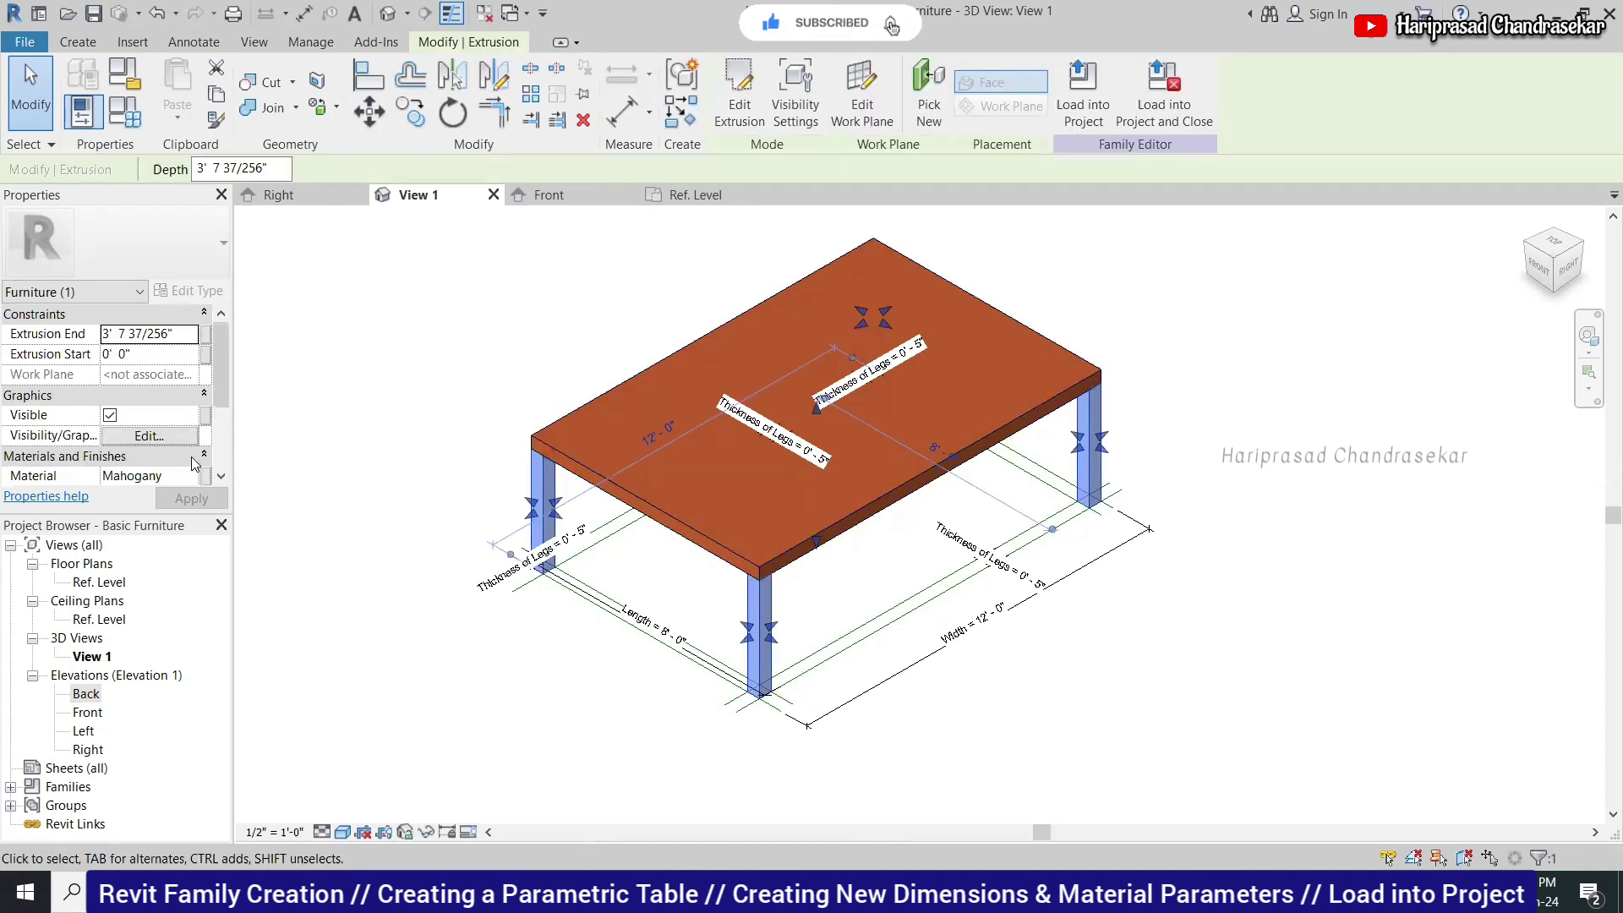
{"action": "scroll", "coordinate": [194, 463], "scroll_direction": "down", "scroll_amount": 1}
{"action": "left_click", "coordinate": [193, 456]}
{"action": "left_click", "coordinate": [193, 456]}
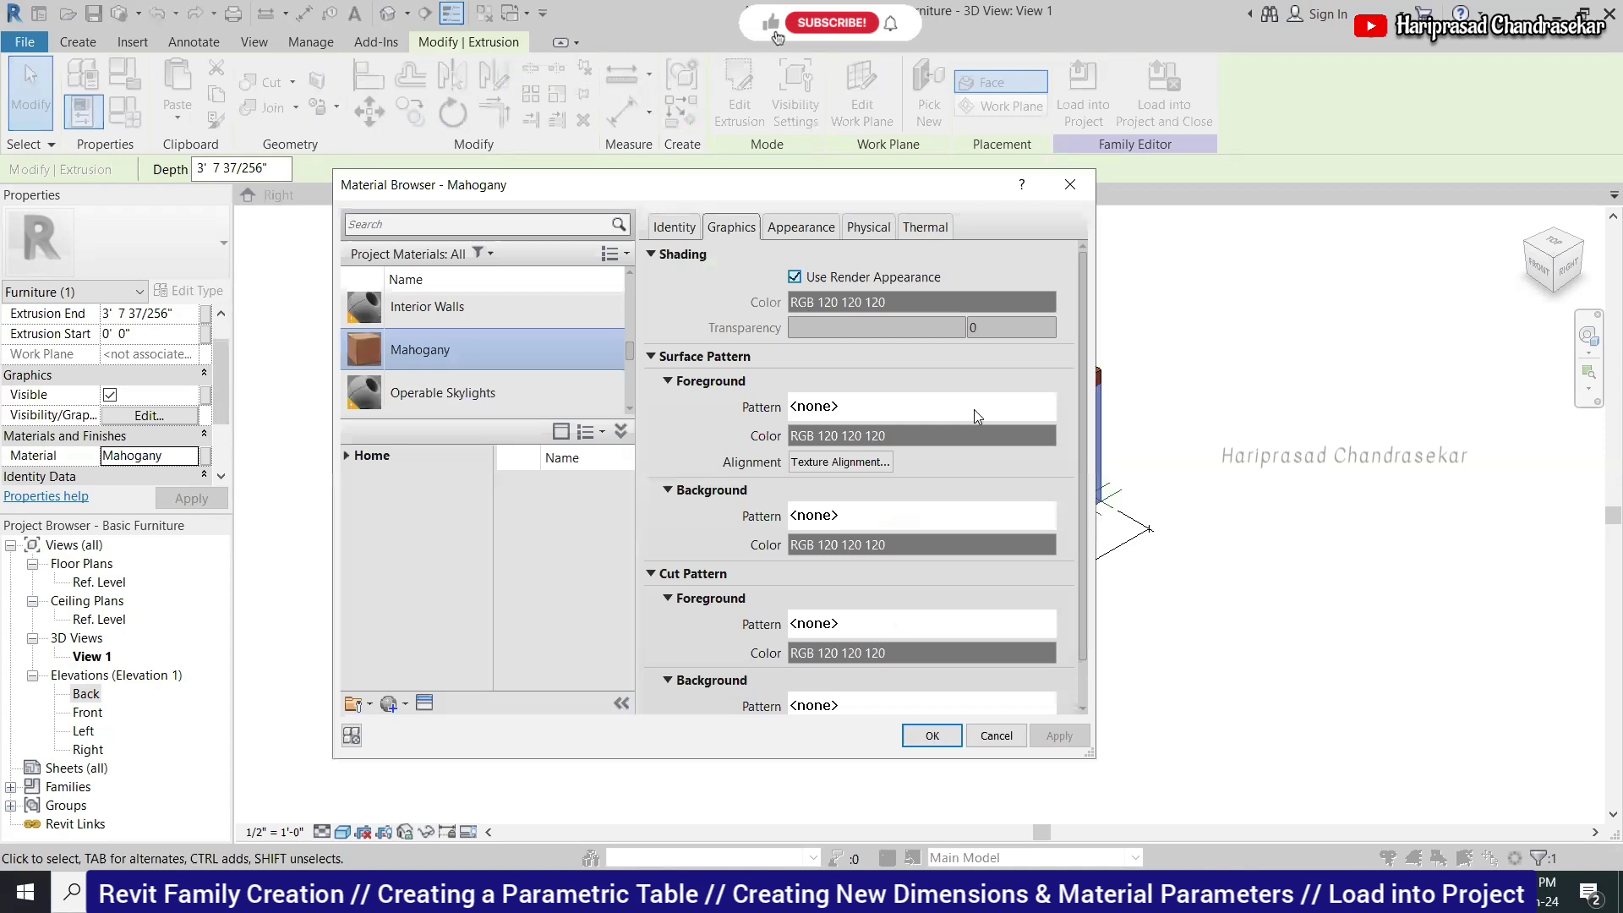
{"action": "key", "text": "Return"}
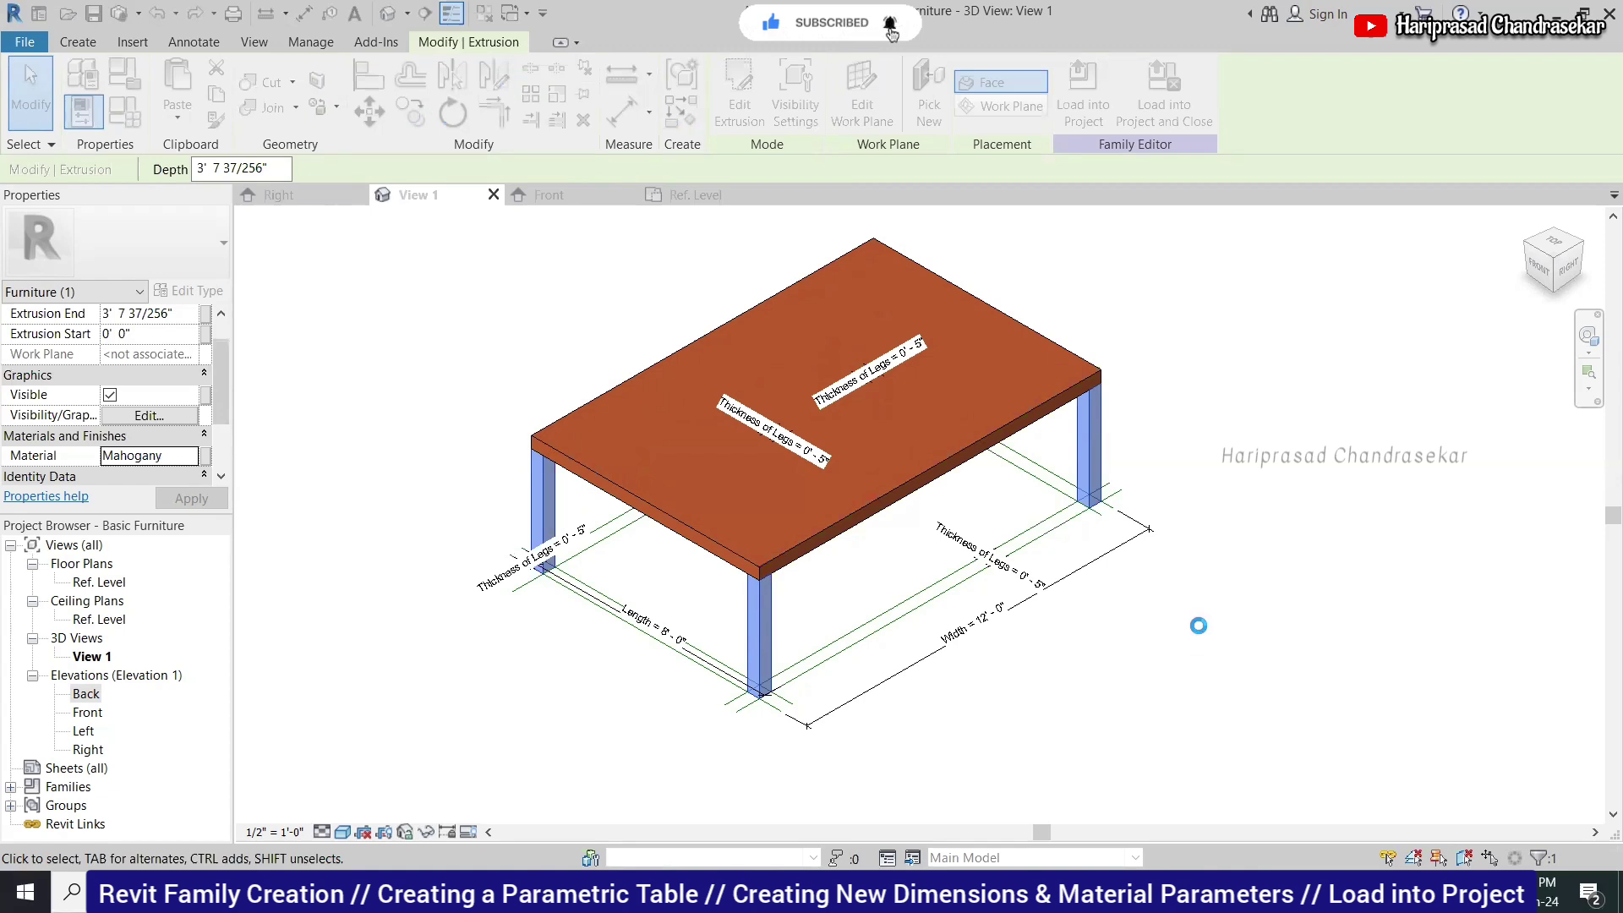
{"action": "left_click", "coordinate": [1226, 456]}
{"action": "left_click", "coordinate": [93, 14]}
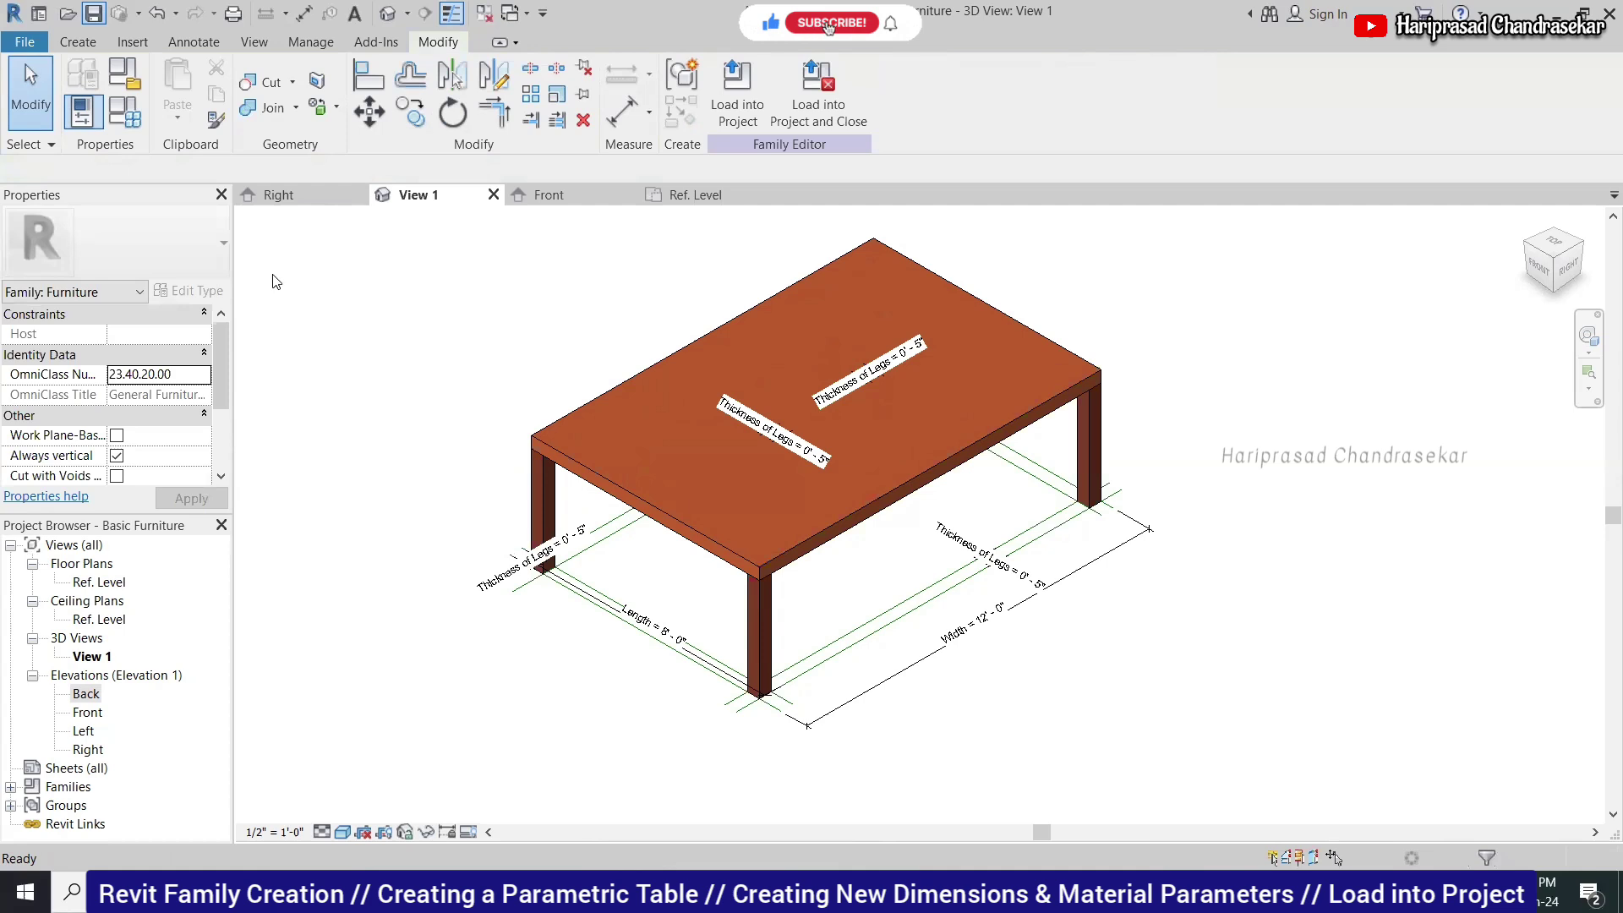
Create a new project using the Architectural Template as its template file.
{"action": "left_click", "coordinate": [30, 41]}
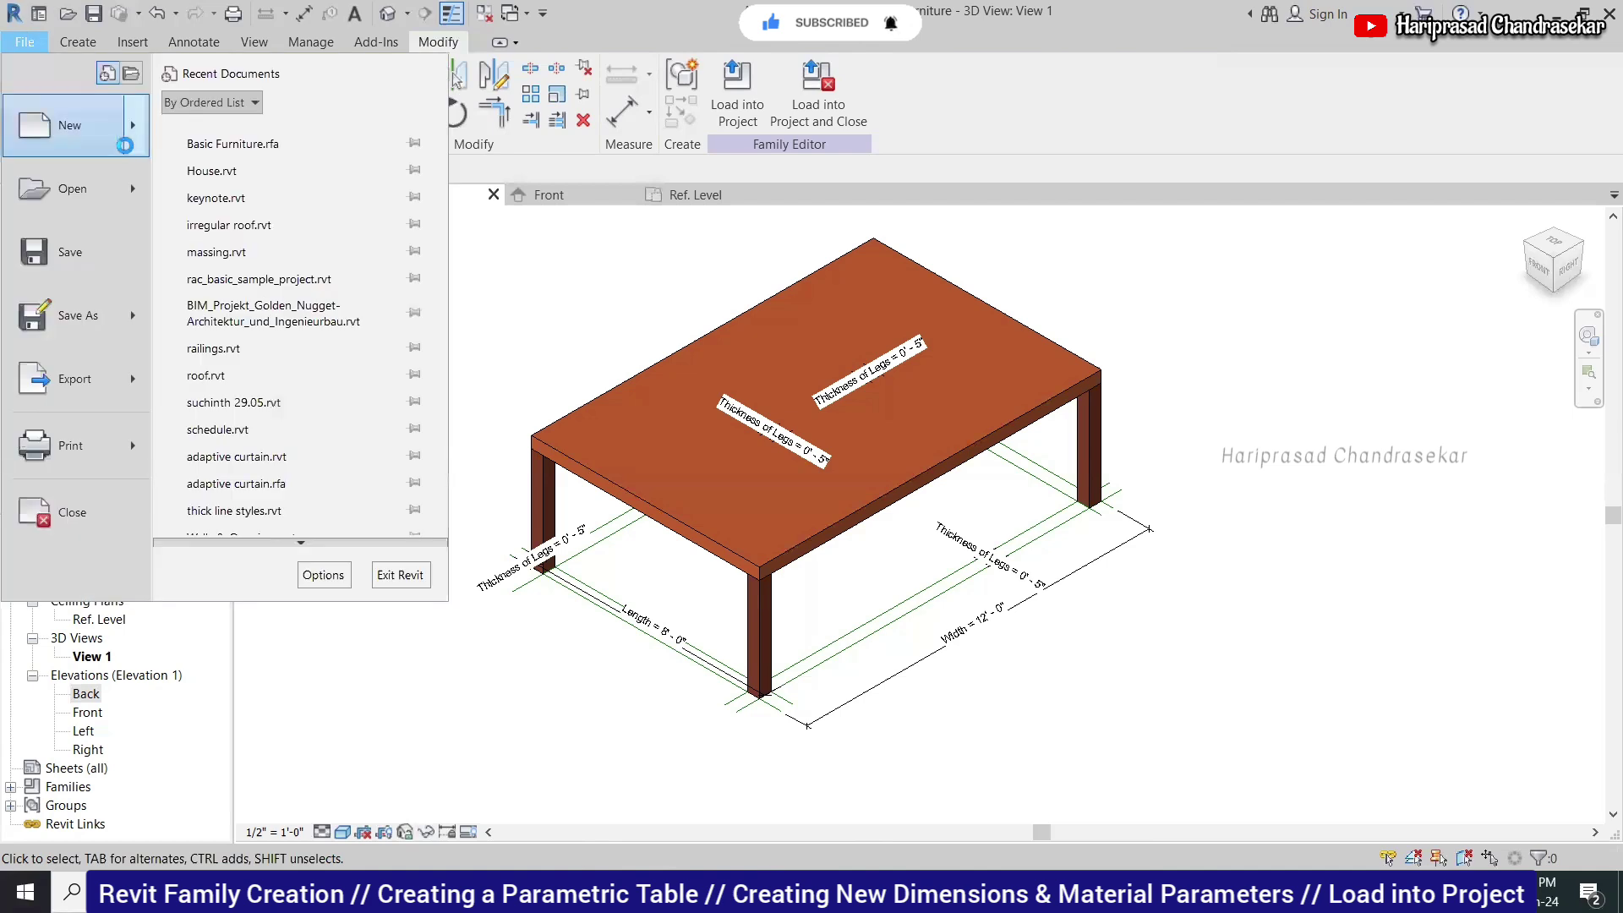
{"action": "left_click", "coordinate": [148, 133]}
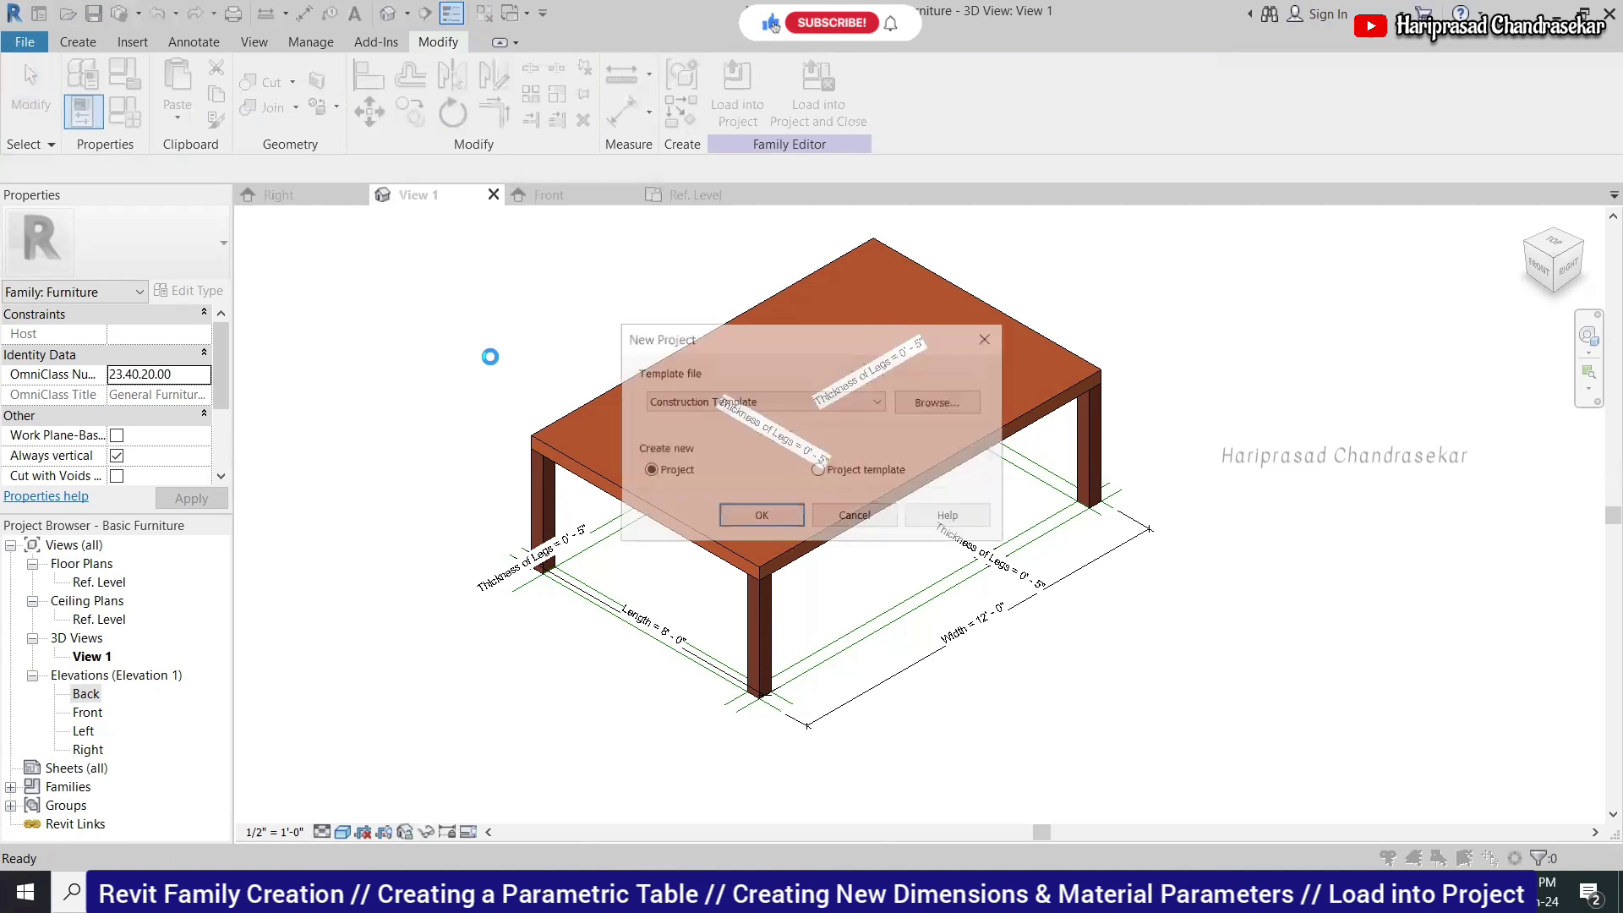
{"action": "left_click", "coordinate": [714, 401]}
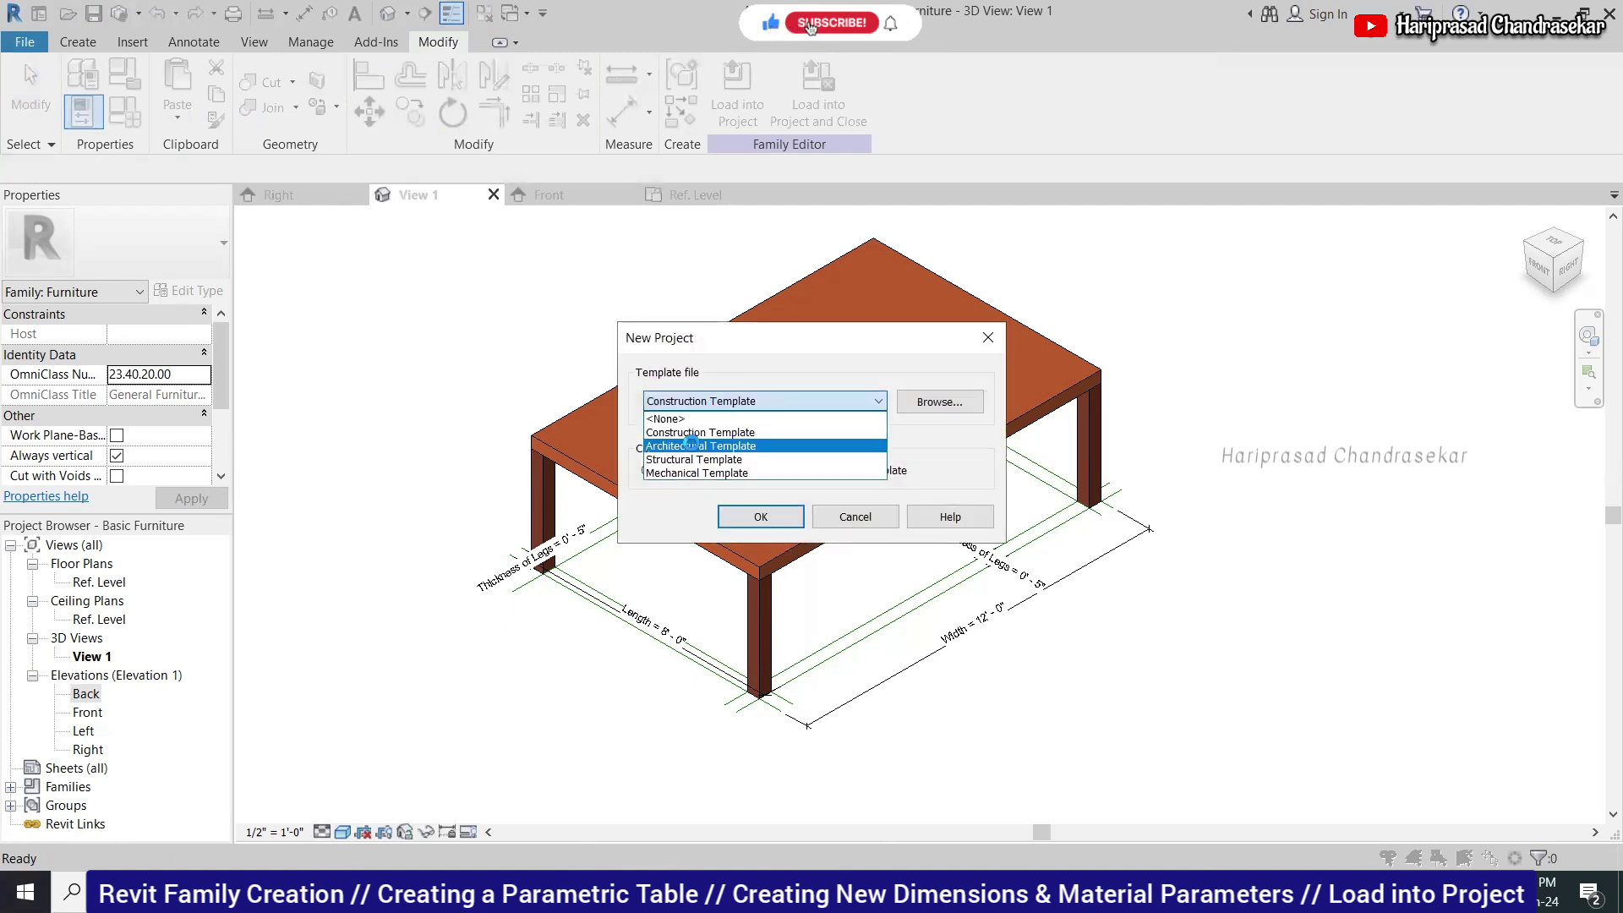
{"action": "left_click", "coordinate": [701, 445]}
{"action": "left_click", "coordinate": [763, 516]}
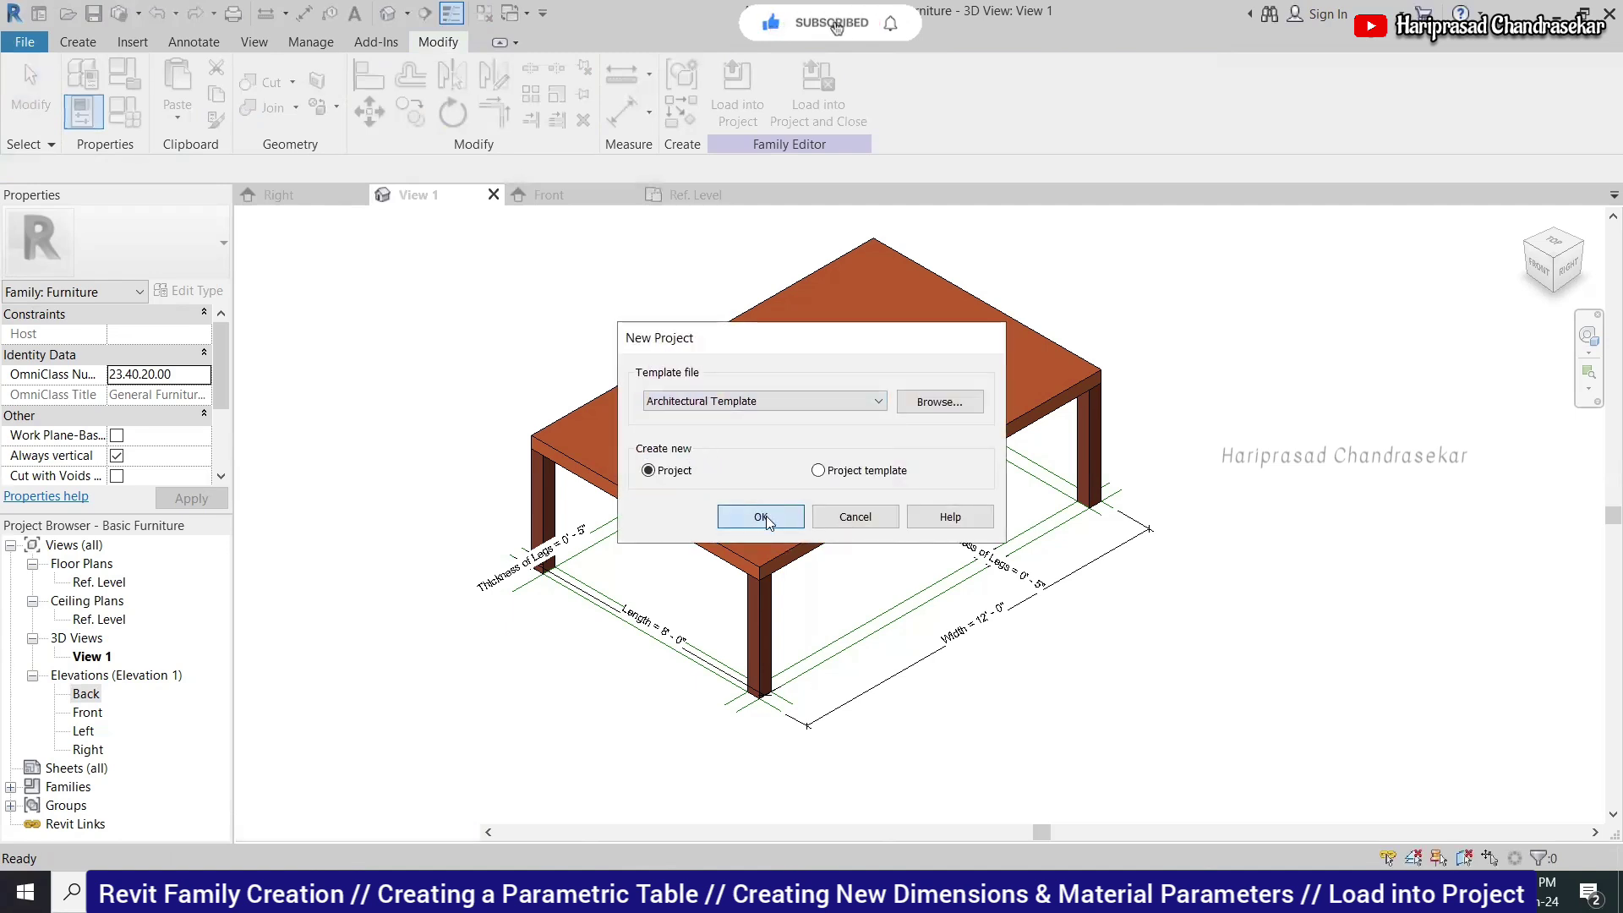
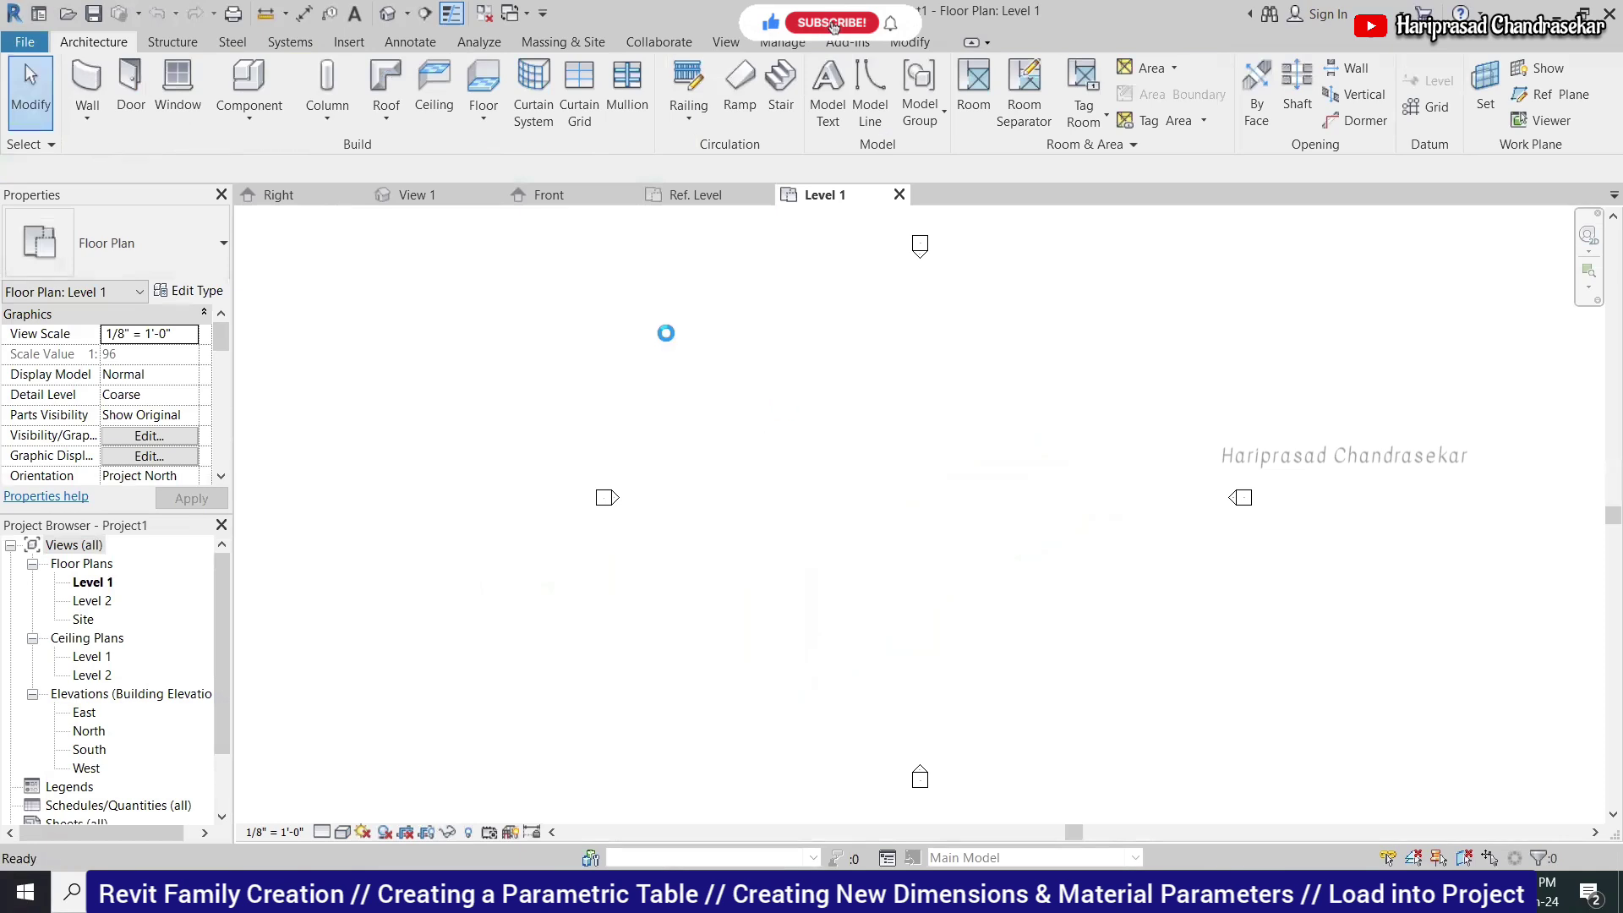
Draw a rectangle of four walls rising to Level 2 on the Level 1 plan.
{"action": "key", "text": "w"}
{"action": "key", "text": "a"}
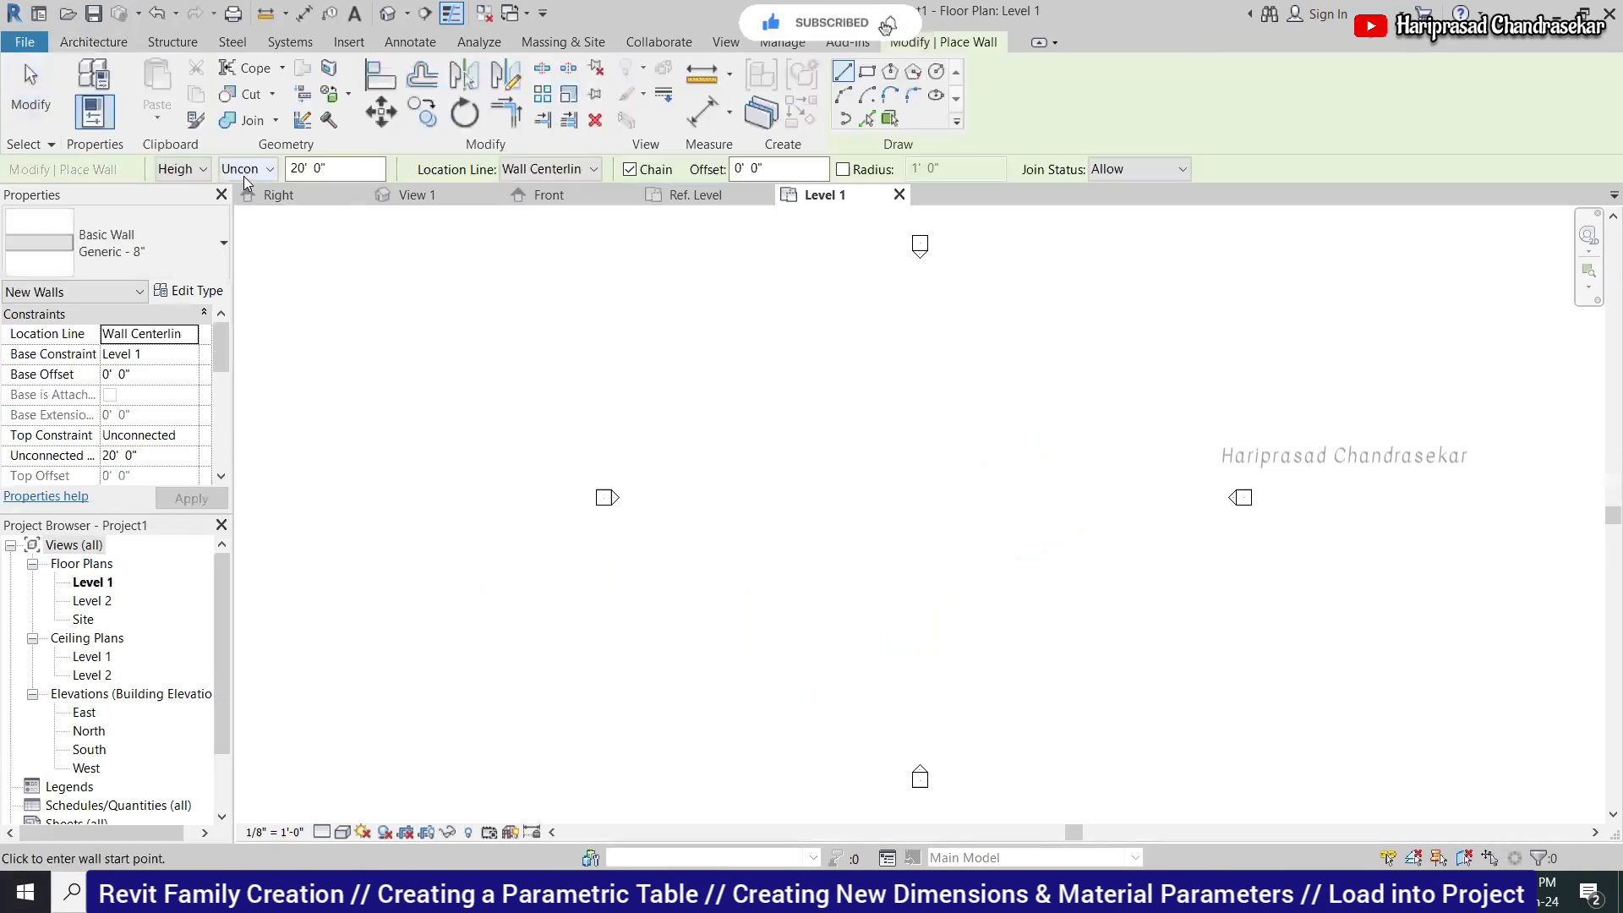
{"action": "left_click", "coordinate": [258, 170]}
{"action": "left_click", "coordinate": [254, 208]}
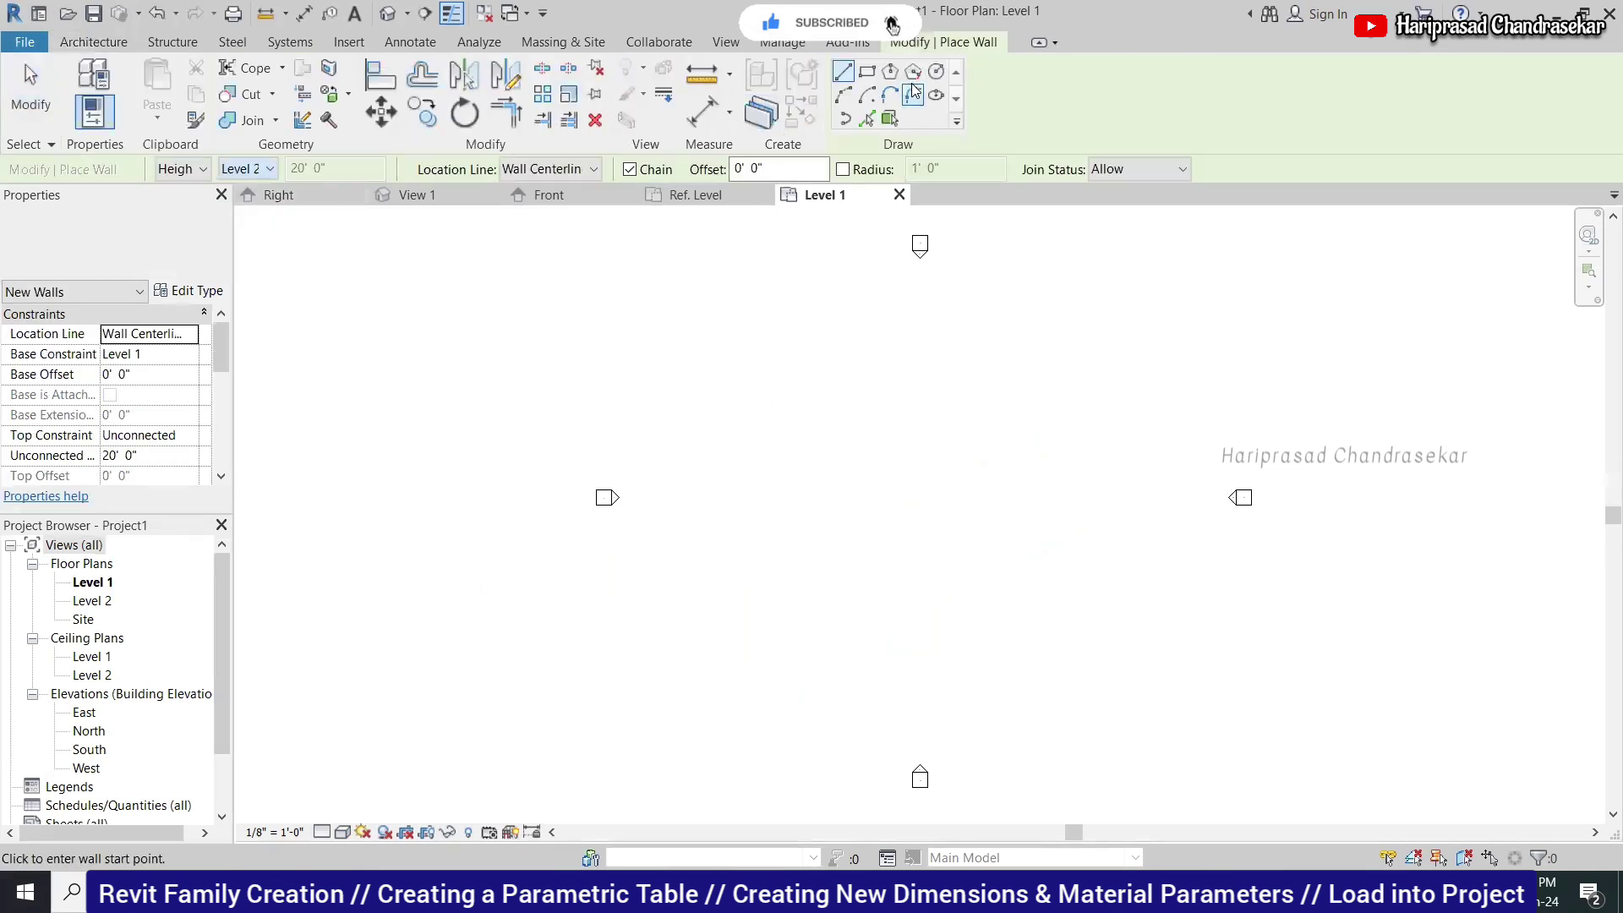
{"action": "left_click", "coordinate": [867, 71]}
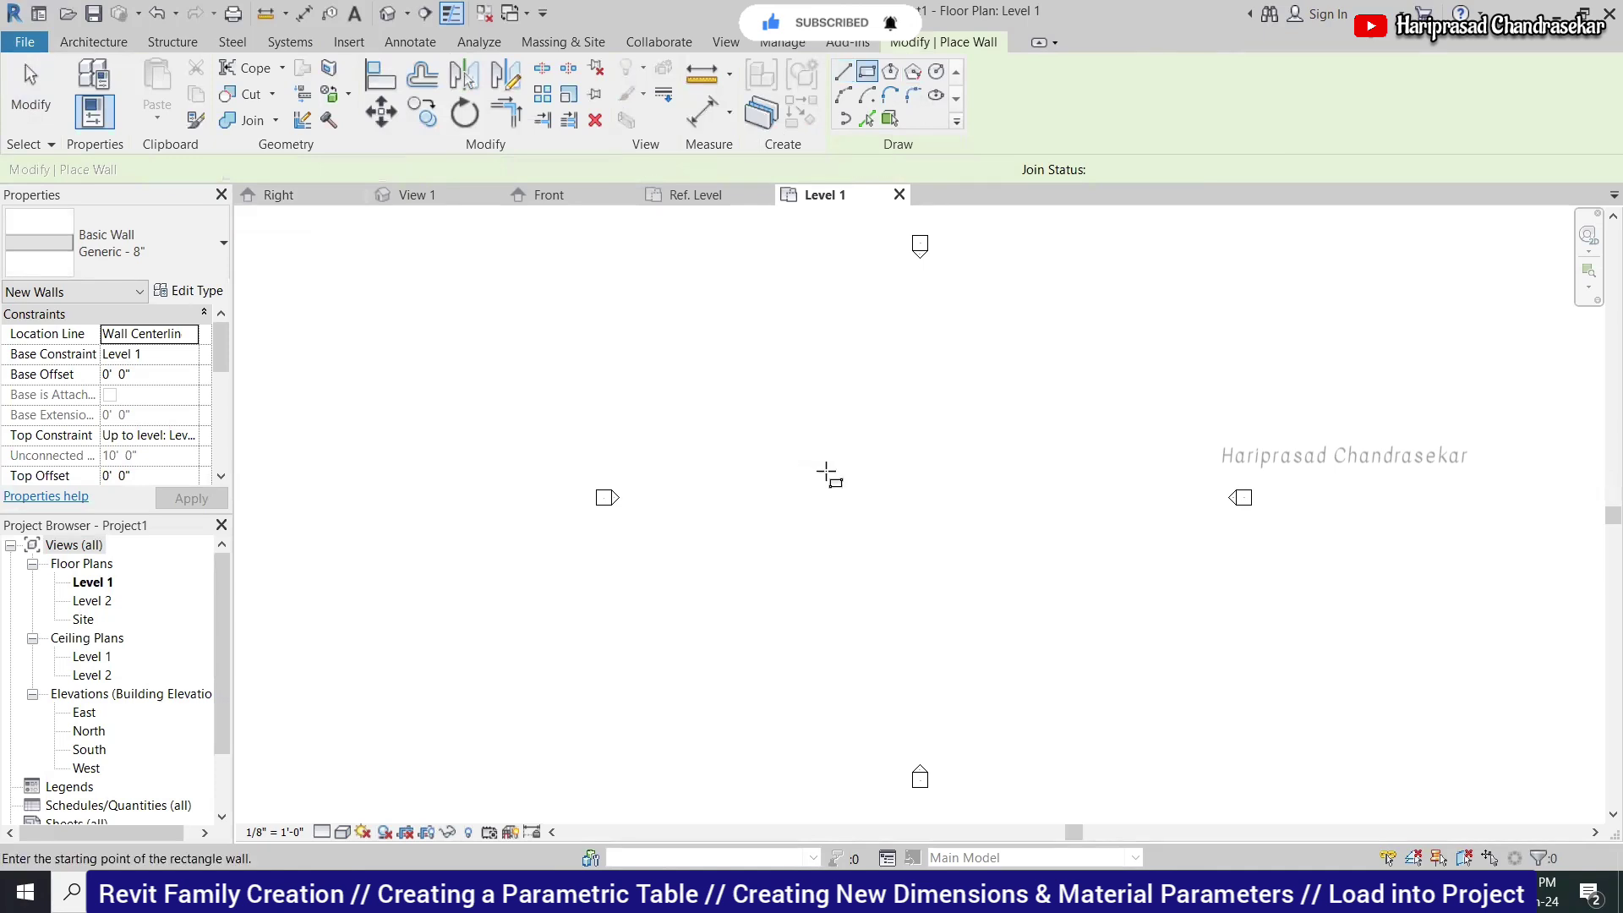
{"action": "left_click", "coordinate": [723, 403]}
{"action": "left_click", "coordinate": [865, 481]}
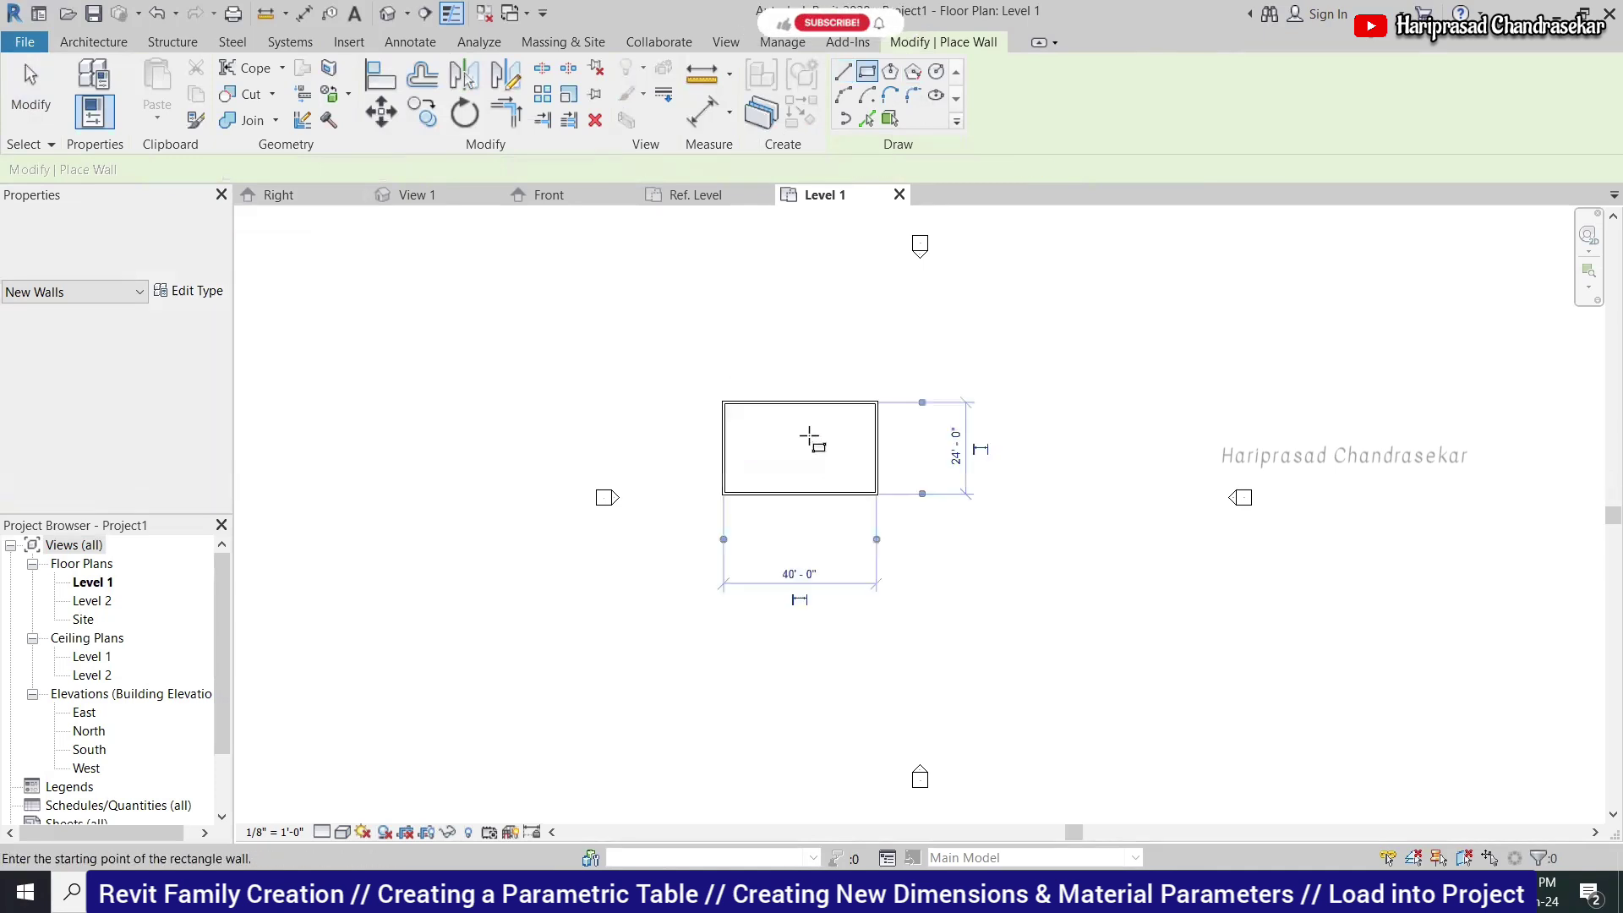
{"action": "scroll", "coordinate": [812, 435], "scroll_direction": "up", "scroll_amount": 2}
{"action": "scroll", "coordinate": [773, 406], "scroll_direction": "up", "scroll_amount": 1}
{"action": "key", "text": "Escape"}
{"action": "key", "text": "Escape"}
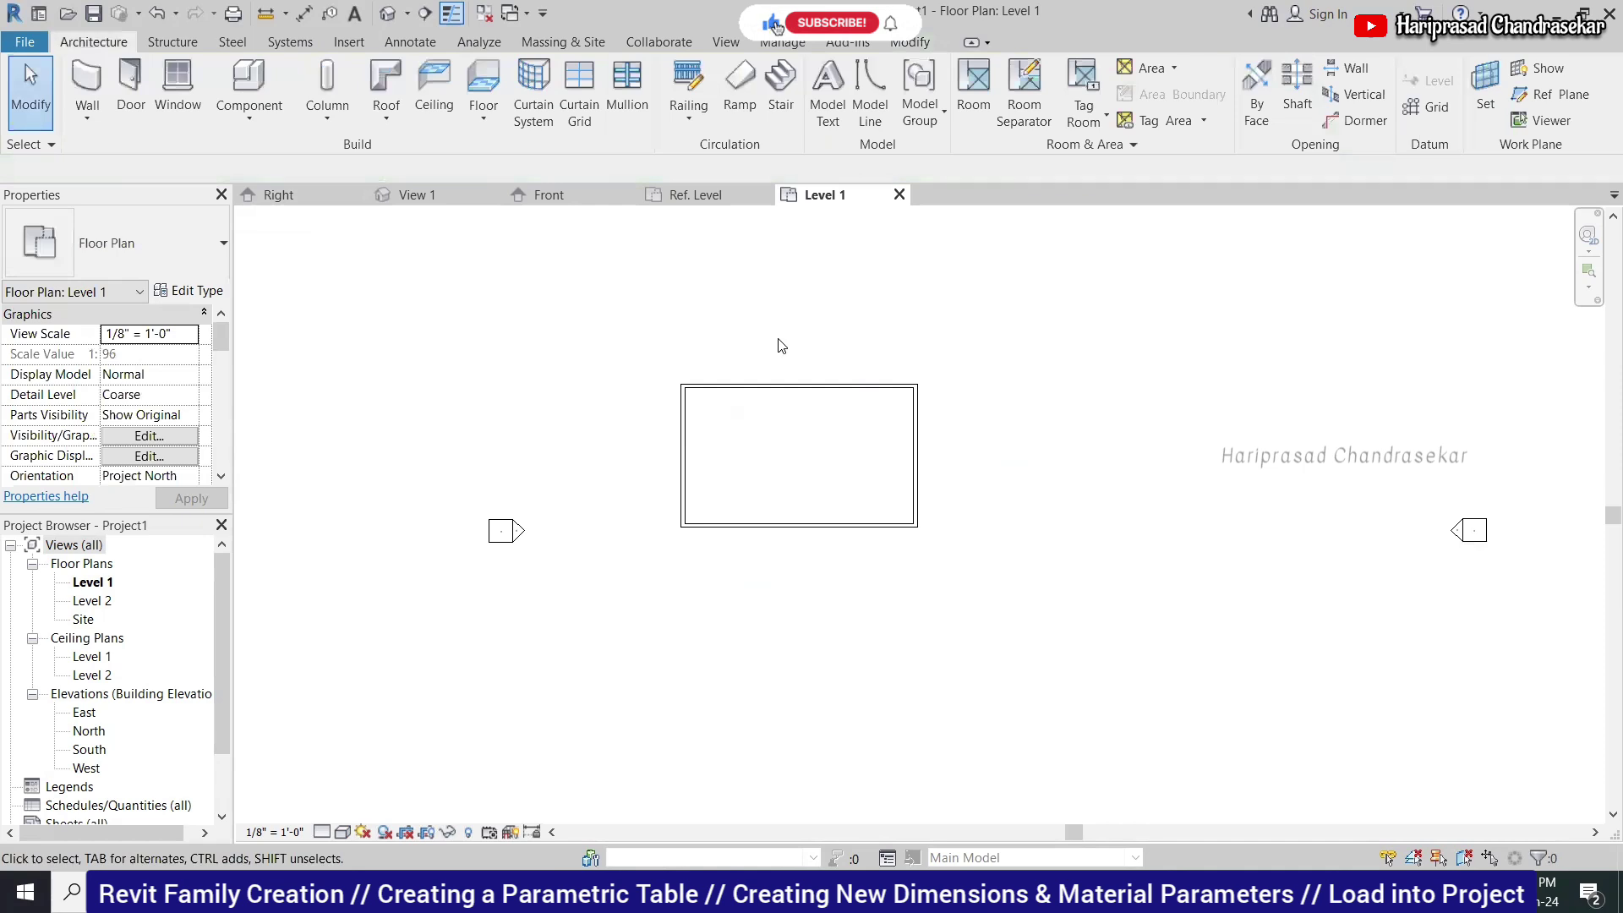
Create an architectural floor bounded by the chain of four walls.
{"action": "left_click", "coordinate": [483, 120]}
{"action": "left_click", "coordinate": [524, 152]}
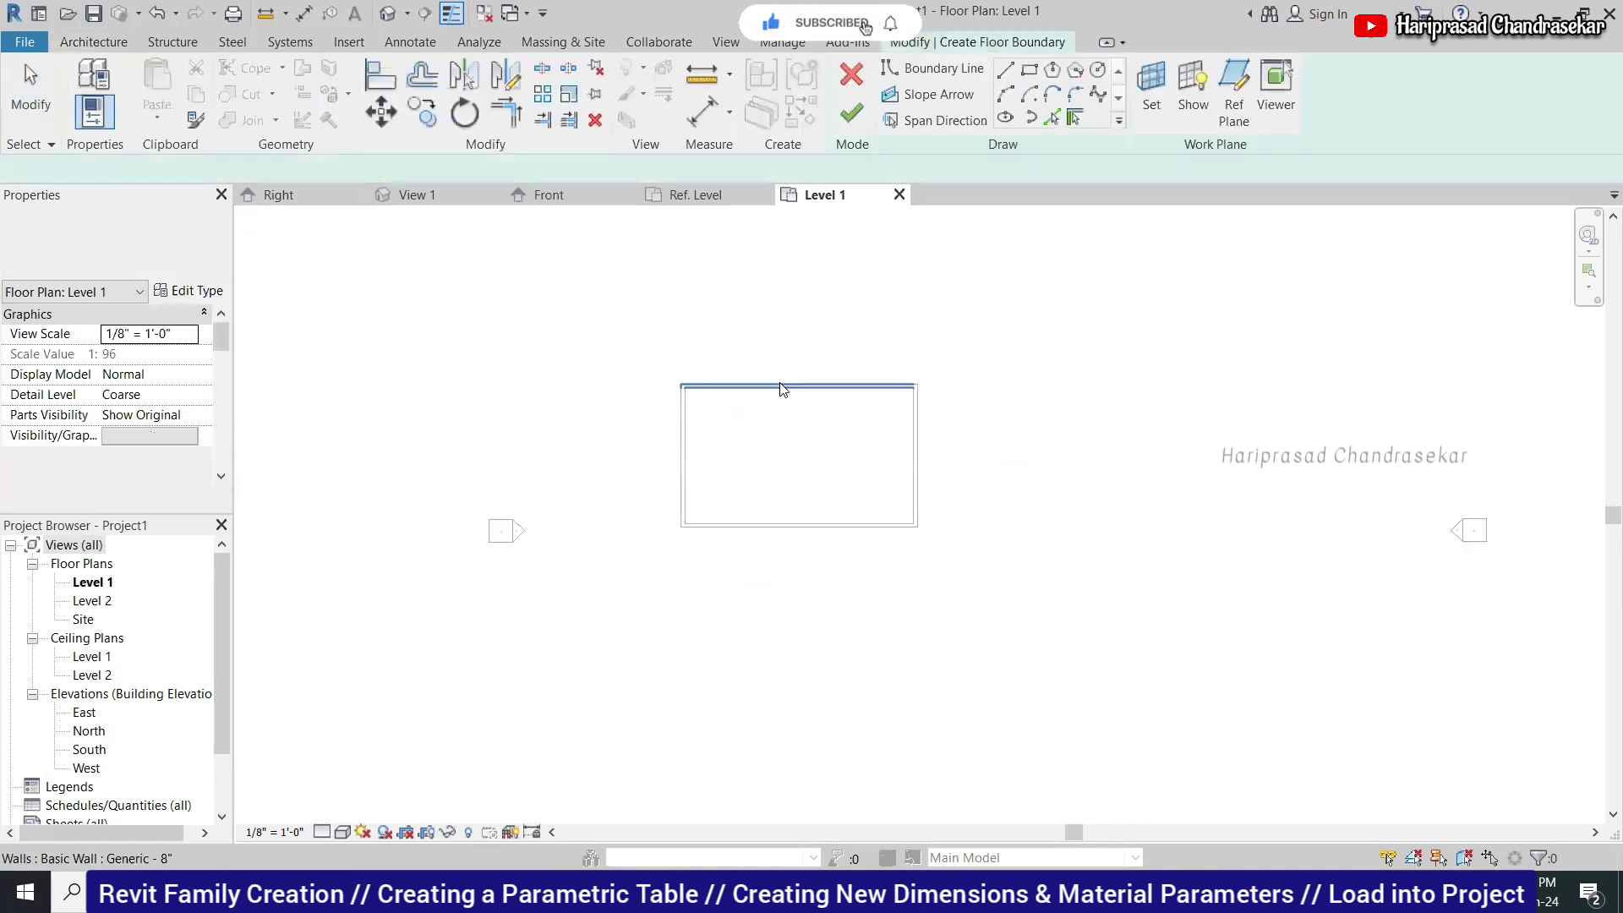
{"action": "key", "text": "Tab"}
{"action": "left_click", "coordinate": [783, 389]}
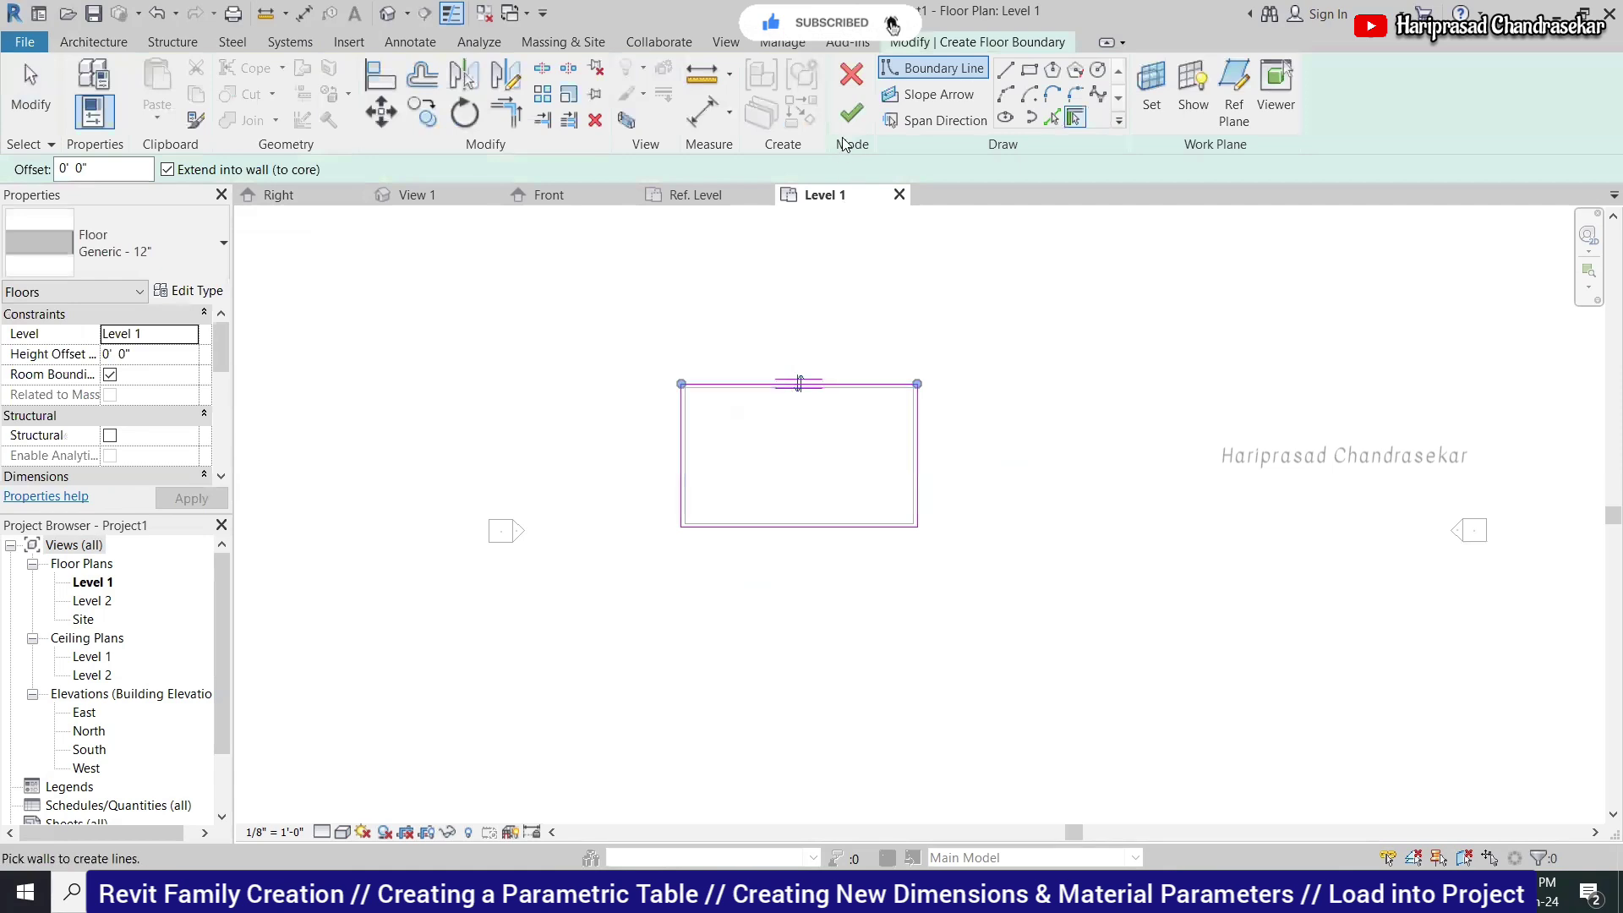
{"action": "left_click", "coordinate": [850, 114]}
{"action": "key", "text": "Escape"}
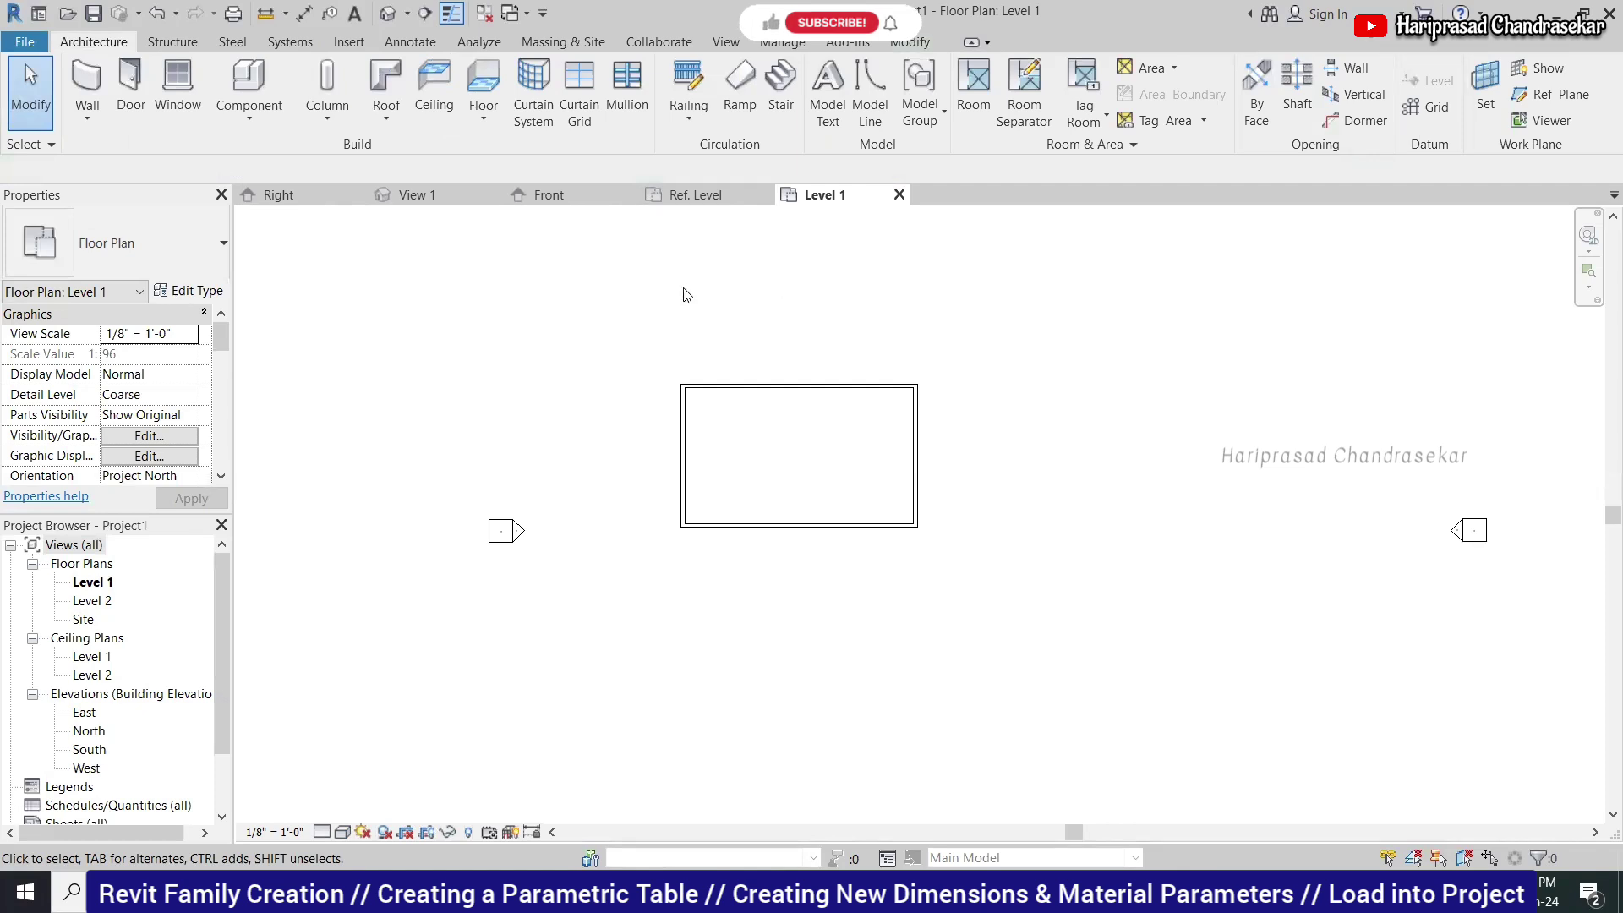
Start placing a component with CM, then cancel without loading any family.
{"action": "key", "text": "c"}
{"action": "key", "text": "m"}
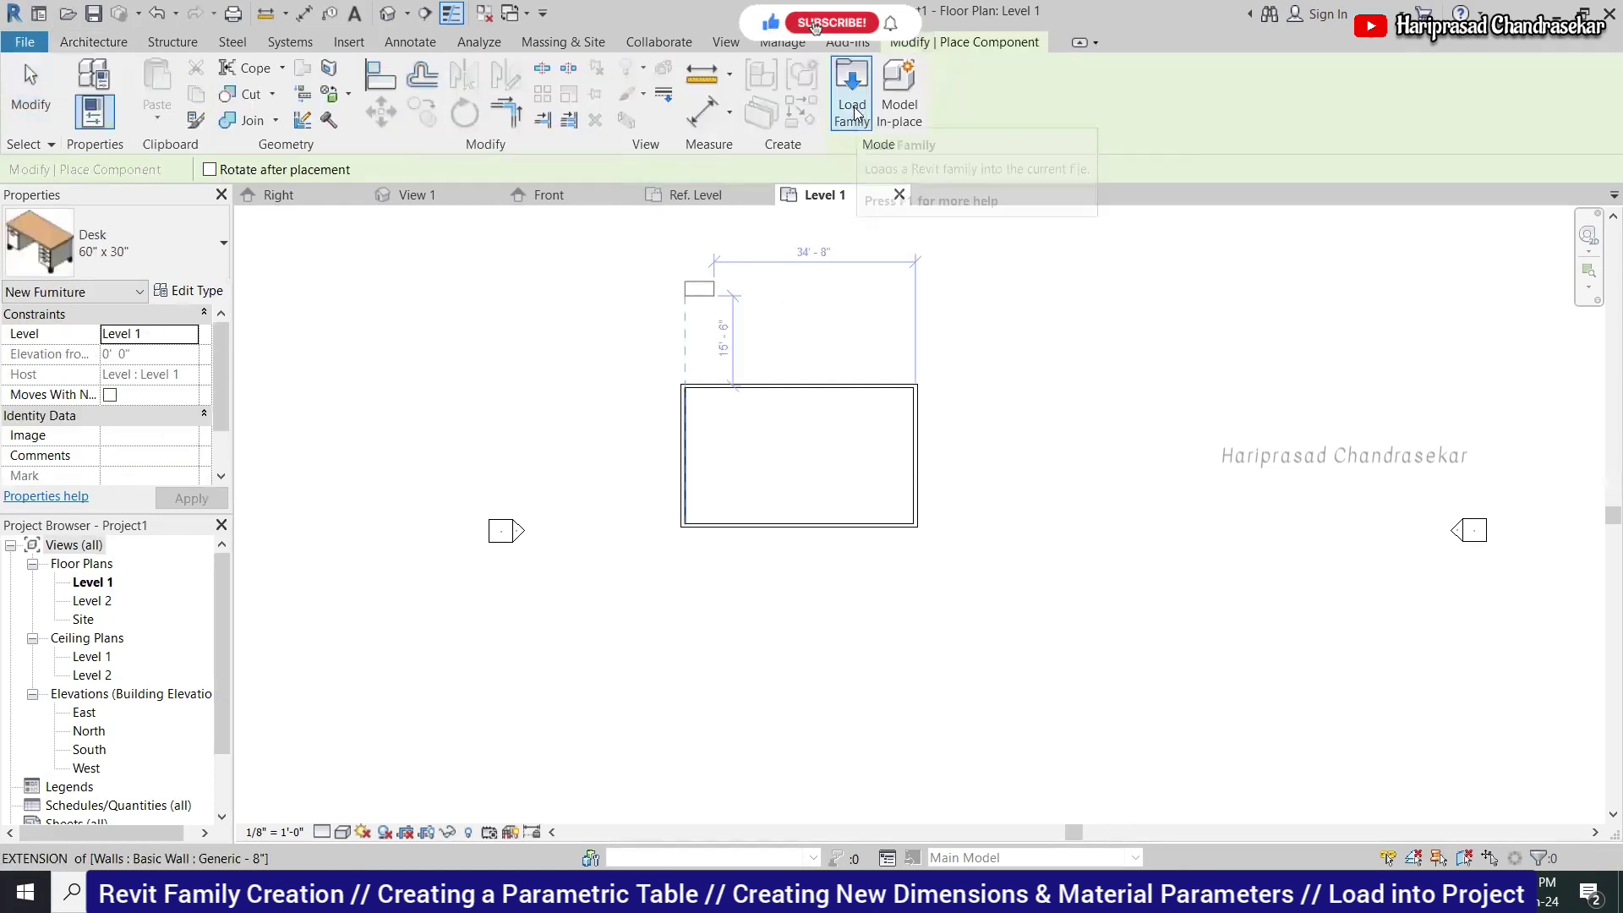
{"action": "left_click", "coordinate": [854, 110]}
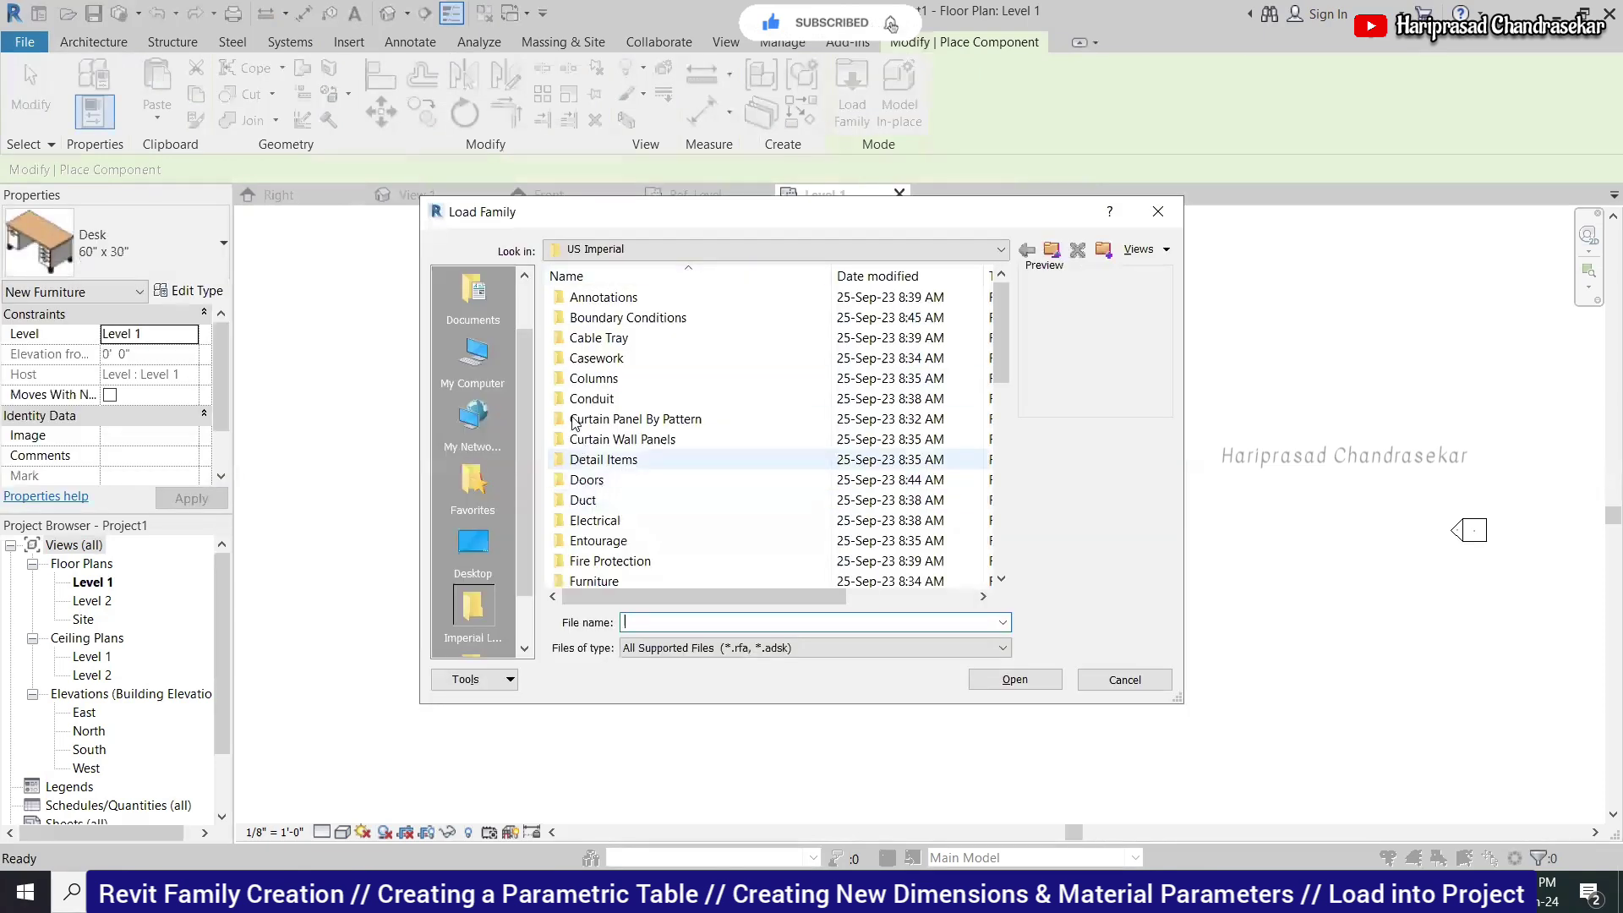
{"action": "left_click", "coordinate": [1114, 685]}
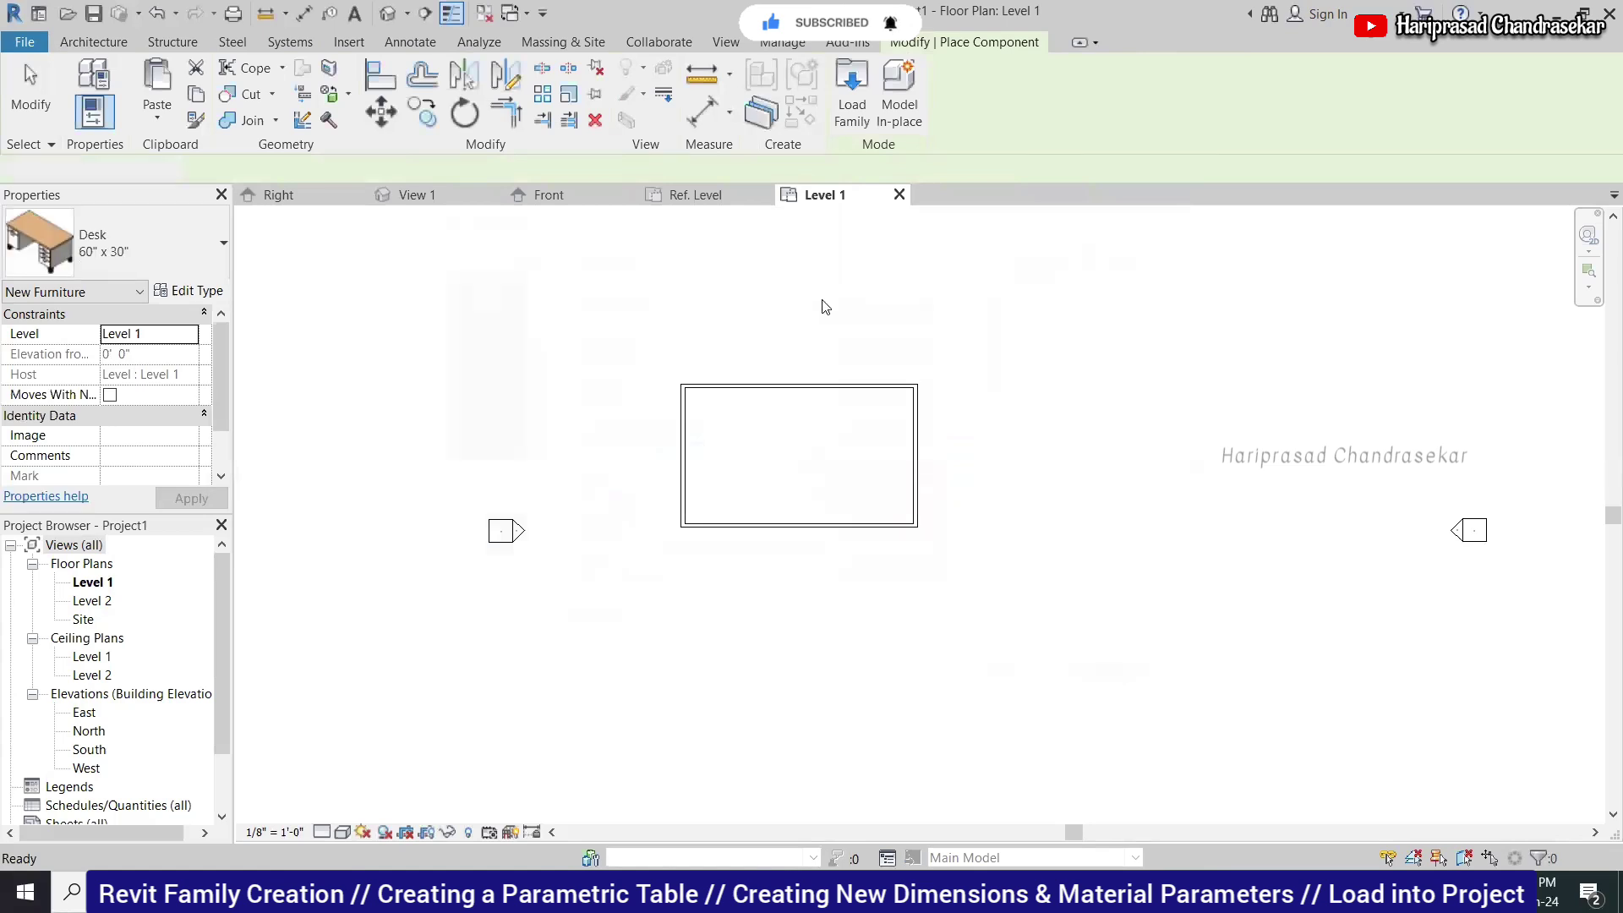
{"action": "key", "text": "Escape"}
{"action": "key", "text": "Escape"}
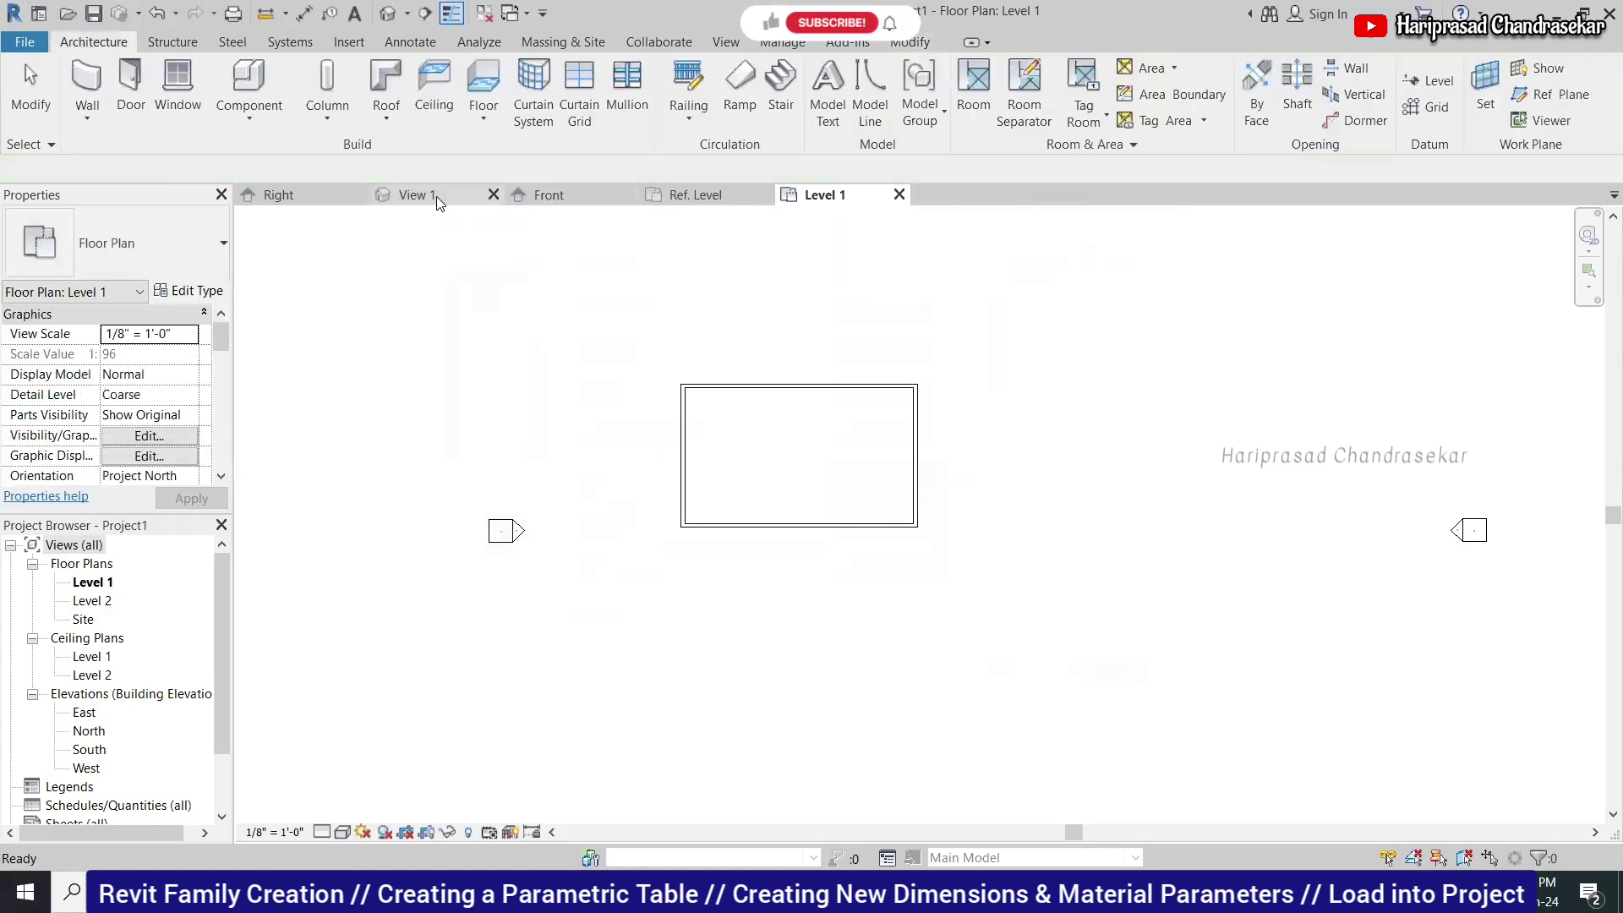
Load the table family into the project and place one table inside the room.
{"action": "left_click", "coordinate": [437, 203]}
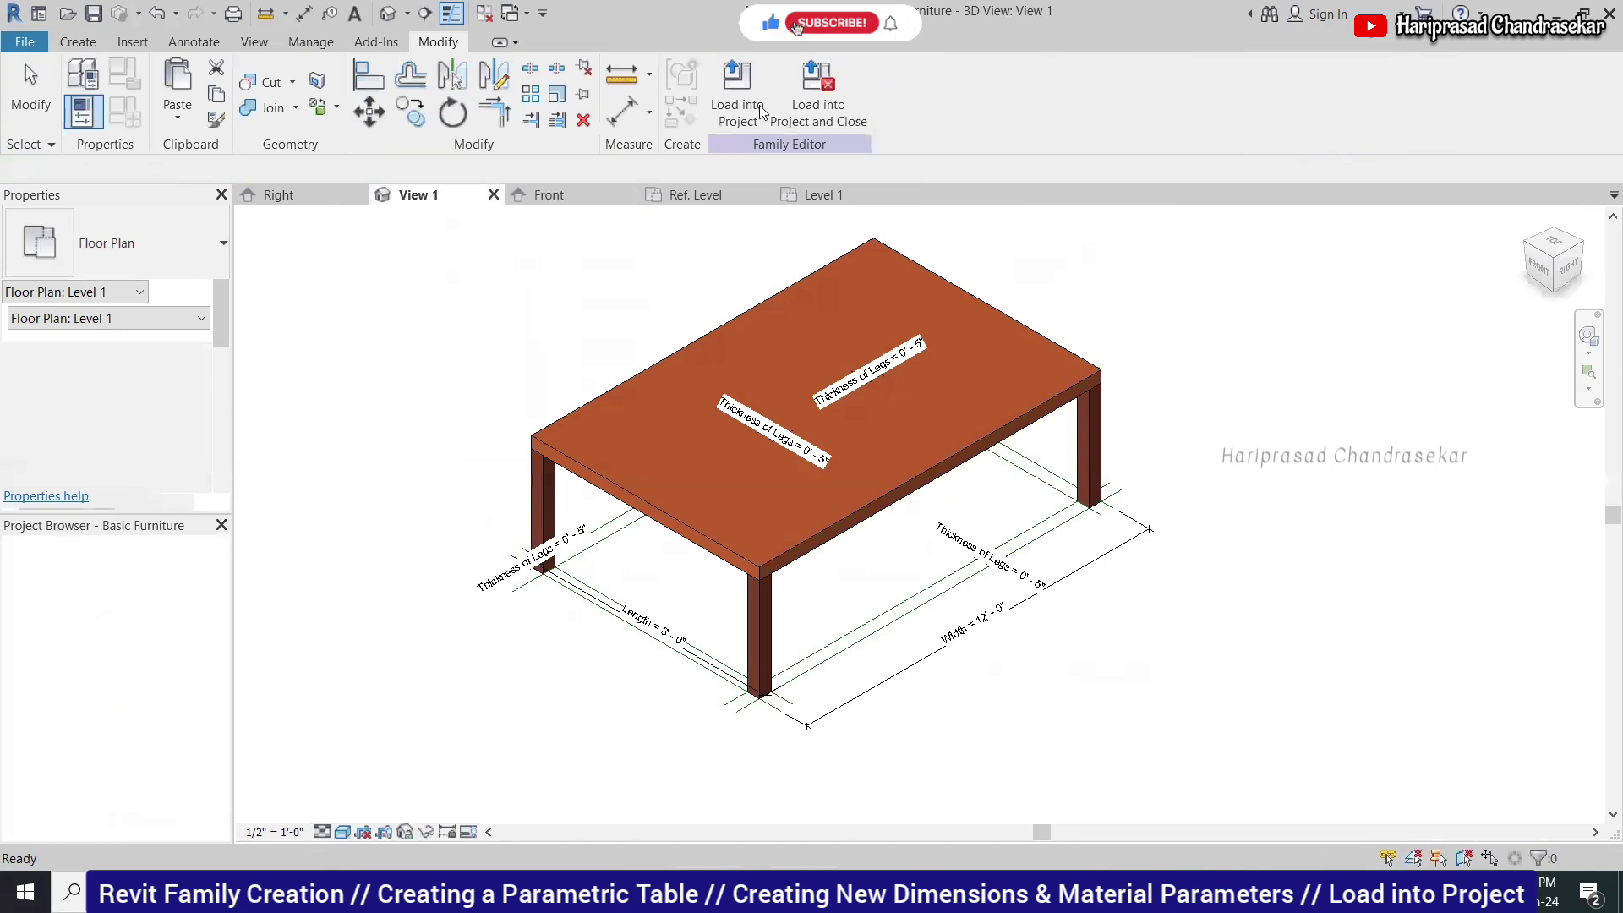
{"action": "left_click", "coordinate": [756, 108]}
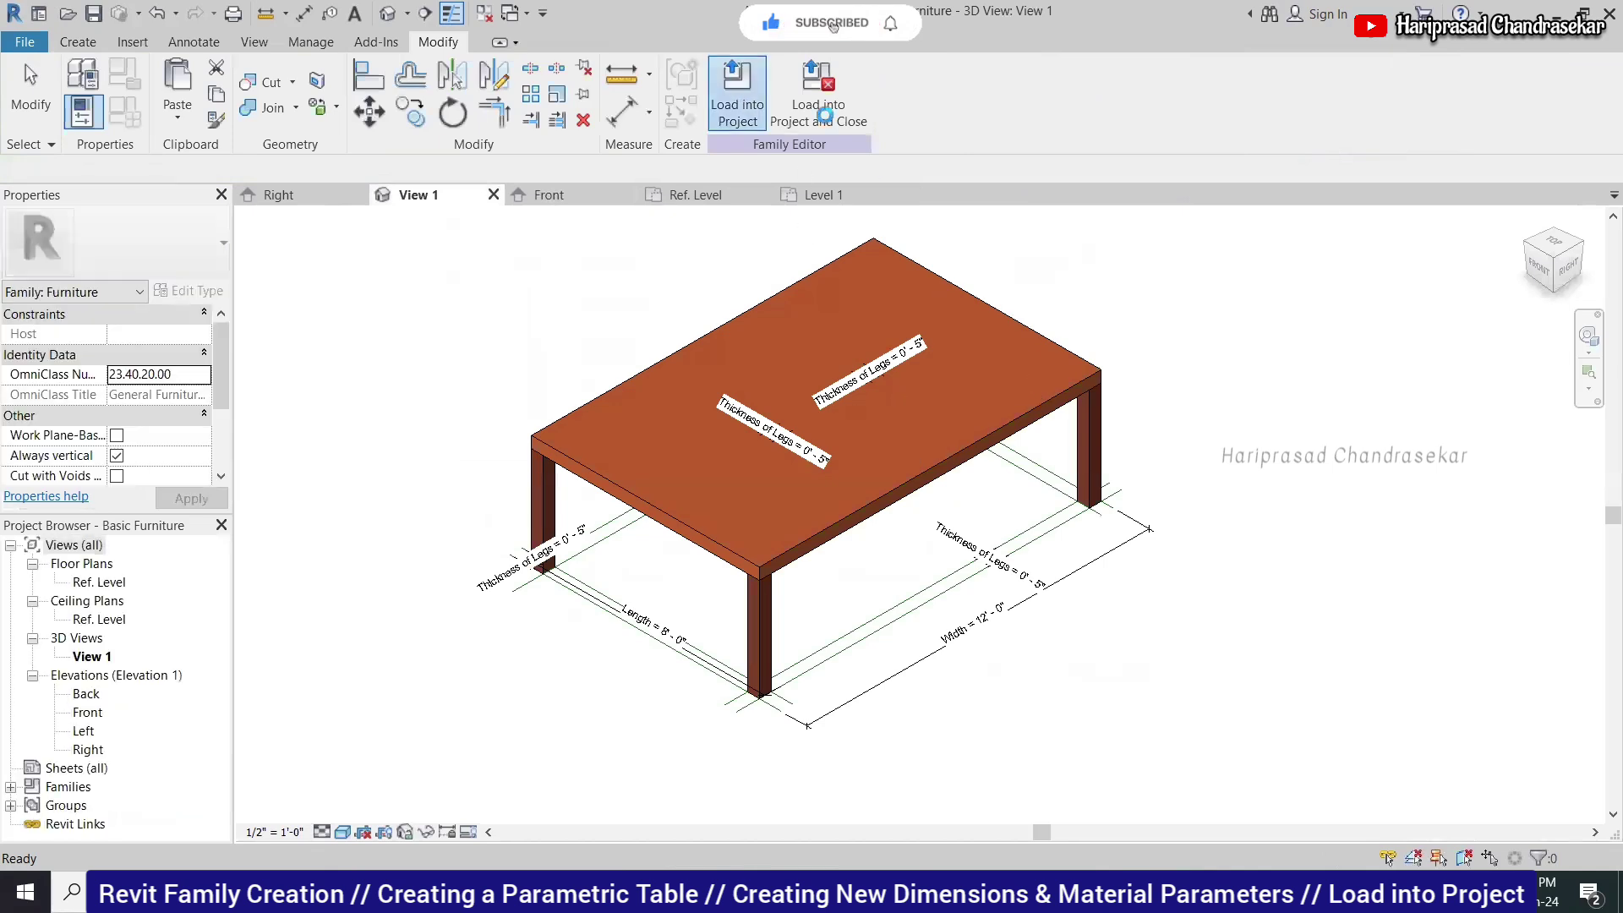
{"action": "left_click", "coordinate": [824, 114]}
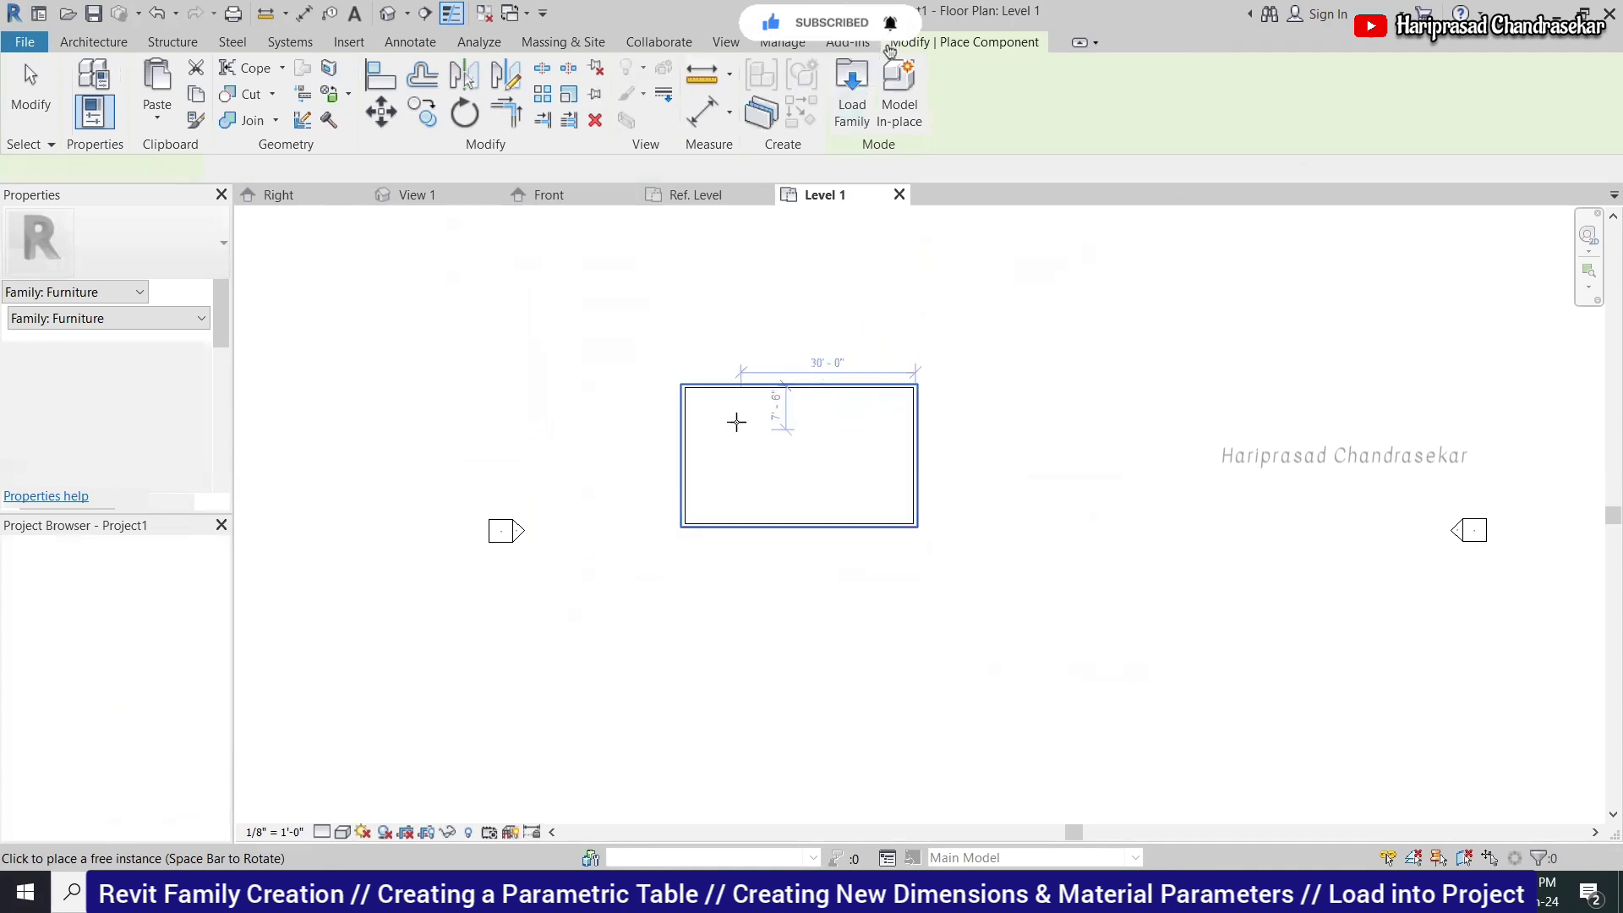
{"action": "scroll", "coordinate": [738, 418], "scroll_direction": "up", "scroll_amount": 3}
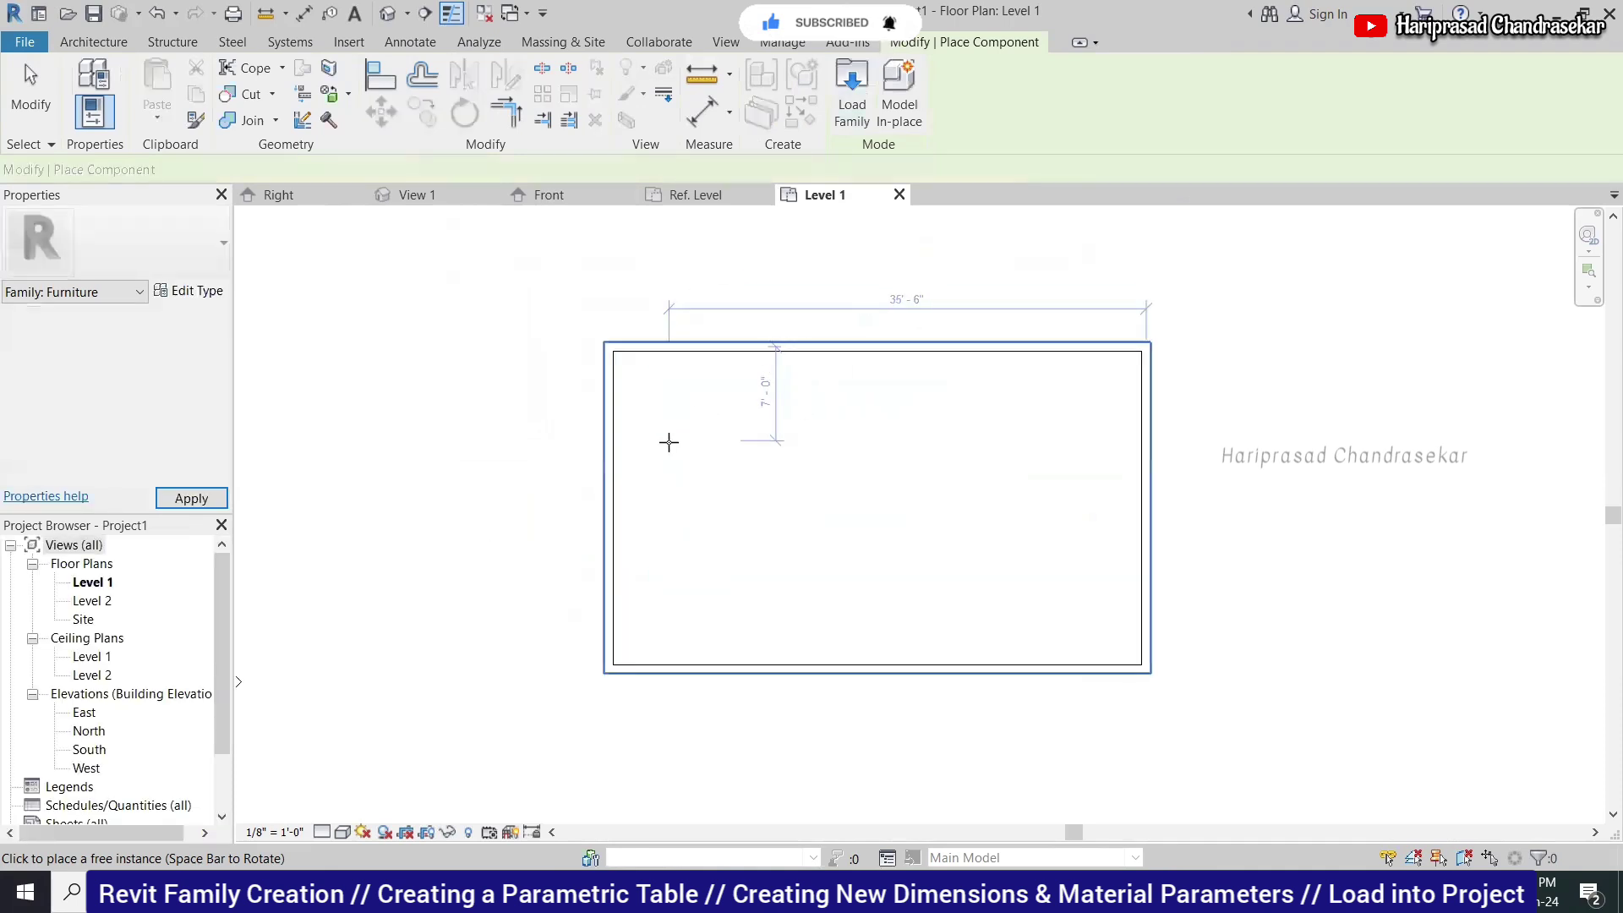
{"action": "left_click", "coordinate": [782, 391]}
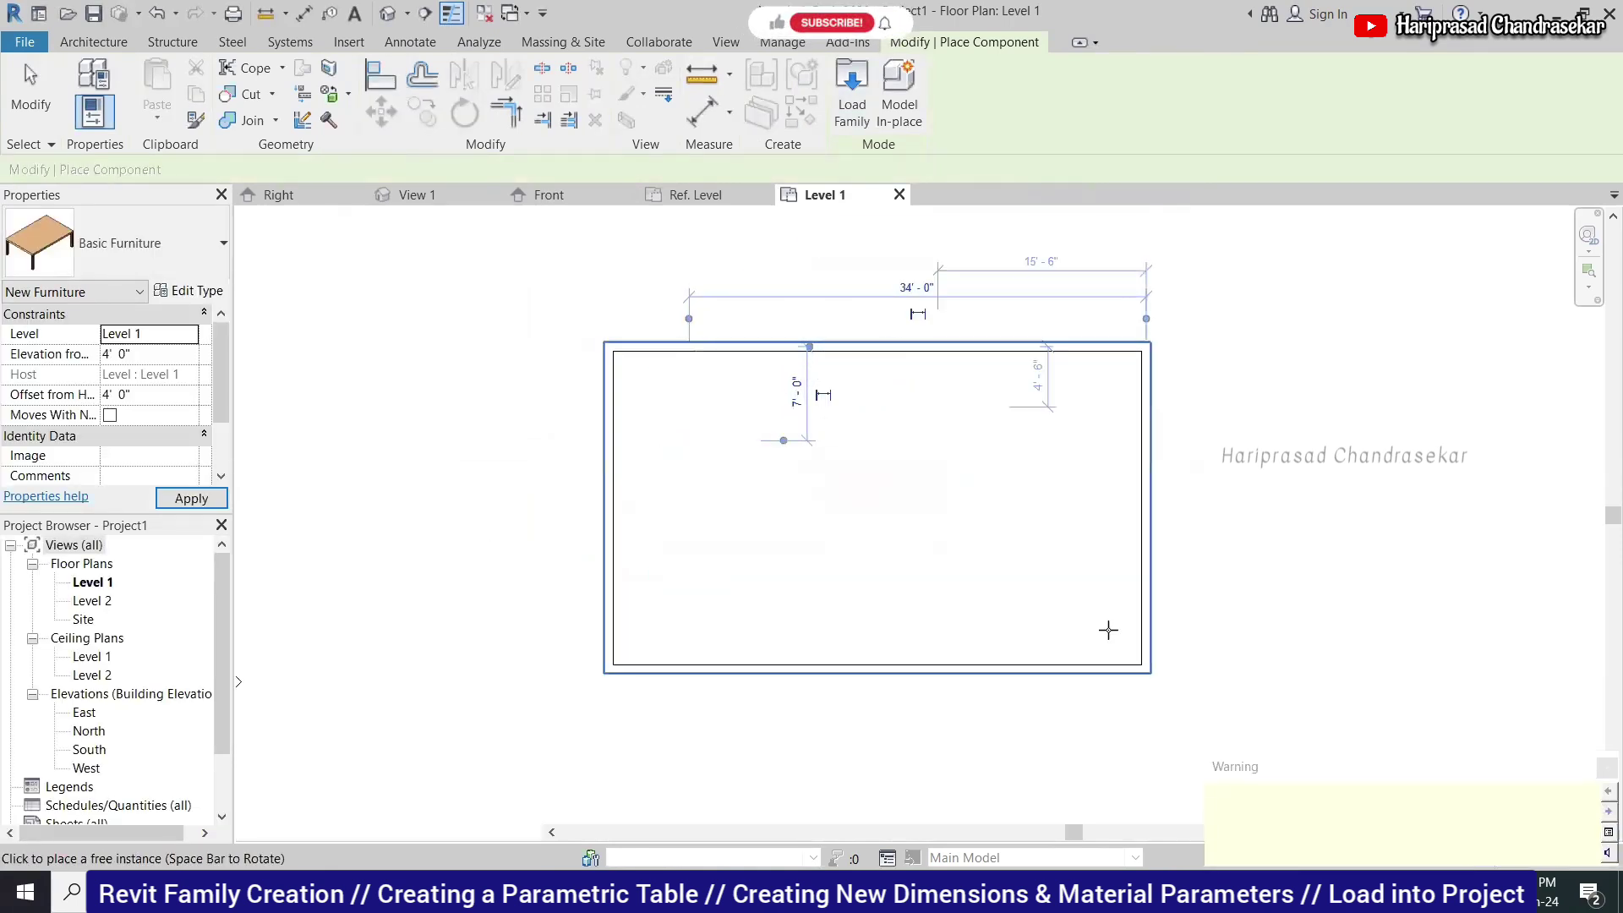
{"action": "key", "text": "Escape"}
{"action": "key", "text": "Escape"}
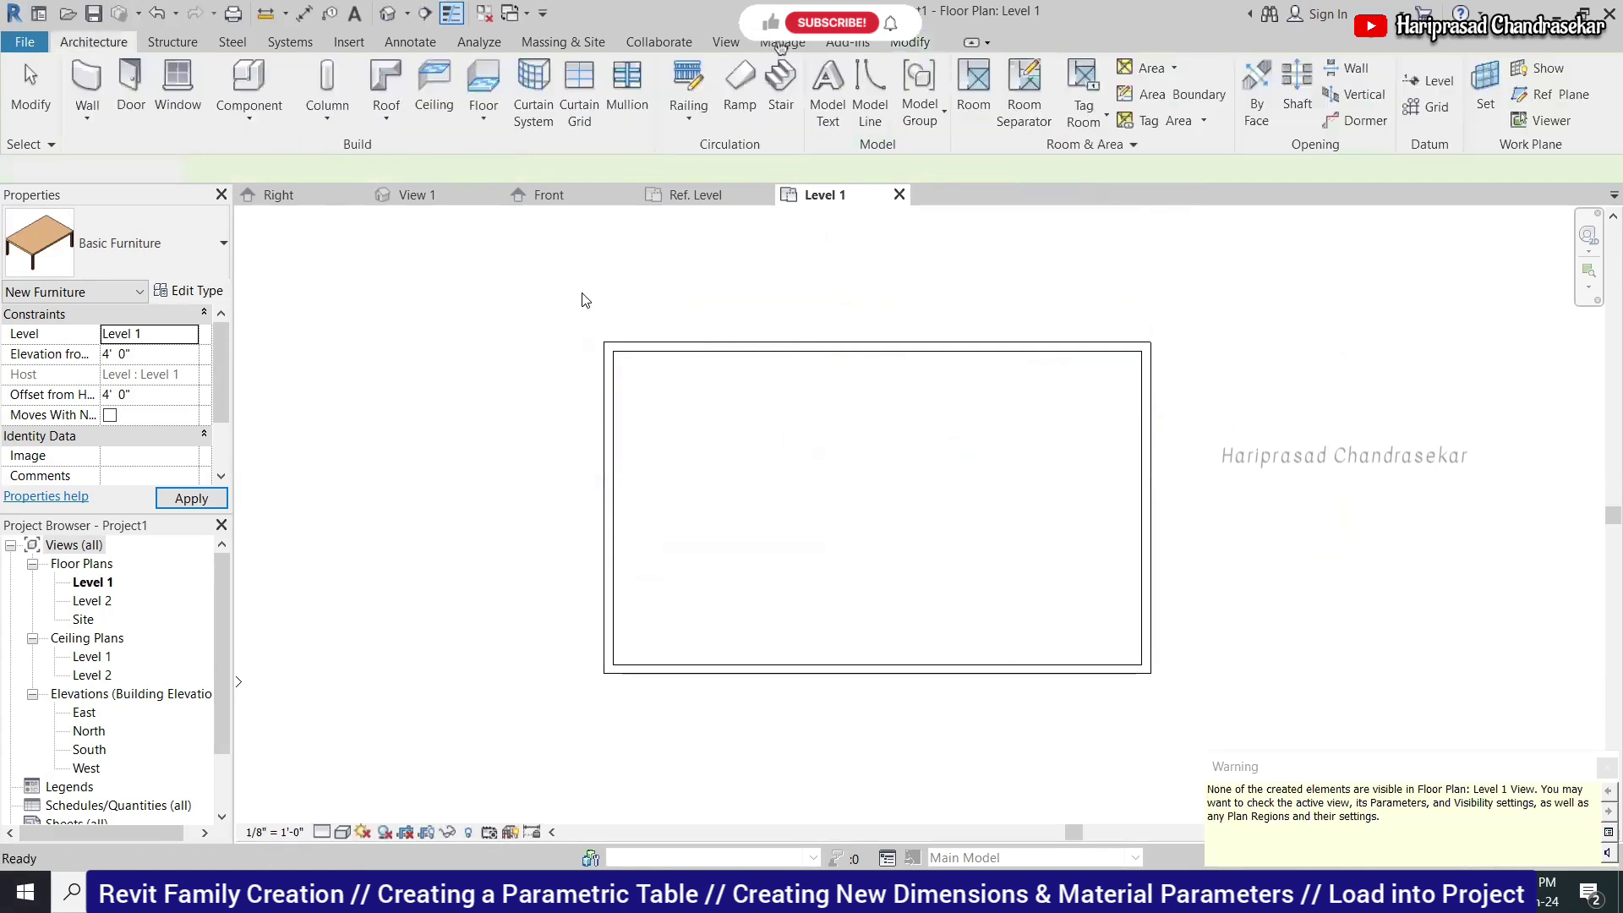
{"action": "left_click", "coordinate": [1603, 769]}
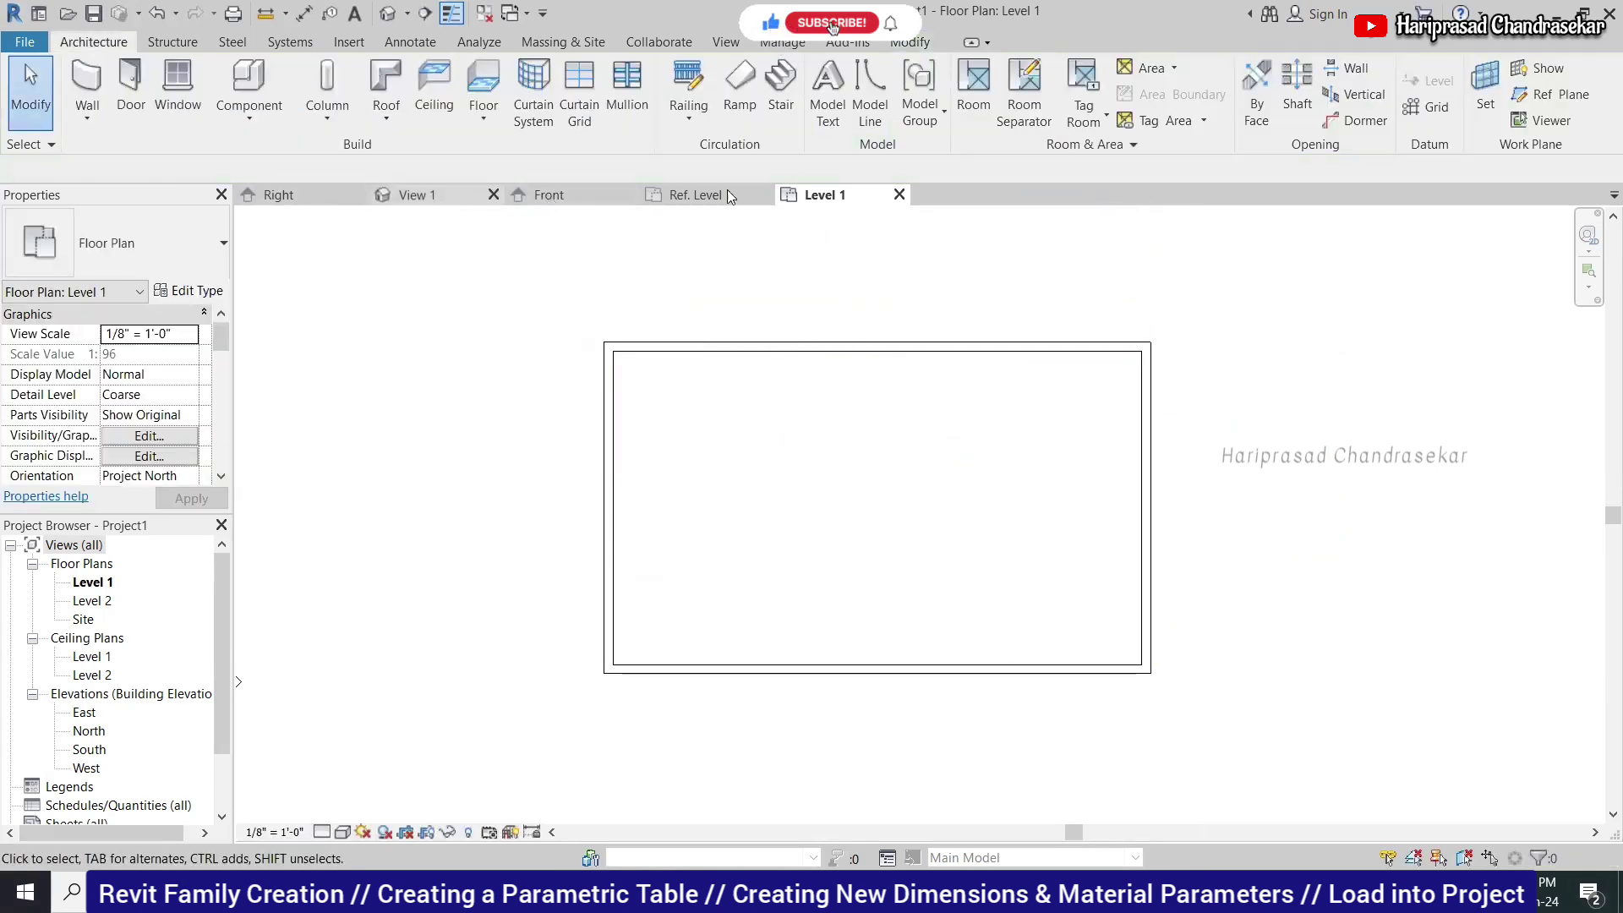
In the default 3D view set the table's Offset from Host to 0, then reselect it on Level 1.
{"action": "left_click", "coordinate": [388, 13]}
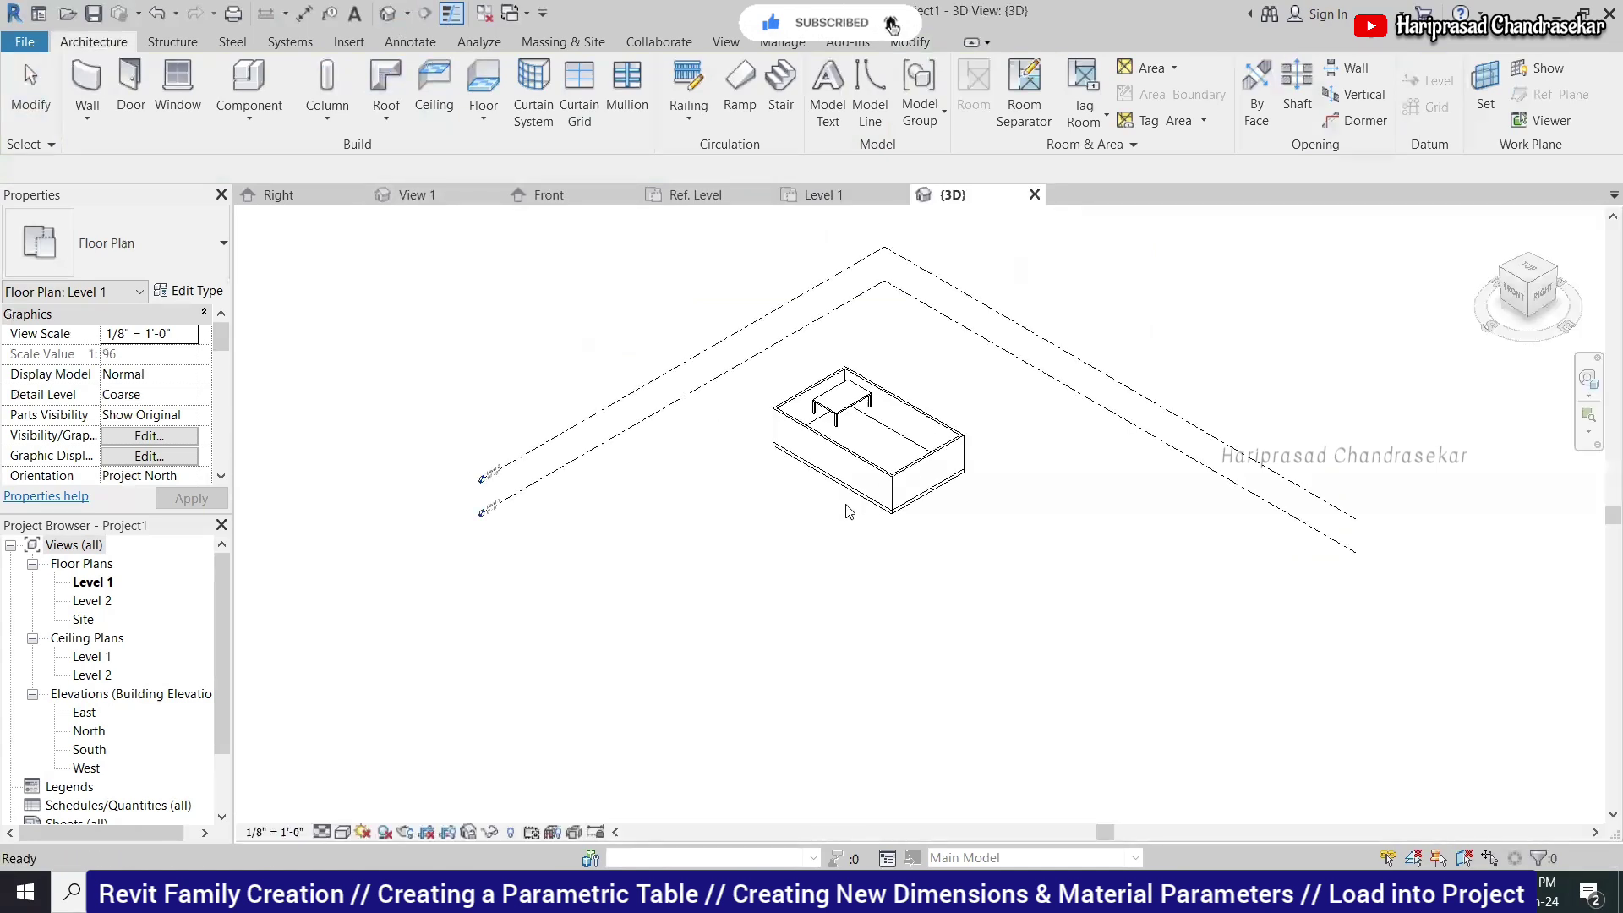
{"action": "scroll", "coordinate": [831, 408], "scroll_direction": "up", "scroll_amount": 4}
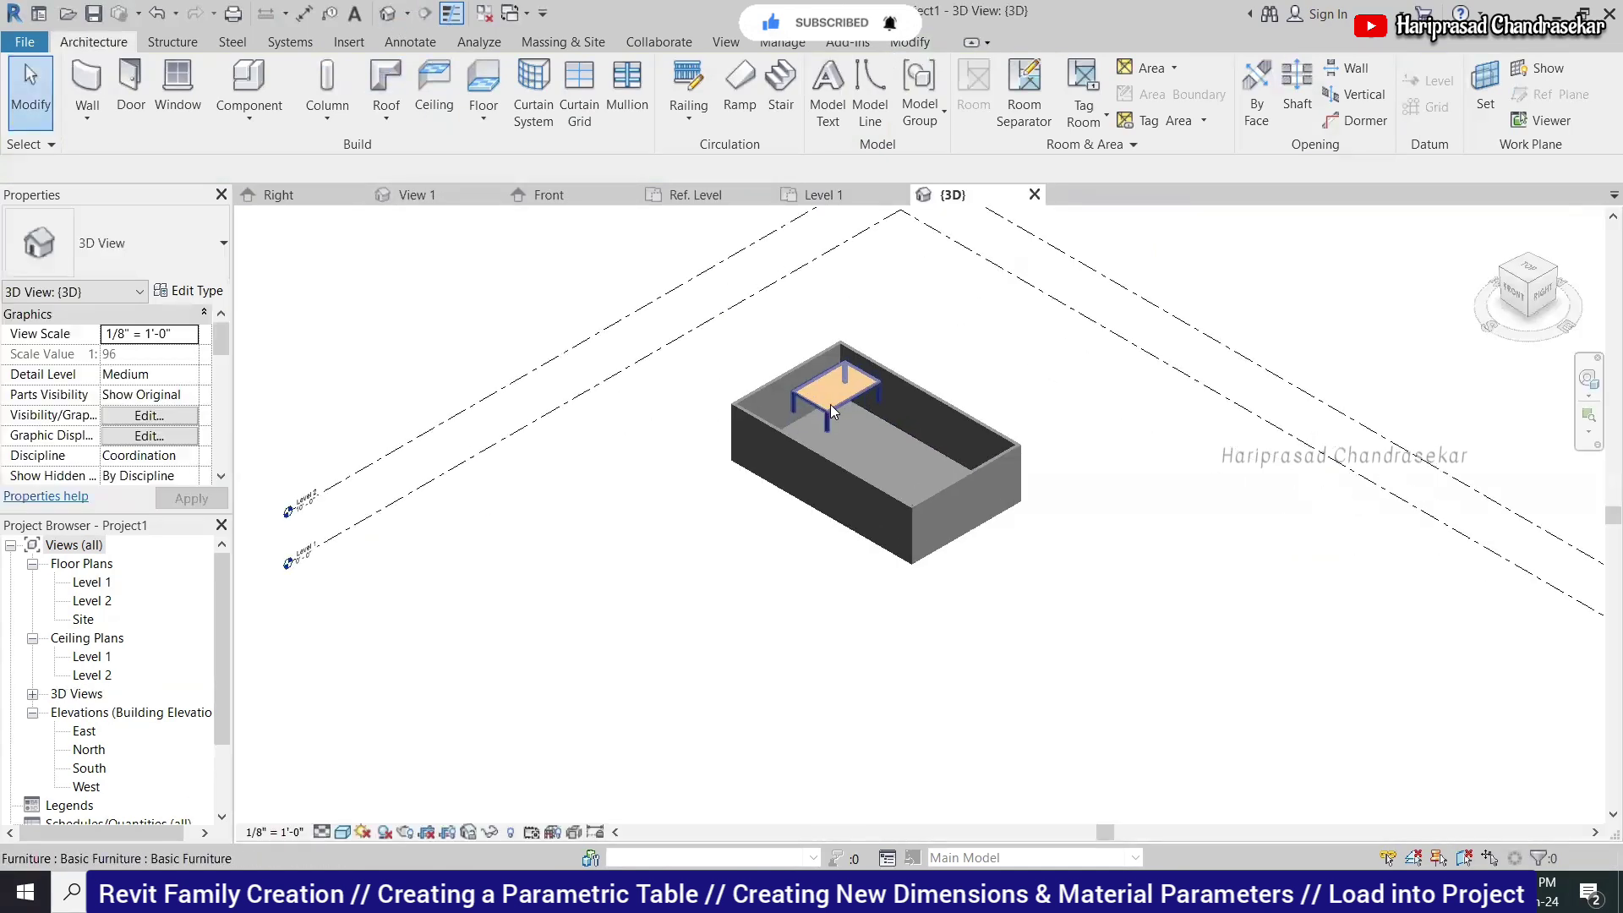
{"action": "left_click", "coordinate": [833, 411]}
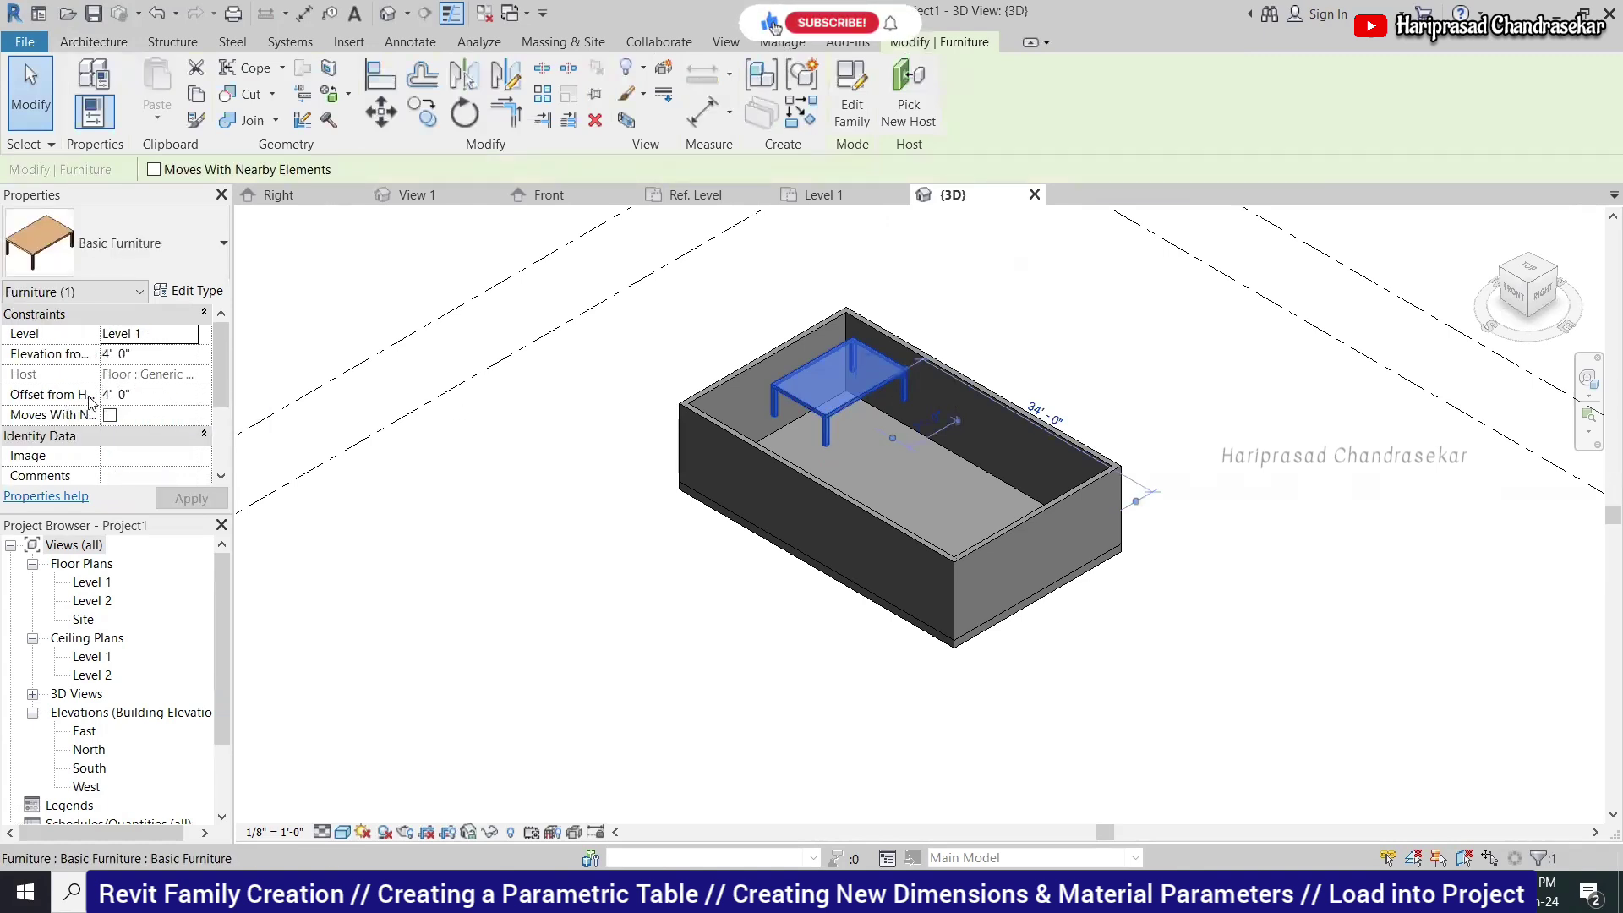
{"action": "left_click", "coordinate": [54, 397]}
{"action": "type", "text": "0"}
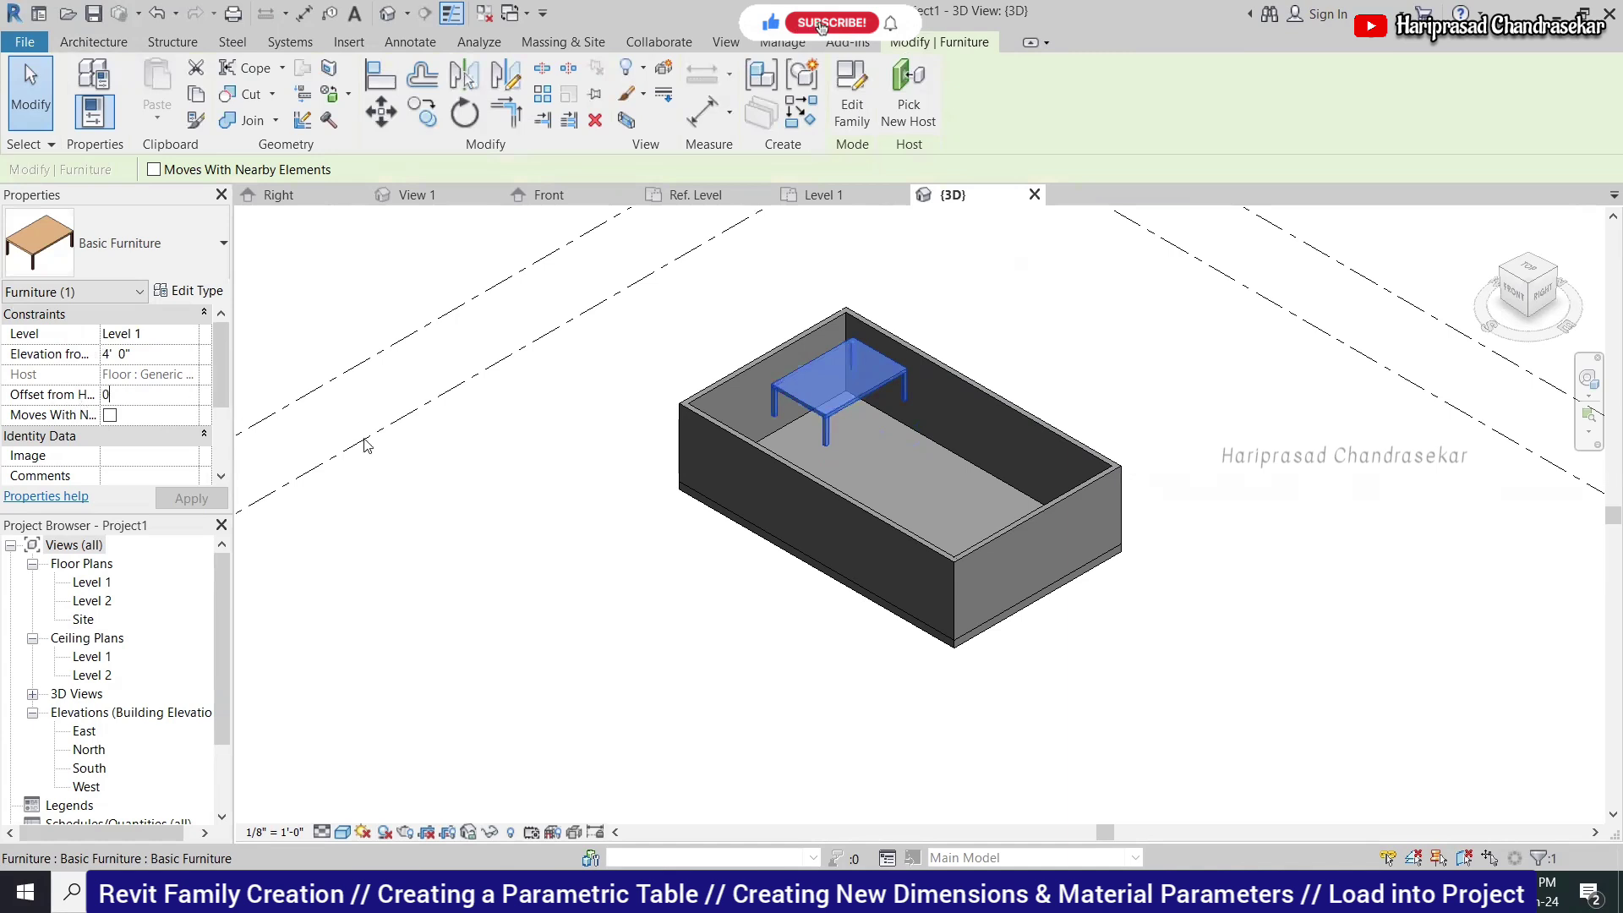
{"action": "left_click", "coordinate": [626, 577]}
{"action": "left_click", "coordinate": [1202, 369]}
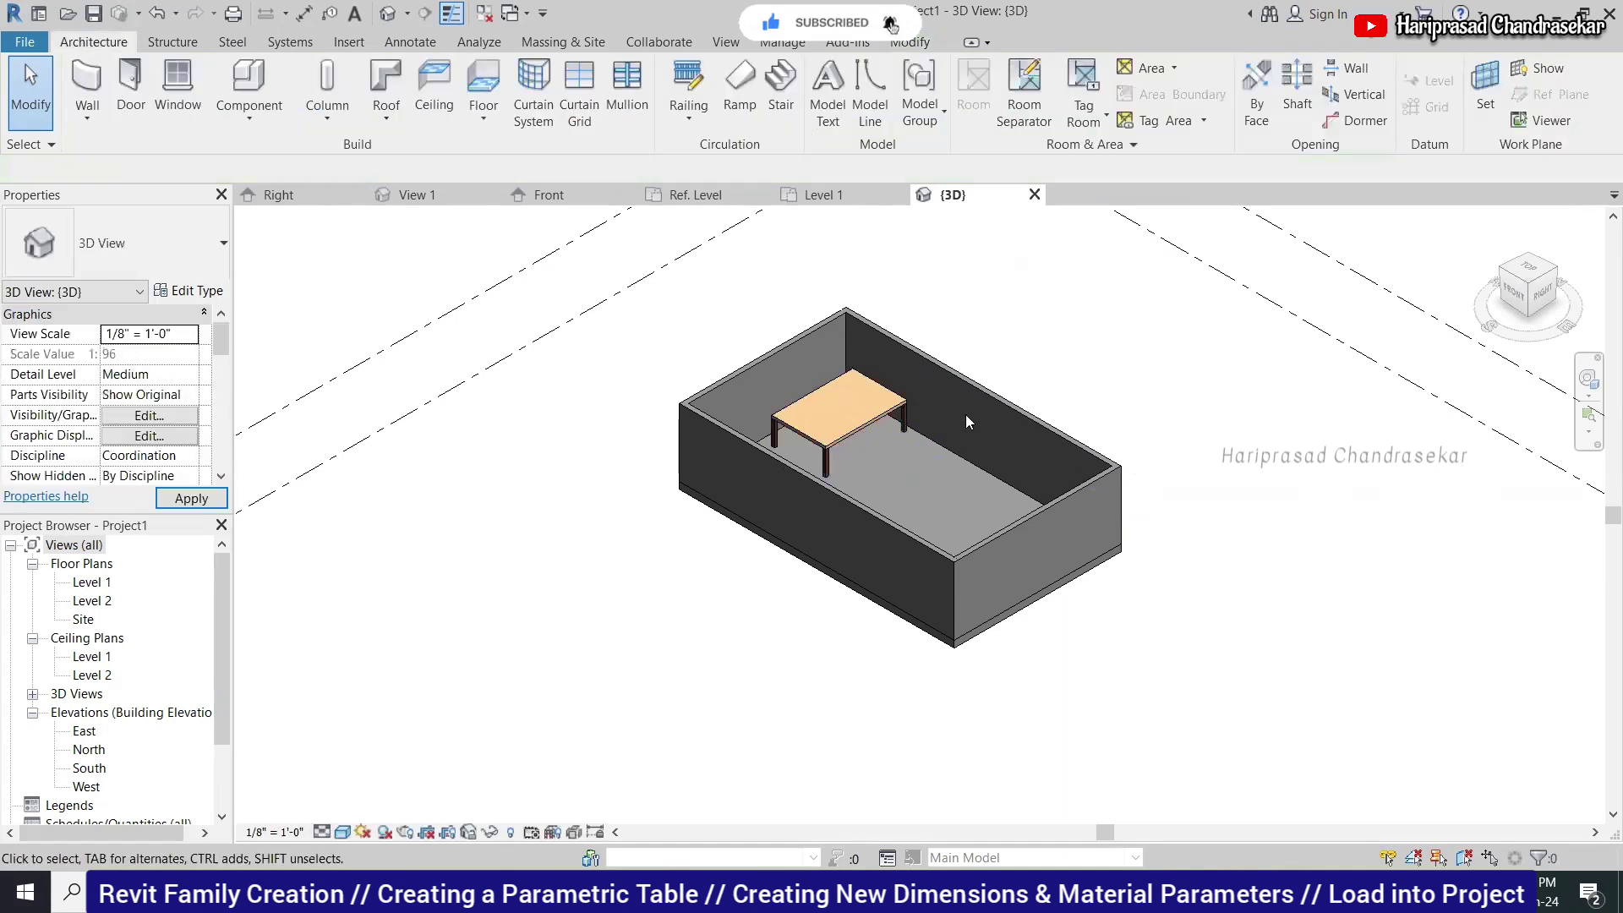
{"action": "left_click", "coordinate": [825, 193]}
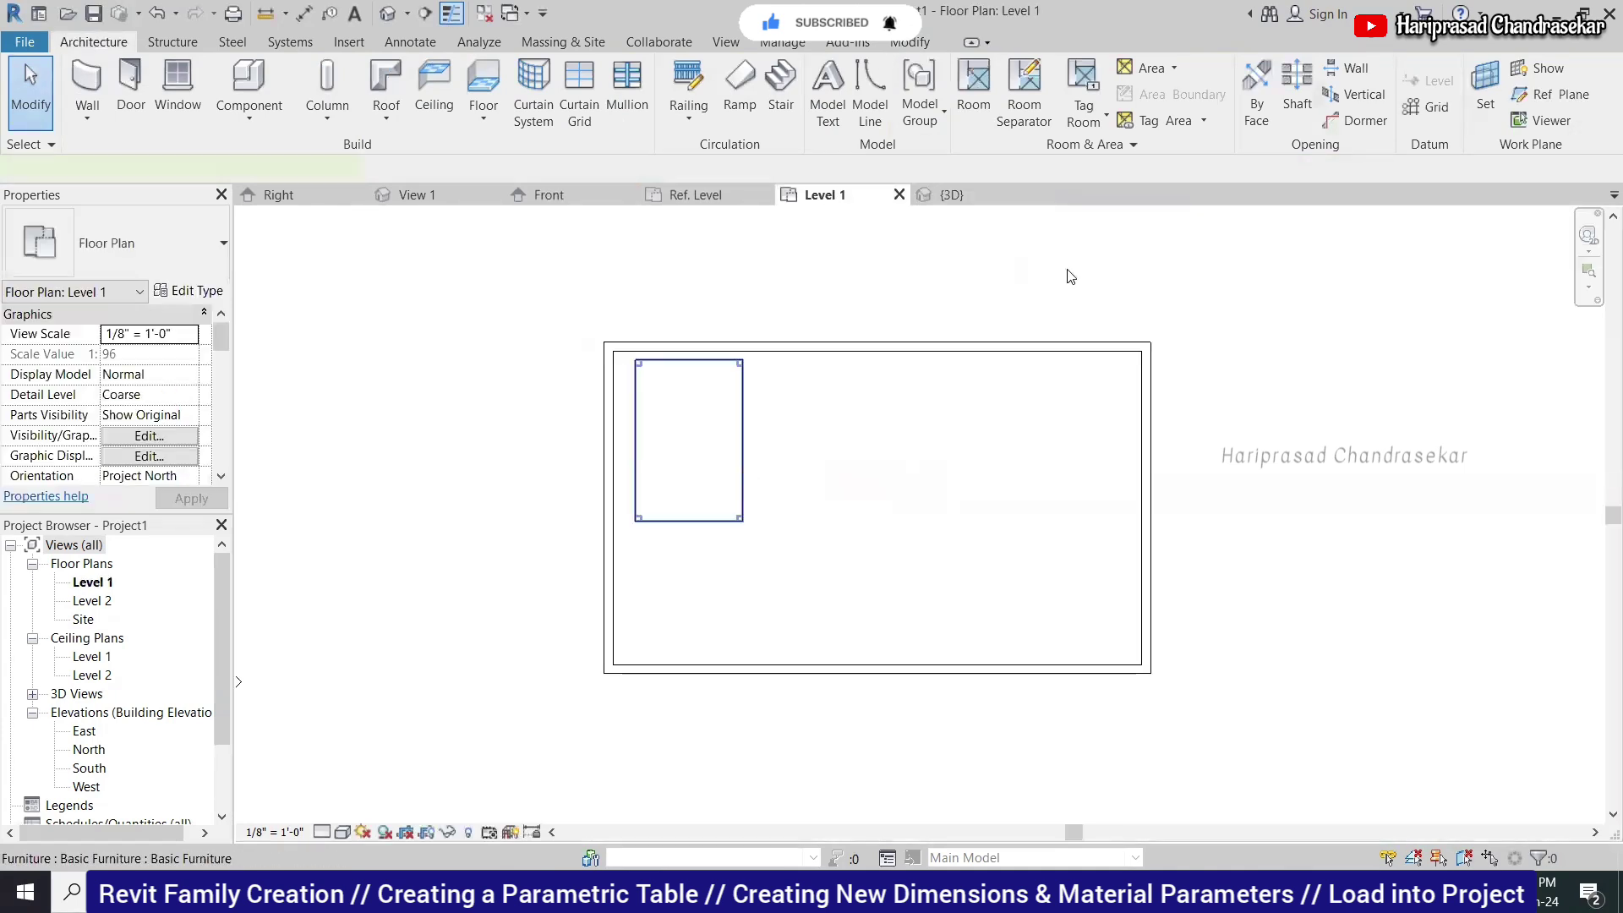
{"action": "left_click", "coordinate": [689, 440]}
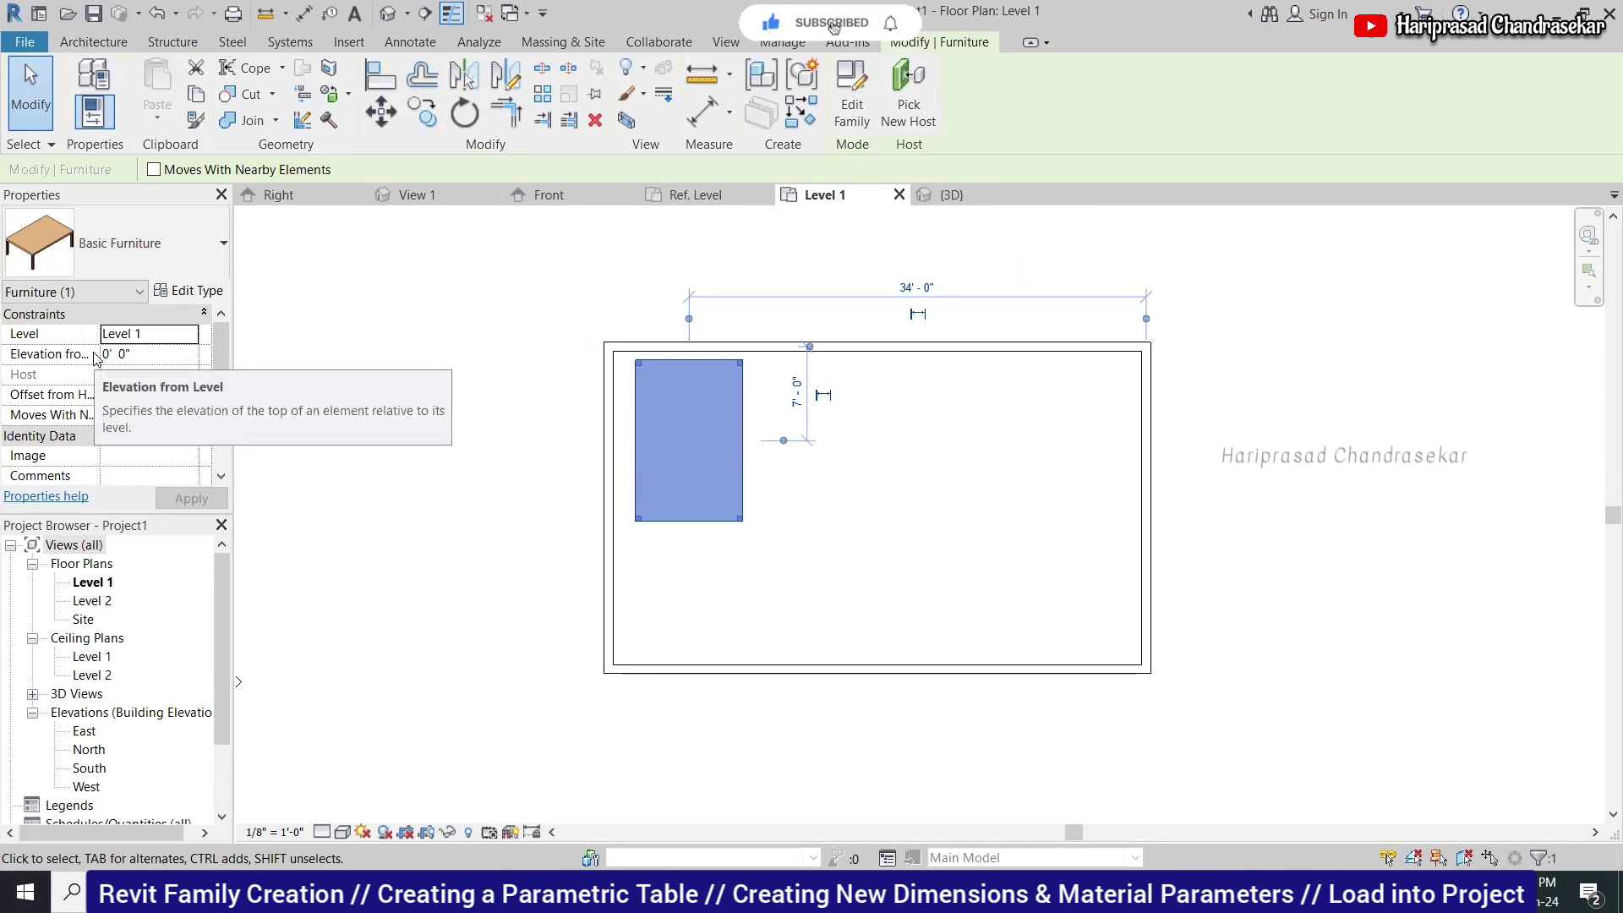
Set the table type's Width to 4' 0" and Thickness of Legs to 3".
{"action": "left_click", "coordinate": [196, 291]}
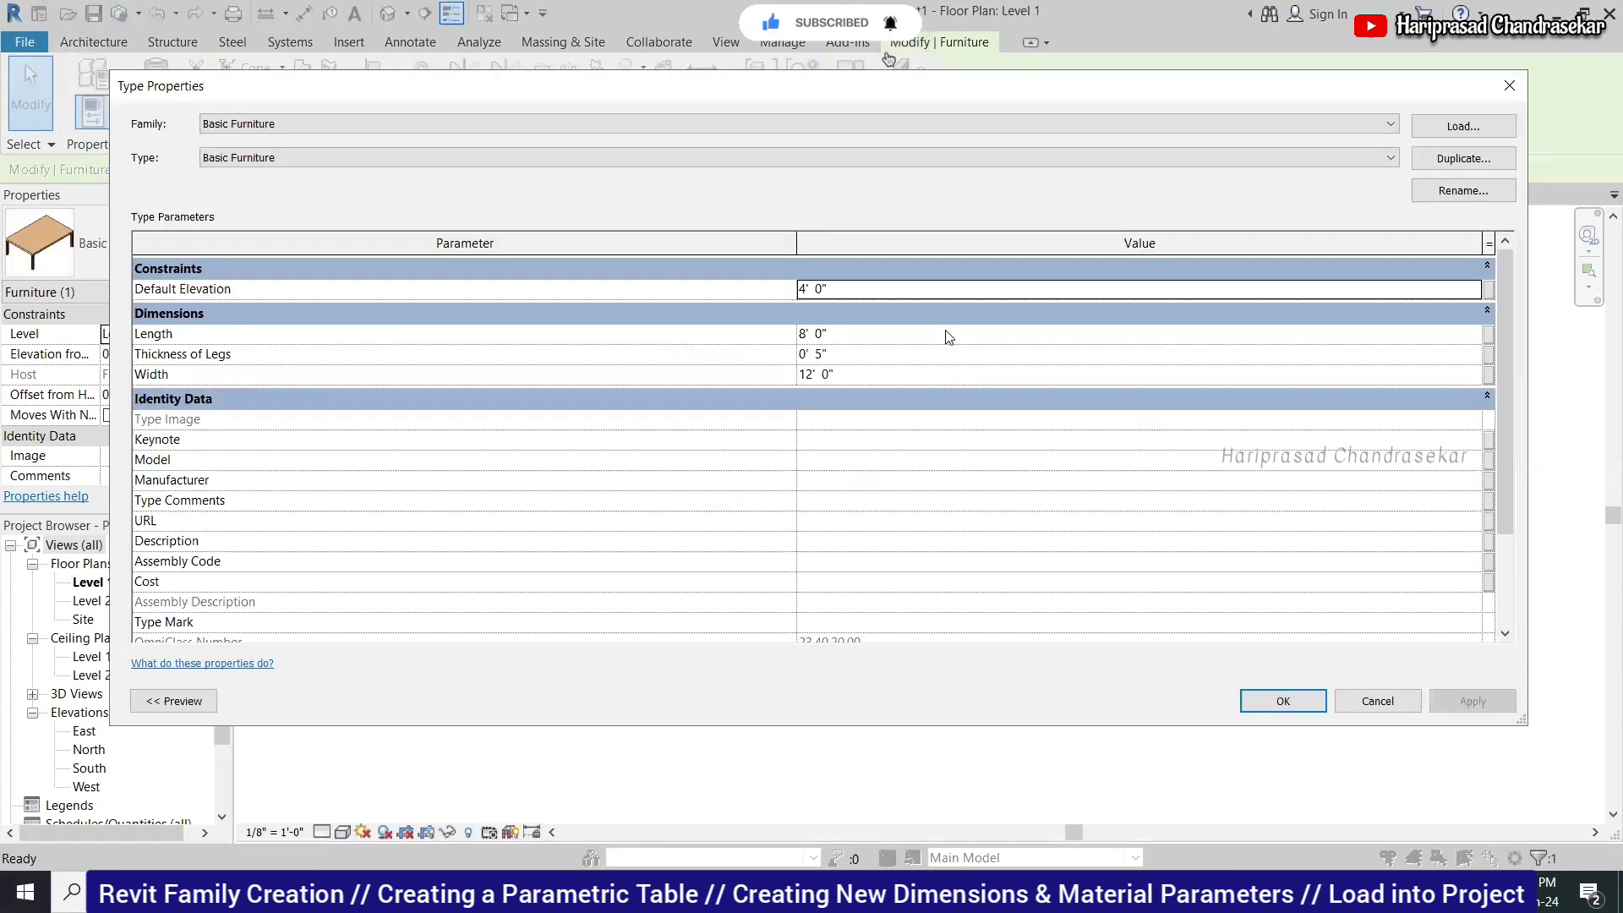
{"action": "left_click", "coordinate": [876, 290]}
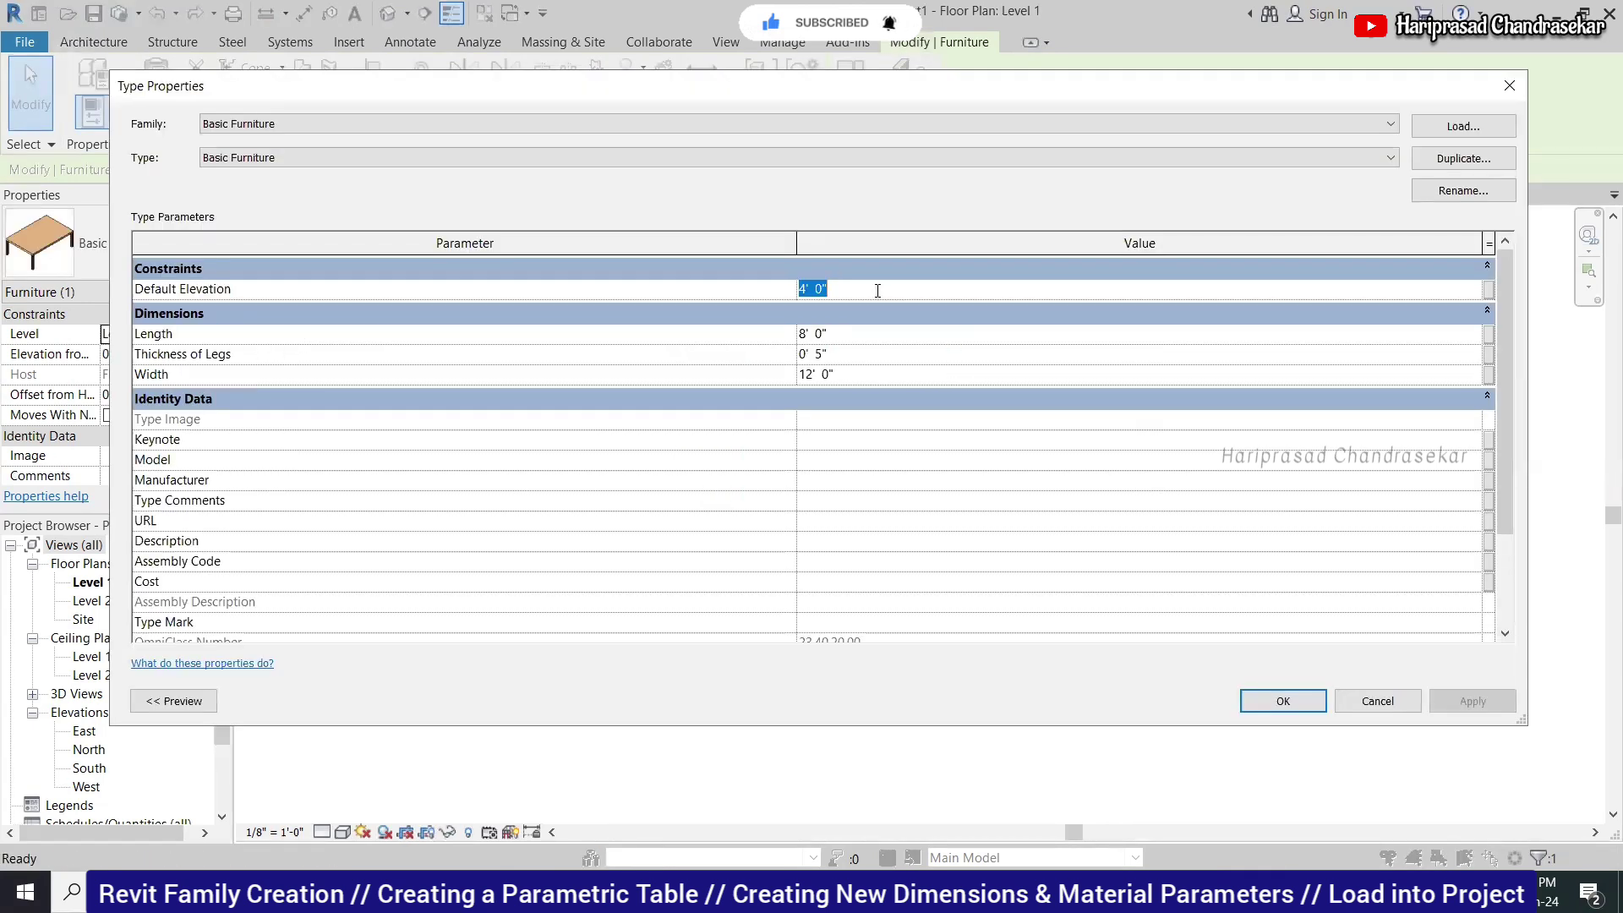
{"action": "left_click", "coordinate": [862, 334]}
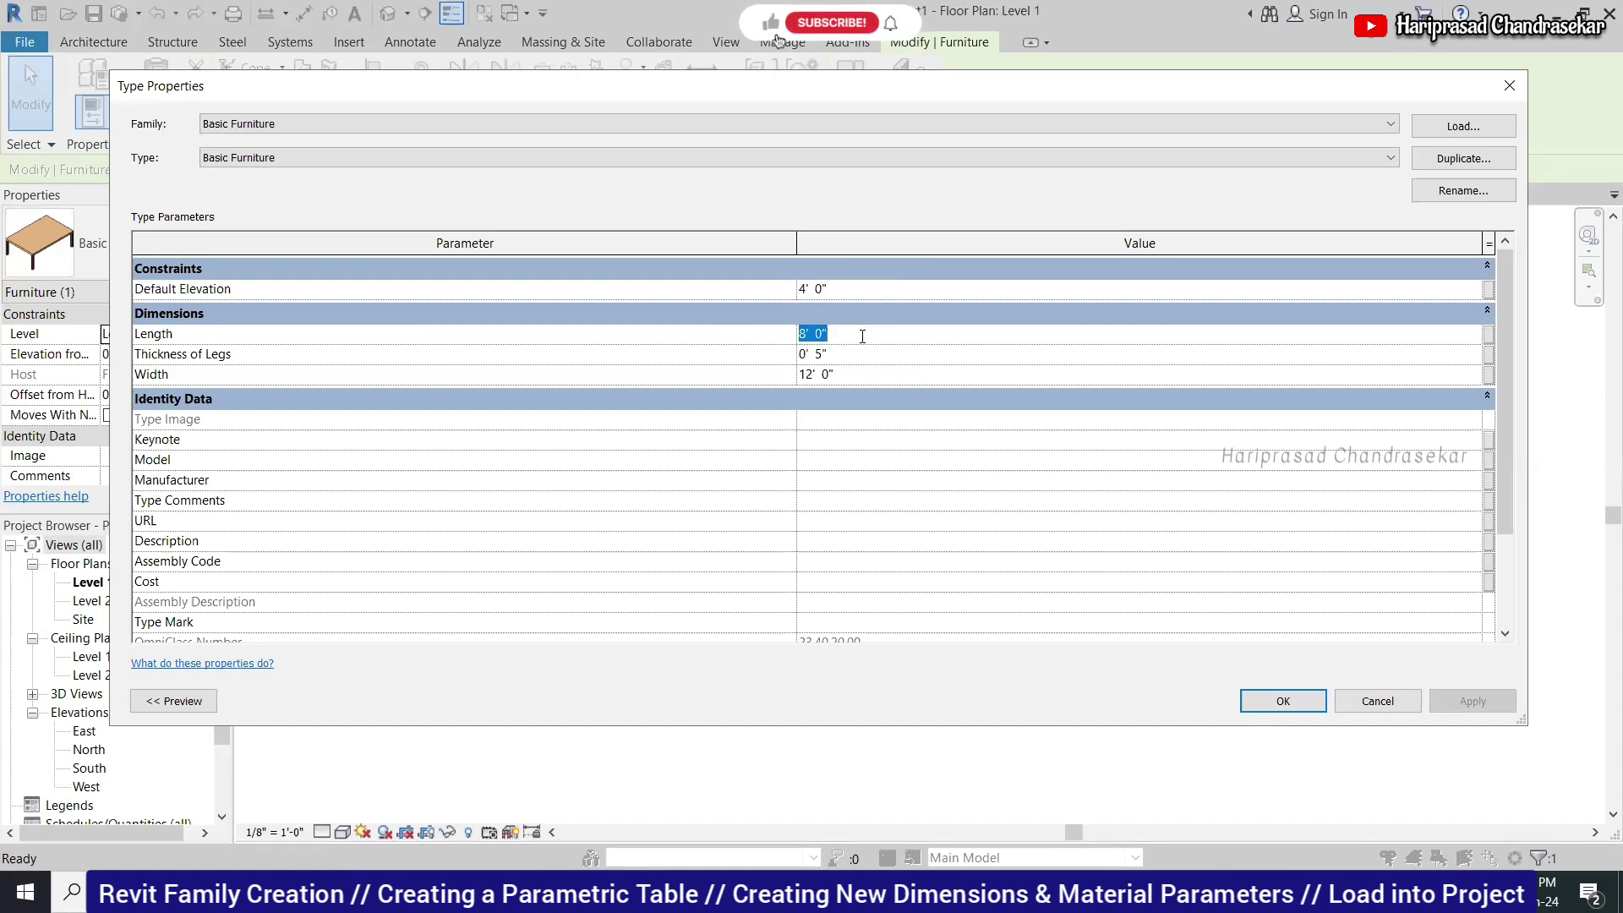
{"action": "left_click", "coordinate": [850, 375]}
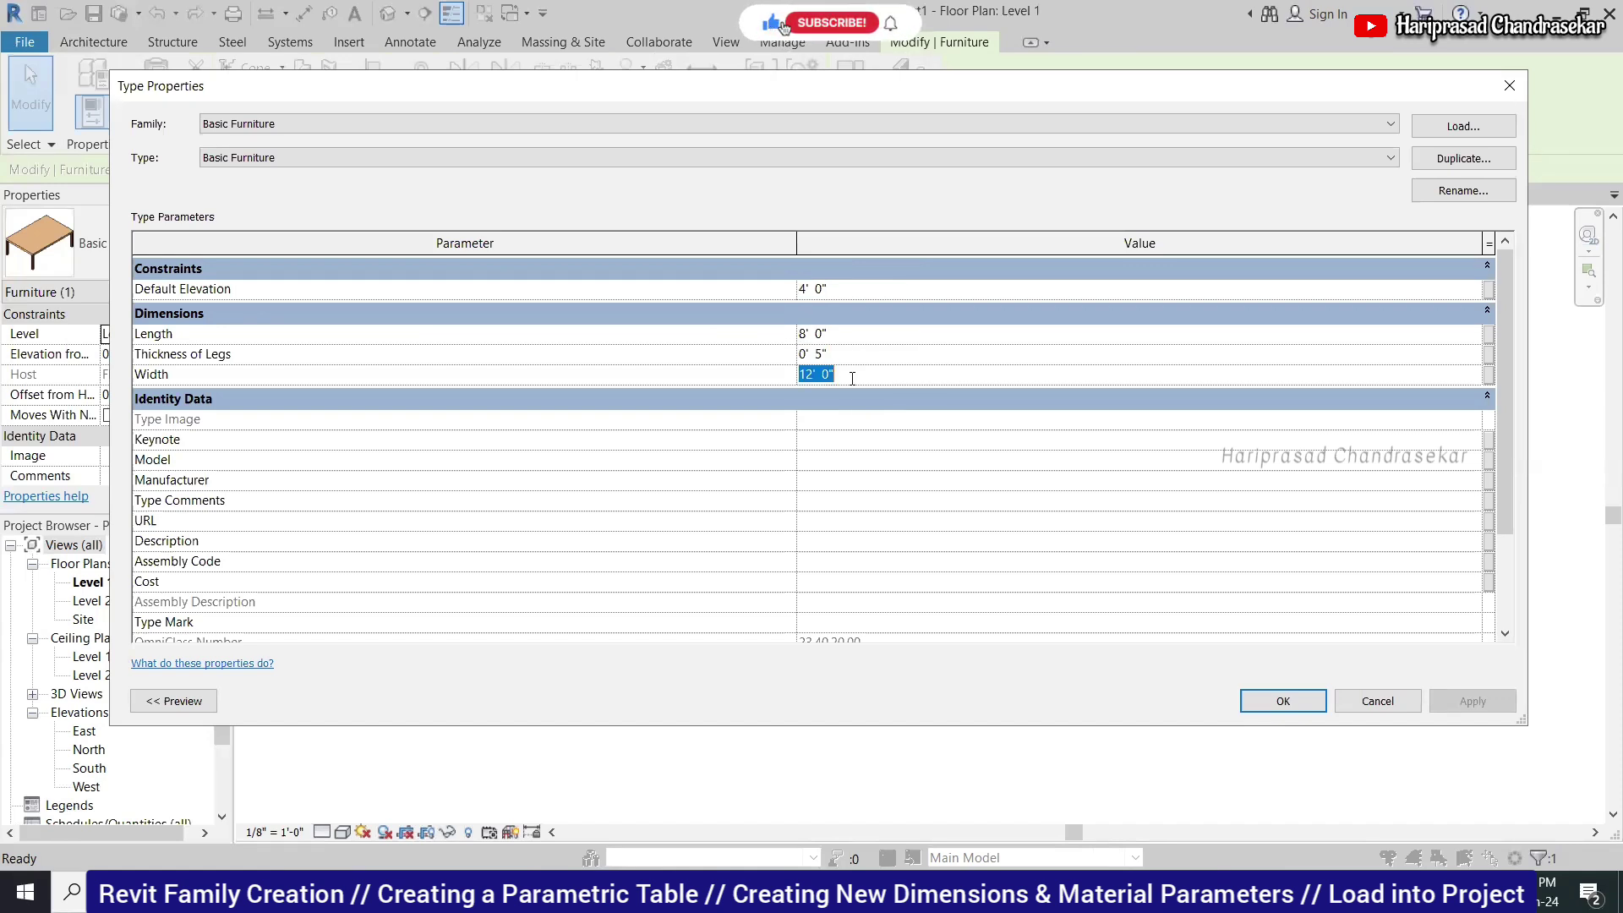
{"action": "type", "text": "4"}
{"action": "left_click", "coordinate": [847, 354]}
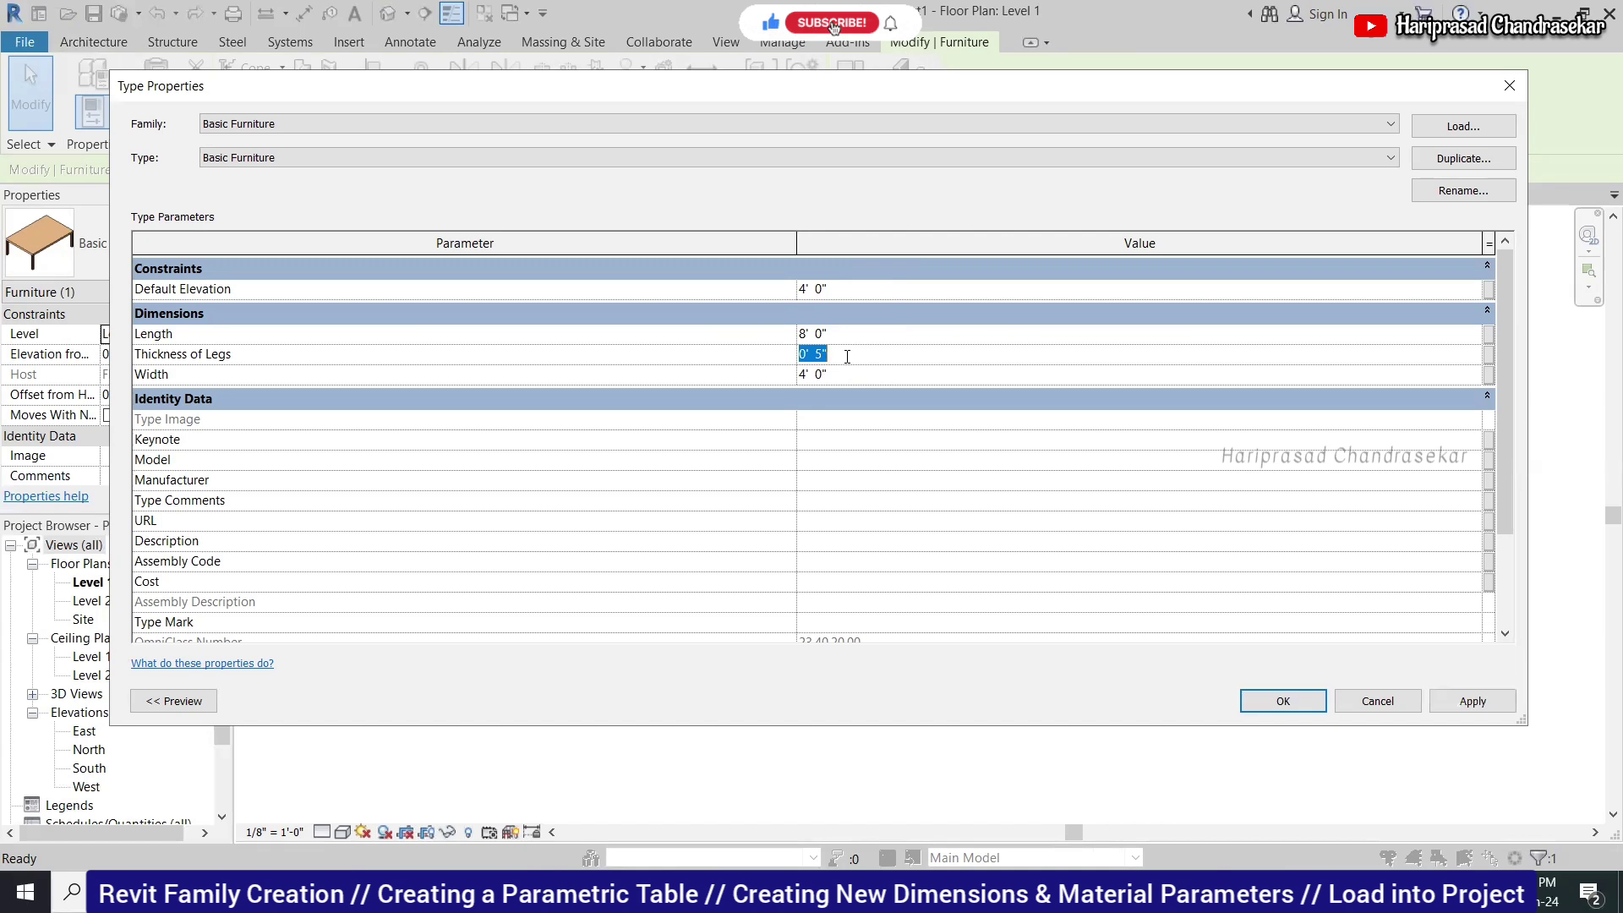
{"action": "type", "text": "3"}
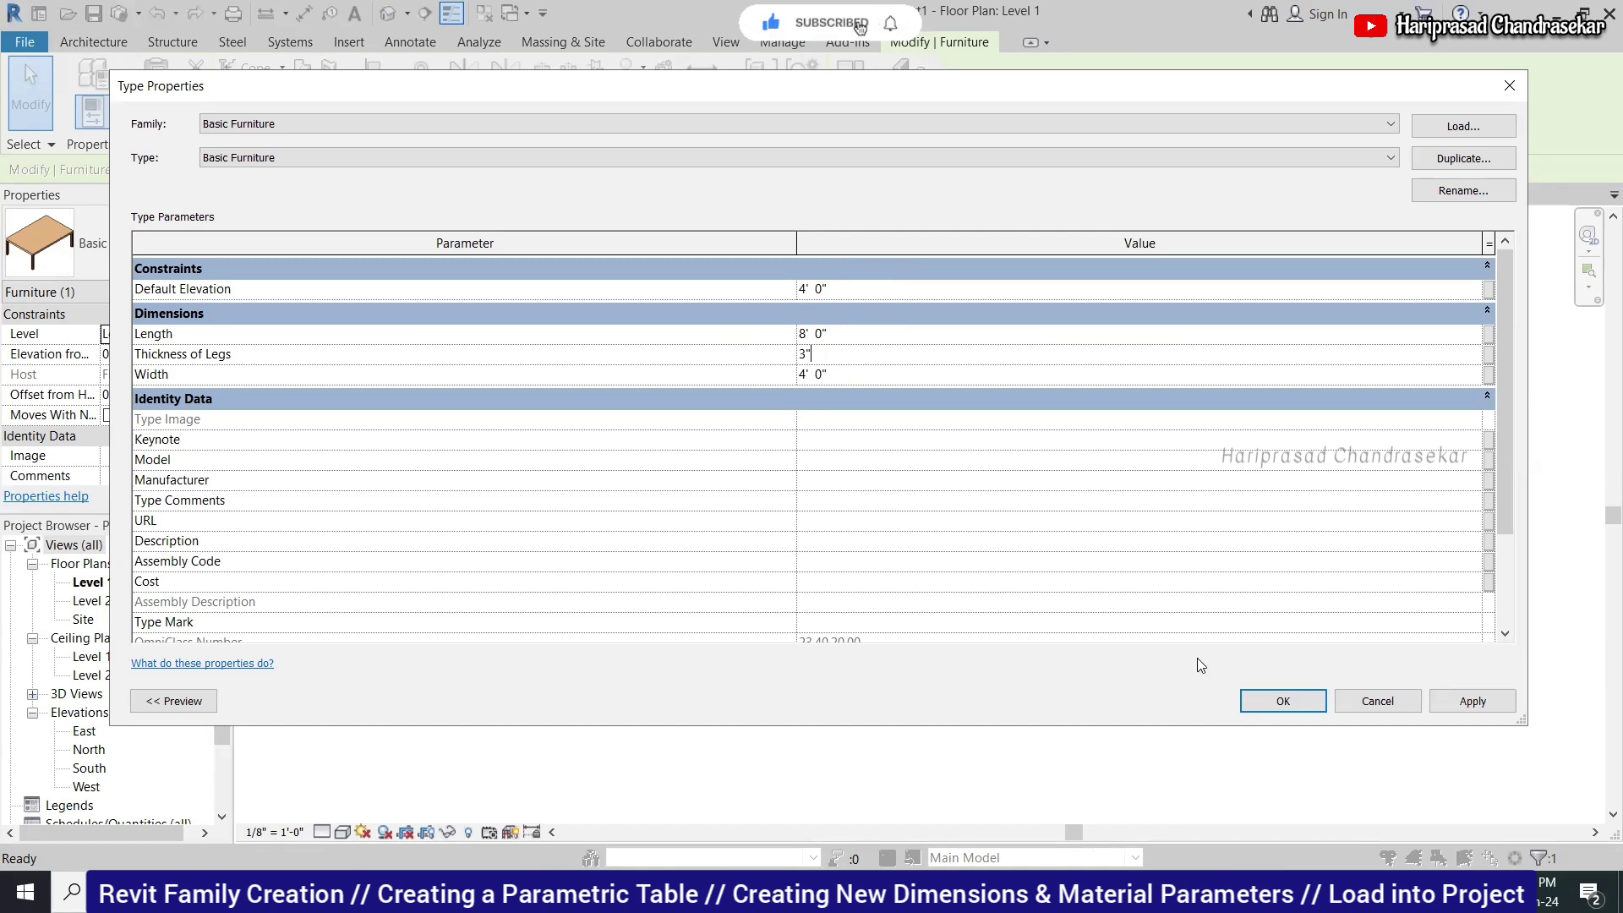
{"action": "left_click", "coordinate": [1259, 700]}
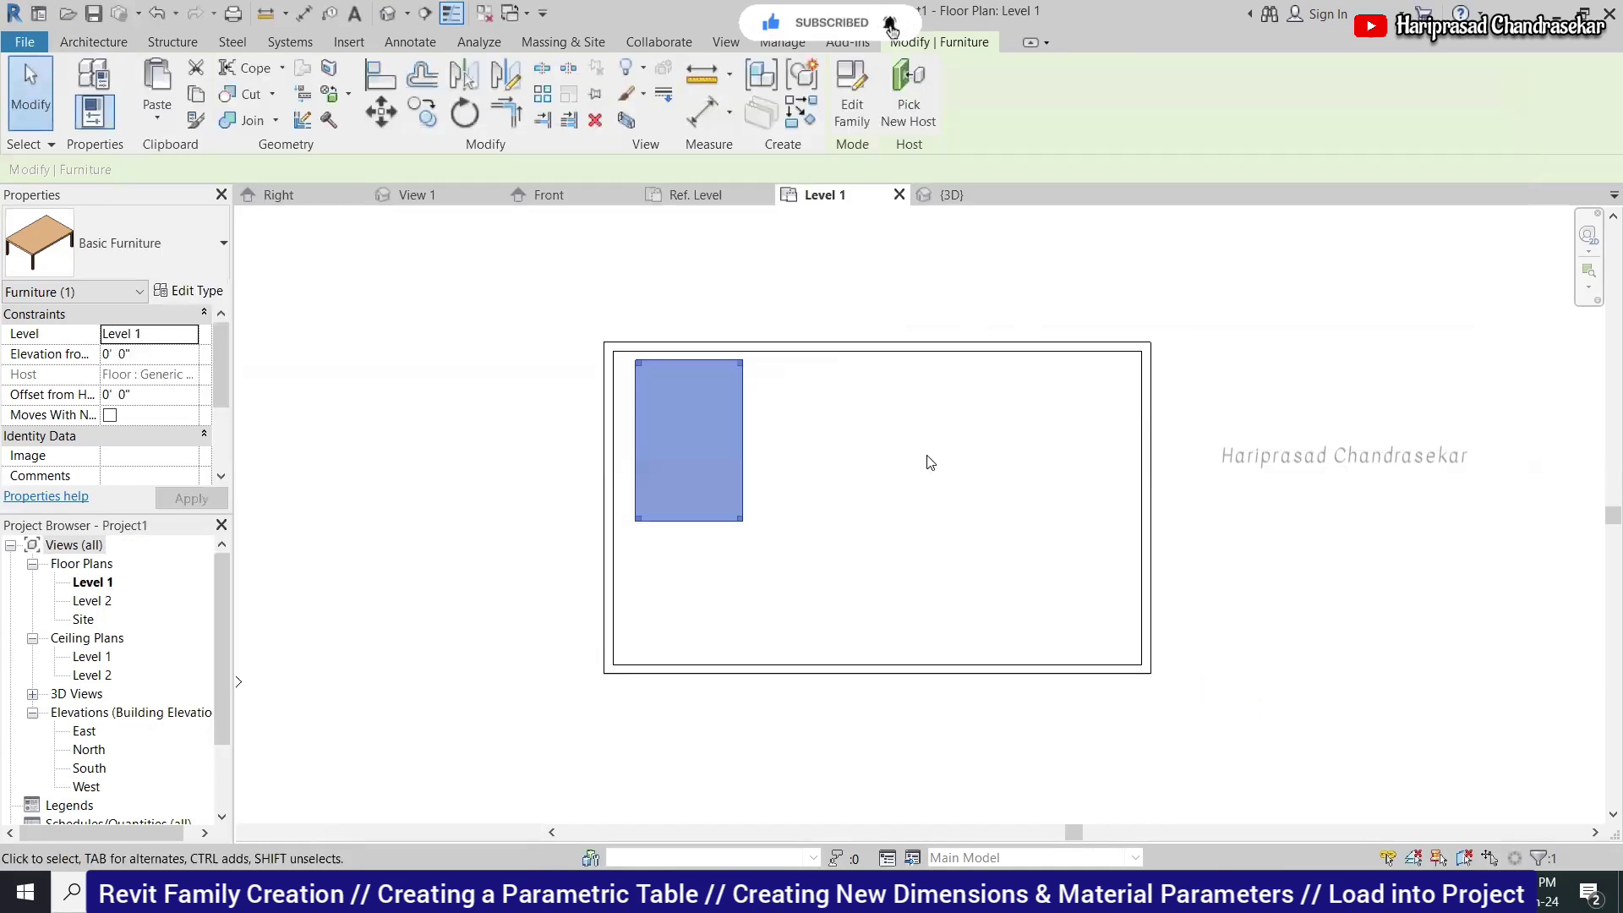
Drag the table right toward the room's centre in the Level 1 plan.
{"action": "key", "text": "Escape"}
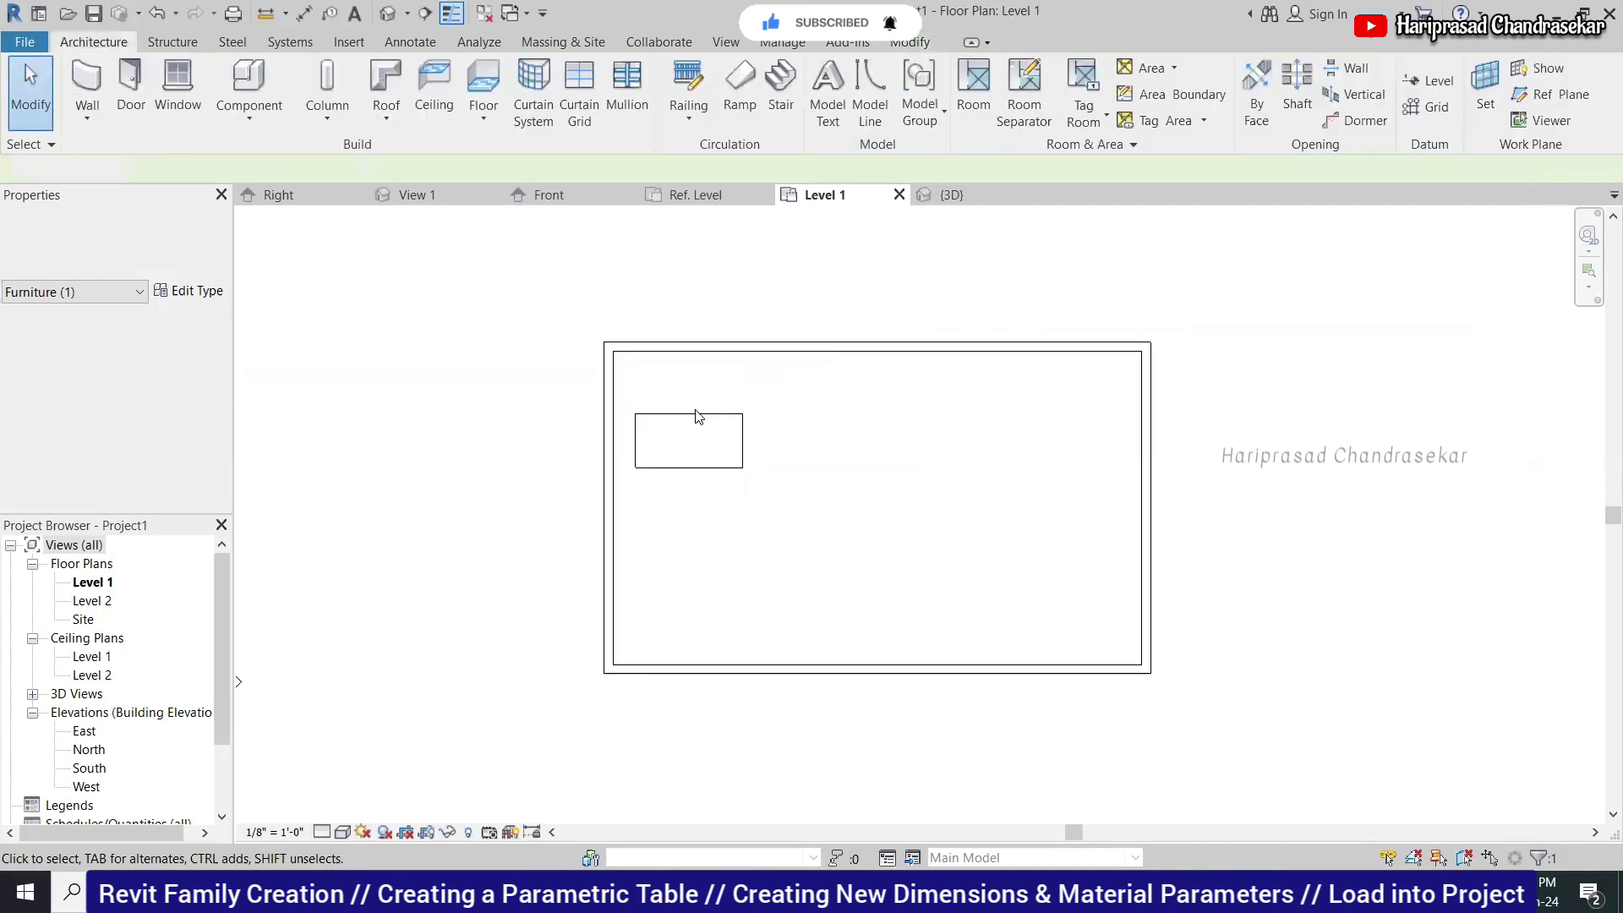
{"action": "scroll", "coordinate": [699, 416], "scroll_direction": "up", "scroll_amount": 2}
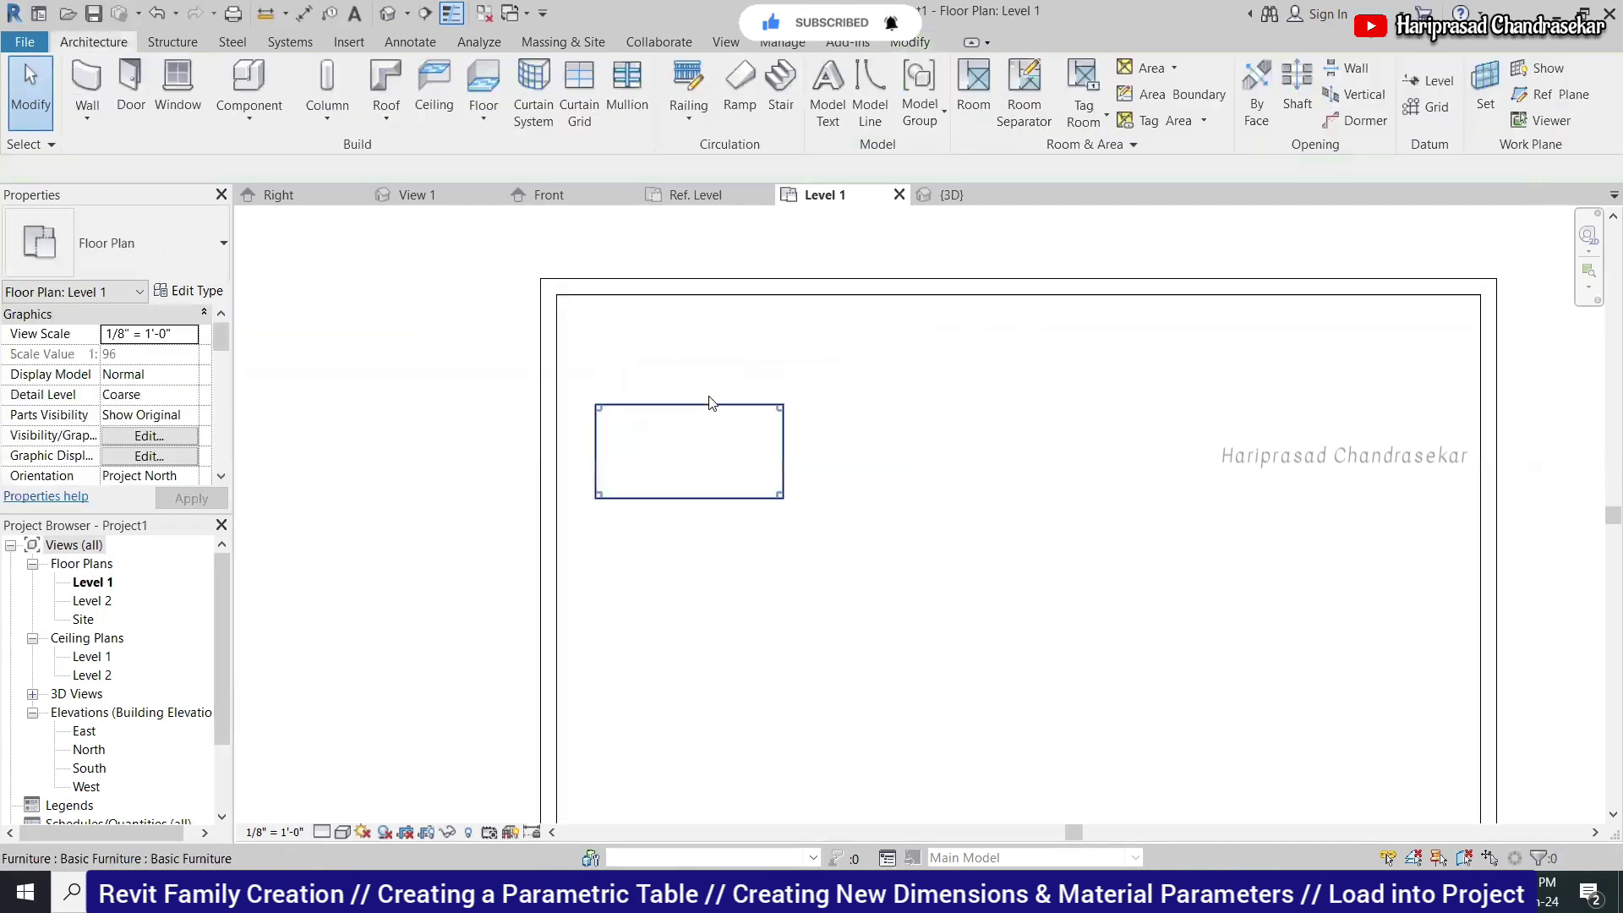
{"action": "left_click", "coordinate": [785, 453]}
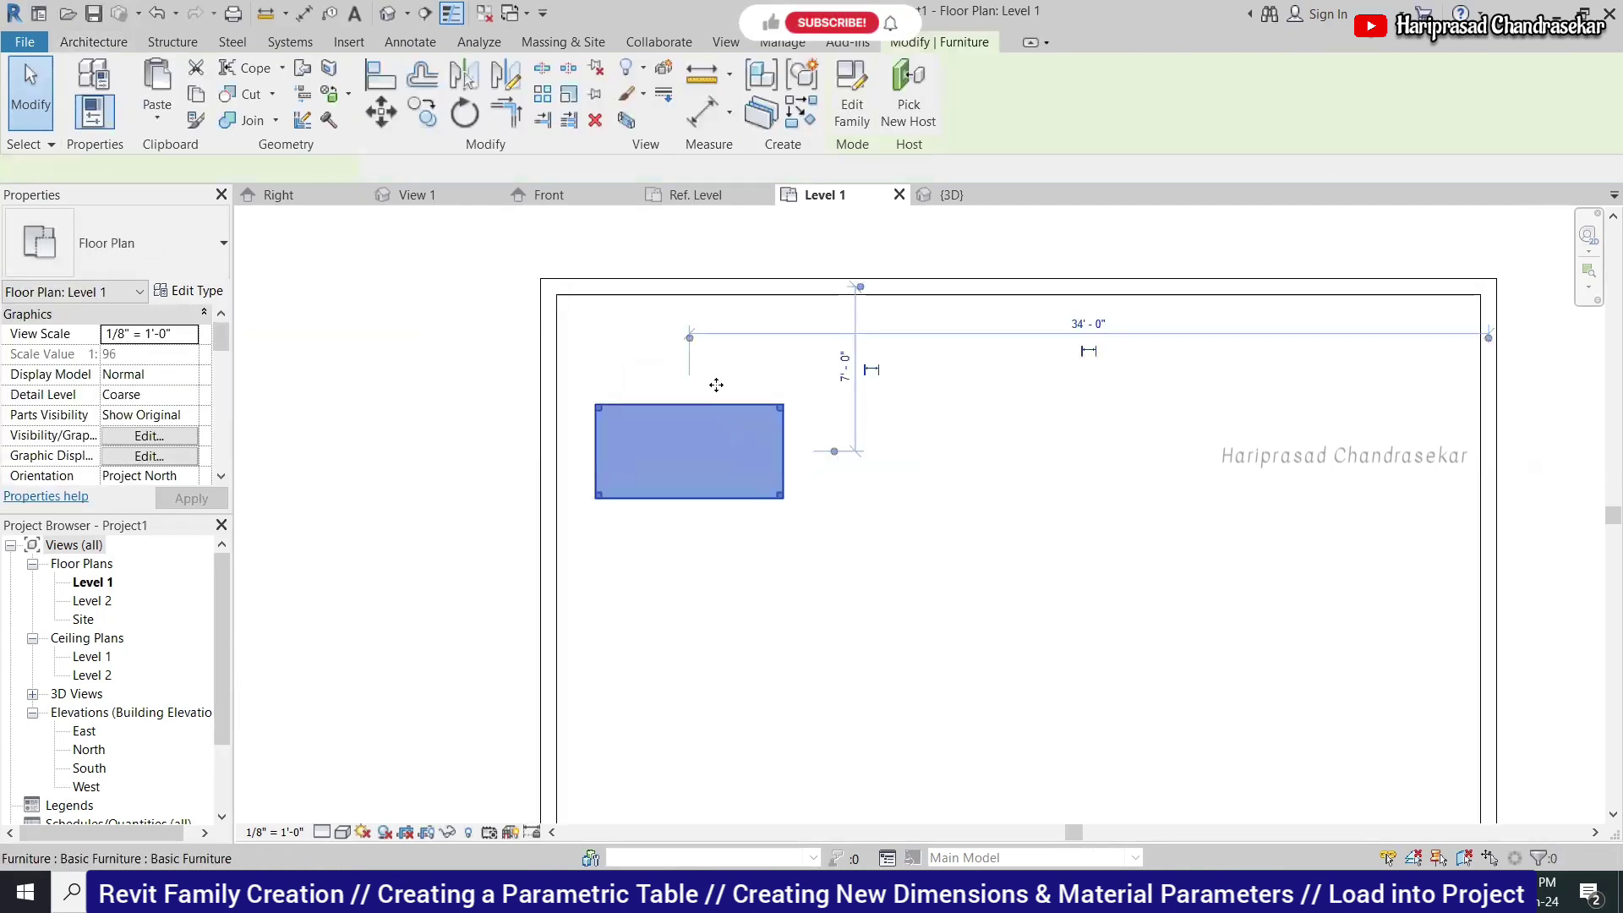
{"action": "key", "text": "Escape"}
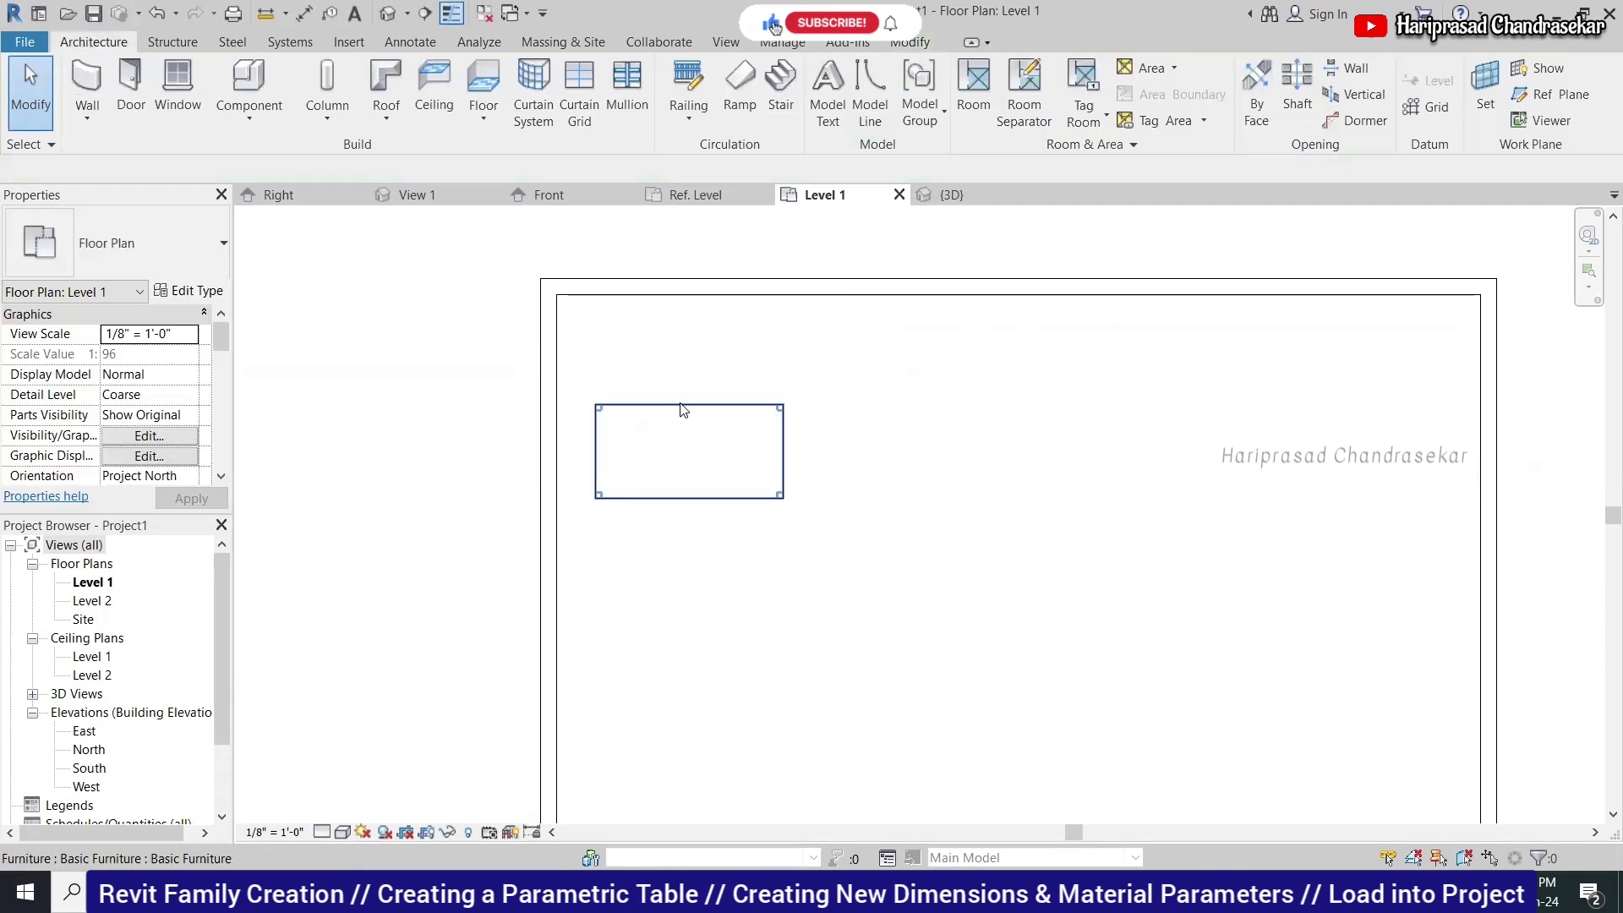
{"action": "left_click_drag", "start_coordinate": [689, 410], "coordinate": [976, 420]}
{"action": "left_click", "coordinate": [997, 547]}
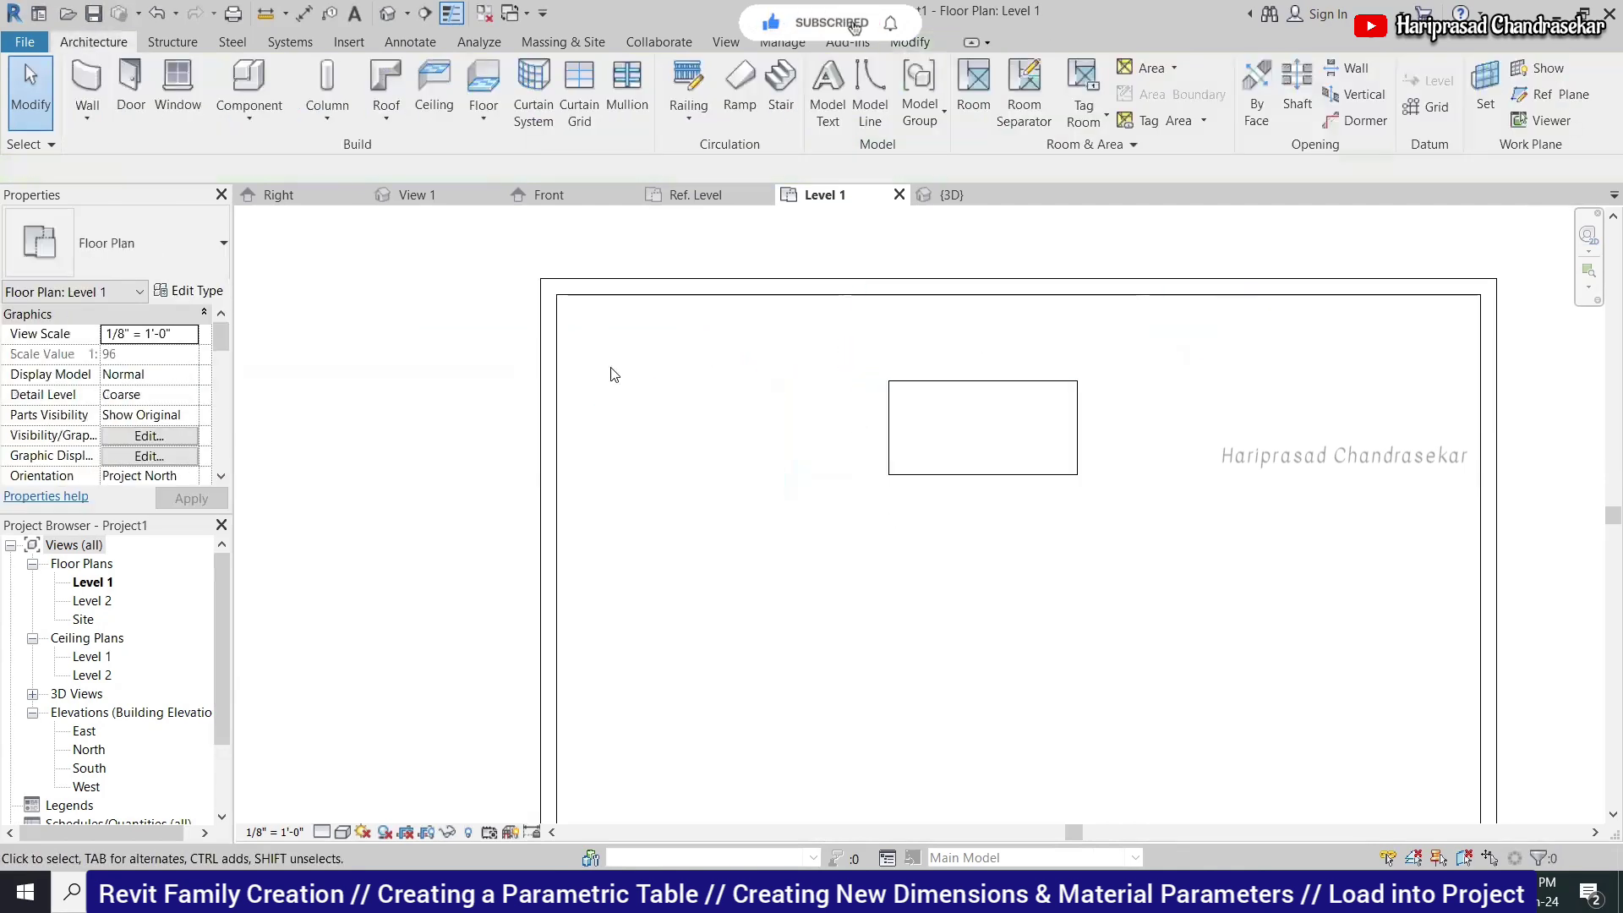
{"action": "scroll", "coordinate": [620, 394], "scroll_direction": "down", "scroll_amount": 2}
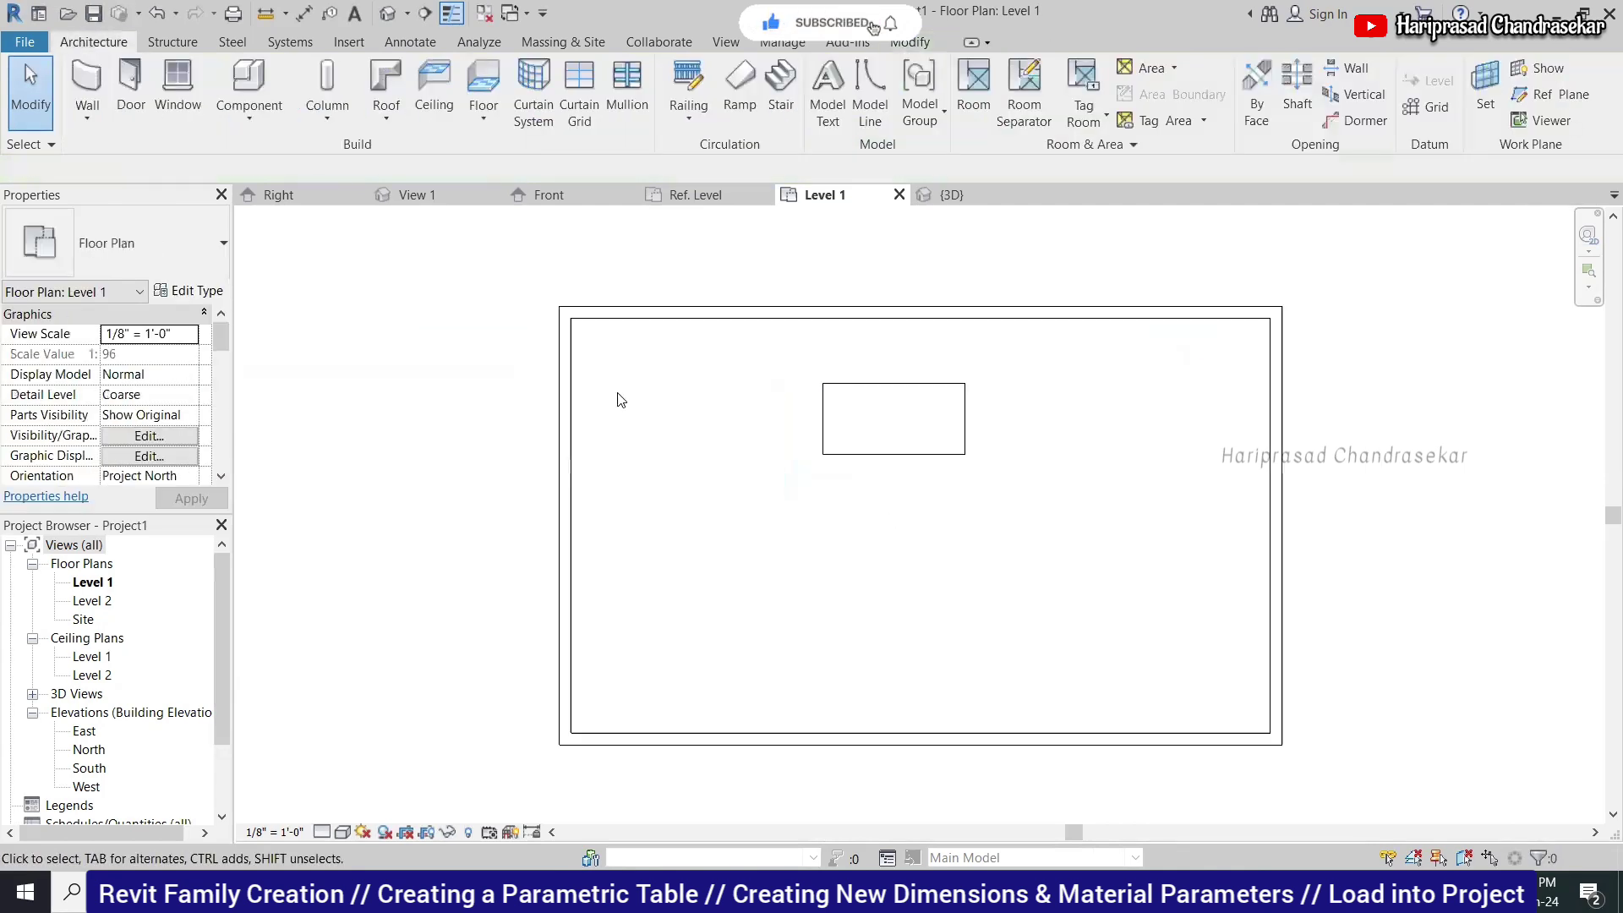
Place a camera near the bottom wall aimed at the table, shown Shaded.
{"action": "left_click", "coordinate": [407, 16]}
{"action": "left_click", "coordinate": [423, 62]}
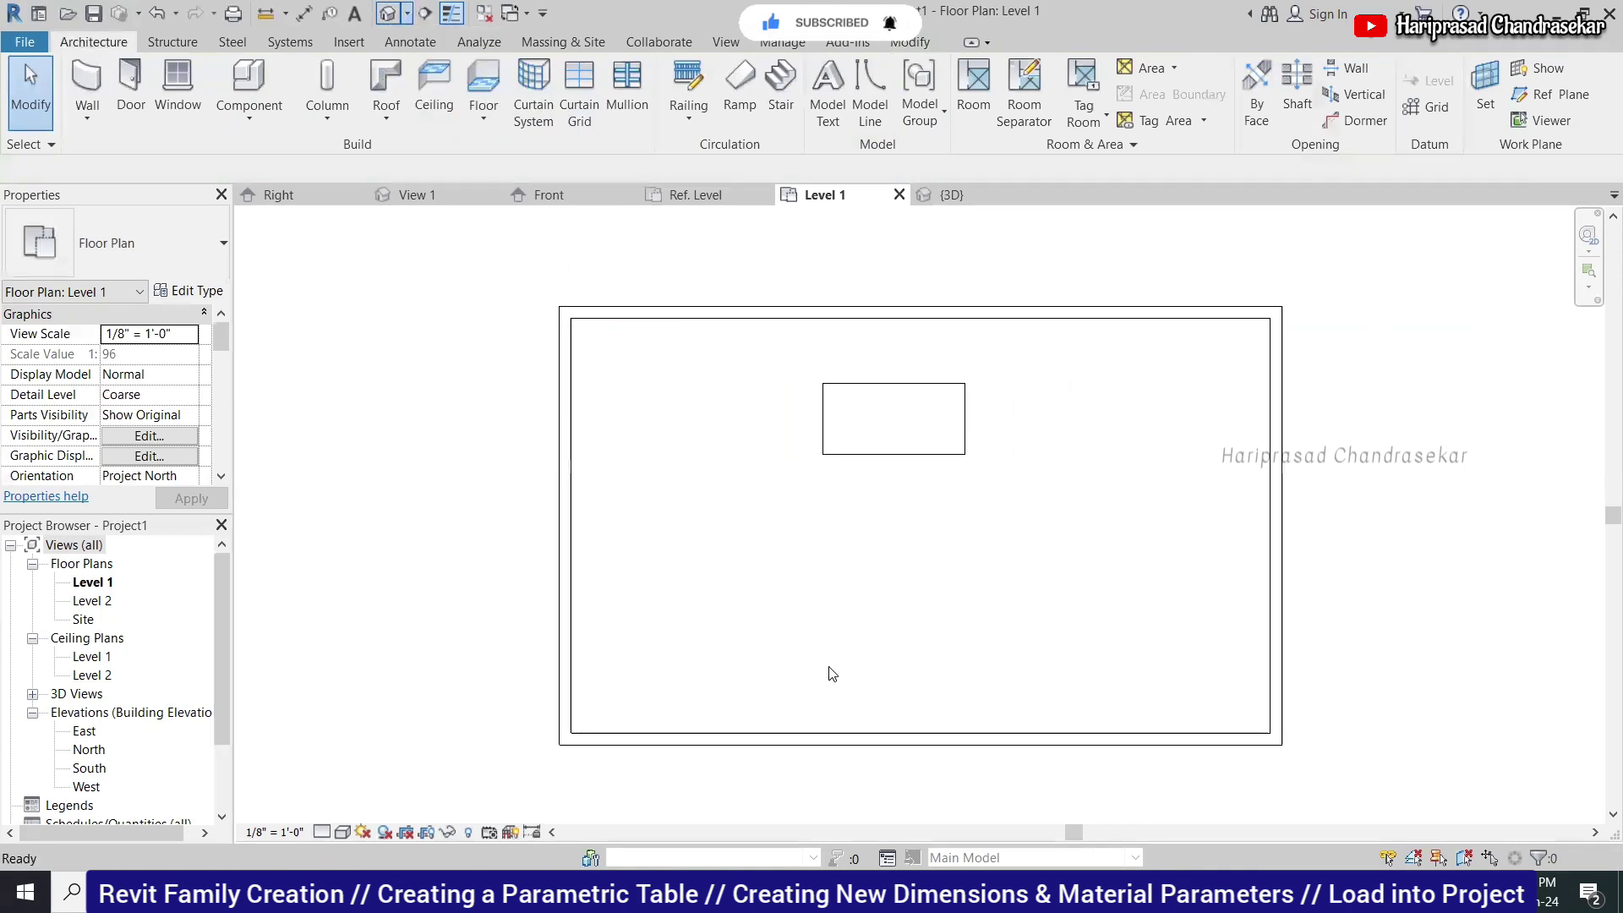
{"action": "left_click", "coordinate": [817, 702]}
{"action": "left_click", "coordinate": [895, 344]}
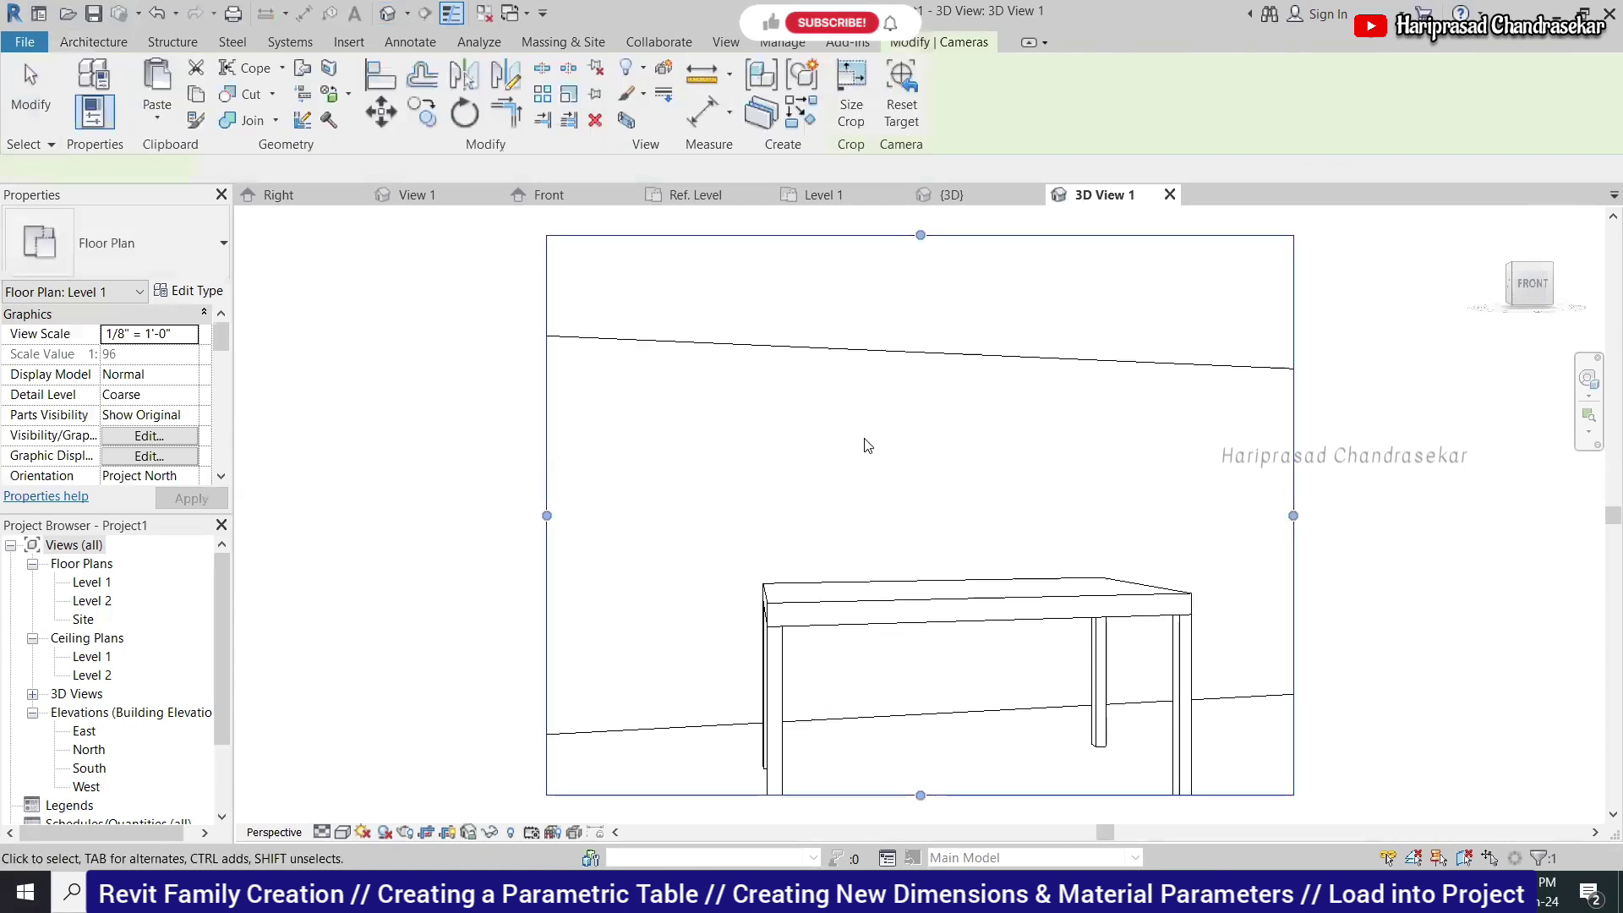
{"action": "key", "text": "s"}
{"action": "key", "text": "d"}
Resize the camera's crop region to show the legs, trim the top, and widen right.
{"action": "scroll", "coordinate": [886, 472], "scroll_direction": "down", "scroll_amount": 2}
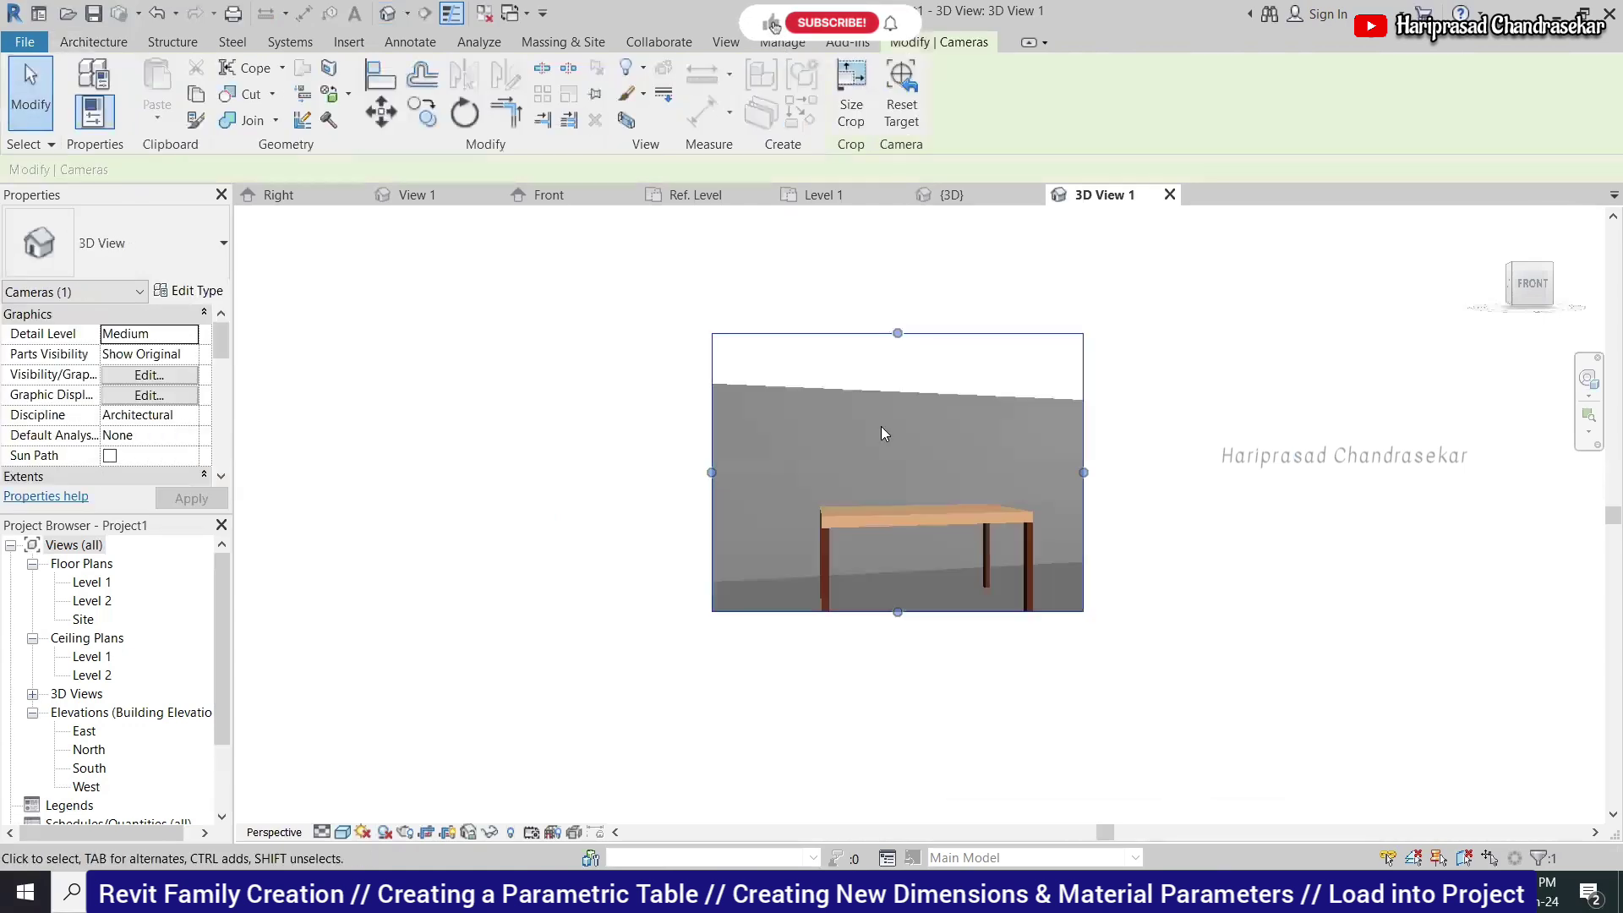
{"action": "left_click_drag", "start_coordinate": [898, 606], "coordinate": [905, 656]}
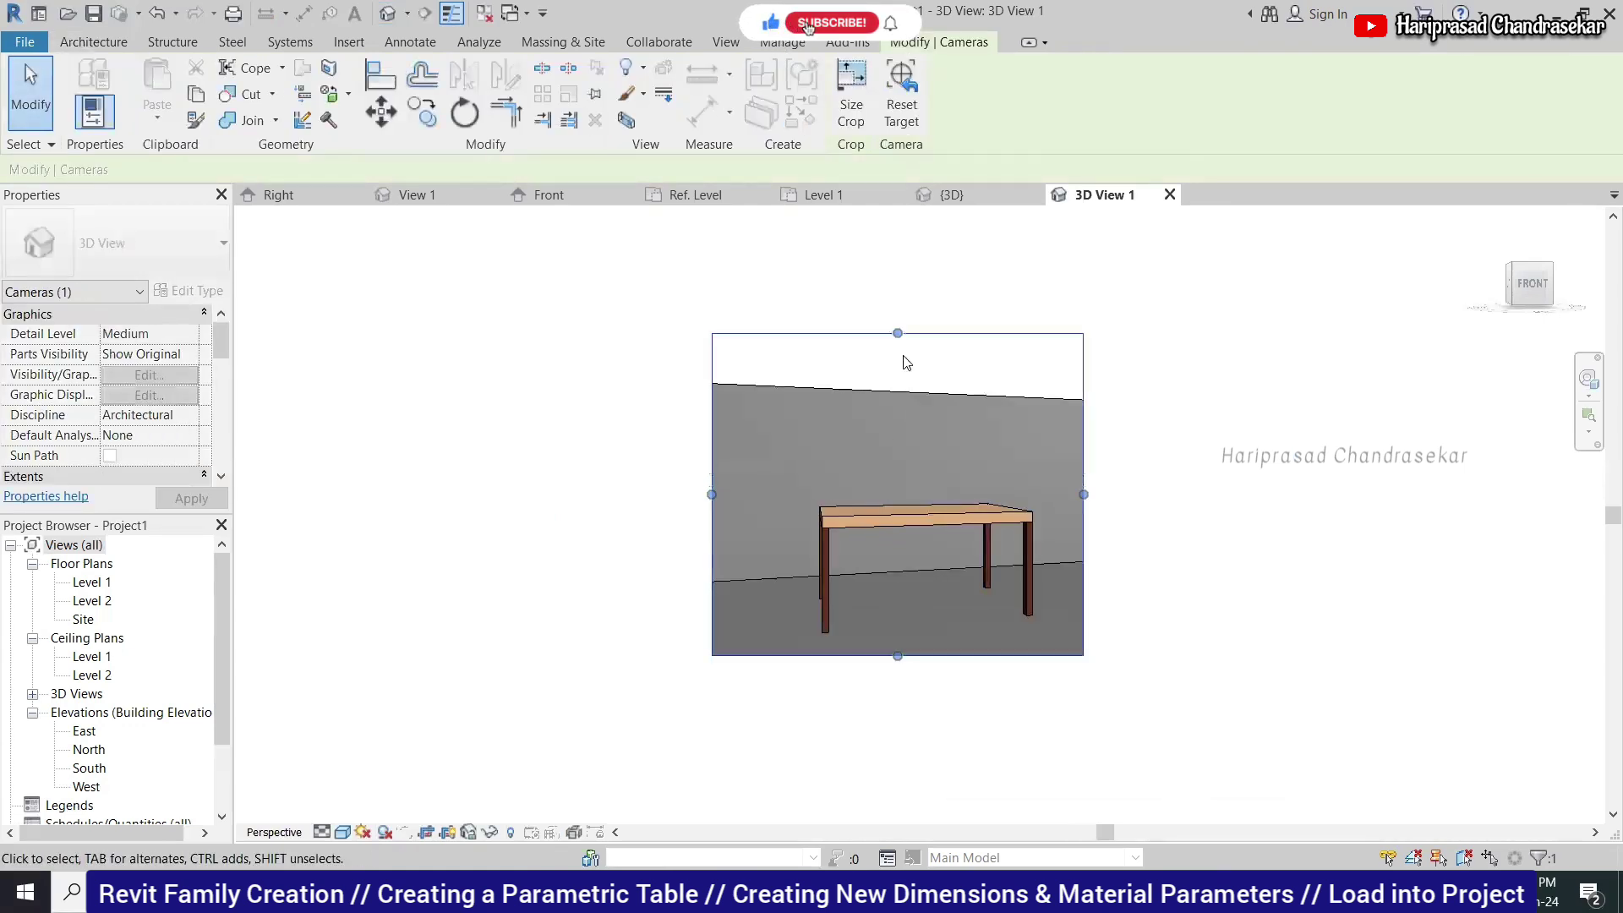
{"action": "left_click_drag", "start_coordinate": [898, 333], "coordinate": [897, 420]}
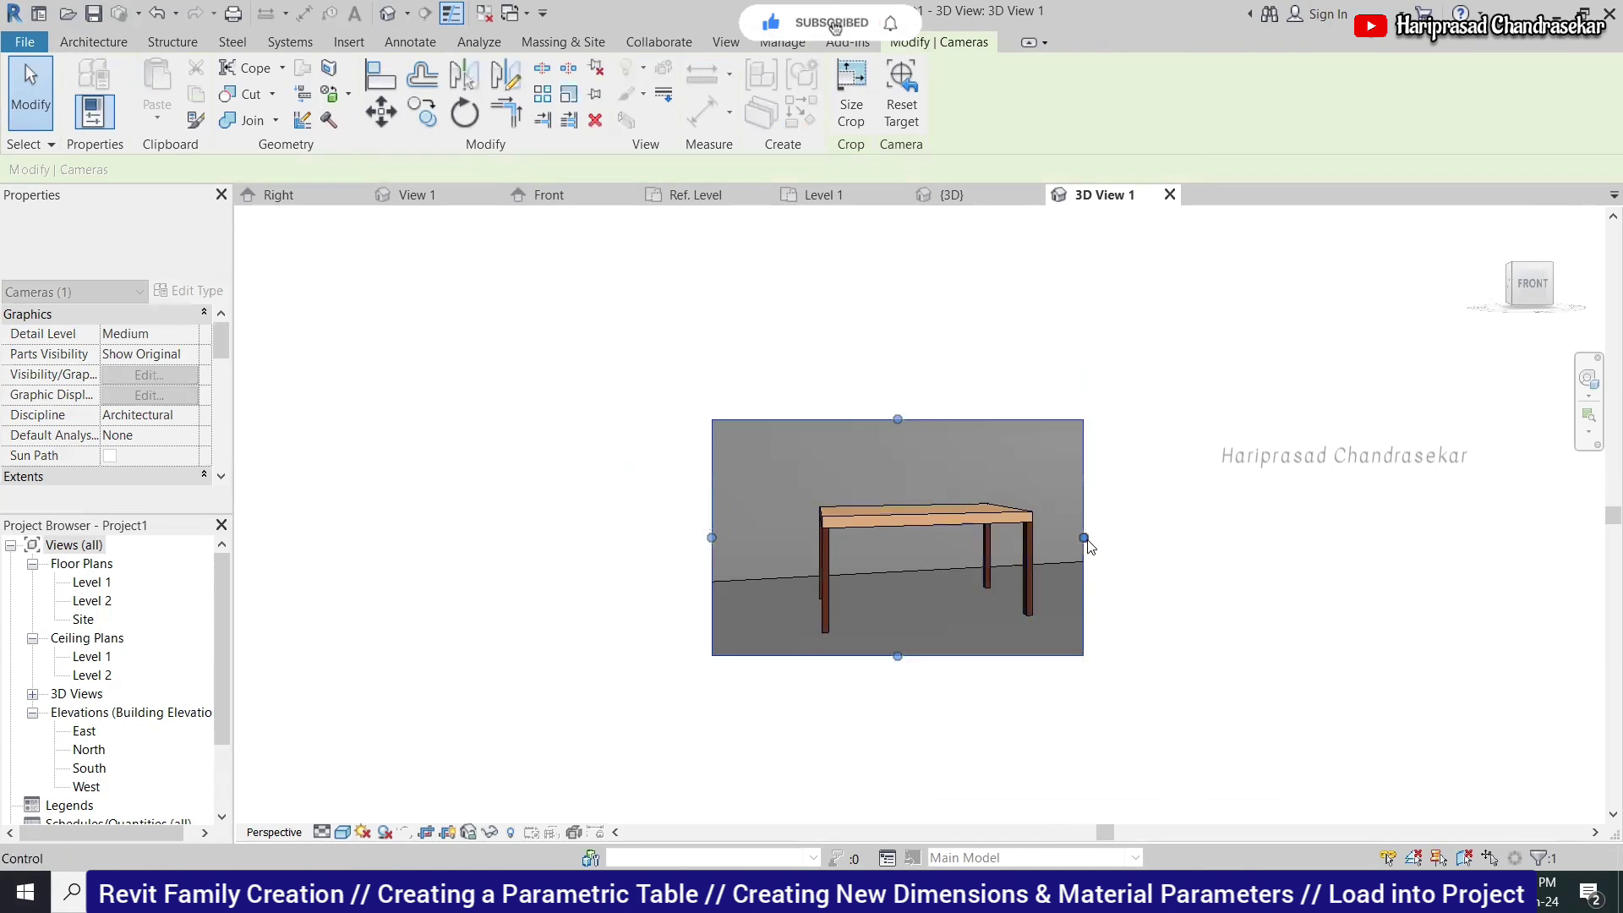
{"action": "left_click_drag", "start_coordinate": [1084, 537], "coordinate": [1117, 531]}
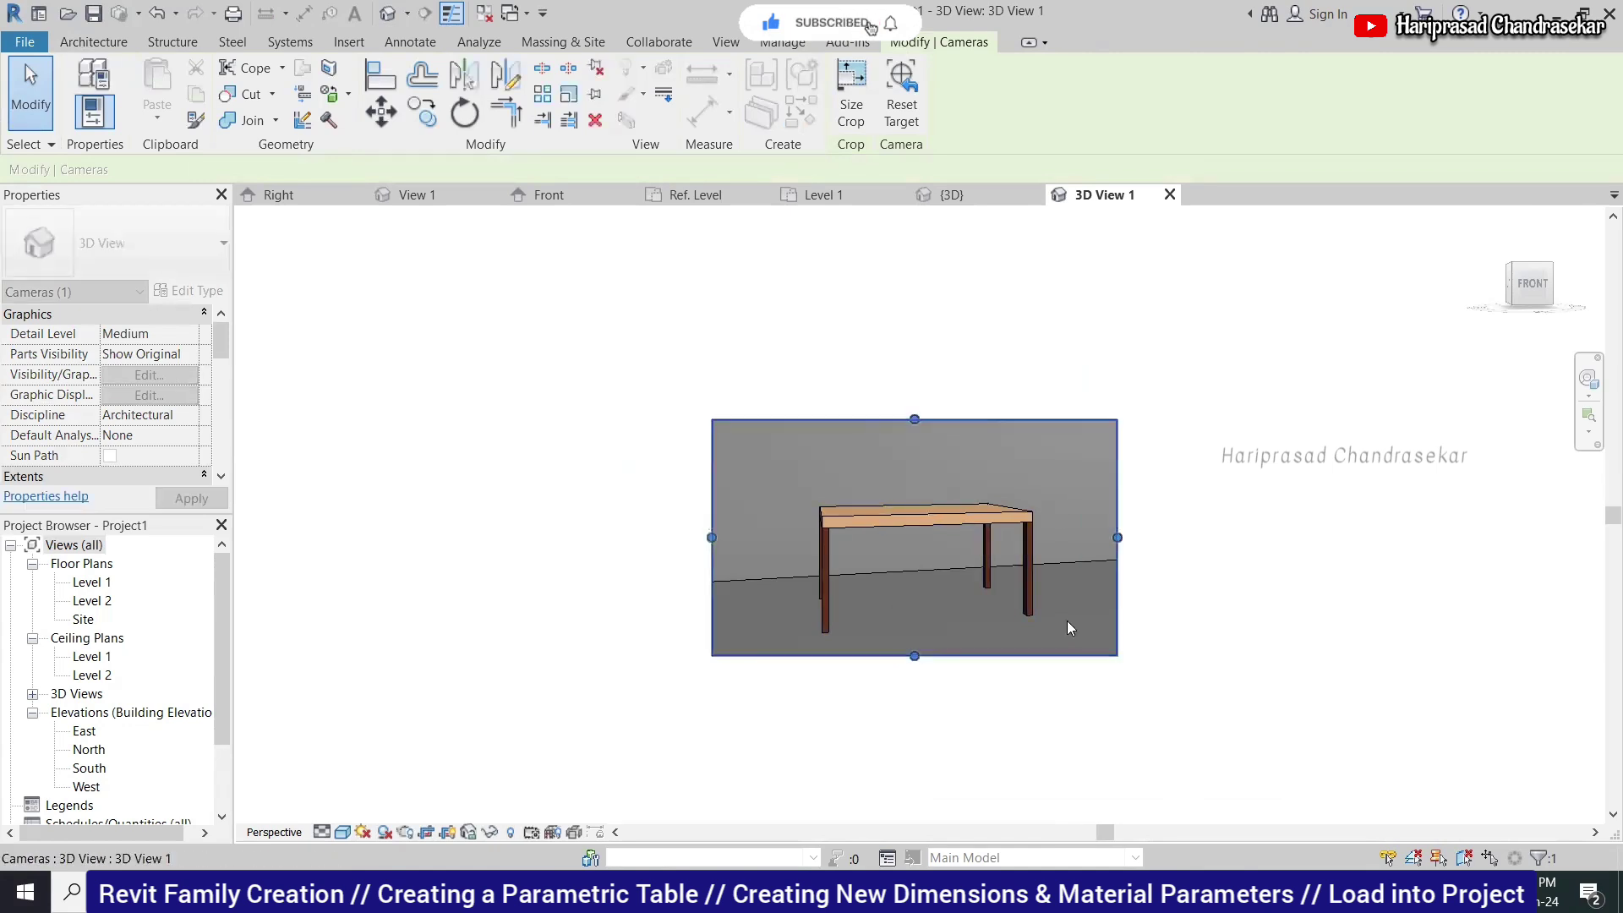
{"action": "left_click", "coordinate": [1298, 472]}
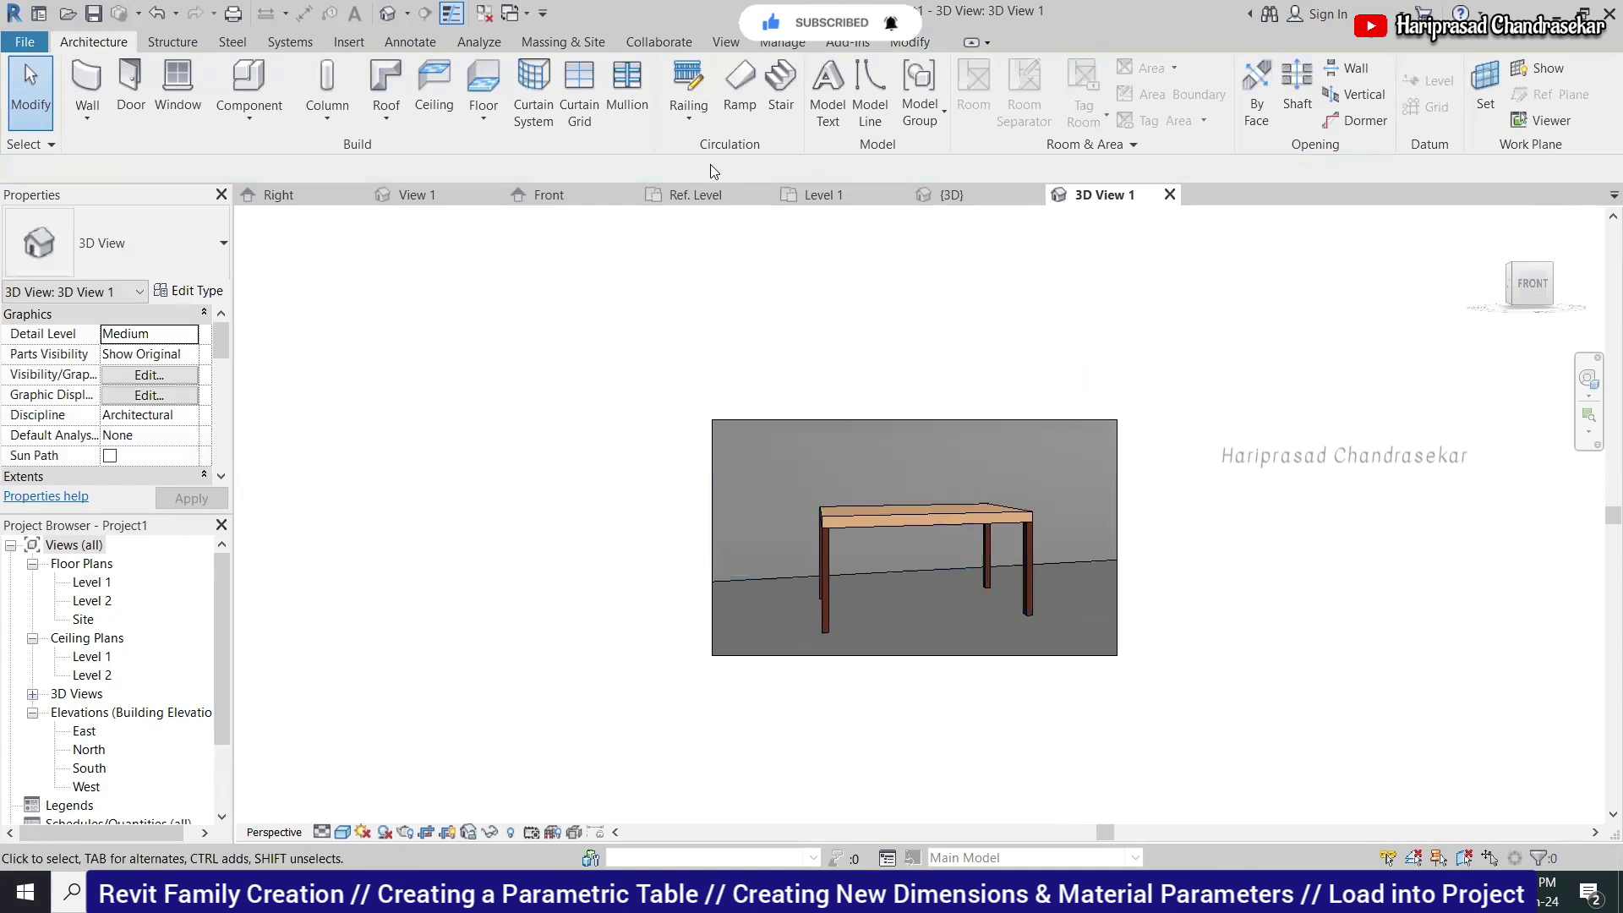
Move the camera position to the left in the Level 1 plan.
{"action": "left_click", "coordinate": [959, 194]}
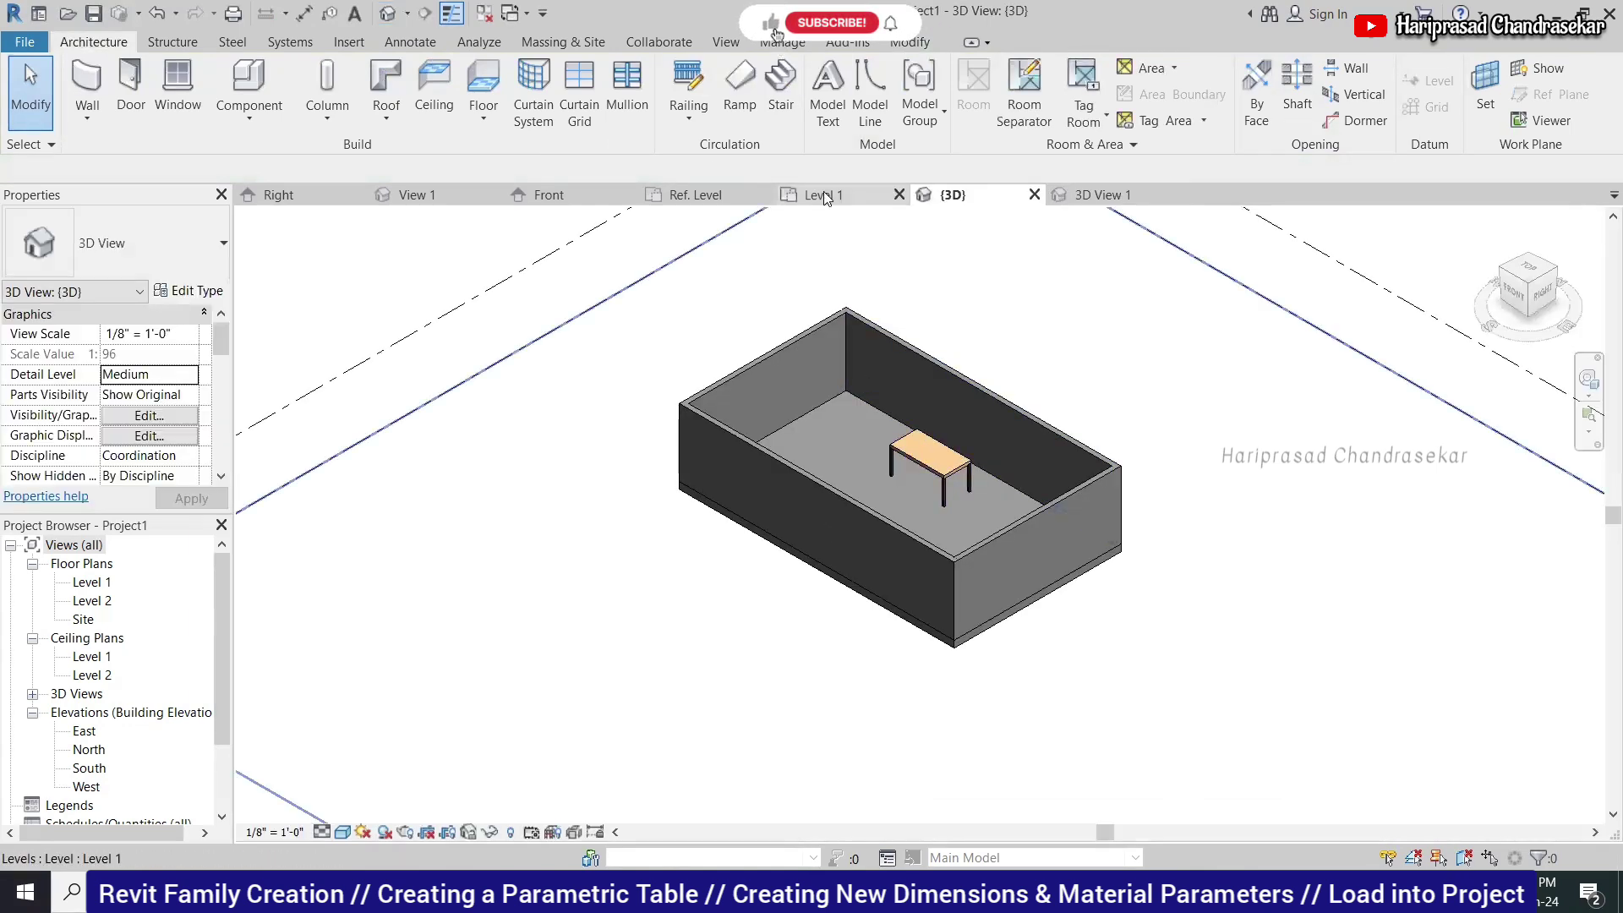
{"action": "left_click", "coordinate": [823, 196]}
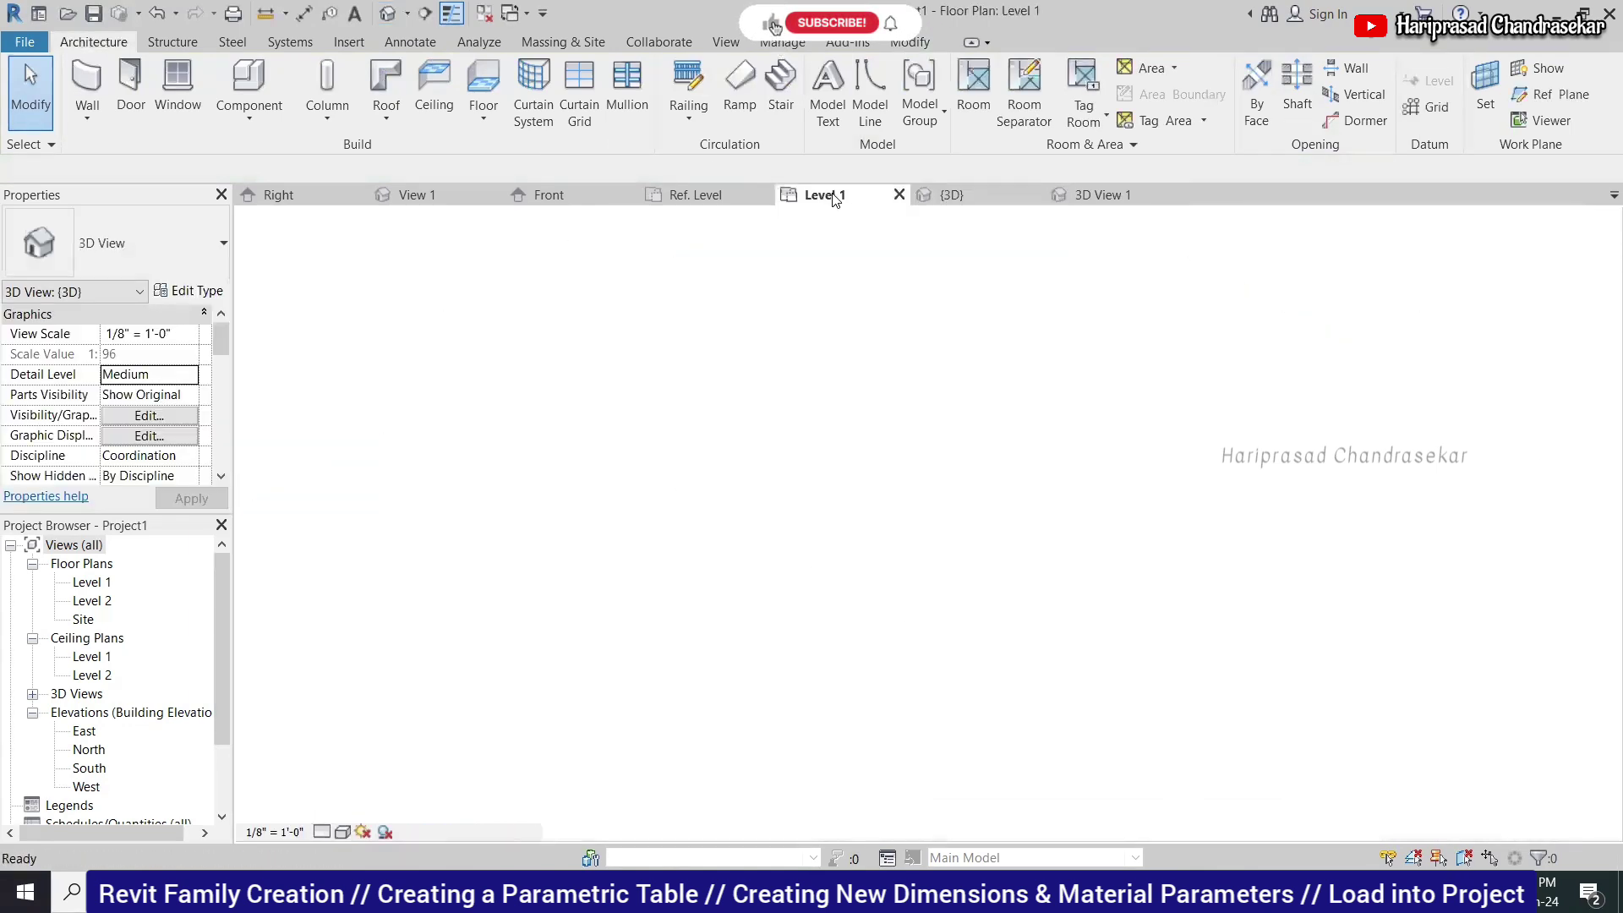
{"action": "left_click", "coordinate": [1111, 201]}
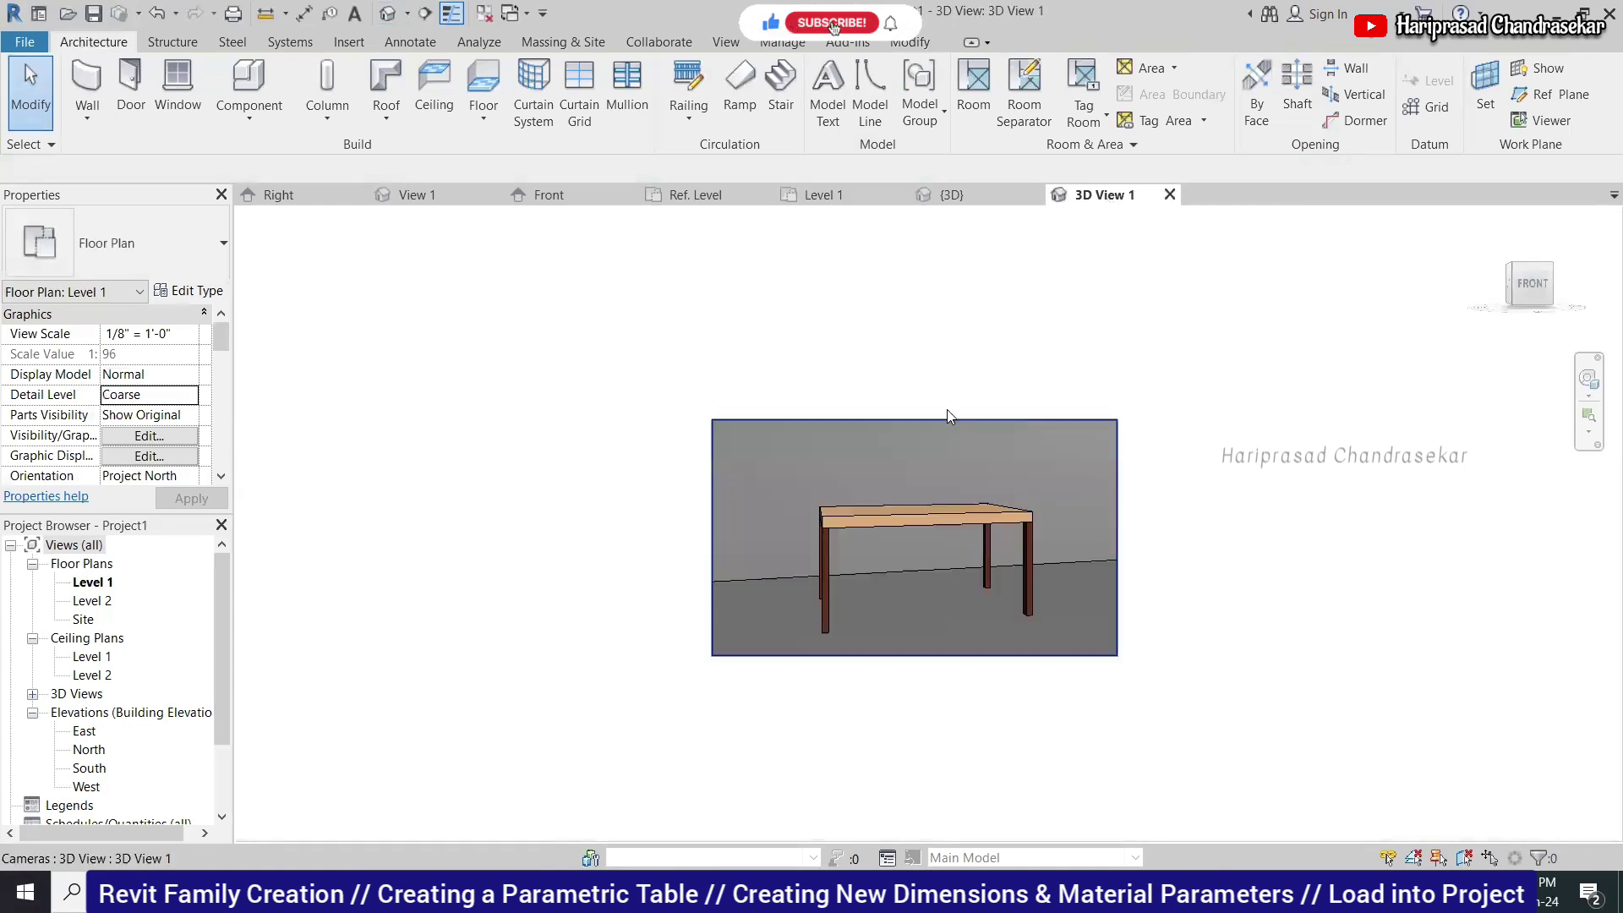
{"action": "left_click", "coordinate": [851, 196]}
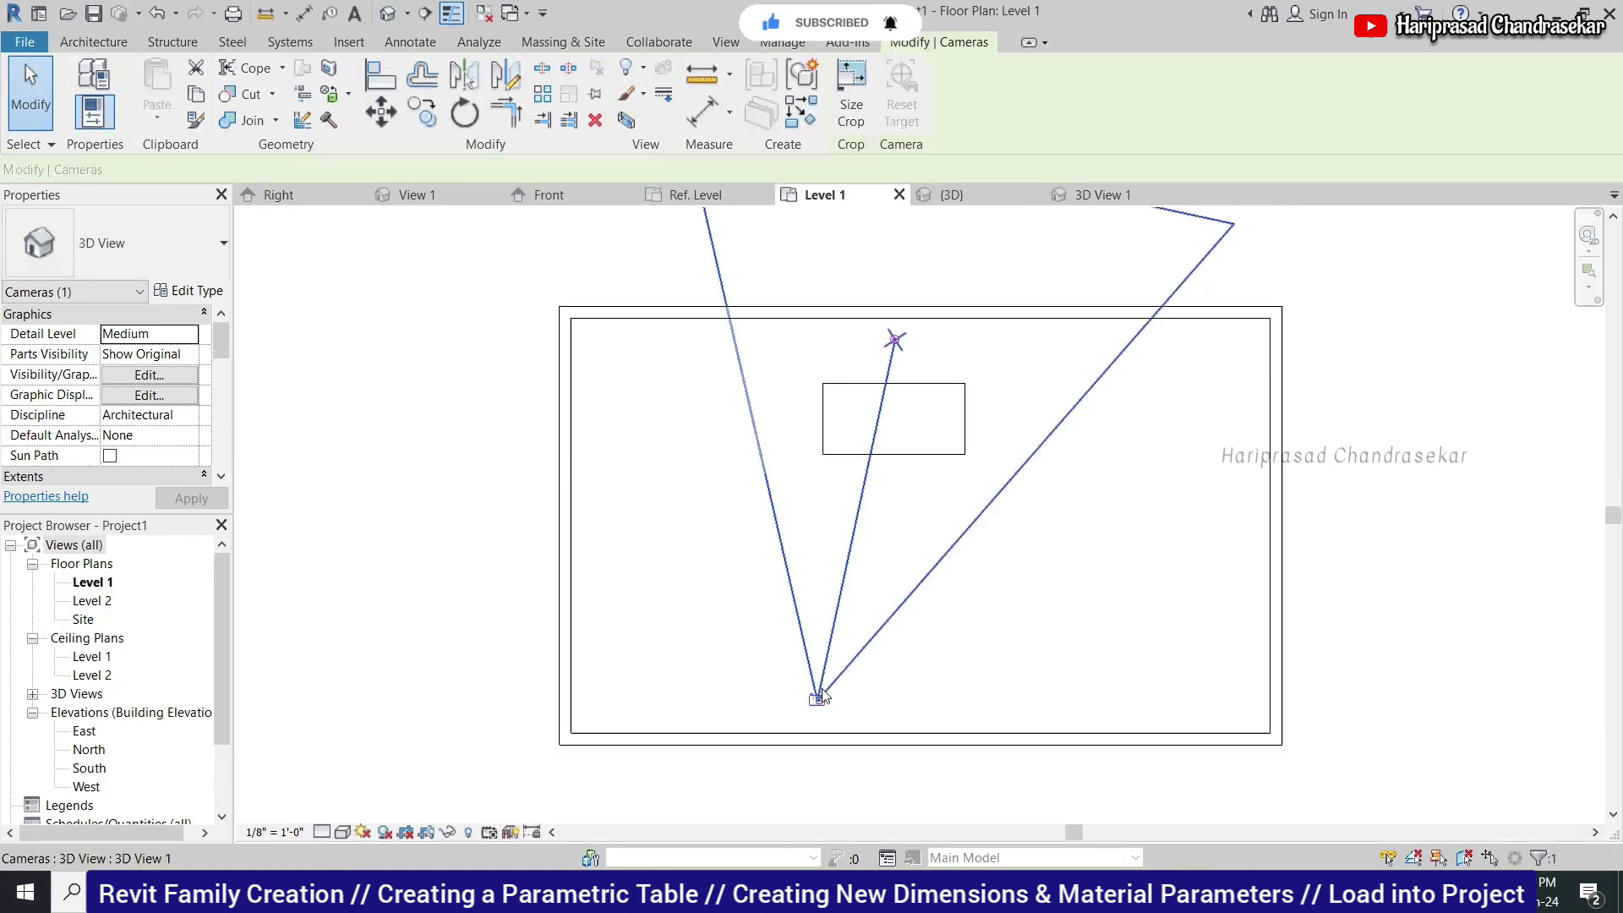
{"action": "left_click_drag", "start_coordinate": [815, 695], "coordinate": [718, 668]}
{"action": "left_click", "coordinate": [1087, 195]}
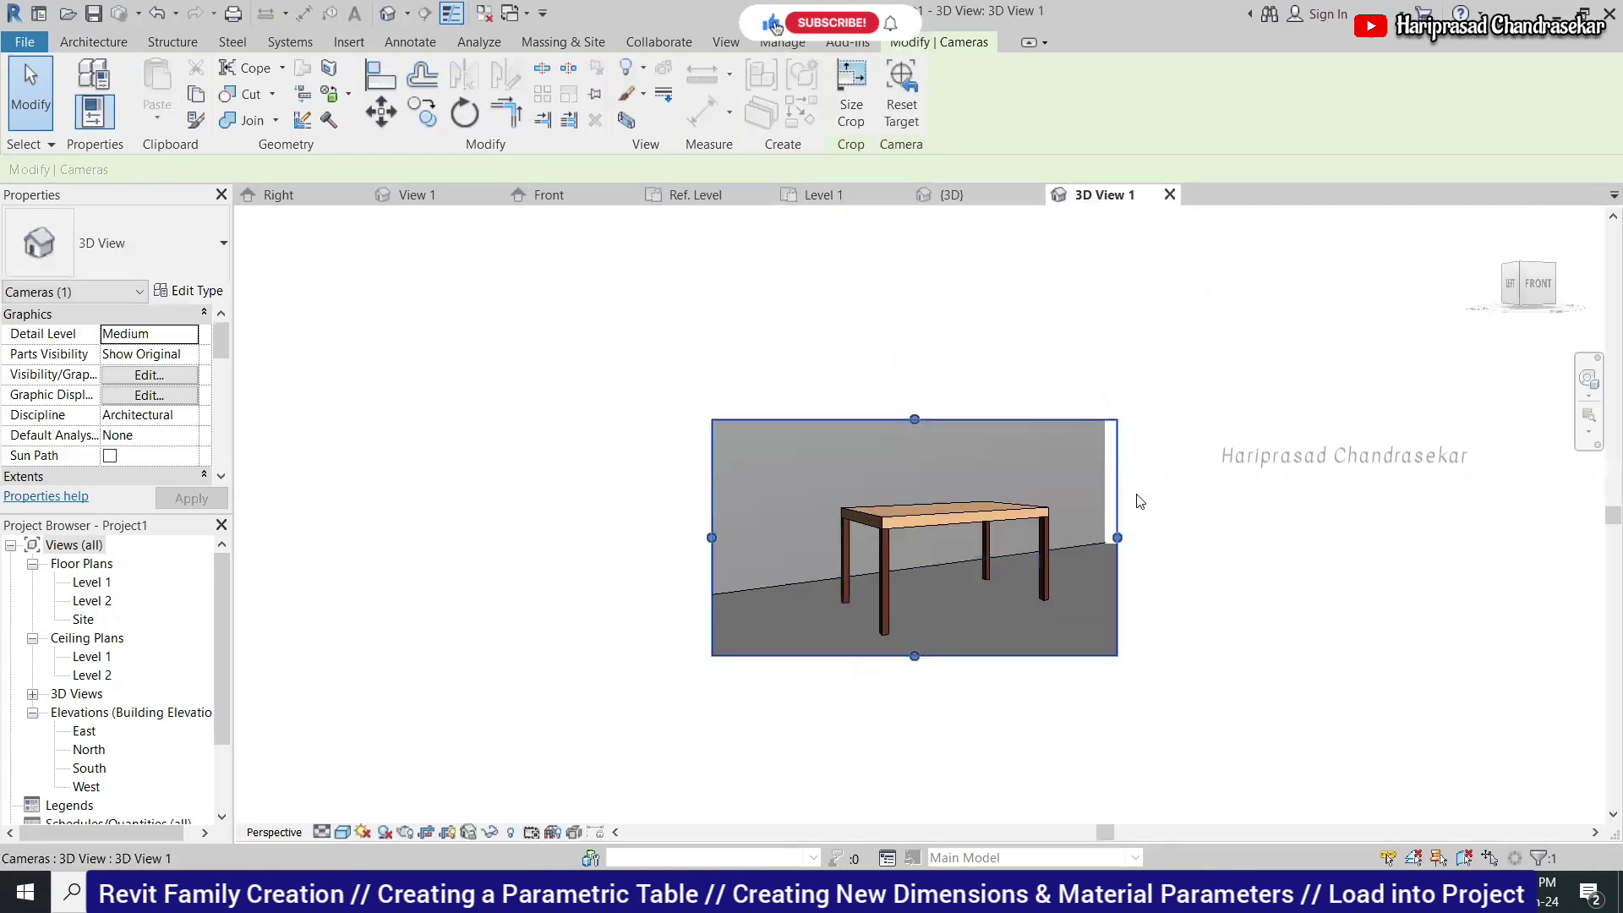
Narrow the 3D View 1 crop region from the right and left sides.
{"action": "left_click_drag", "start_coordinate": [1118, 538], "coordinate": [1071, 539]}
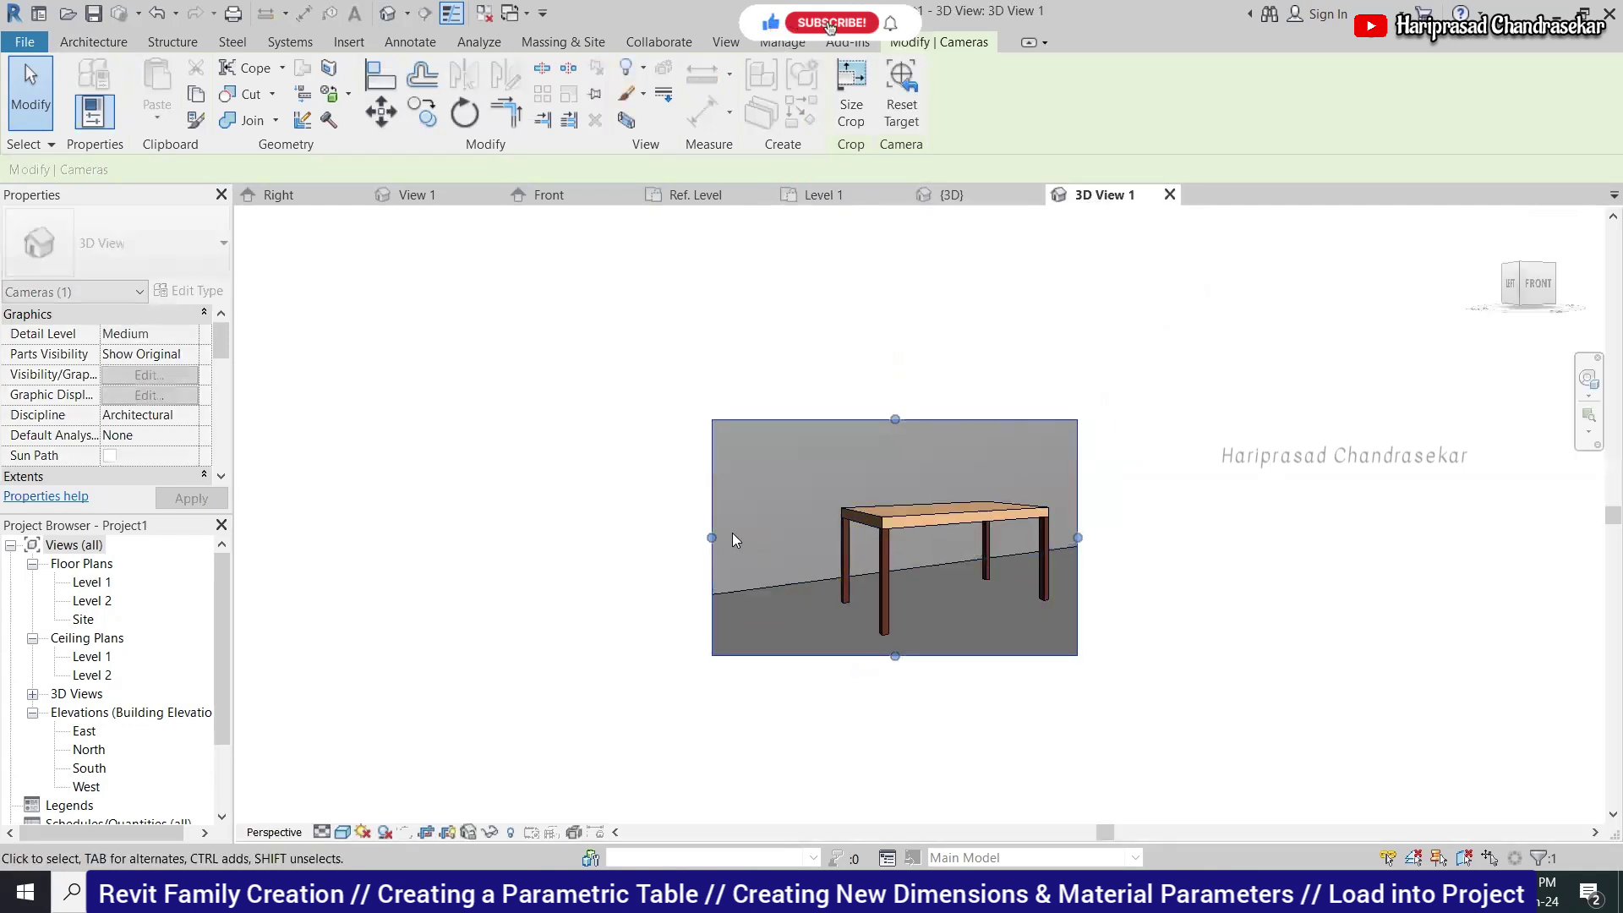
{"action": "left_click_drag", "start_coordinate": [803, 542], "coordinate": [803, 542]}
{"action": "key", "text": "Escape"}
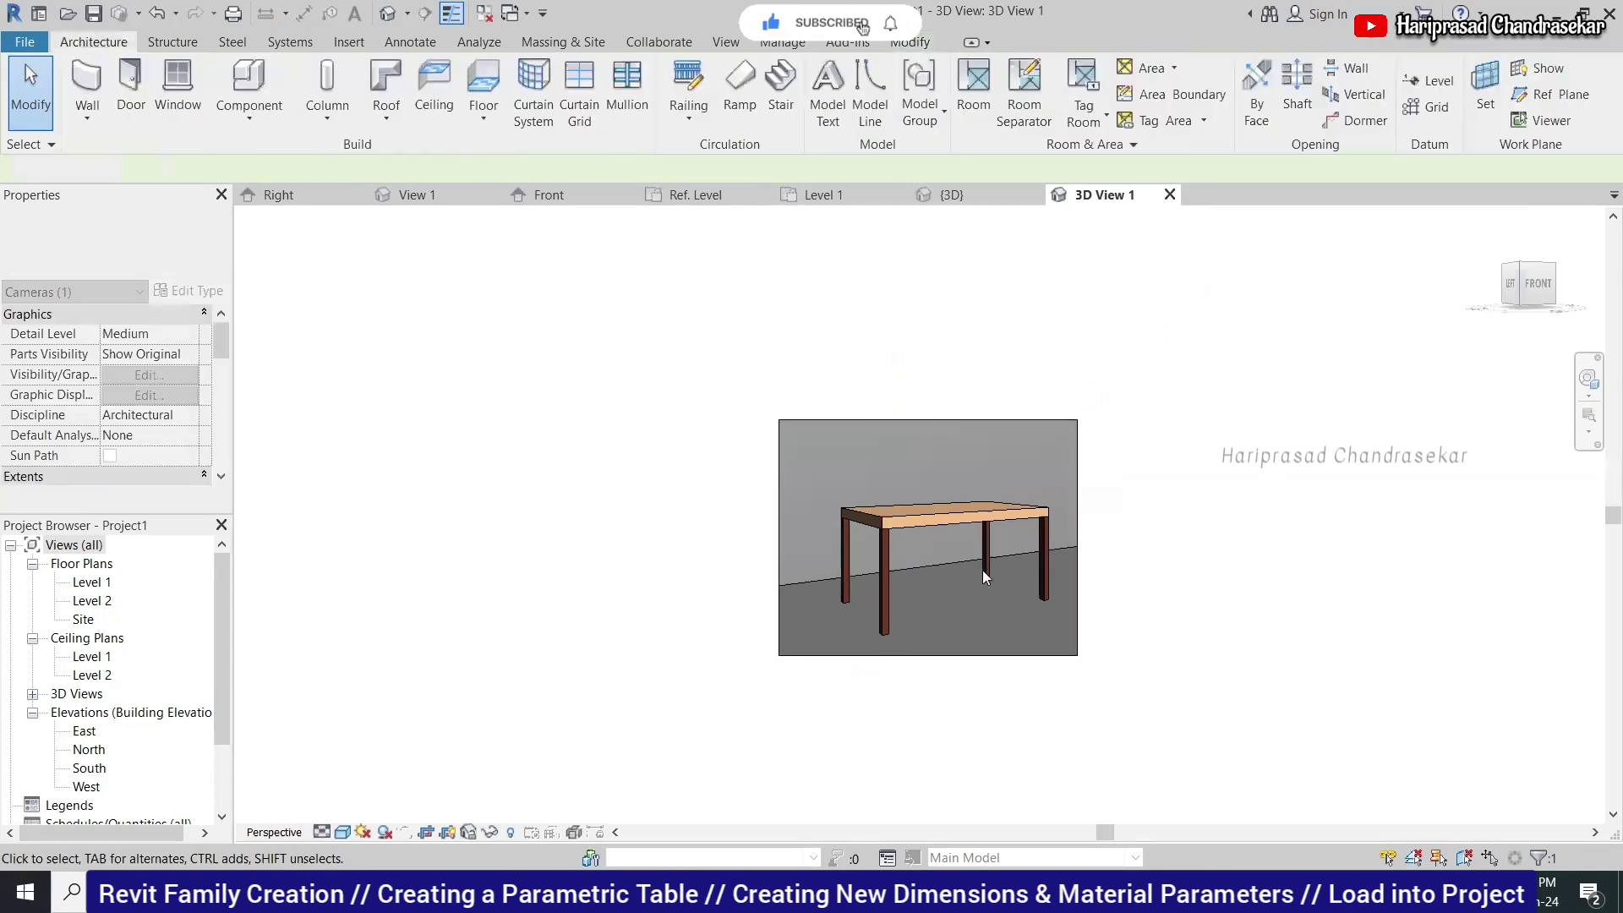
{"action": "scroll", "coordinate": [979, 558], "scroll_direction": "up", "scroll_amount": 2}
{"action": "scroll", "coordinate": [1035, 532], "scroll_direction": "up", "scroll_amount": 1}
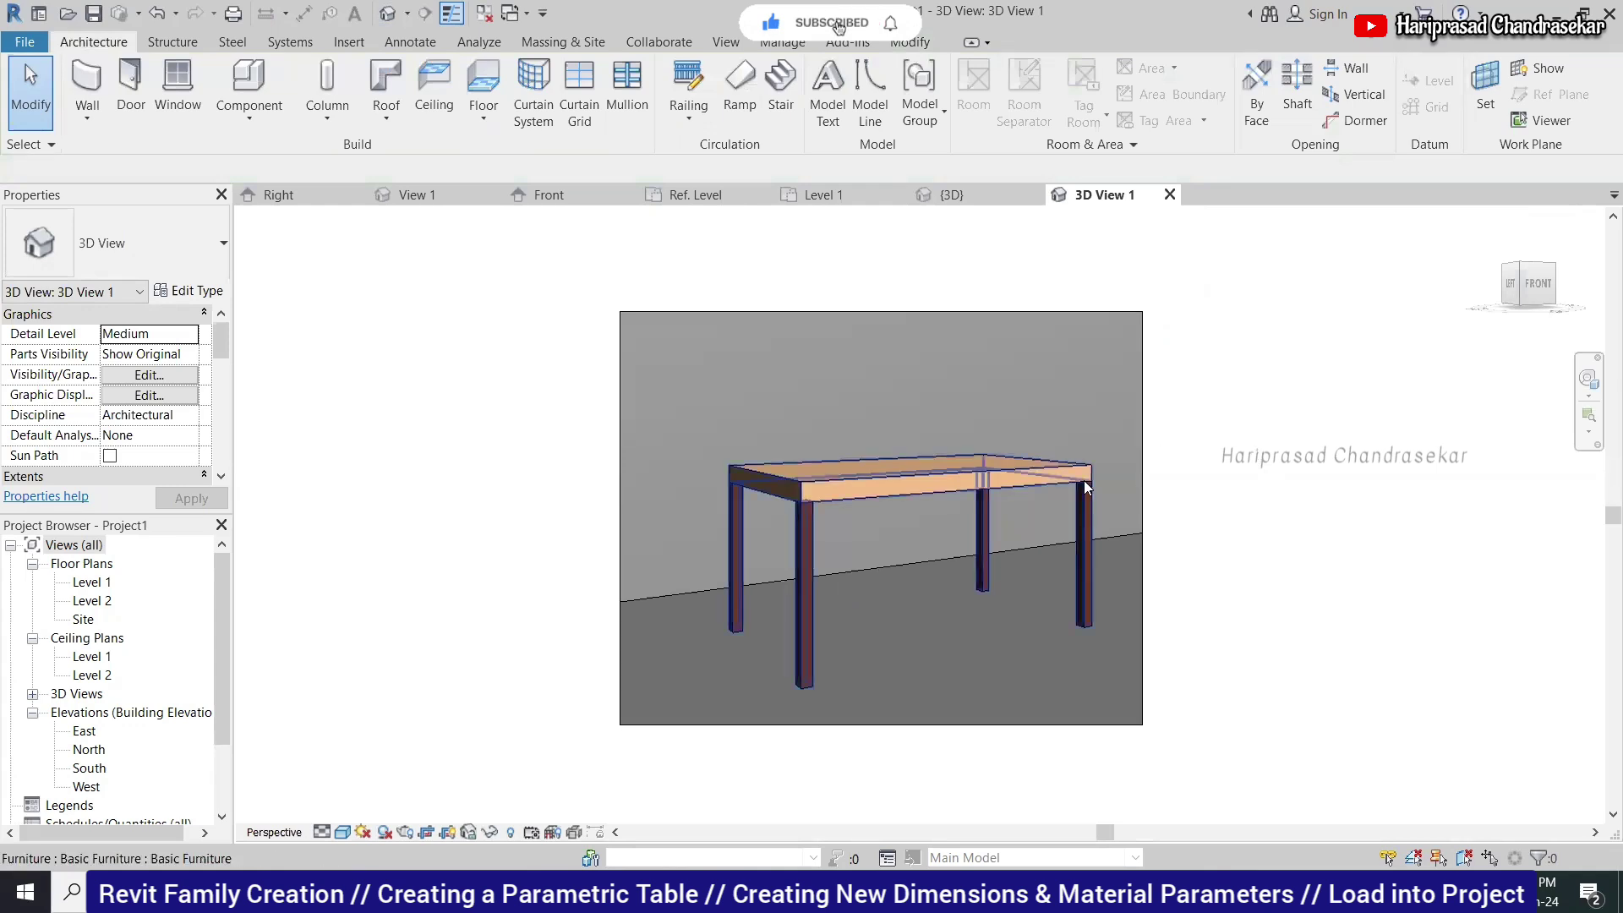
{"action": "left_click", "coordinate": [1008, 484]}
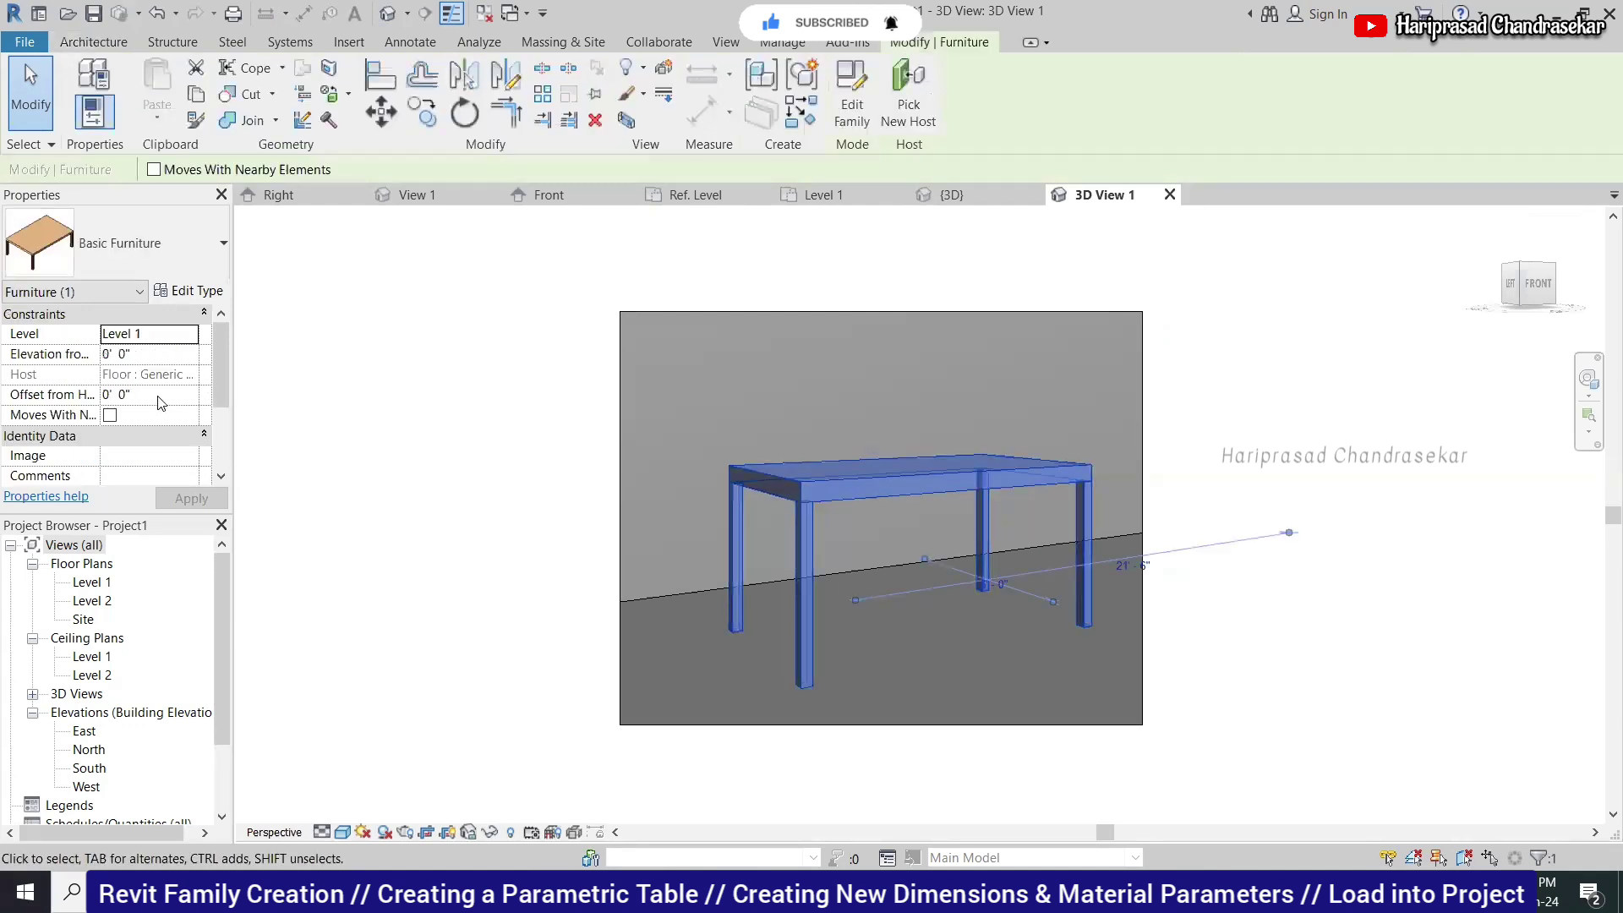
{"action": "left_click", "coordinate": [196, 292]}
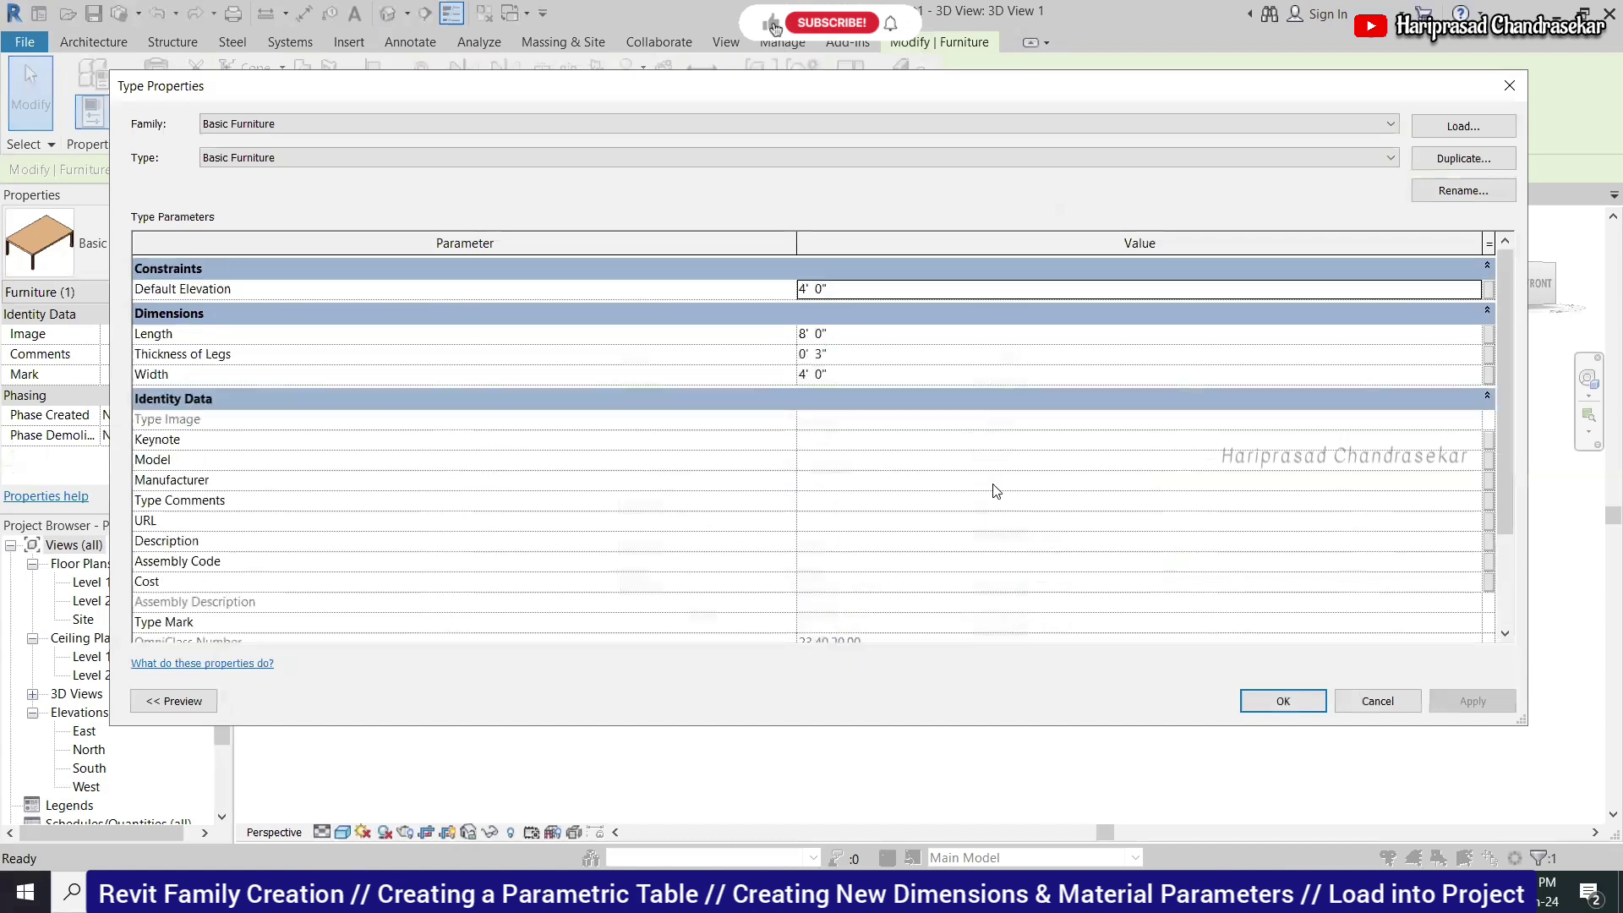
{"action": "scroll", "coordinate": [899, 461], "scroll_direction": "down", "scroll_amount": 2}
{"action": "scroll", "coordinate": [890, 460], "scroll_direction": "up", "scroll_amount": 2}
{"action": "left_click", "coordinate": [1378, 701]}
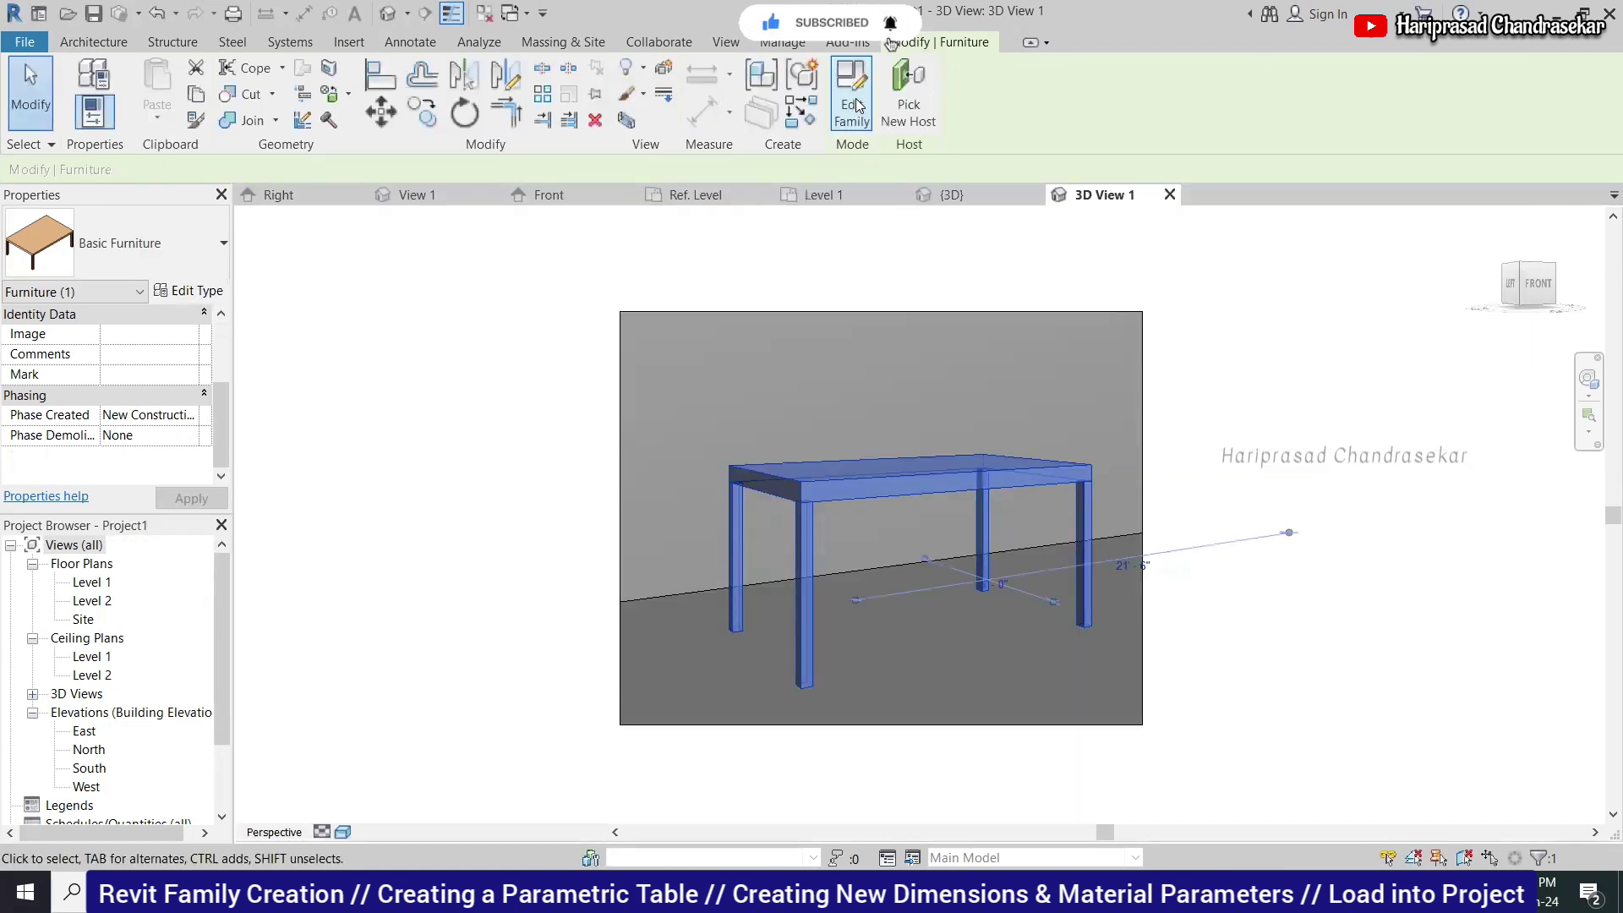
{"action": "left_click", "coordinate": [1325, 437]}
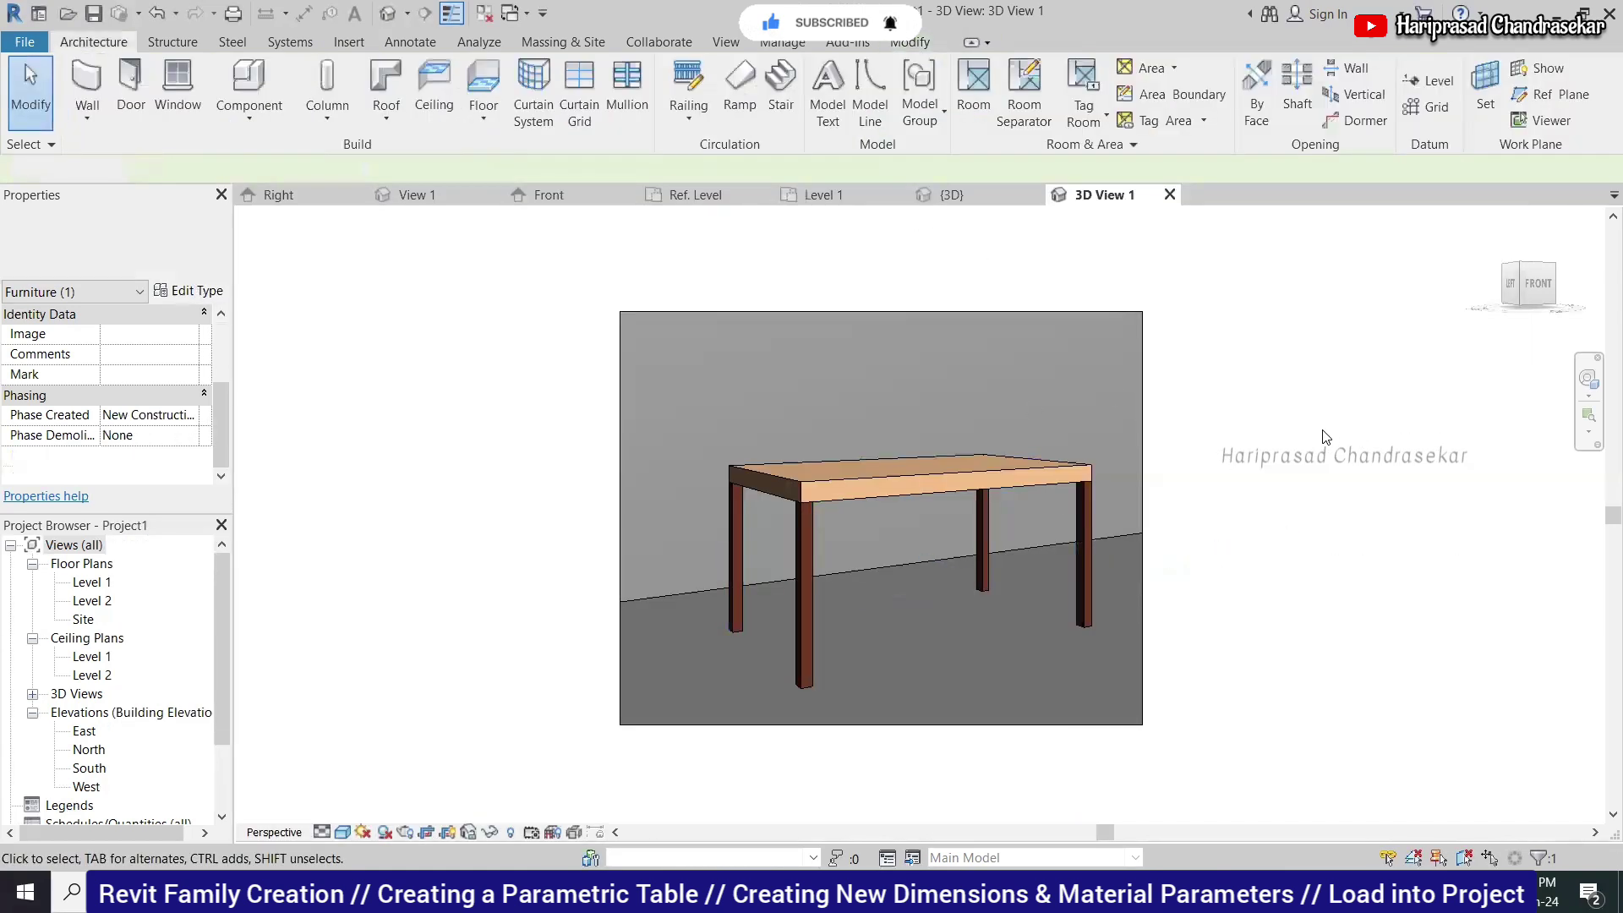
Associate the tabletop's material with a new Top Material family parameter.
{"action": "left_click", "coordinate": [445, 201]}
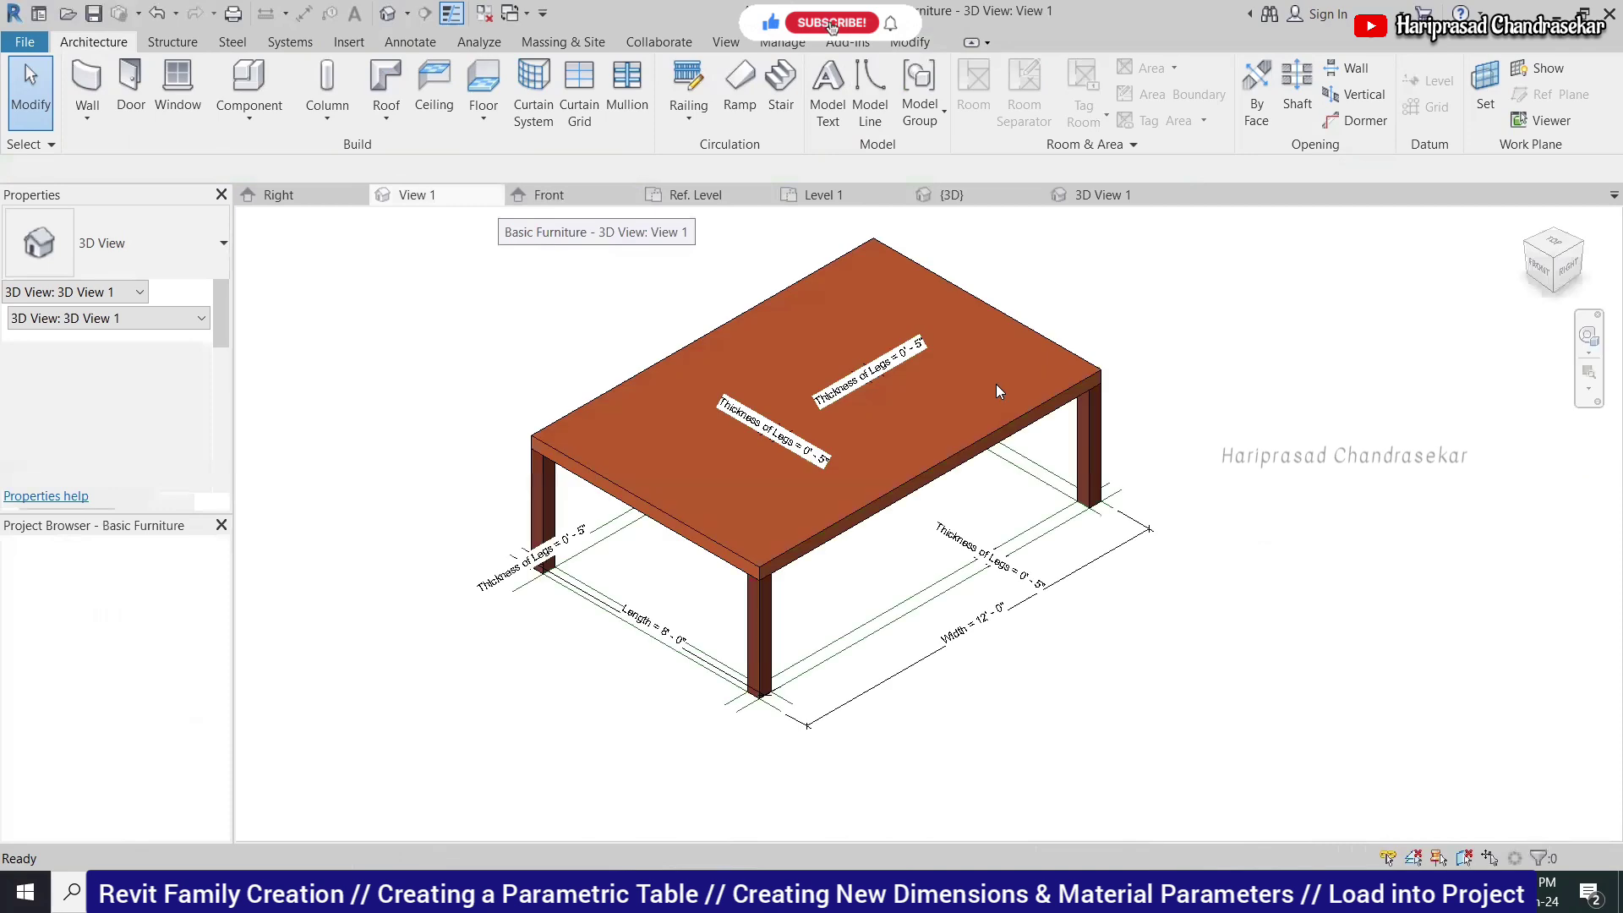
{"action": "left_click", "coordinate": [1080, 363]}
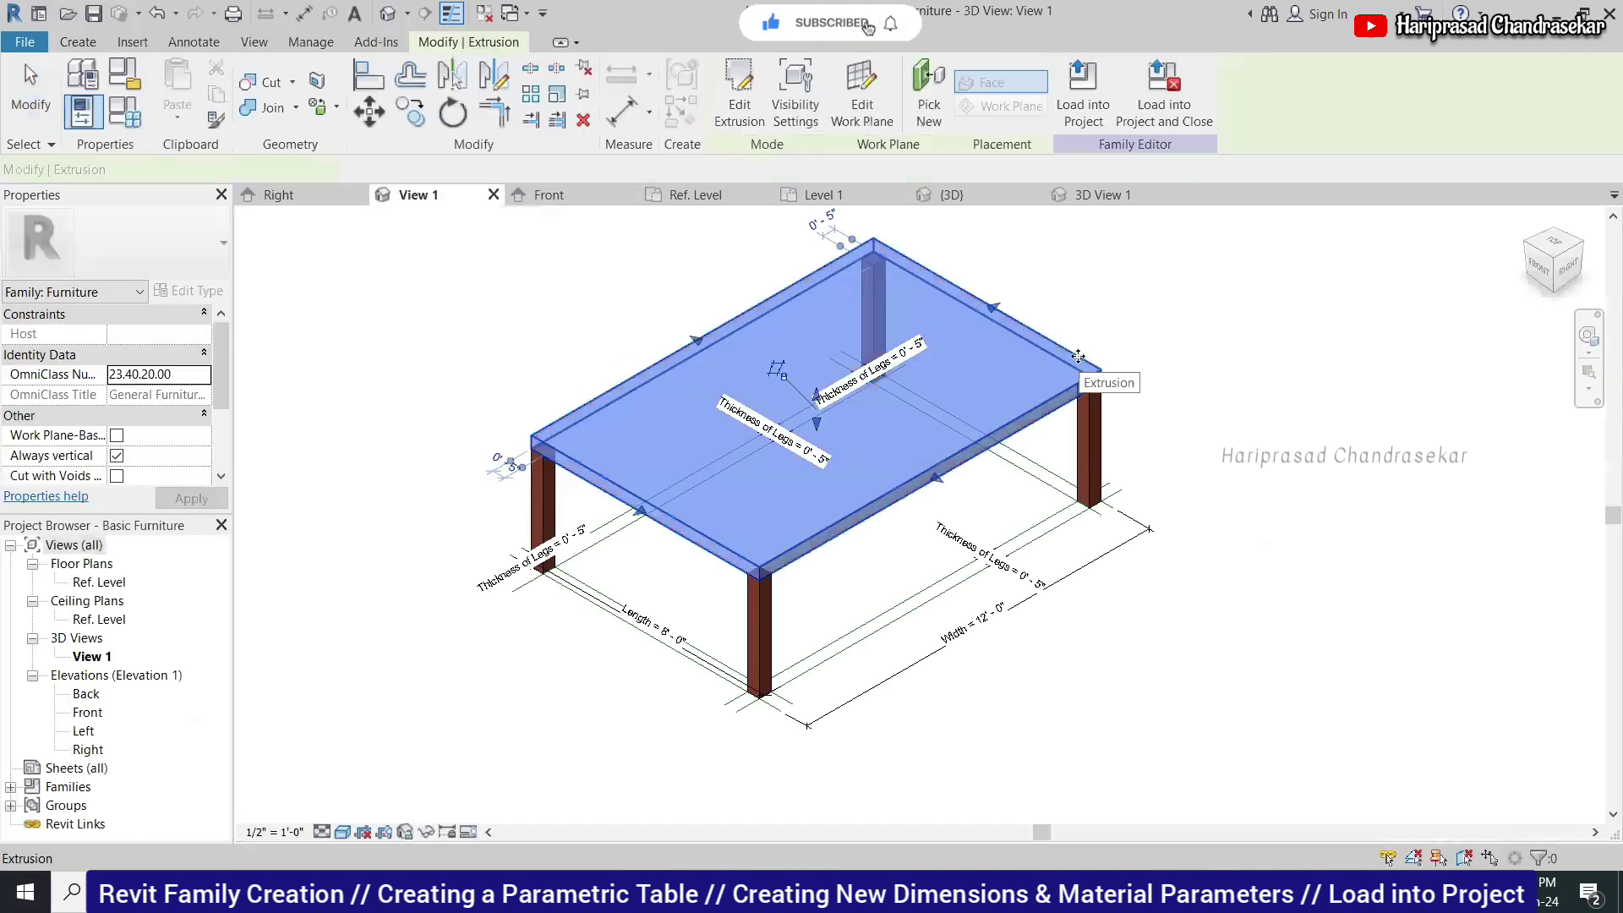
{"action": "scroll", "coordinate": [156, 466], "scroll_direction": "down", "scroll_amount": 3}
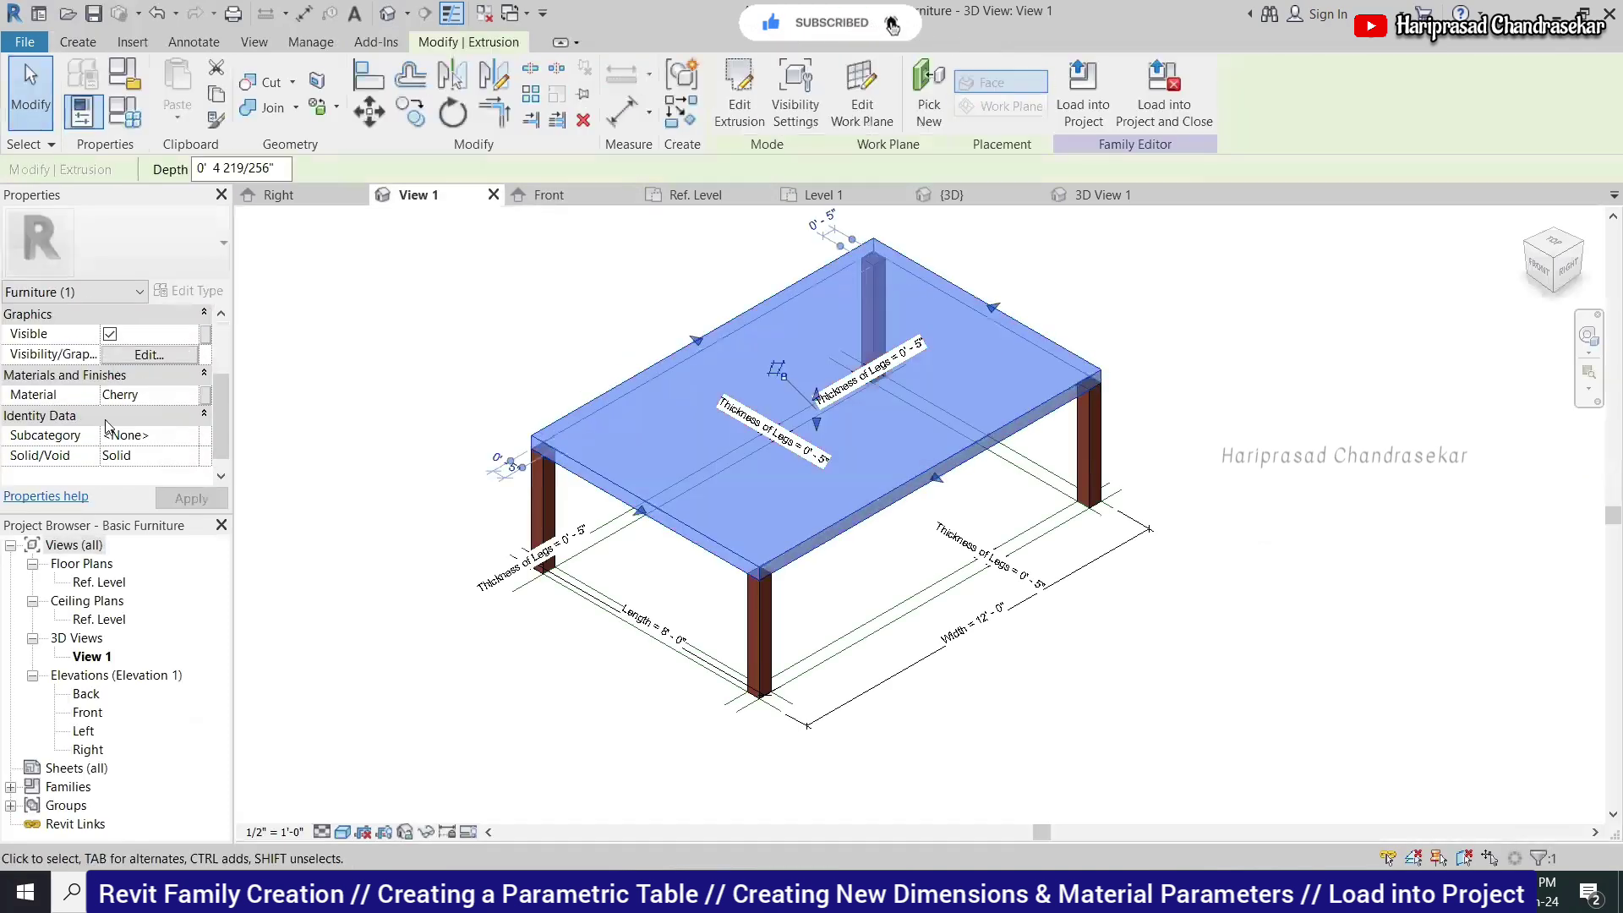
{"action": "left_click", "coordinate": [205, 396]}
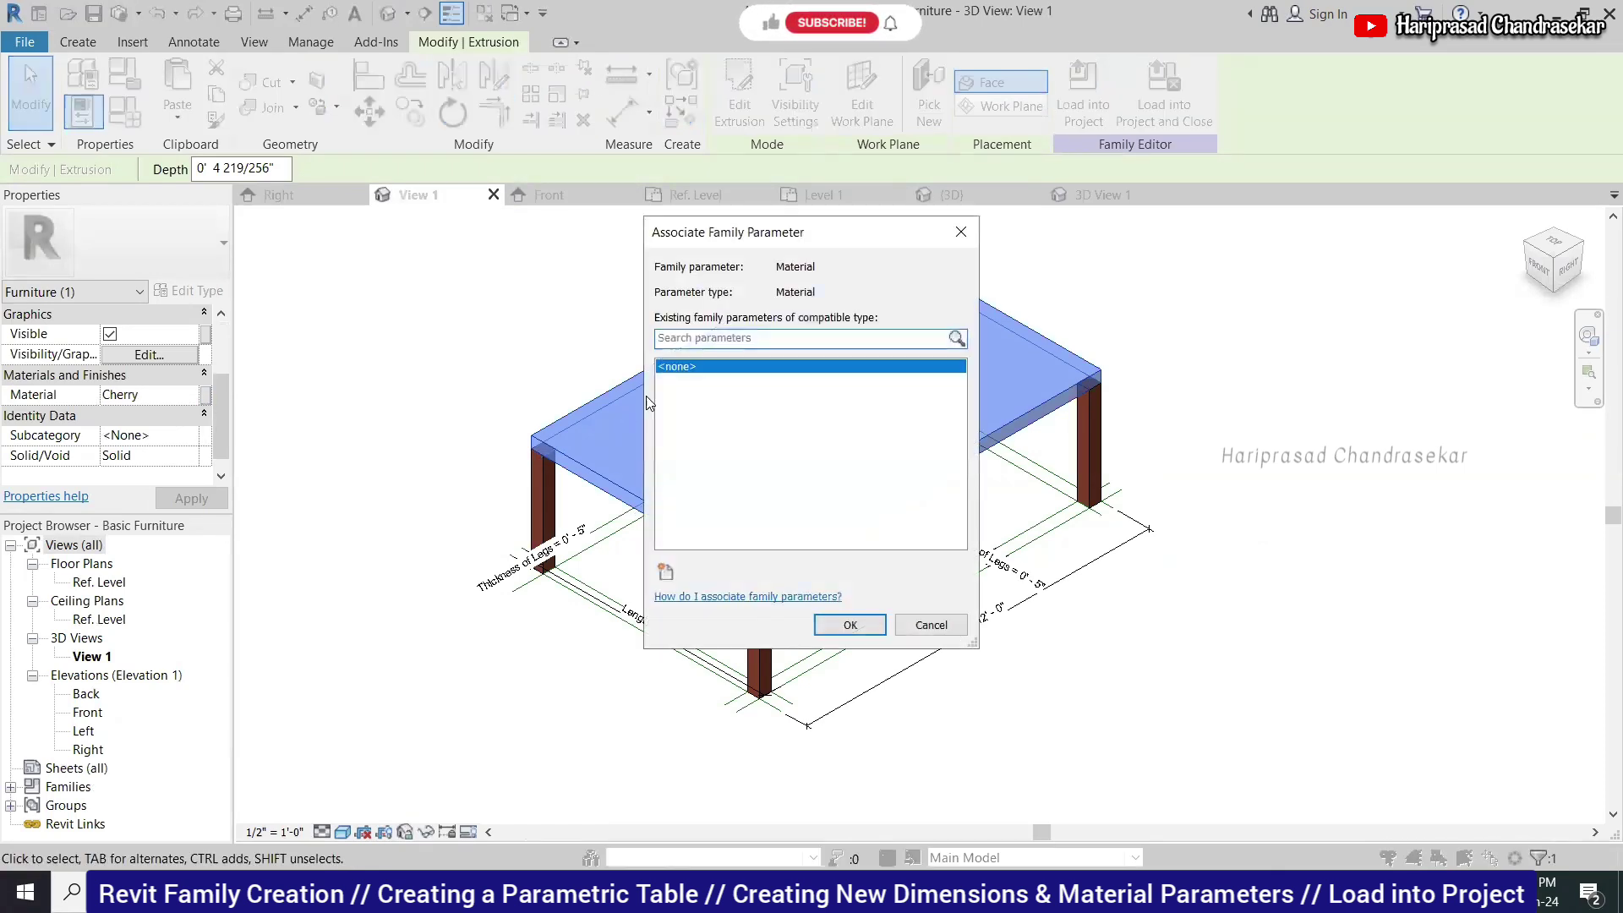
{"action": "left_click", "coordinate": [930, 625]}
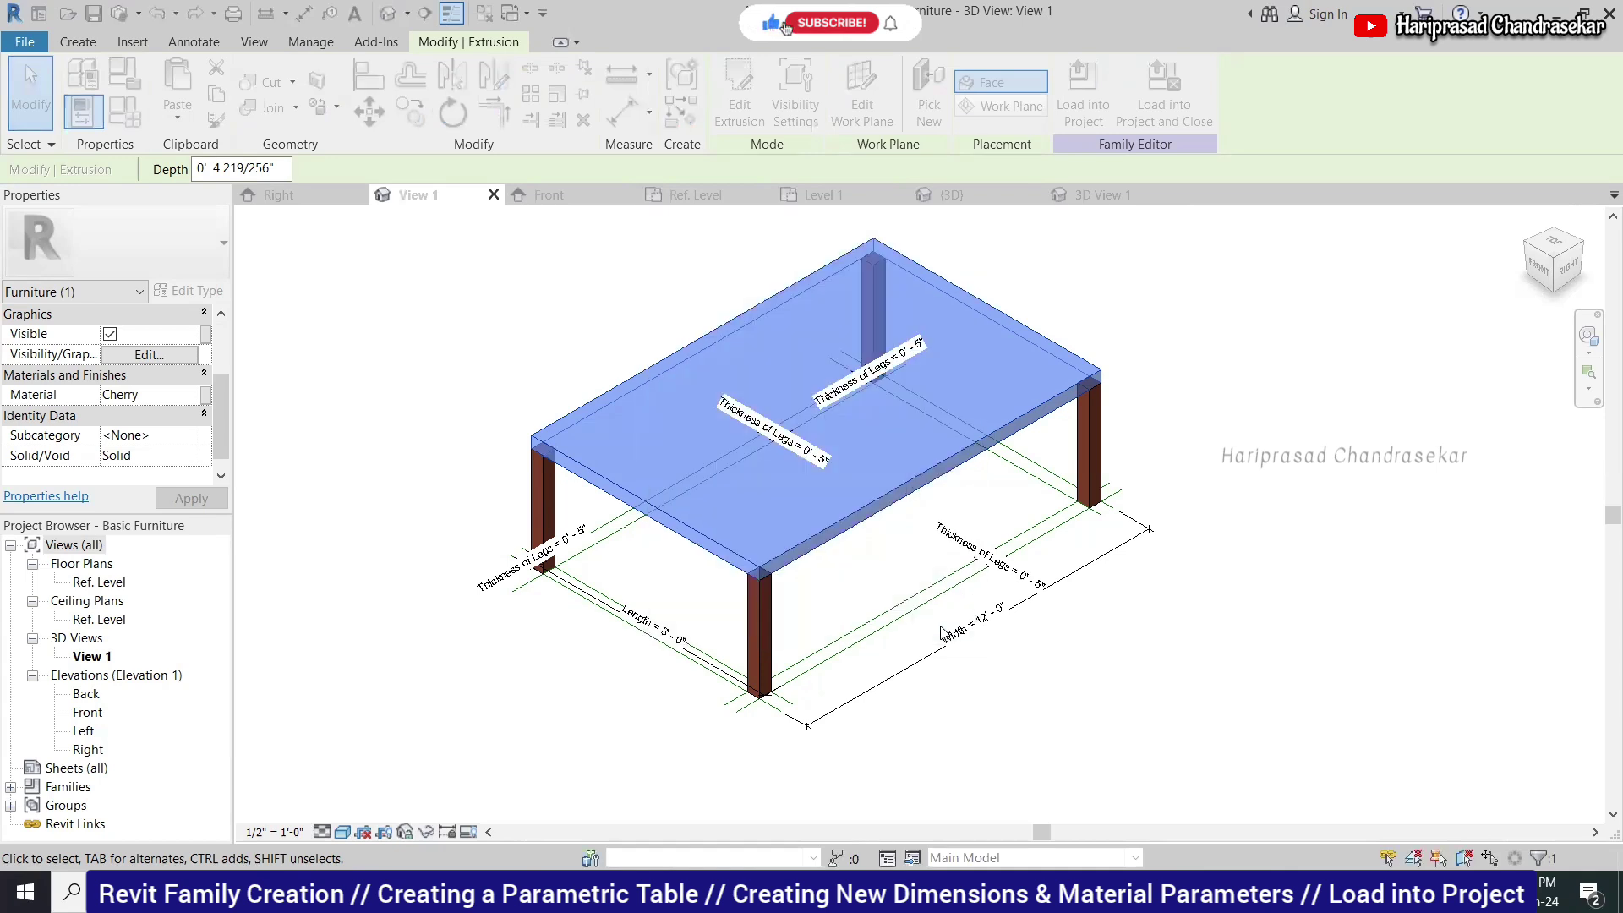
{"action": "left_click", "coordinate": [205, 396]}
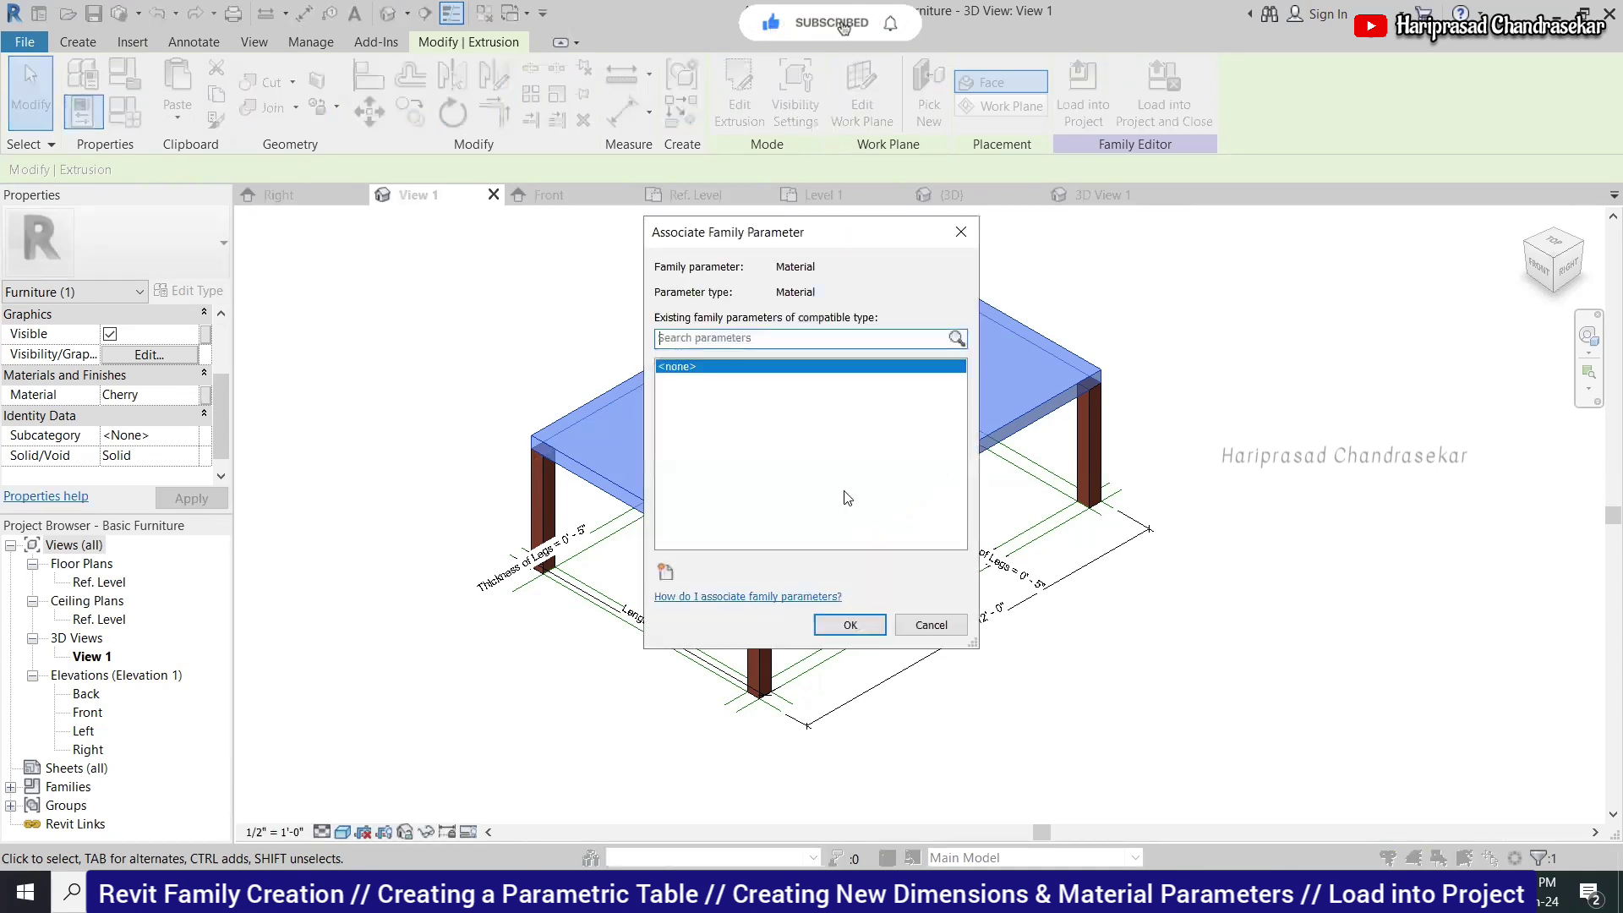
{"action": "left_click", "coordinate": [676, 564]}
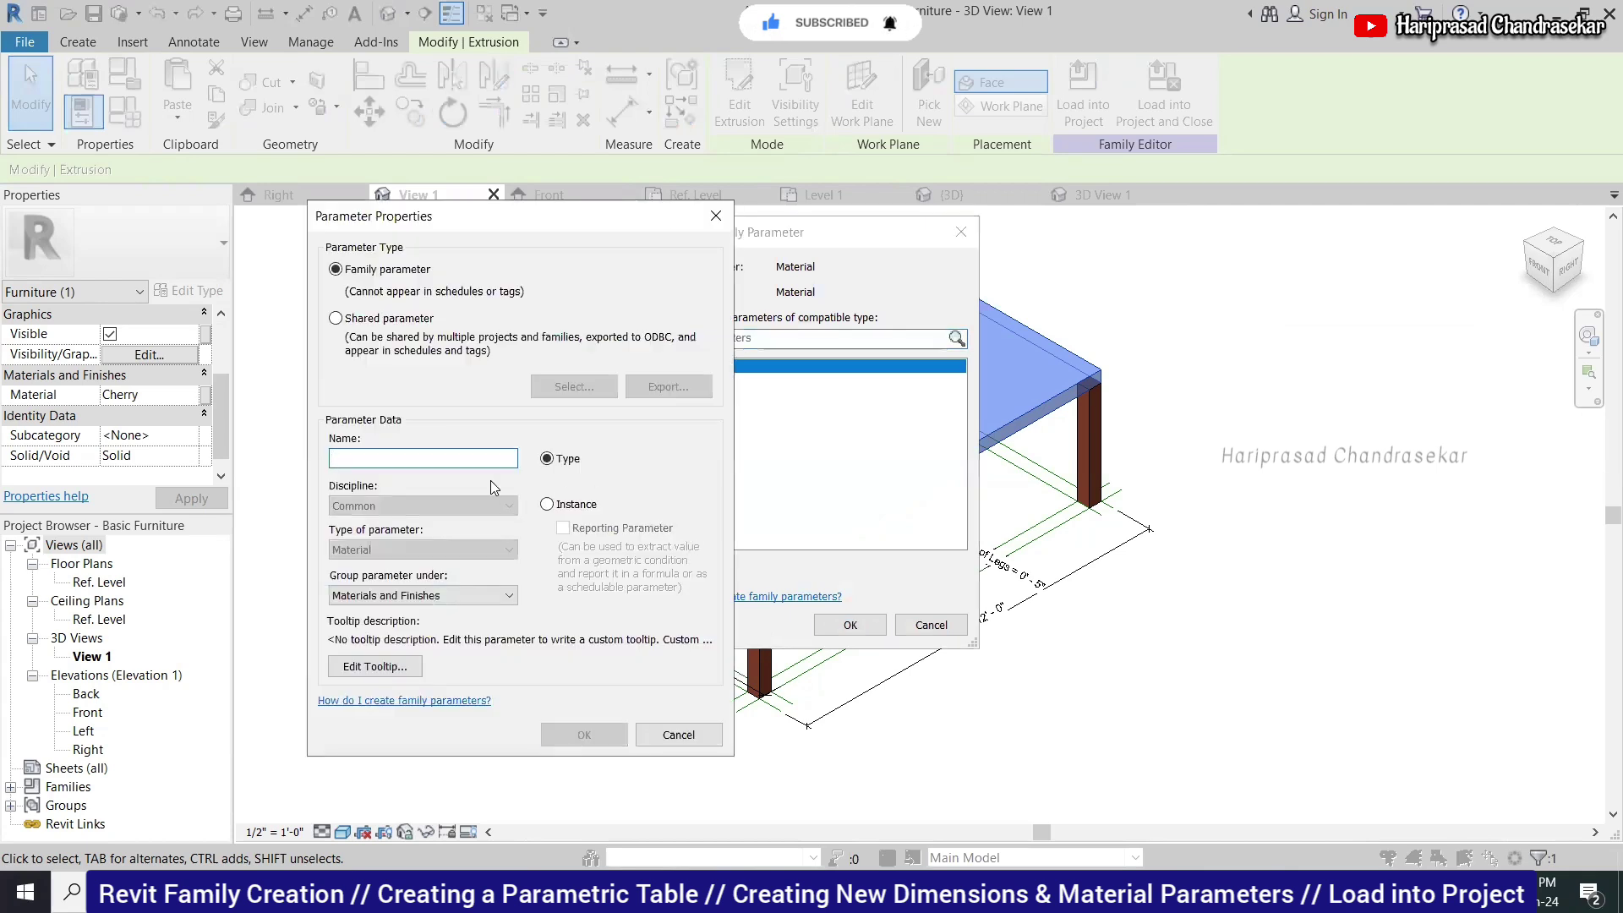
{"action": "type", "text": "To"}
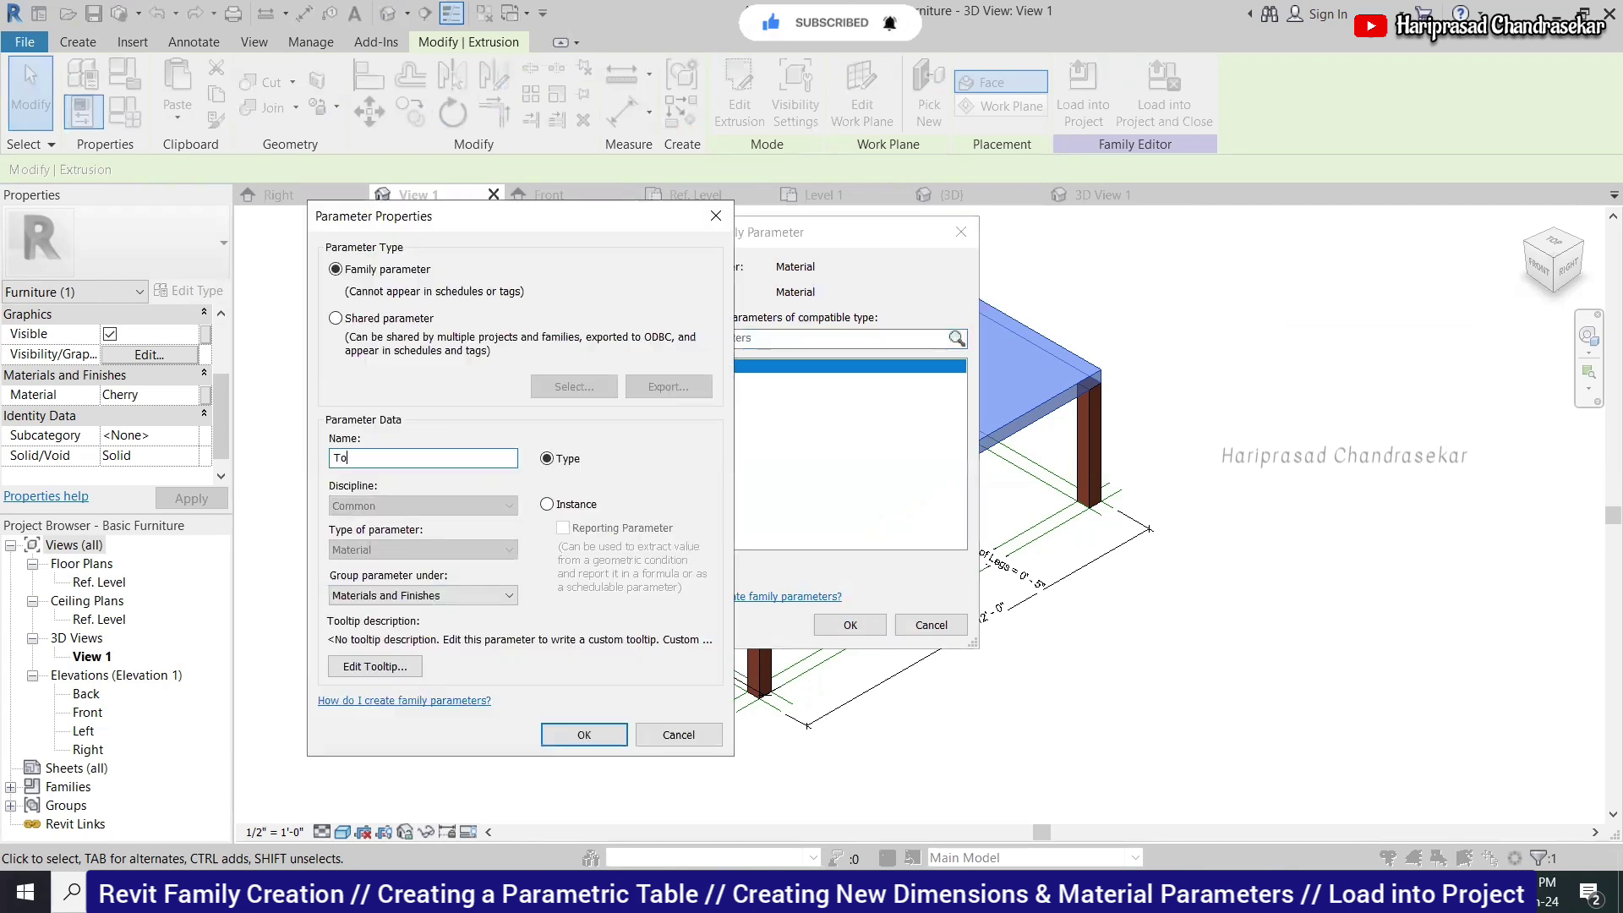
{"action": "type", "text": "p Material"}
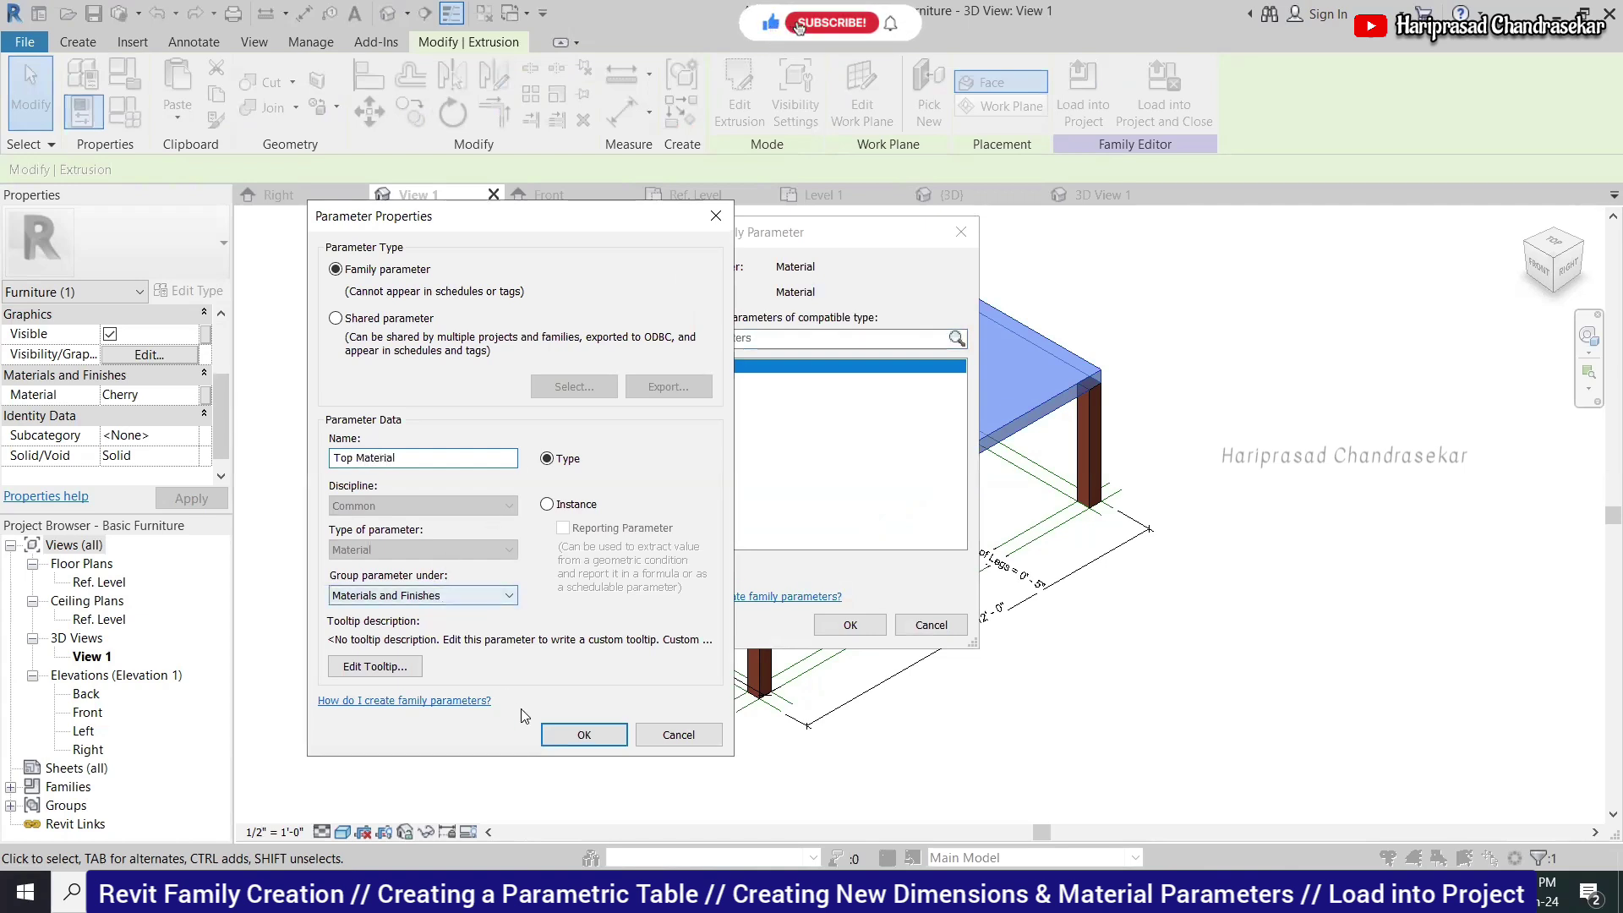
{"action": "left_click", "coordinate": [580, 734]}
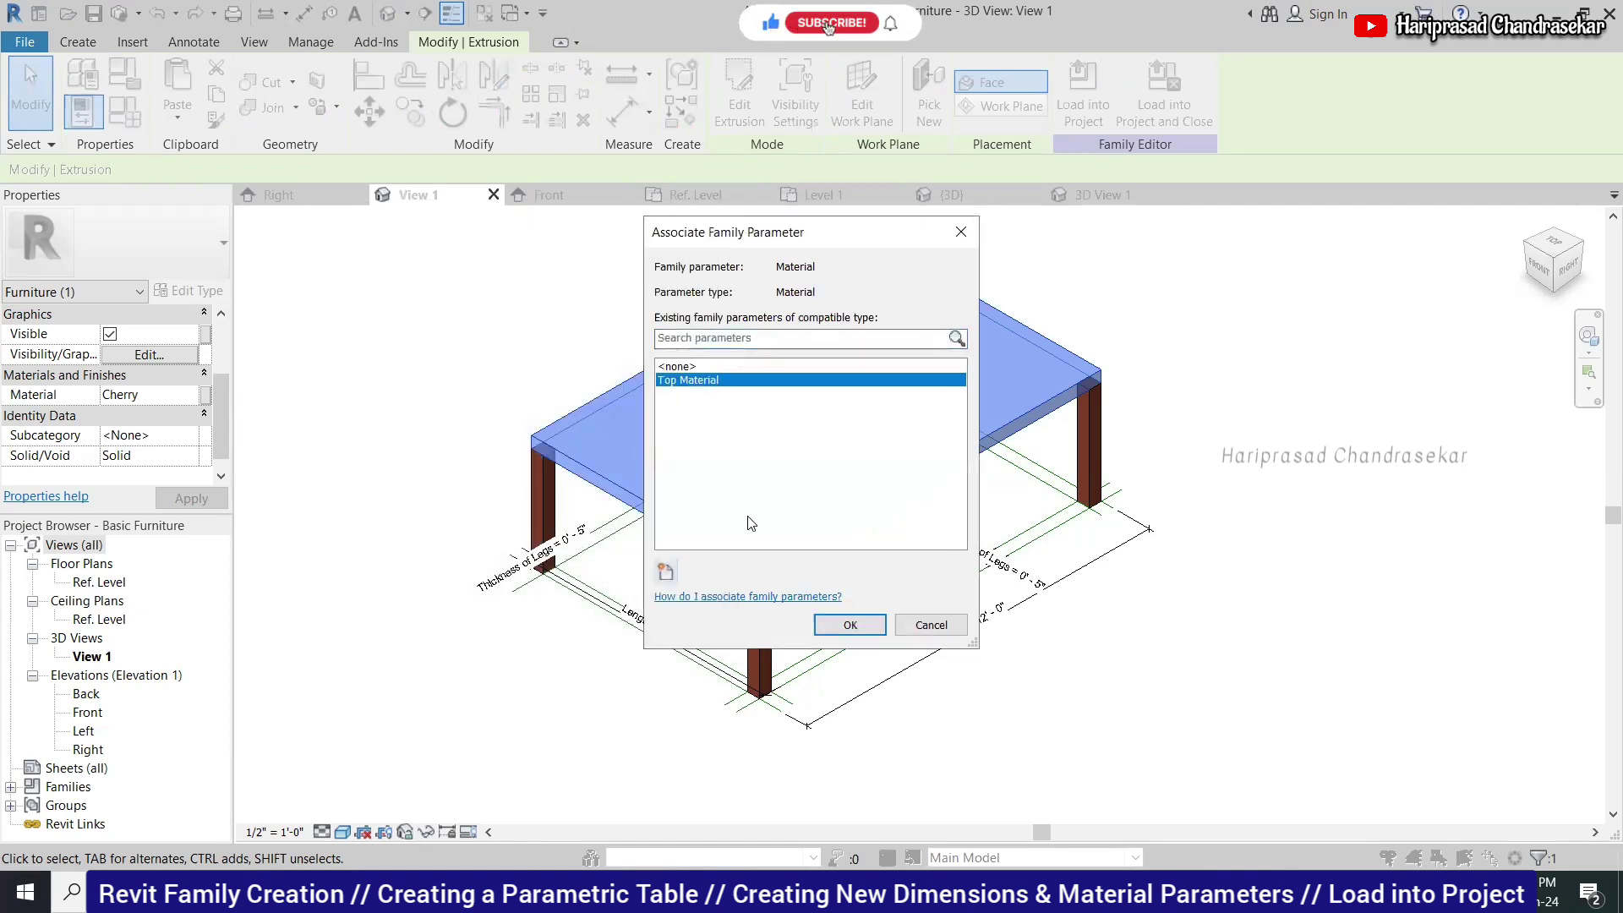
{"action": "left_click", "coordinate": [847, 625]}
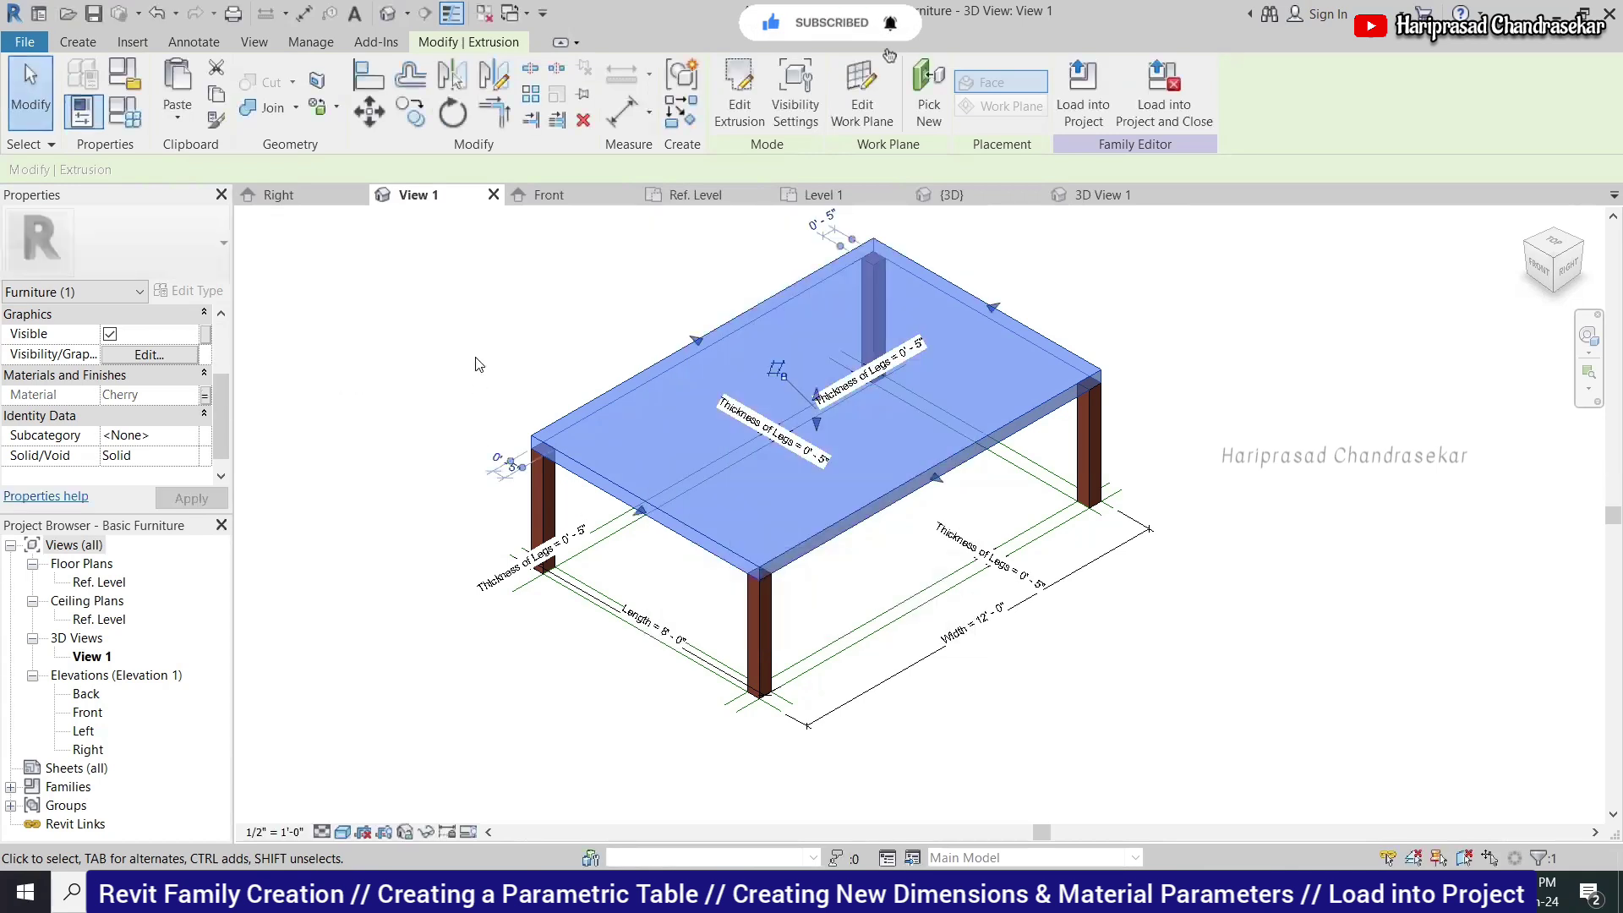
{"action": "left_click", "coordinate": [507, 422]}
Associate the legs' material with a new Legs Material family parameter.
{"action": "left_click", "coordinate": [544, 494]}
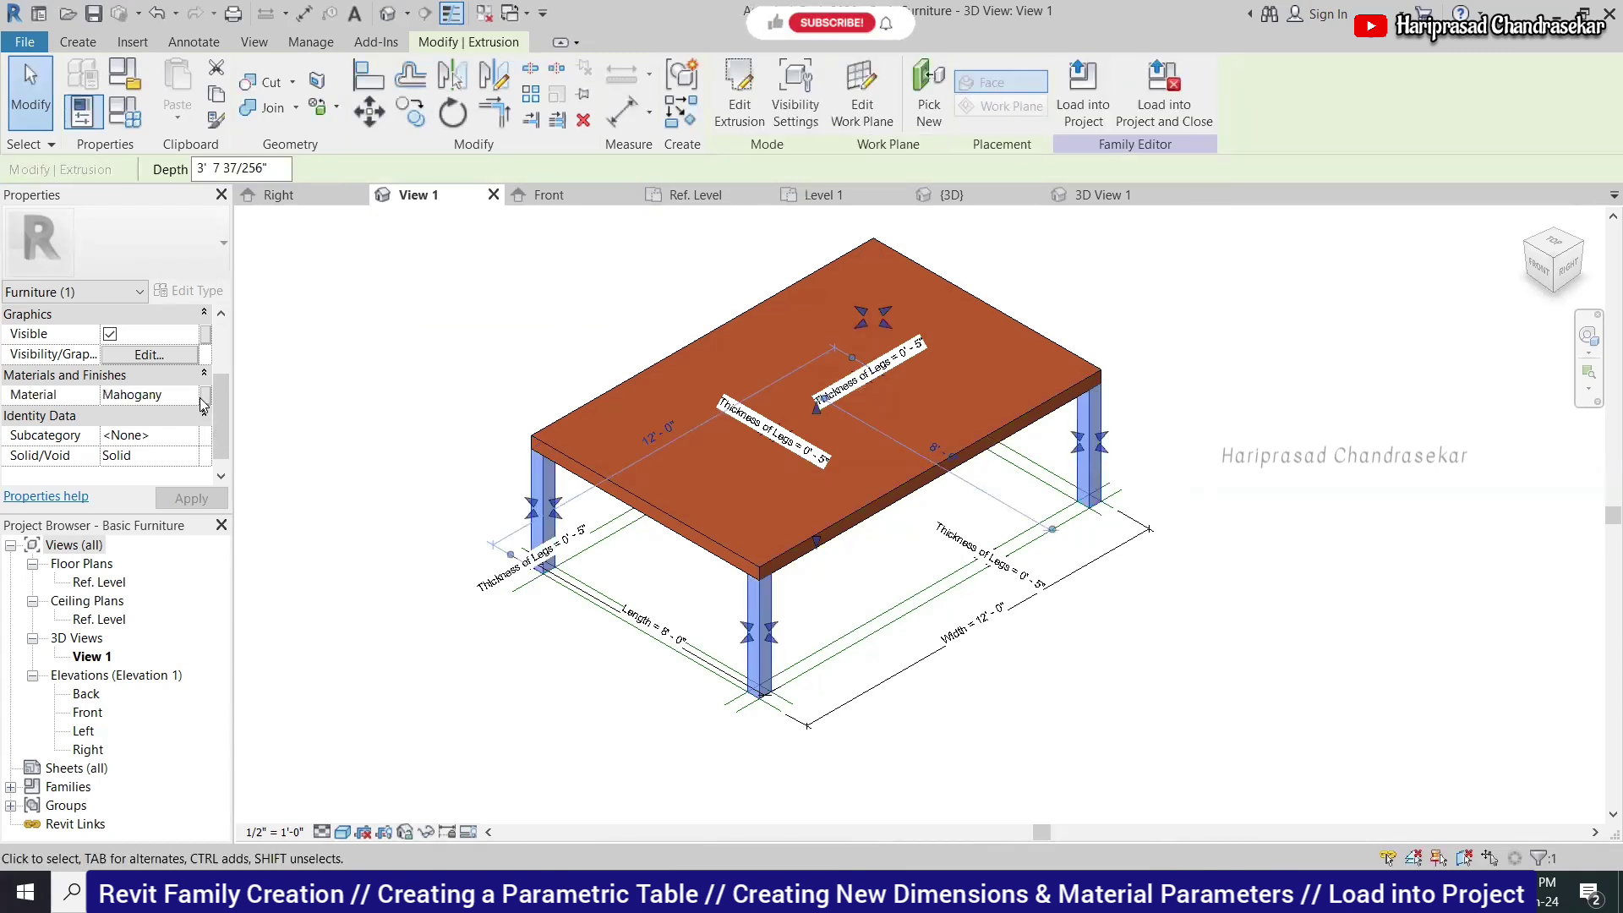
{"action": "left_click", "coordinate": [206, 396]}
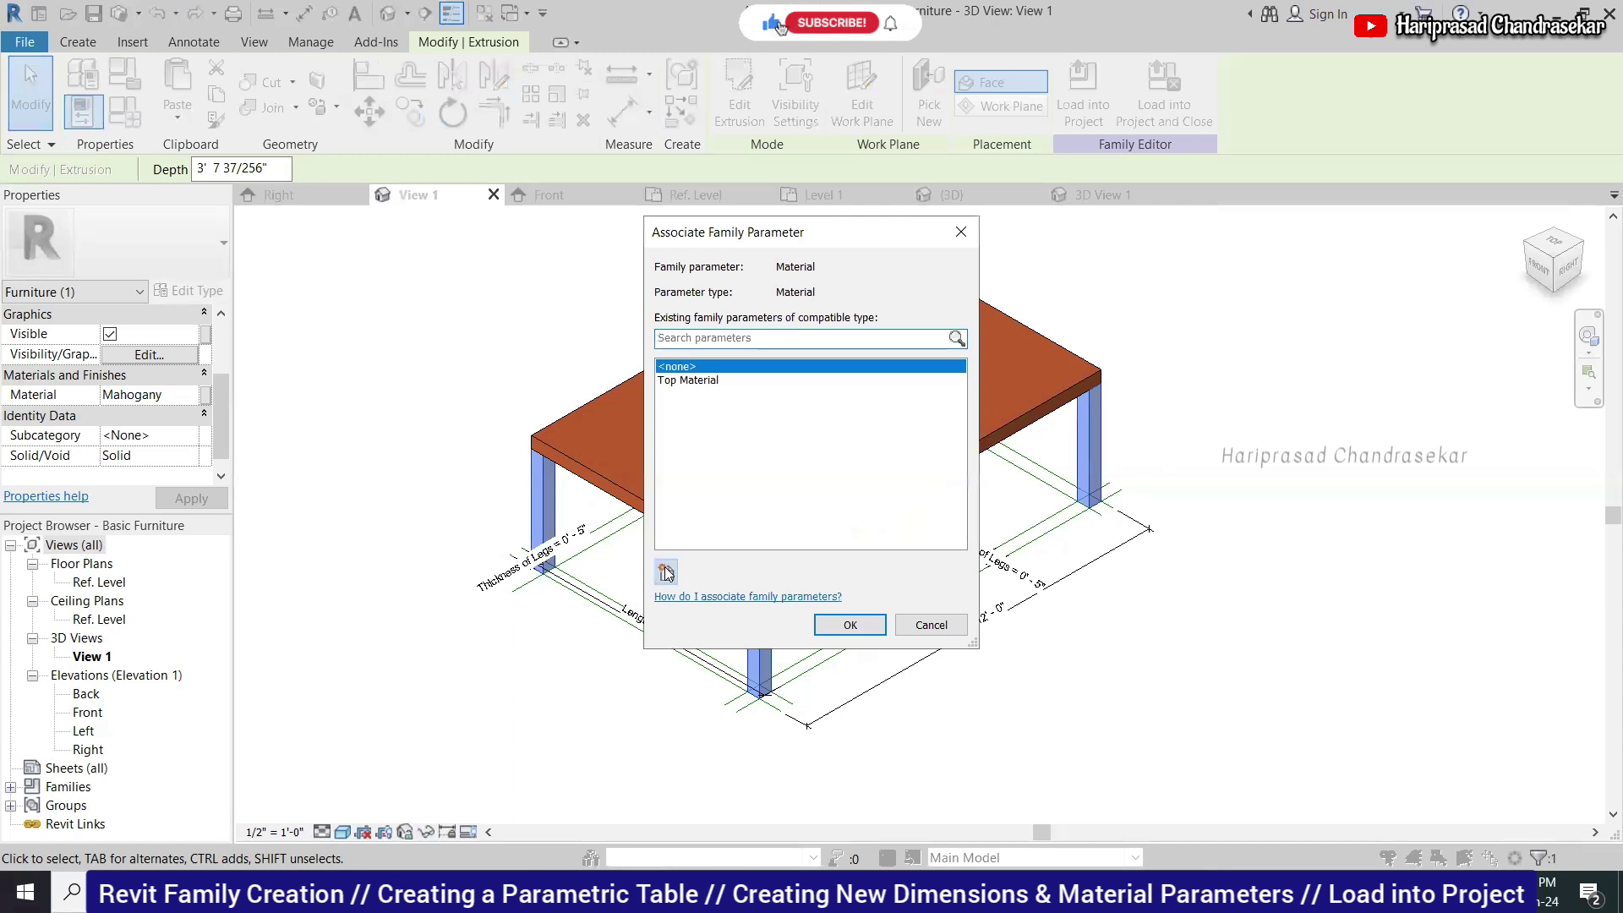
{"action": "left_click", "coordinate": [666, 573]}
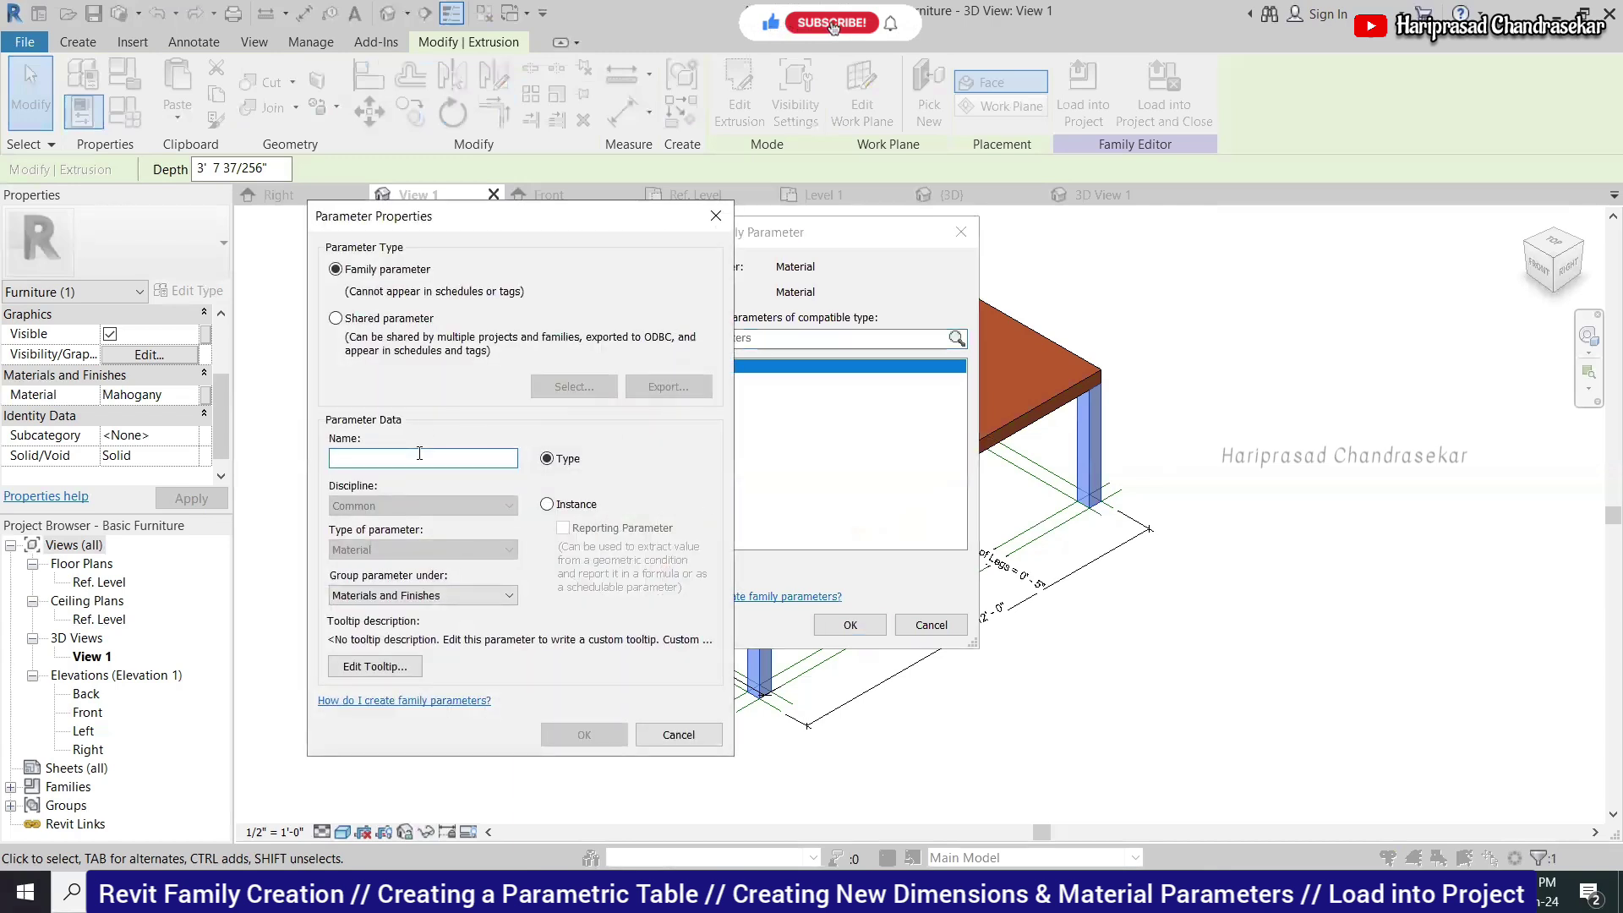
{"action": "type", "text": "Legs Material"}
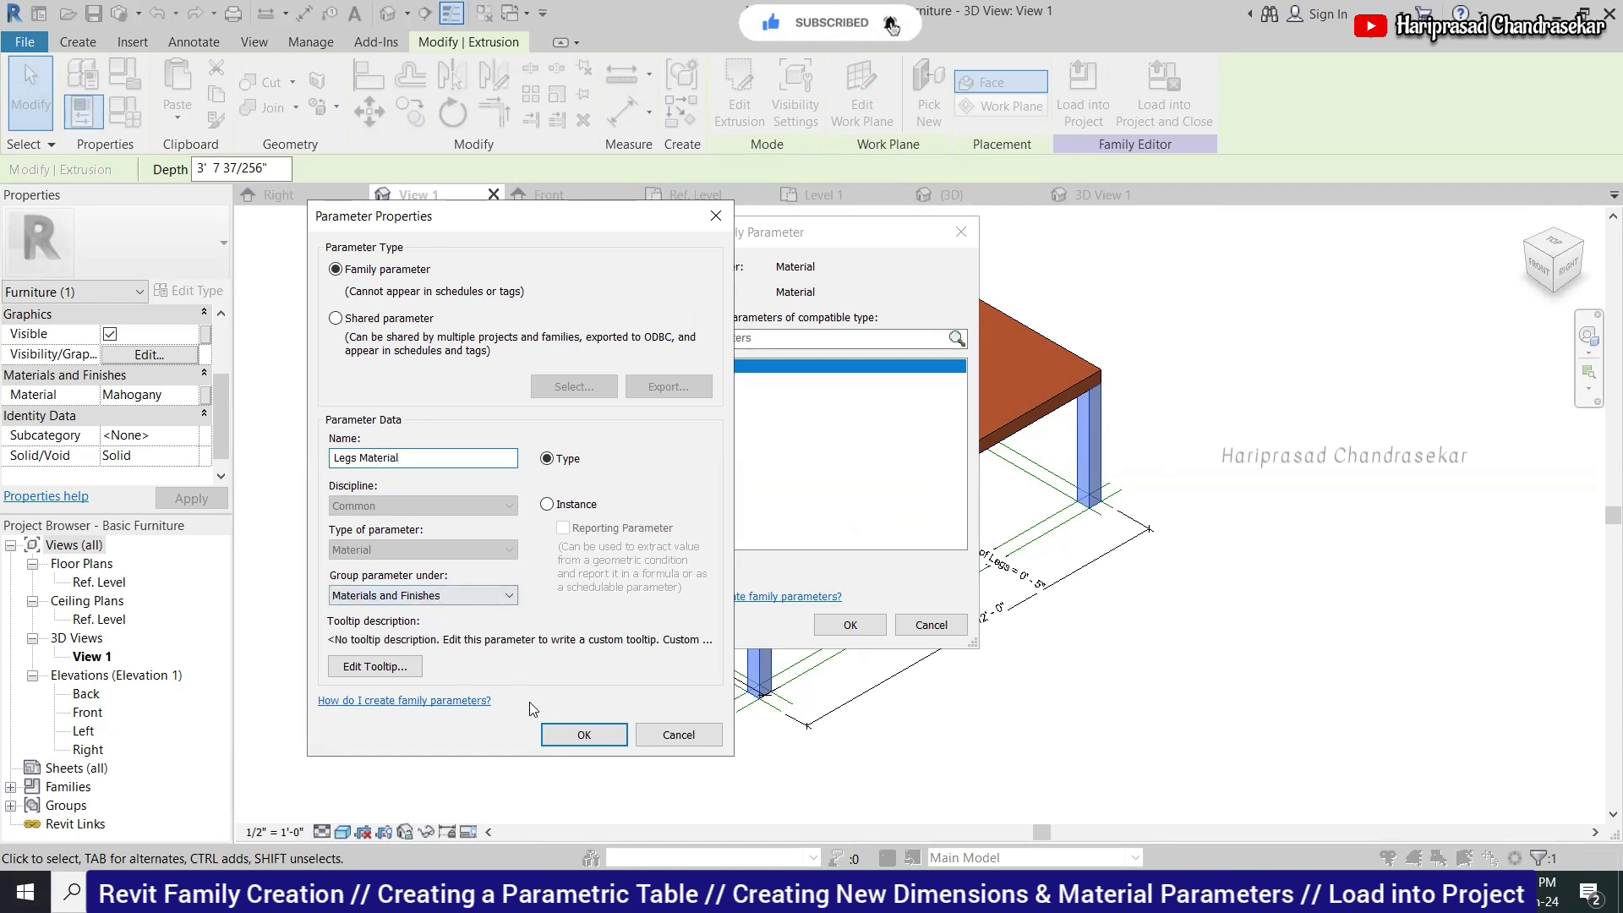
{"action": "left_click", "coordinate": [583, 734]}
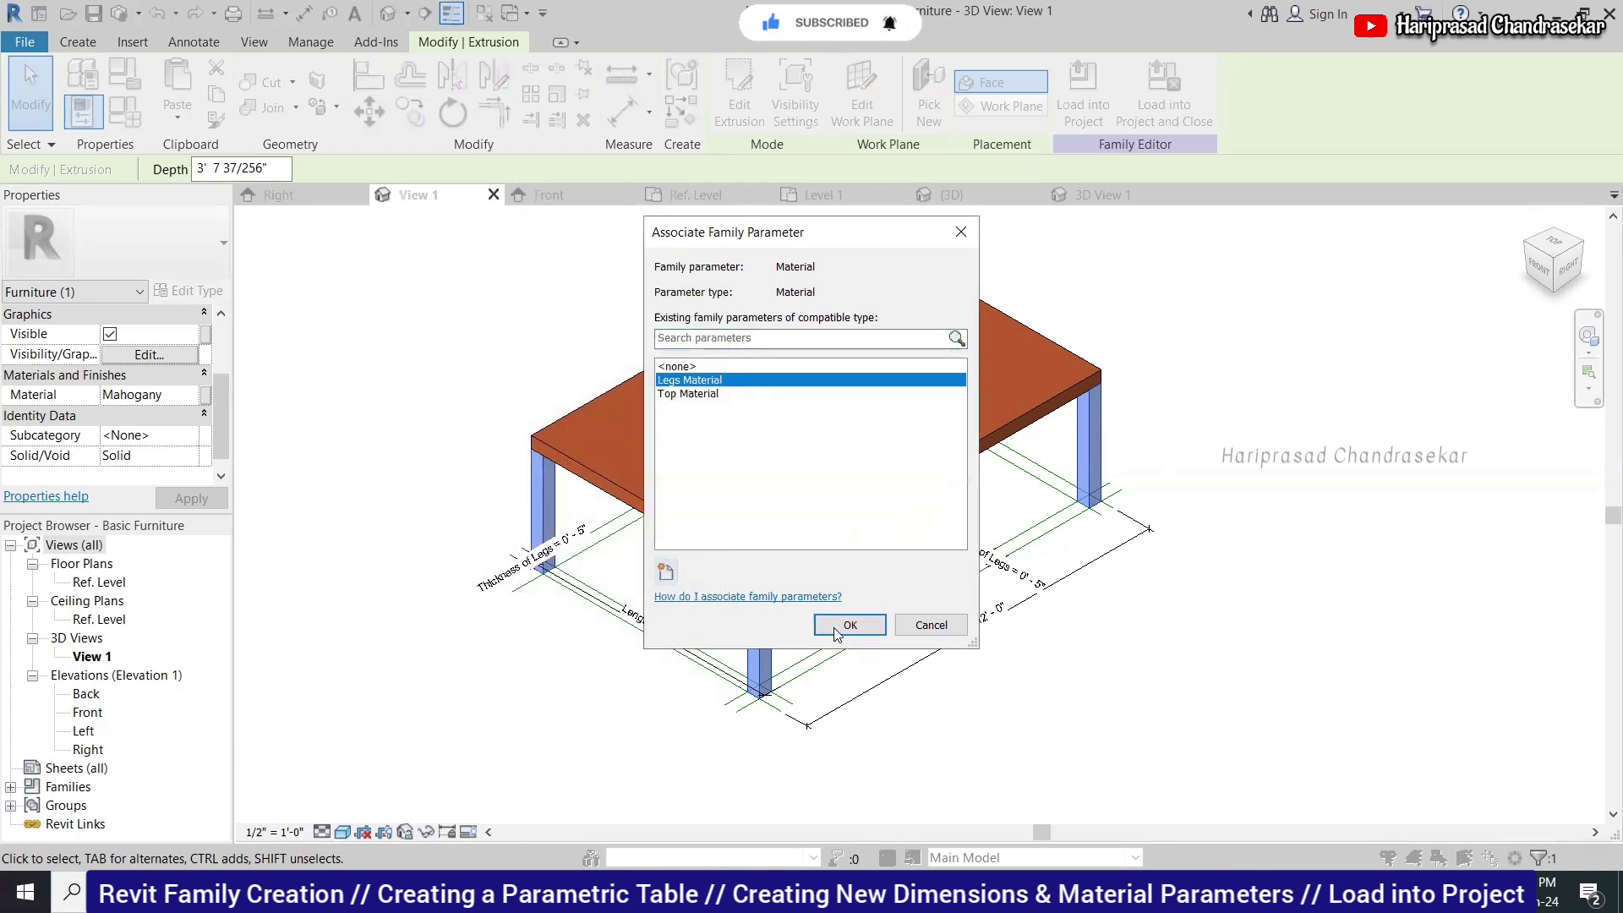
{"action": "left_click", "coordinate": [849, 625]}
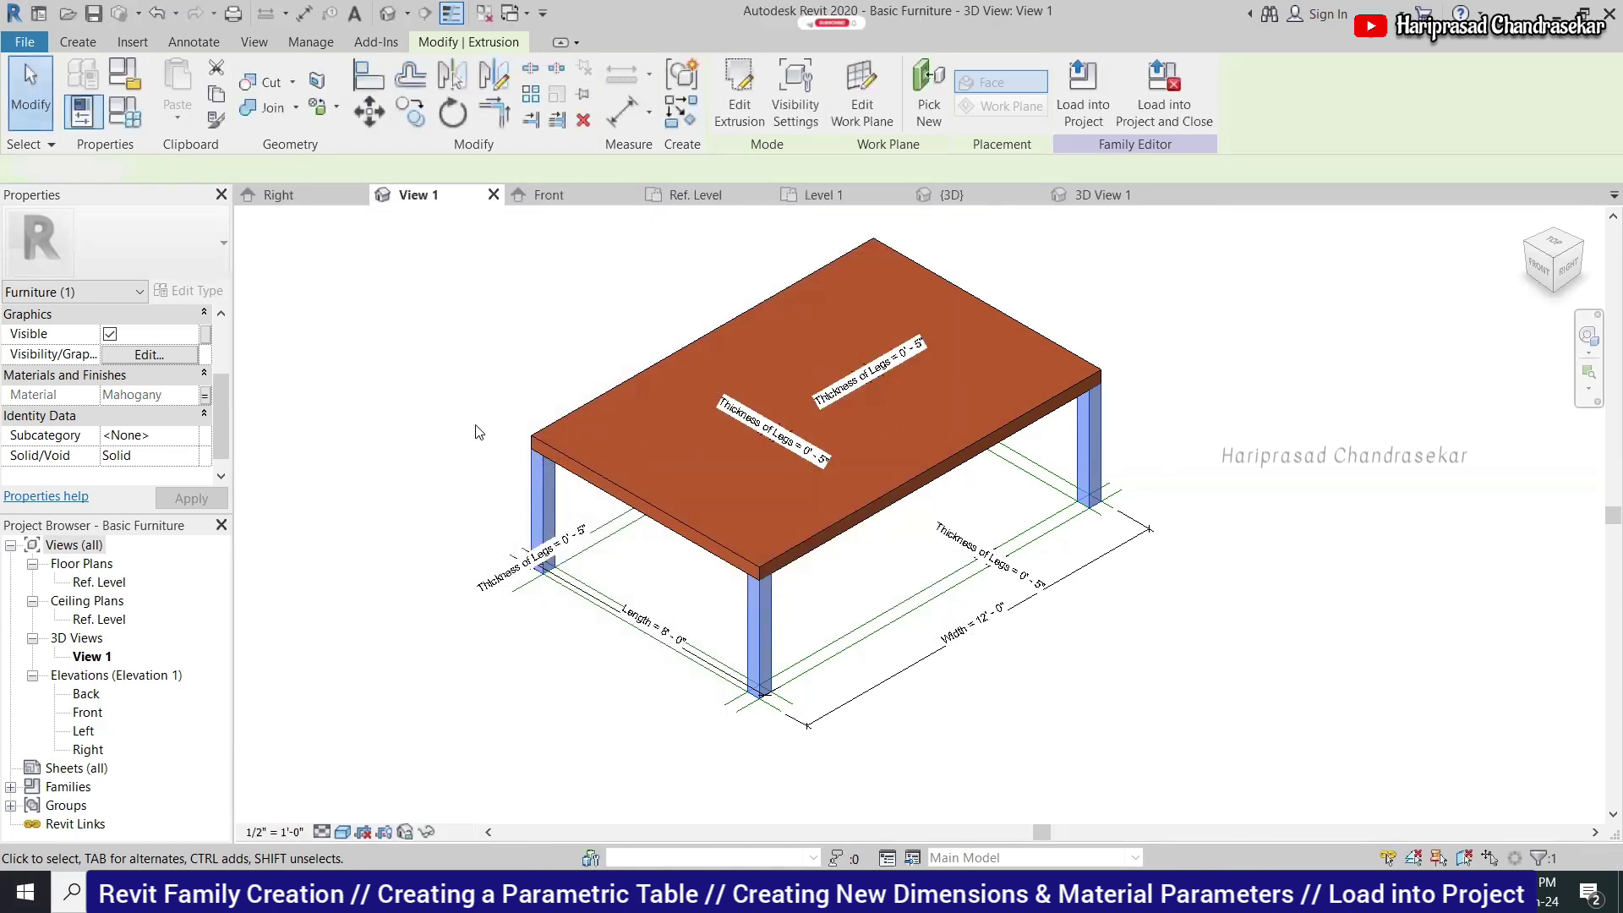
{"action": "left_click", "coordinate": [479, 432]}
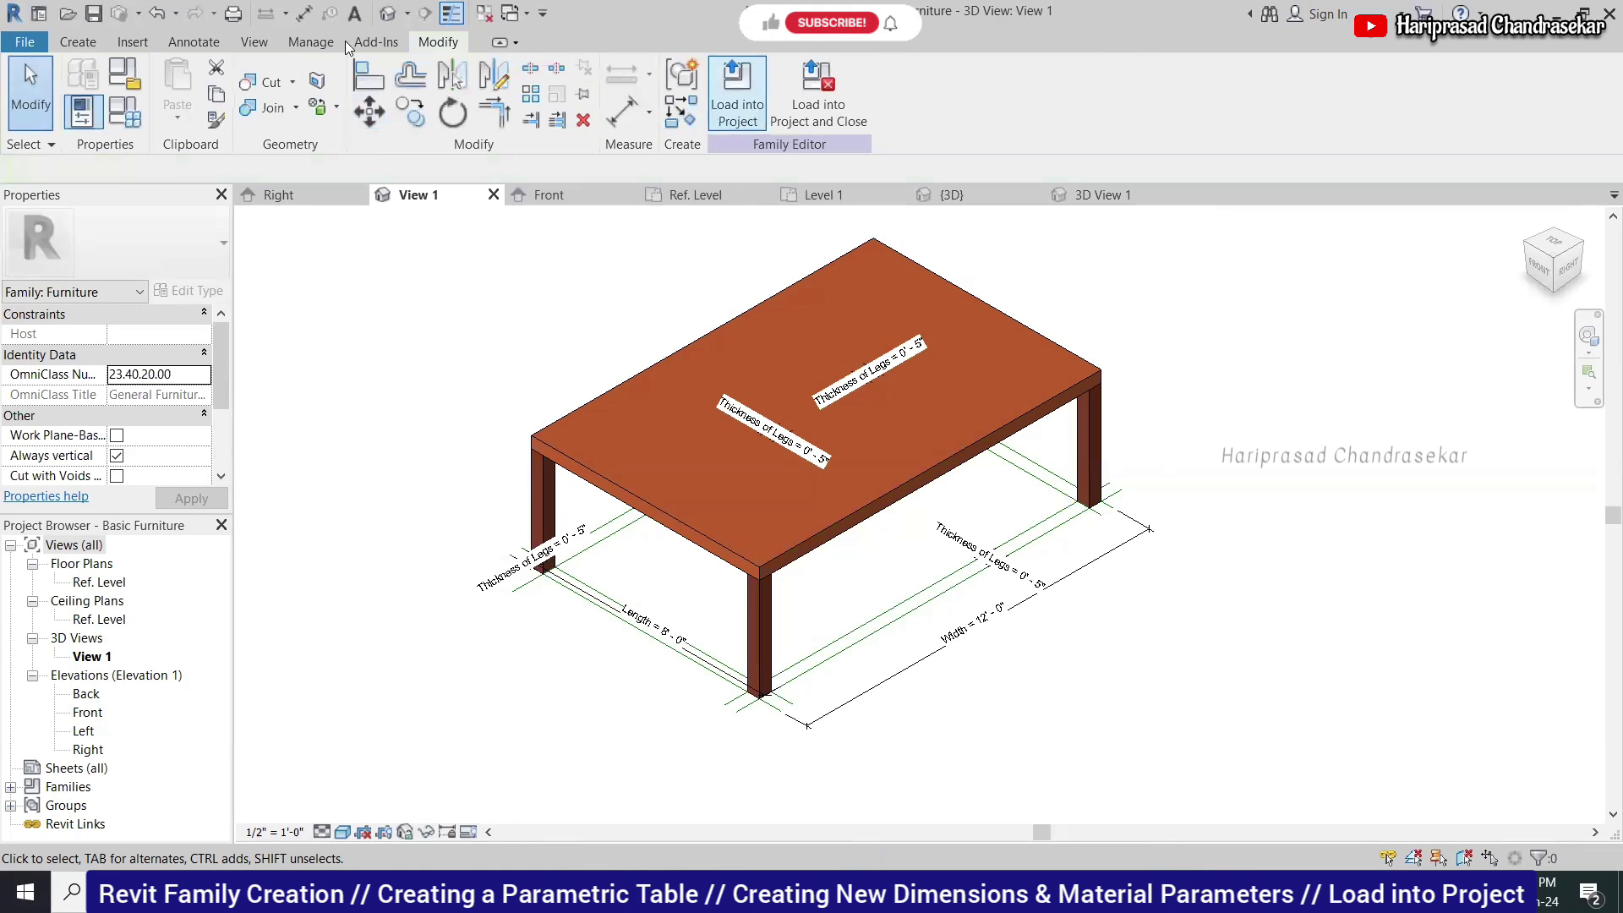
Save the table family, reload it into the project overwriting the old version, and view 3D View 1.
{"action": "left_click", "coordinate": [93, 17]}
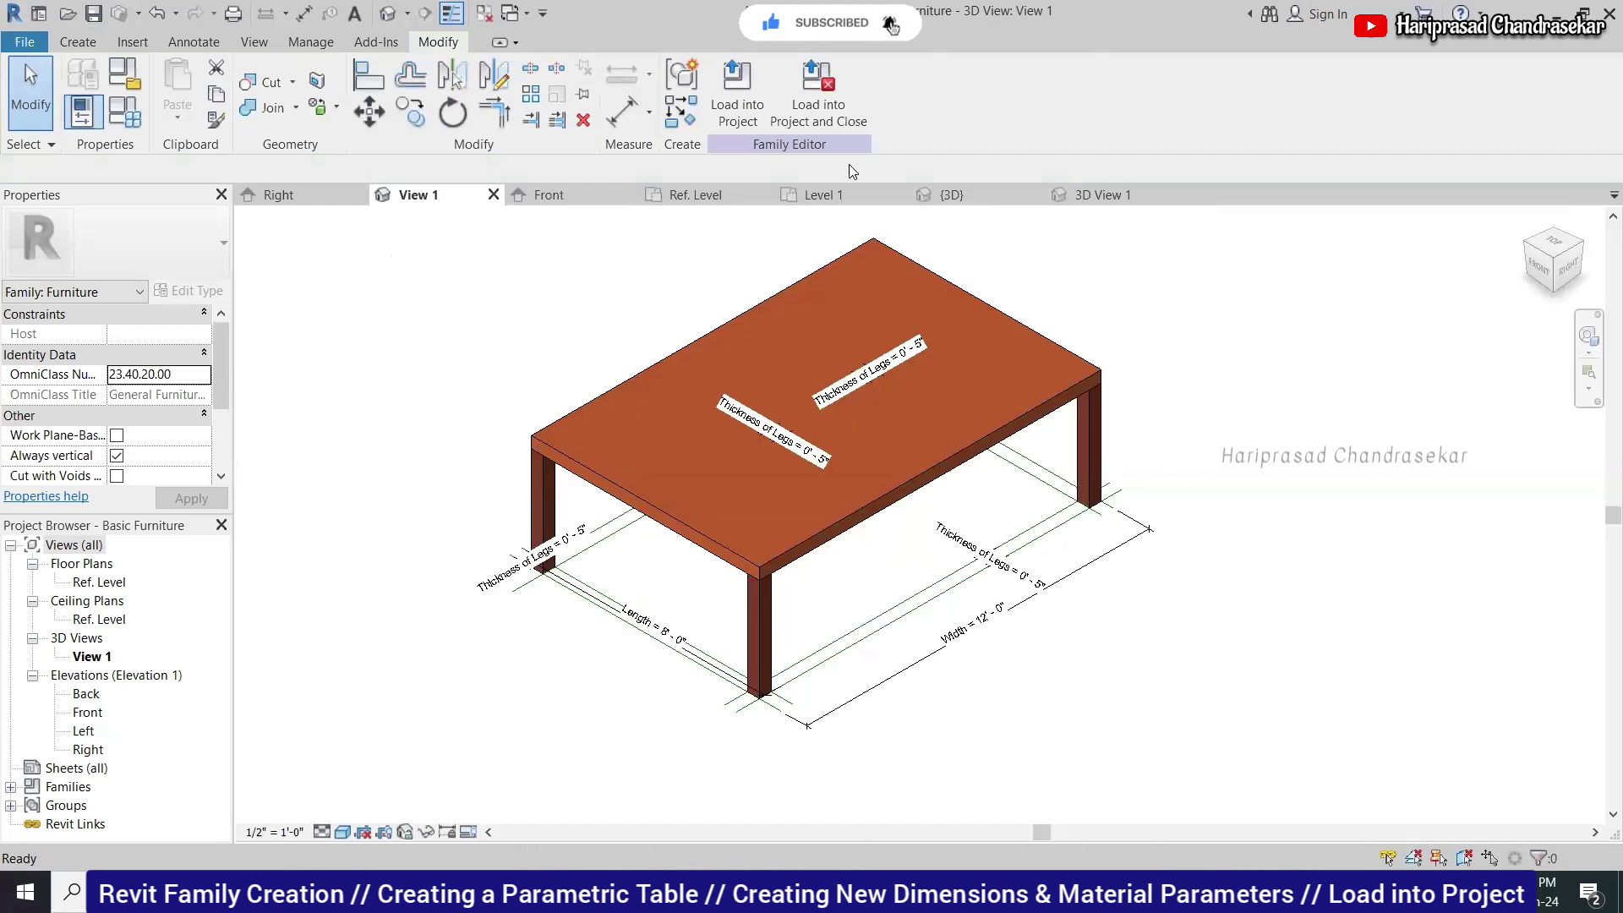
{"action": "left_click", "coordinate": [737, 94]}
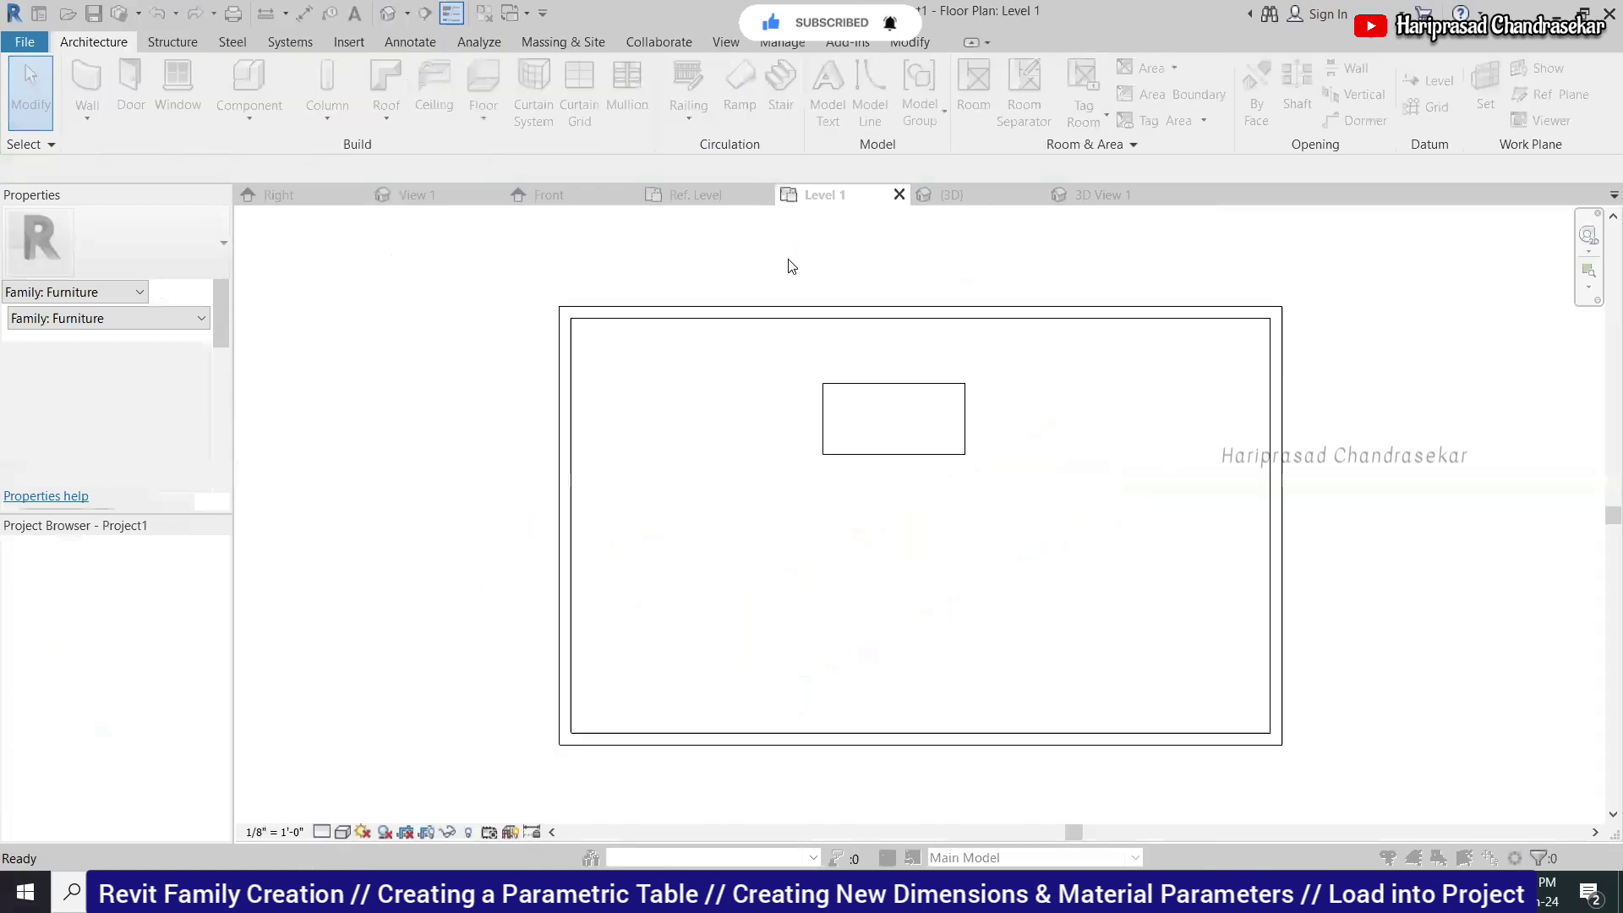
{"action": "left_click", "coordinate": [752, 385]}
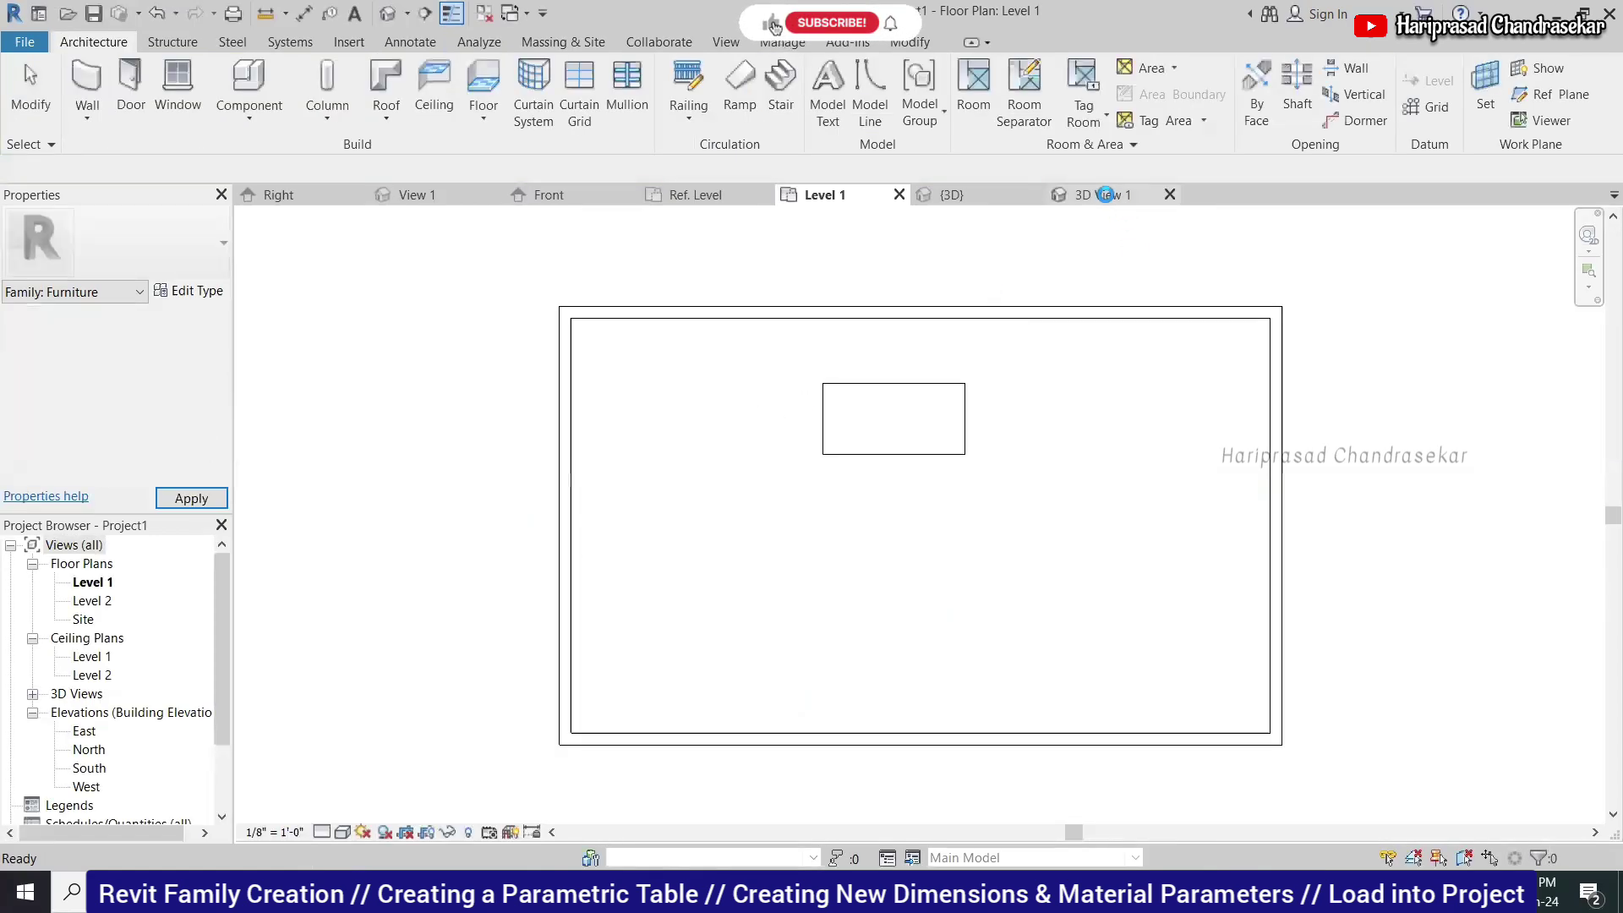
{"action": "left_click", "coordinate": [1104, 195]}
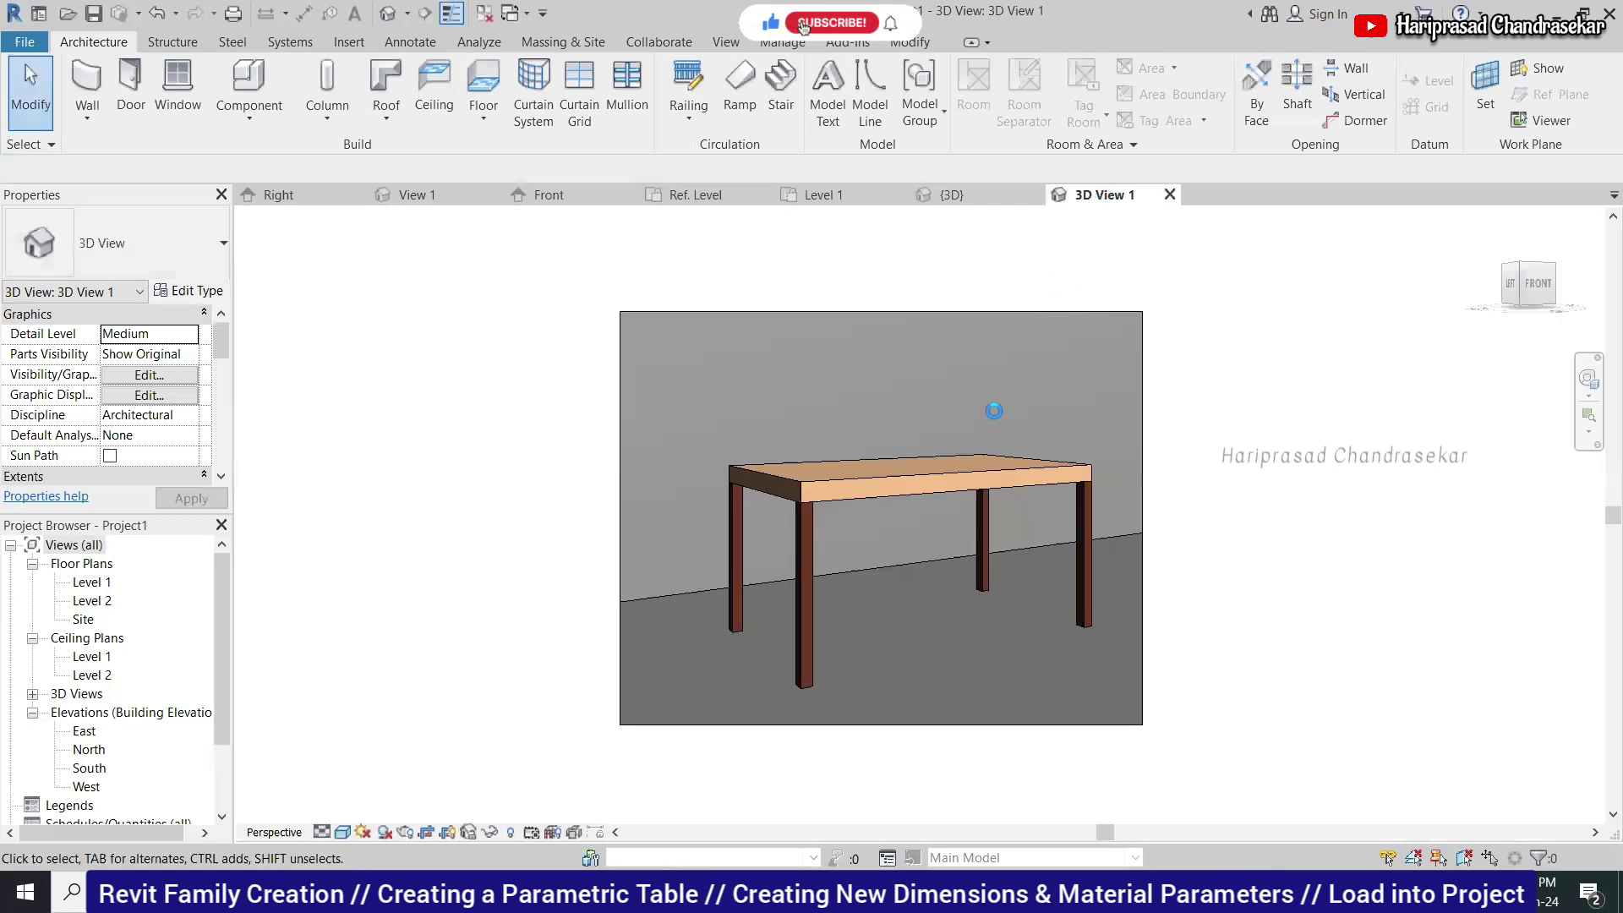
Choose Door - Panel from the Material Browser as the table type's Legs Material.
{"action": "left_click", "coordinate": [1063, 471]}
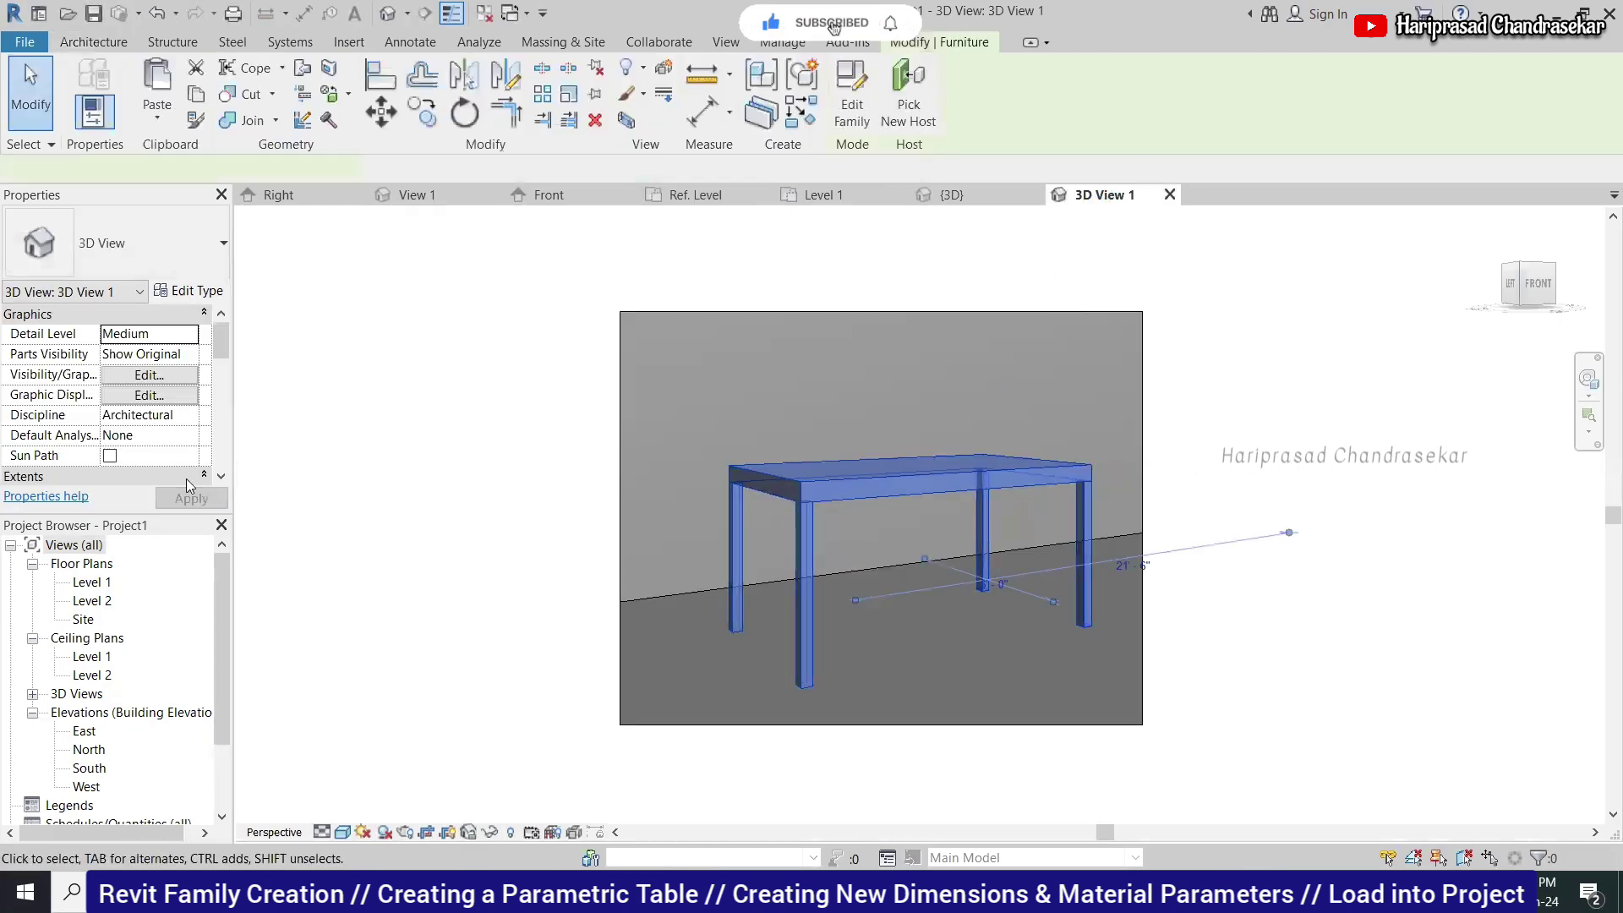
{"action": "scroll", "coordinate": [166, 420], "scroll_direction": "down", "scroll_amount": 3}
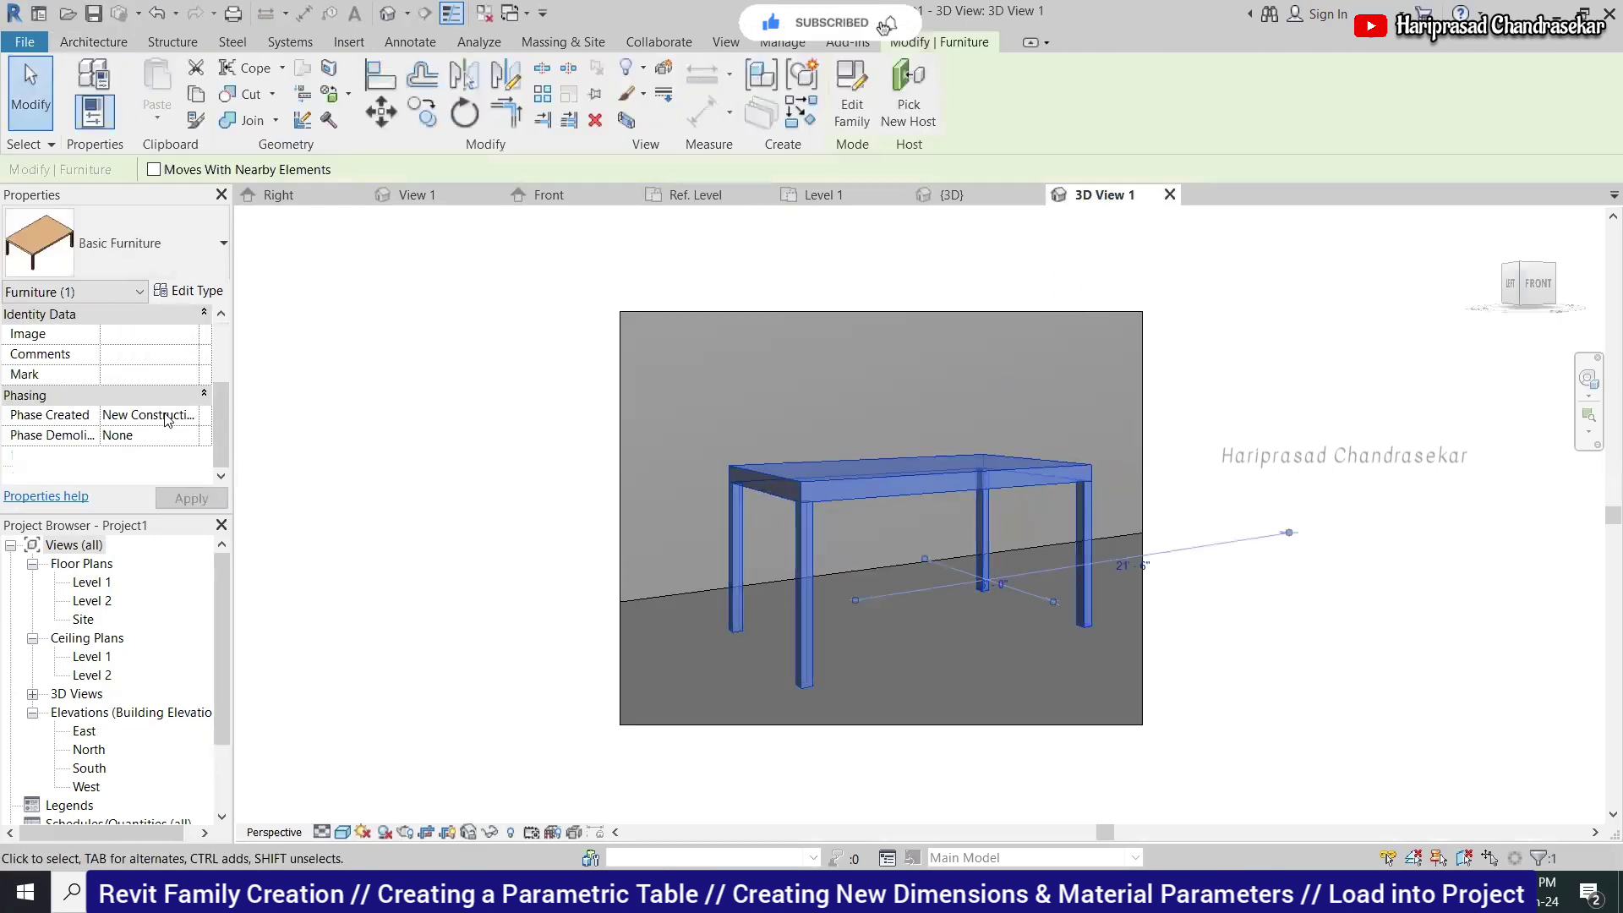
{"action": "left_click", "coordinate": [201, 294]}
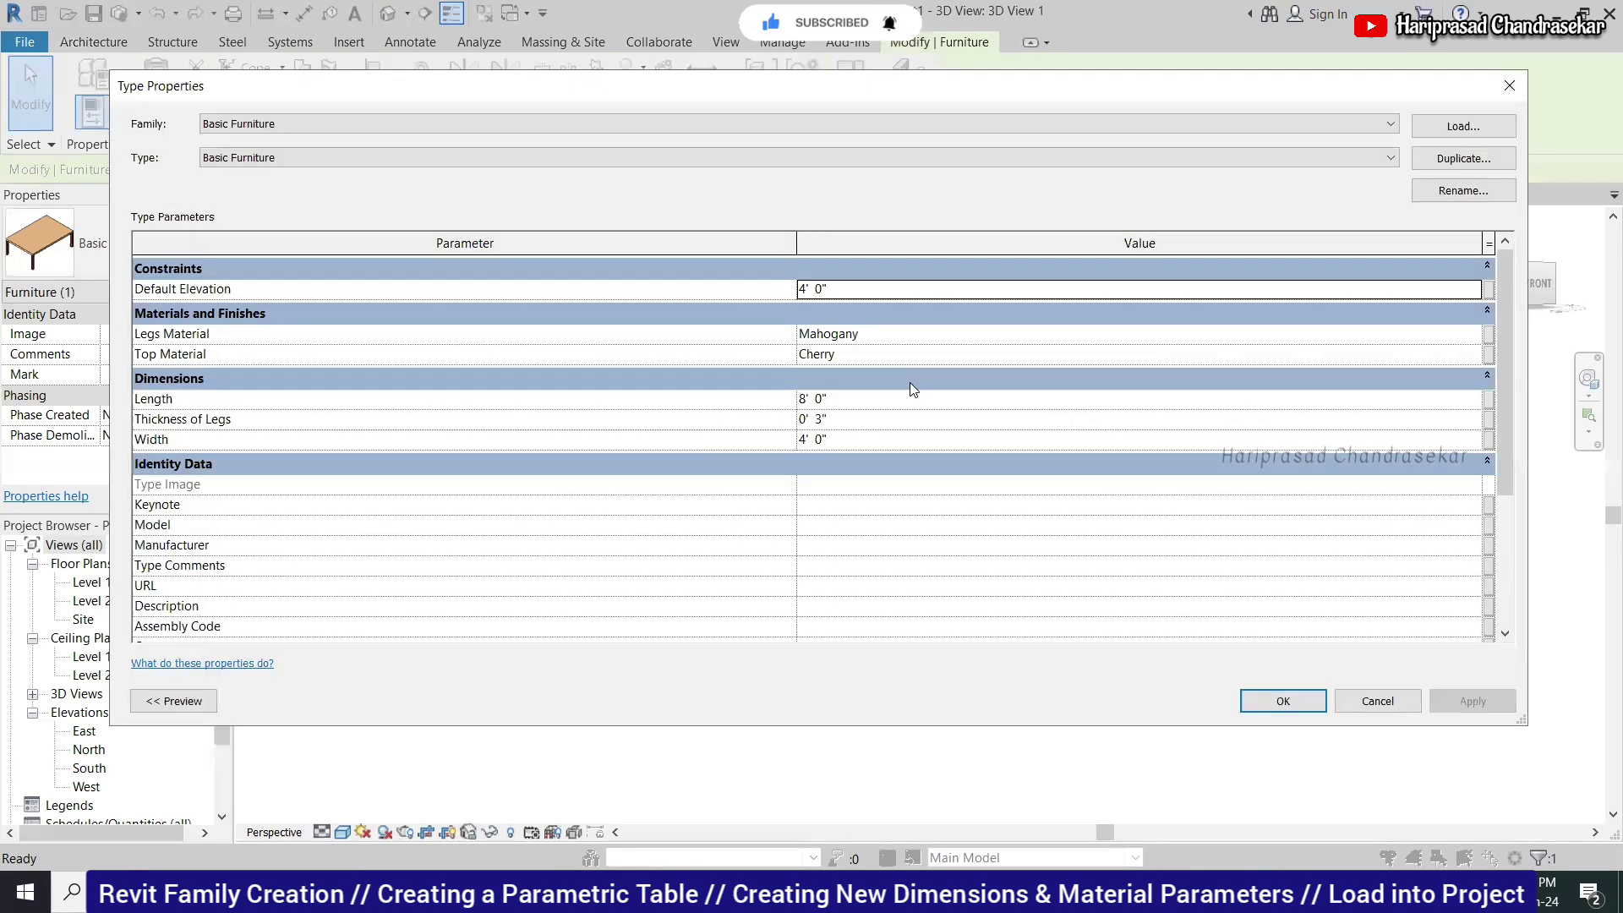
{"action": "left_click", "coordinate": [919, 335]}
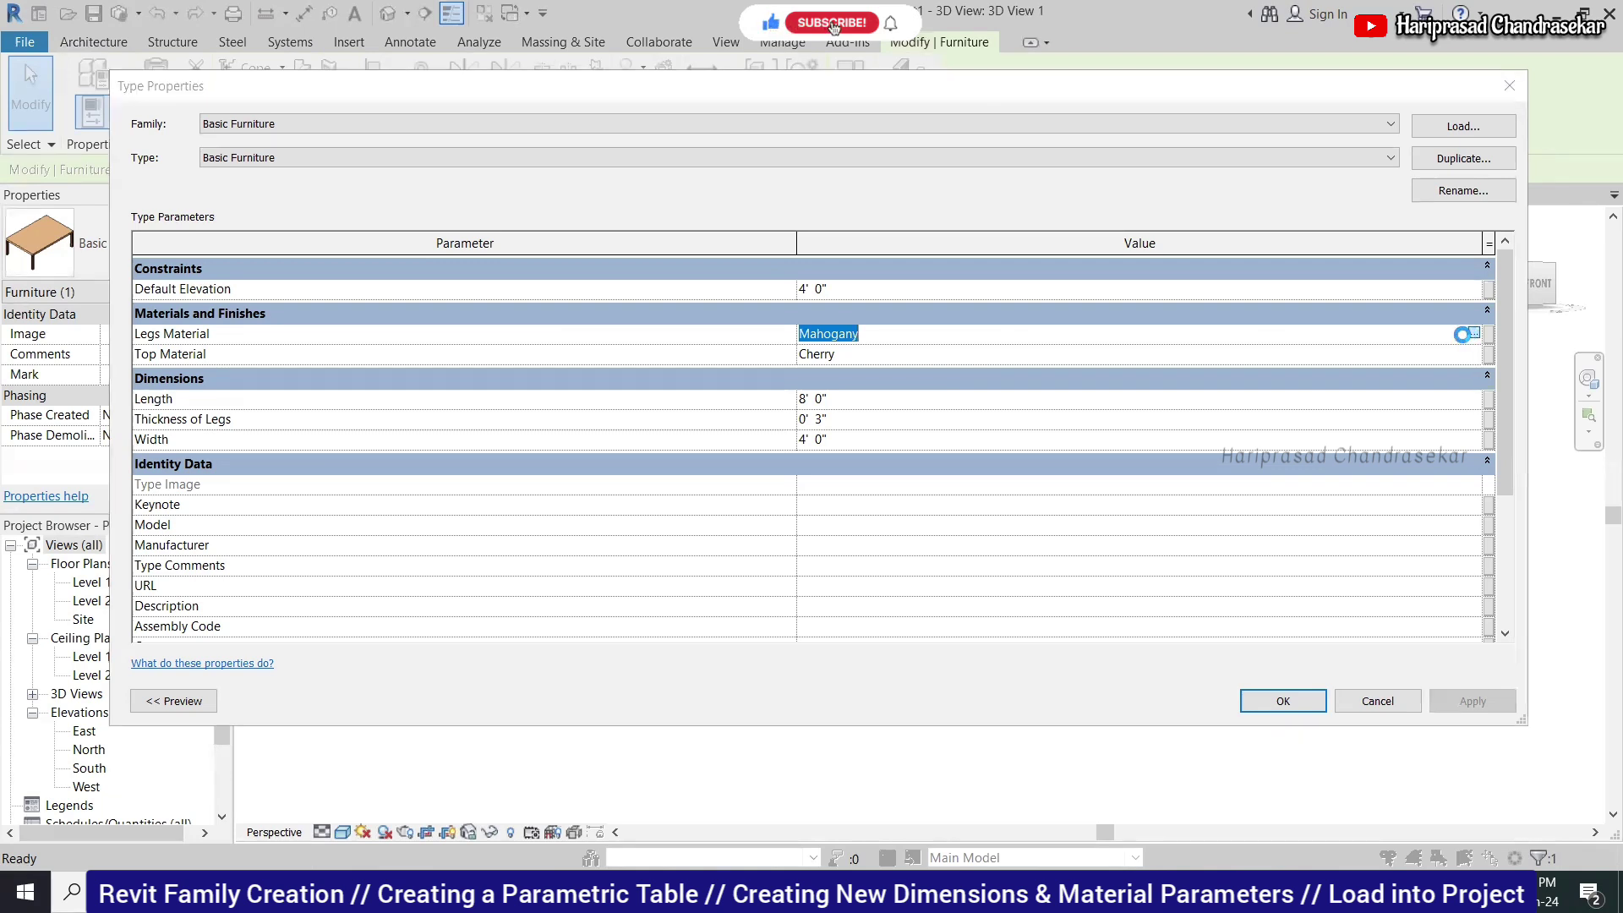
{"action": "left_click", "coordinate": [1472, 334]}
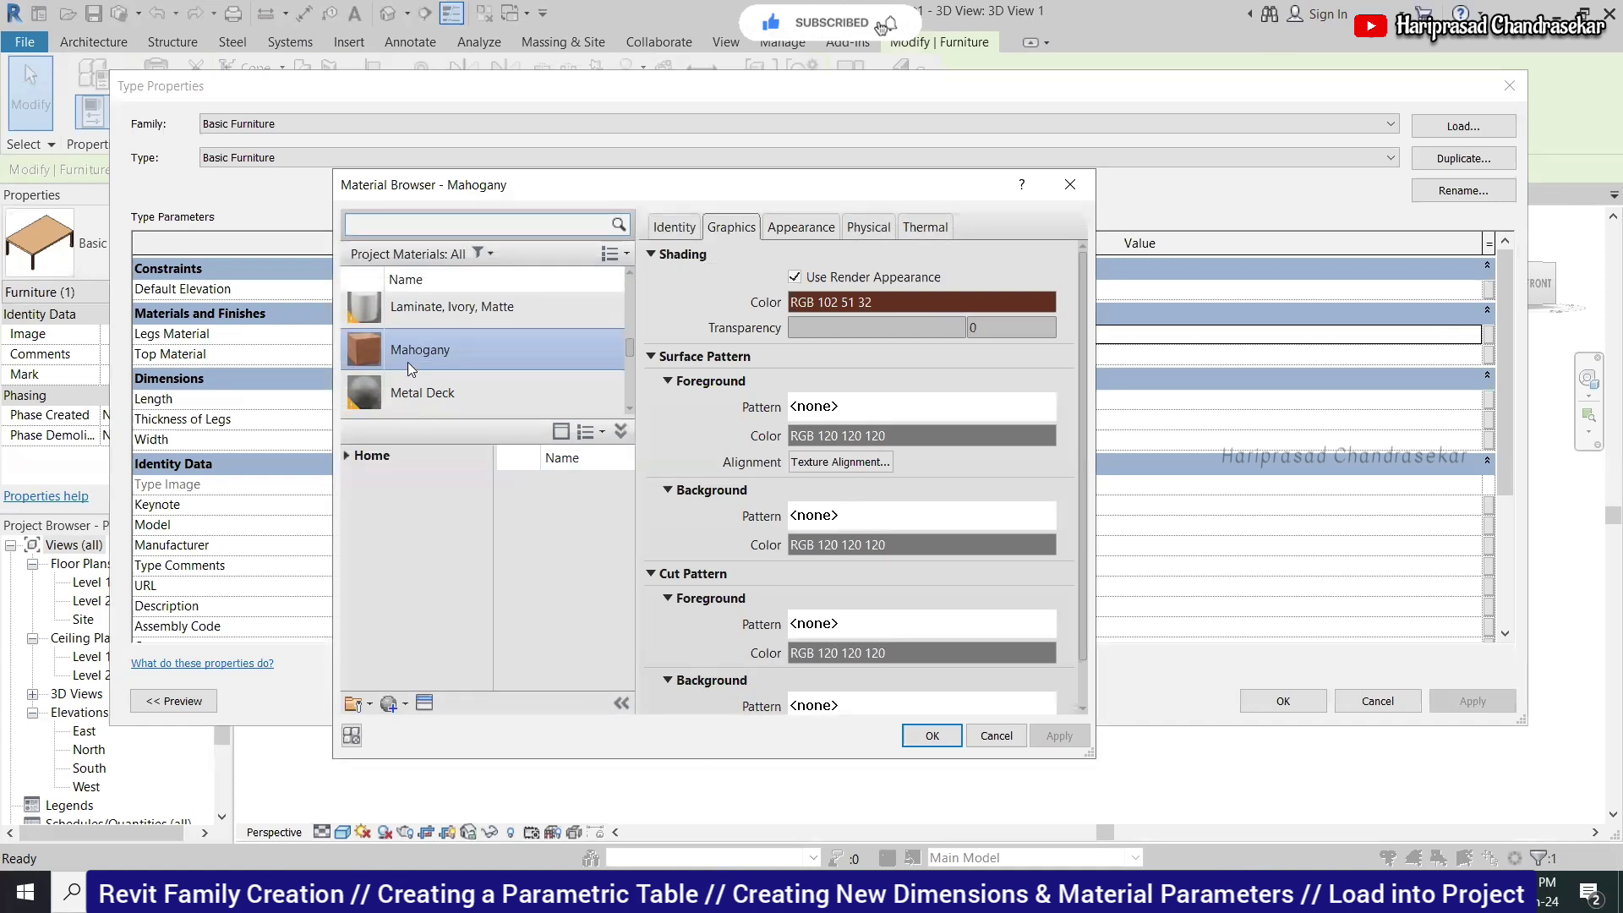
{"action": "scroll", "coordinate": [407, 362], "scroll_direction": "up", "scroll_amount": 5}
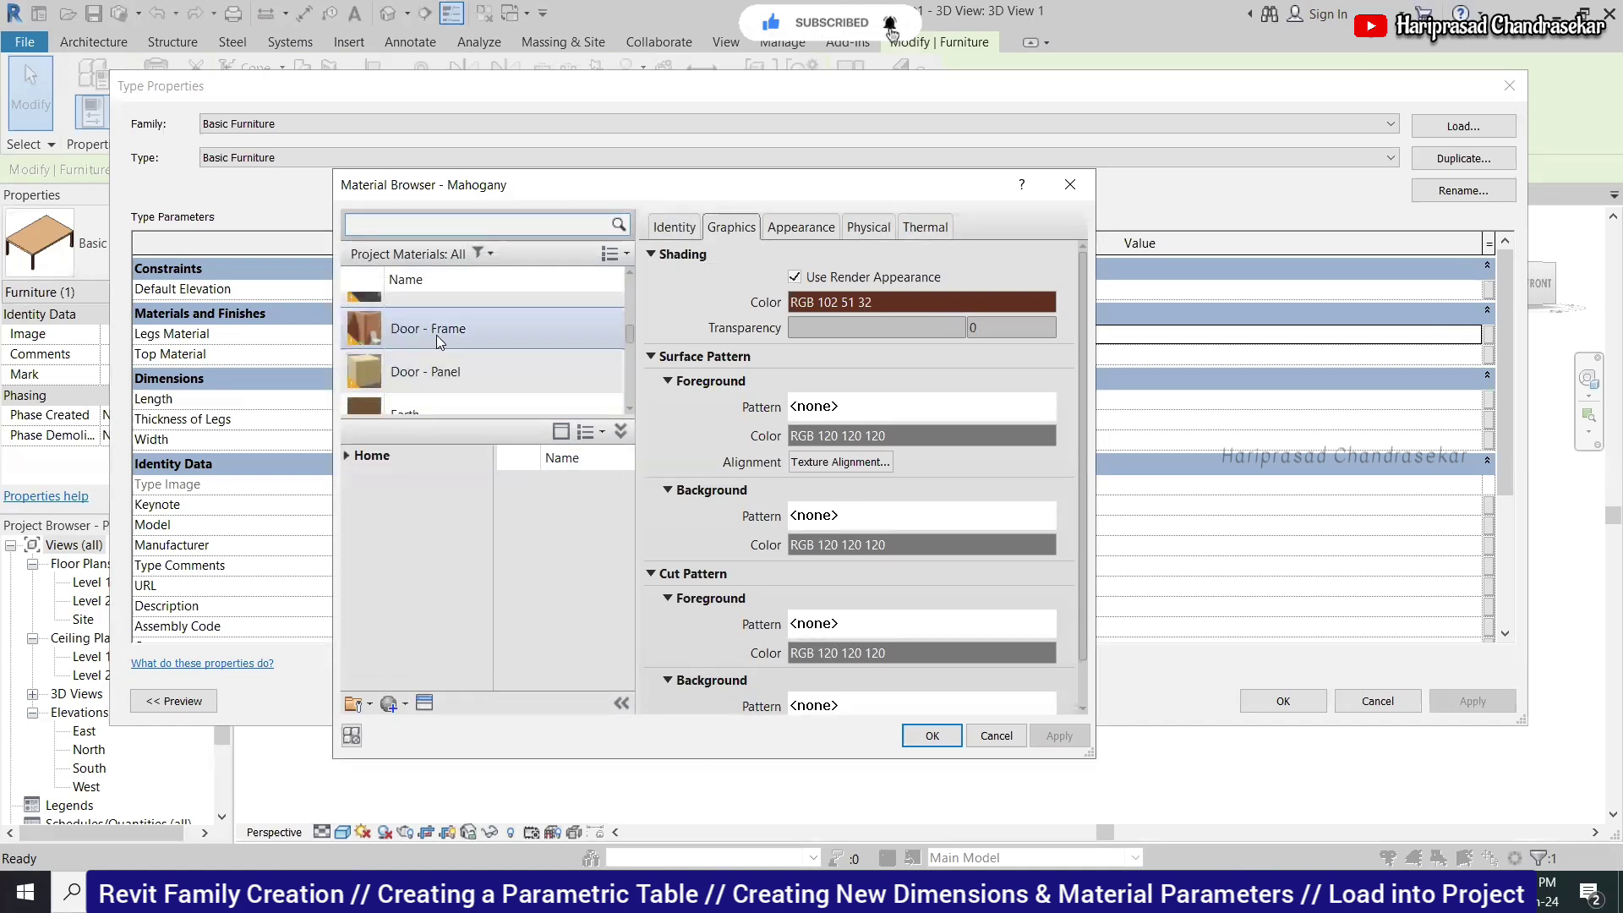
{"action": "left_click", "coordinate": [440, 377]}
{"action": "left_click", "coordinate": [931, 735]}
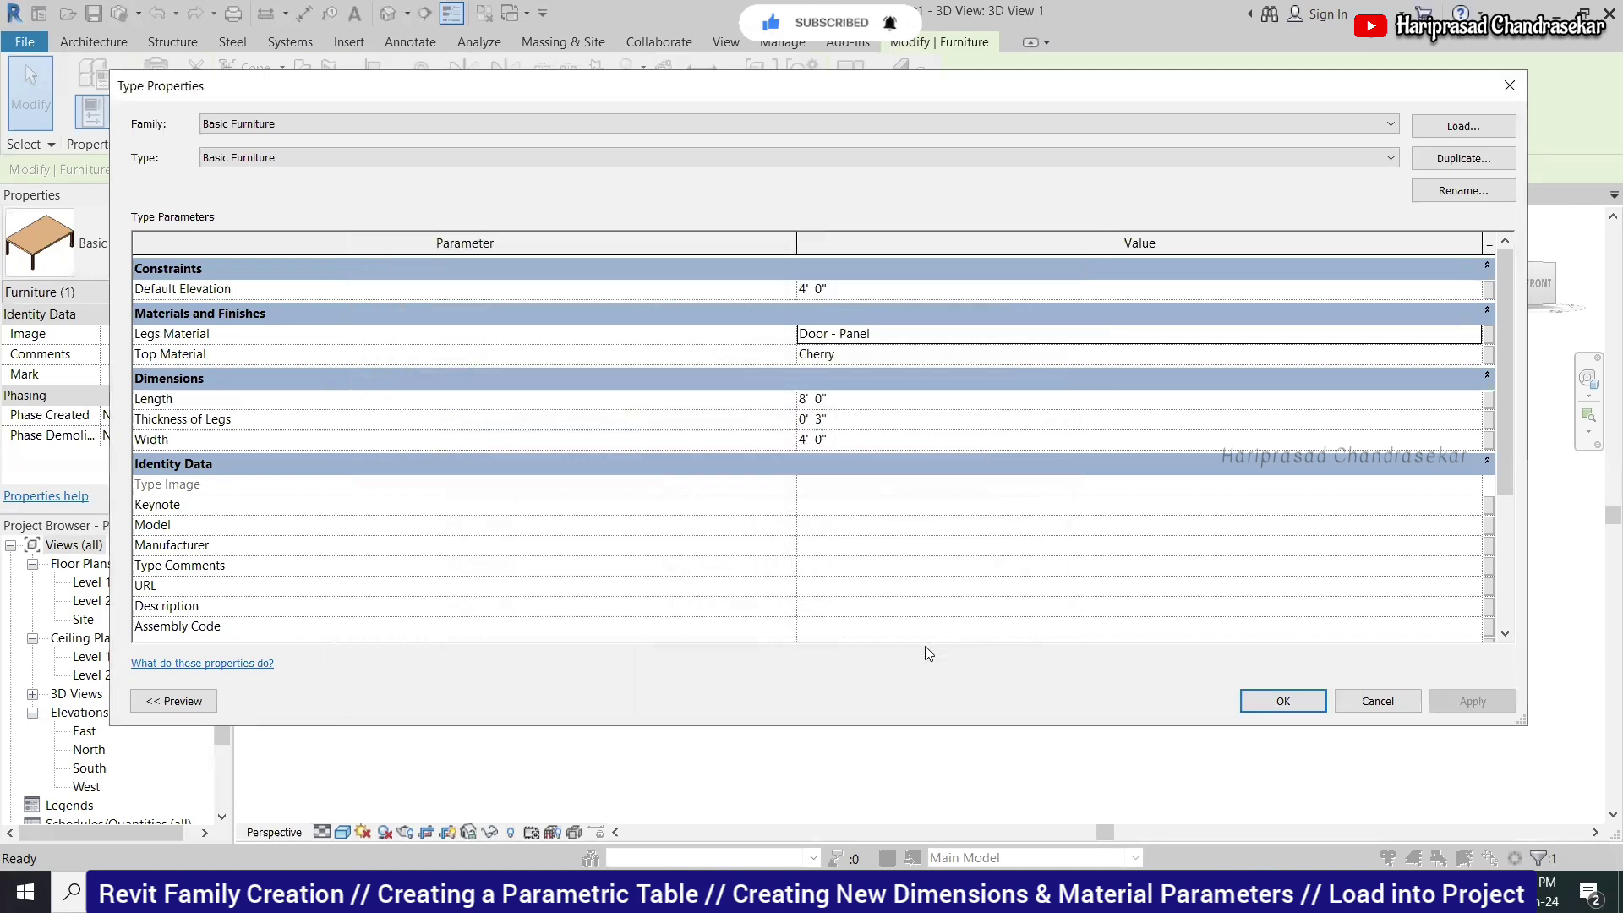
{"action": "left_click", "coordinate": [1280, 701]}
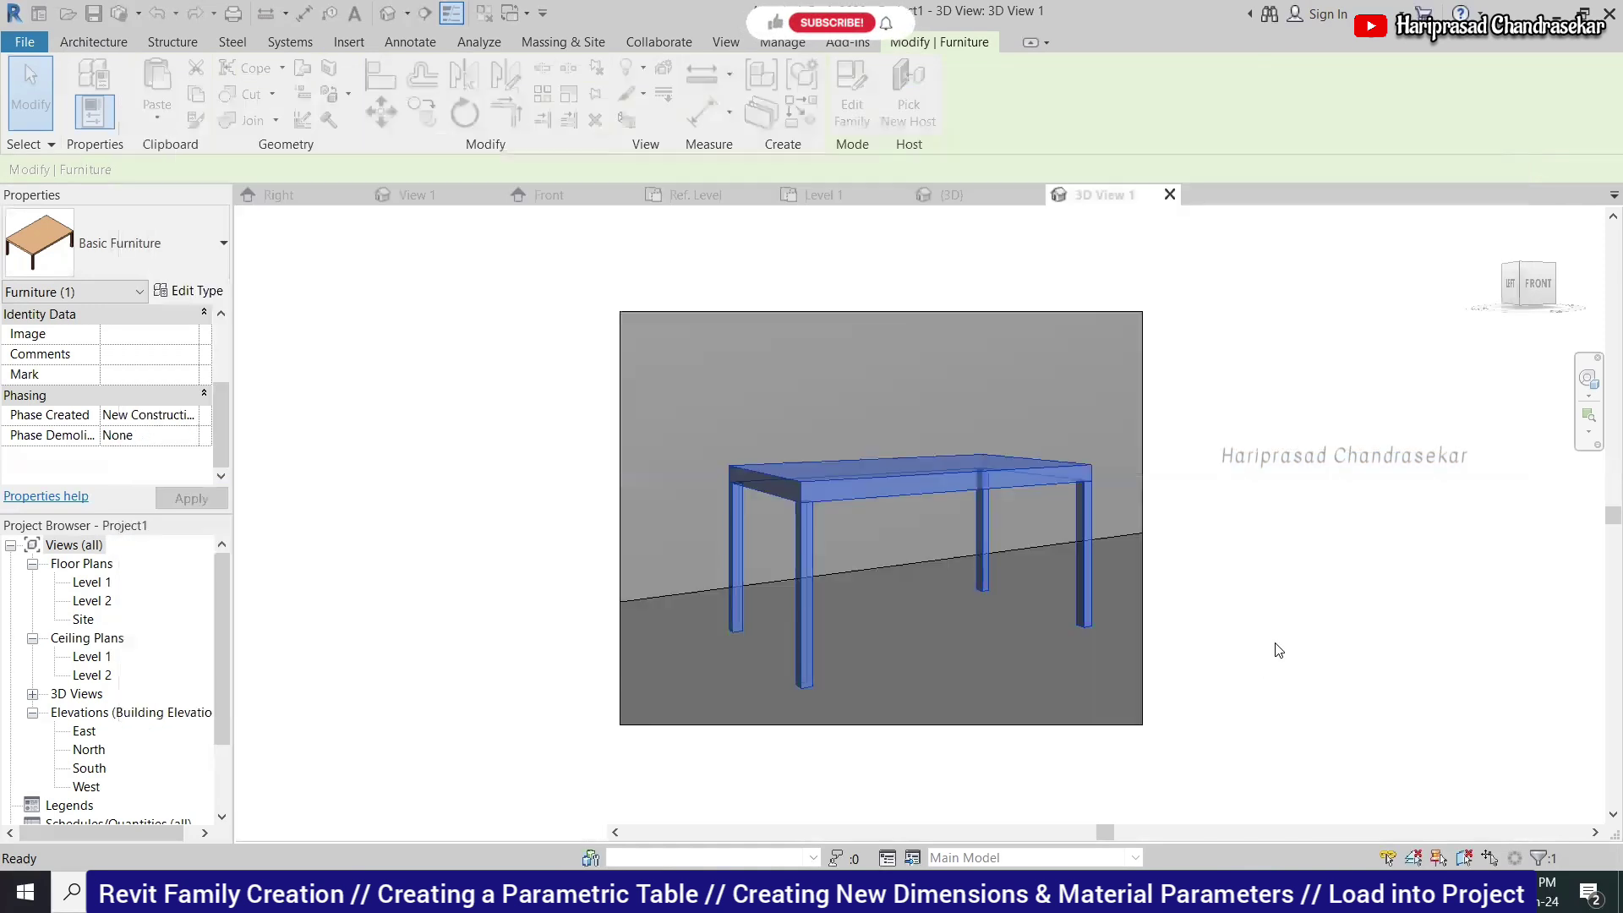
{"action": "left_click", "coordinate": [1286, 506]}
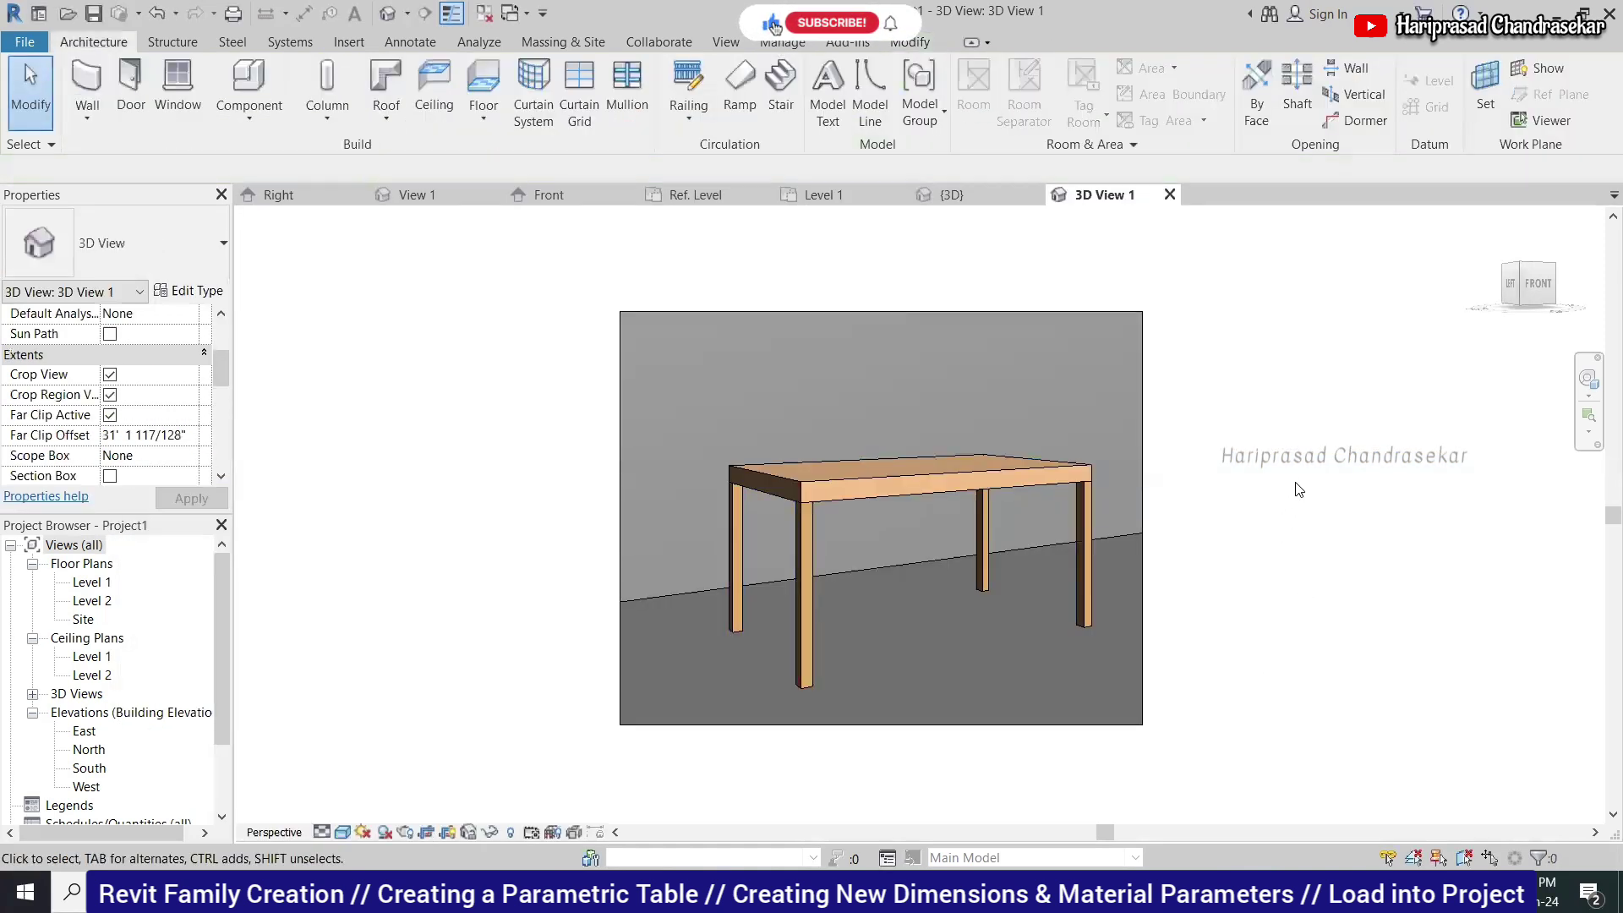